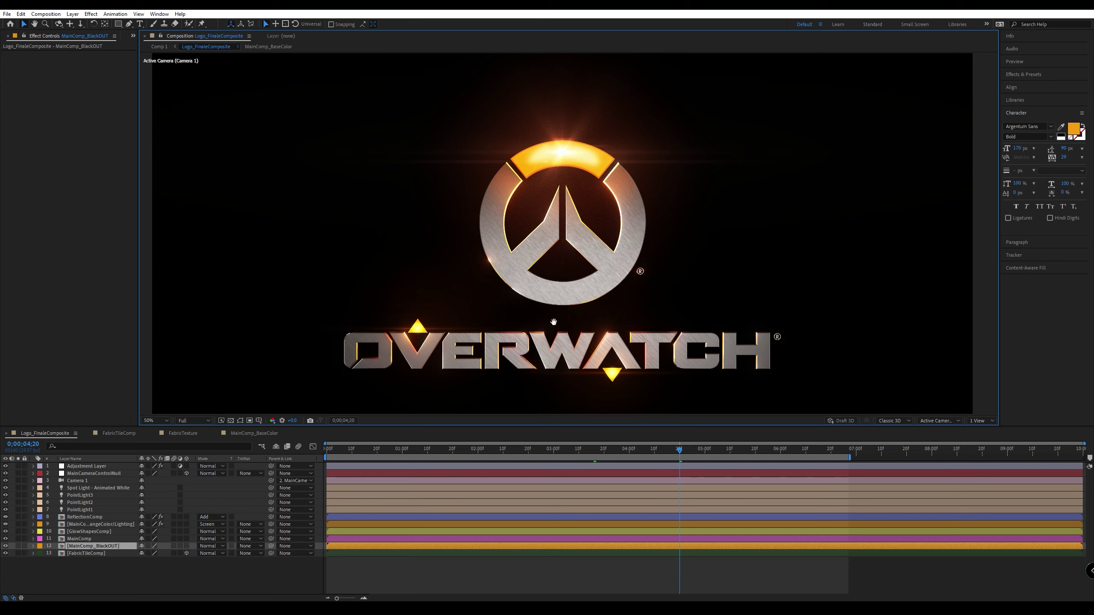
Go through the lower layers of Logo_FinaleComposite, from FabricTileComp up to ReflectionComp.
mouse_move(555, 319)
middle_mouse_down()
mouse_move(550, 306)
mouse_move(568, 306)
middle_mouse_up()
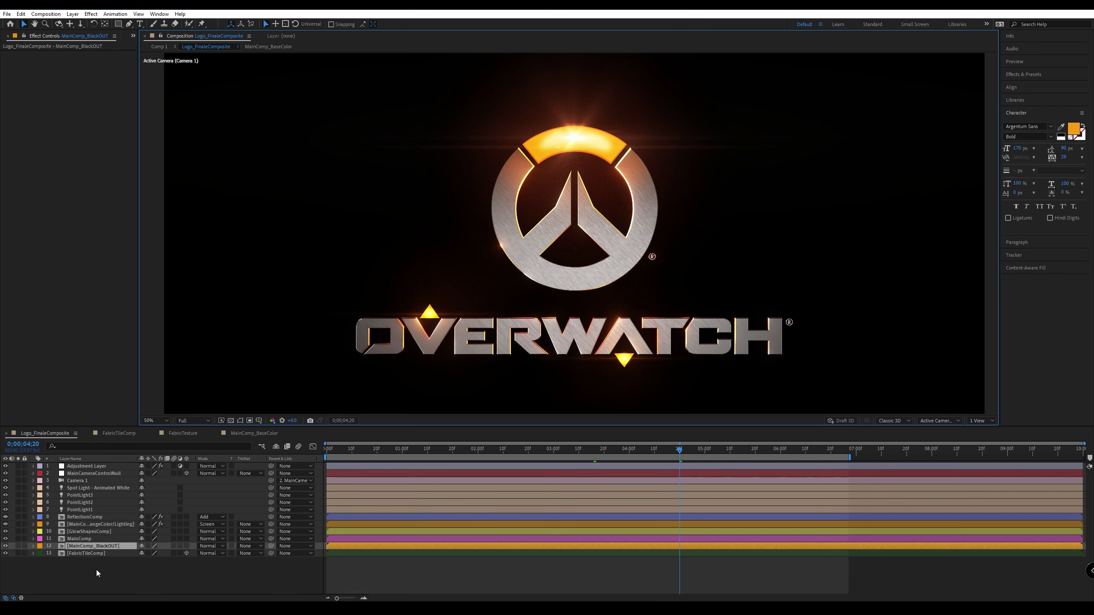
left_click(78, 553)
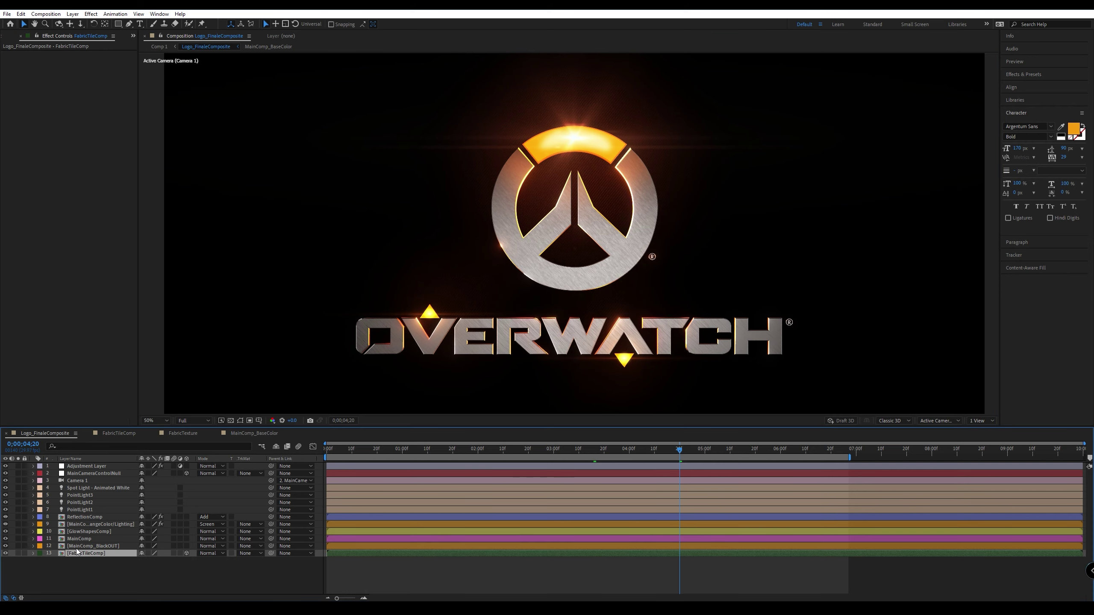
left_click(77, 546)
left_click(77, 539)
left_click(75, 532)
key("ctrl+Up")
key("ctrl+Up")
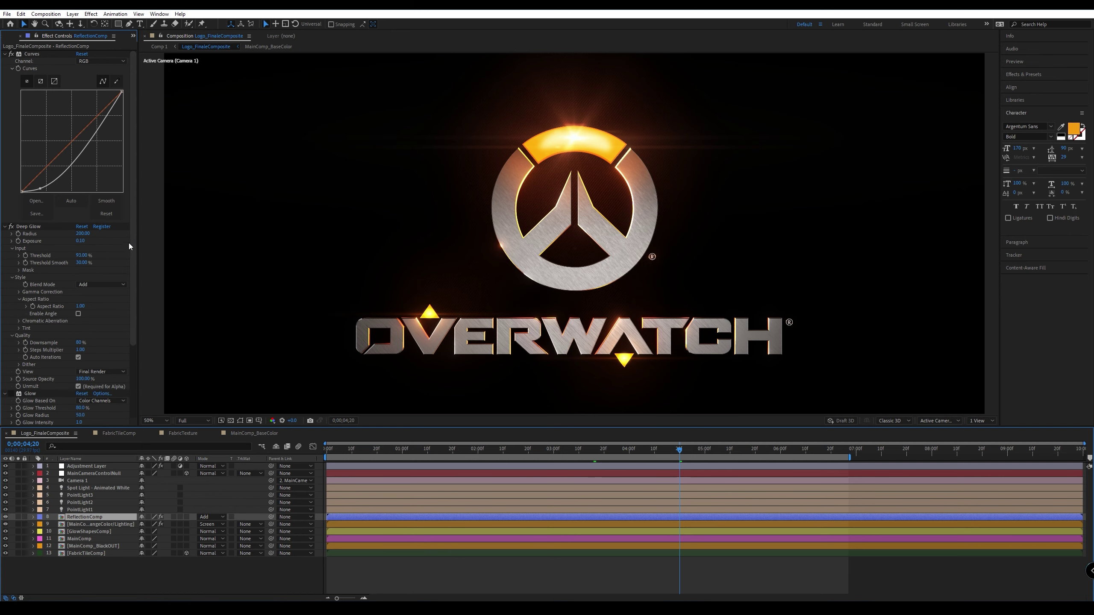
Review the Deep Glow and Glow effects on ReflectionComp and the effects on the MainComp orange colour/lighting layer.
left_click_drag(129, 235, 137, 265)
scroll(124, 274, "down", 2)
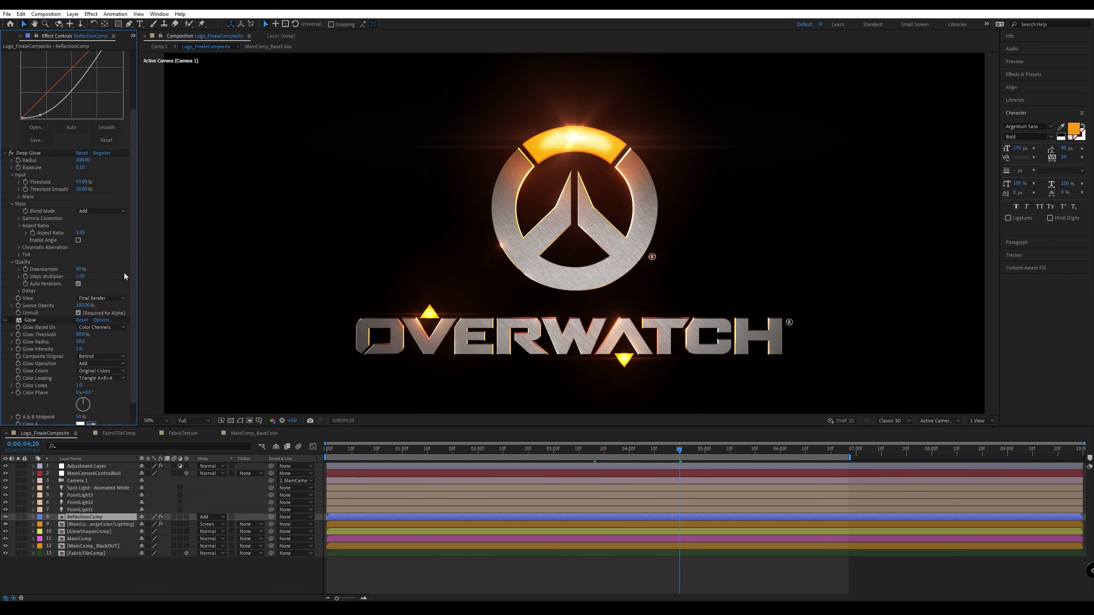
left_click(26, 154)
left_click(31, 321)
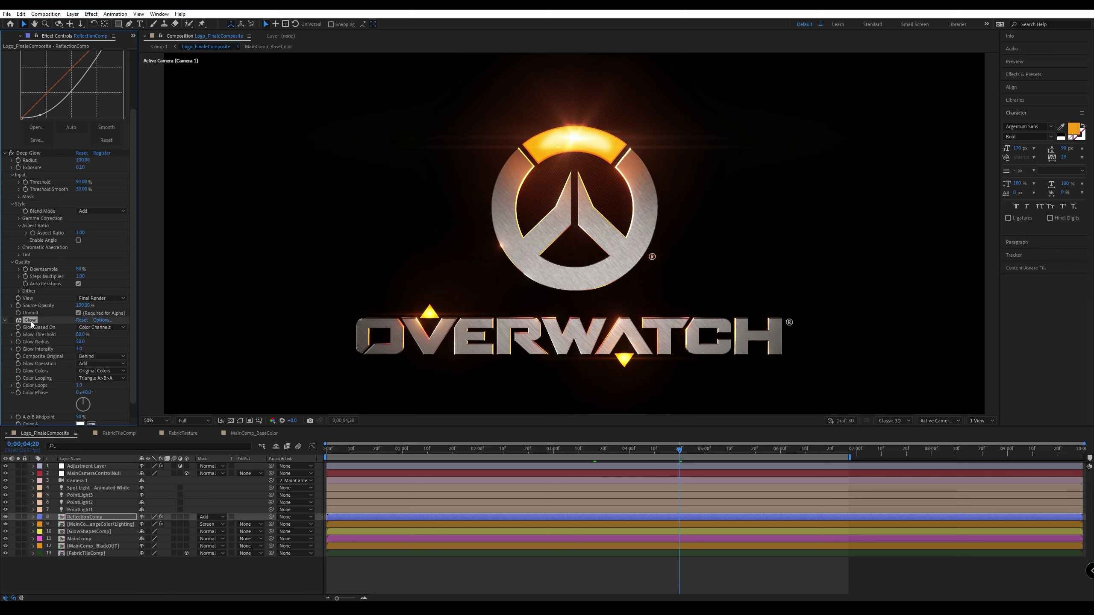
left_click(12, 154)
left_click(73, 525)
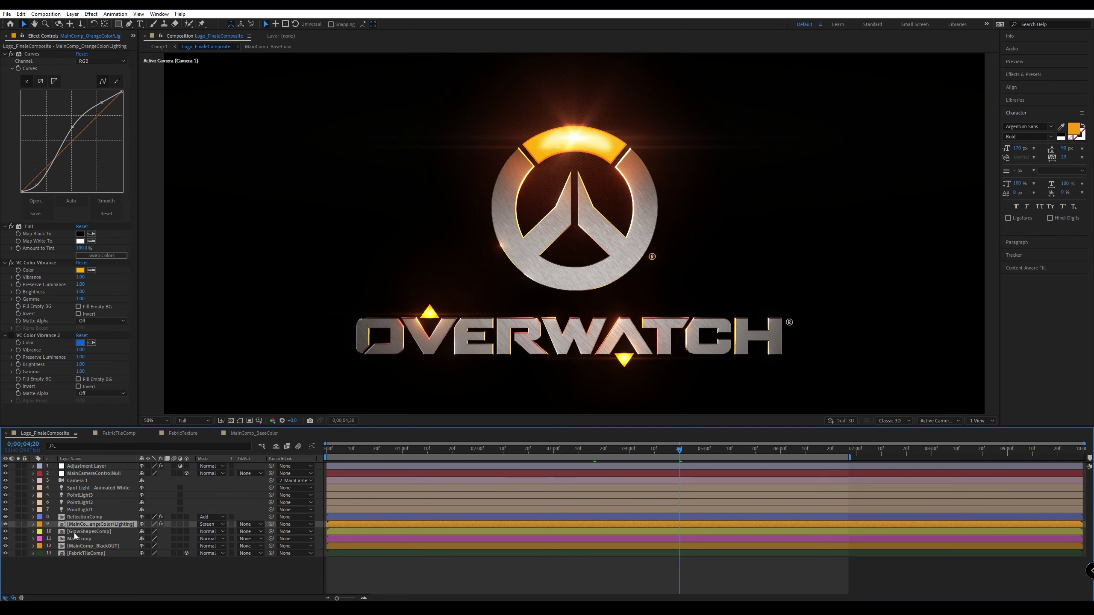
Solo the GlowShapesComp layer to view it alone, and move the solo to the MainComp layer.
left_click(74, 532)
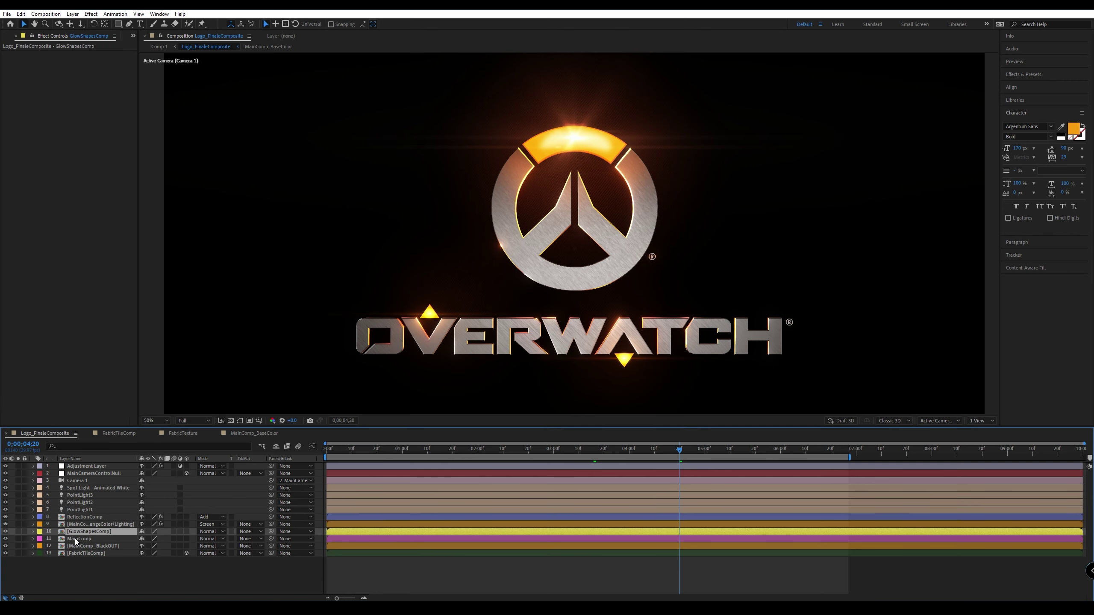
left_click(18, 532)
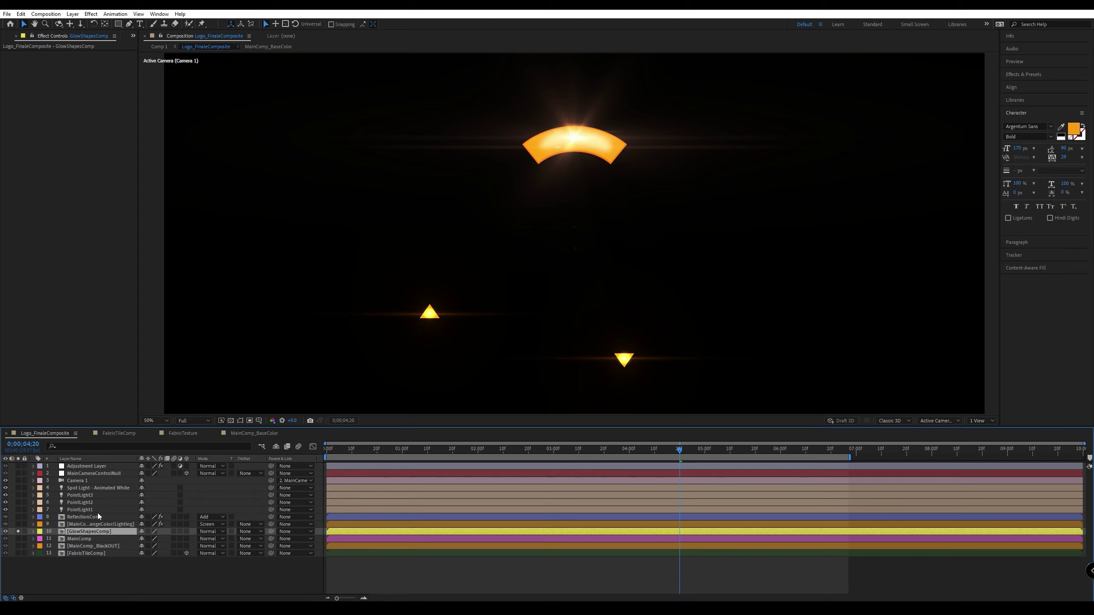
left_click(17, 532)
left_click(17, 539)
left_click(17, 539)
left_click(17, 539)
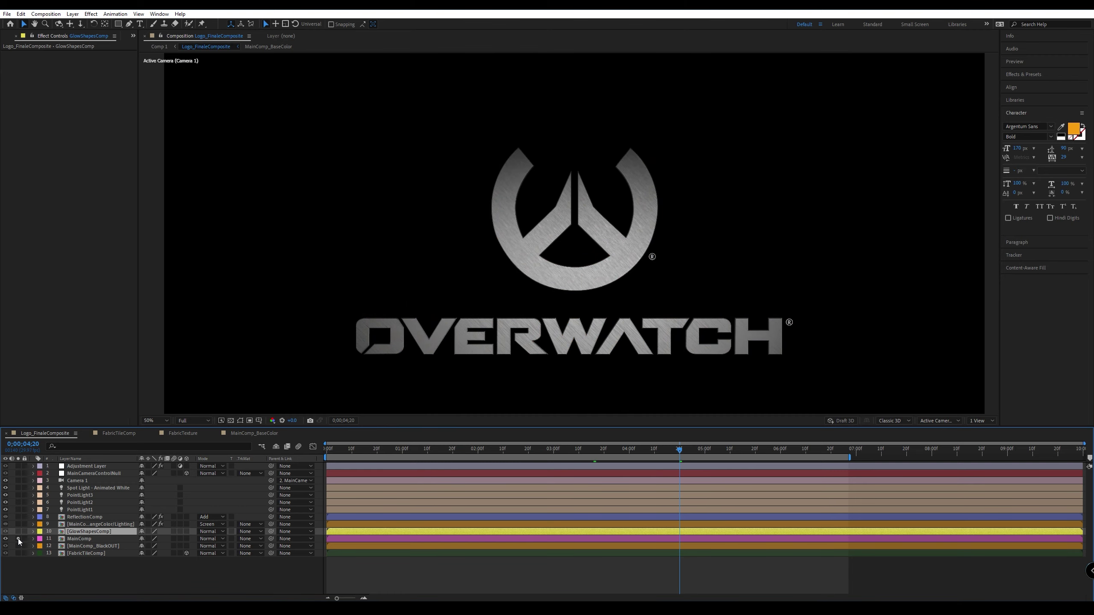
Rename the MainComp layer as MainComp_Color.
left_click(80, 542)
right_click(78, 542)
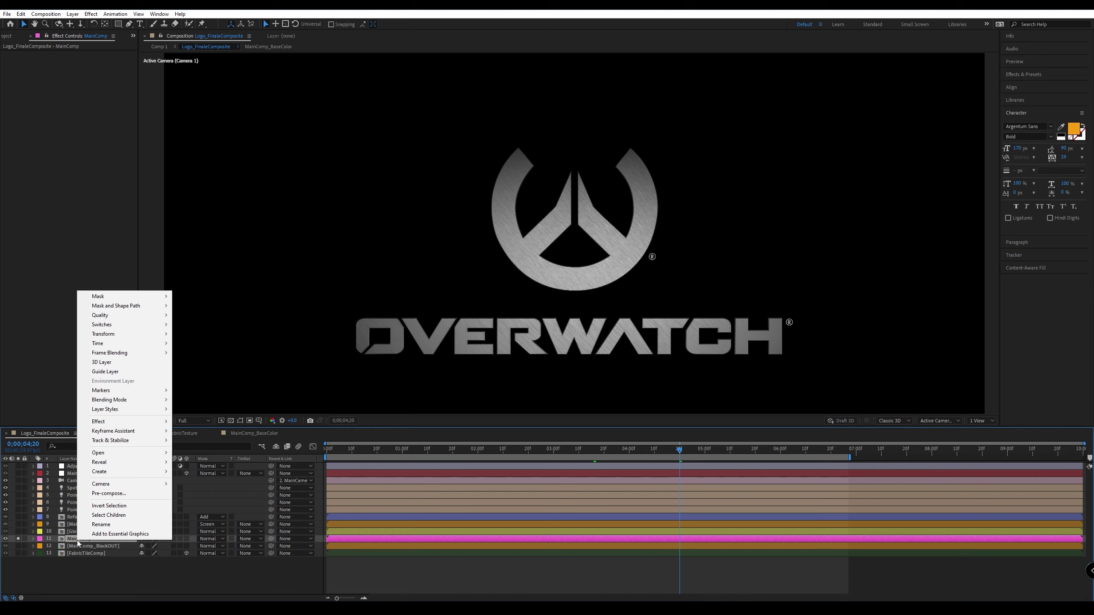
left_click(101, 524)
left_click(101, 543)
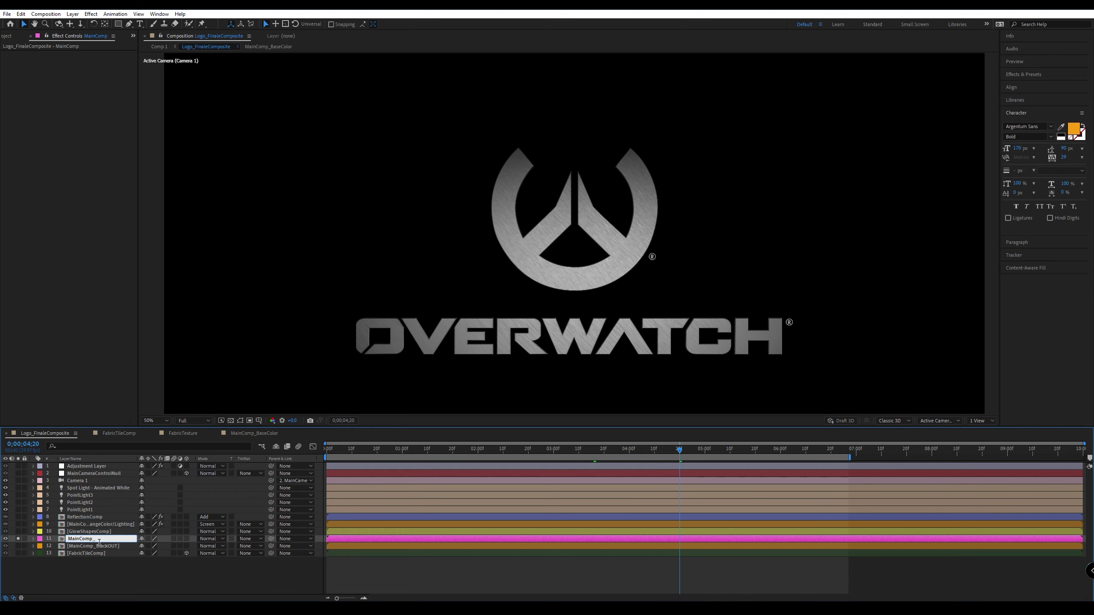
type("_oColor")
key("Return")
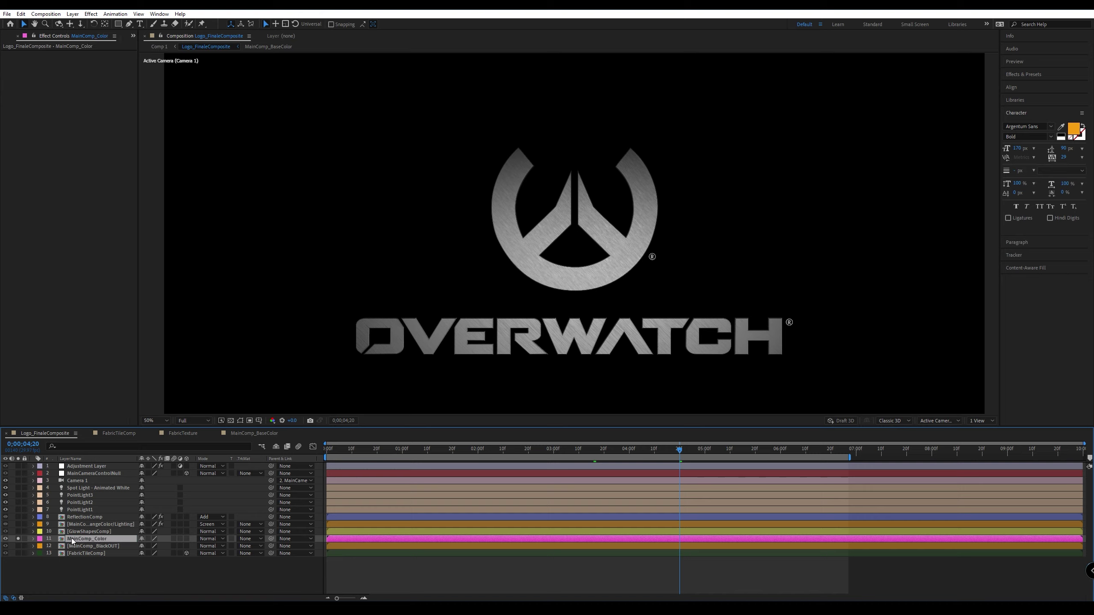
Examine the metal texture of the soloed MainComp_Color layer up close and remove its solo.
scroll(545, 290, "up", 1)
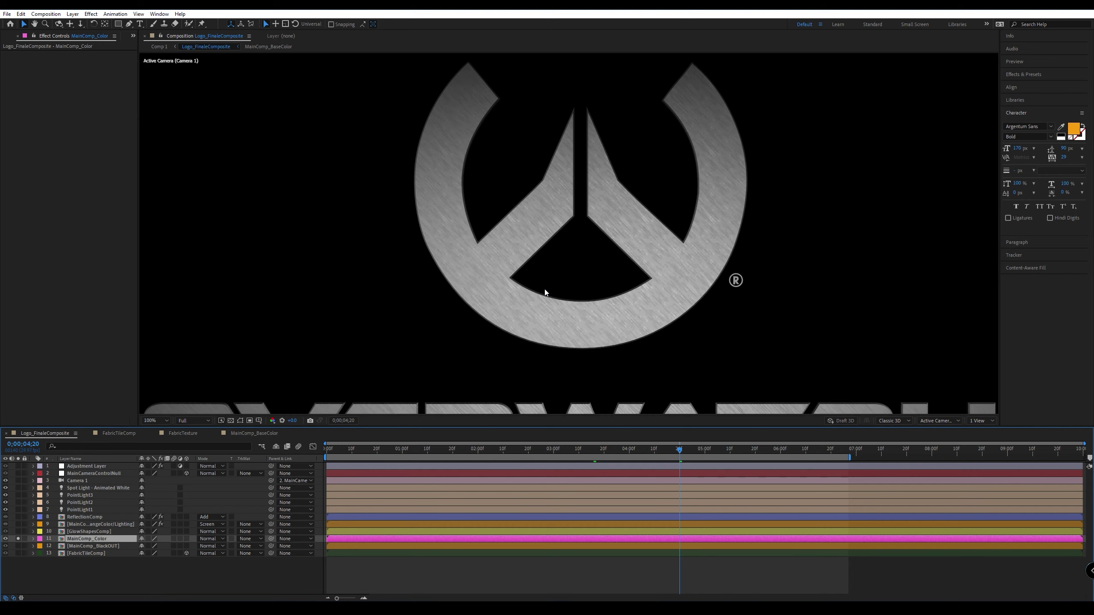
scroll(546, 293, "up", 1)
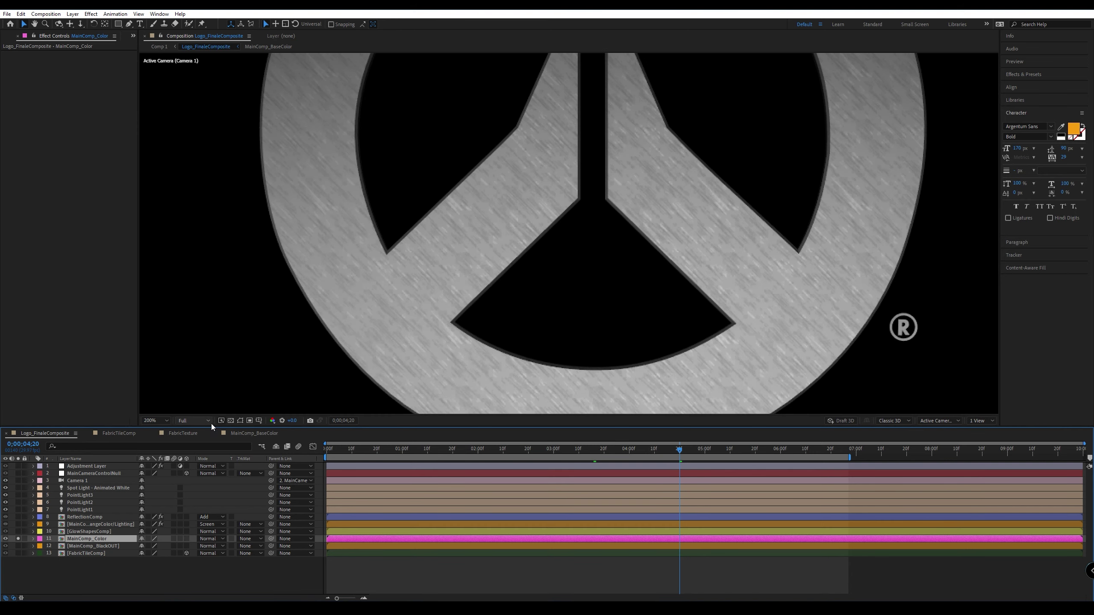
scroll(528, 306, "down", 2)
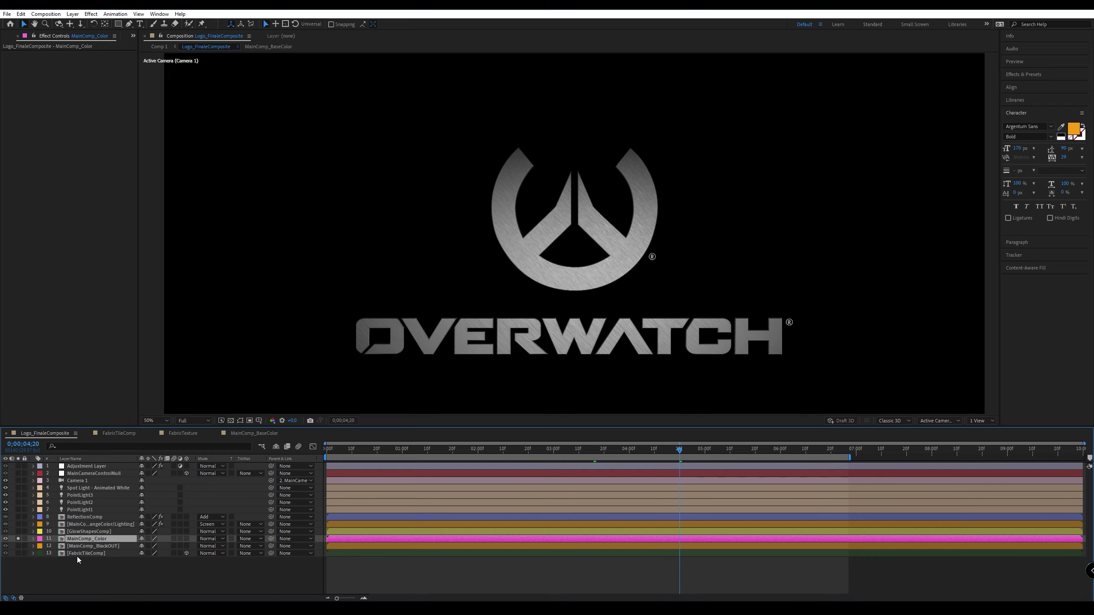
left_click(17, 539)
View the MainComp_BlackOUT layer on its own with the transparency grid turned on, and remove its solo.
left_click(18, 546)
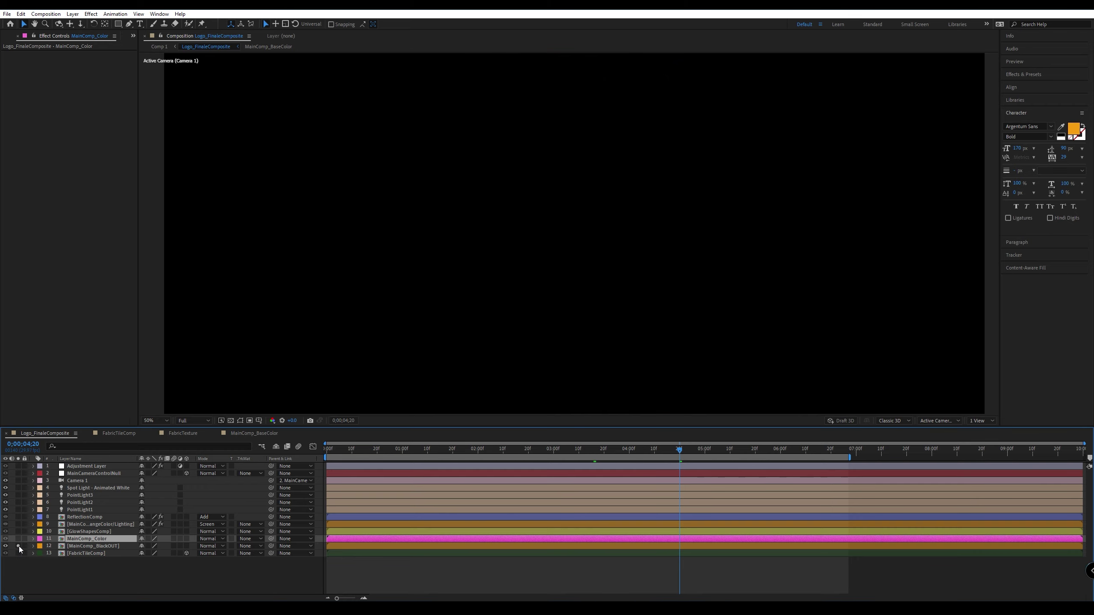
left_click(231, 421)
key("period")
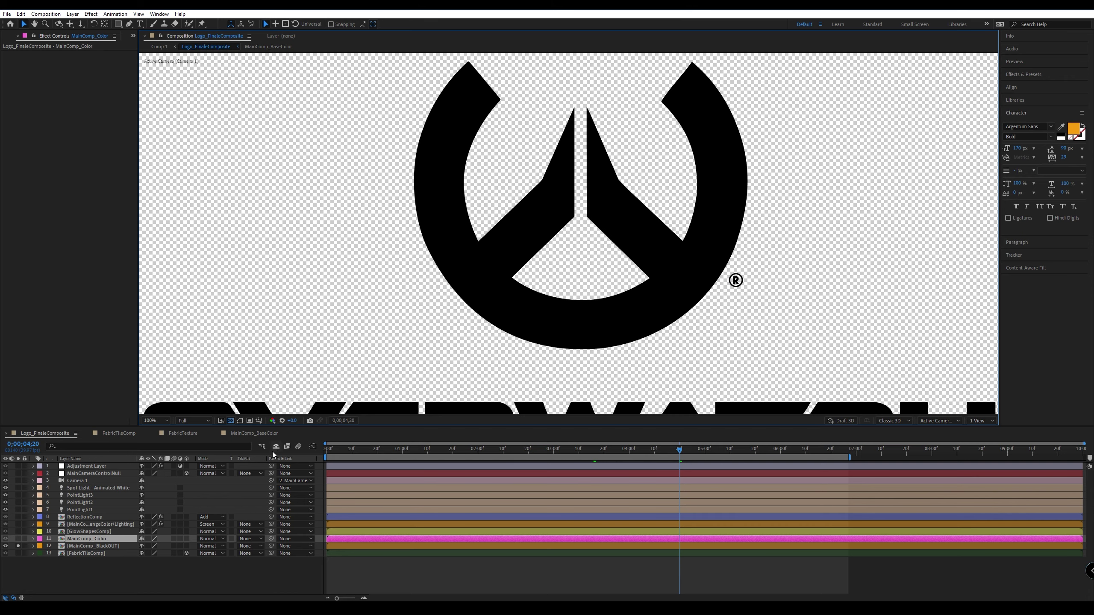
left_click(18, 546)
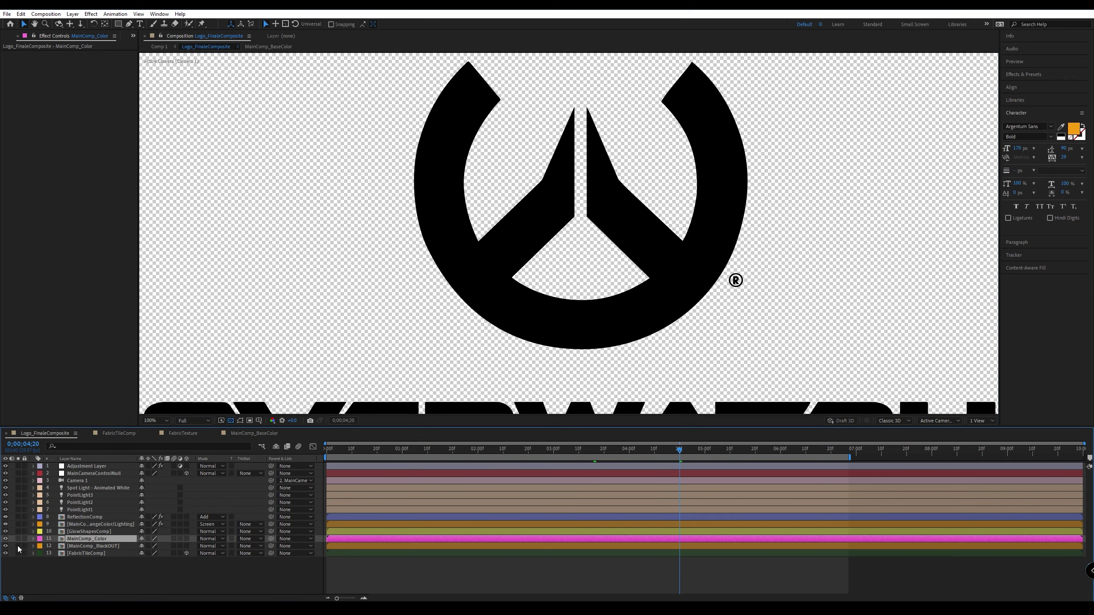
Solo the FabricTileComp layer and open the FabricTexture composition nested inside it.
left_click(17, 553)
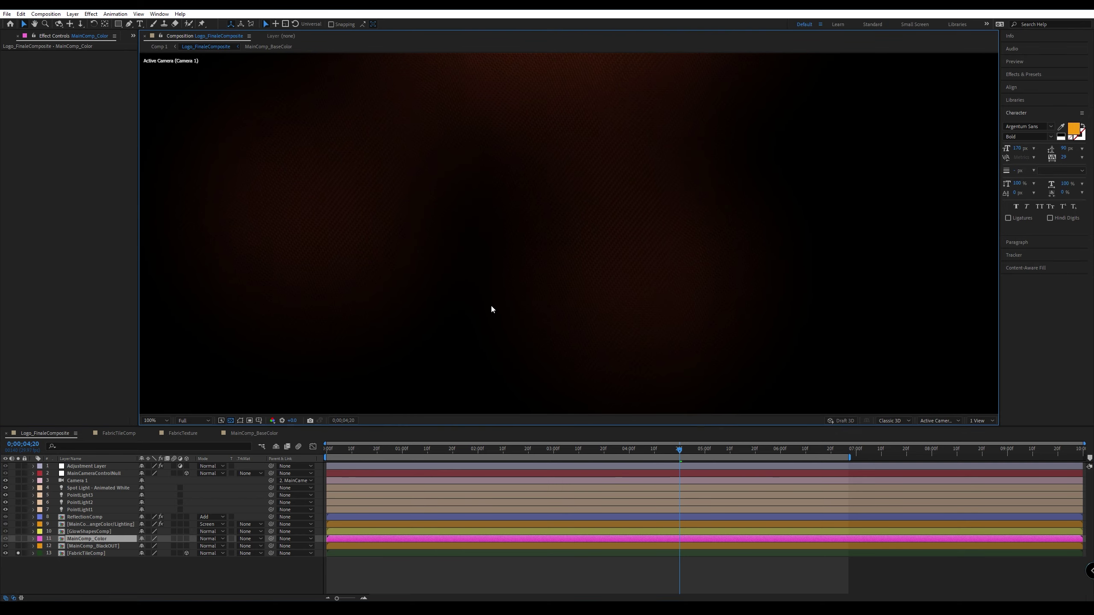
double_click(77, 554)
double_click(67, 467)
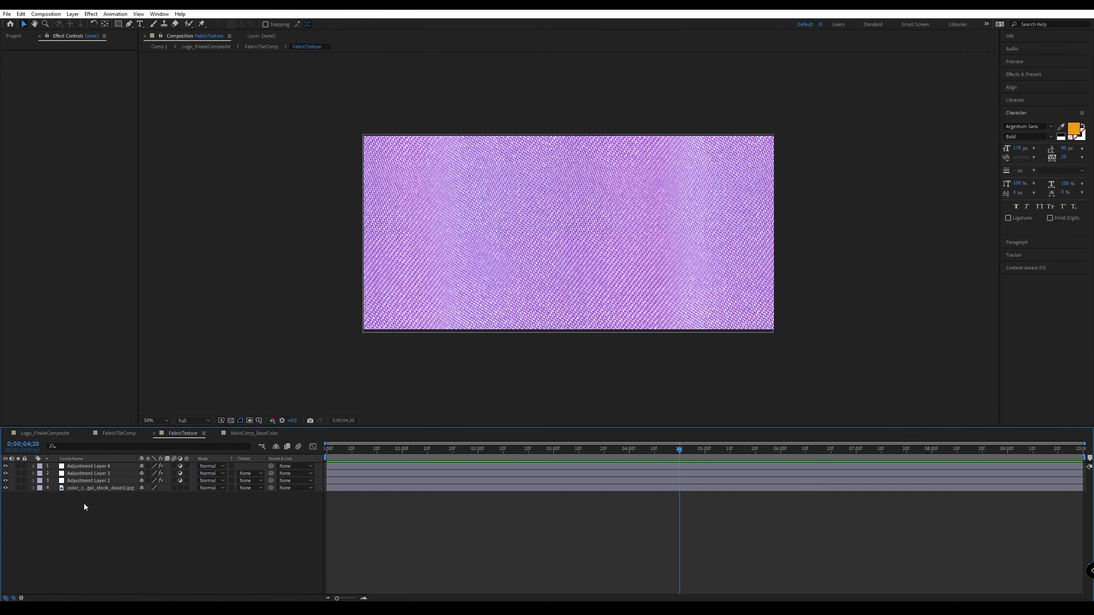
Hide Adjustment Layers 2, 3 and 4 over the fabric image, and show them again one by one to compare the texture.
left_click(77, 488)
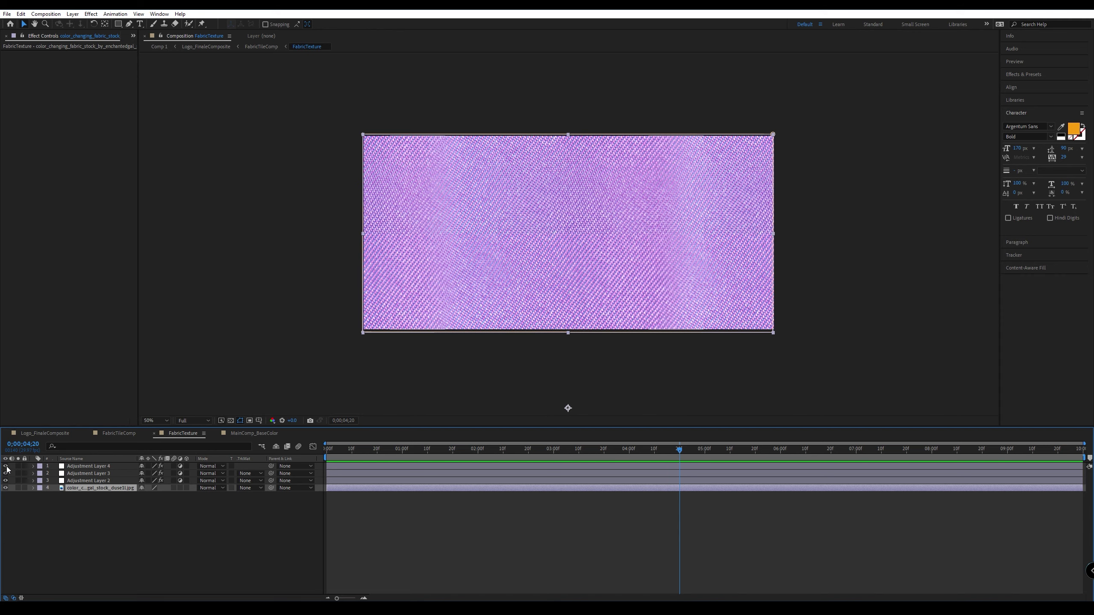
left_click_drag(5, 466, 7, 483)
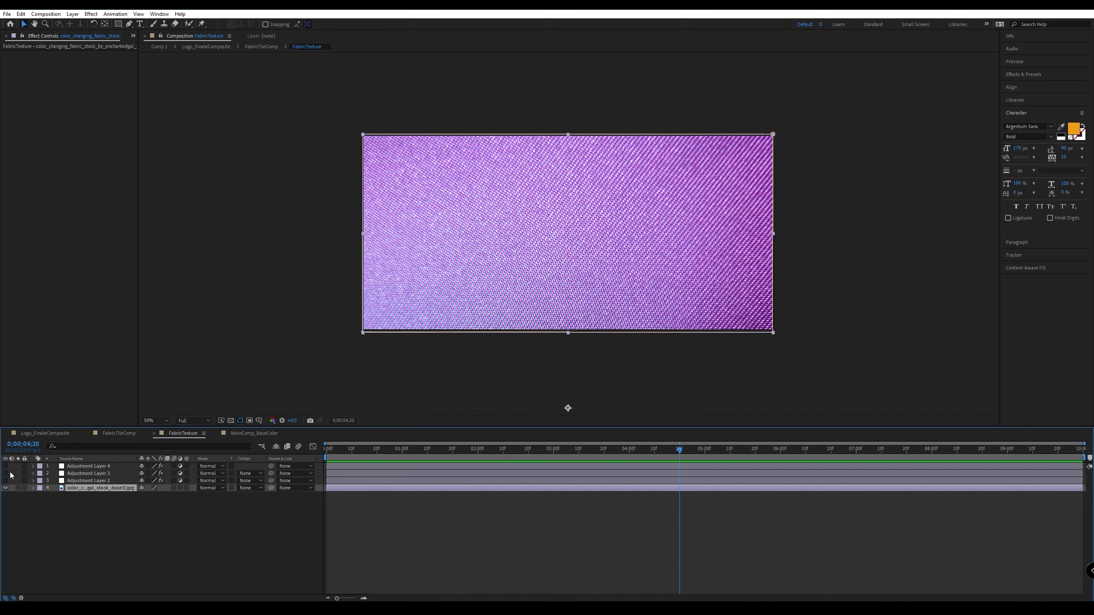
left_click(6, 483)
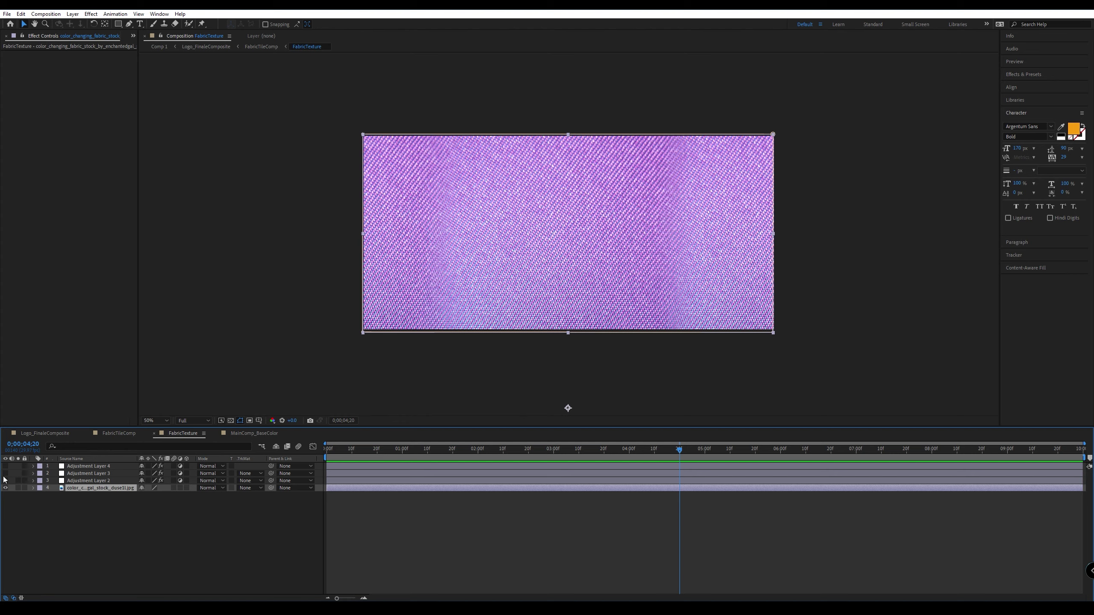
left_click(5, 480)
left_click(5, 473)
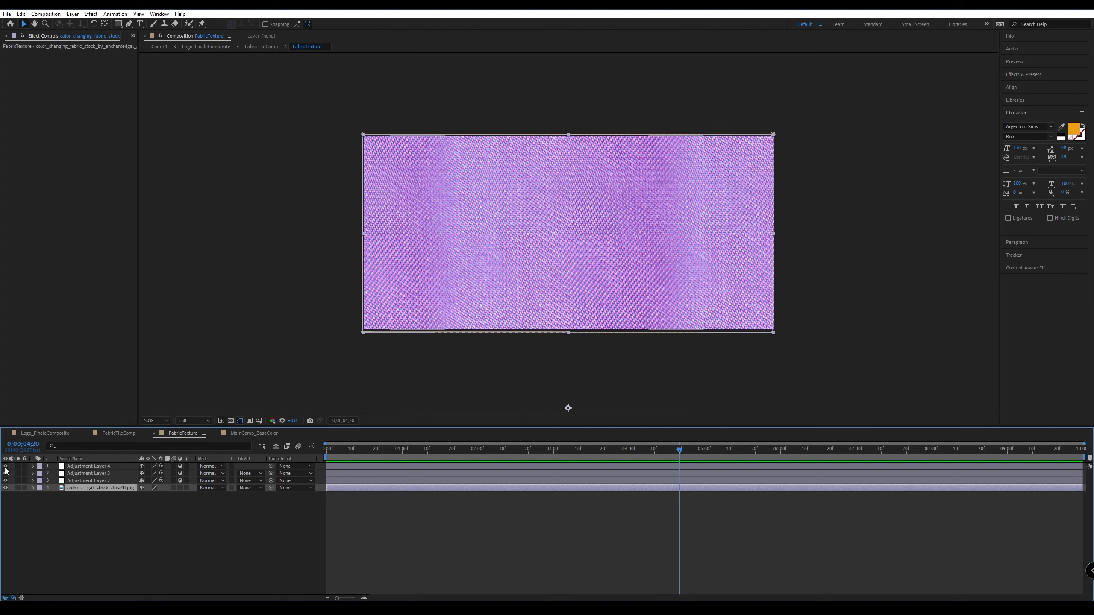
left_click(5, 466)
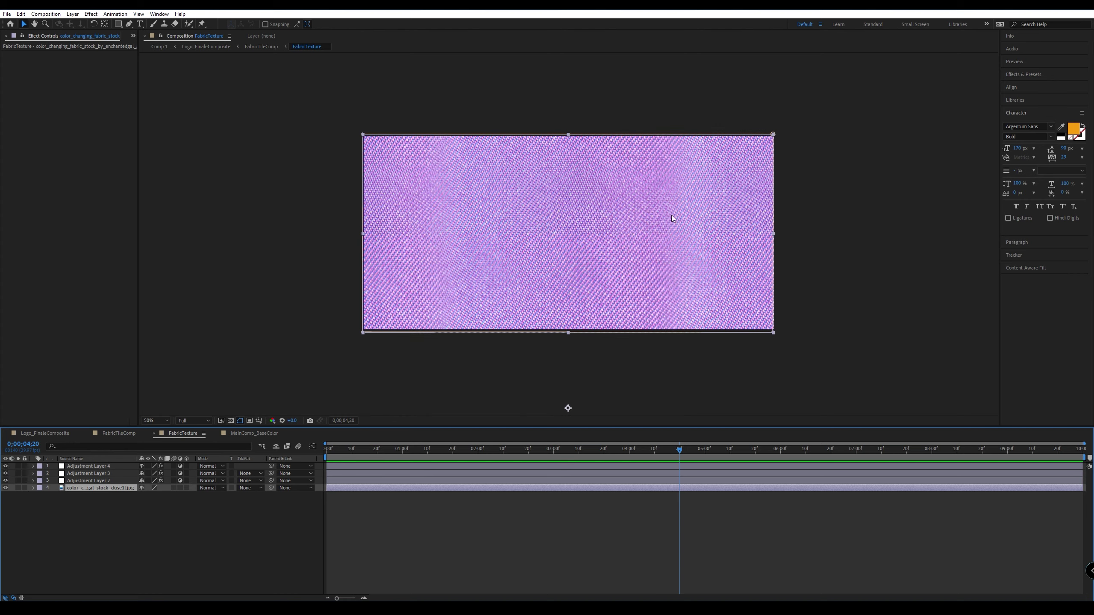
scroll(689, 328, "up", 2)
scroll(553, 310, "down", 2)
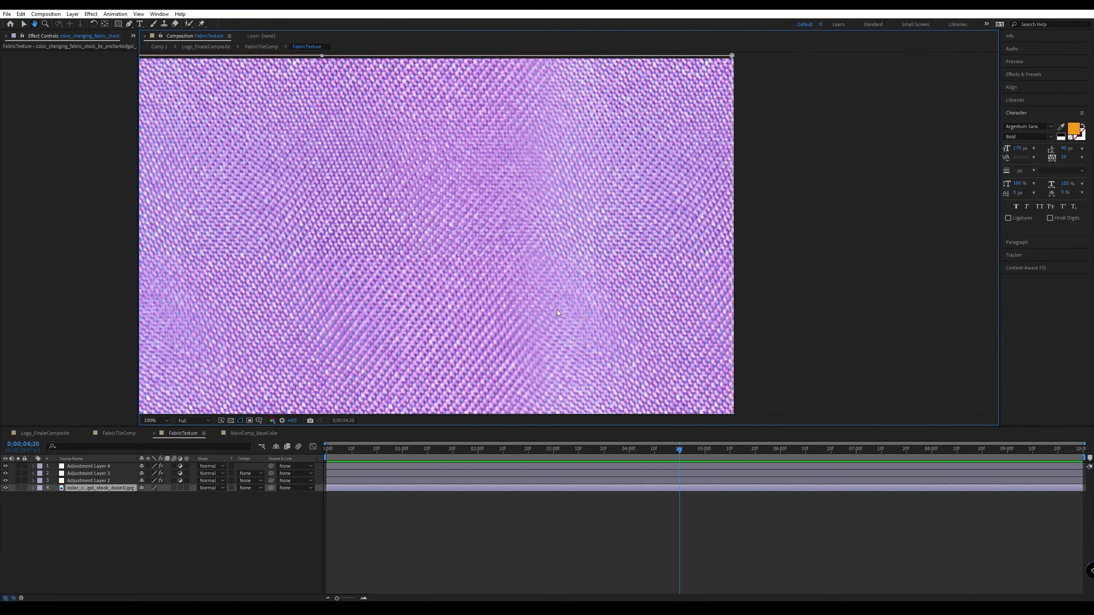
In FabricTileComp, switch the Tint effect off to inspect the tiled fabric, and switch it back on.
left_click(118, 433)
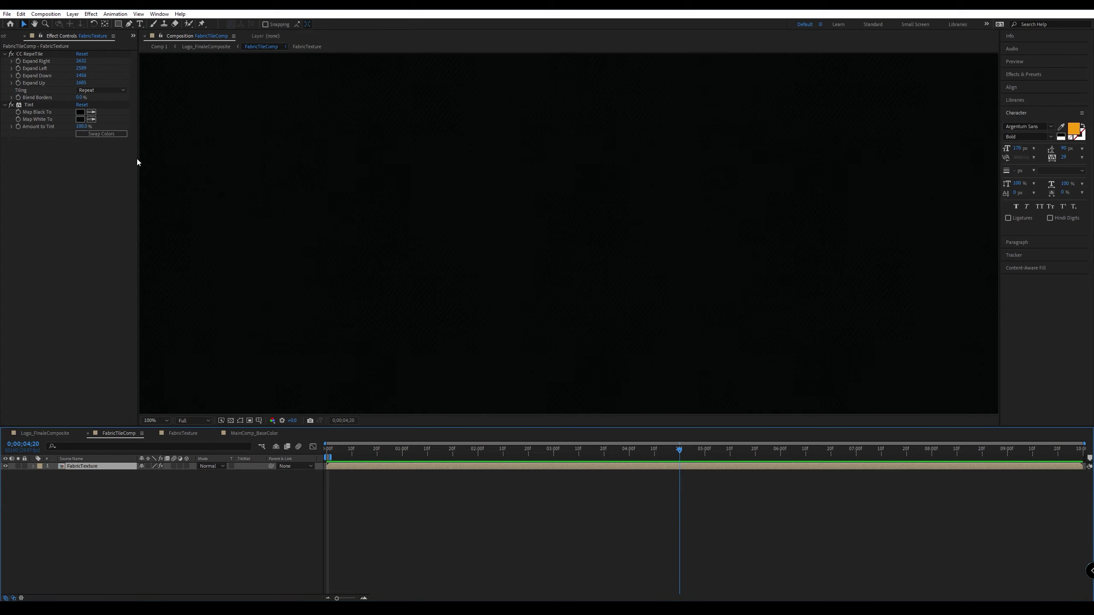
left_click(11, 105)
scroll(723, 266, "down", 4)
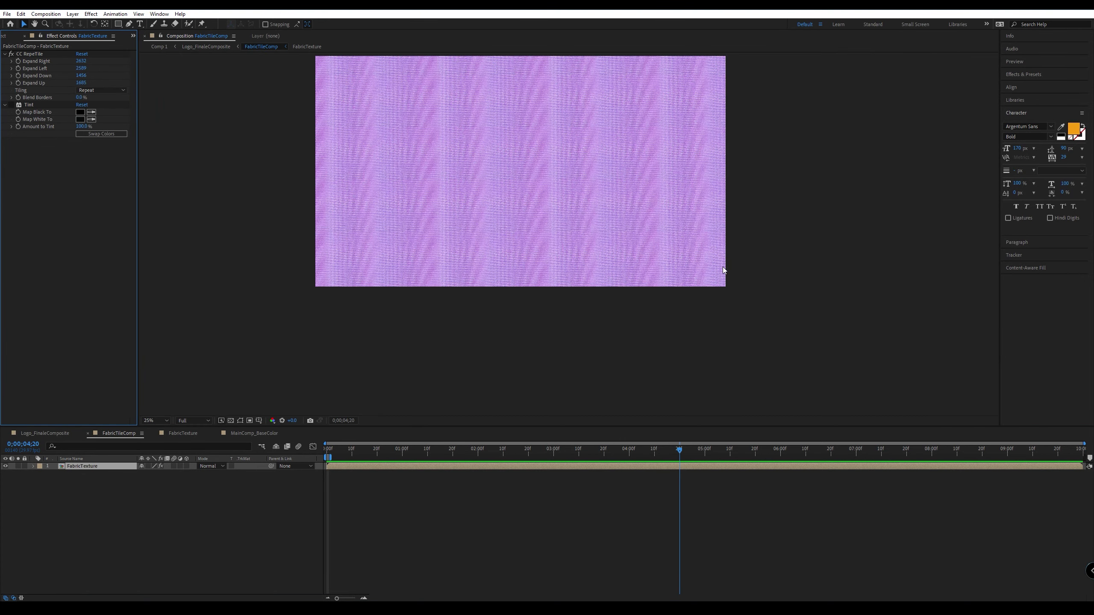
scroll(644, 303, "up", 3)
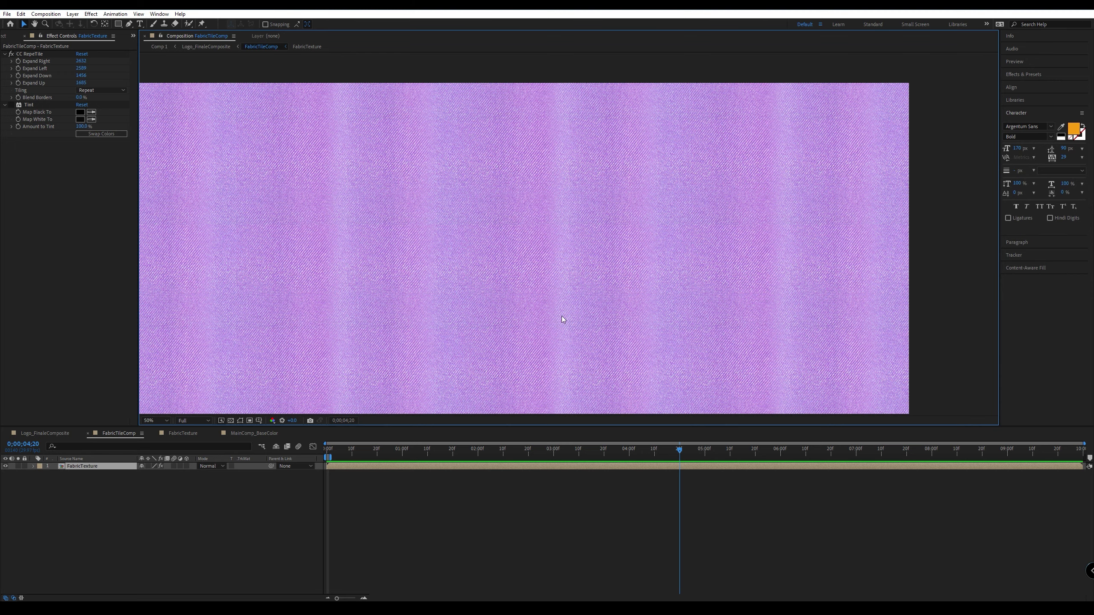
left_click(11, 105)
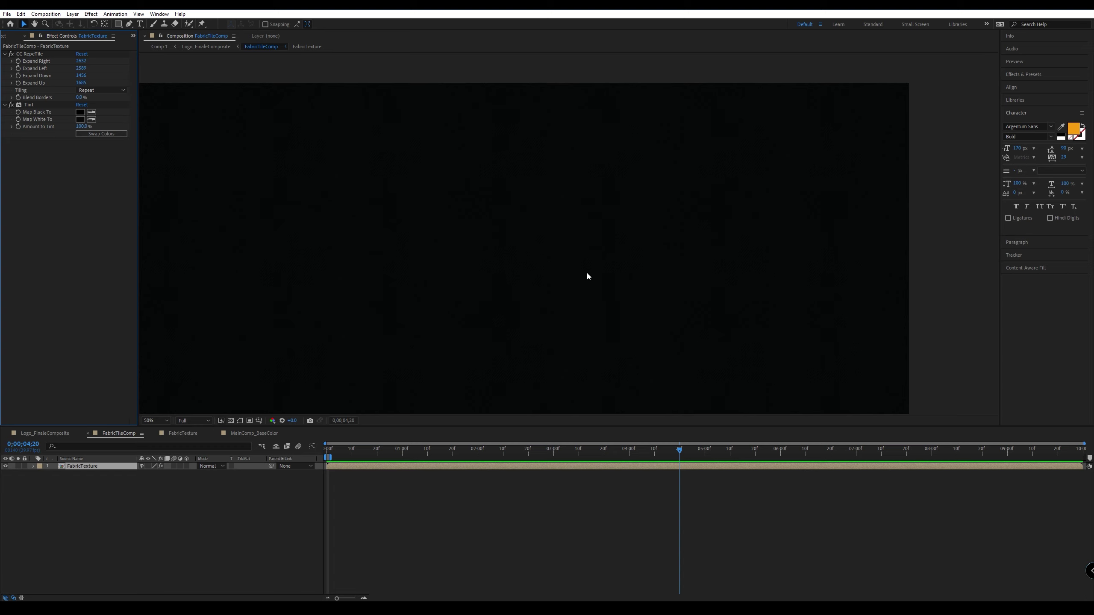
scroll(585, 275, "up", 2)
key("h")
left_click_drag(468, 147, 409, 130)
key("v")
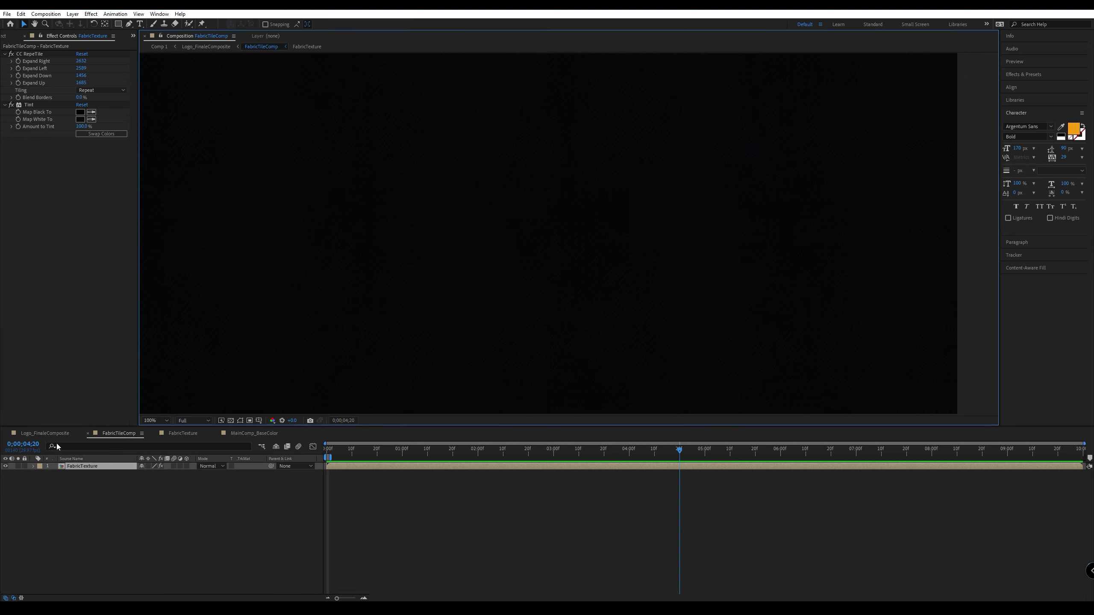
Return to Logo_FinaleComposite and examine the soloed fabric background under the lights.
left_click(52, 432)
key("h")
left_click_drag(601, 237, 571, 311)
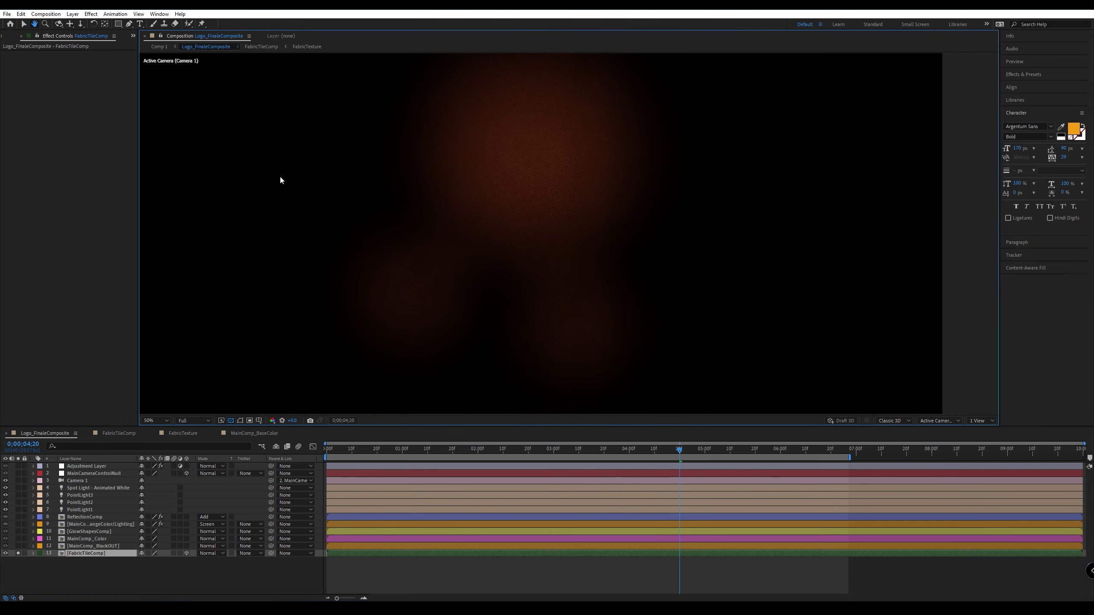
key("v")
left_click(41, 433)
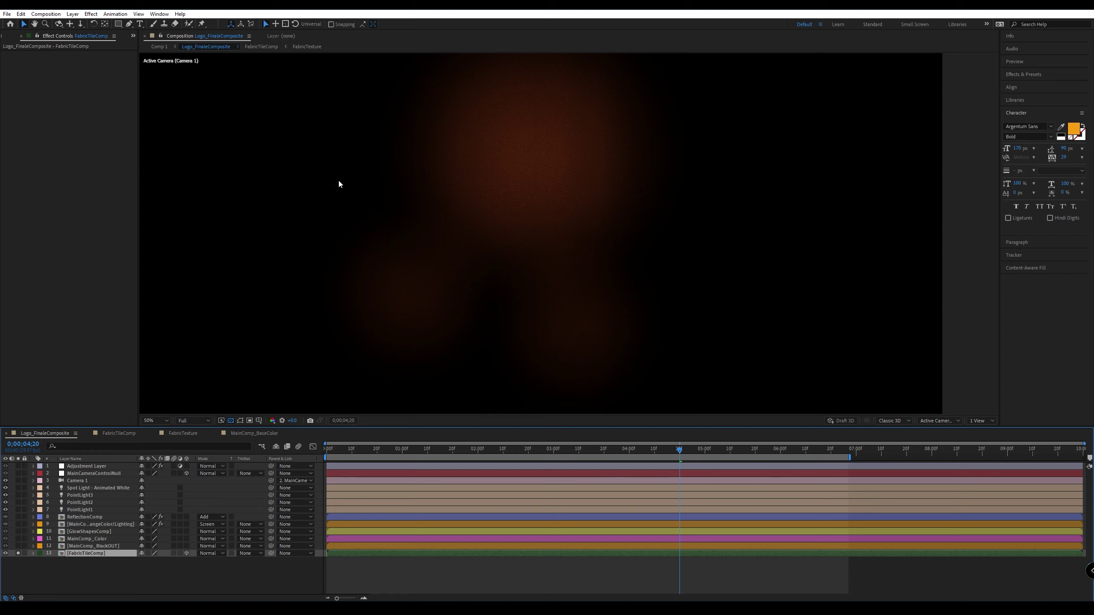
scroll(550, 276, "up", 2)
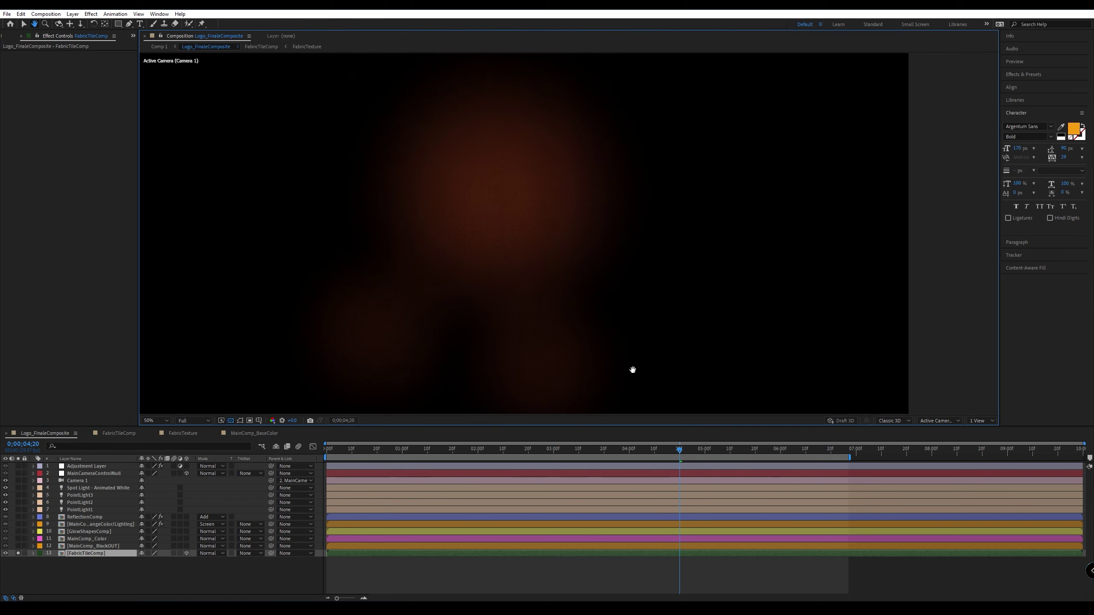
scroll(507, 255, "down", 2)
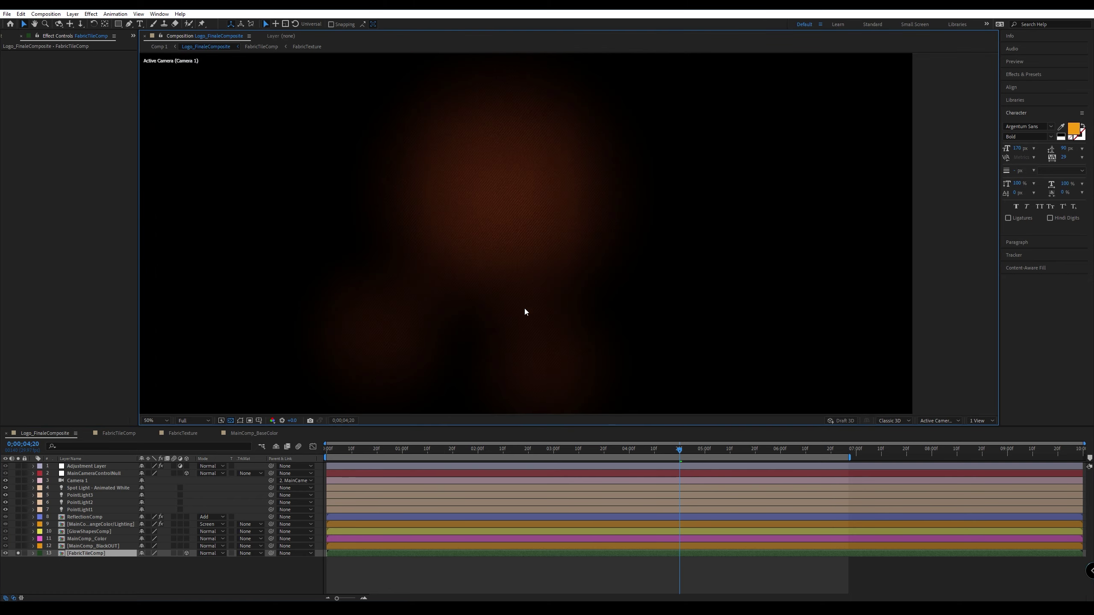
Unsolo the FabricTileComp layer, and hide and show the spot light and three point lights together to compare the lighting.
left_click(17, 554)
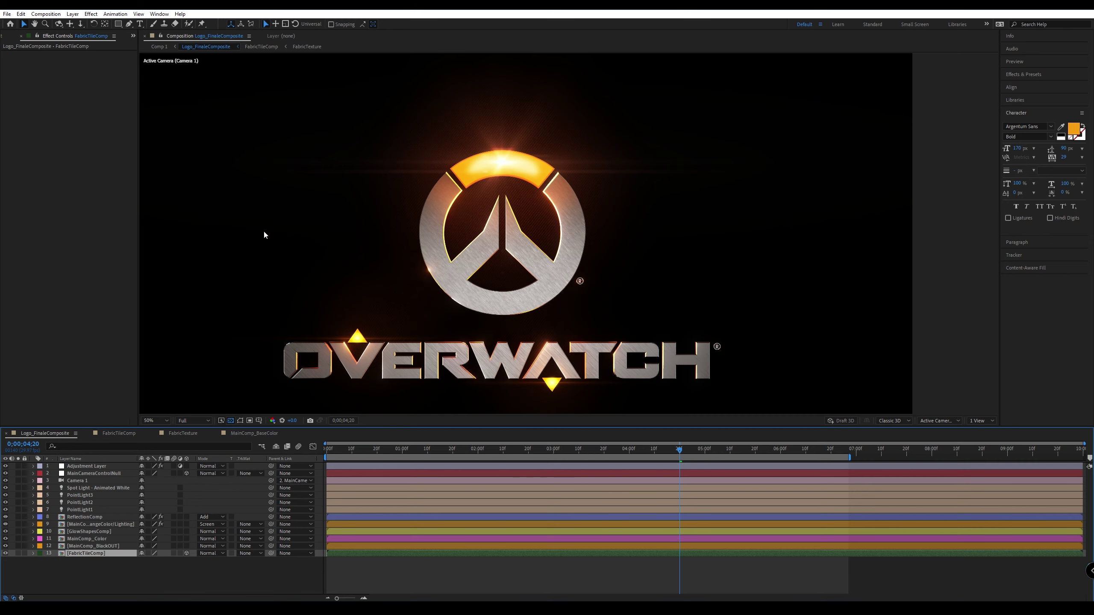
left_click(77, 489)
left_click(80, 509, "shift")
left_click(6, 502)
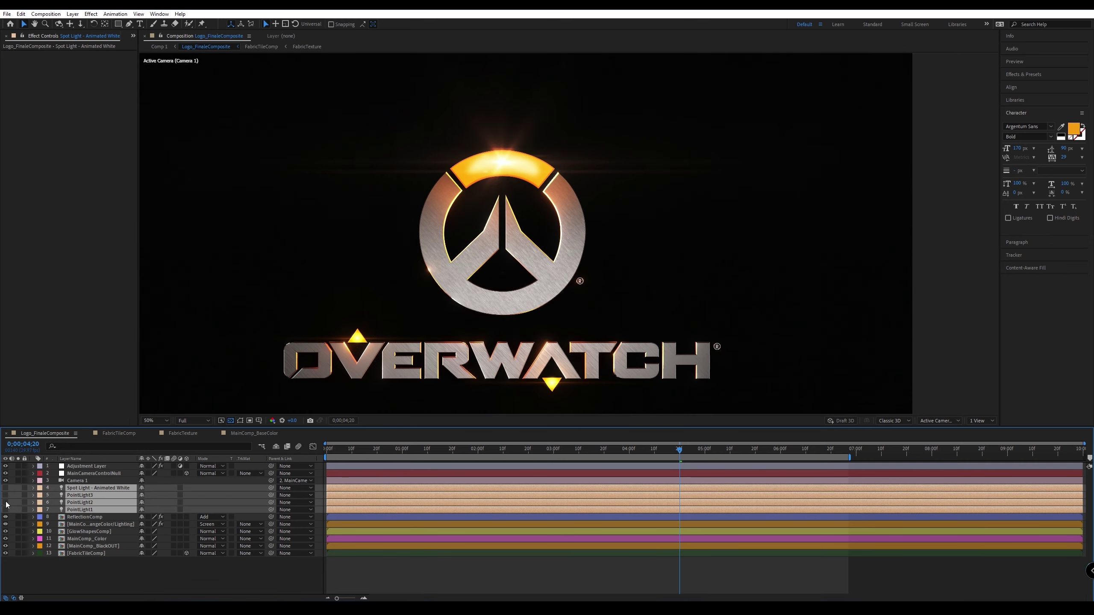
left_click(6, 502)
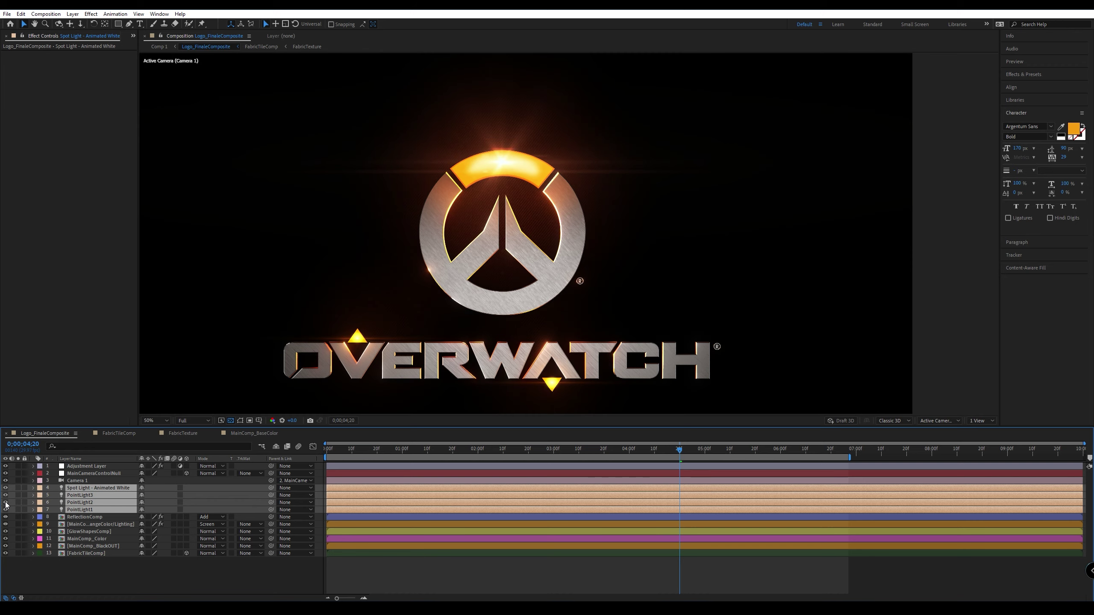
Examine the lit emblem, its surrounding fabric and the OVERWATCH title up close at 100%, and deselect the light layers.
scroll(509, 203, "up", 1)
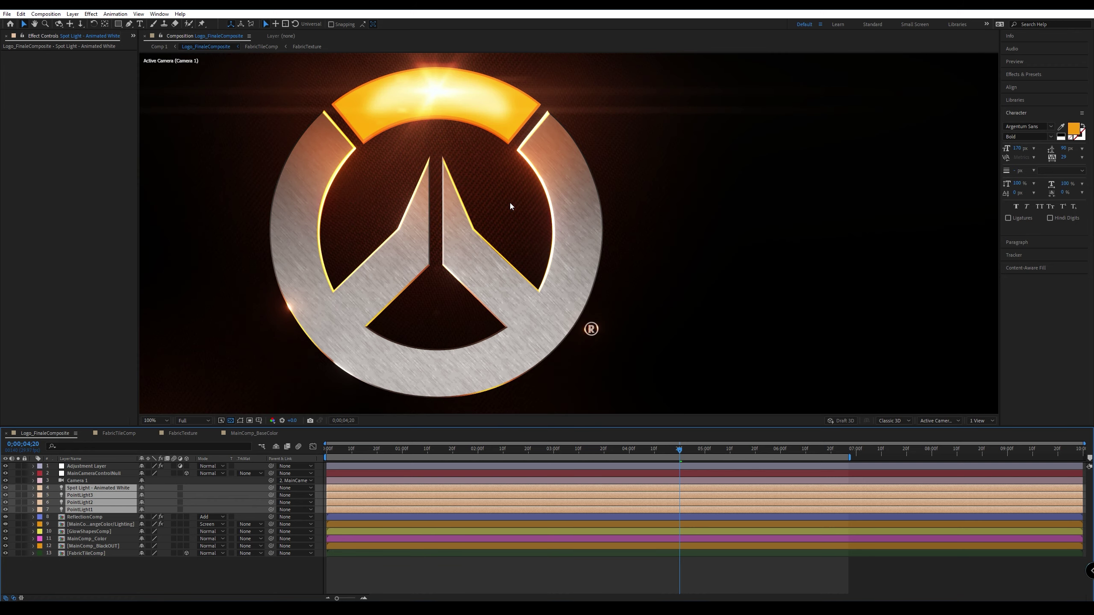
middle_click_drag(502, 195, 590, 324)
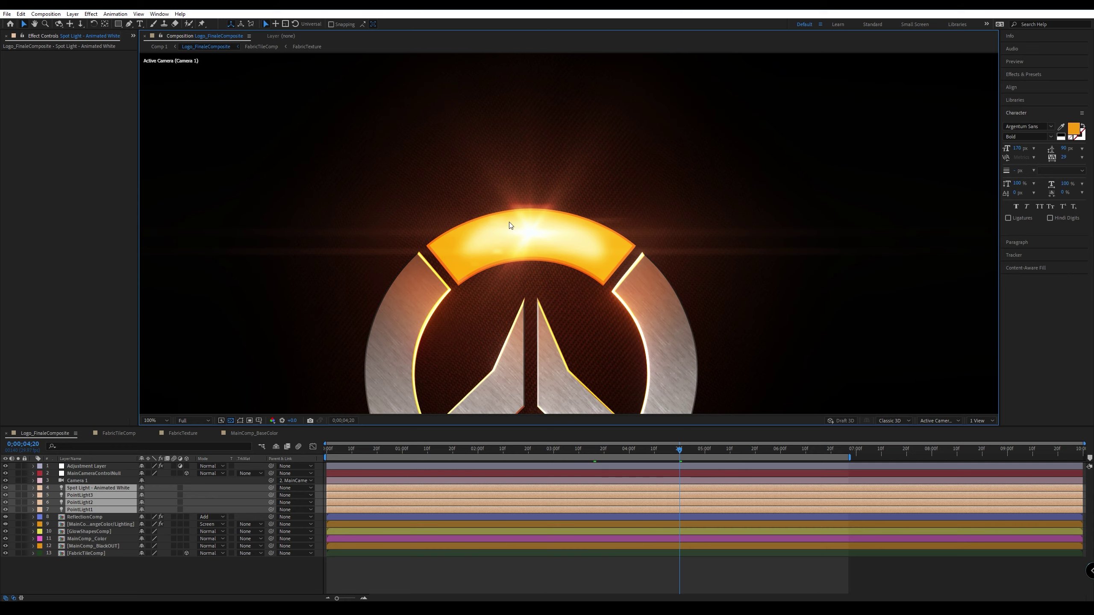
middle_click_drag(470, 354, 476, 211)
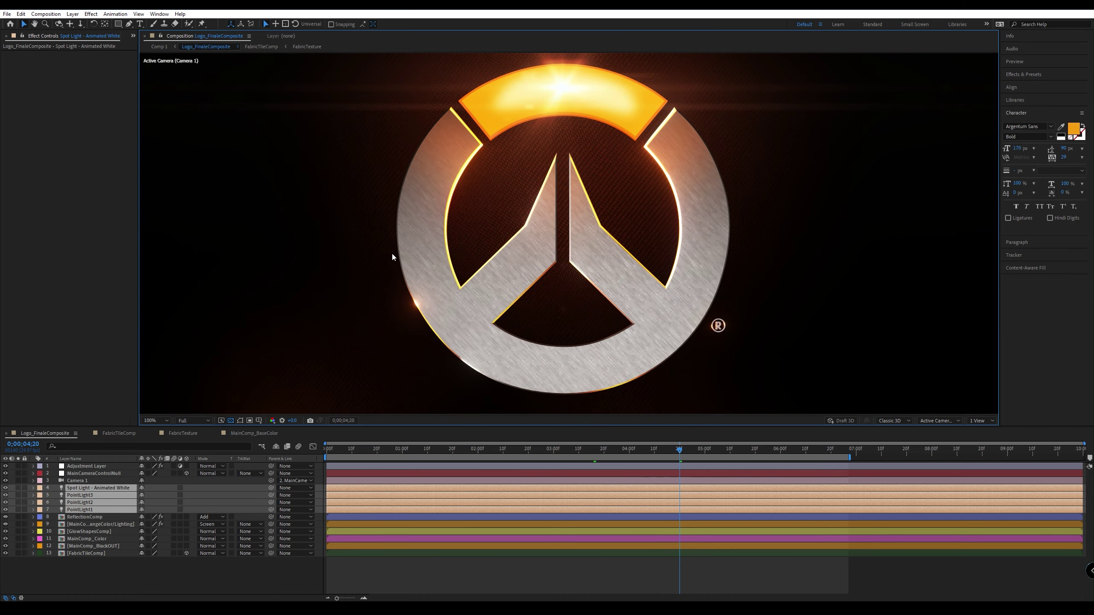
middle_click_drag(463, 310, 446, 199)
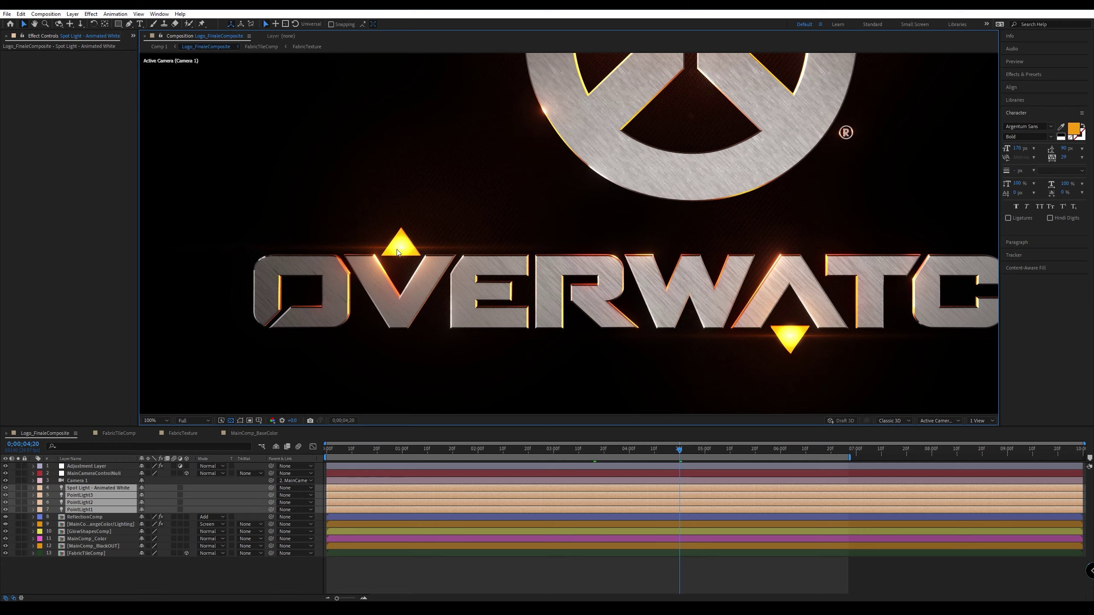
middle_click_drag(457, 241, 417, 279)
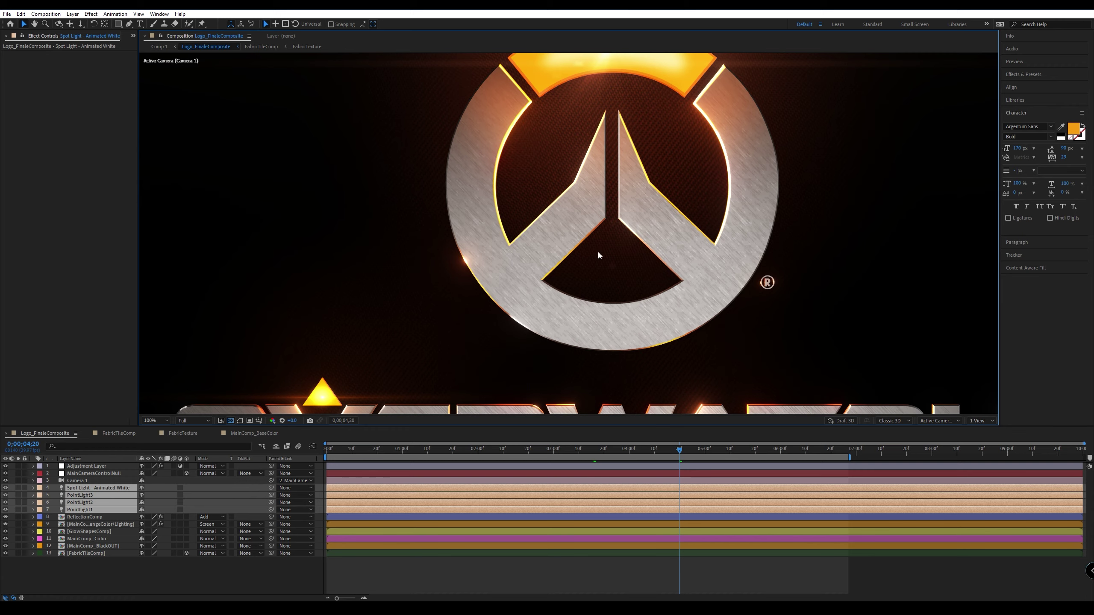
left_click_drag(619, 187, 555, 304)
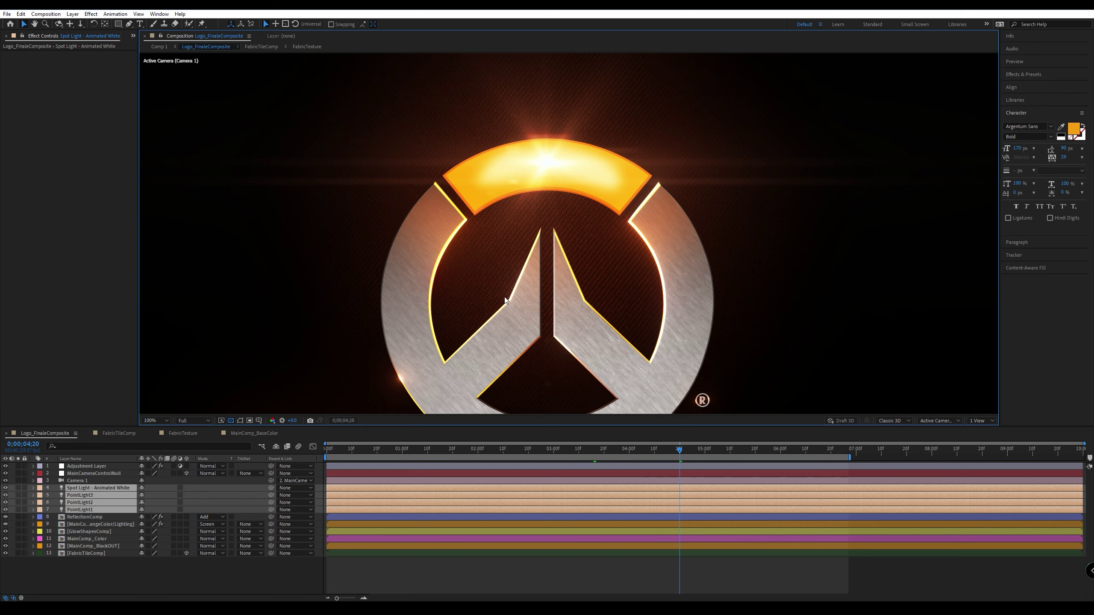
left_click(92, 587)
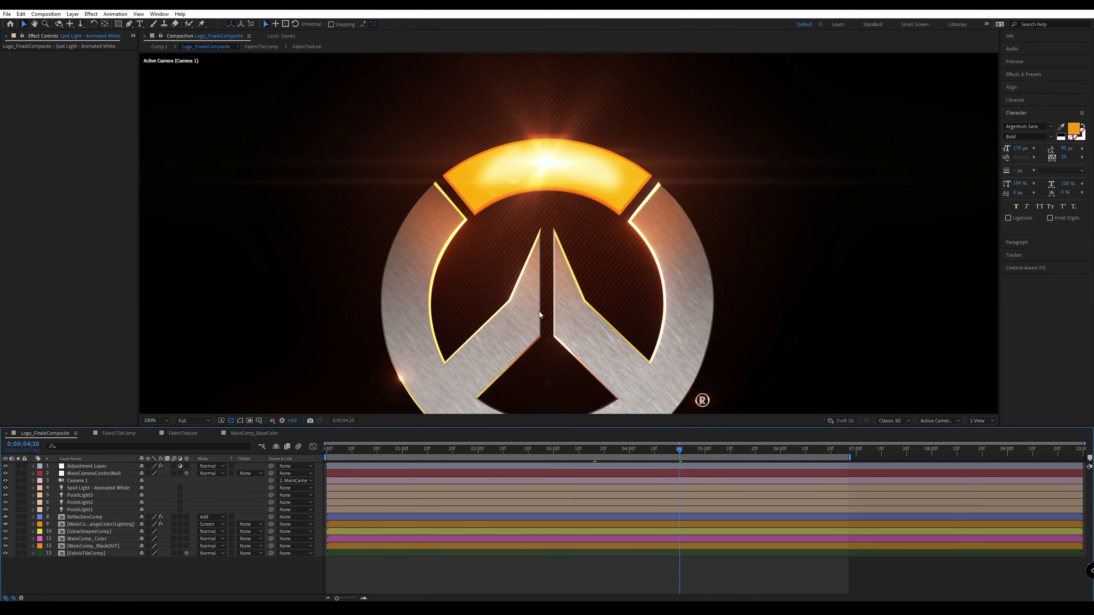
left_click_drag(550, 332, 546, 279)
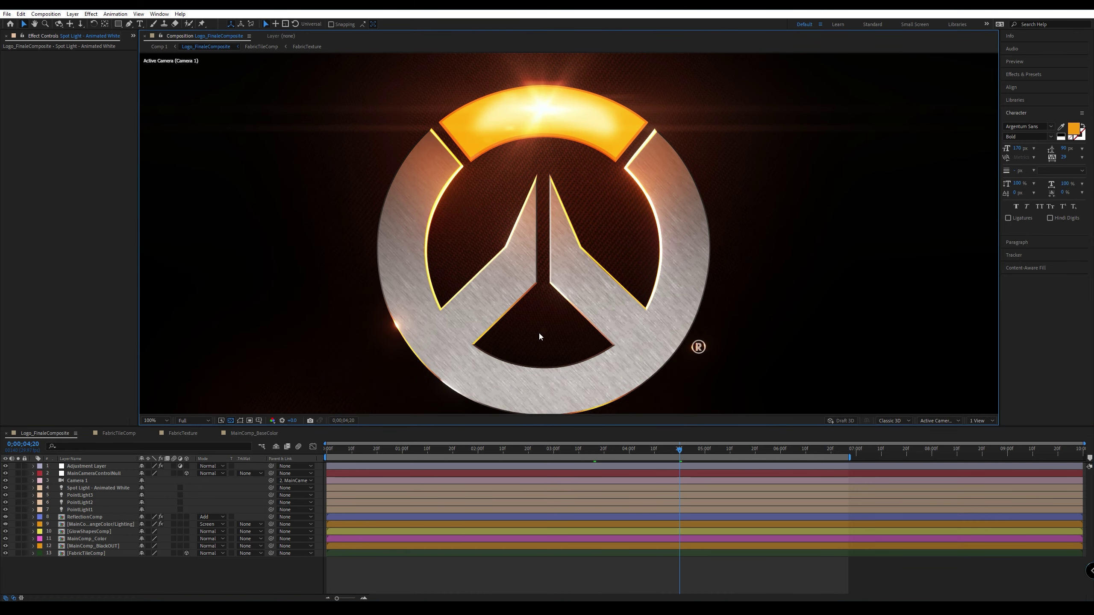
left_click_drag(521, 314, 466, 173)
left_click_drag(443, 362, 568, 302)
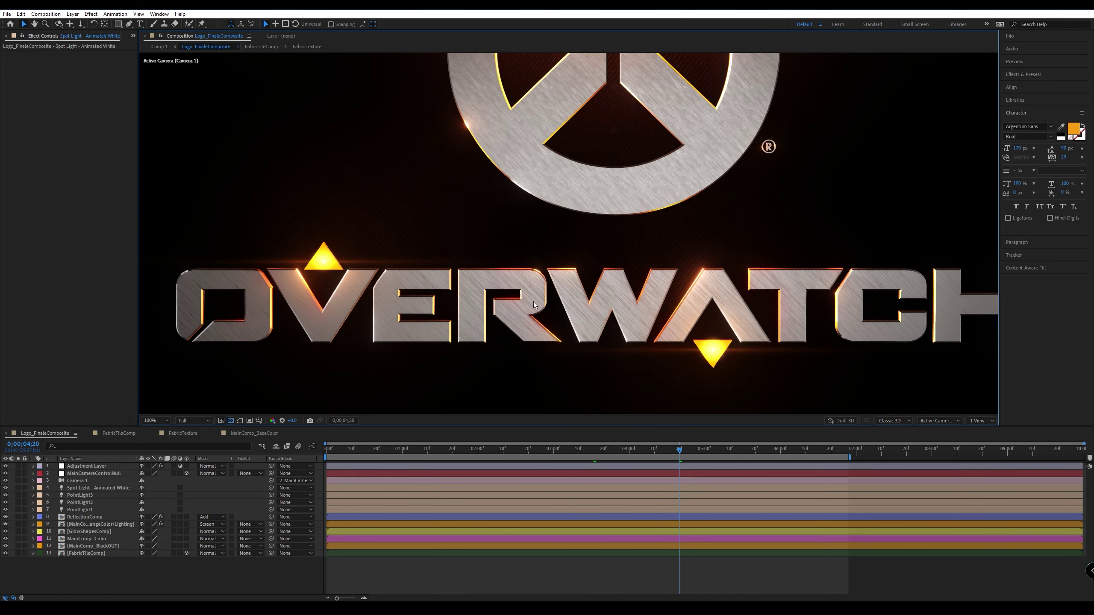
key("h")
left_click_drag(489, 198, 445, 345)
mouse_move(426, 247)
left_mouse_down()
mouse_move(421, 266)
mouse_move(427, 233)
left_mouse_up()
left_click_drag(496, 315, 499, 253)
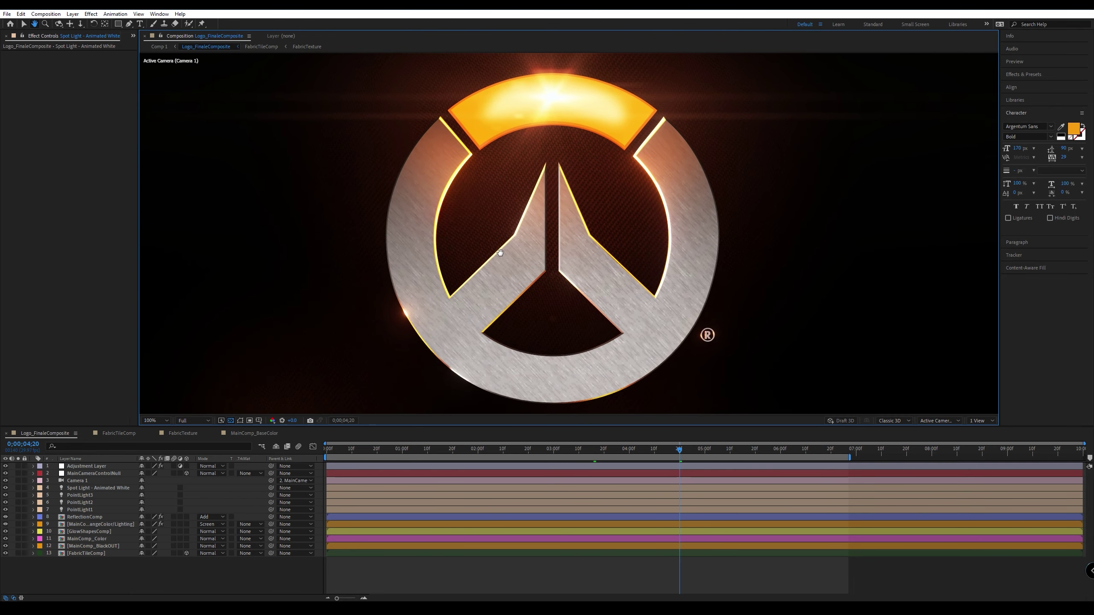
key("v")
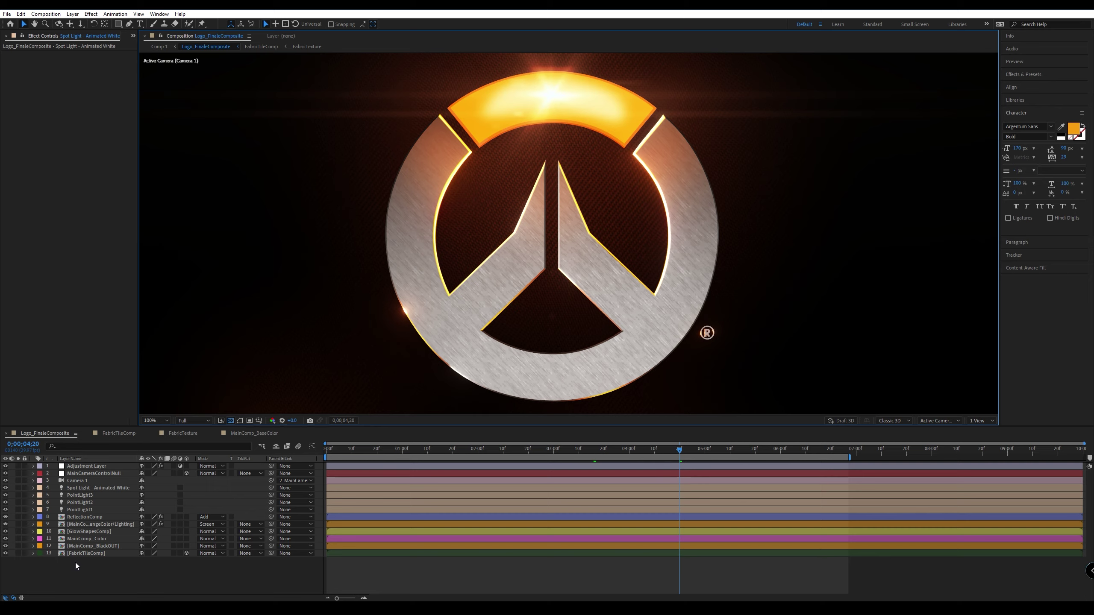
Hide the FabricTileComp layer and turn off the transparency grid to view the logo over plain black.
left_click(5, 553)
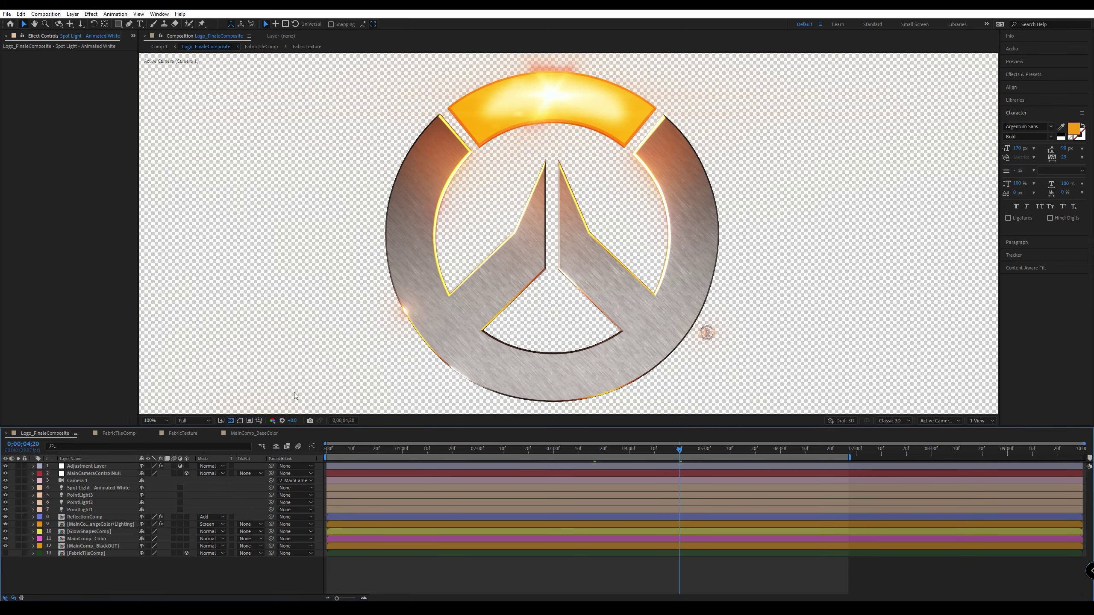
left_click(230, 421)
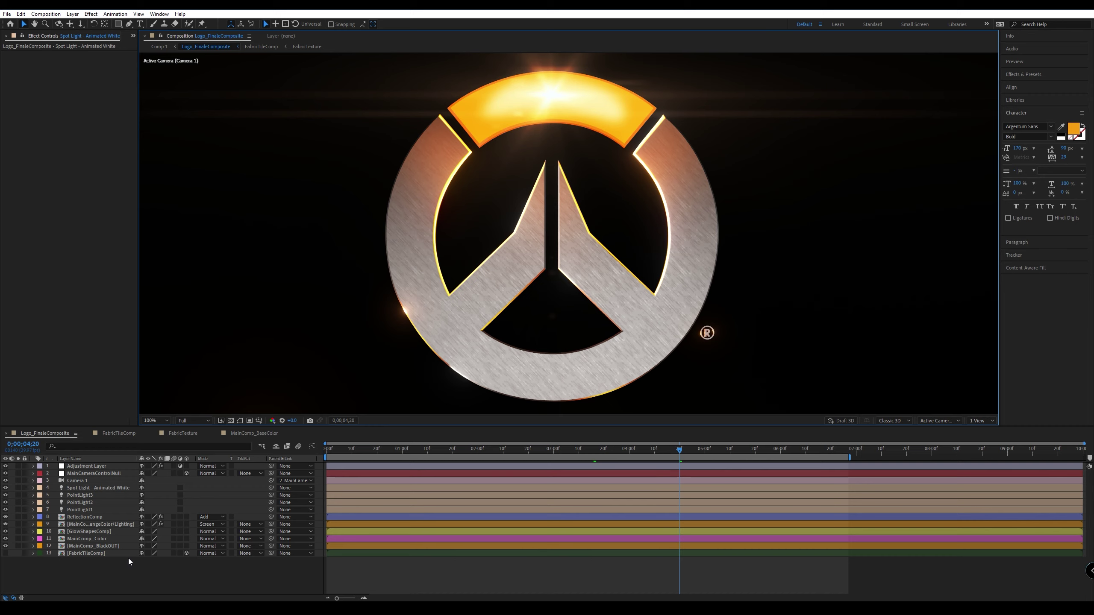
Open the MainComp_BlackOUT composition and look through its Title, Element 3D - Logo and Logo layers.
left_click(94, 547)
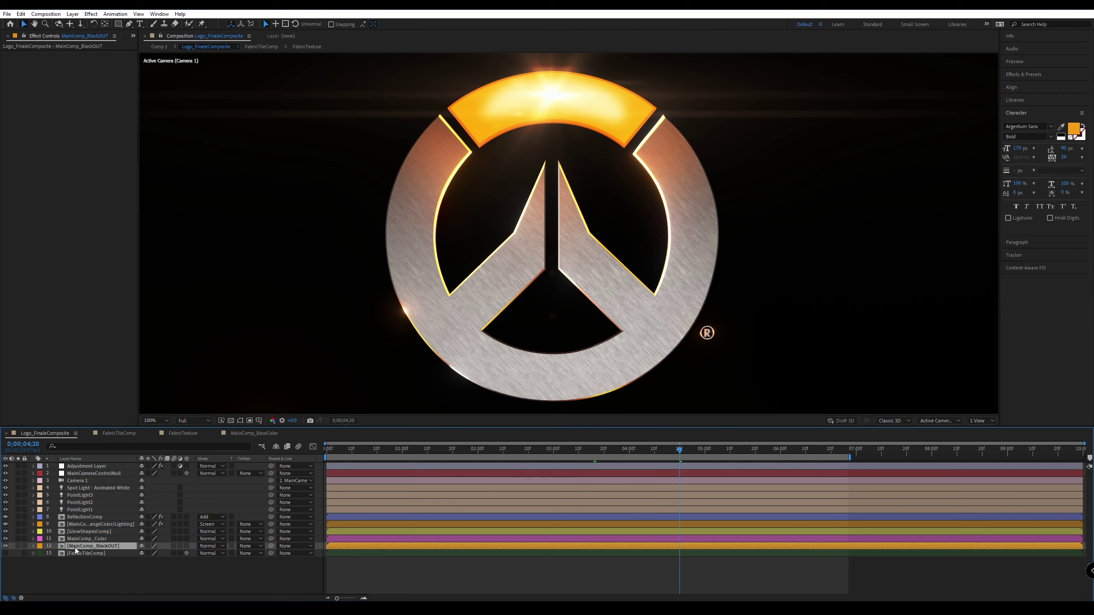
double_click(76, 548)
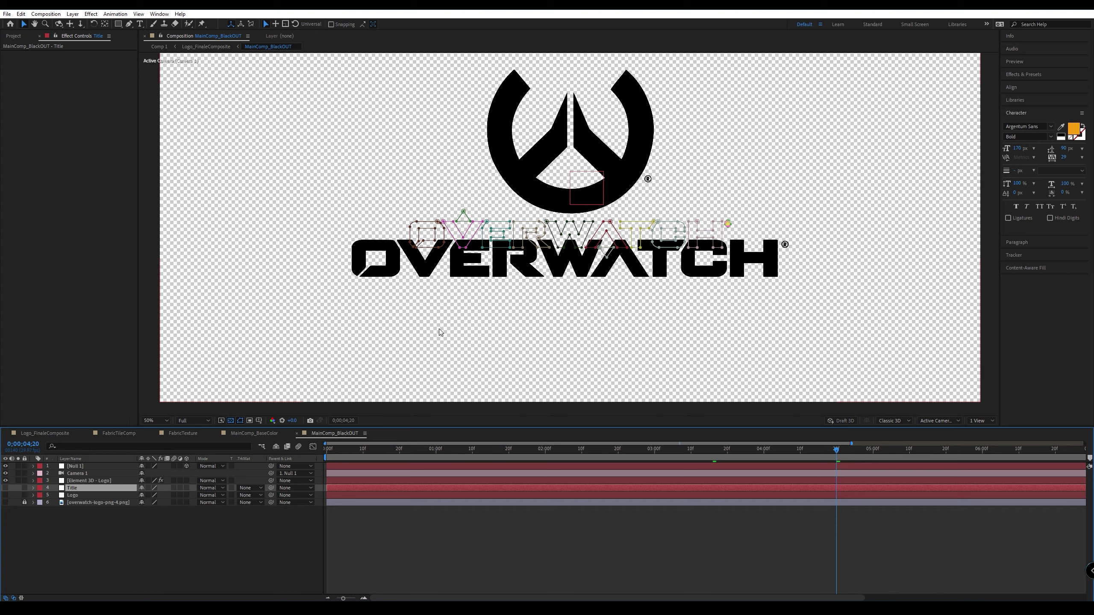
left_click(99, 532)
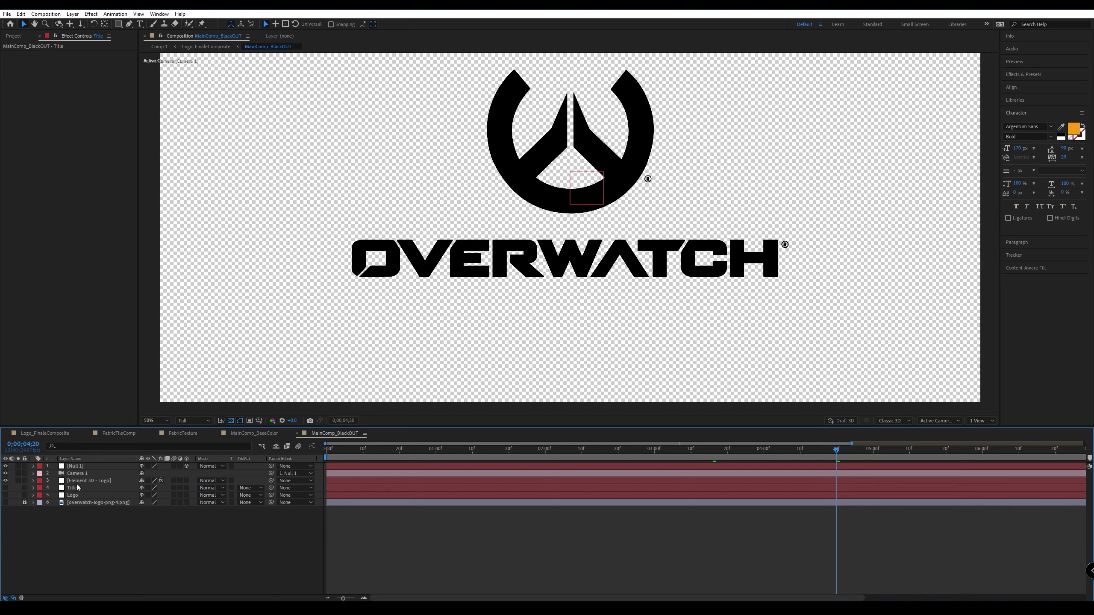
key("ctrl+Up")
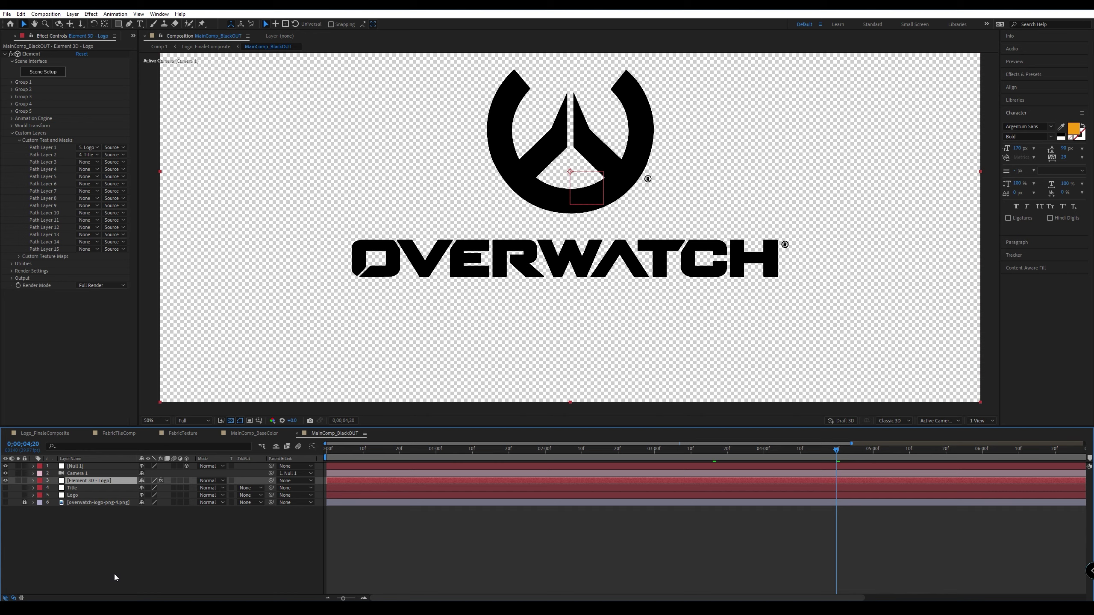
left_click(88, 534)
left_click(76, 481)
left_click(76, 490)
left_click(76, 496)
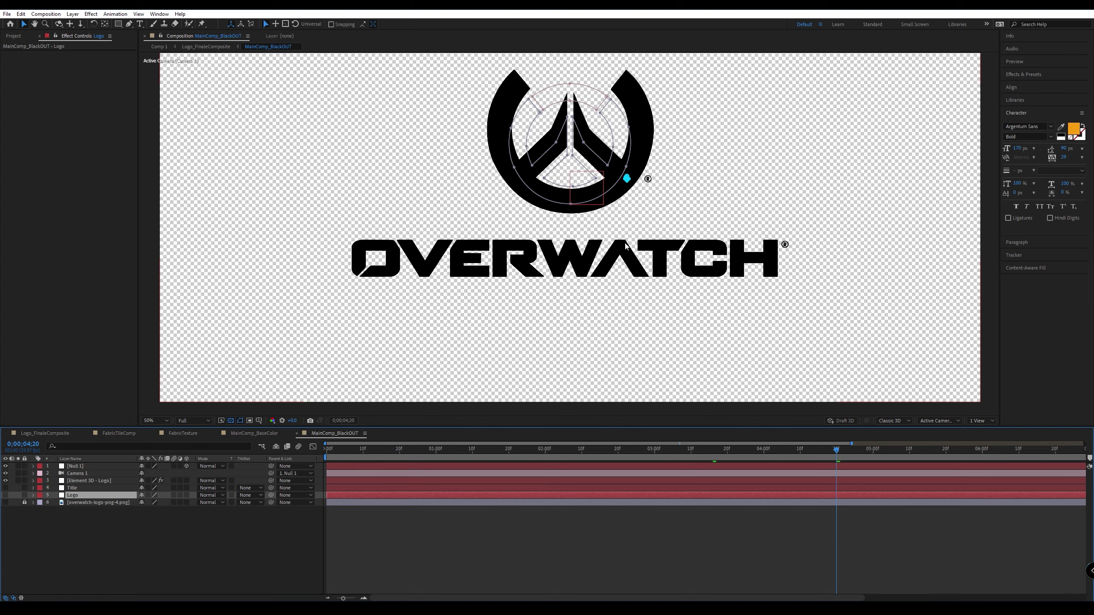
Examine the Logo layer's mask paths against the black emblem and title at up to 200%, and deselect the layer.
scroll(473, 255, "up", 2)
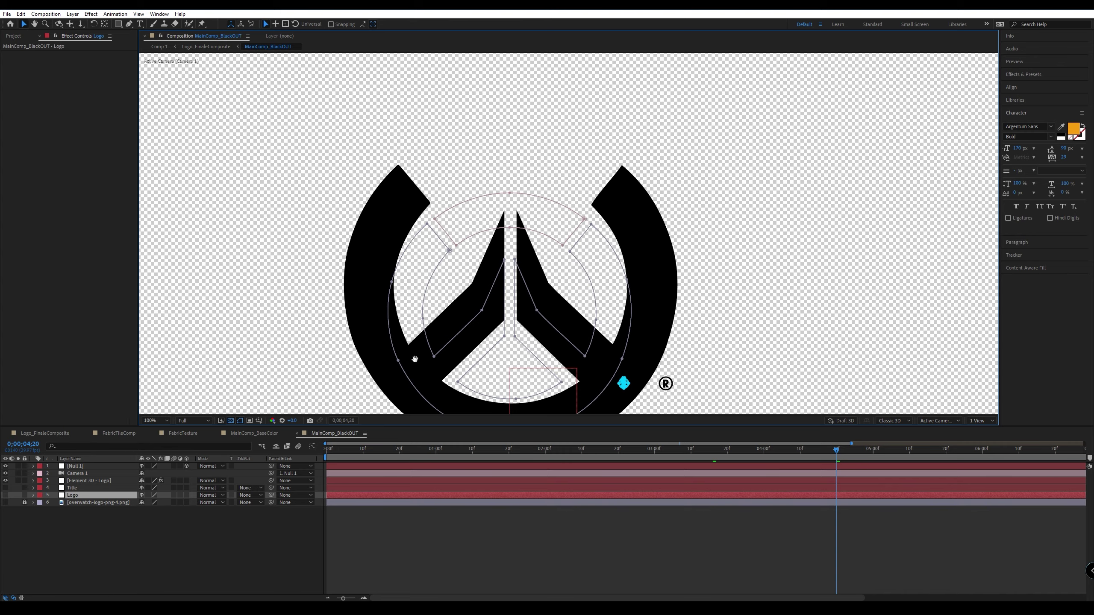
key("space")
left_click_drag(322, 337, 386, 195)
left_click_drag(433, 352, 470, 229)
scroll(422, 286, "up", 1)
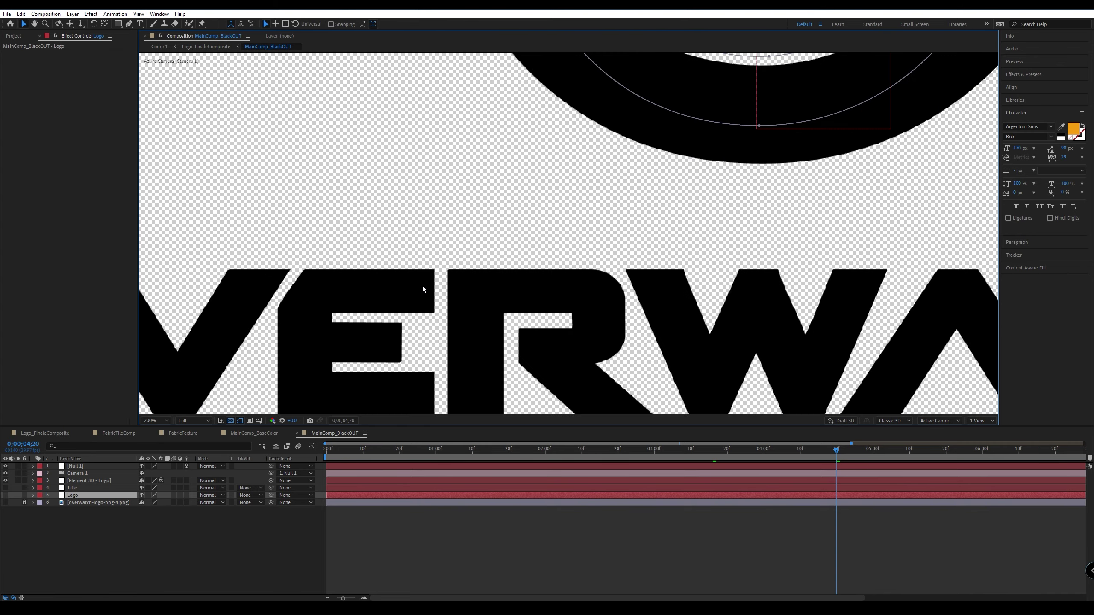
scroll(357, 318, "up", 1)
left_click_drag(630, 215, 395, 397)
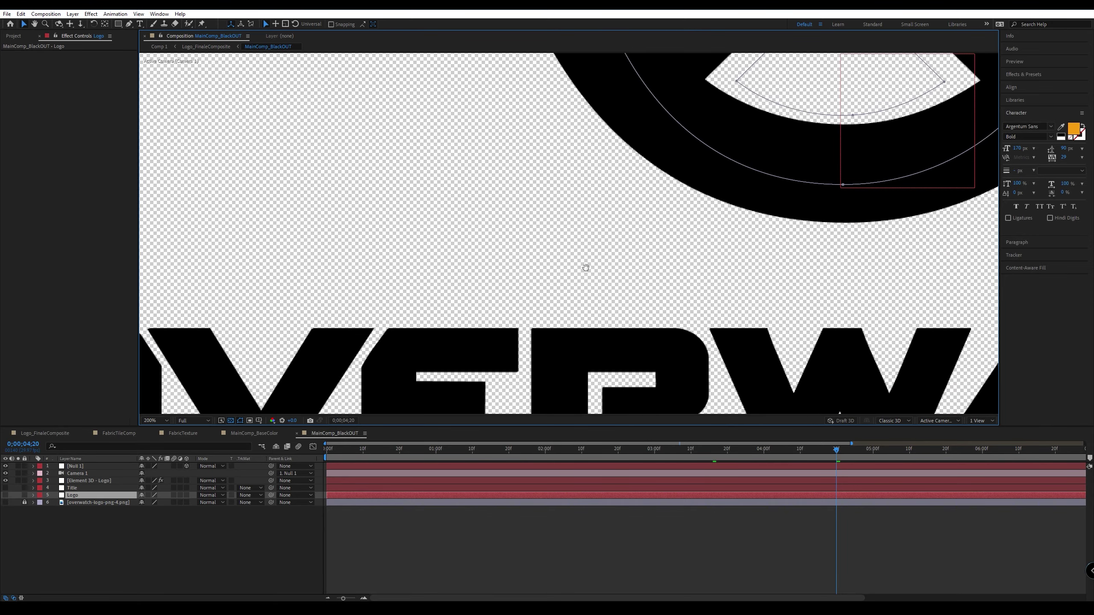
key("space")
left_click_drag(584, 263, 479, 344)
left_click_drag(603, 227, 537, 295)
left_click_drag(551, 227, 517, 268)
left_click_drag(580, 195, 513, 310)
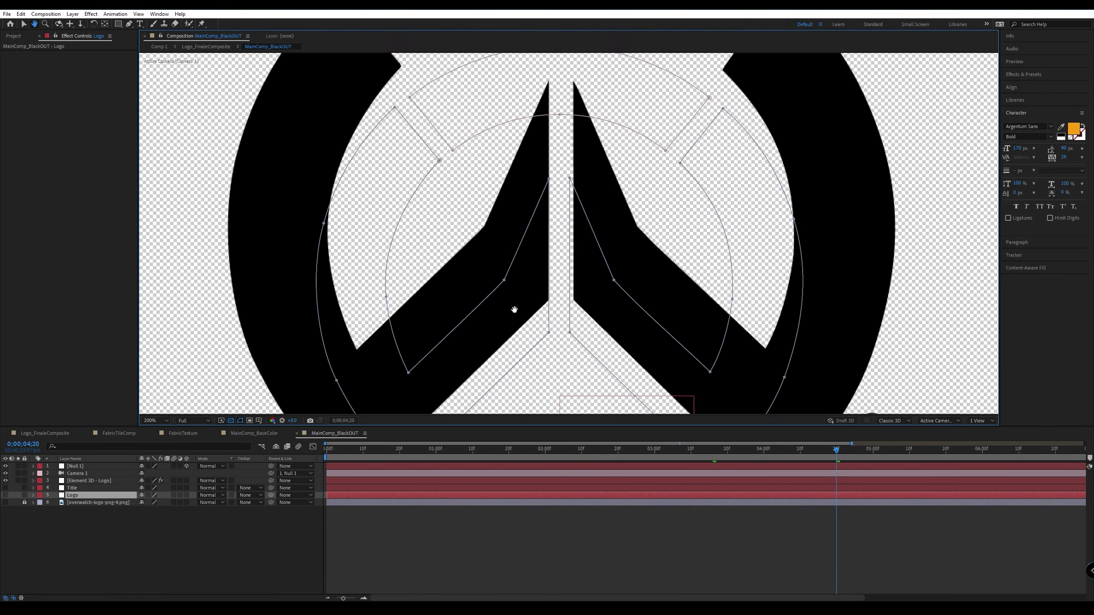
key("space")
left_click_drag(518, 235, 531, 203)
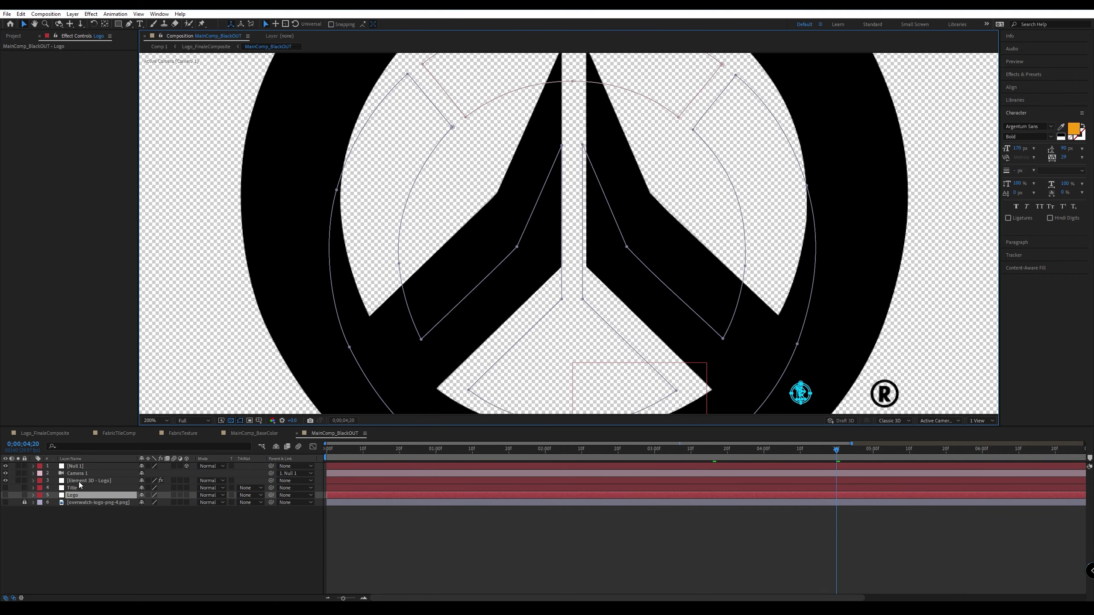
left_click(108, 567)
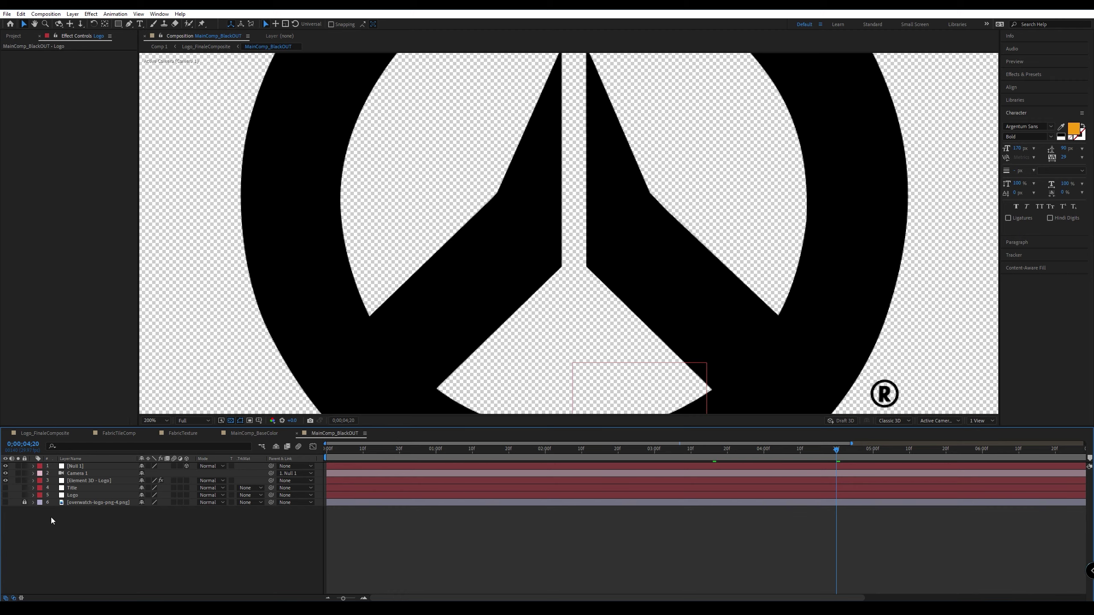
Hide the Element 3D - Logo layer and create a new solid named Cool Logo.
left_click(6, 480)
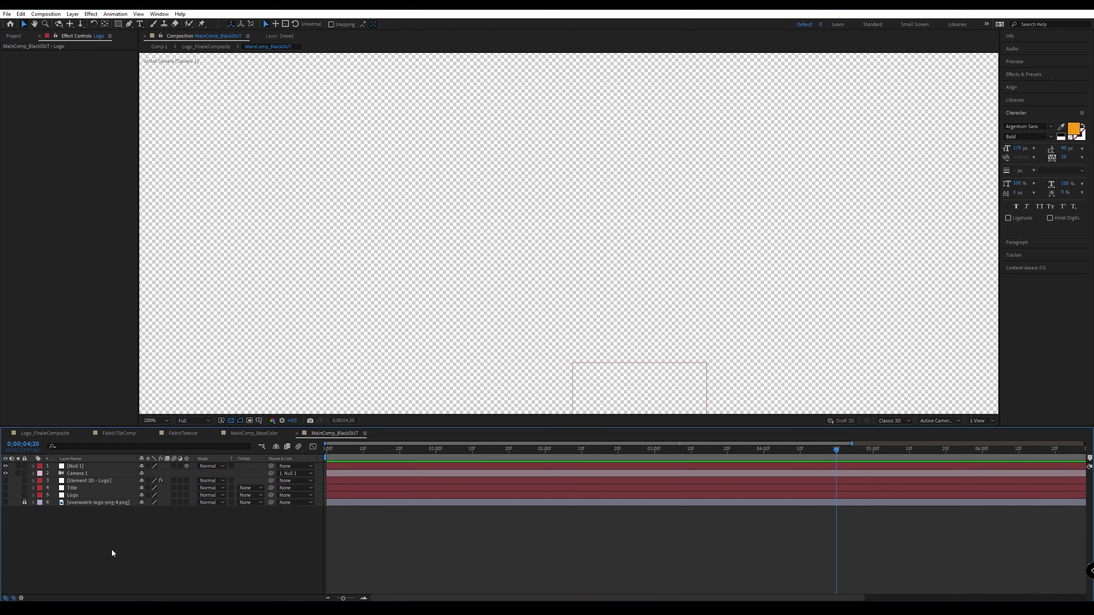
right_click(88, 544)
mouse_move(145, 441)
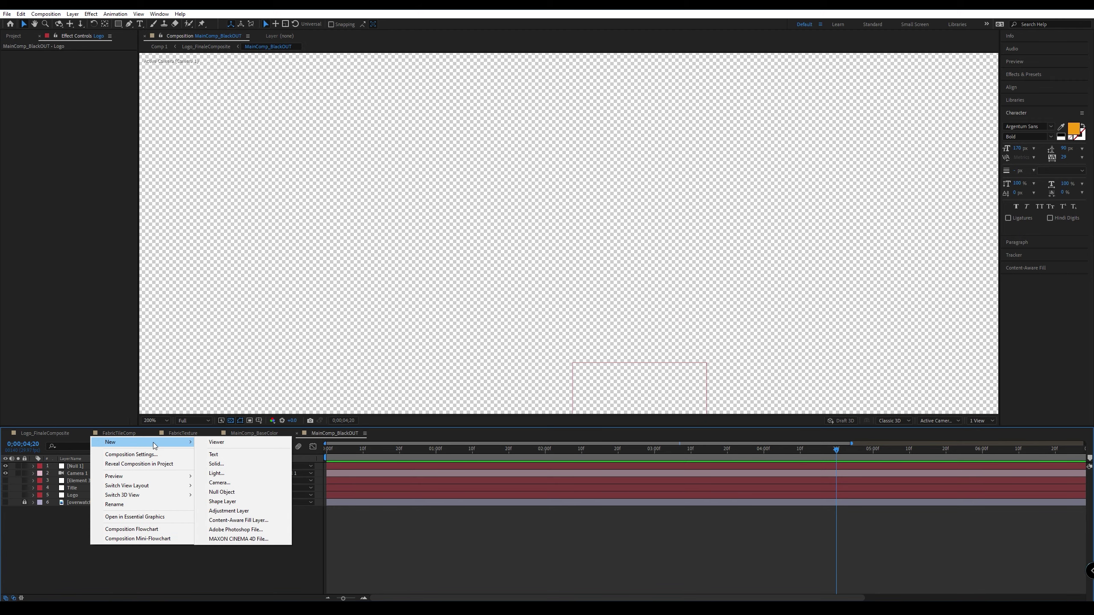
left_click(239, 464)
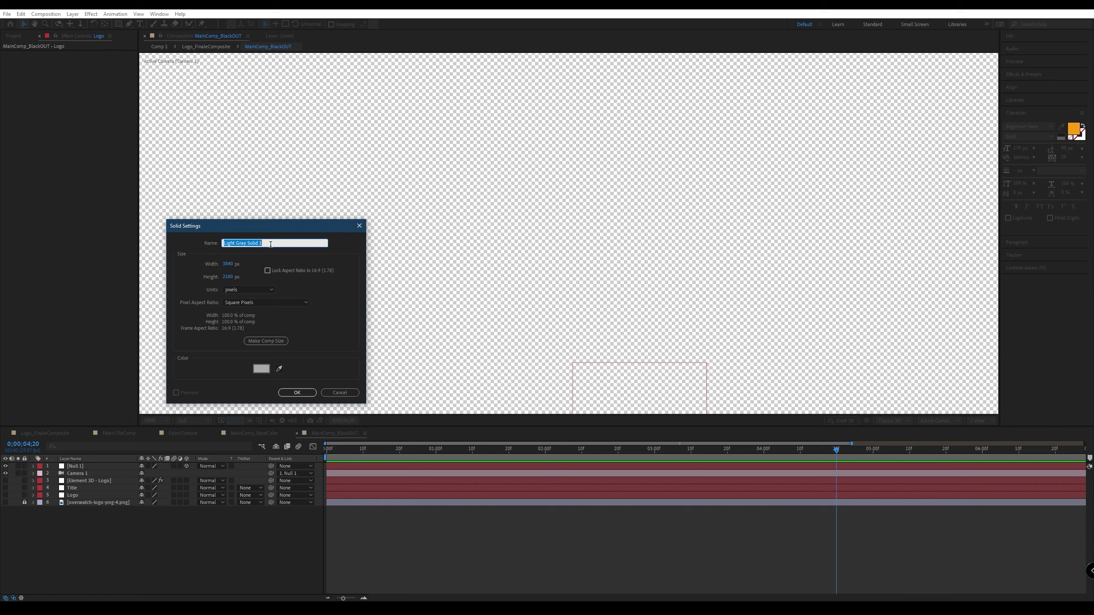
type("Cool Logo")
left_click(300, 393)
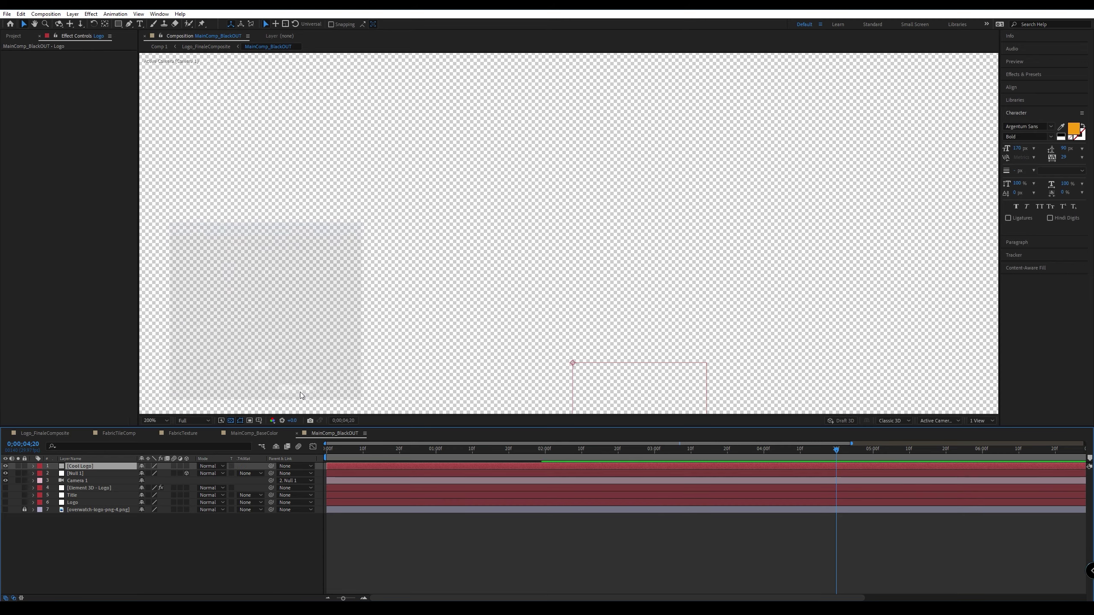
Draw a square mask around the centre of the Cool Logo solid with the Rectangle tool.
key("comma")
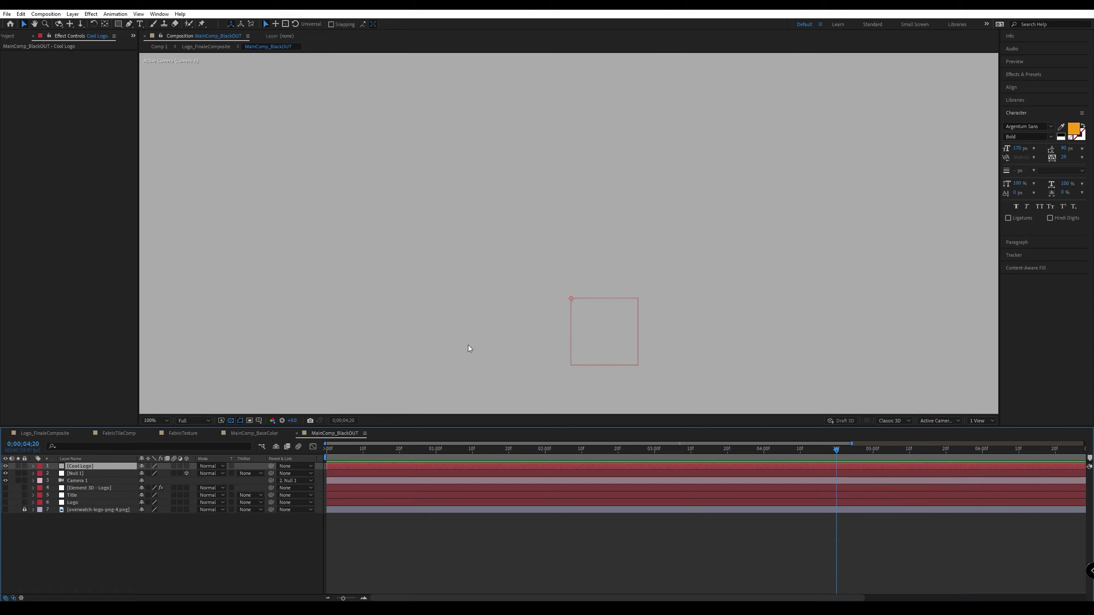
key("comma")
key("comma")
key("period")
key("comma")
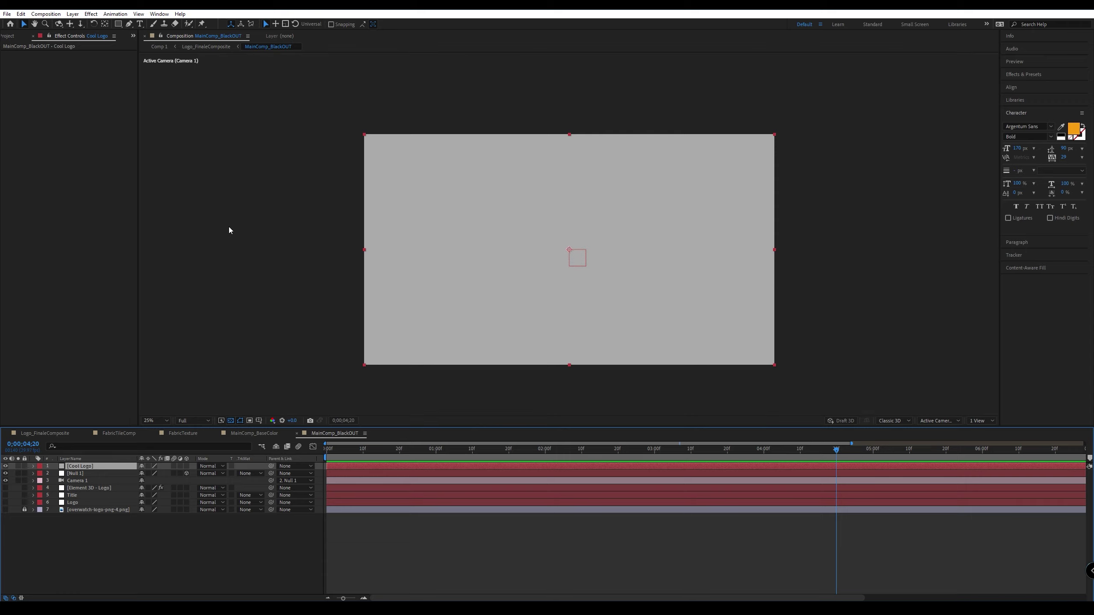
left_click(118, 24)
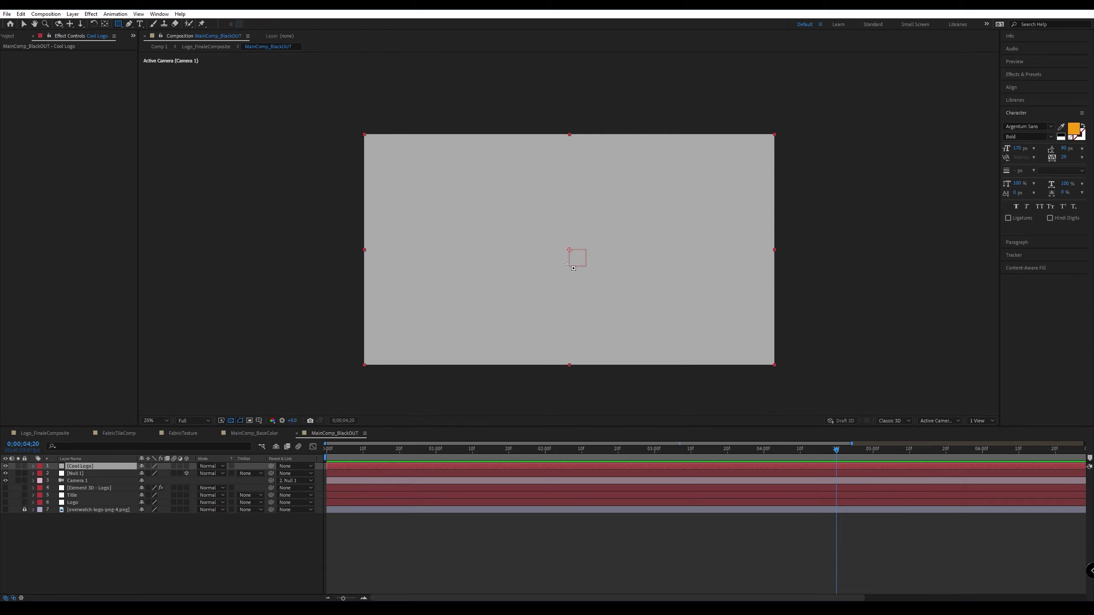
left_click_drag(548, 240, 616, 293, "ctrl+shift")
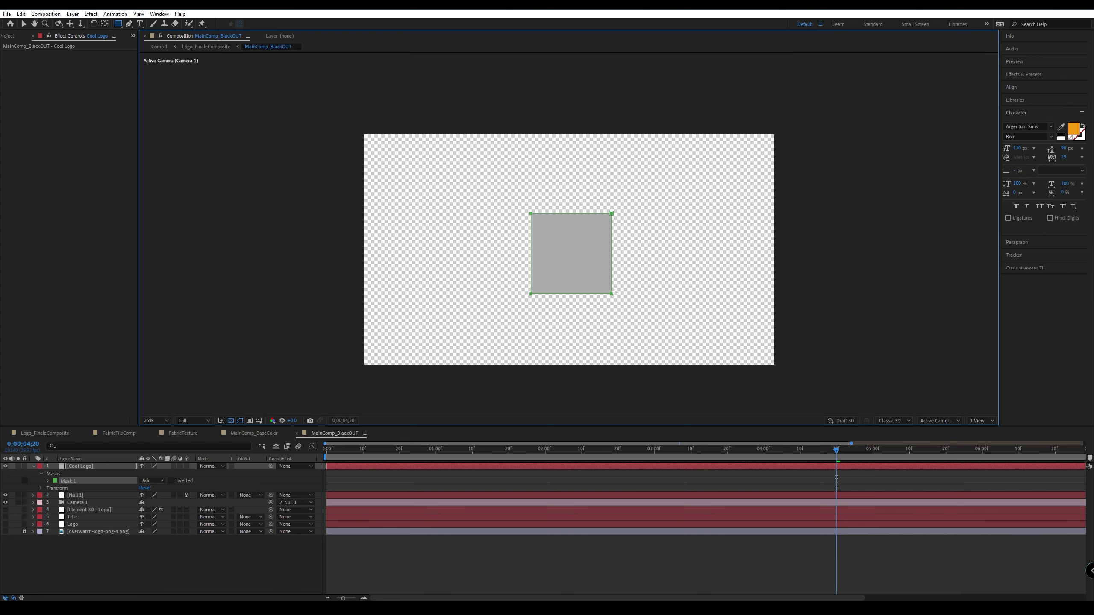
Draw an L-shaped bracket mask with slanted ends just outside the square's upper-right corner on the Cool Logo layer using the Pen tool.
key("period")
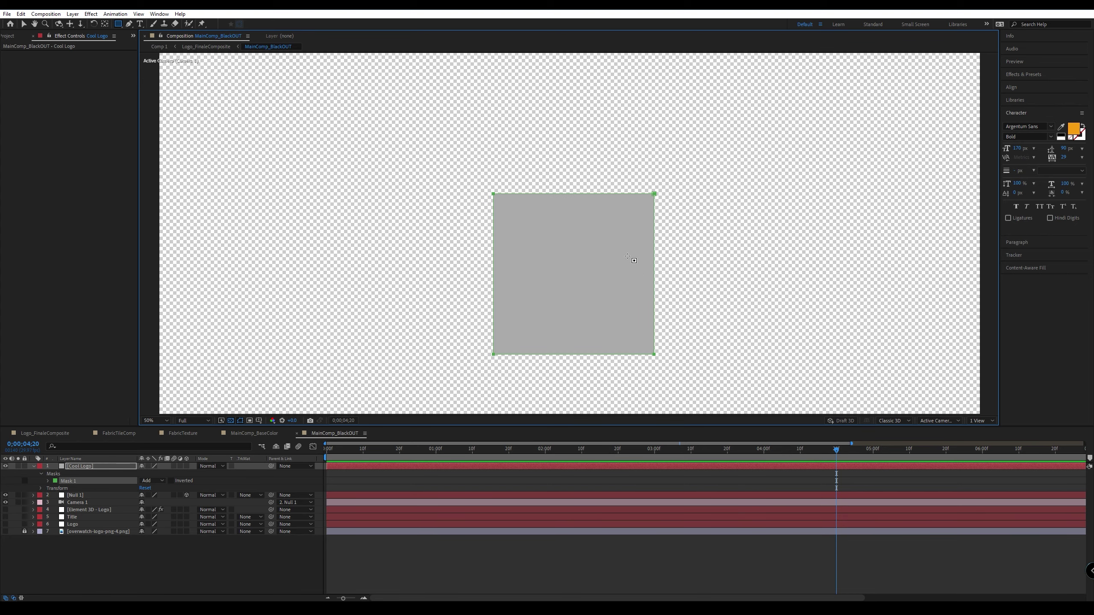
left_click(94, 468)
key("period")
key("space")
left_click_drag(675, 148, 568, 178)
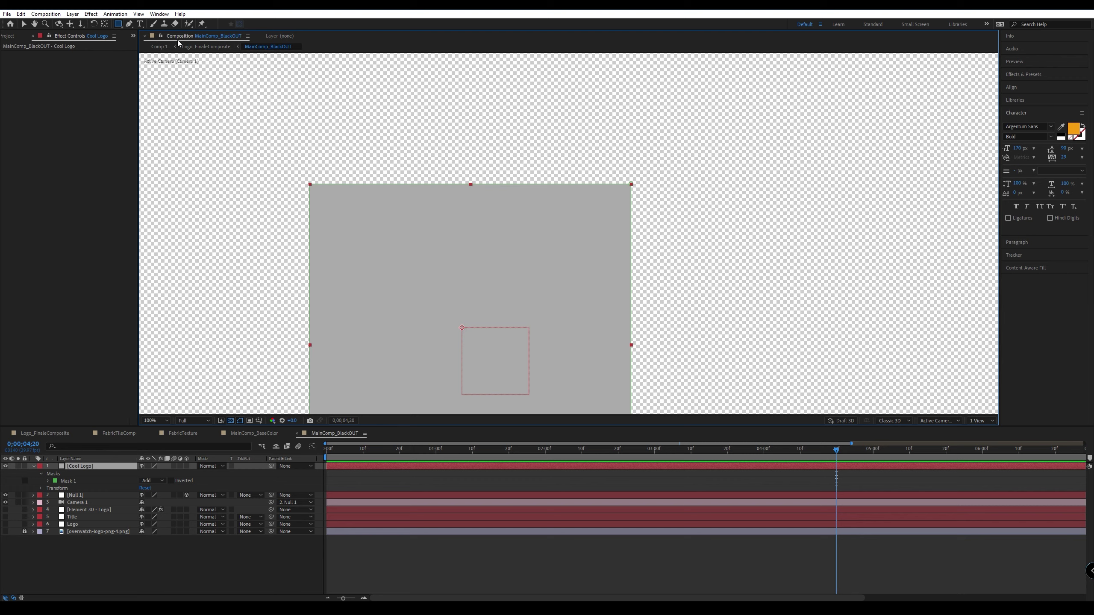
left_click(128, 23)
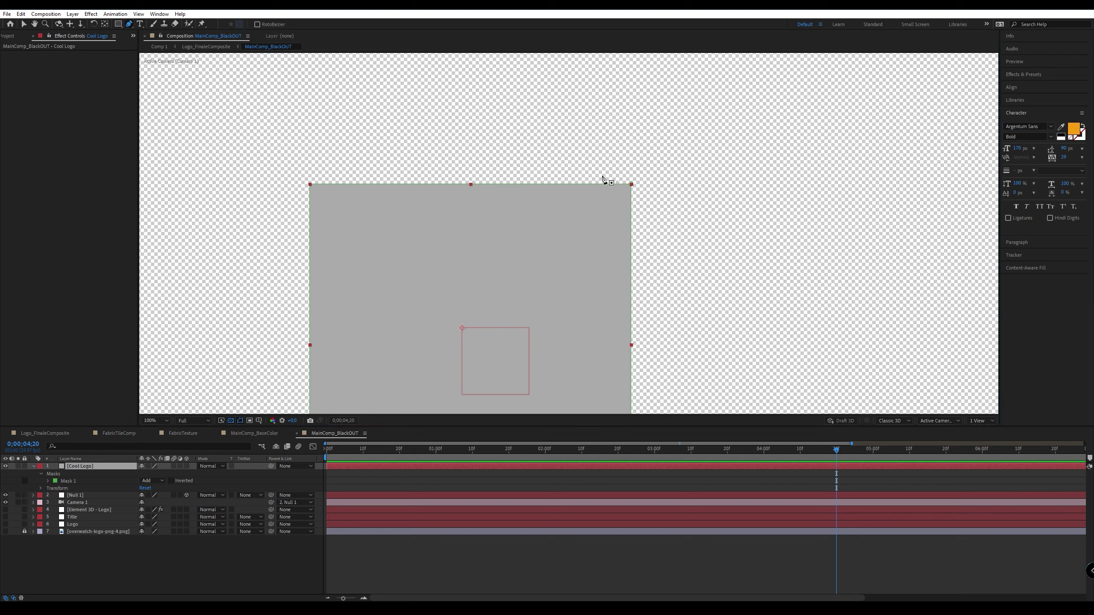
left_click(562, 175)
left_click(582, 160)
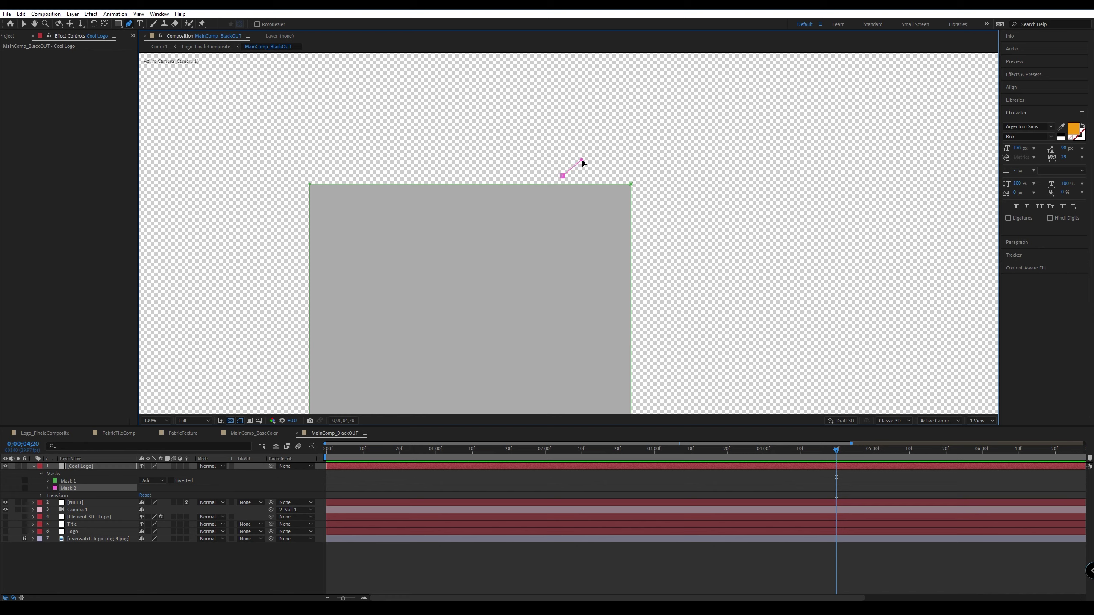
left_click(652, 160)
left_click_drag(655, 246, 652, 240)
key("ctrl+z")
left_click(652, 240)
left_click(635, 227)
left_click(637, 176)
left_click_drag(637, 177, 635, 177)
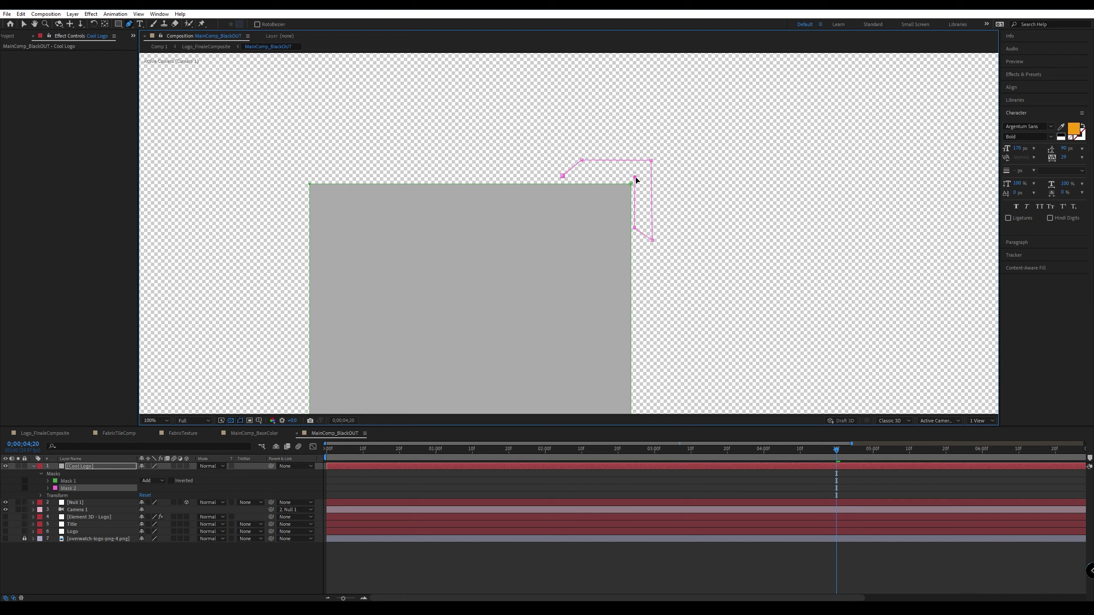
left_click(563, 175)
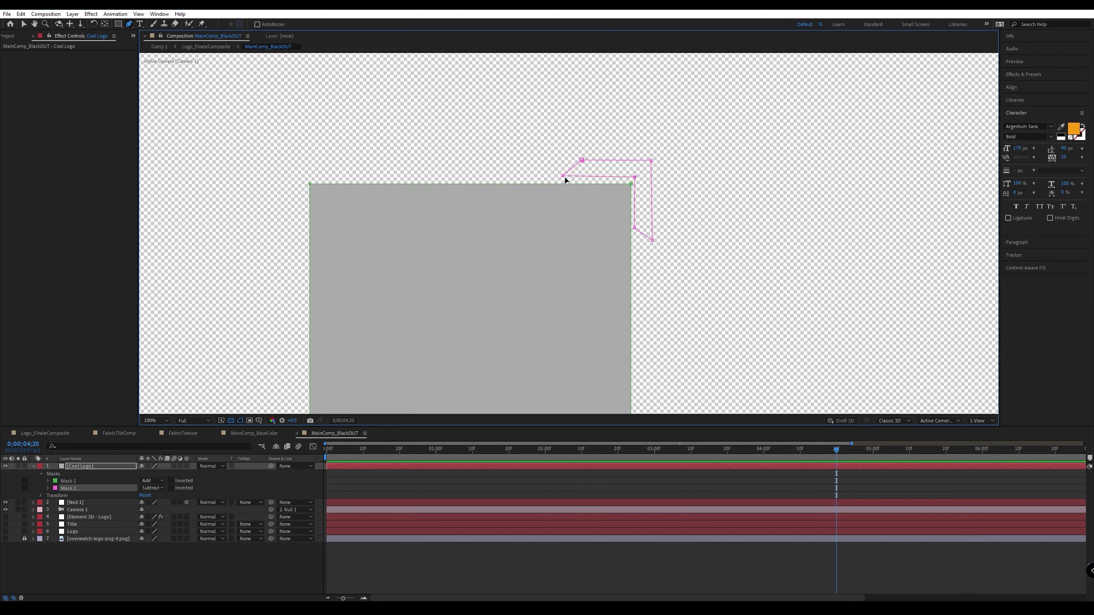
Nudge the upper inner edge of the corner bracket mask slightly down towards the square.
key("Down")
key("Down")
key("Down")
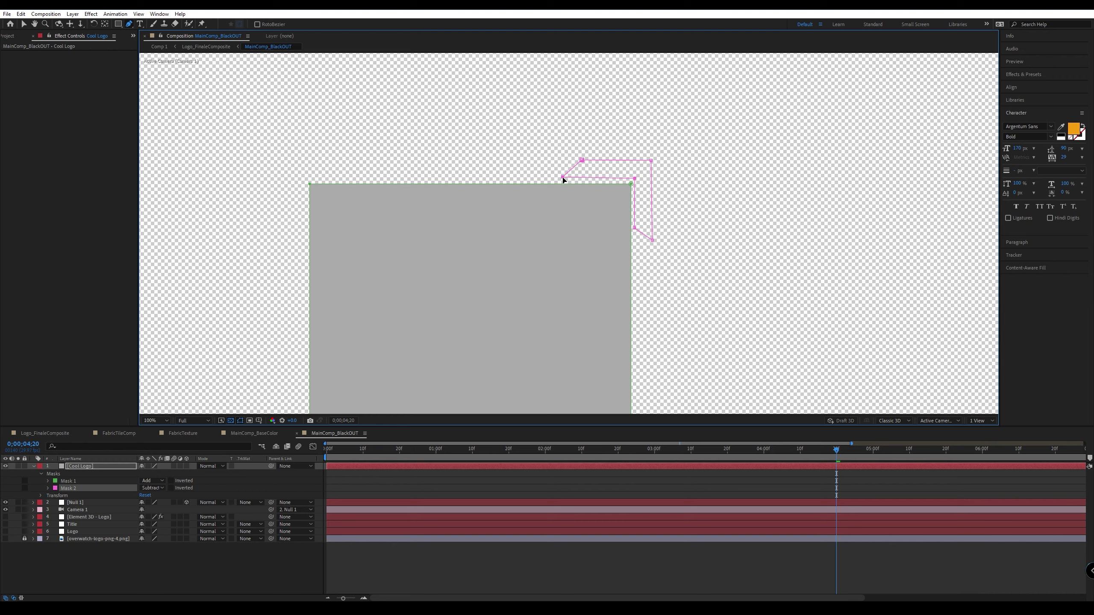
Duplicate the bracket mask, rotate the copy 180 degrees, and place it around the square's lower-left corner.
left_click(74, 489)
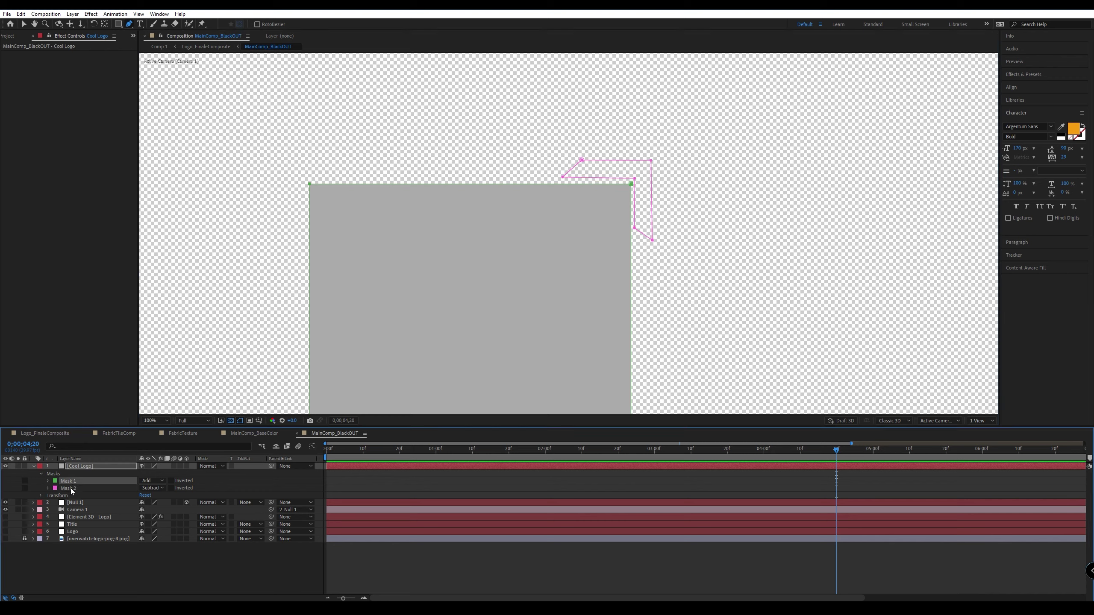
key("ctrl+d")
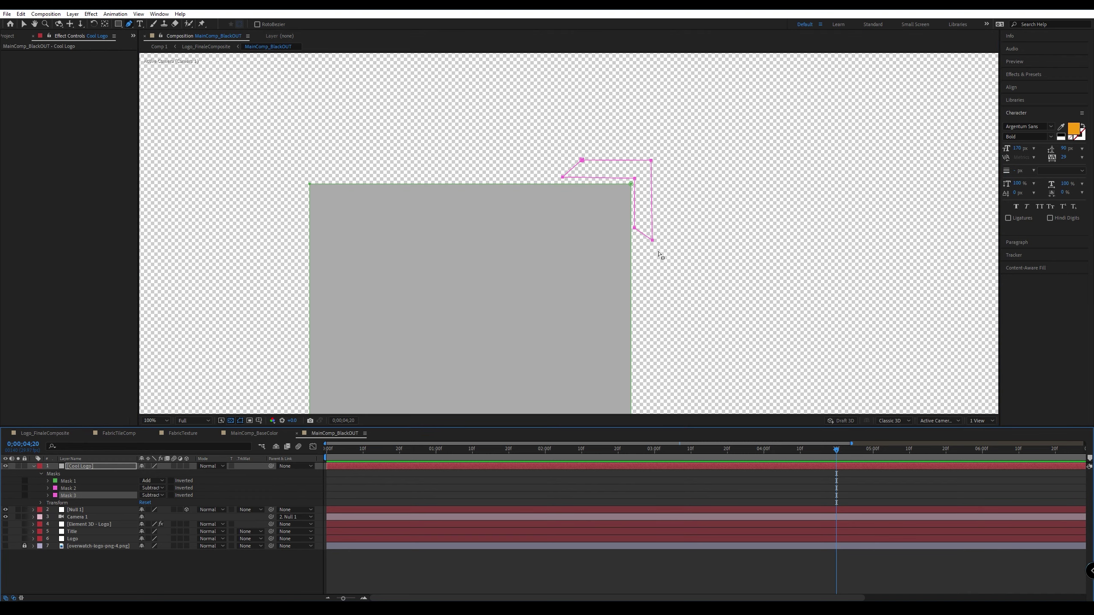
key("v")
left_click_drag(650, 208, 452, 360)
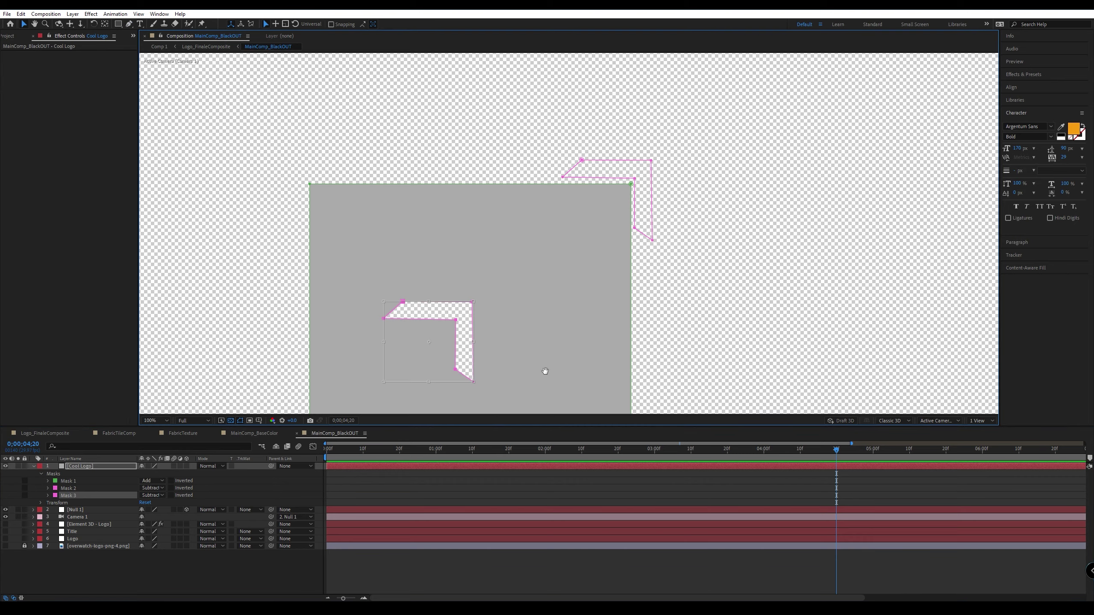
left_click_drag(542, 372, 638, 141)
left_click_drag(559, 127, 388, 337)
left_click_drag(300, 283, 513, 424)
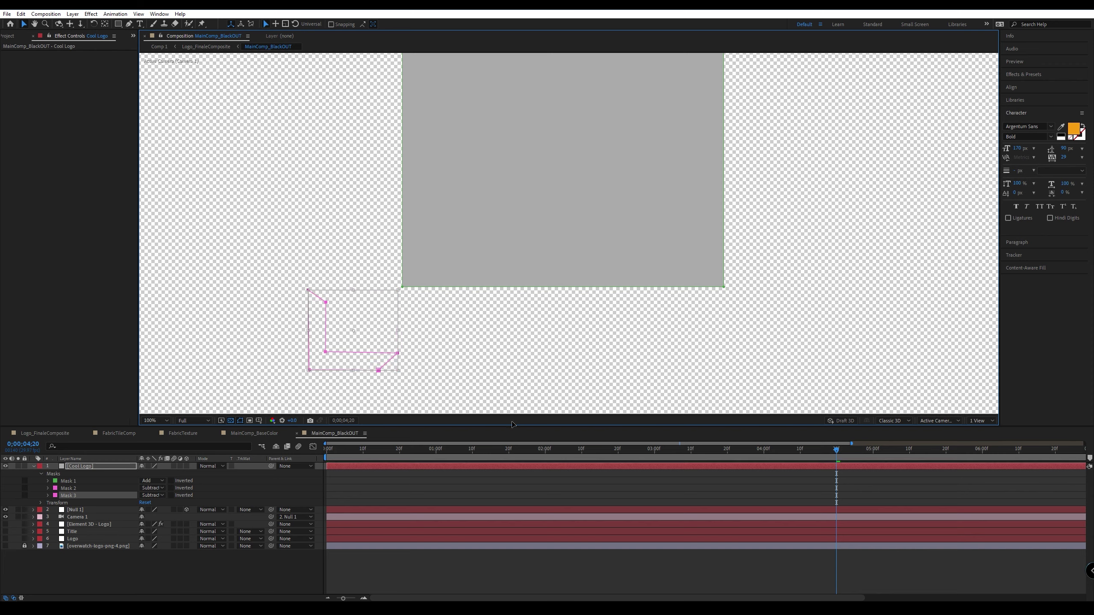
left_click_drag(362, 330, 438, 261)
key("Return")
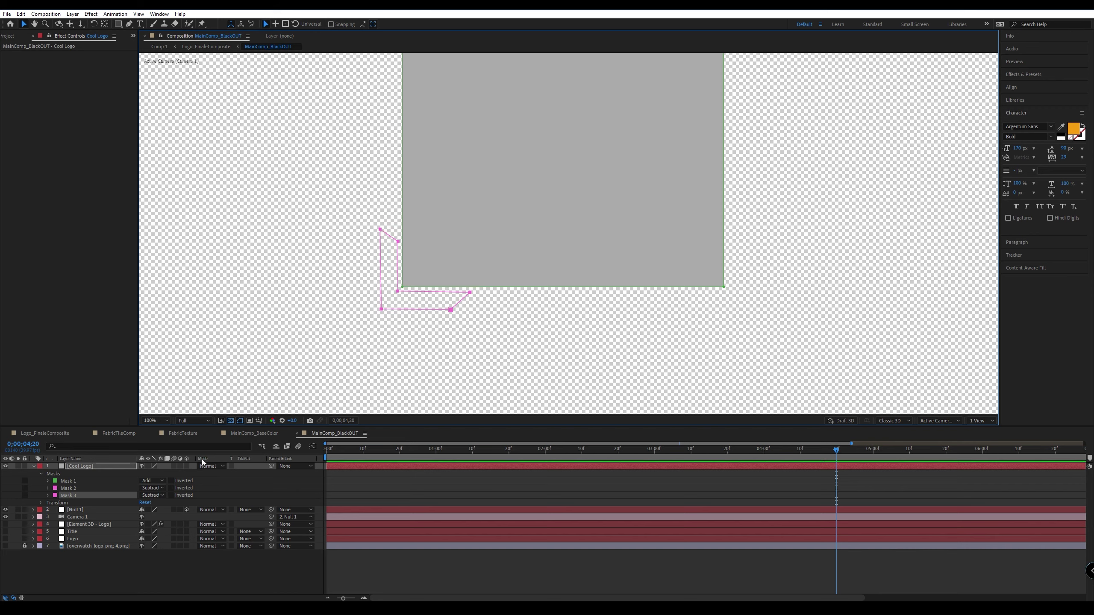
Set both bracket masks, Mask 2 and Mask 3, to Add mode and deselect the layer.
left_click(74, 487, "shift")
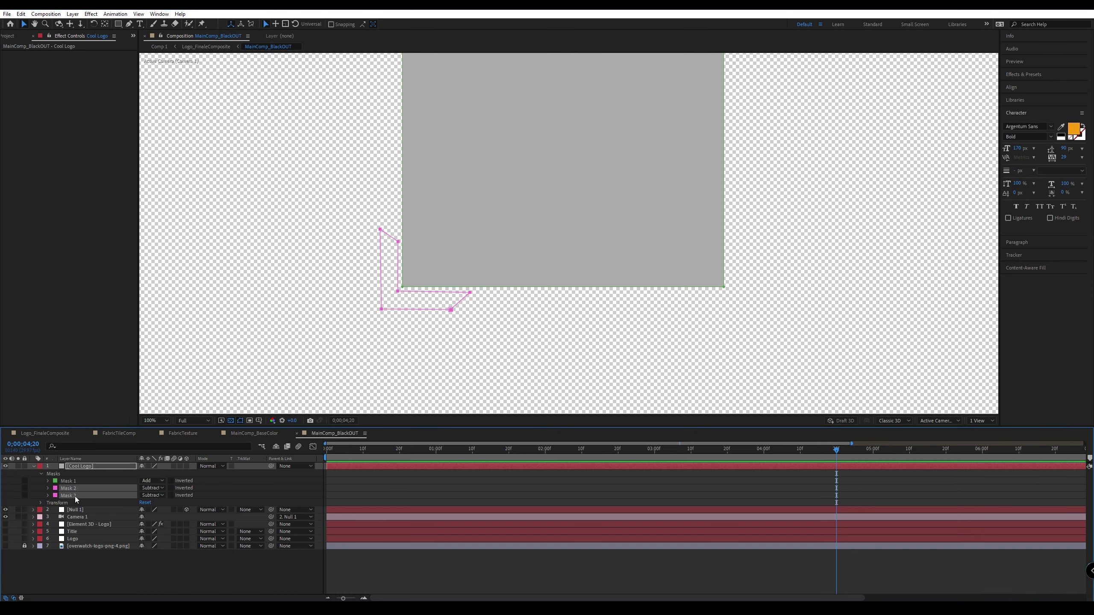
left_click(156, 496)
left_click(158, 510)
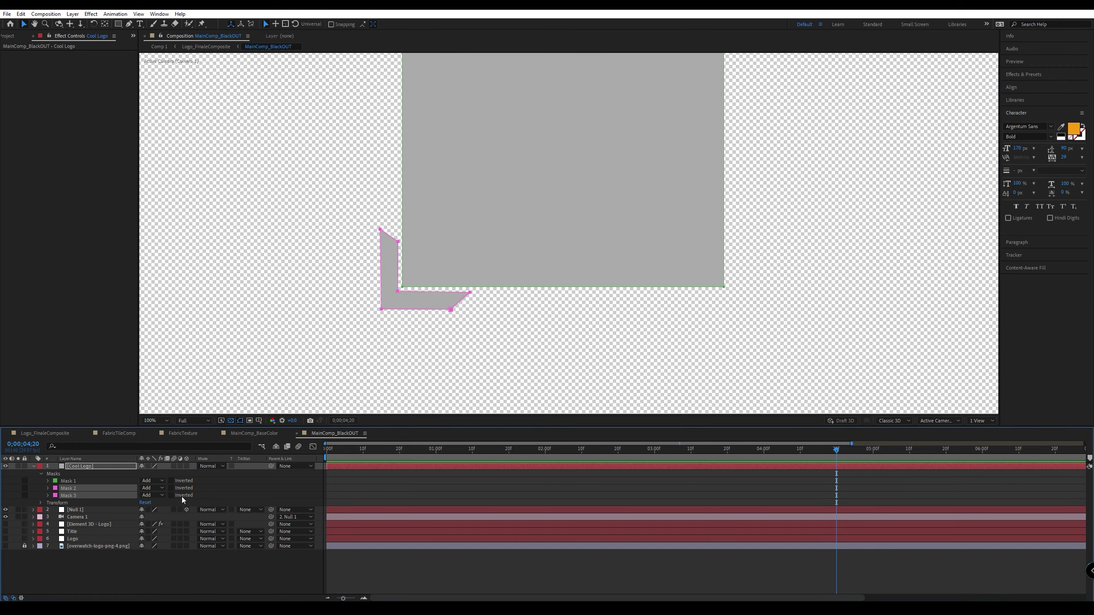
left_click(535, 342)
key("comma")
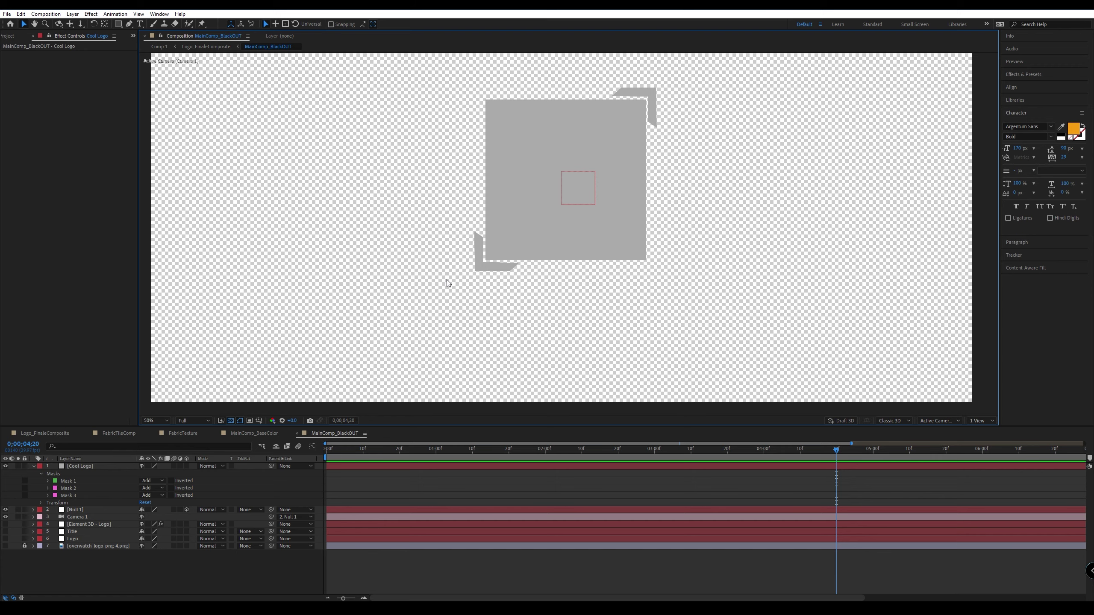
middle_click_drag(603, 223, 589, 290)
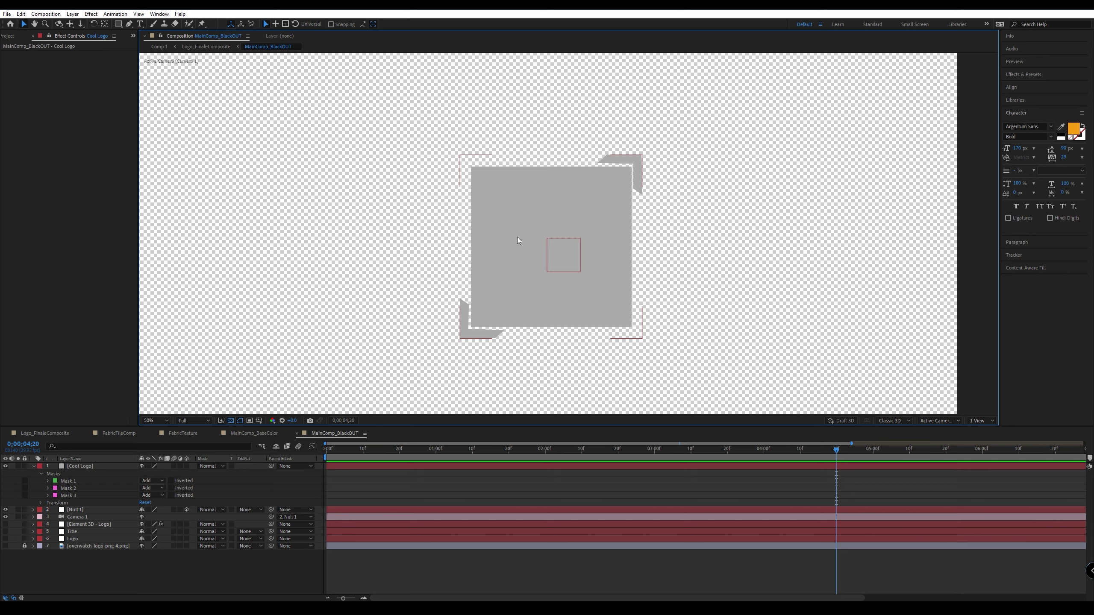
left_click(129, 24)
key("period")
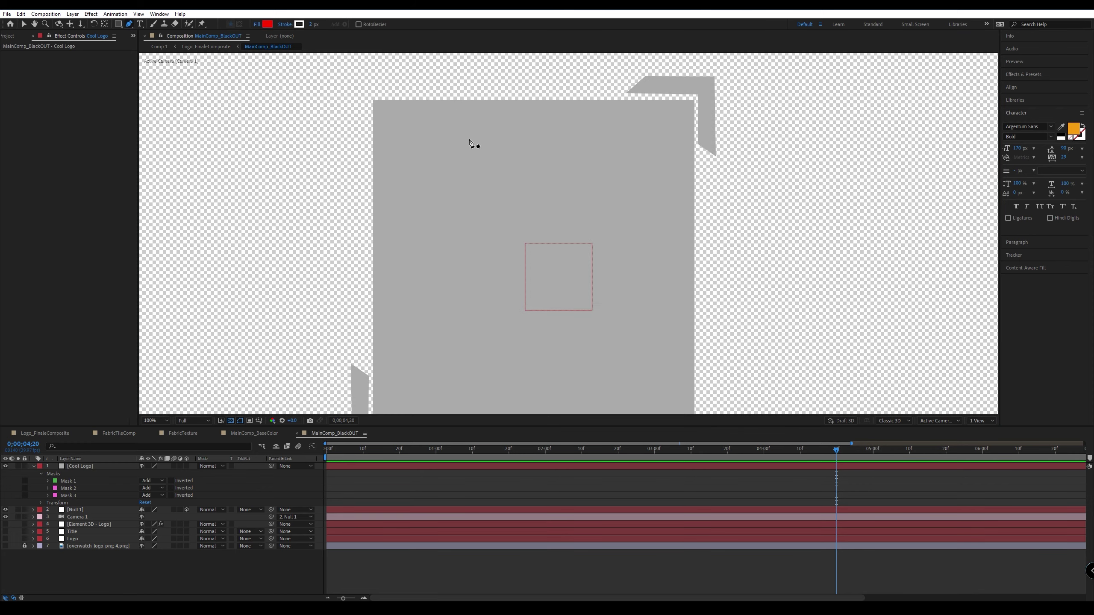
left_click(432, 102)
key("ctrl+z")
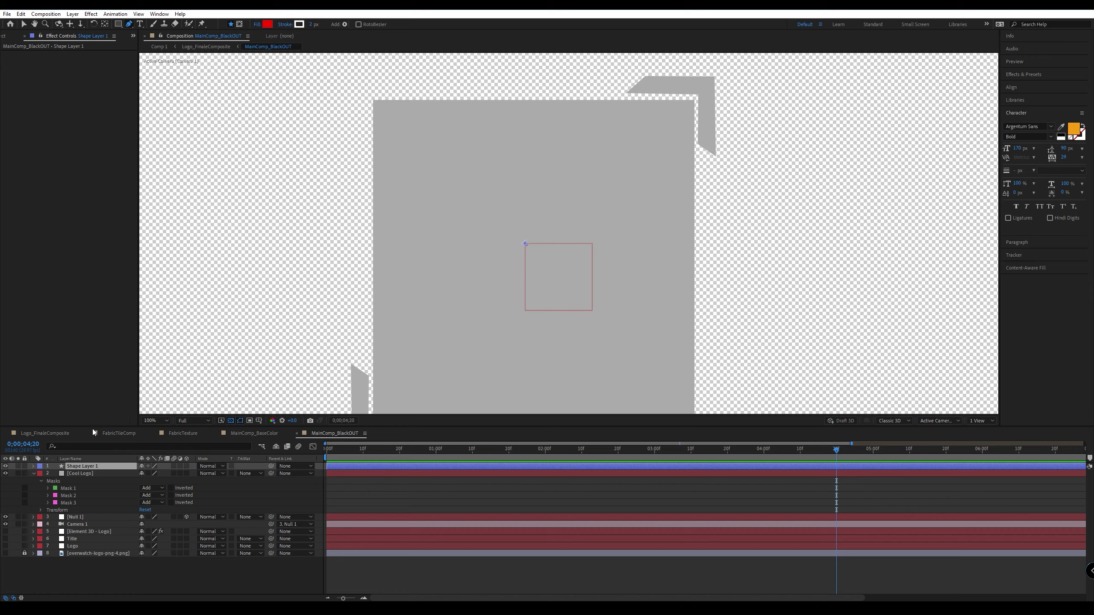
left_click(80, 466)
key("Delete")
Cut the square mask's upper-left corner diagonally by adding a point on its top edge and lowering the corner point, keeping Mask 1 on Add.
left_click(80, 466)
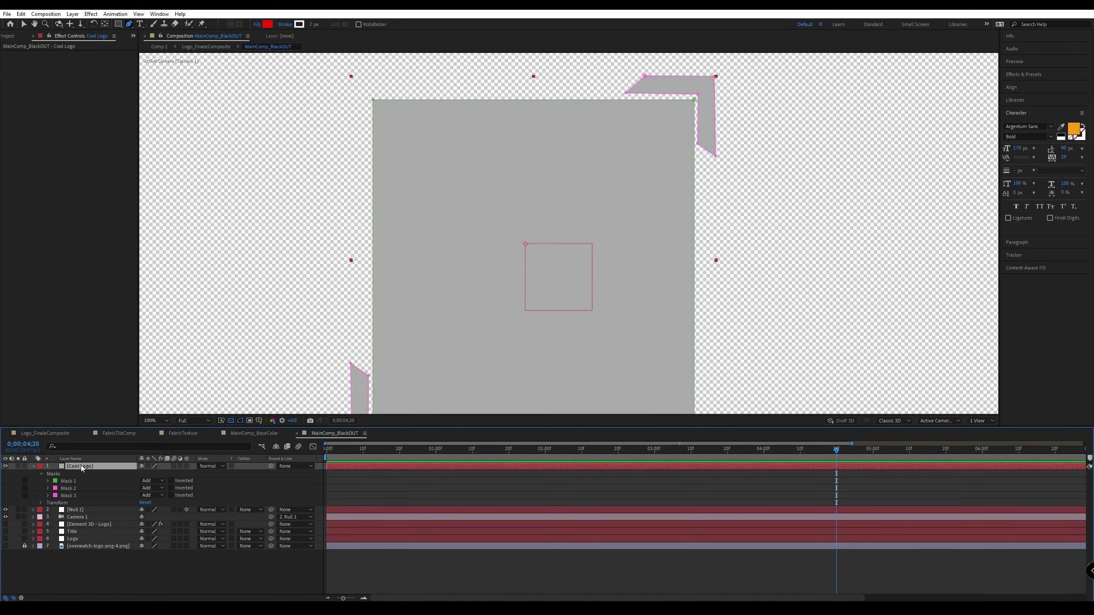
left_click(425, 100)
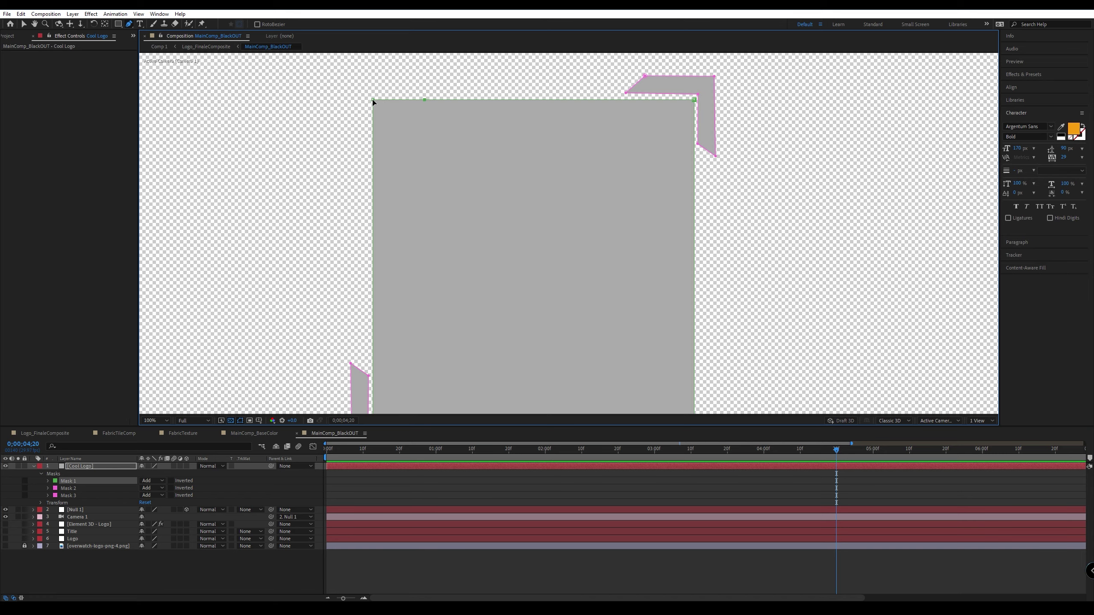
left_click_drag(373, 100, 373, 130)
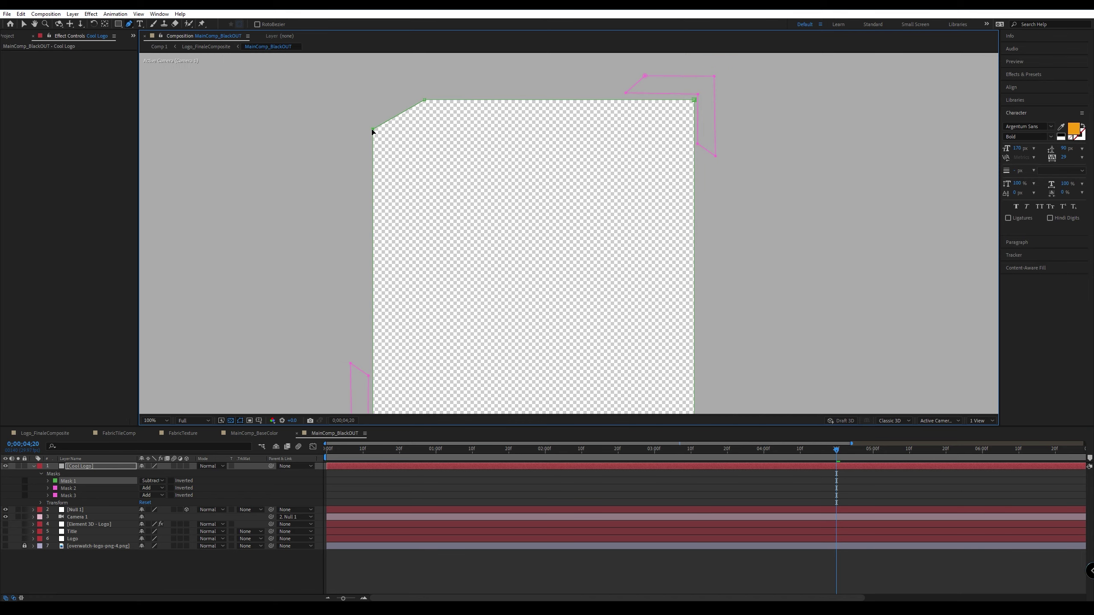
left_click(164, 500)
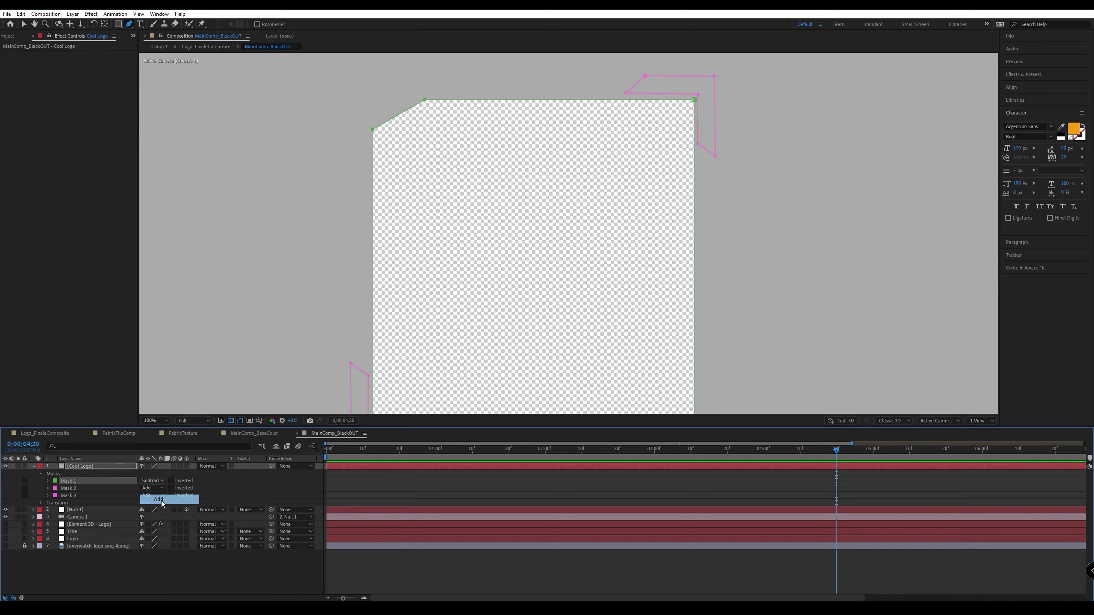
key("ctrl+z")
left_click_drag(373, 131, 376, 159)
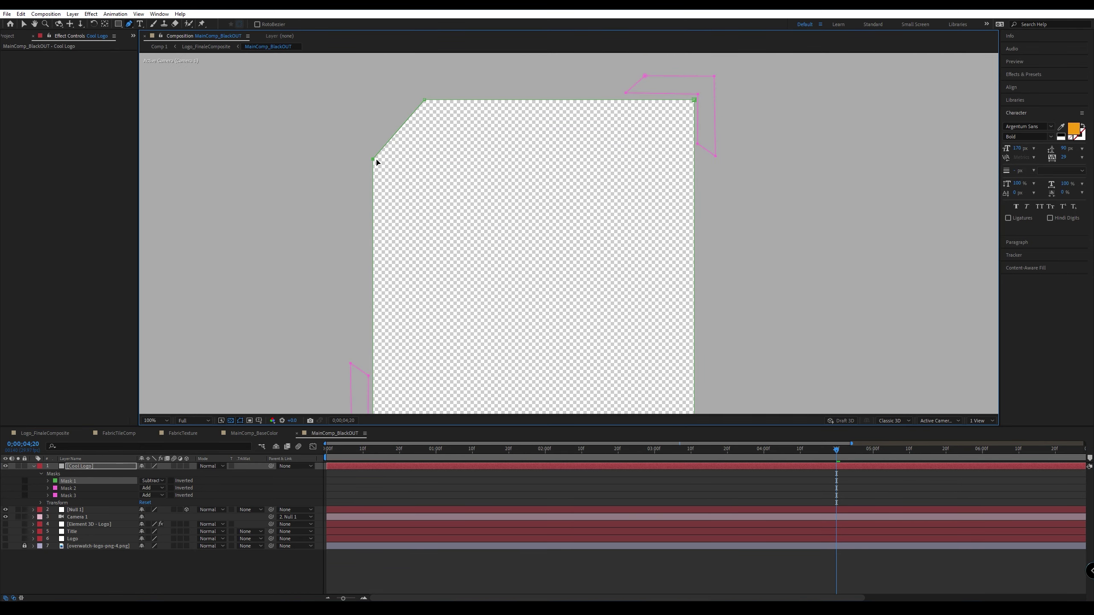
left_click(152, 480)
left_click(159, 500)
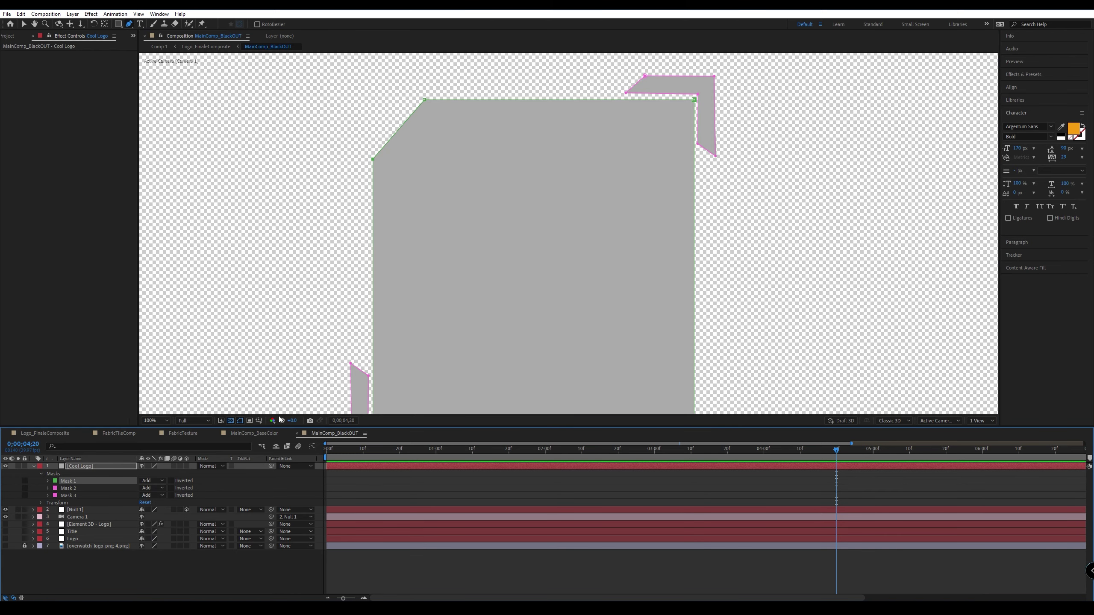
Cut the square mask's lower-right corner diagonally to match the opposite one, set Mask 1 back to Add, and deselect the layer.
key("comma")
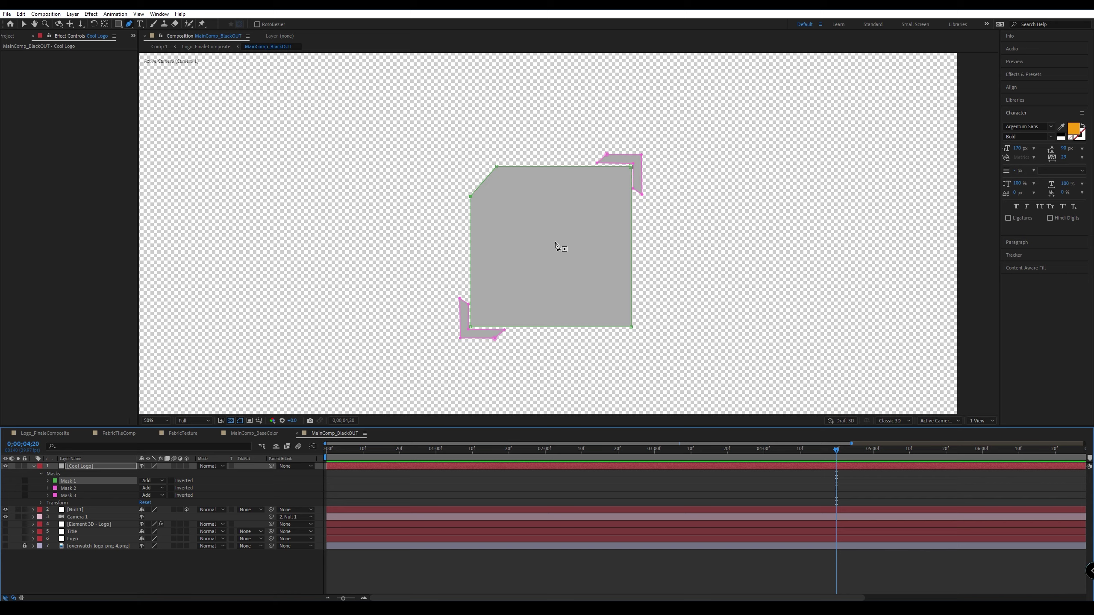
left_click(605, 327)
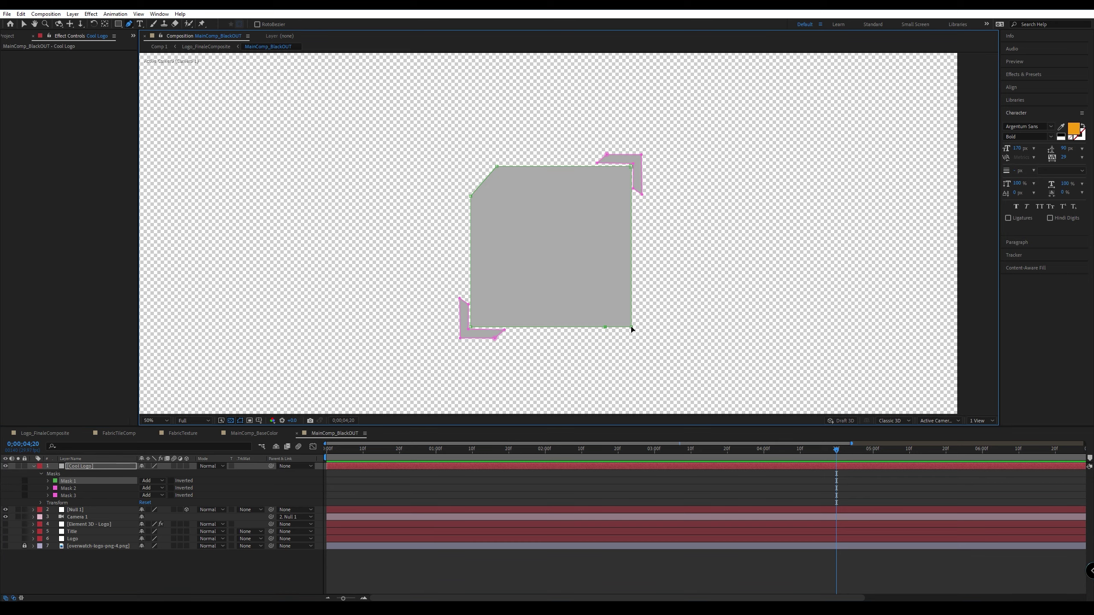
key("s")
left_click_drag(631, 327, 632, 293)
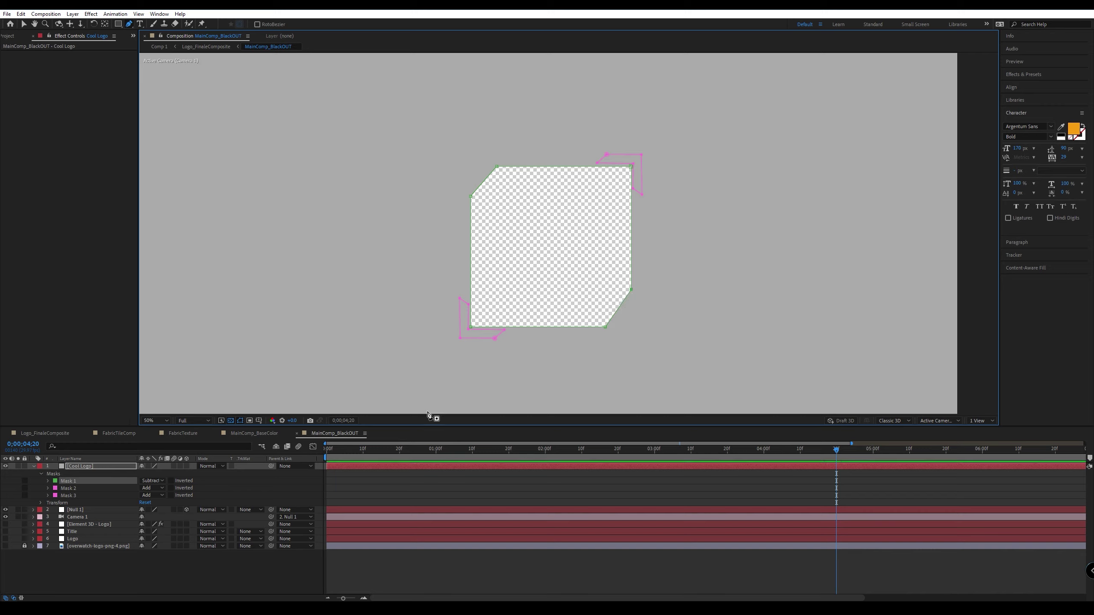
left_click(153, 481)
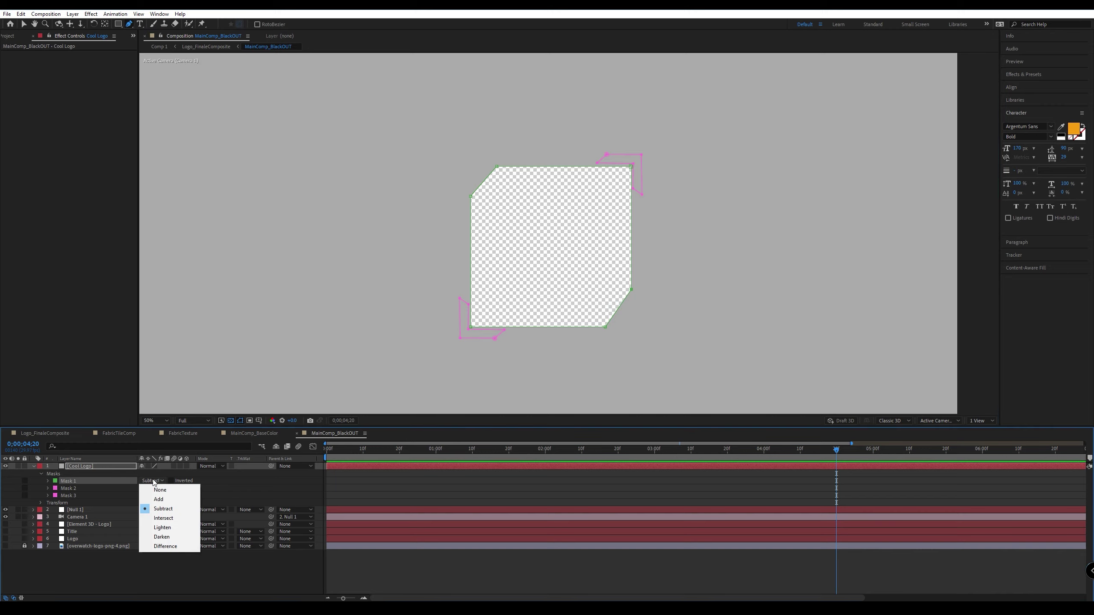
left_click(169, 500)
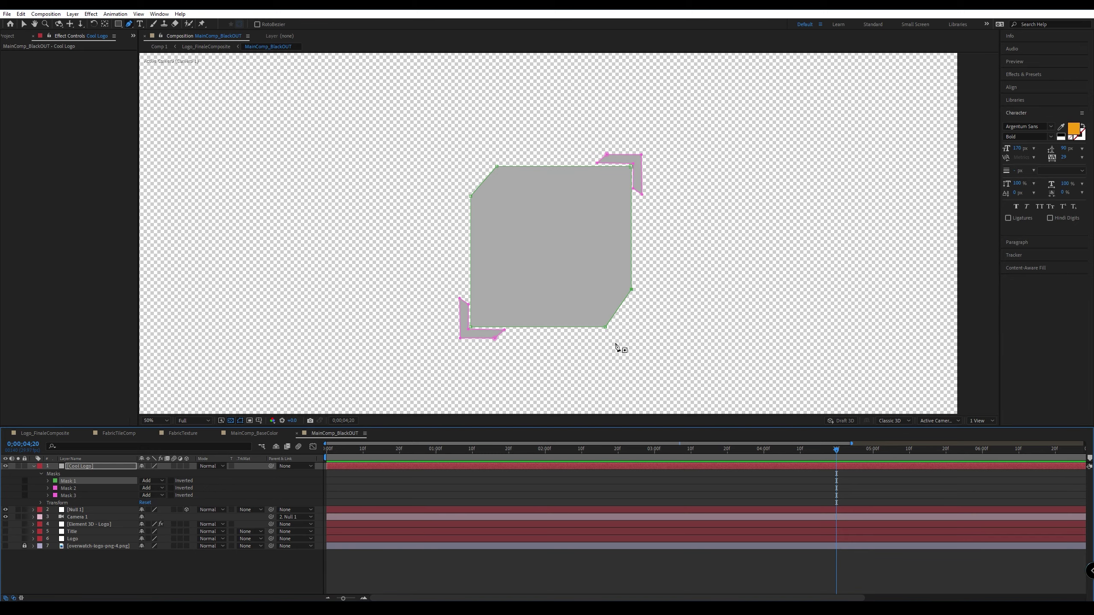
left_click_drag(633, 292, 634, 297)
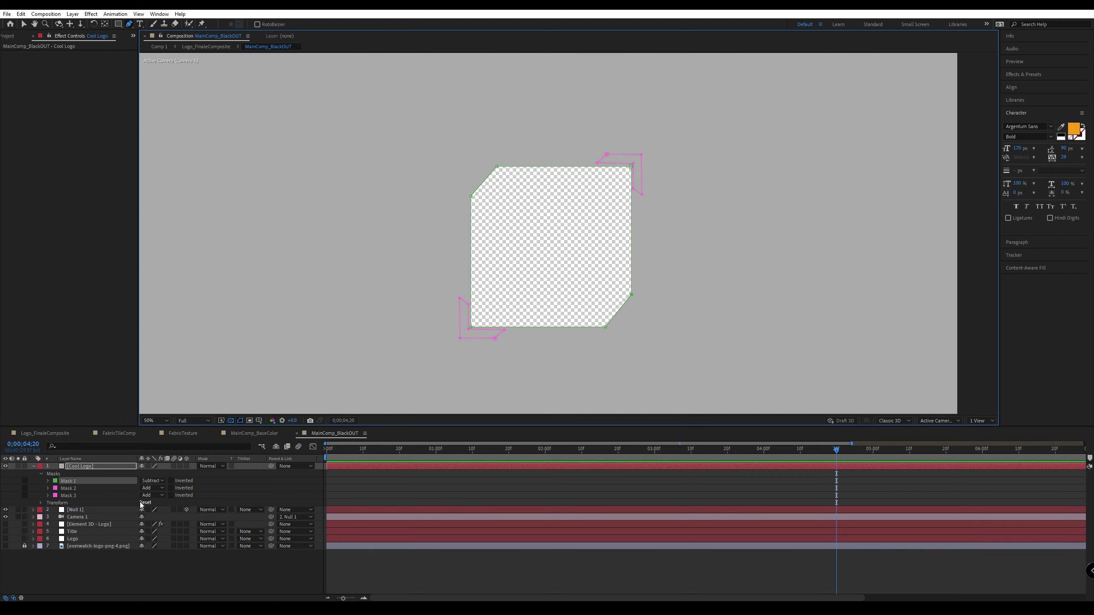
left_click(152, 480)
left_click(161, 498)
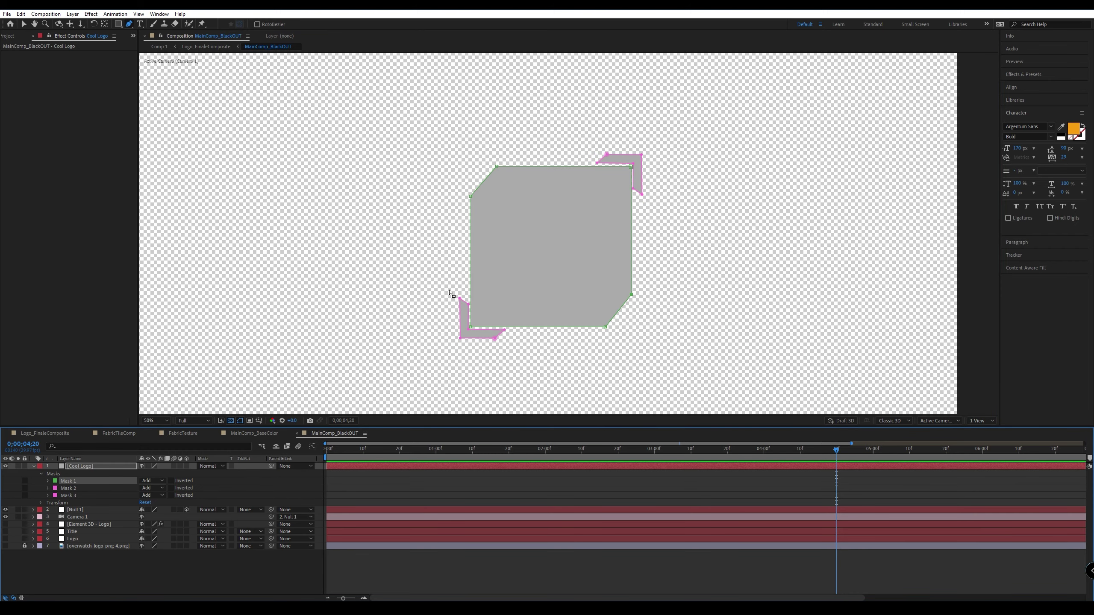
key("v")
left_click(406, 283)
Hide the Cool Logo layer, move it directly below the Logo layer, and collapse its properties.
scroll(366, 310, "down", 2)
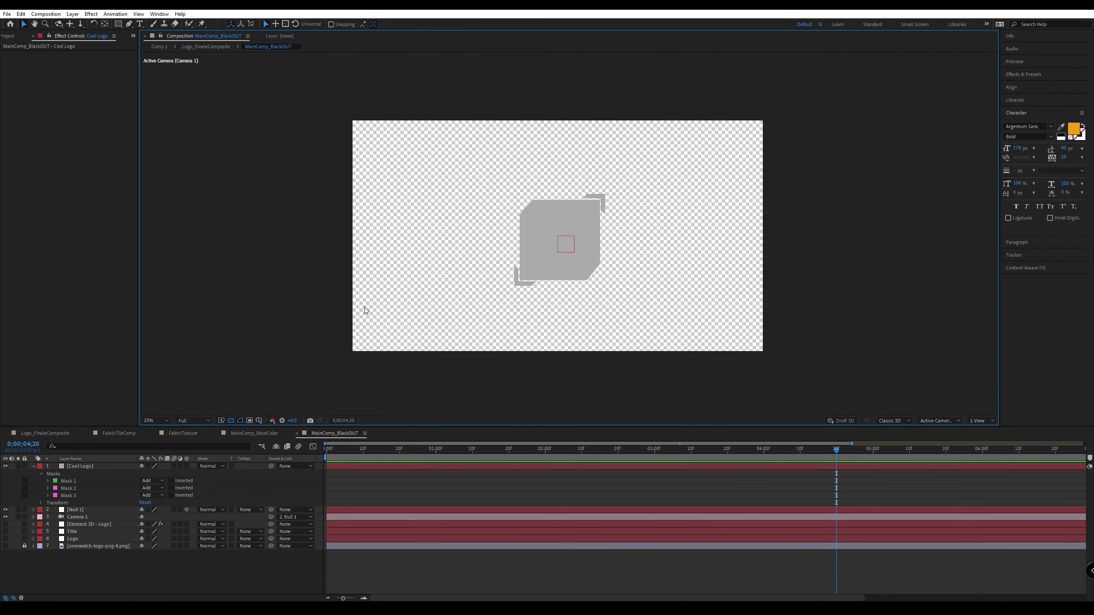
scroll(366, 311, "up", 2)
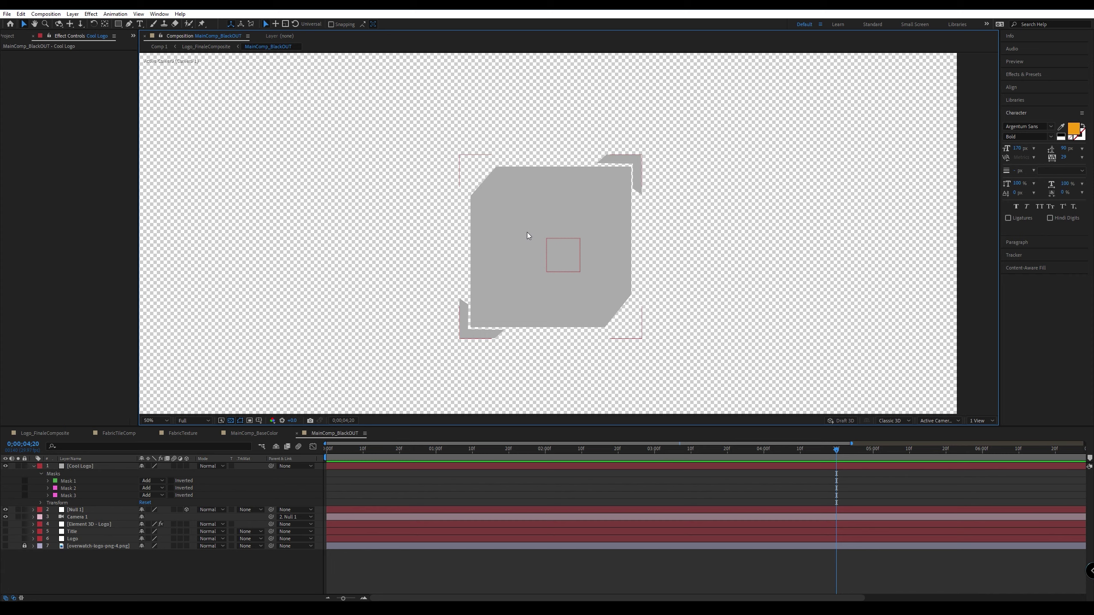
left_click(5, 467)
left_click_drag(73, 466, 76, 546)
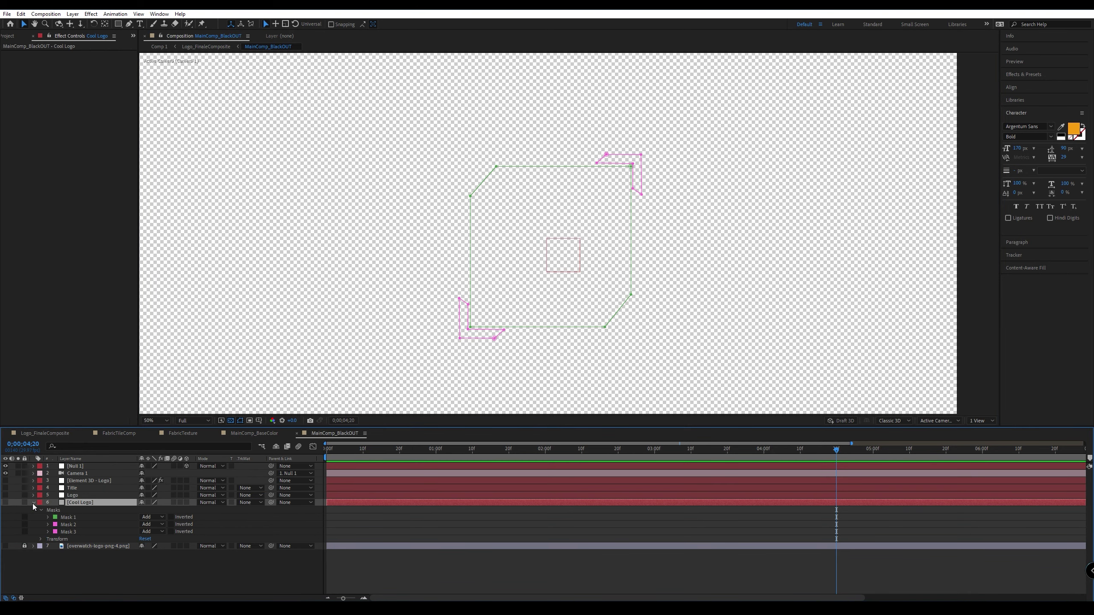
left_click(34, 503)
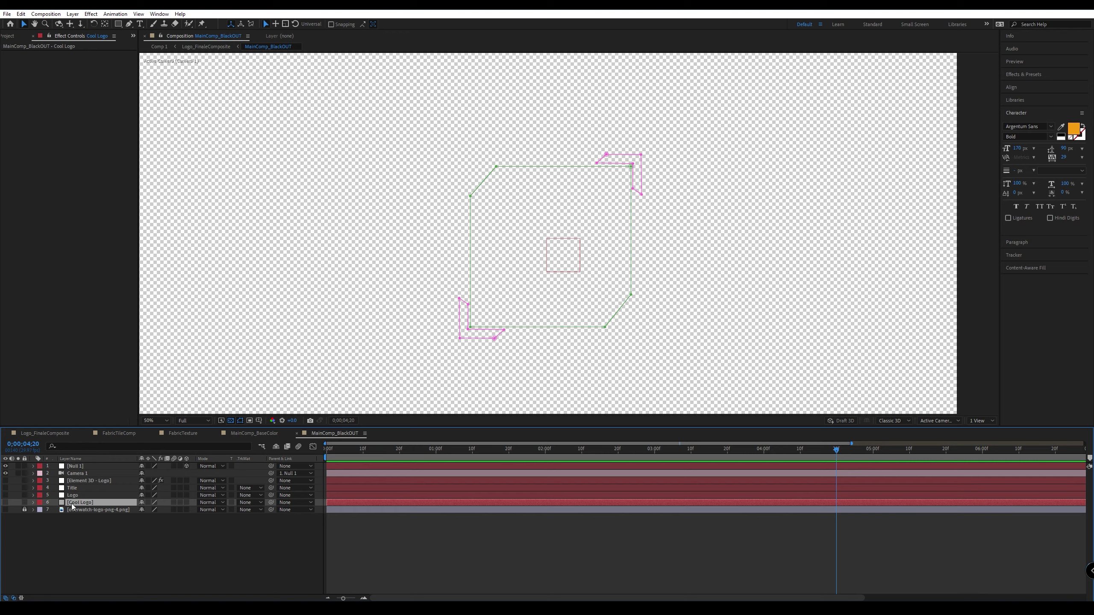
Assign the Cool Logo layer to Path Layer 3 in the Element effect on the Element 3D - Logo layer, then briefly check the scene setup.
left_click(78, 481)
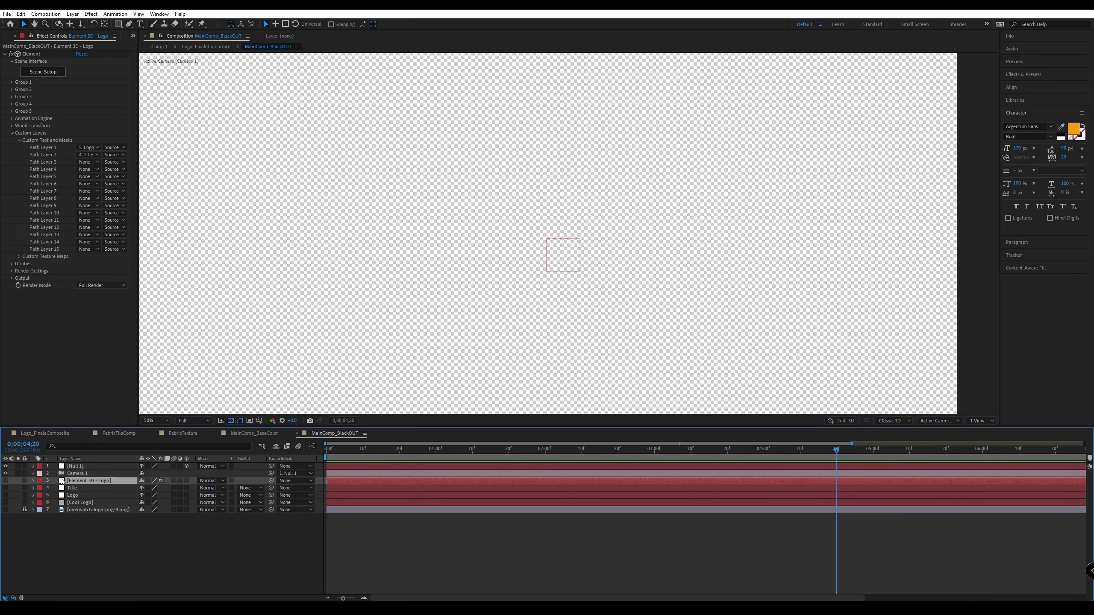
left_click(89, 163)
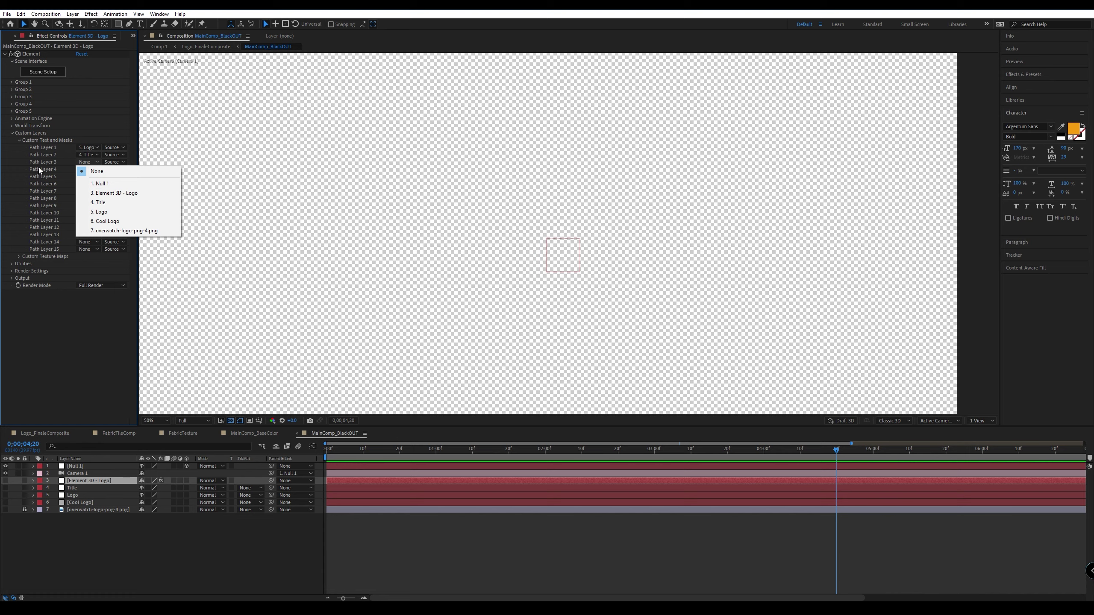
left_click(122, 221)
left_click(122, 220)
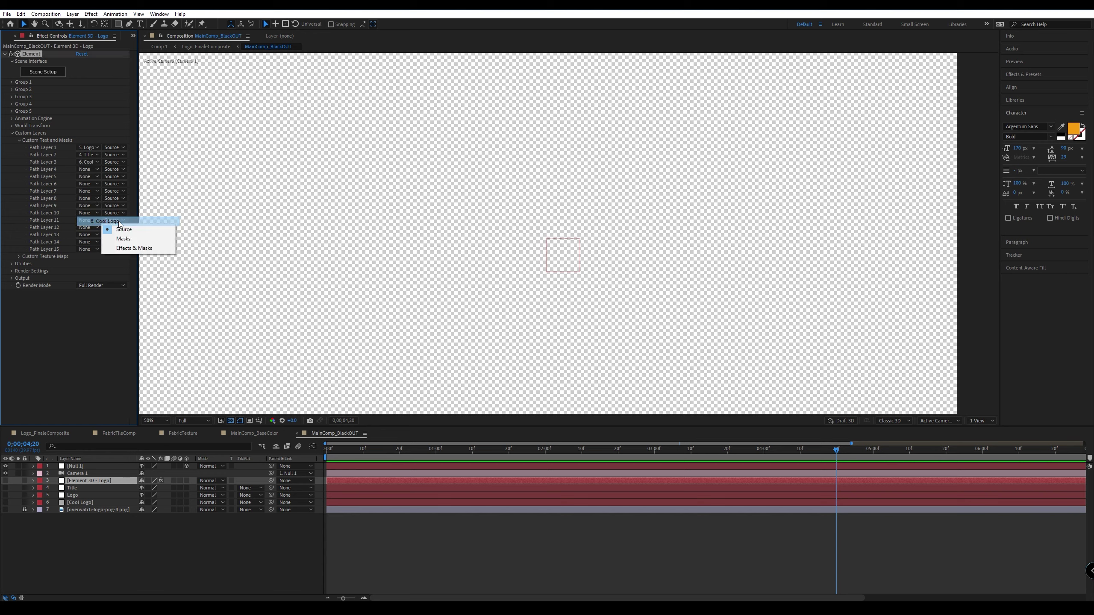
left_click(78, 111)
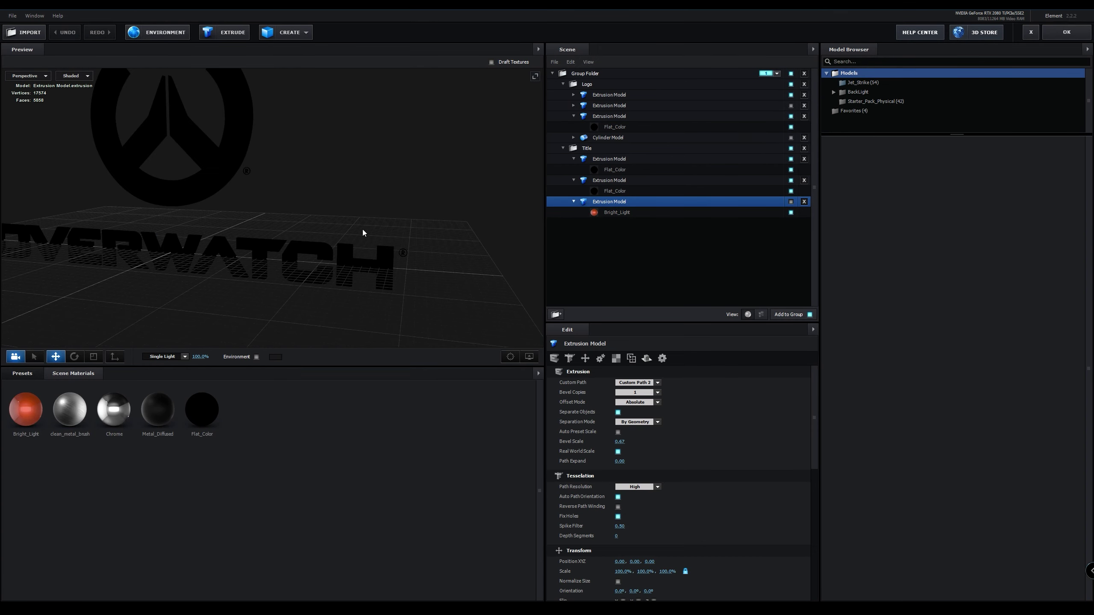
left_click(1066, 33)
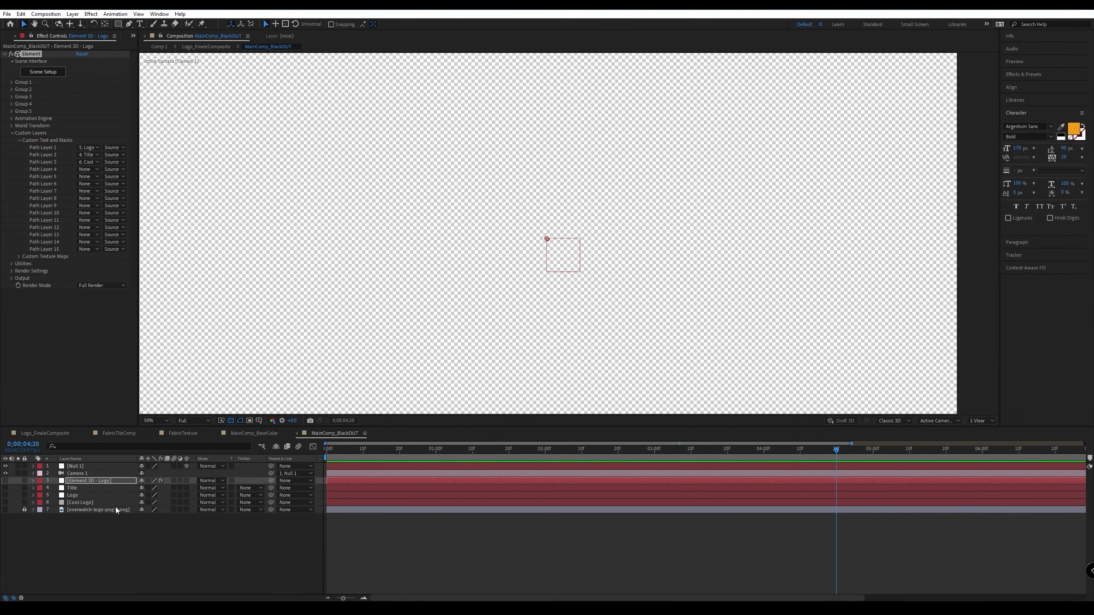
Create a TruePlayStudios text layer in the lower part of the frame and place it directly below the Cool Logo layer.
left_click(159, 549)
right_click(132, 549)
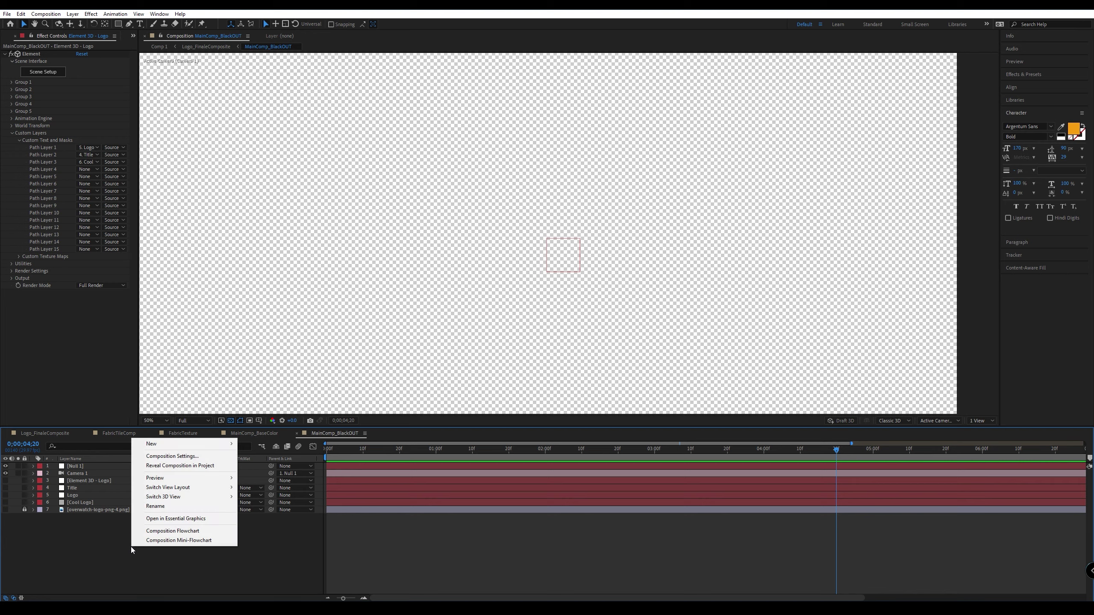
mouse_move(187, 444)
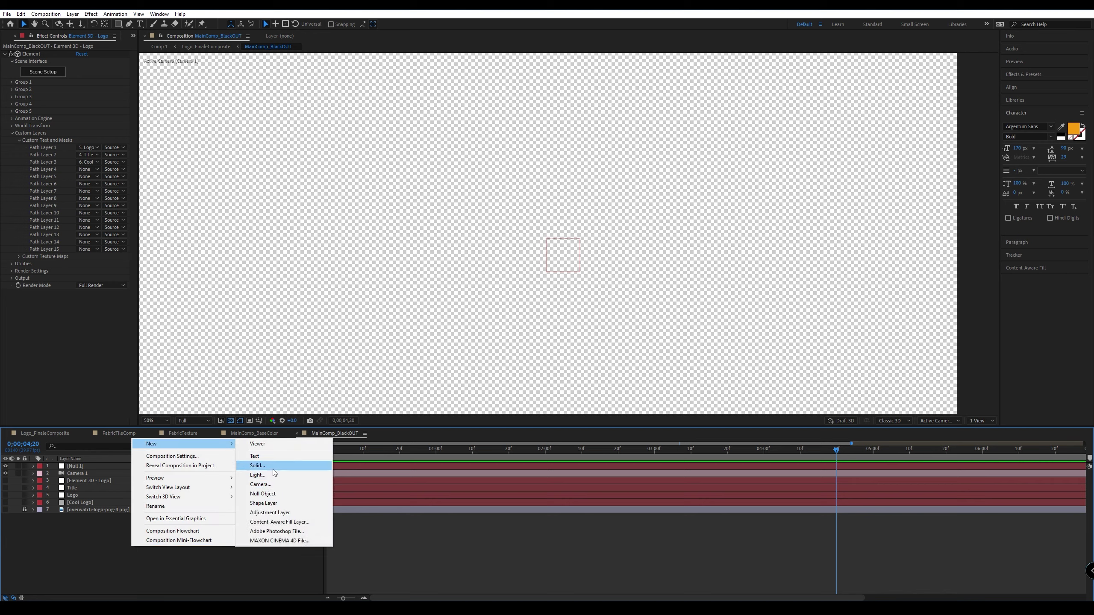
left_click(265, 457)
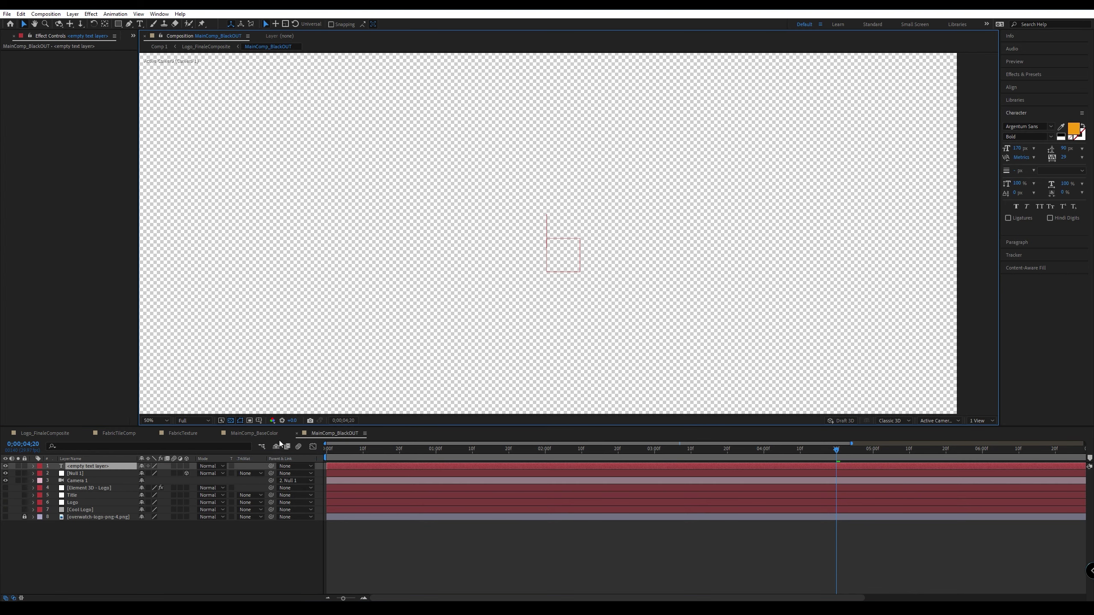
type("Tr")
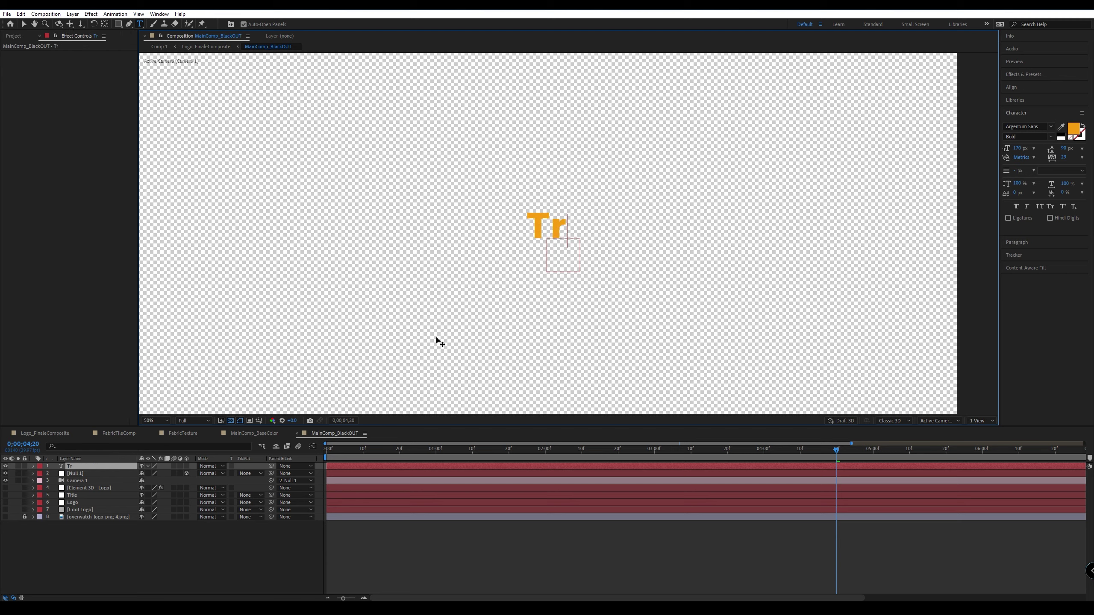
type("uePlayStudios")
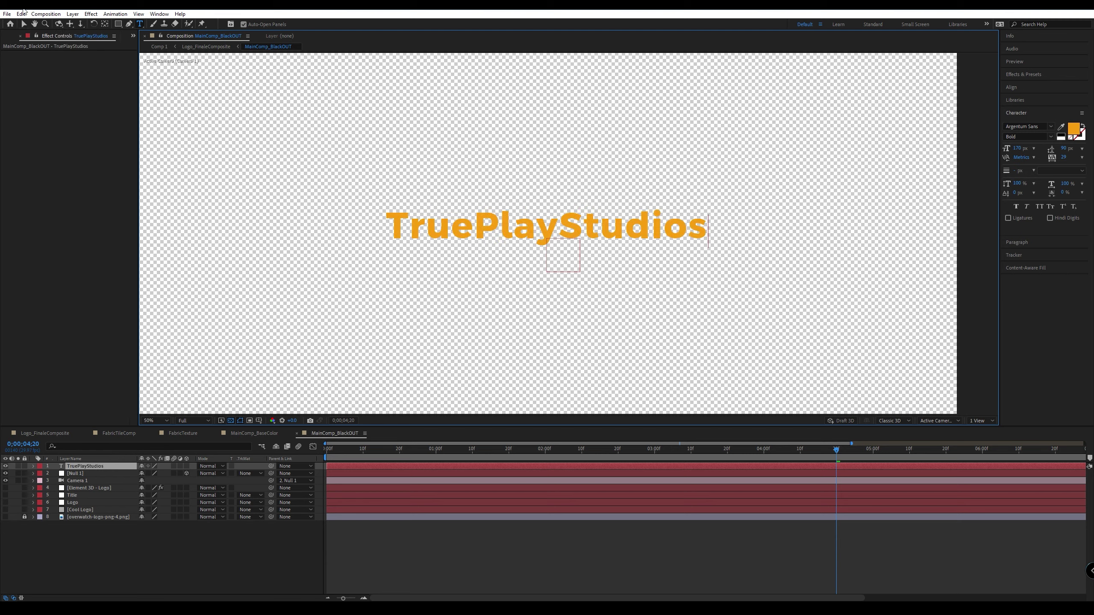
left_click(24, 24)
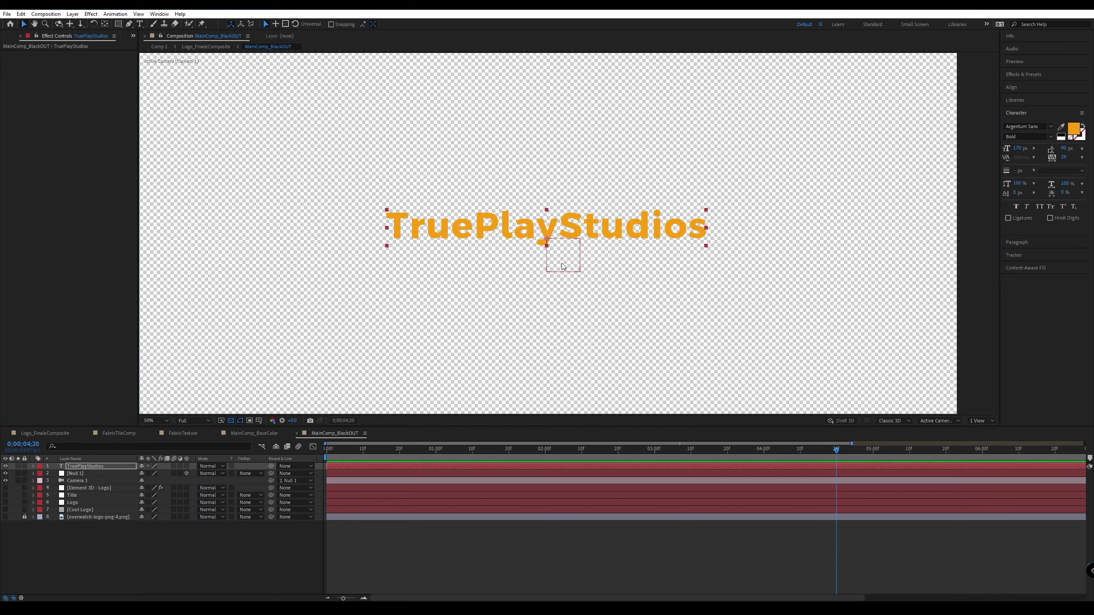
left_click_drag(587, 230, 595, 330)
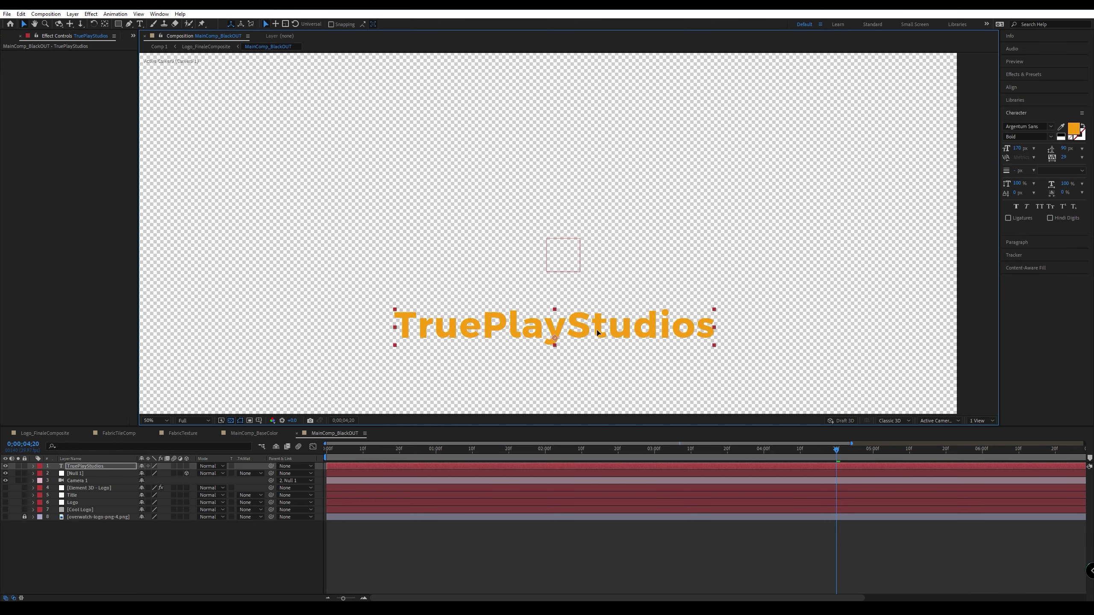
left_click_drag(76, 467, 75, 515)
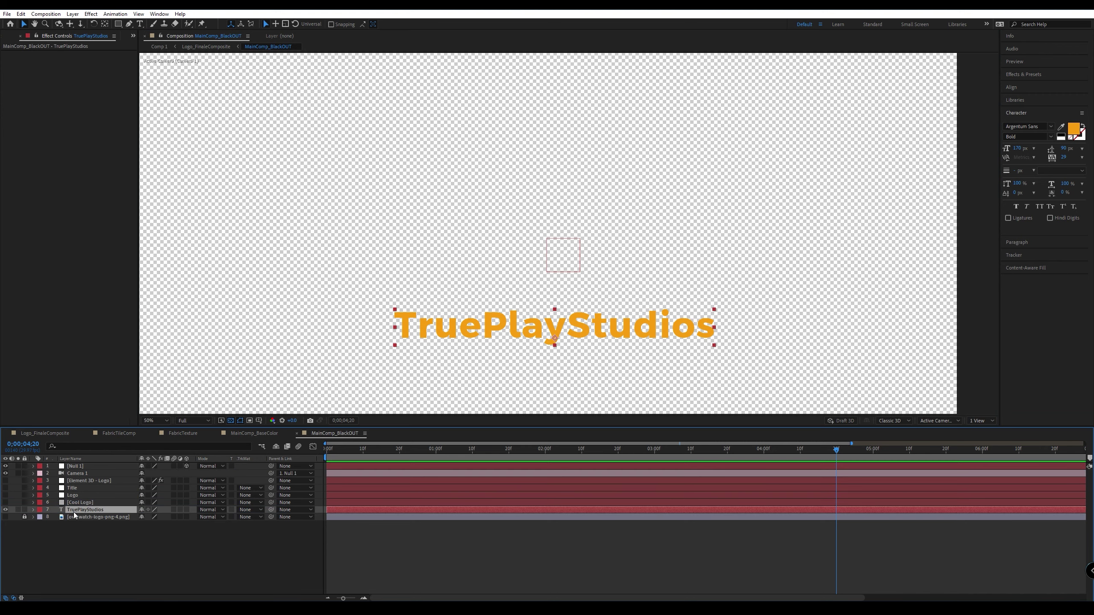
Assign the TruePlayStudios layer to Path Layer 4 in the Element effect and hide that text layer.
left_click(79, 480)
left_click(88, 169)
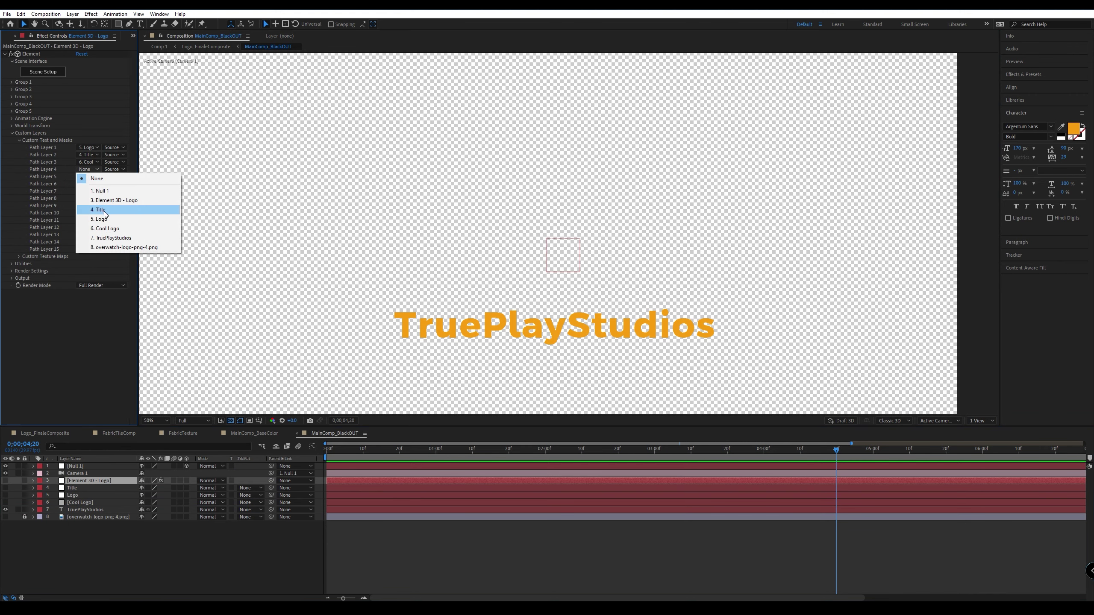
left_click(110, 238)
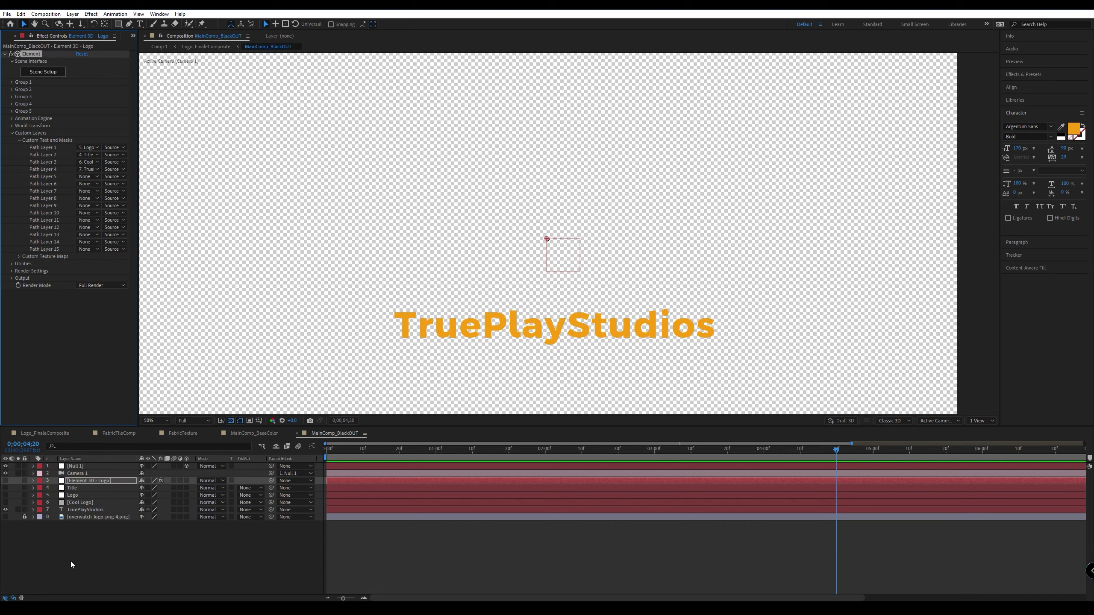
left_click(6, 510)
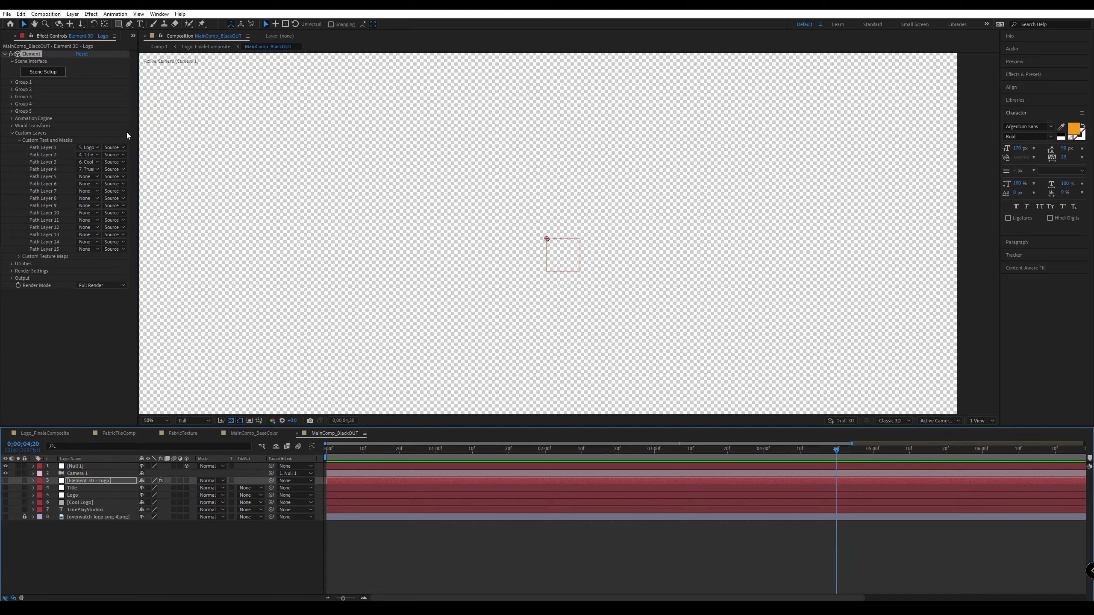
Open the Element scene setup, then collapse and hide the Logo and Title folders.
left_click(45, 72)
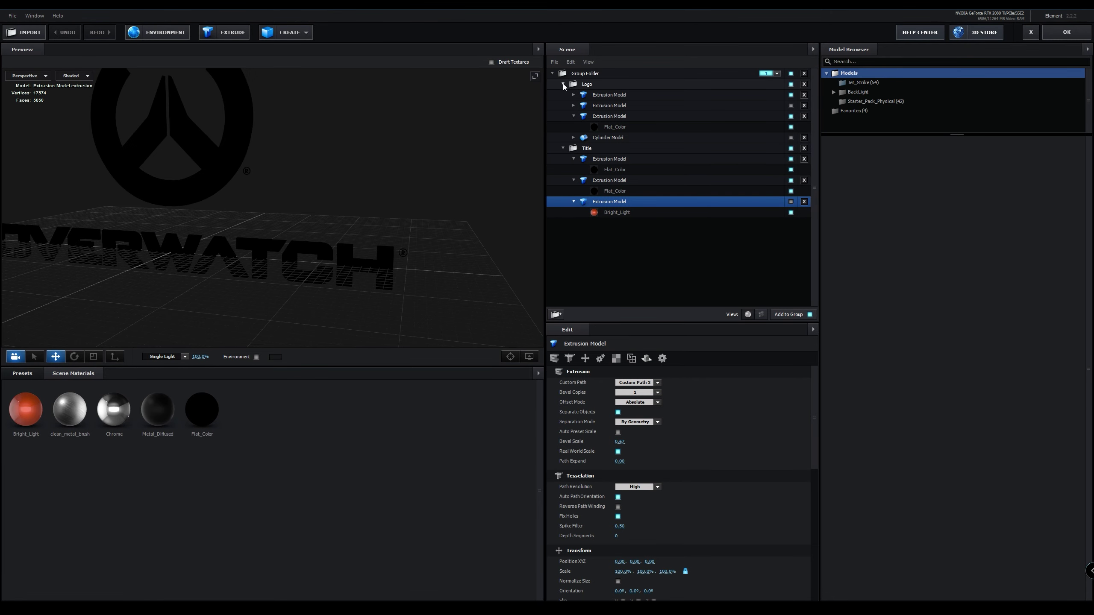
left_click(563, 85)
left_click(562, 95)
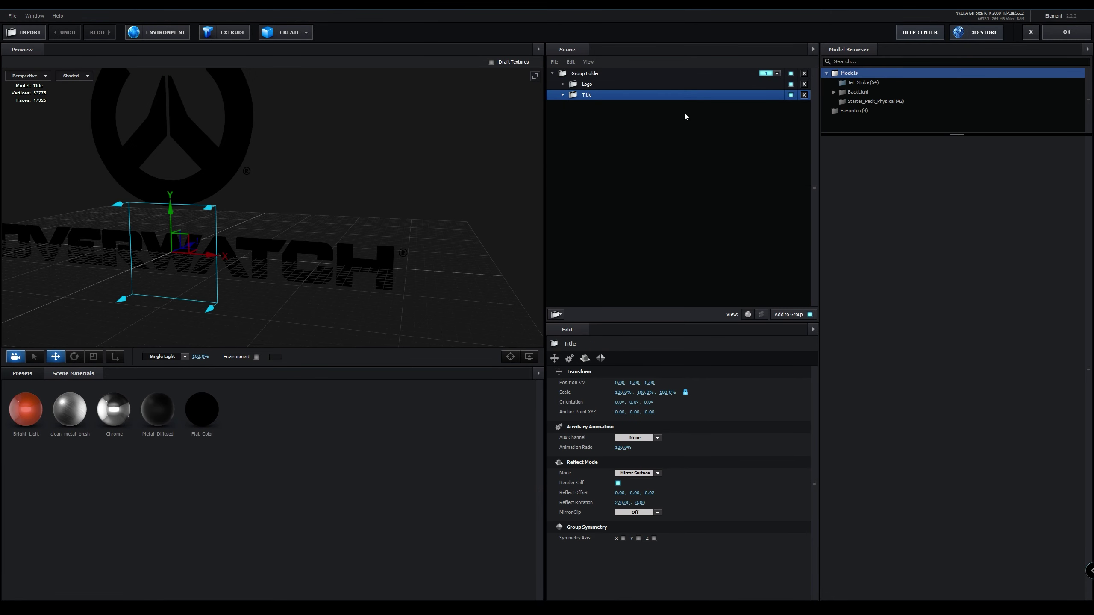
left_click(651, 86)
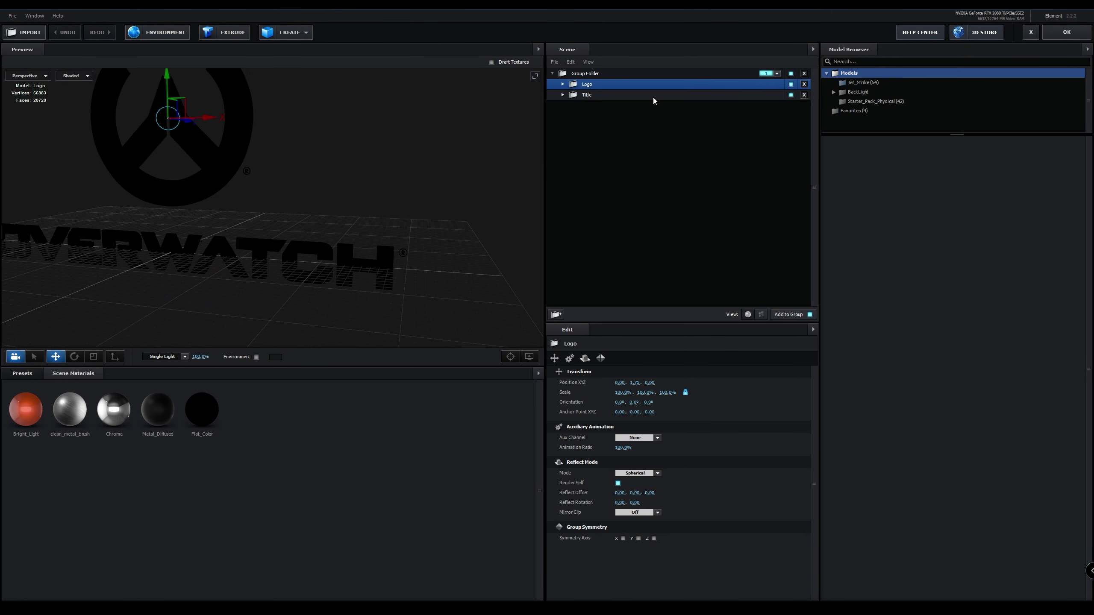
left_click(790, 85)
left_click(790, 95)
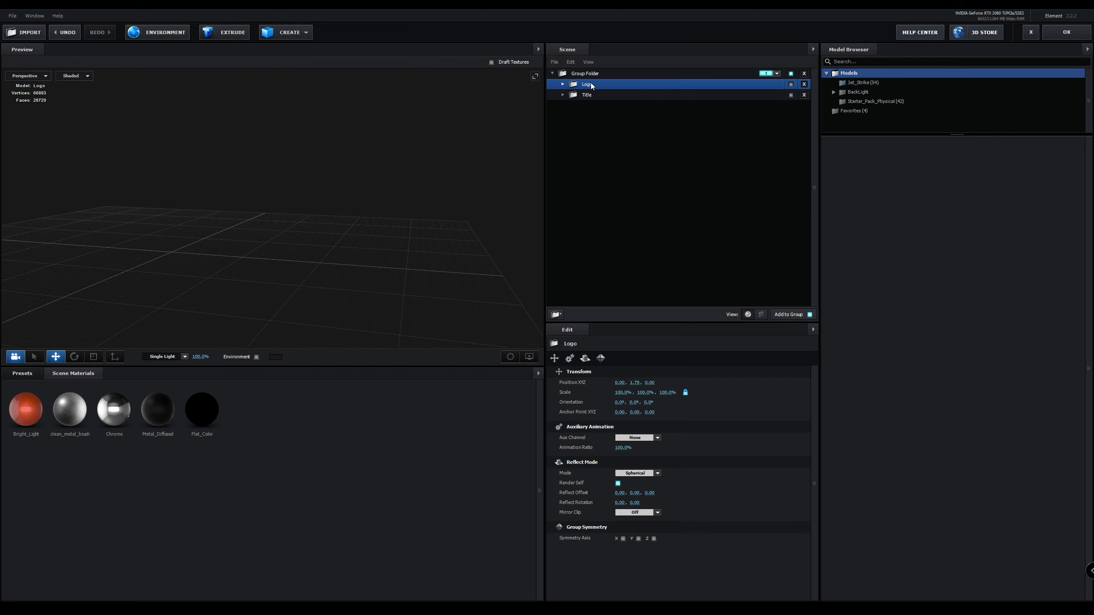
Rename the Logo folder as OverWatch_Logo.
right_click(590, 88)
left_click(614, 141)
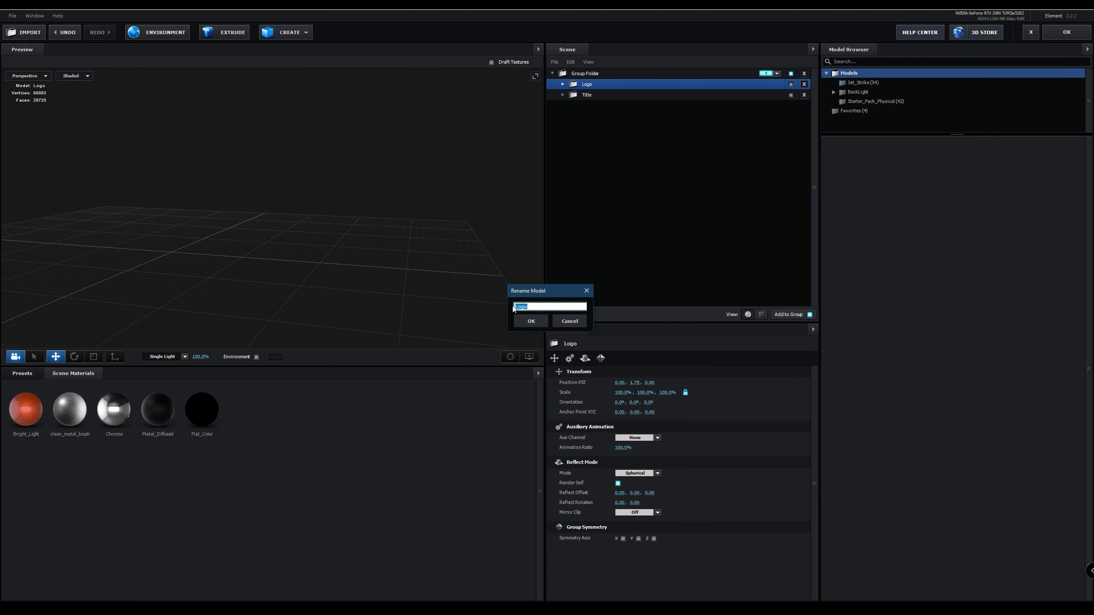
left_click(521, 310)
type("_")
type("OverWatch")
left_click(531, 321)
left_click(590, 97)
right_click(590, 97)
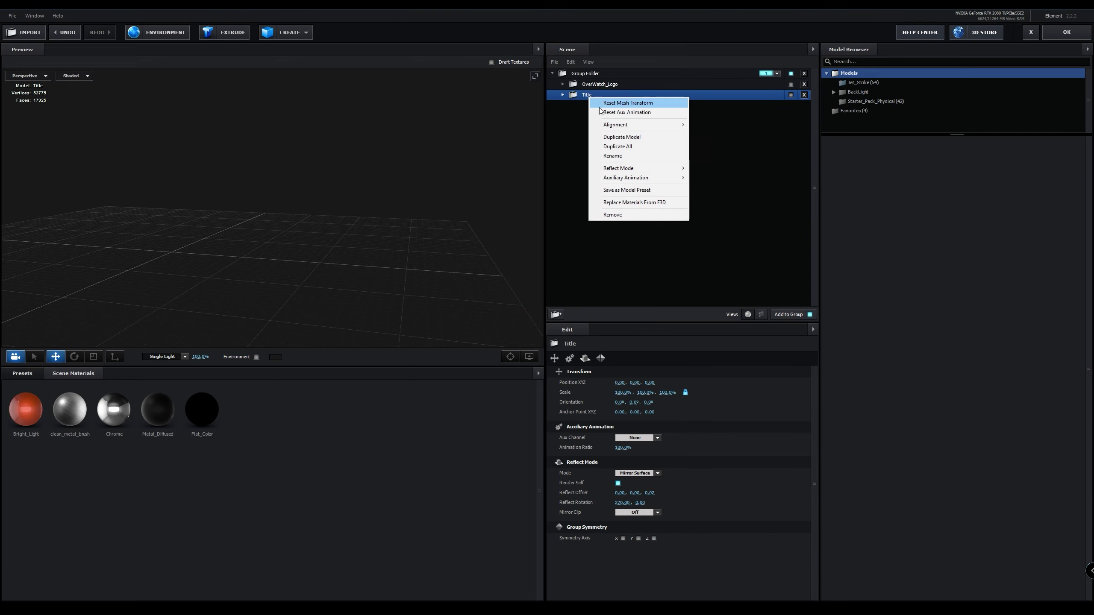
left_click(637, 215)
key("ctrl+z")
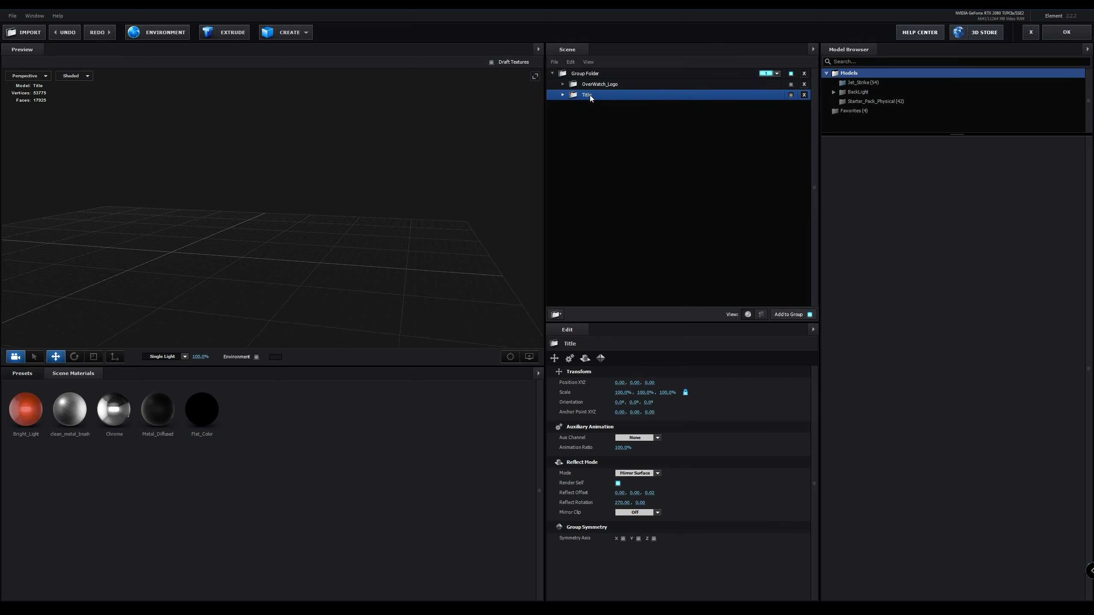
Rename the Title folder as OverWatch_Title.
right_click(590, 95)
left_click(623, 154)
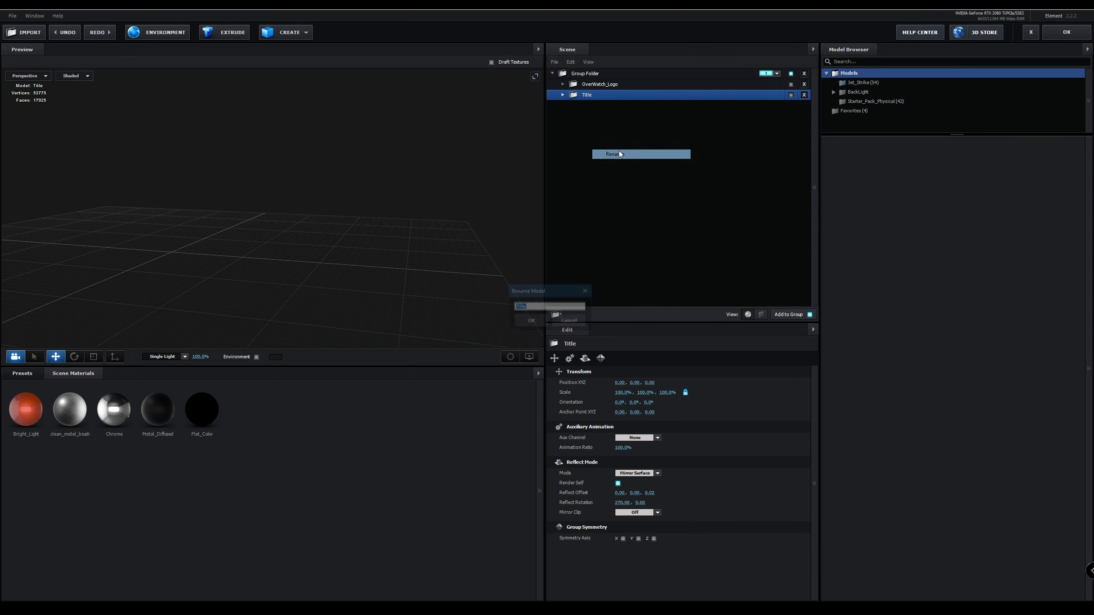
key("Home")
type("1")
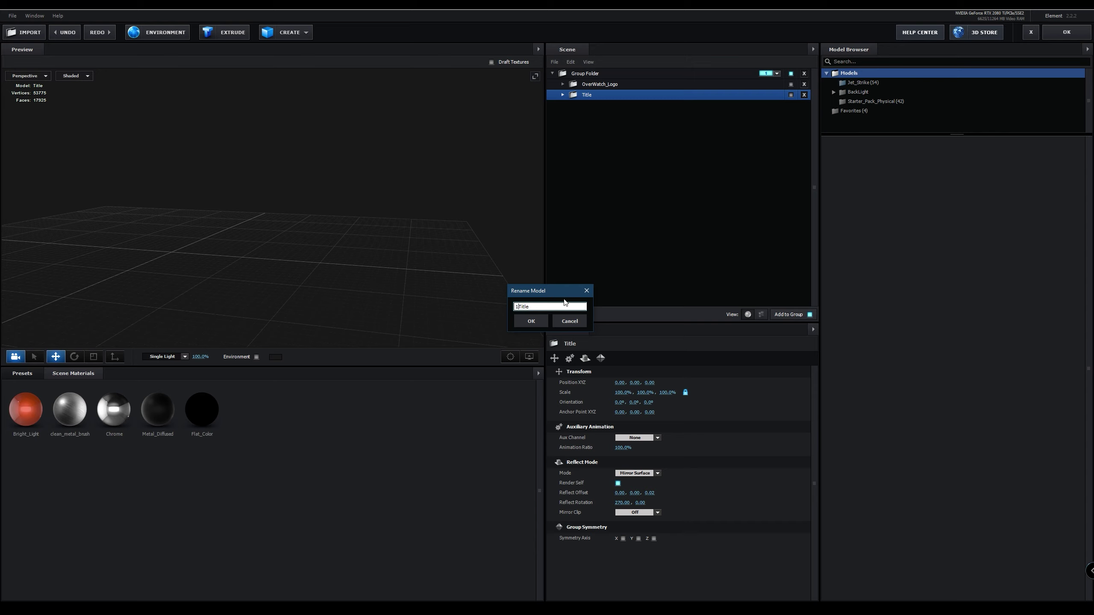
key("BackSpace")
type("OverWatch_")
left_click(531, 321)
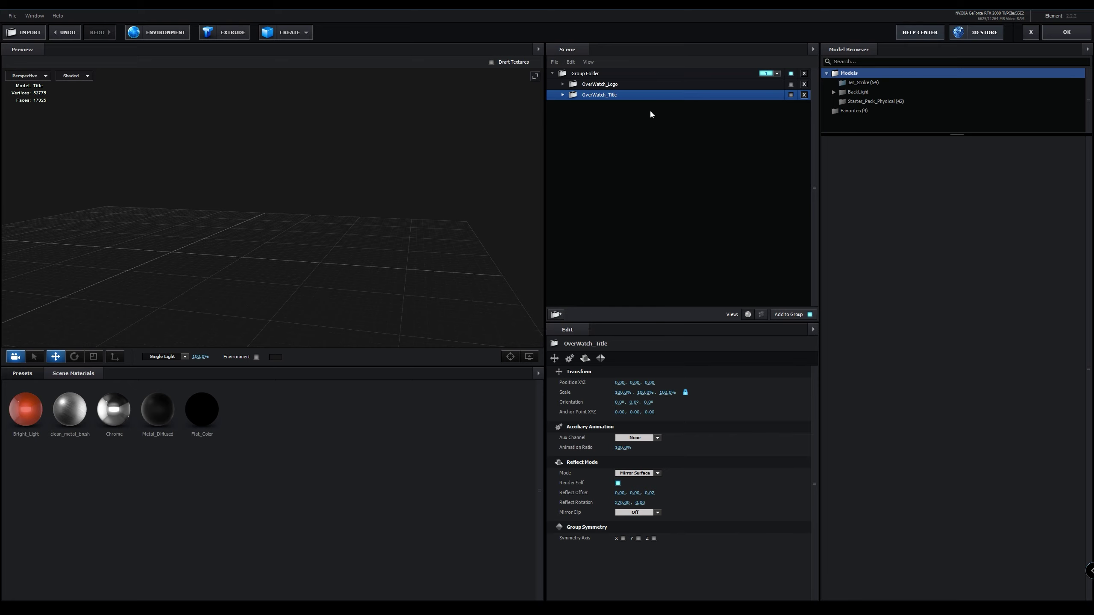
Add an extrusion model to the Group Folder and set its custom path to Custom Path 3.
left_click(607, 76)
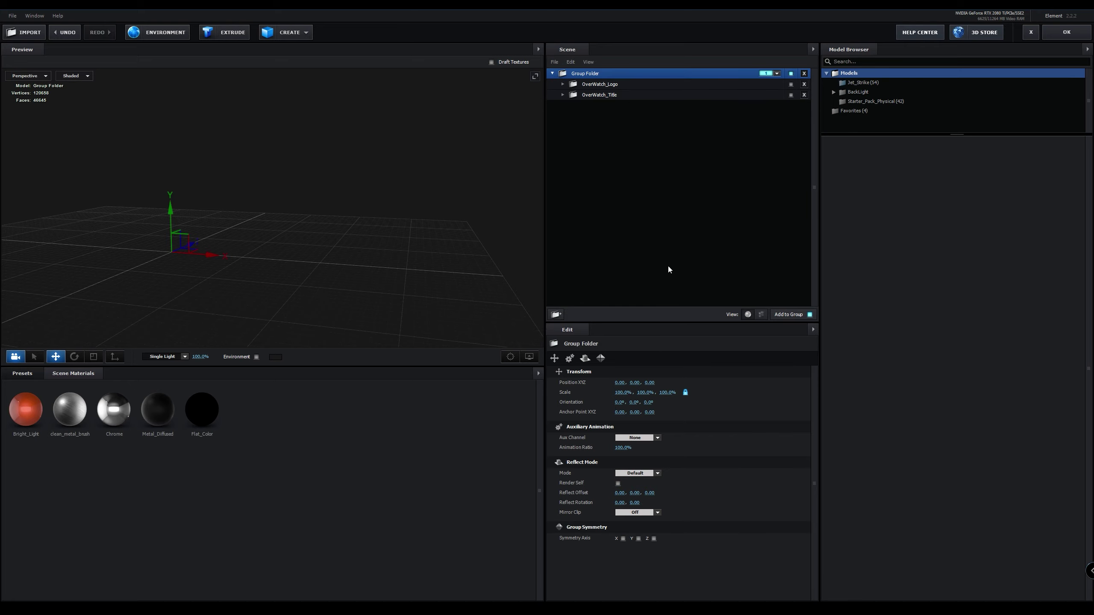
left_click(224, 34)
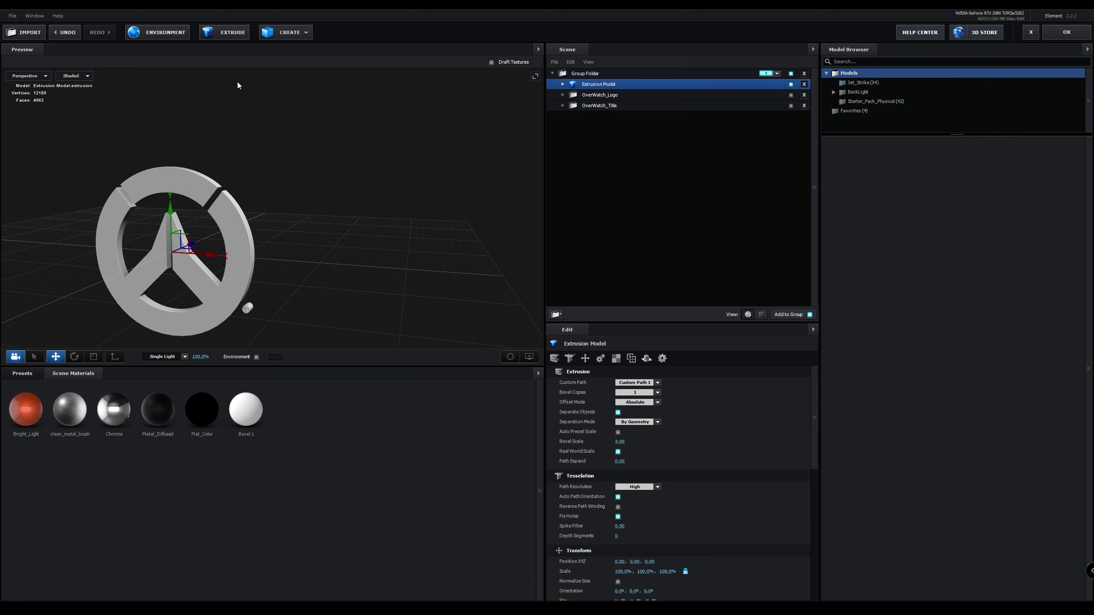
left_click_drag(372, 237, 345, 214)
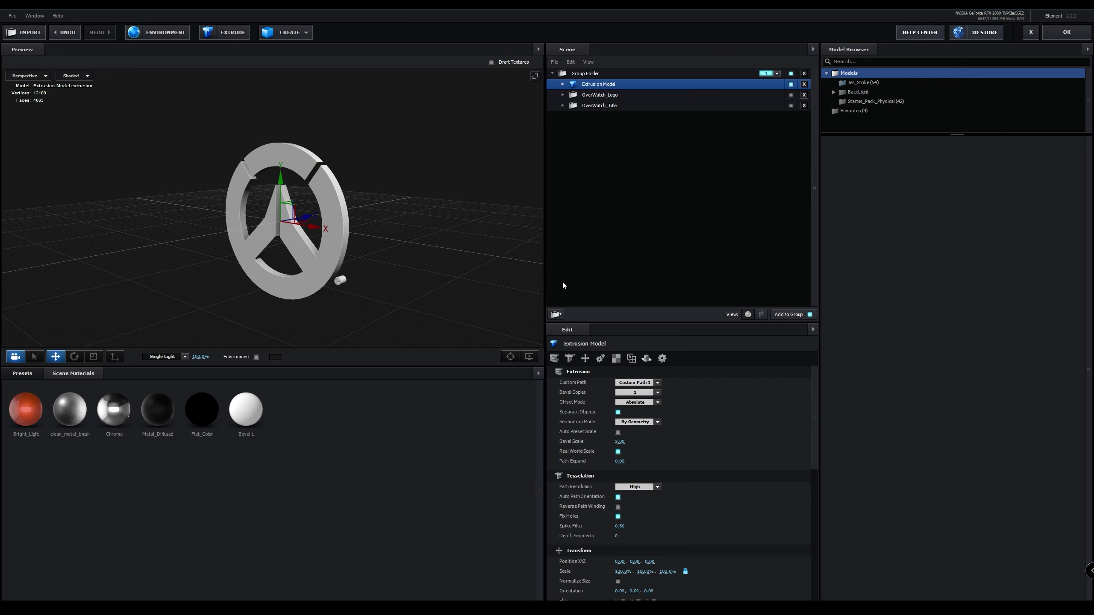
left_click(642, 383)
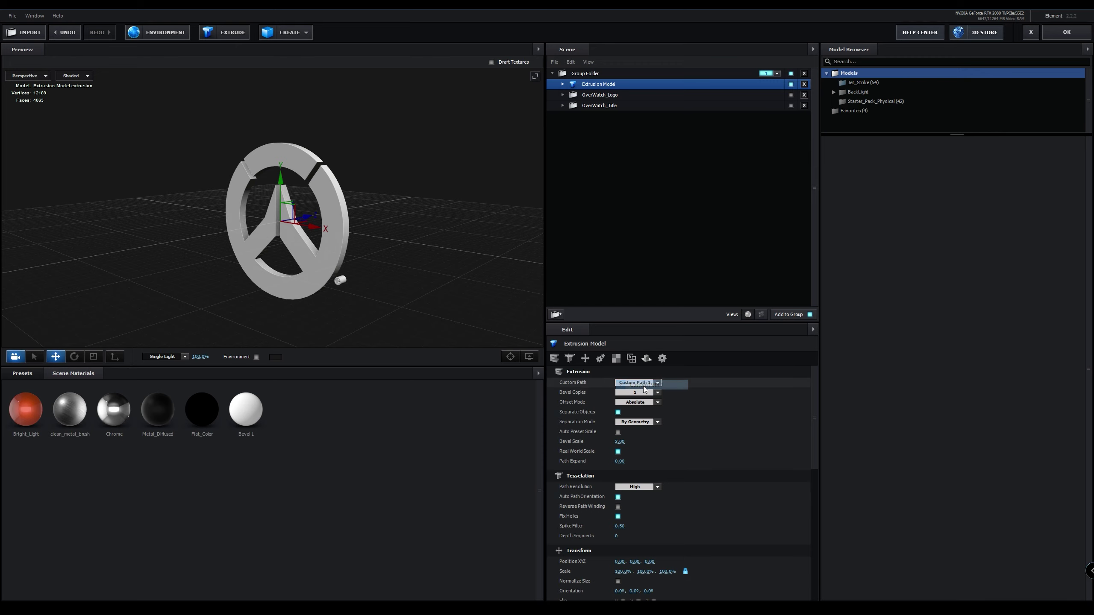
left_click(642, 413)
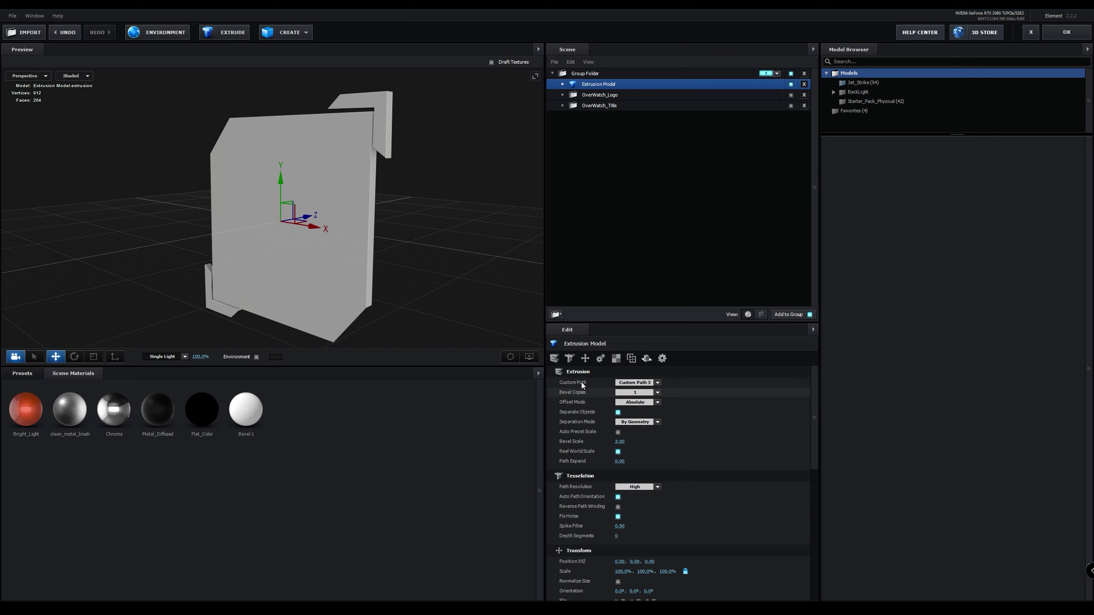
Scale the extruded logo down uniformly to about 49% and raise it along Y above the ground grid.
left_click_drag(292, 280, 241, 235)
key("r")
key("w")
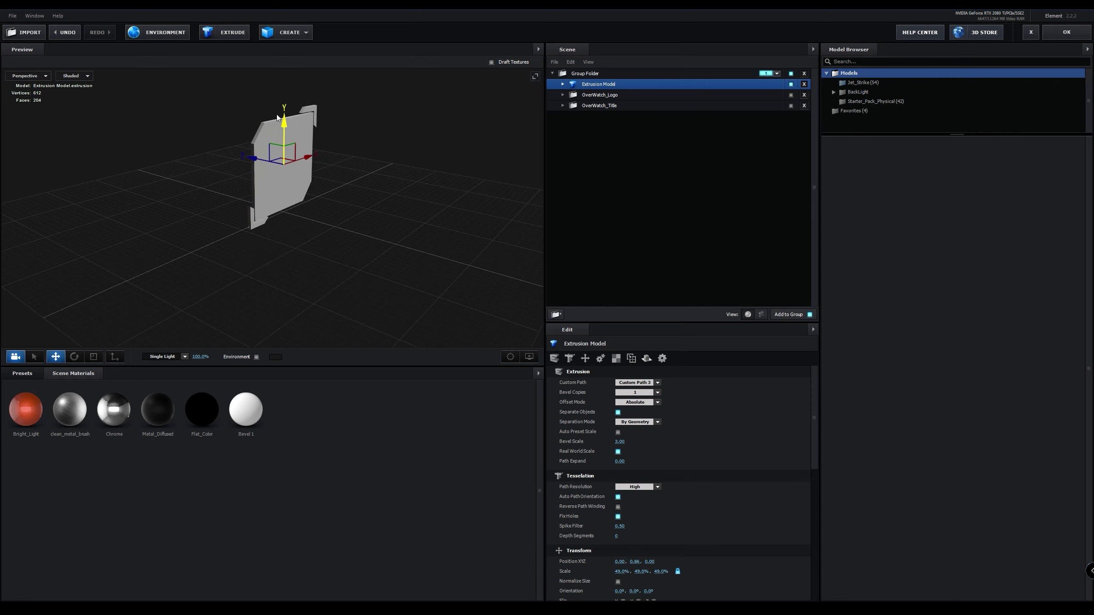
left_click_drag(278, 118, 251, 49)
left_click_drag(302, 207, 357, 237)
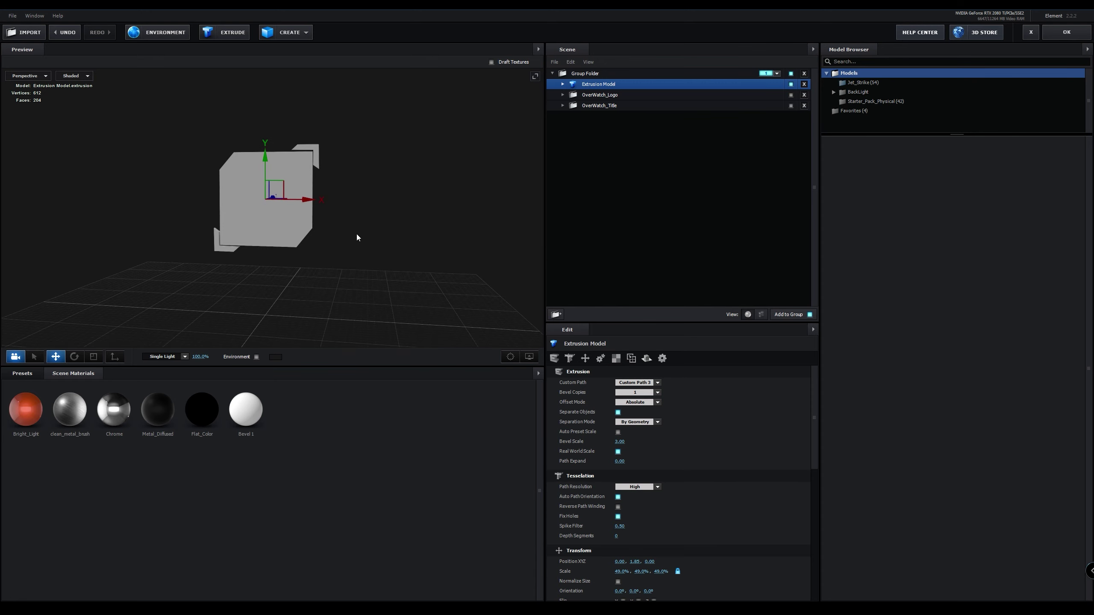
Show the OverWatch_Title folder and lower the extruded logo to a Y position of about 1.71 above the title.
left_click(790, 105)
left_click_drag(343, 260, 349, 202)
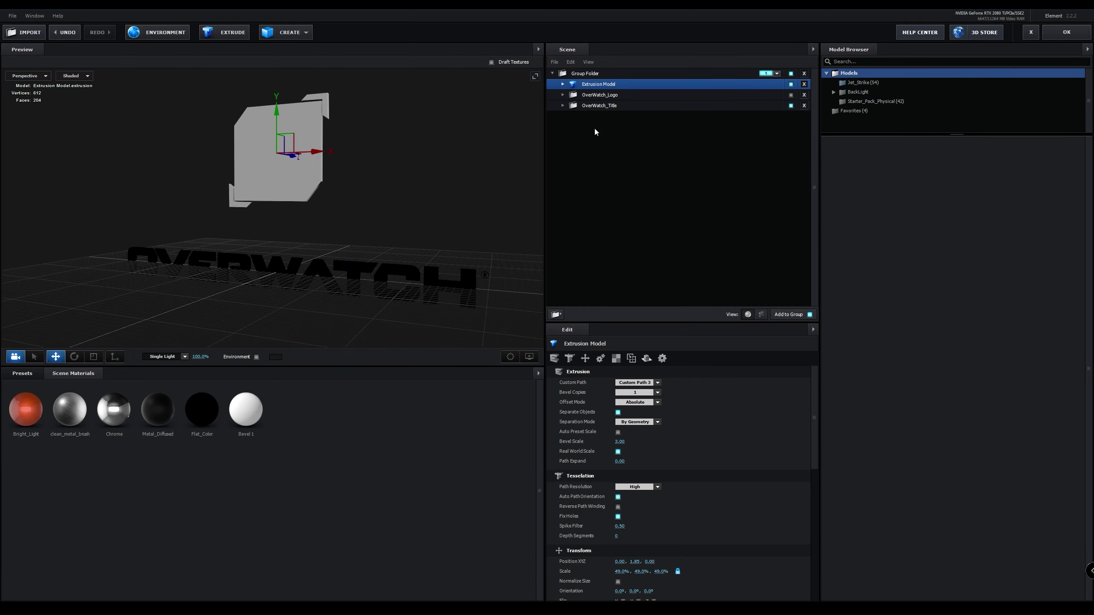
left_click_drag(279, 150, 342, 200)
middle_click_drag(342, 200, 323, 240)
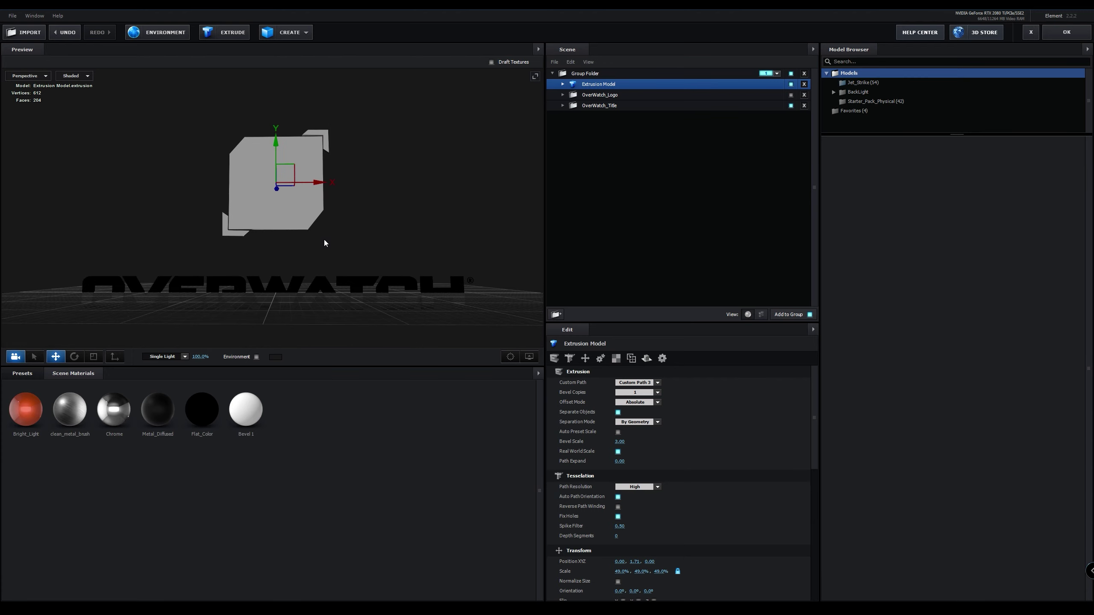
Lower the extruded logo slightly above the title to a Y position of about 1.67.
left_click_drag(324, 239, 294, 198)
left_click_drag(274, 147, 272, 149)
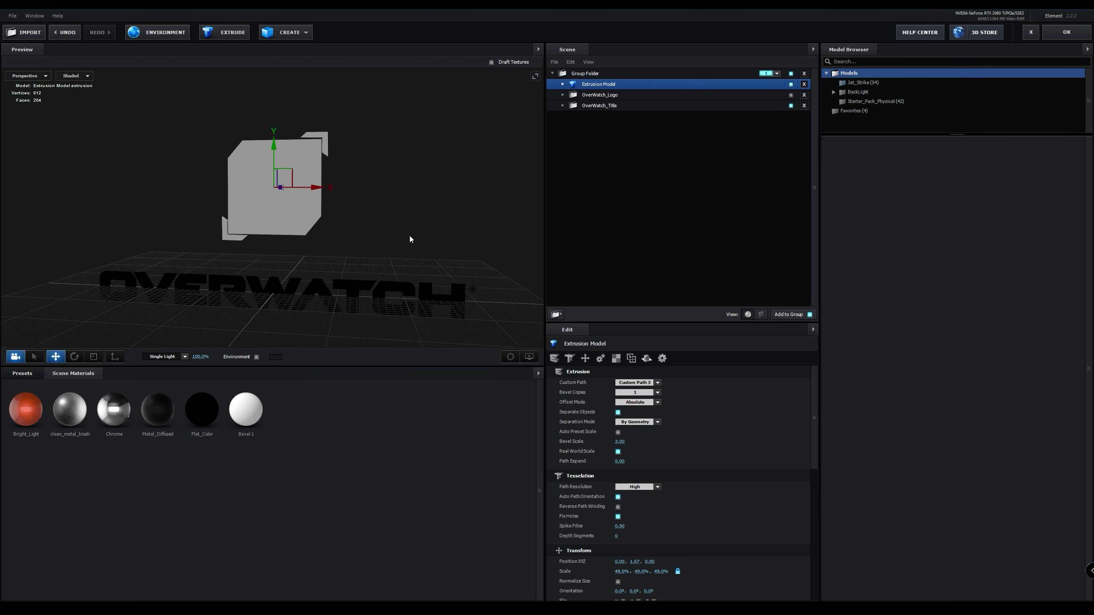
mouse_move(410, 236)
left_mouse_down()
mouse_move(350, 249)
mouse_move(350, 231)
mouse_move(374, 211)
mouse_move(416, 252)
left_mouse_up()
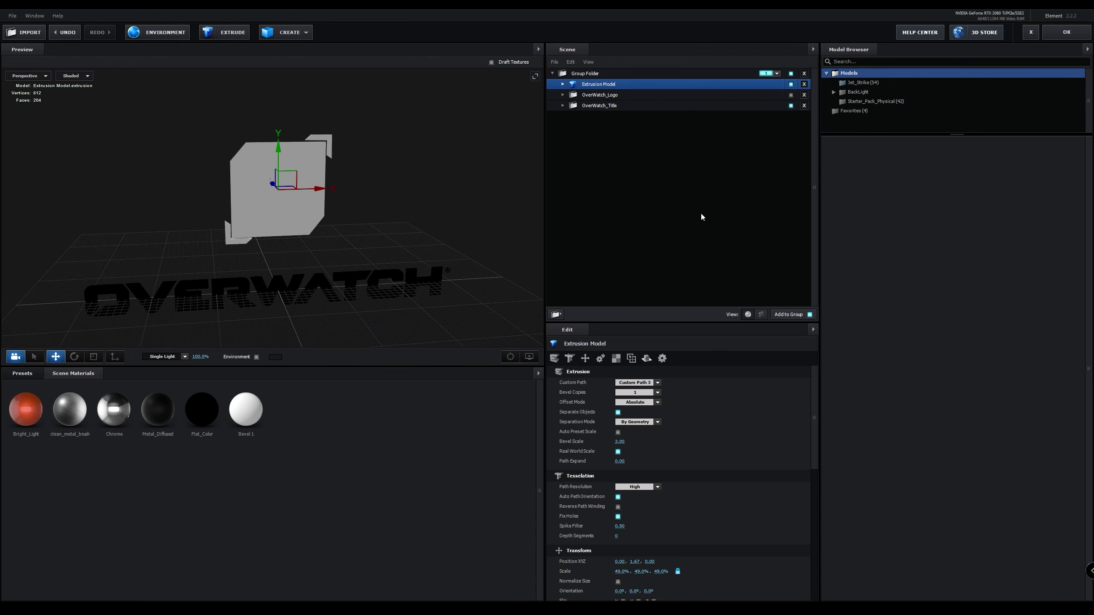
Add another extrusion model to the Group Folder and set its custom path to Custom Path 4.
left_click(224, 33)
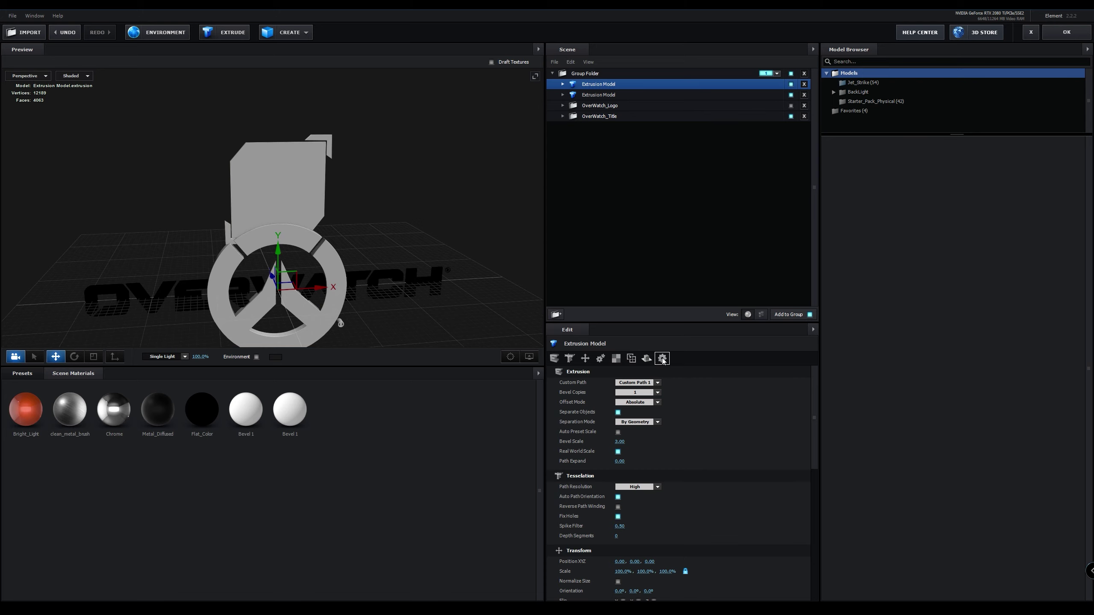
left_click(657, 383)
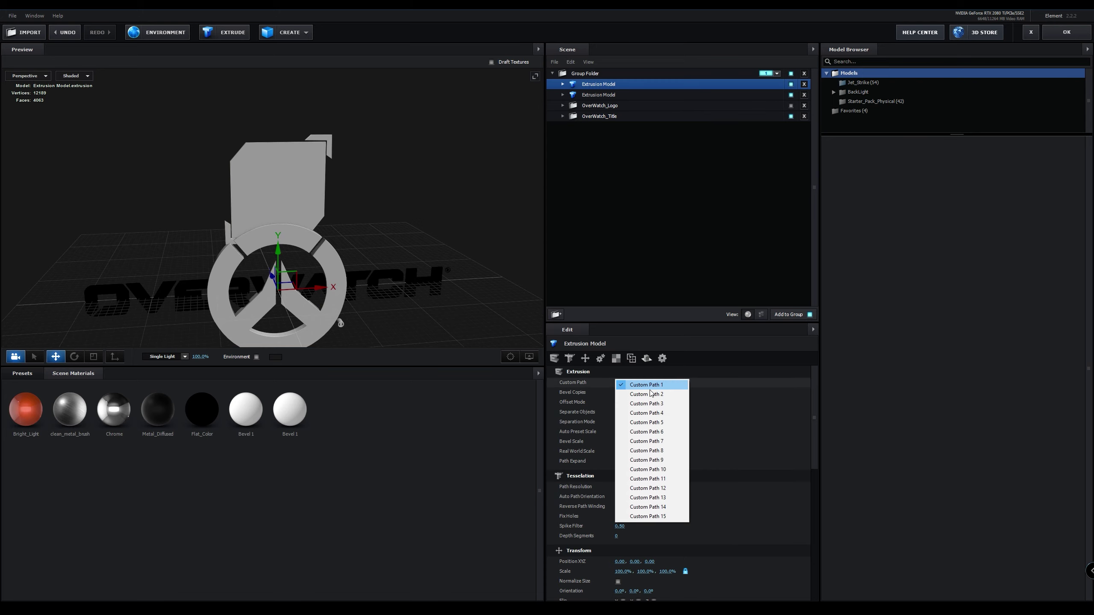
left_click(666, 412)
Lower the extruded TruePlayStudios text to a Y position of about -0.03 and hide the OverWatch_Title folder.
left_click_drag(421, 321, 345, 233)
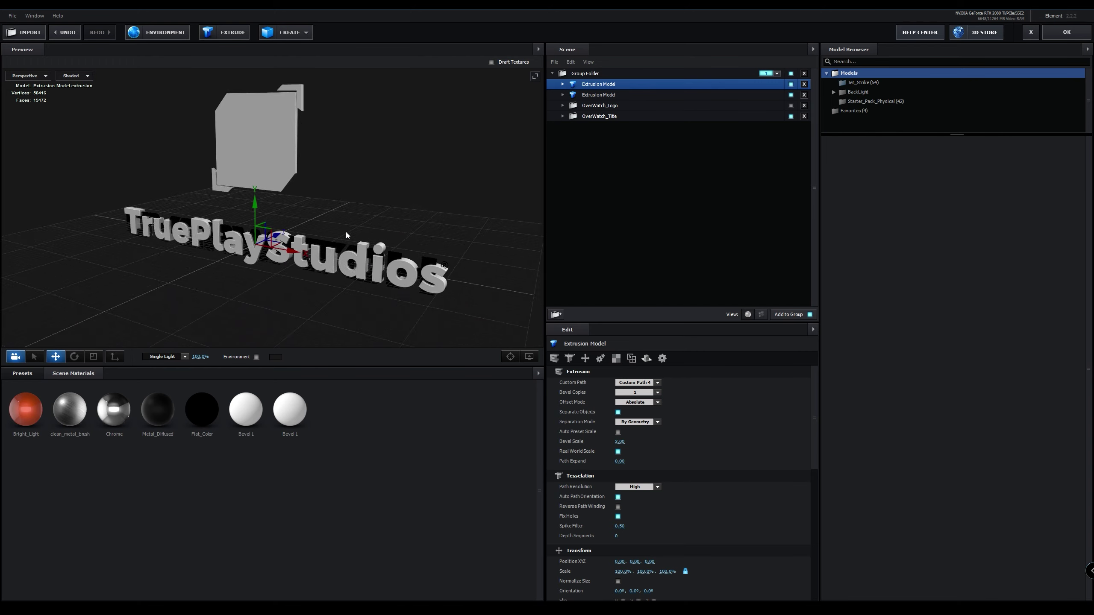
middle_click_drag(346, 233, 336, 205)
scroll(335, 237, "up", 5)
scroll(284, 259, "down", 1)
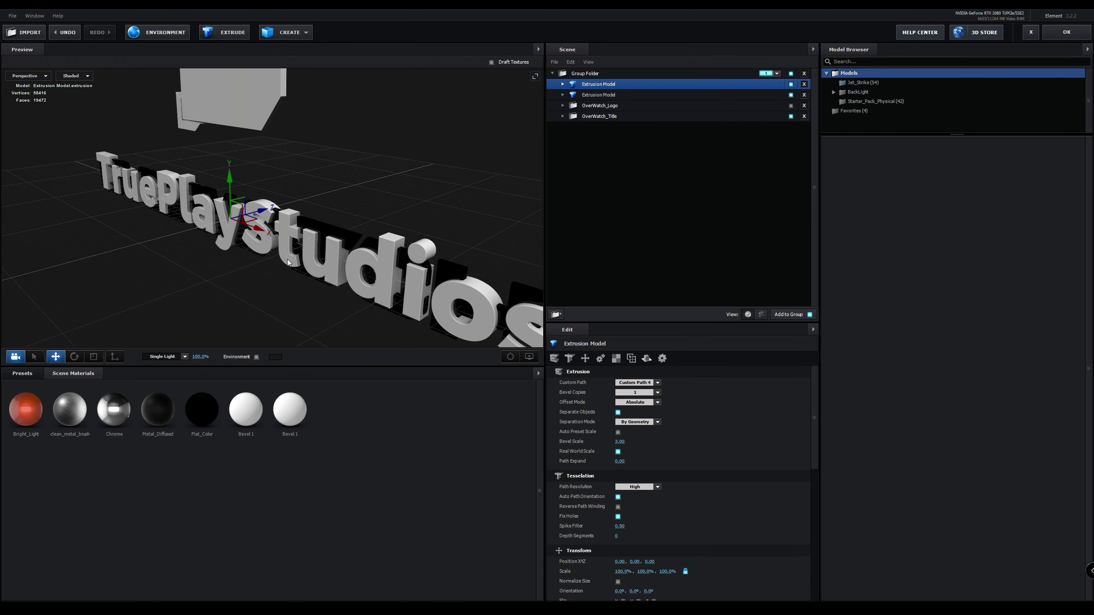
middle_click_drag(287, 259, 214, 231)
left_click_drag(246, 271, 300, 255)
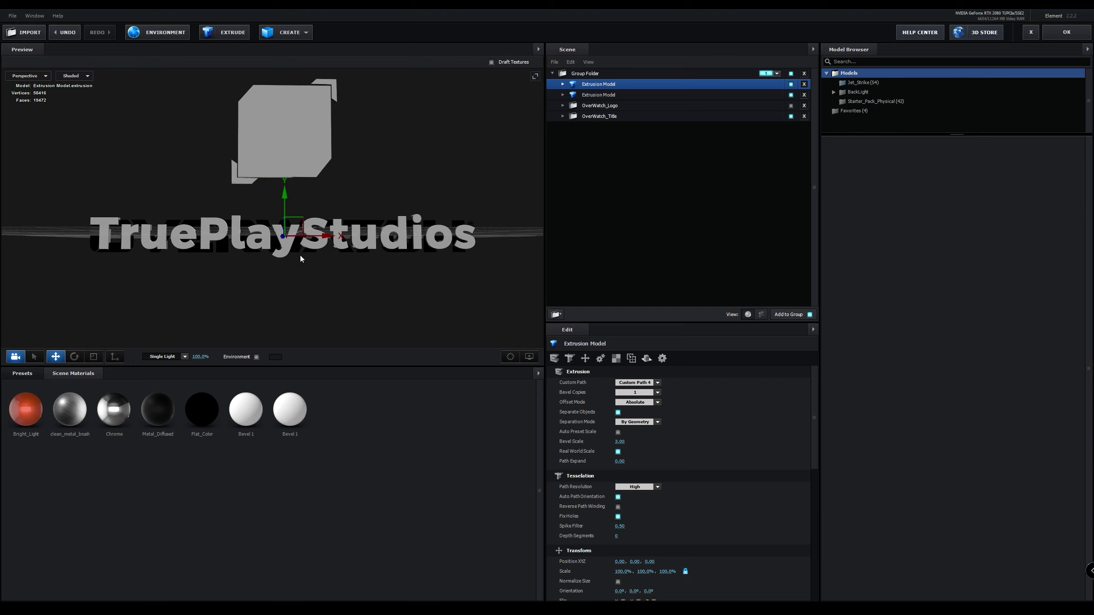
left_click_drag(285, 199, 285, 202)
mouse_move(376, 207)
left_mouse_down()
mouse_move(352, 207)
mouse_move(384, 211)
mouse_move(362, 210)
left_mouse_up()
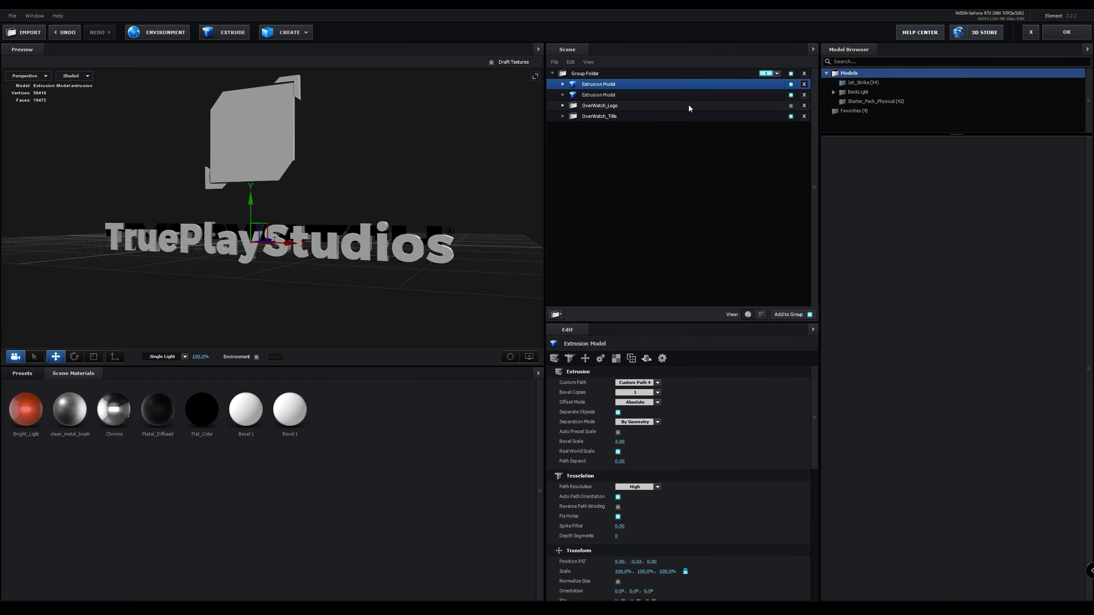
left_click(790, 116)
Inspect the thickness of the TruePlayStudios text from the side and review its Bevel 1 settings.
mouse_move(270, 287)
left_mouse_down()
mouse_move(287, 289)
mouse_move(277, 289)
left_mouse_up()
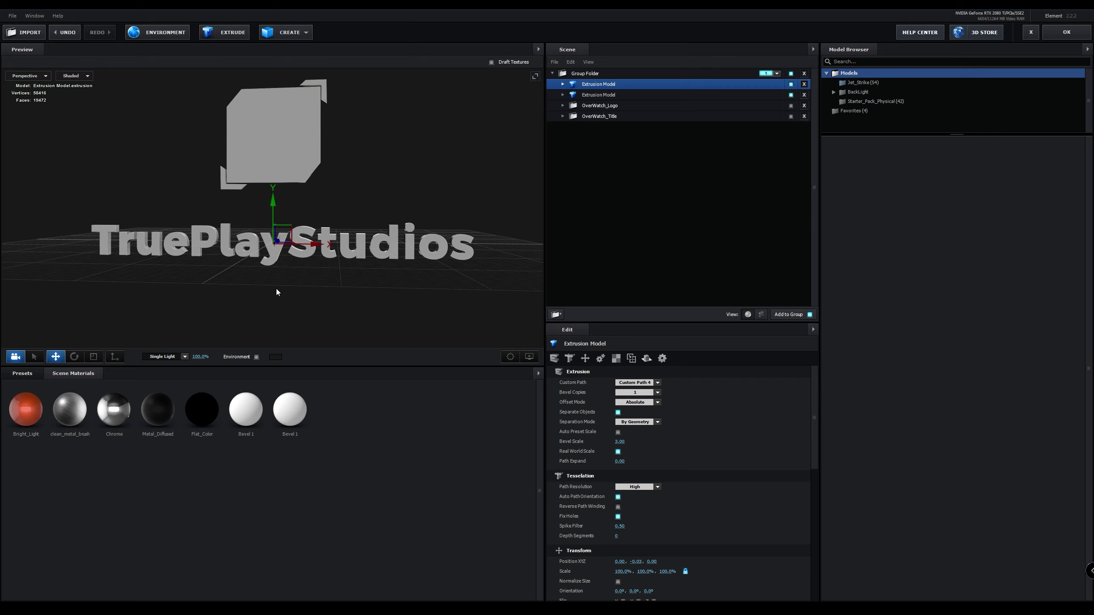
left_click_drag(276, 289, 267, 288)
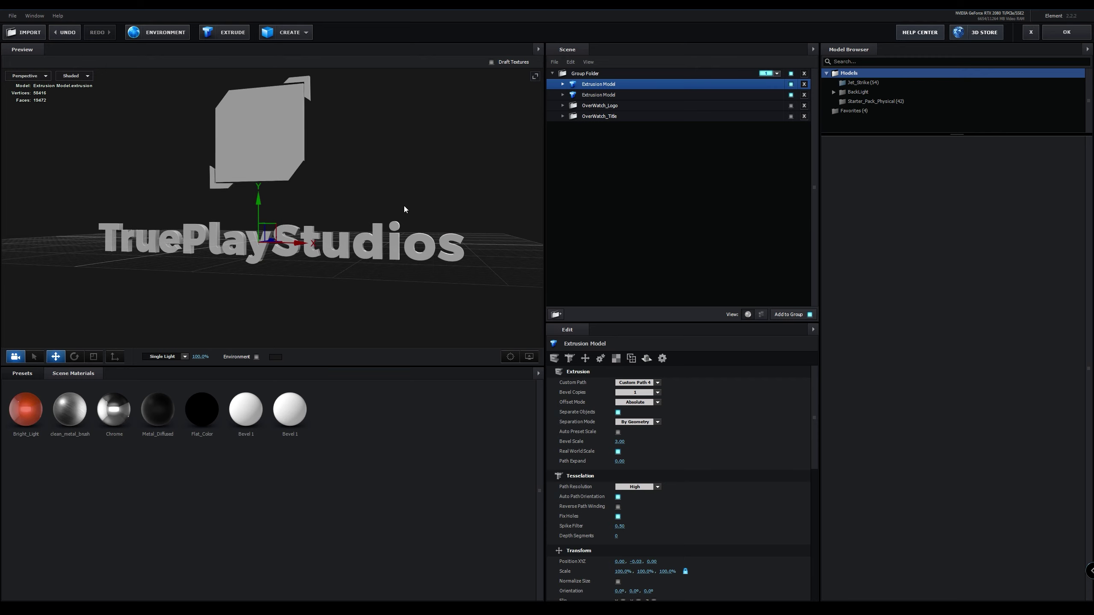
left_click_drag(320, 153, 324, 239)
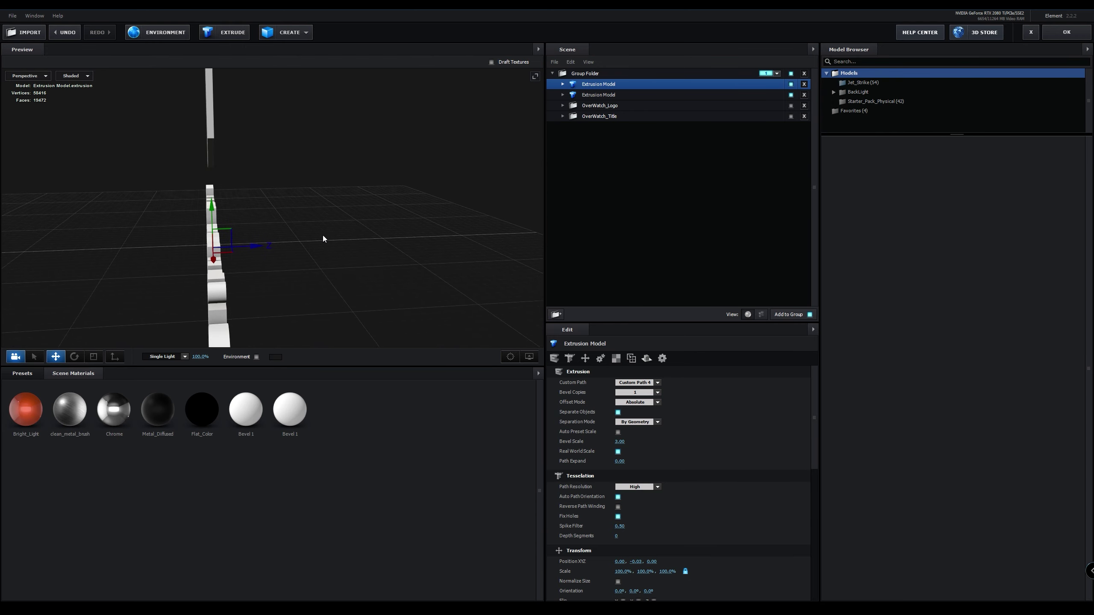
left_click(570, 359)
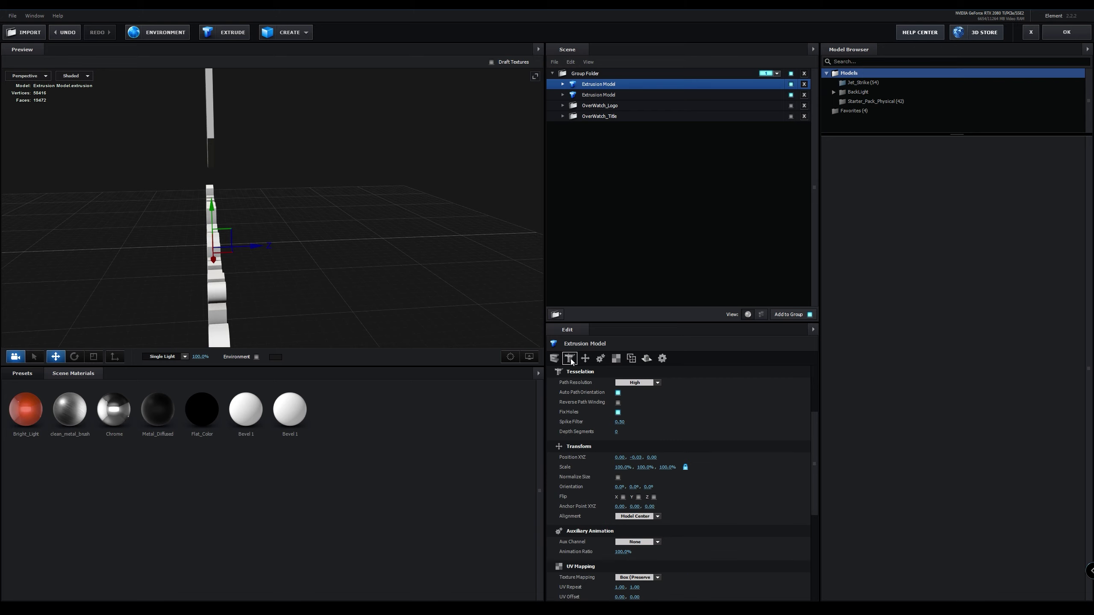
left_click(562, 84)
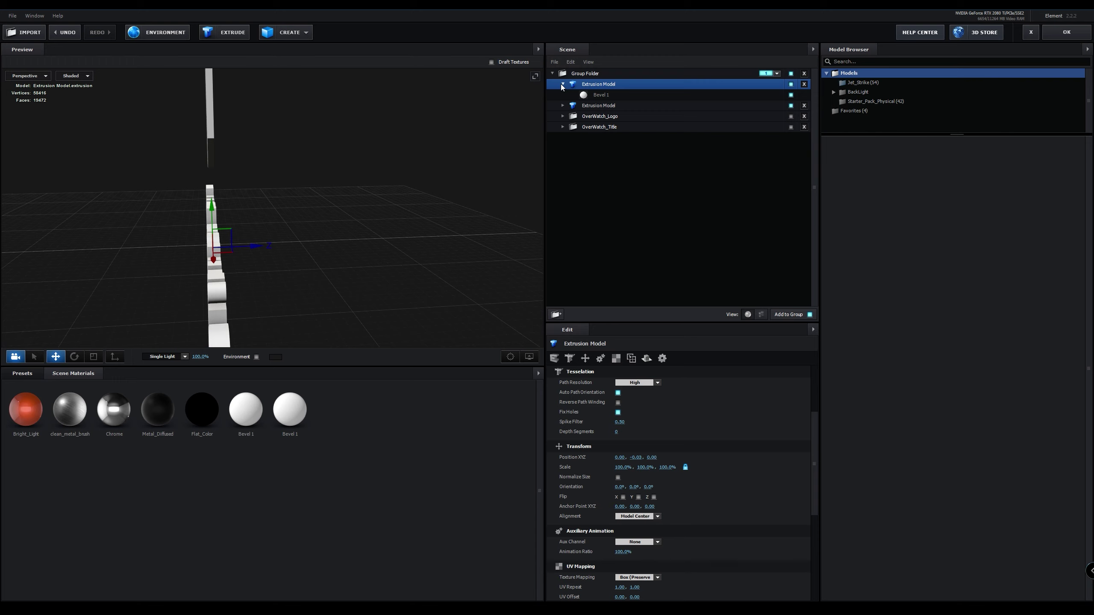
left_click(598, 95)
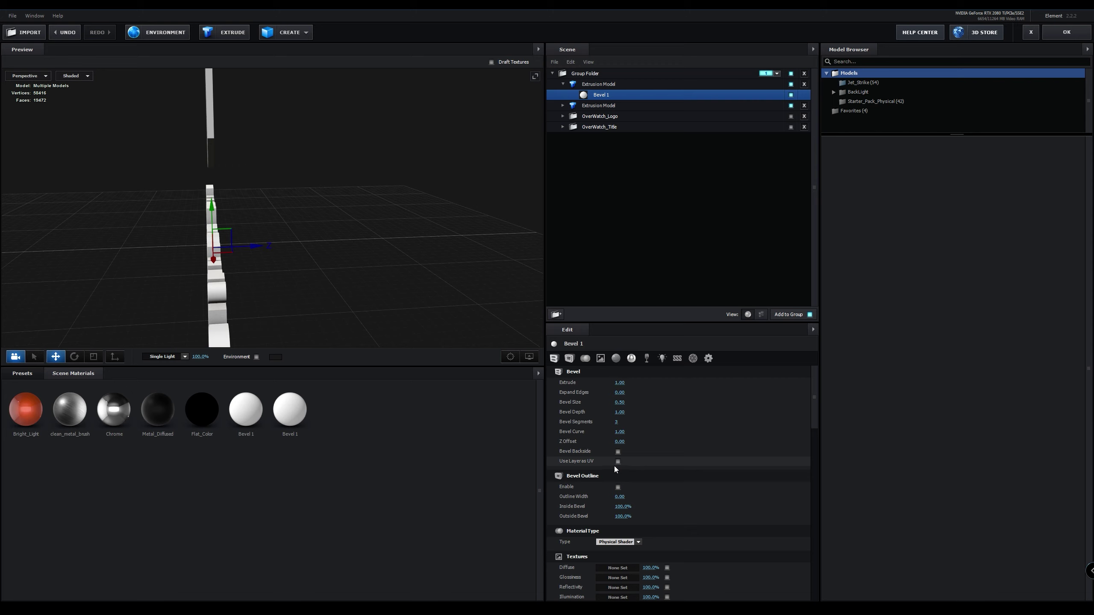
left_click(563, 85)
Create a new folder inside the Group Folder and rename it TPS_Title.
left_click(556, 314)
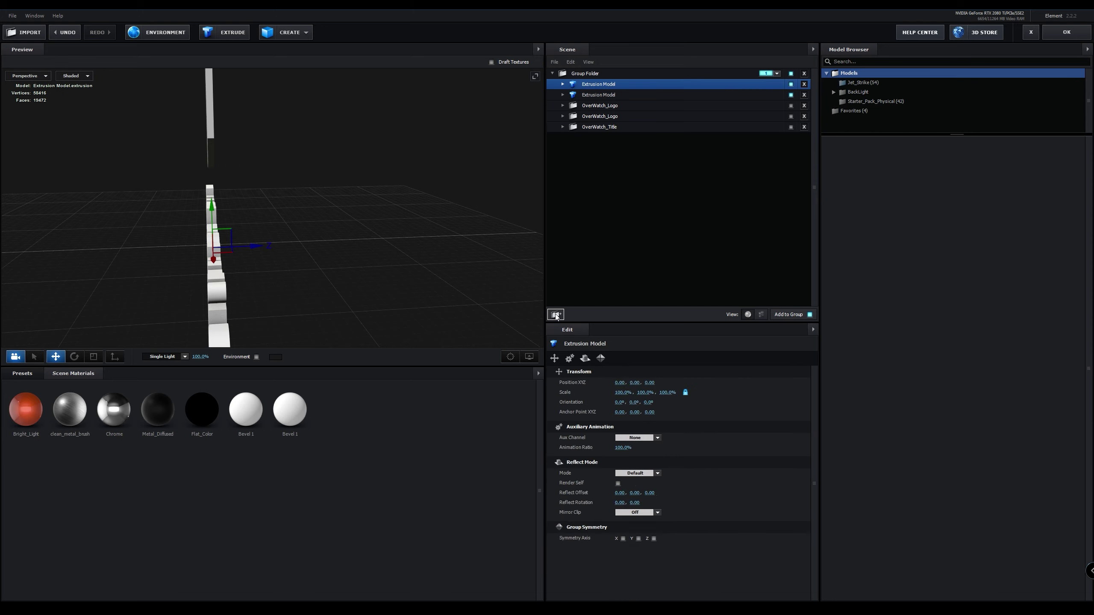
right_click(595, 85)
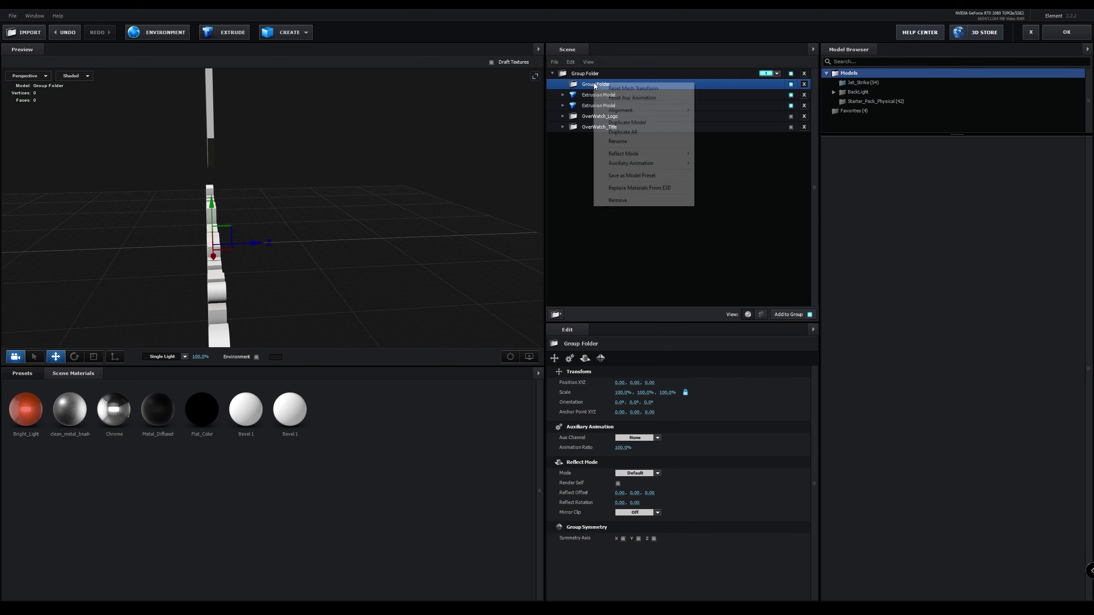
left_click(619, 141)
type("T")
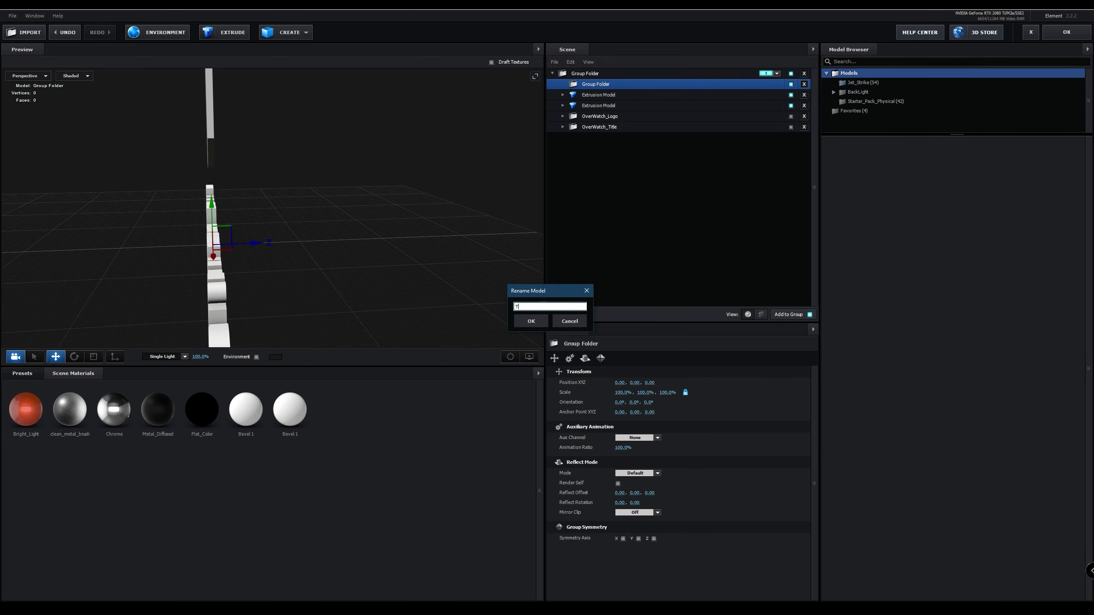
type("PS_Title")
left_click(531, 321)
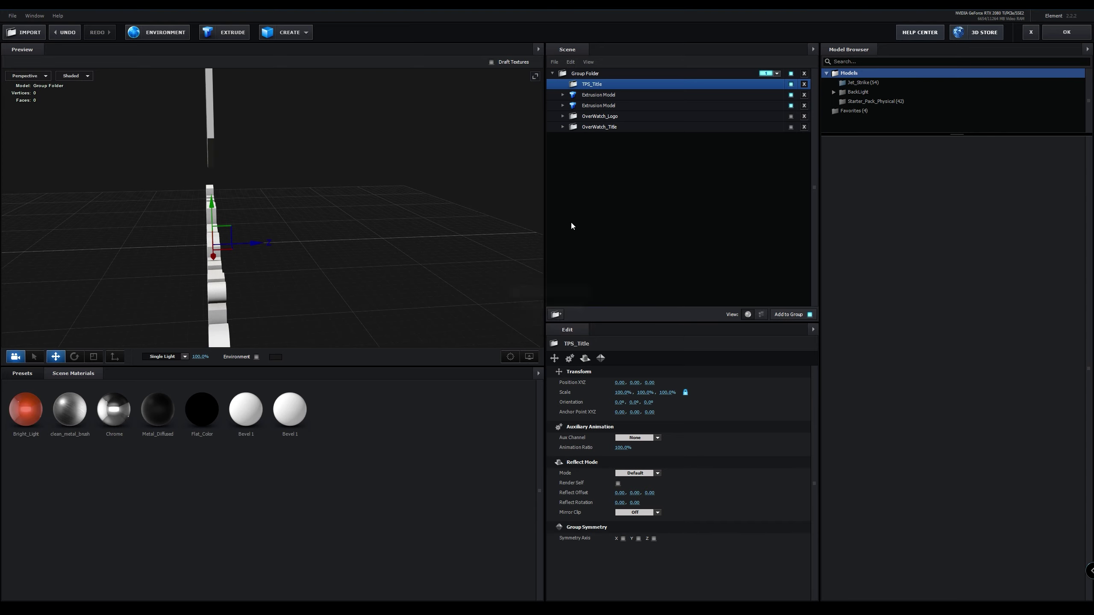
Rename the TruePlayStudios text extrusion as TPS_Text and move it into the TPS_Title folder.
left_click(611, 96)
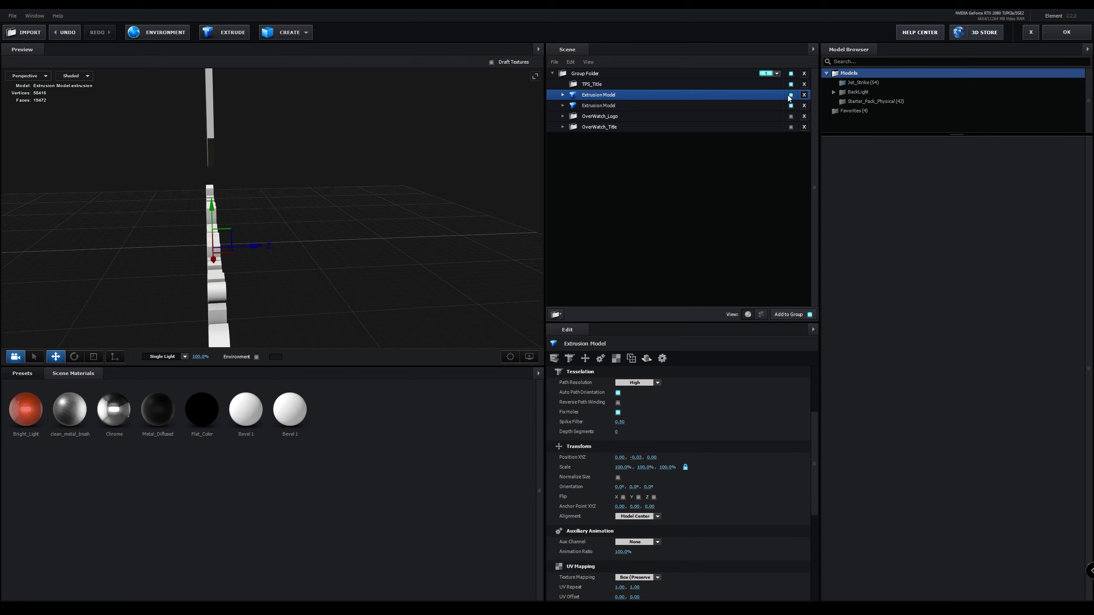
right_click(611, 95)
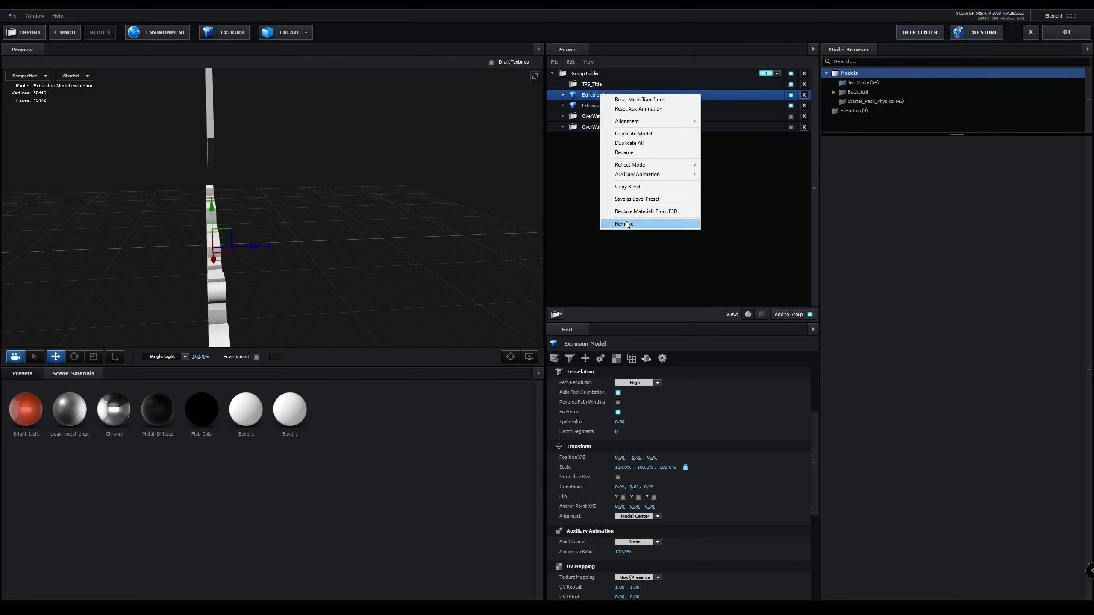
left_click(632, 152)
type("TPS_Text")
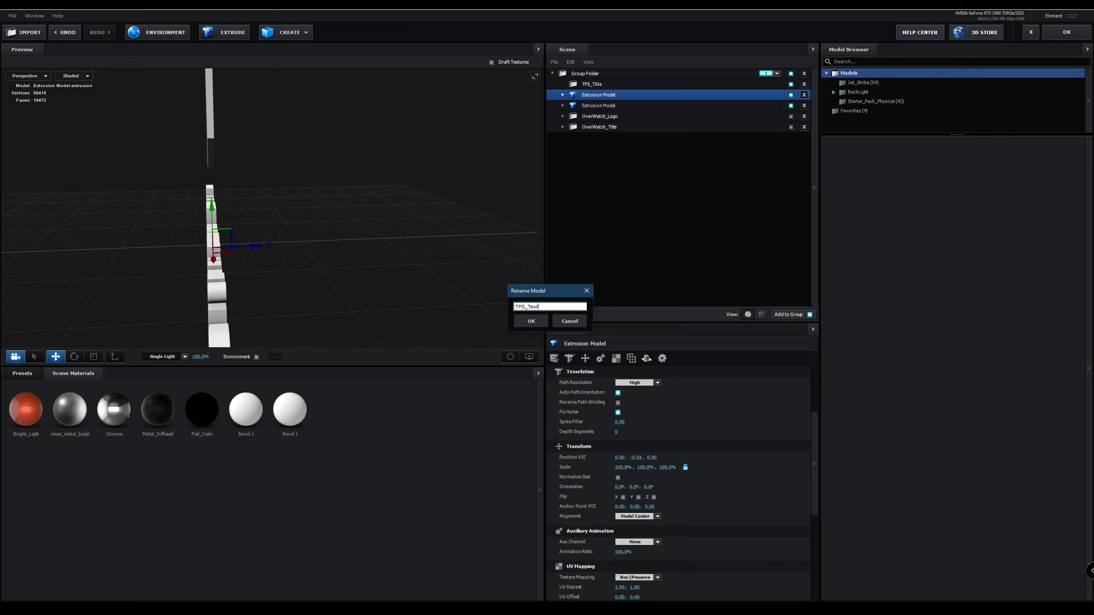
key("Return")
left_click_drag(596, 98, 588, 73)
Create another folder for the logo extrusion, move the extrusion into it and rename the folder TPS_Logo.
left_click(556, 315)
left_click_drag(588, 118, 590, 84)
right_click(589, 84)
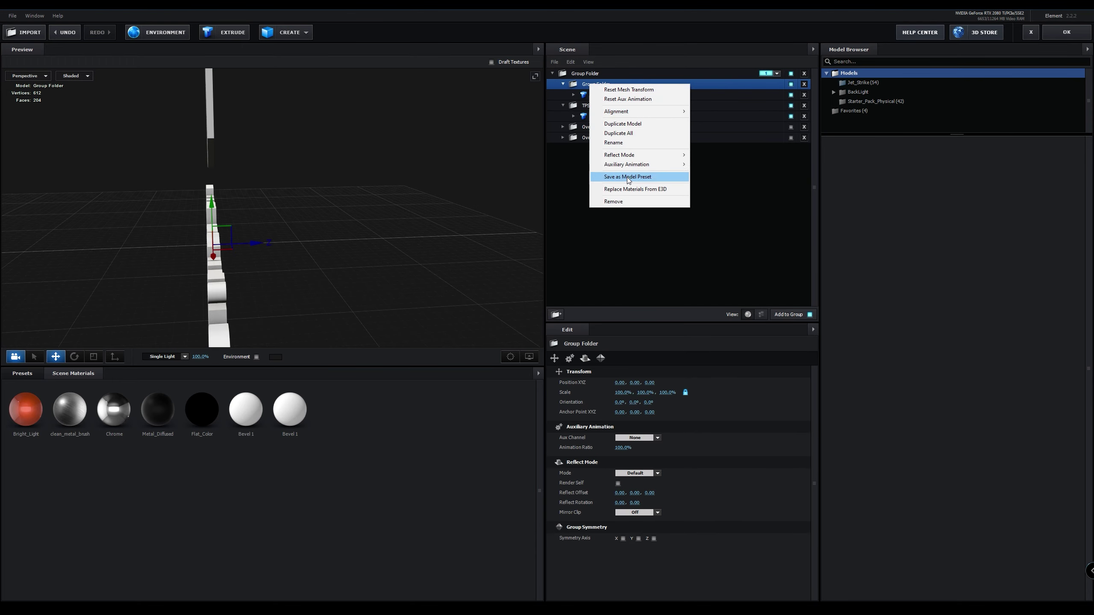
left_click(619, 138)
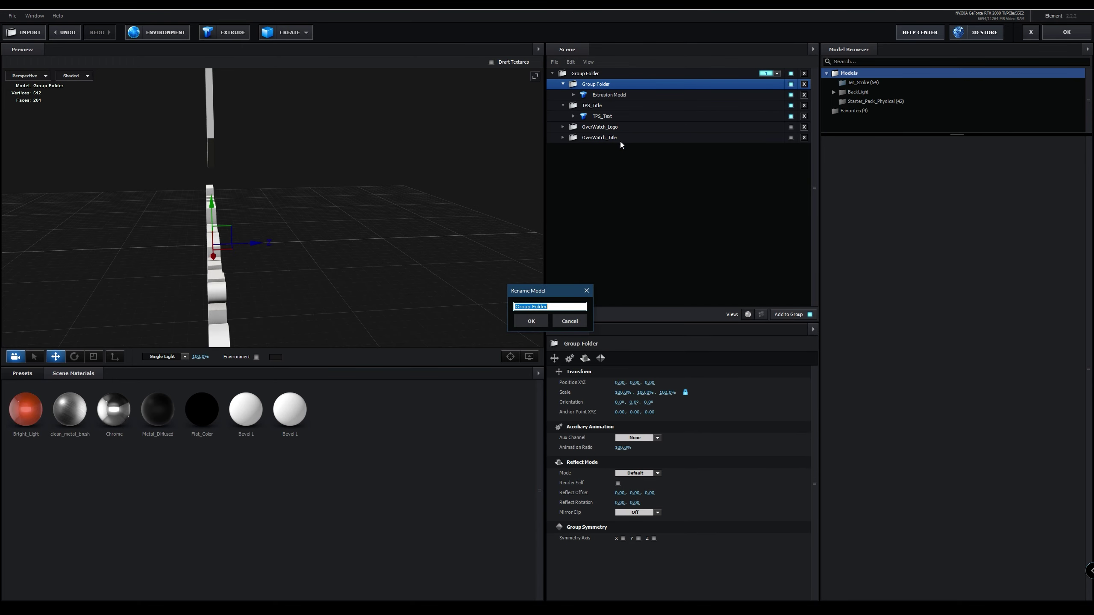
type("TP")
type("S_LOG")
type("go")
left_click(521, 323)
Rename the extrusion model inside the TPS_Logo folder as TPS_Logo.
left_click_drag(289, 276, 341, 263)
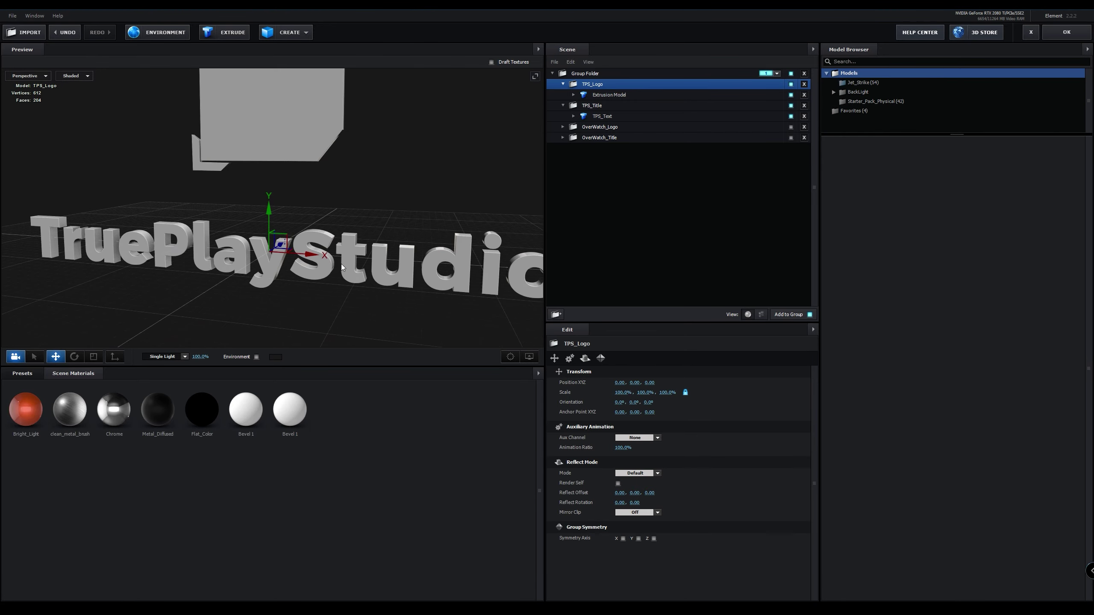
middle_click_drag(340, 264, 369, 298)
scroll(365, 298, "down", 2)
scroll(364, 298, "up", 1)
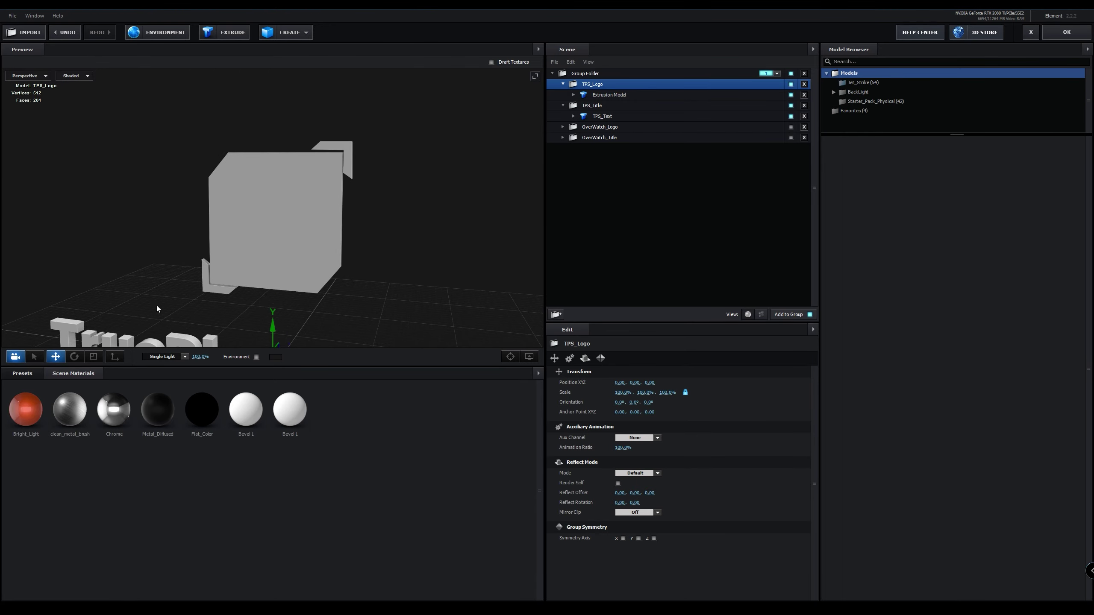
left_click_drag(328, 315, 645, 134)
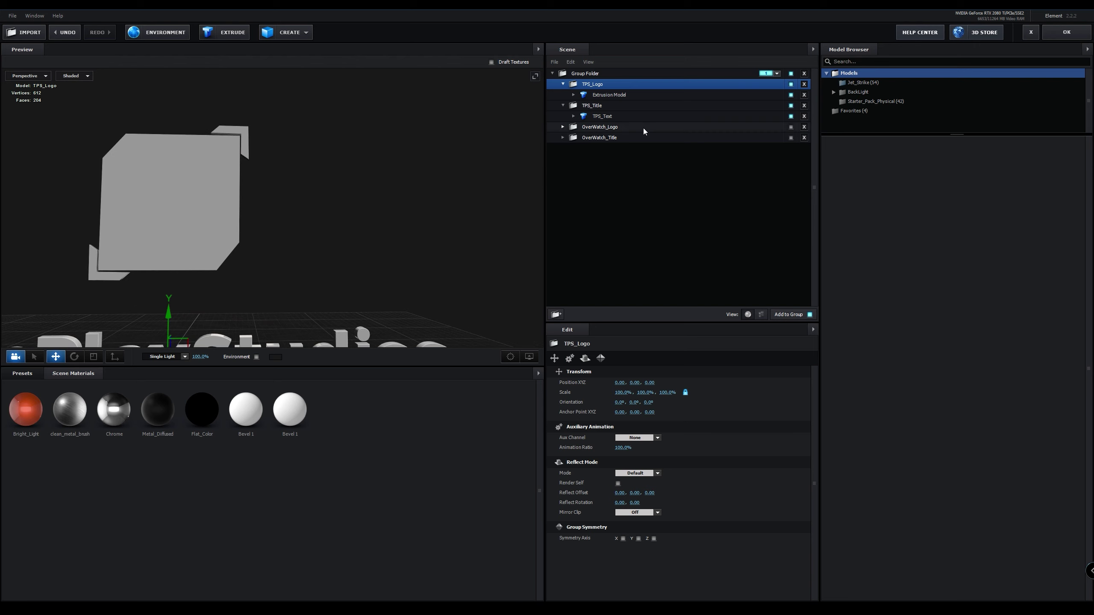
right_click(615, 97)
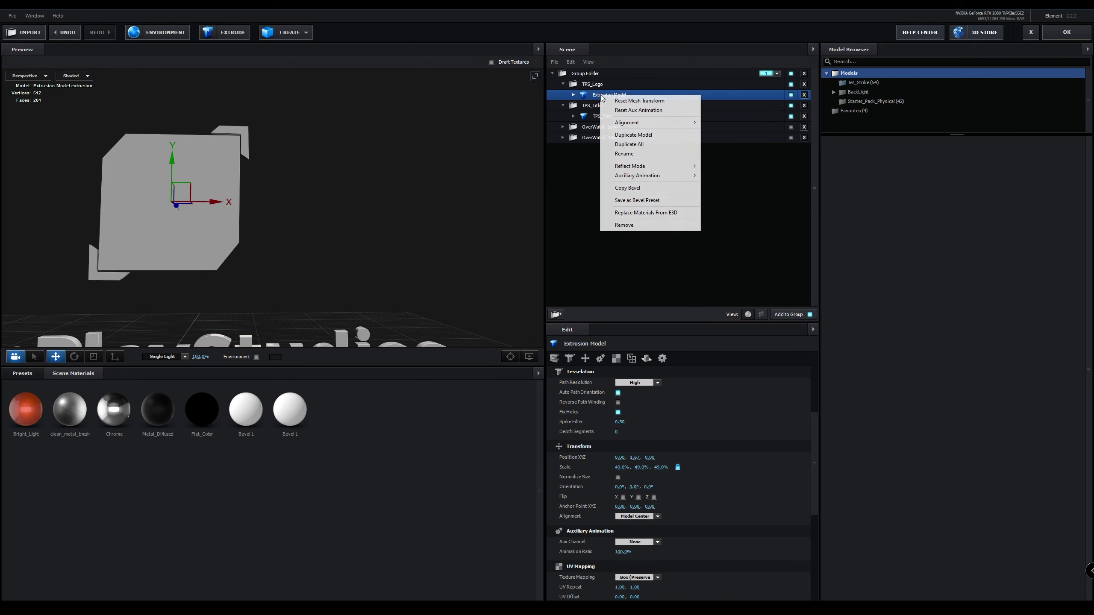
left_click(640, 154)
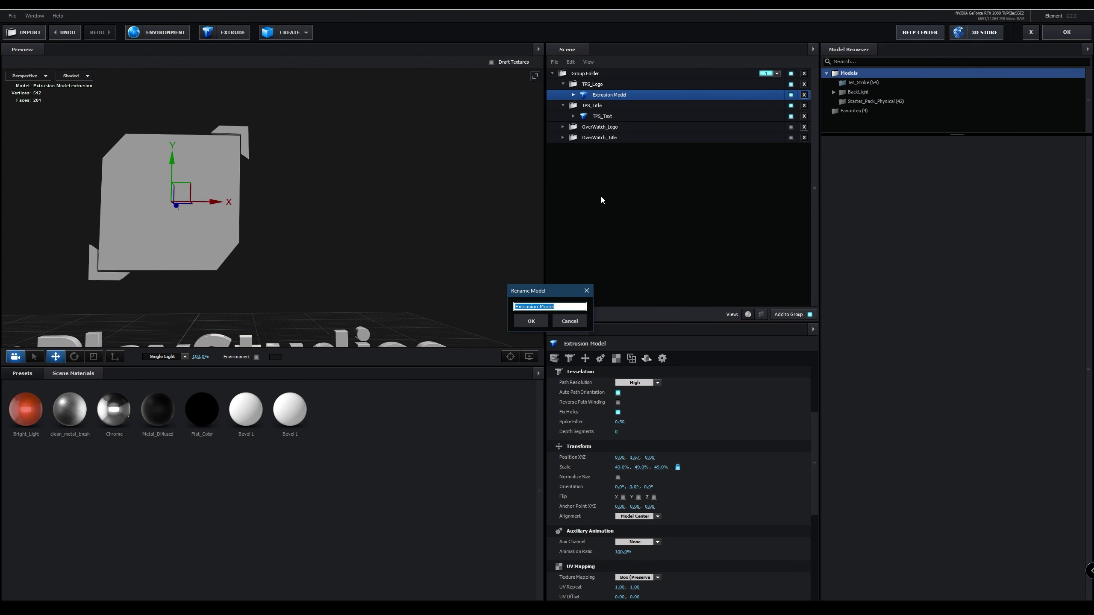
type("TPS_Logo")
left_click(540, 322)
Thicken the TPS_Logo model by raising the Extrude value of its Bevel 1 to about 1.34.
left_click_drag(317, 285, 510, 132)
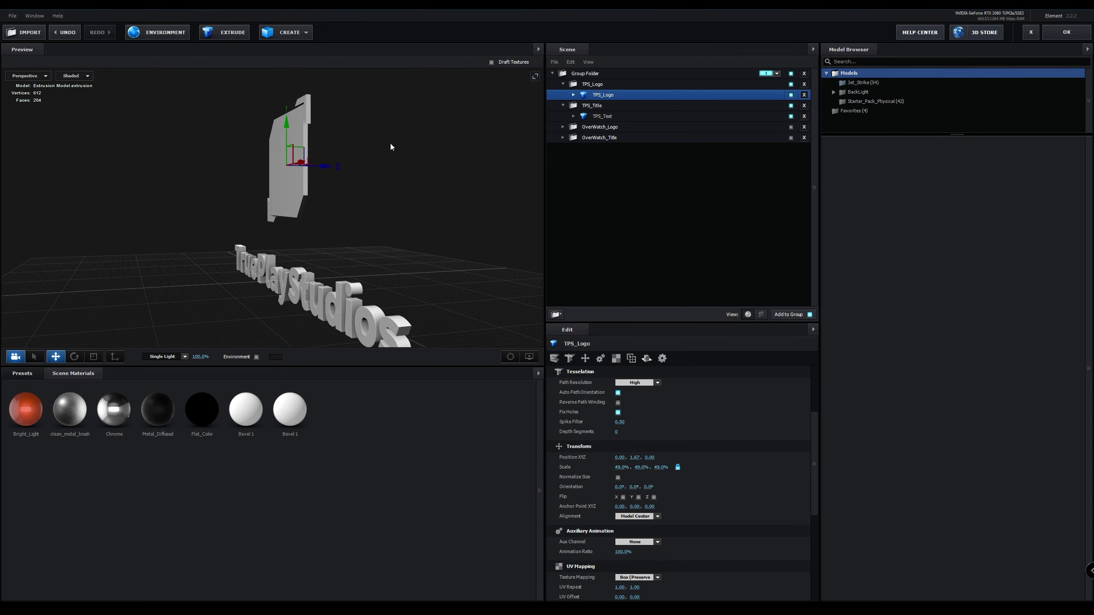
left_click_drag(294, 190, 263, 188)
scroll(263, 188, "up", 10)
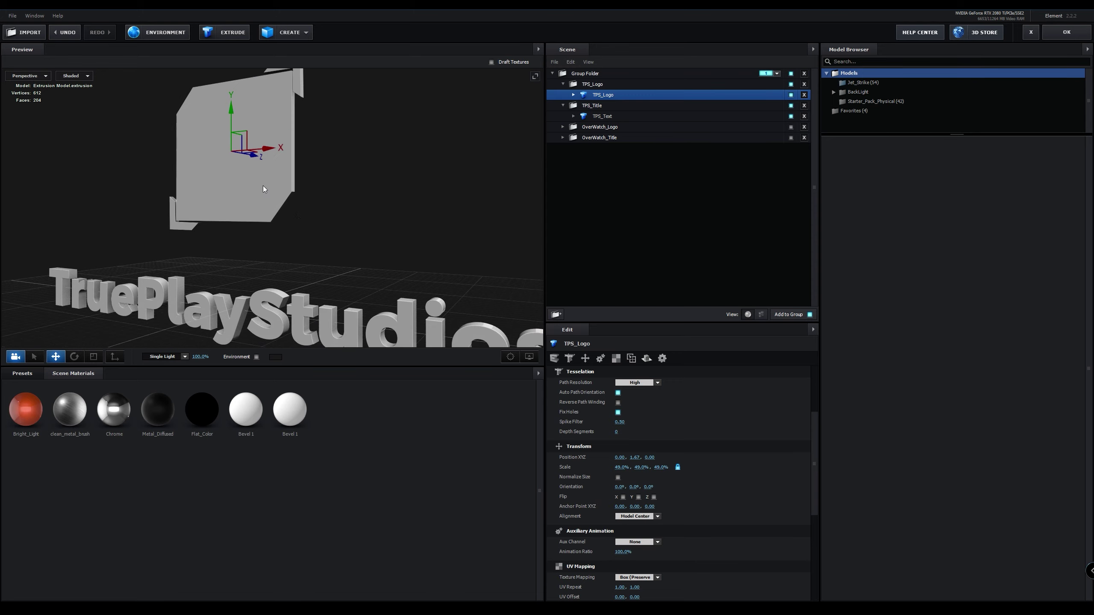
scroll(296, 221, "up", 3)
left_click_drag(297, 221, 244, 304)
scroll(344, 179, "down", 2)
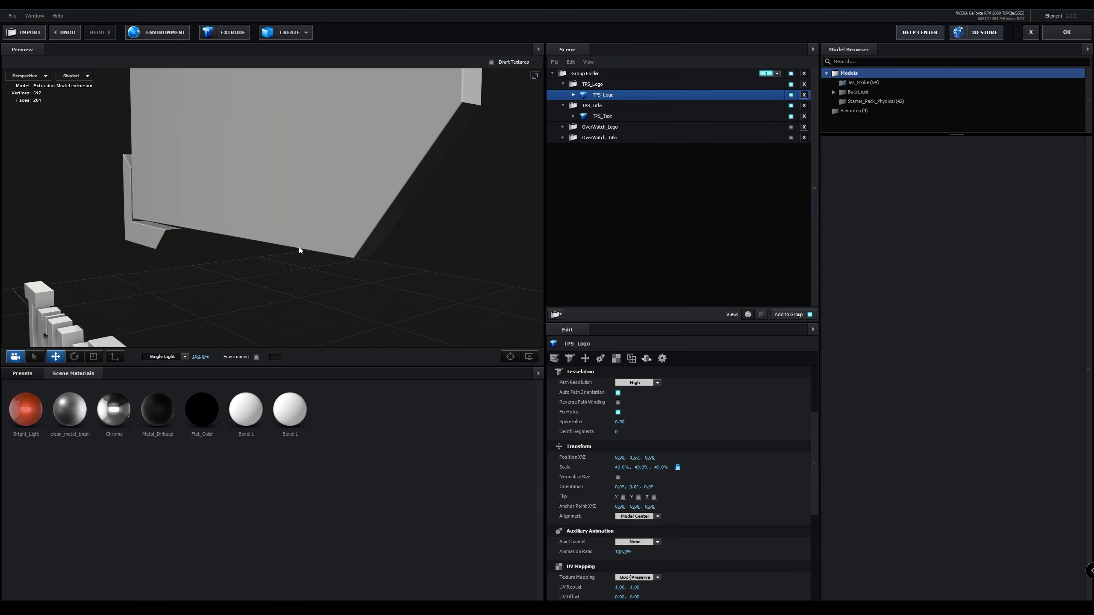
left_click_drag(344, 179, 547, 162)
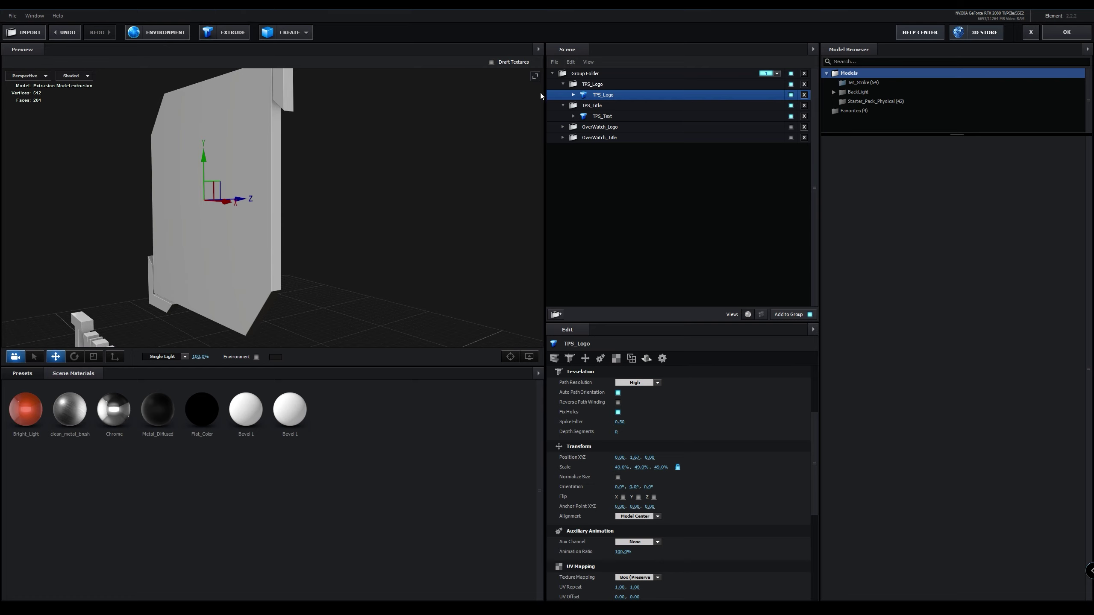
left_click(573, 95)
left_click(608, 106)
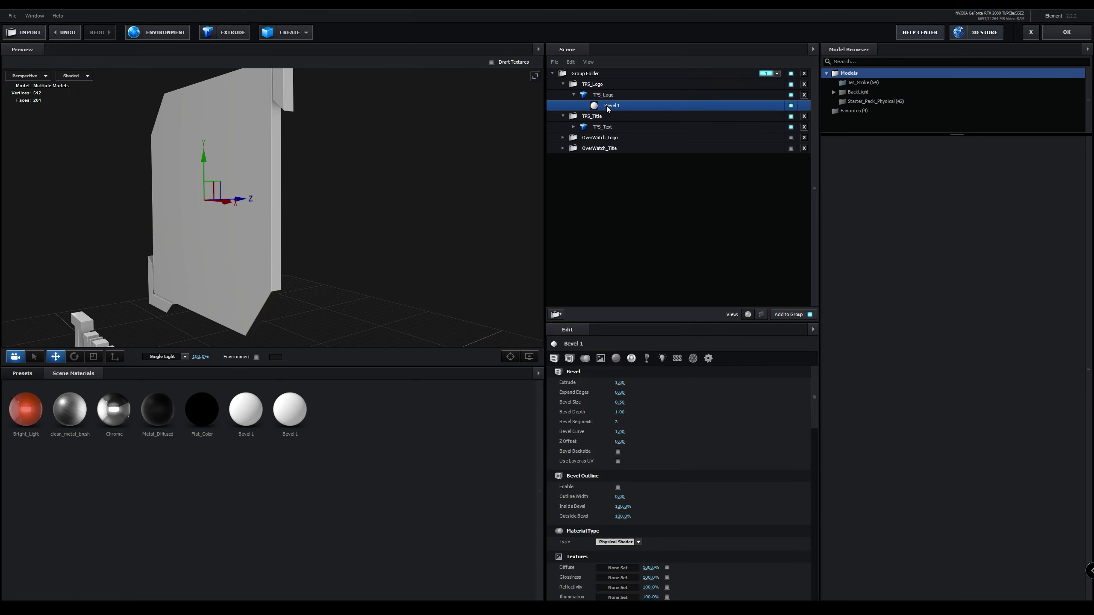
left_click_drag(264, 307, 343, 265)
left_click_drag(634, 387, 641, 387)
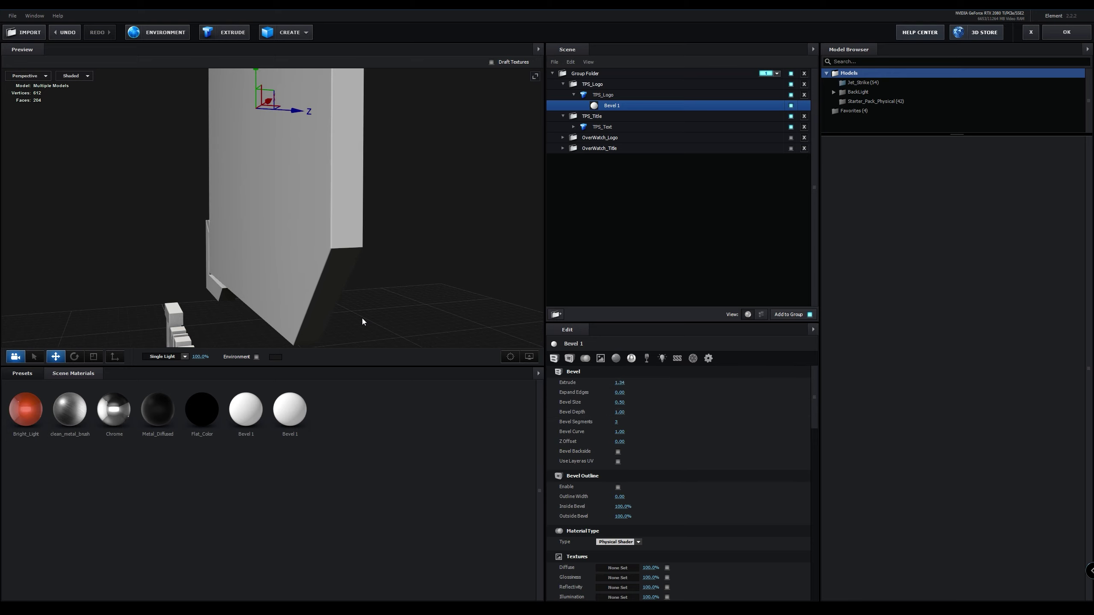
left_click_drag(365, 316, 282, 303)
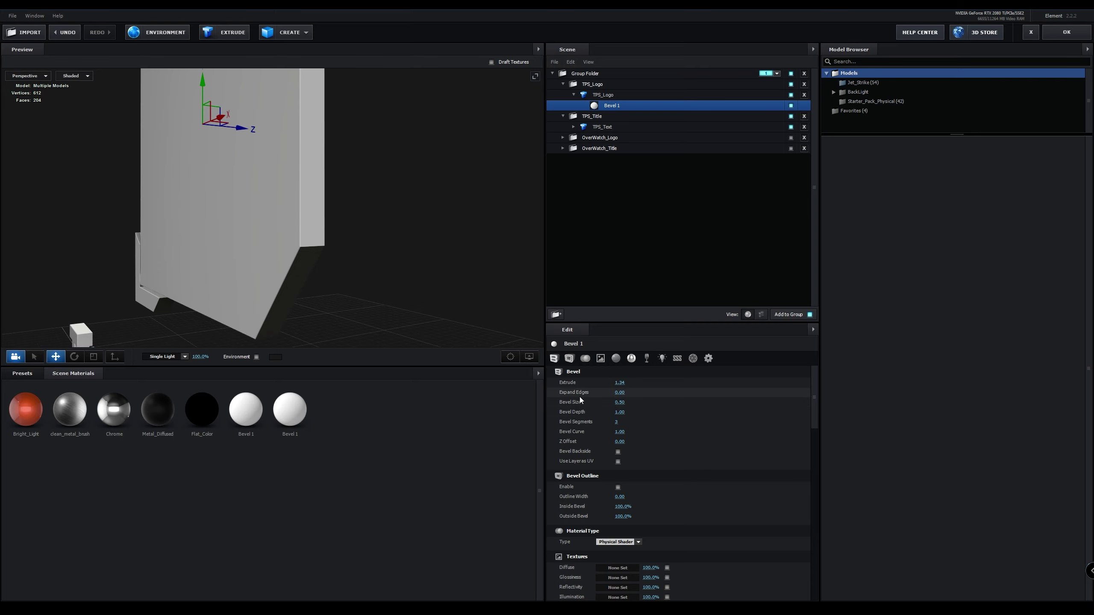
Raise the Bevel Size of the TPS_Logo model's Bevel 1 to about 2.11 and enable Bevel Backside.
scroll(364, 309, "down", 2)
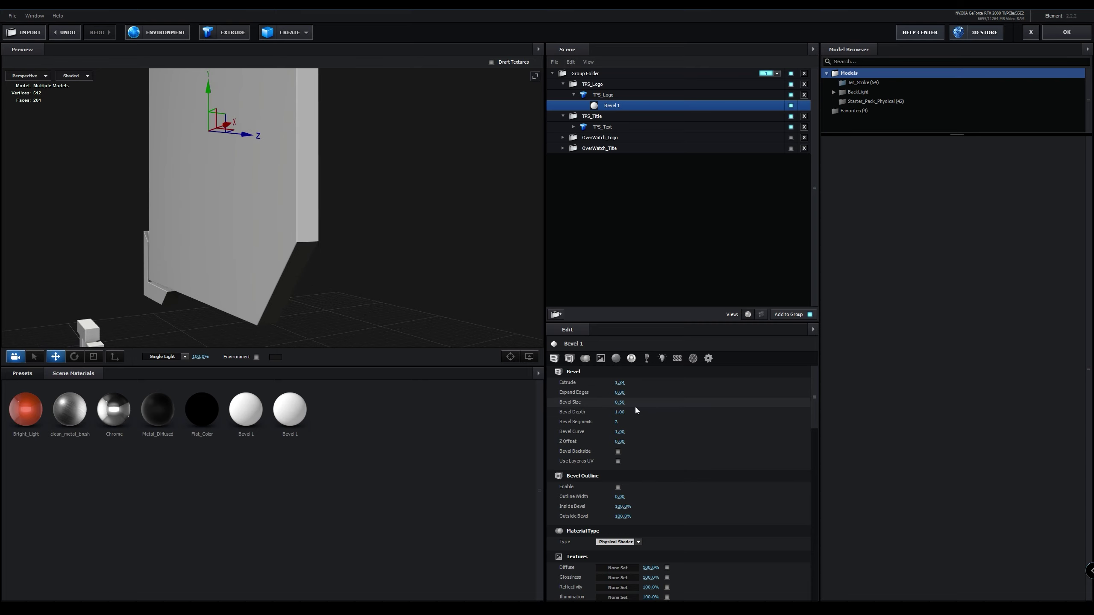
mouse_move(625, 405)
left_mouse_down()
mouse_move(596, 407)
mouse_move(664, 406)
left_mouse_up()
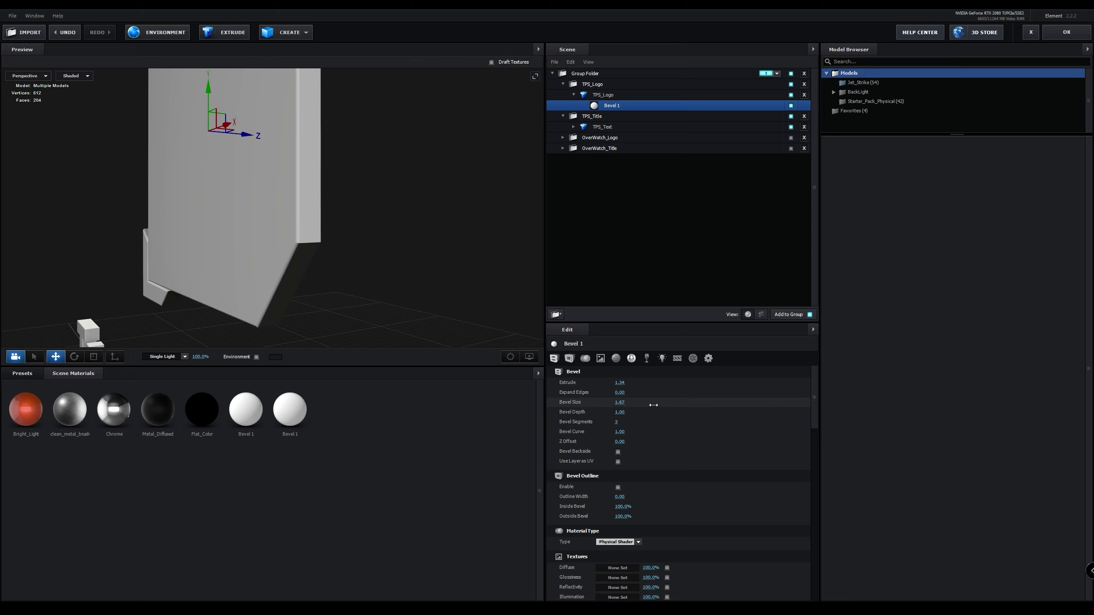
left_click_drag(189, 315, 336, 257)
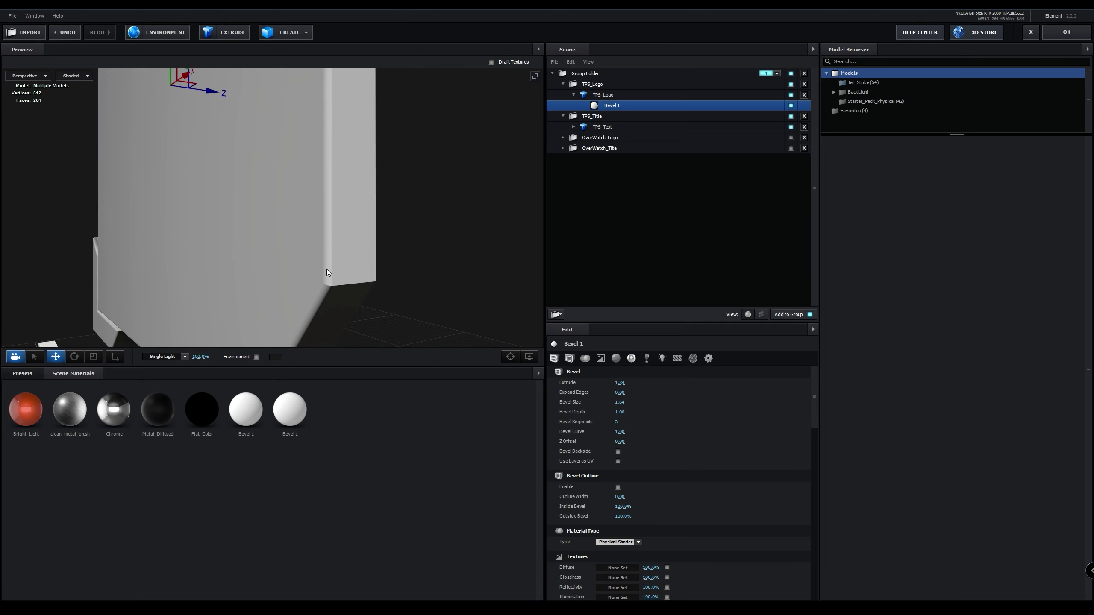
left_click_drag(619, 403, 659, 409)
left_click_drag(409, 276, 341, 273)
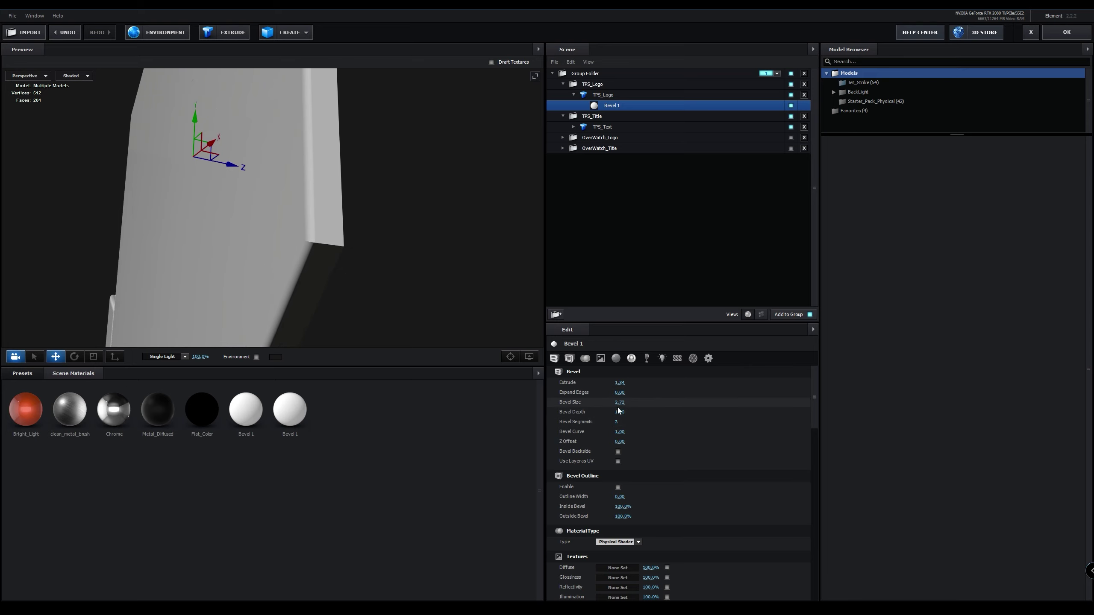
left_click_drag(626, 405, 600, 409)
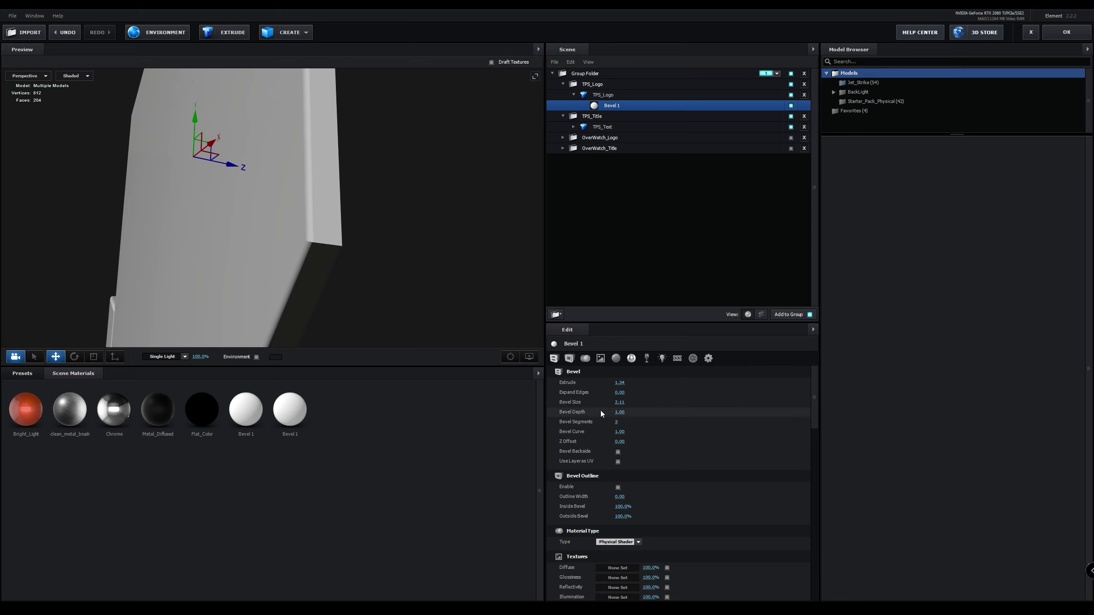
left_click(618, 452)
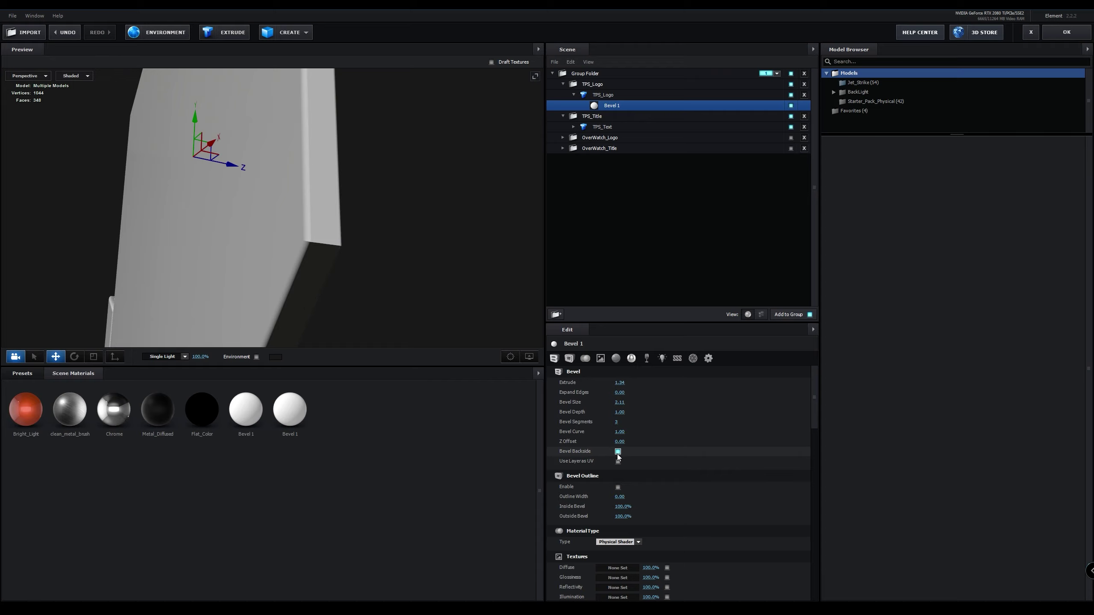
Reduce the Bevel Segments of the TPS_Logo model's Bevel 1 to 0 for sharp, flat bevels.
left_click_drag(402, 317, 373, 293)
left_click_drag(290, 238, 304, 281)
left_click(305, 279)
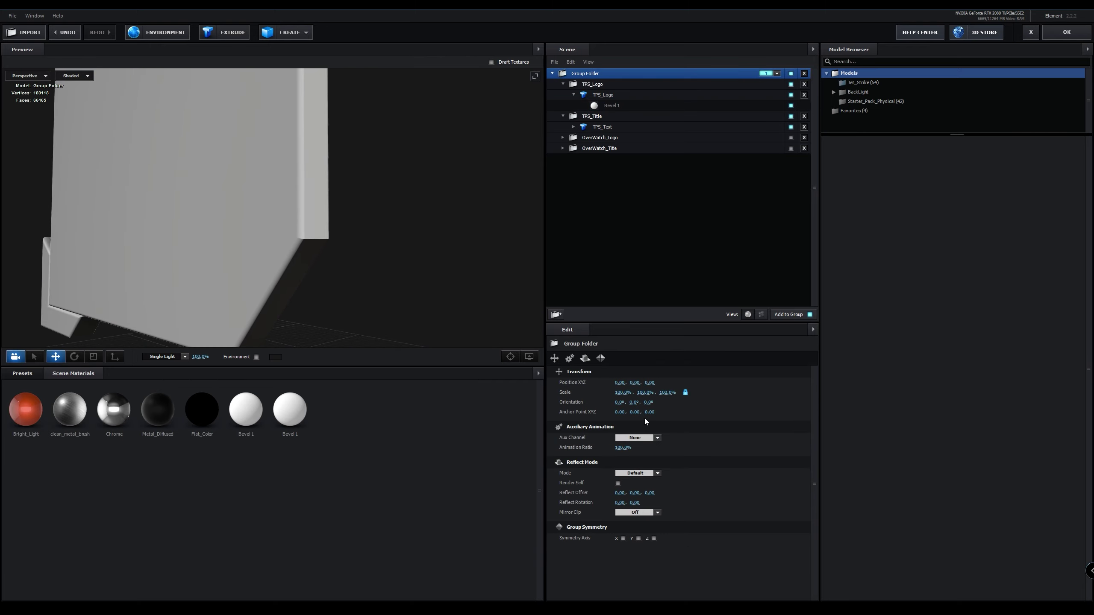
left_click(612, 105)
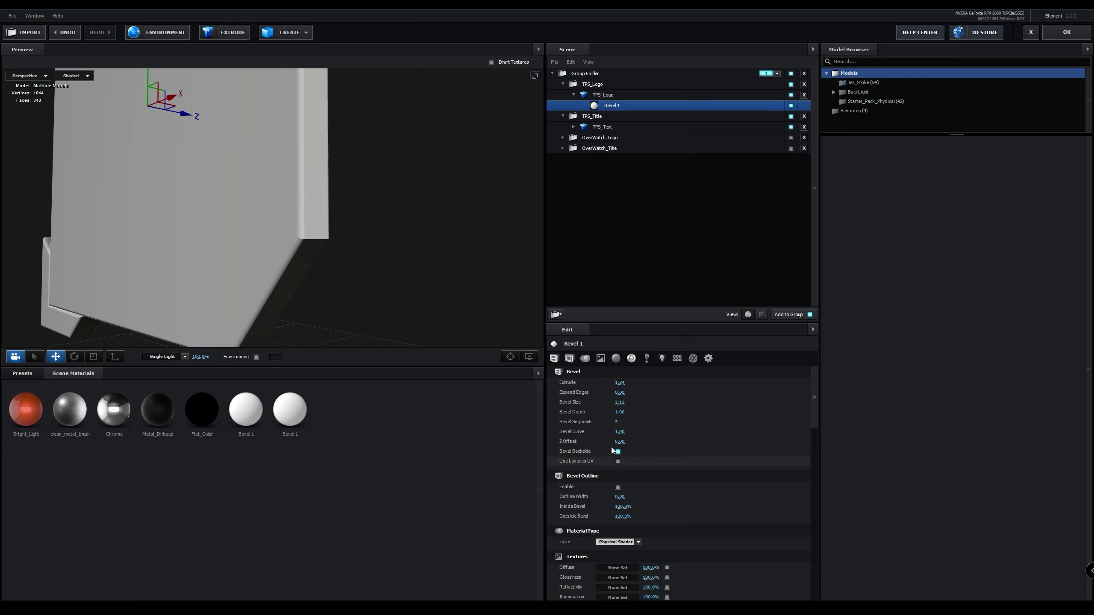
left_click_drag(621, 425, 589, 427)
Adjust the logo's Bevel 1 Extrude to about 1.35 and shrink its Expand Edges to about -0.95.
left_click_drag(135, 277, 312, 271)
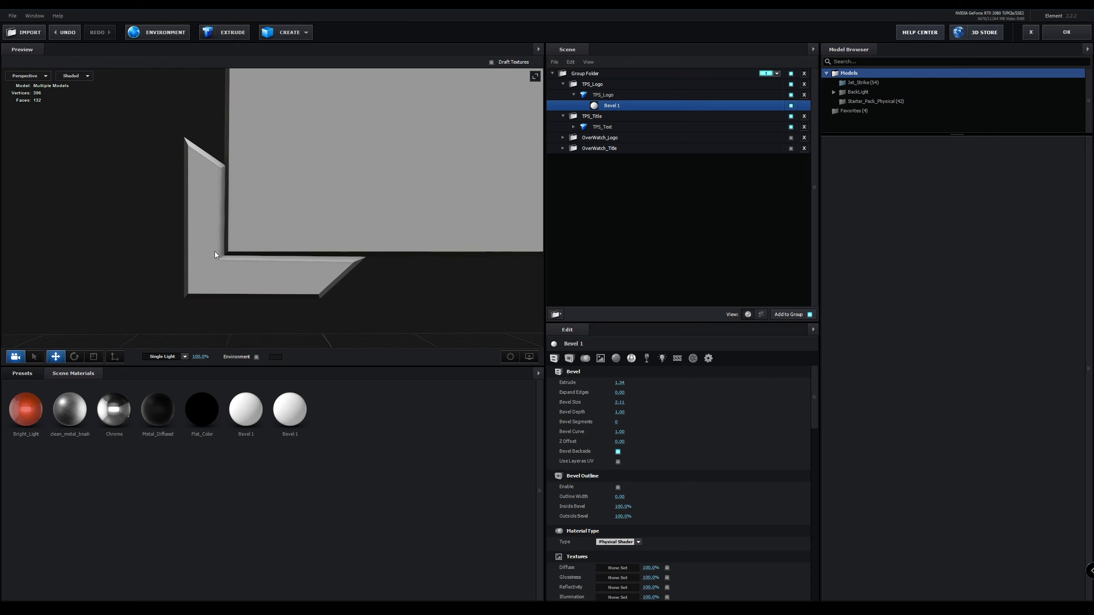
scroll(231, 262, "up", 6)
left_click_drag(244, 292, 230, 313)
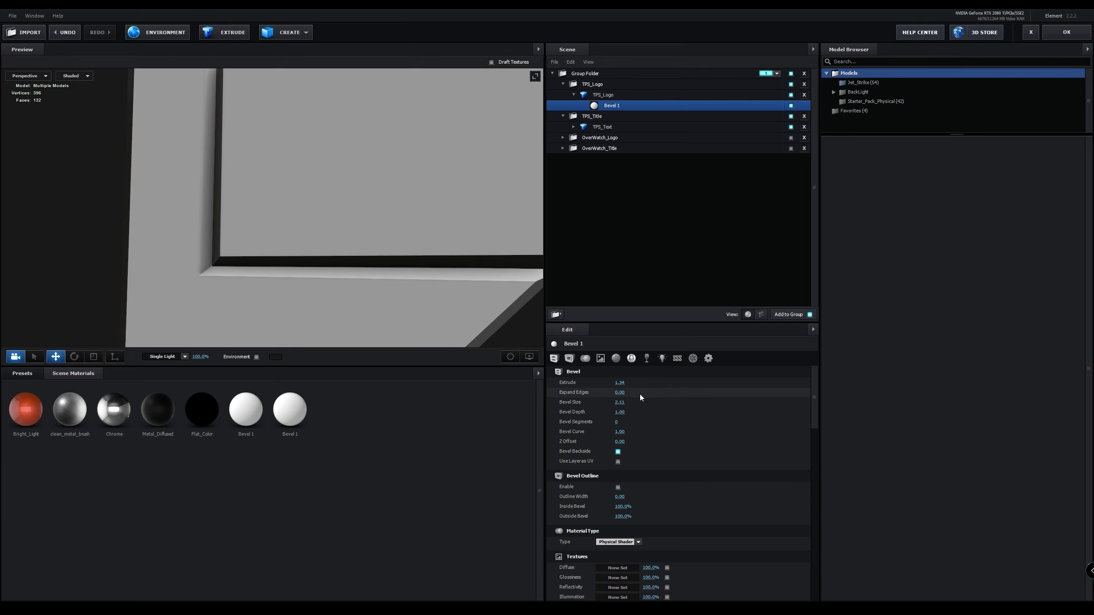
left_click_drag(622, 382, 619, 383)
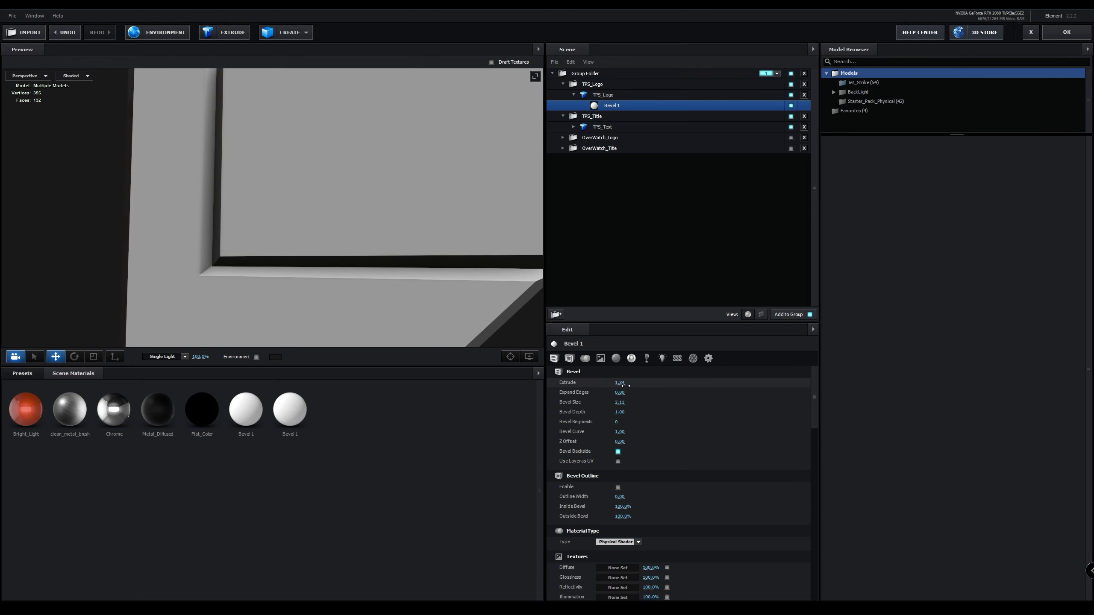
left_click_drag(620, 392, 591, 400)
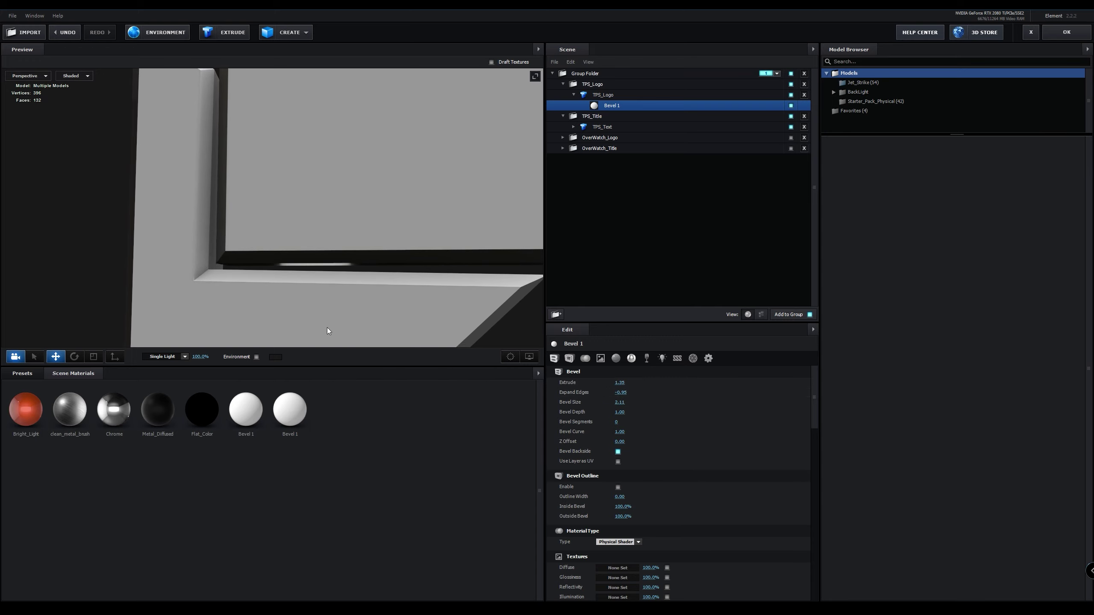
mouse_move(253, 288)
left_mouse_down()
mouse_move(264, 289)
mouse_move(249, 278)
left_mouse_up()
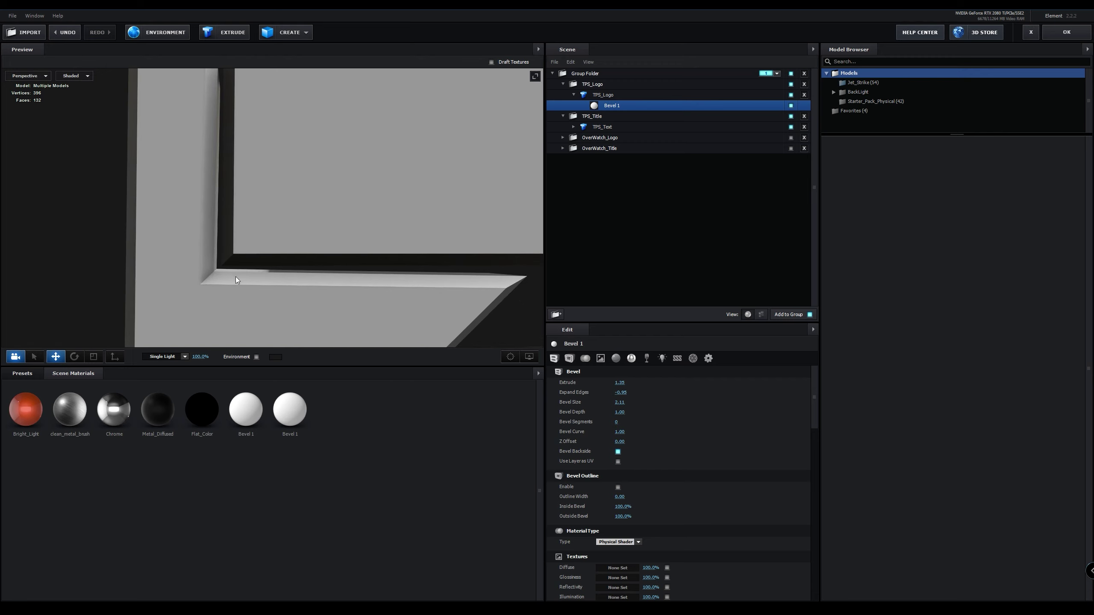
Reduce the logo's Bevel Size to about 1.85 and its Expand Edges to about -1.33 to widen the gaps between the shapes.
mouse_move(619, 402)
left_mouse_down()
mouse_move(566, 412)
mouse_move(606, 401)
left_mouse_up()
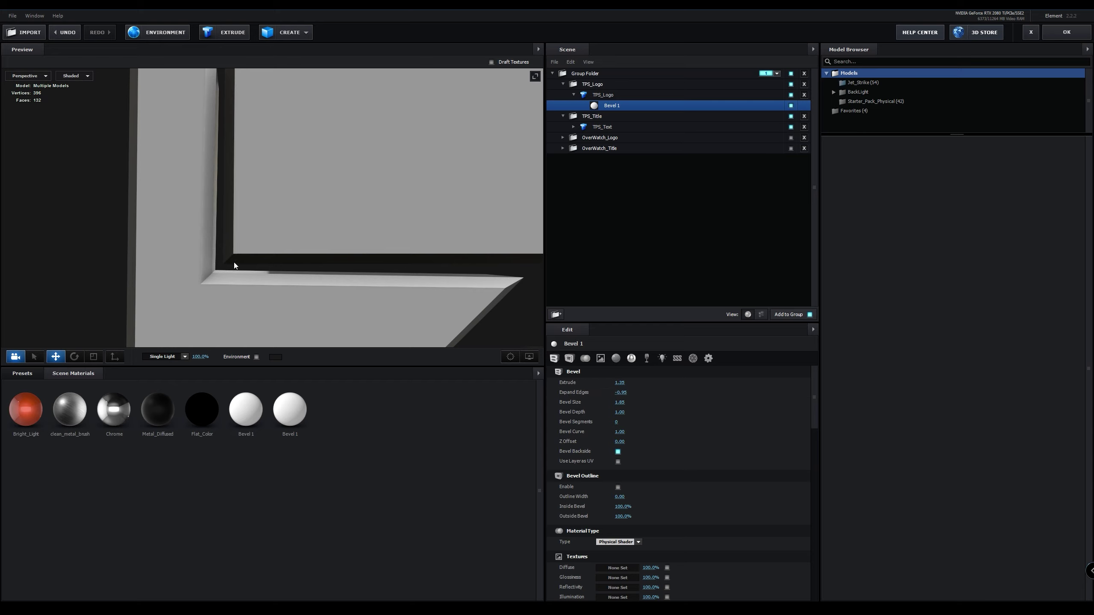
left_click_drag(620, 392, 605, 394)
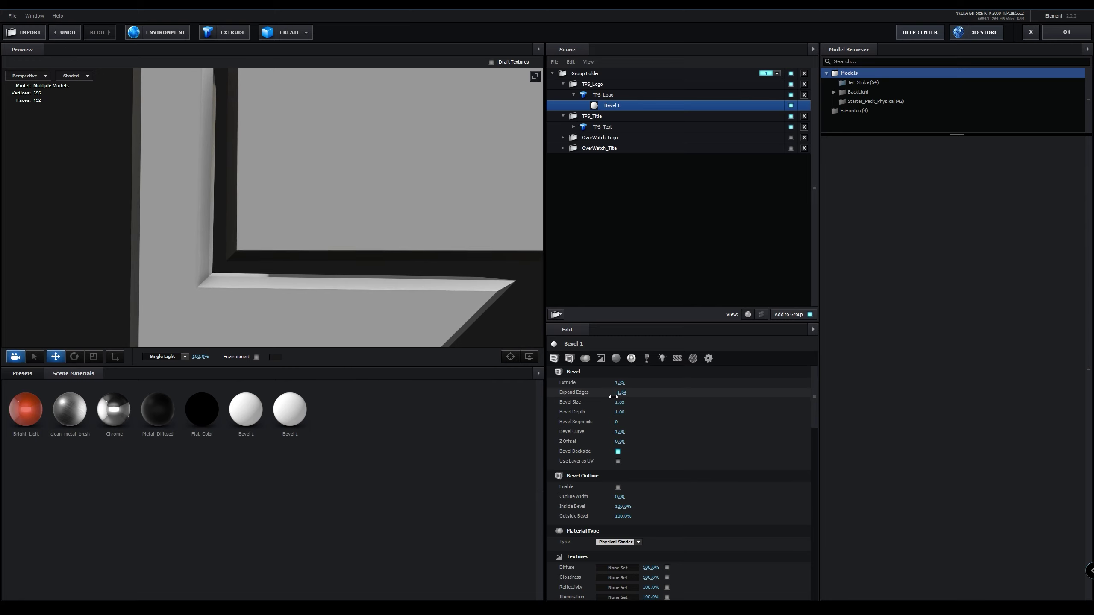
scroll(371, 262, "down", 5)
middle_click_drag(372, 241, 338, 282)
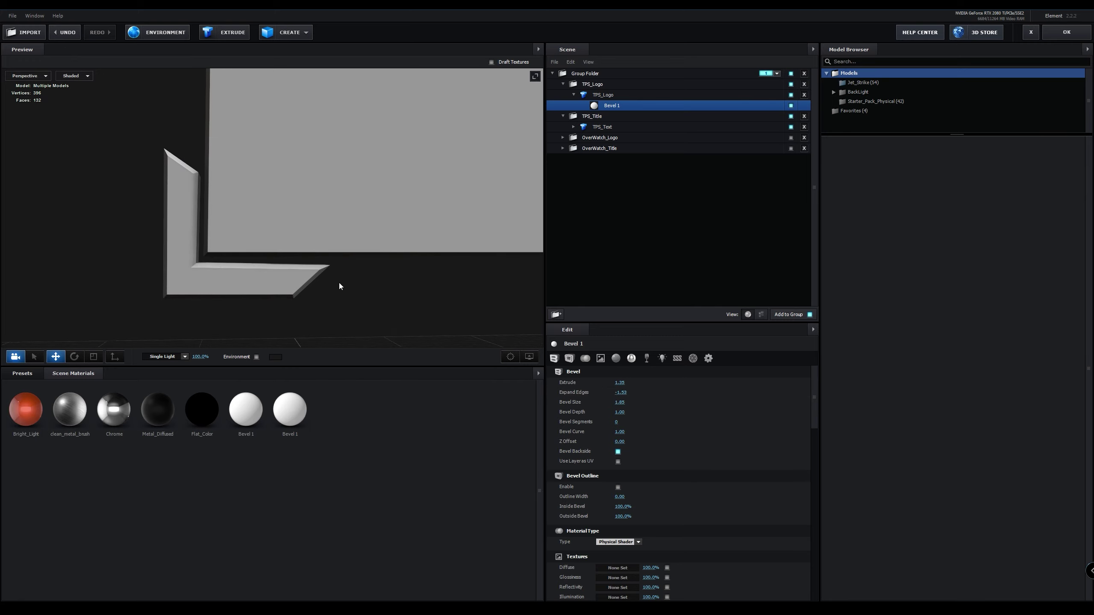
mouse_move(339, 284)
left_mouse_down()
mouse_move(349, 255)
mouse_move(390, 306)
mouse_move(344, 294)
mouse_move(352, 282)
left_mouse_up()
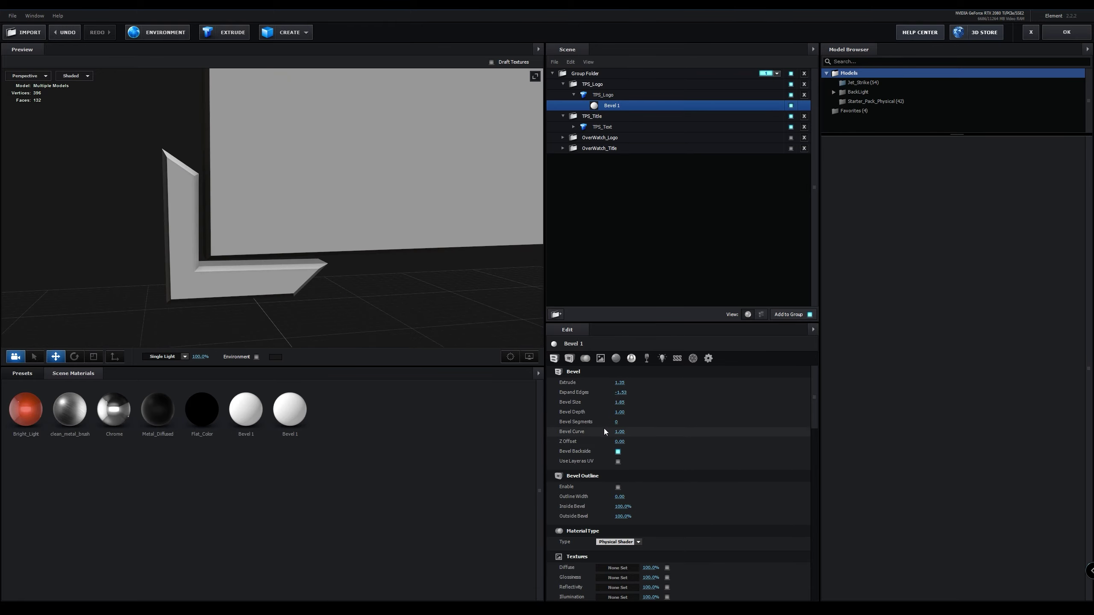
Examine the bevelled logo and the title text from several angles and open the material presets.
scroll(390, 306, "down", 8)
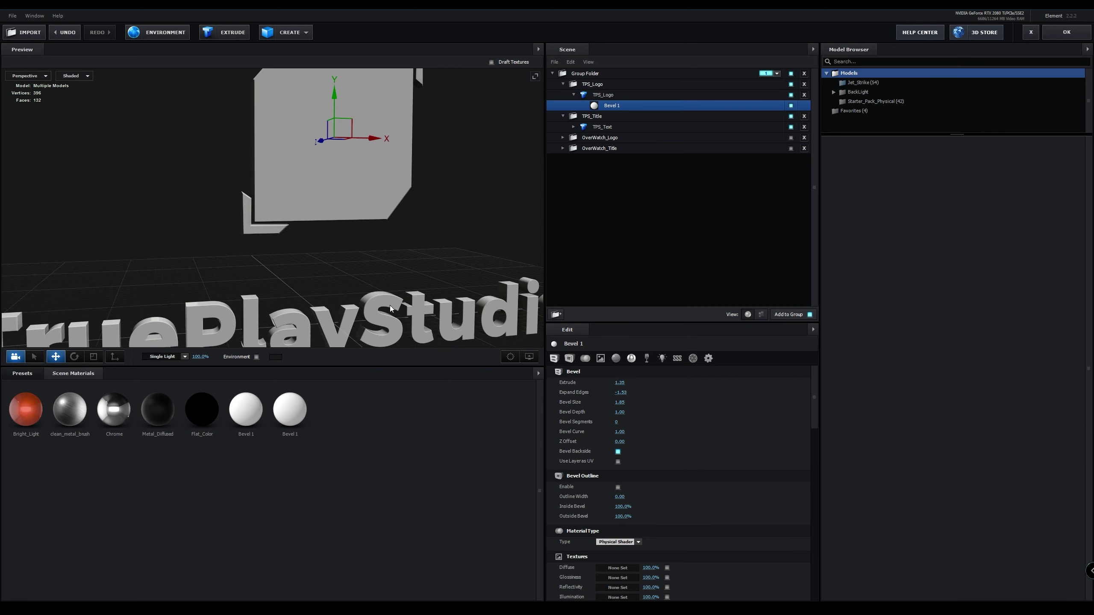
left_click_drag(389, 305, 330, 316)
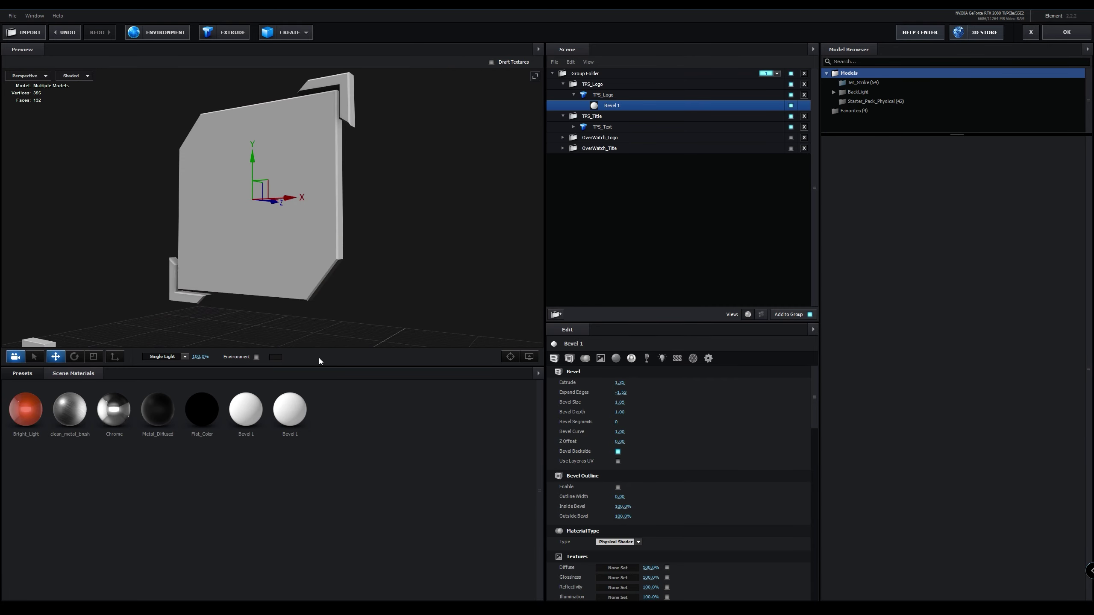
left_click_drag(209, 297, 341, 261)
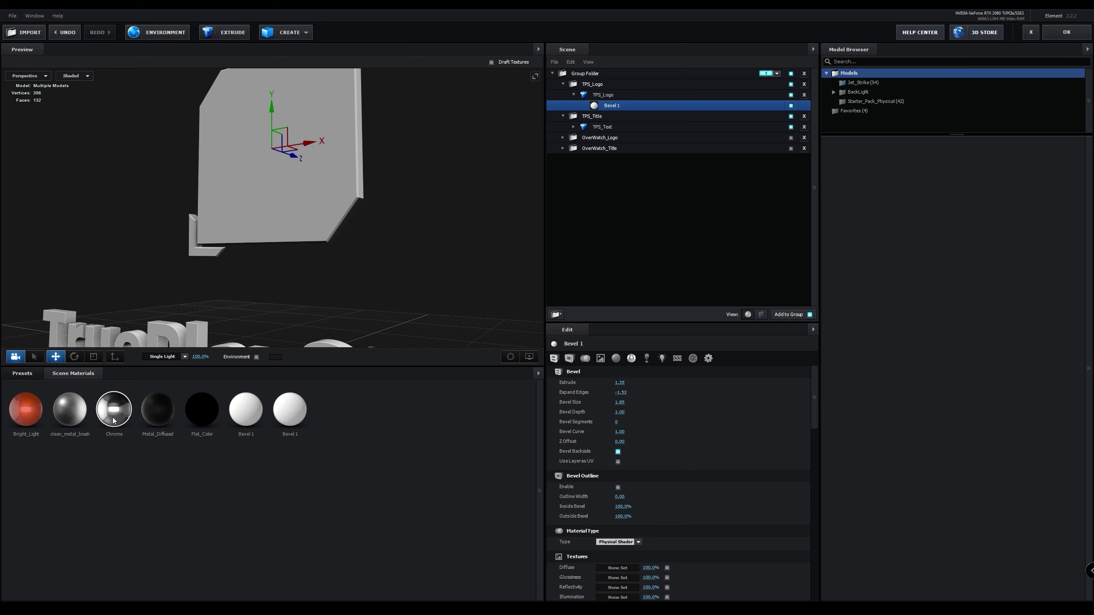
left_click_drag(255, 213, 231, 300)
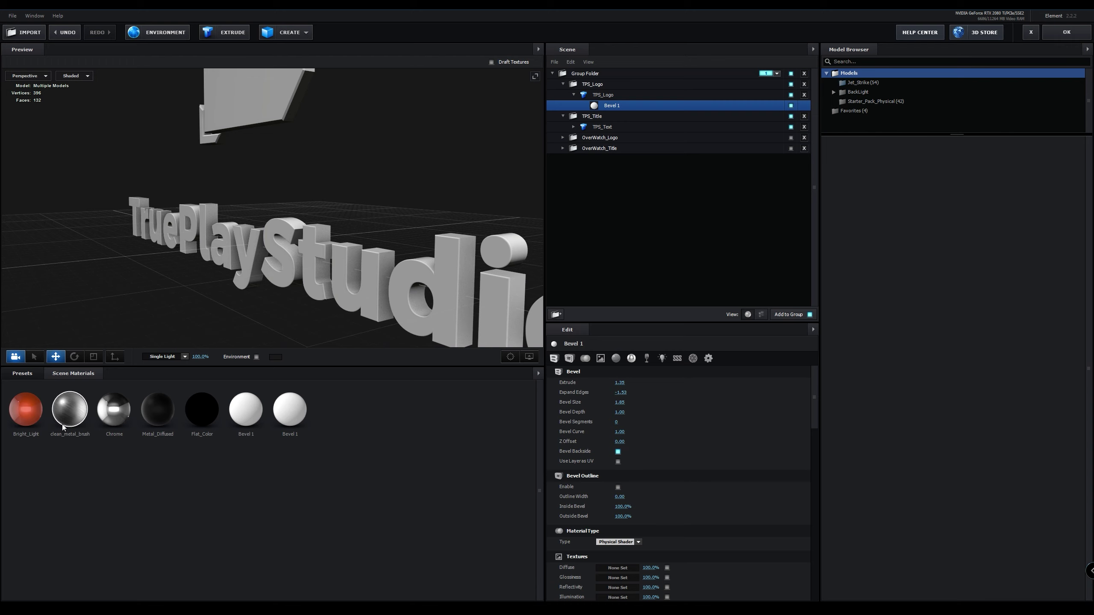
left_click(22, 377)
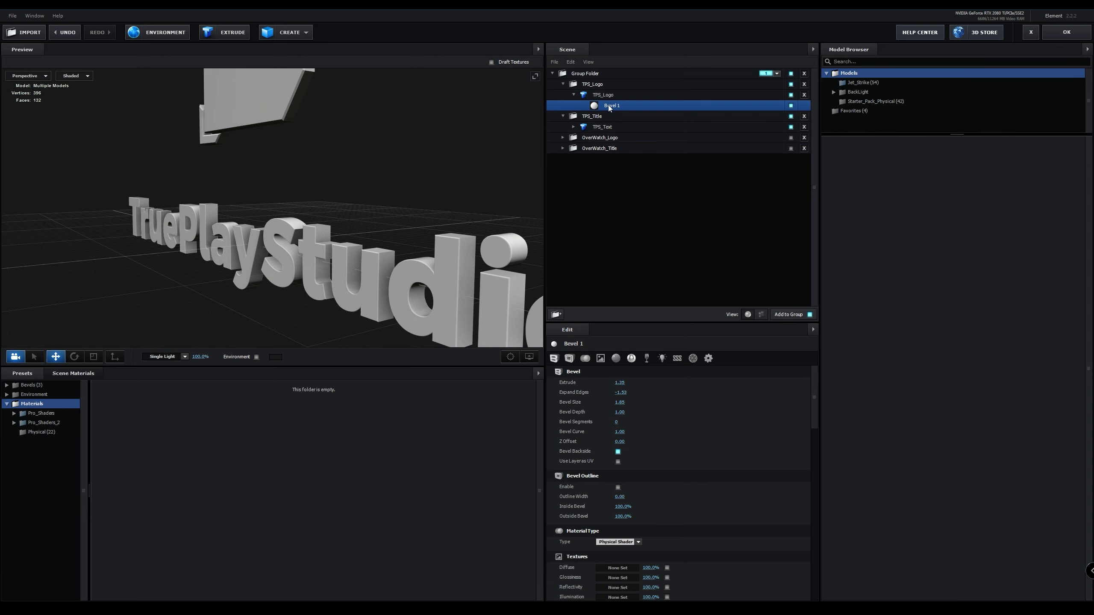
middle_click_drag(320, 116, 286, 300)
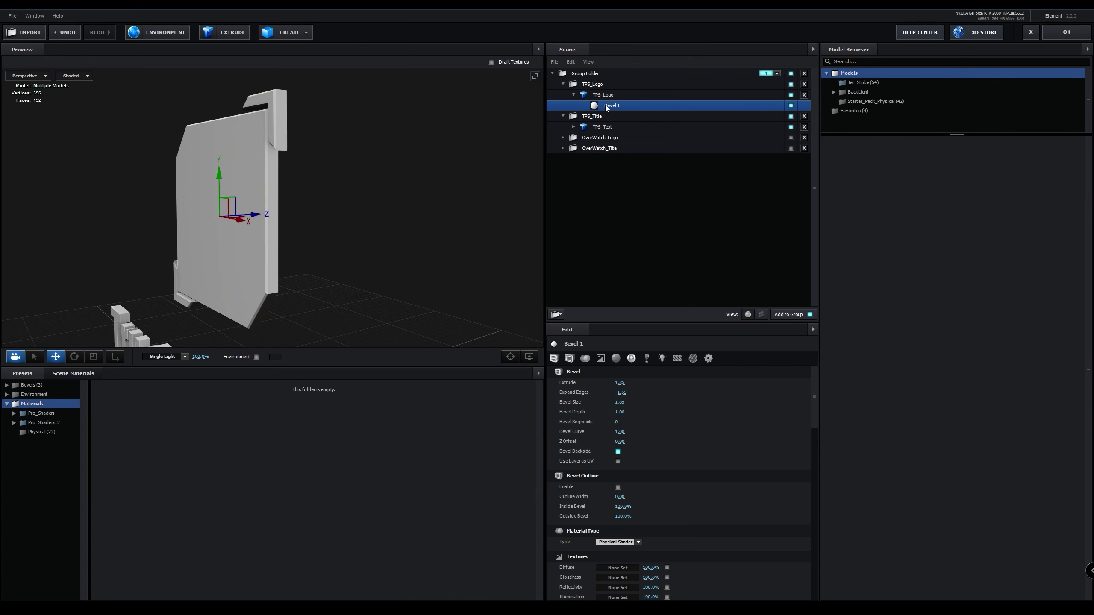
Copy the bevel of the TPS_Logo model and paste it onto the TPS_Text model.
left_click(597, 96)
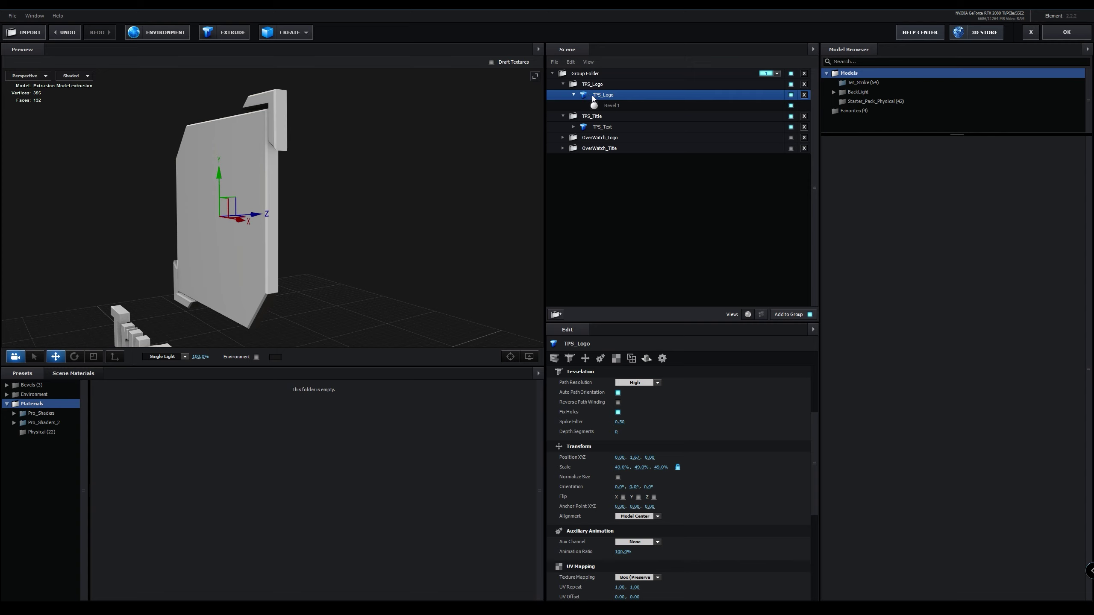
right_click(593, 96)
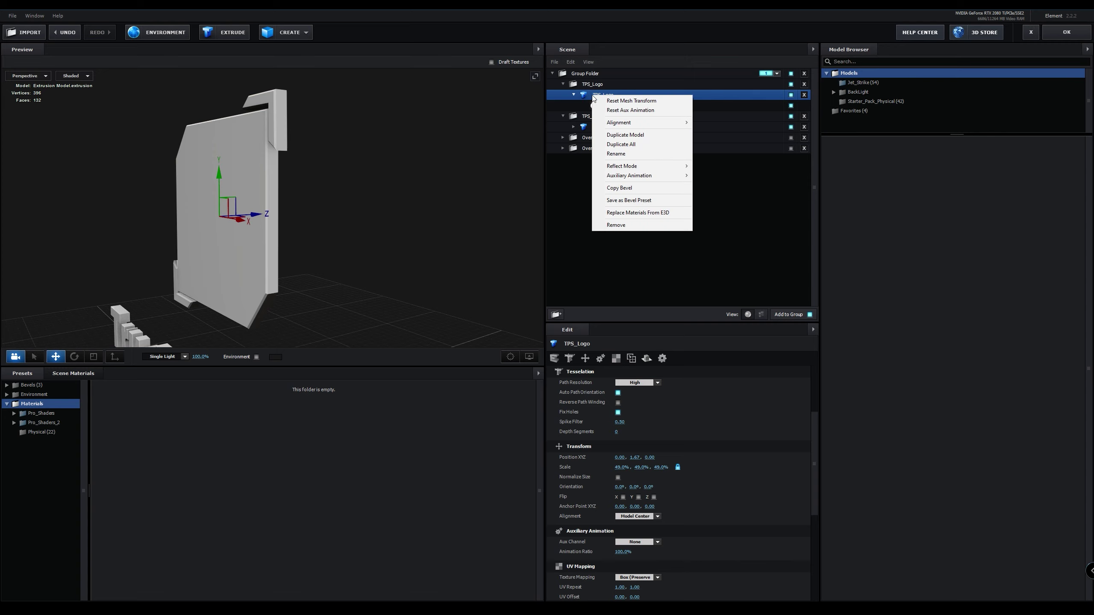
left_click(624, 189)
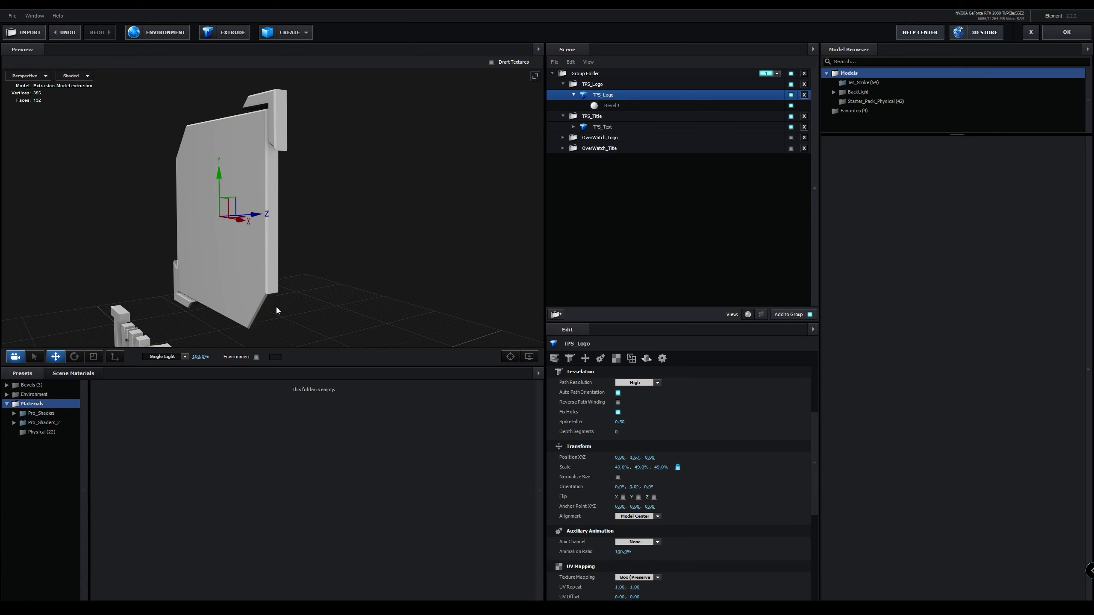
right_click(605, 129)
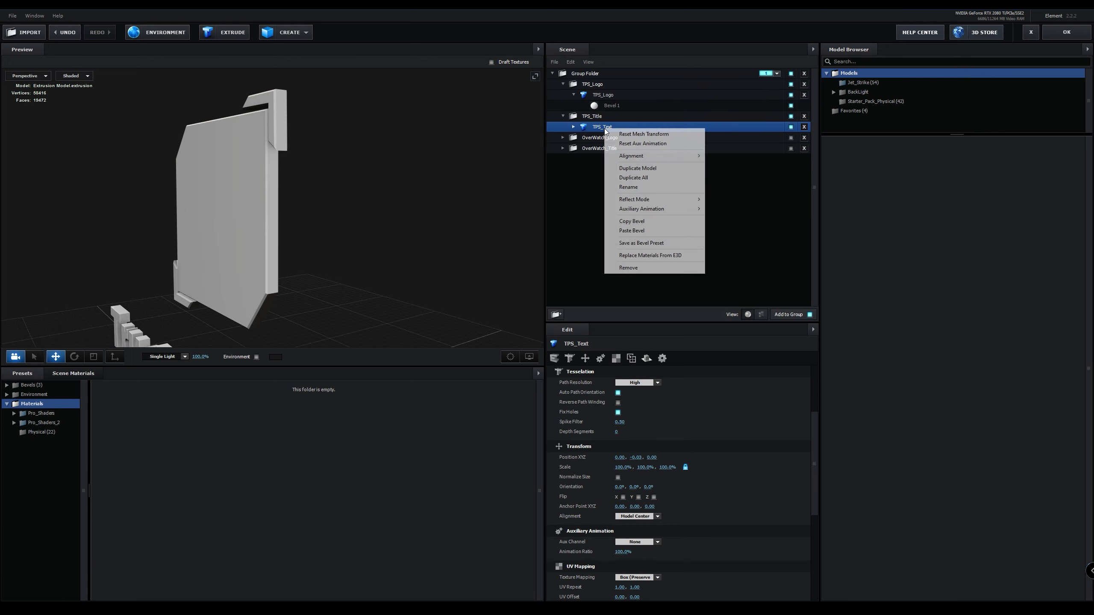
left_click(633, 232)
Reduce the Extrude value of the TPS_Text model's Bevel 1 to about 0.91.
left_click_drag(339, 315, 292, 249)
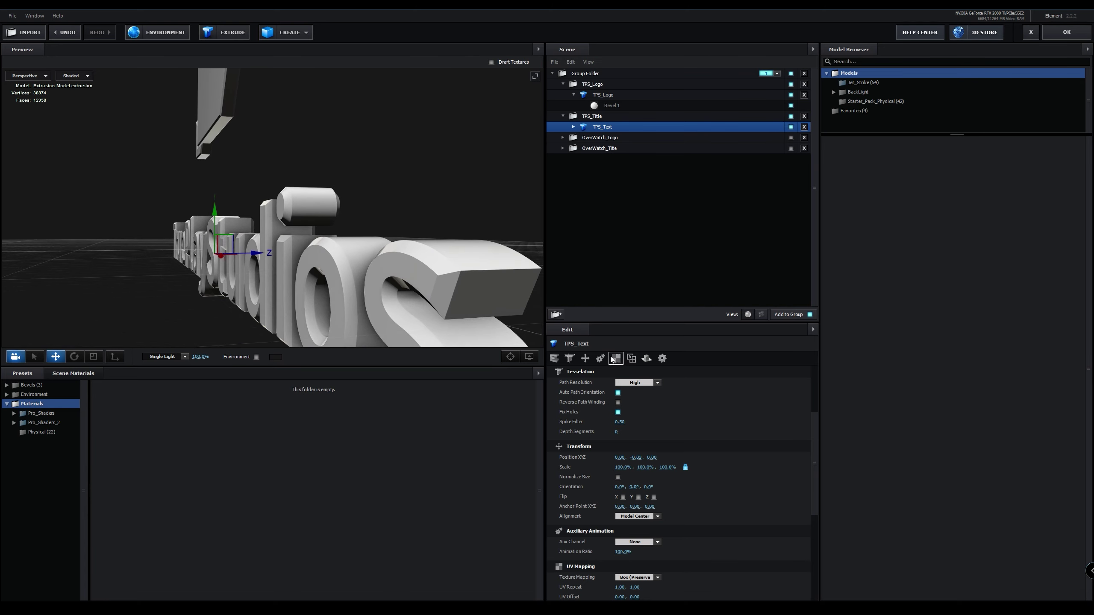
left_click(573, 126)
left_click(612, 137)
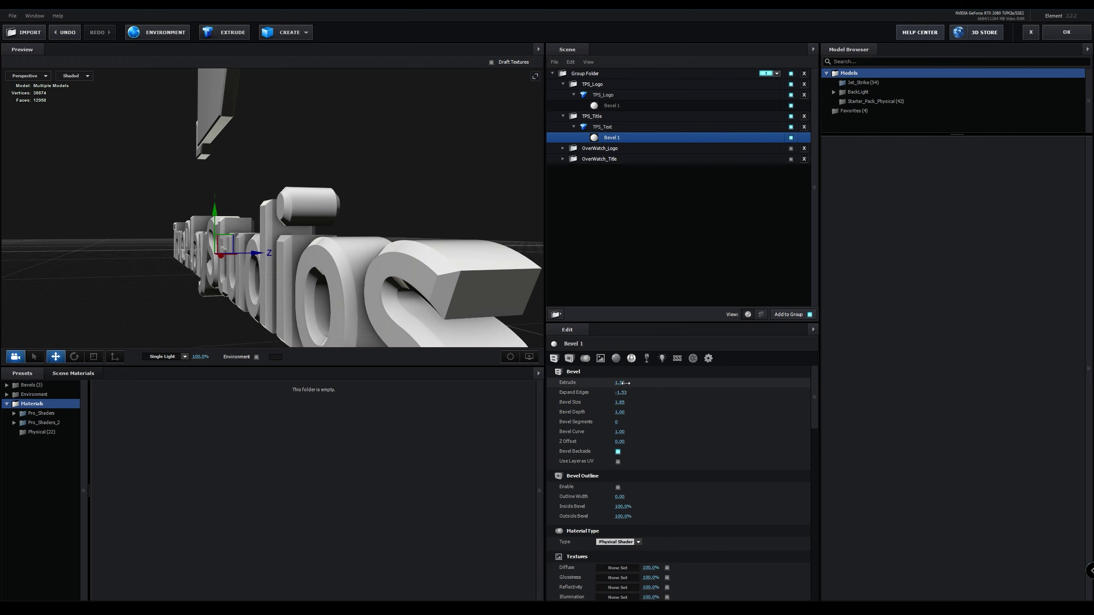
left_click_drag(620, 382, 605, 383)
left_click_drag(448, 306, 387, 298)
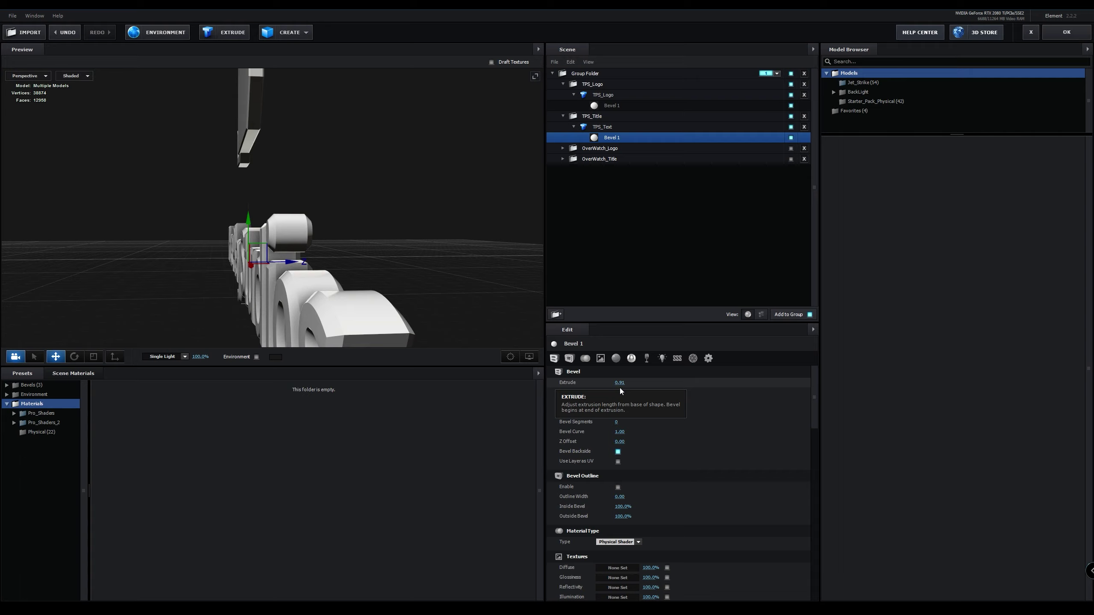
Reduce the Bevel Size of the TPS_Text model's Bevel 1 to about 1.03 and check the whole title with the logo.
left_click_drag(450, 316, 366, 307)
left_click_drag(344, 210, 344, 233)
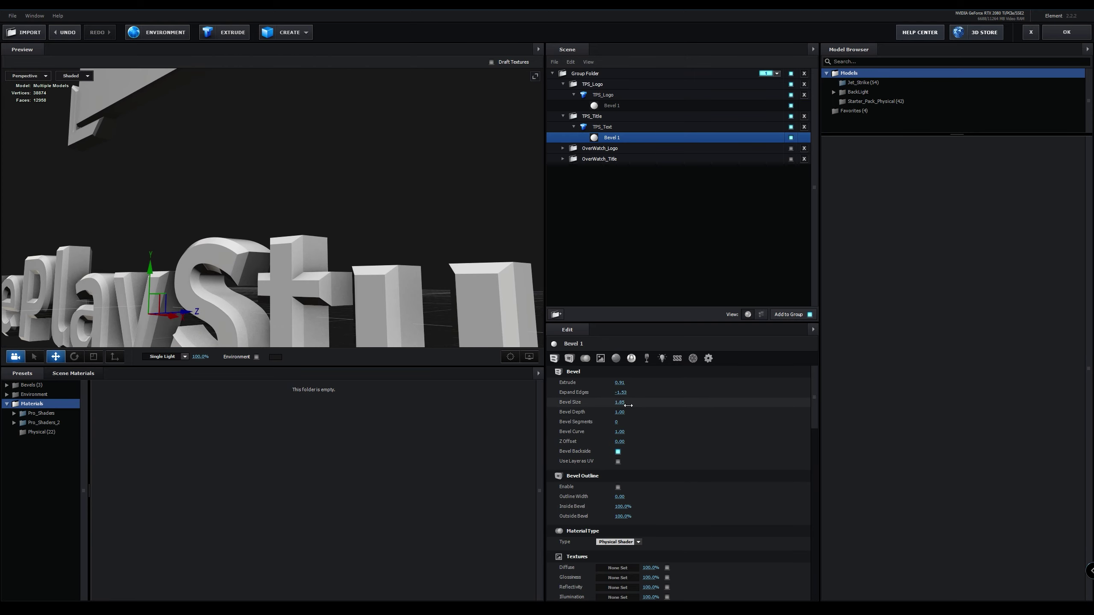
left_click_drag(619, 403, 603, 411)
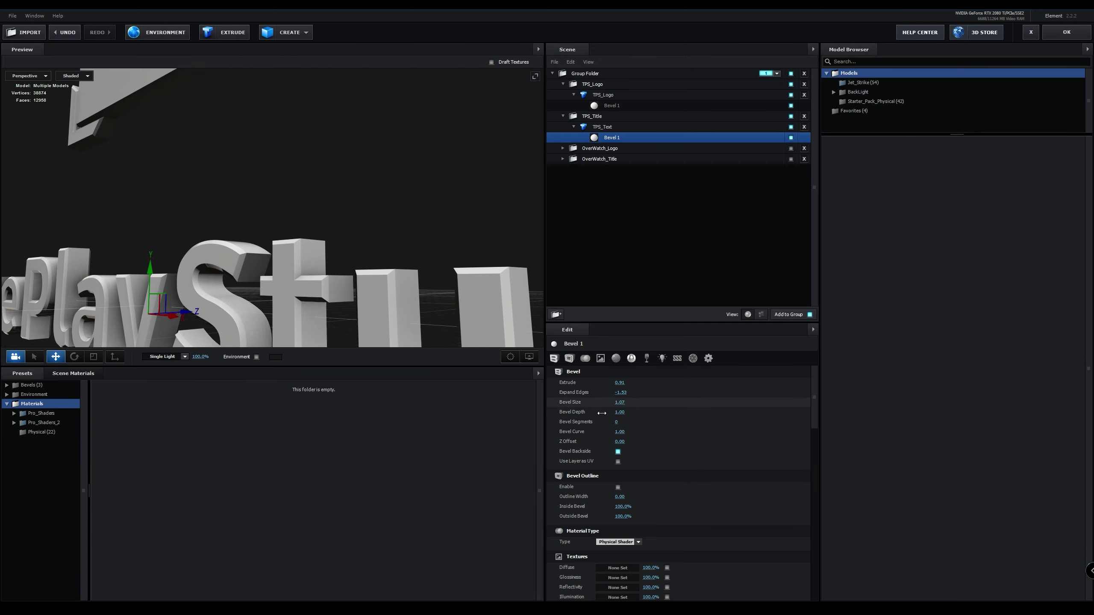
left_click_drag(264, 273, 349, 293)
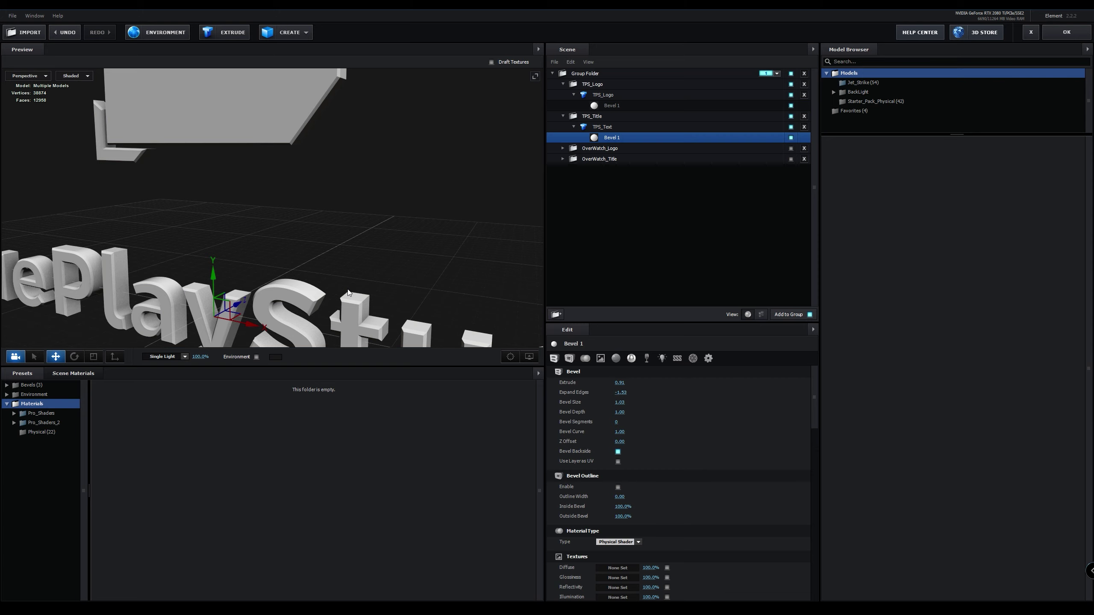
scroll(335, 284, "down", 5)
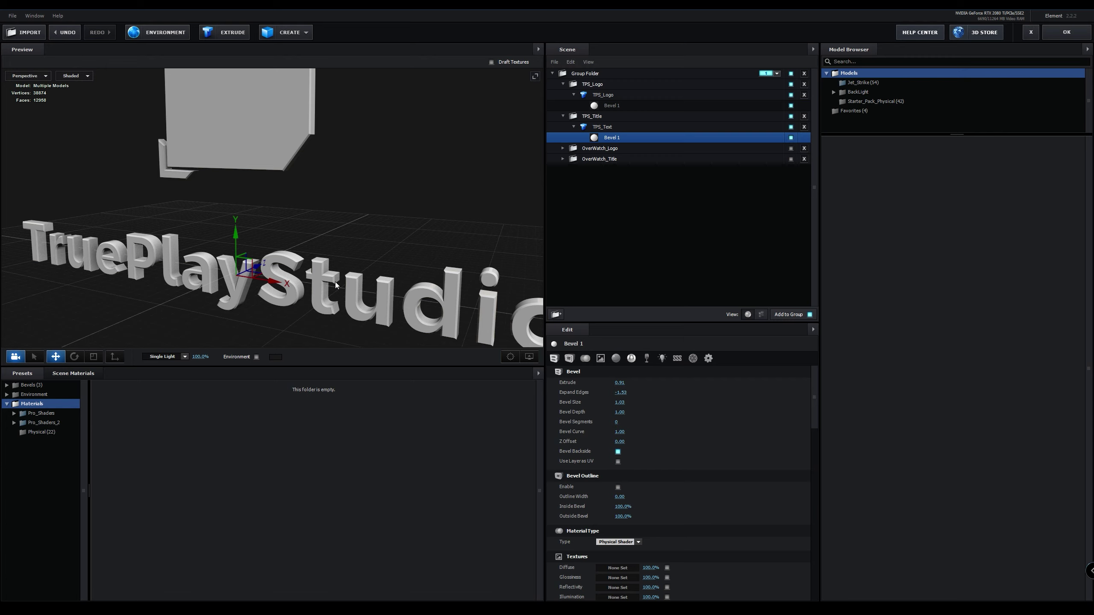
left_click_drag(336, 285, 309, 193)
left_click_drag(363, 307, 170, 217)
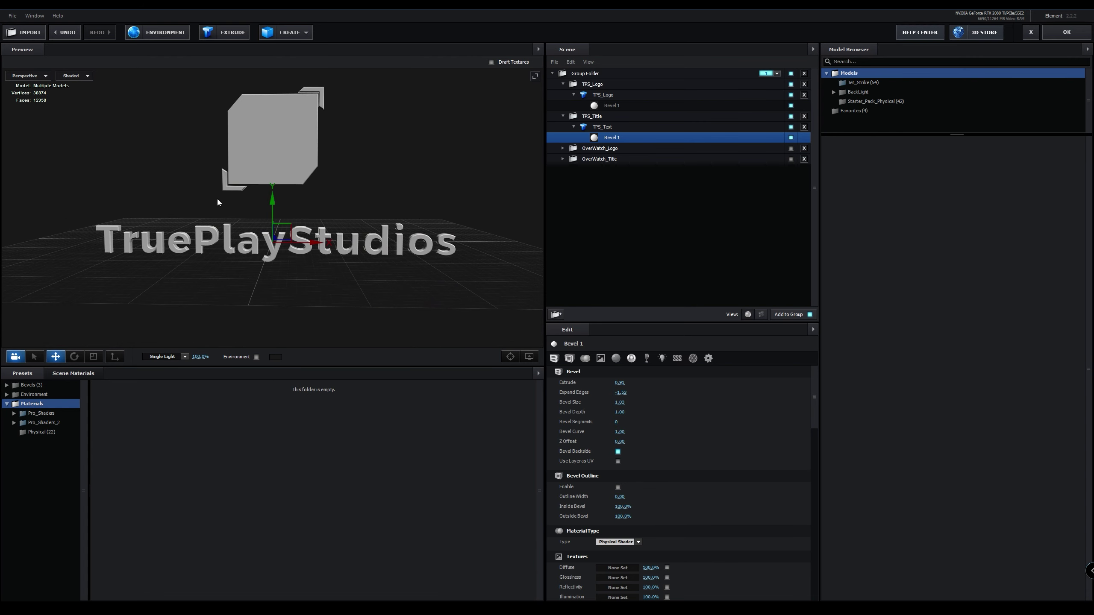
Create a box model beside the title text and scale it down to about 11.5%.
scroll(246, 294, "up", 5)
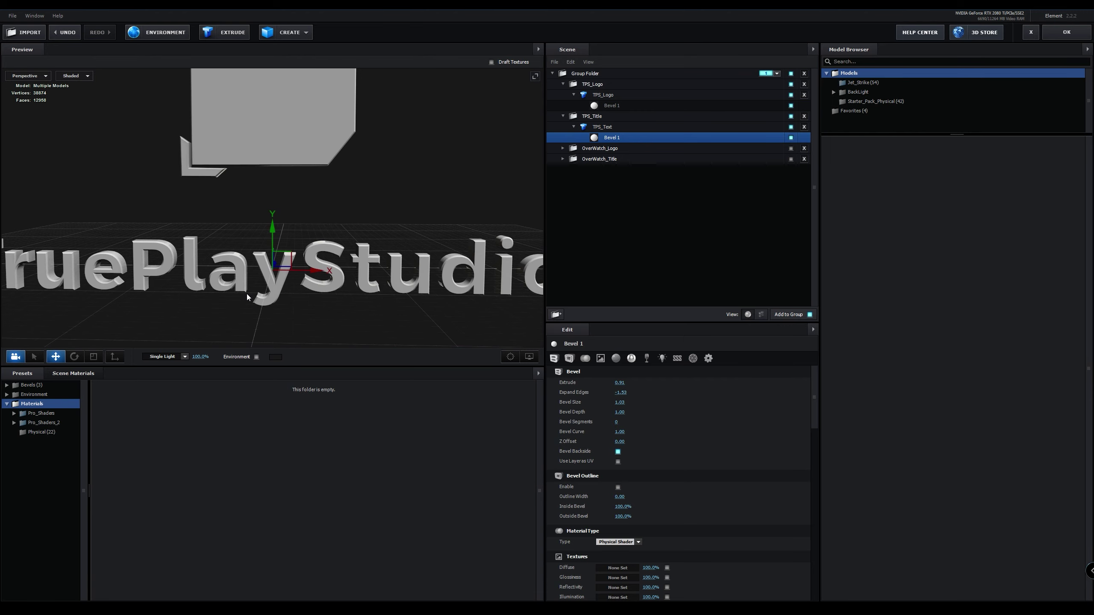
middle_click_drag(431, 304, 181, 267)
left_click_drag(306, 209, 209, 163)
left_click(281, 31)
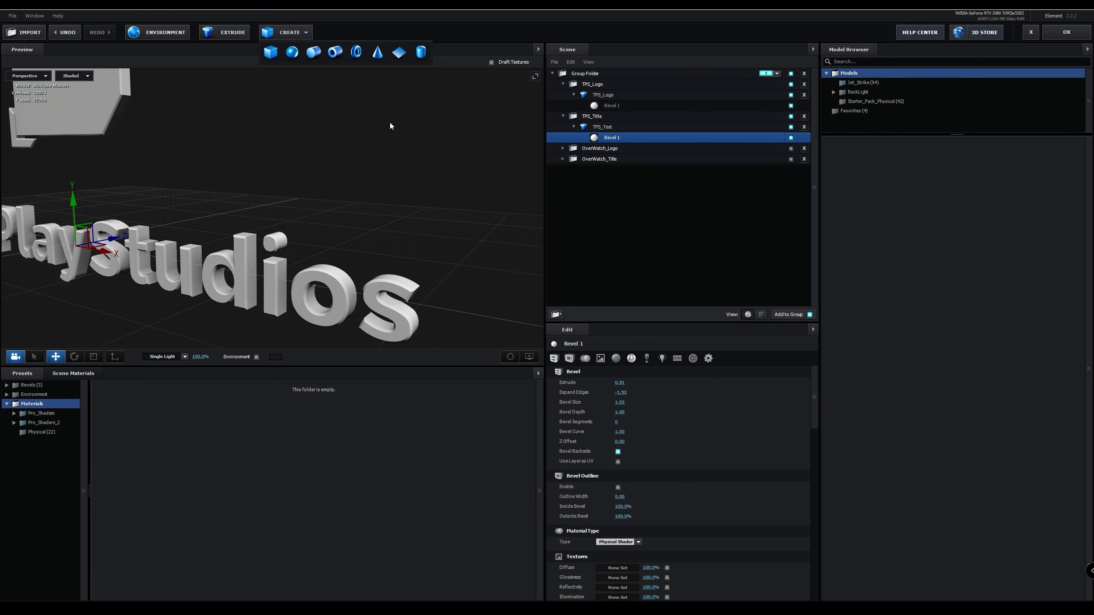
left_click(270, 52)
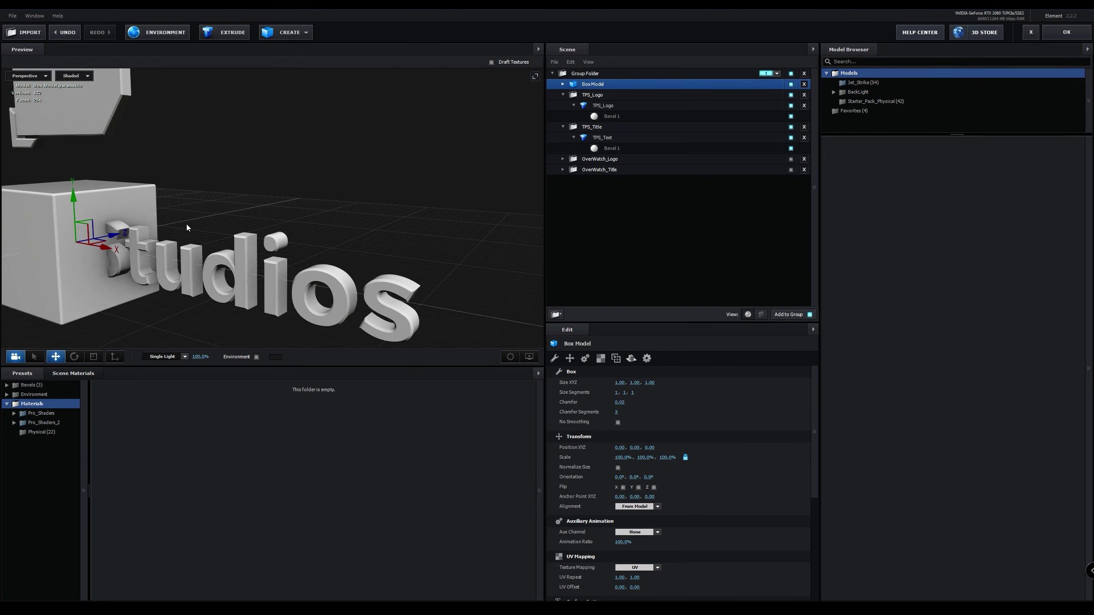
left_click_drag(187, 224, 343, 238)
key("r")
left_click_drag(256, 229, 212, 243)
Move the small box just above the title's letters at about X 1.68, Y 0.17, and delete it.
key("w")
mouse_move(250, 203)
left_mouse_down()
mouse_move(250, 174)
mouse_move(269, 205)
mouse_move(186, 201)
mouse_move(236, 194)
left_mouse_up()
key("r")
key("w")
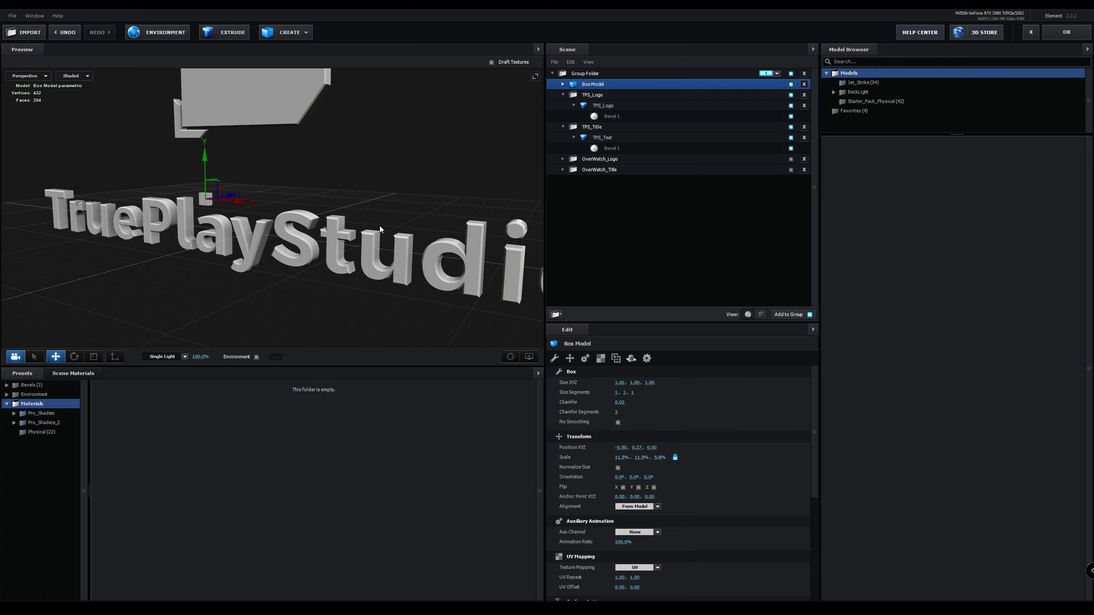
left_click_drag(241, 200, 503, 233)
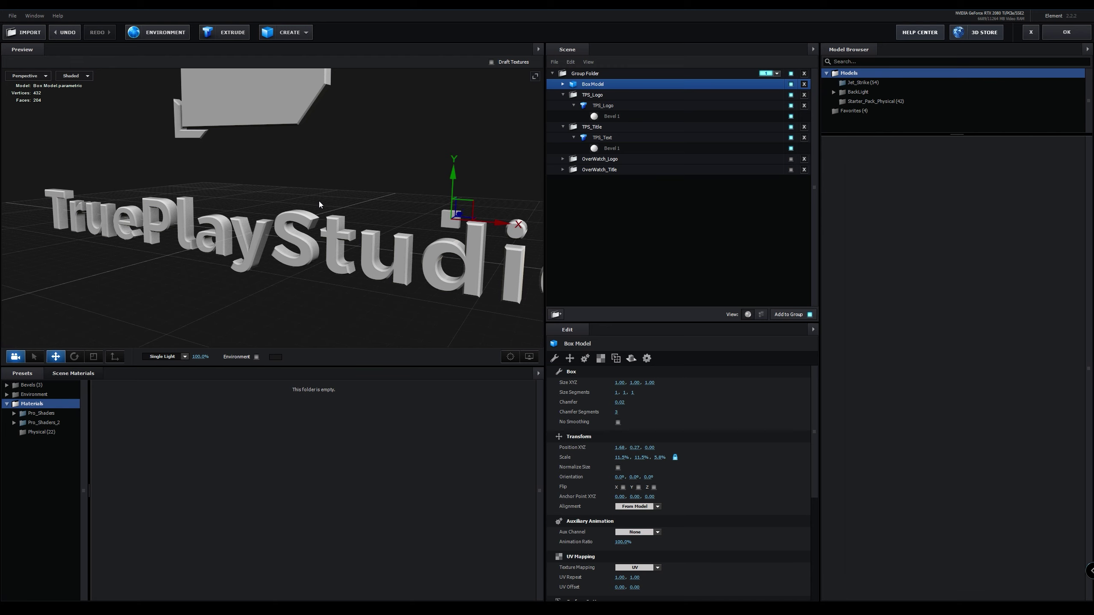
key("Delete")
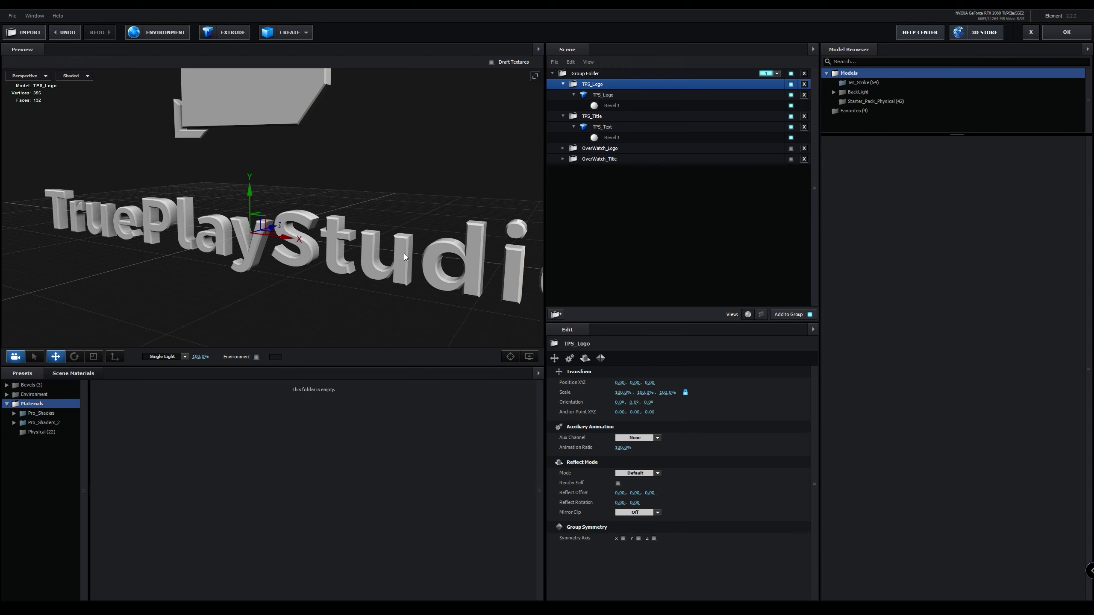
Apply the Flat_Color scene material to the TPS_Logo and TPS_Text models and accept the scene setup.
scroll(284, 271, "down", 5)
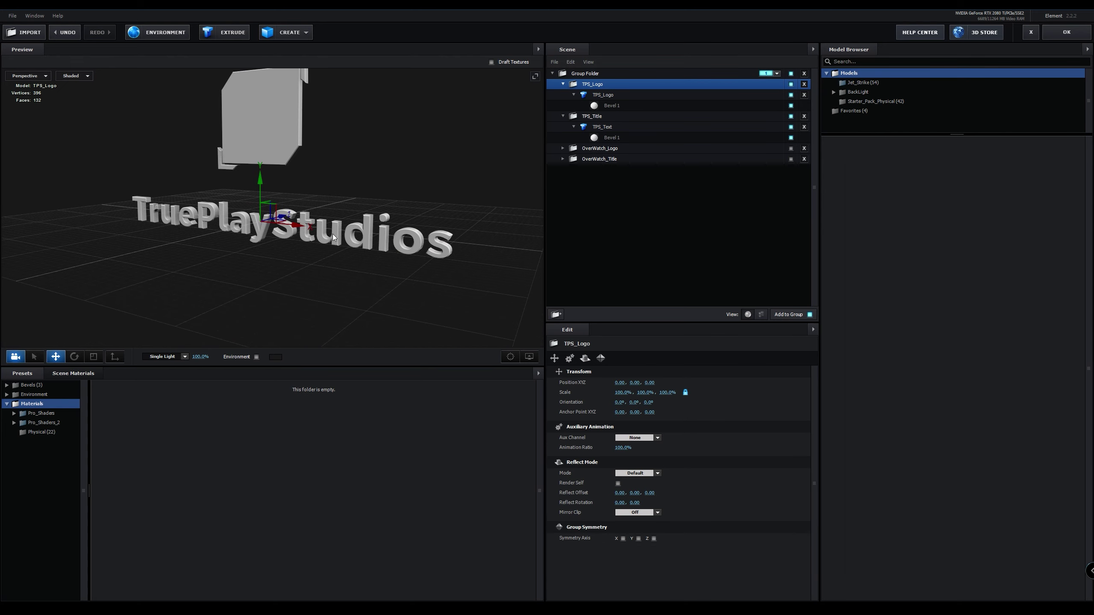
left_click_drag(335, 237, 279, 176)
middle_click_drag(279, 176, 295, 248)
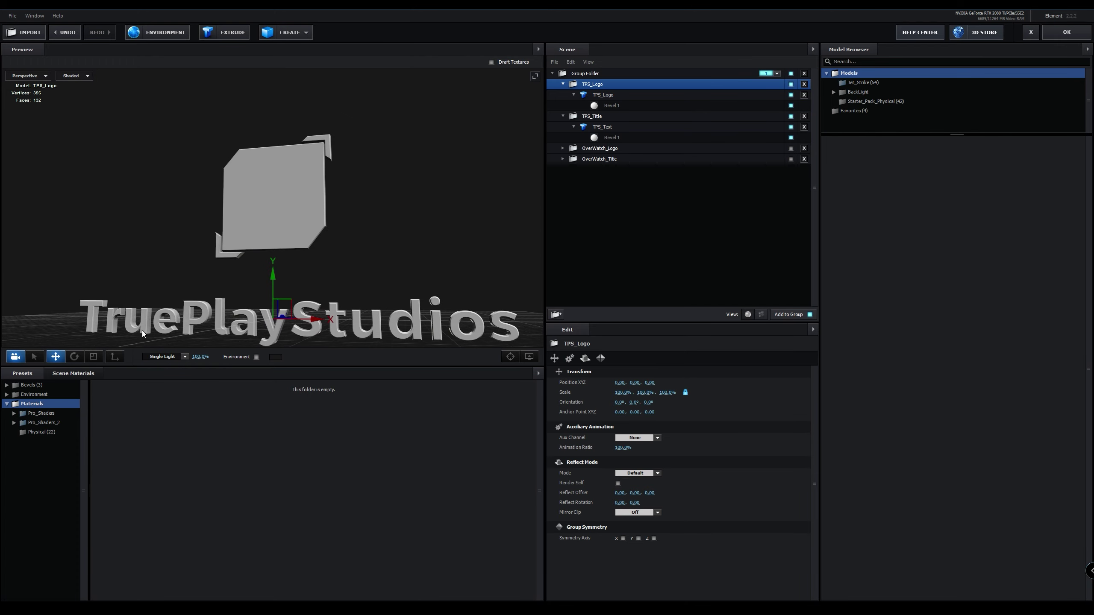
left_click(73, 373)
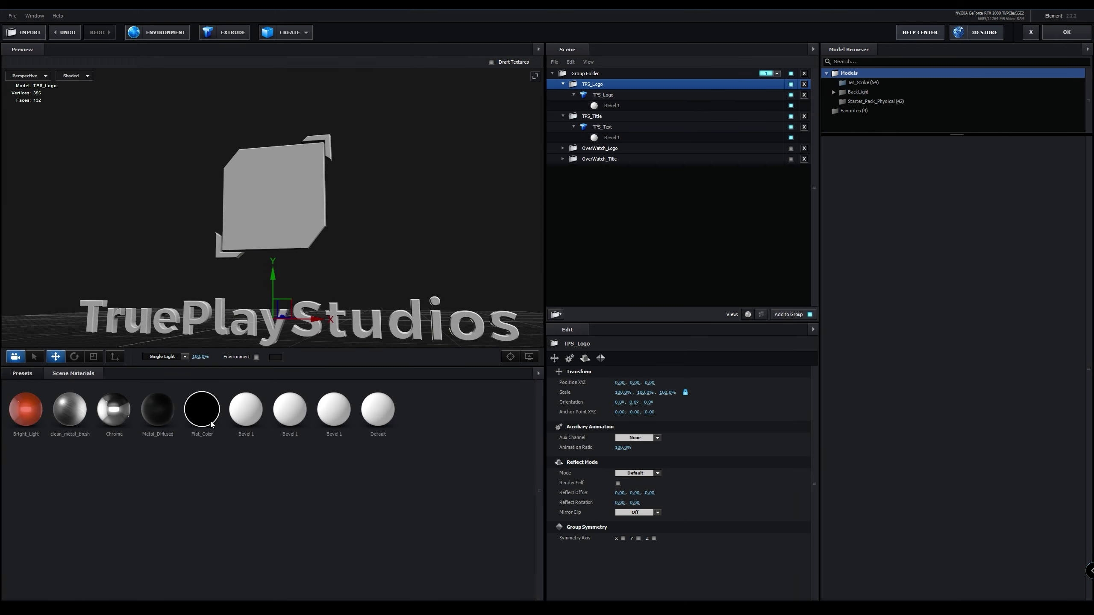
left_click_drag(197, 417, 220, 326)
left_click_drag(199, 414, 238, 227)
left_click_drag(232, 300, 252, 260)
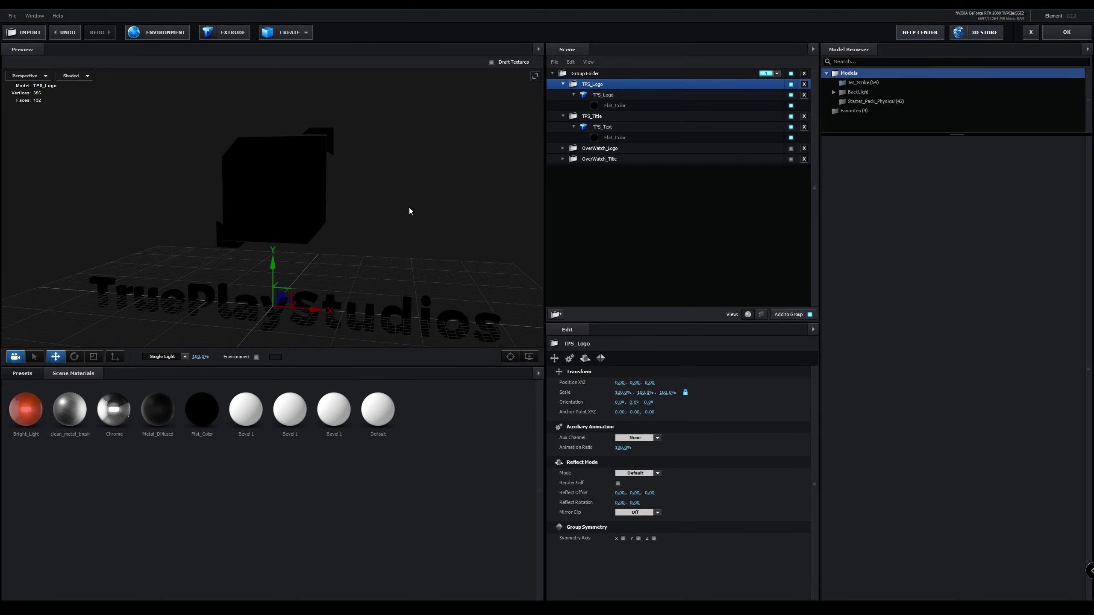
left_click_drag(409, 207, 376, 193)
left_click(1066, 32)
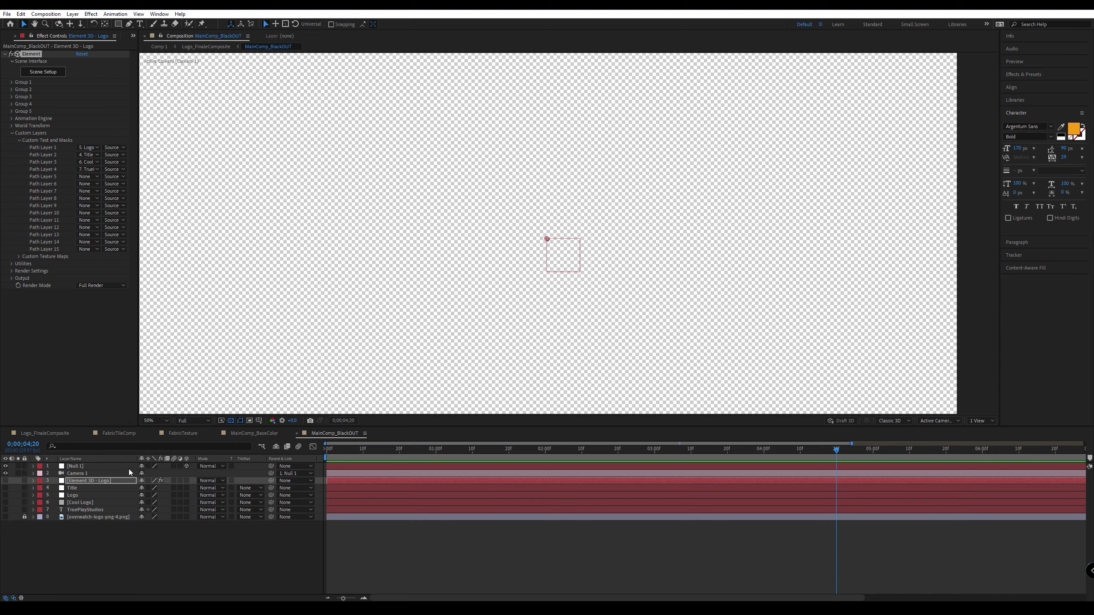
Make the Element 3D - Logo layer visible and inspect the black logo and title in the composition.
left_click(5, 480)
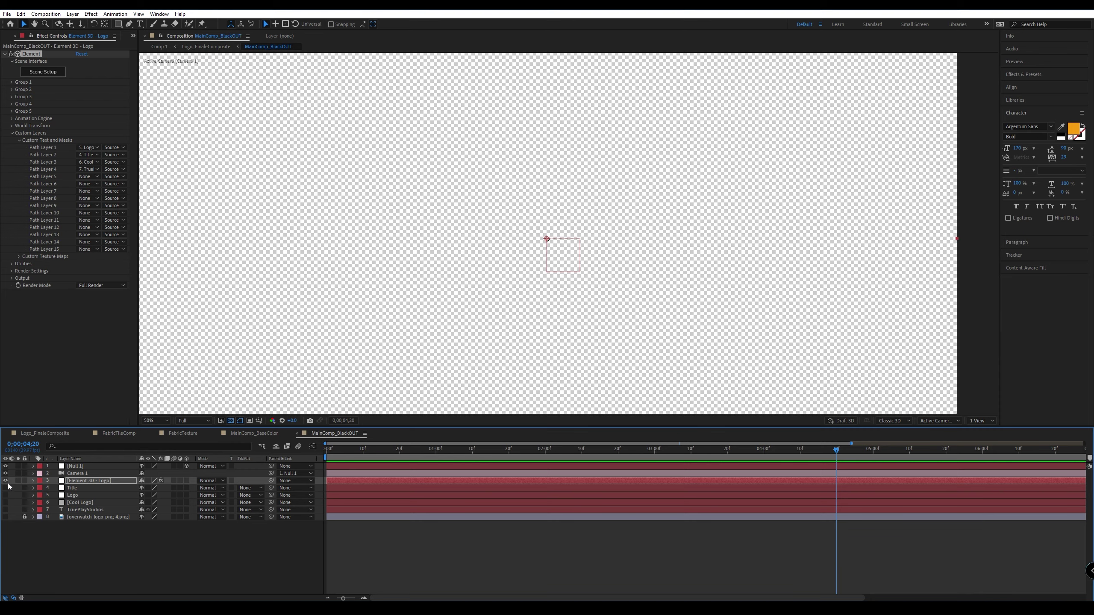
scroll(335, 367, "down", 2)
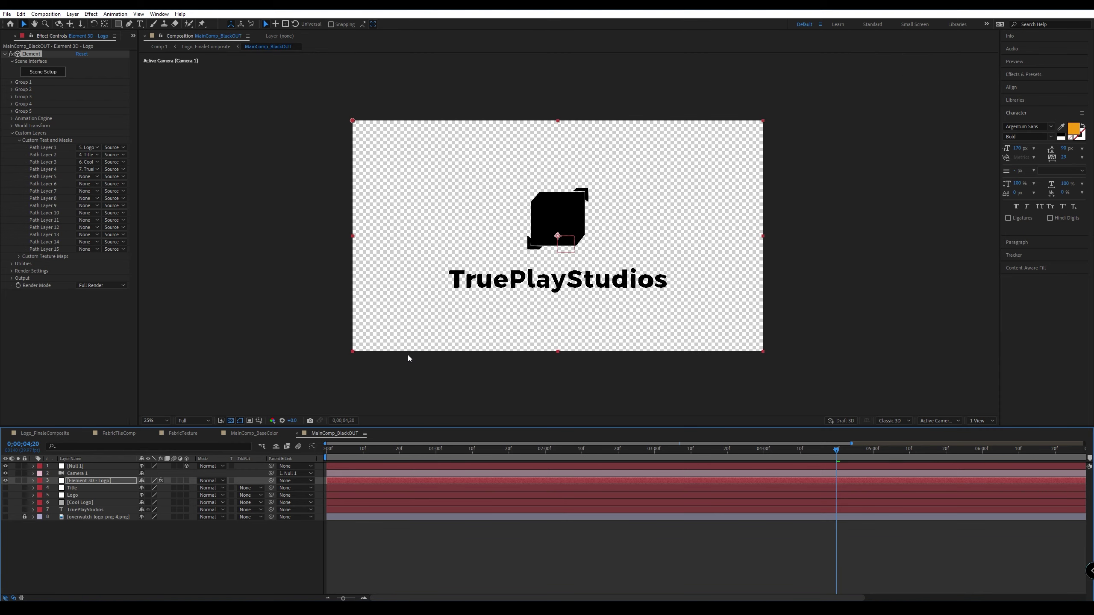
scroll(409, 354, "up", 2)
scroll(408, 355, "down", 2)
scroll(409, 354, "up", 2)
scroll(408, 354, "down", 2)
Reopen the Element scene setup and create a new group folder at the top level, above the existing one.
left_click(67, 482)
left_click(52, 75)
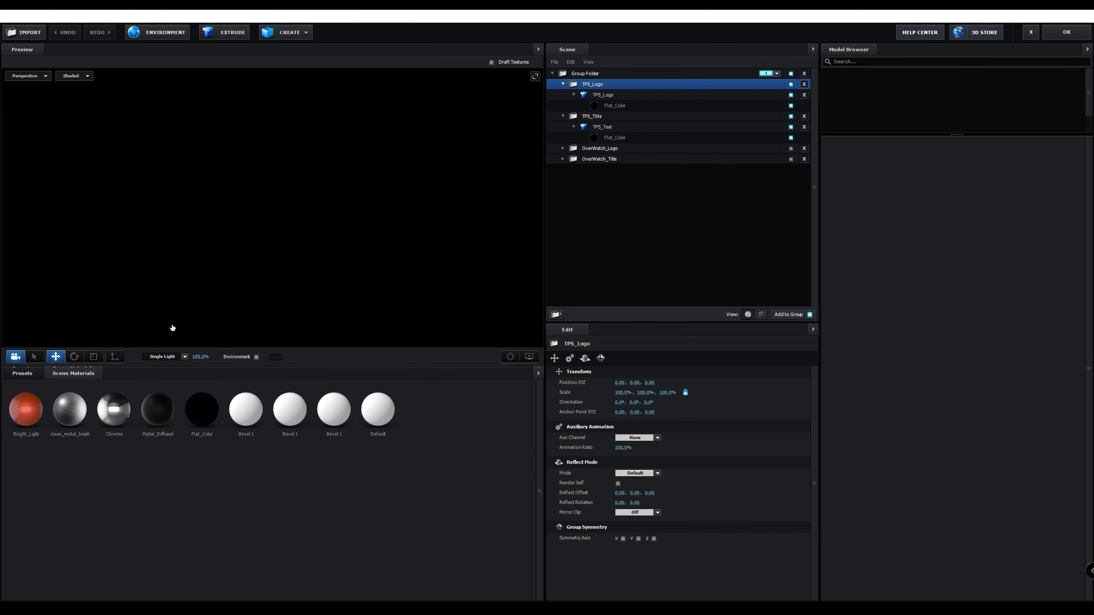
left_click_drag(283, 300, 280, 299)
left_click(563, 84)
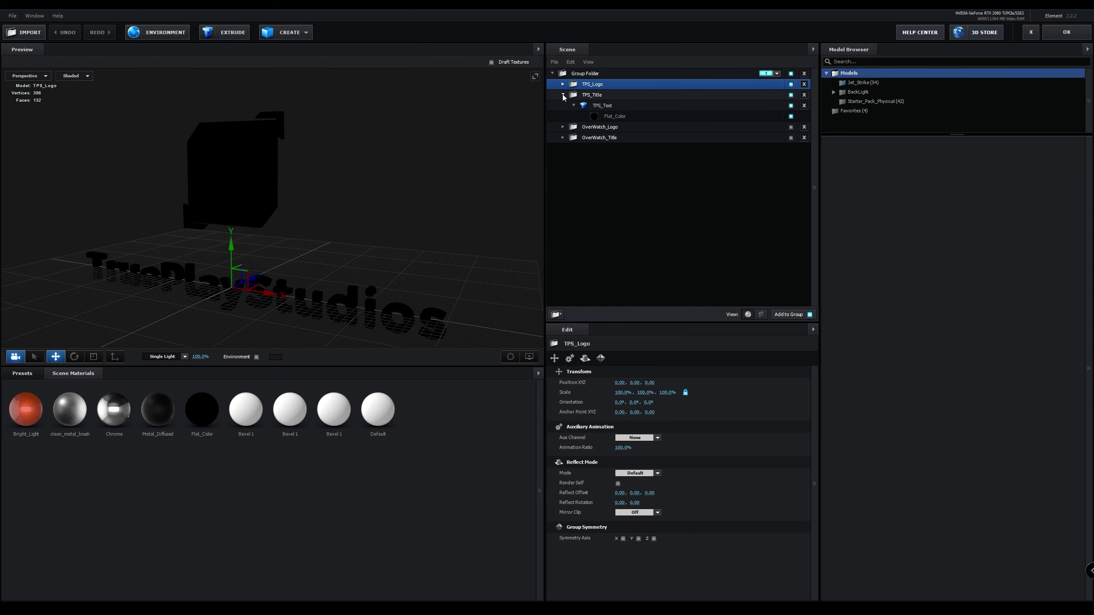
left_click(563, 95)
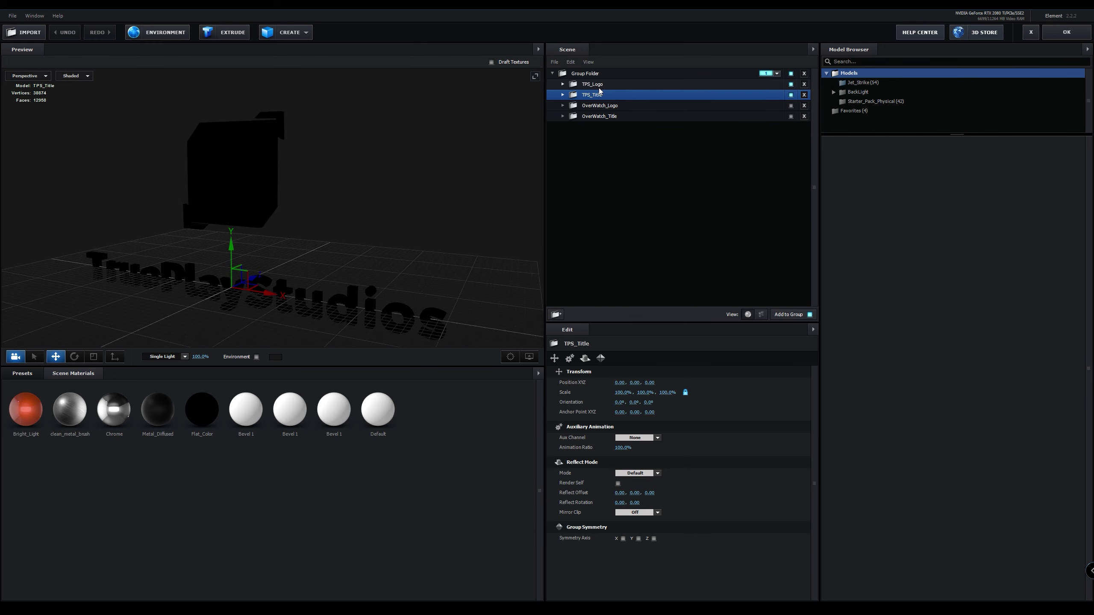
left_click(557, 314)
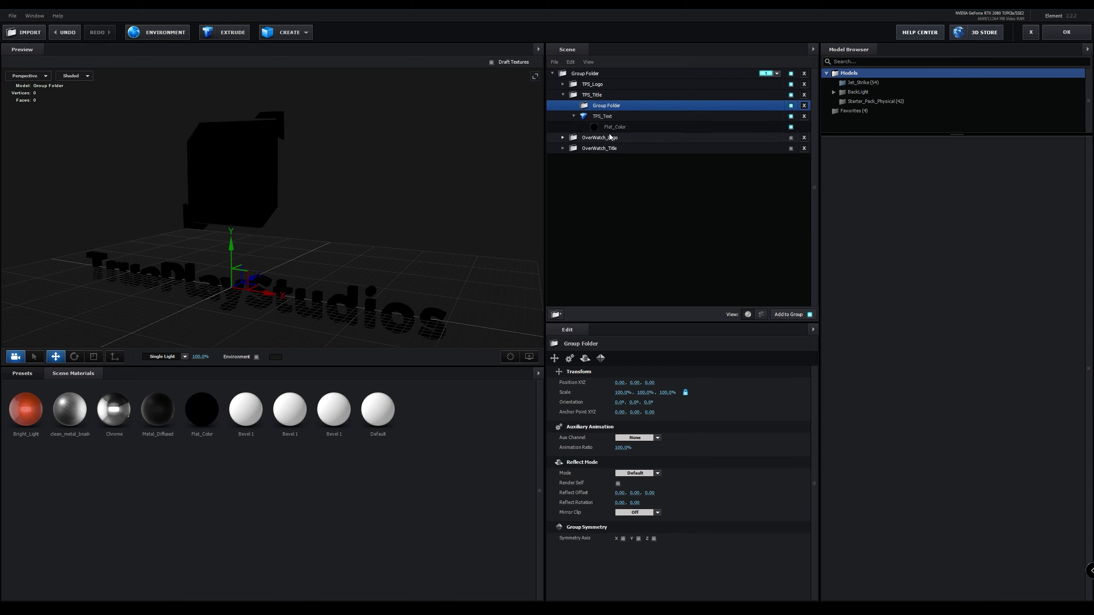
left_click_drag(607, 106, 596, 66)
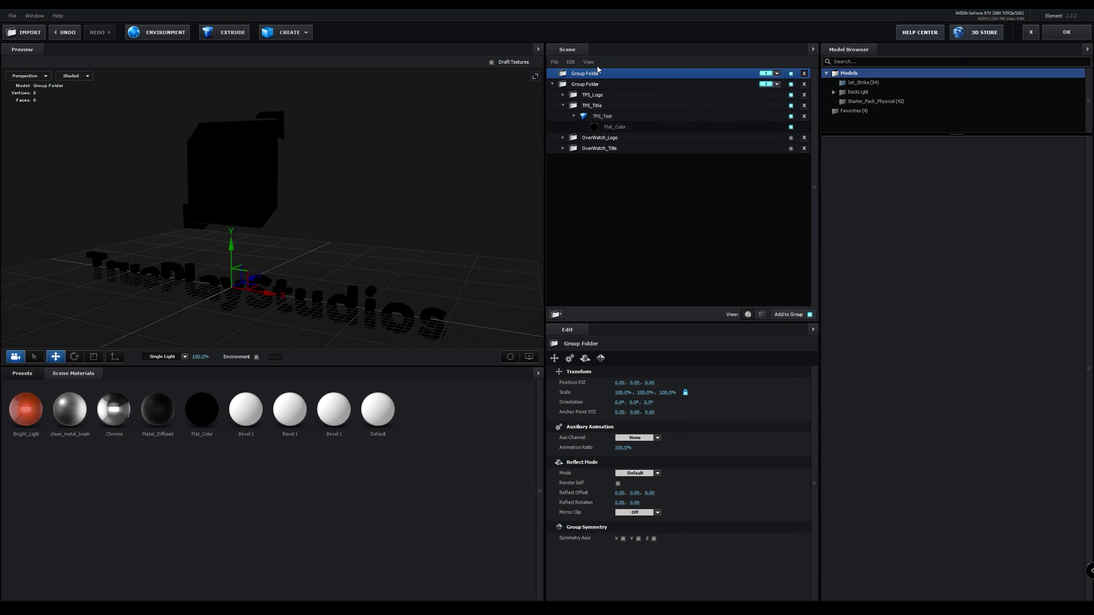
Move the TPS_Logo and TPS_Title folders into the new group folder and collapse both group folders.
left_click(598, 95)
left_click(596, 105, "ctrl")
left_click_drag(608, 103, 609, 69)
left_click(552, 73)
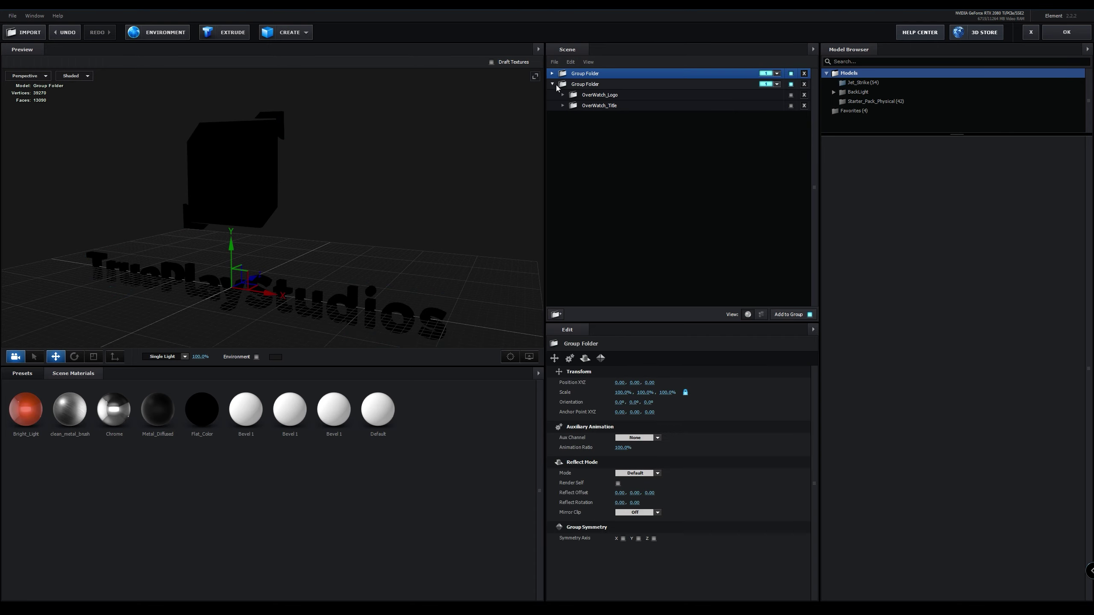
left_click(553, 84)
right_click(586, 83)
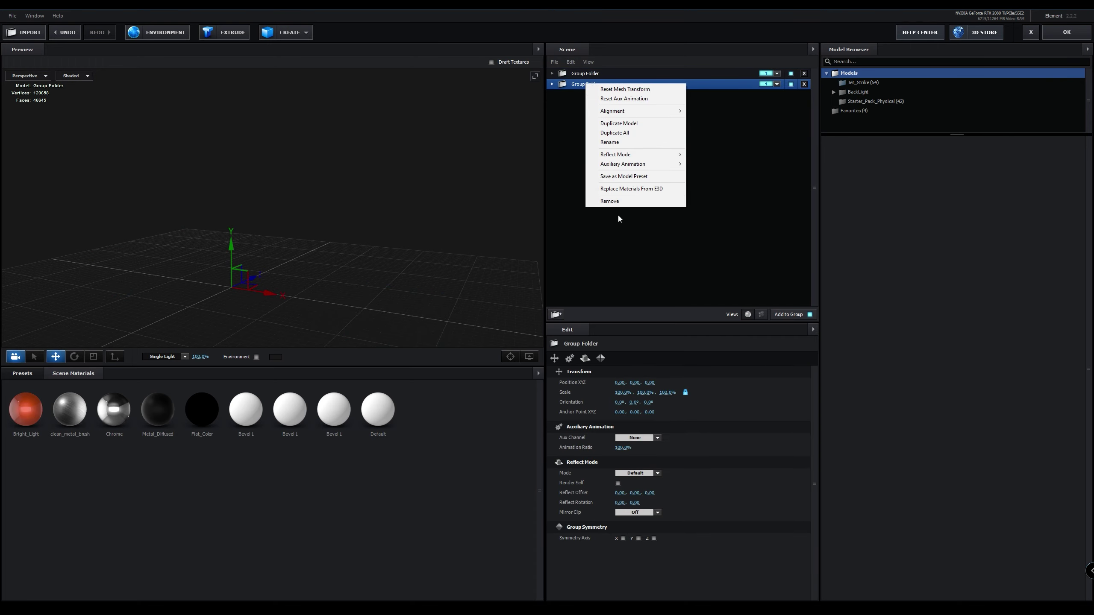
left_click(611, 202)
key("ctrl+z")
Rename the group folder containing the OverWatch logo and title as Overwatch.
right_click(602, 85)
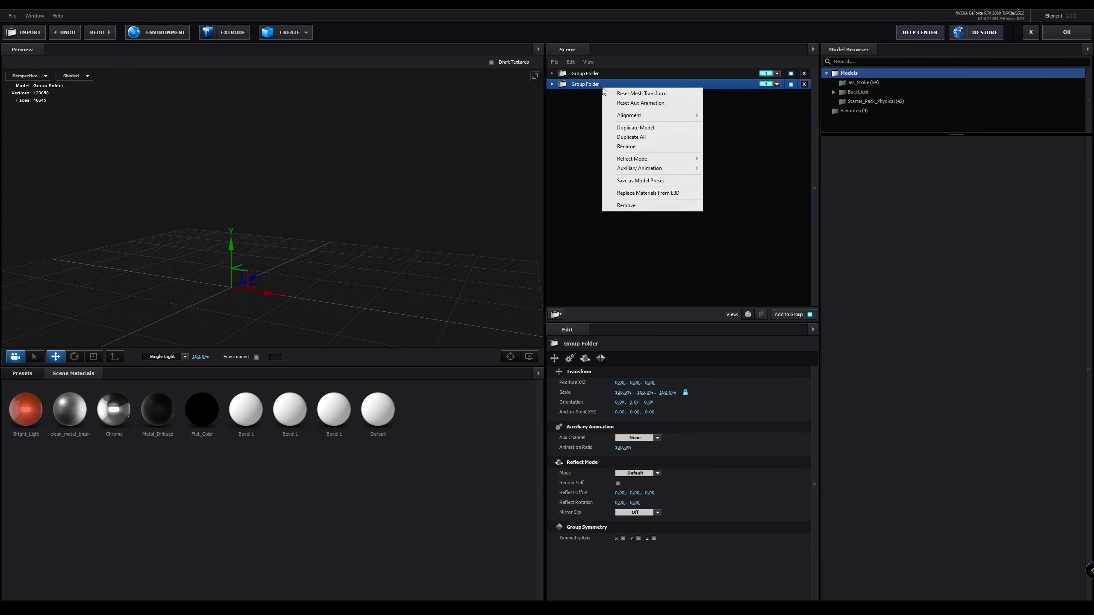
left_click(617, 147)
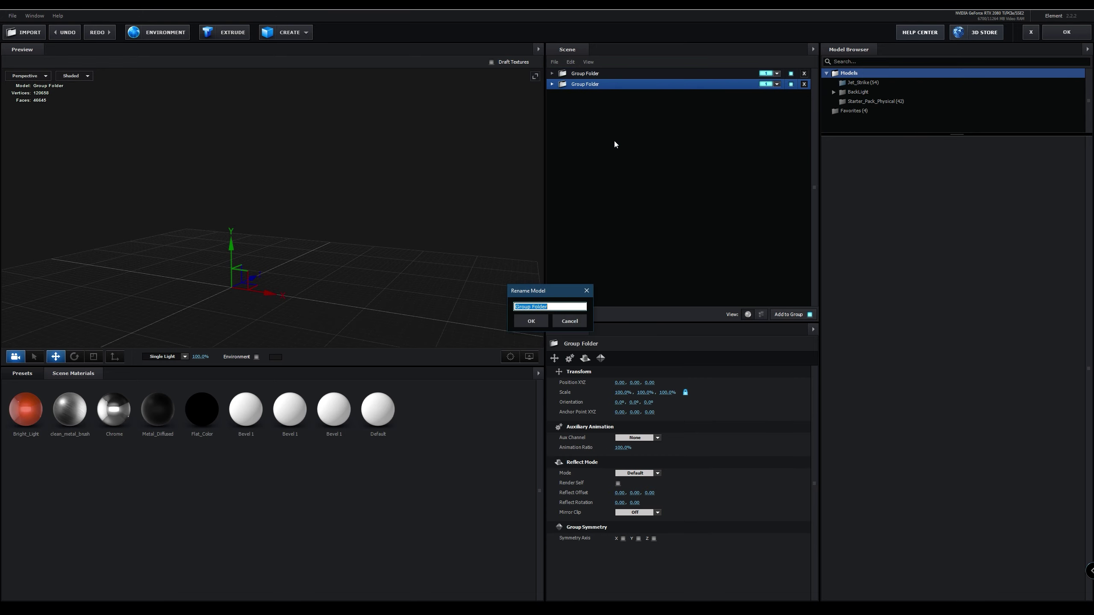
type("Overwatch")
key("Return")
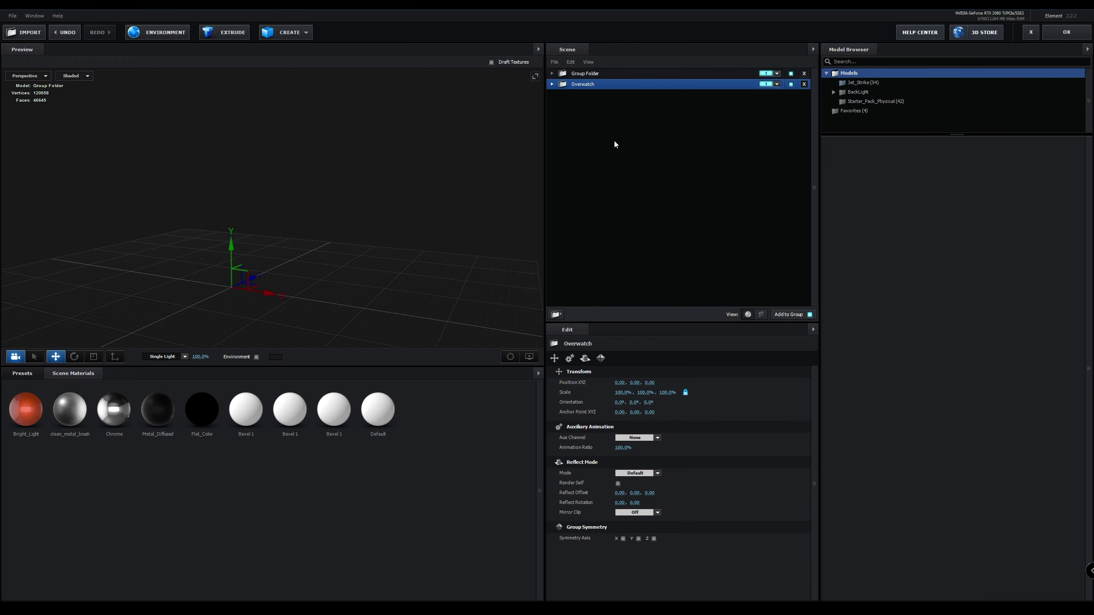
Rename the group folder with the TPS logo and title as TruePlayStudios and disable the Overwatch folder.
right_click(591, 73)
left_click(615, 129)
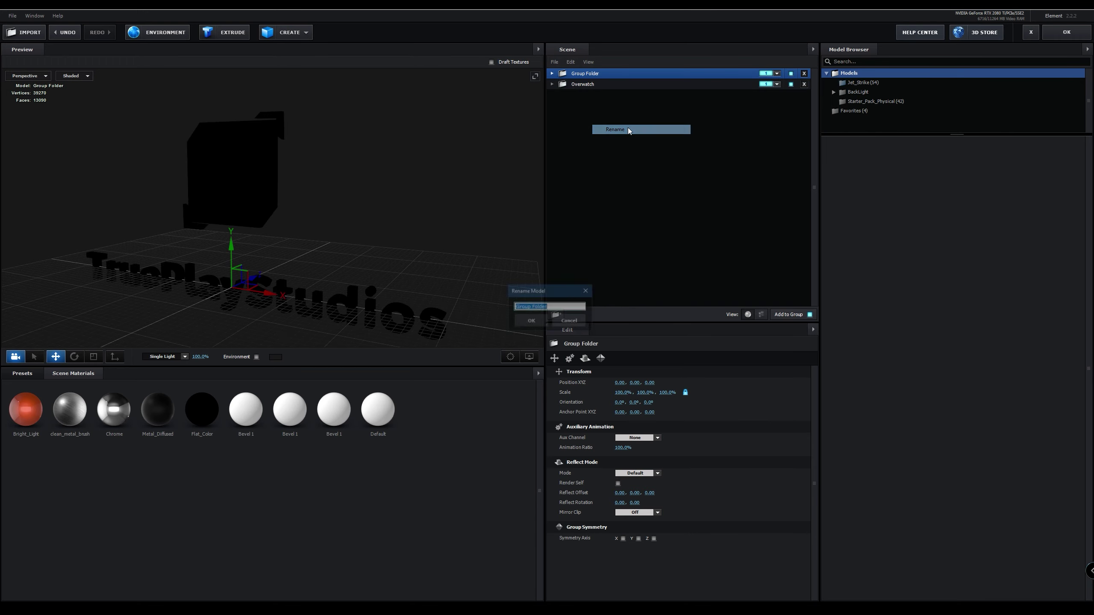
type("Tr")
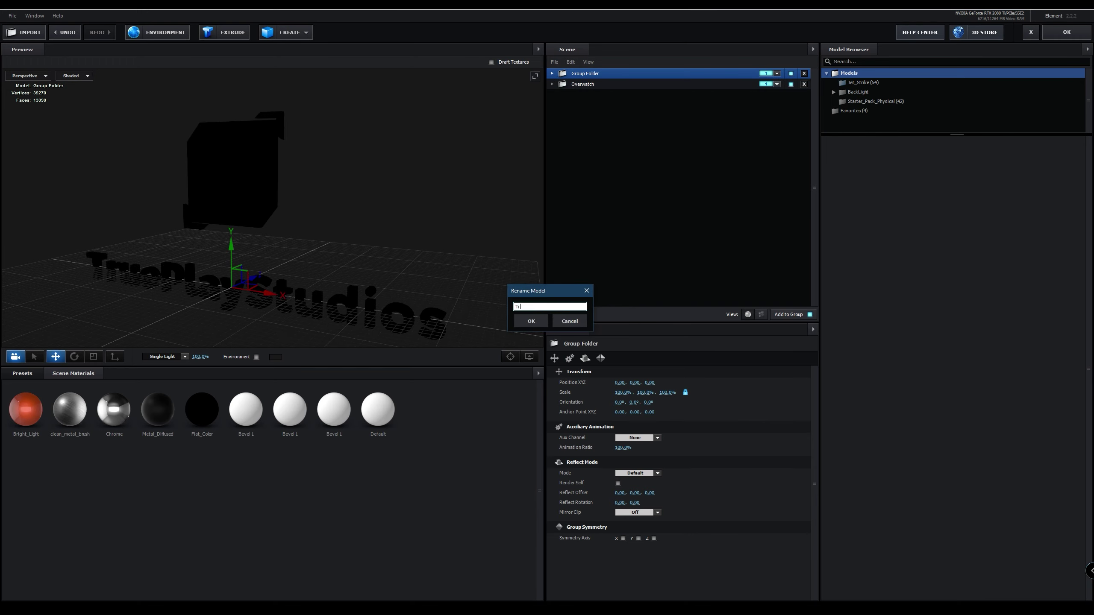
type("uePlayStudios")
key("Return")
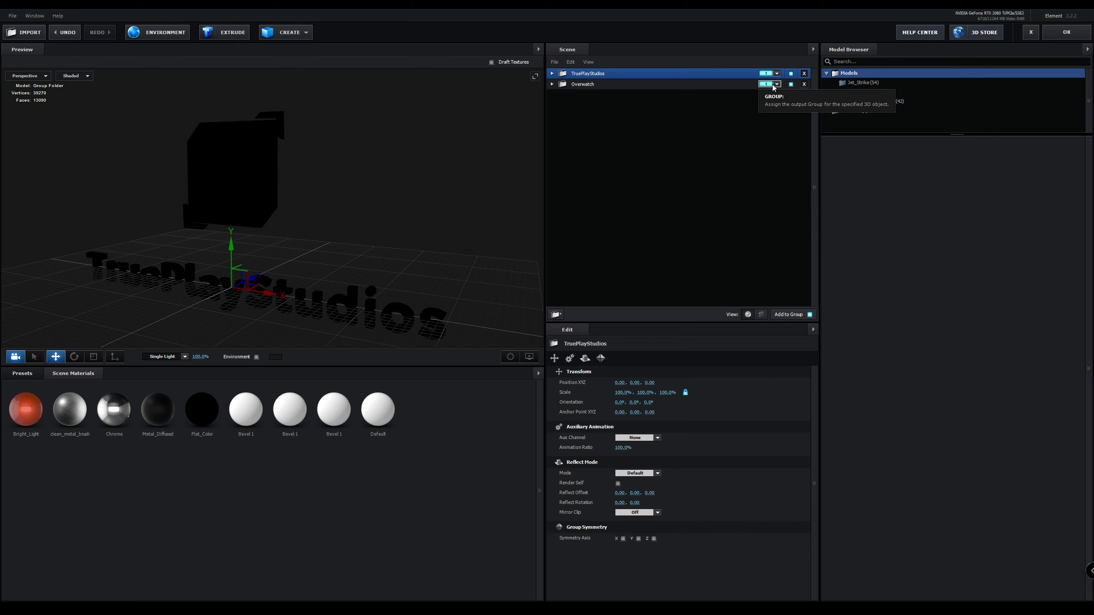
left_click(790, 84)
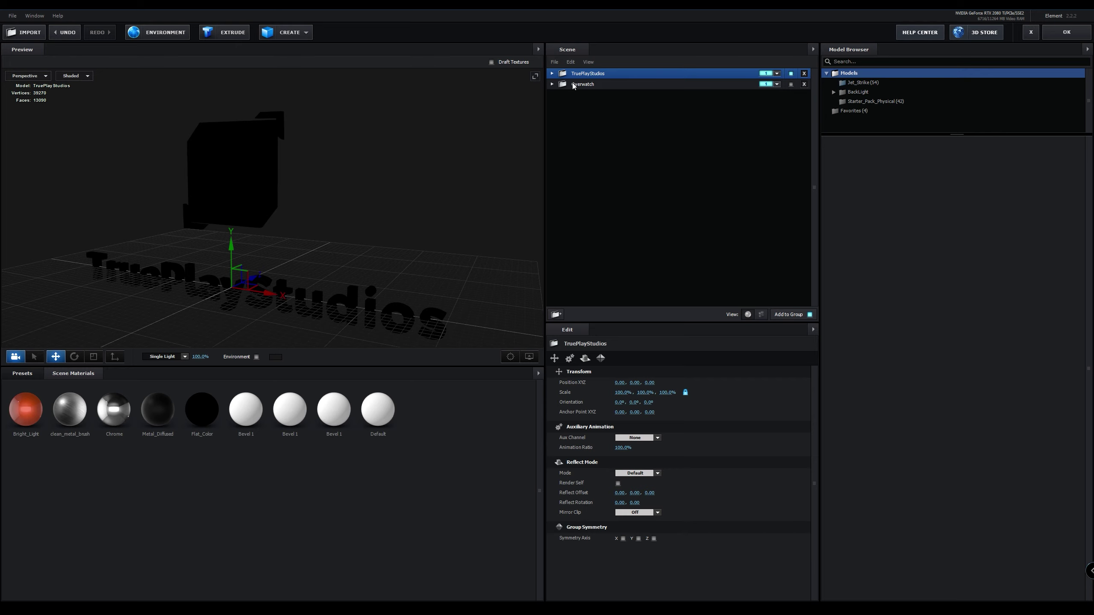
Scale the TruePlayStudios folder up uniformly to about 134% and accept the scene setup.
key("r")
left_click_drag(234, 287, 270, 280)
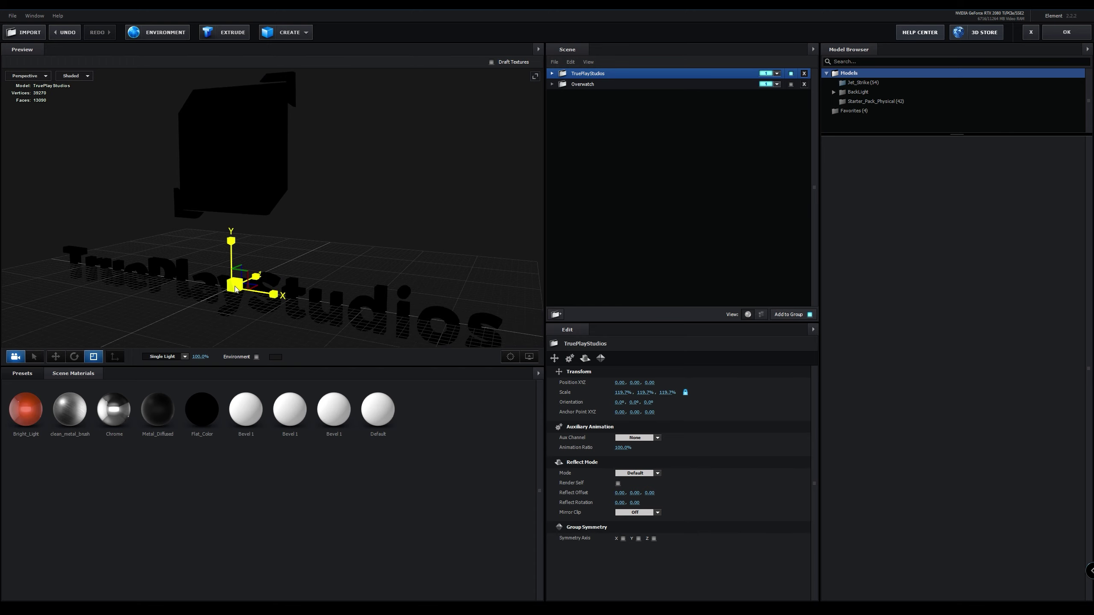
mouse_move(235, 290)
left_mouse_down()
mouse_move(123, 343)
mouse_move(241, 310)
mouse_move(183, 312)
mouse_move(287, 283)
mouse_move(135, 314)
mouse_move(307, 269)
mouse_move(229, 289)
mouse_move(239, 287)
left_mouse_up()
scroll(401, 253, "down", 2)
scroll(401, 257, "down", 1)
left_click_drag(401, 254, 278, 275)
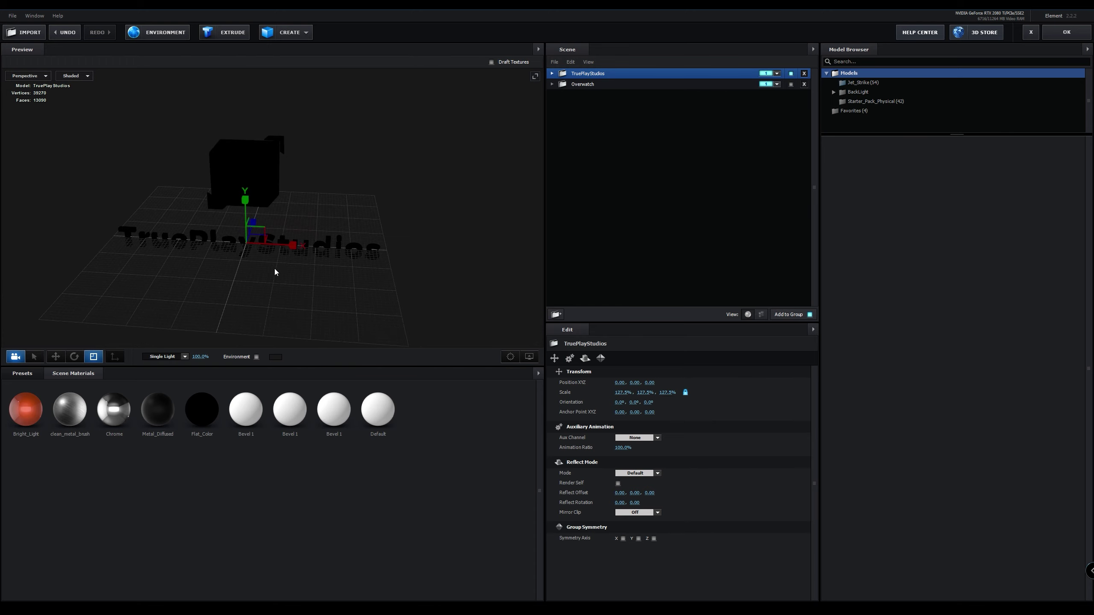
left_click_drag(249, 241, 256, 244)
left_click_drag(302, 297, 306, 317)
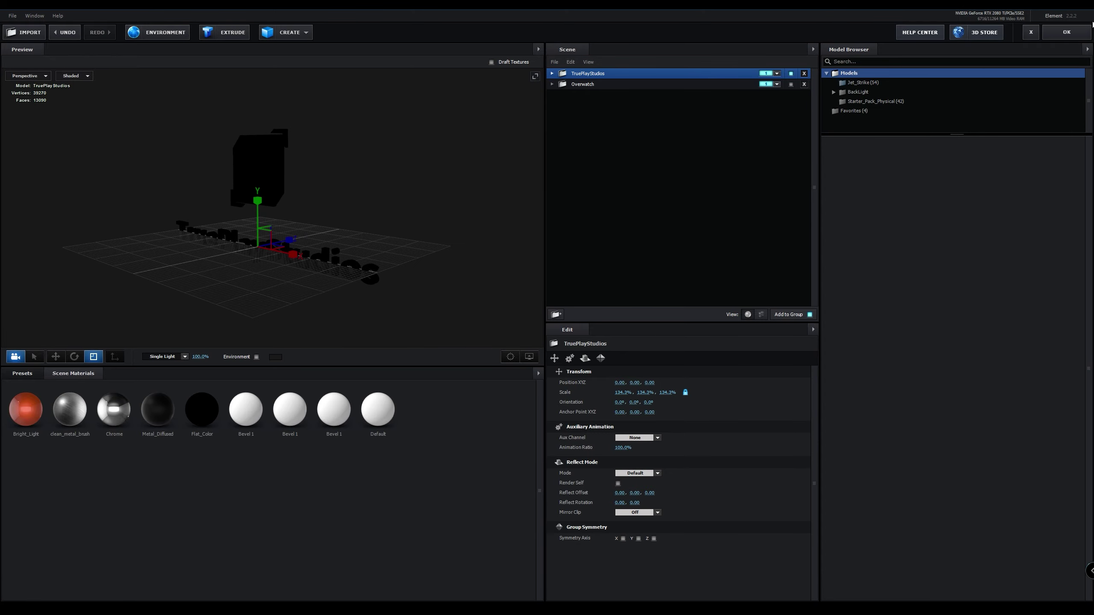
left_click(1066, 32)
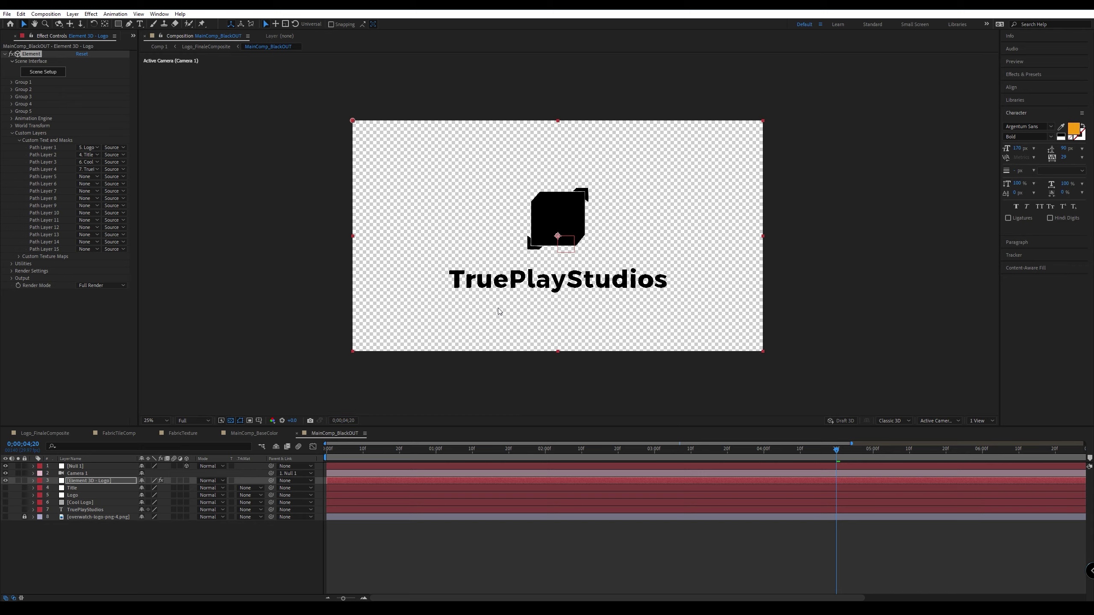
Reopen the Element scene setup and assign the Overwatch folder to output group 2.
left_click(49, 74)
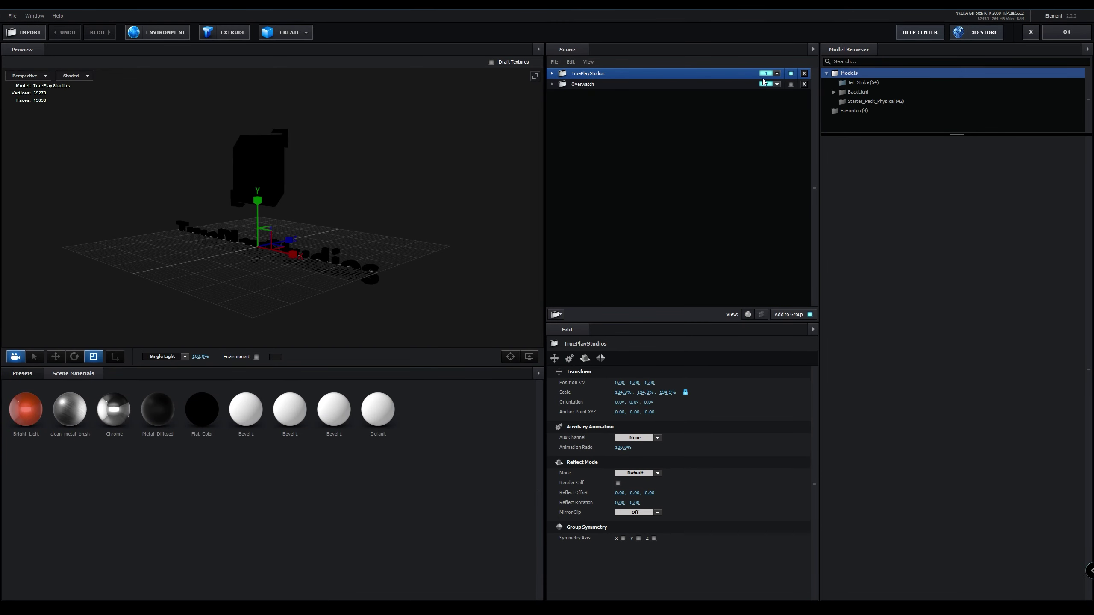
left_click(763, 85)
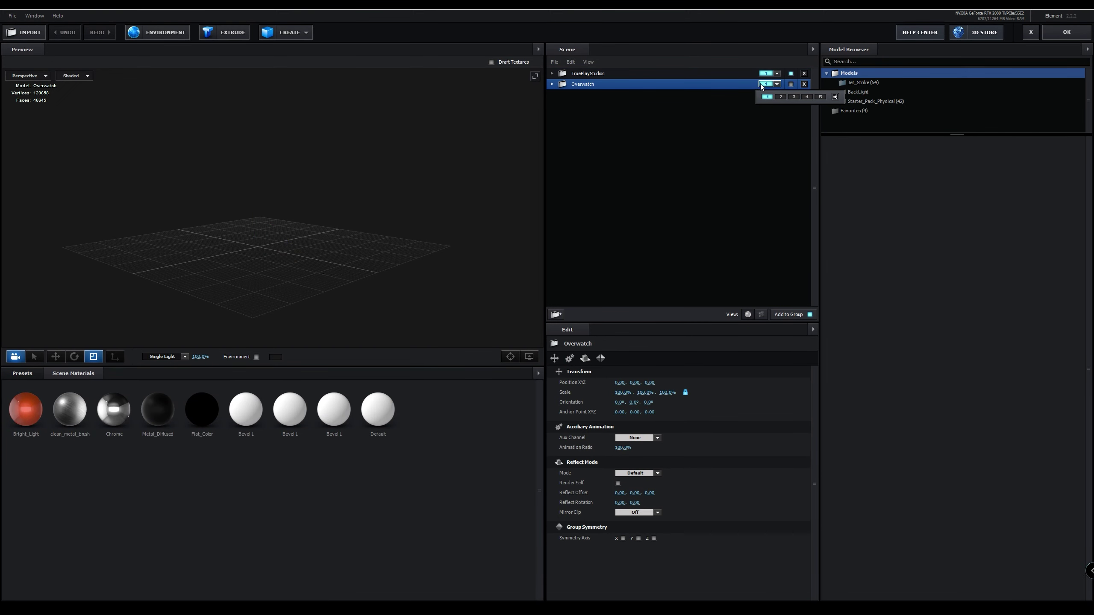
left_click(780, 97)
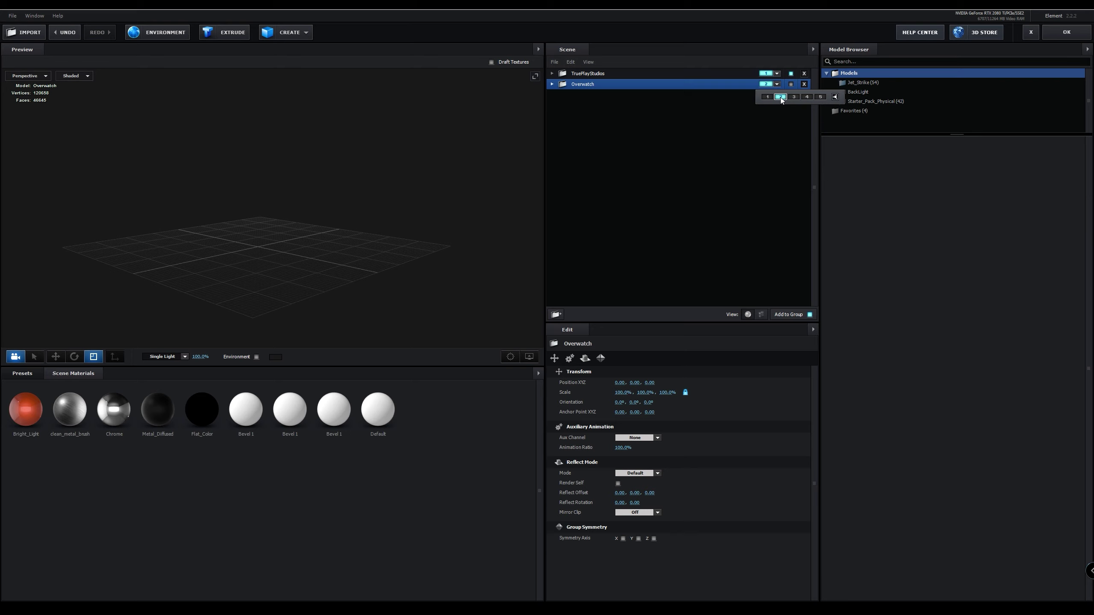
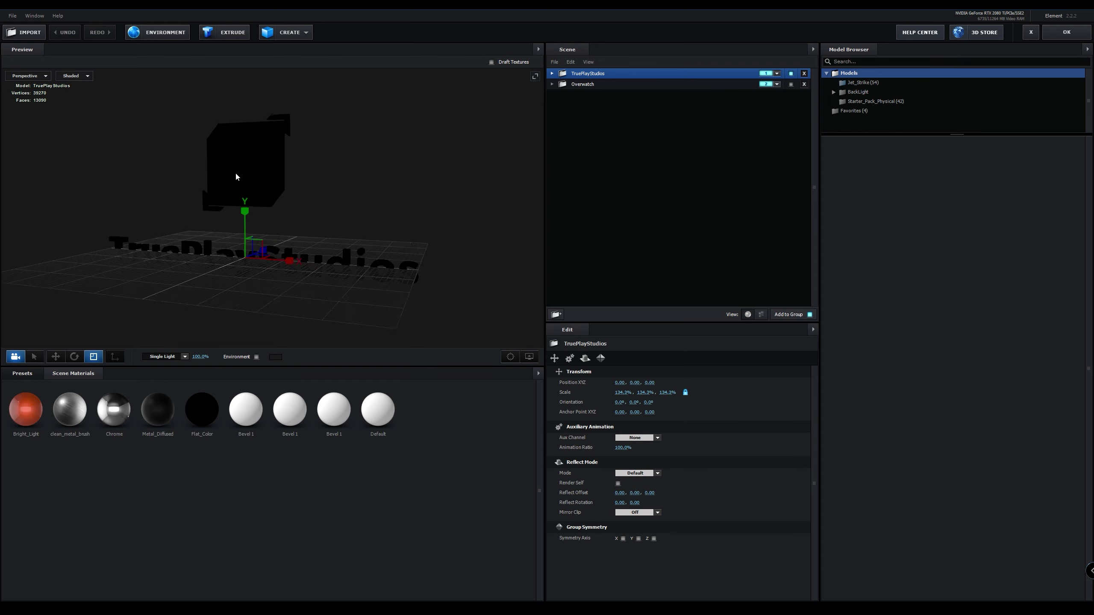
Save the TruePlayStudios folder as a model preset named TruePlayStudios_OWT.
right_click(601, 76)
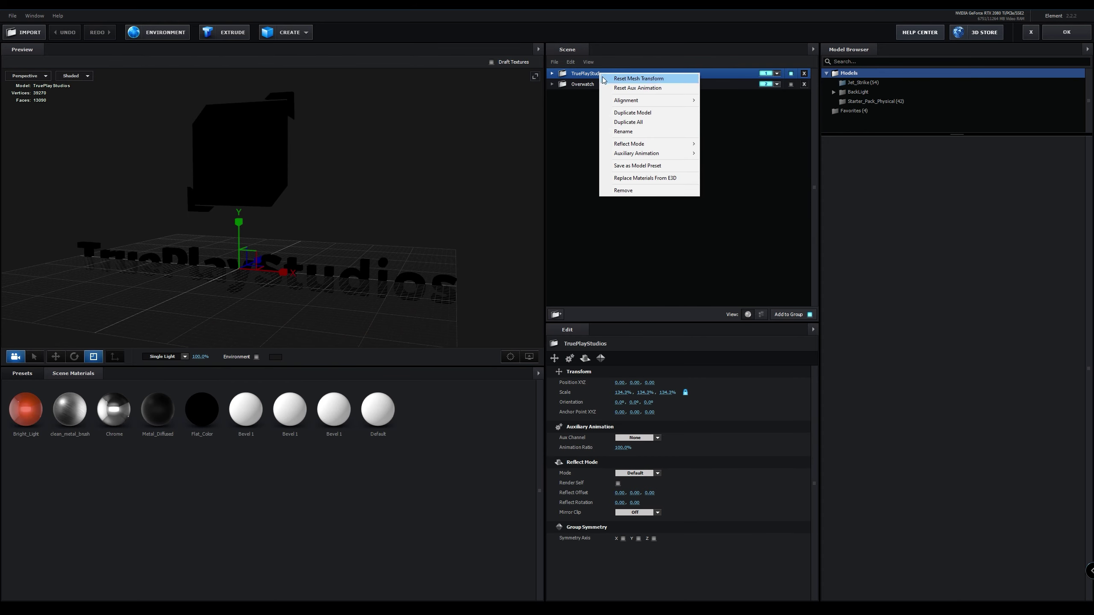
left_click(644, 168)
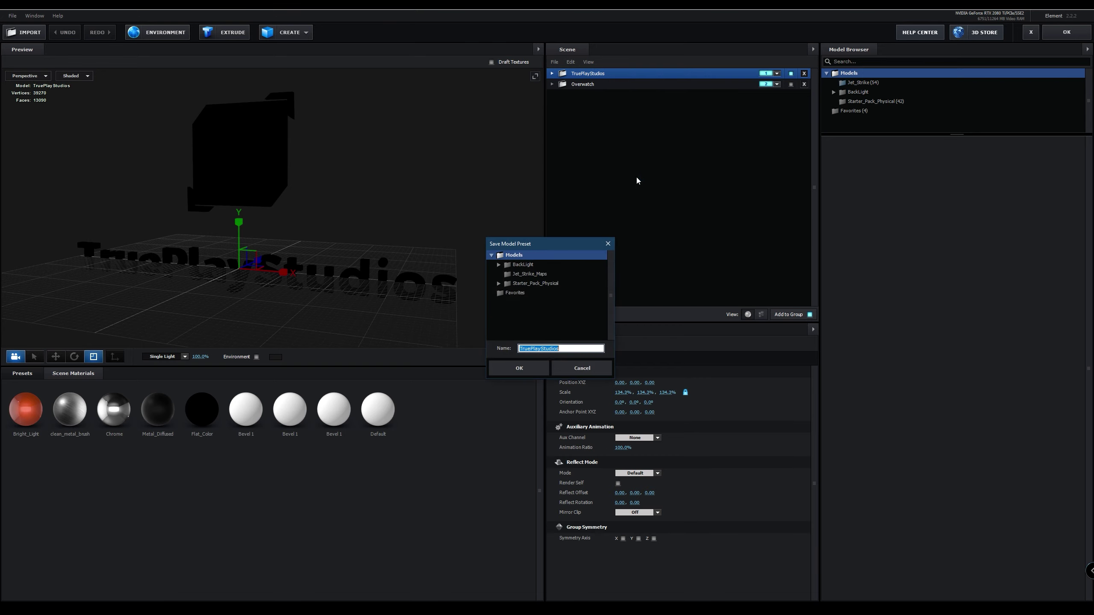
left_click(571, 352)
type("_Ov")
type("T")
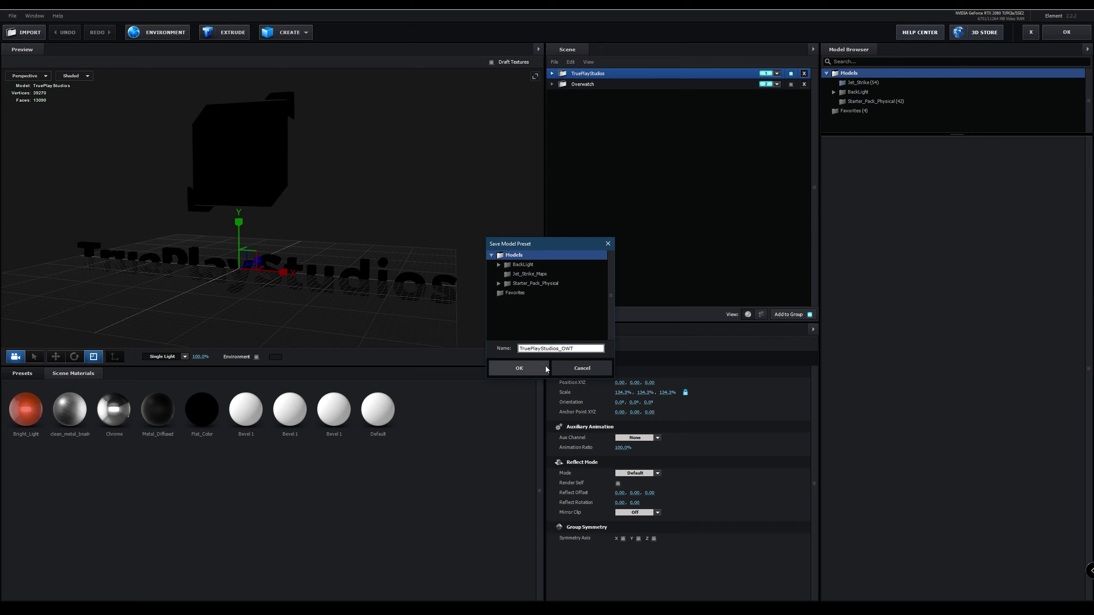
left_click(519, 367)
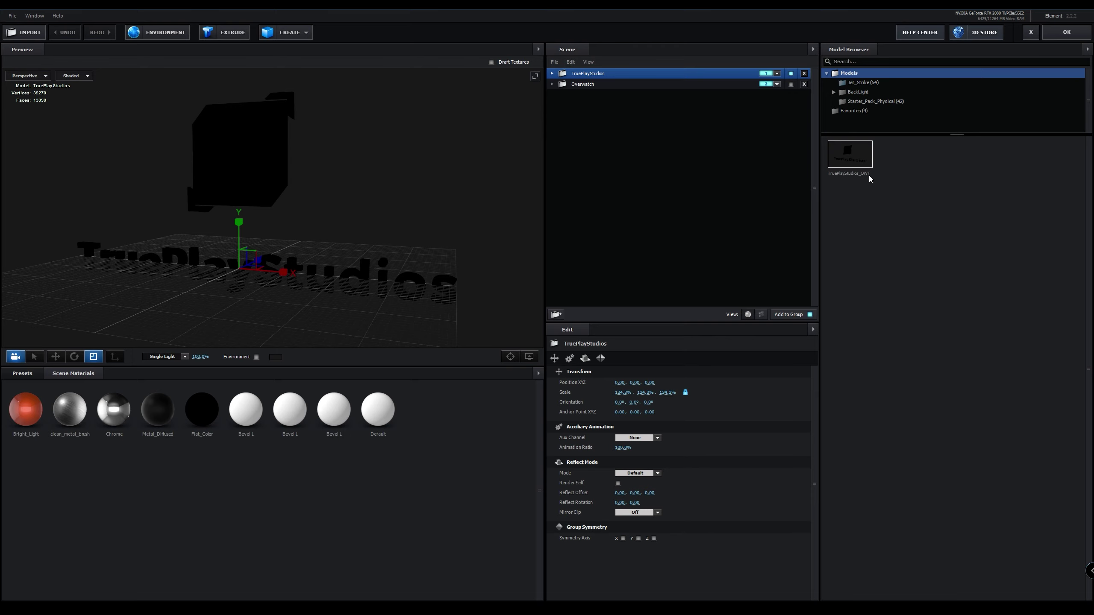
Try inserting the saved TruePlayStudios_OWT preset into the scene, and remove the inserted copy after inspecting it.
left_click(849, 163)
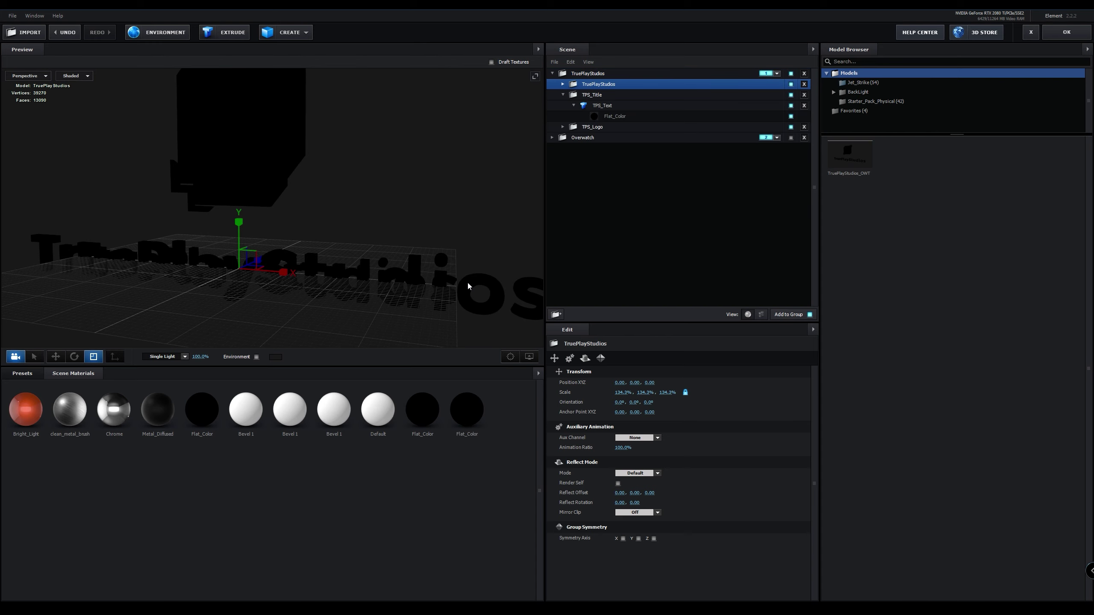
mouse_move(388, 227)
left_mouse_down()
mouse_move(359, 231)
mouse_move(393, 246)
left_mouse_up()
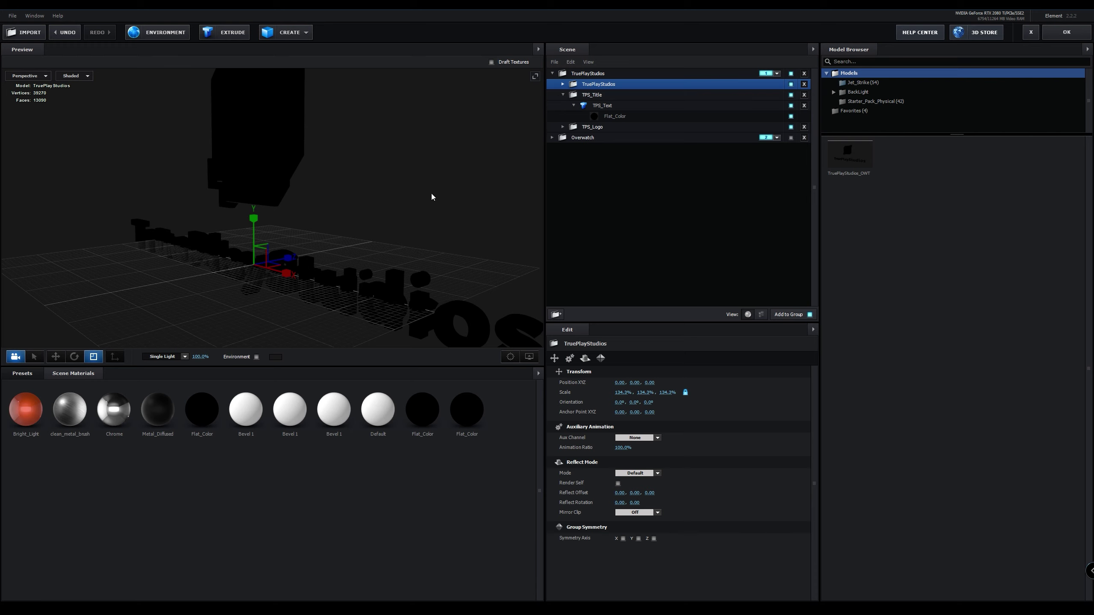
left_click_drag(432, 196, 309, 295)
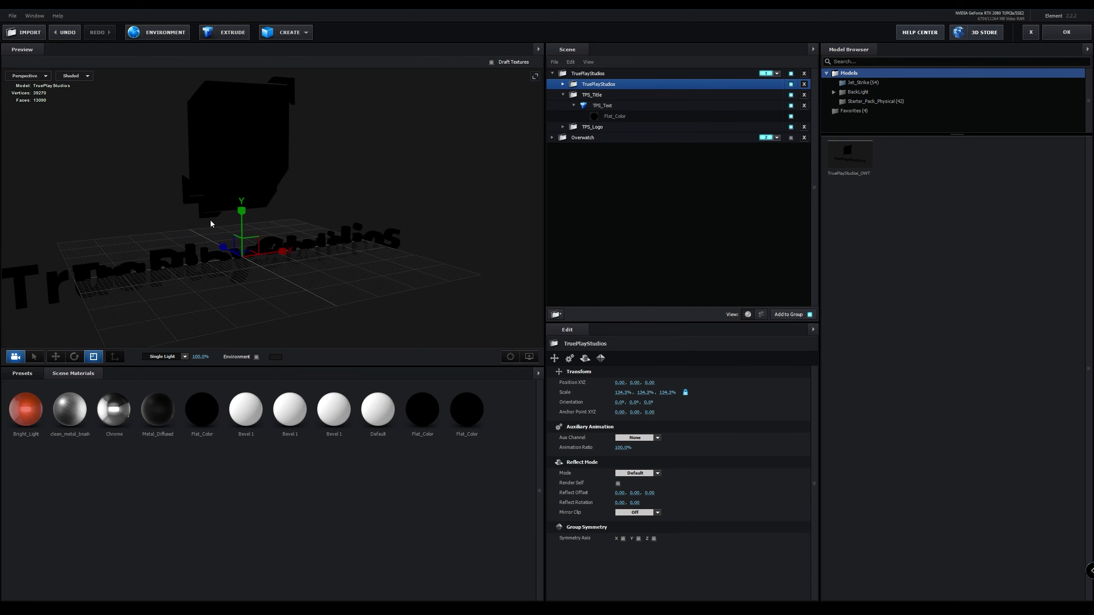
left_click_drag(405, 273, 352, 279)
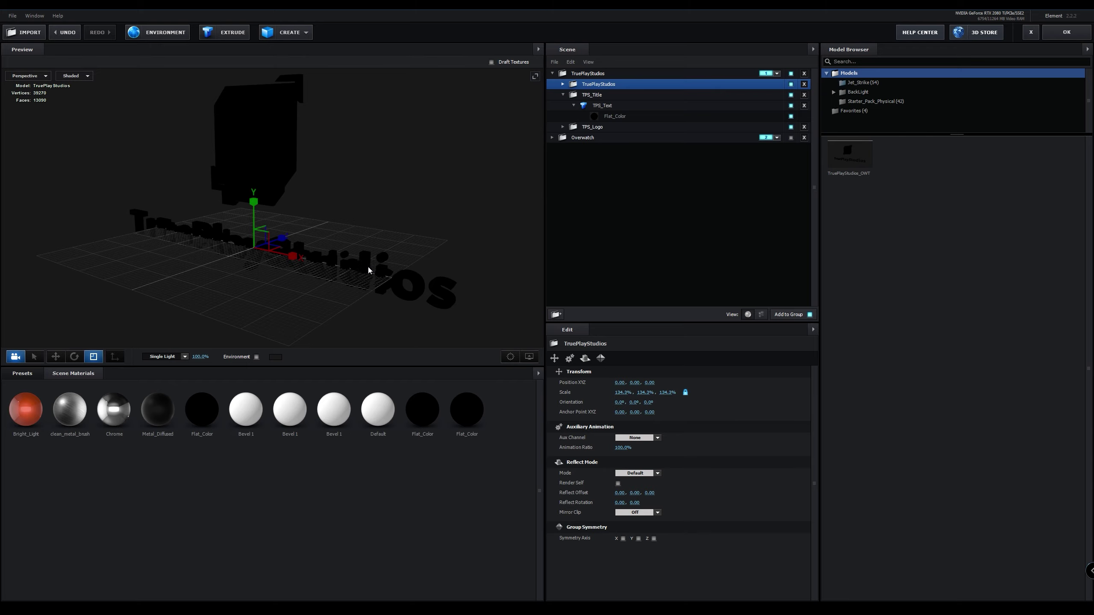
scroll(340, 280, "up", 8)
mouse_move(342, 279)
left_mouse_down()
mouse_move(425, 221)
mouse_move(342, 262)
left_mouse_up()
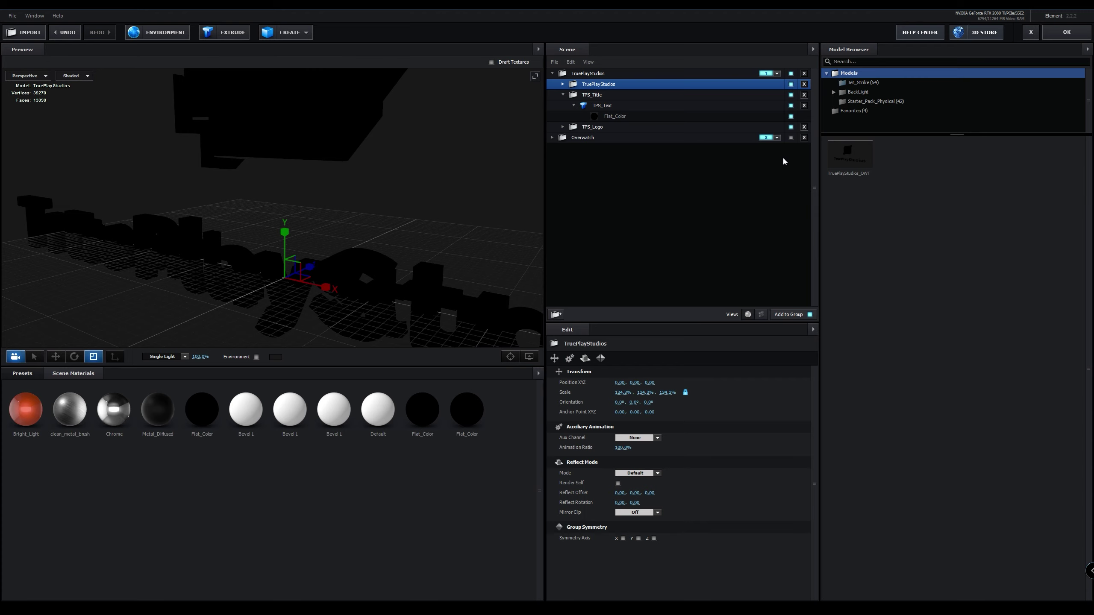
right_click(859, 155)
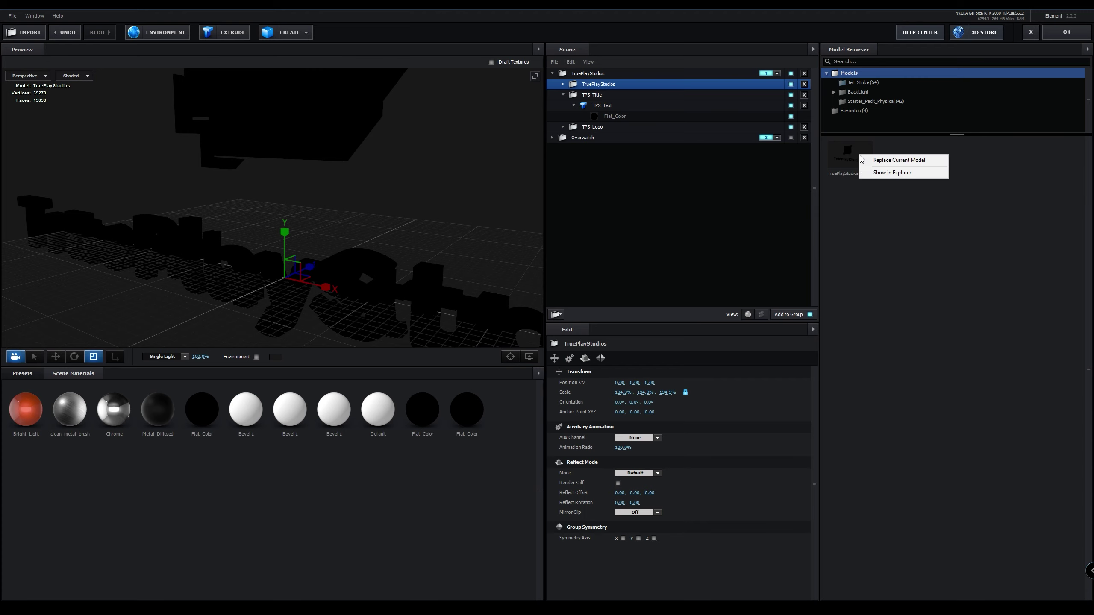
left_click(849, 215)
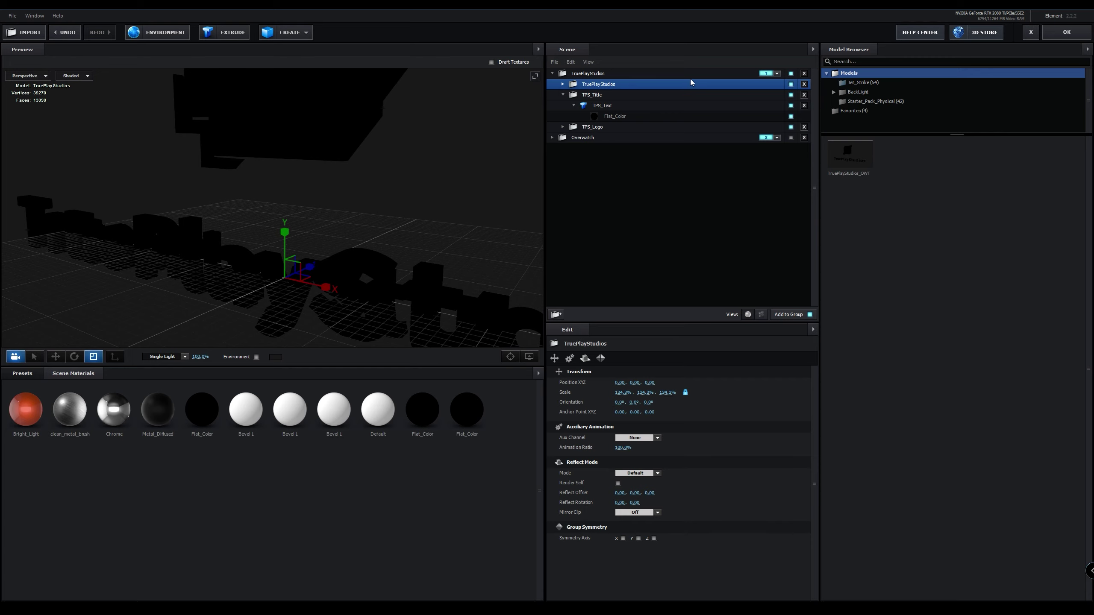
left_click(804, 85)
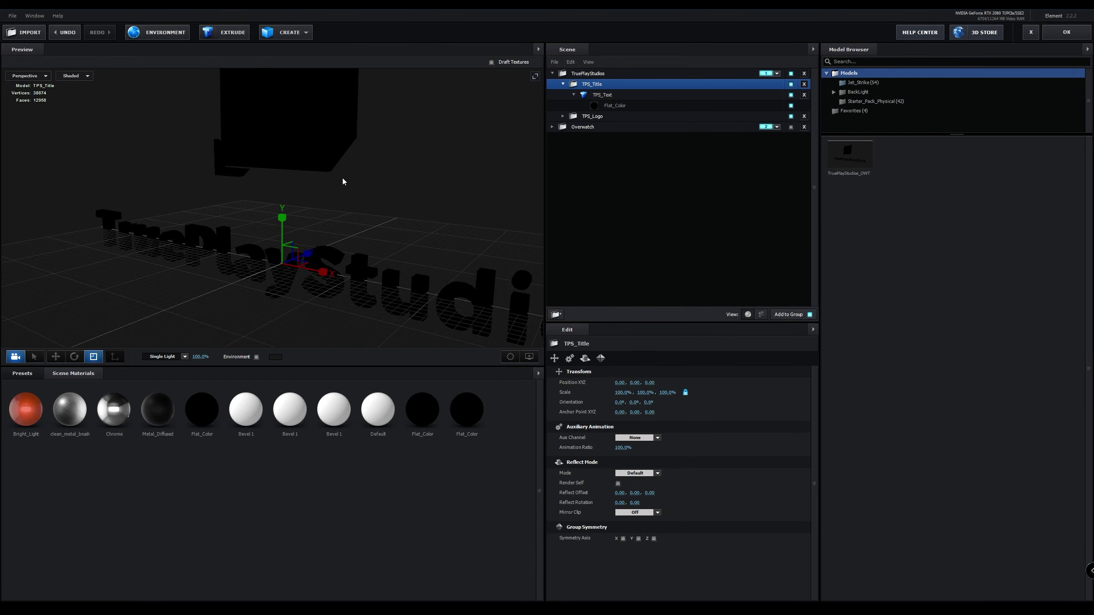
Accept the scene setup and set the Element effect's Group to Export option to Group 1.
left_click(1064, 32)
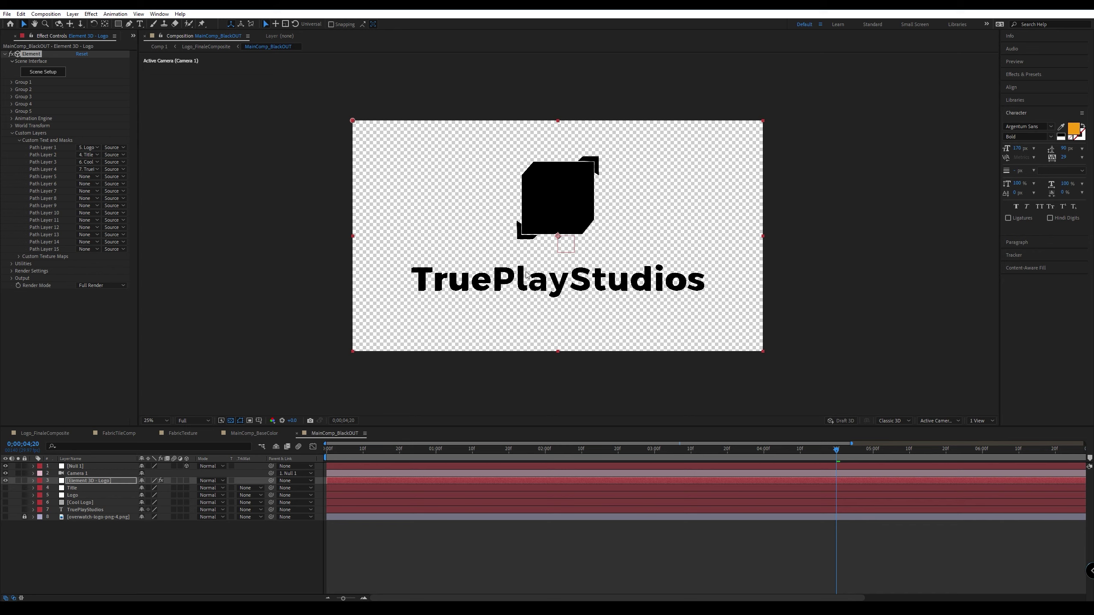
left_click(11, 133)
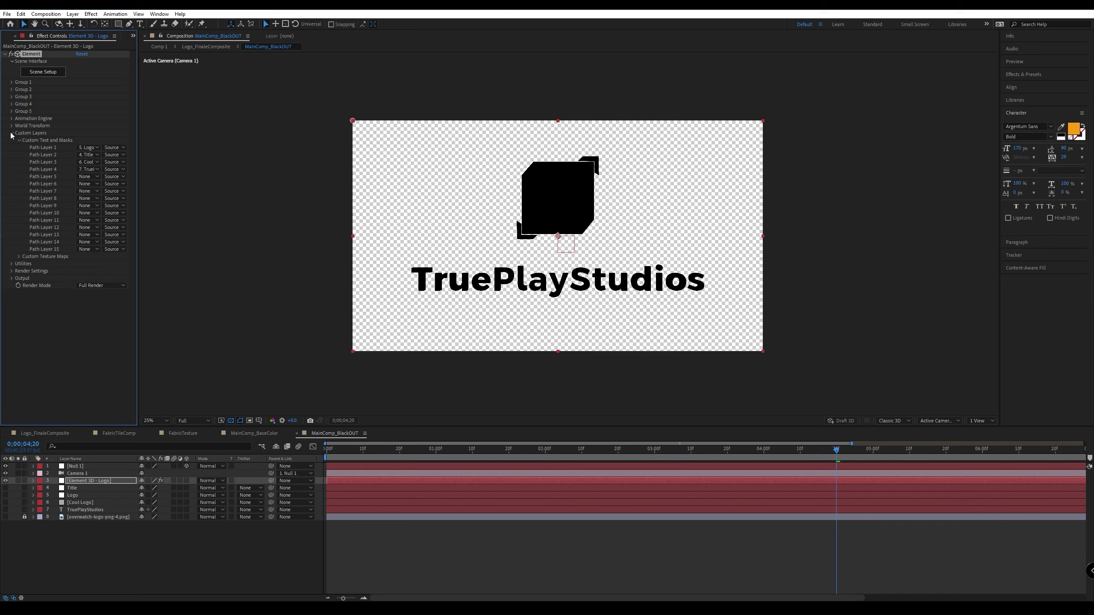
left_click(12, 83)
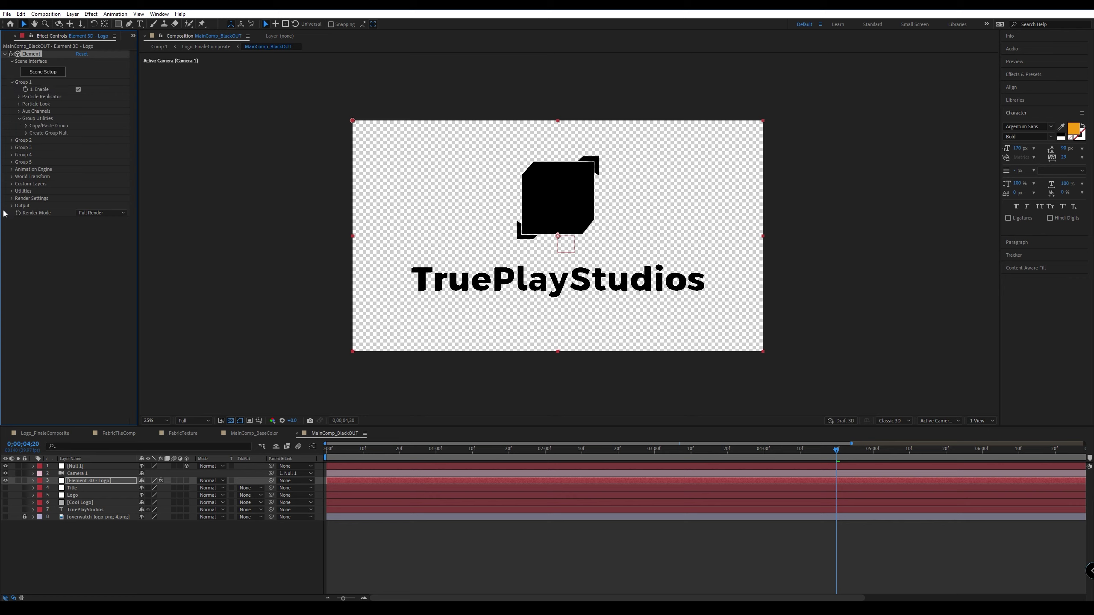
left_click(11, 191)
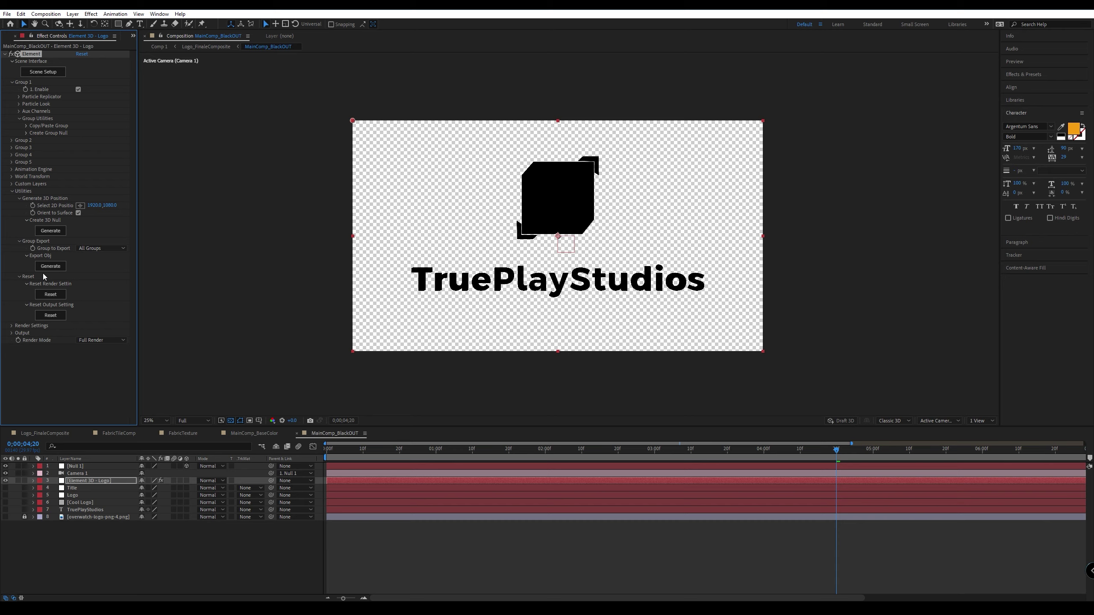
left_click(93, 249)
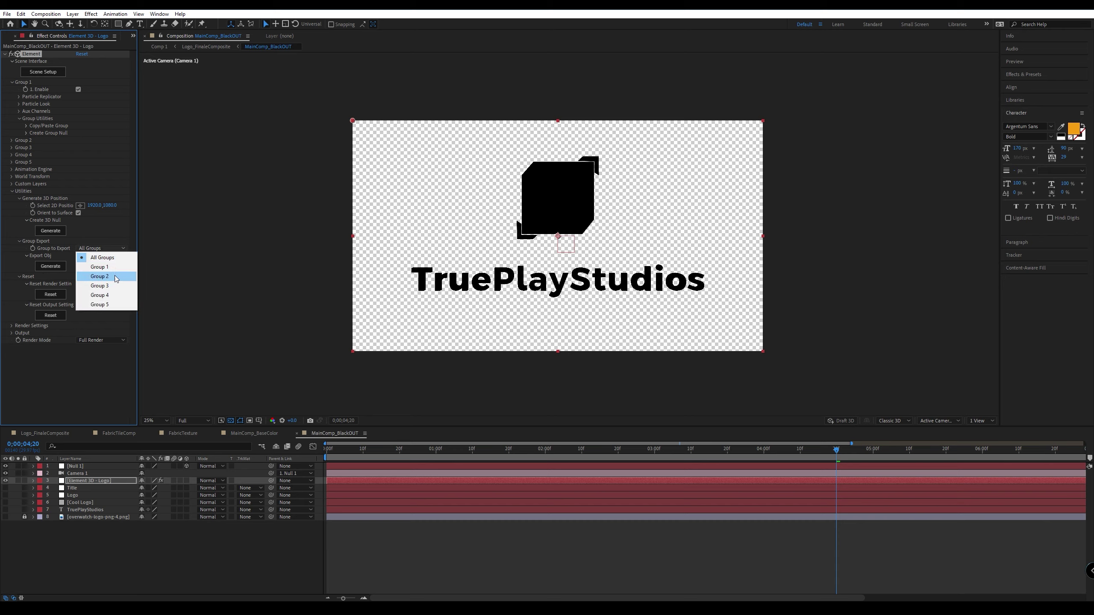
left_click(106, 267)
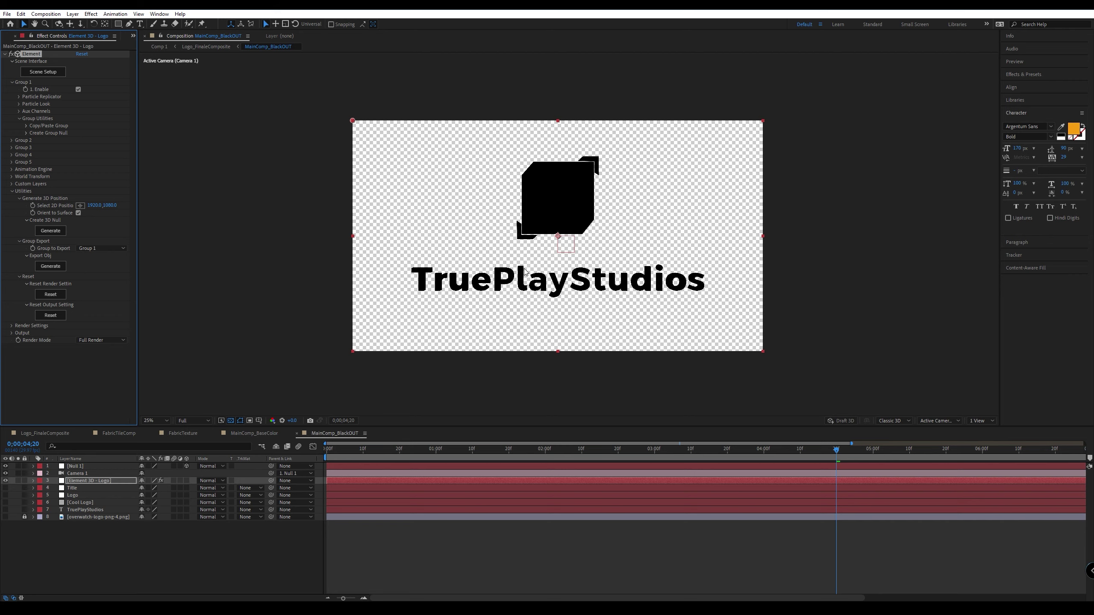
Export the group as an OBJ file named TPS_3DLogo in the Desktop's OverWatchLogo_PlayOfTheGame folder.
left_click(50, 266)
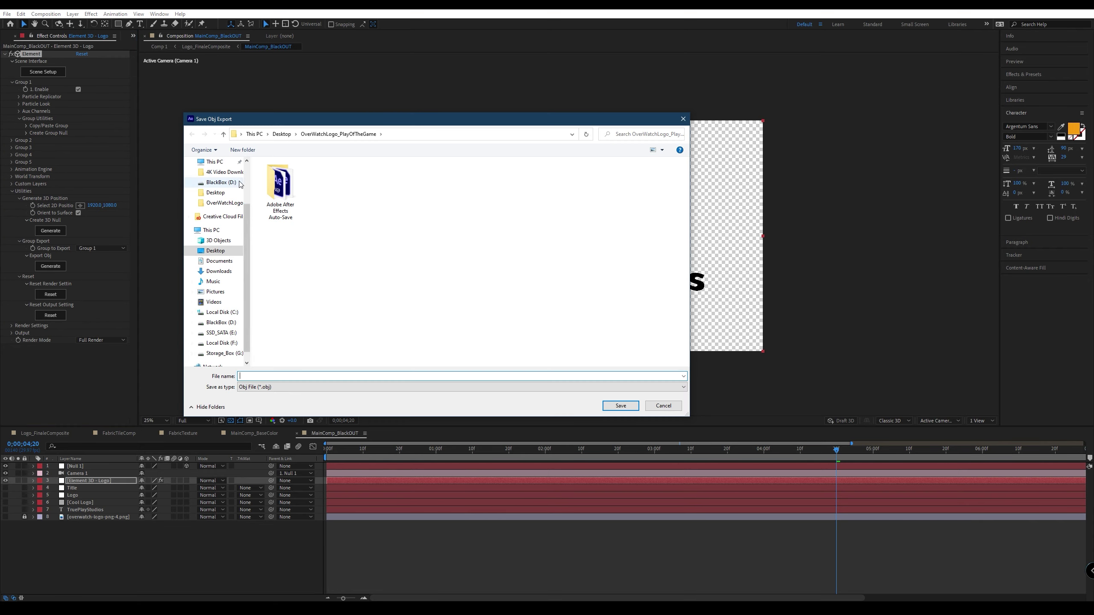
left_click(282, 134)
left_click(280, 192)
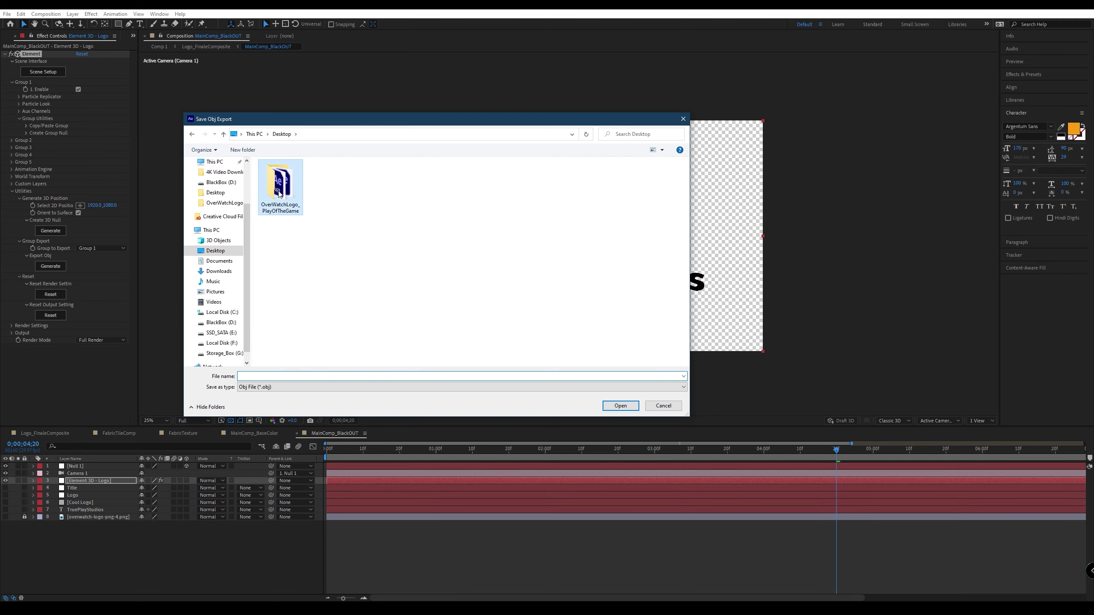
double_click(279, 193)
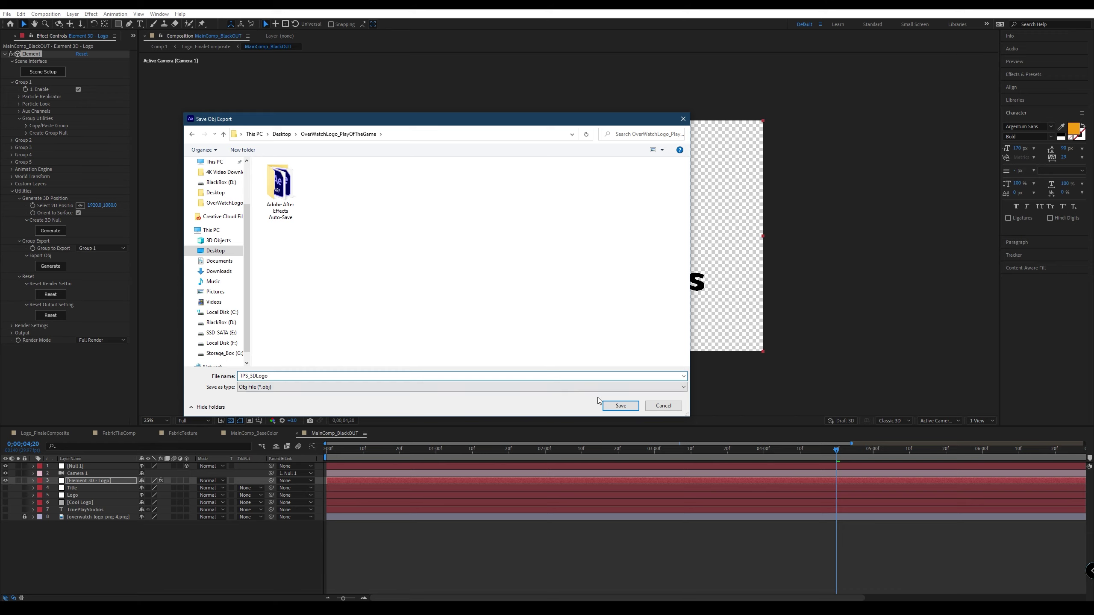
left_click(620, 406)
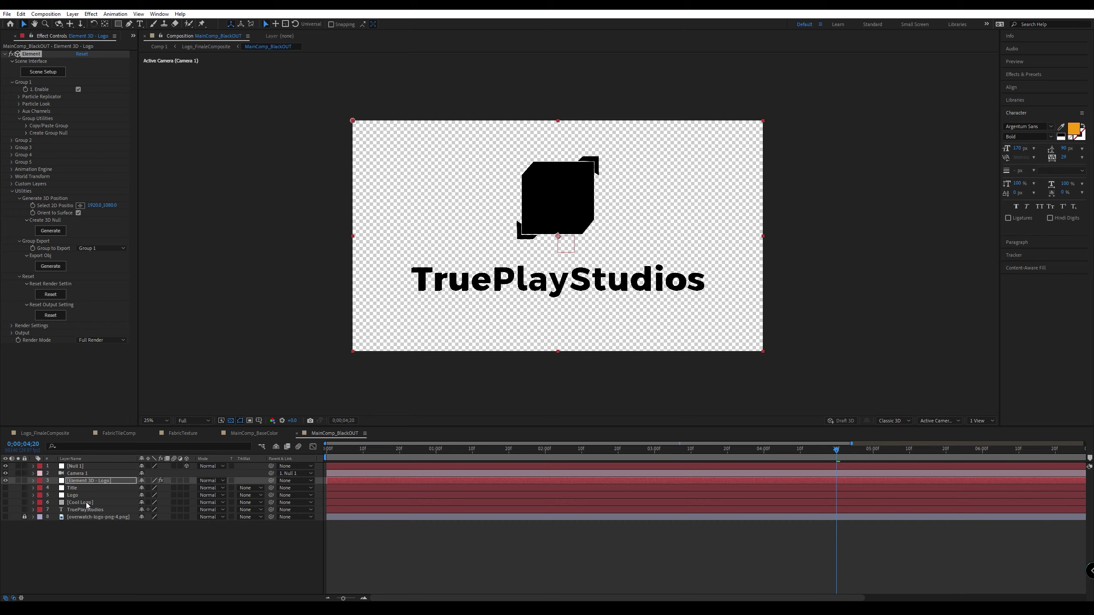
Reopen the Element scene setup and disable the TPS_Title and TPS_Logo folders inside TruePlayStudios.
left_click(75, 481)
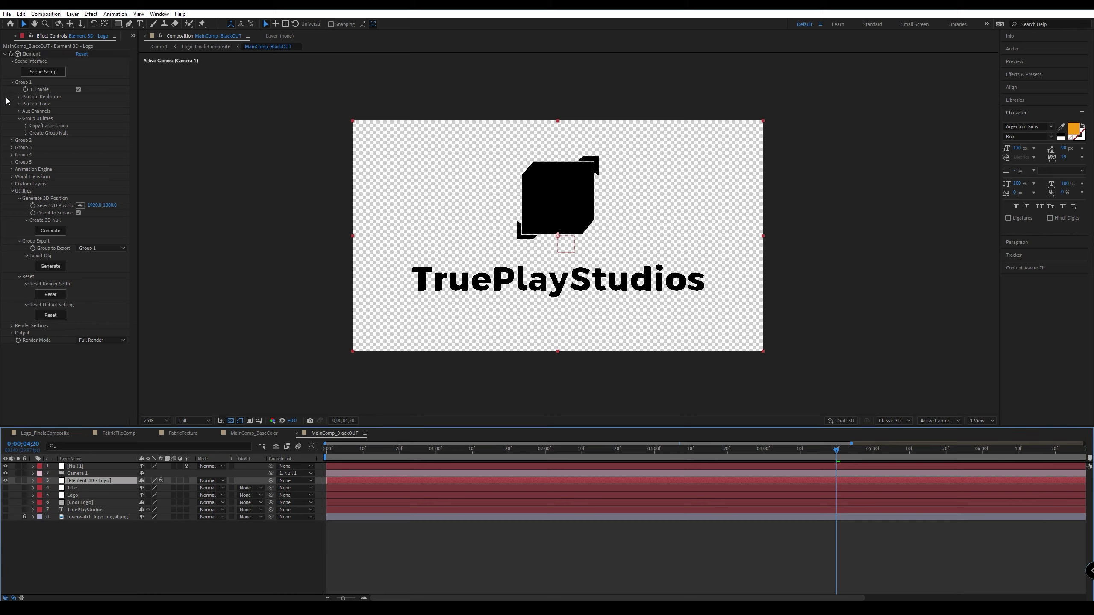
left_click(43, 72)
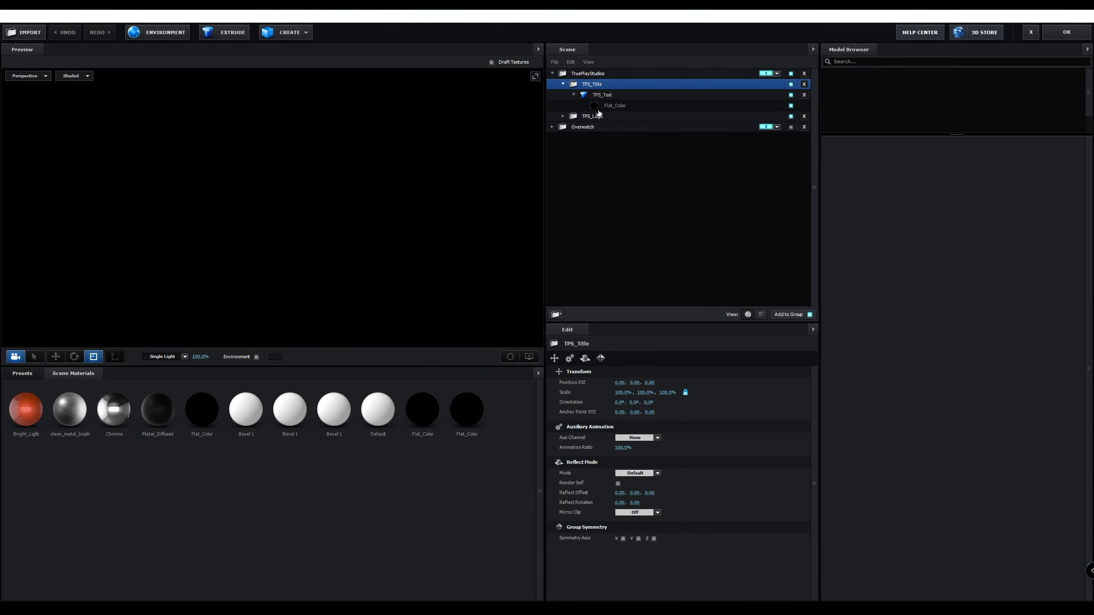
left_click(575, 96)
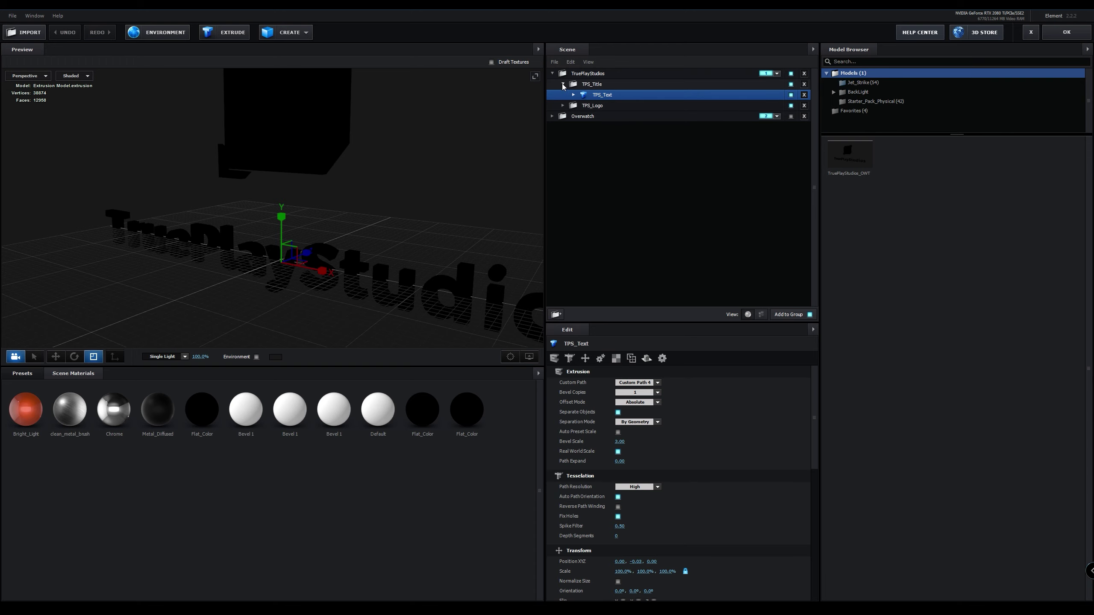
left_click(563, 84)
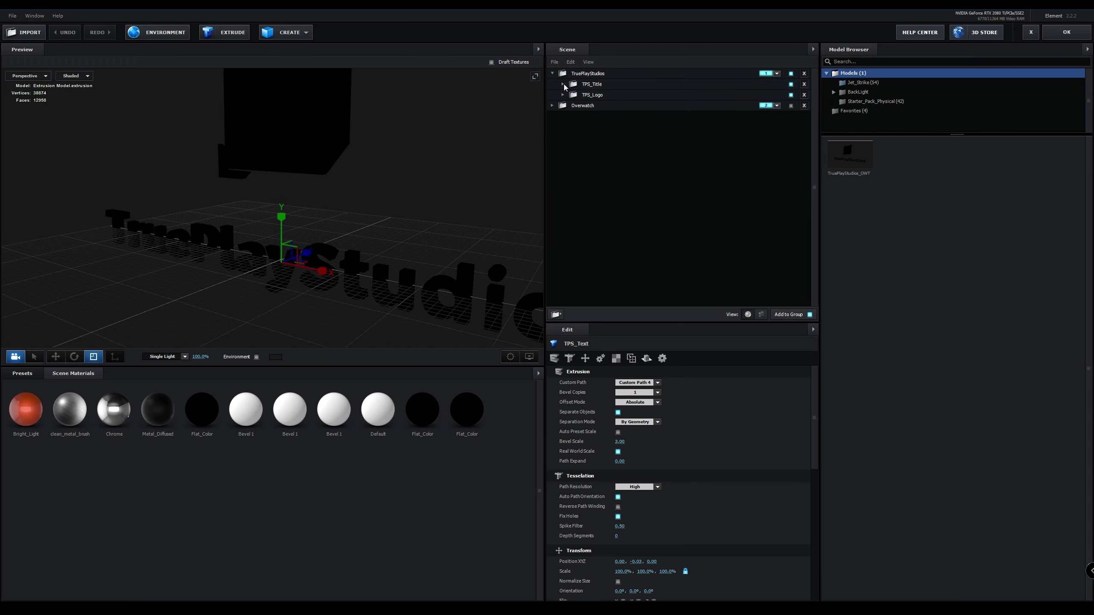
left_click(706, 85)
left_click(790, 85)
left_click(791, 95)
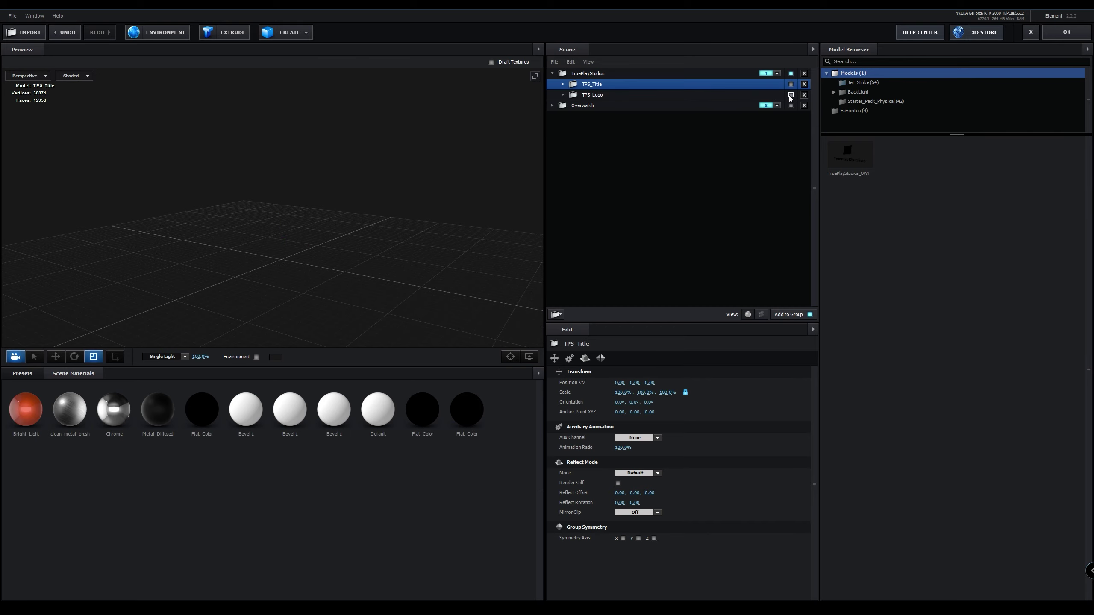
Import TPS_3DLogo.obj from the OverWatchLogo_PlayOfTheGame folder into the TruePlayStudios folder and inspect the imported model.
left_click(636, 73)
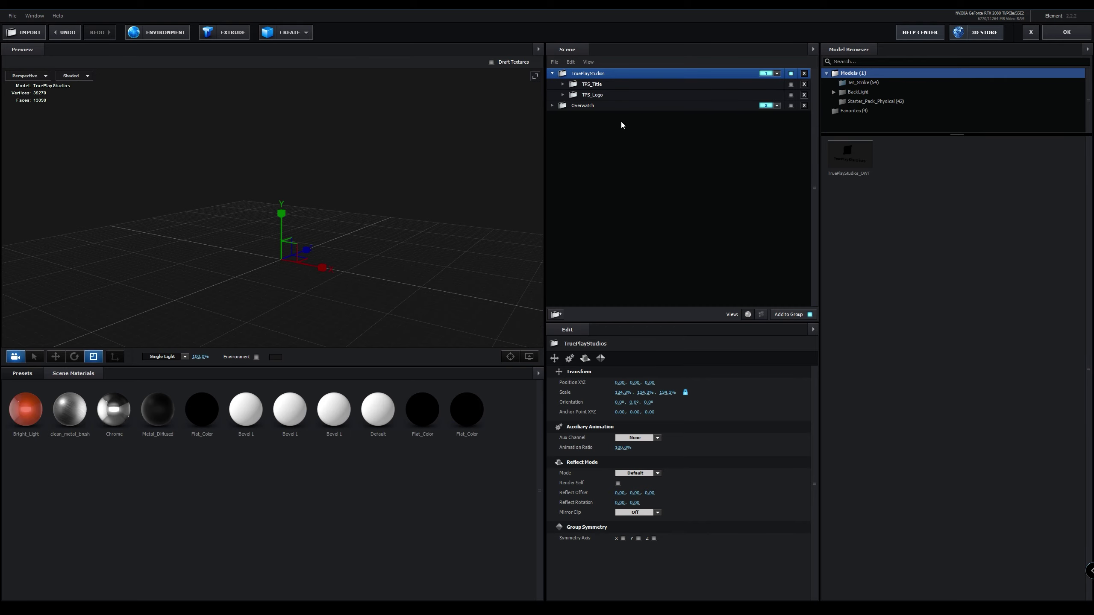
left_click(34, 35)
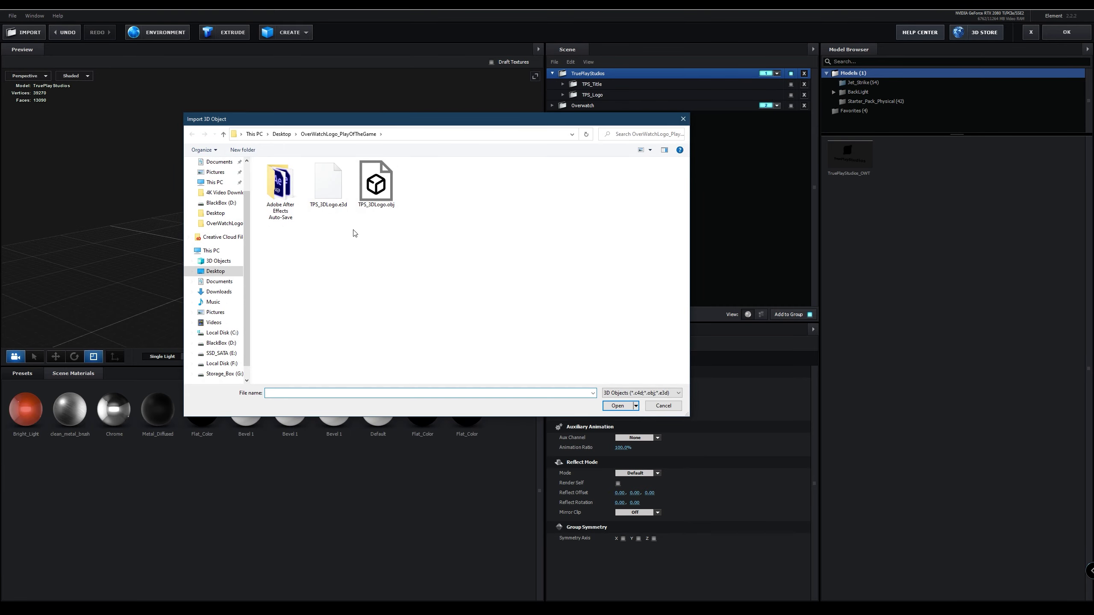
scroll(233, 194, "up", 2)
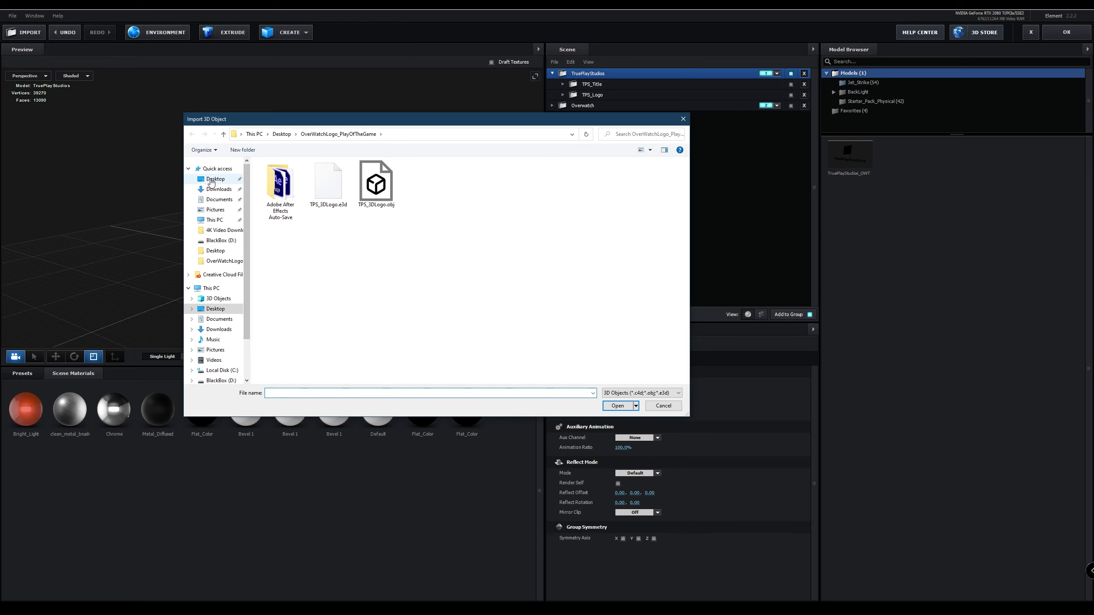
left_click(201, 178)
double_click(281, 189)
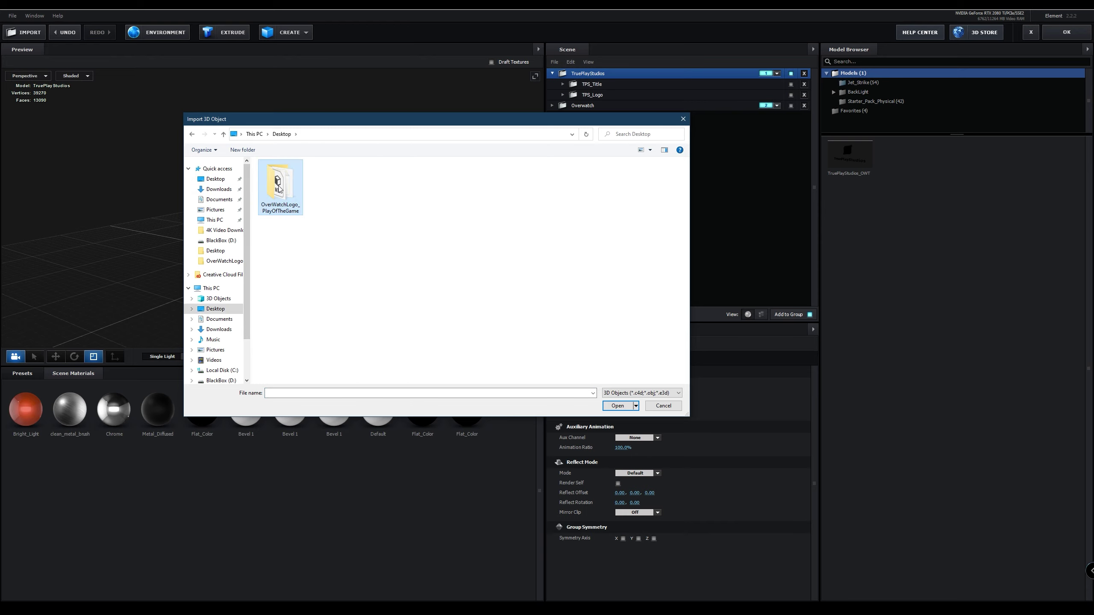
left_click(382, 190)
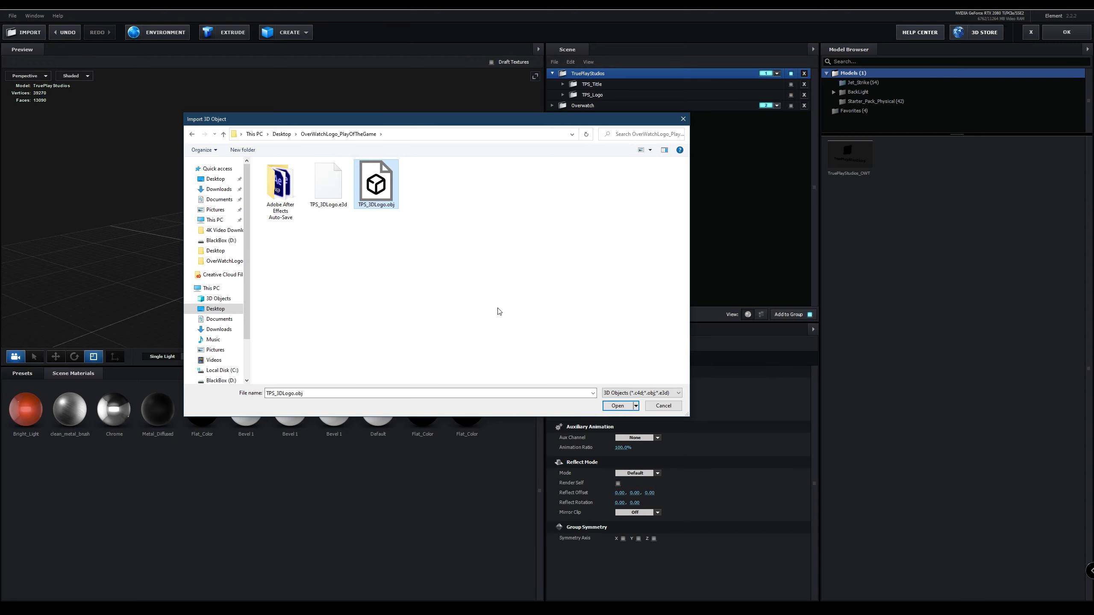
left_click(615, 405)
left_click(603, 388)
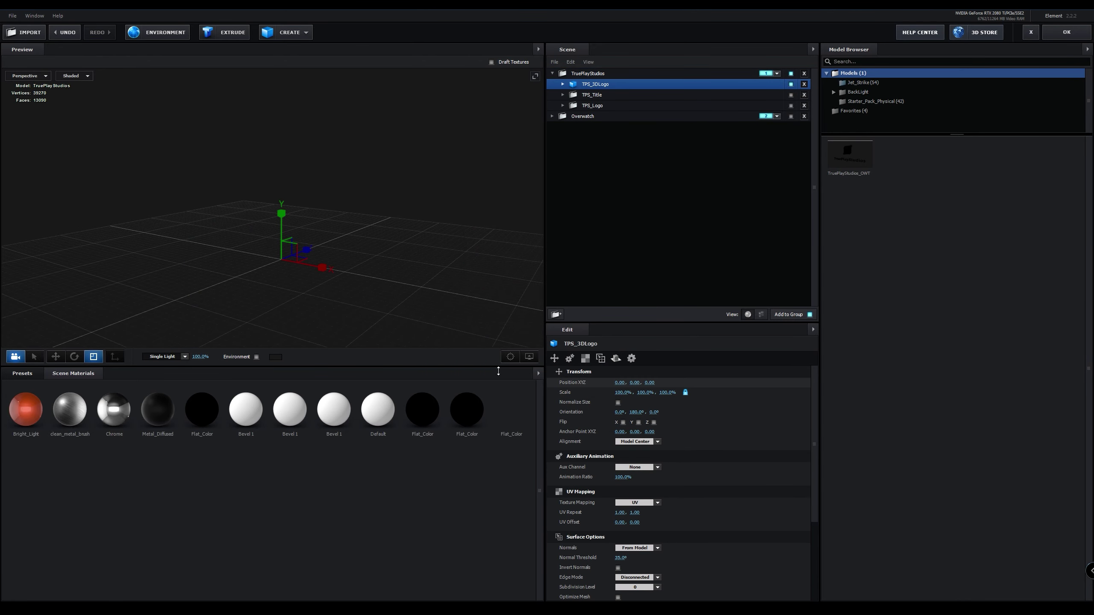
scroll(361, 280, "down", 10)
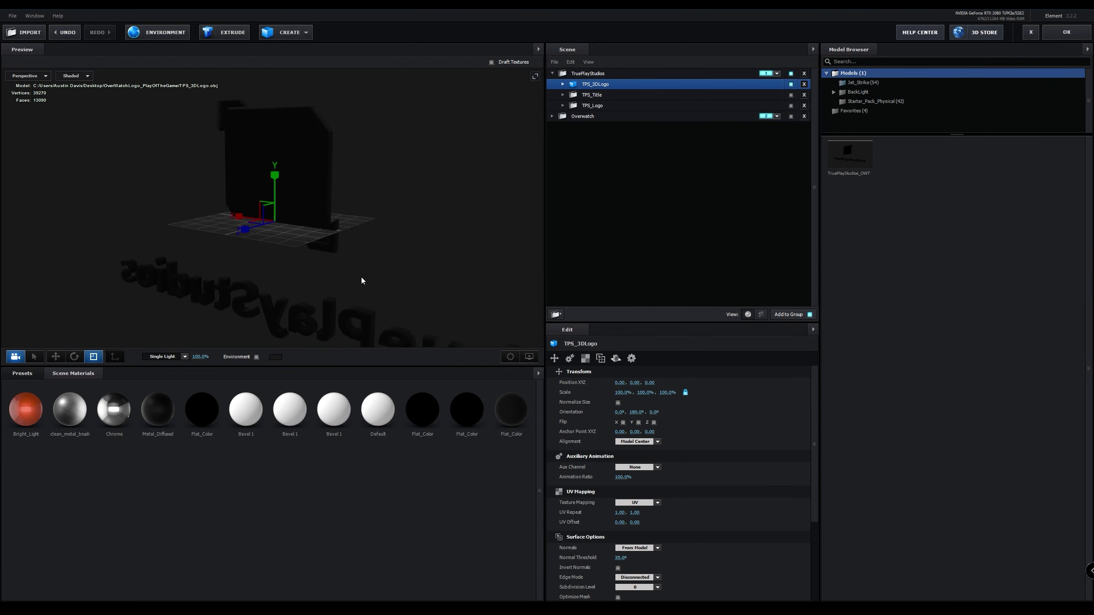
left_click_drag(361, 277, 317, 260)
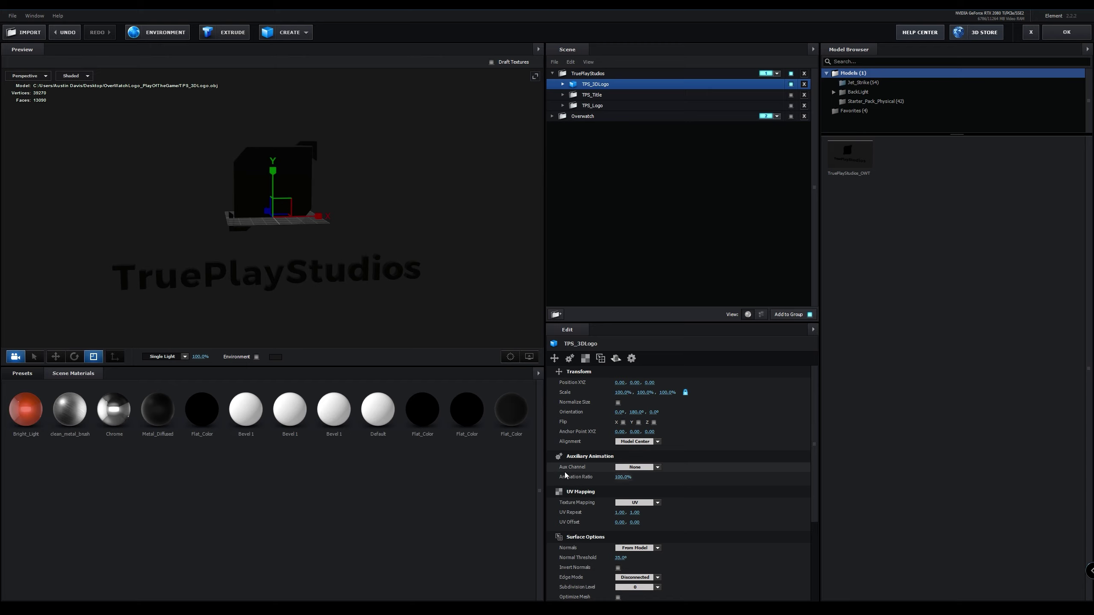
Try enabling Normalize Size on the imported TPS_3DLogo model and inspect it in the preview.
left_click(618, 403)
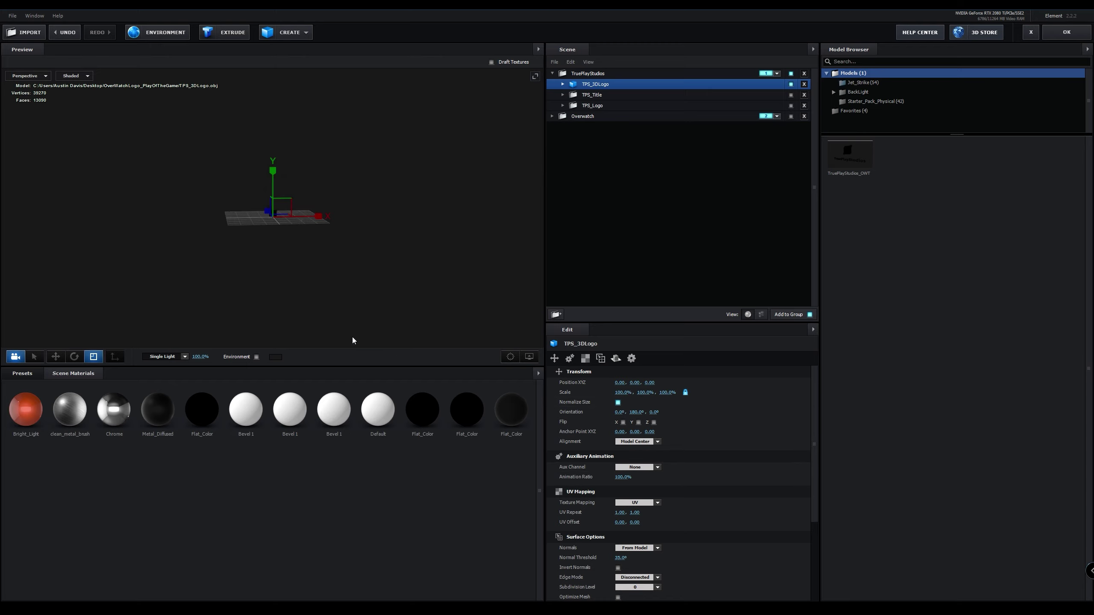
scroll(352, 337, "up", 5)
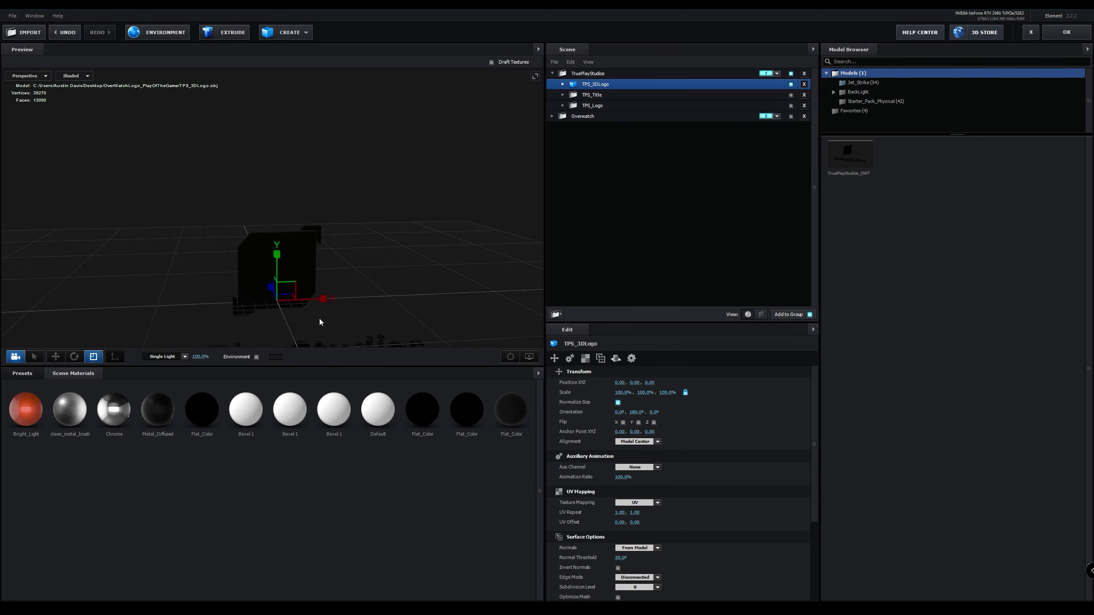
left_click_drag(319, 317, 343, 261)
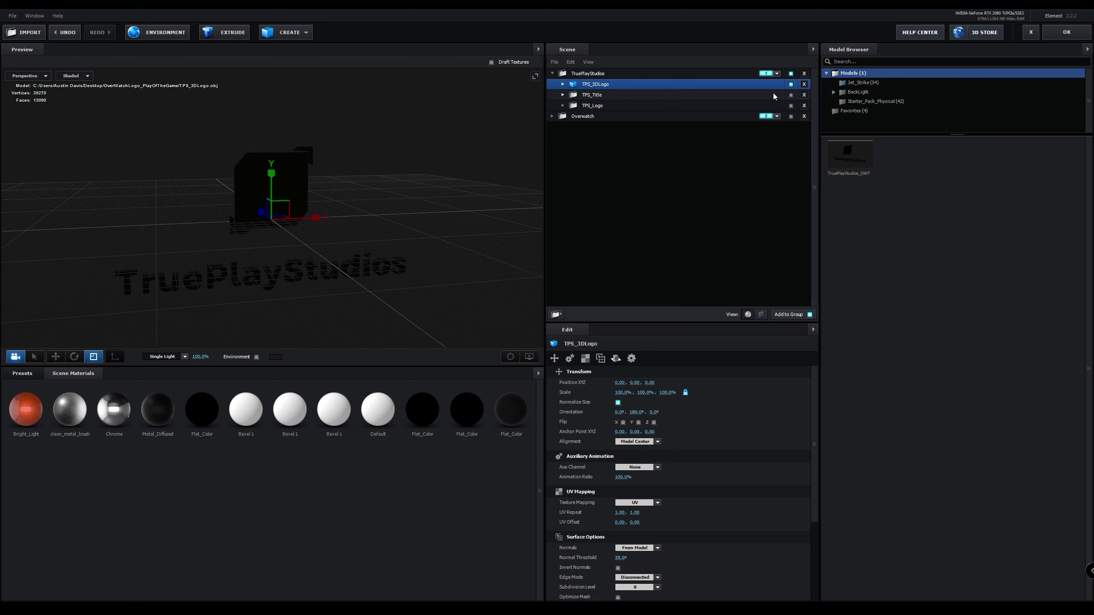
Delete the imported TPS_3DLogo model and re-enable the TPS_Title and TPS_Logo folders in TruePlayStudios.
left_click(803, 85)
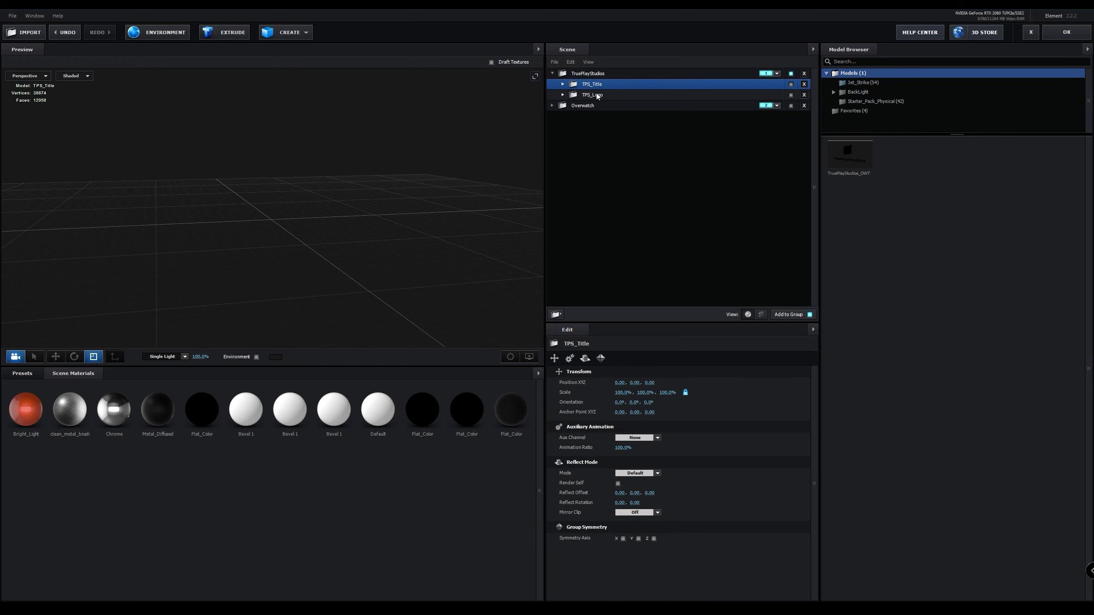
left_click(791, 74)
left_click(791, 84)
left_click(791, 95)
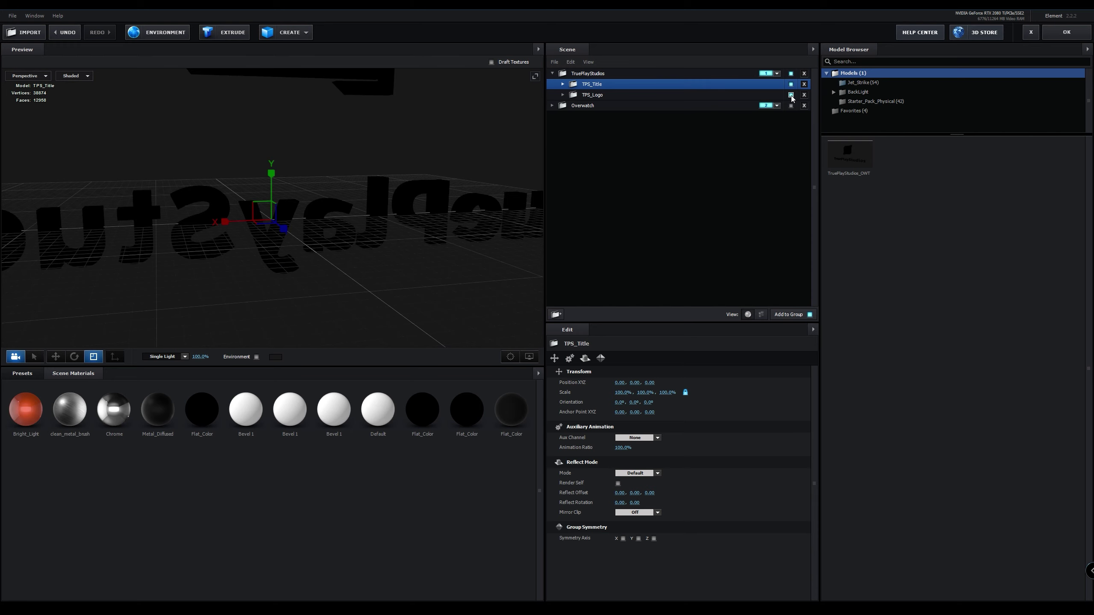
Set the scale of the TruePlayStudios folder to 100% on all axes.
left_click(596, 73)
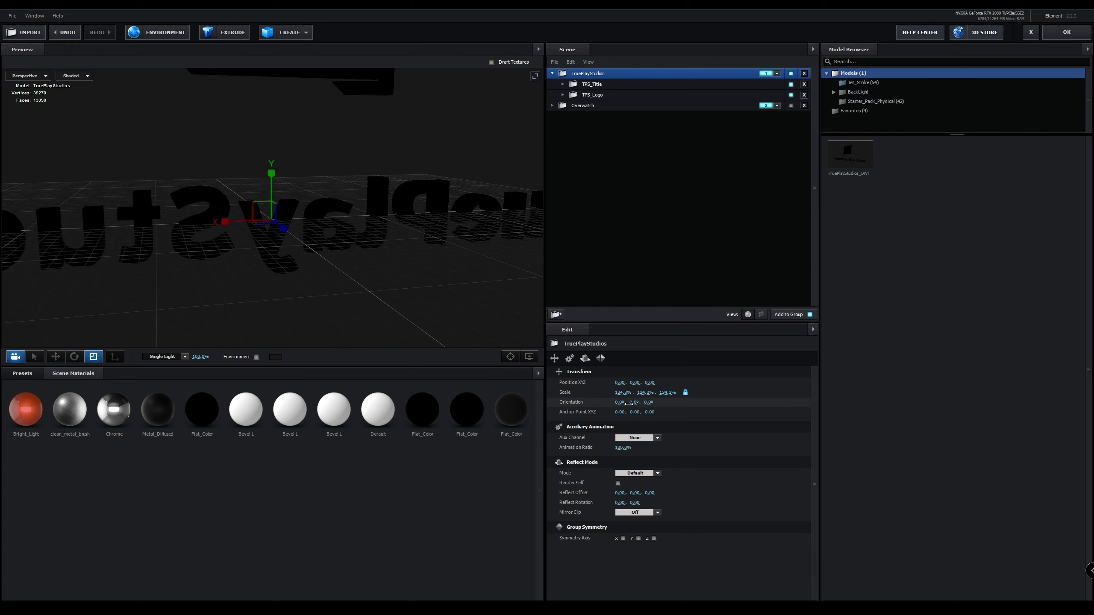
left_click(622, 392)
type("100")
key("Return")
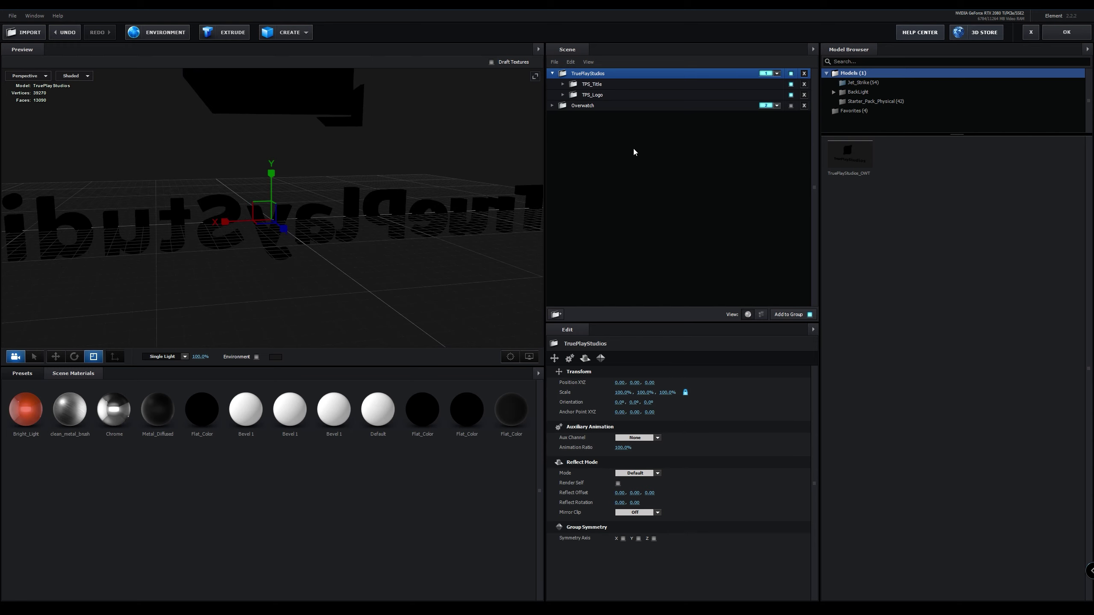
Select the TPS_Text and TPS_Logo extrusions together and scale both up uniformly.
left_click(562, 84)
left_click(562, 105)
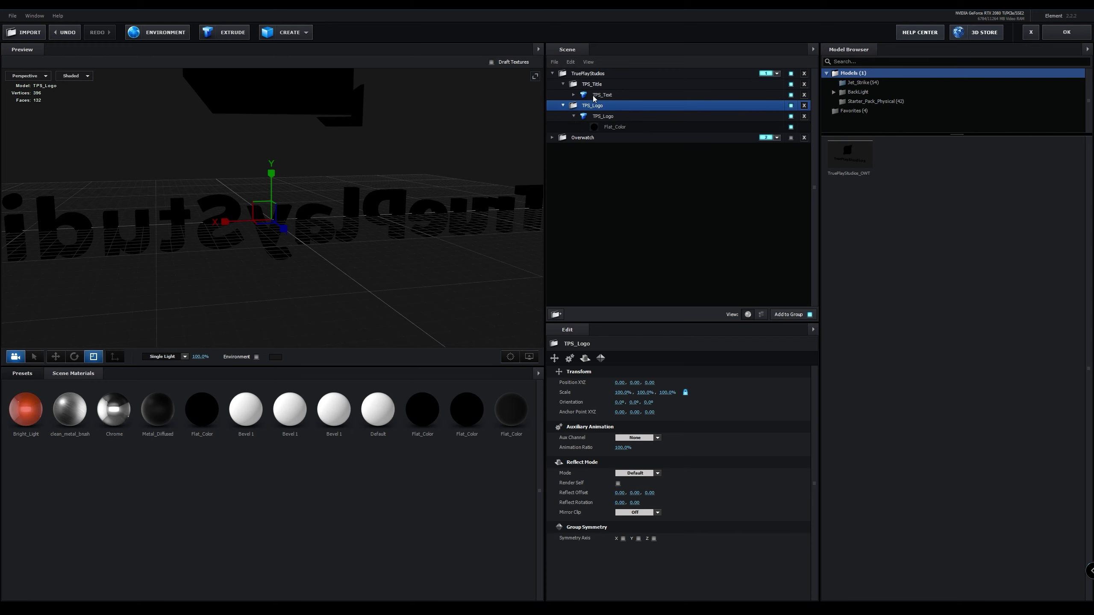
left_click(615, 117)
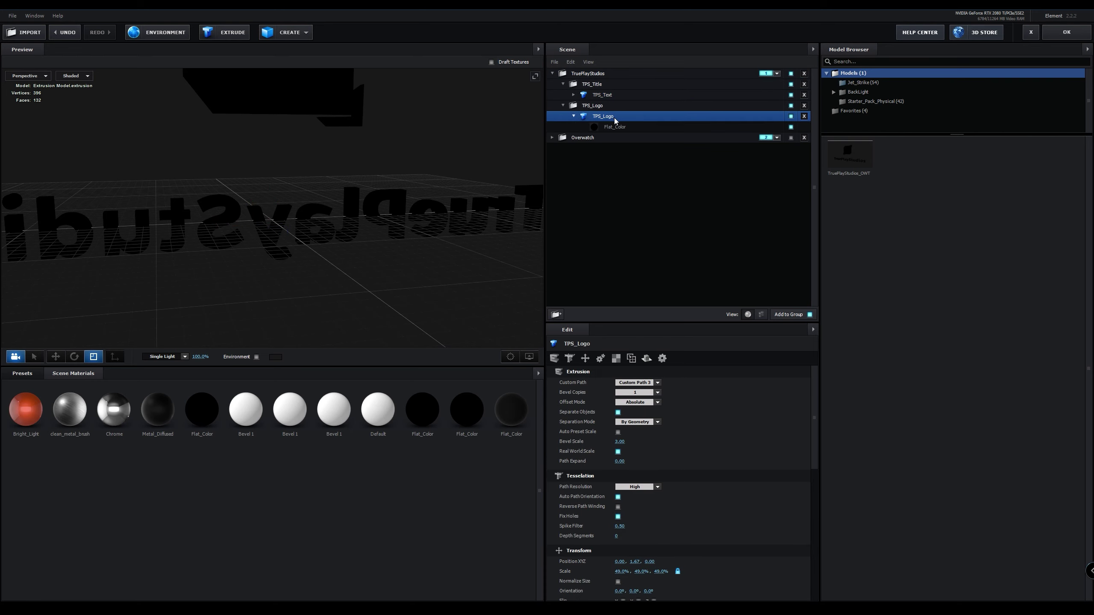
left_click(602, 95, "ctrl")
scroll(320, 216, "down", 8)
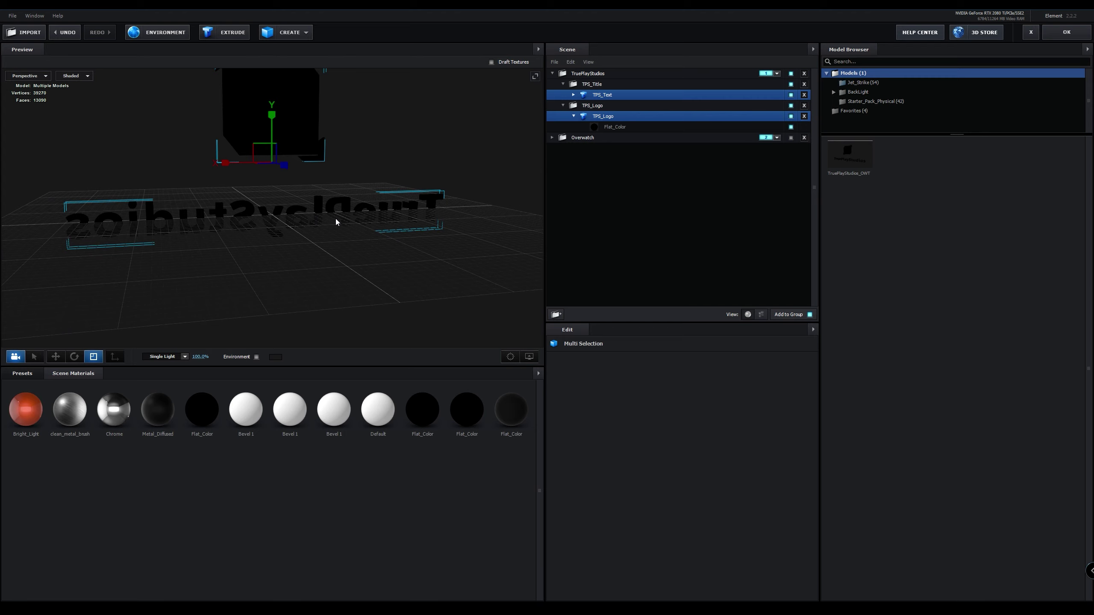
left_click_drag(252, 259, 368, 264)
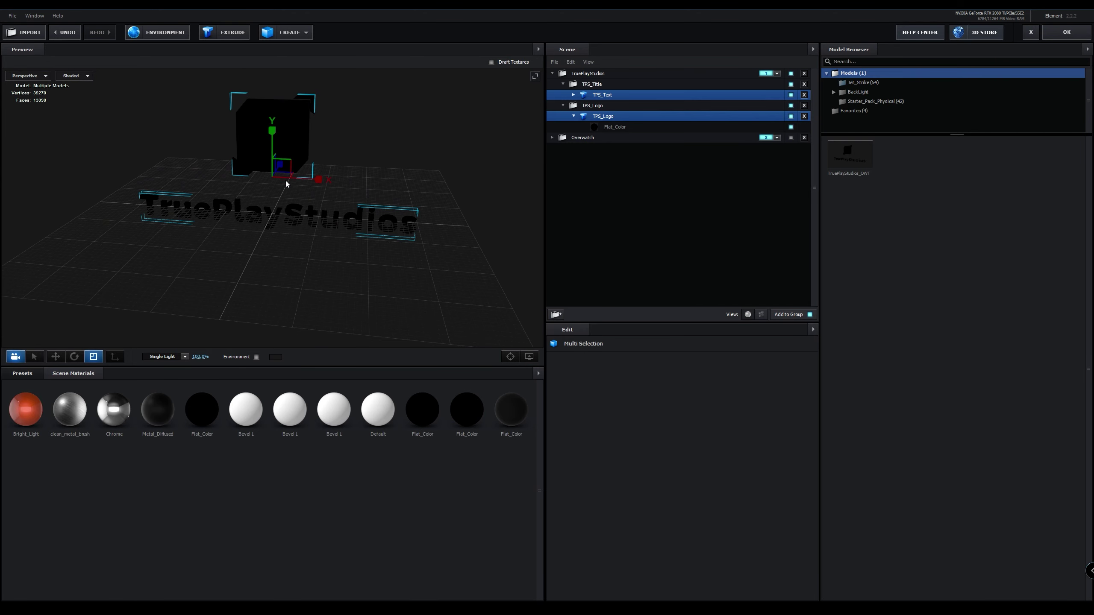
left_click_drag(279, 177, 319, 174)
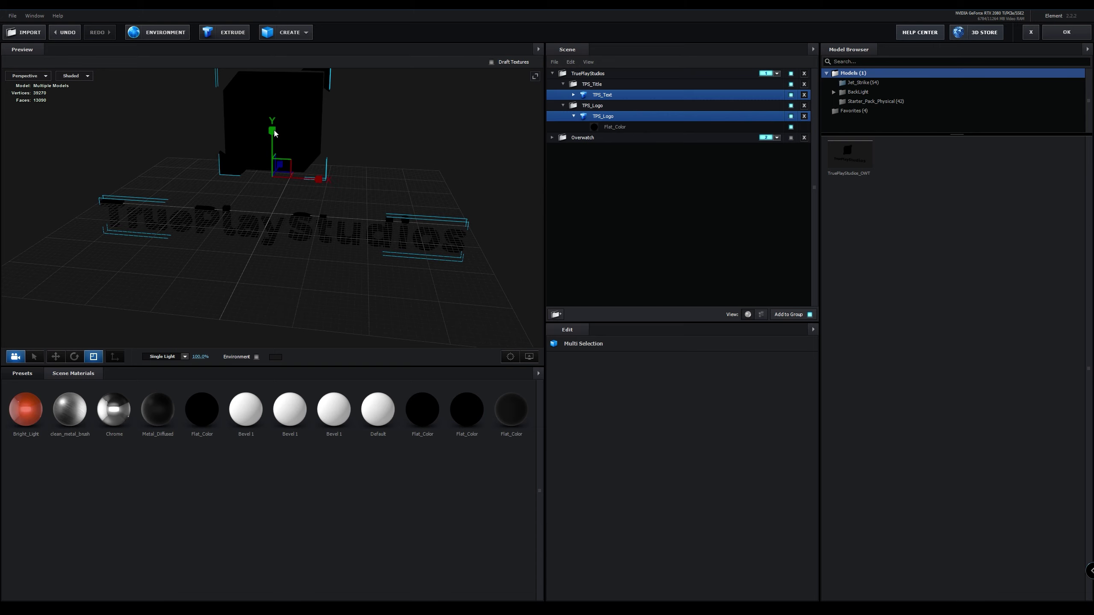
Move the selected TPS_Text and TPS_Logo extrusions slightly upward along the Y axis.
key("w")
left_click_drag(274, 139, 274, 126)
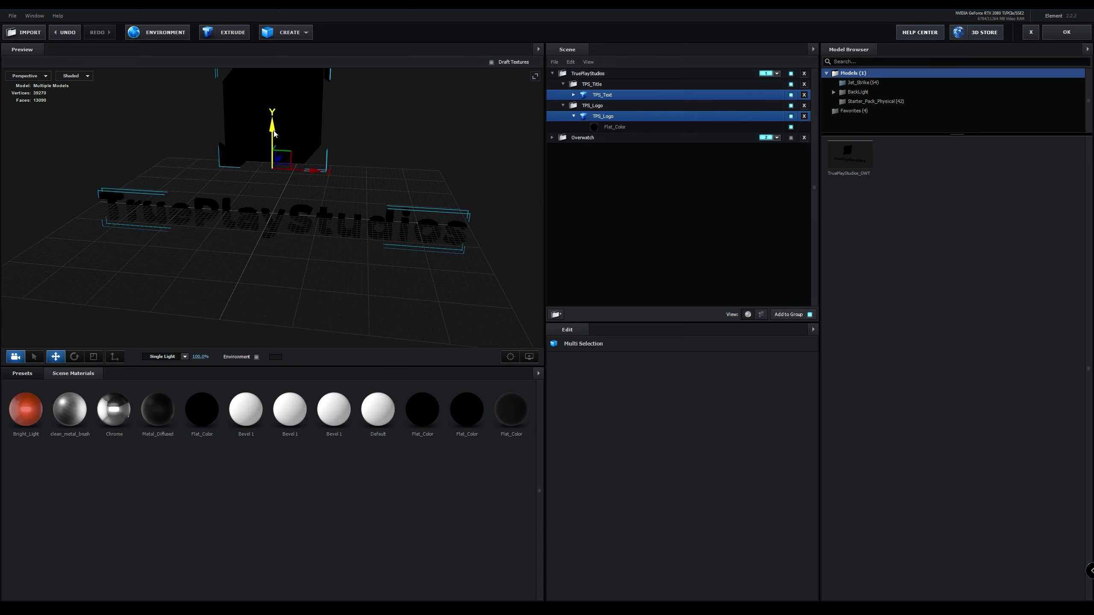
left_click_drag(304, 293, 307, 266)
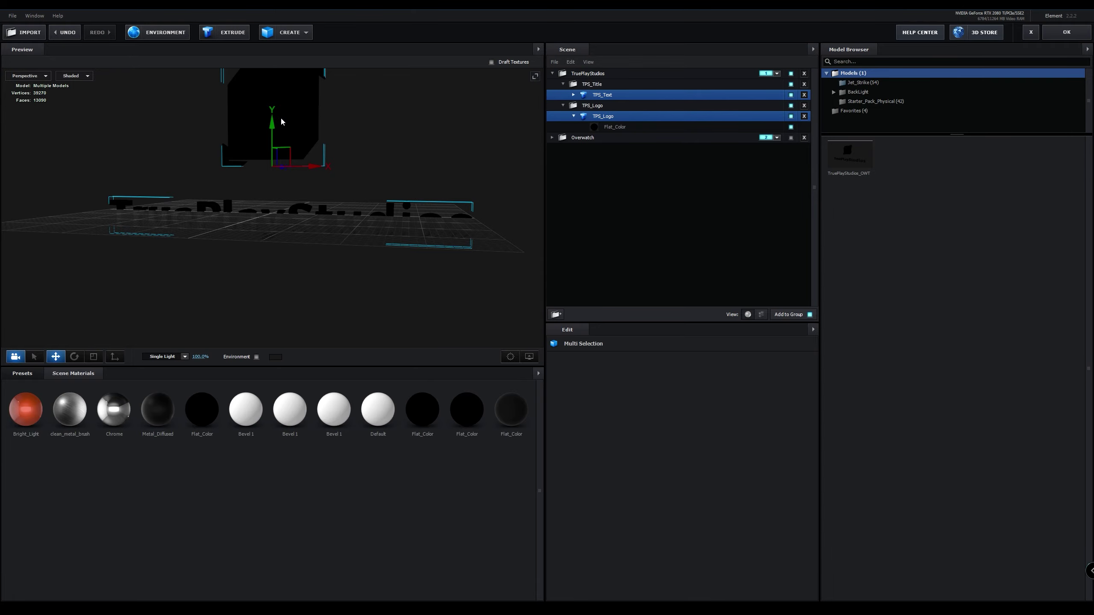
left_click_drag(272, 128, 272, 126)
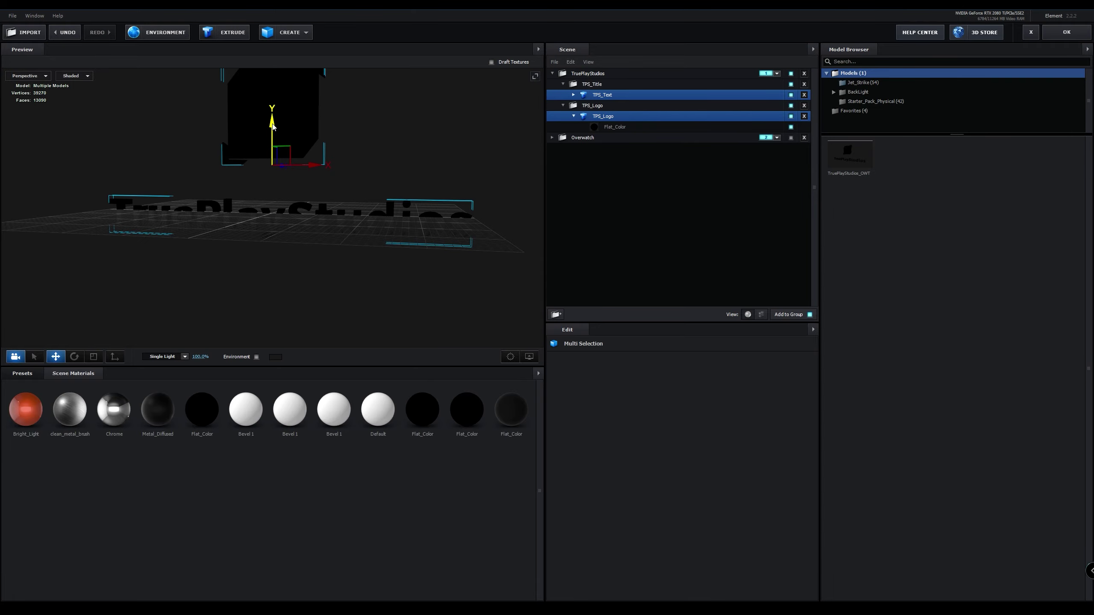
Accept the scene setup and export the group as an OBJ, overwriting TPS_3DLogo.obj in the OverWatchLogo_PlayOfTheGame folder.
left_click(1053, 35)
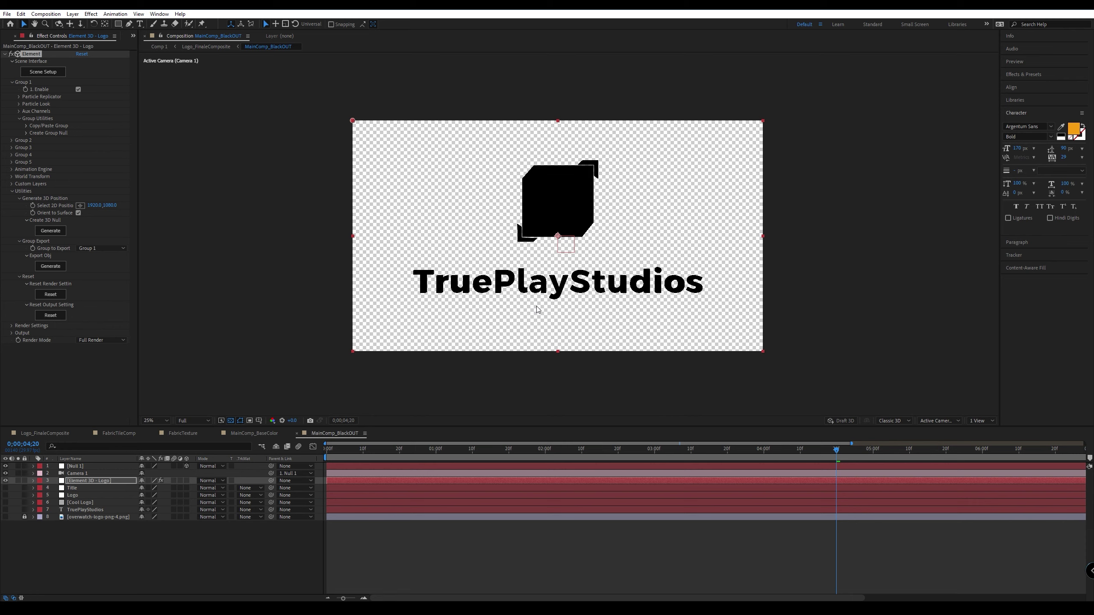
left_click(60, 270)
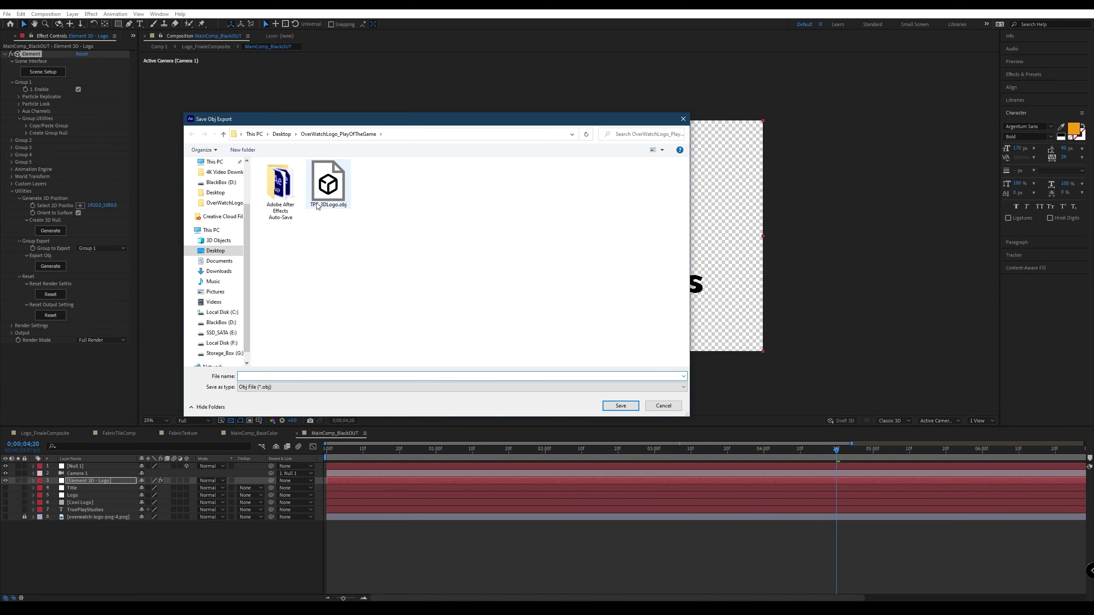
left_click(318, 206)
left_click(620, 406)
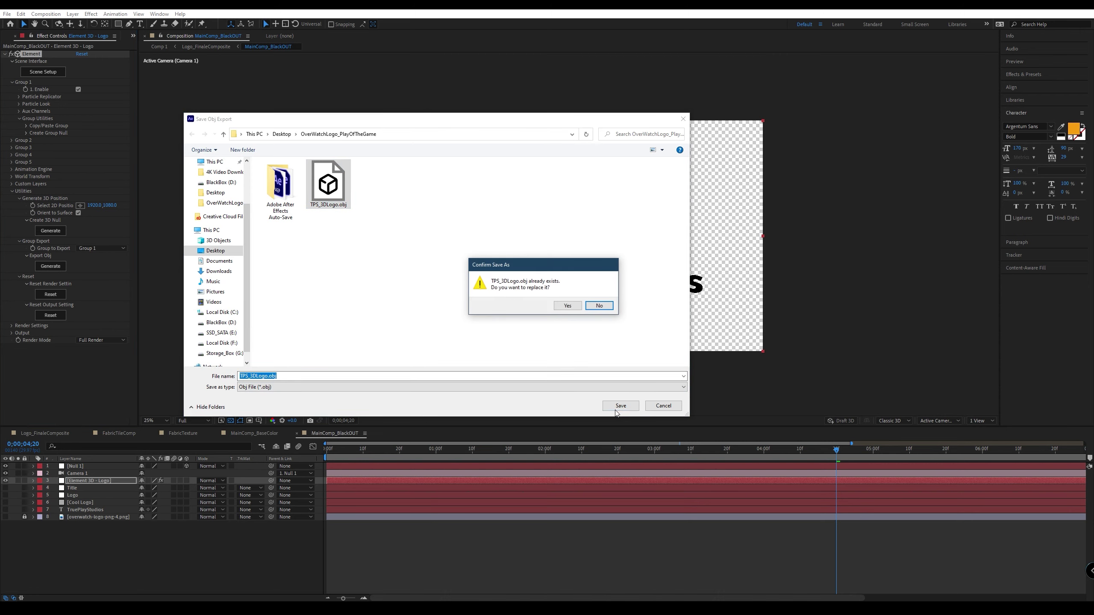
left_click(567, 306)
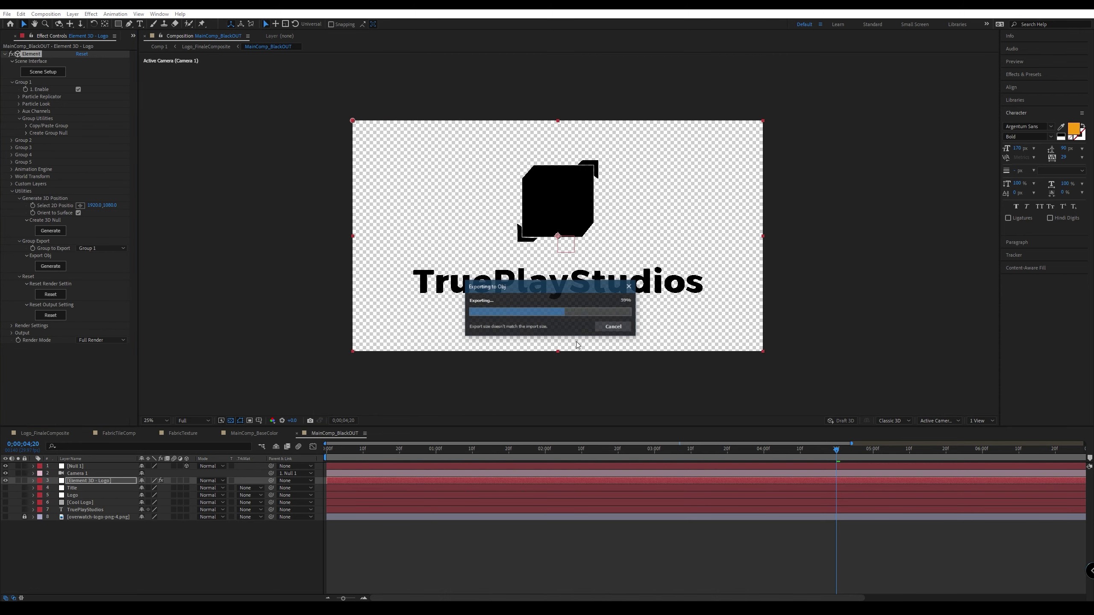
Reopen the Element scene setup and import the re-exported TPS_3DLogo.obj model.
left_click(47, 73)
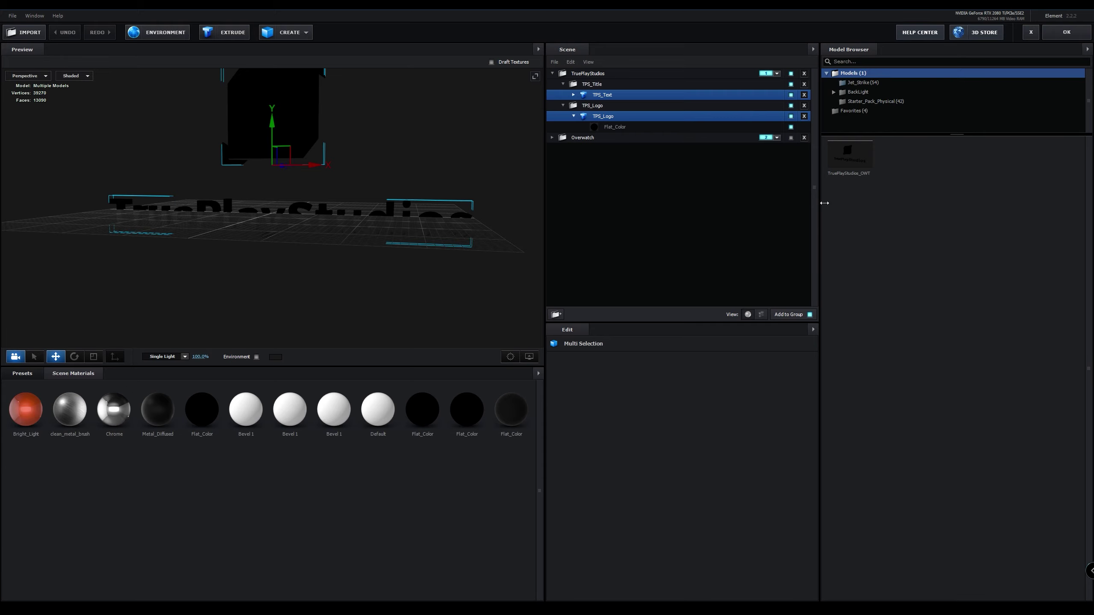
left_click(25, 32)
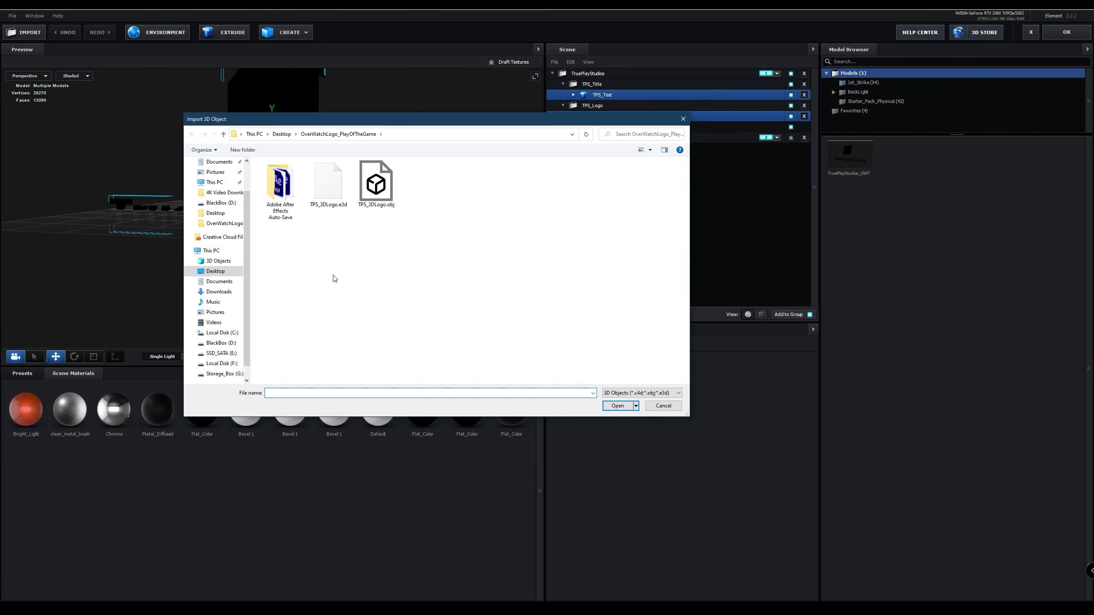
left_click(376, 185)
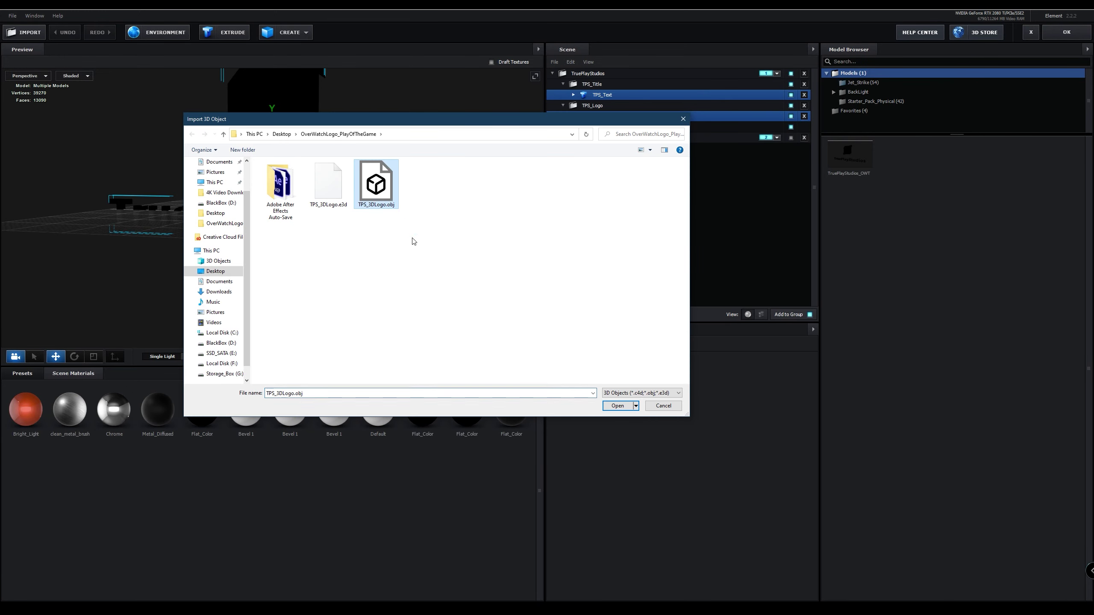
left_click(620, 406)
left_click(603, 388)
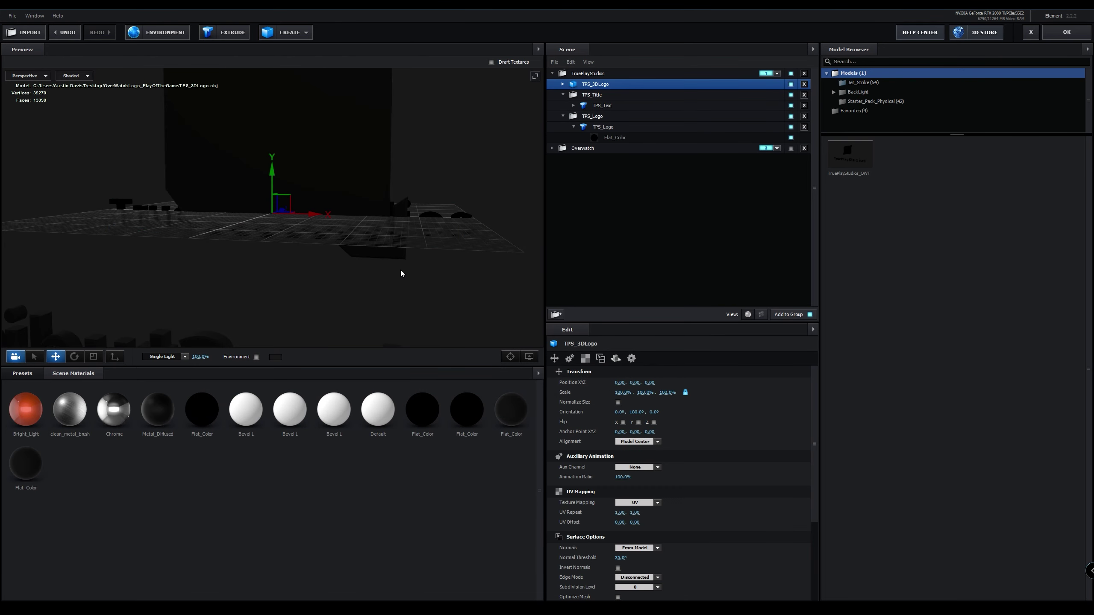
Inspect the imported model, then collapse and disable the original TPS_Title and TPS_Logo folders.
left_click_drag(391, 298, 366, 315)
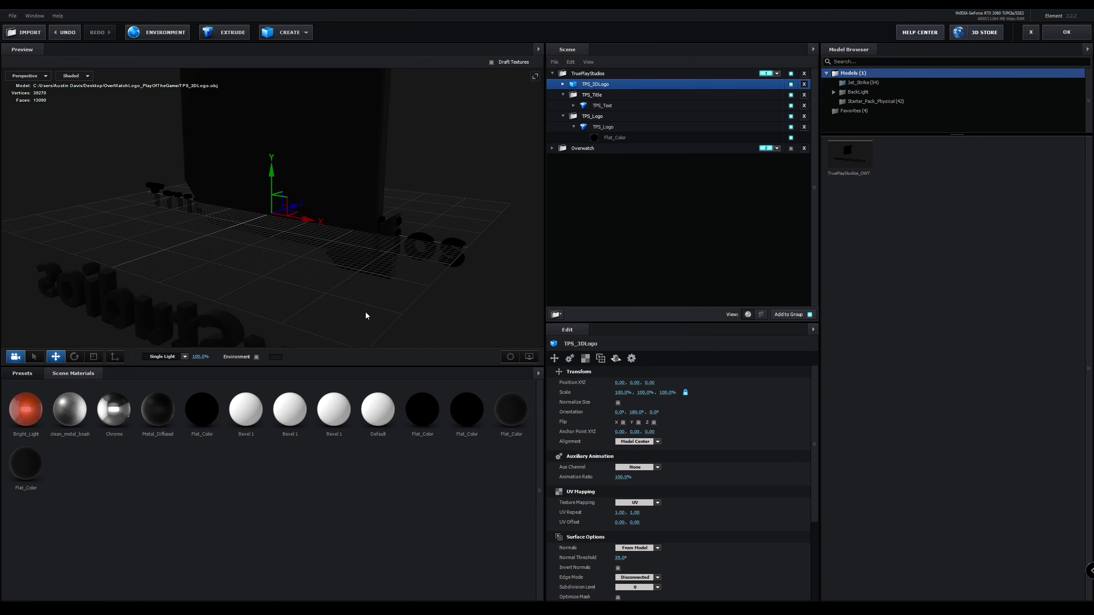
scroll(364, 308, "down", 3)
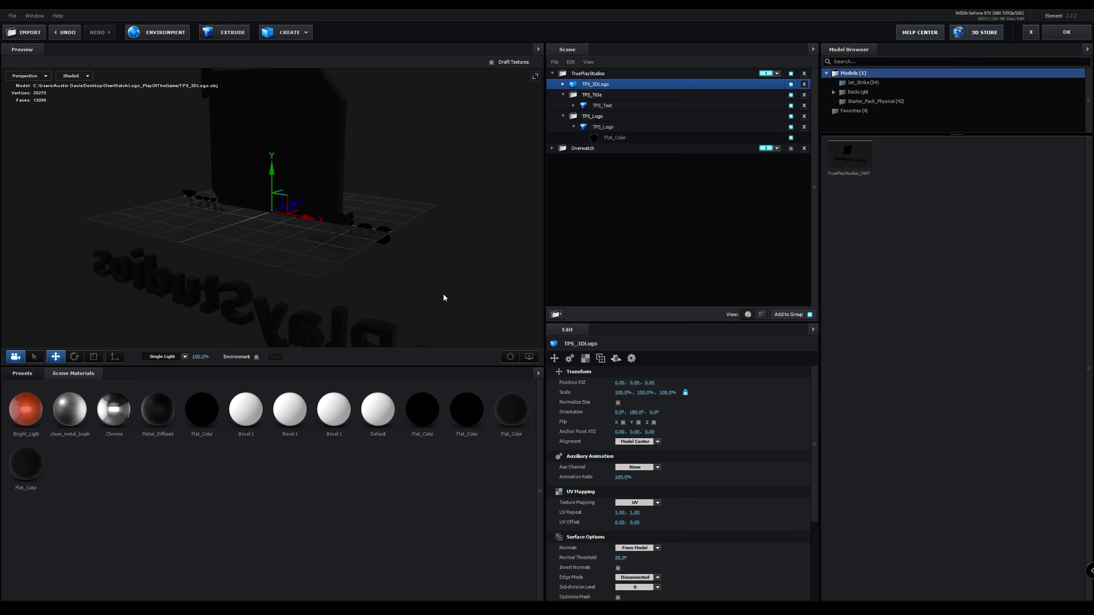
left_click_drag(447, 293, 435, 266)
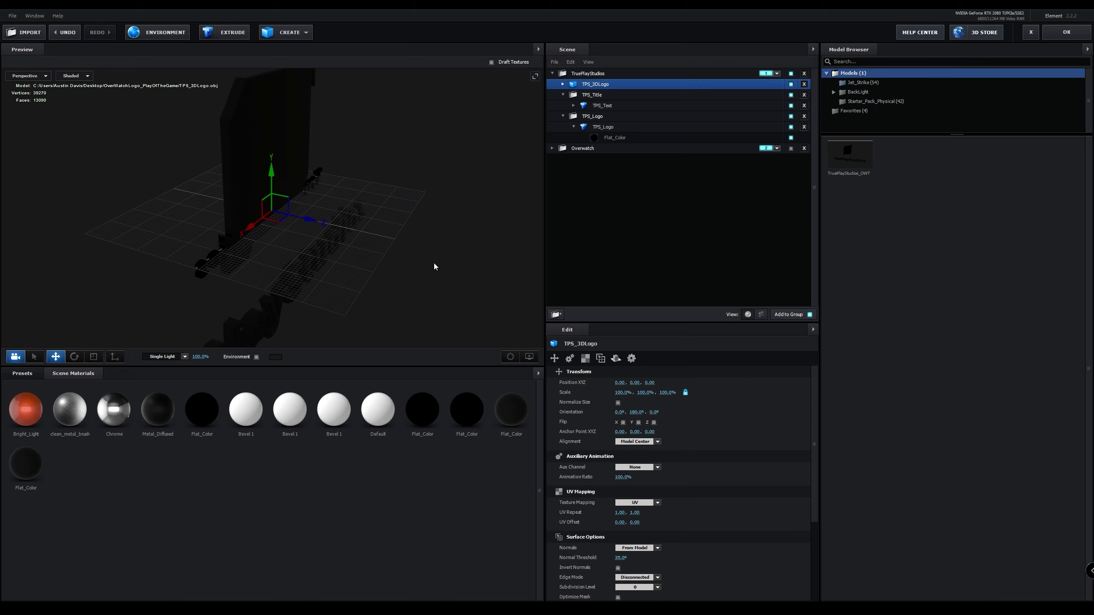
left_click_drag(332, 220, 331, 253)
left_click_drag(235, 269, 207, 278)
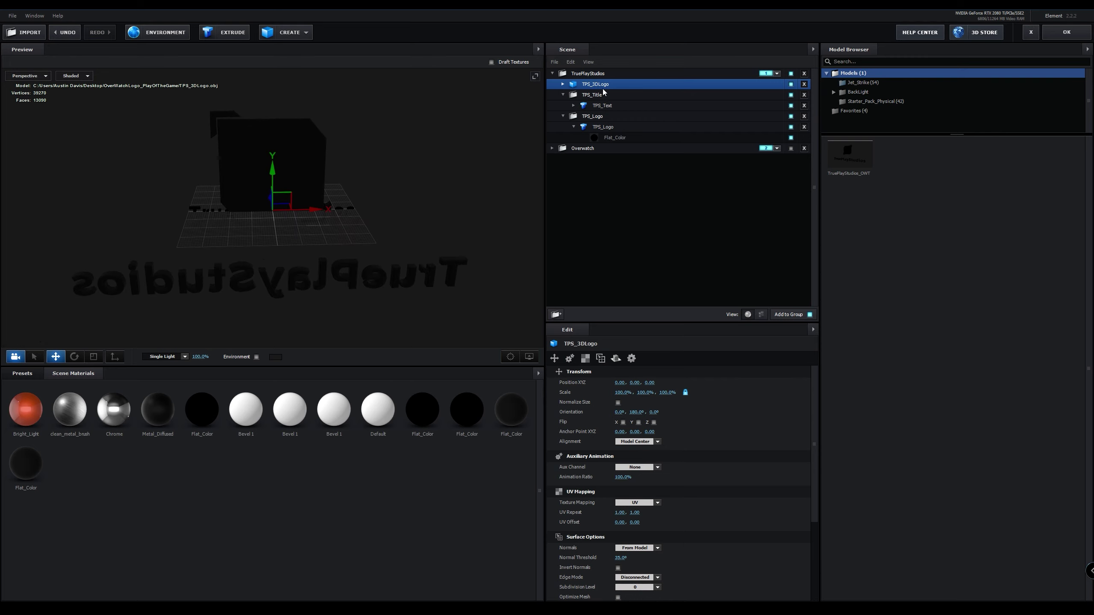
left_click(563, 94)
left_click(563, 105)
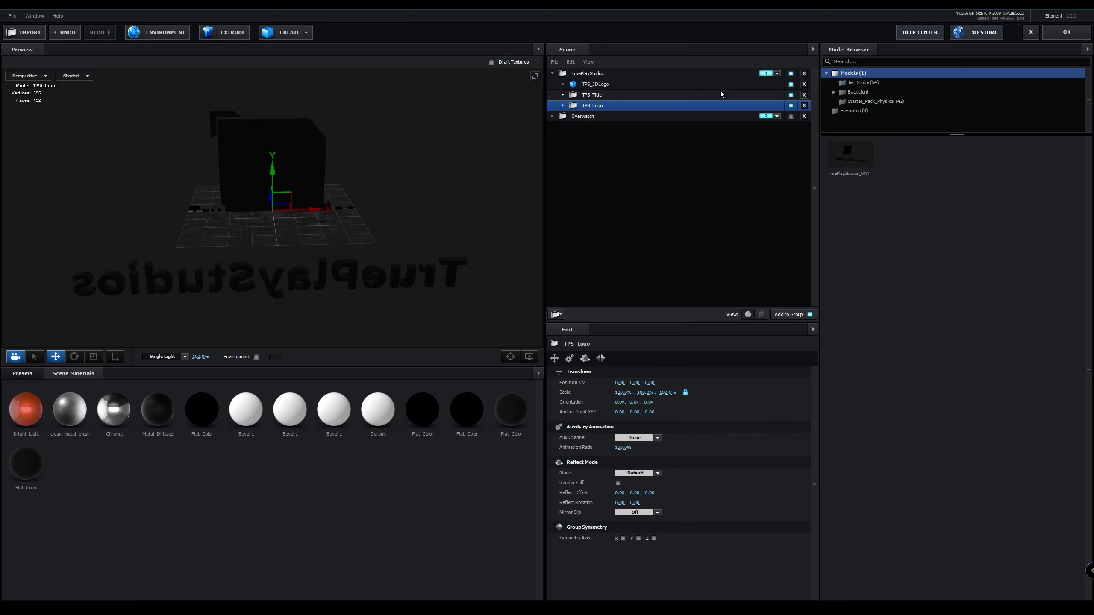
left_click(790, 95)
left_click(791, 105)
Rotate the TPS_3DLogo model around Y to a 0° orientation so its text reads correctly.
key("e")
left_click(595, 85)
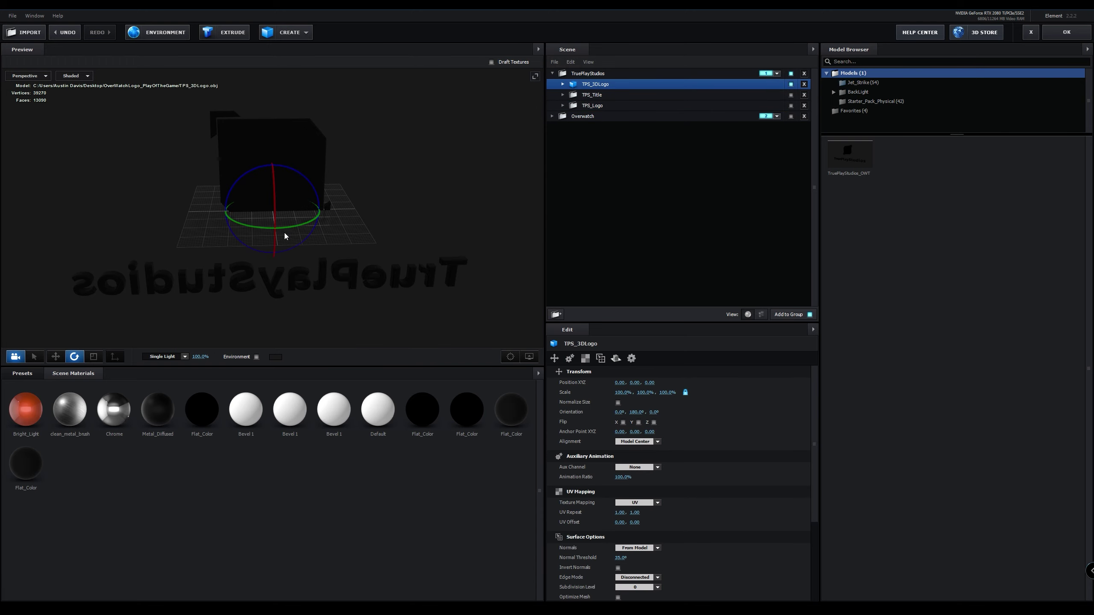
left_click_drag(242, 225, 436, 244)
Scale the TPS_3DLogo model down to about 42% and raise it to a Y position of about 1.6.
key("r")
left_click_drag(275, 208, 168, 283)
key("w")
left_click_drag(274, 173, 276, 139)
key("r")
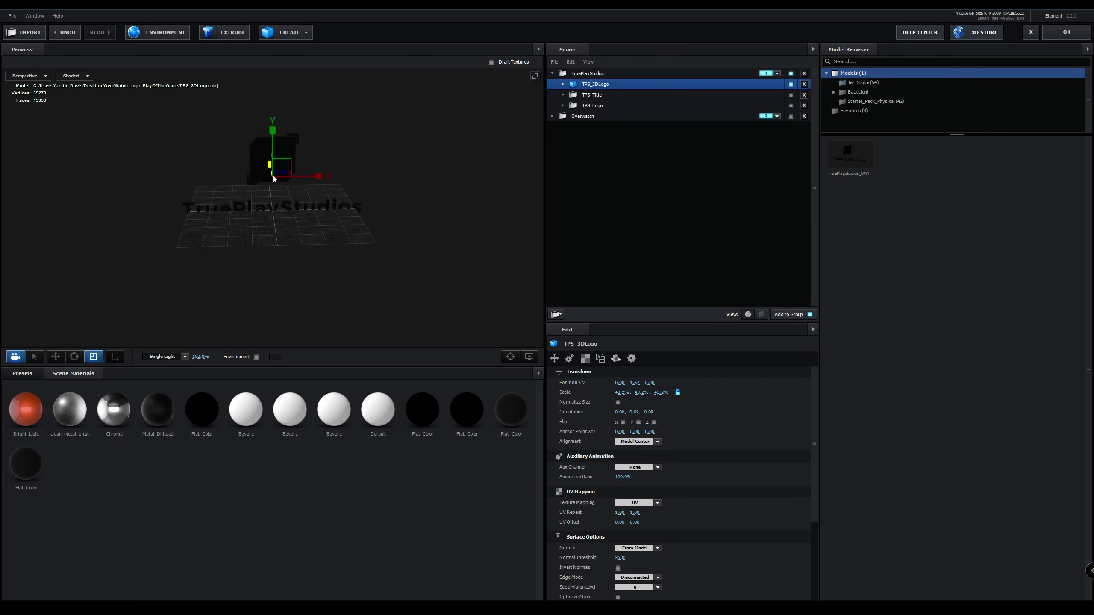
left_click_drag(274, 176, 272, 178)
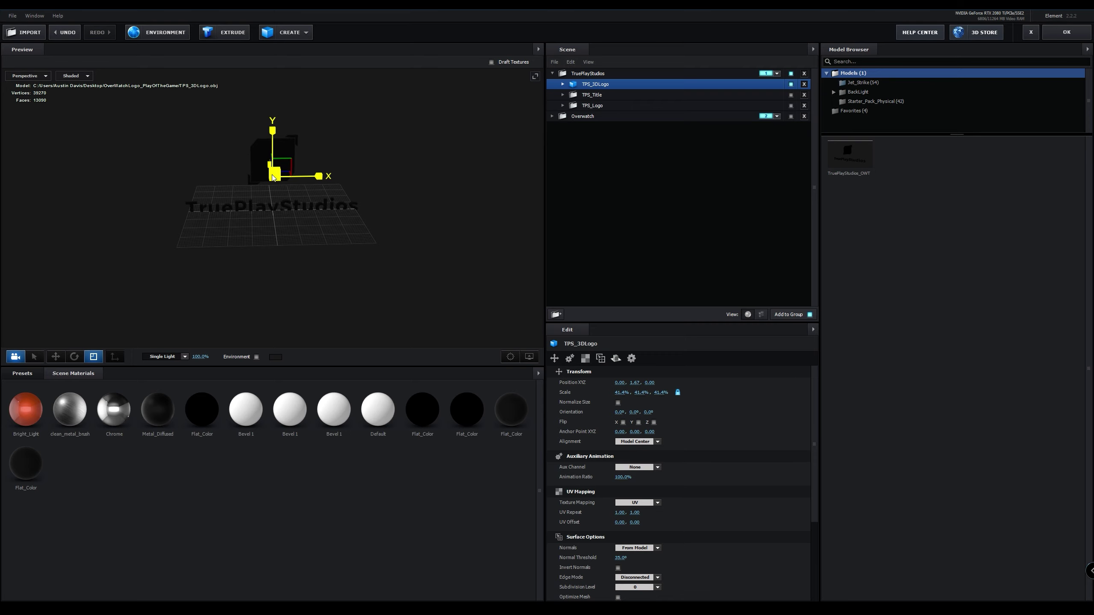
key("w")
left_click_drag(273, 135, 274, 137)
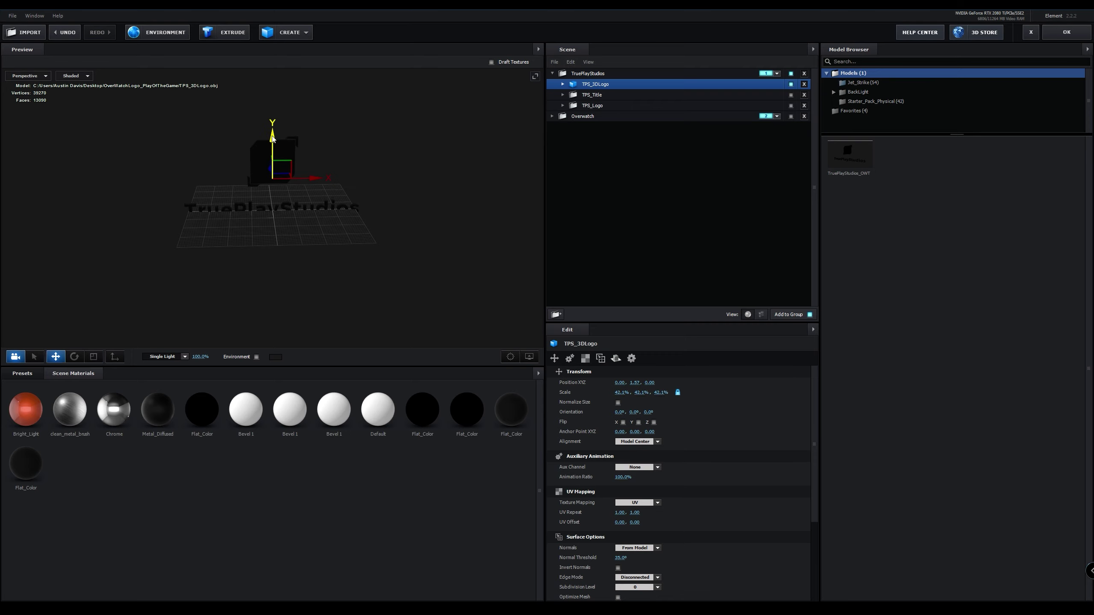
Fine-tune the TPS_3DLogo model's uniform scale to about 40.8% and accept the scene setup.
left_click_drag(315, 183, 300, 208)
key("r")
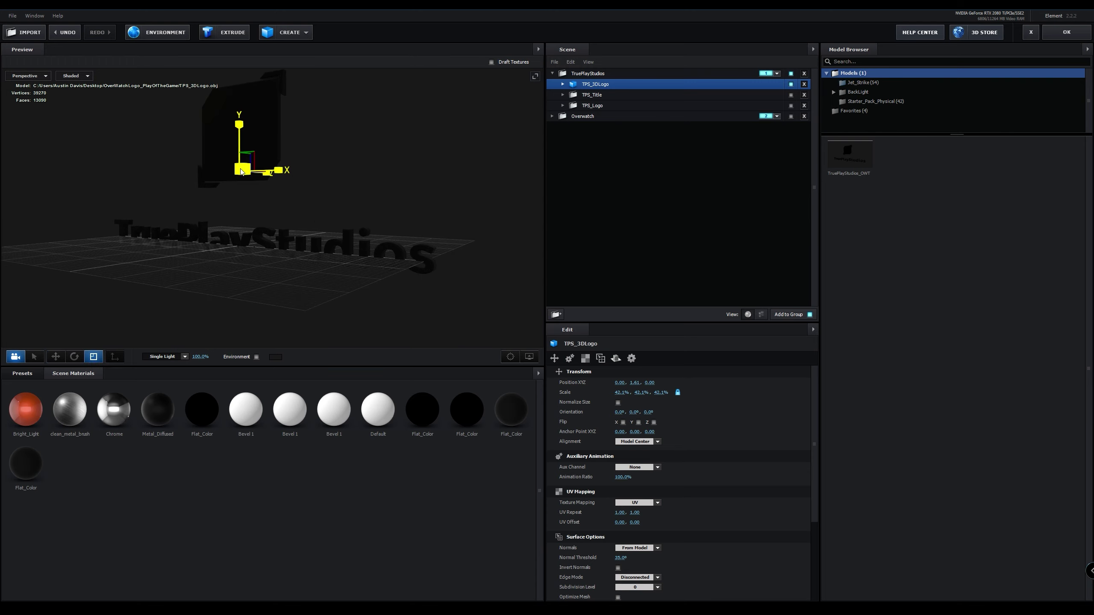
left_click_drag(240, 173, 236, 173)
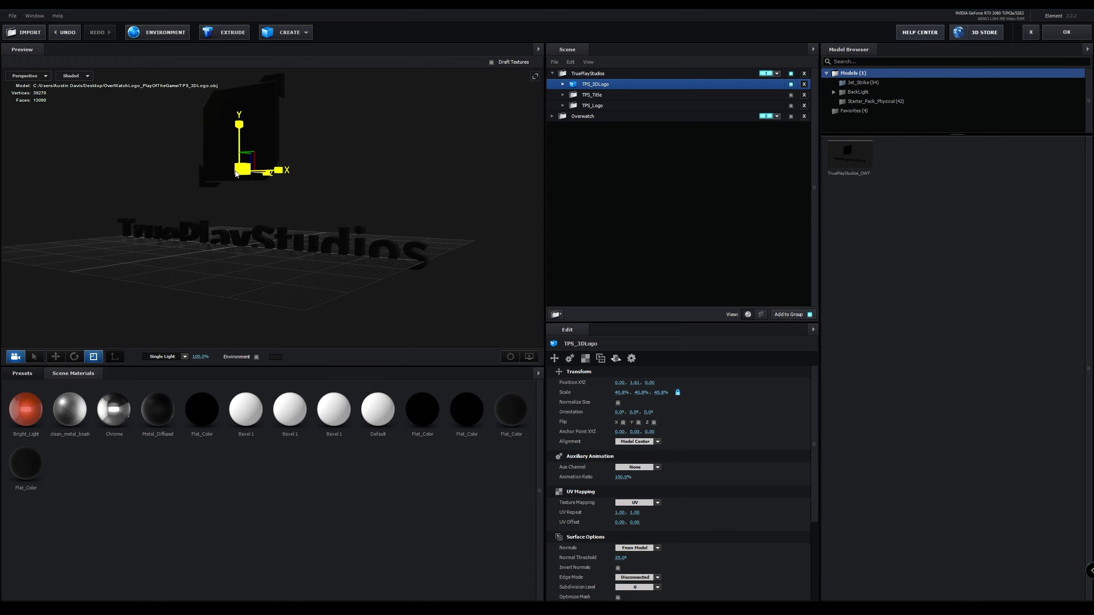
key("w")
left_click(1066, 32)
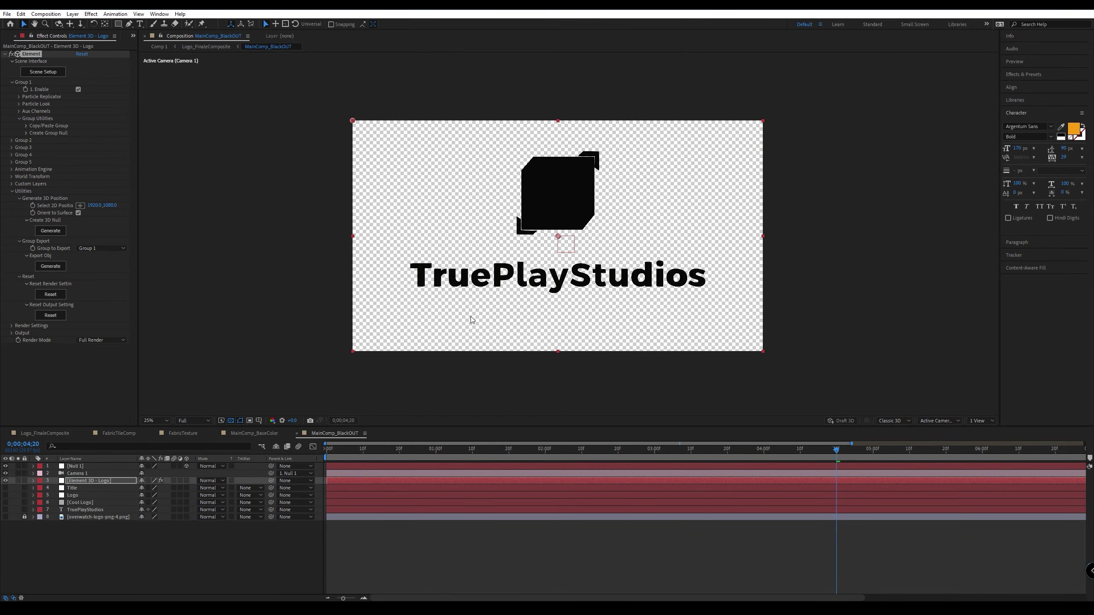
Reopen the Element scene setup and lower the TPS_3DLogo model to a Y position of about 1.4.
left_click(54, 74)
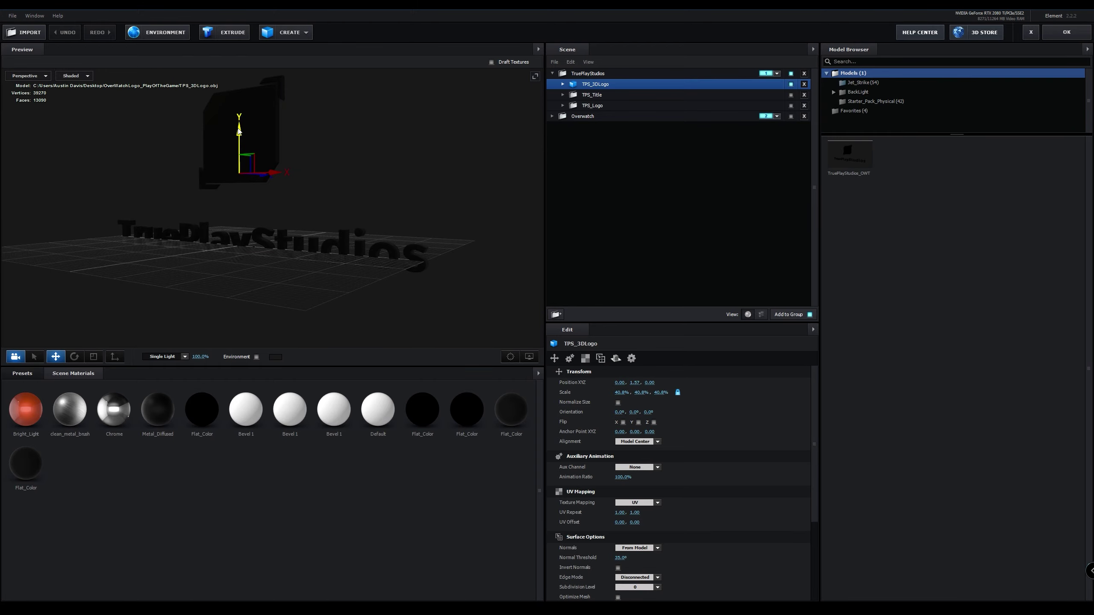
left_click_drag(239, 132, 240, 134)
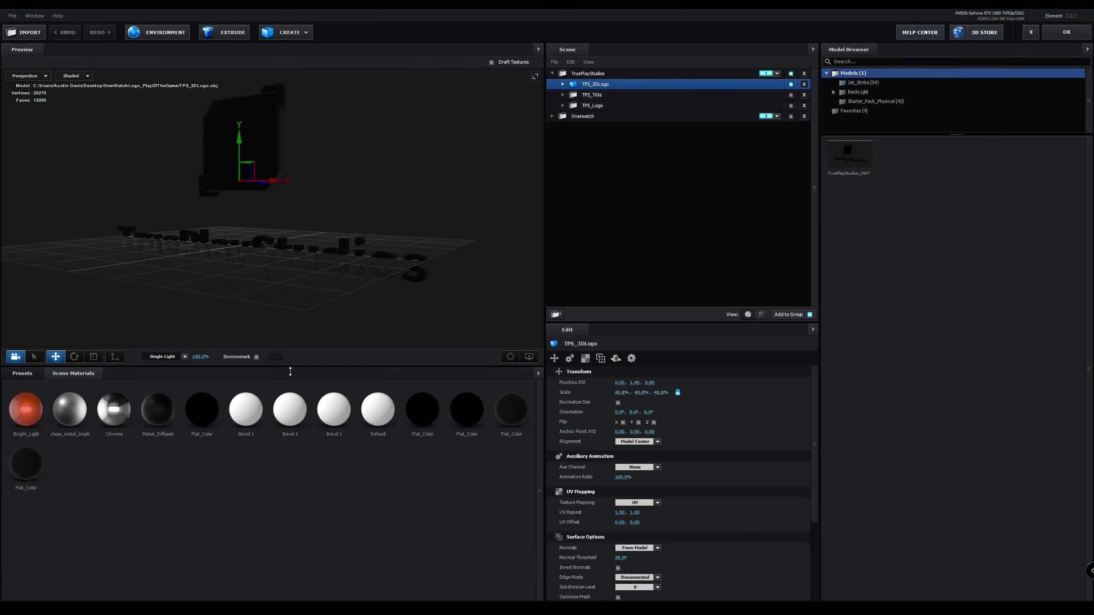
left_click_drag(274, 231, 396, 291)
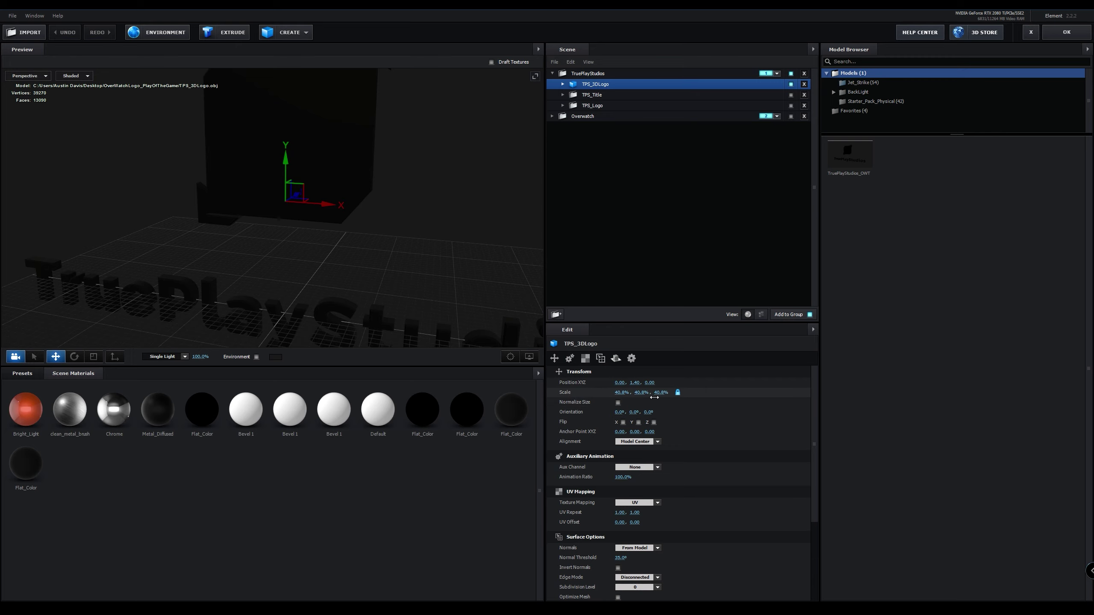
Copy the TPS_3DLogo model's Position XYZ values and accept the scene setup.
left_click(678, 394)
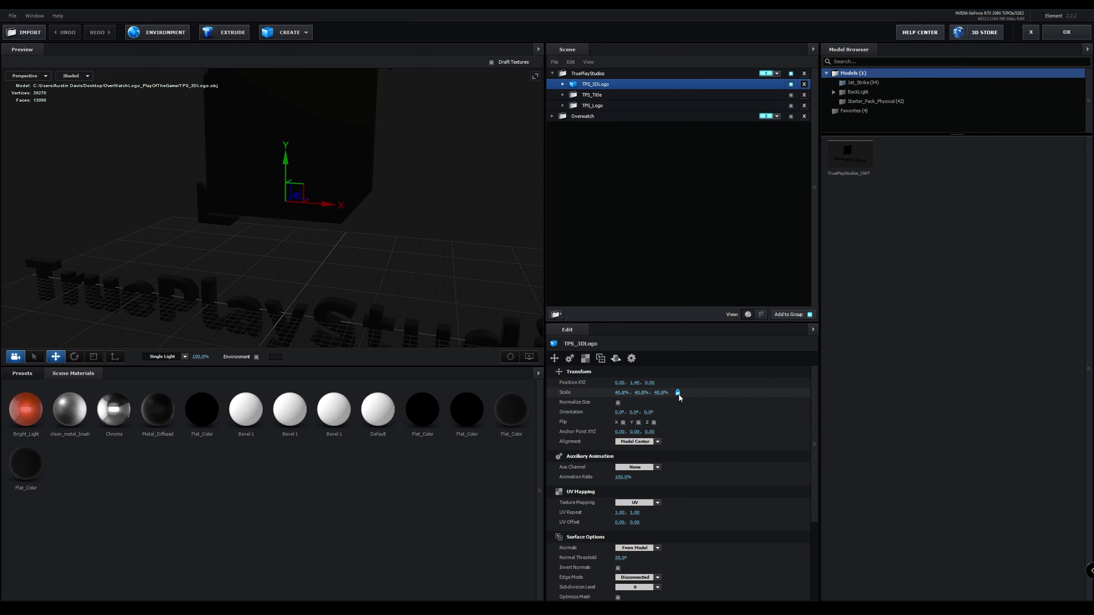
right_click(569, 383)
left_click(585, 401)
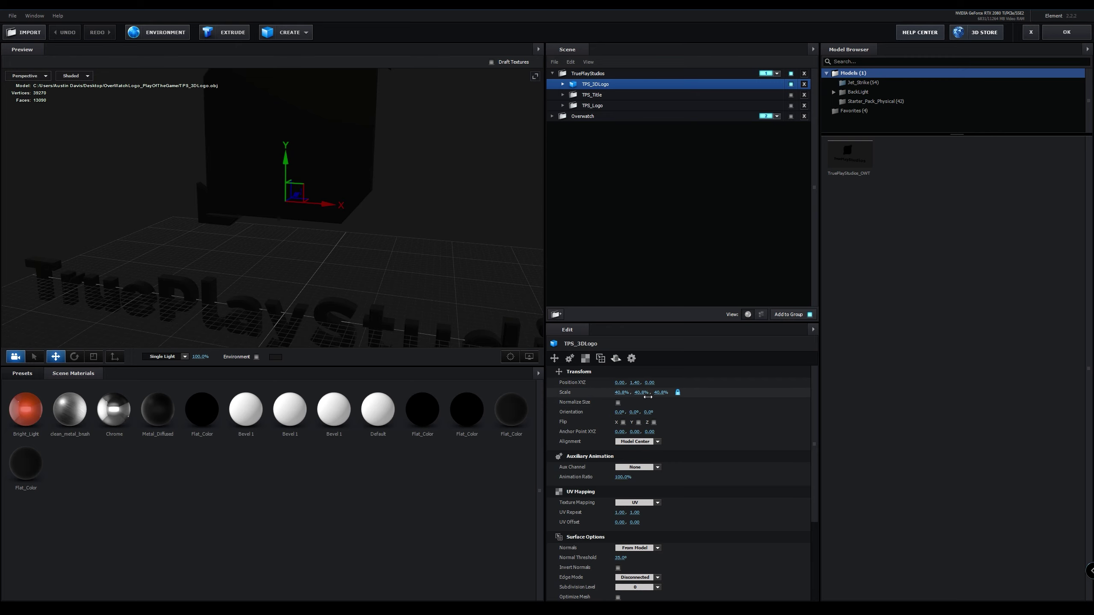
right_click(575, 382)
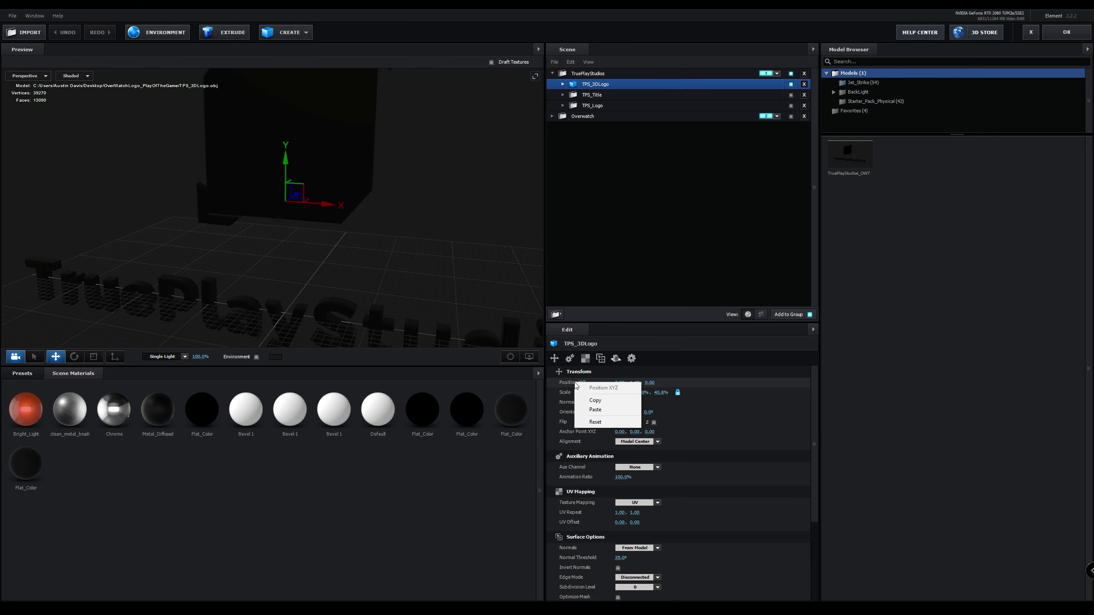
left_click(602, 408)
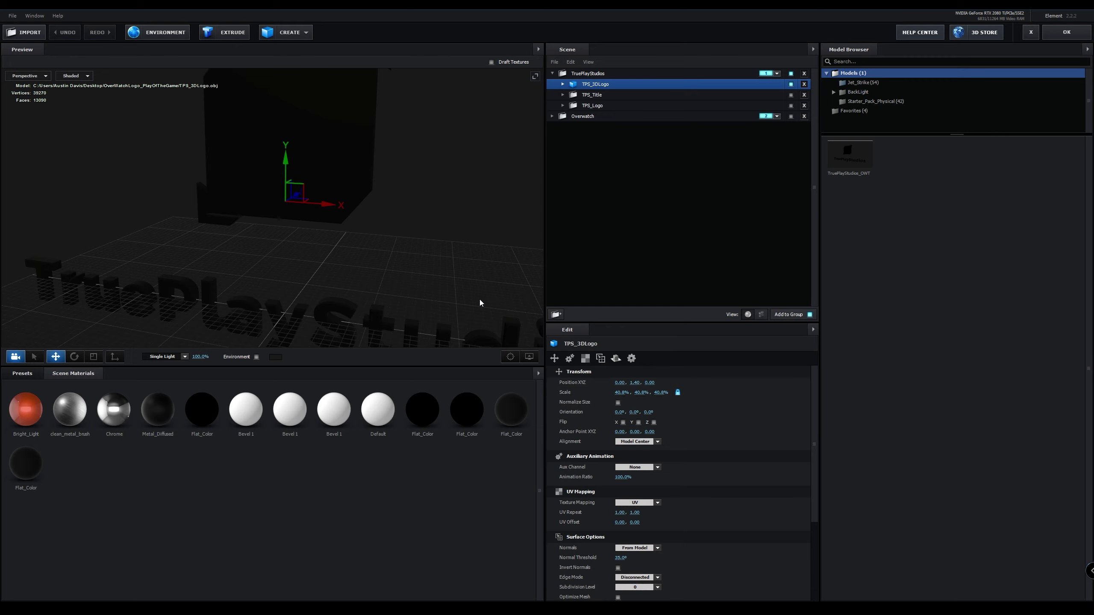
right_click(571, 383)
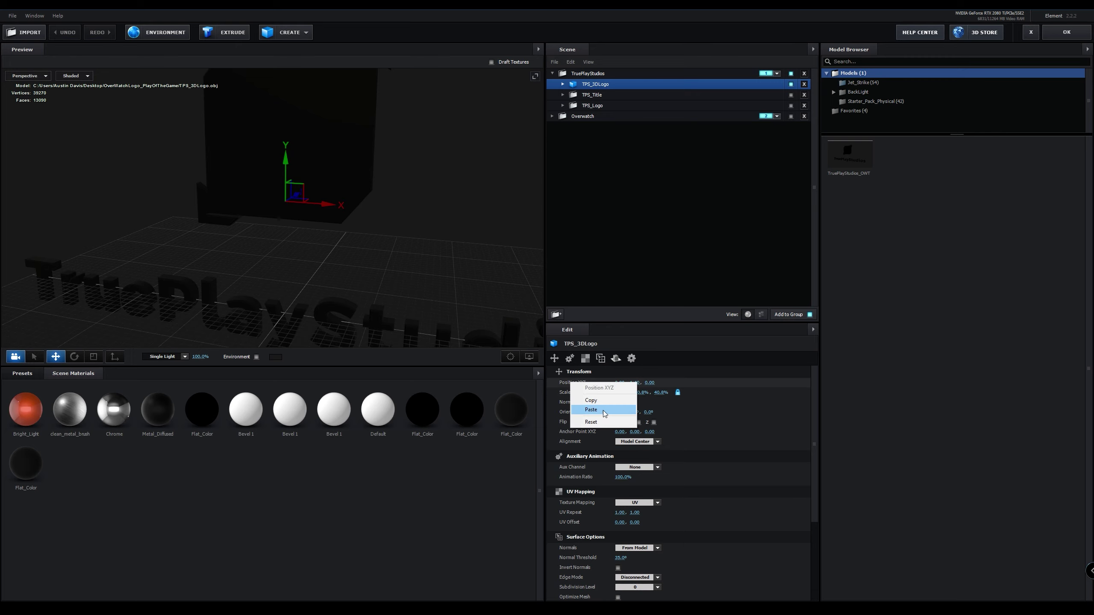
left_click(597, 402)
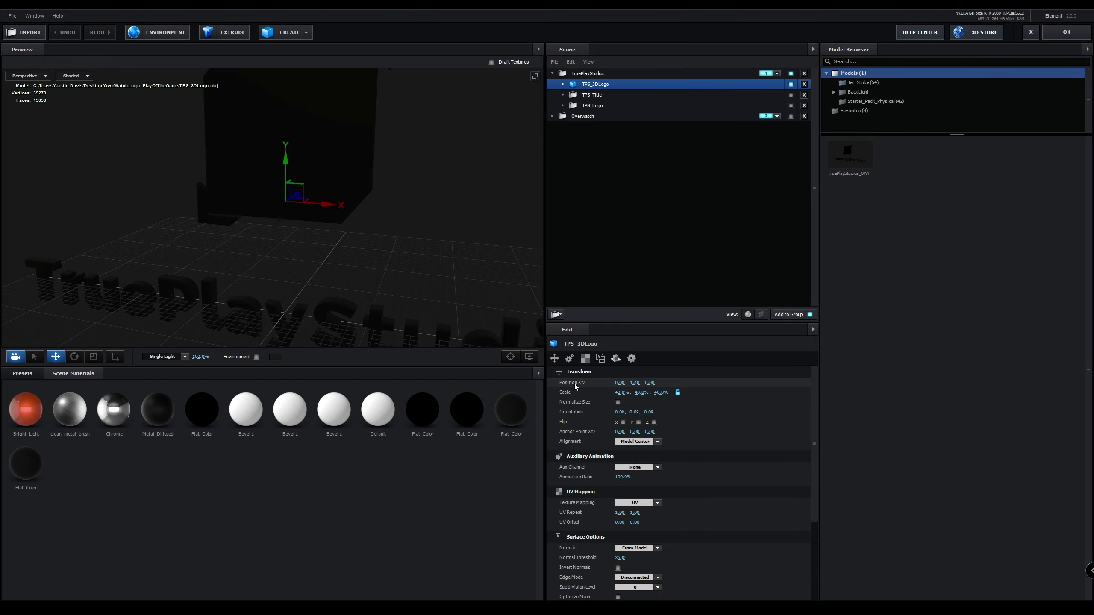
left_click(1064, 33)
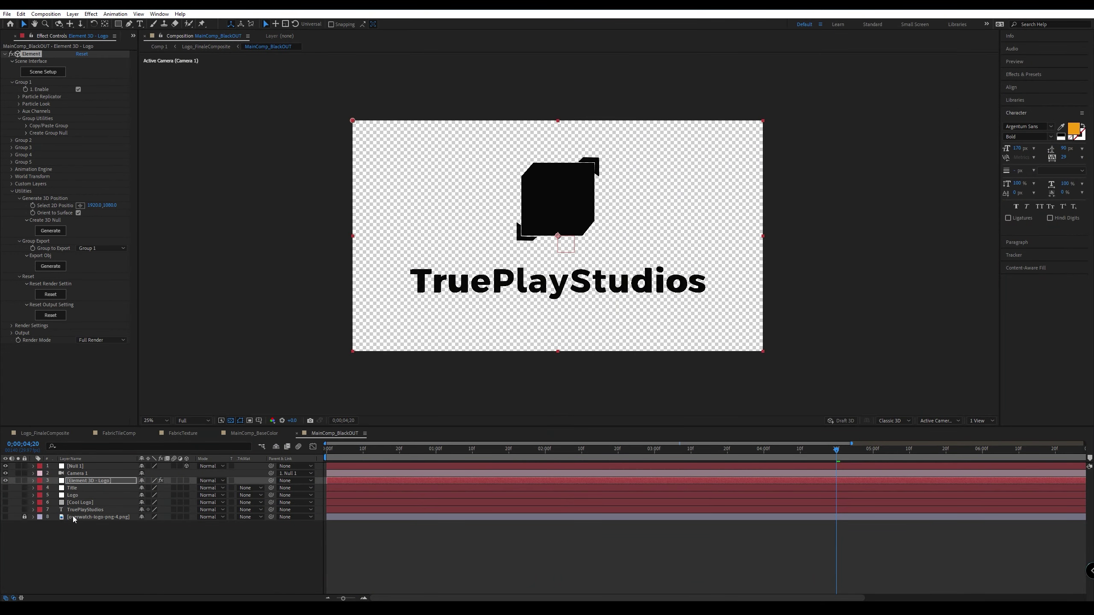
Open the MainComp_Color precomp from Logo_FinaleComposite and launch the scene setup of its Element 3D - Logo layer.
left_click(55, 435)
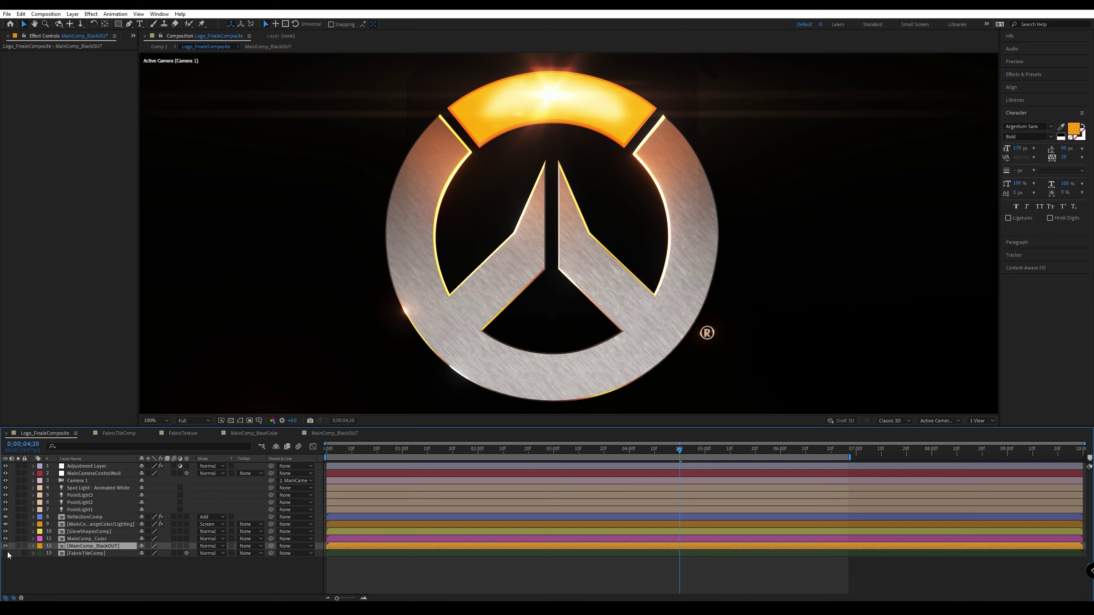
left_click(70, 540)
double_click(71, 540)
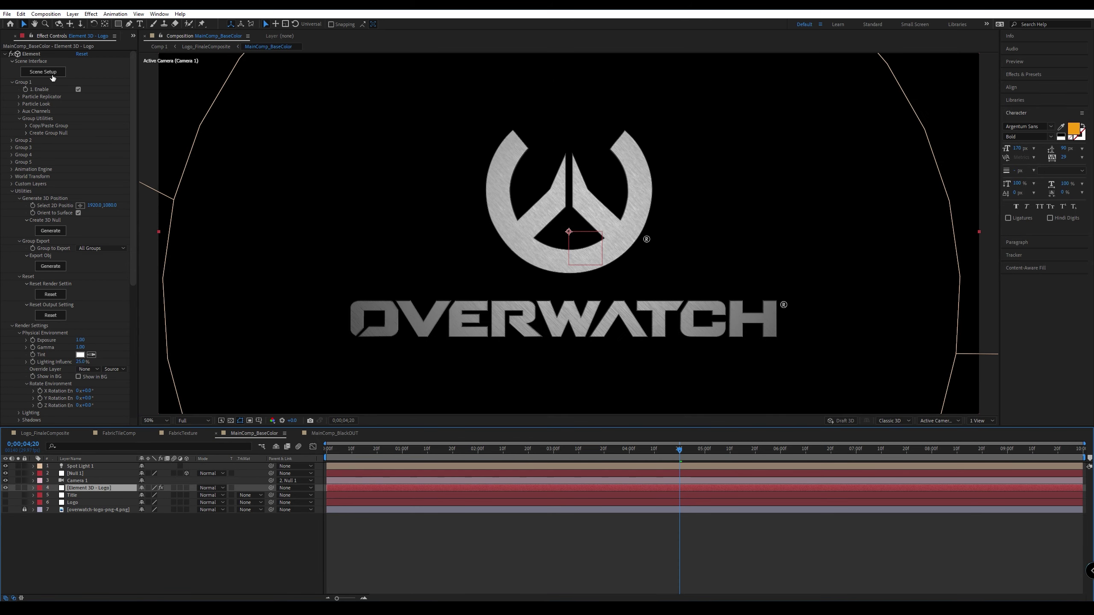
left_click(50, 73)
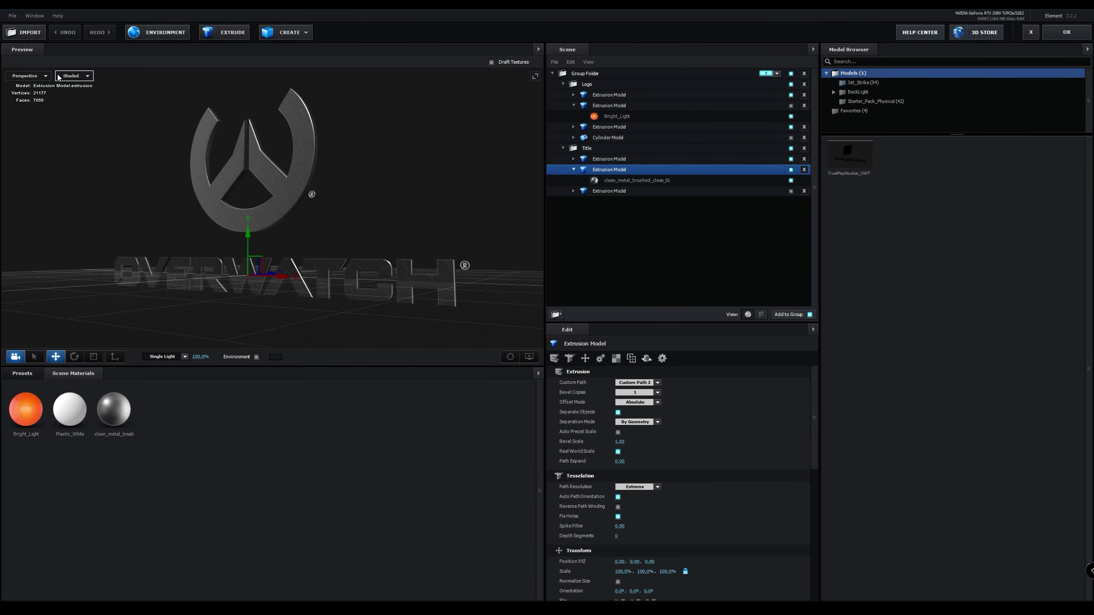
Import TPS_3DLogo.obj into the base colour scene with the default import preferences.
left_click(24, 32)
left_click(376, 183)
left_click(617, 406)
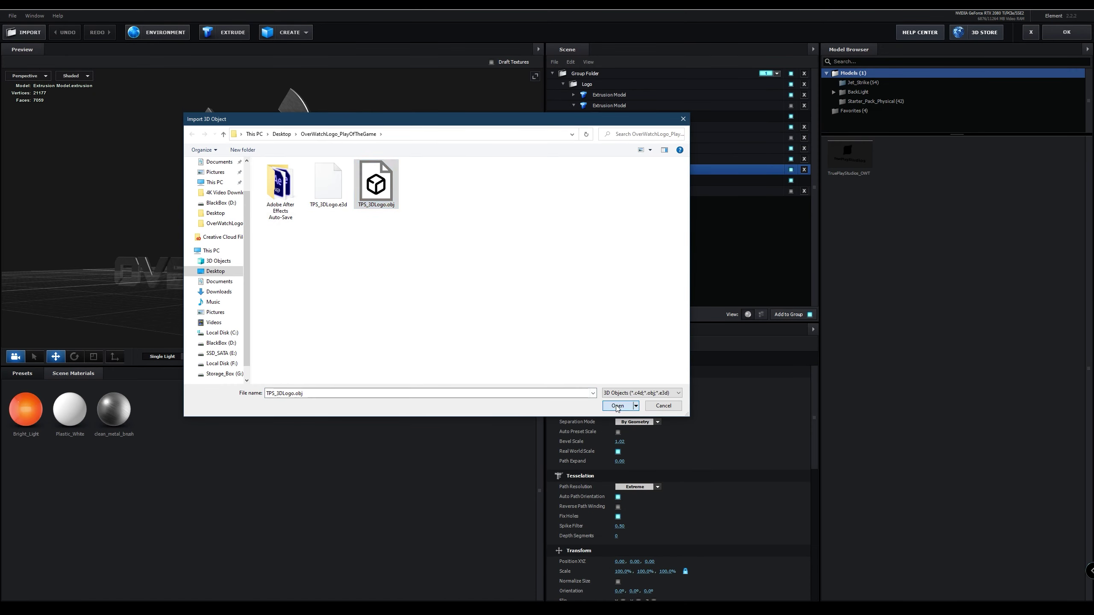
left_click(607, 388)
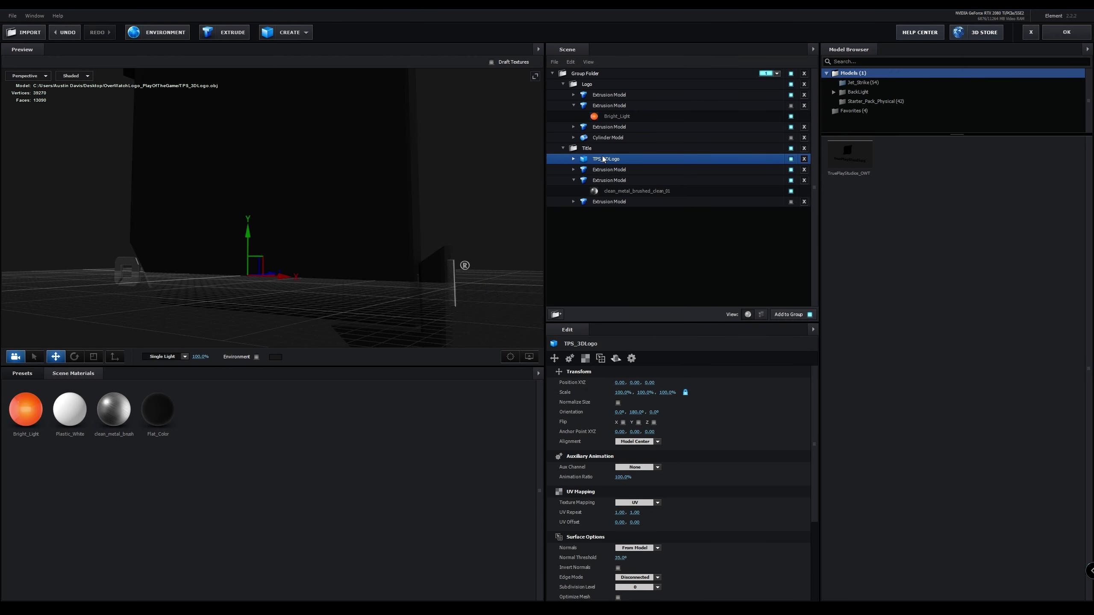
Move the TPS_3DLogo model out of the Title folder to above the Group Folder, collapsing the Logo and Title folders.
left_click_drag(605, 159, 604, 79)
left_click(563, 95)
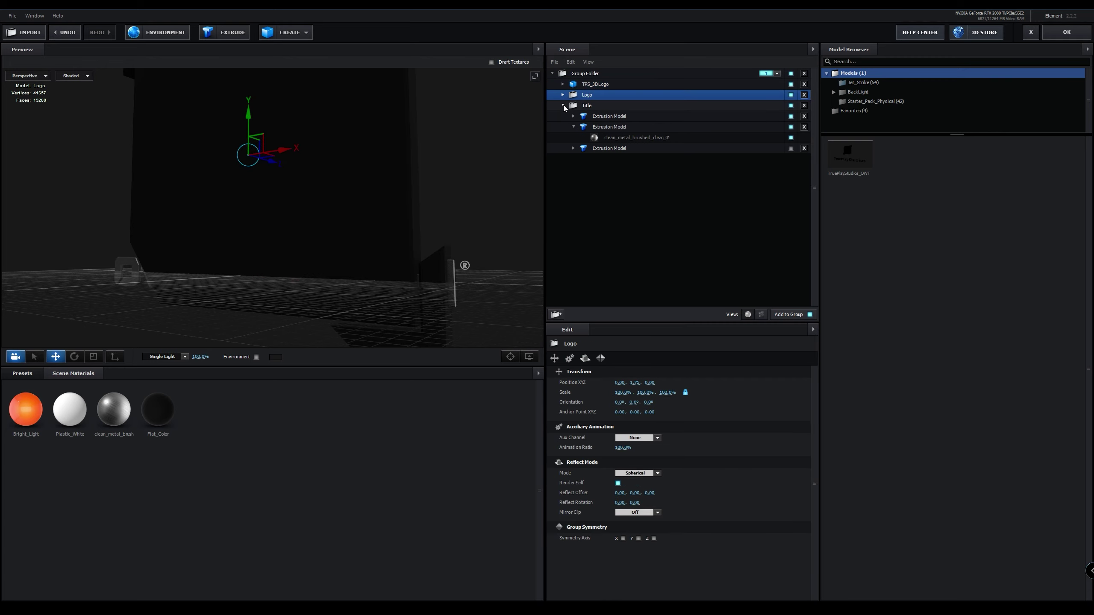
left_click(563, 104)
left_click(588, 86)
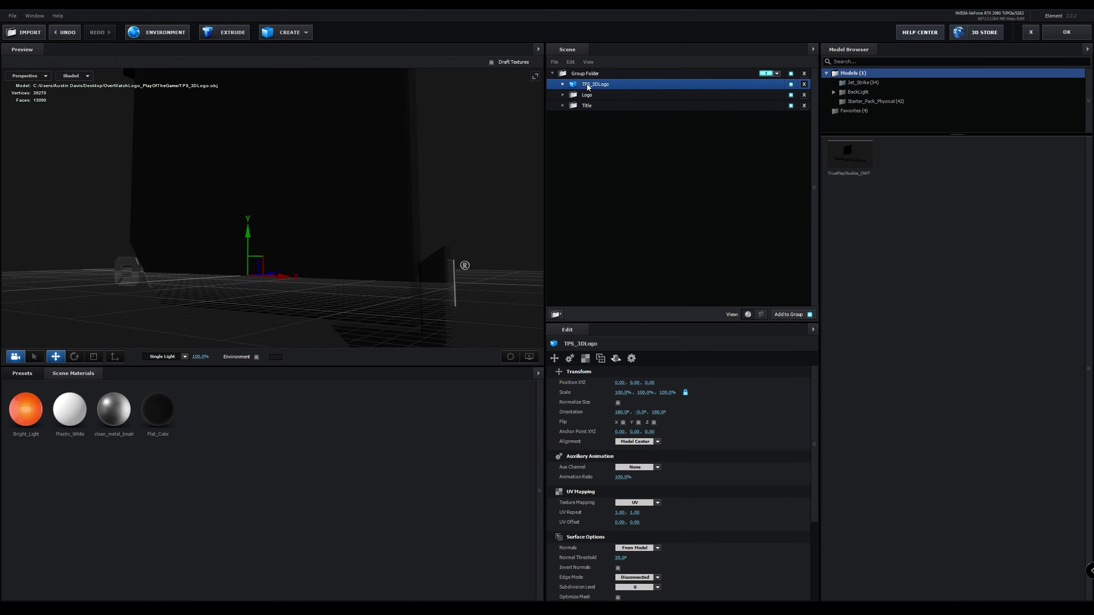
left_click_drag(590, 87, 587, 68)
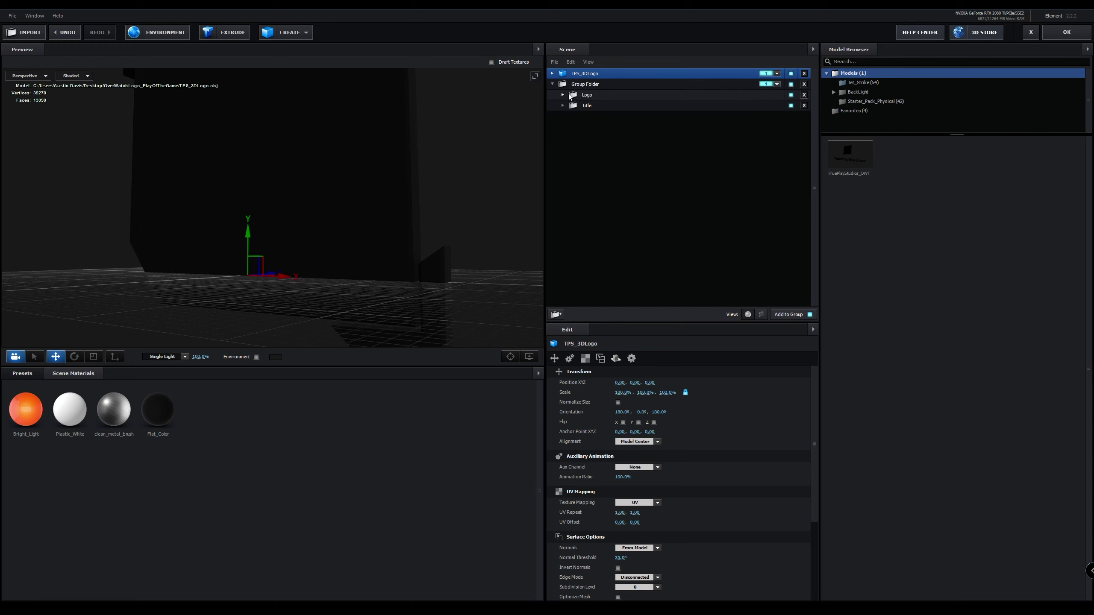
Disable the original Overwatch Group Folder and delete the imported TPS_3DLogo model.
left_click(777, 84)
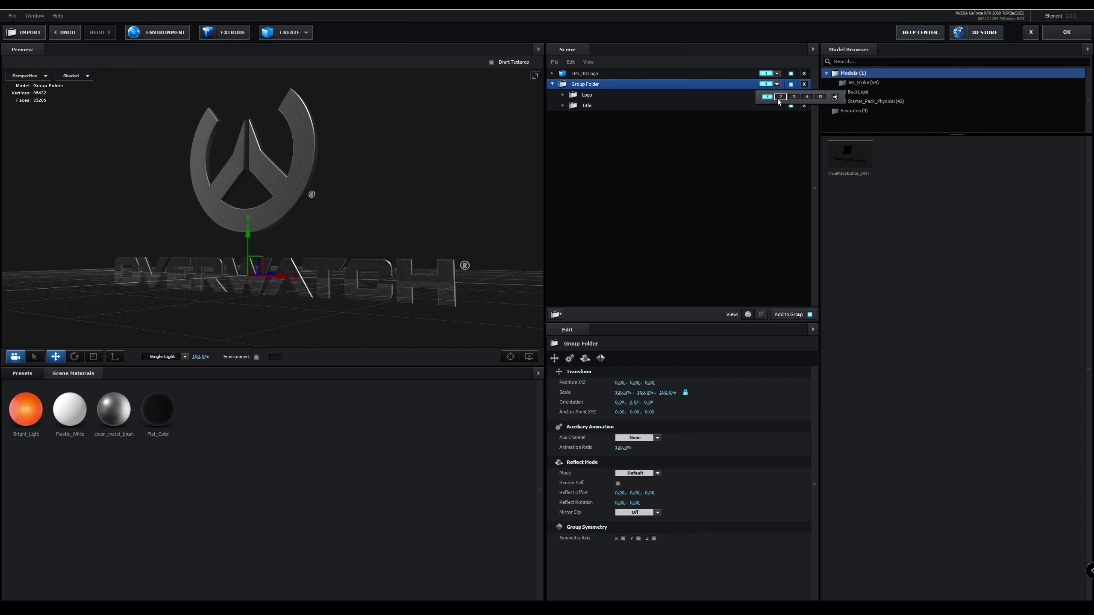
left_click(790, 84)
left_click(631, 76)
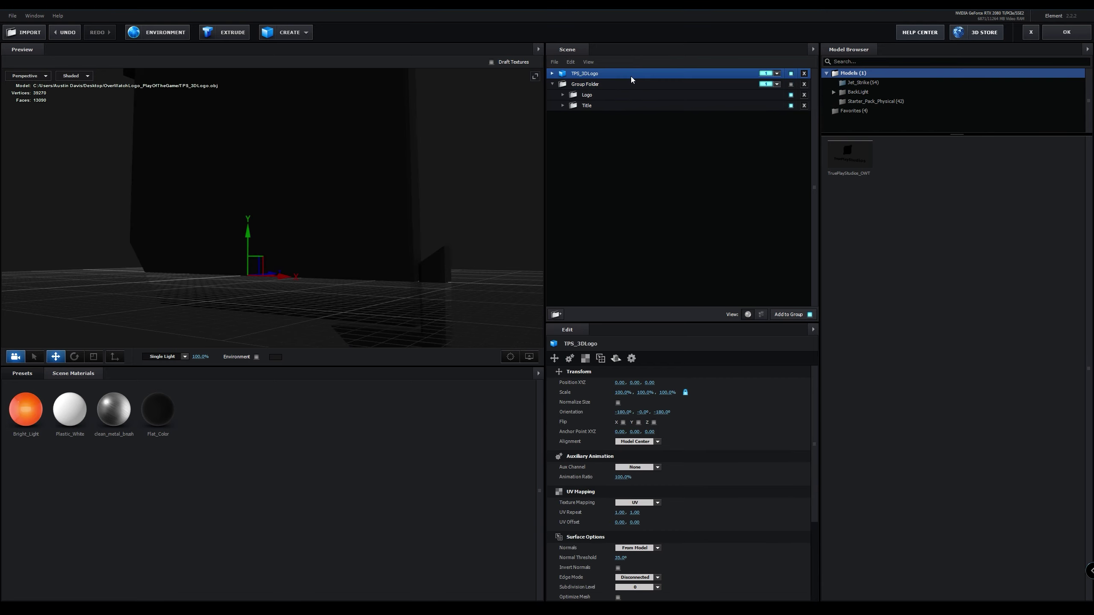
key("Delete")
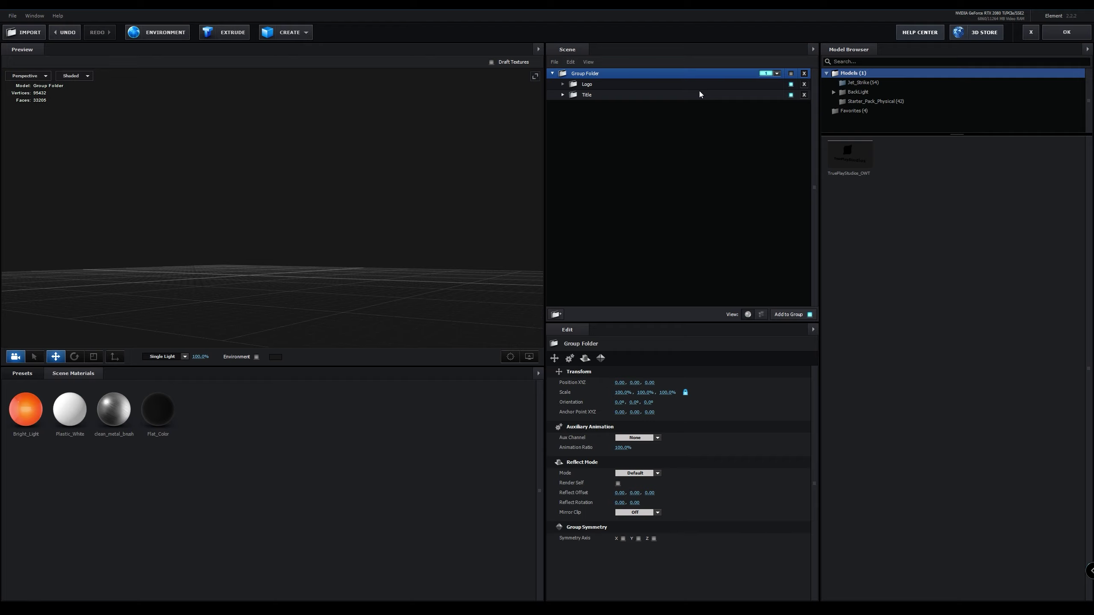
Import TPS_3DLogo.obj again with the default preferences and move the model above the Group Folder.
left_click(33, 36)
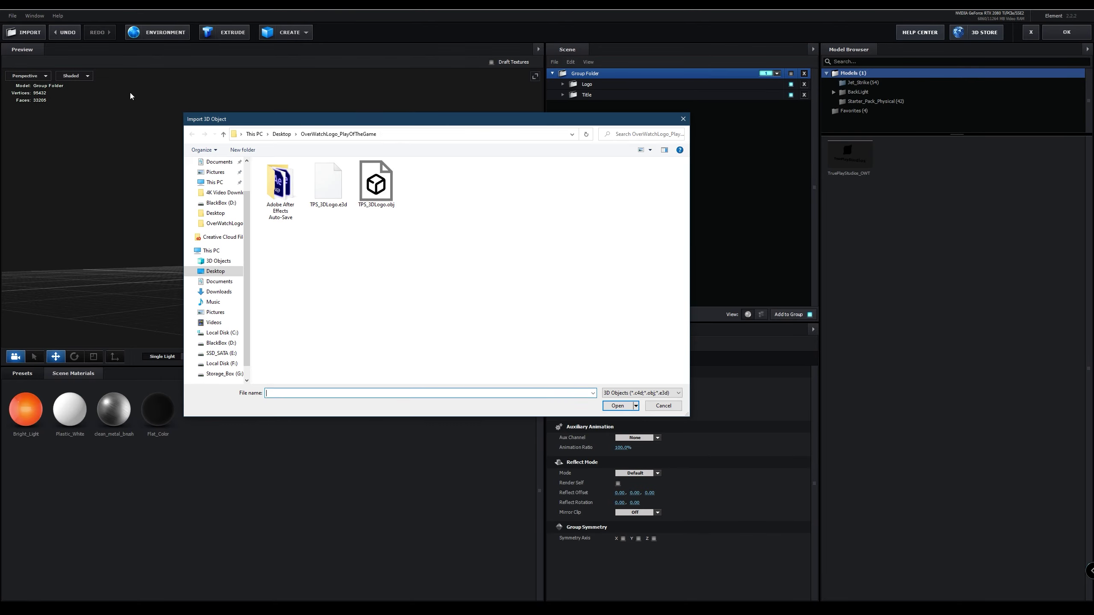
left_click(376, 182)
left_click(618, 405)
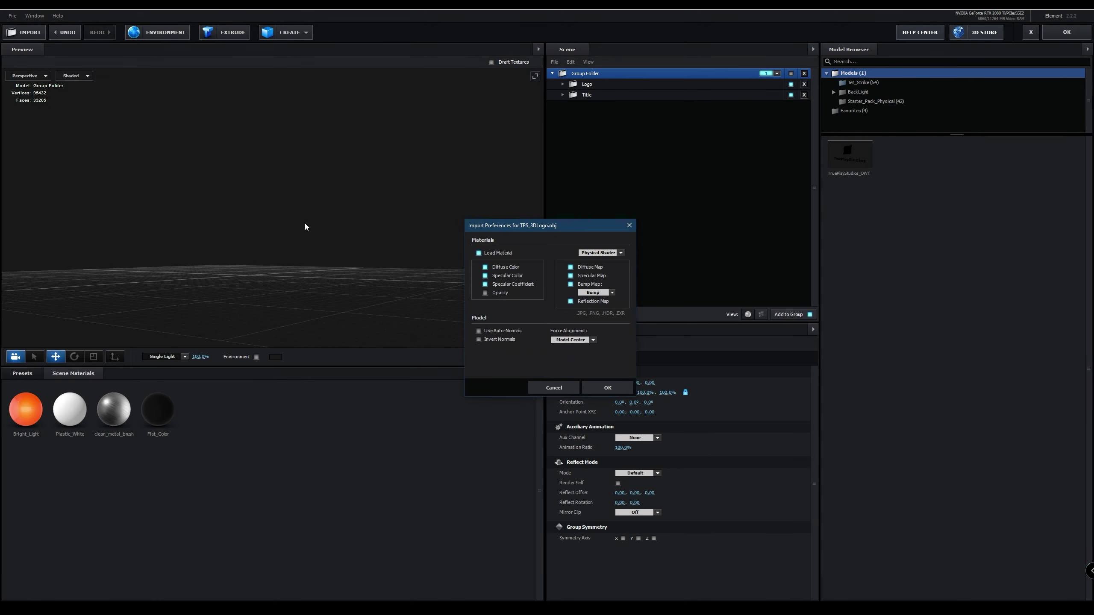
left_click(608, 388)
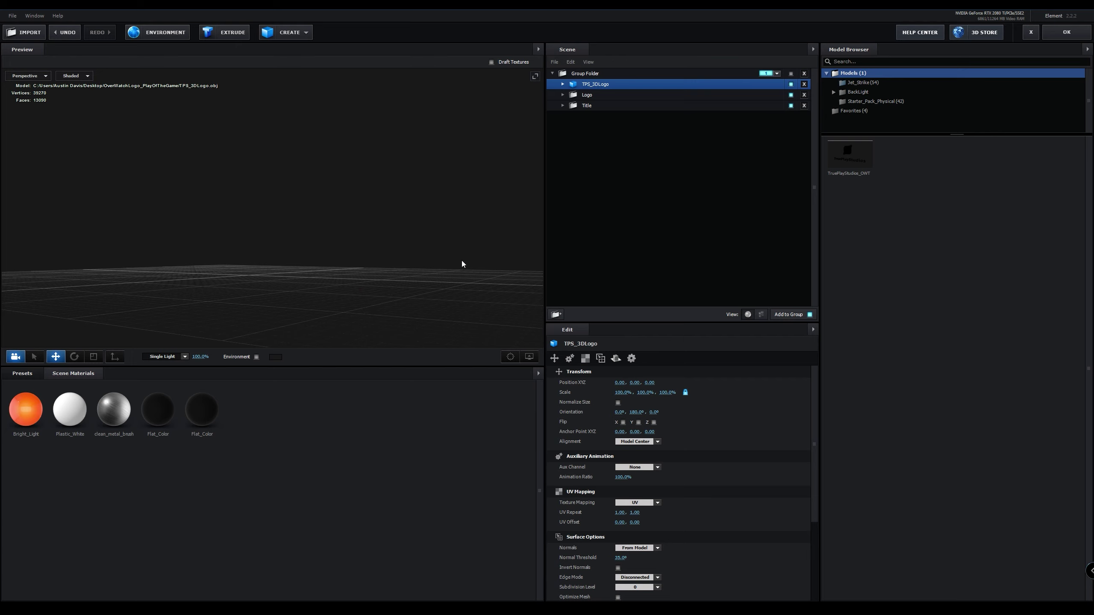
left_click_drag(595, 85, 595, 64)
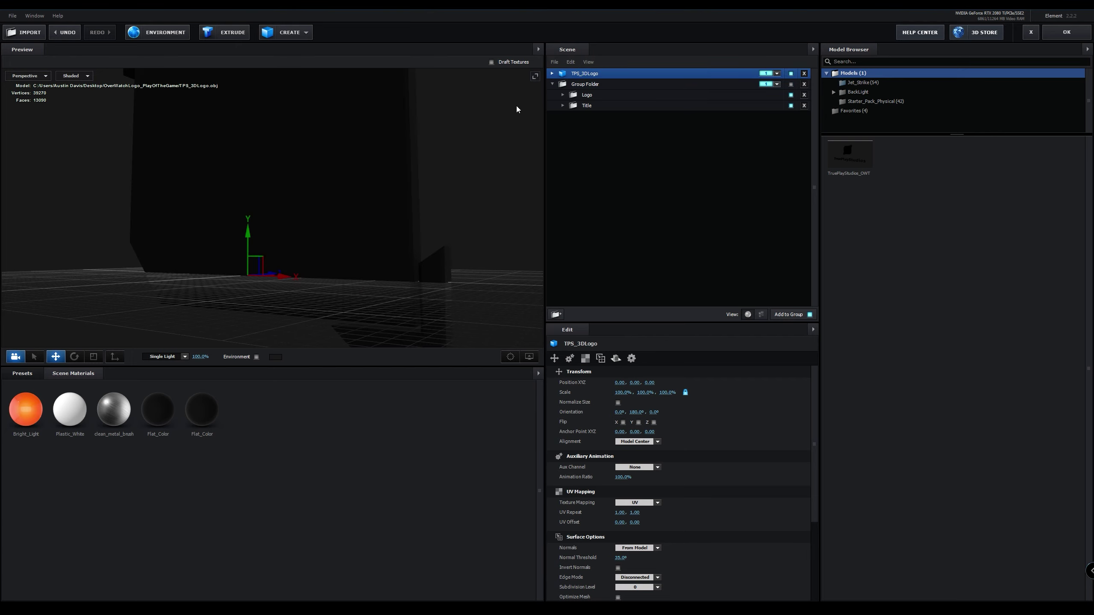
Try clearing the scene and importing TPS_3DLogo.obj on its own, and undo back to TPS_3DLogo inside the Group Folder.
left_click(804, 84)
left_click(804, 73)
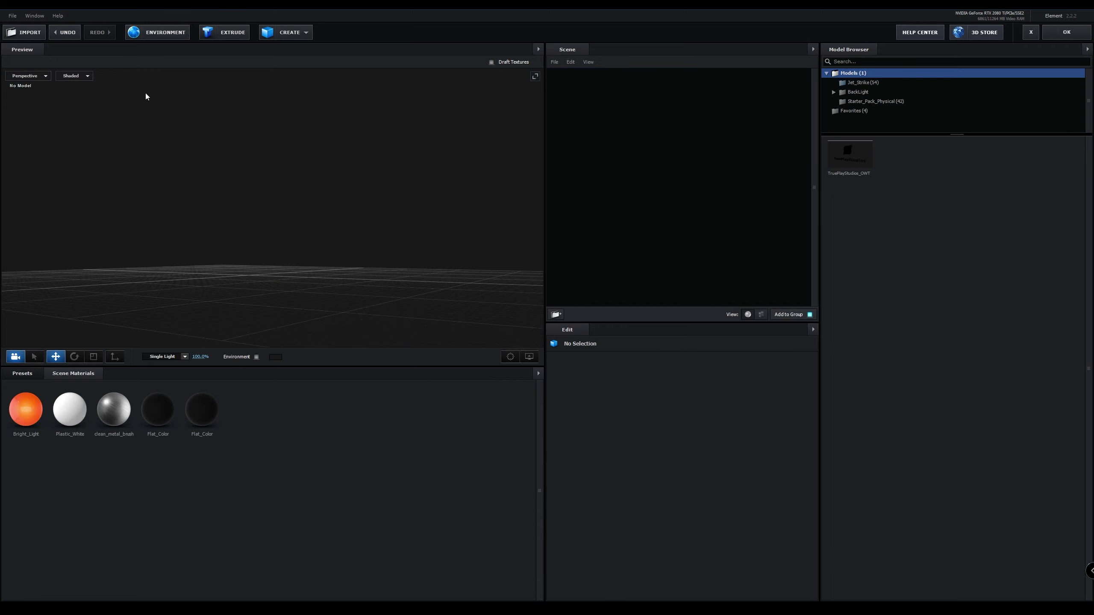
left_click(28, 32)
left_click(376, 184)
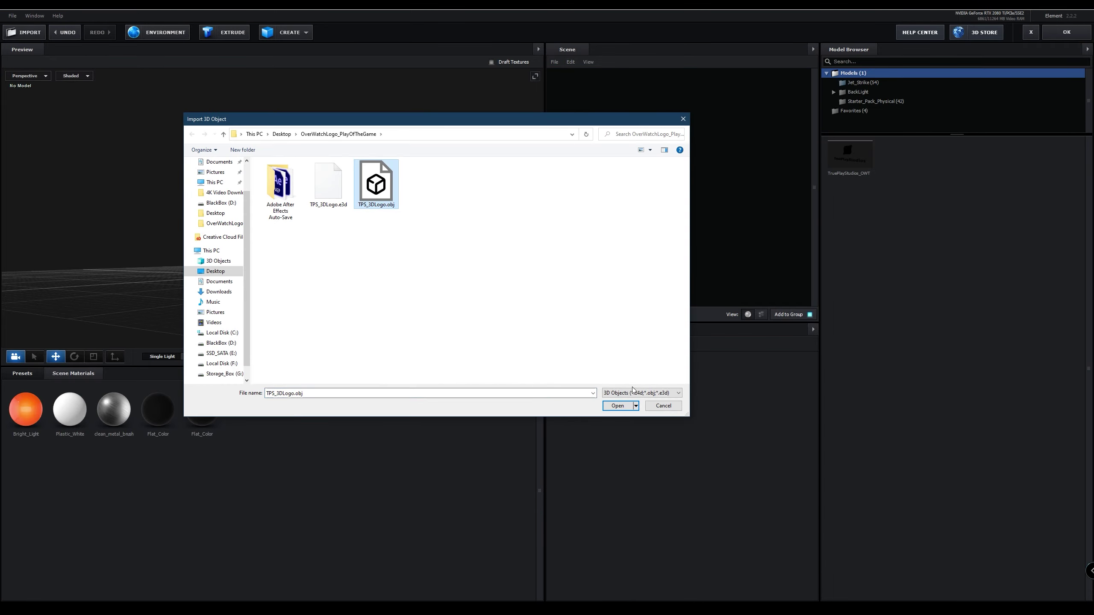
left_click(619, 406)
left_click(615, 391)
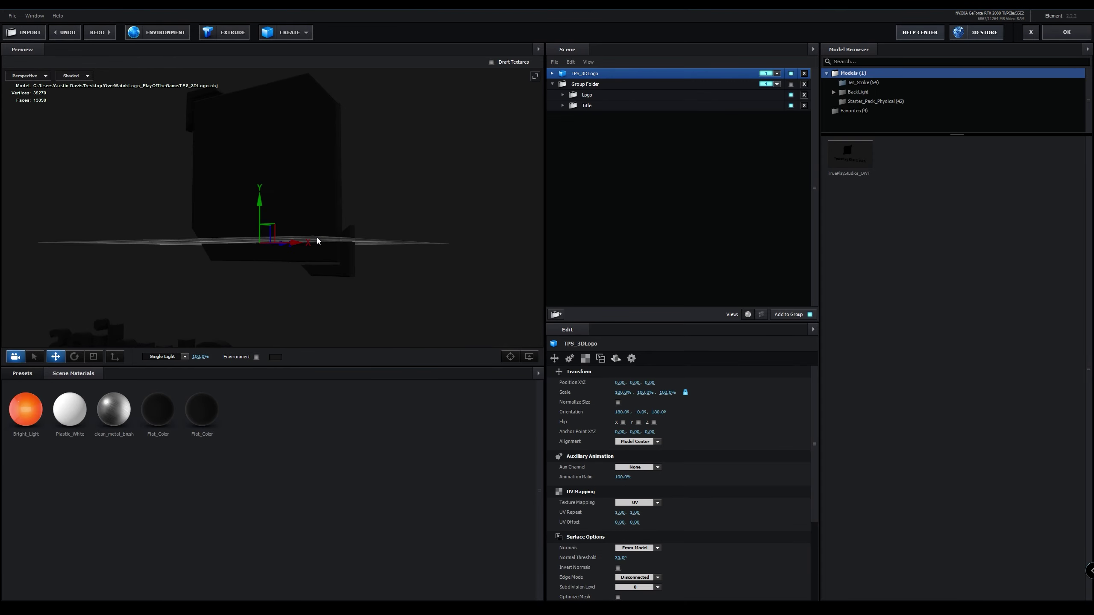
key("ctrl+z")
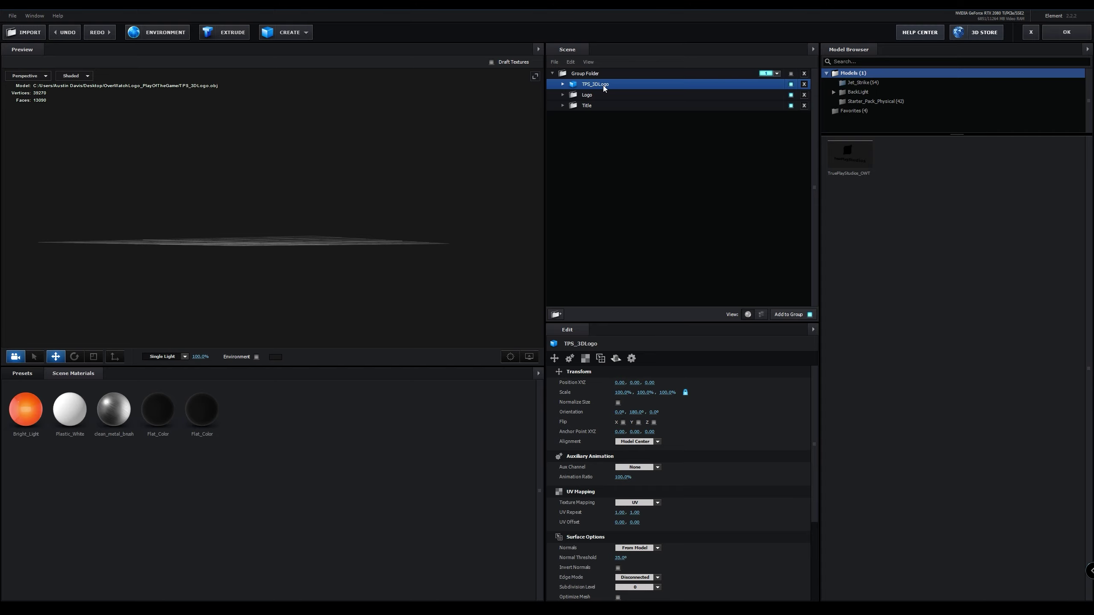
Turn on the Group Folder's visibility and hide its Logo and Title subfolders, keeping only the TPS_3DLogo model shown.
left_click_drag(602, 85, 598, 85)
left_click_drag(490, 191, 427, 172)
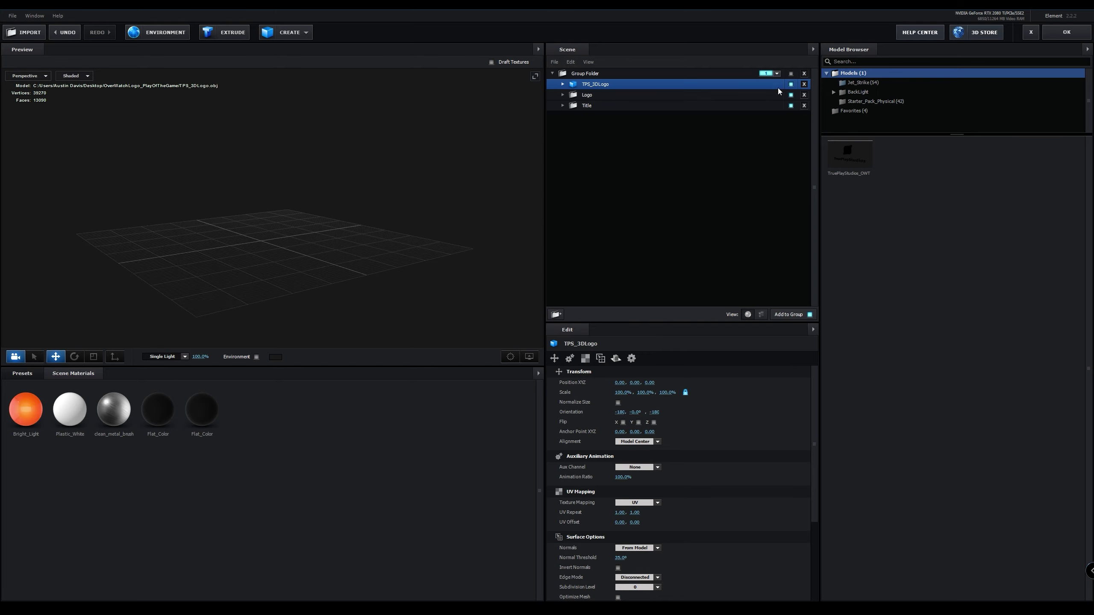
left_click(792, 73)
left_click(790, 105)
left_click(790, 95)
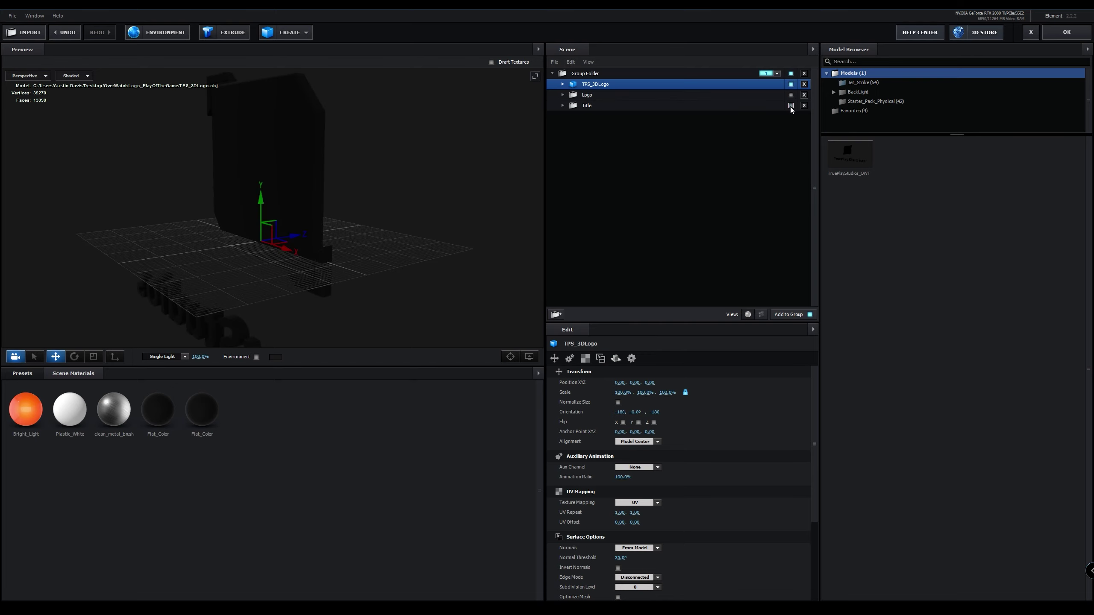
left_click_drag(376, 180, 404, 211)
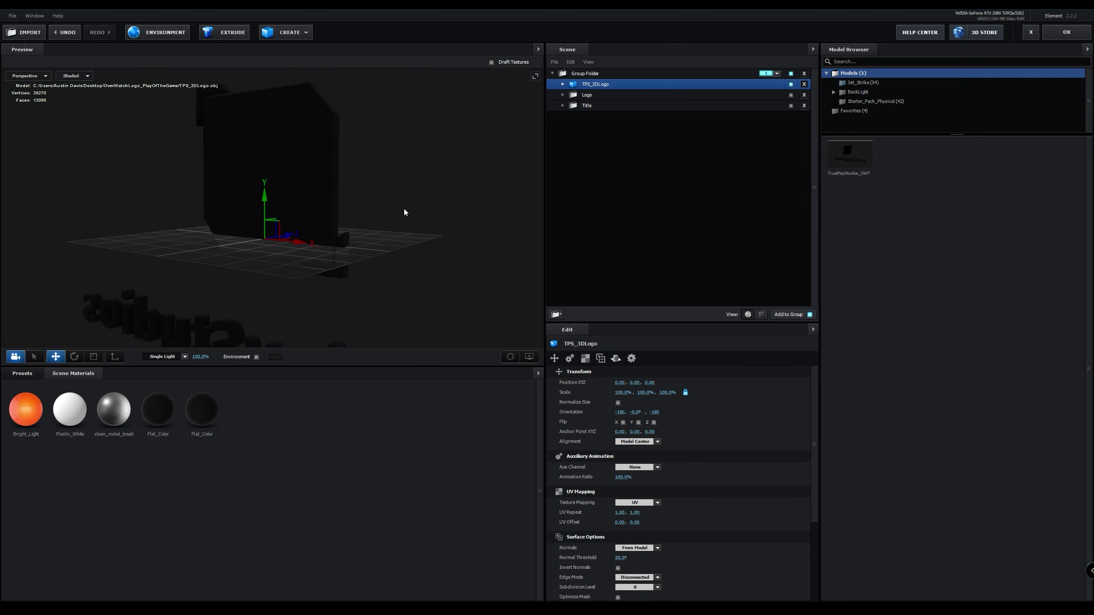
Set the TPS_3DLogo model's Y position to 1.40.
right_click(573, 383)
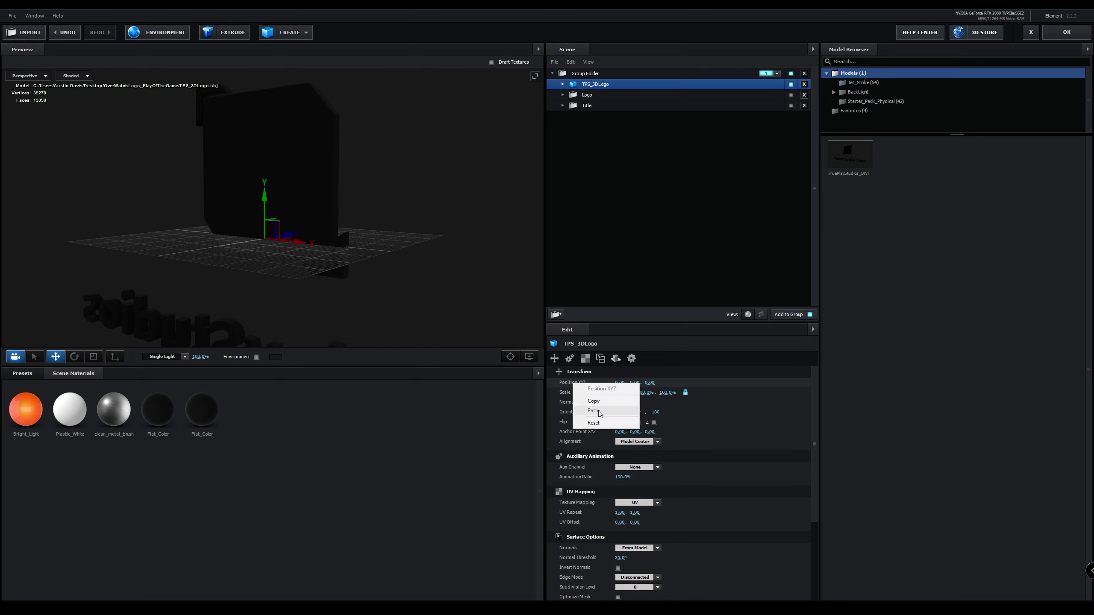
left_click(562, 382)
left_click(641, 383)
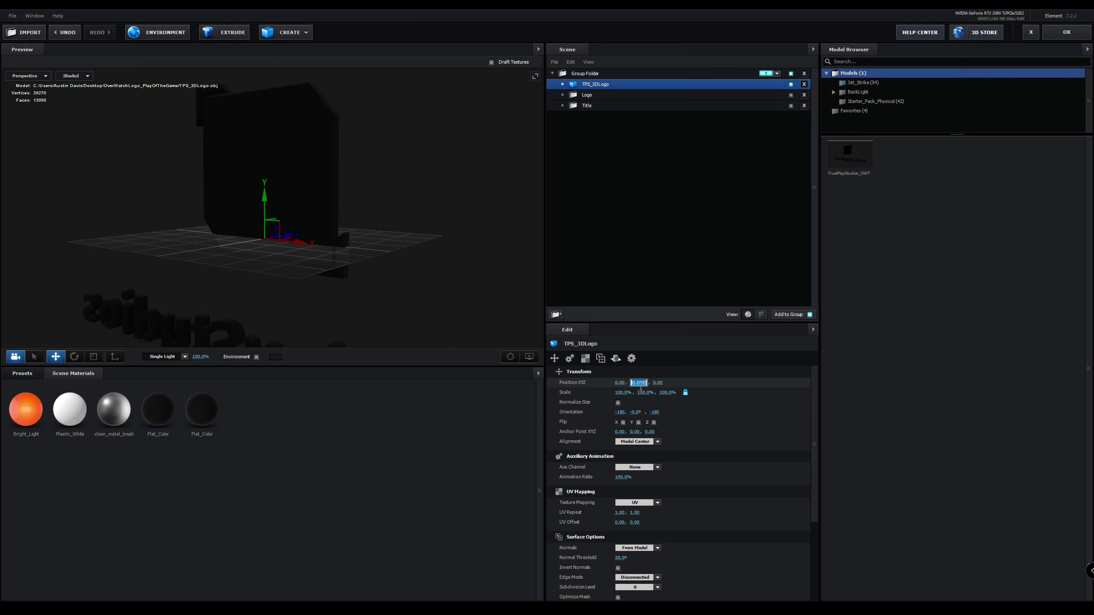
type("1.")
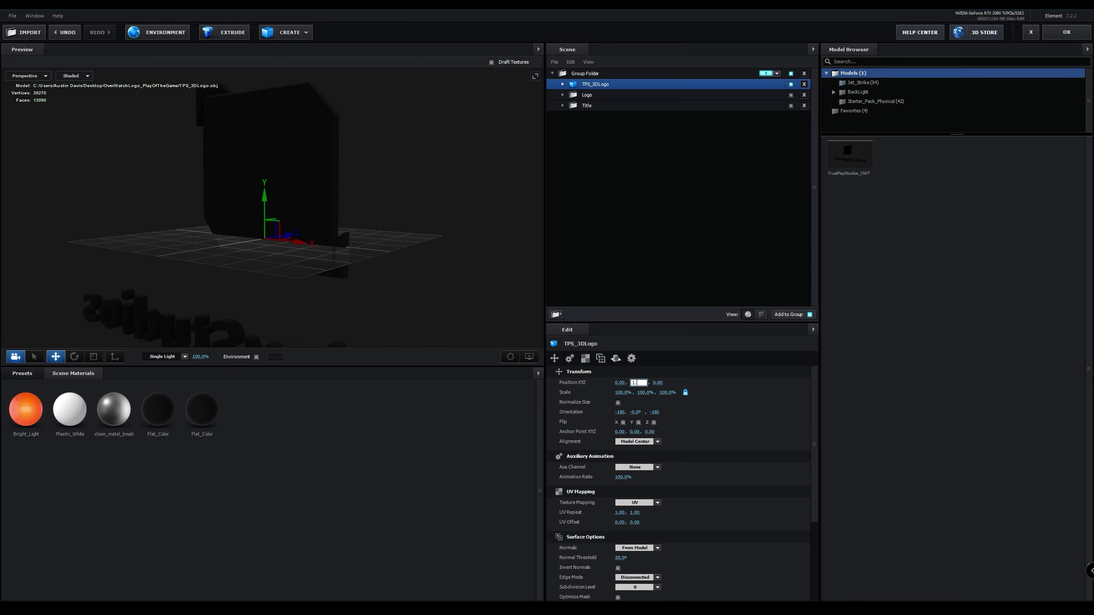
type("40")
key("Return")
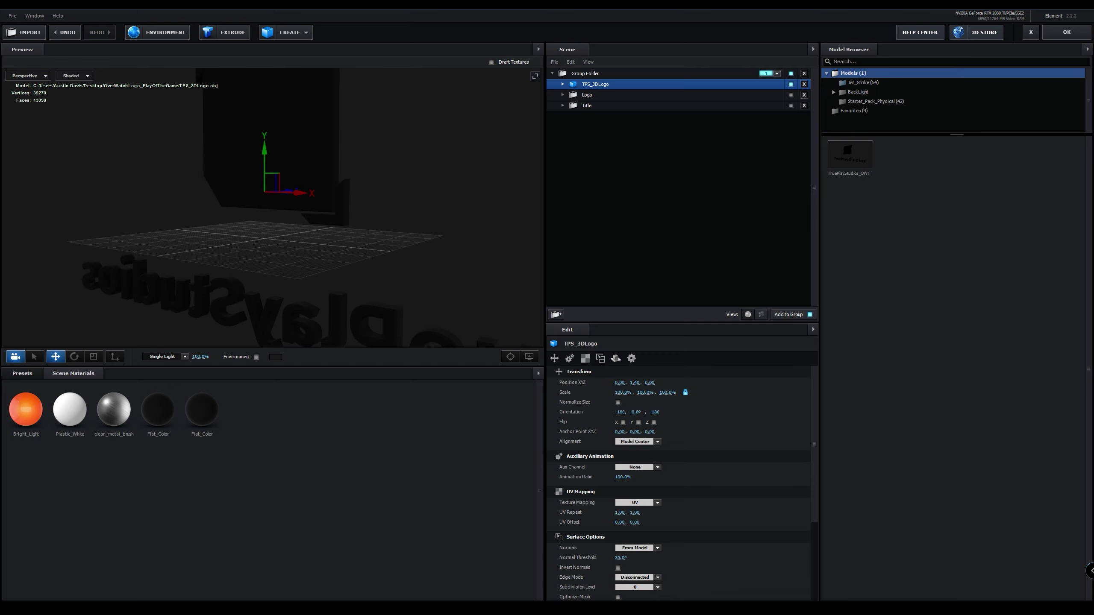
Scale the TPS_3DLogo model uniformly to 40% on all three axes.
left_click(646, 393)
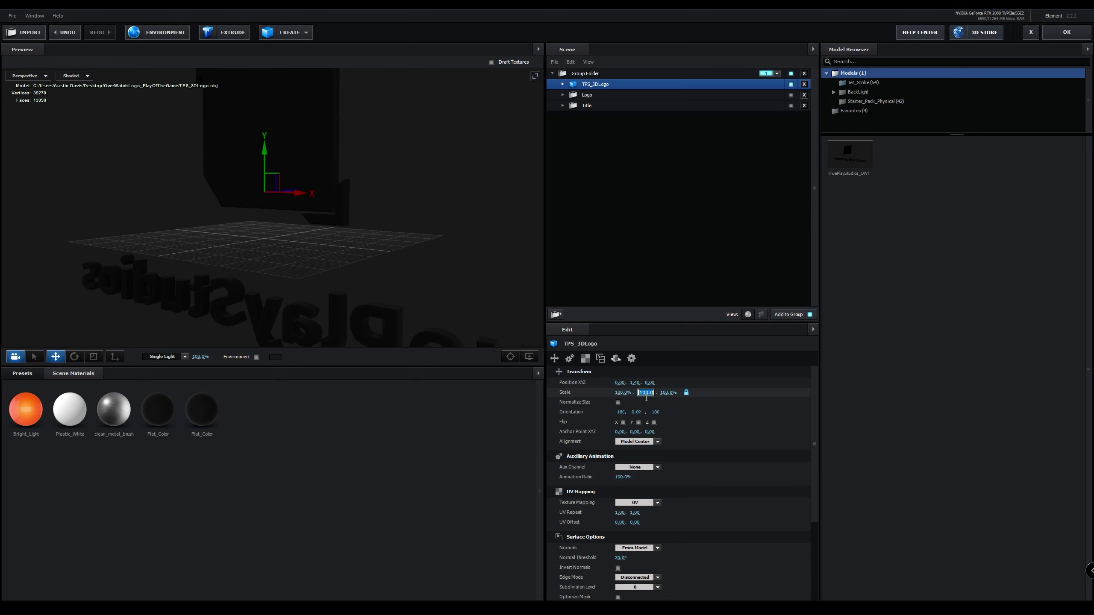
type("140")
key("BackSpace")
key("BackSpace")
key("BackSpace")
type("40")
key("Return")
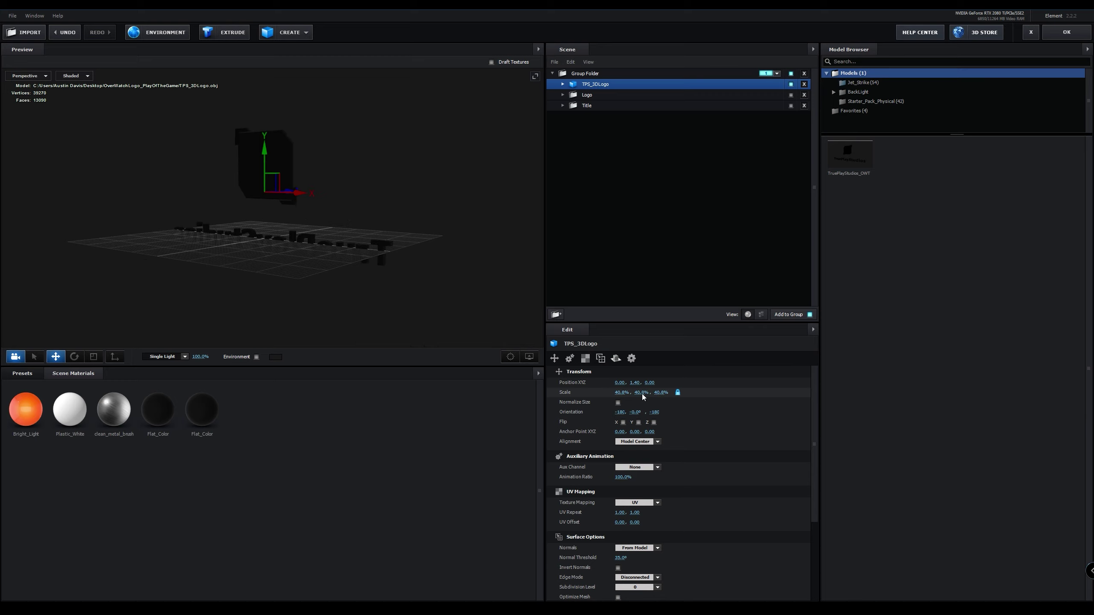
Rotate the TPS_3DLogo model around its vertical axis to an orientation of 360°, 360°, 0° so its text faces forward.
key("e")
left_click_drag(276, 193, 268, 202)
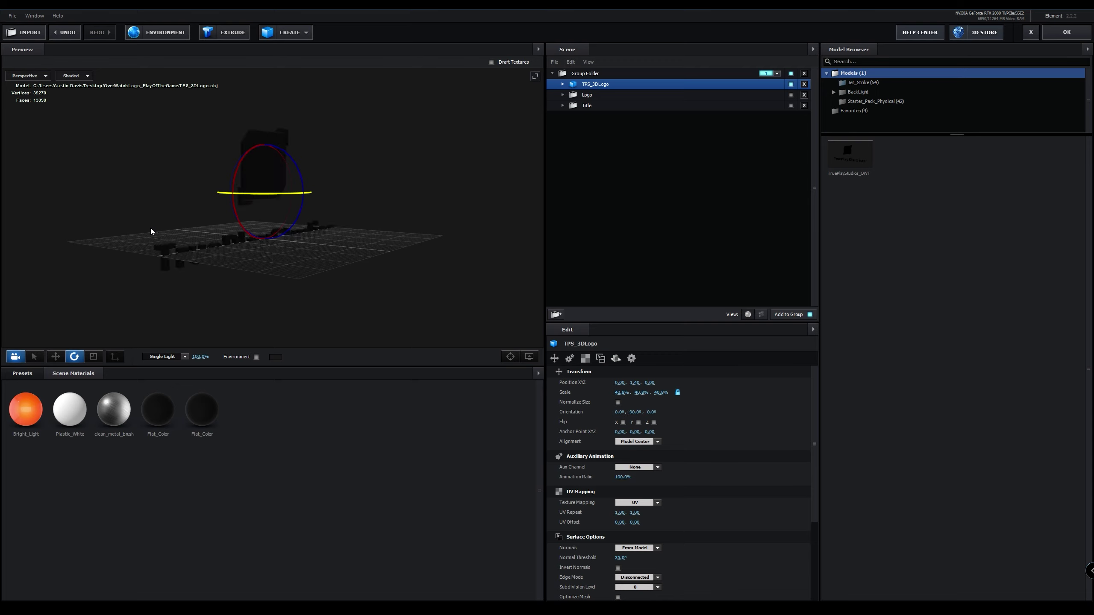
left_click_drag(62, 238, 354, 250)
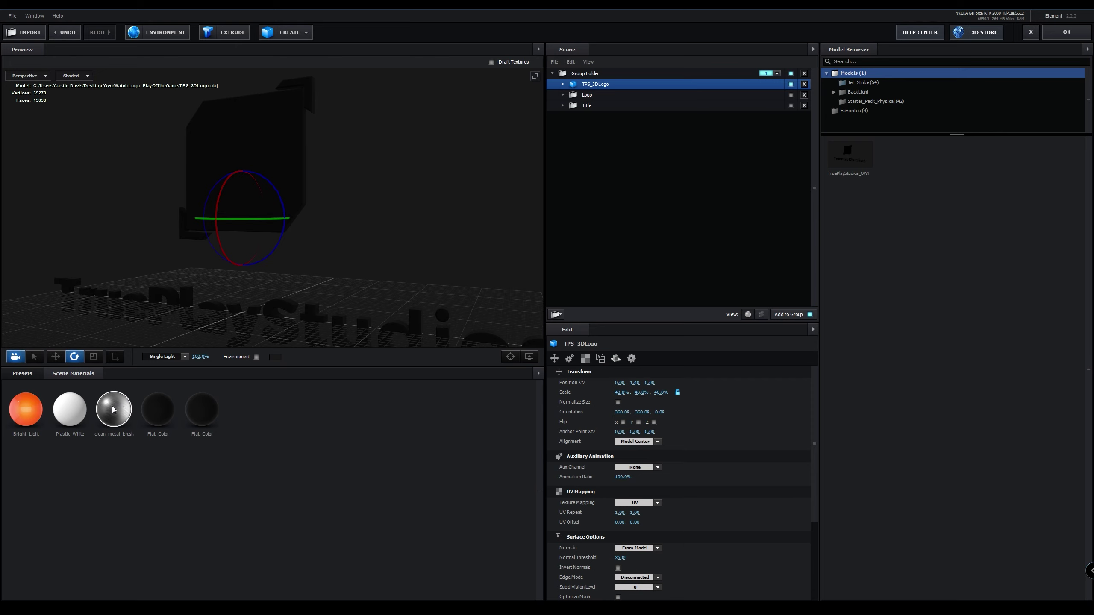
Examine the preset materials in the Physical folder and the Metal folder of Pro_Shaders_2 for a suitable logo finish.
left_click(23, 373)
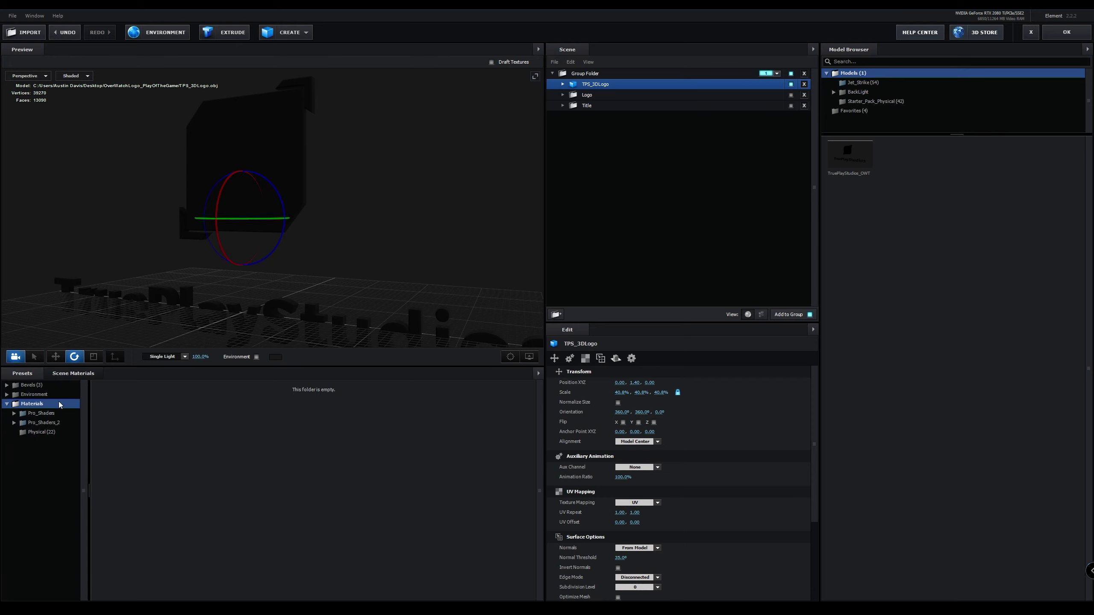
double_click(46, 424)
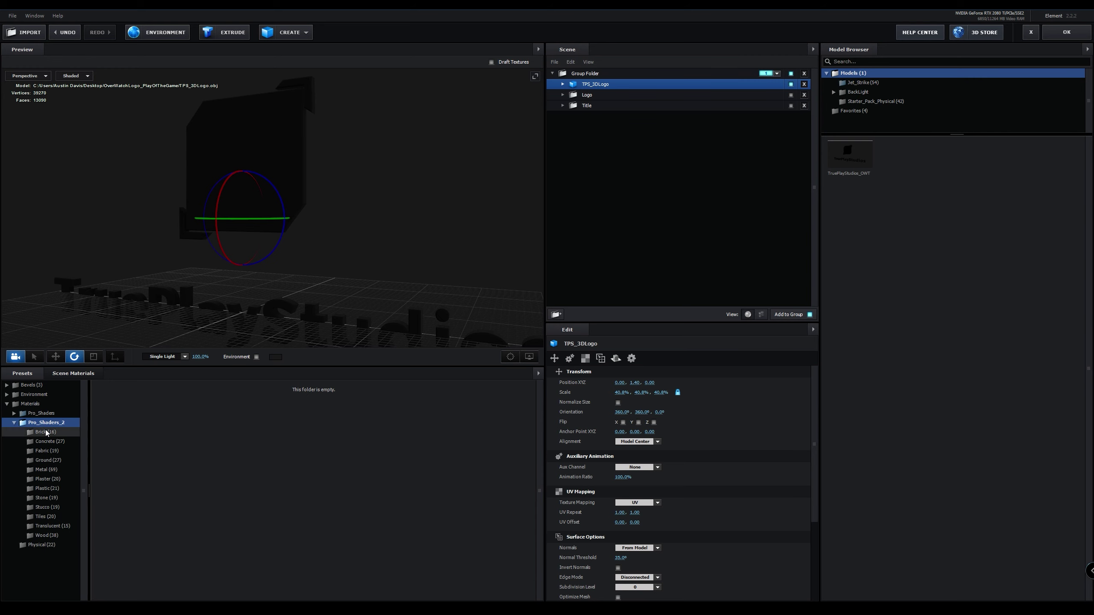
left_click(42, 470)
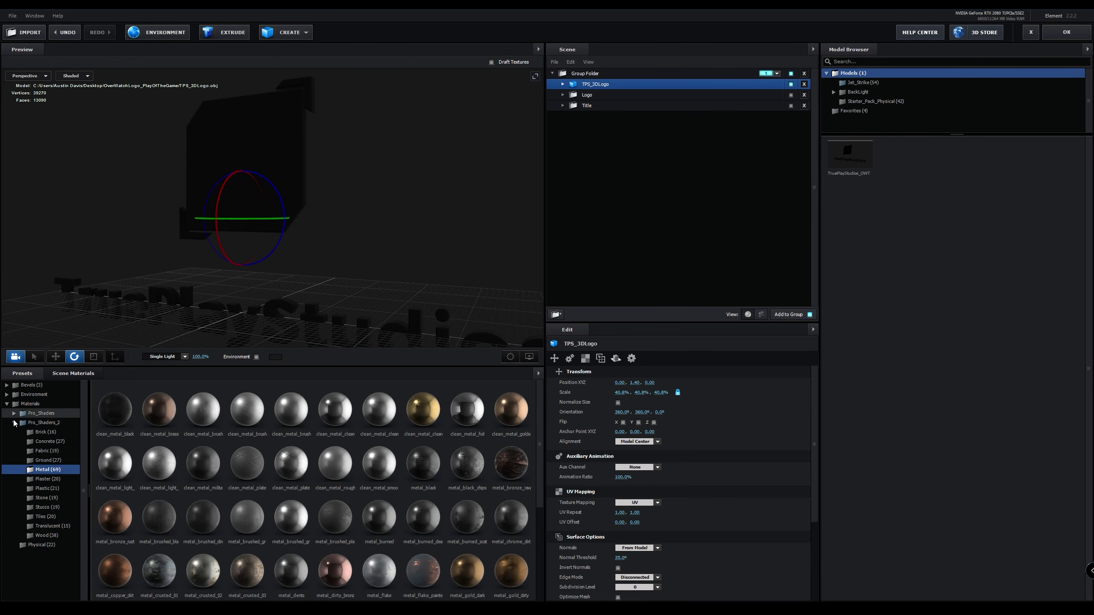
left_click(33, 547)
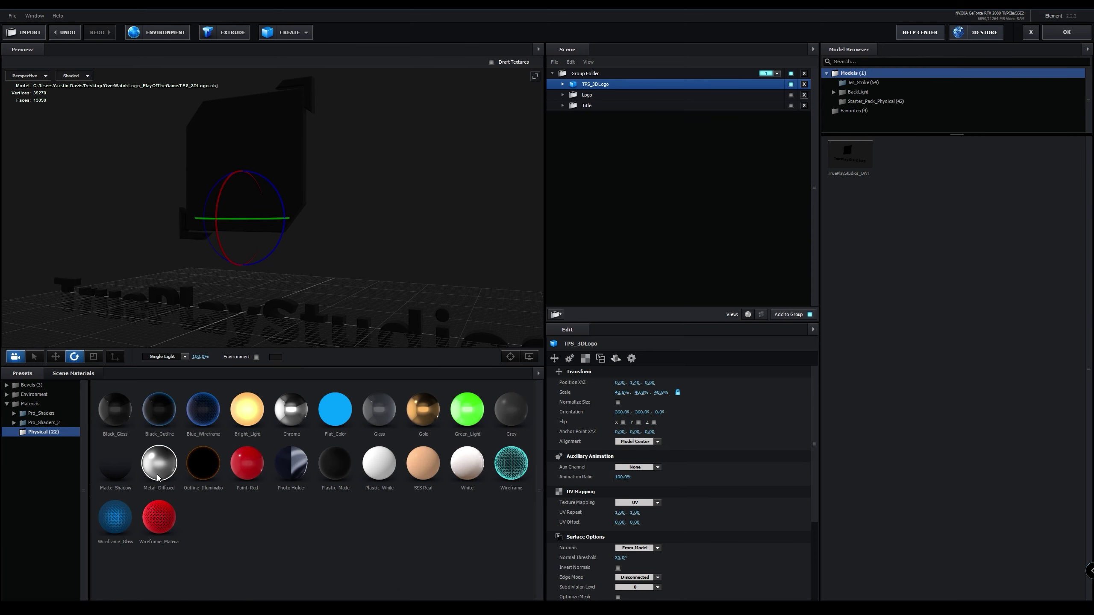
left_click(45, 422)
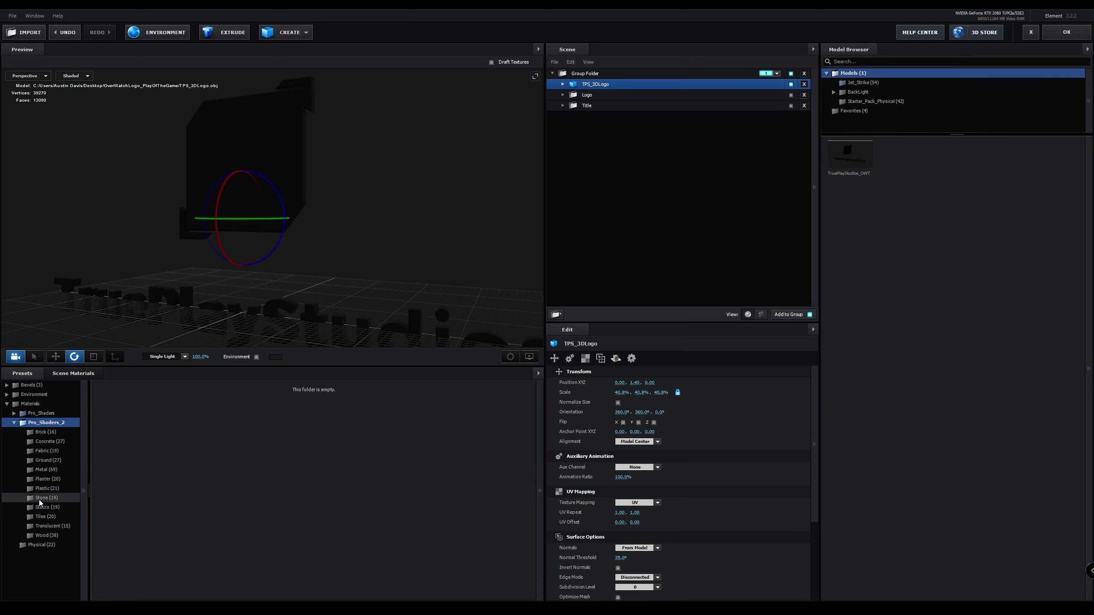
left_click(46, 469)
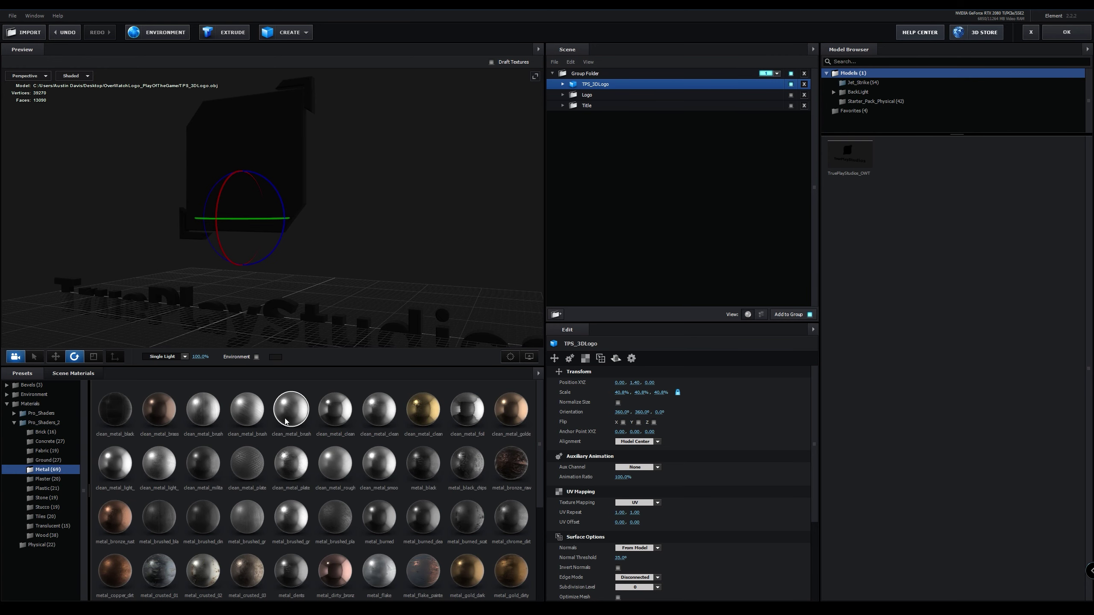
scroll(296, 508, "down", 1)
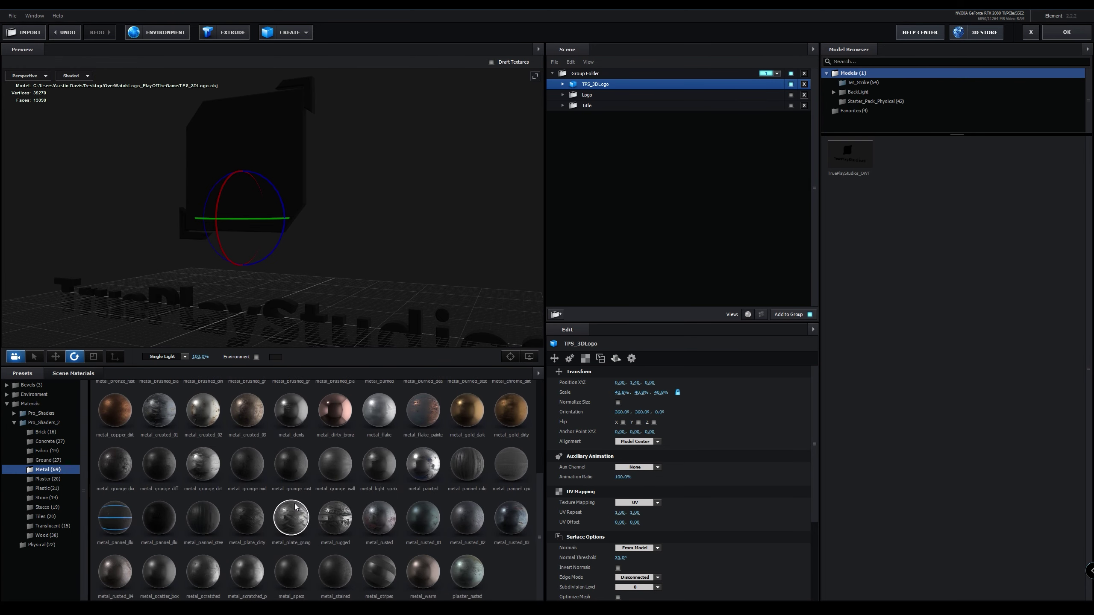
scroll(291, 510, "up", 2)
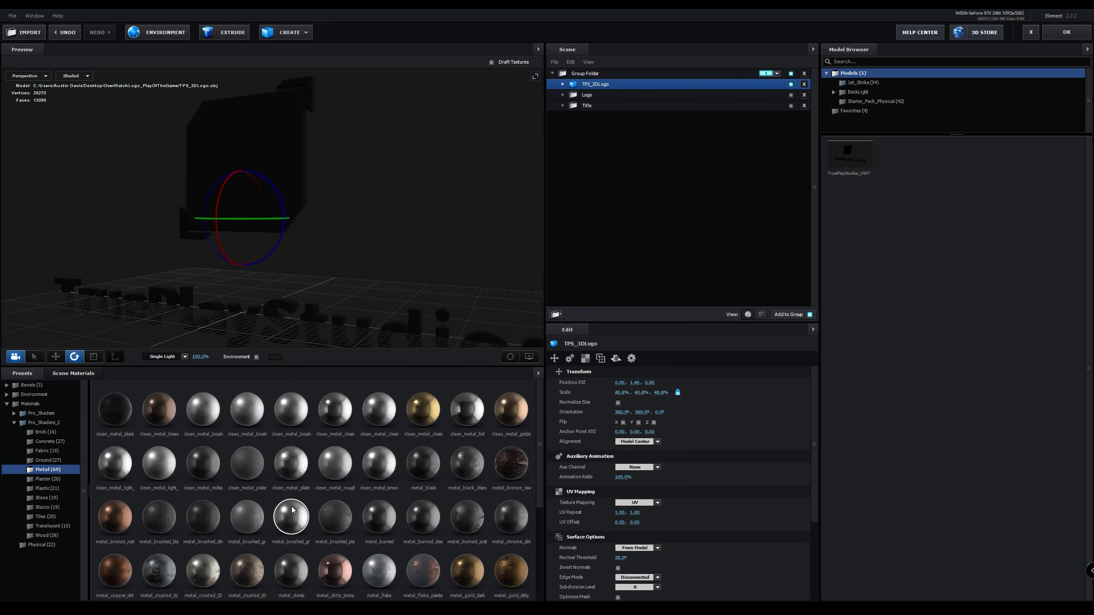
left_click(14, 423)
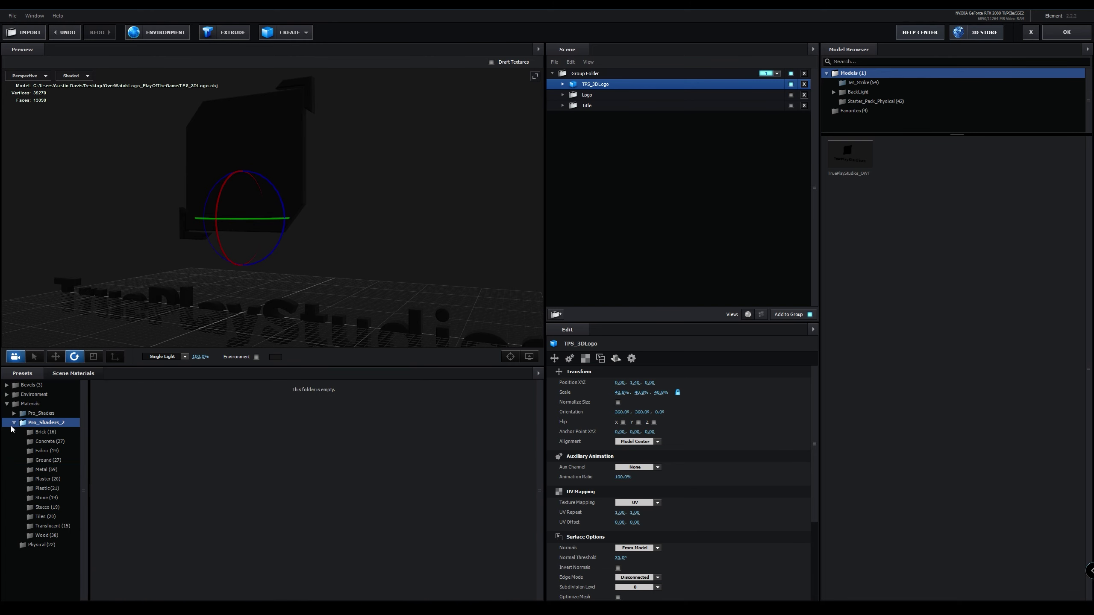
left_click(14, 423)
left_click(32, 406)
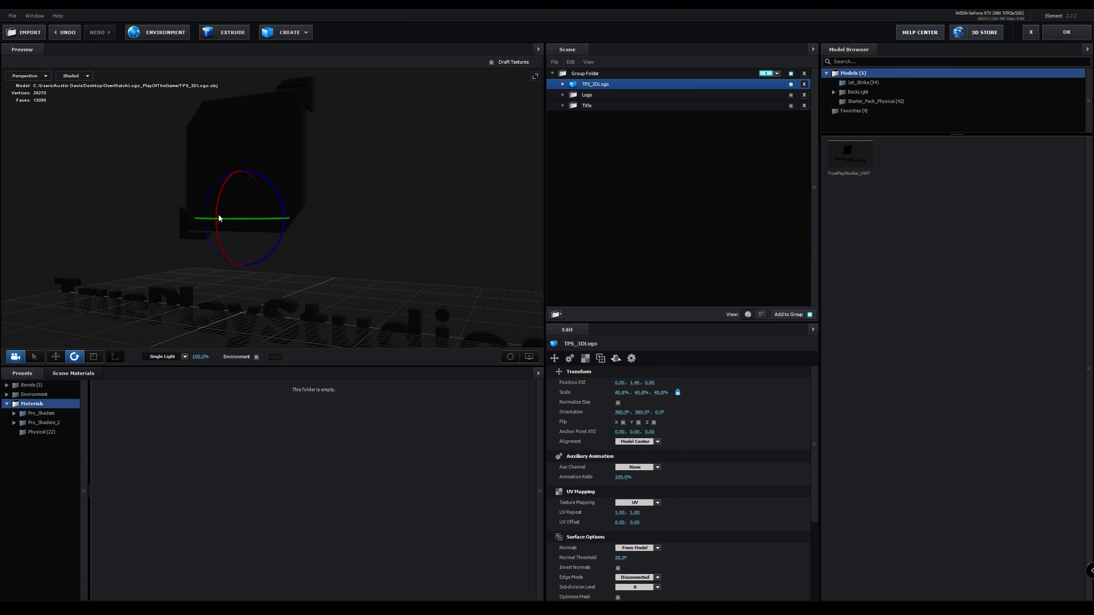
Apply the brushed clean metal scene material to the TPS_3DLogo model and inspect its surface up close.
left_click(73, 373)
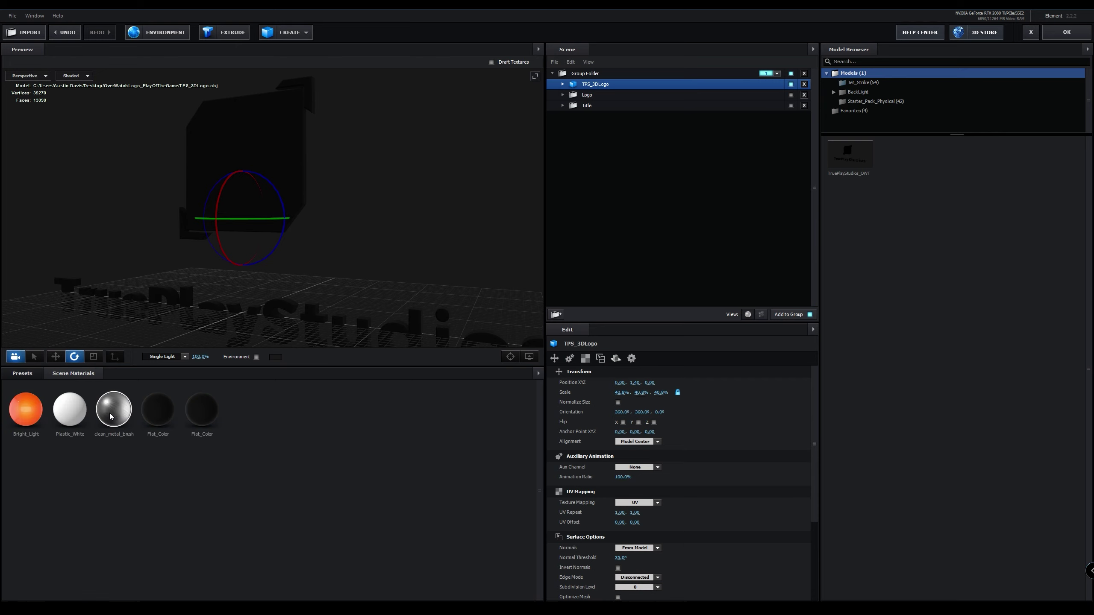
left_click_drag(115, 415, 219, 150)
mouse_move(161, 285)
left_mouse_down()
mouse_move(183, 278)
mouse_move(151, 274)
mouse_move(242, 263)
mouse_move(282, 236)
mouse_move(330, 283)
mouse_move(332, 298)
mouse_move(339, 288)
left_mouse_up()
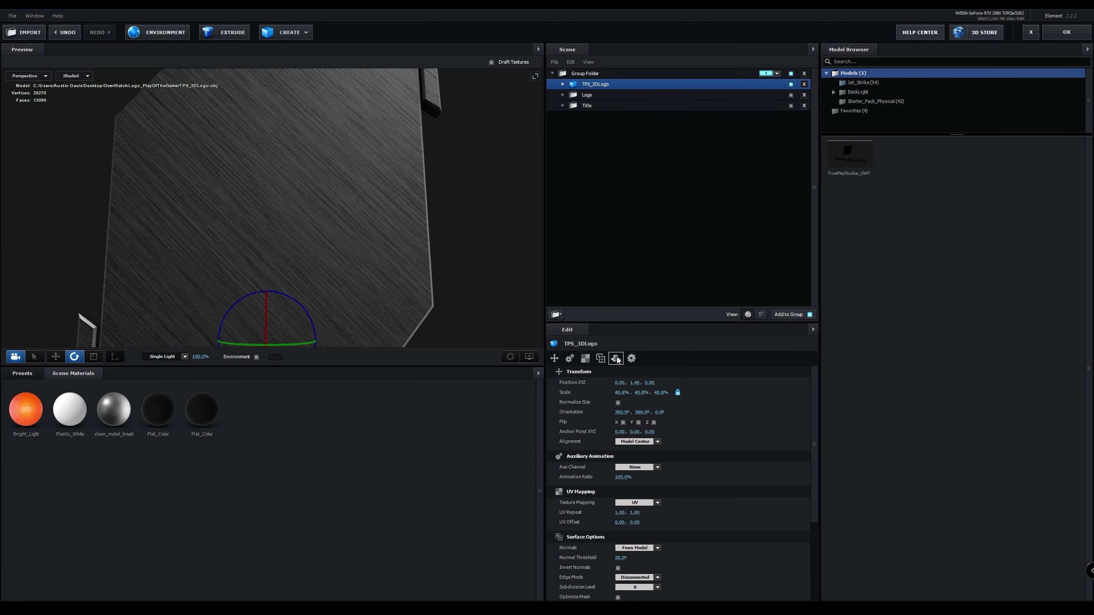
Set the TPS_3DLogo model's UV Repeat to 3.00 in both directions.
left_click(587, 359)
left_click(621, 392)
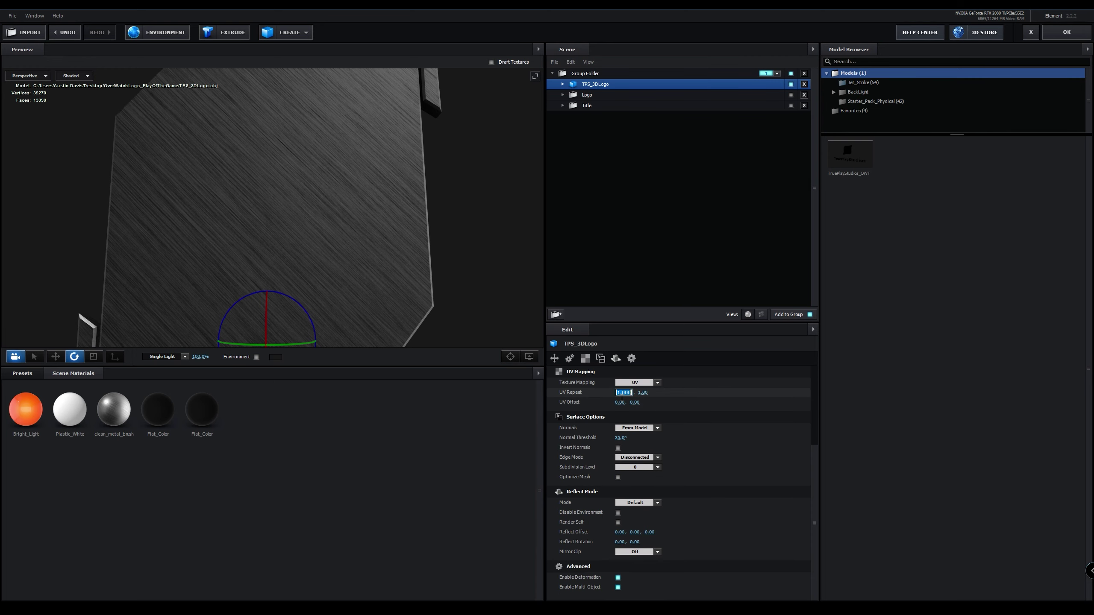
type("3")
key("Return")
left_click(635, 392)
type("3")
key("Return")
left_click_drag(302, 252, 312, 226)
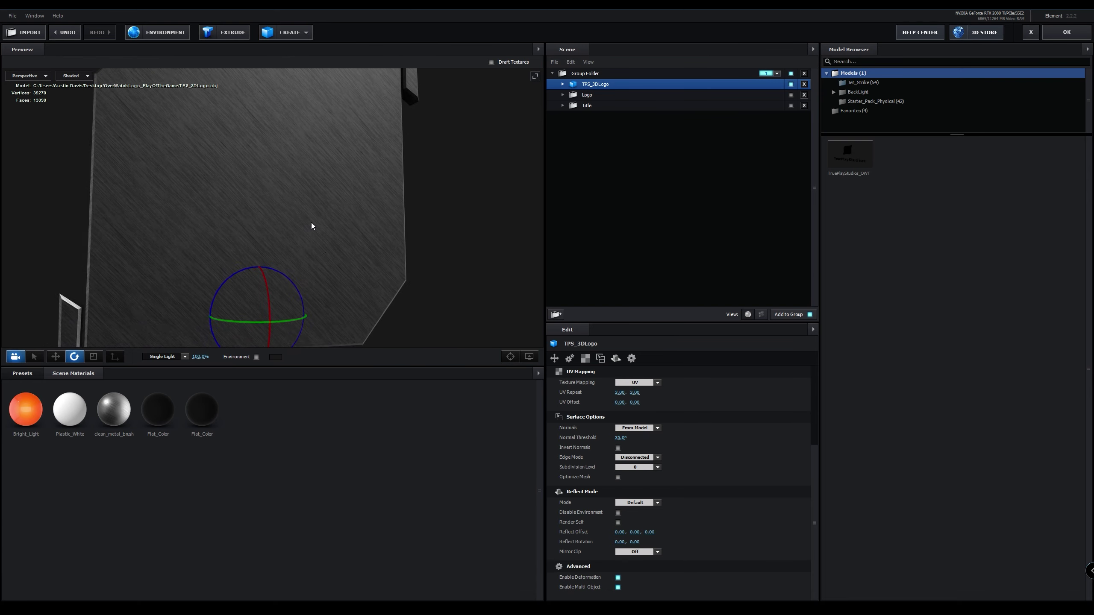
Return the model's UV Repeat to 1.00 in both directions and inspect the texture on the lettering.
left_click(619, 393)
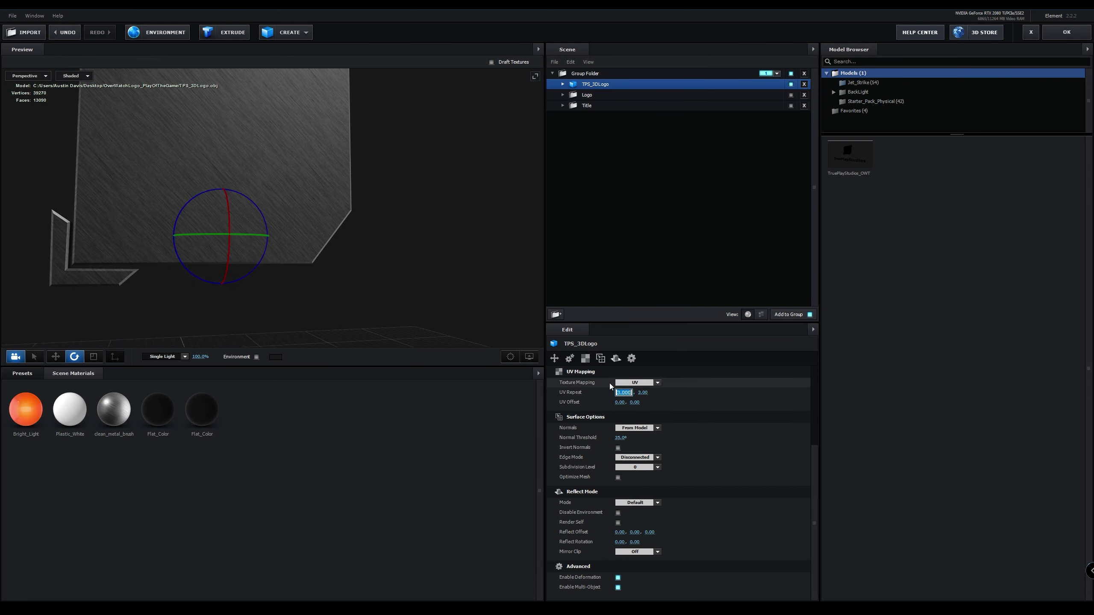
type("1")
left_click(631, 393)
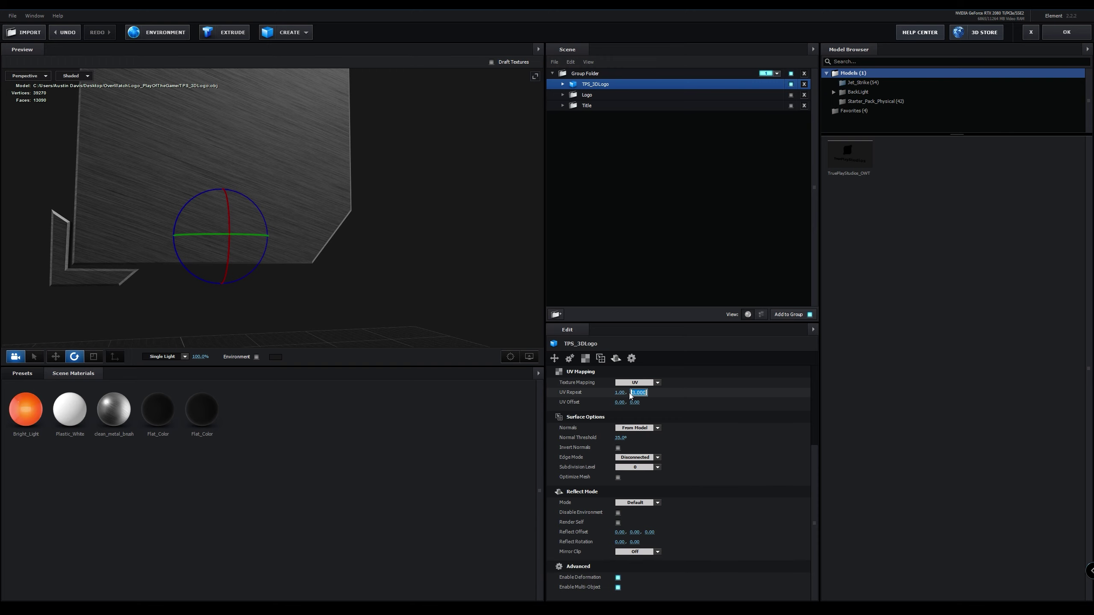
type("1")
key("Return")
left_click_drag(474, 336, 342, 233)
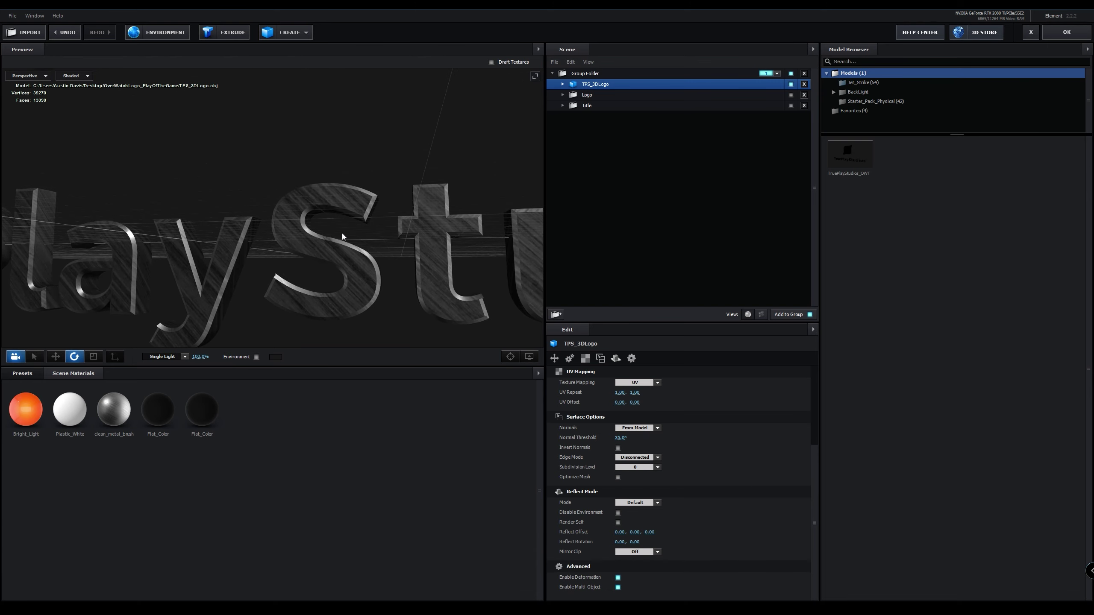
Set both UV Repeat values to 3.00 again and check the brushed texture on the letters and the logo.
left_click(621, 392)
type("3")
key("Return")
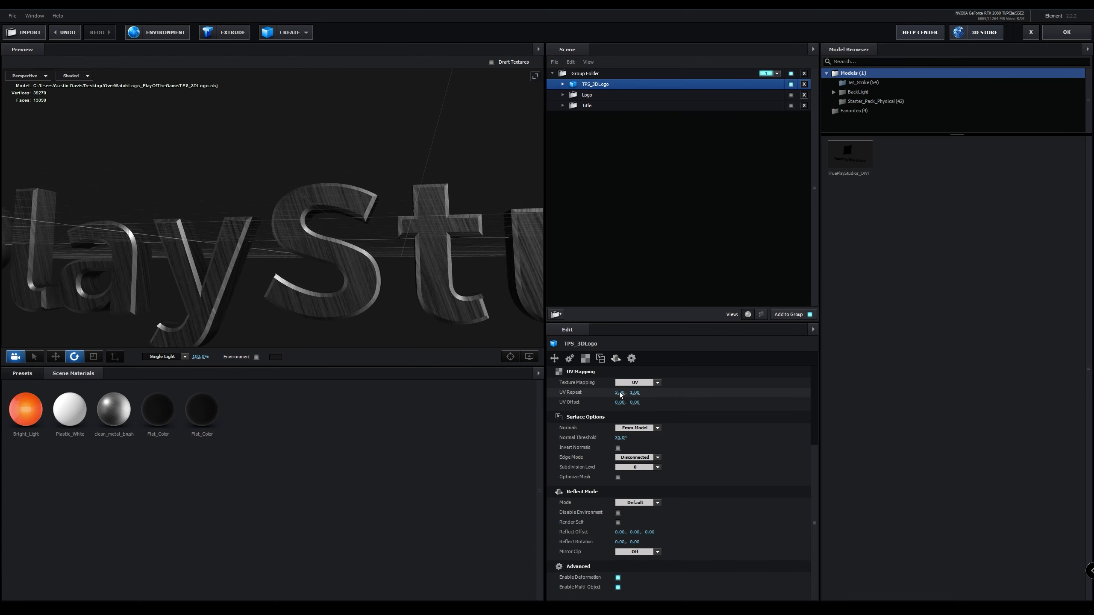
left_click(637, 393)
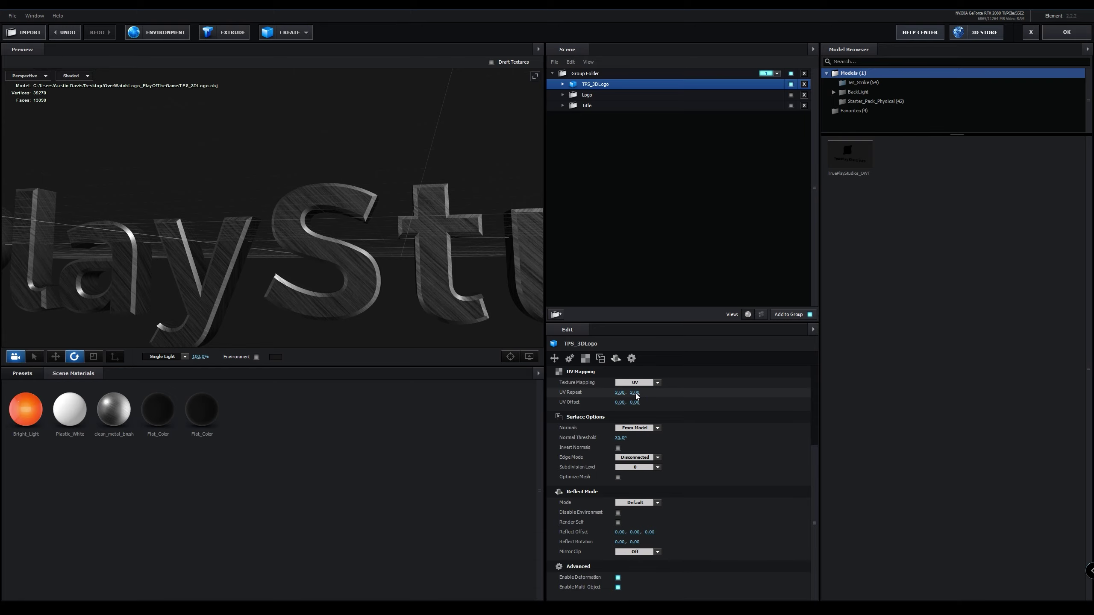
type("3")
key("Return")
scroll(345, 263, "down", 5)
left_click_drag(257, 249, 293, 246)
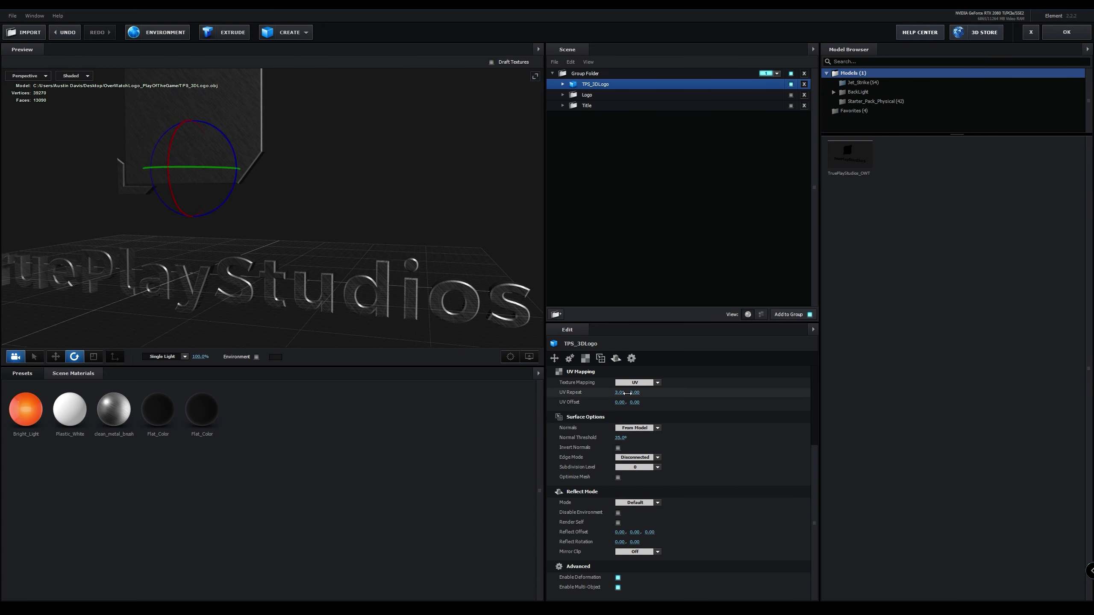
Try a first UV Repeat value of 4.00 and inspect the texture on the logo.
left_click_drag(620, 393, 619, 394)
left_click(622, 395)
type("4")
key("Return")
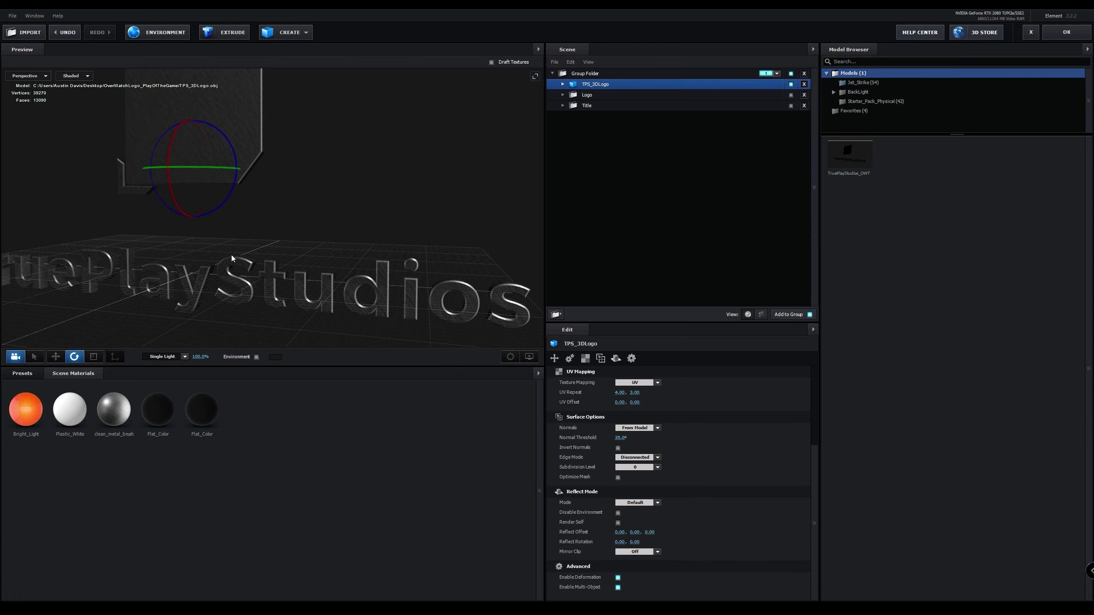
left_click_drag(280, 210, 369, 306)
scroll(372, 304, "up", 5)
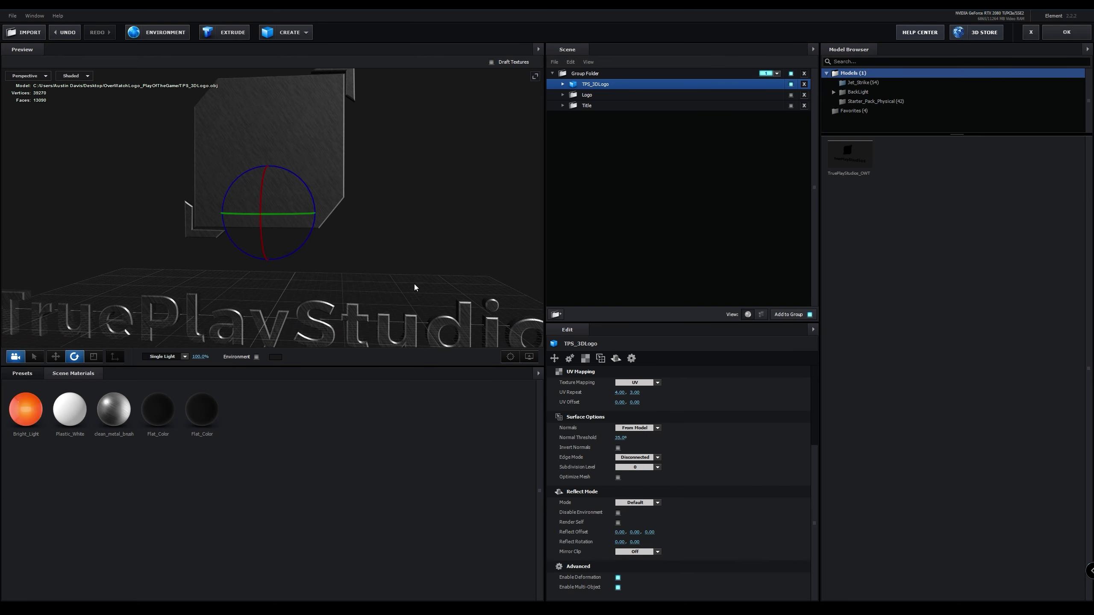
Set the first UV Repeat value to 3.00 and view the textured logo at an angle.
left_click(623, 395)
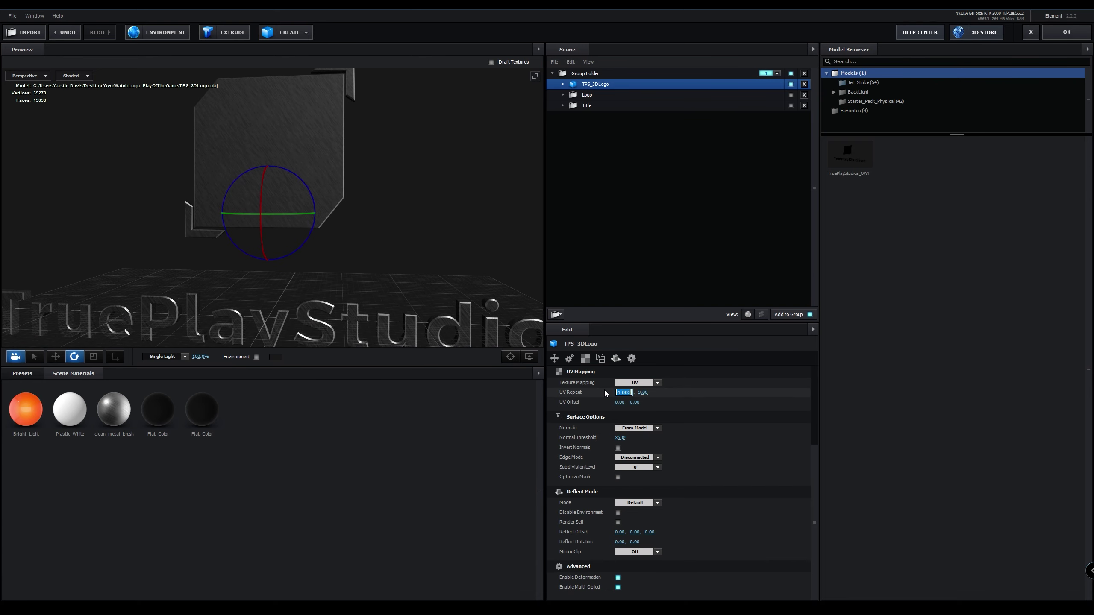
type("3")
key("Return")
left_click_drag(291, 200, 273, 171)
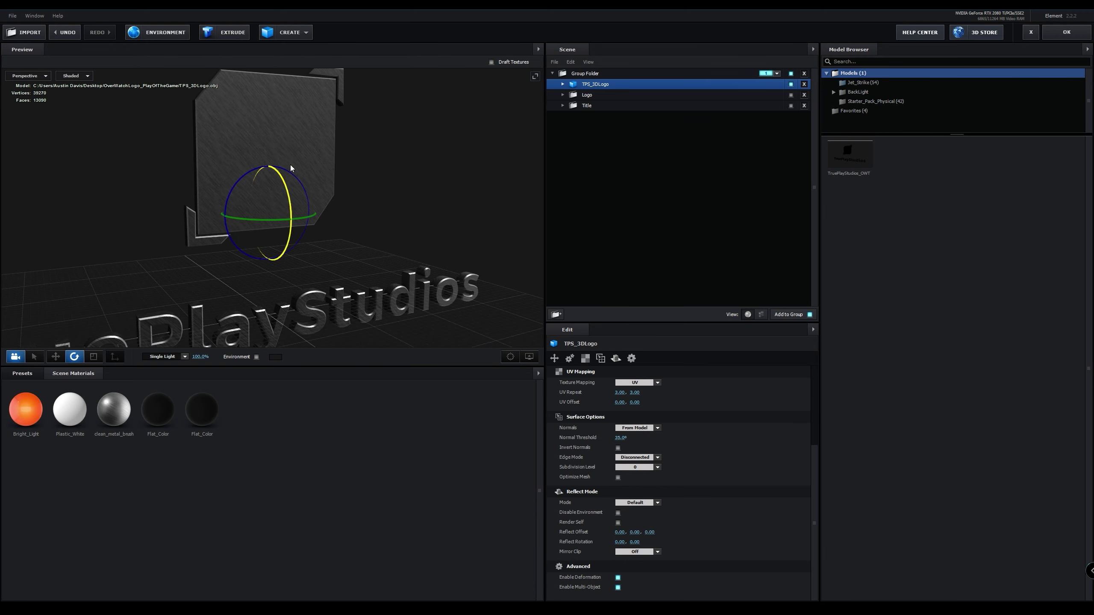
Check the brushed texture on the logo and lettering, then duplicate the TPS_3DLogo model.
left_click_drag(356, 232, 315, 201)
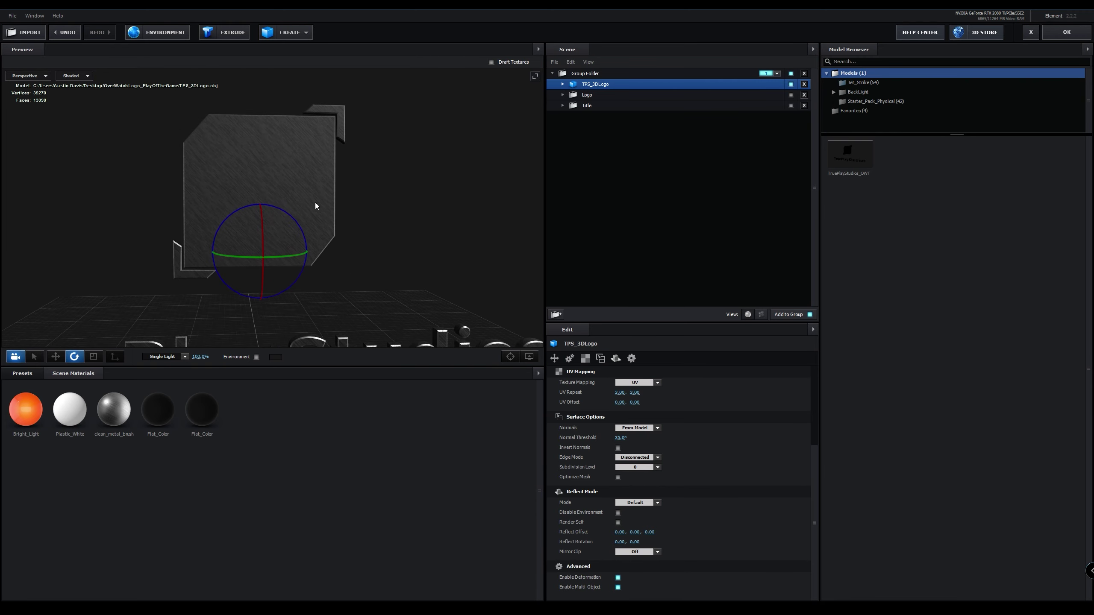
scroll(317, 219, "up", 5)
left_click_drag(225, 222, 271, 209)
scroll(275, 205, "up", 5)
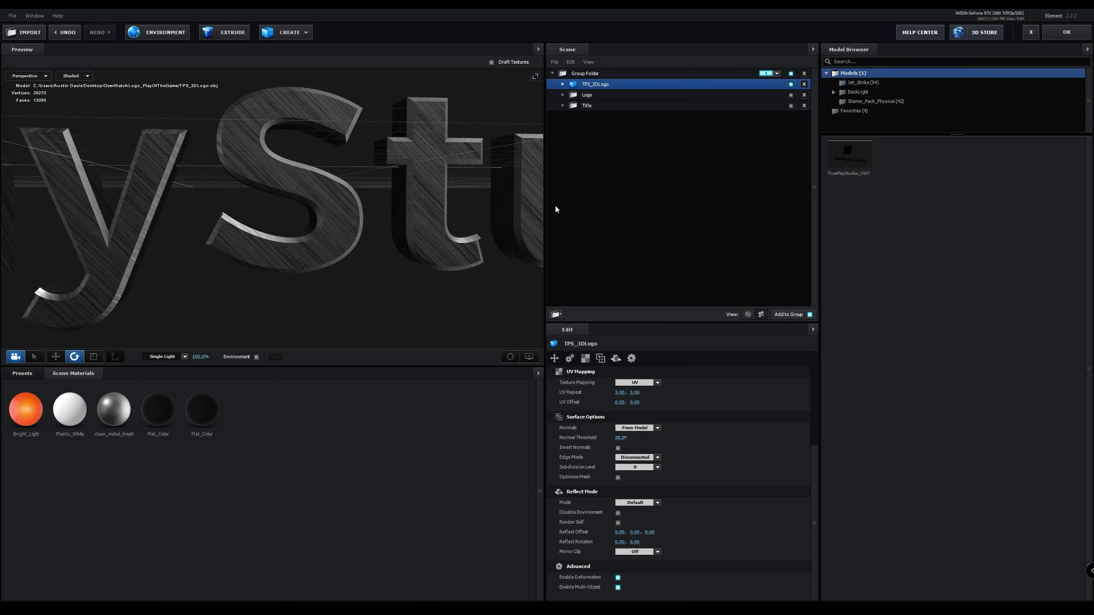
left_click(562, 84)
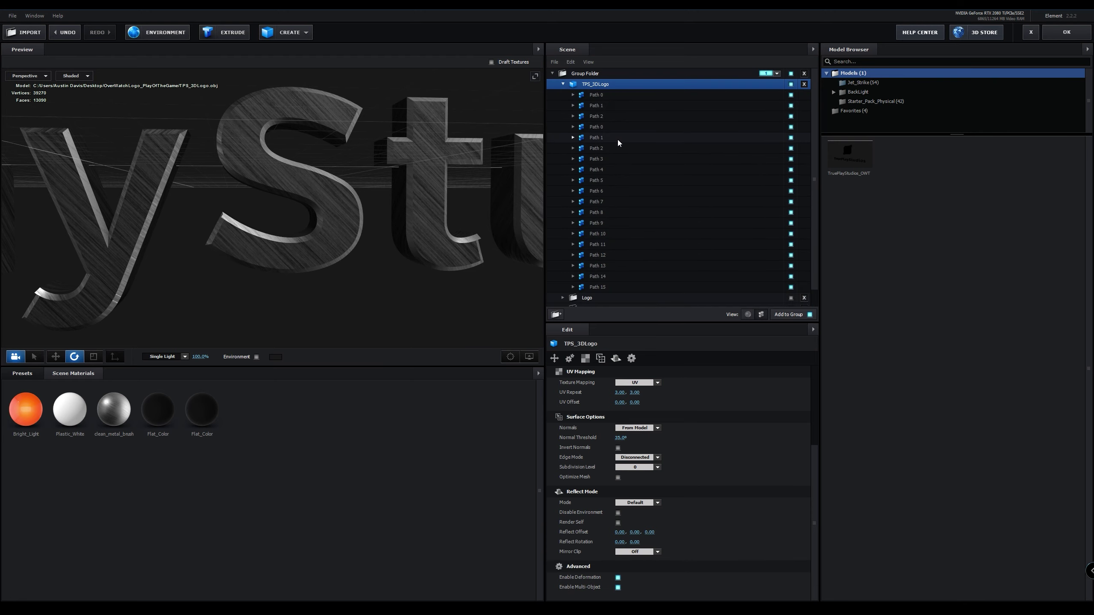
scroll(383, 167, "down", 10)
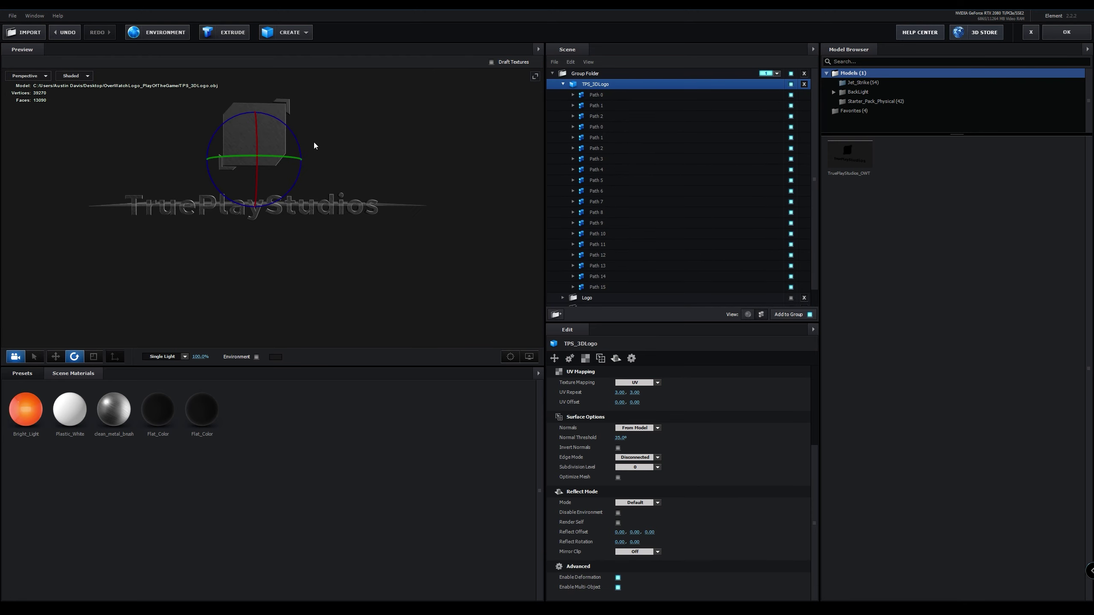
key("ctrl+d")
Collapse the original TPS_3DLogo model's path list and hide that model.
left_click(289, 103)
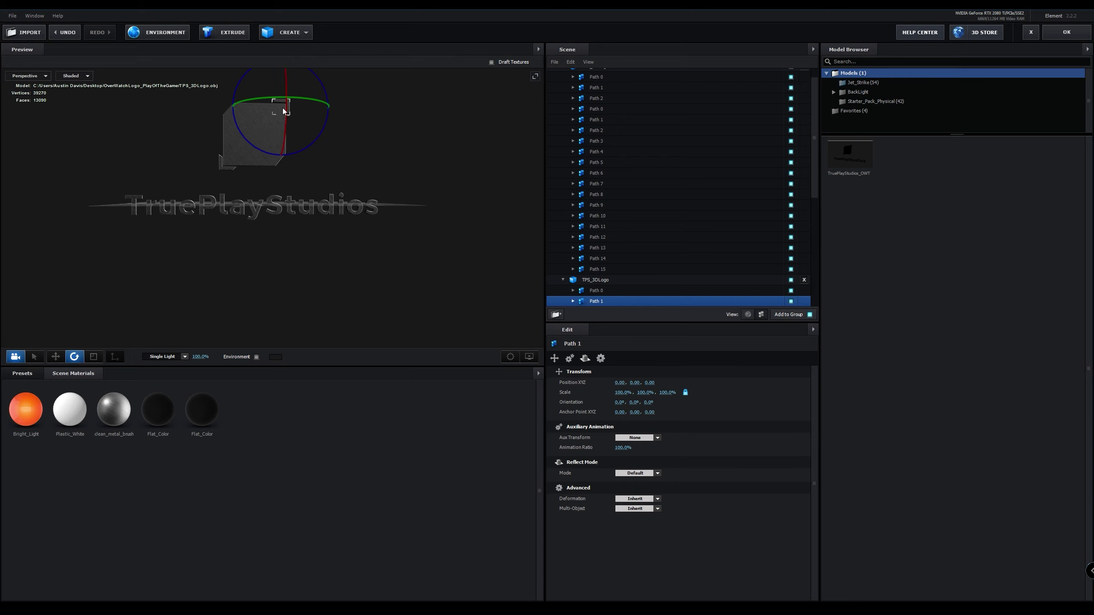
scroll(242, 153, "up", 6)
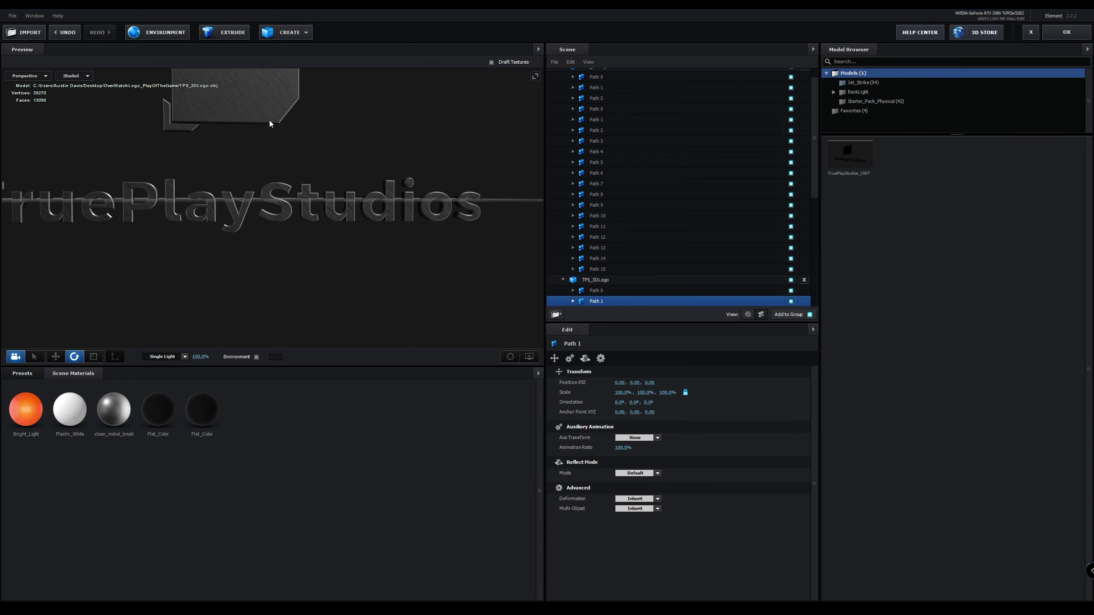
left_click_drag(269, 122, 274, 271)
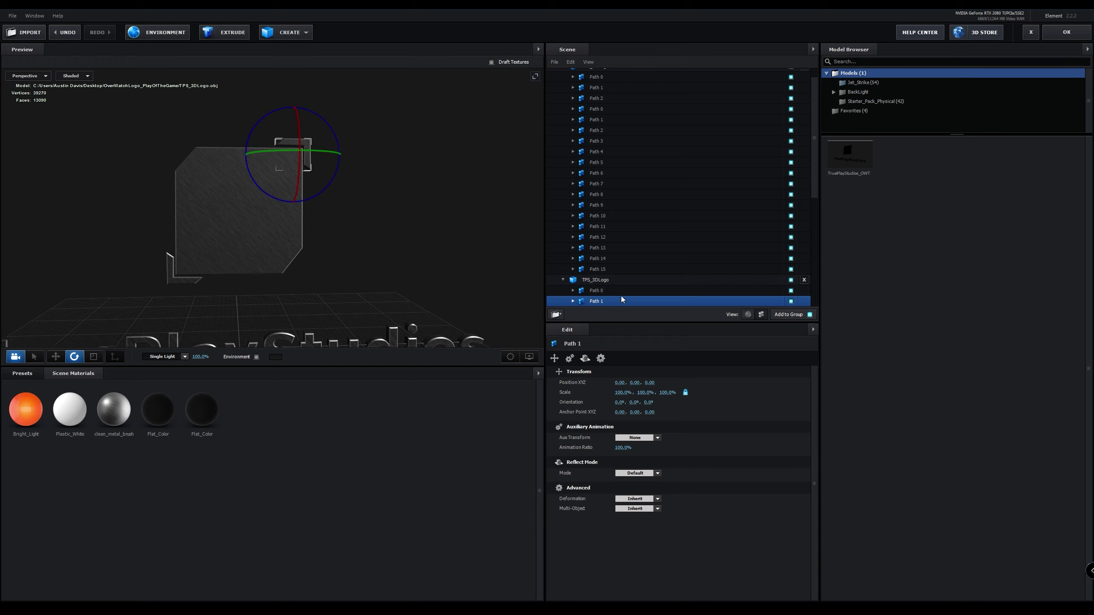
scroll(610, 224, "up", 2)
left_click(563, 85)
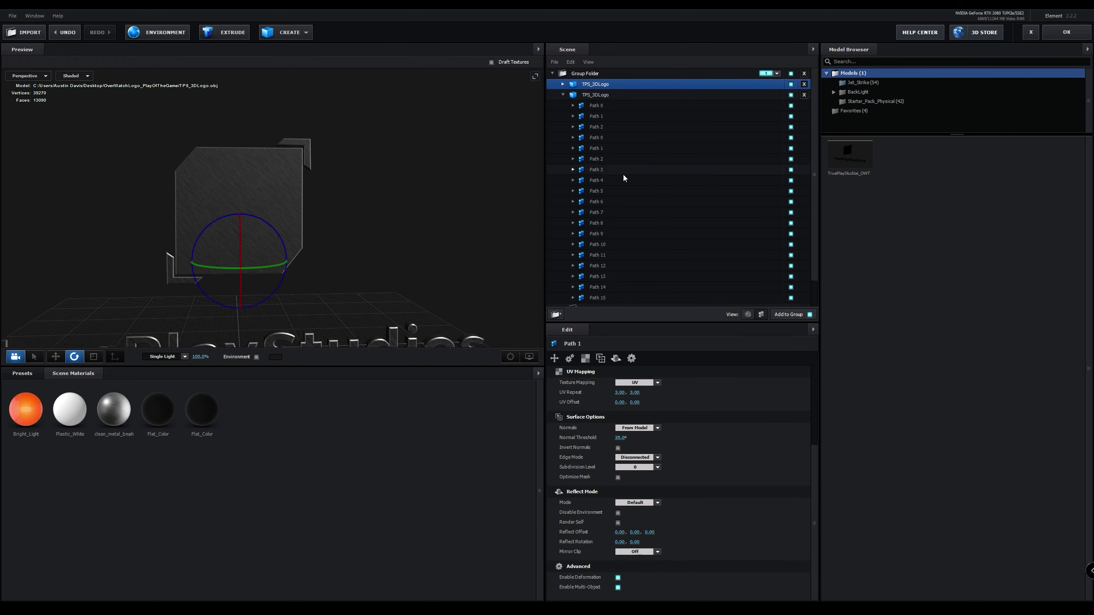
left_click(791, 84)
Select the logo's square plate and two corner pieces (Path 0, 1 and 2) in the duplicate model and hide them.
left_click(308, 144)
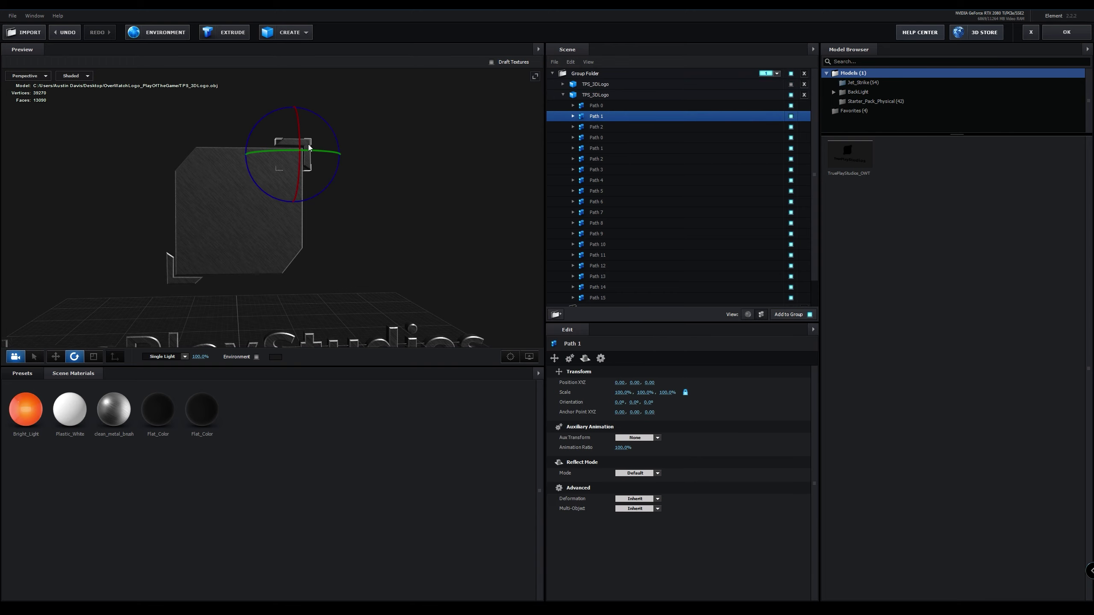
left_click(173, 279, "shift")
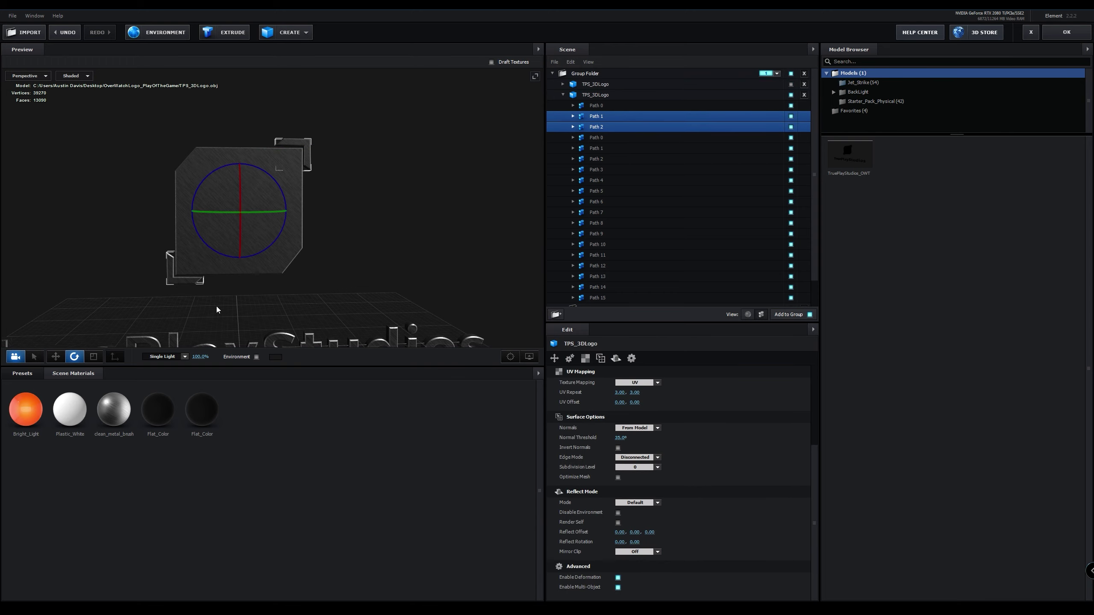
left_click(192, 161, "shift")
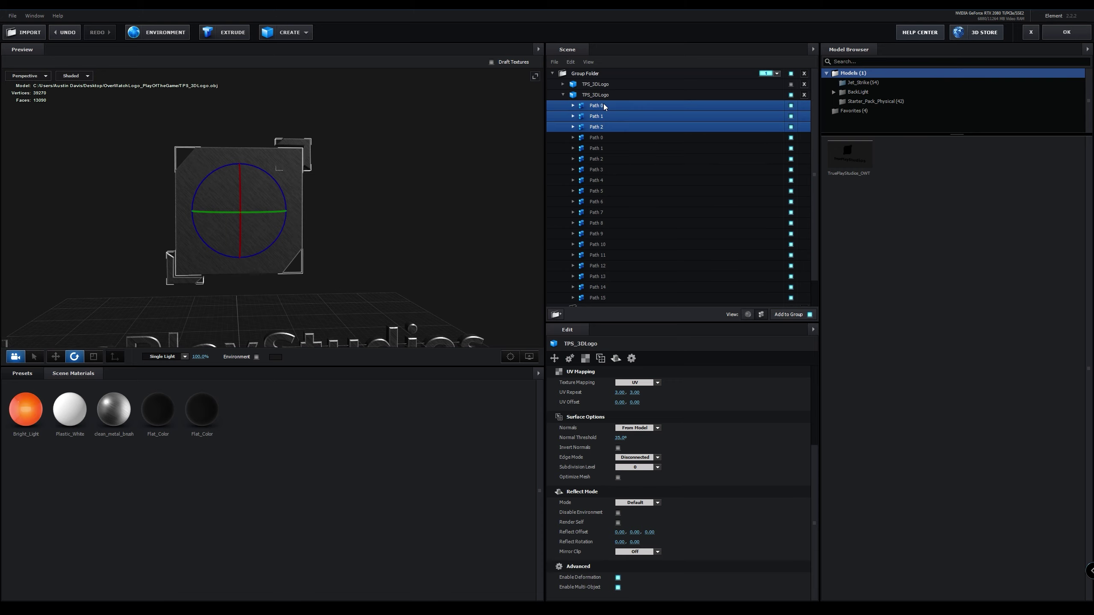
left_click(790, 116)
left_click(790, 117)
left_click(791, 116)
Rename the duplicate model as TPS_Text.
right_click(599, 96)
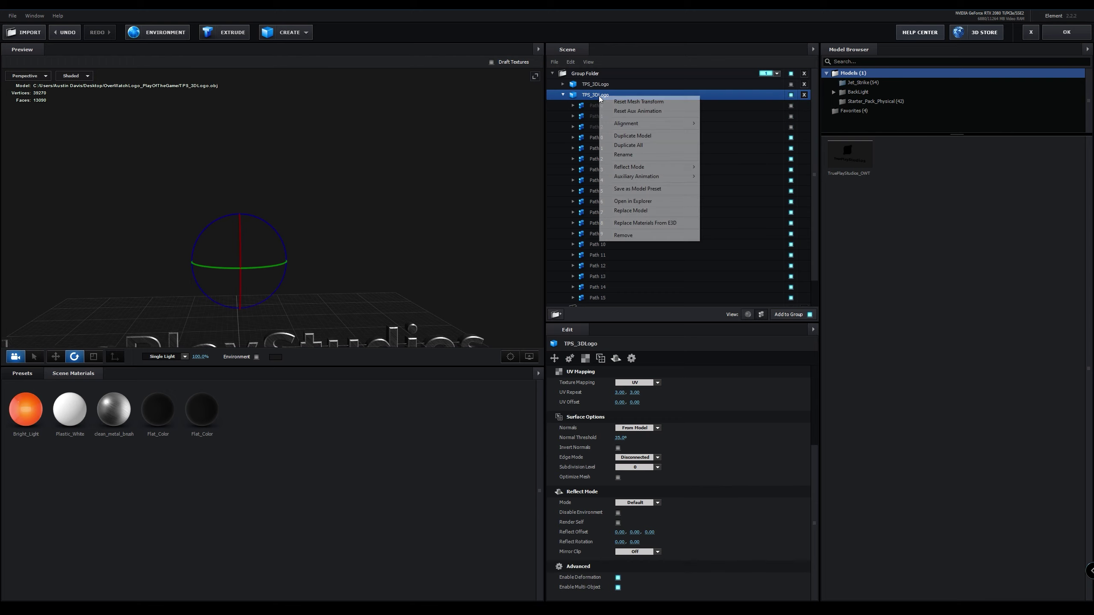
left_click(638, 155)
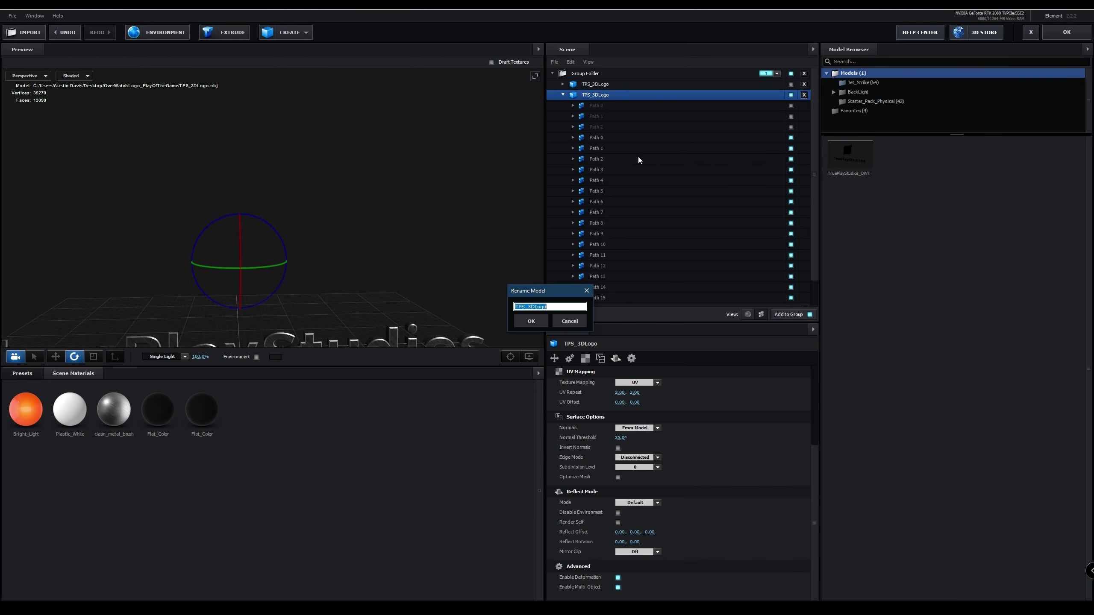
type("T")
key("BackSpace")
key("BackSpace")
key("BackSpace")
key("BackSpace")
key("BackSpace")
key("BackSpace")
key("BackSpace")
type("TPS_Text")
left_click(532, 320)
Rename the original TPS_3DLogo model as TPS_Logo.
right_click(595, 85)
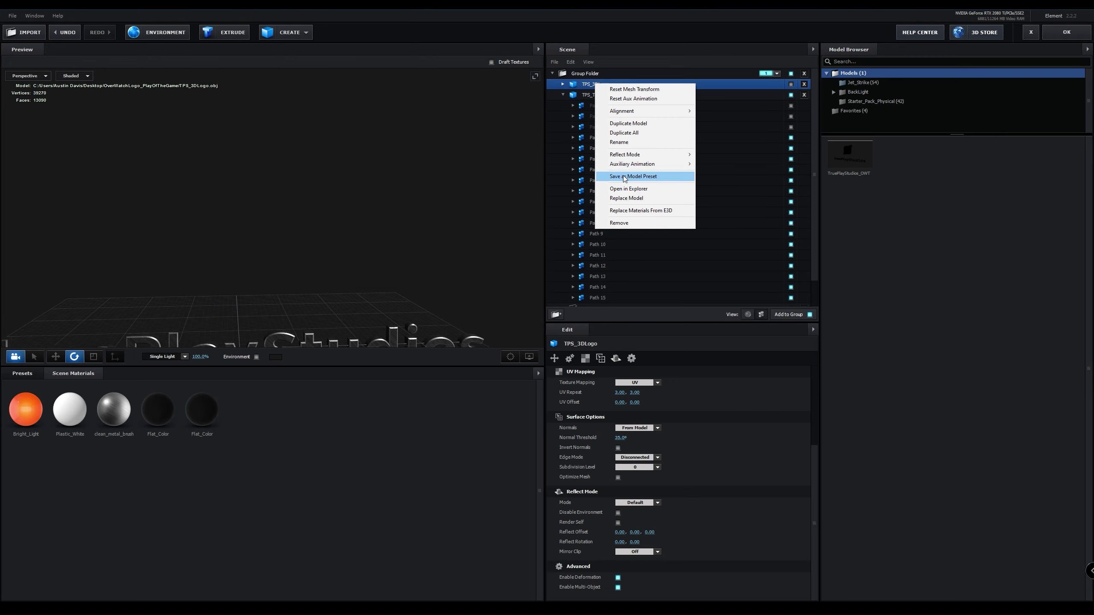
left_click(619, 142)
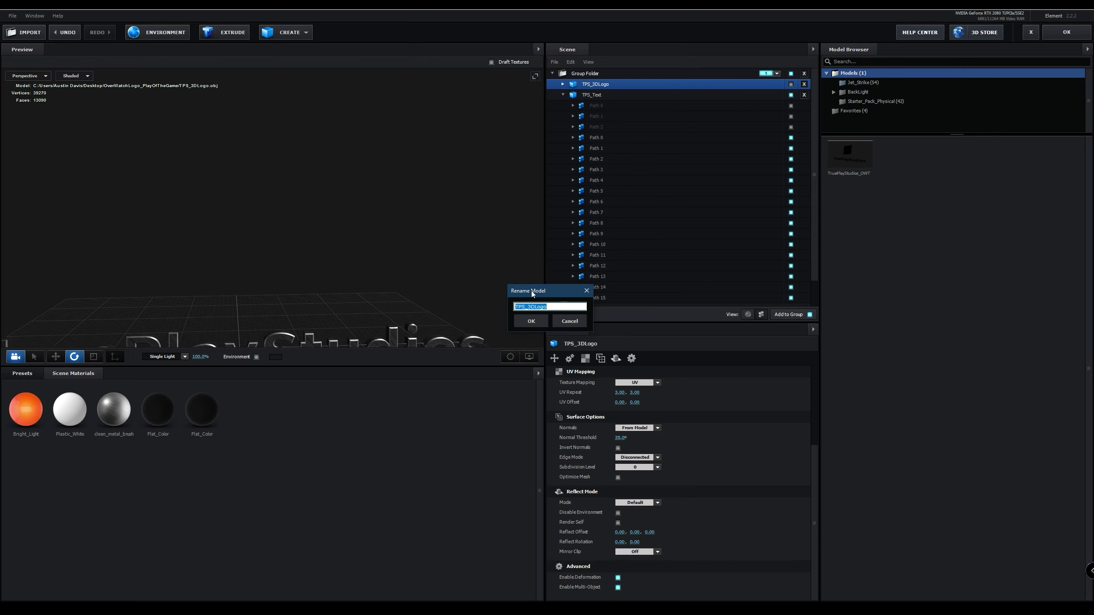
left_click(534, 308)
key("BackSpace")
key("BackSpace")
left_click(533, 321)
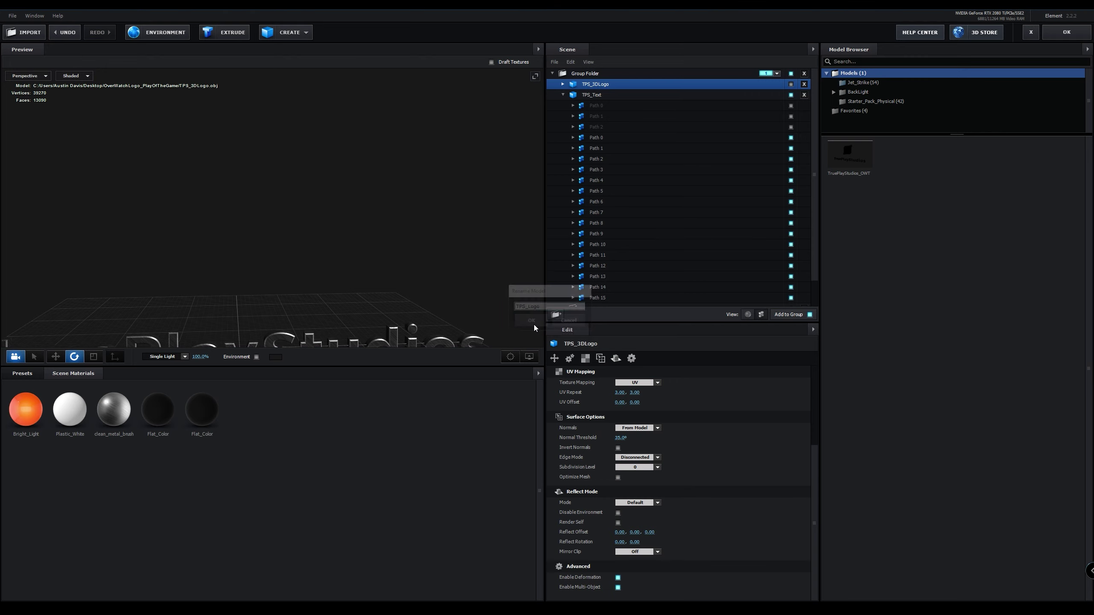
Make the TPS_Logo model visible with its paths expanded, and hide the collapsed TPS_Text model.
left_click(564, 95)
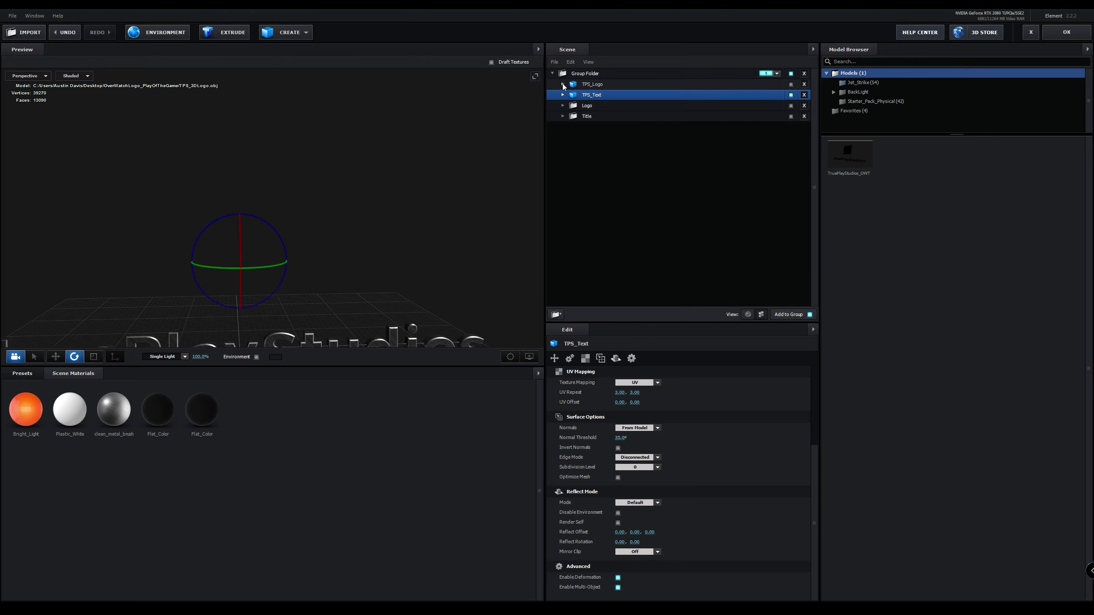
left_click(562, 84)
scroll(354, 260, "down", 3)
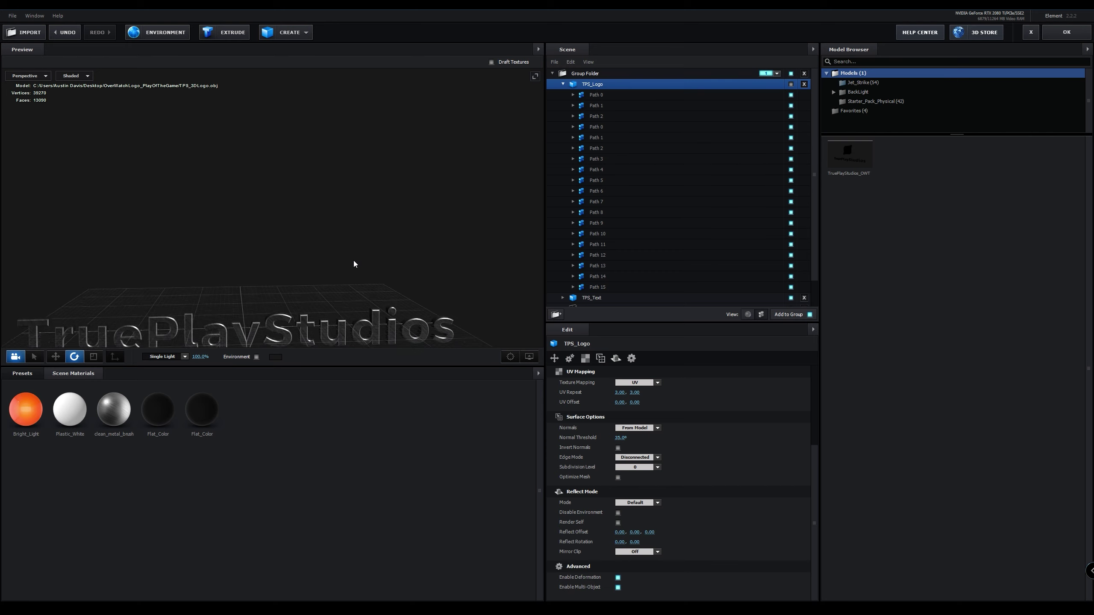
left_click(791, 84)
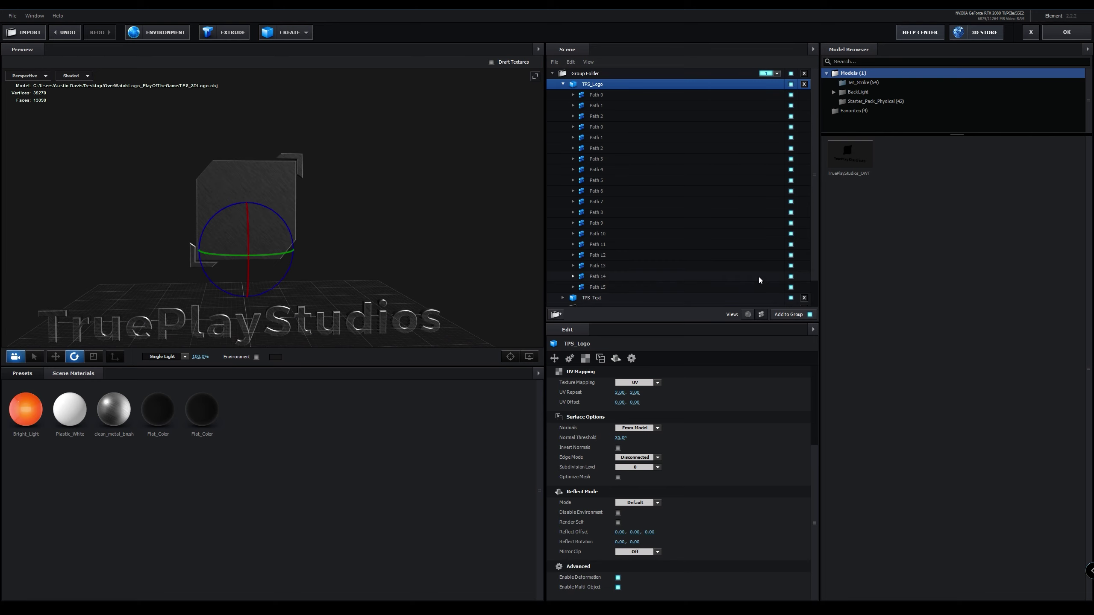
scroll(759, 277, "down", 2)
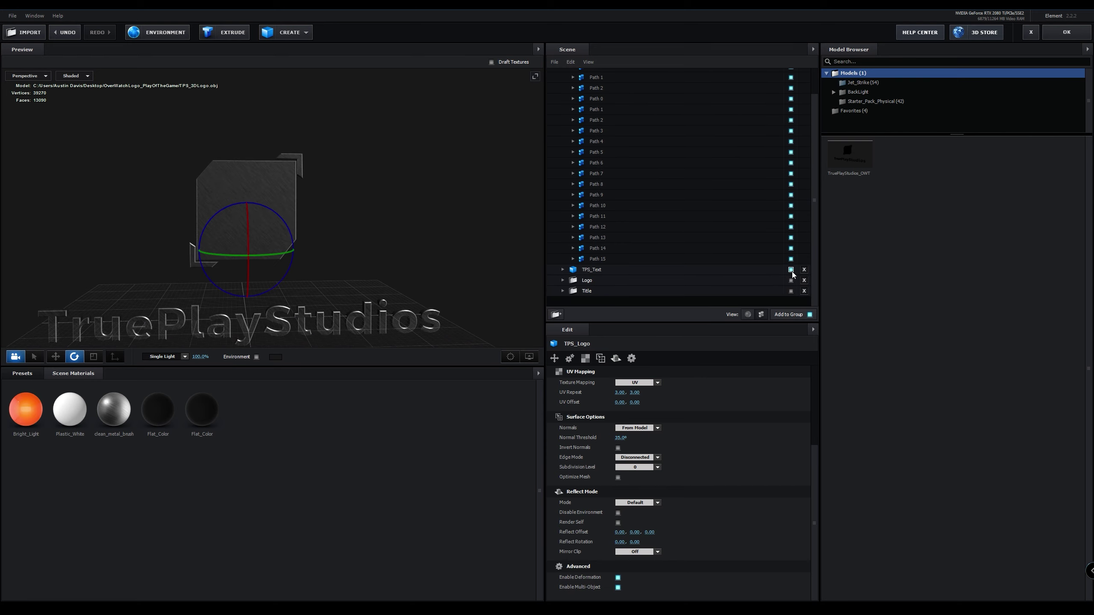
scroll(569, 215, "up", 2)
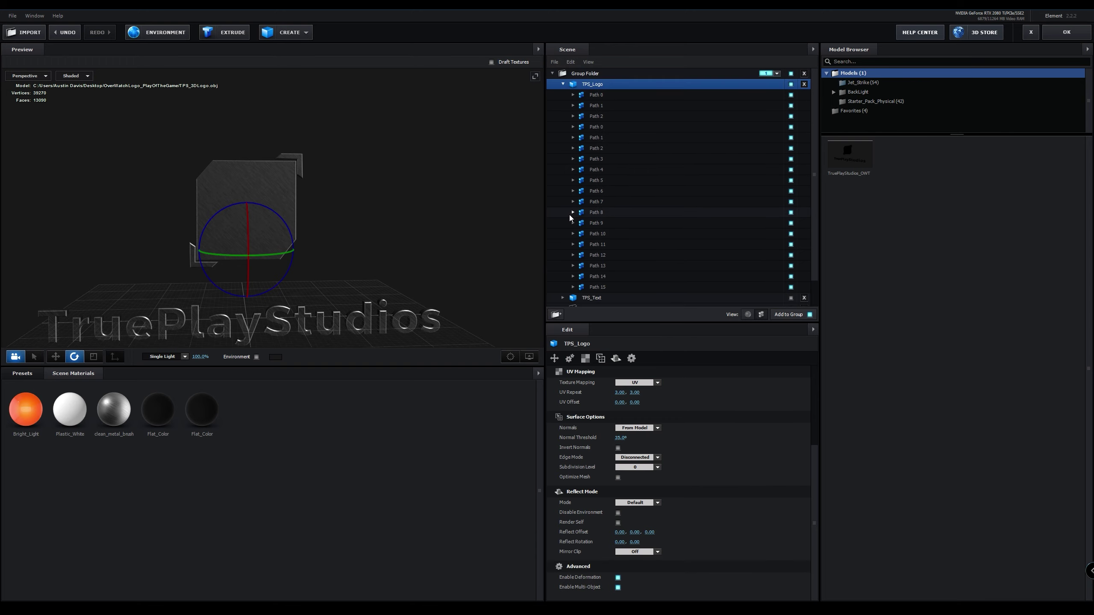
Hide the plate and corner pieces (Path 0, 1 and 2) in TPS_Logo, keep its lettering paths visible, and collapse the model.
left_click(193, 261)
left_click(222, 188, "shift")
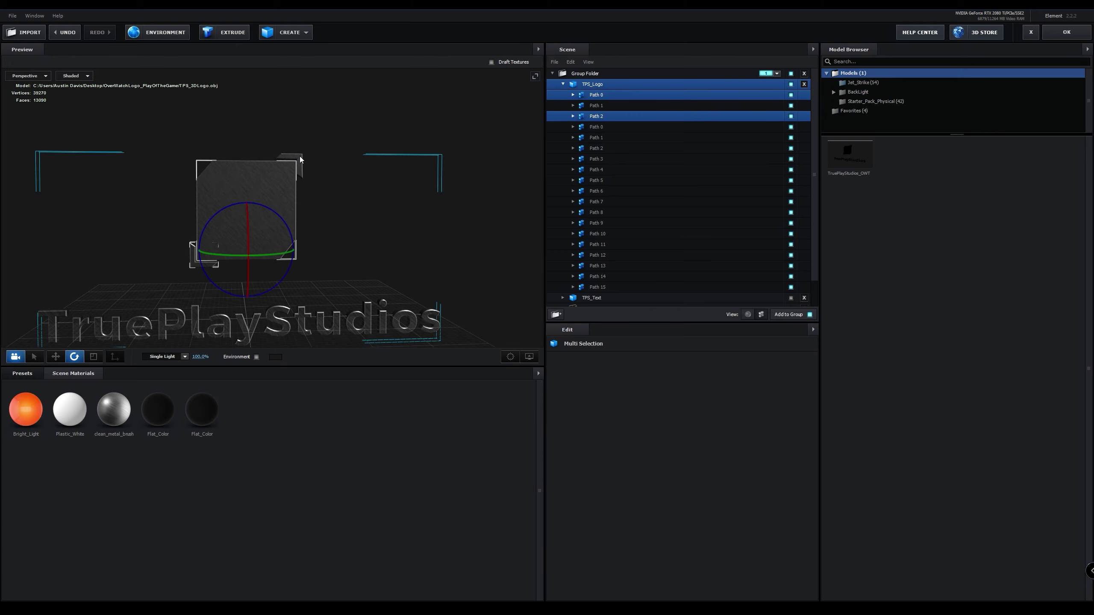
left_click(300, 159, "shift")
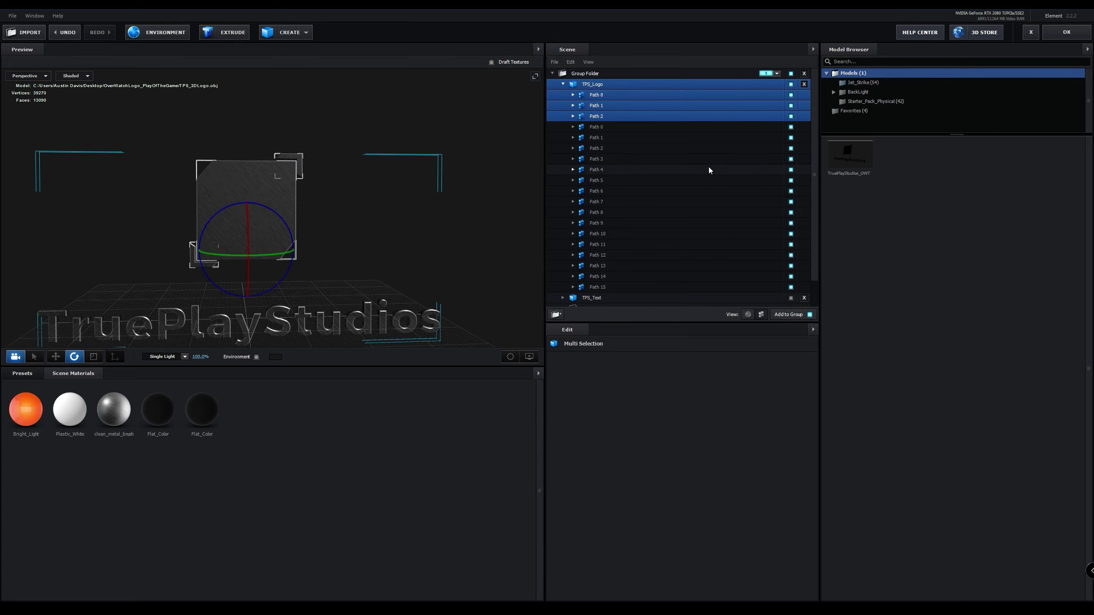
left_click(790, 116, "alt")
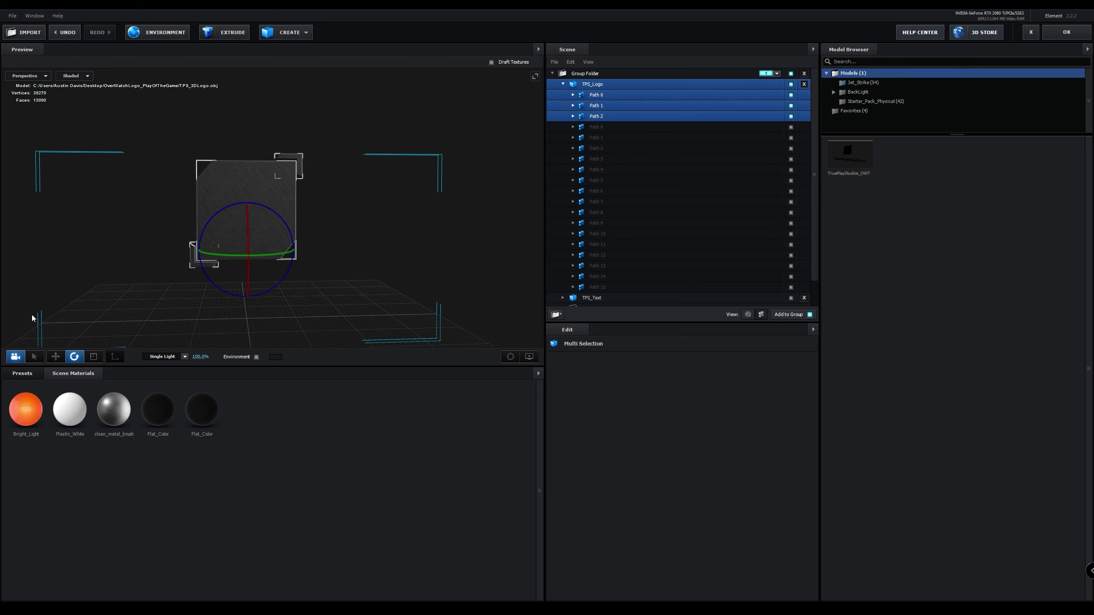
left_click(792, 106)
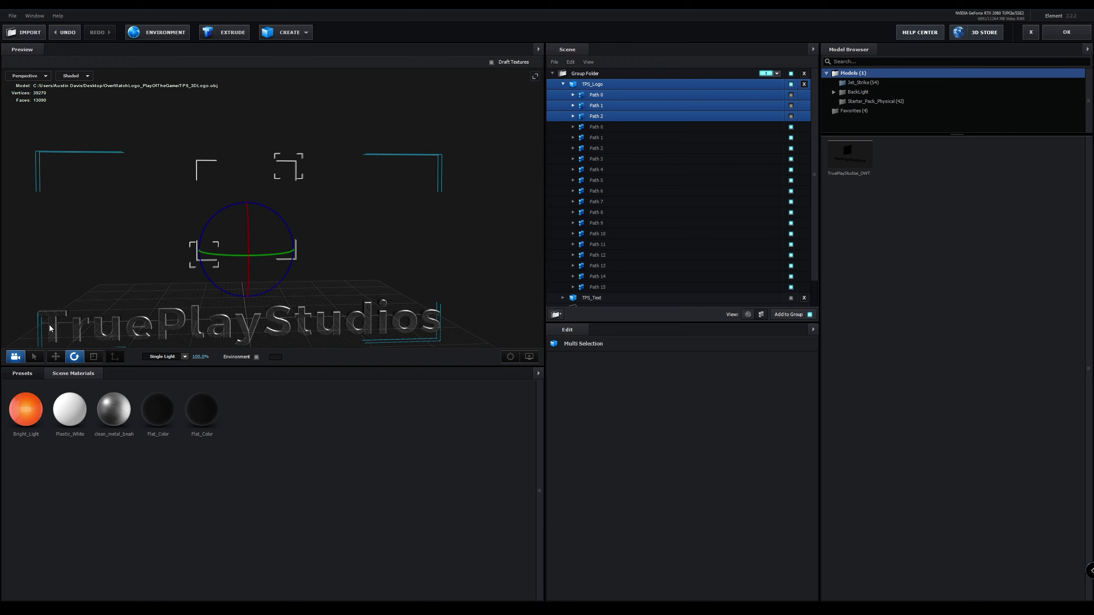
left_click(563, 84)
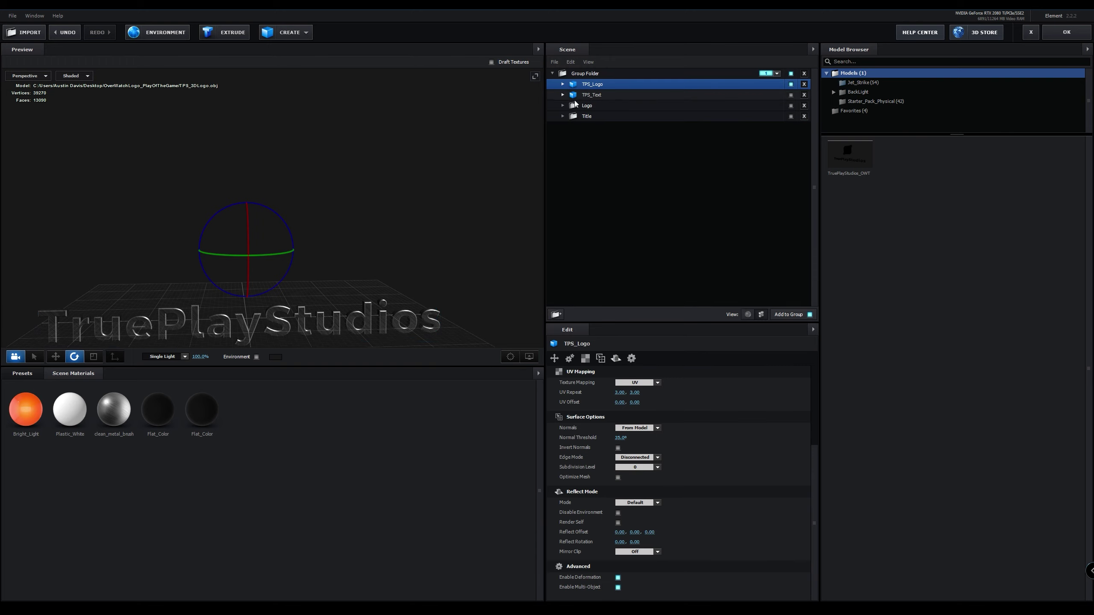
Rename the original model, currently TPS_Logo, as TPS_Text.
right_click(600, 83)
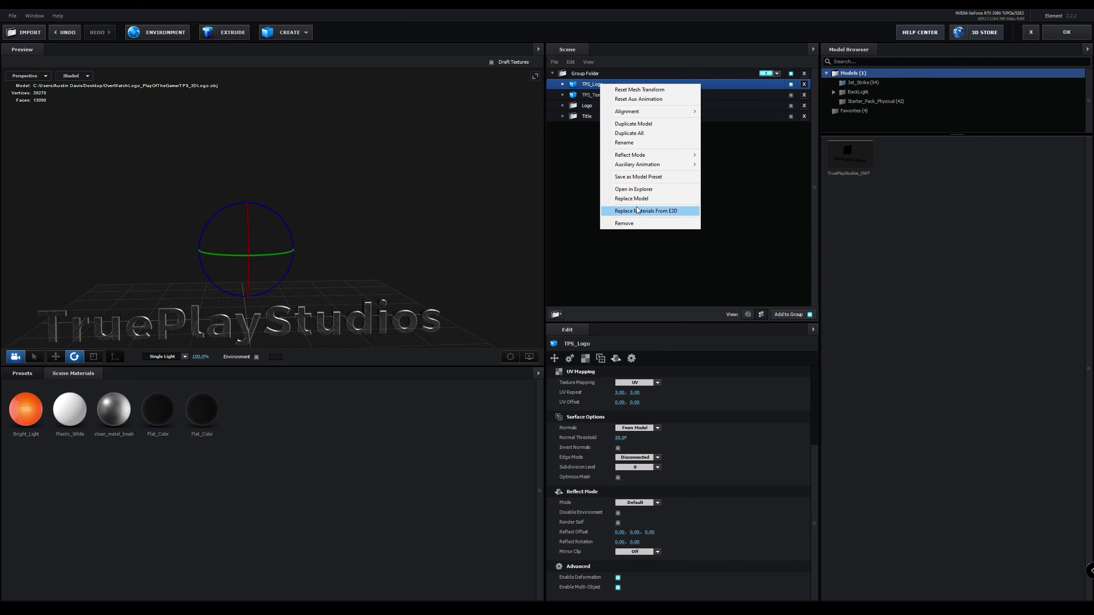
left_click(624, 143)
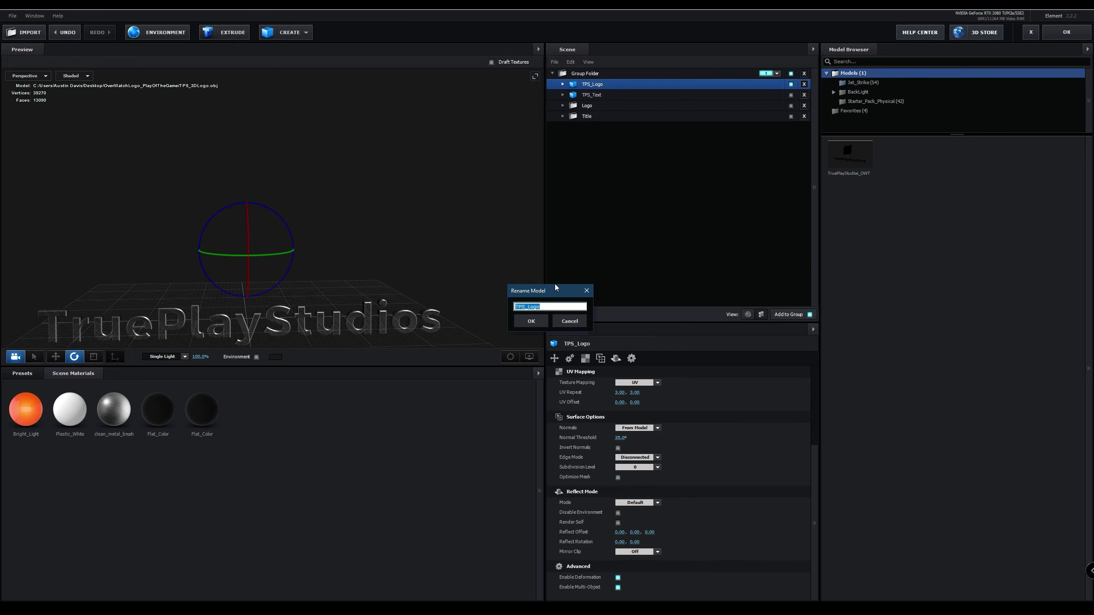
left_click(545, 308)
left_click_drag(545, 309, 533, 314)
type("Text")
key("Return")
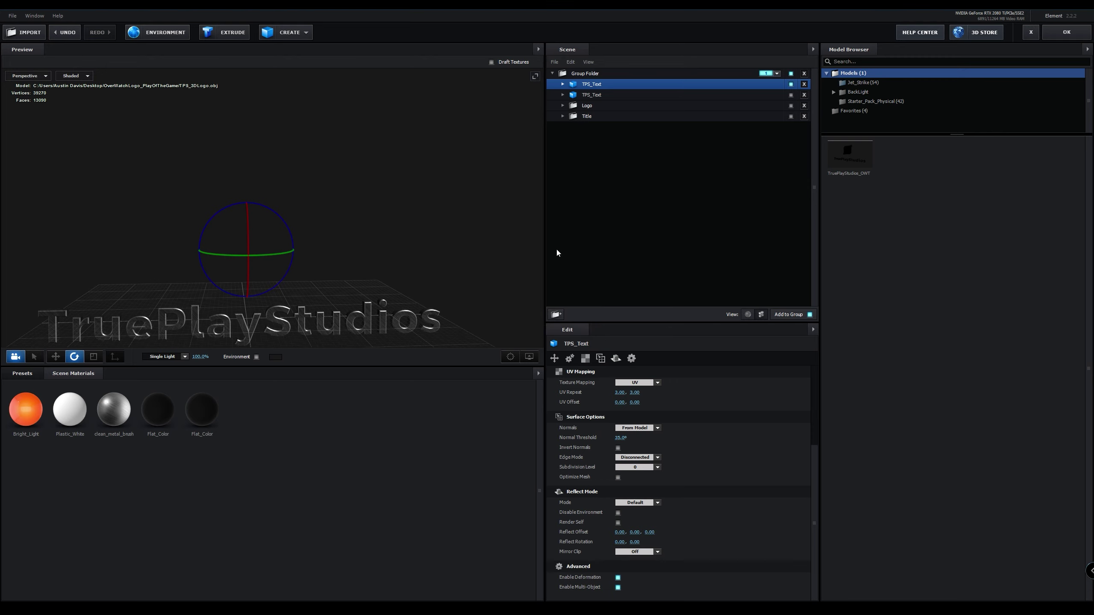
Rename the duplicate model below it, currently TPS_Text, as TPS_Logo.
right_click(600, 96)
left_click(640, 138)
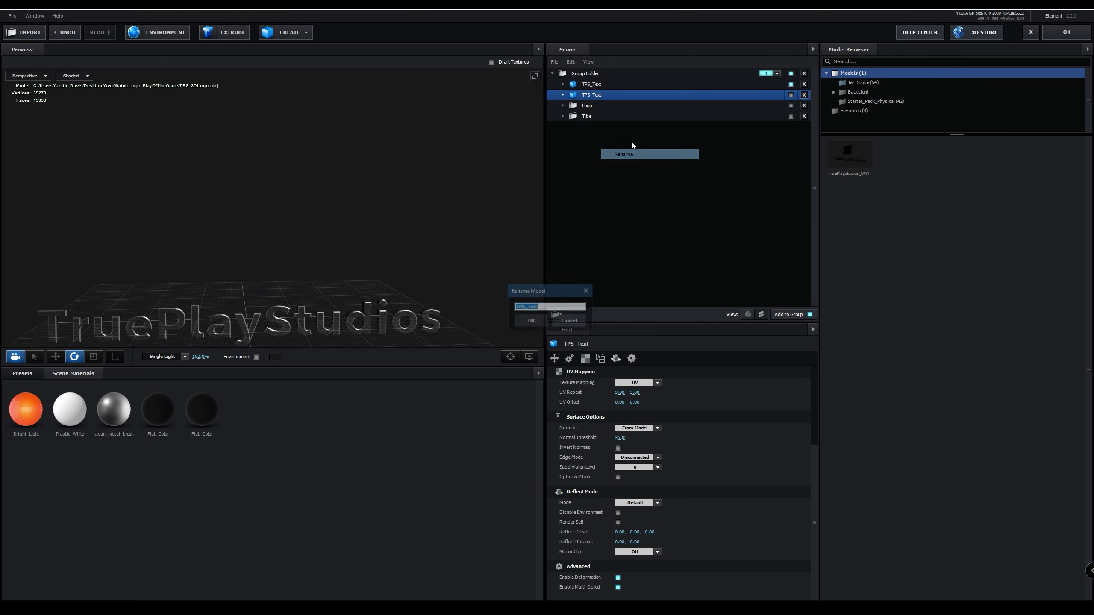
left_click_drag(544, 308, 528, 308)
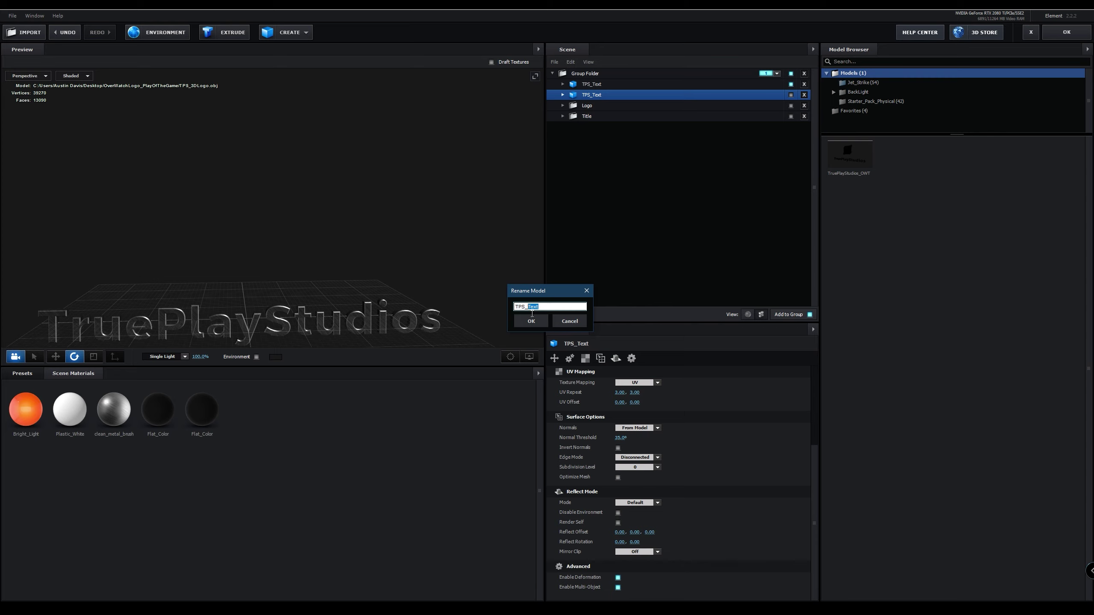
type("Logo")
left_click(530, 321)
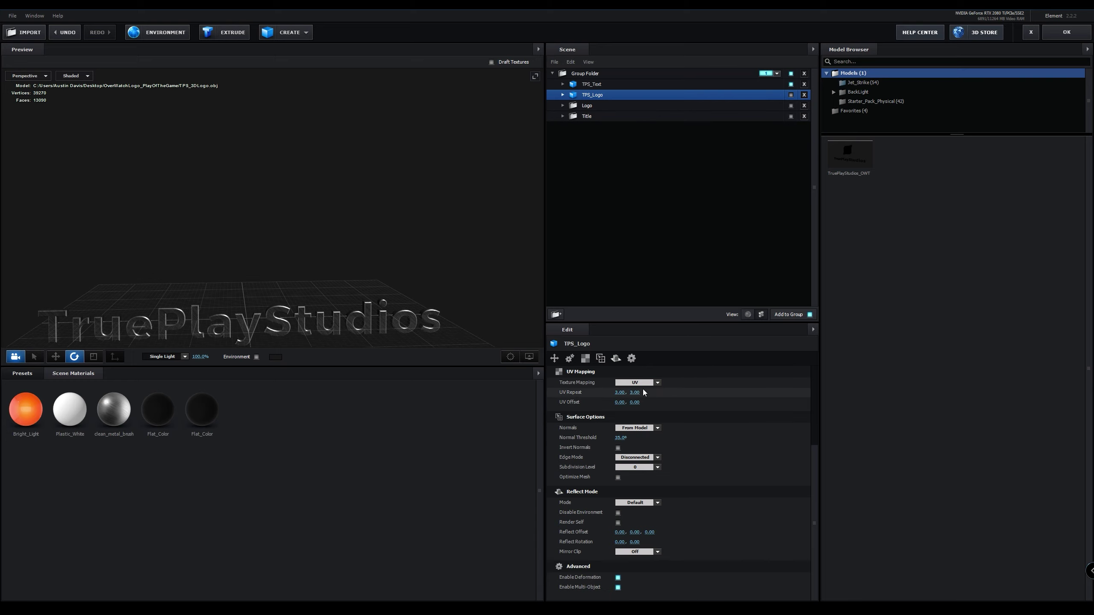
In TPS_Logo, show the plate and corner pieces (Path 0, 1 and 2), hide its lettering paths, and collapse the model.
left_click(595, 85)
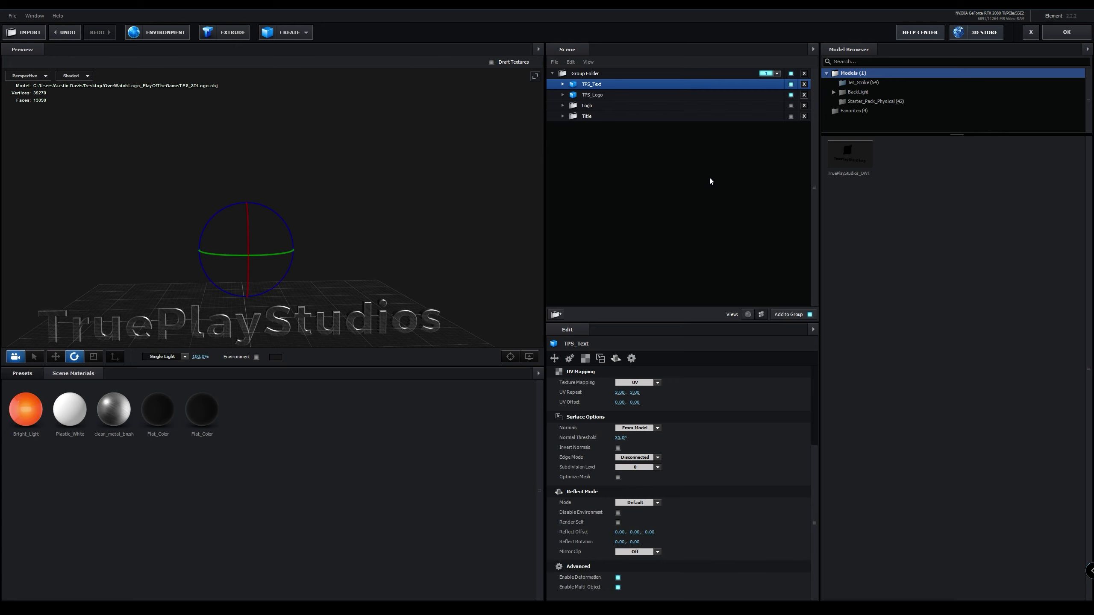
left_click(562, 94)
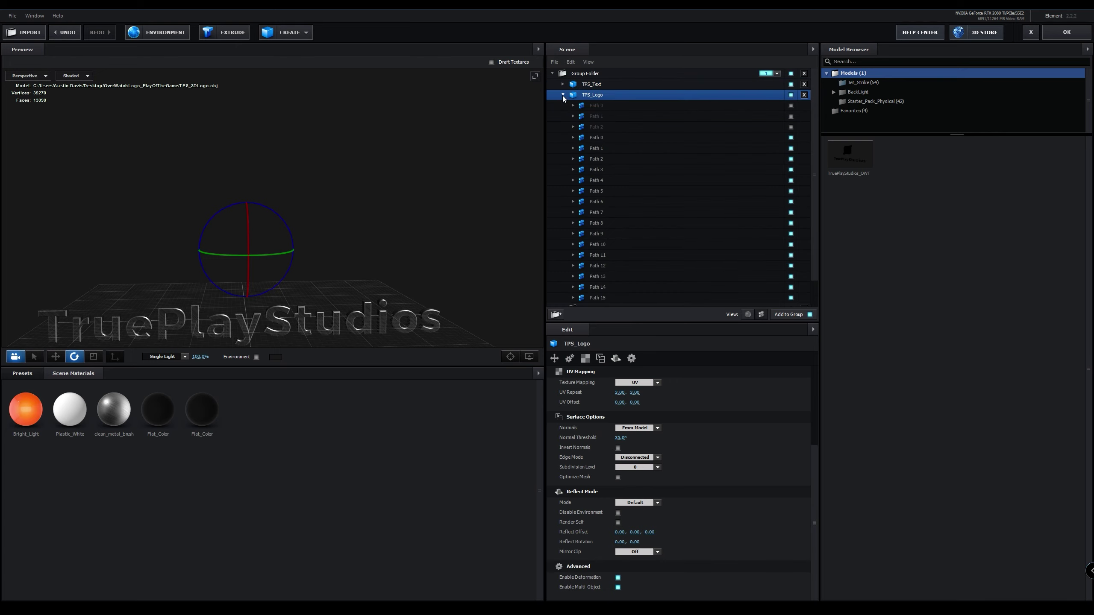
left_click(612, 107)
left_click(612, 127, "ctrl")
left_click(615, 116, "ctrl")
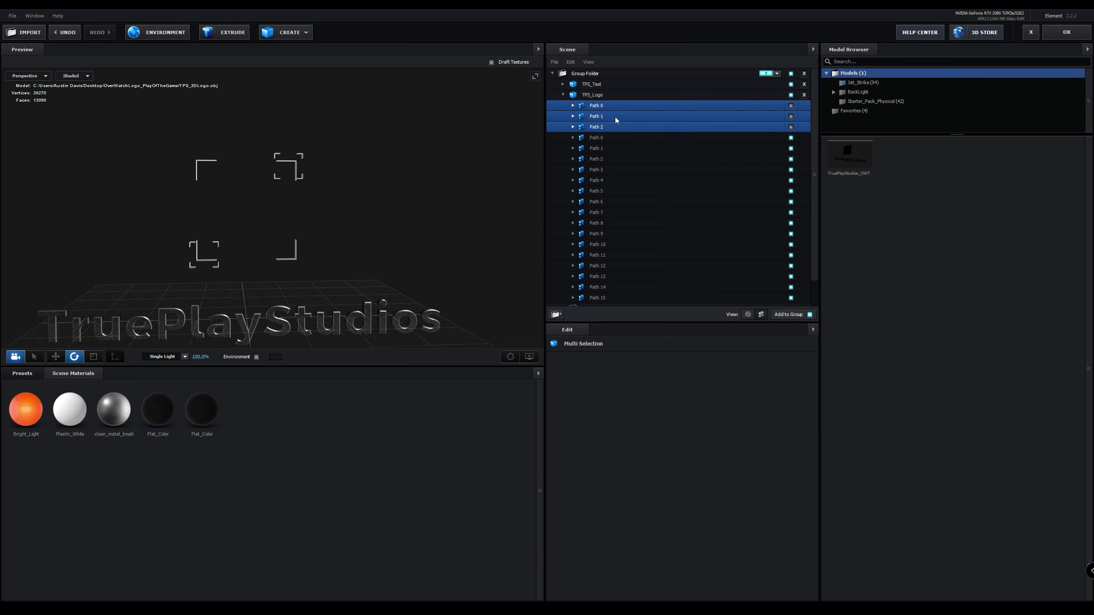
left_click(791, 116)
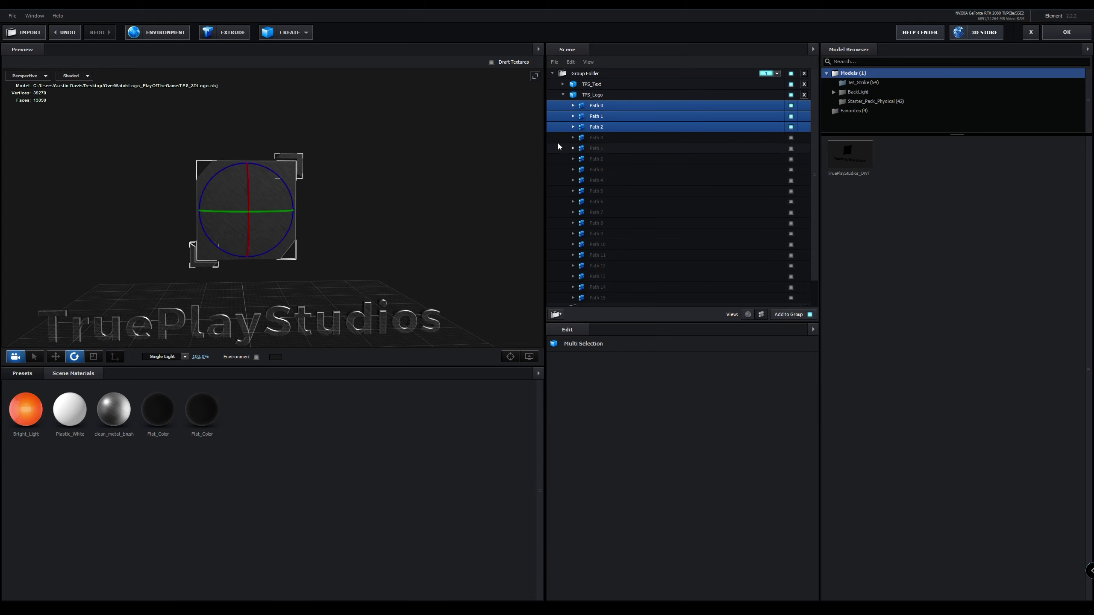
left_click(564, 98)
left_click(562, 95)
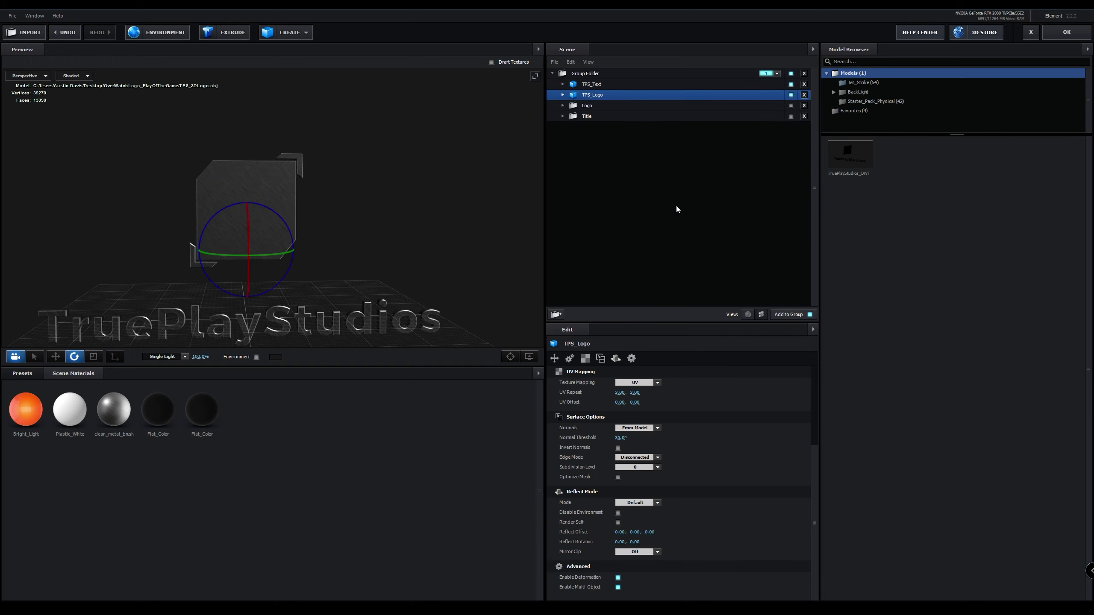
Set the UV Repeat of the TPS_Text model to 5 in both directions and check the texture on its lettering.
left_click_drag(377, 249, 395, 230)
middle_click_drag(394, 229, 417, 188)
left_click(596, 85)
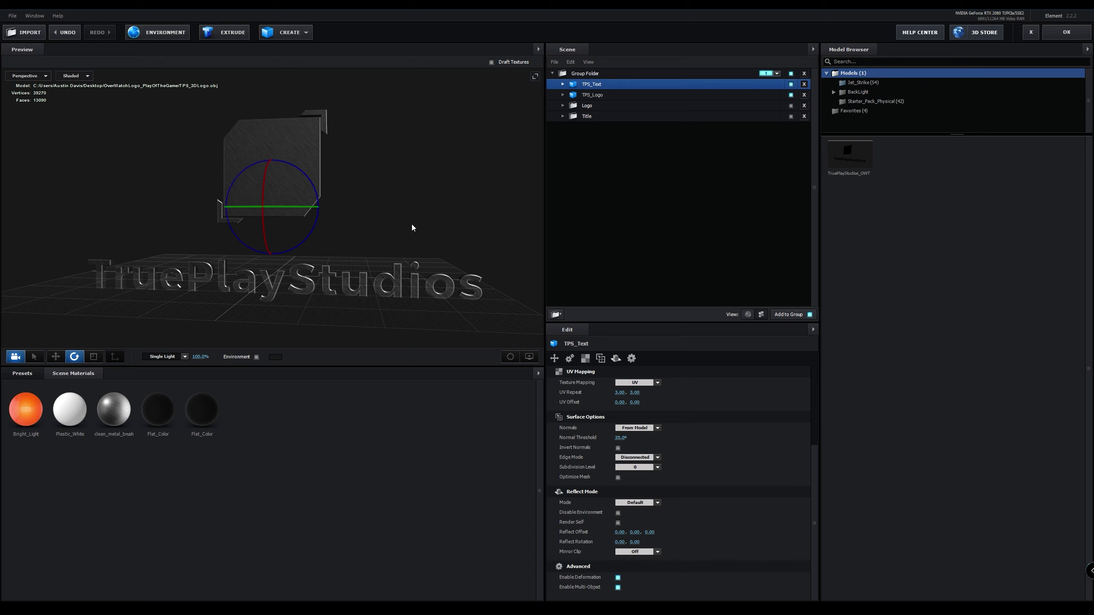
mouse_move(374, 239)
middle_mouse_down()
mouse_move(394, 180)
mouse_move(365, 222)
middle_mouse_up()
scroll(392, 225, "up", 5)
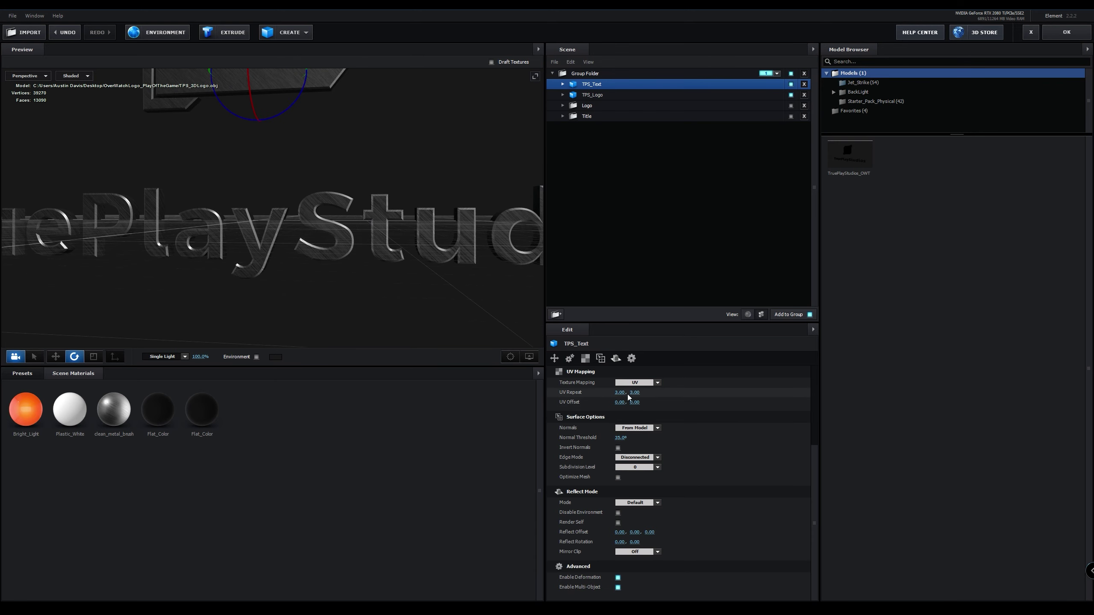
left_click(623, 393)
type("5")
key("Return")
left_click(635, 393)
type("5")
key("Return")
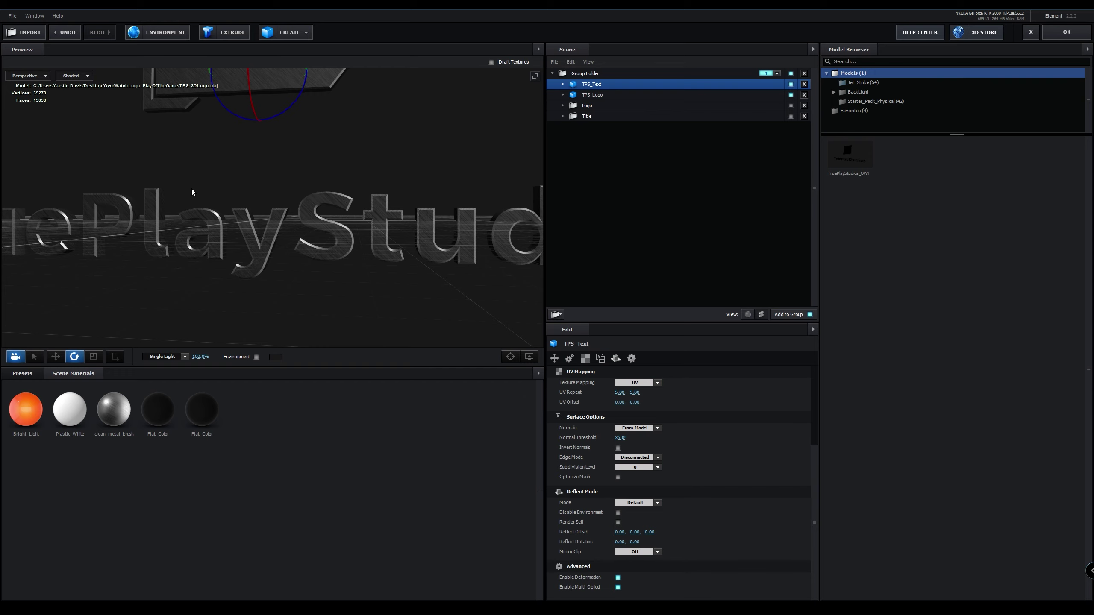
scroll(292, 245, "up", 5)
scroll(290, 247, "down", 6)
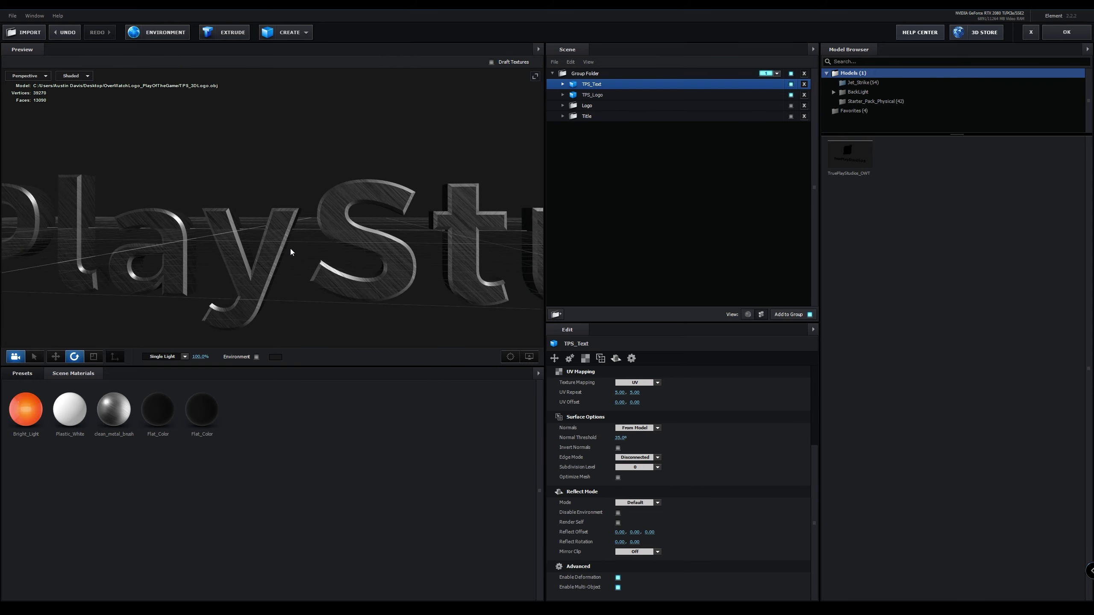
left_click_drag(283, 227, 354, 212)
middle_click_drag(354, 212, 354, 255)
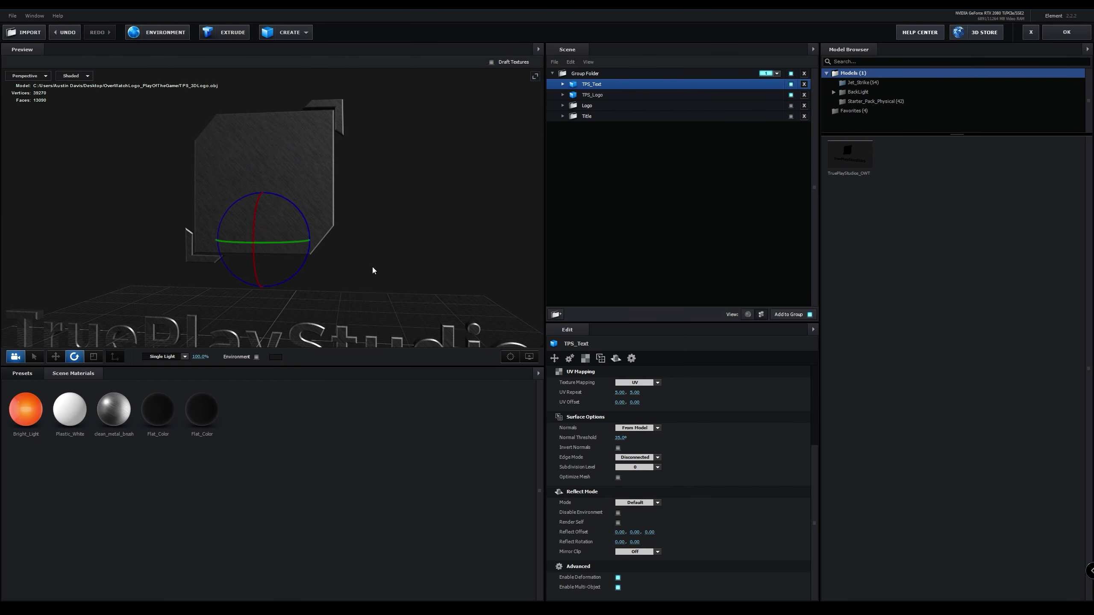
Try lower values for the first UV Repeat of TPS_Text and restore it to 5.
left_click_drag(620, 393, 707, 418)
left_click_drag(902, 431, 314, 421)
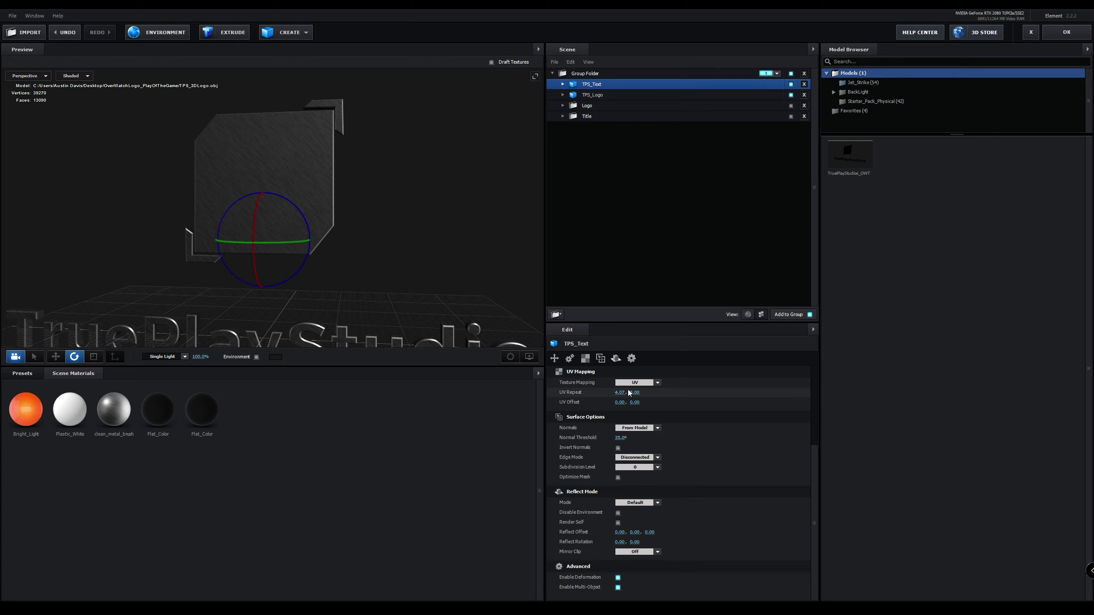
left_click_drag(620, 393, 461, 407)
middle_click_drag(441, 292, 440, 235)
scroll(452, 302, "up", 8)
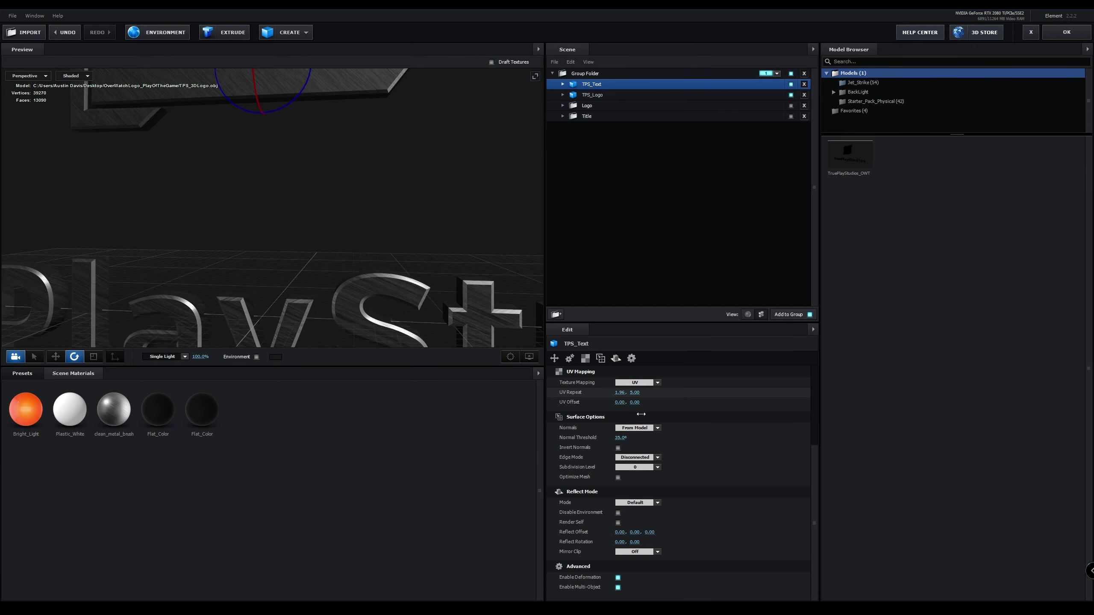
scroll(432, 251, "down", 5)
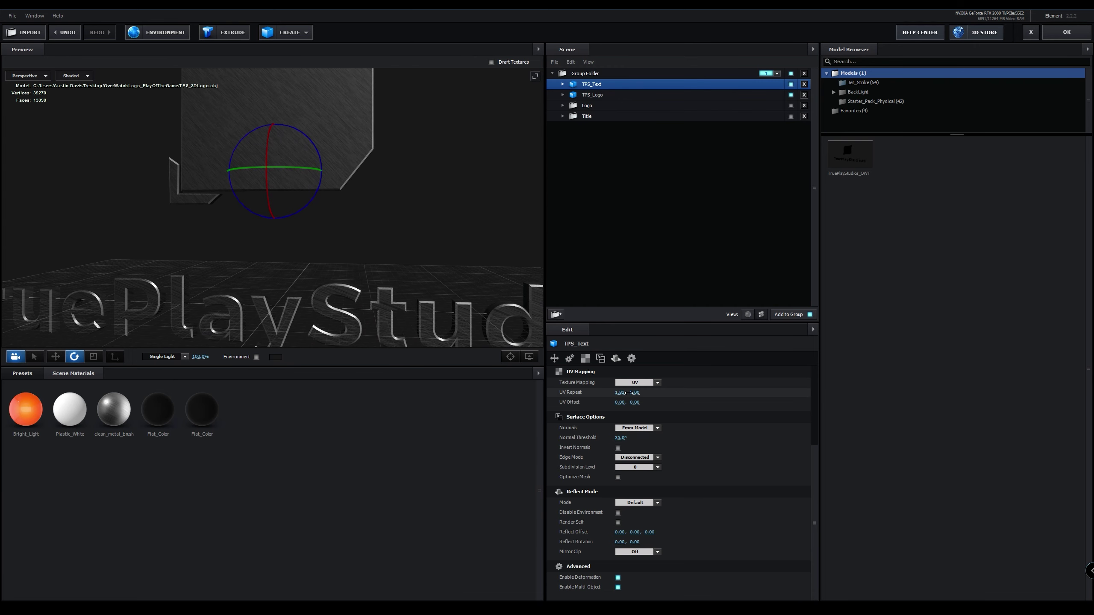
left_click_drag(620, 392, 534, 396)
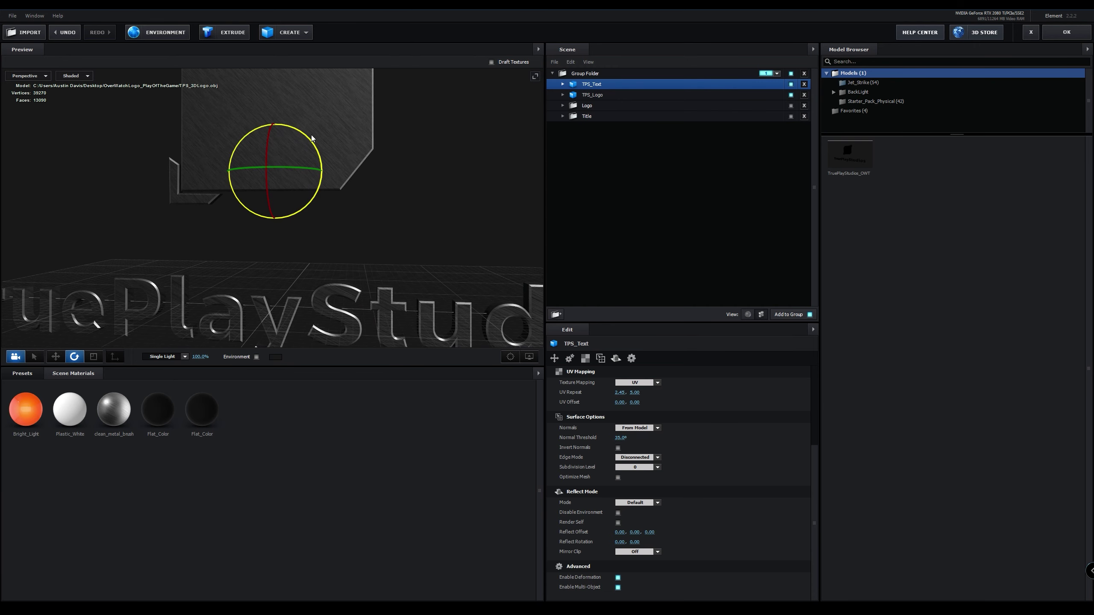
left_click_drag(620, 392, 624, 395)
left_click(620, 392)
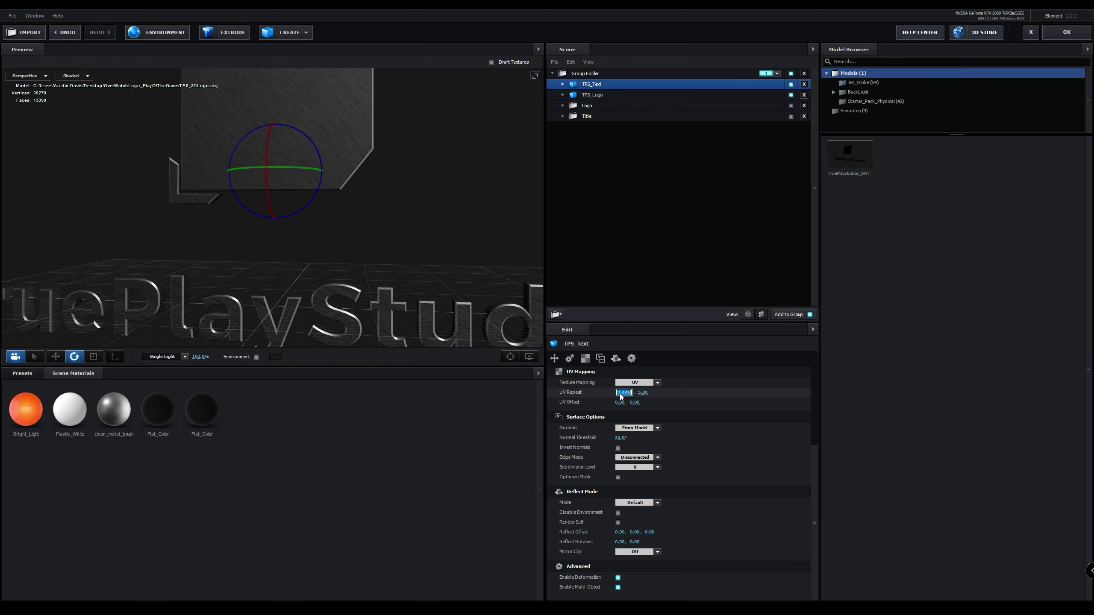
type("5")
key("Return")
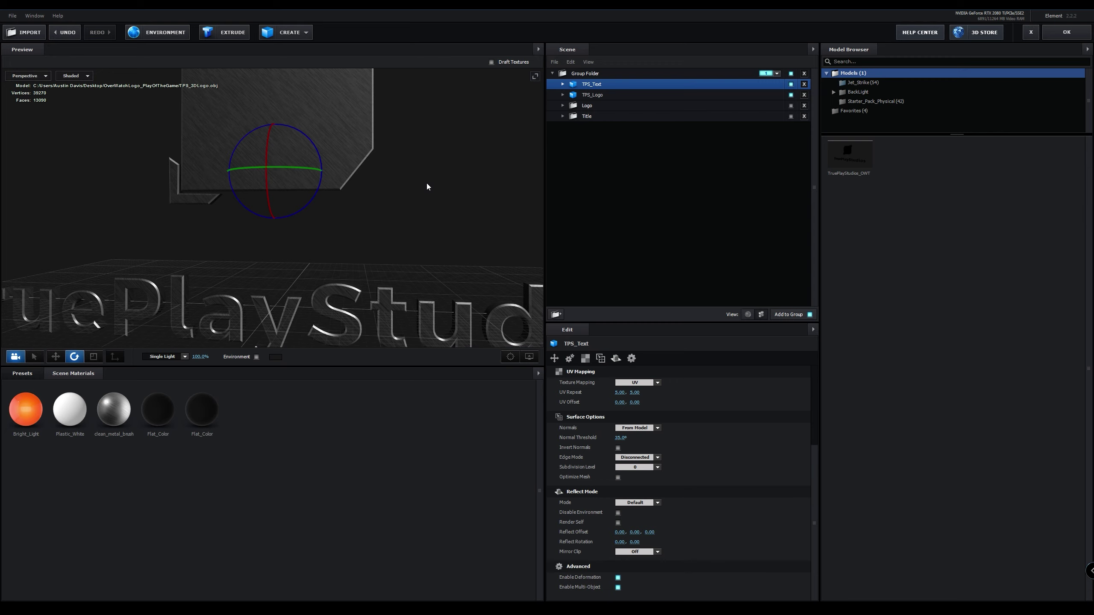
Review the TPS_Text and TPS_Logo models in the scene, including the transform settings of TPS_Logo.
left_click_drag(427, 185, 435, 278)
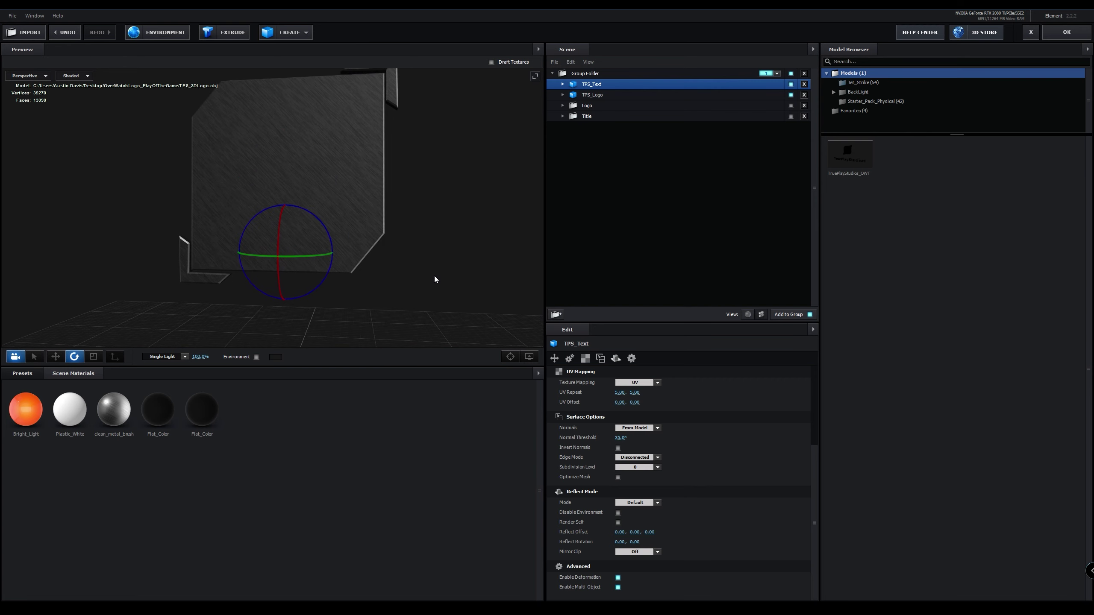
left_click(563, 85)
left_click(562, 85)
scroll(449, 195, "down", 5)
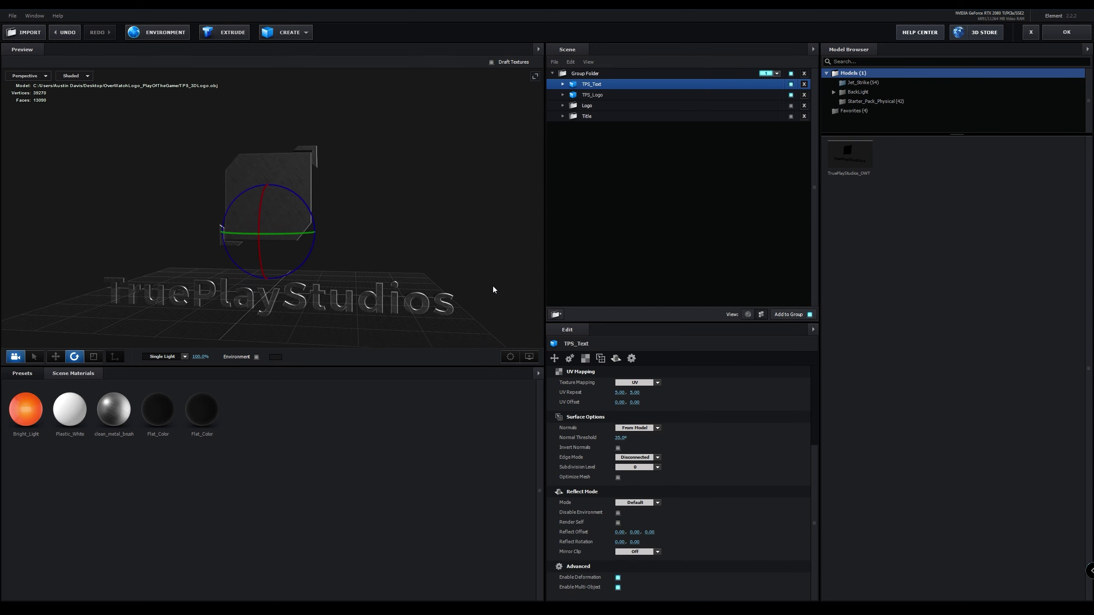
left_click(586, 73)
left_click(588, 85)
left_click(588, 94)
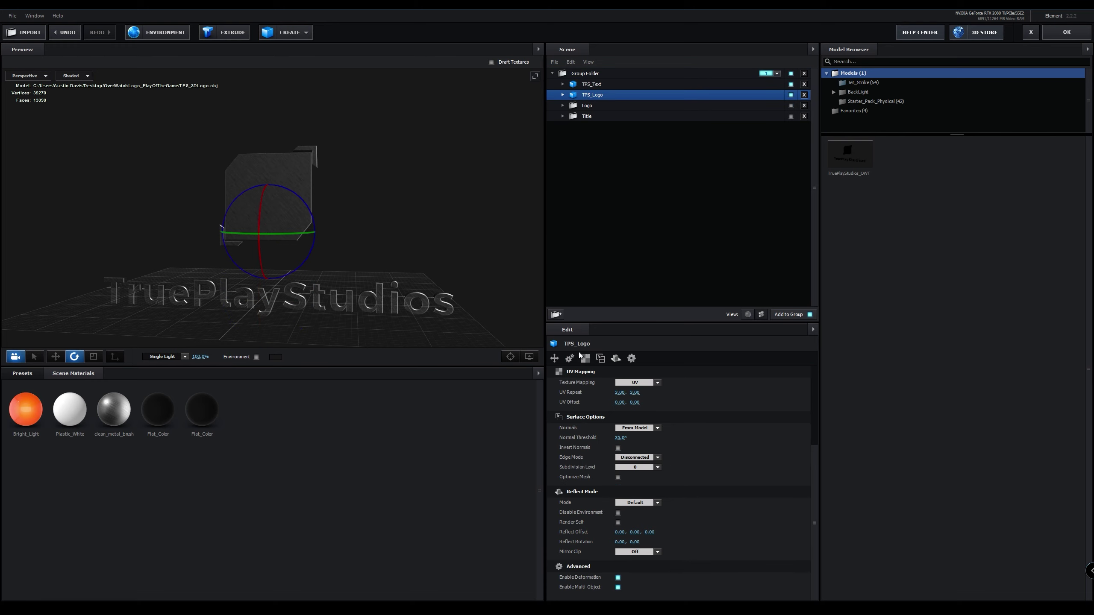
left_click(554, 359)
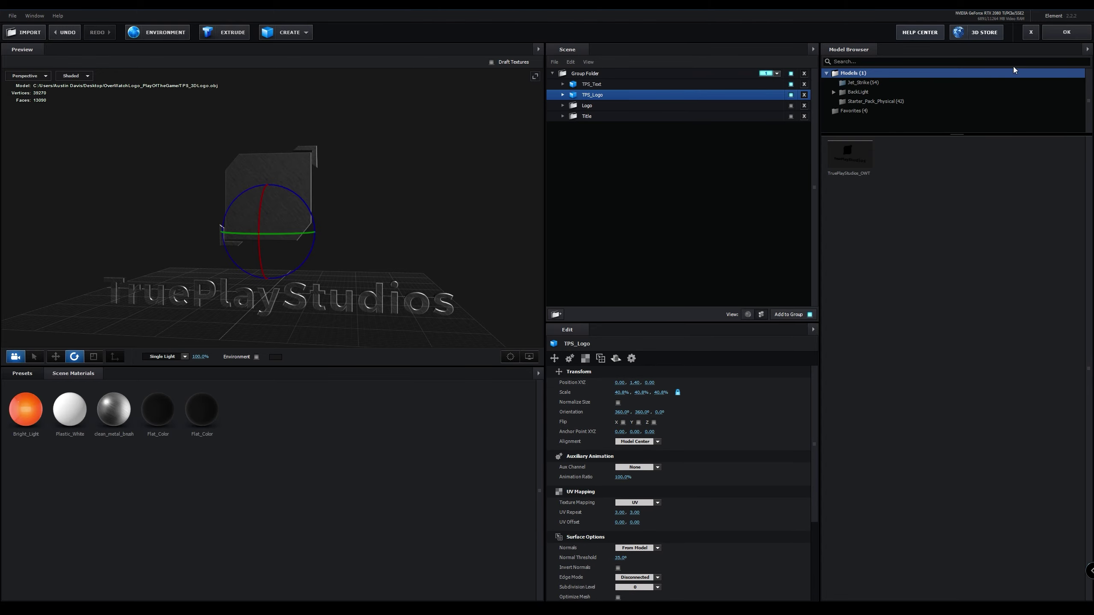
Accept the Element scene setup and bring up the Logo_FinaleComposite composition at 50% zoom.
left_click(1065, 33)
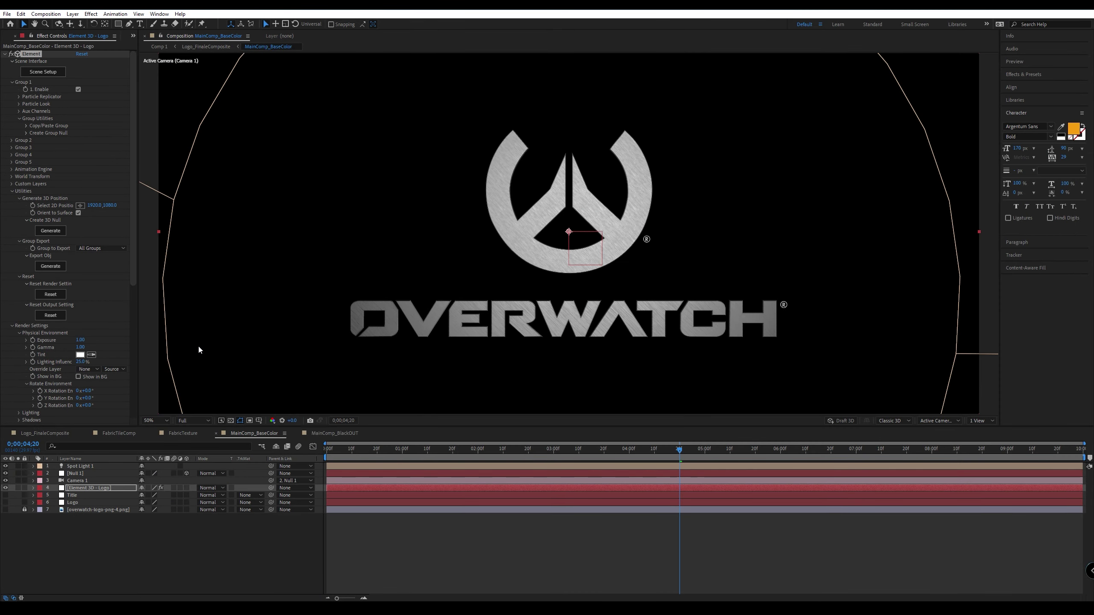
left_click(50, 433)
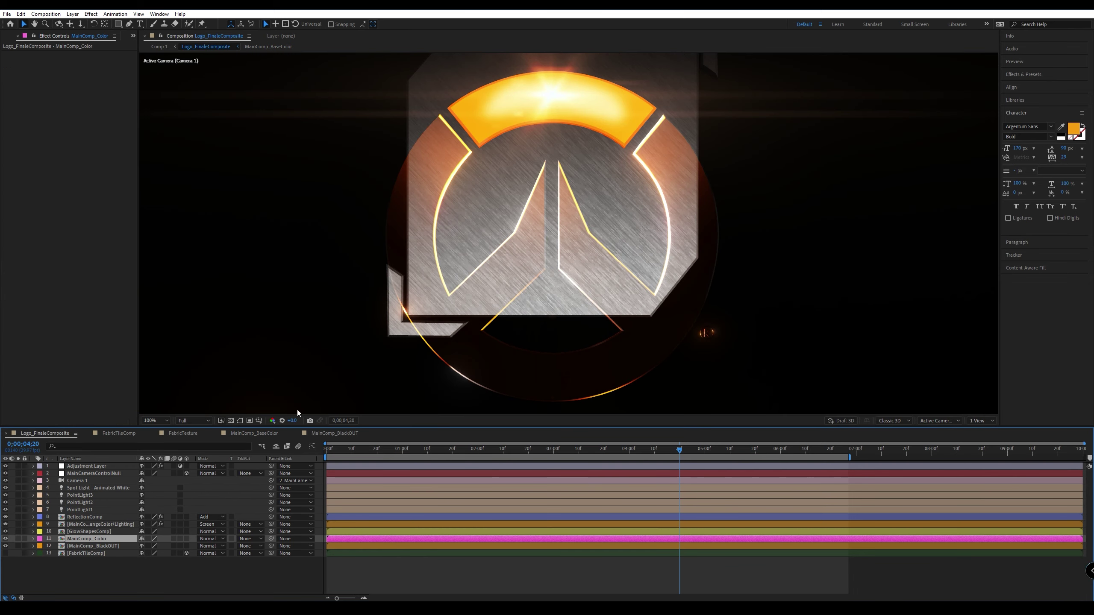
key("comma")
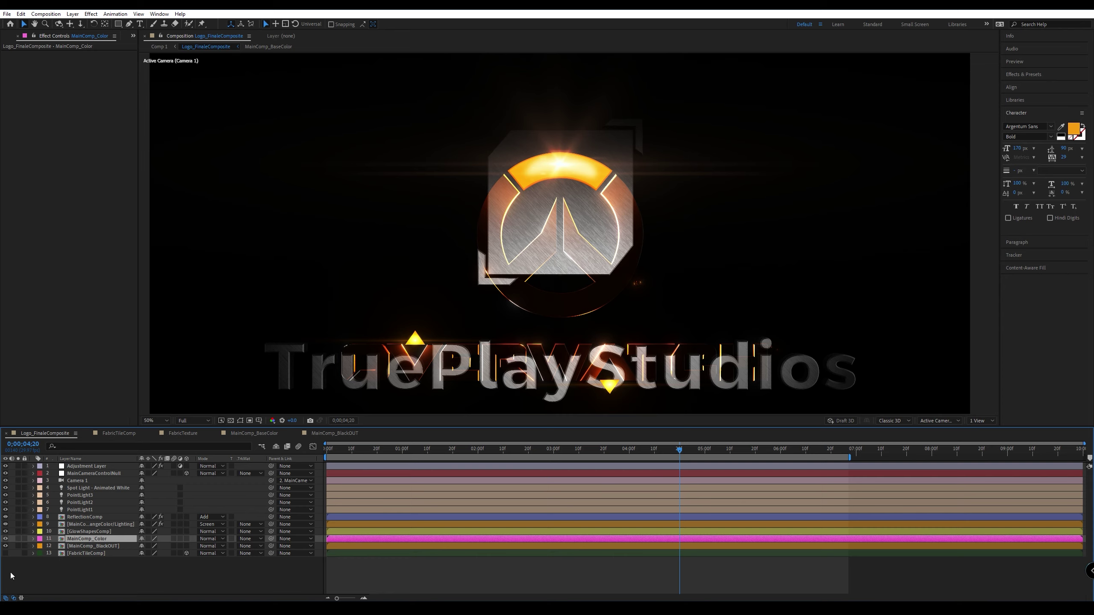
Solo the MainComp_BlackOUT and MainComp_Color layers and turn on the transparency grid.
left_click(17, 545)
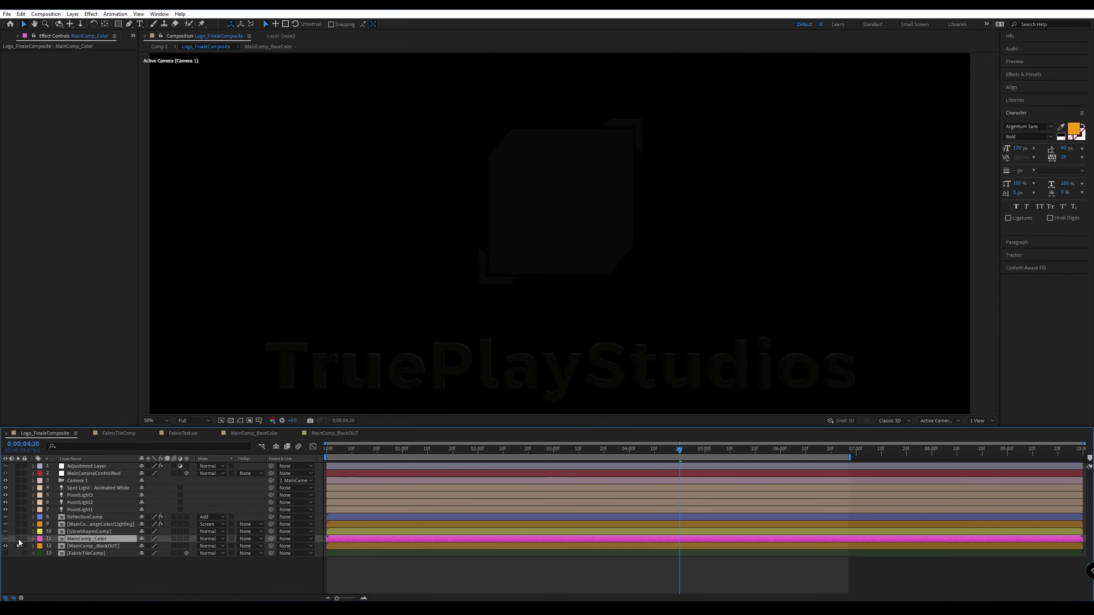
left_click(18, 539)
left_click(231, 420)
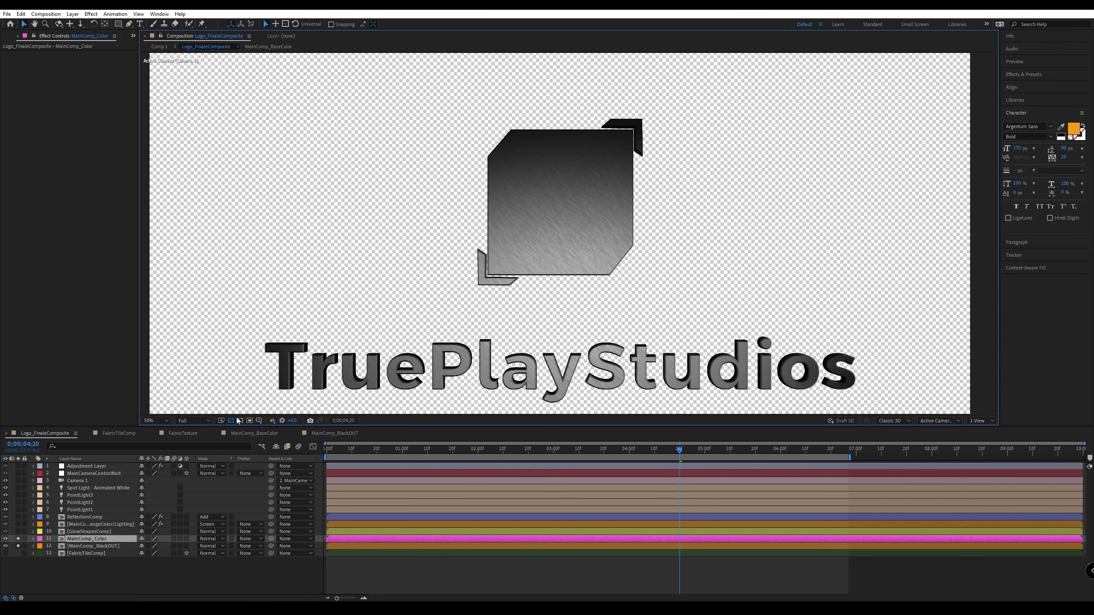
Compare the logo close up with and without MainComp_Color over MainComp_BlackOUT, and unsolo both layers.
key("period")
key("period")
left_click_drag(452, 342, 613, 185)
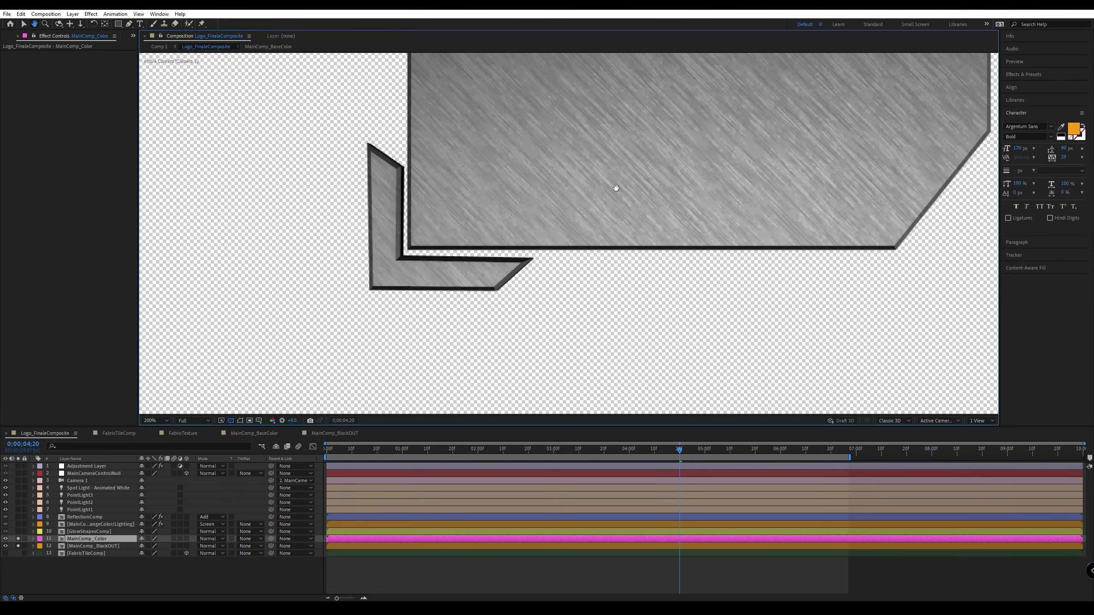
left_click(18, 539)
left_click(18, 539)
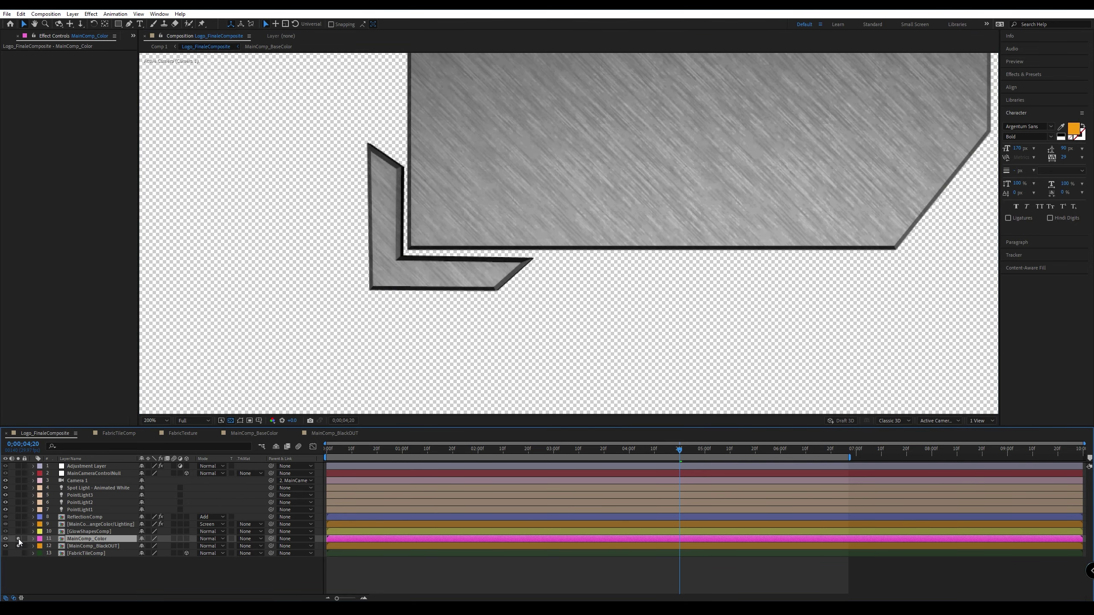
left_click(18, 539)
left_click(18, 540)
left_click(18, 540)
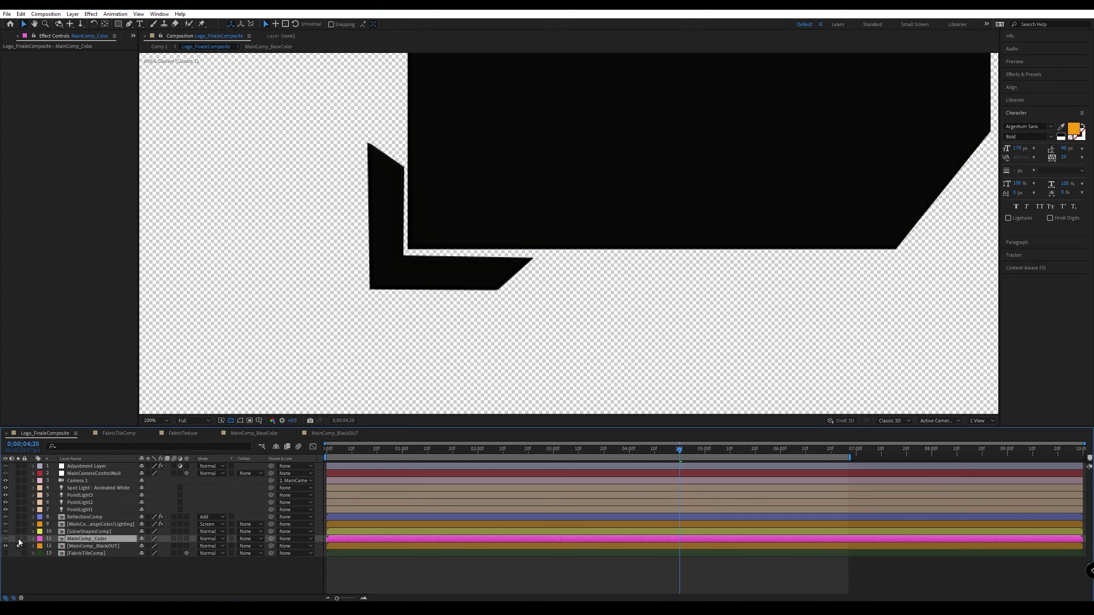
left_click(18, 539)
left_click(17, 539)
left_click(18, 539)
left_click(18, 539)
left_click(18, 538)
left_click(18, 539)
left_click(18, 539)
scroll(548, 297, "down", 3)
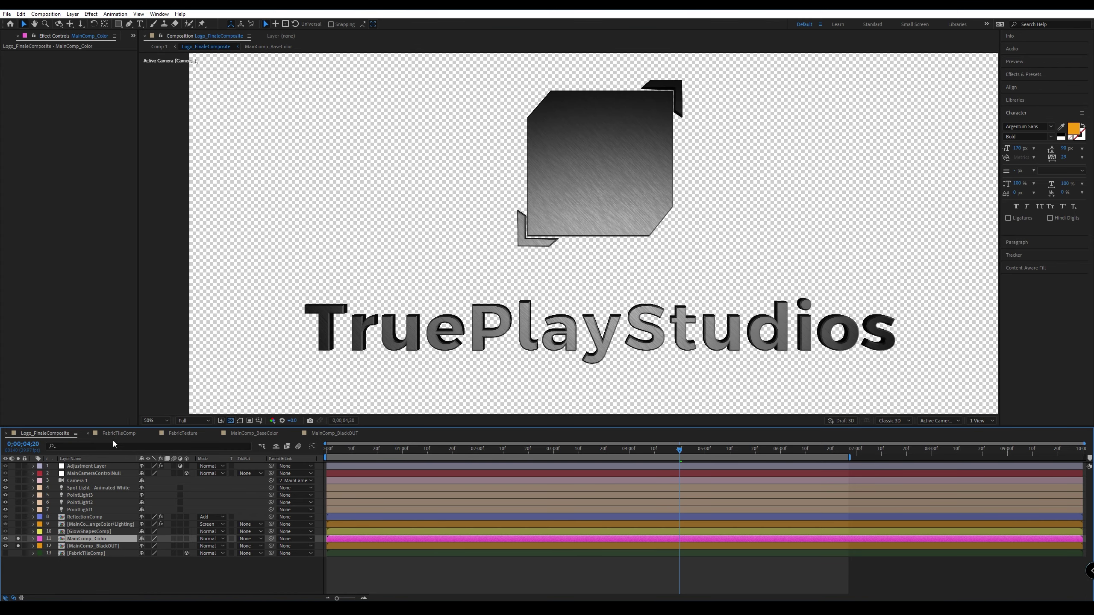
left_click_drag(18, 538, 18, 546)
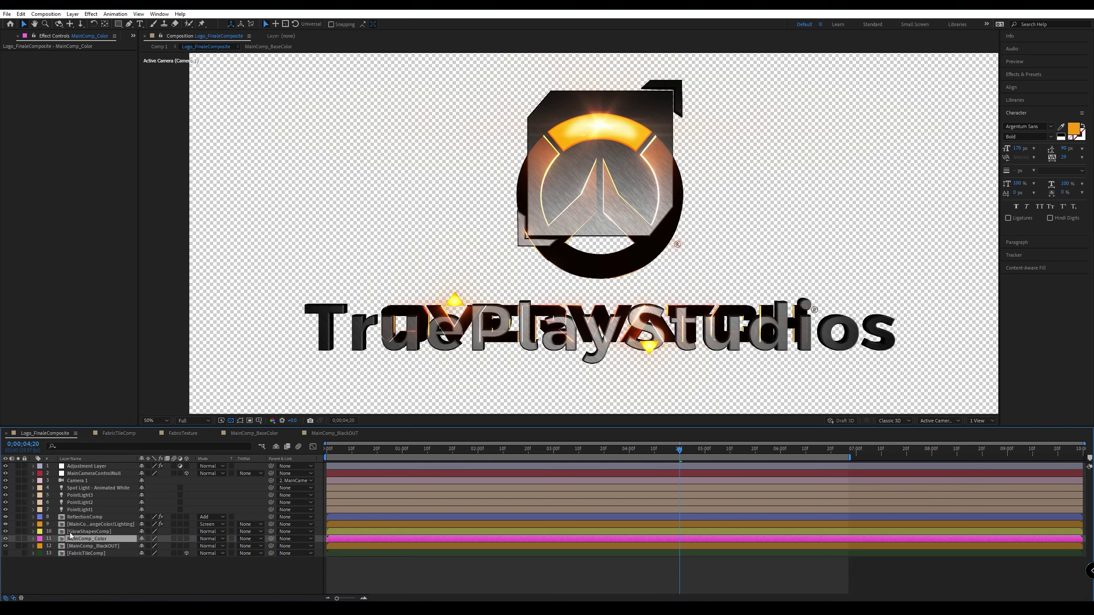
Open GlowShapesComp and launch the scene setup of its Element 3D - Logo layer.
double_click(89, 531)
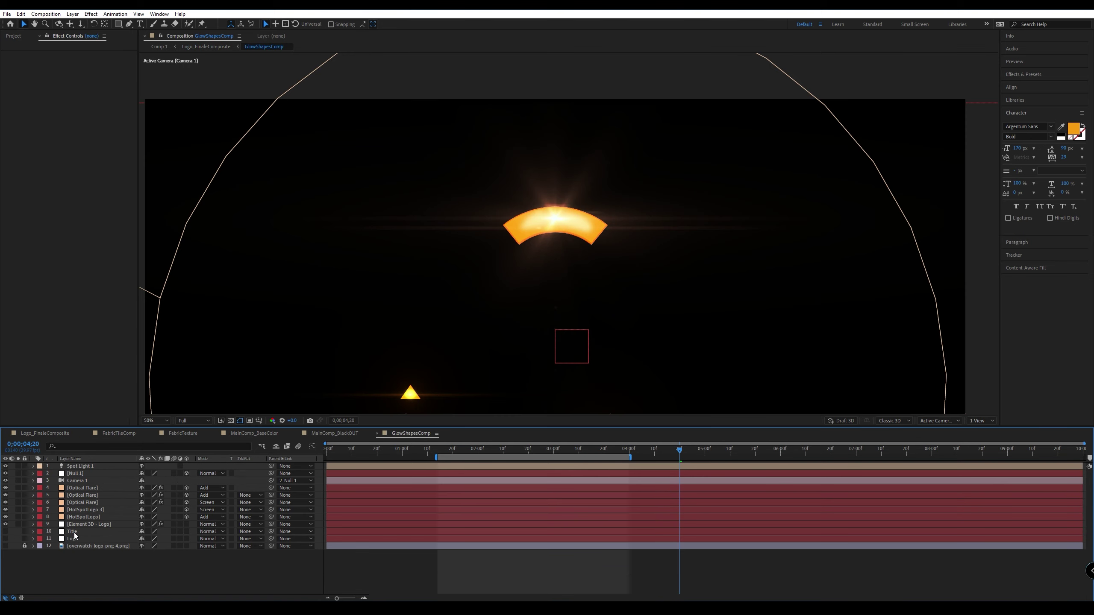
left_click_drag(518, 316, 521, 239)
left_click(125, 524)
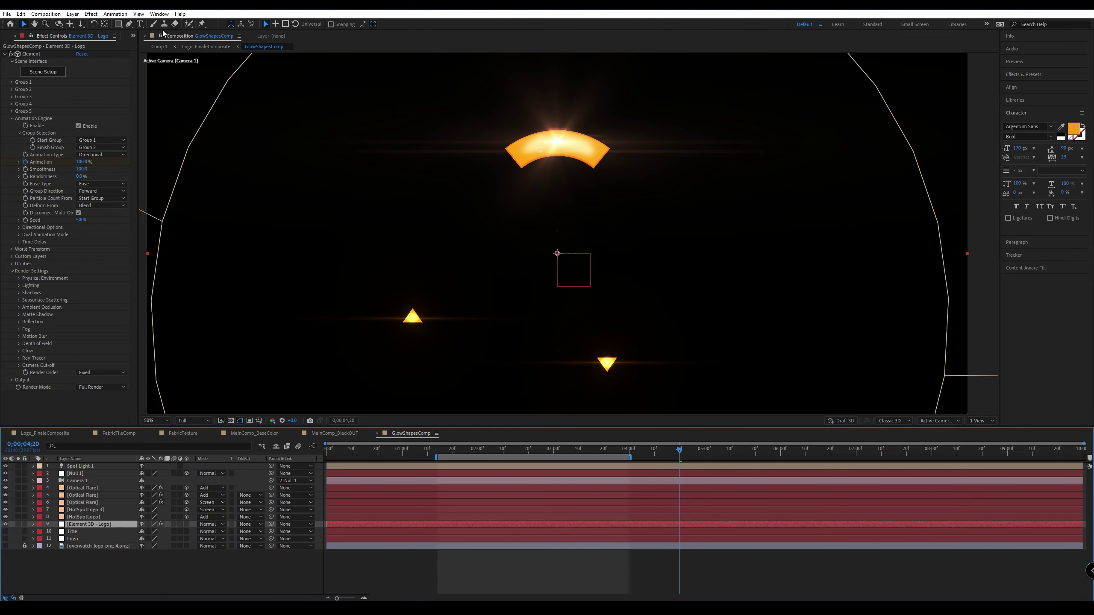
left_click(131, 144)
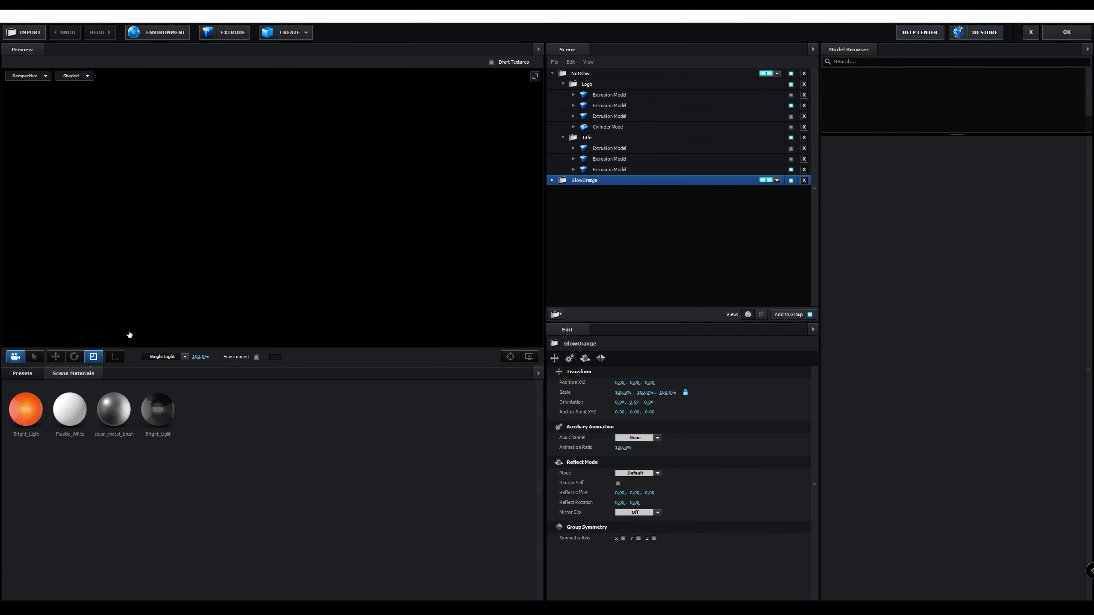
Collapse the Logo and Title folders inside the NotGlow group.
left_click(612, 74)
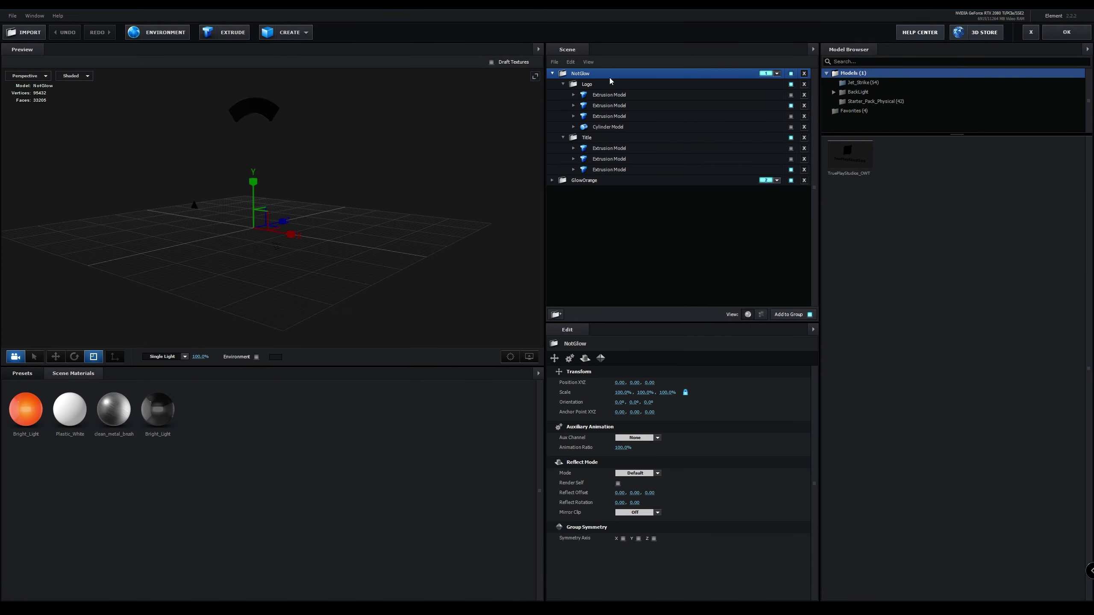
left_click(563, 84)
left_click(563, 94)
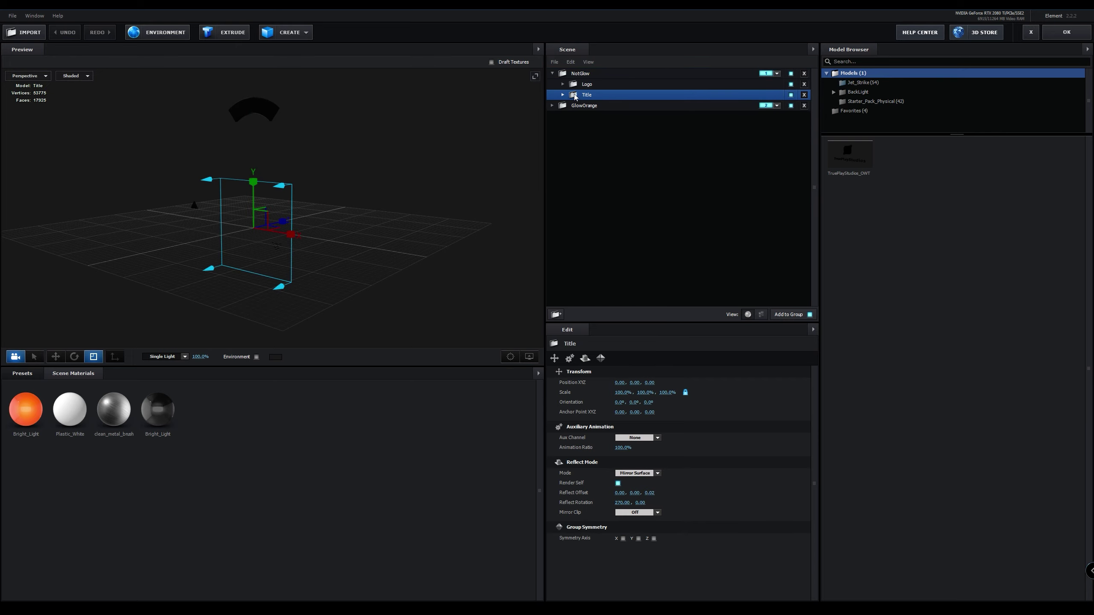
Expand the GlowOrange group and compare its model pieces with those of NotGlow in the preview.
left_click(552, 105)
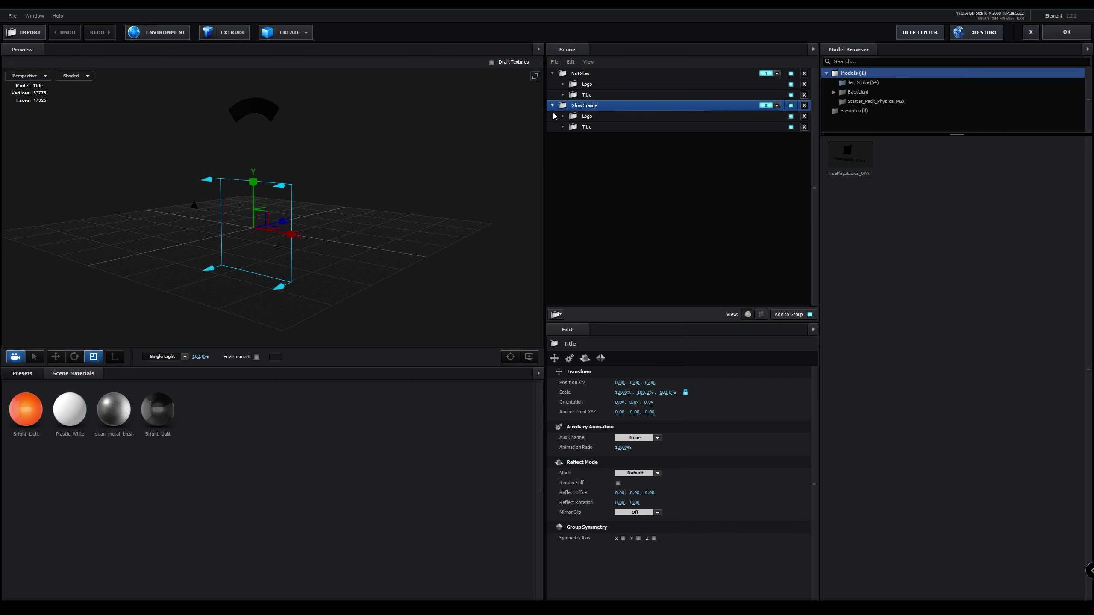
left_click(605, 115)
left_click(596, 73)
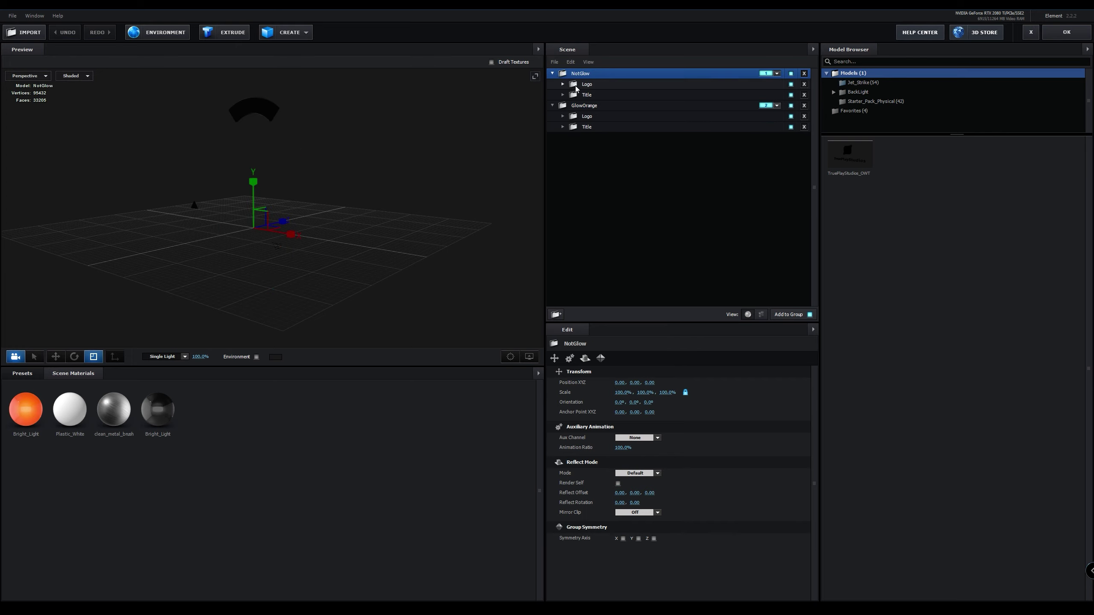
left_click_drag(321, 212, 364, 176)
middle_click_drag(363, 176, 378, 250)
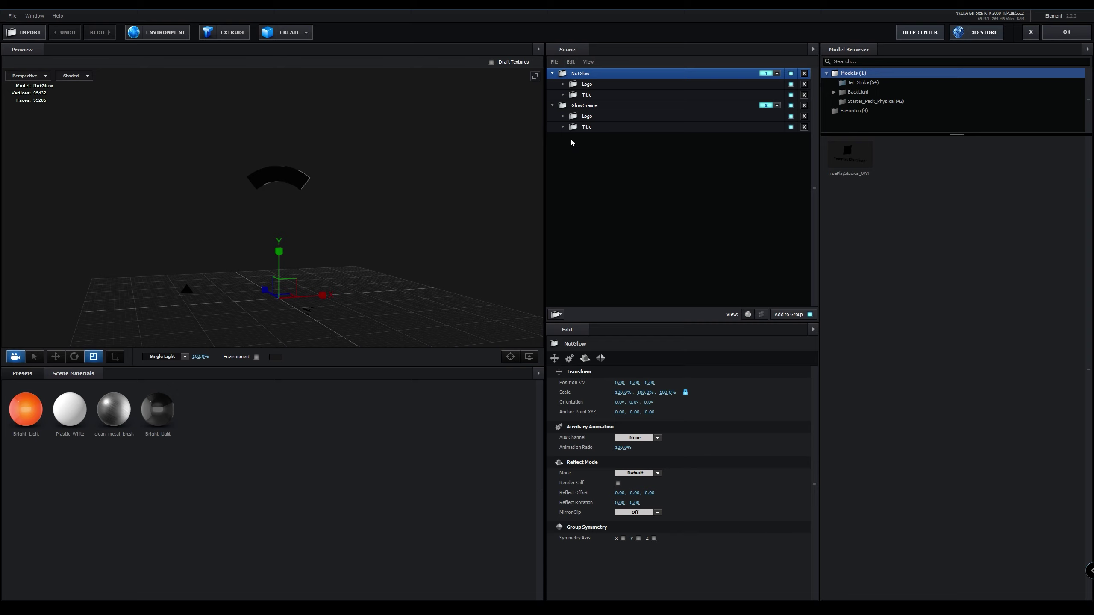
left_click(600, 107)
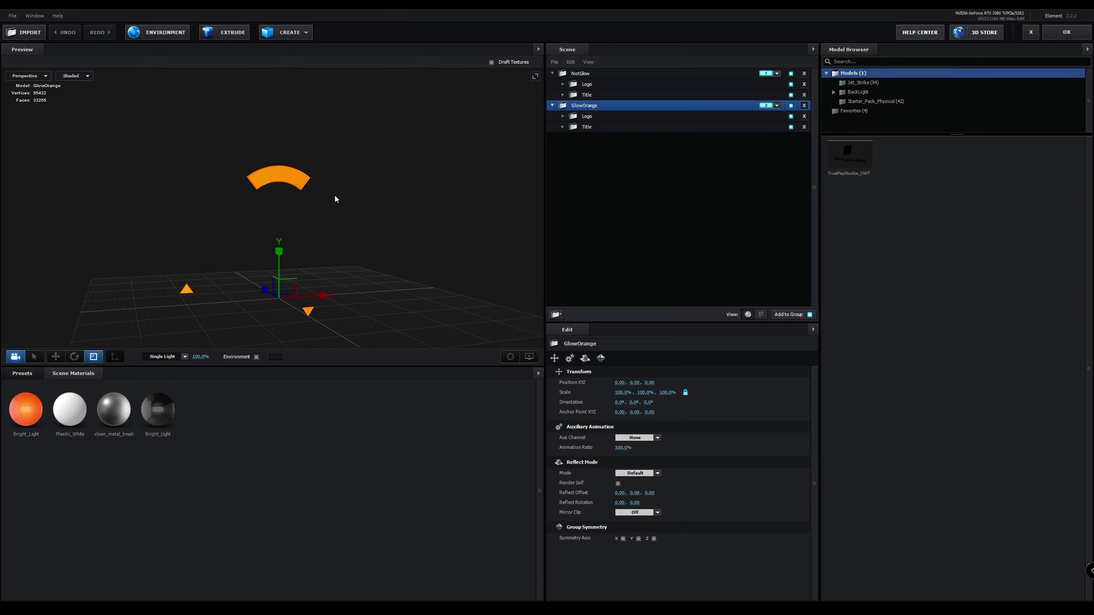
left_click_drag(368, 255, 322, 243)
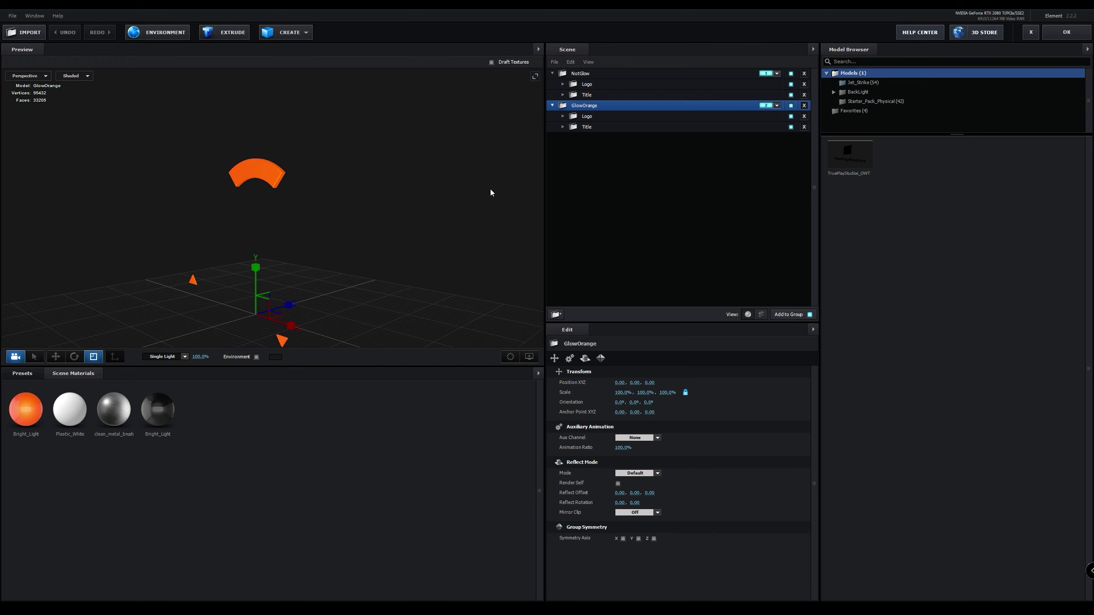
Hide the original Logo and Title folders in both the GlowOrange and NotGlow groups.
left_click(791, 118)
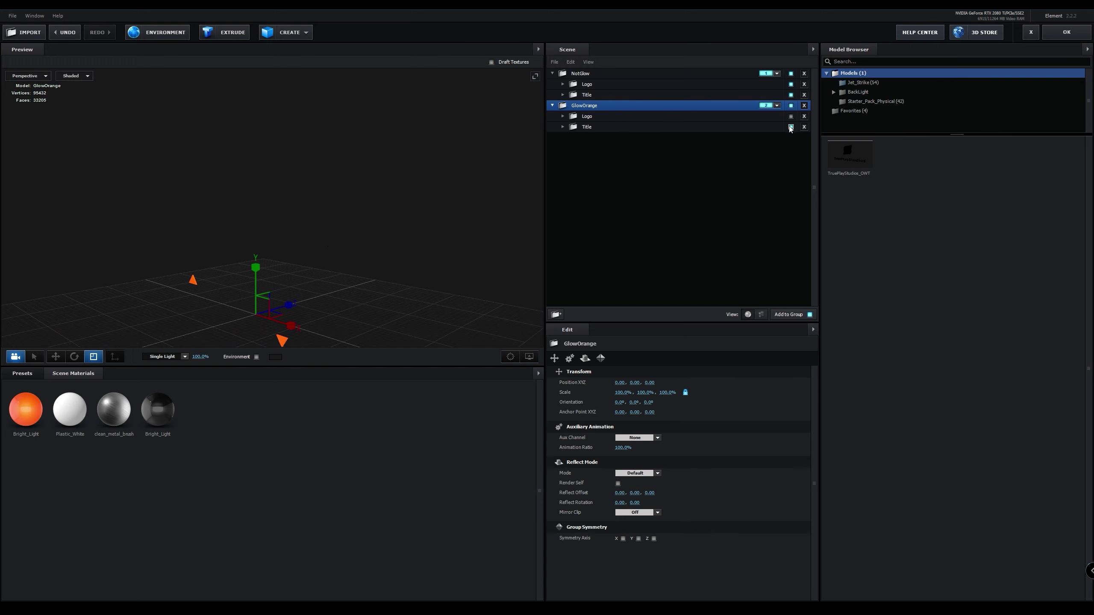
left_click(791, 127)
left_click(791, 94)
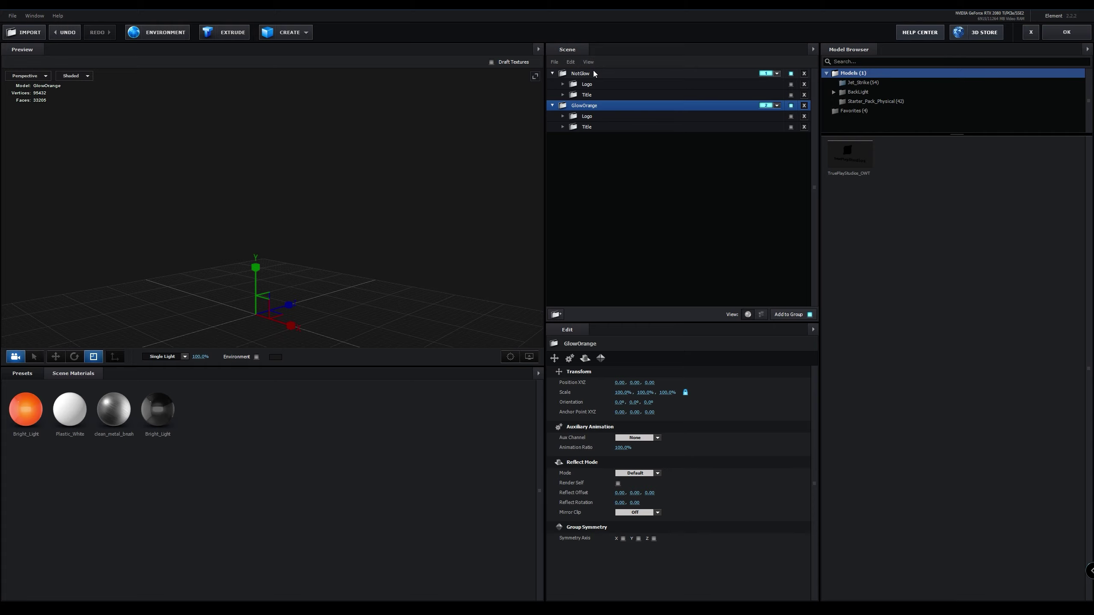
Import TPS_3DLogo.obj into the NotGlow group with the default import preferences.
left_click(591, 74)
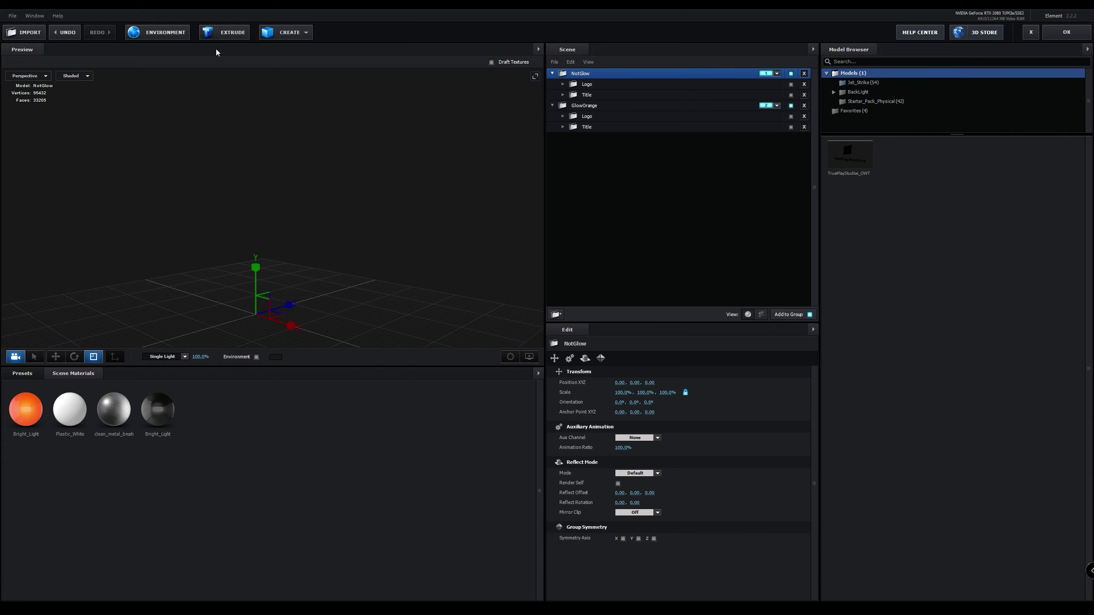
left_click(24, 32)
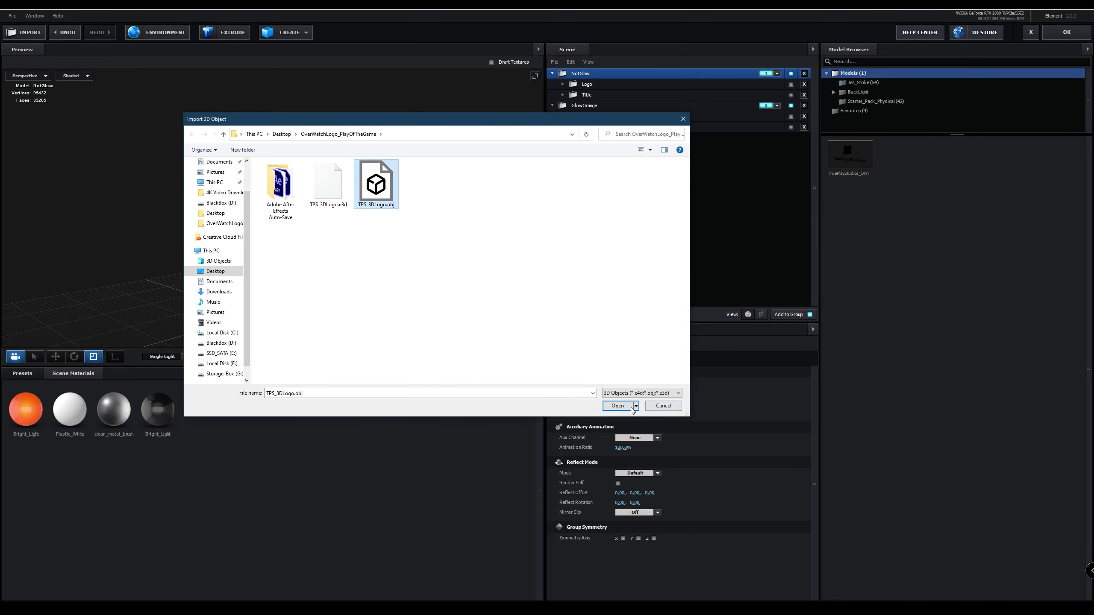
left_click(623, 406)
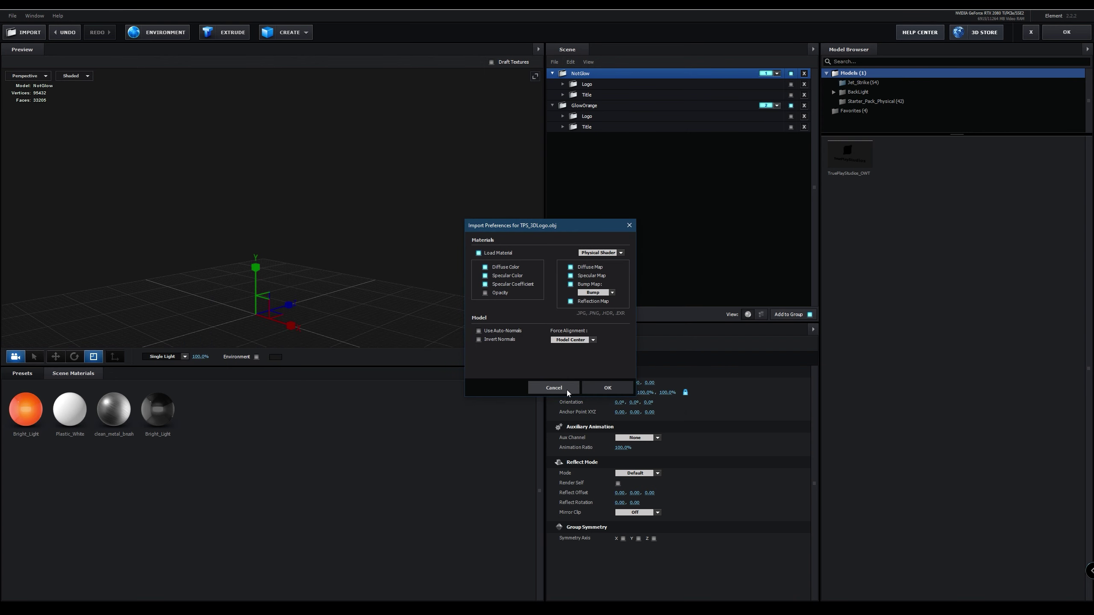
left_click(600, 387)
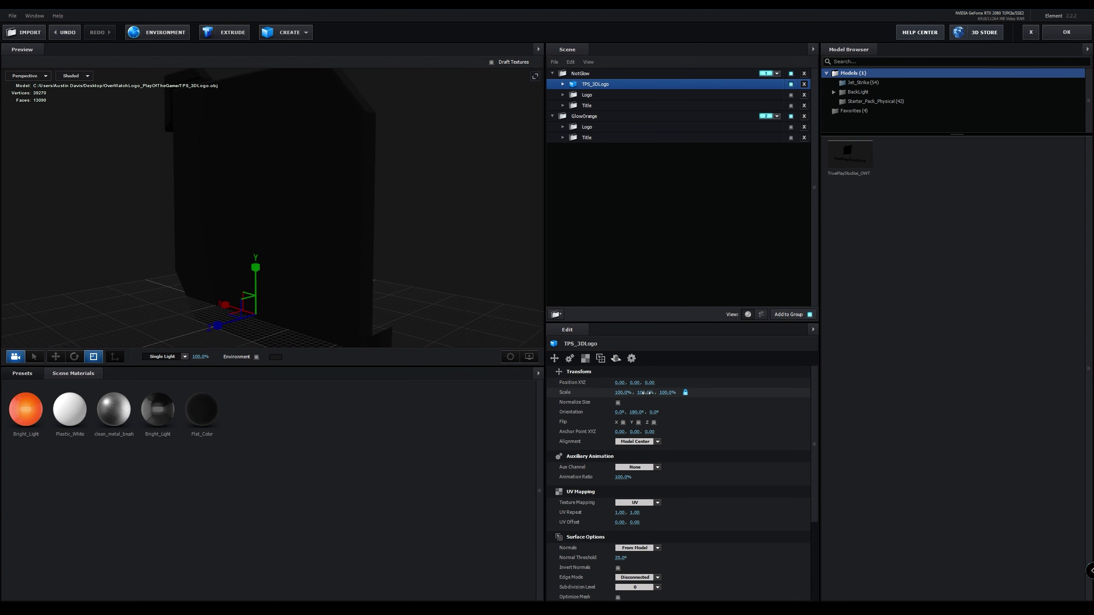
Transform TPS_3DLogo with a Y position of 1.4, a uniform scale of 40.8% and a Y orientation of 0°.
left_click(637, 383)
type("1.4")
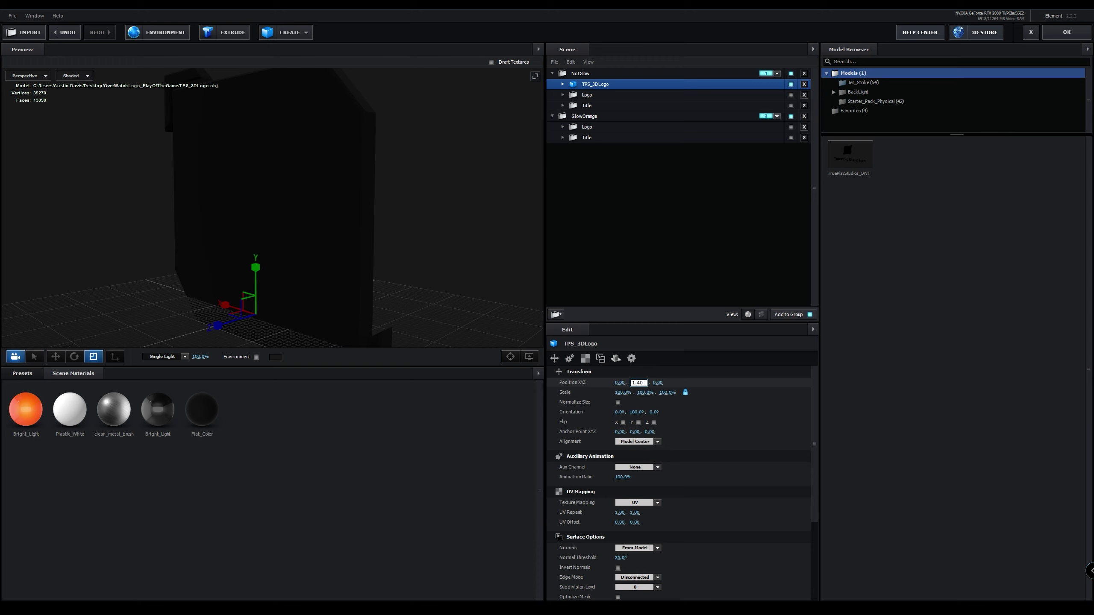
key("Return")
left_click(645, 393)
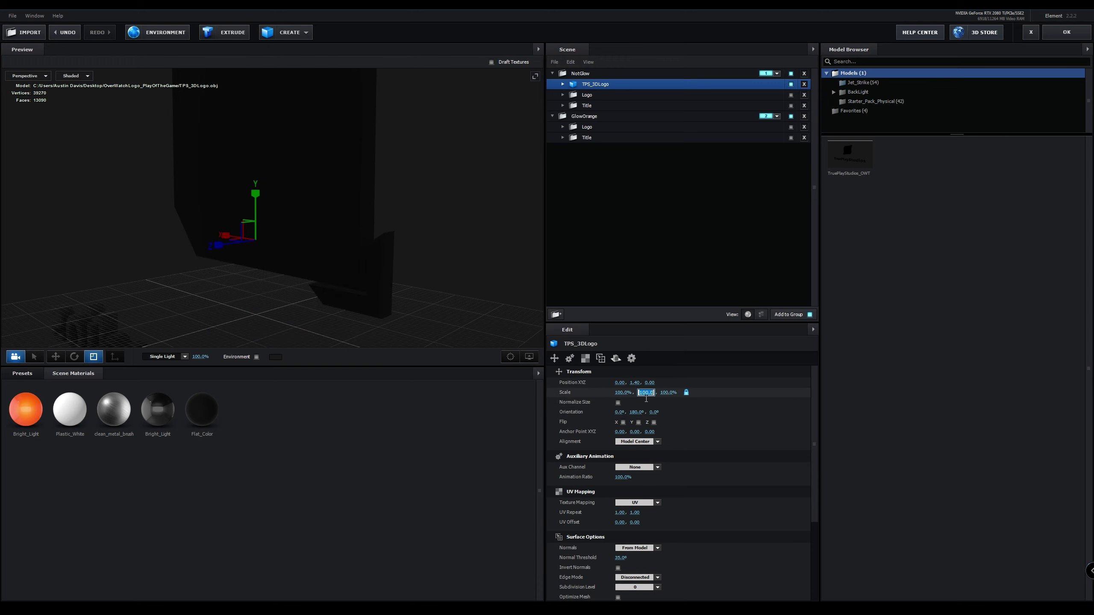
type("40.8")
key("Return")
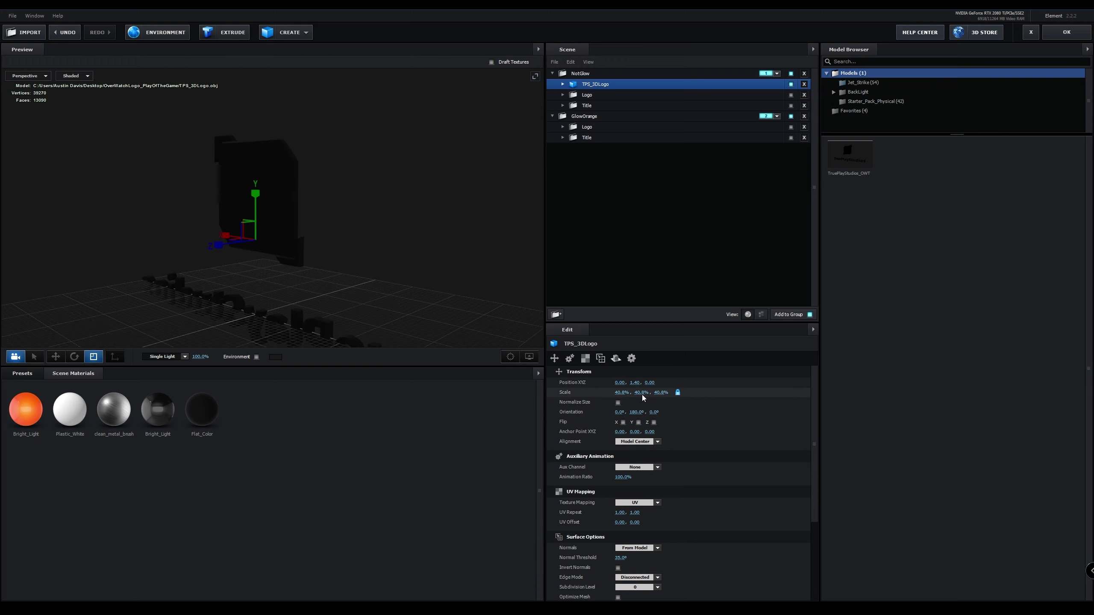
key("e")
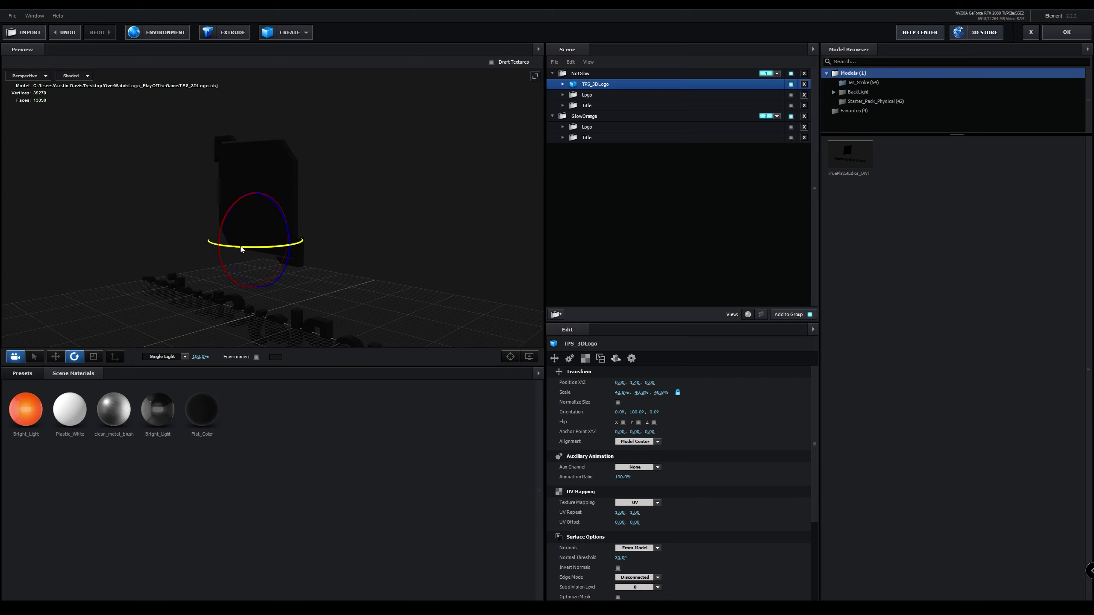
left_click_drag(273, 255, 390, 276)
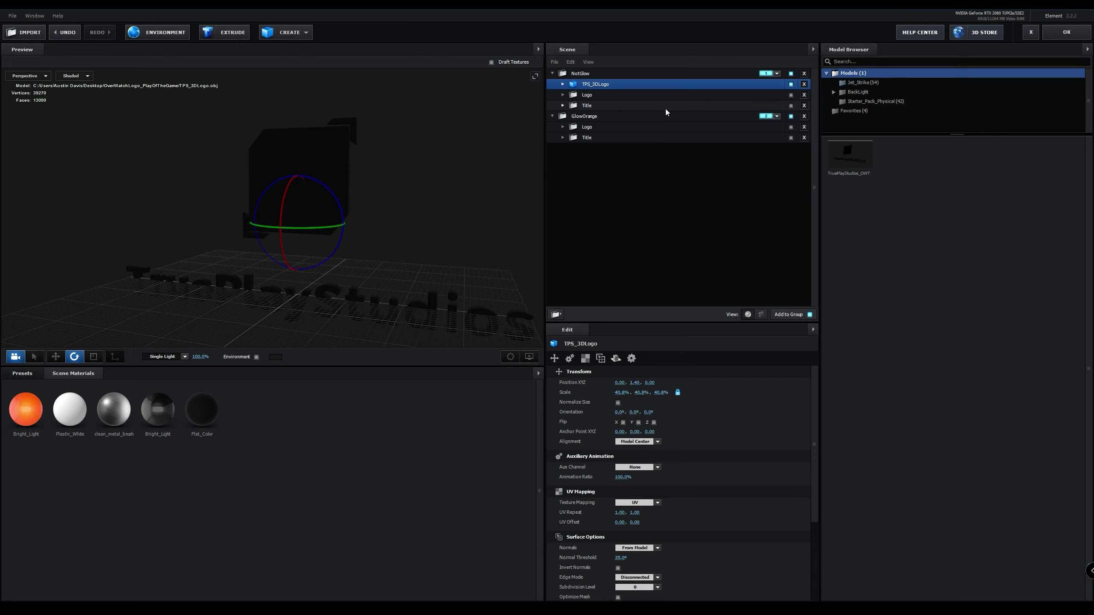
List the individual paths of TPS_3DLogo in the scene and hide the logo's main block, Path 0.
left_click(562, 84)
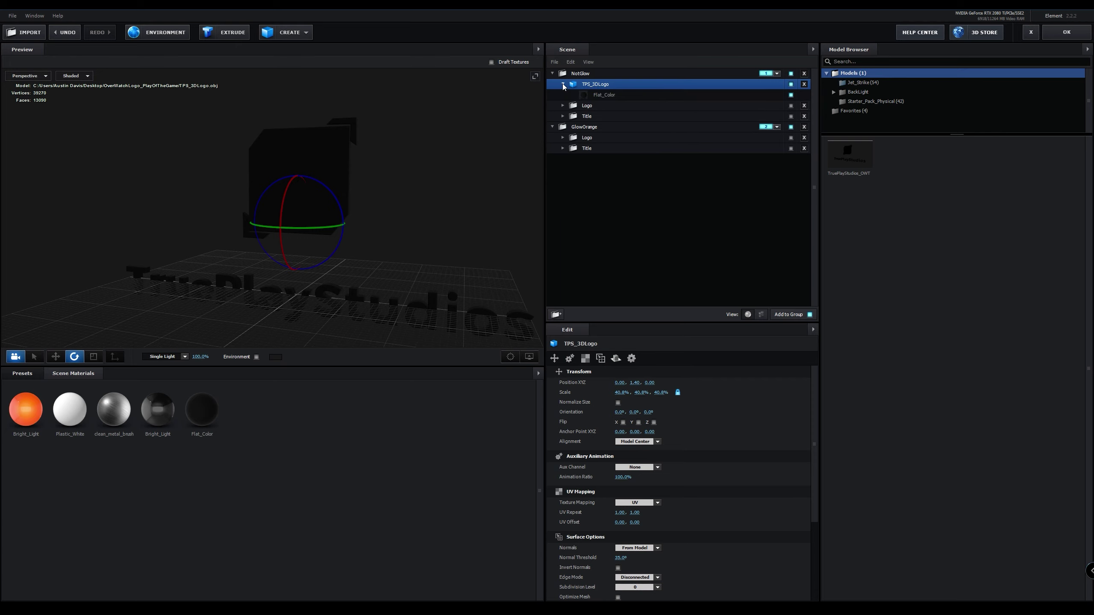
left_click(321, 149)
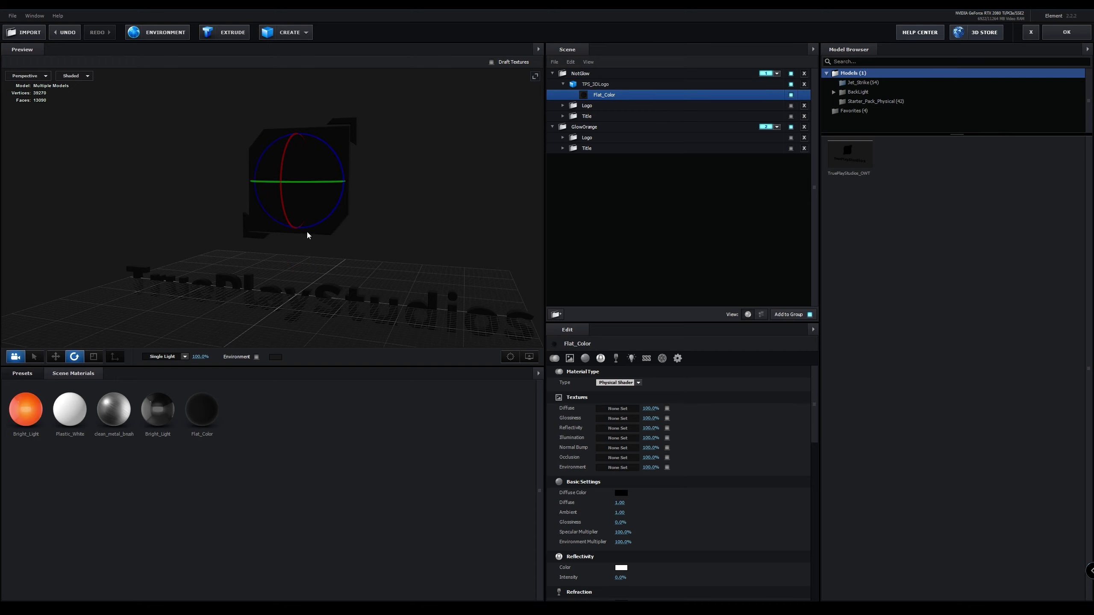
left_click(760, 314)
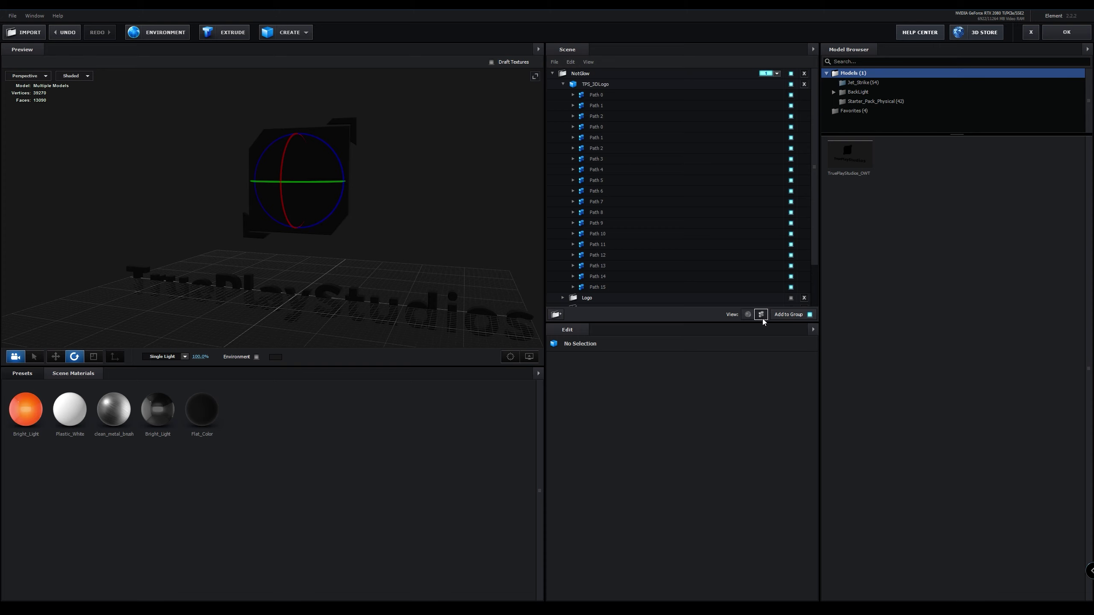
left_click(260, 139)
left_click(791, 94)
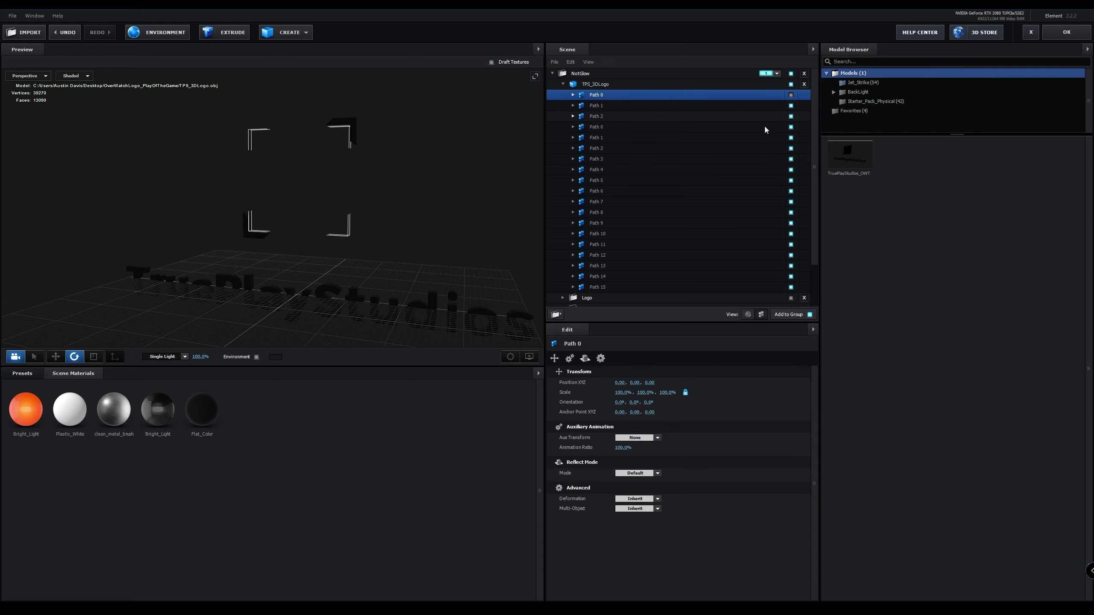
Select the dot of the i in TruePlayStudios and examine it up close.
left_click(453, 298)
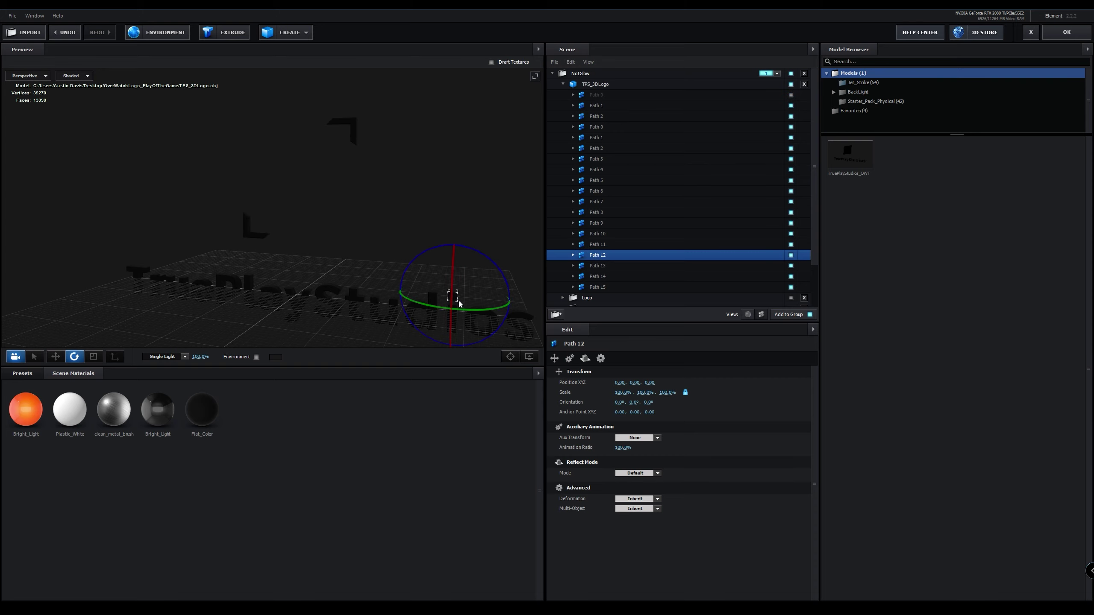
middle_click_drag(375, 255, 320, 174)
scroll(383, 204, "up", 5)
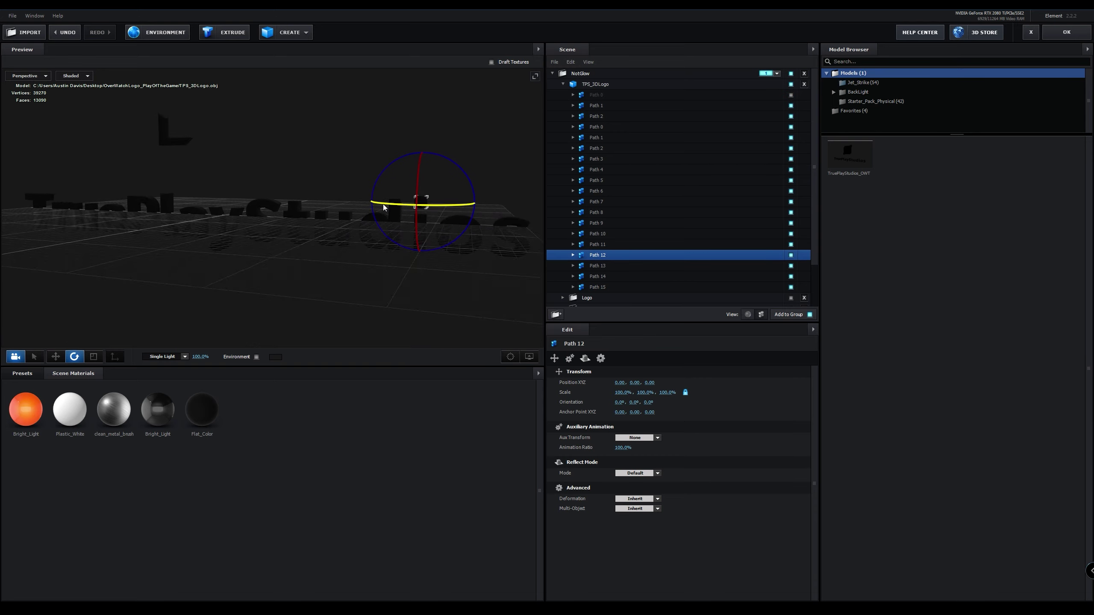
middle_click_drag(402, 206, 275, 223)
scroll(276, 223, "up", 3)
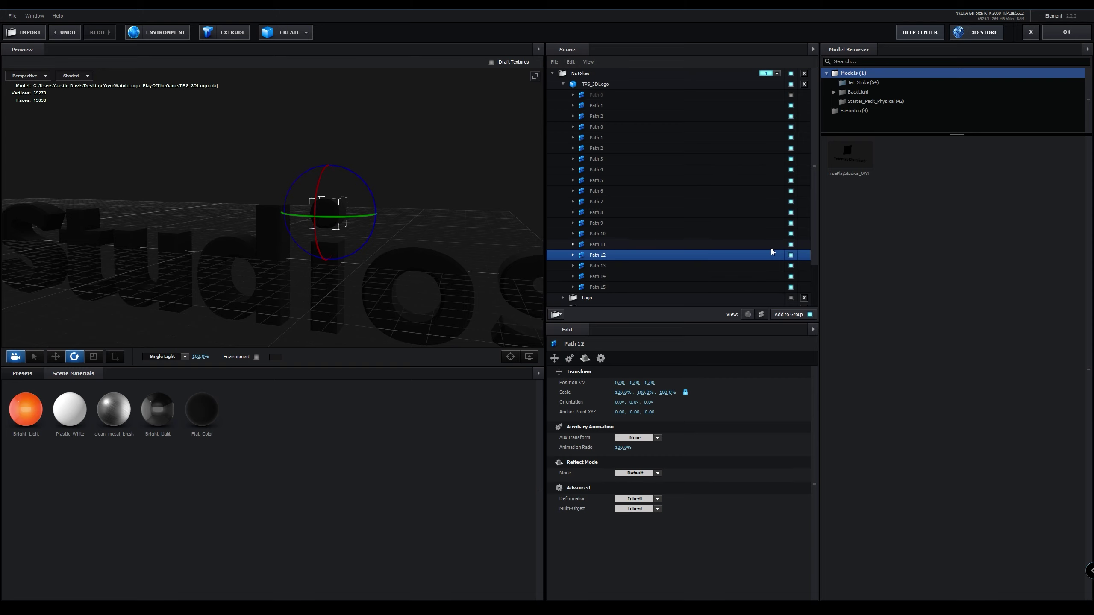
left_click(727, 244)
left_click(679, 108, "ctrl")
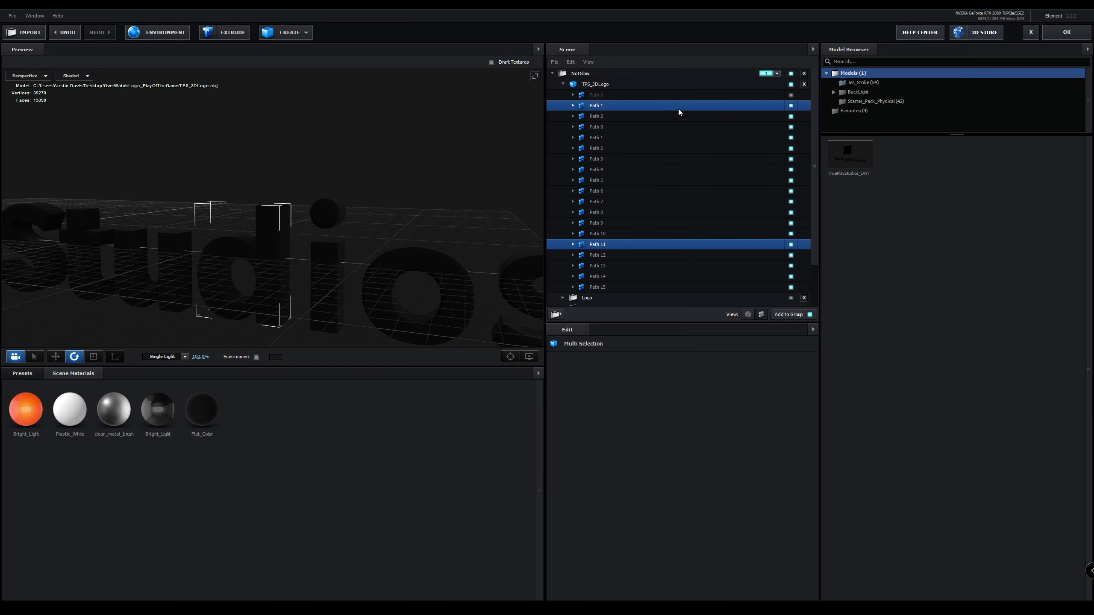
left_click(670, 118, "ctrl")
left_click(663, 139, "ctrl")
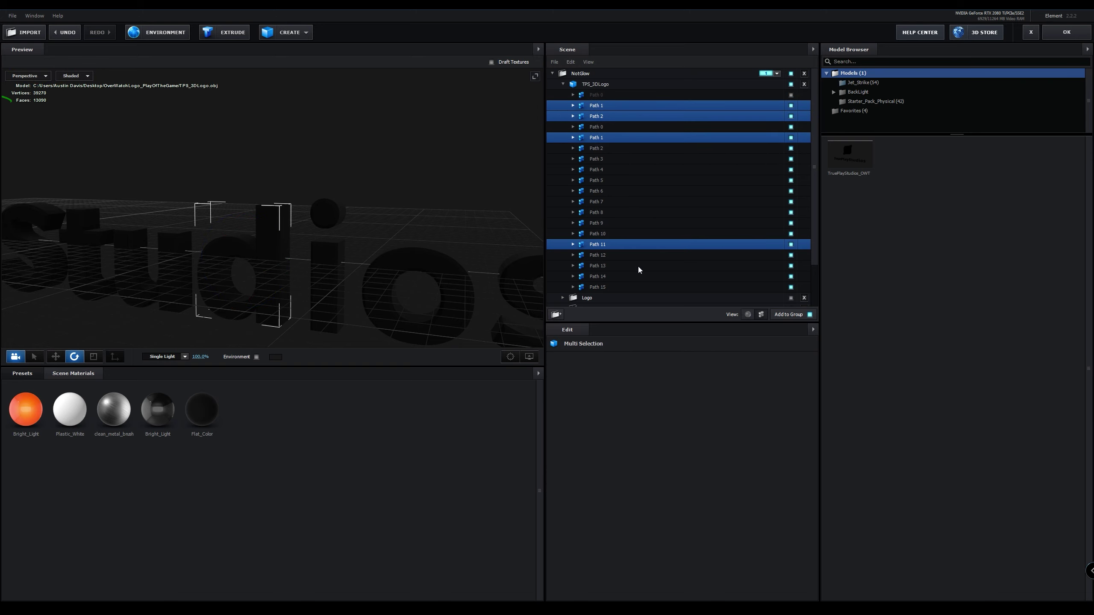
left_click(623, 297)
left_click(336, 215)
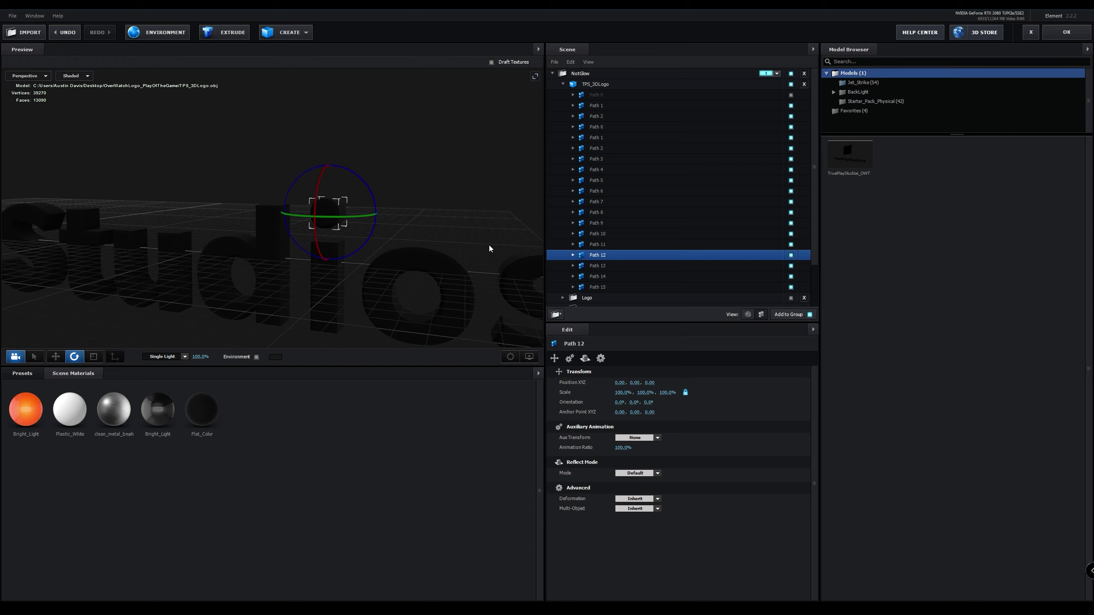
Isolate the i's dot by hiding every other path of TPS_3DLogo, and undo the isolation.
left_click(791, 255, "alt")
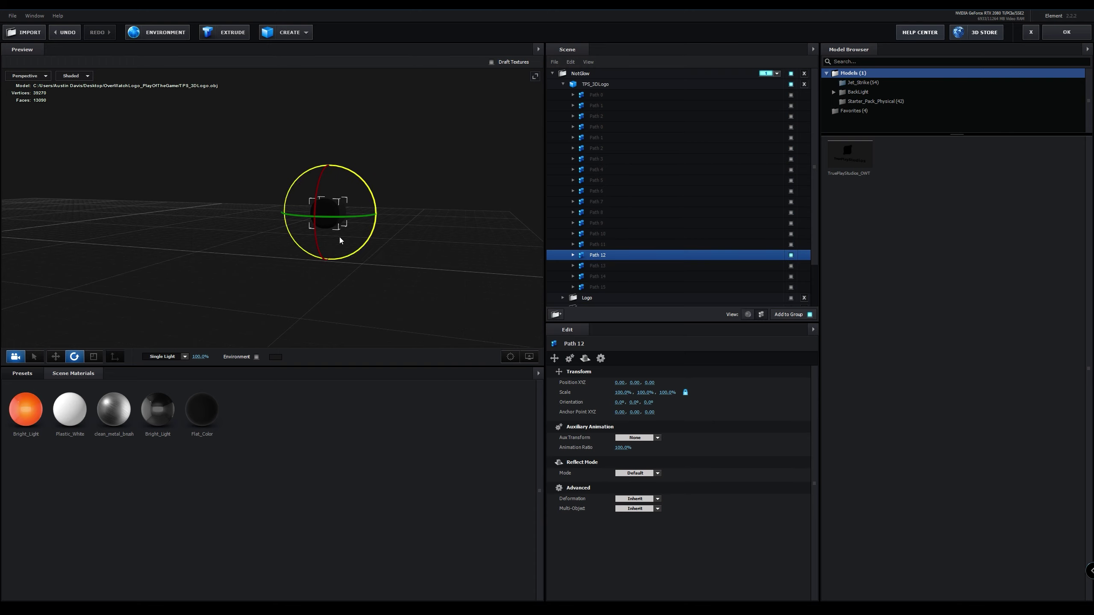
scroll(319, 239, "down", 2)
mouse_move(279, 238)
left_mouse_down()
mouse_move(244, 231)
mouse_move(205, 198)
mouse_move(308, 250)
mouse_move(289, 250)
left_mouse_up()
key("ctrl+z")
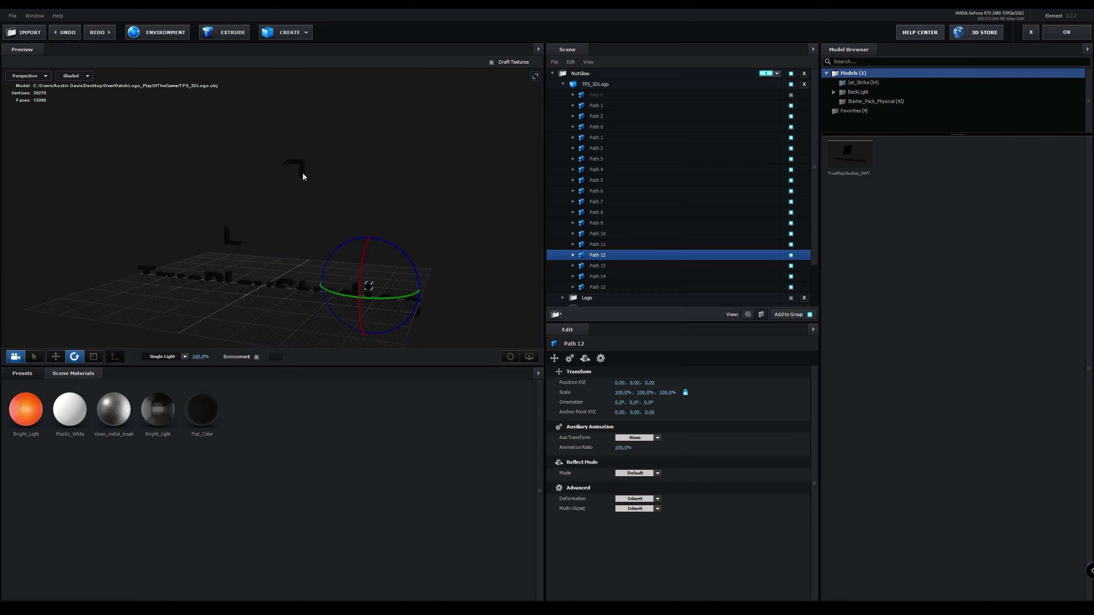
Select the logo's two corner brackets, Path 1 and Path 2, together with the i's dot, Path 12.
left_click(294, 183)
left_click(231, 242)
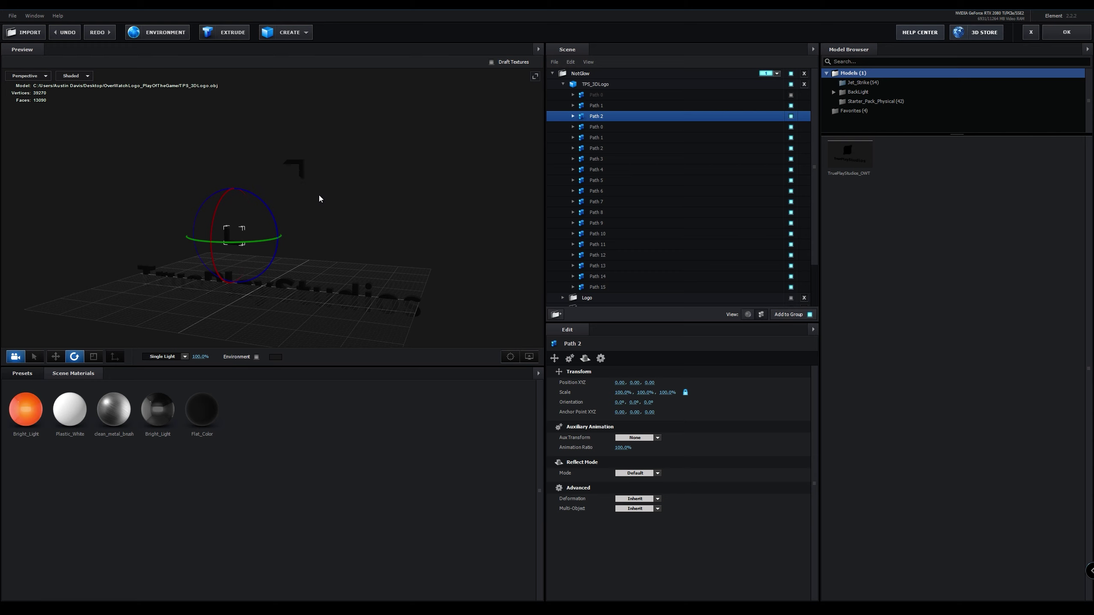
left_click(297, 166, "shift")
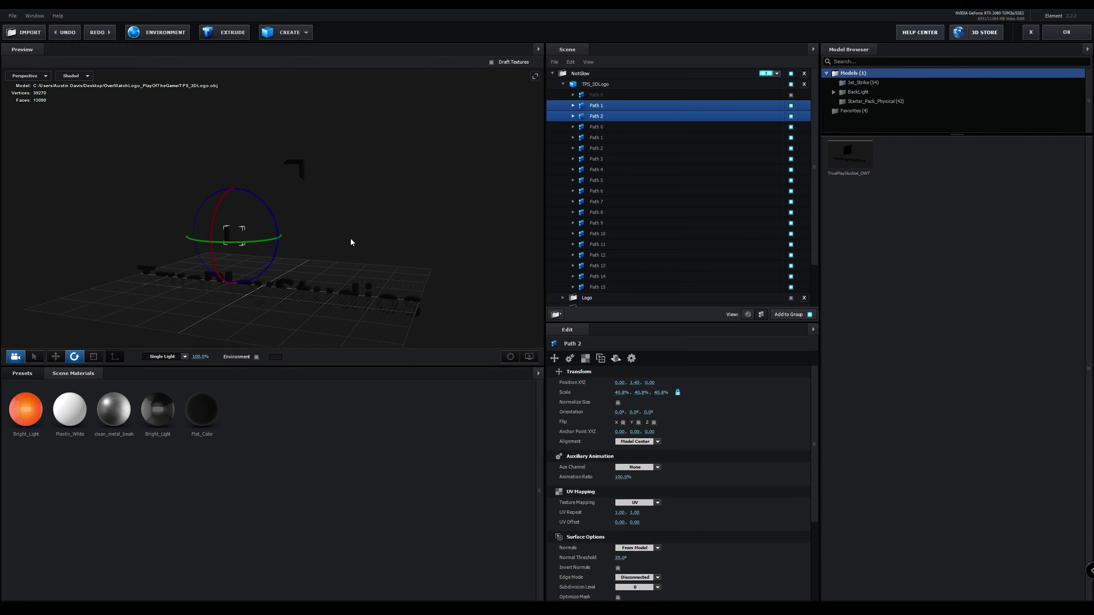
left_click(368, 284, "shift")
left_click_drag(400, 222, 469, 168)
scroll(395, 227, "up", 5)
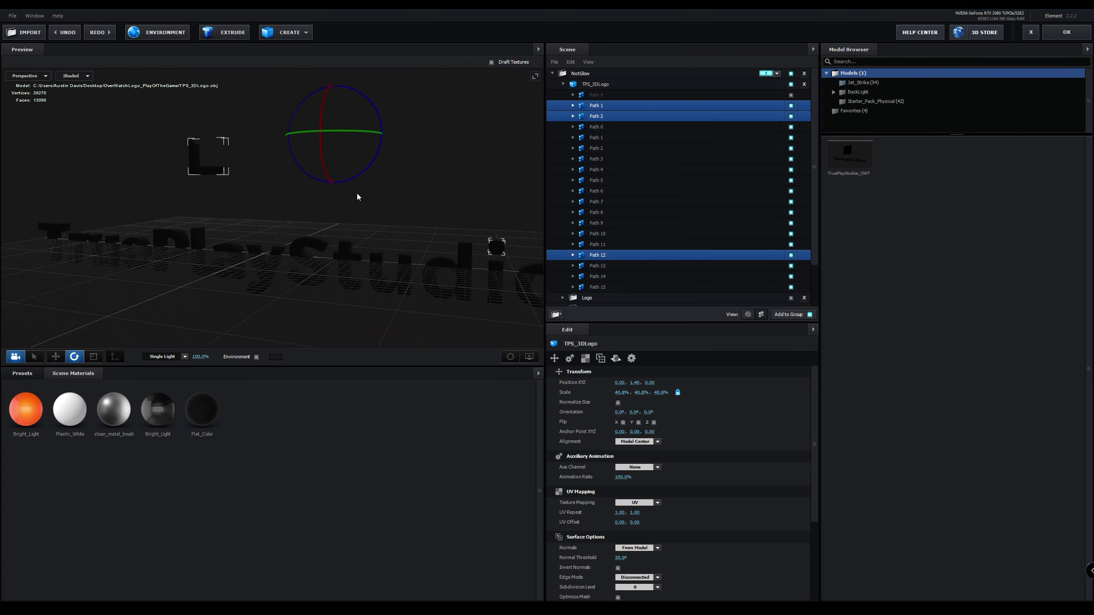
left_click_drag(357, 193, 412, 199)
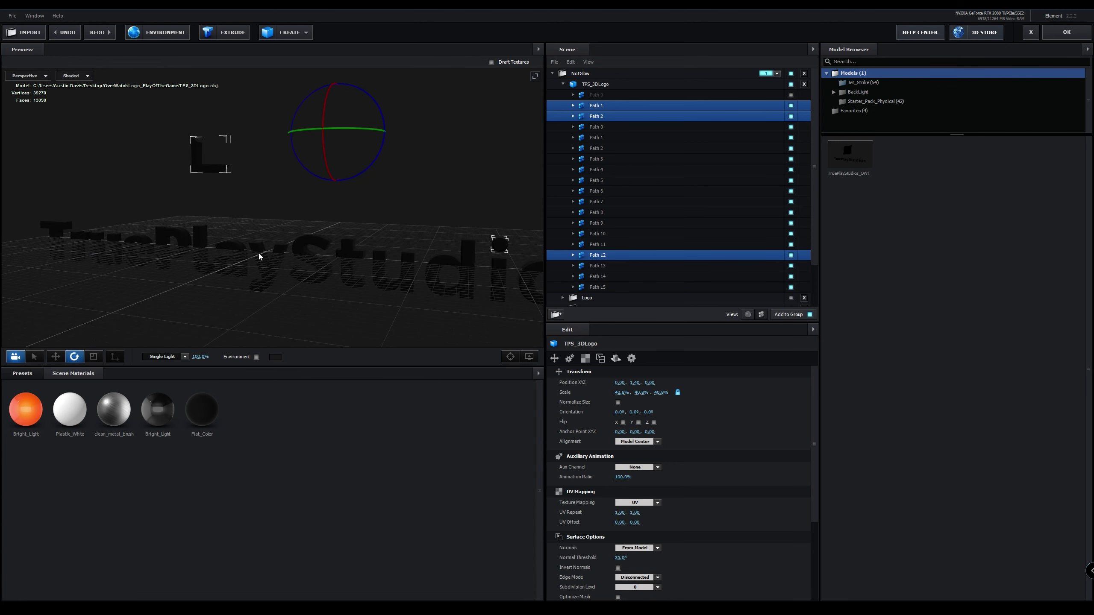
Bring back Path 0, reselect the corner brackets Path 1 and Path 2 plus the i's dot, Path 12, and hide all other TPS_3DLogo paths.
left_click(341, 240)
left_click(293, 247)
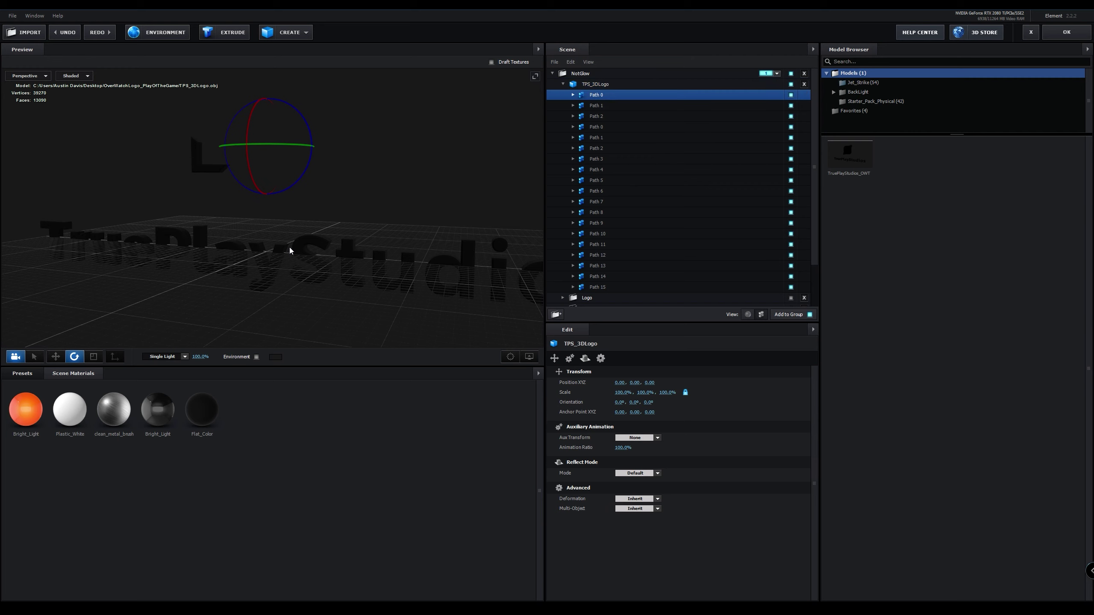
left_click_drag(506, 149, 243, 204)
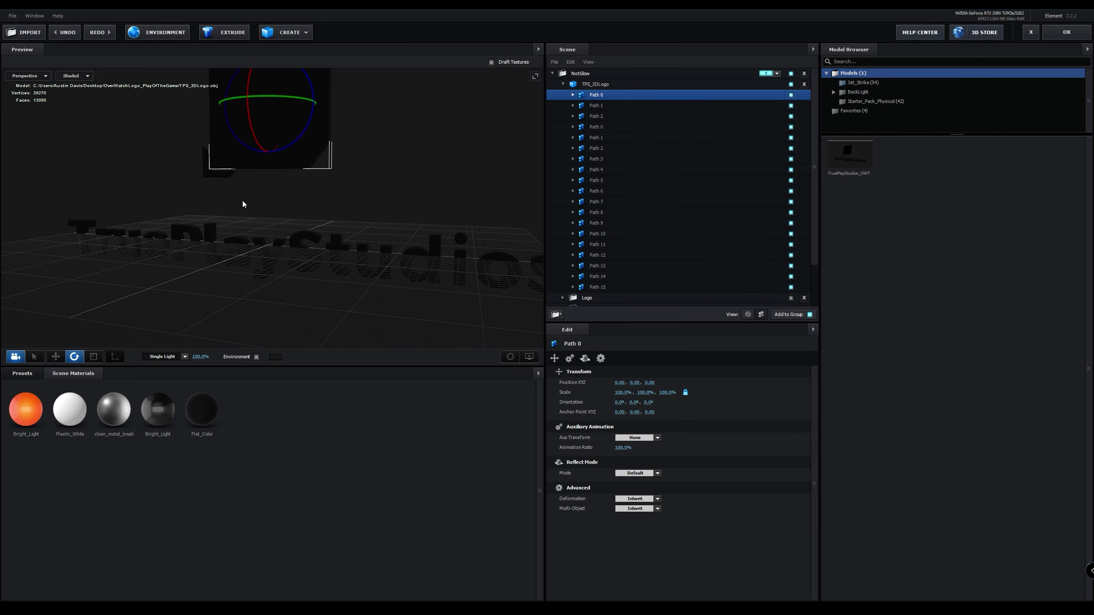
left_click(206, 171)
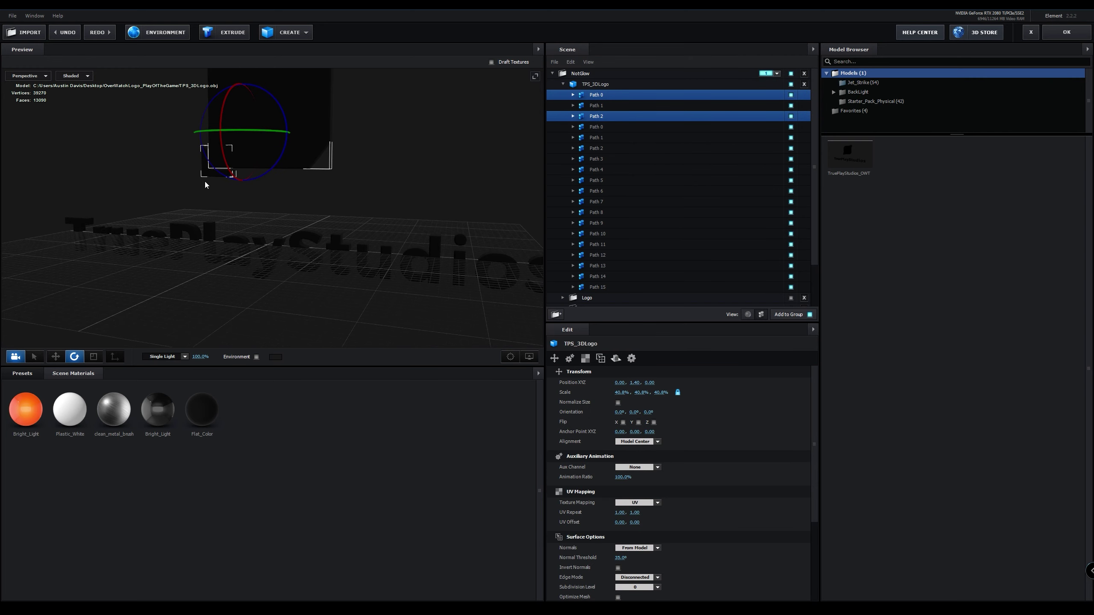
left_click(207, 181)
left_click_drag(381, 173, 335, 111)
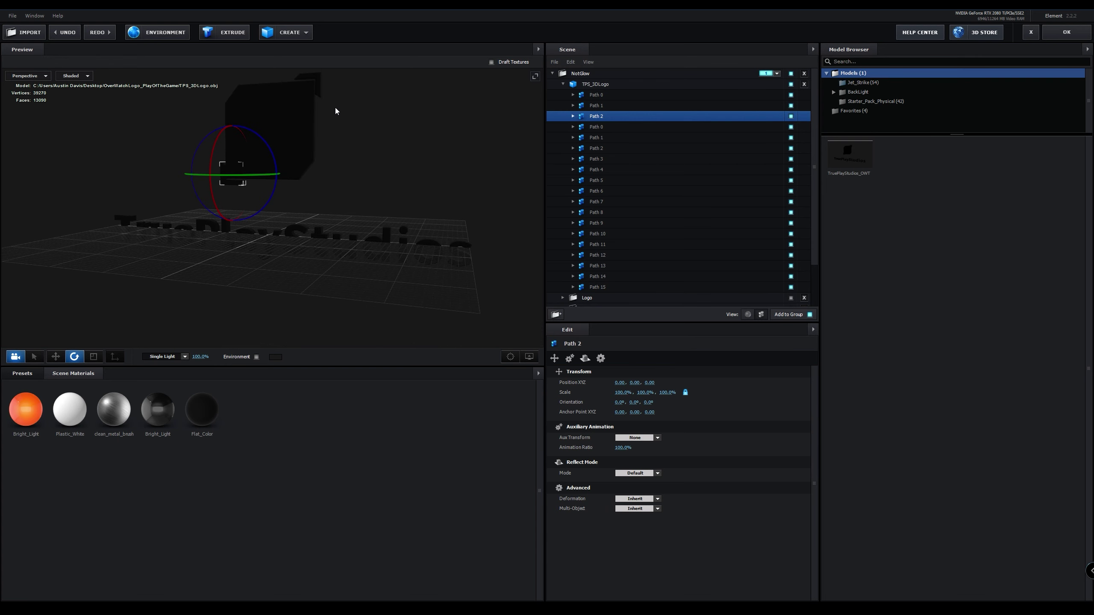
left_click(318, 76, "shift")
left_click(403, 231, "shift")
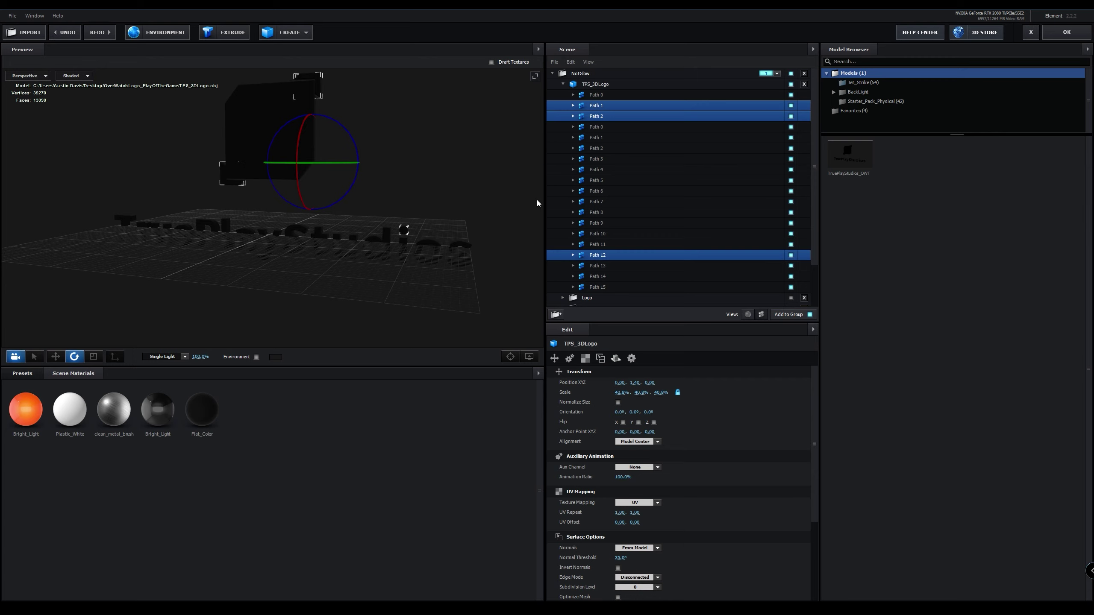
left_click(791, 123, "alt")
left_click_drag(193, 255, 212, 275)
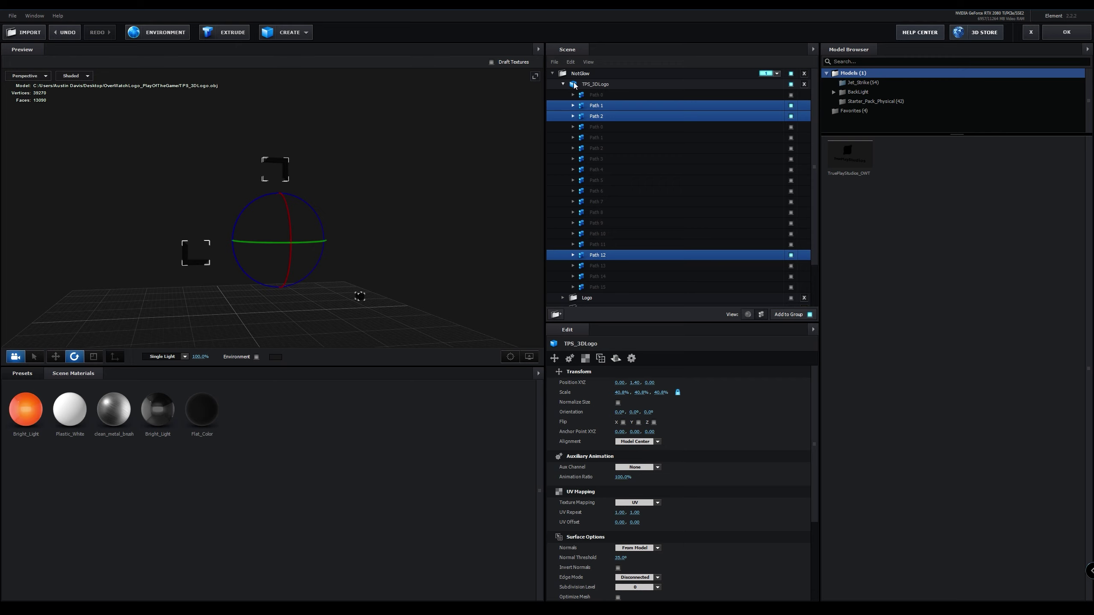
Rename the TPS_3DLogo model in the NotGlow group as GlowShapesNoGlow.
left_click(590, 84)
right_click(590, 85)
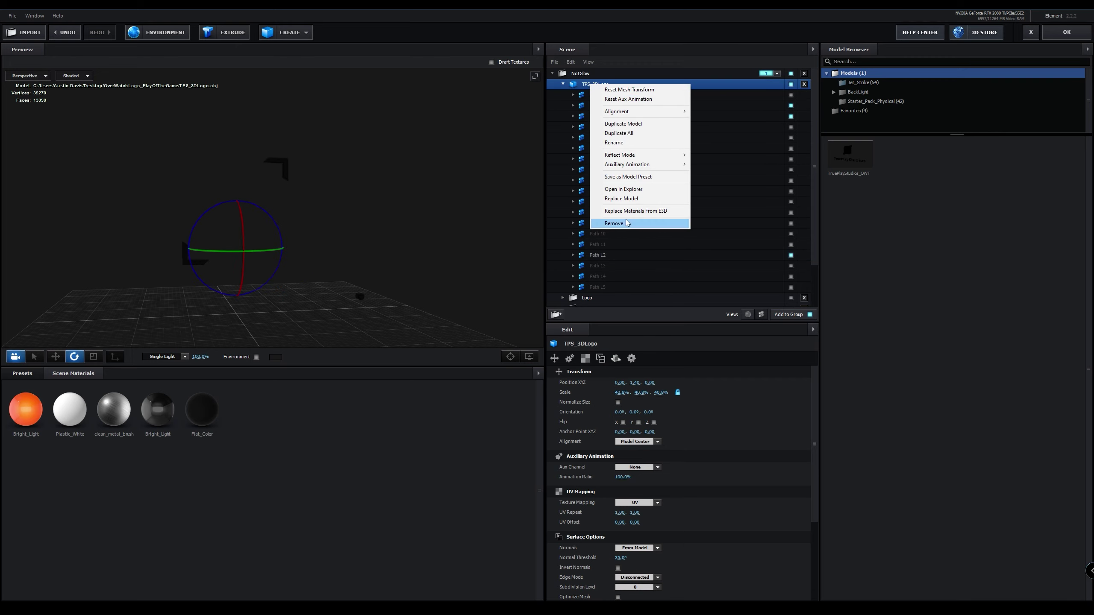
left_click(631, 144)
type("G")
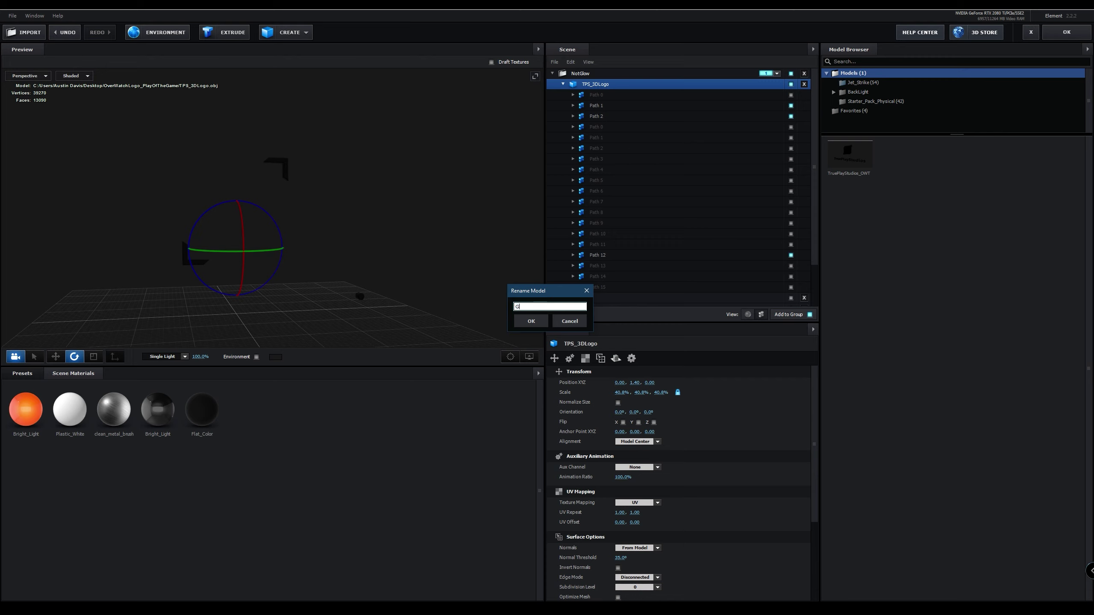
type("lowShapesNoGolow")
left_click(533, 321)
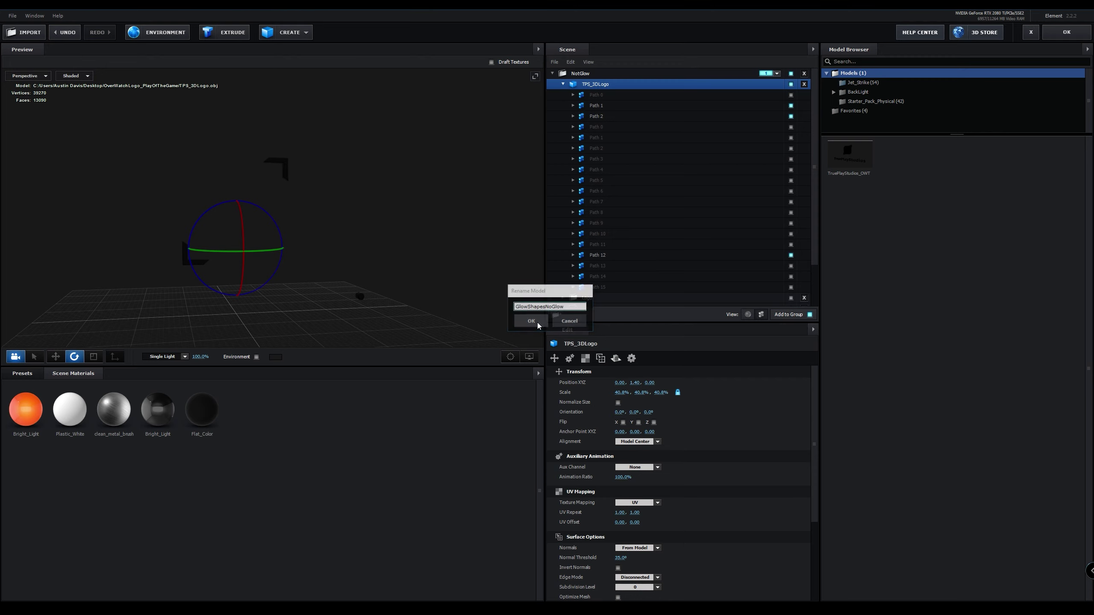
Duplicate the GlowShapesNoGlow model and move the copy into the GlowOrange group.
left_click(563, 85)
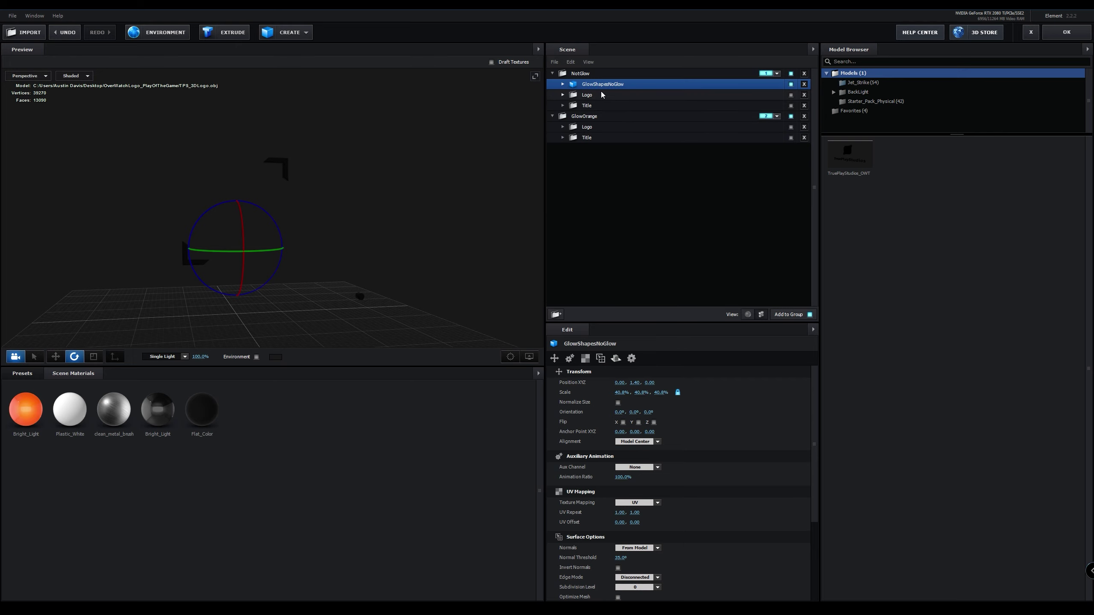
key("ctrl+d")
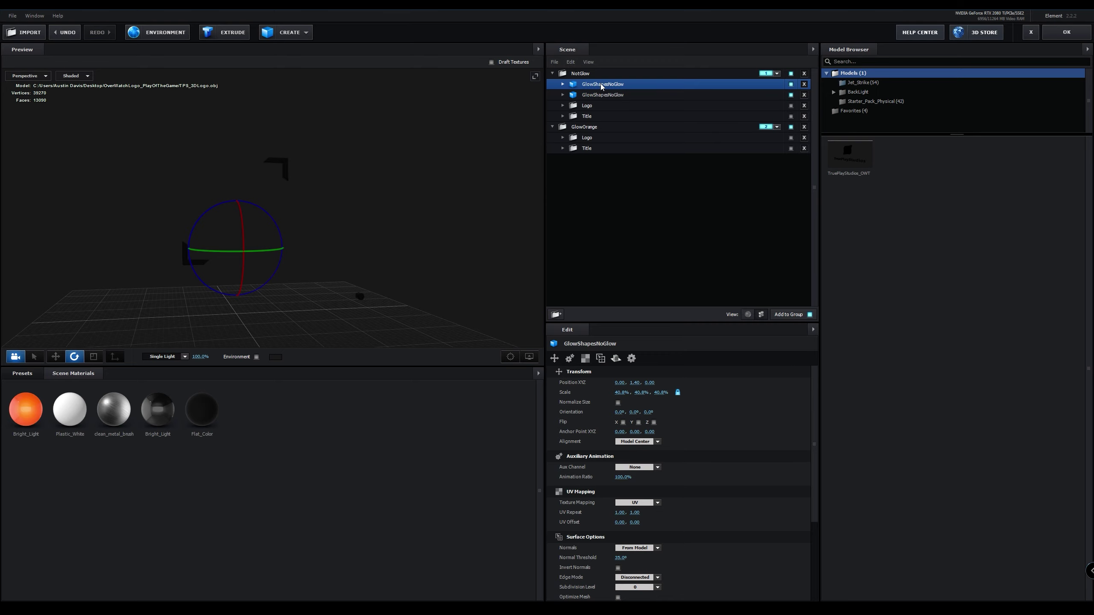
left_click_drag(600, 83, 602, 129)
Rename the copied model in the GlowOrange group as GlowShapesGlow.
right_click(599, 130)
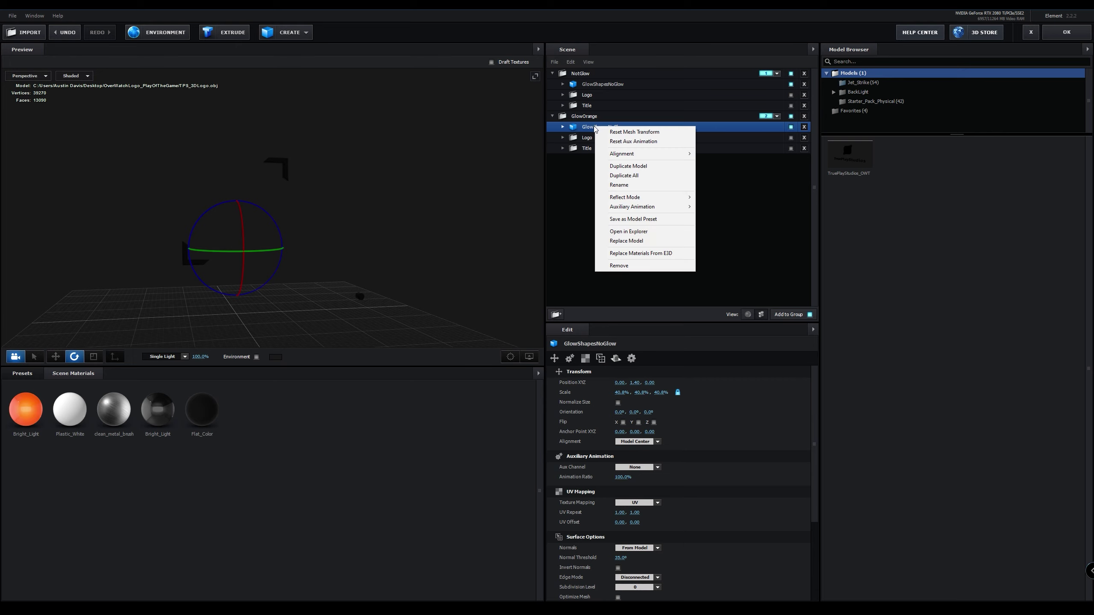
left_click(625, 135)
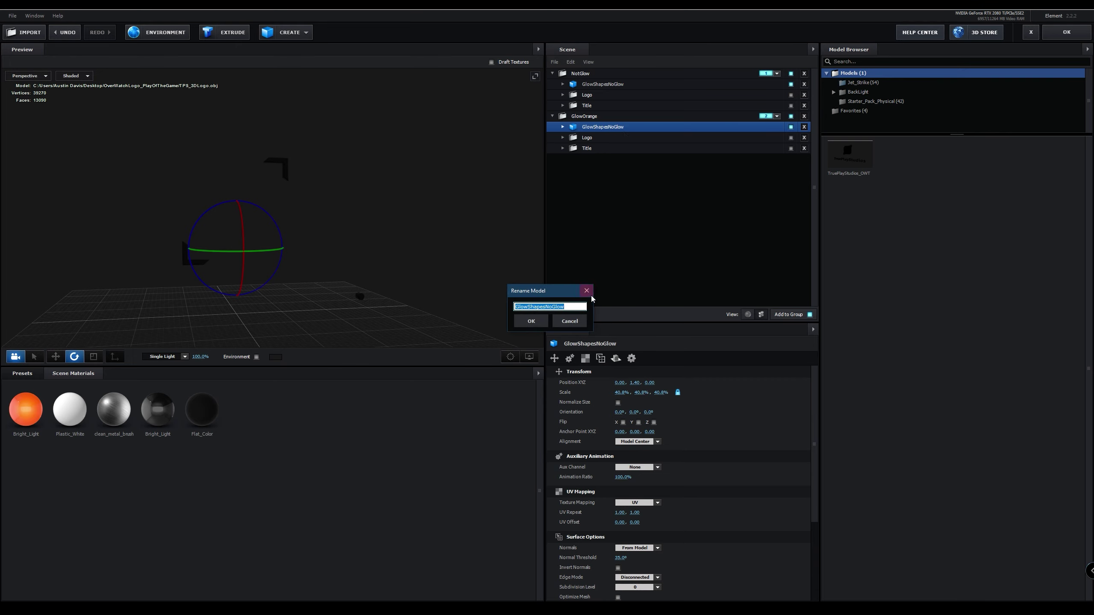
left_click_drag(545, 313, 551, 314)
key("BackSpace")
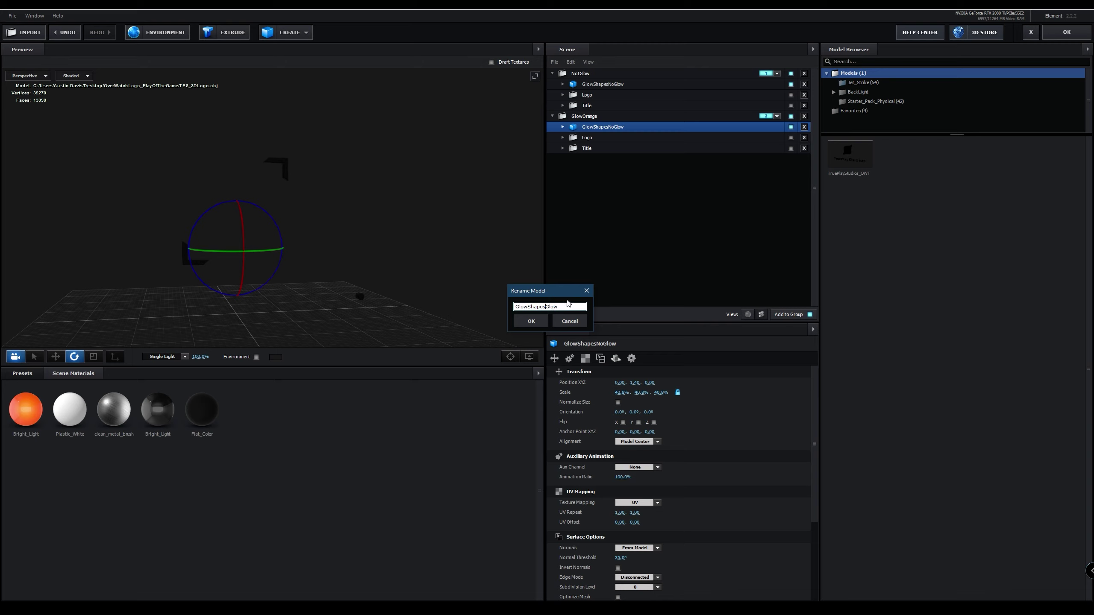
left_click(532, 322)
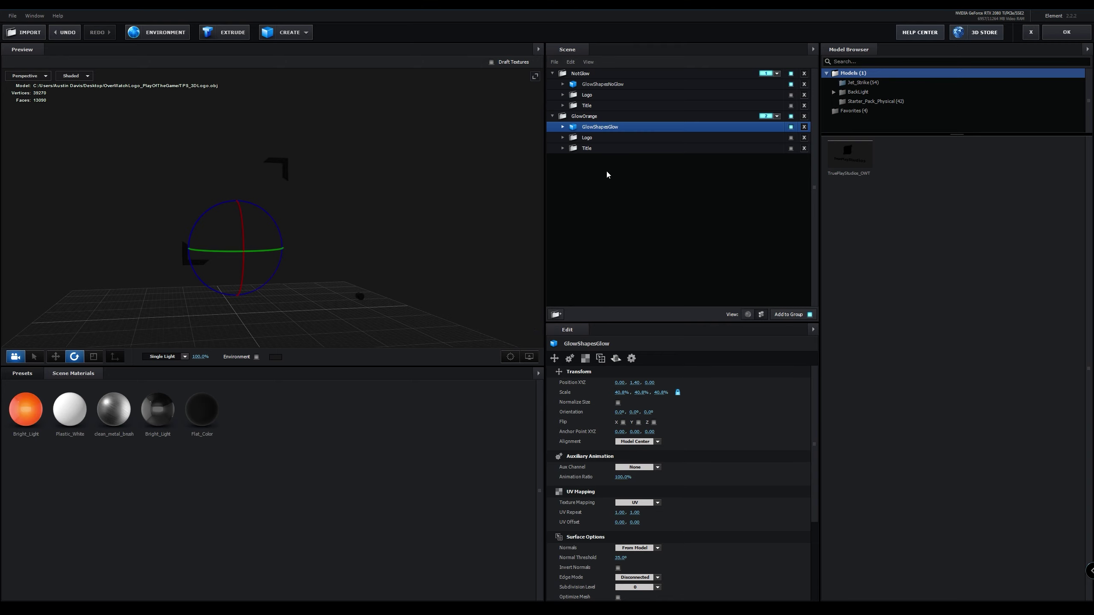
Duplicate the orange Bright_Light scene material and select the copy.
left_click_drag(430, 272, 355, 282)
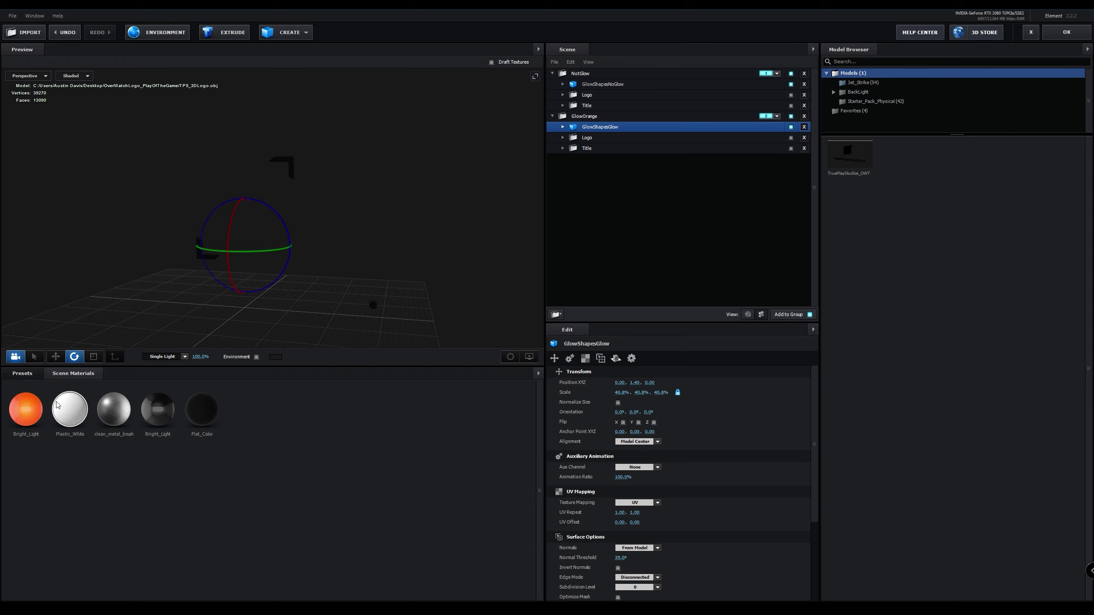
right_click(25, 402)
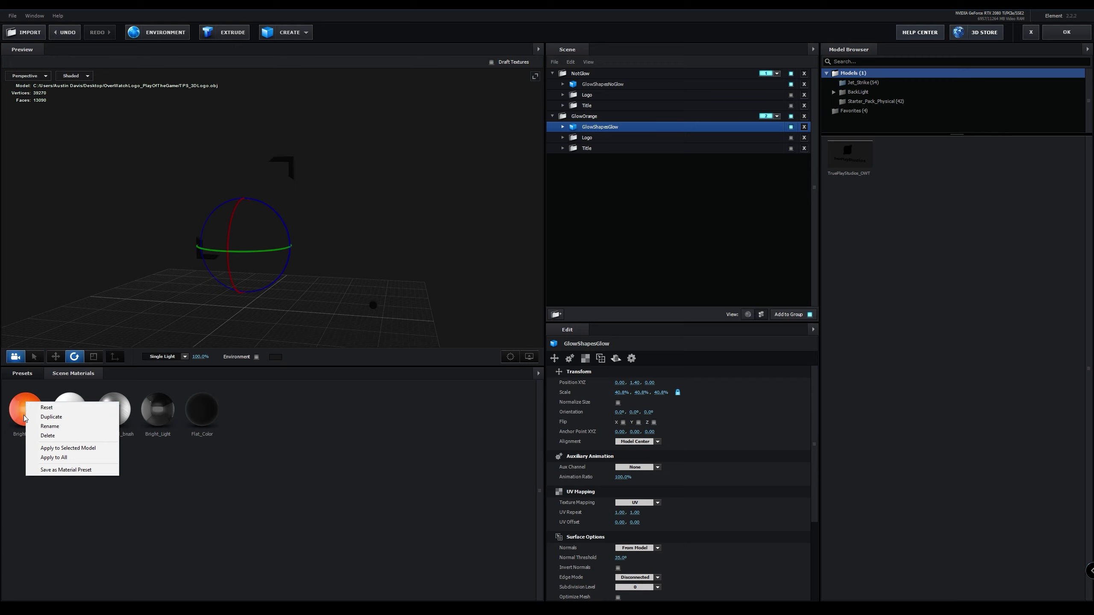
left_click(22, 416)
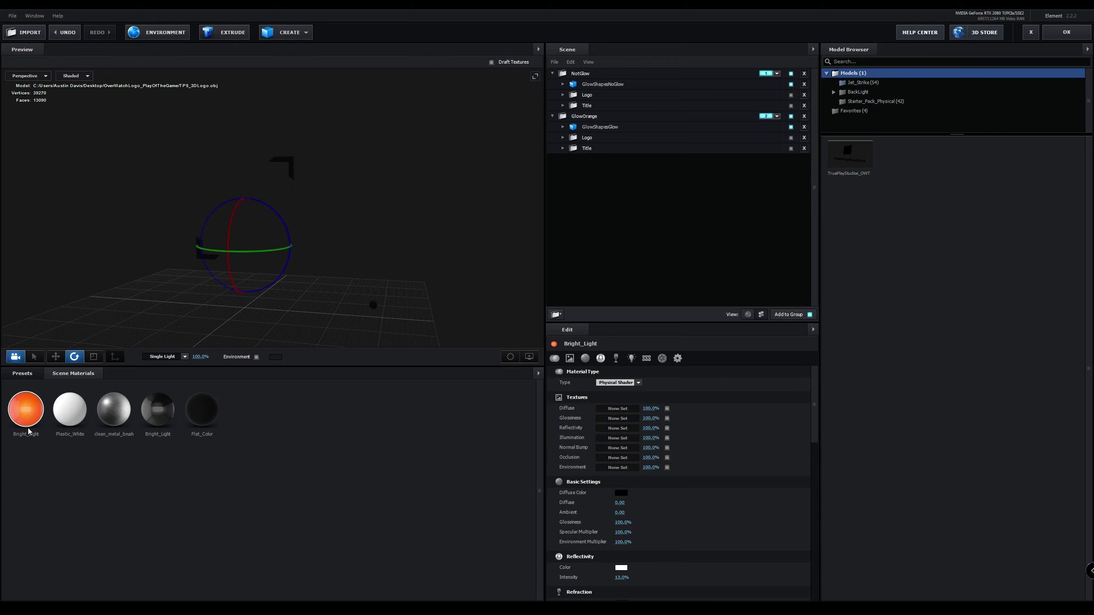
right_click(26, 413)
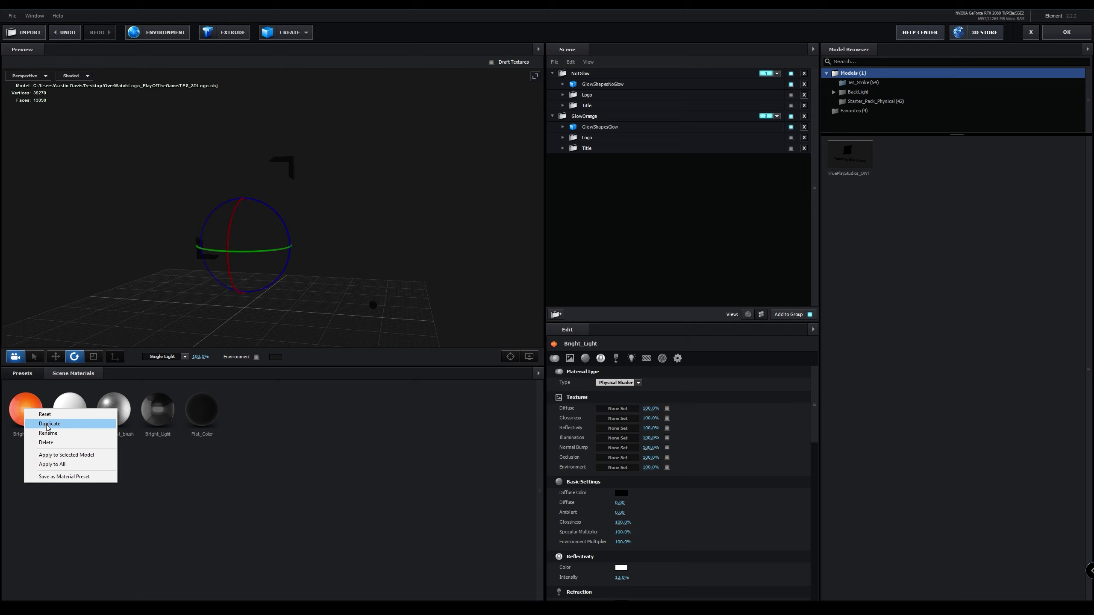
left_click(25, 428)
right_click(24, 427)
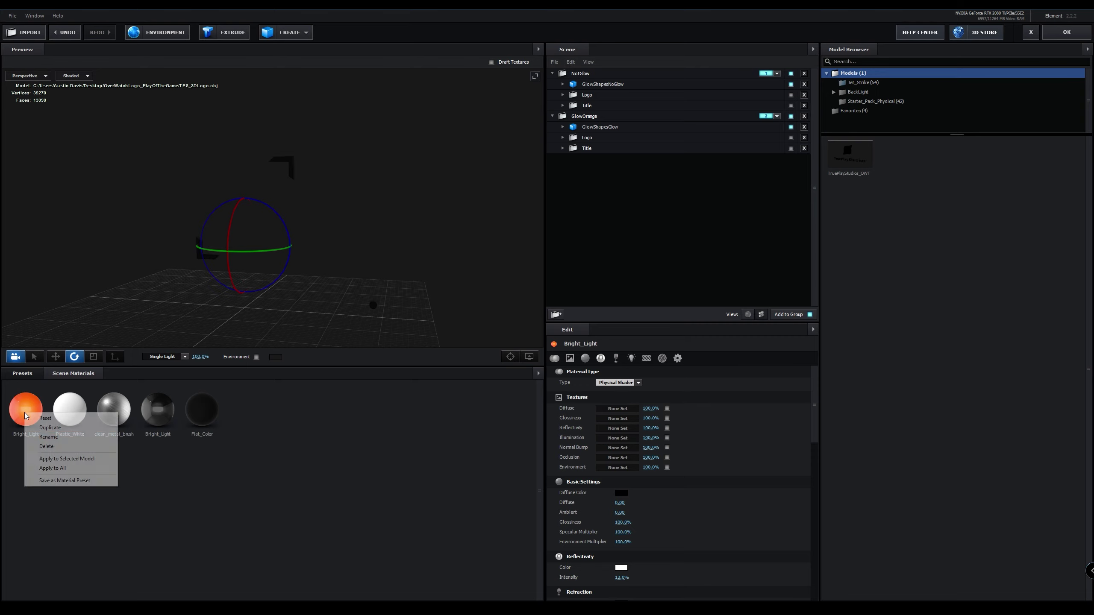
left_click(48, 447)
left_click(242, 414)
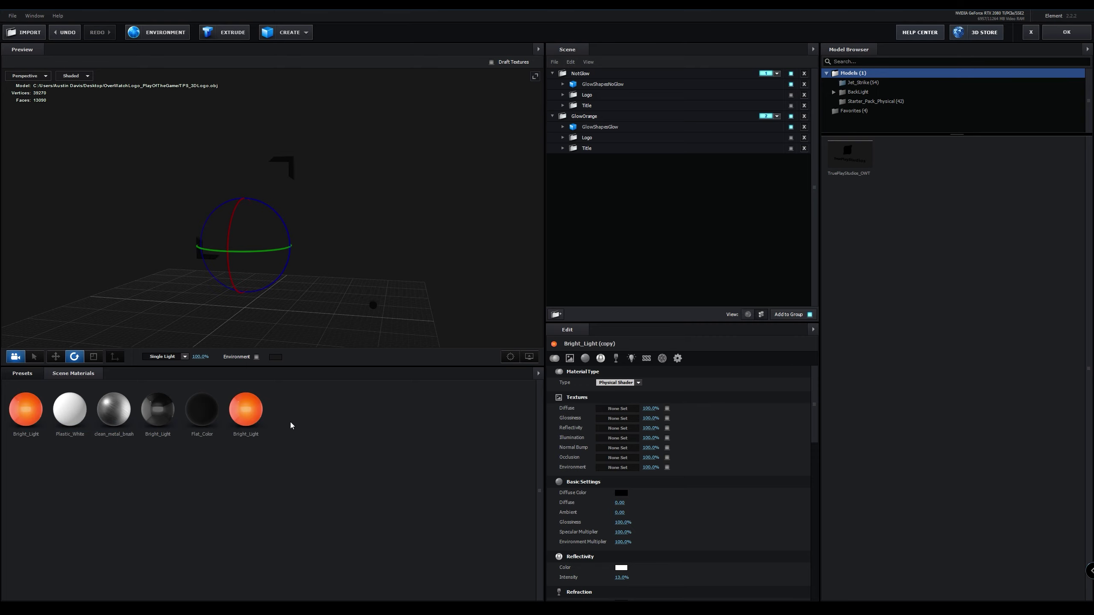
Rename the copied orange material as Bright_Light_TPS.
right_click(250, 412)
left_click(276, 435)
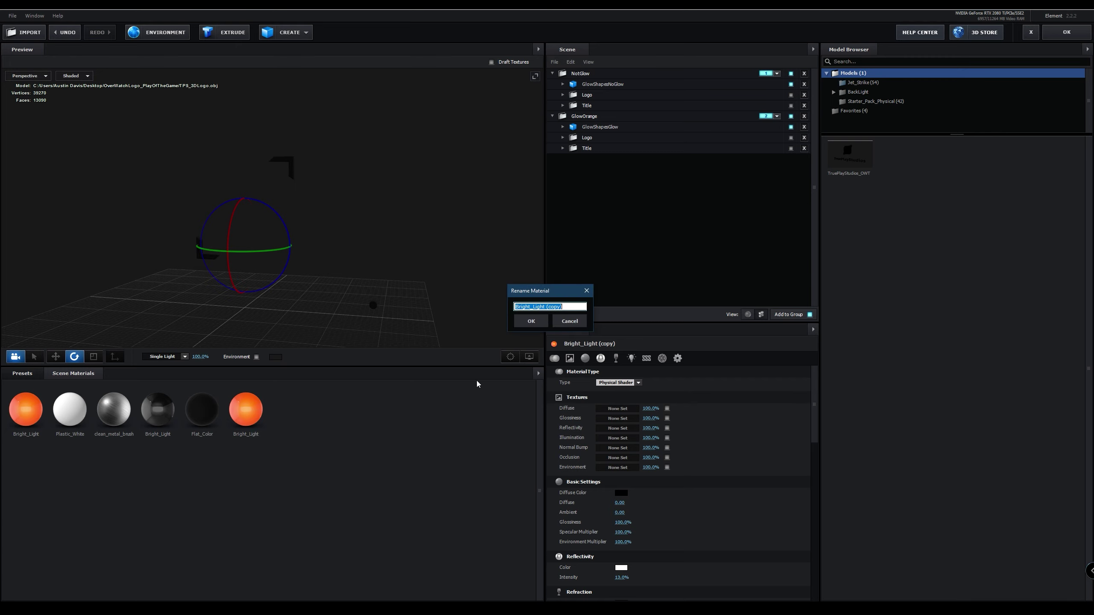
left_click_drag(567, 307, 551, 315)
left_click(531, 321)
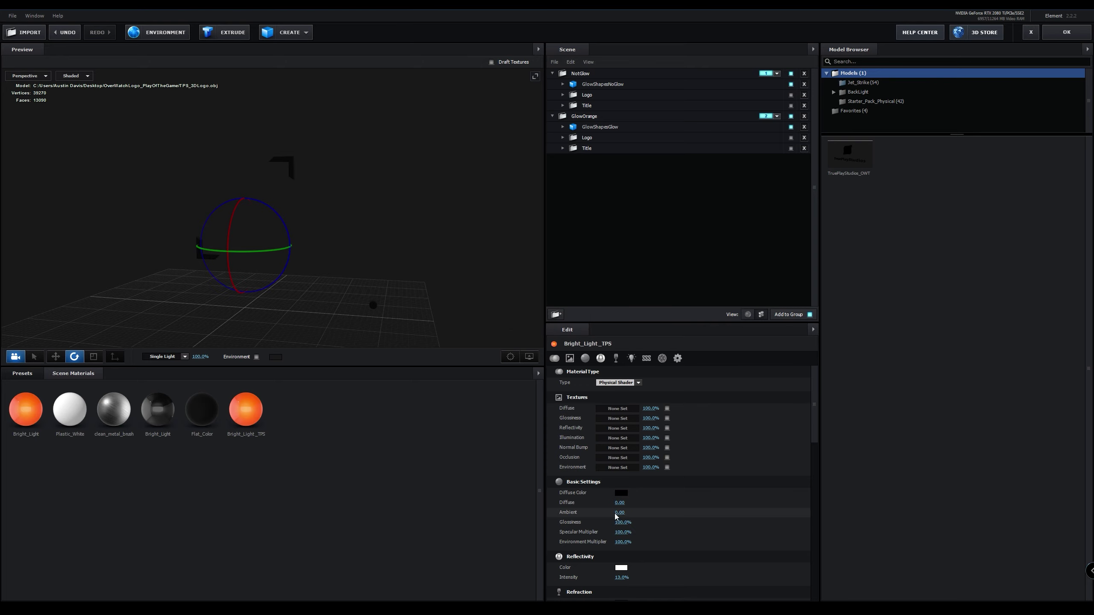
Change the illumination color of Bright_Light_TPS to blue and apply the material to the GlowShapesGlow brackets and dot.
scroll(615, 513, "down", 5)
left_click(620, 439)
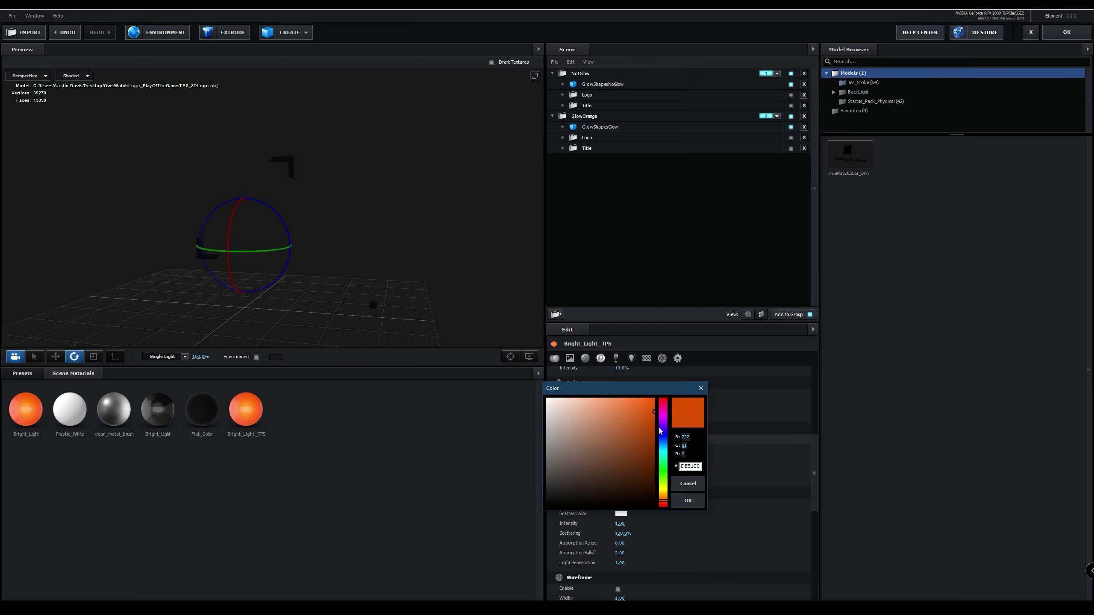
left_click(663, 446)
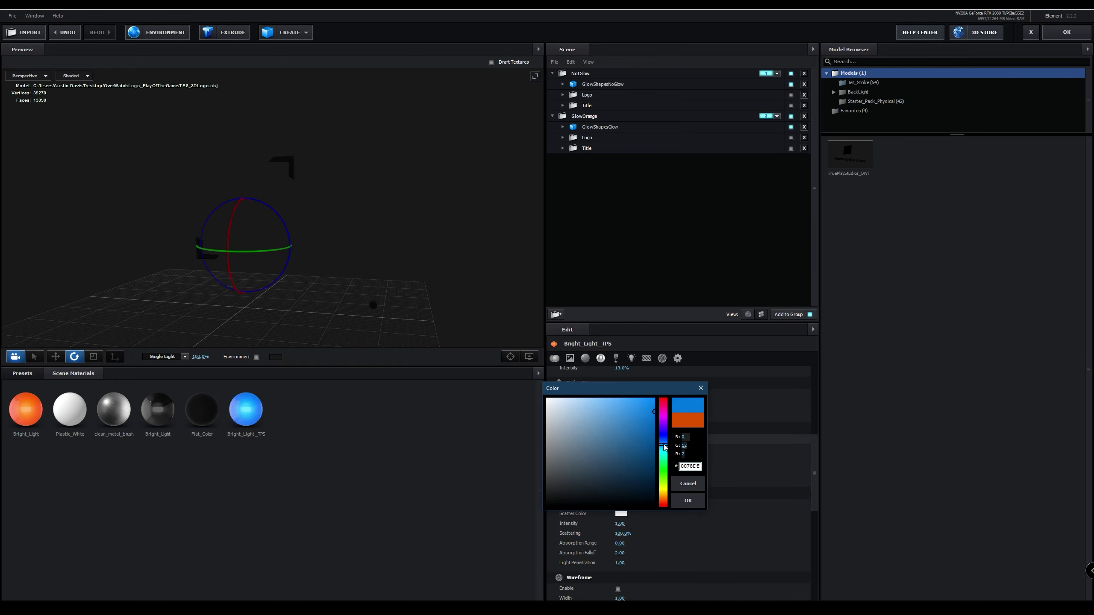
left_click(688, 501)
left_click_drag(245, 410, 291, 170)
left_click_drag(288, 313, 325, 312)
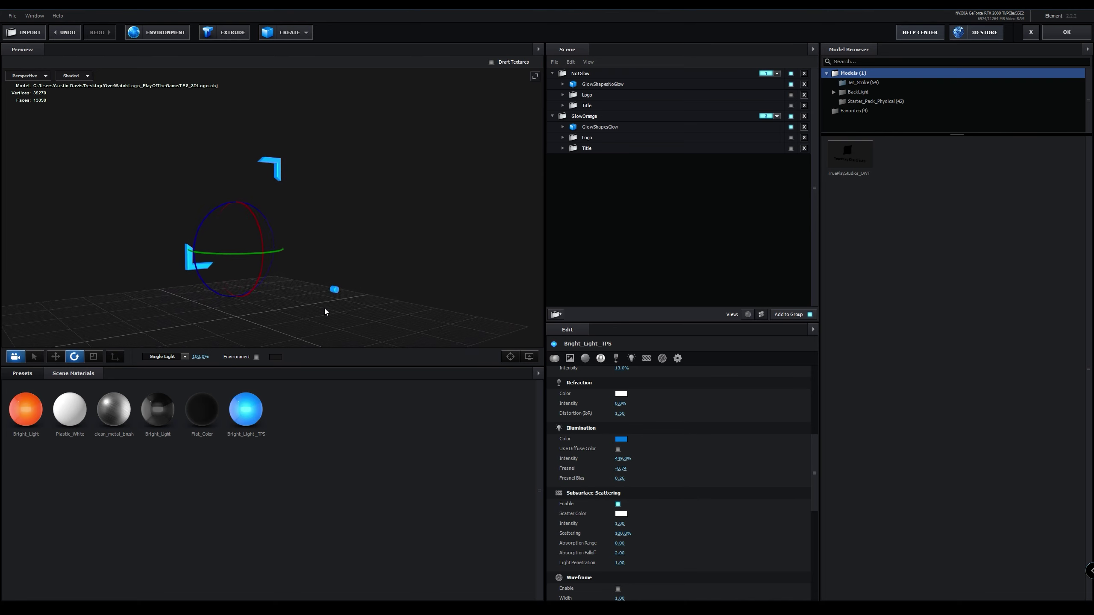
List materials instead of paths in the scene and examine which ones the extrusion and cylinder models of NotGlow's original Logo group use.
left_click(595, 84)
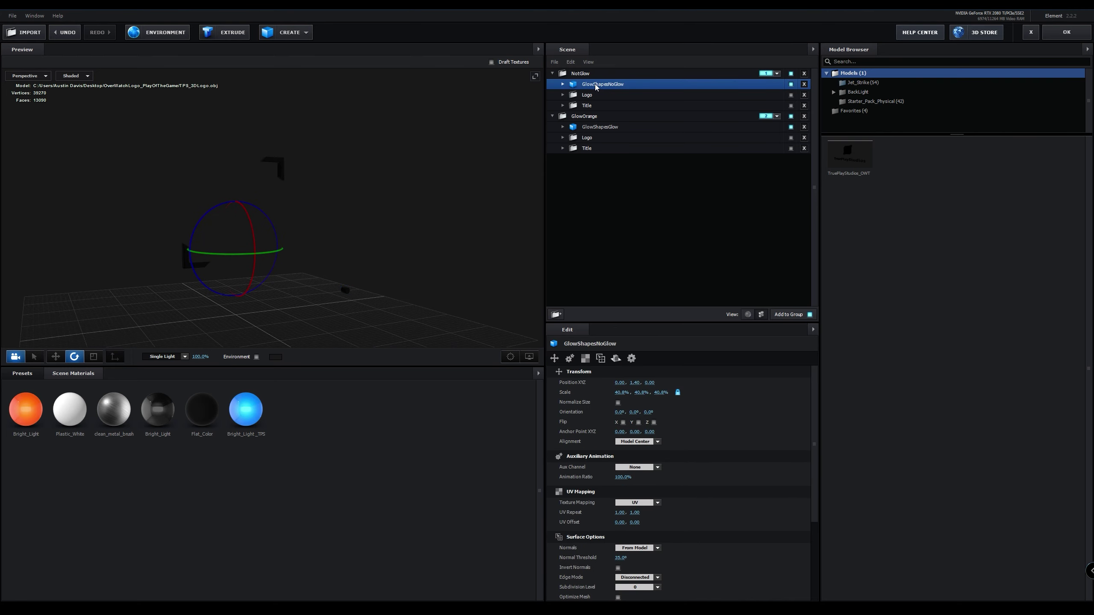
left_click_drag(327, 239, 415, 279)
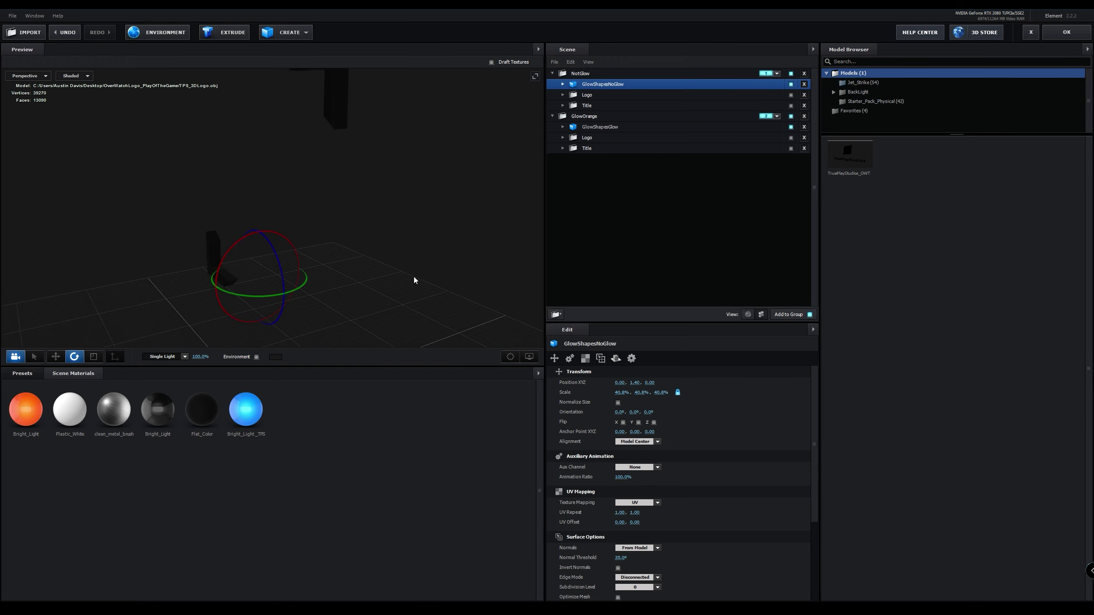
left_click(563, 95)
left_click(573, 106)
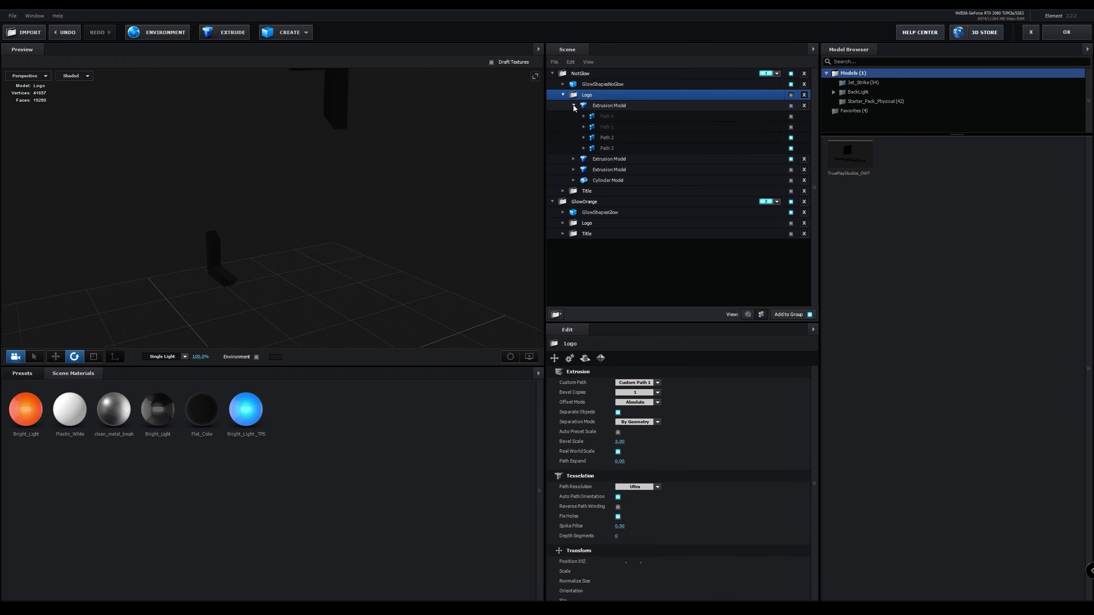
left_click(594, 106)
left_click(748, 314)
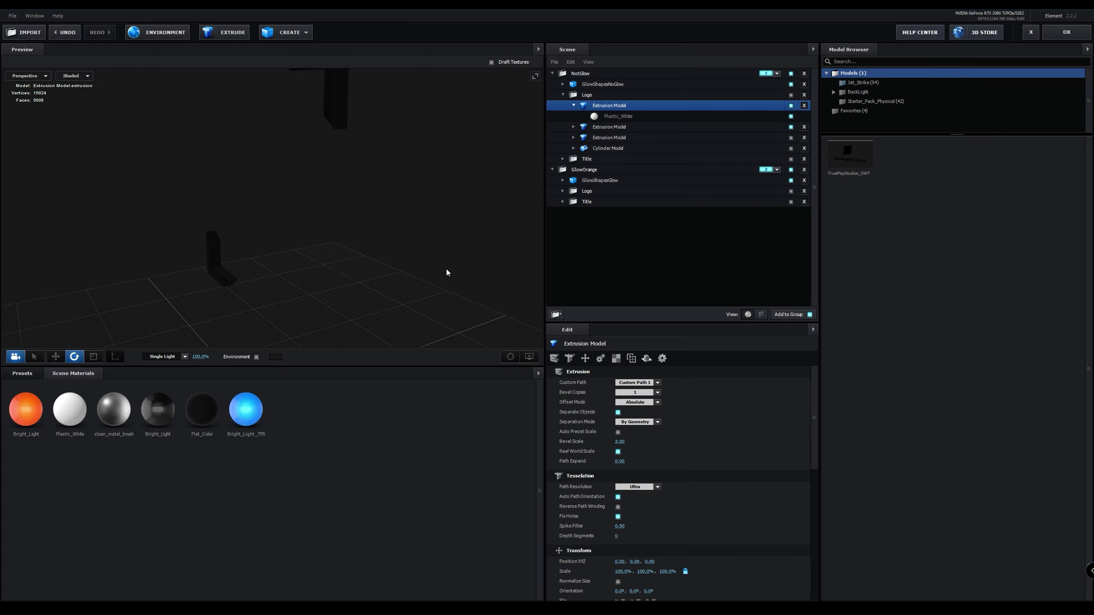
scroll(340, 282, "down", 10)
scroll(342, 283, "up", 3)
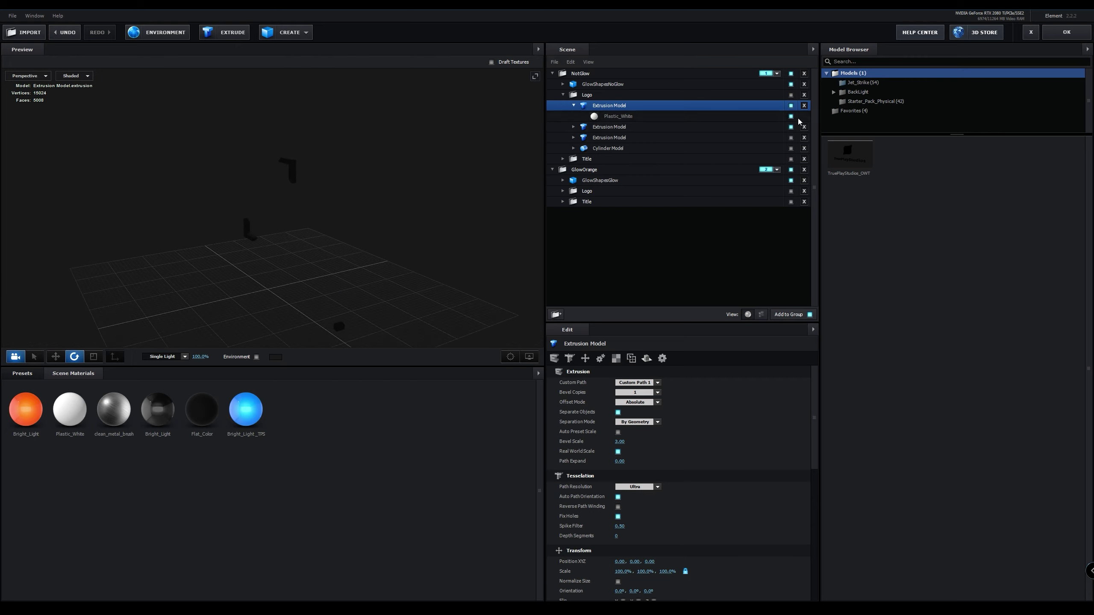
left_click(573, 106)
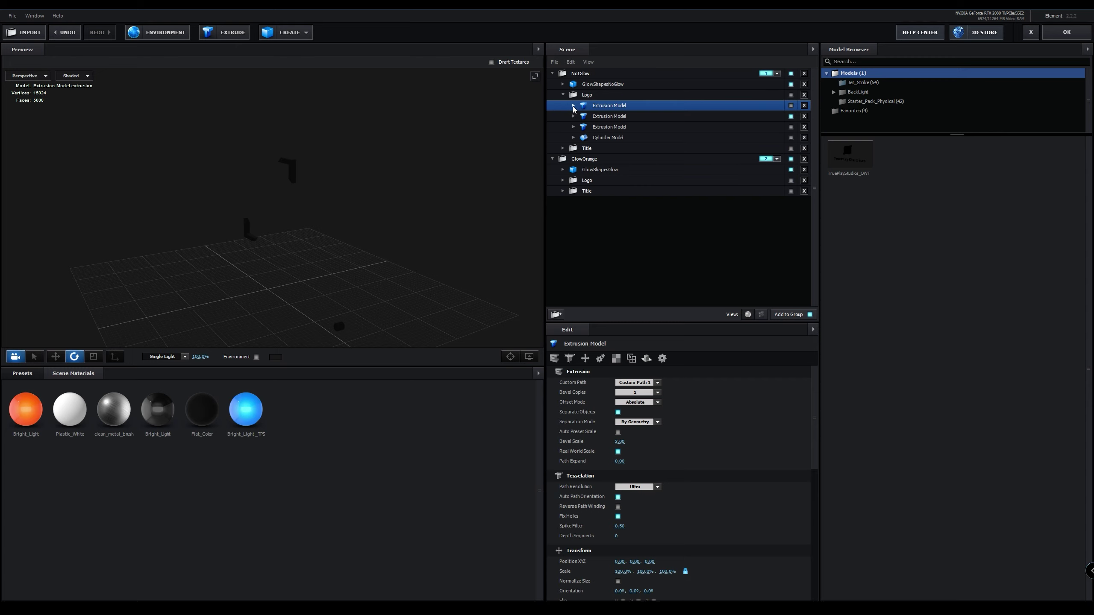
left_click(573, 127)
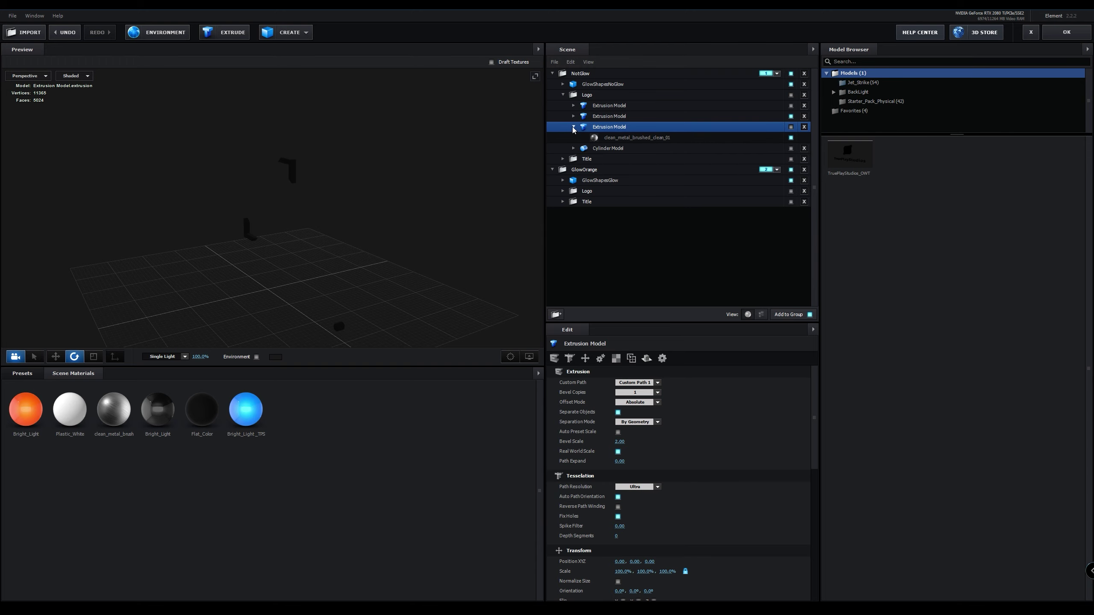
left_click(573, 127)
left_click(575, 138)
left_click(574, 138)
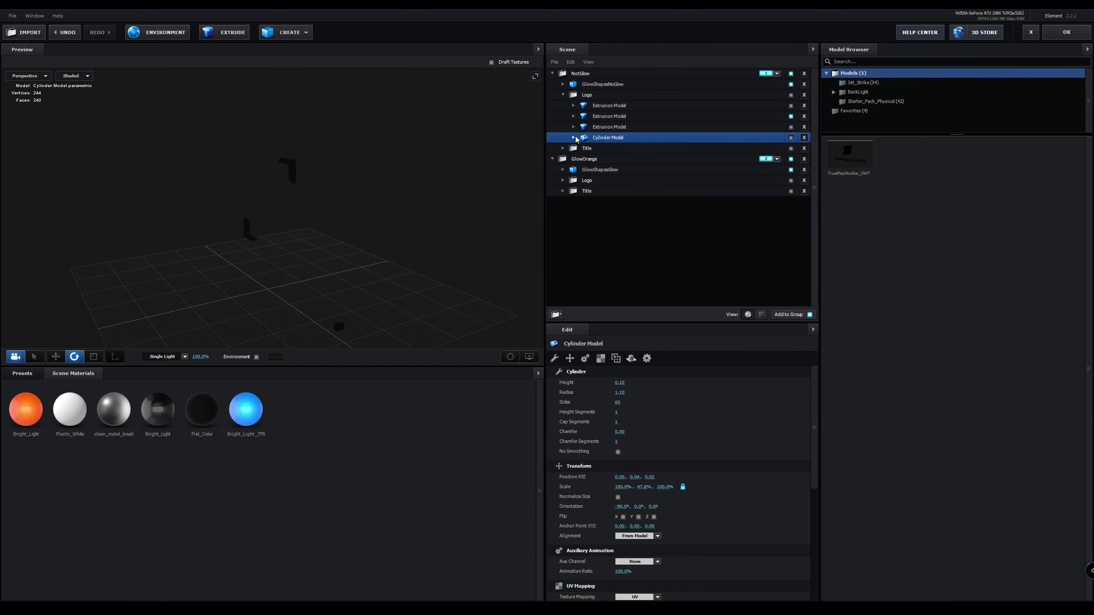
Show the original Logo group under NotGlow in the preview to compare it with the new shapes.
left_click(564, 96)
left_click_drag(446, 186, 543, 180)
left_click(791, 94)
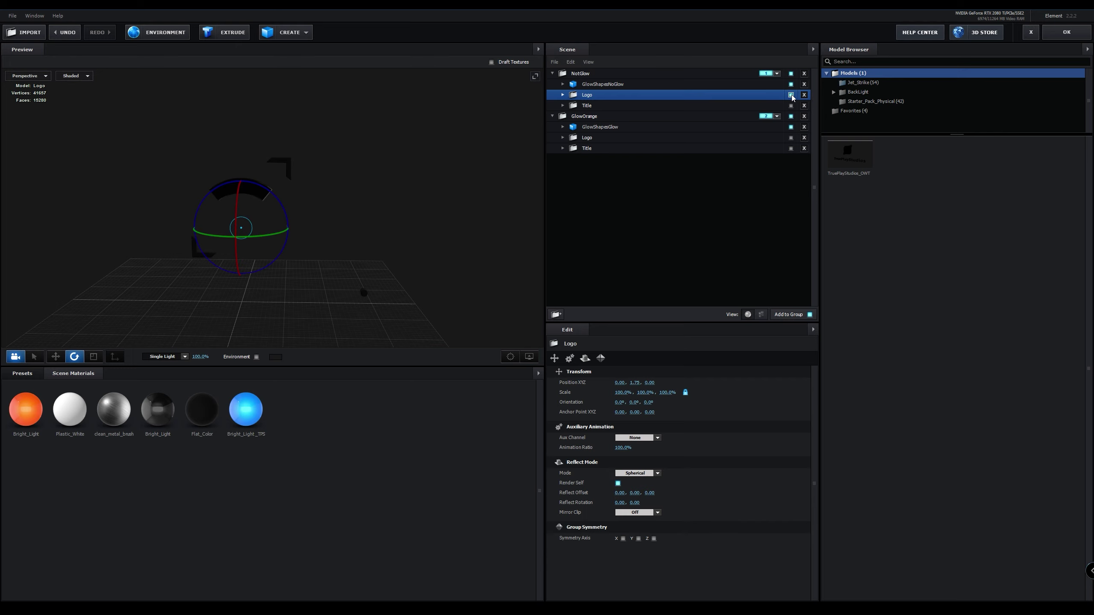
Check which material the second extrusion model of NotGlow's original Logo group uses and hide the Logo group again.
left_click(562, 95)
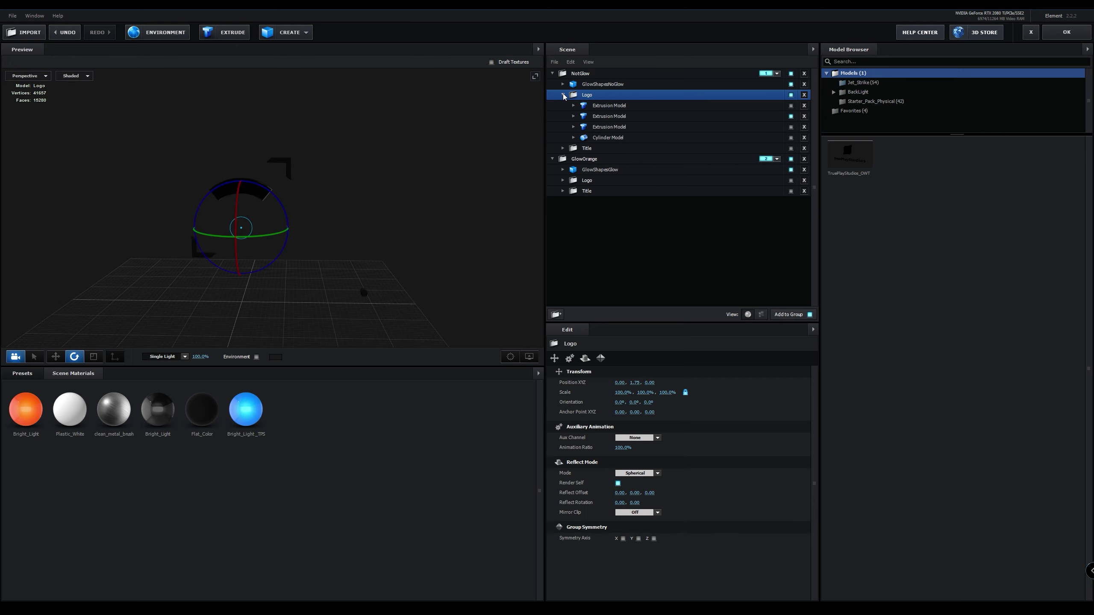
left_click(642, 115)
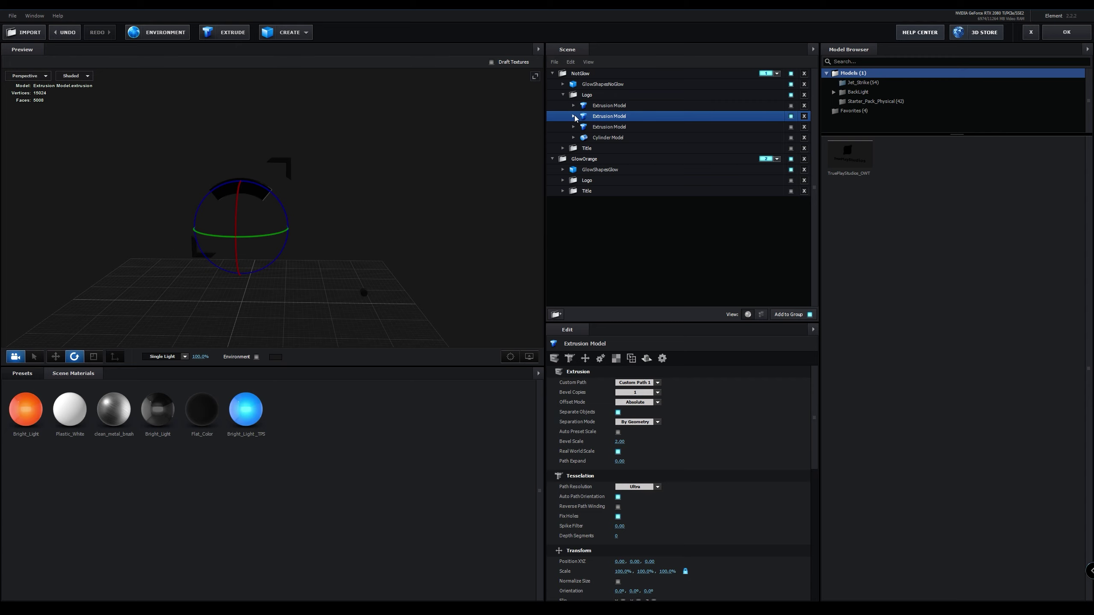
left_click(573, 116)
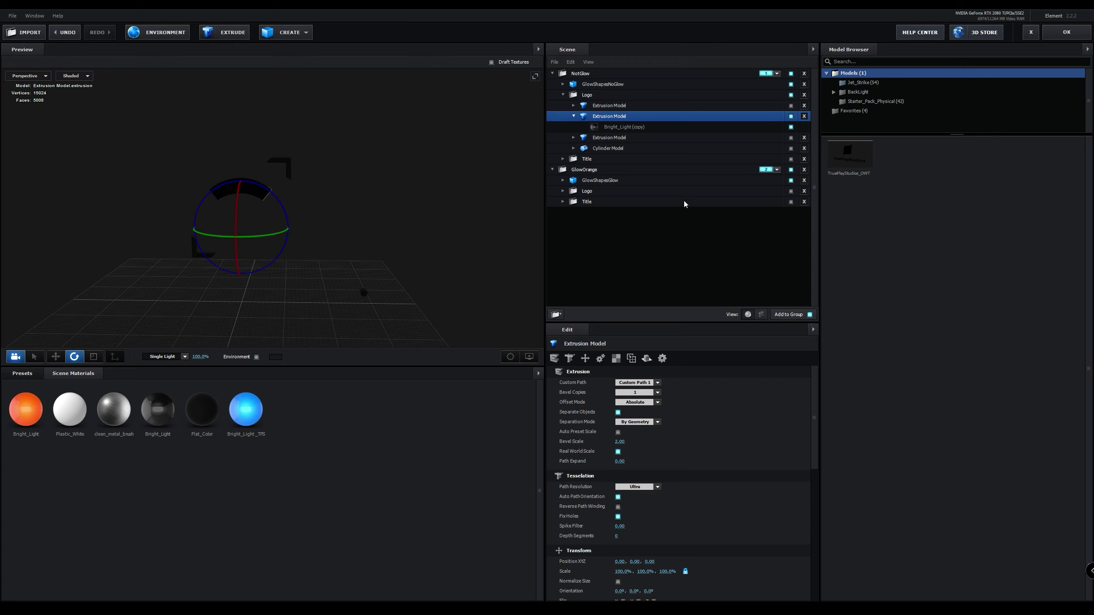
left_click(562, 94)
left_click(579, 95)
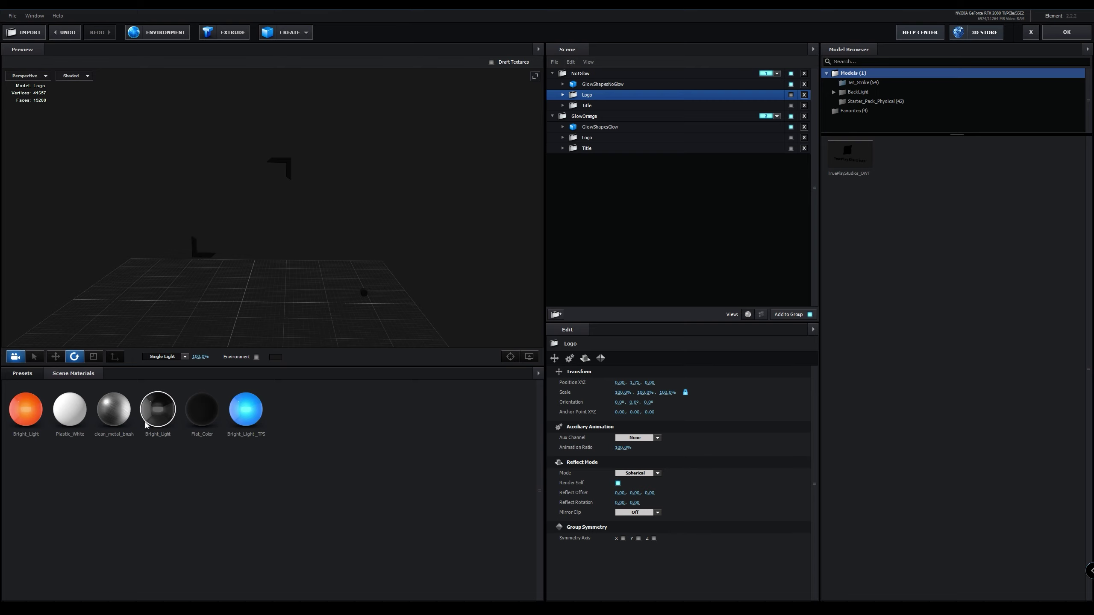
Apply the dark Bright_Light material to the GlowShapesNoGlow bracket and accept the scene setup.
left_click_drag(158, 409, 213, 260)
left_click_drag(233, 306, 256, 286)
scroll(248, 297, "up", 5)
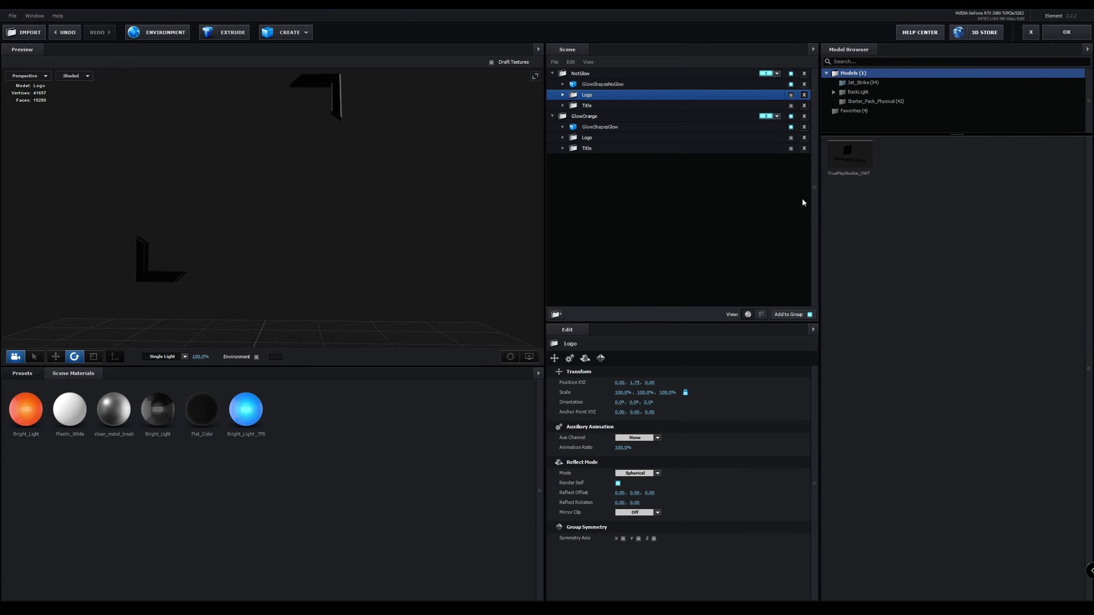
left_click(1064, 34)
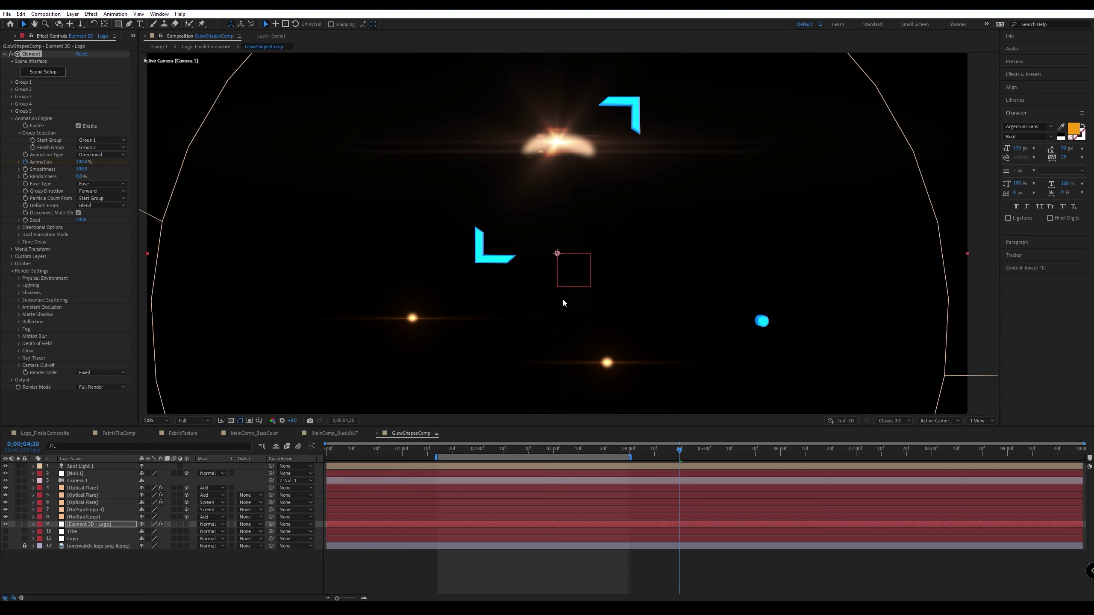
Set the composition preview resolution to Quarter.
left_click(194, 421)
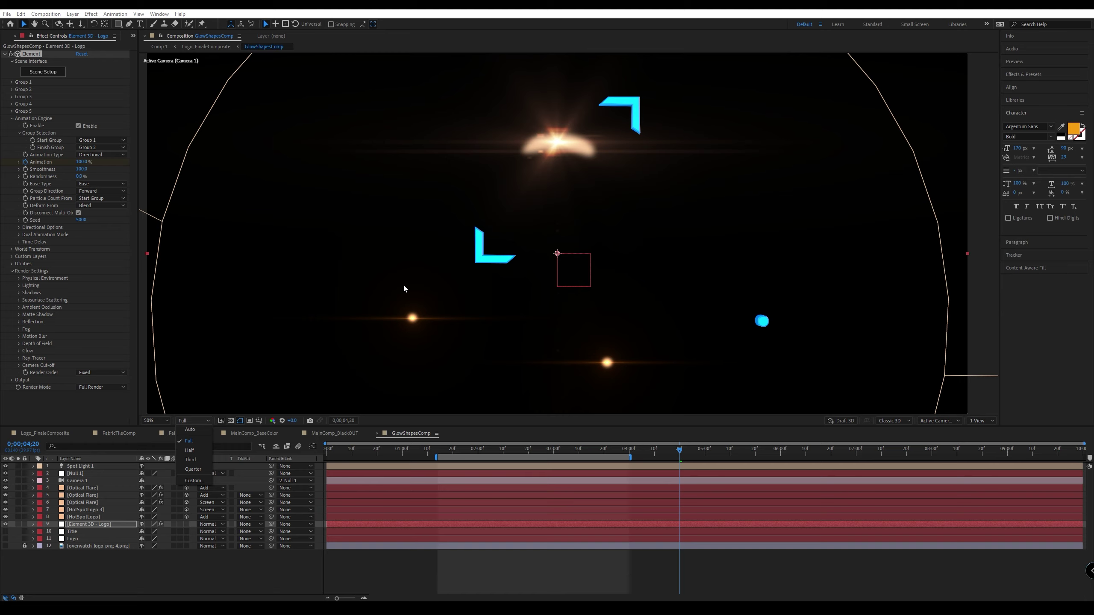
left_click(488, 295)
key("period")
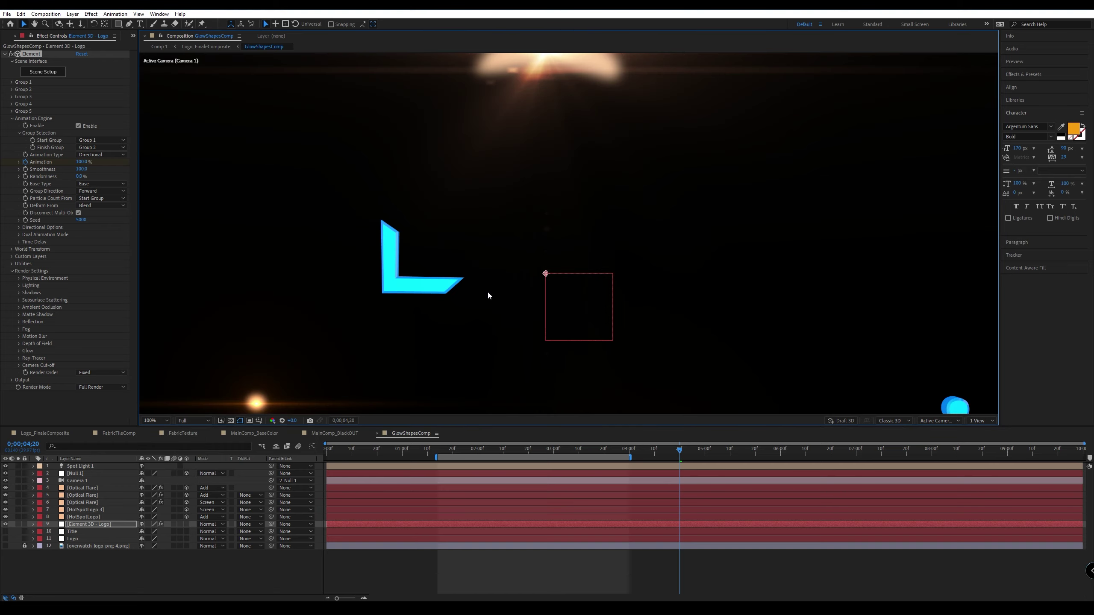
key("comma")
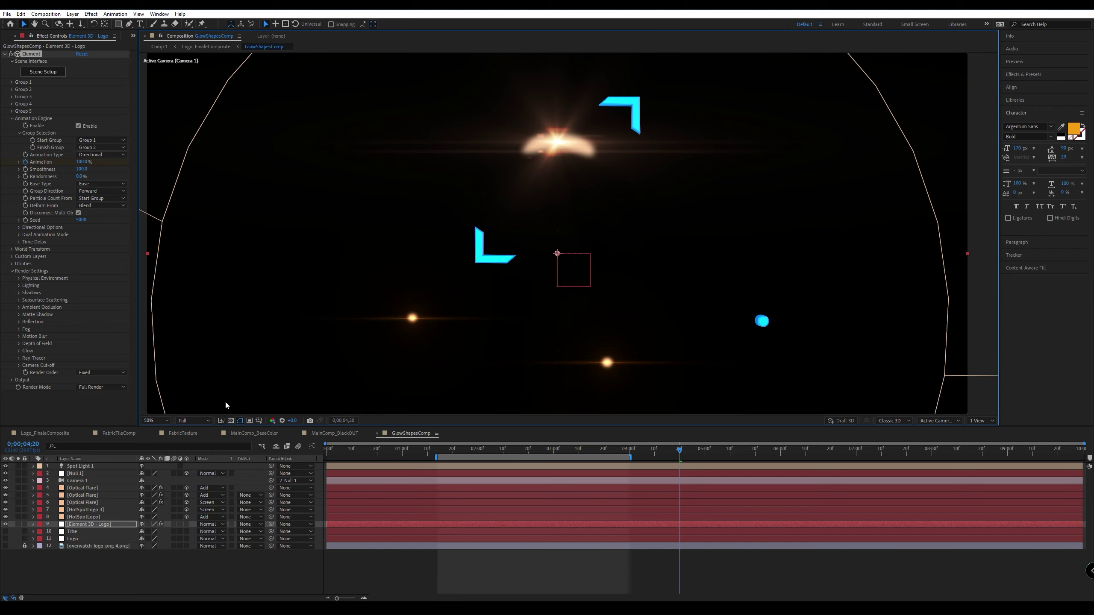
left_click(194, 420)
left_click(197, 471)
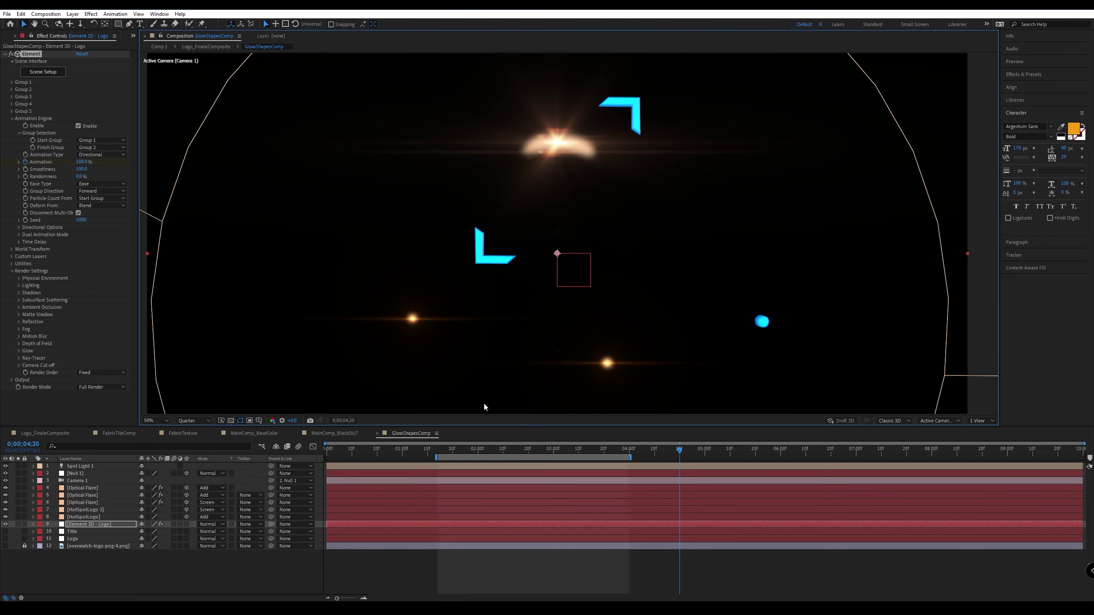
Scrub GlowShapesComp to 0;00;01;15 and up to 0;00;02;21 to examine the brackets before and after they light up.
left_click_drag(677, 449, 442, 461)
scroll(370, 278, "up", 4)
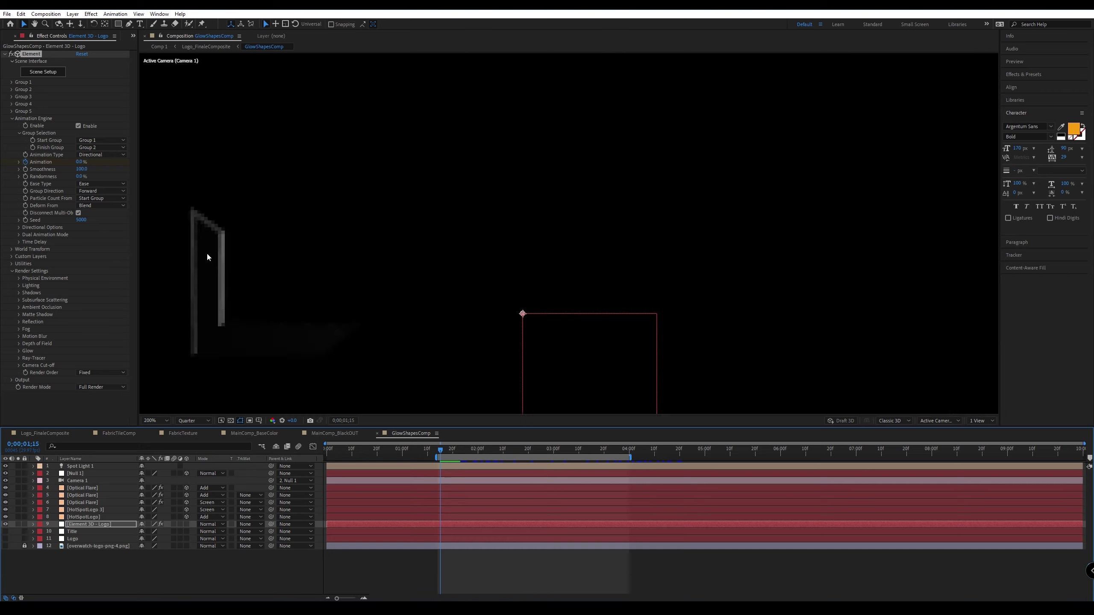
key("comma")
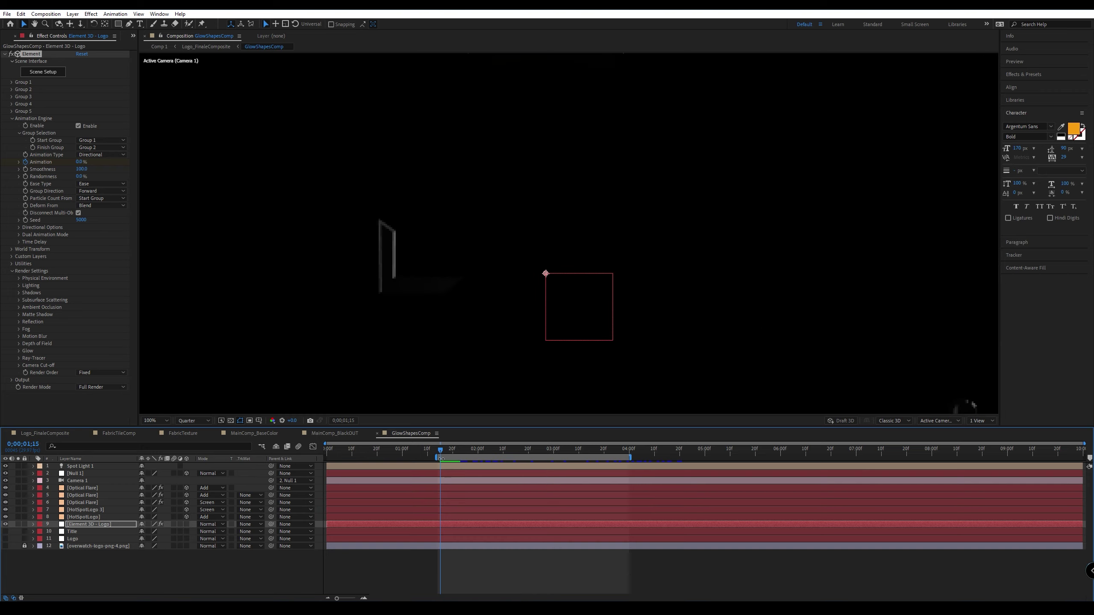
left_click_drag(441, 453, 531, 462)
key("comma")
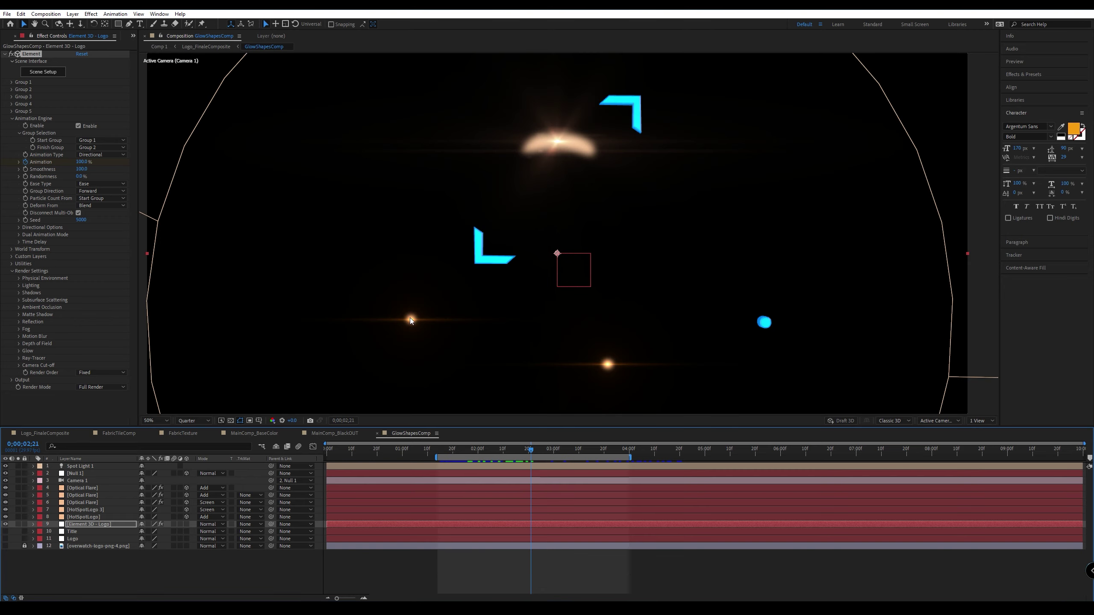
Identify the flares above the old logo spots and hide the three Optical Flare layers.
left_click(82, 489)
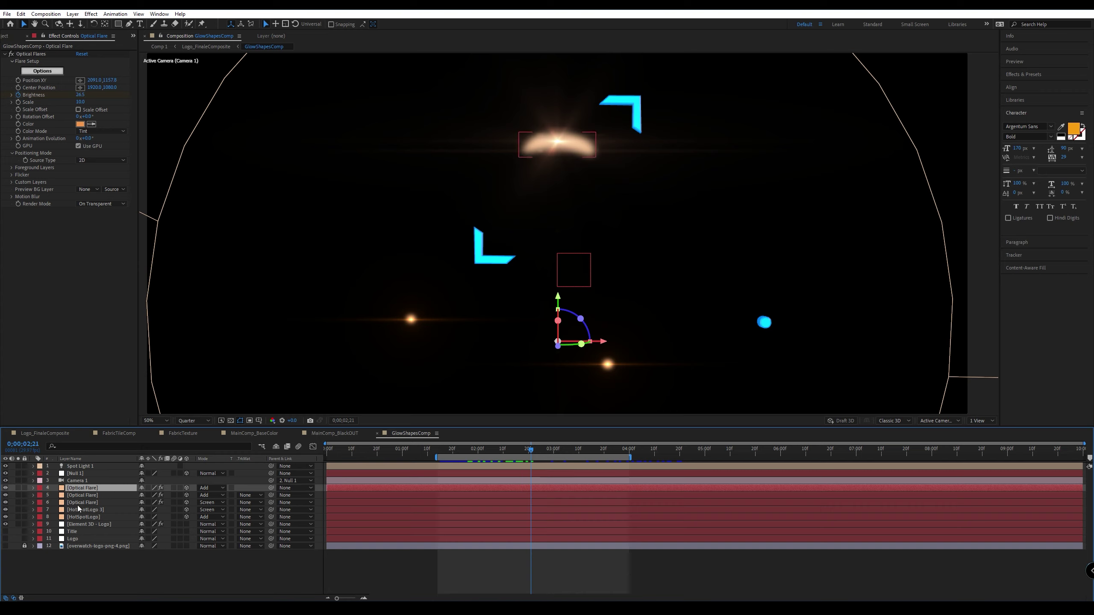
left_click_drag(6, 503, 5, 488)
Examine the masked shapes of the HotSpotLogo 3 and HotSpotLogo layers to see which glow each one covers.
left_click(80, 511)
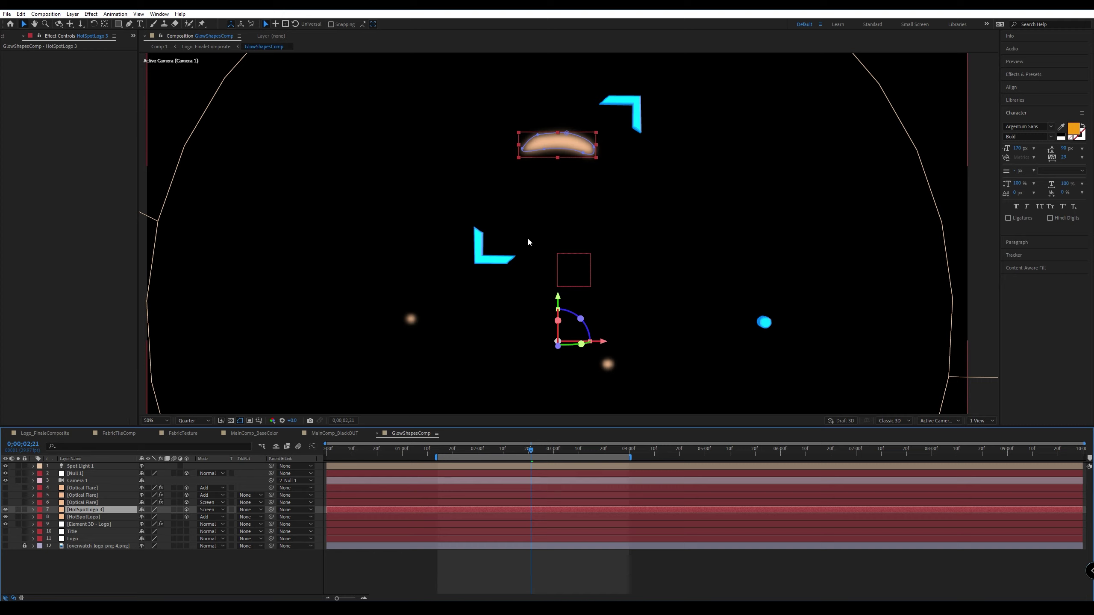
key("slash")
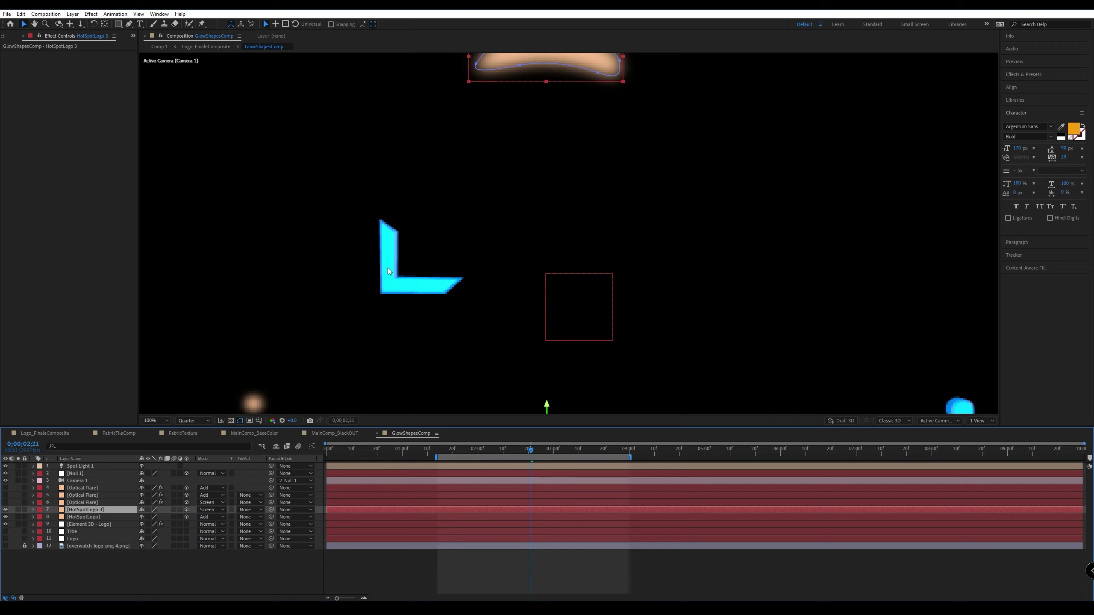
key("h")
left_click_drag(564, 222, 527, 342)
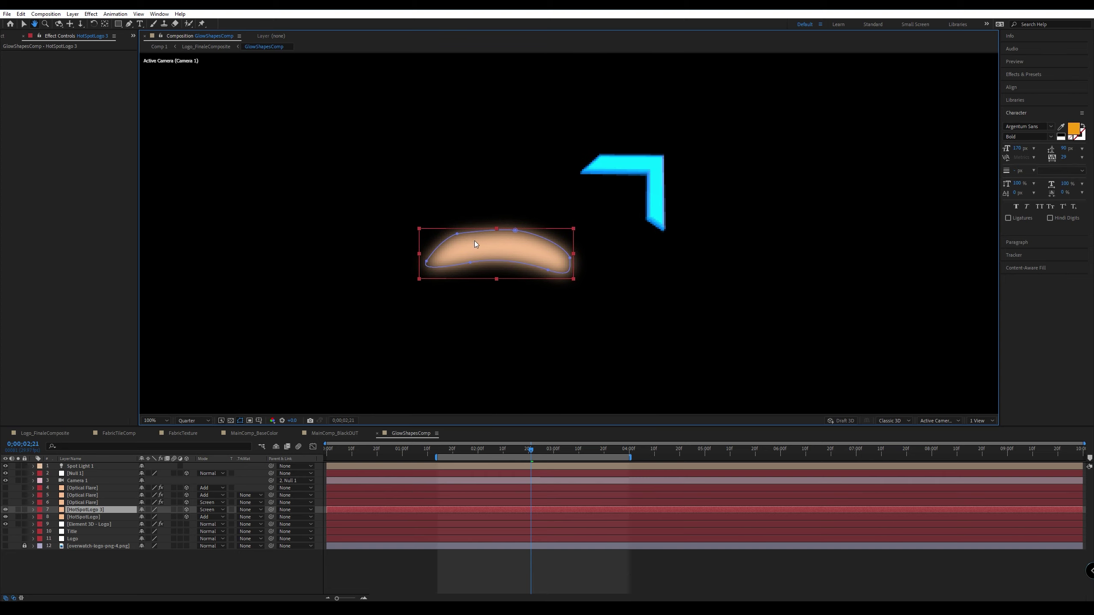
key("v")
left_click(81, 517)
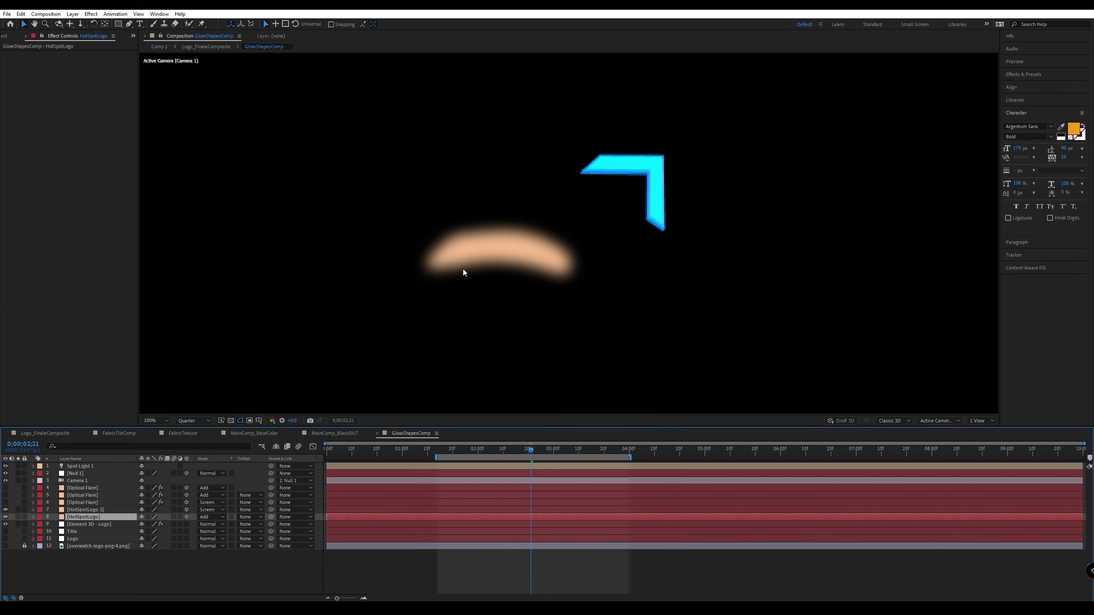
left_click(84, 511)
left_click(83, 515)
left_click(83, 511)
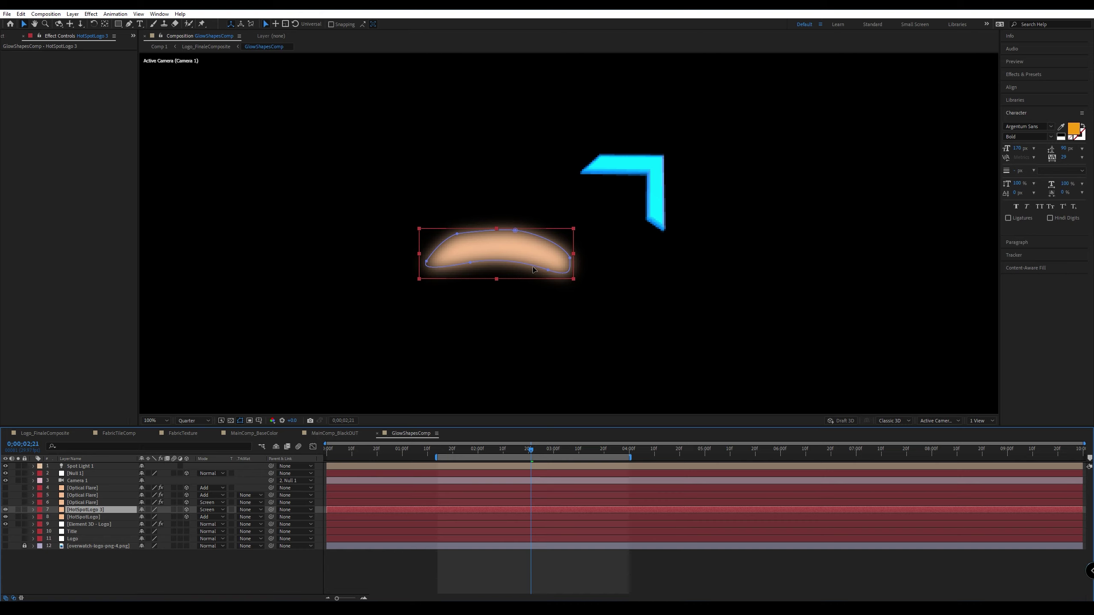
Draw a closed six-point Pen mask on HotSpotLogo 3 following the inside of the upper bracket.
key("period")
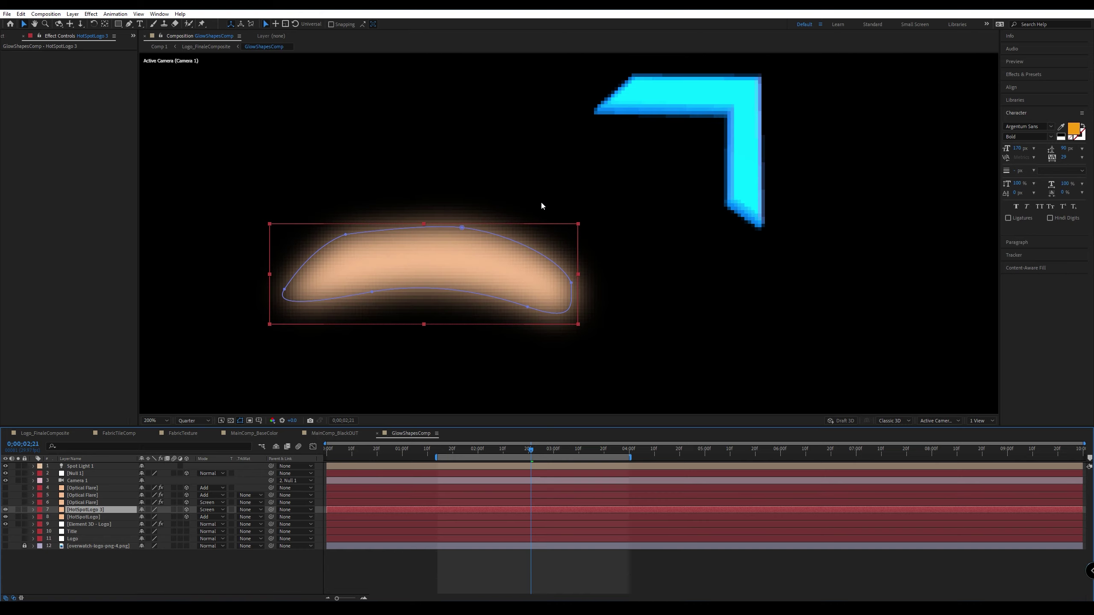
left_click(129, 24)
left_click_drag(664, 120, 425, 212)
key("period")
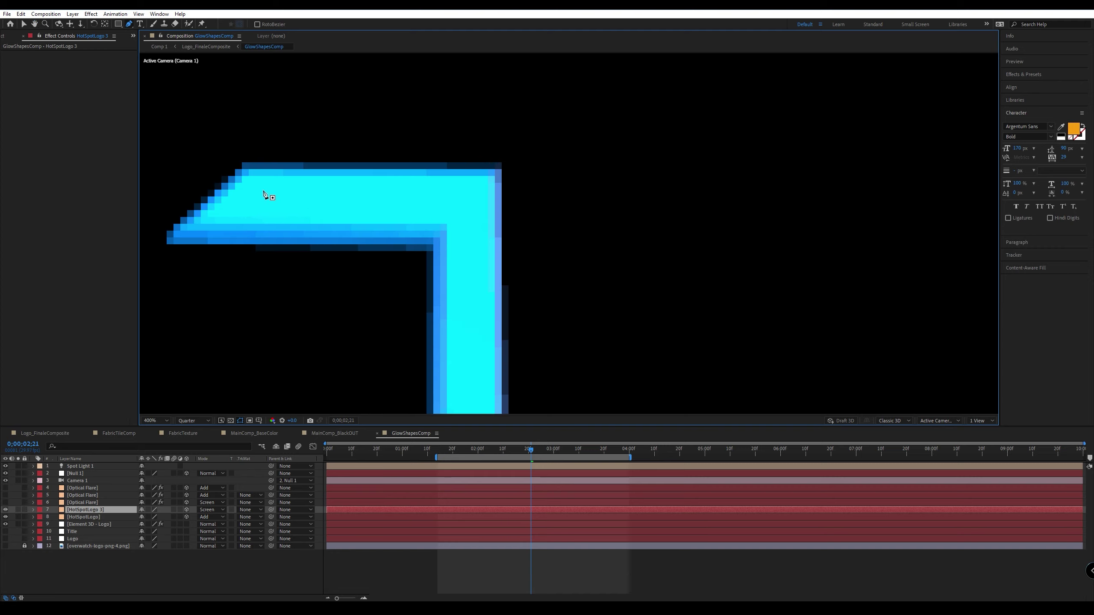
left_click(478, 191)
left_click_drag(480, 285, 469, 189)
left_click(472, 301)
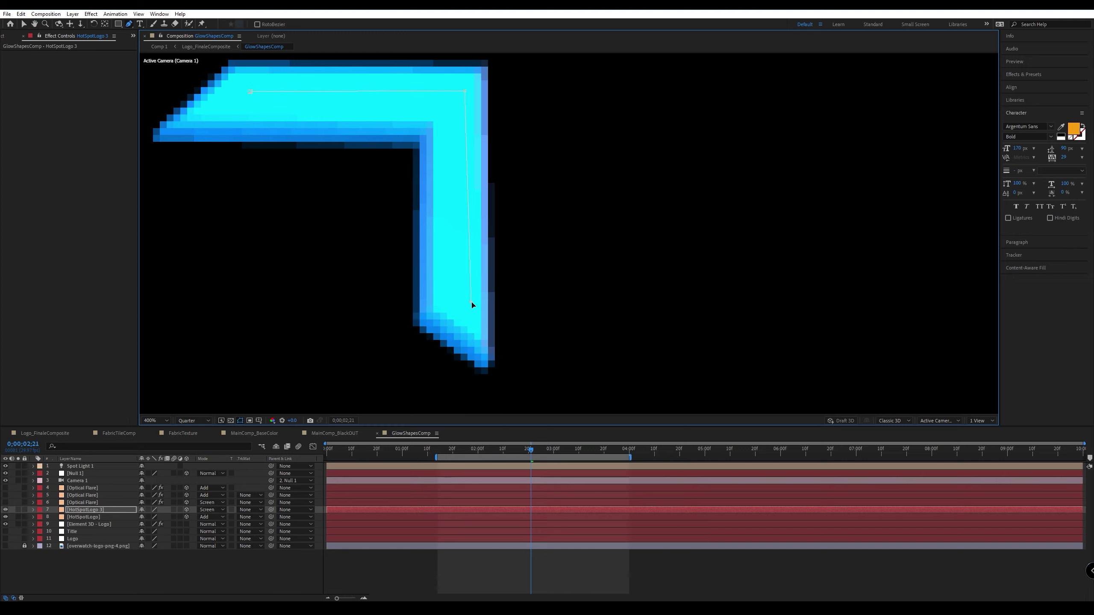
left_click(448, 282)
left_click(452, 103)
left_click(236, 101)
left_click(252, 93)
key("v")
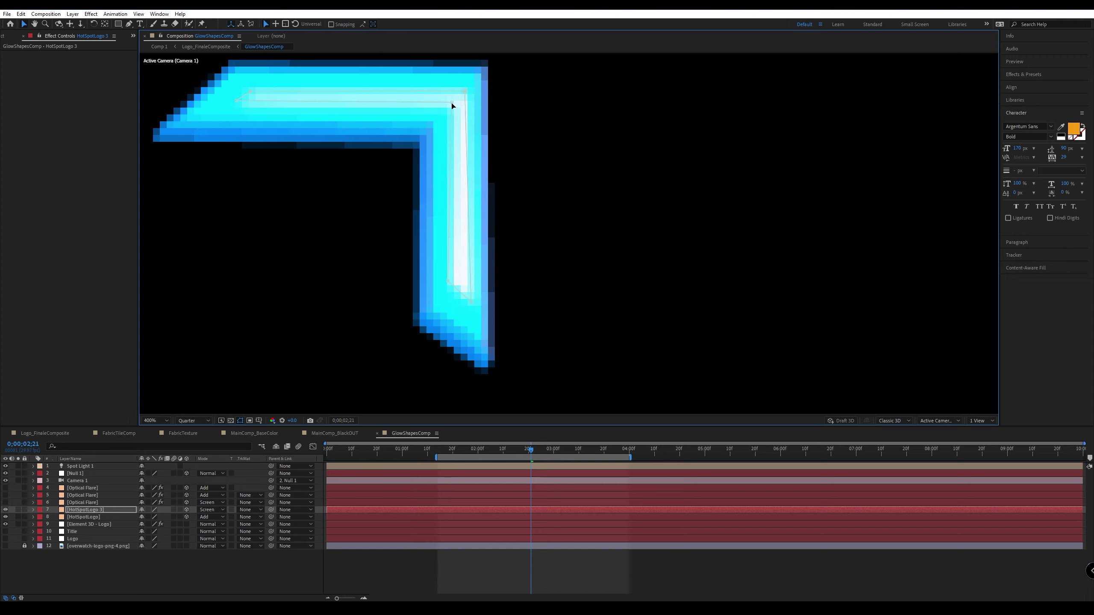
Adjust the points of the new HotSpotLogo 3 mask at the upper bracket's tips and corner to widen the highlight.
left_click_drag(452, 103, 449, 105)
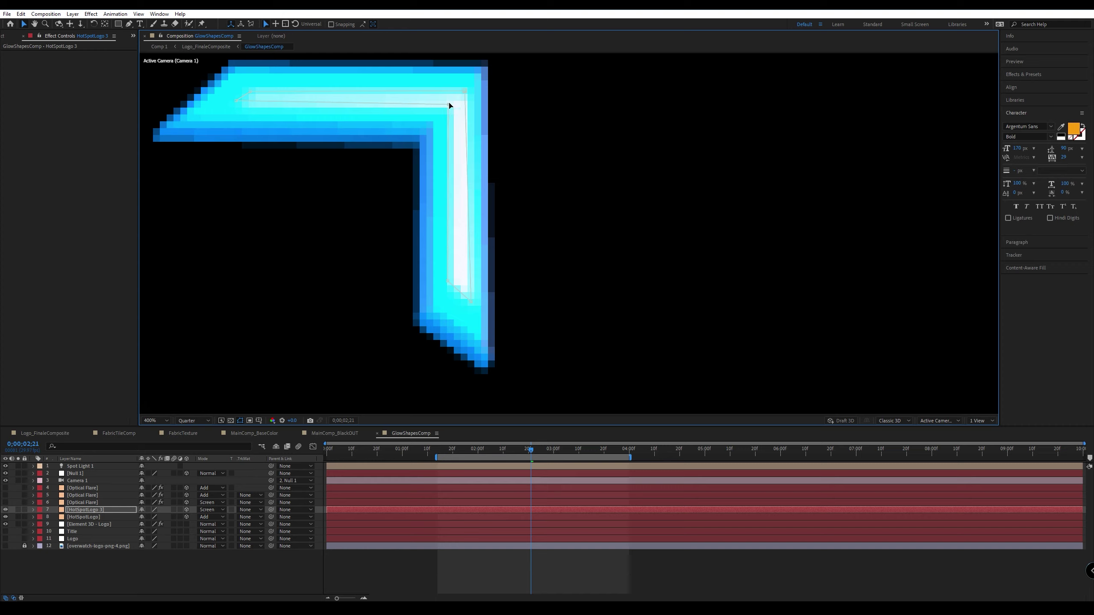
mouse_move(236, 102)
left_mouse_down()
mouse_move(224, 103)
mouse_move(245, 86)
left_mouse_up()
left_click_drag(467, 90, 469, 85)
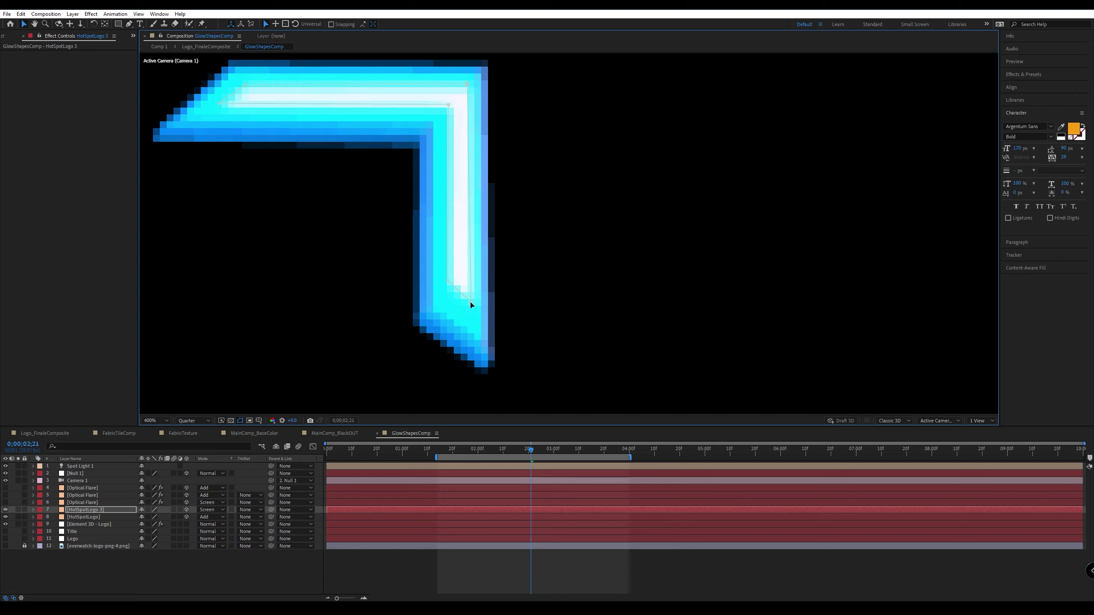
left_click_drag(471, 301, 444, 283)
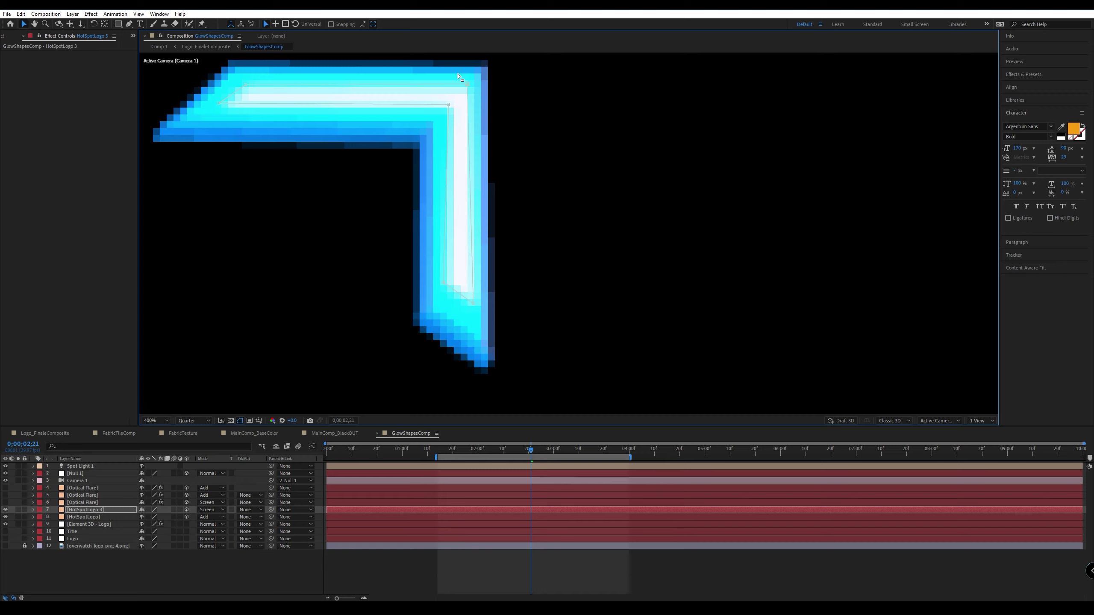
left_click_drag(448, 105, 445, 107)
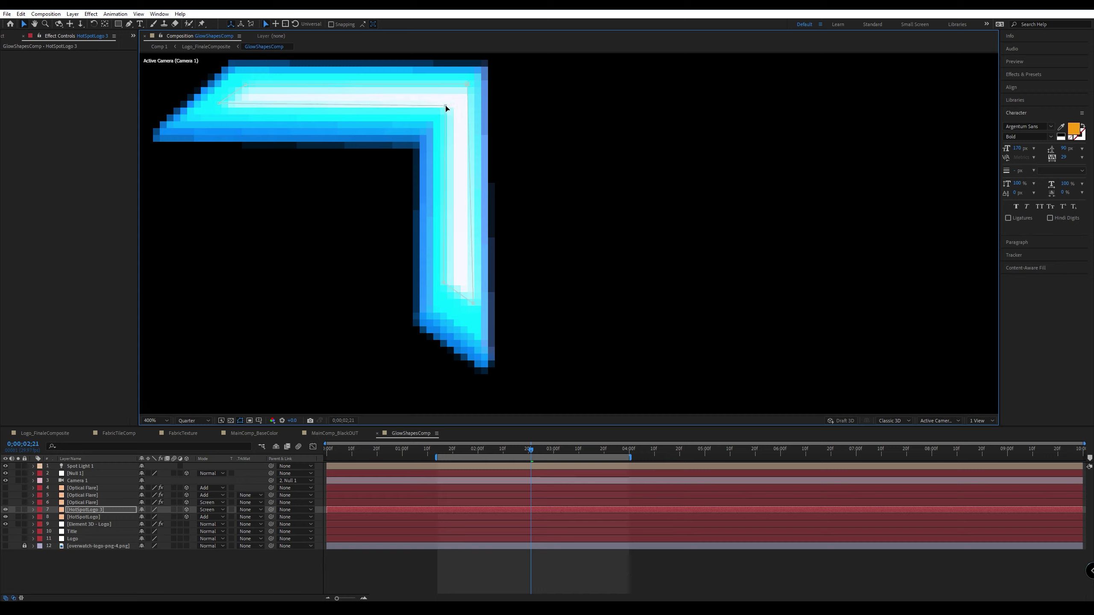
left_click_drag(308, 178, 457, 233)
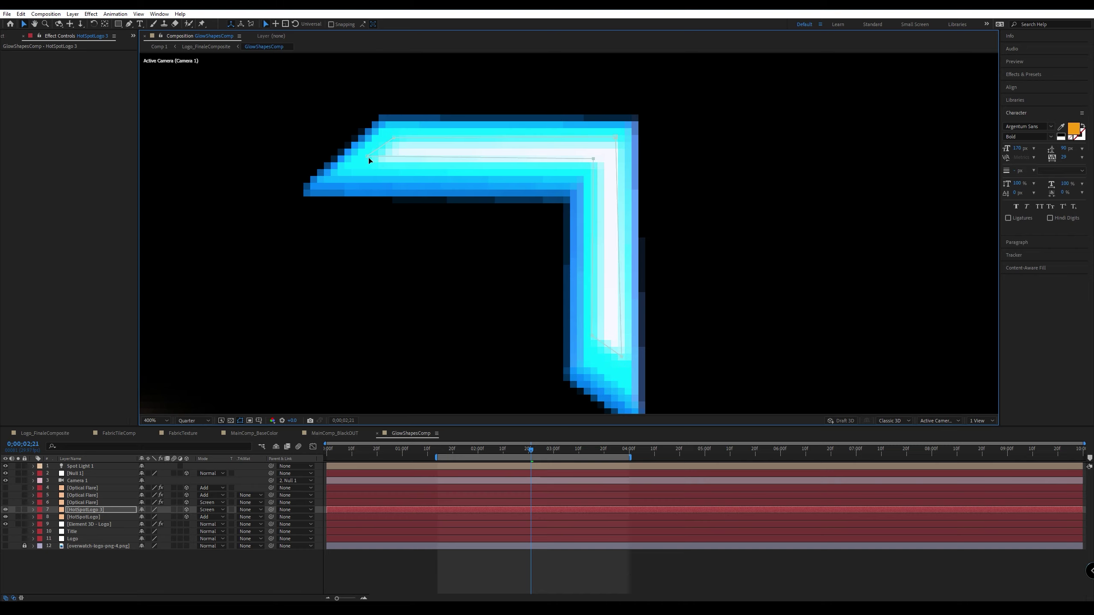
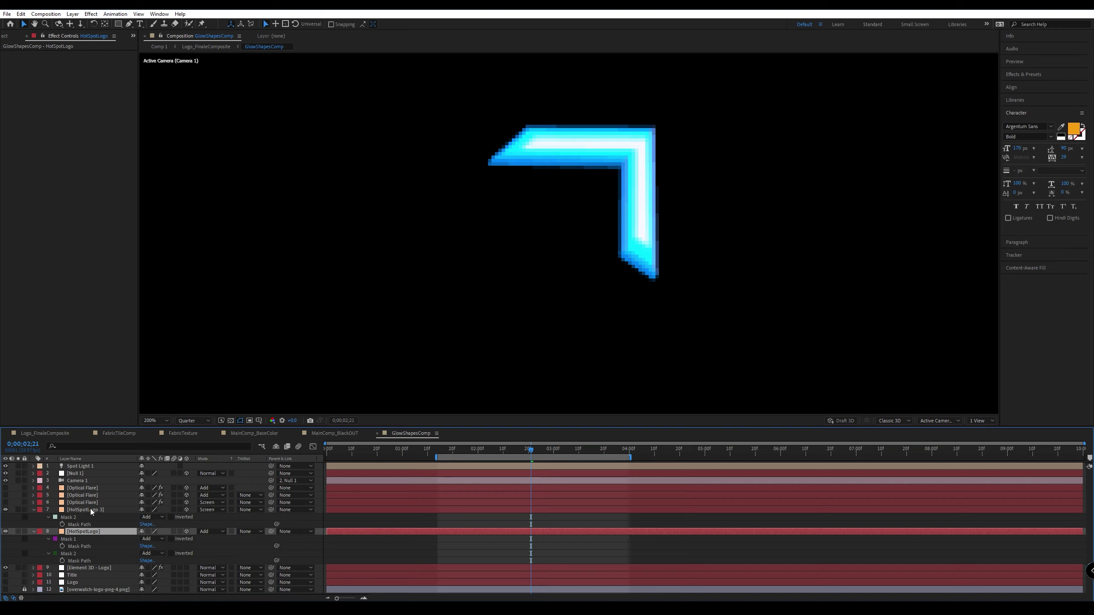
Increase the mask feather of Mask 2 on HotSpotLogo 3 to soften the bracket highlight.
left_click(69, 510)
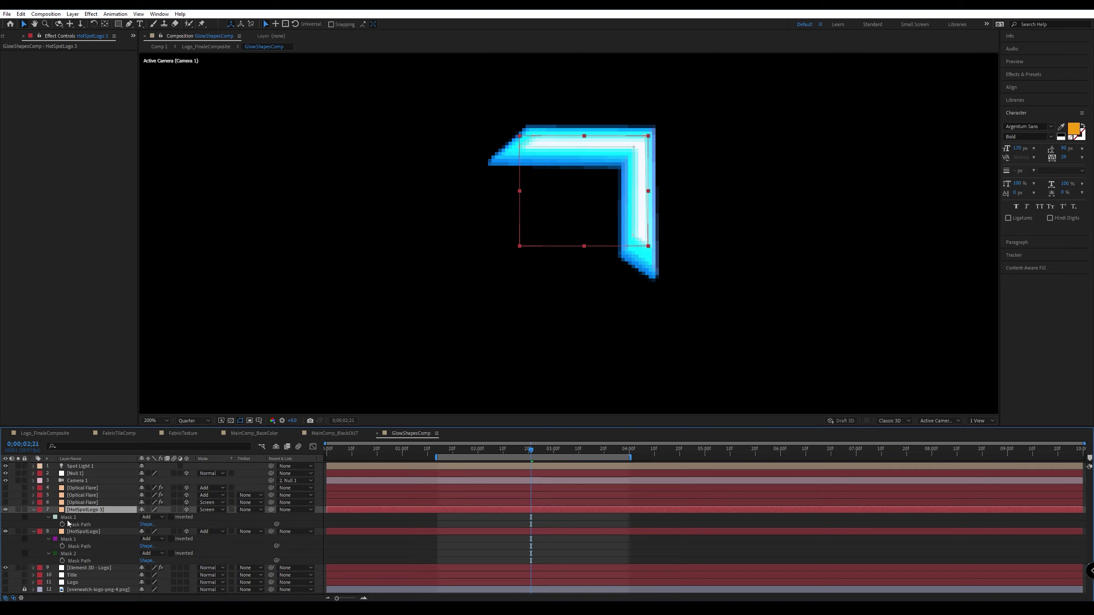
key("f")
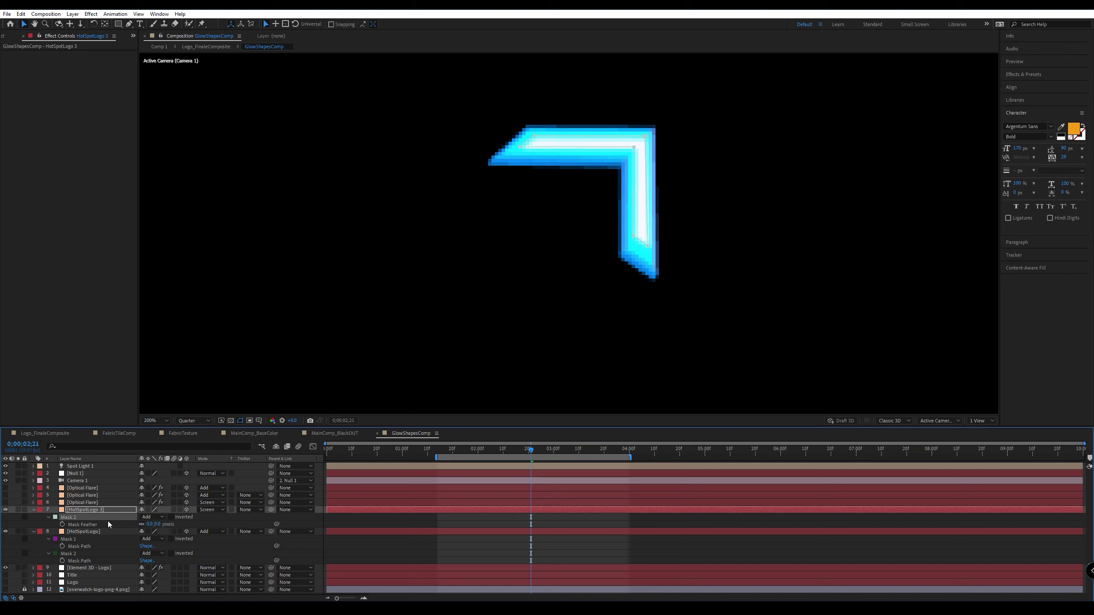
left_click(73, 517)
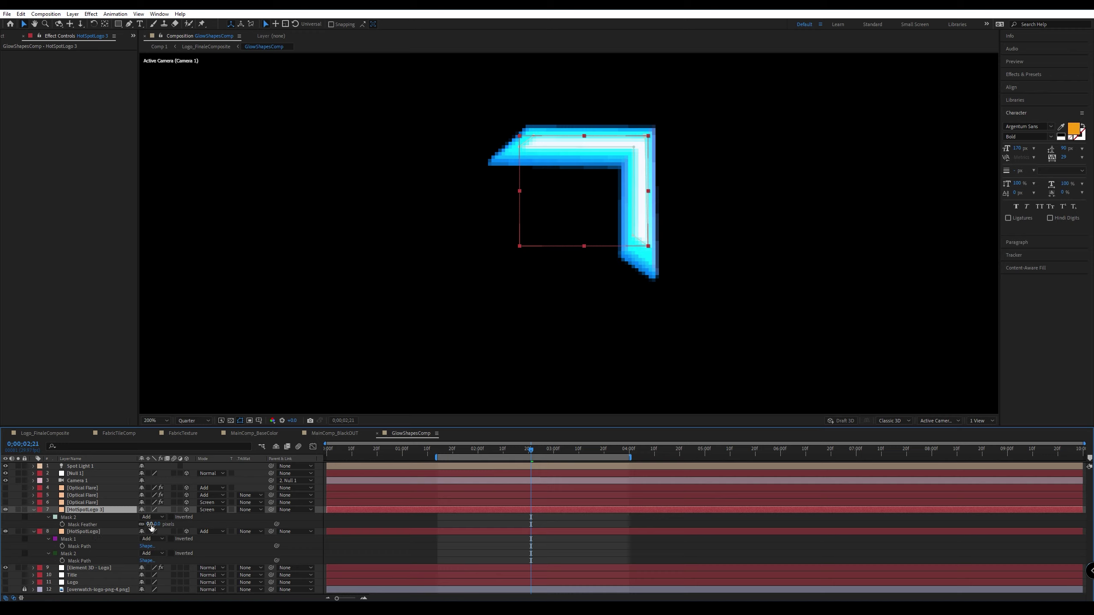
left_click_drag(151, 525, 153, 526)
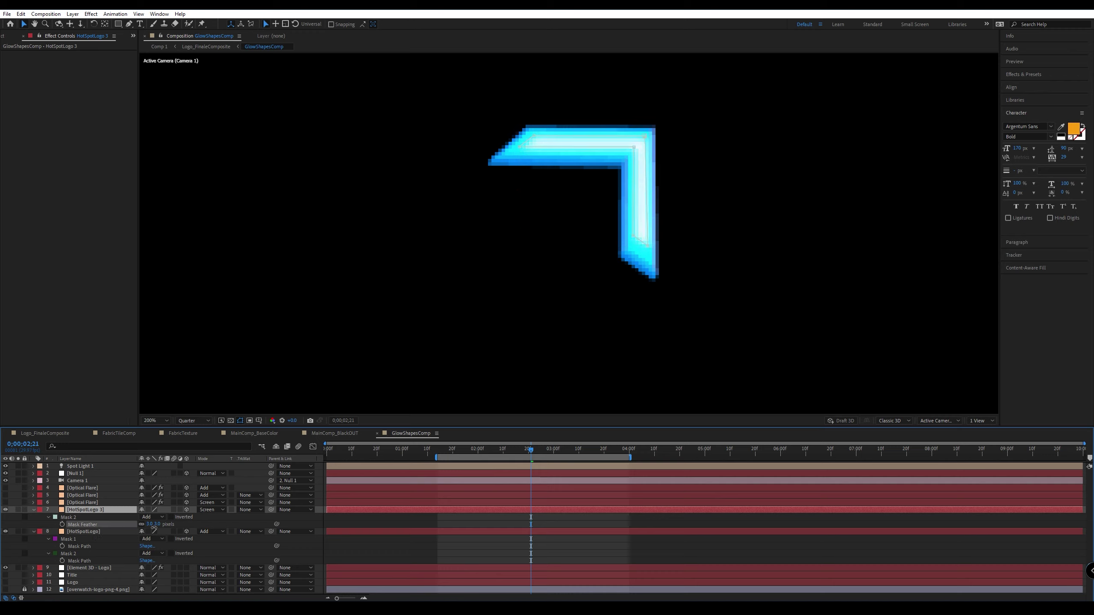
Move the corner and upper-tip points of the HotSpotLogo 3 mask outward so the highlight fills the upper bracket's horizontal arm.
scroll(576, 224, "up", 2)
left_click_drag(620, 210, 496, 353)
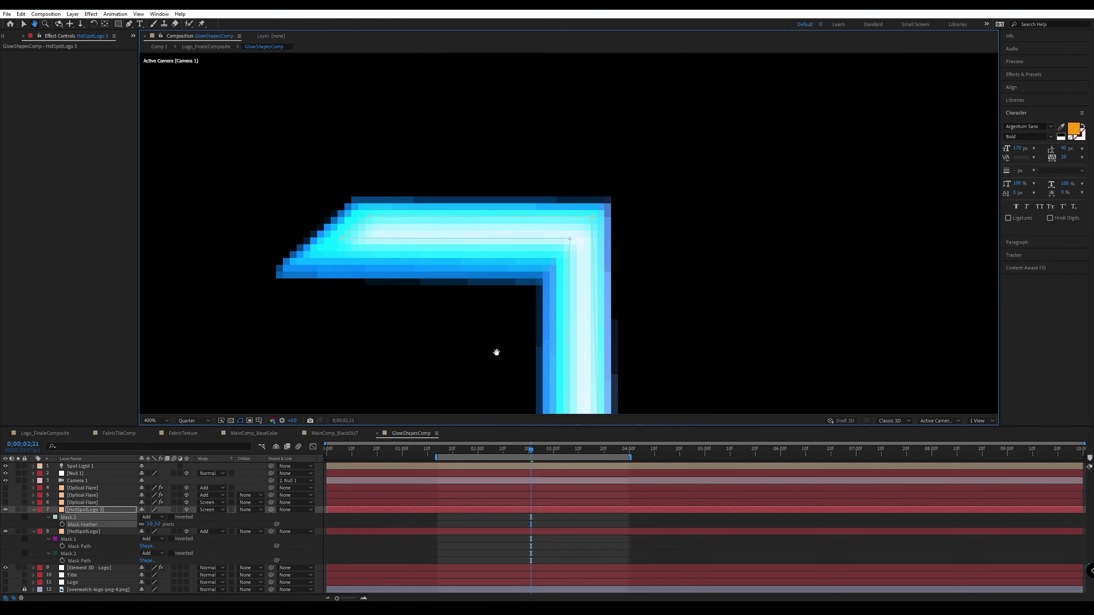
key("v")
left_click_drag(568, 238, 596, 212)
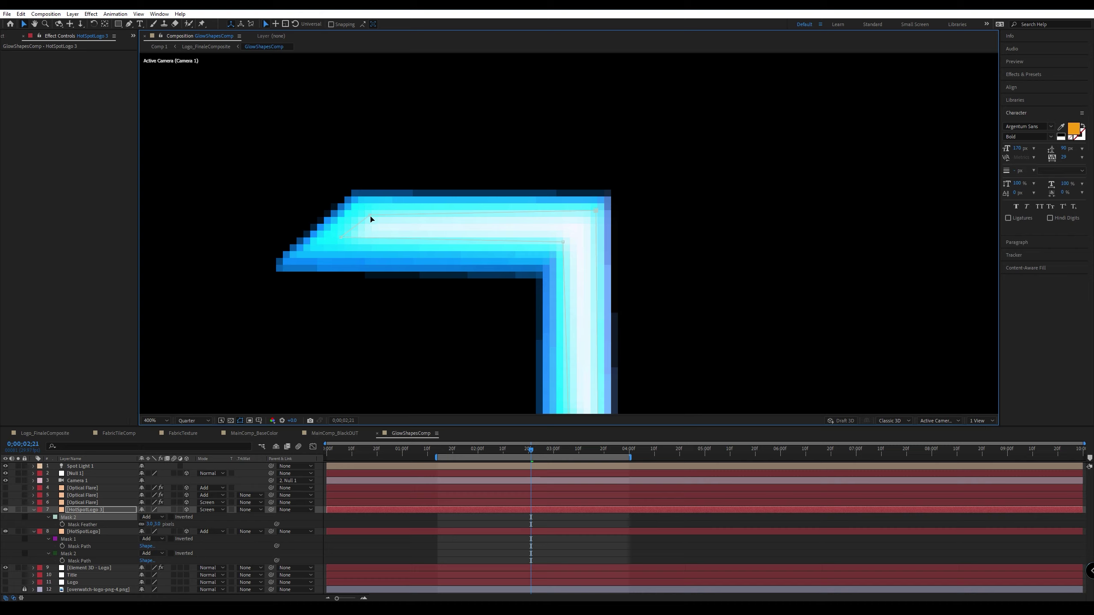
left_click_drag(372, 219, 369, 213)
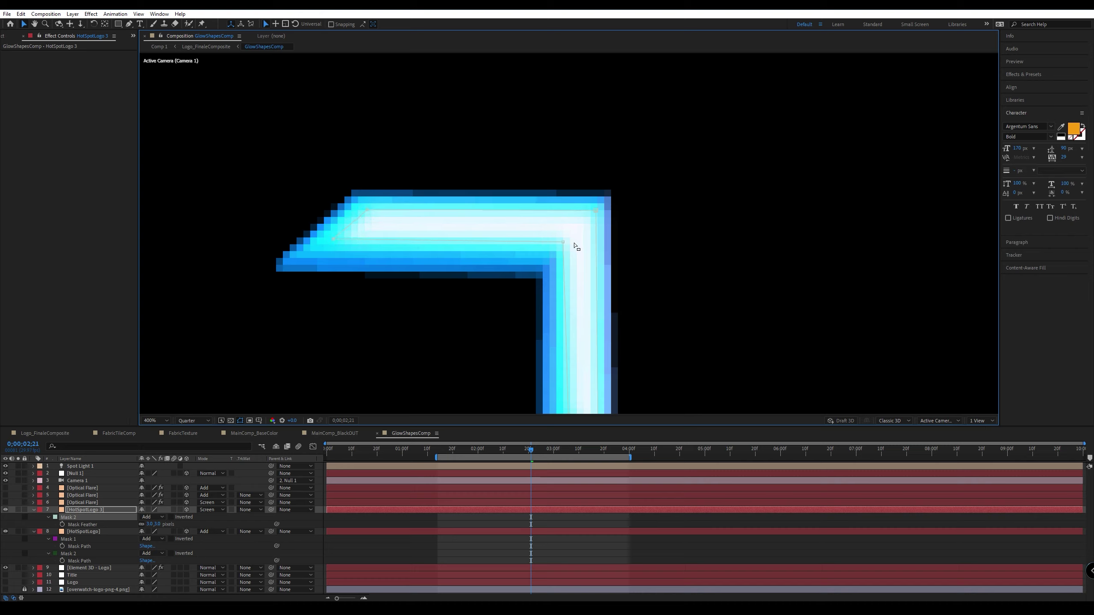
left_click_drag(562, 243, 561, 241)
Widen and extend the lower end points of the HotSpotLogo 3 mask toward the upper bracket's lower tip, leaving the mask deselected.
middle_click_drag(627, 345, 594, 228)
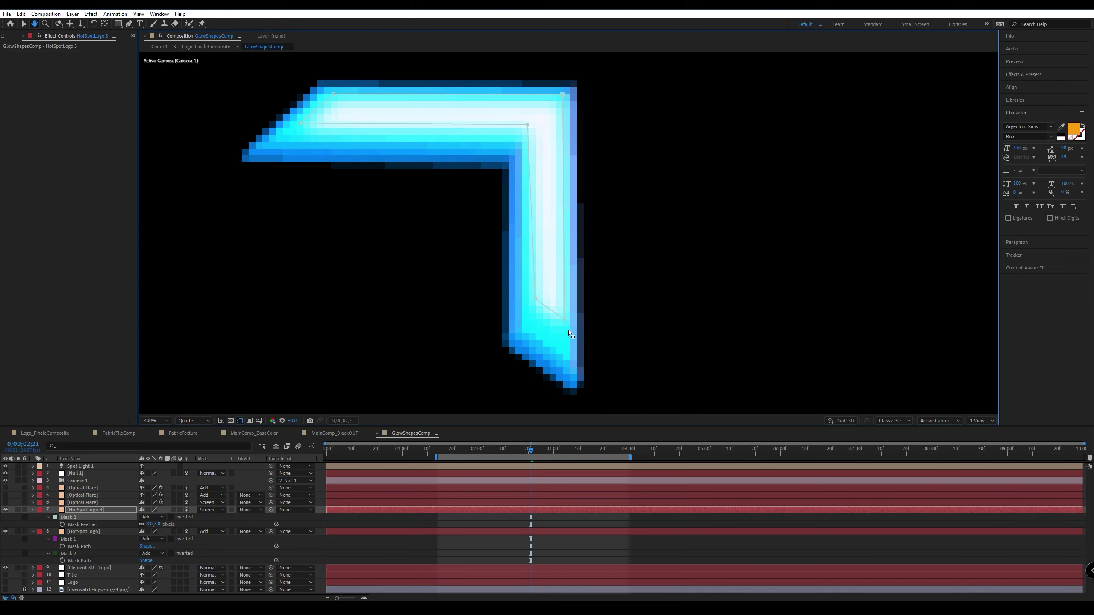
left_click_drag(565, 320, 528, 305)
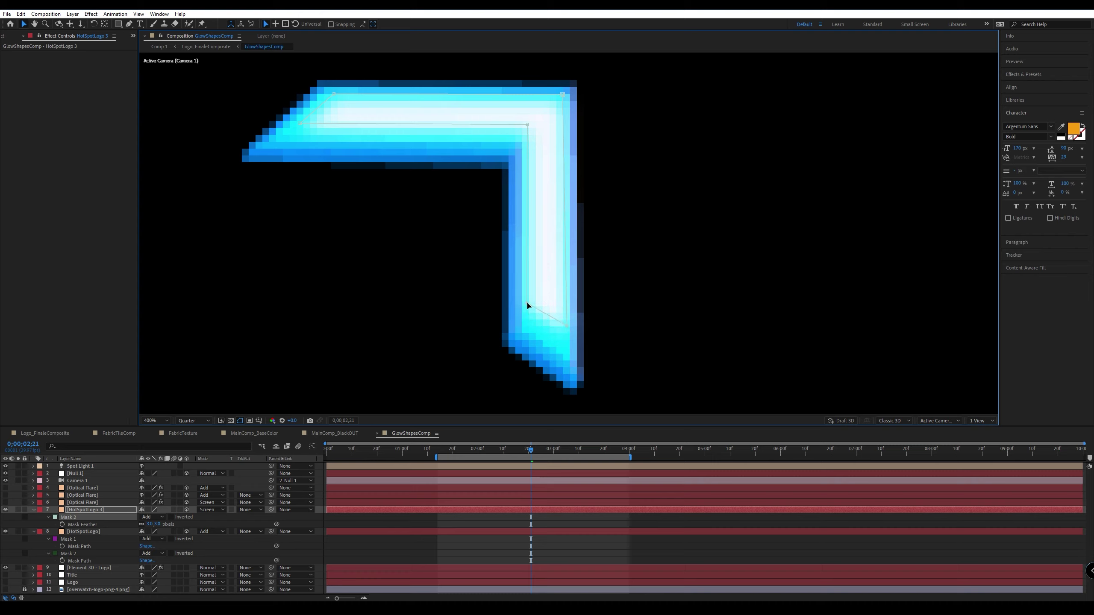
left_click(567, 325, "shift")
left_click_drag(528, 305, 526, 320)
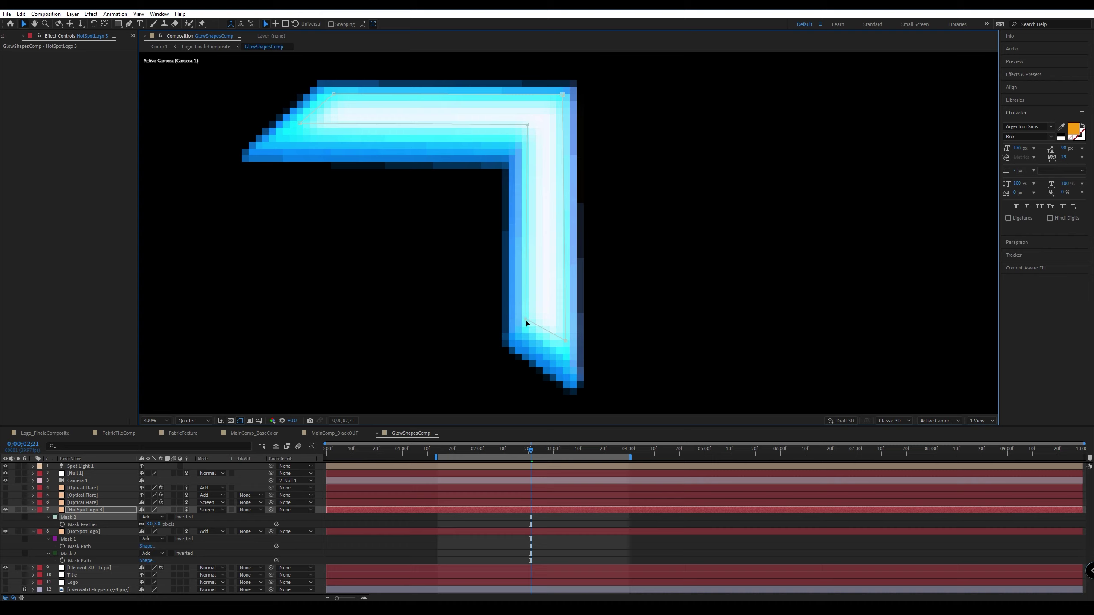
scroll(573, 285, "down", 6)
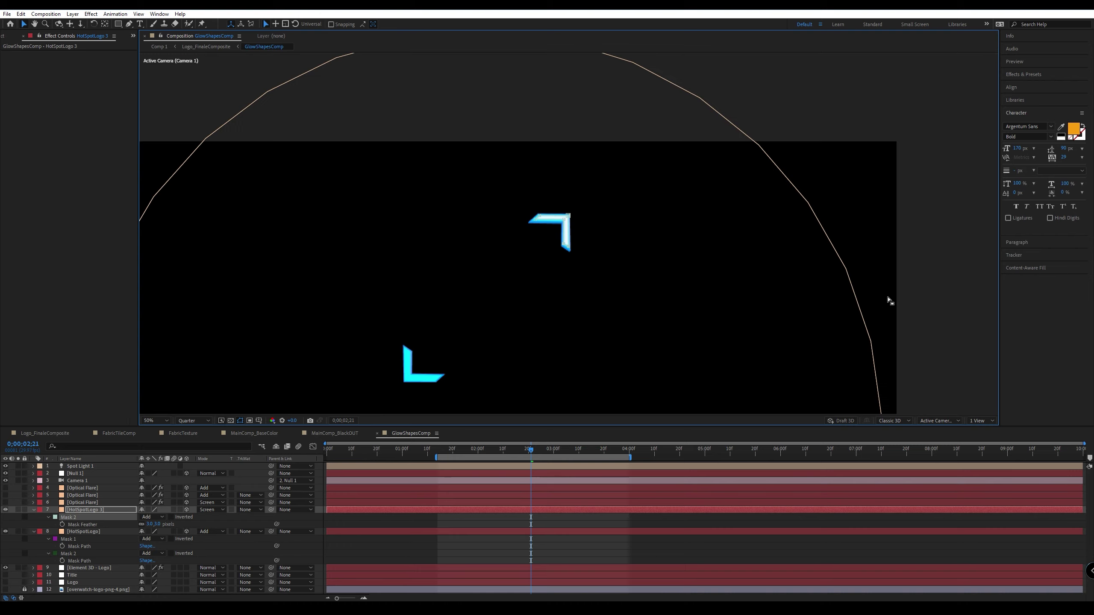
left_click(939, 292)
scroll(540, 292, "up", 2)
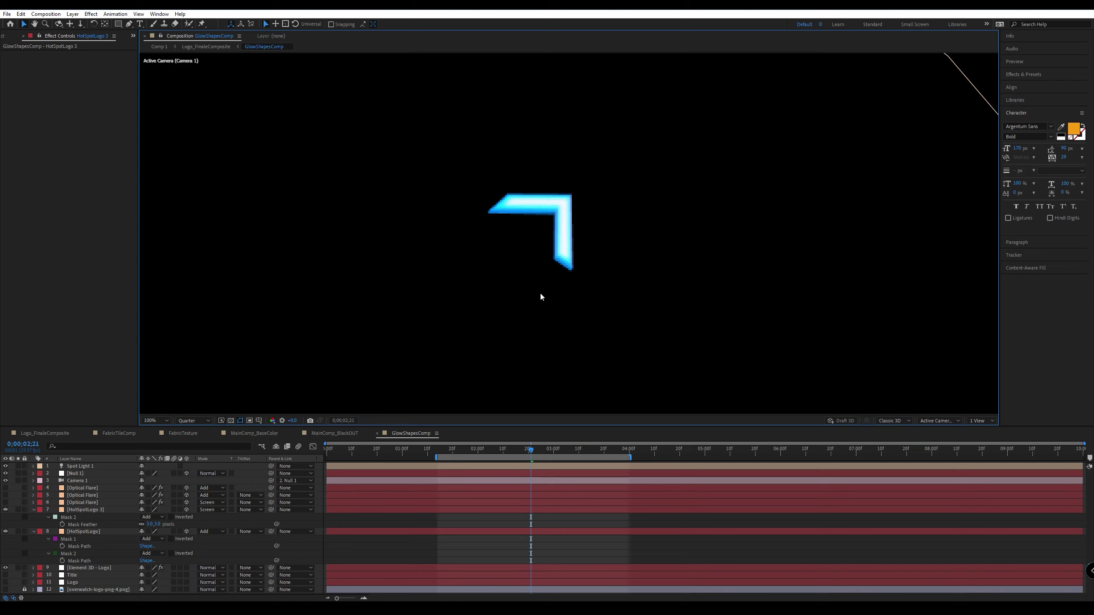
Set the preview resolution to Full and compare the upper bracket with HotSpotLogo 3 hidden and shown.
left_click(200, 422)
left_click(195, 441)
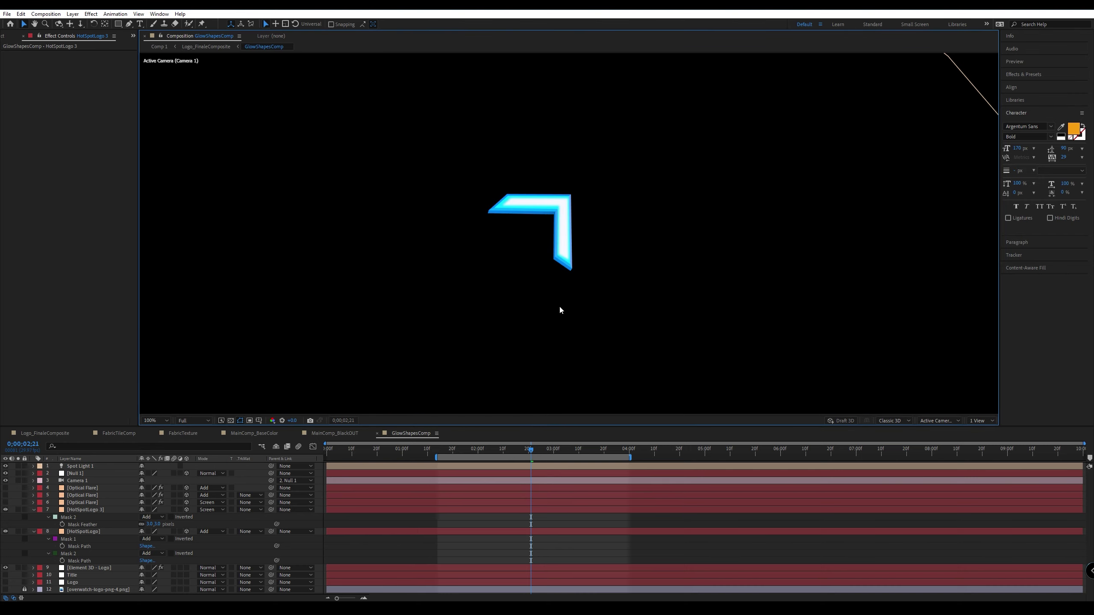
scroll(559, 306, "down", 2)
left_click_drag(538, 310, 533, 276)
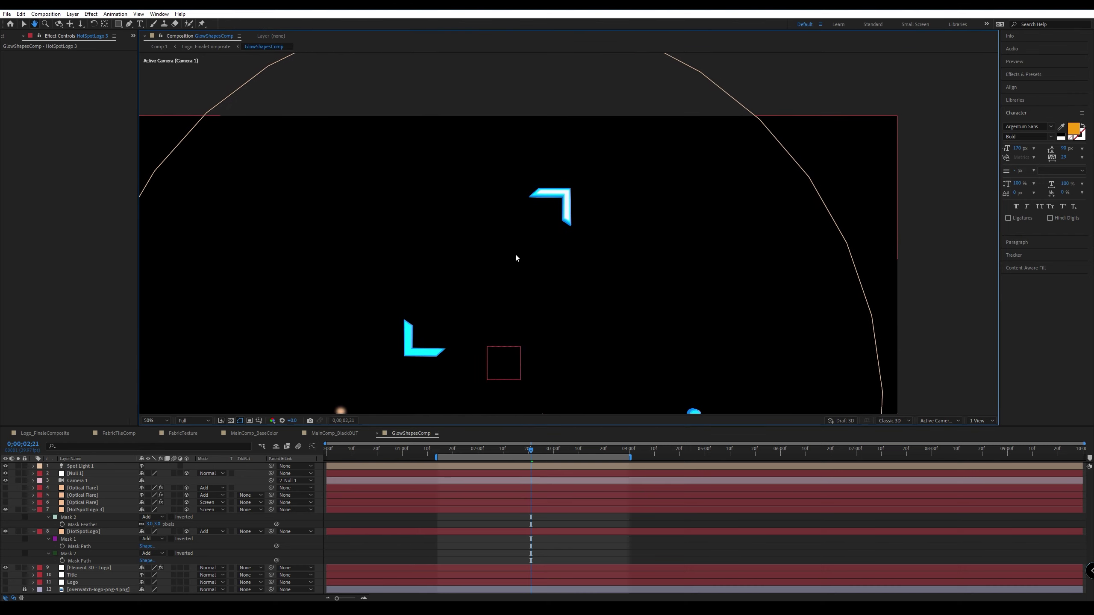
scroll(515, 255, "up", 2)
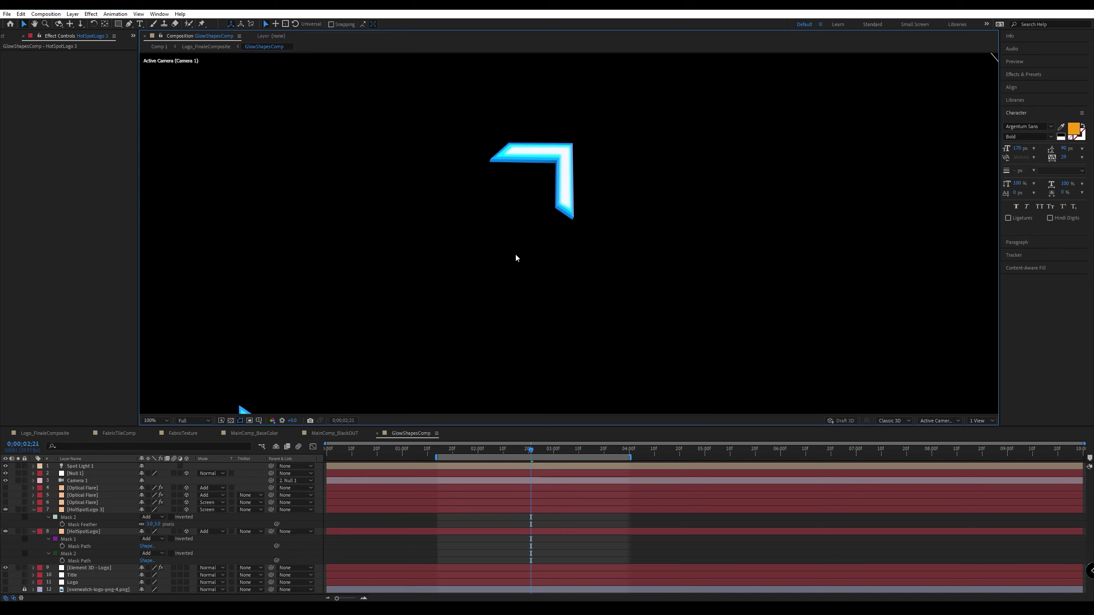
left_click(5, 511)
left_click(6, 510)
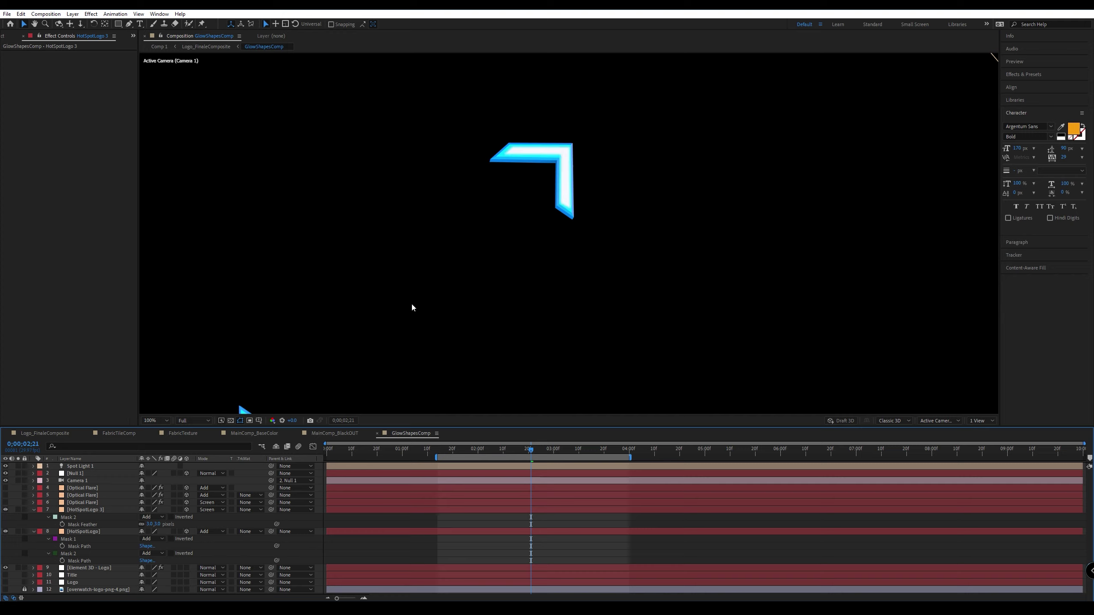
Lower the inner edge of the HotSpotLogo 3 mask along the upper bracket's horizontal arm and increase the Mask 2 feather.
key("comma")
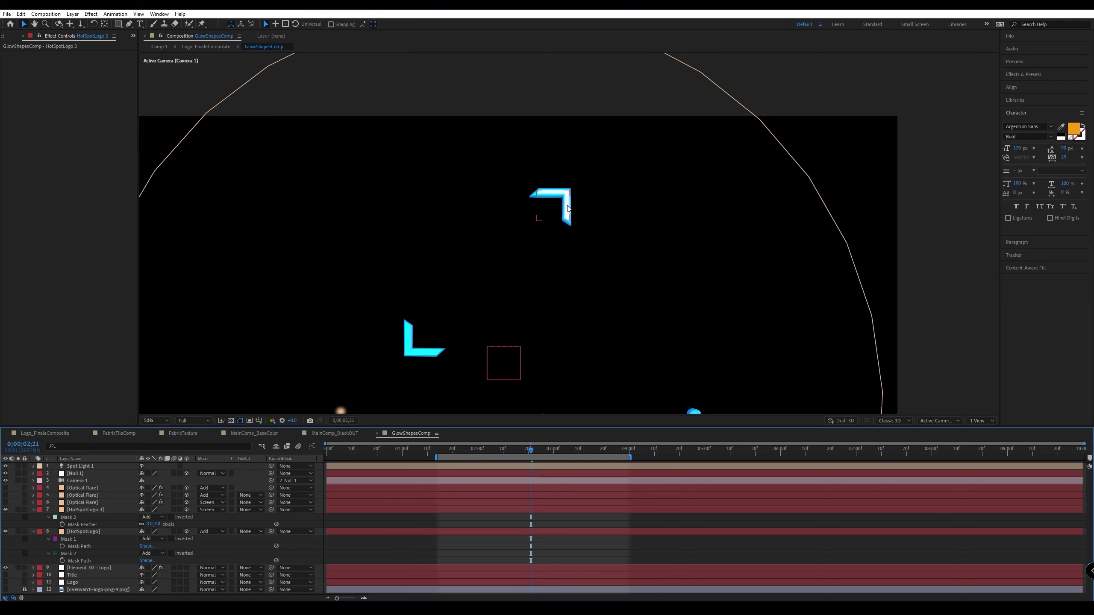
key("period")
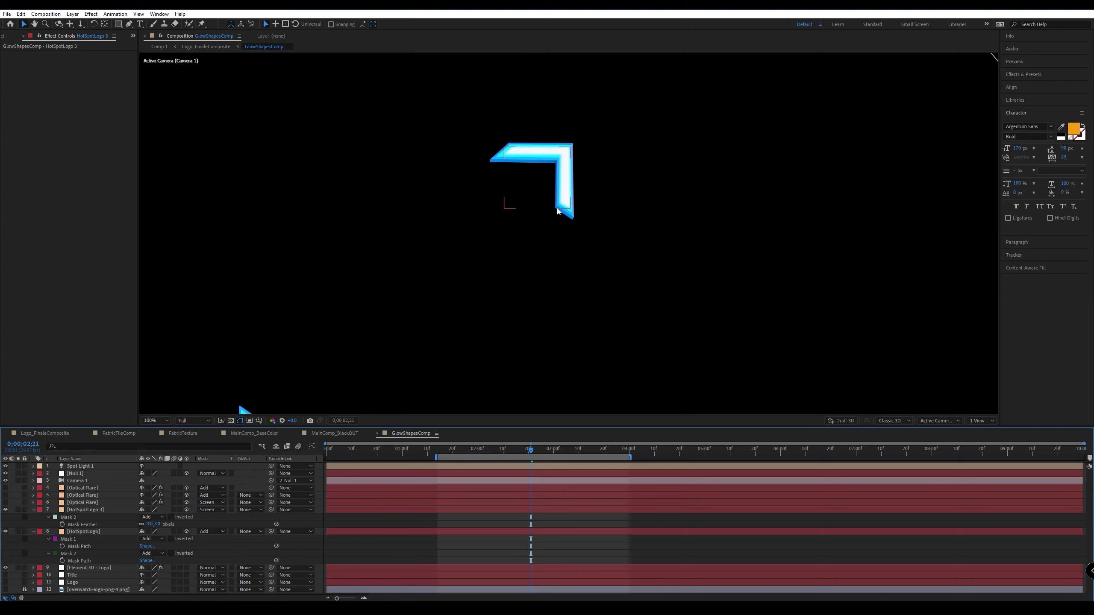
key("period")
left_click_drag(495, 159, 498, 269)
key("period")
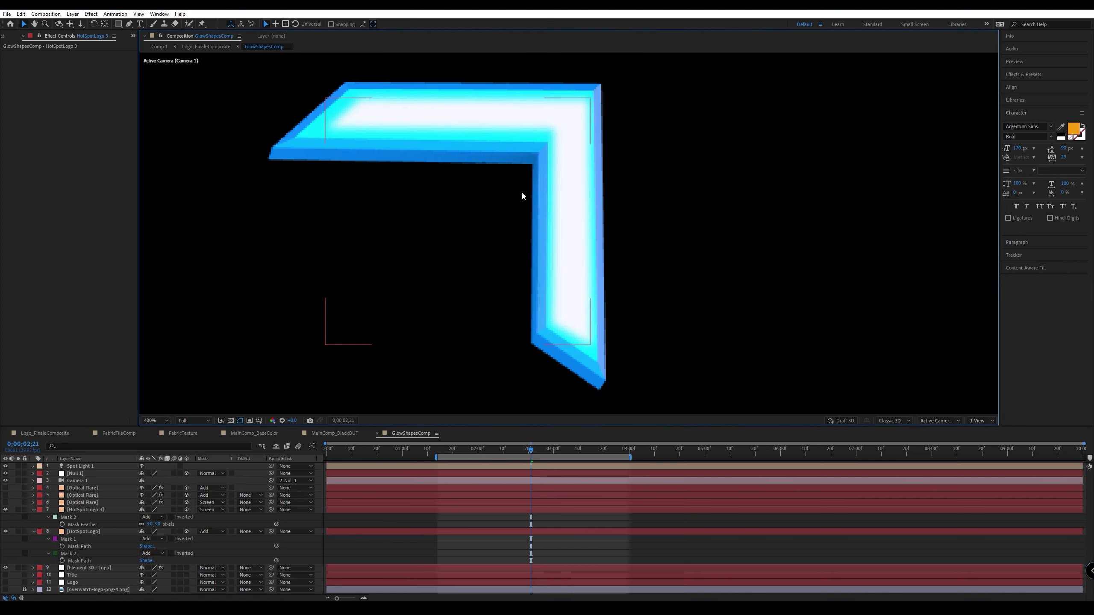
left_click(80, 510)
left_click(553, 131)
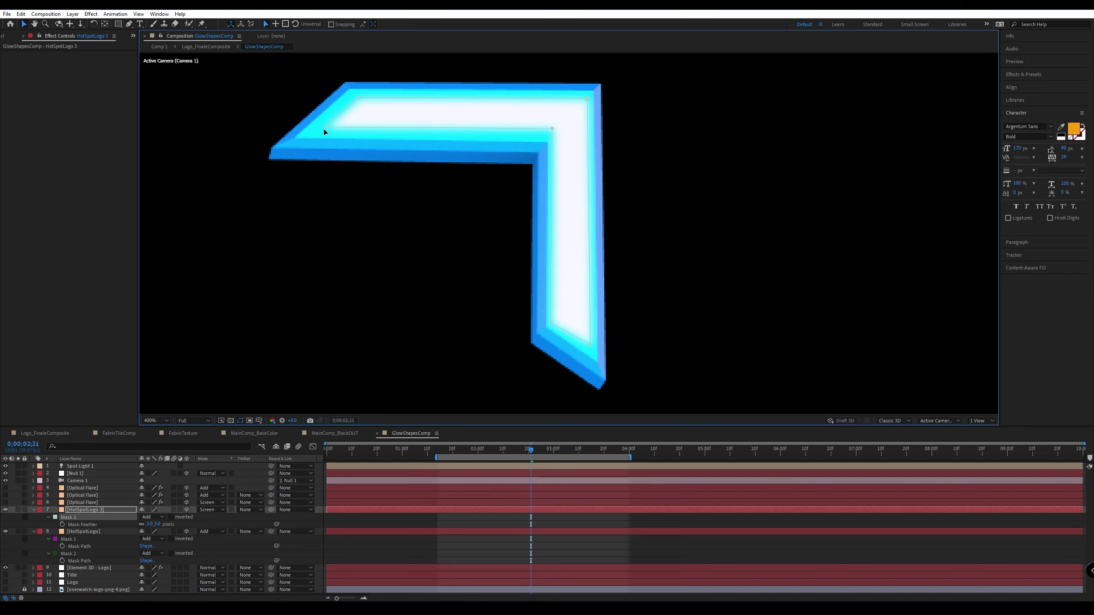
left_click_drag(325, 130, 324, 134)
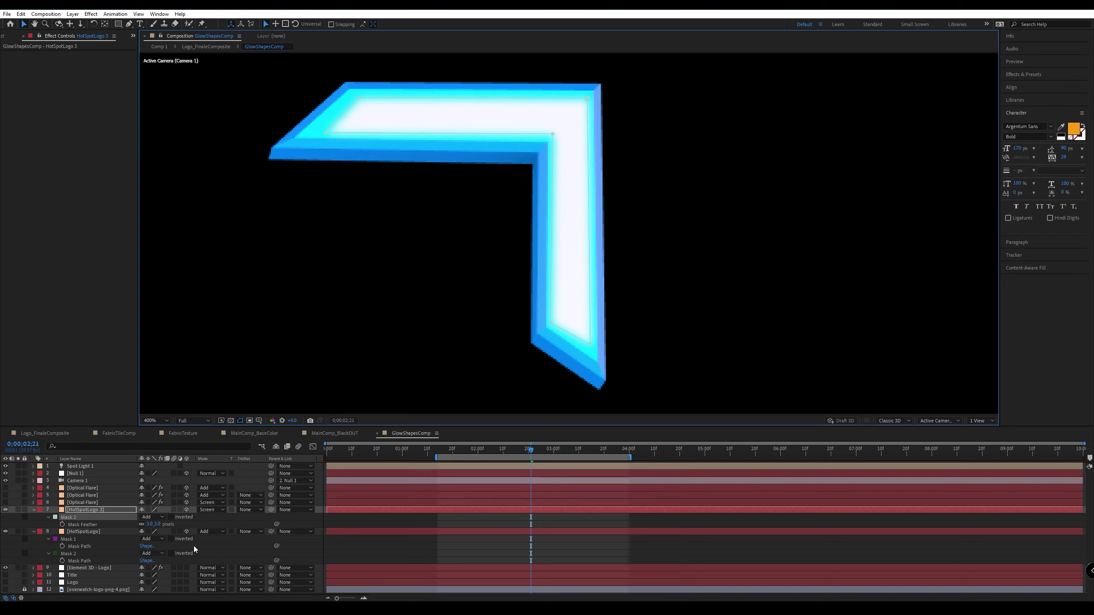
left_click_drag(155, 524, 157, 528)
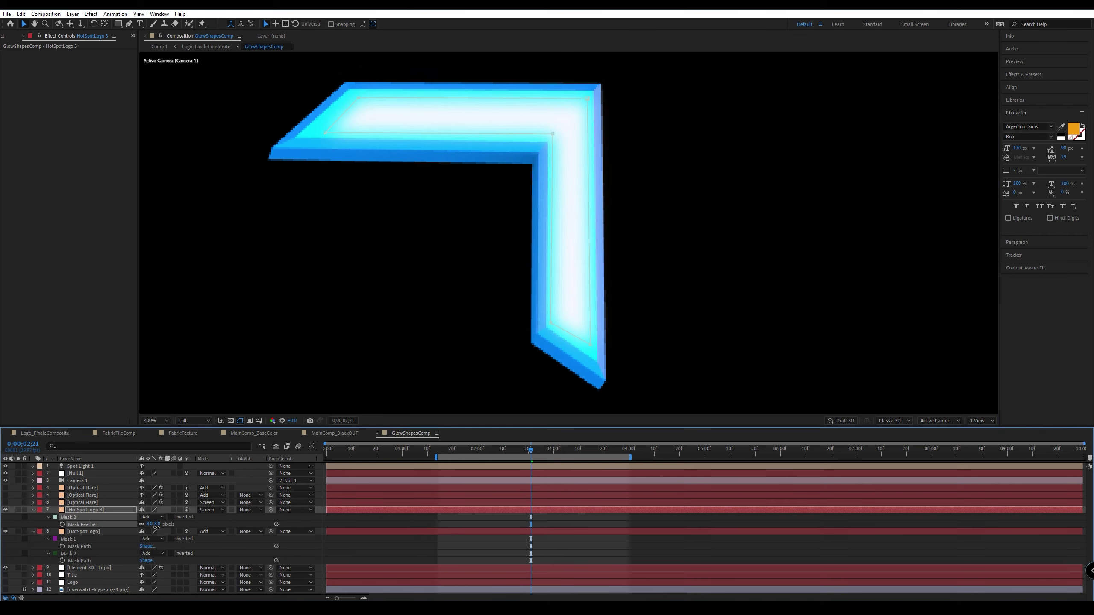
Fine-tune the inner corner and tip points of the HotSpotLogo 3 mask to even out the softened highlight.
left_click(328, 134)
left_click_drag(554, 137, 553, 131)
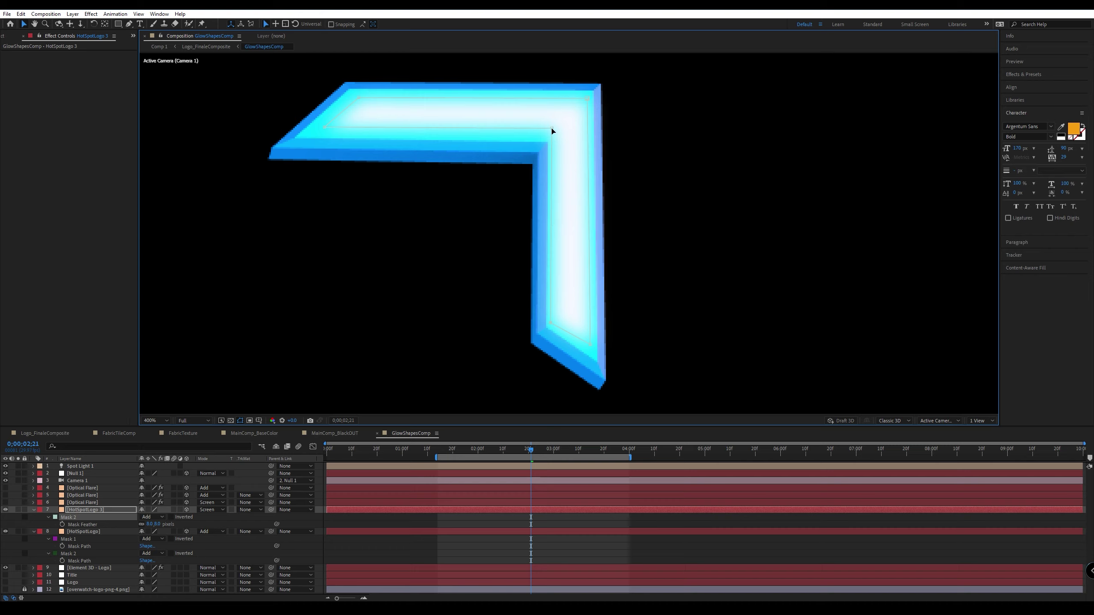
left_click_drag(553, 132, 558, 132)
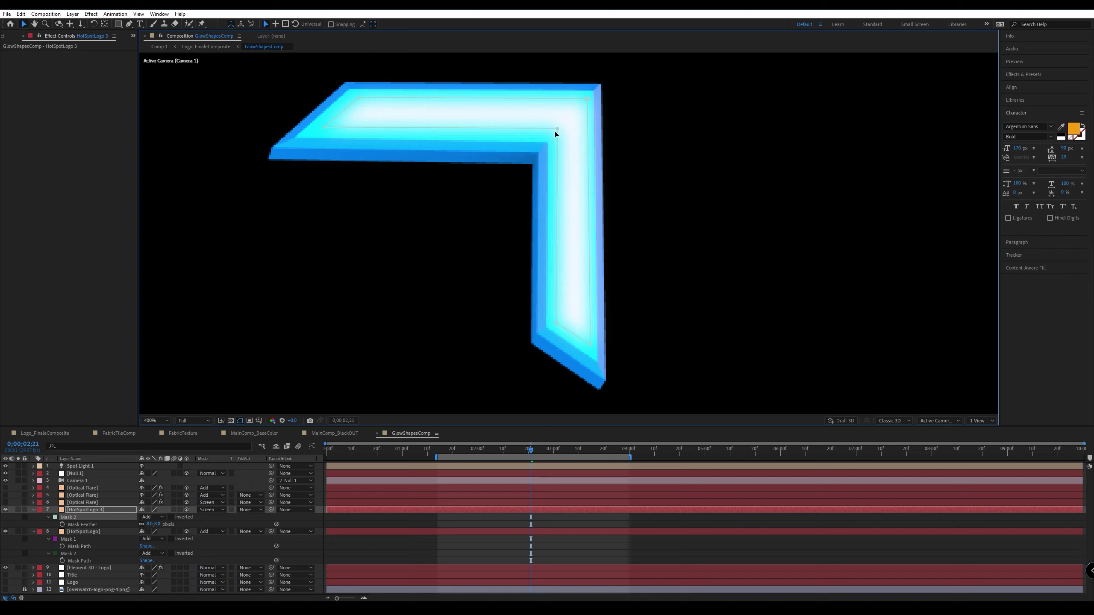
left_click(533, 194)
left_click(558, 129)
left_click_drag(327, 131, 325, 133)
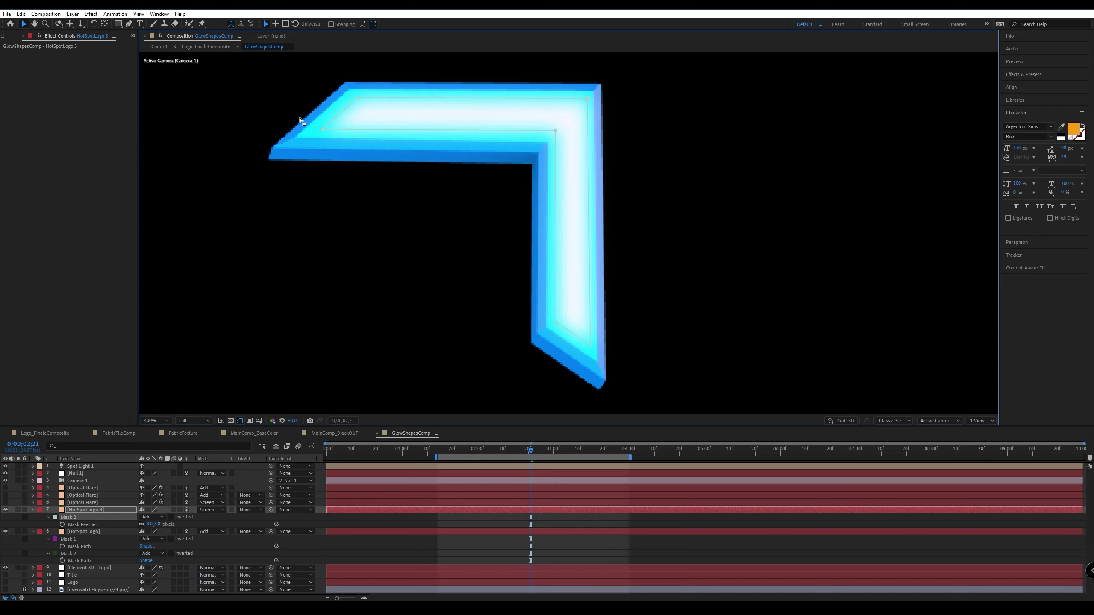
Change the solid color of HotSpotLogo 3 to a pale blue-white, E6F6FF.
left_click(74, 510)
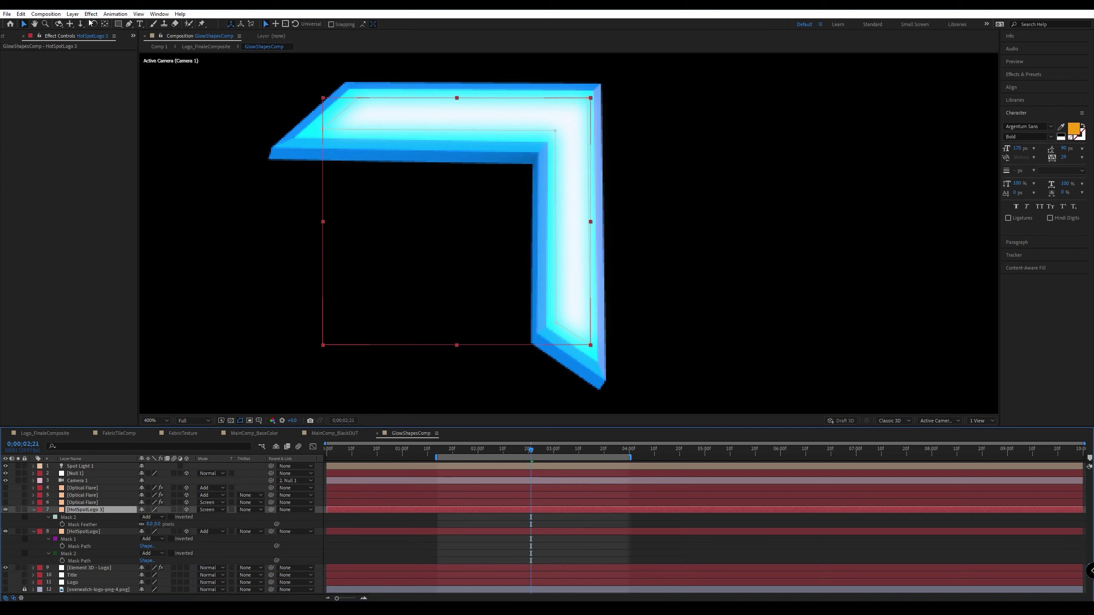
left_click(72, 14)
left_click(95, 34)
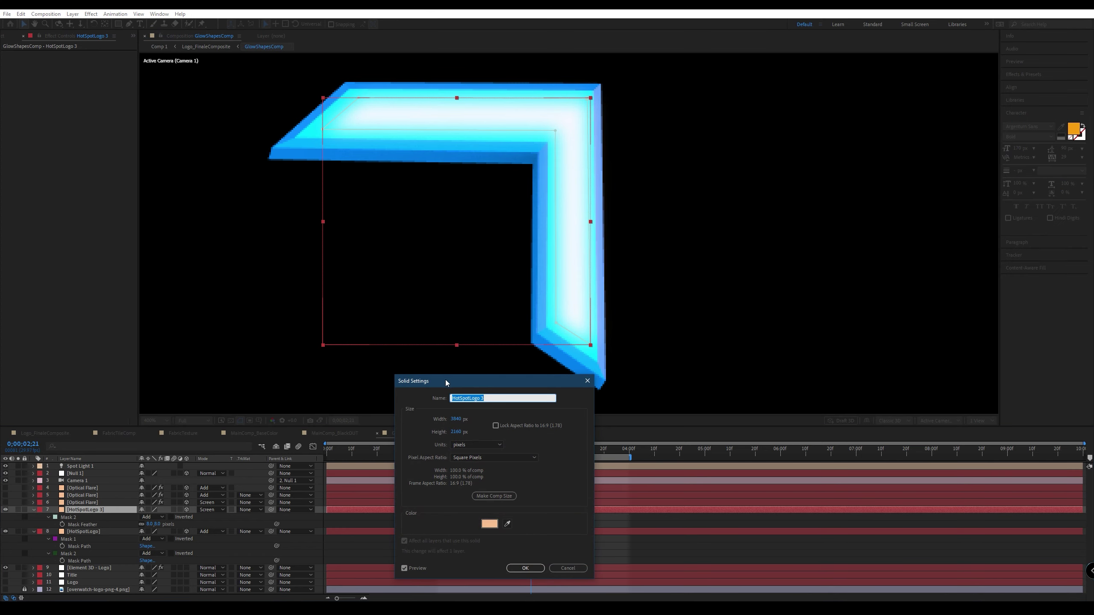
left_click_drag(445, 380, 743, 194)
left_click(788, 339)
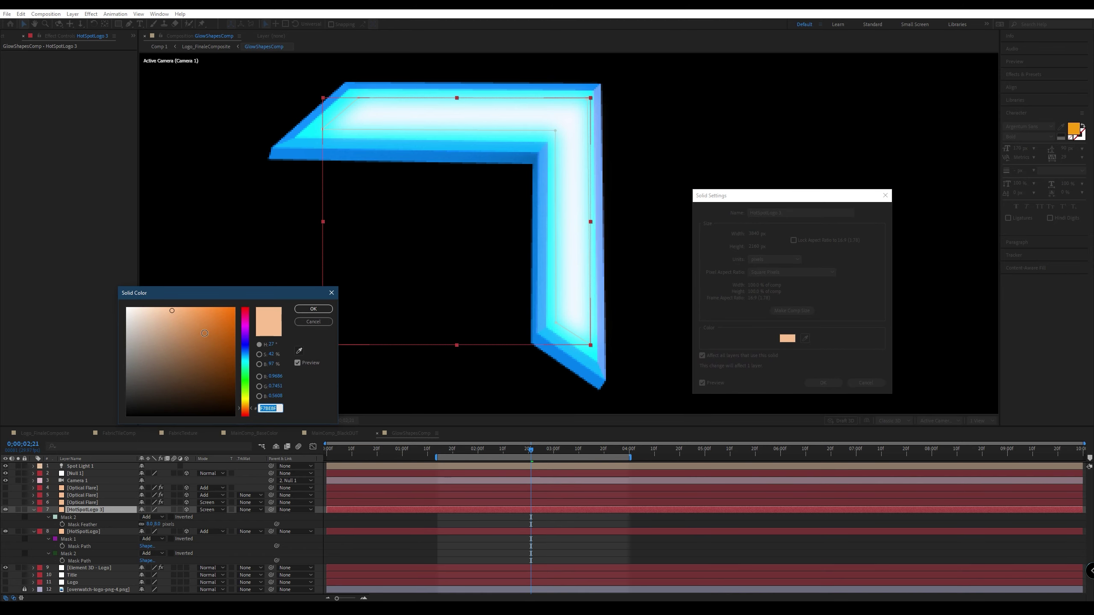
left_click_drag(247, 358, 250, 356)
left_click(153, 309)
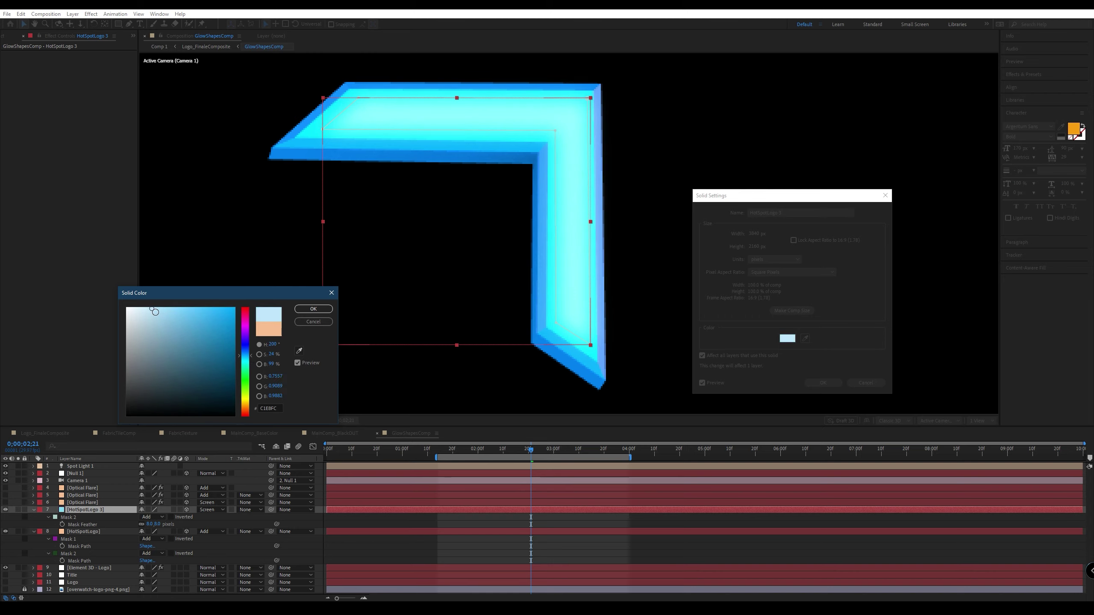
left_click_drag(153, 309, 137, 309)
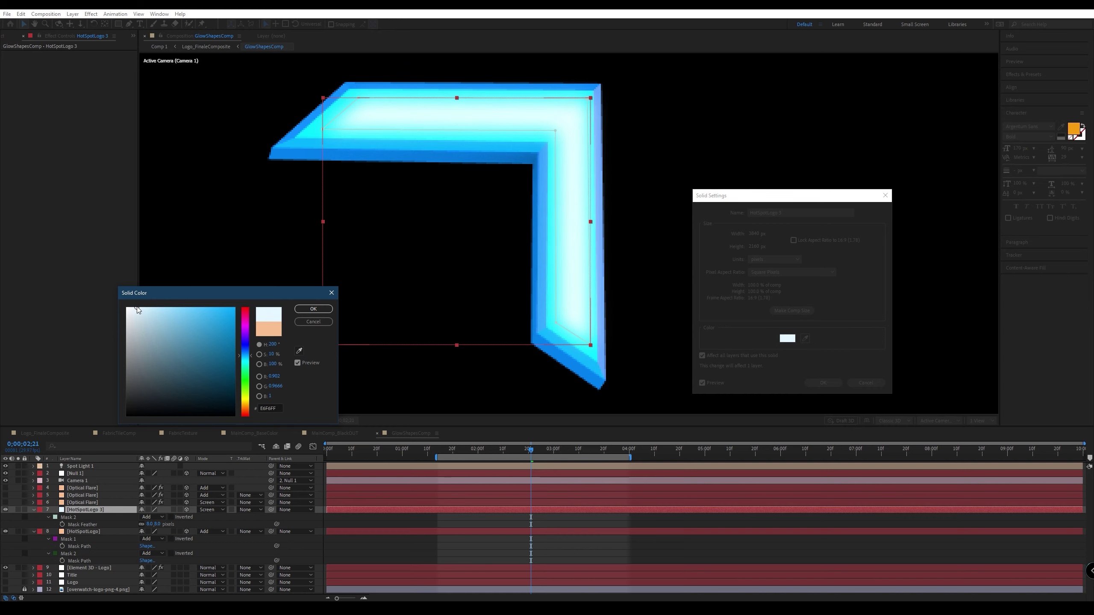
left_click(314, 309)
left_click(823, 382)
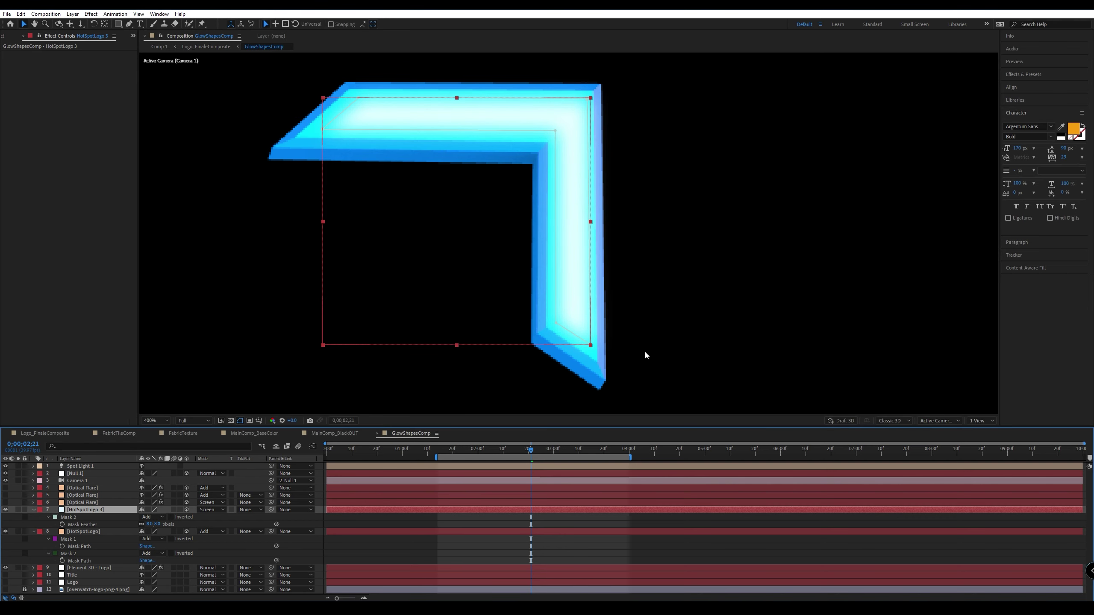
Examine the recolored highlight on the upper bracket against the lower bracket and the remaining hot spots.
scroll(709, 326, "down", 3)
left_click(863, 346)
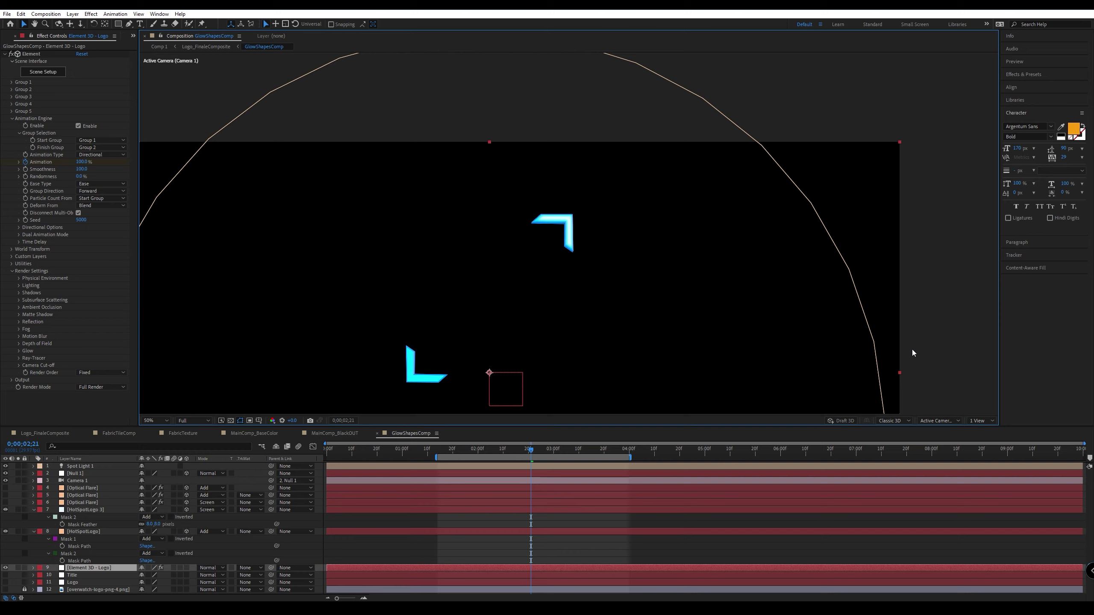
scroll(681, 331, "up", 2)
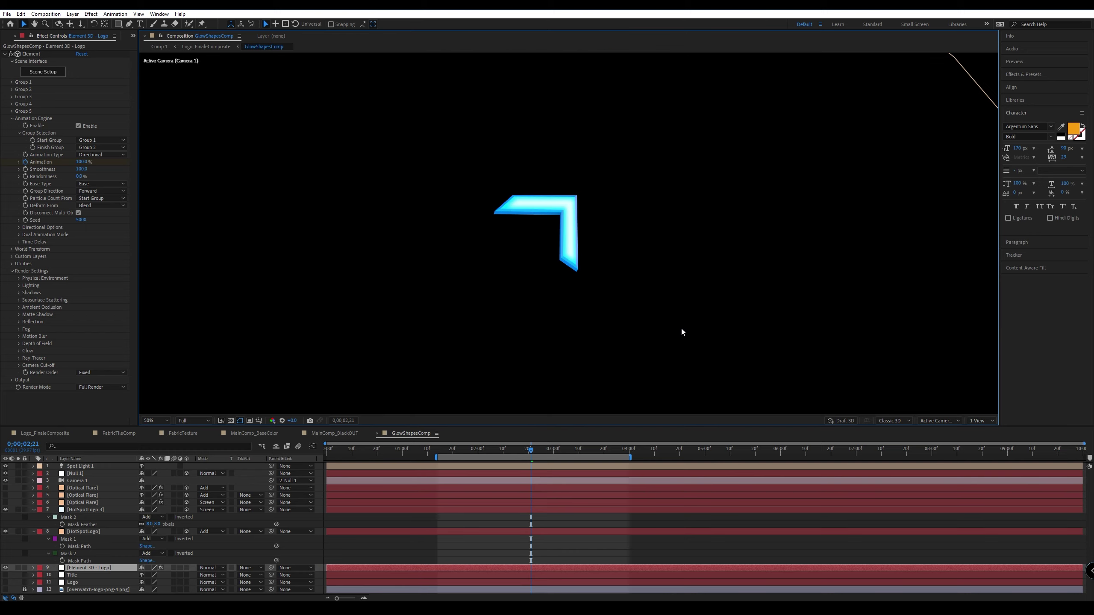
scroll(683, 329, "down", 1)
scroll(682, 330, "up", 1)
scroll(682, 330, "down", 1)
left_click_drag(594, 340, 625, 241)
key("v")
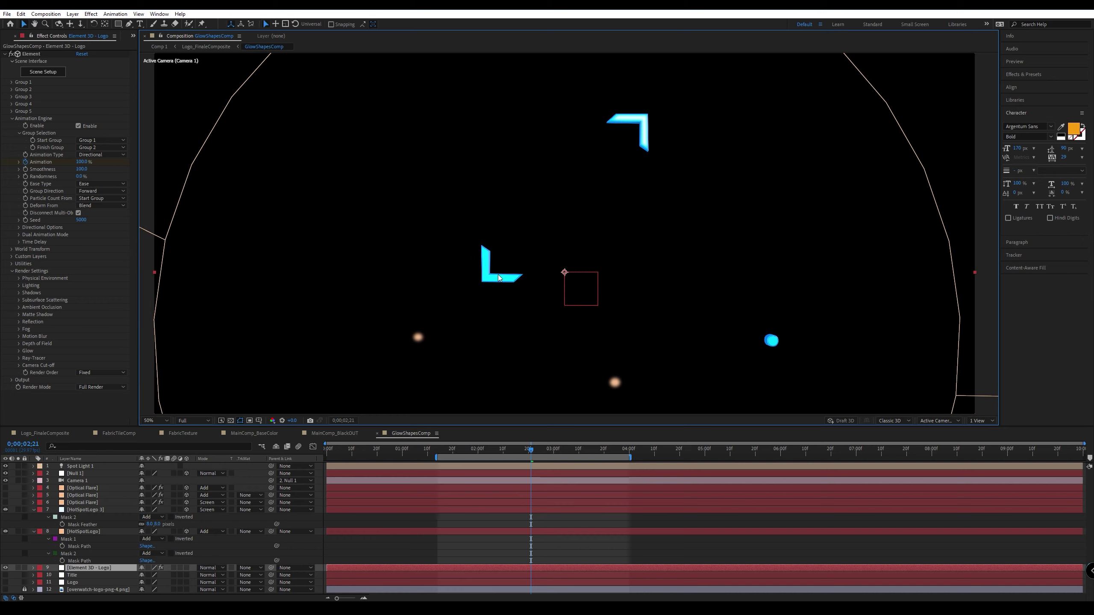
Copy the hex color value from the HotSpotLogo 3 solid settings and collapse the layer's mask properties.
left_click(81, 510)
left_click(73, 14)
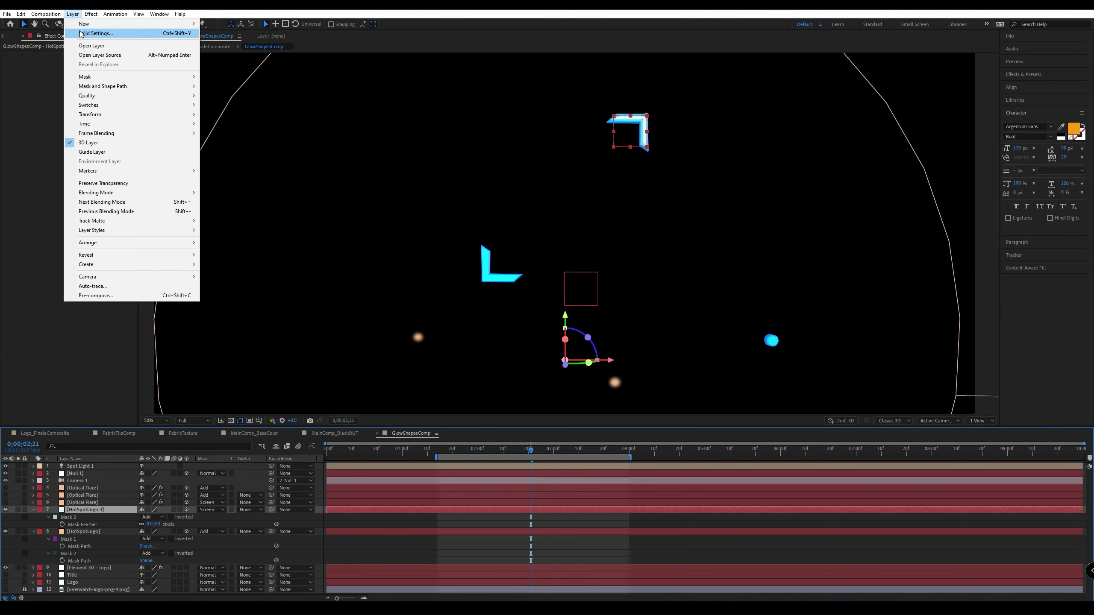
left_click(86, 26)
left_click(788, 338)
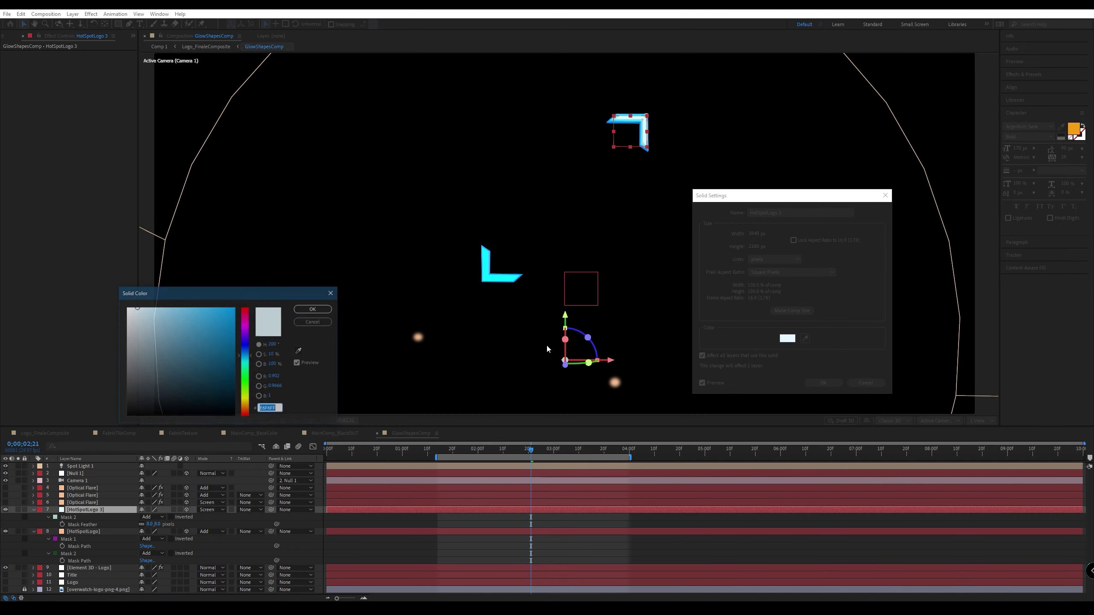
left_click(266, 409)
double_click(266, 409)
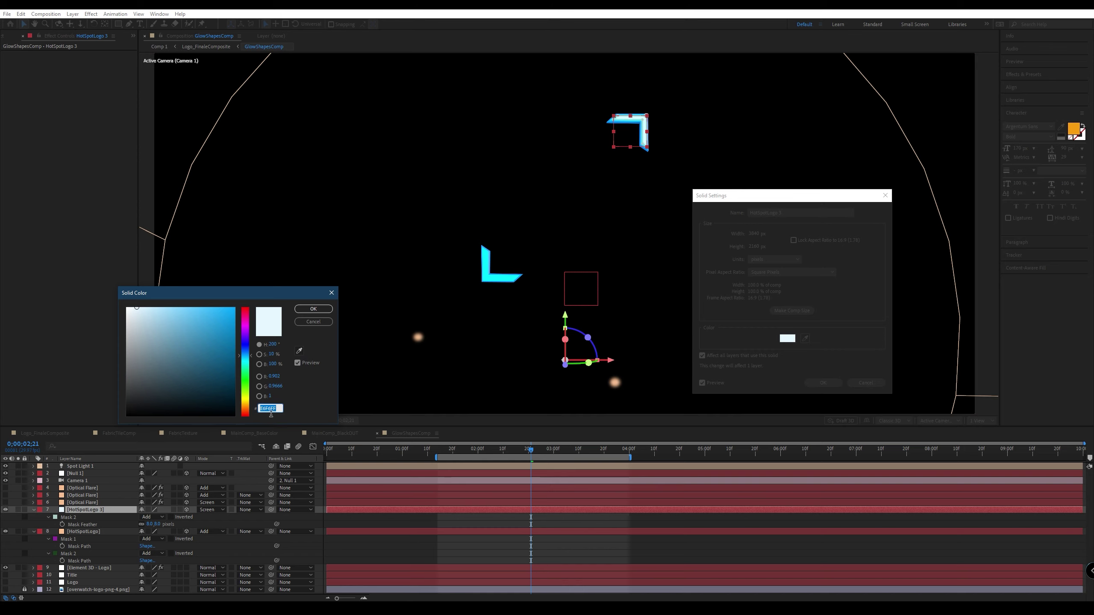
left_click(313, 311)
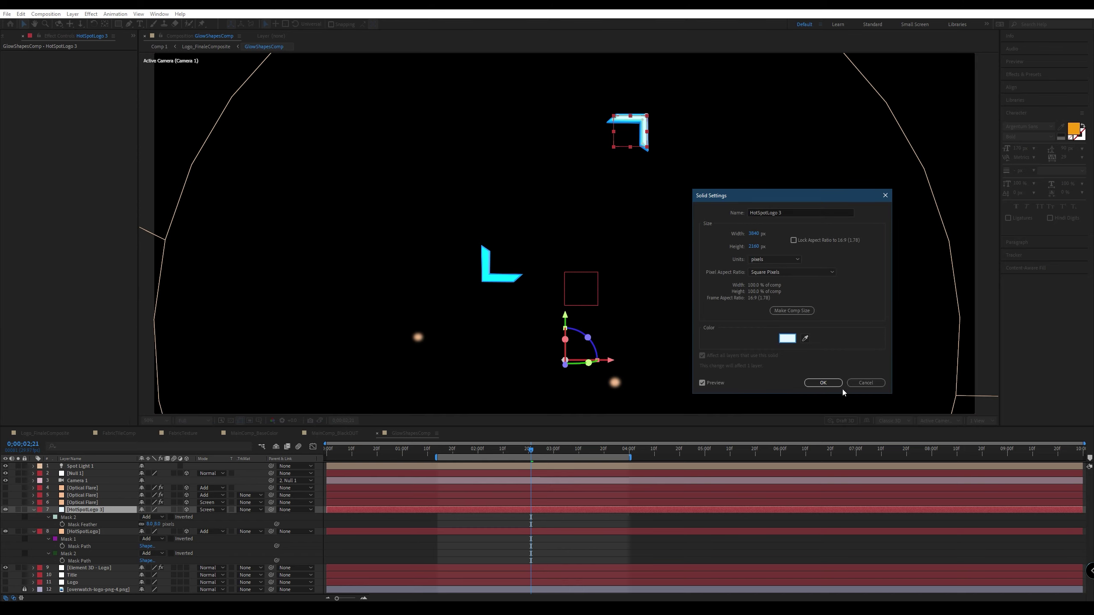
left_click(840, 385)
left_click(33, 510)
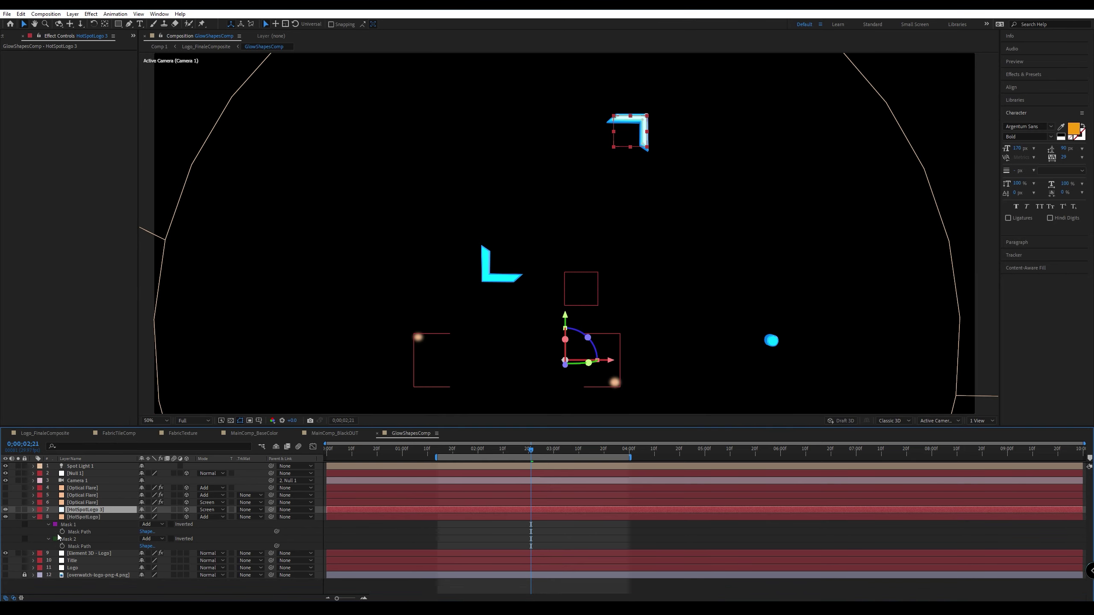
Change the solid color of the HotSpotLogo layer to the copied pale blue-white, E6F6FF.
left_click(78, 519)
left_click(73, 18)
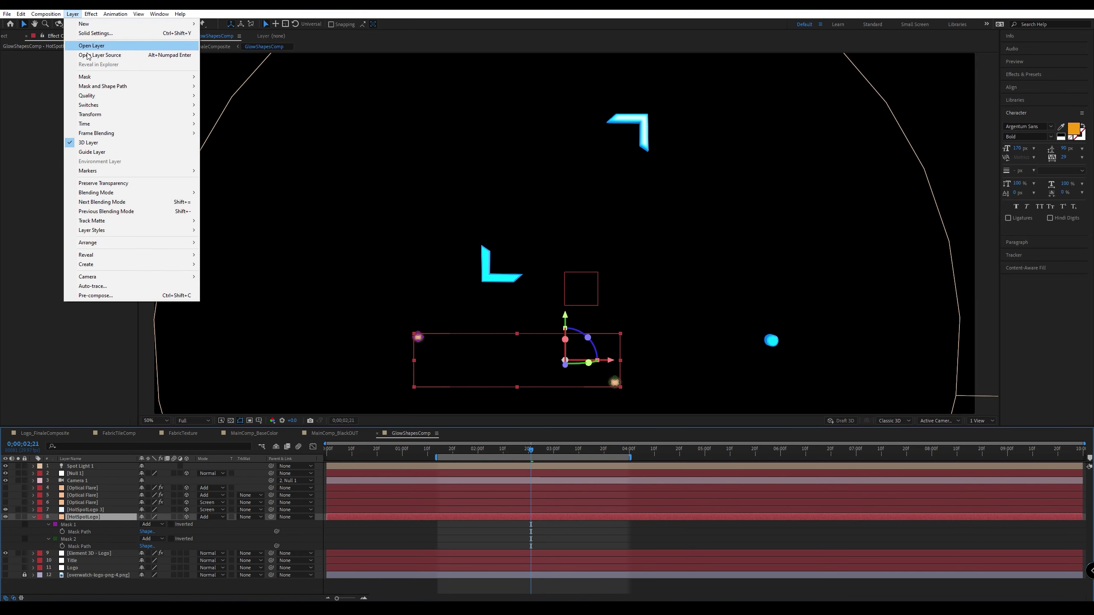
left_click(86, 32)
left_click(783, 341)
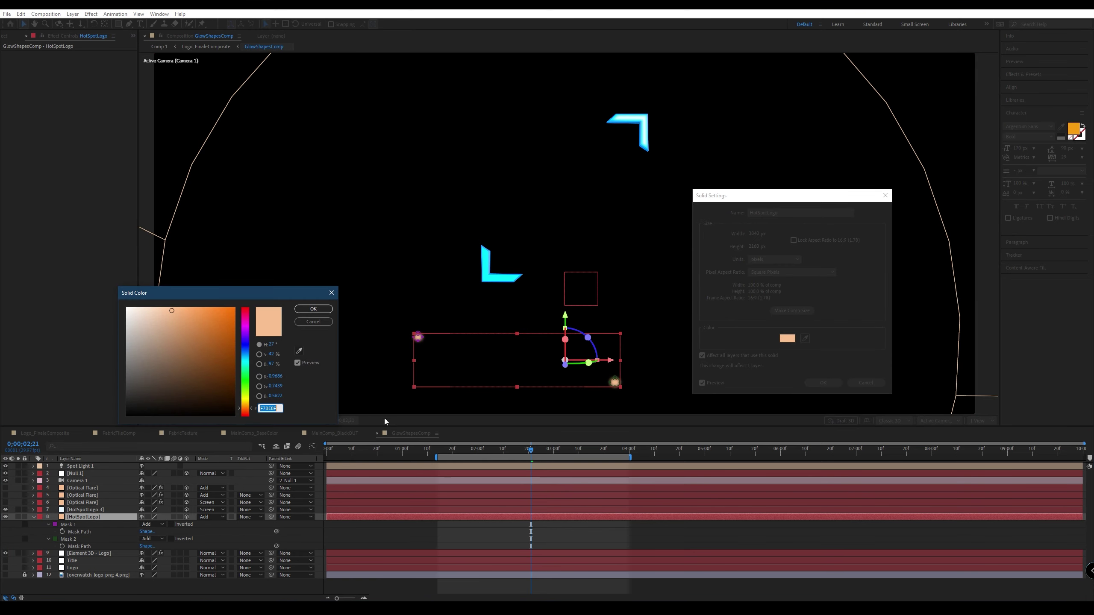
key("ctrl+v")
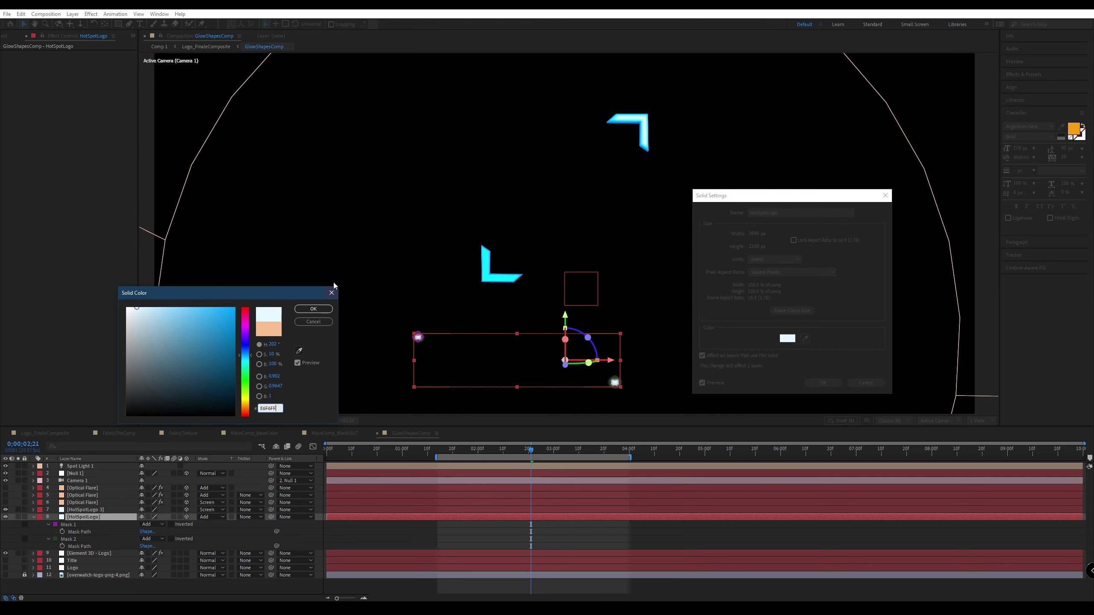
left_click(313, 309)
left_click(823, 382)
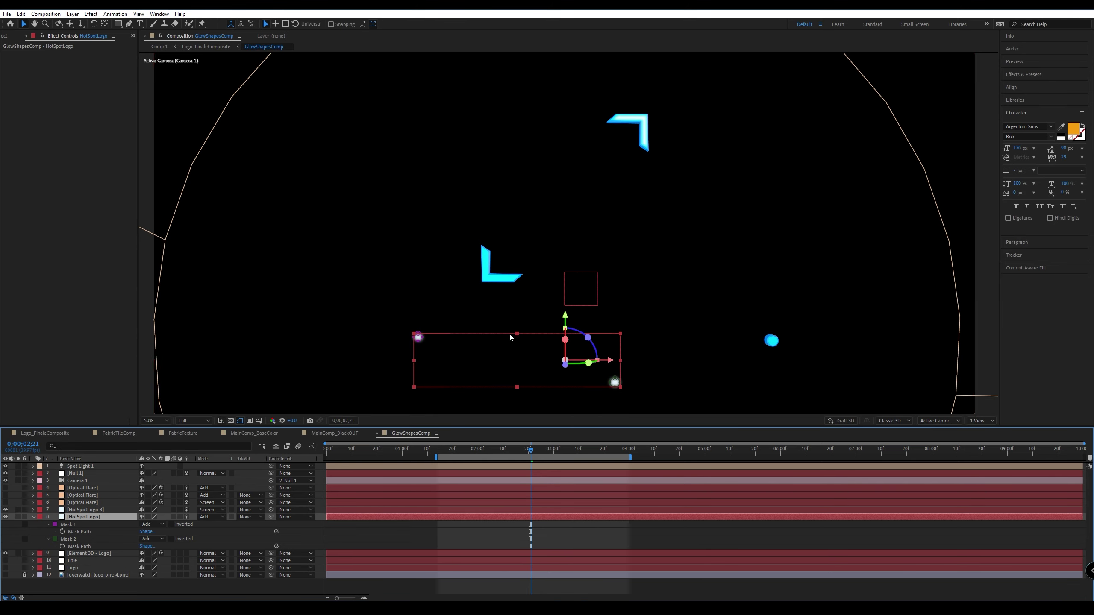
Delete Mask 1 from the HotSpotLogo layer and move its remaining round mask onto the cyan face of the blue dot.
left_click(65, 524)
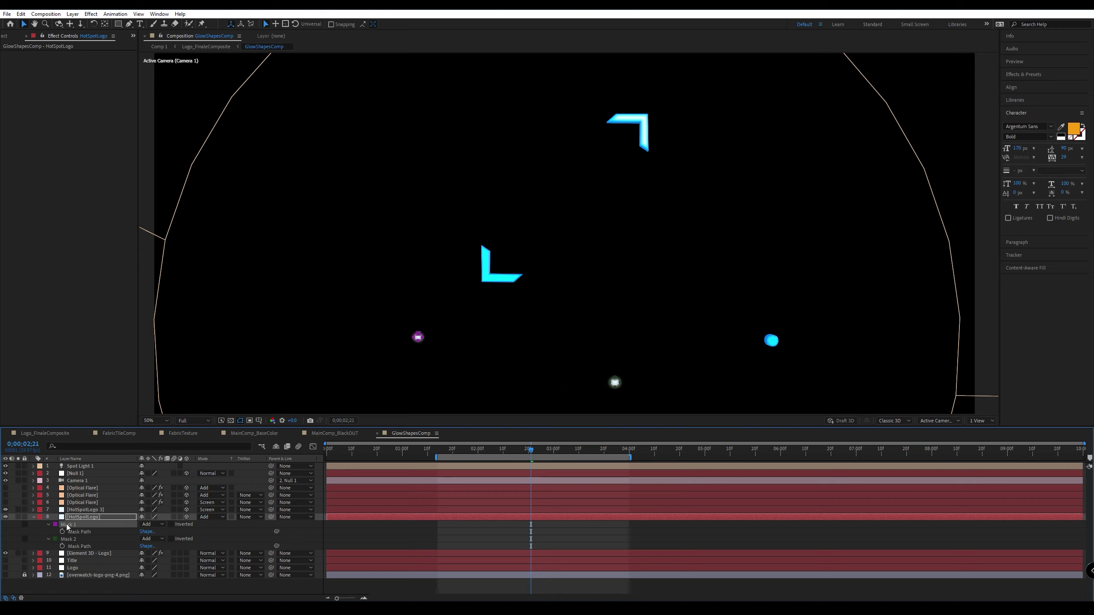
key("Delete")
key("slash")
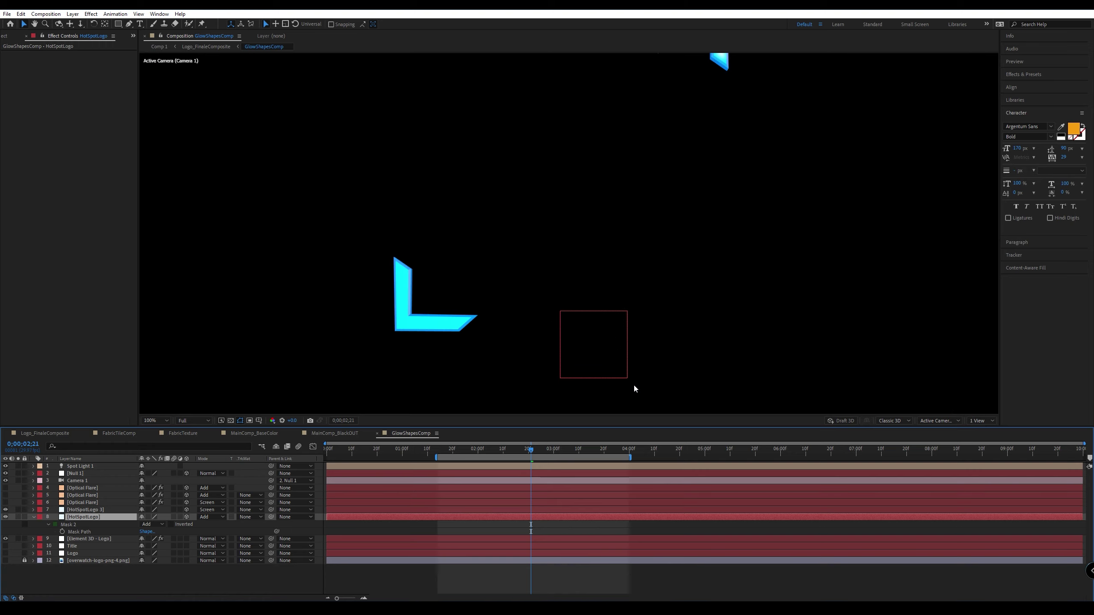
left_click_drag(748, 396, 529, 181)
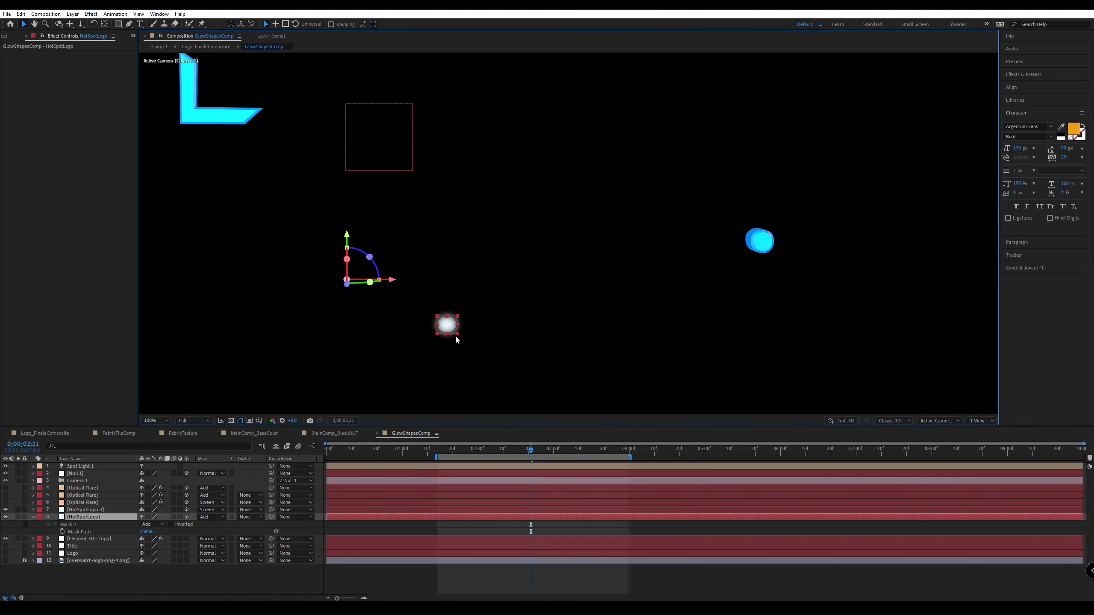
double_click(456, 338)
left_click(218, 38)
left_click(447, 320)
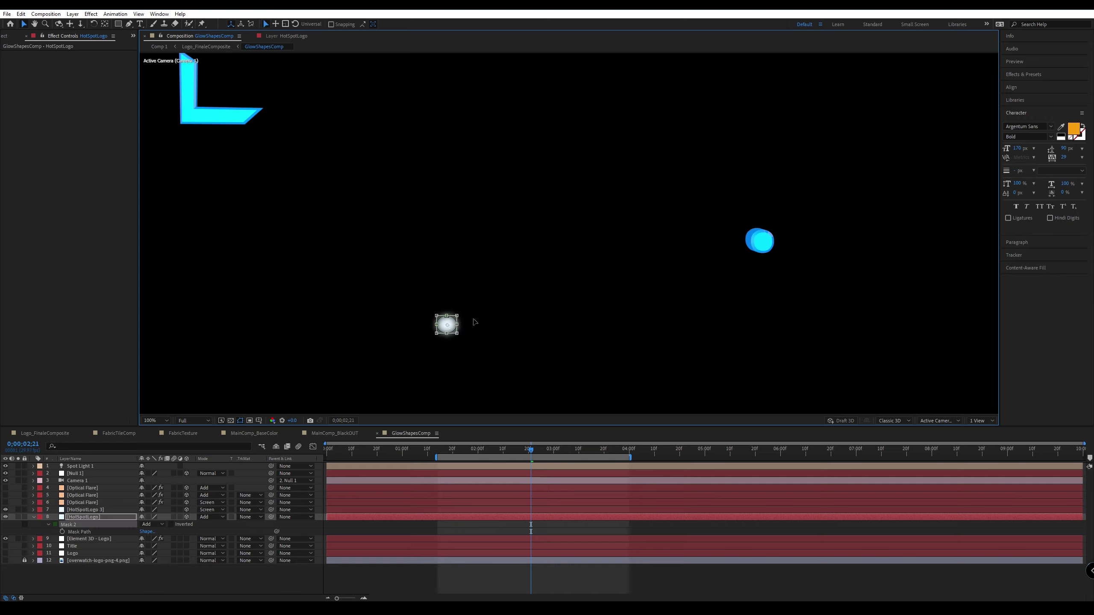
left_click_drag(448, 320, 775, 237)
key("period")
key("period")
left_click_drag(757, 280, 359, 286)
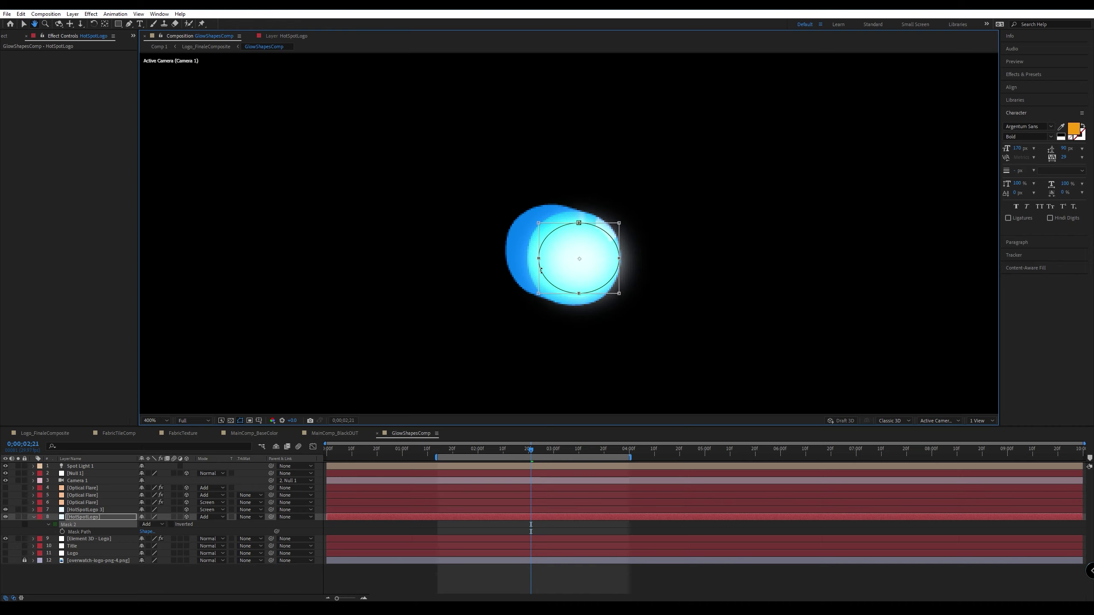
left_click_drag(602, 266, 596, 265)
Examine the dot's highlight from afar and close up, comparing it with the HotSpotLogo layer hidden and shown.
key("comma")
key("comma")
key("comma")
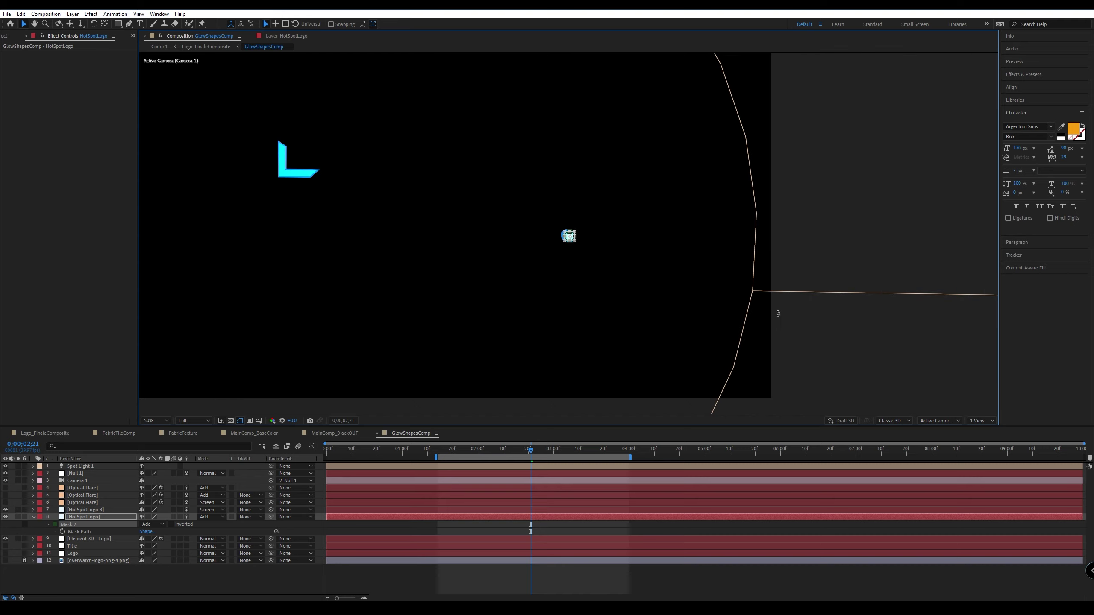
left_click(825, 334)
key("period")
key("period")
key("period")
key("period")
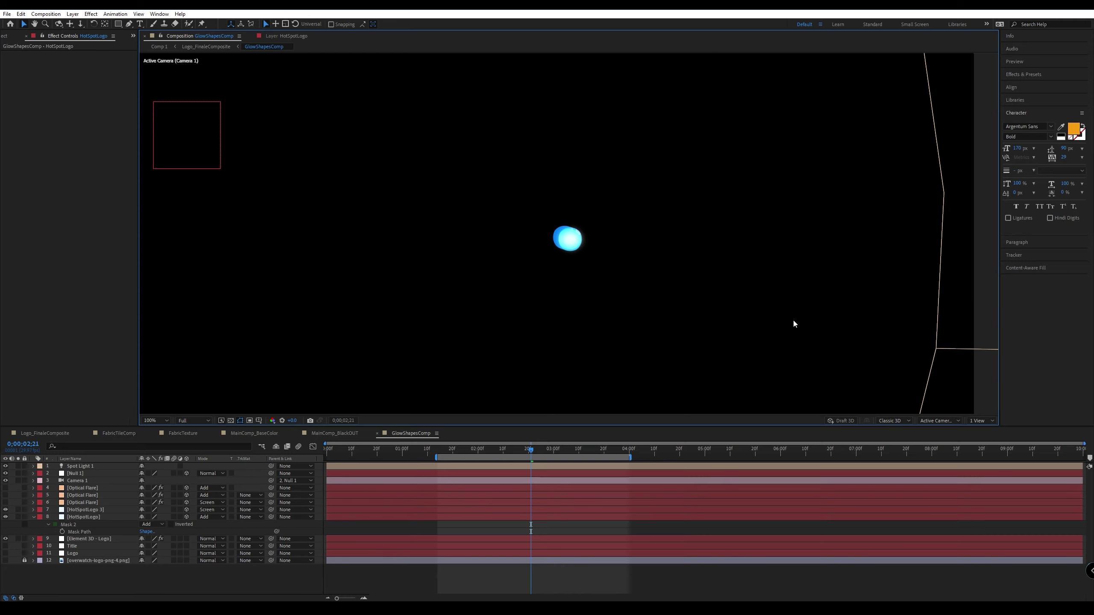
left_click(5, 517)
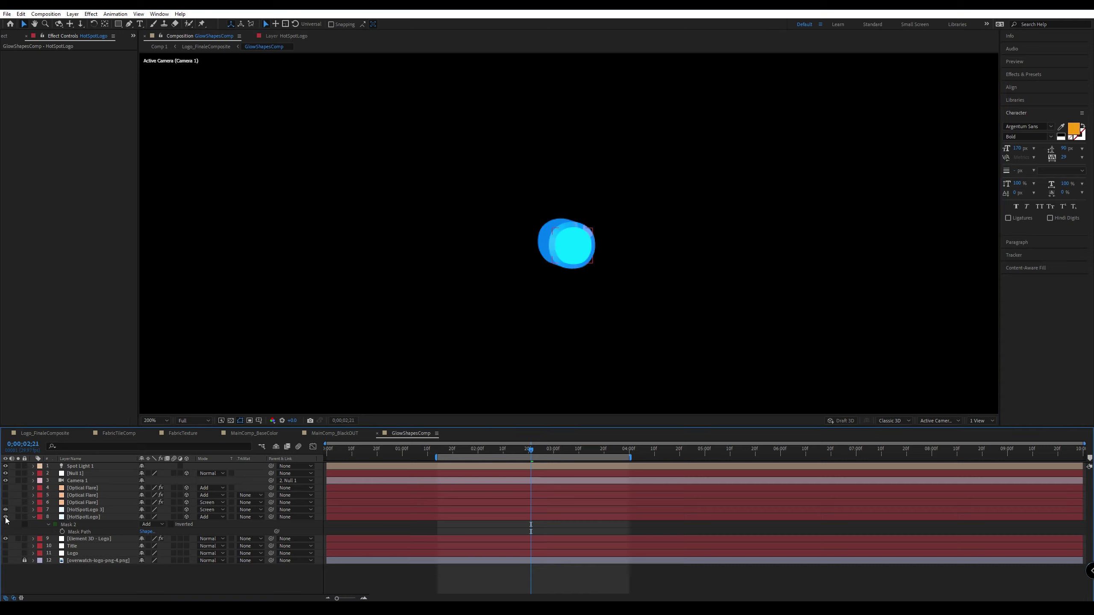
left_click(5, 517)
key("period")
key("period")
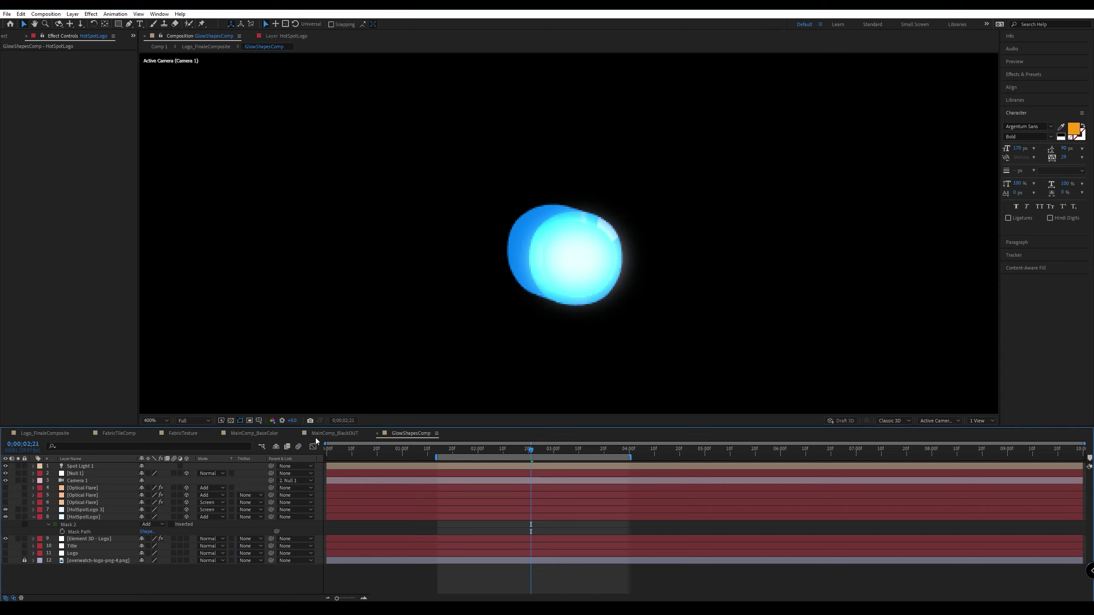
Shift the HotSpotLogo mask toward the middle of the whole dot shape and enlarge it slightly about its center.
left_click(99, 517)
left_click(577, 294)
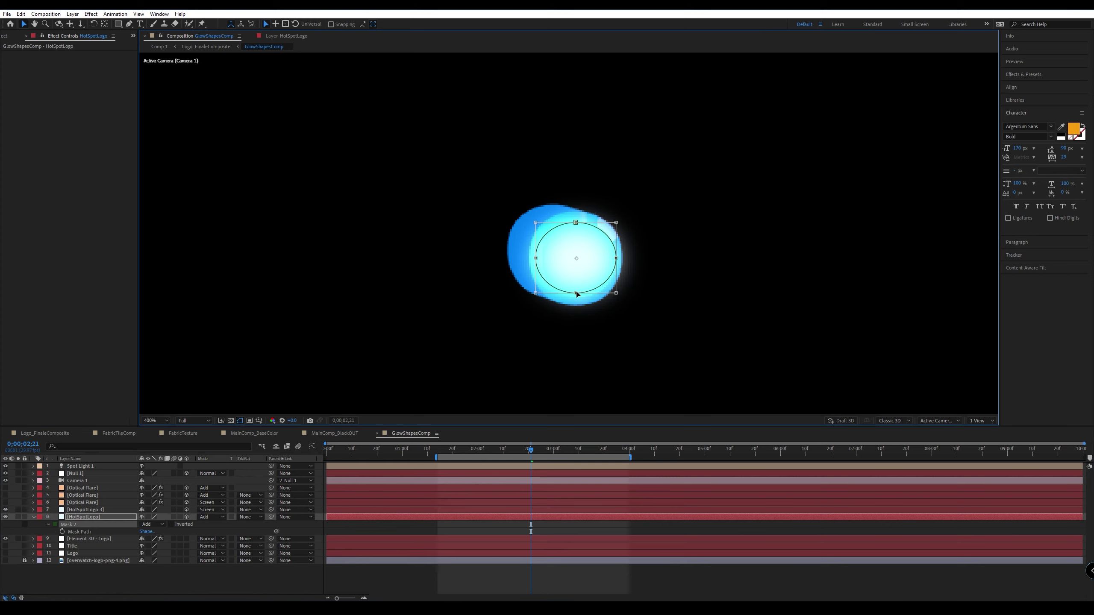
left_click_drag(615, 293, 608, 288, "ctrl")
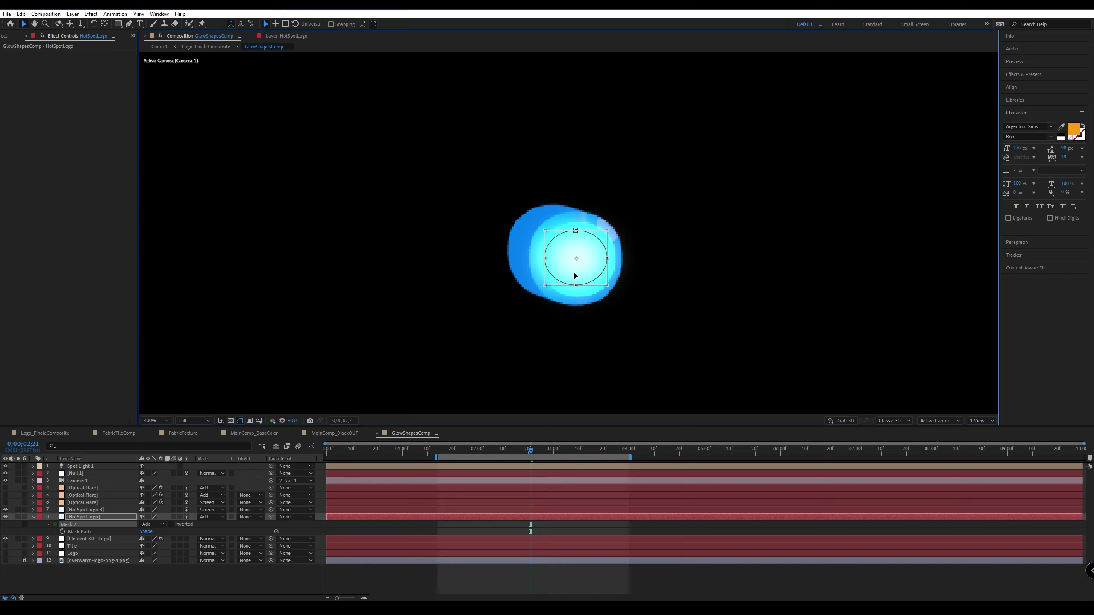
key("ctrl+z")
left_click_drag(582, 269, 571, 266)
scroll(571, 266, "up", 1)
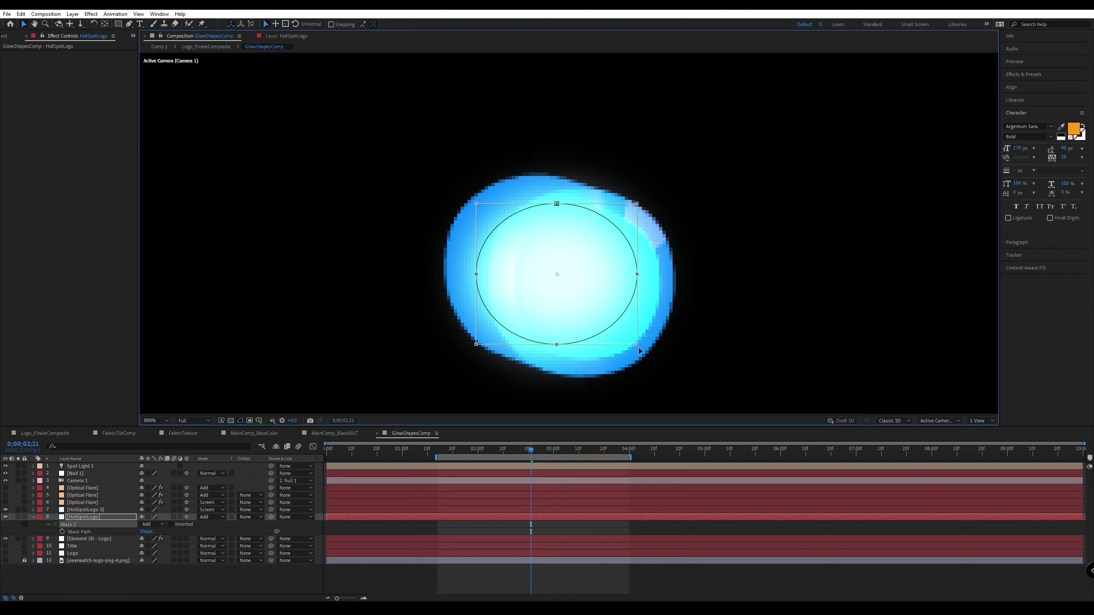
left_click_drag(638, 345, 642, 348, "ctrl")
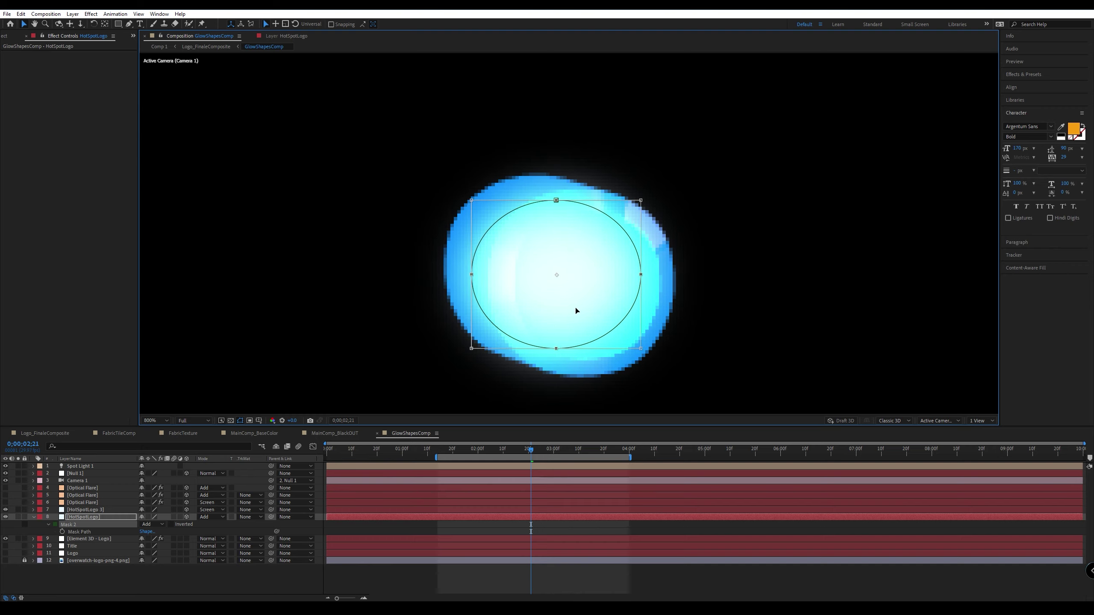
Move the HotSpotLogo mask back onto the dot's cyan front face and scale it down slightly.
key("comma")
scroll(779, 329, "down", 2)
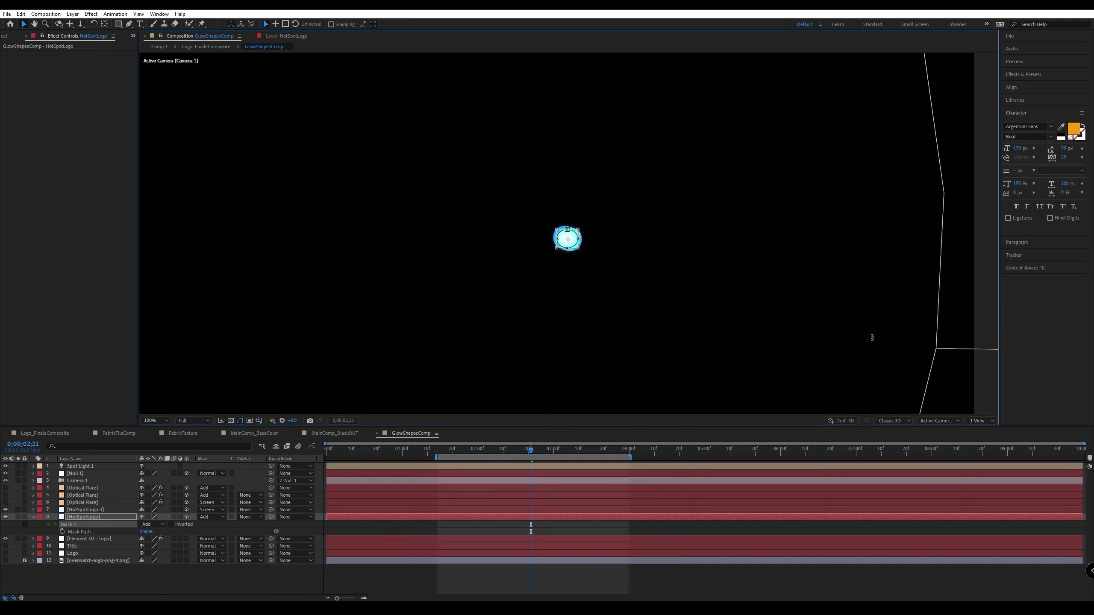
key("comma")
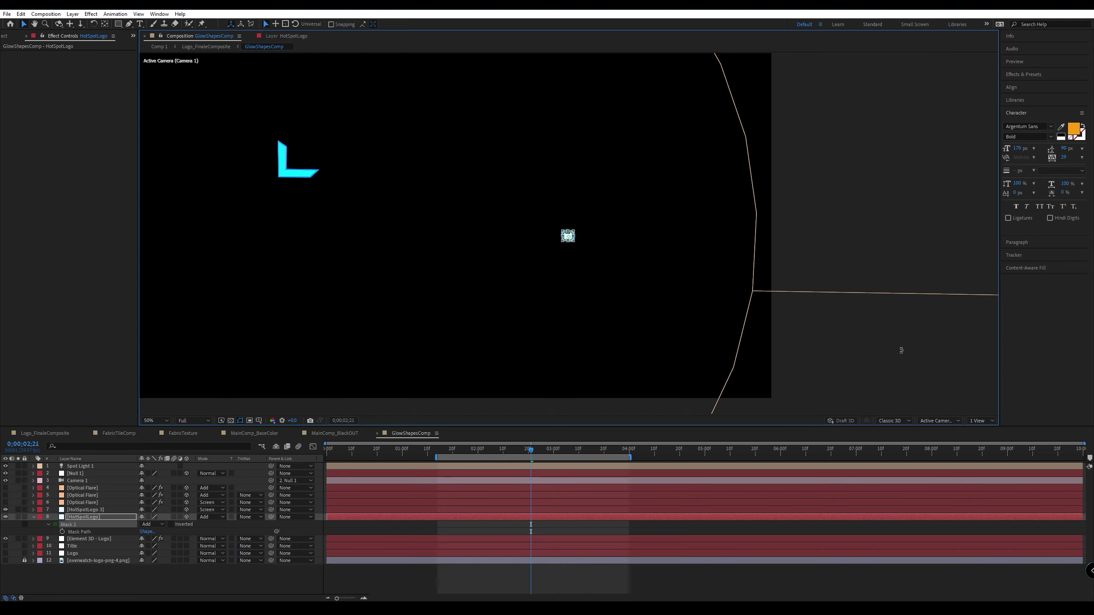
left_click(852, 356)
key("period")
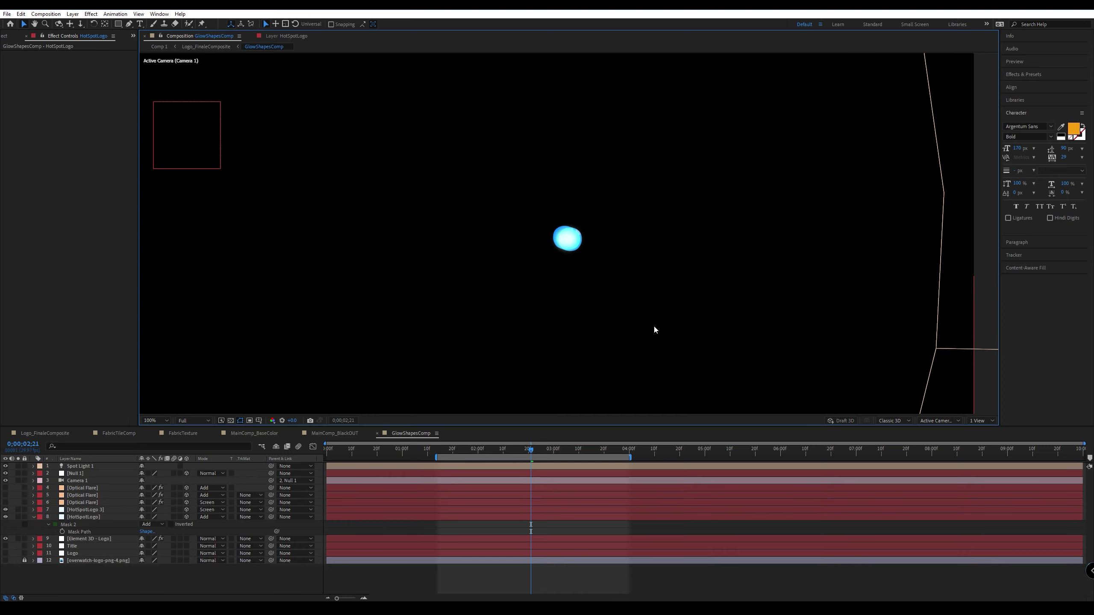
key("period")
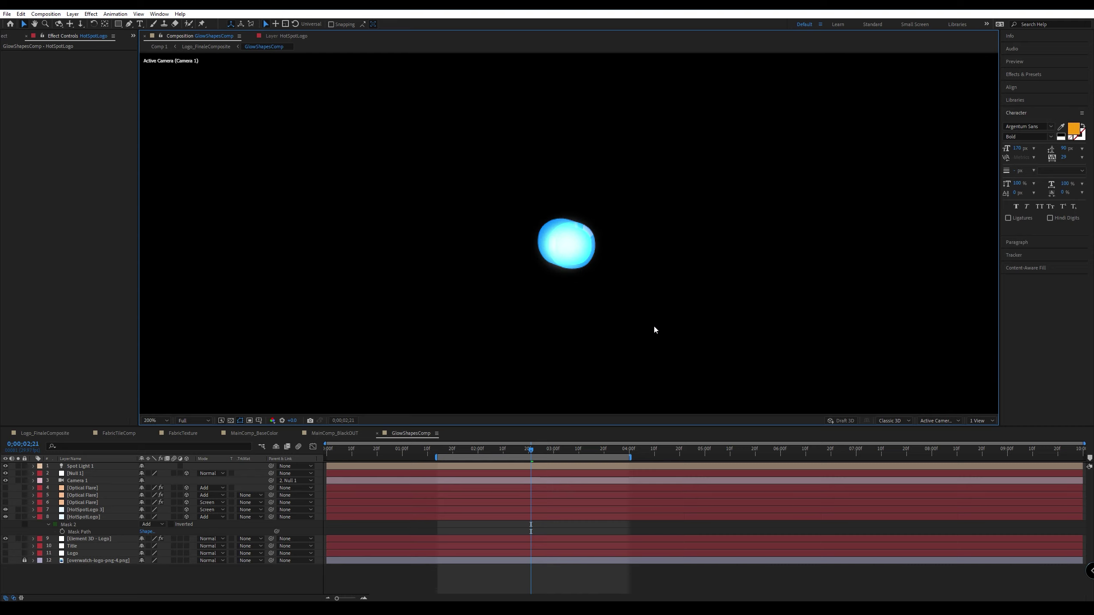
left_click(77, 502)
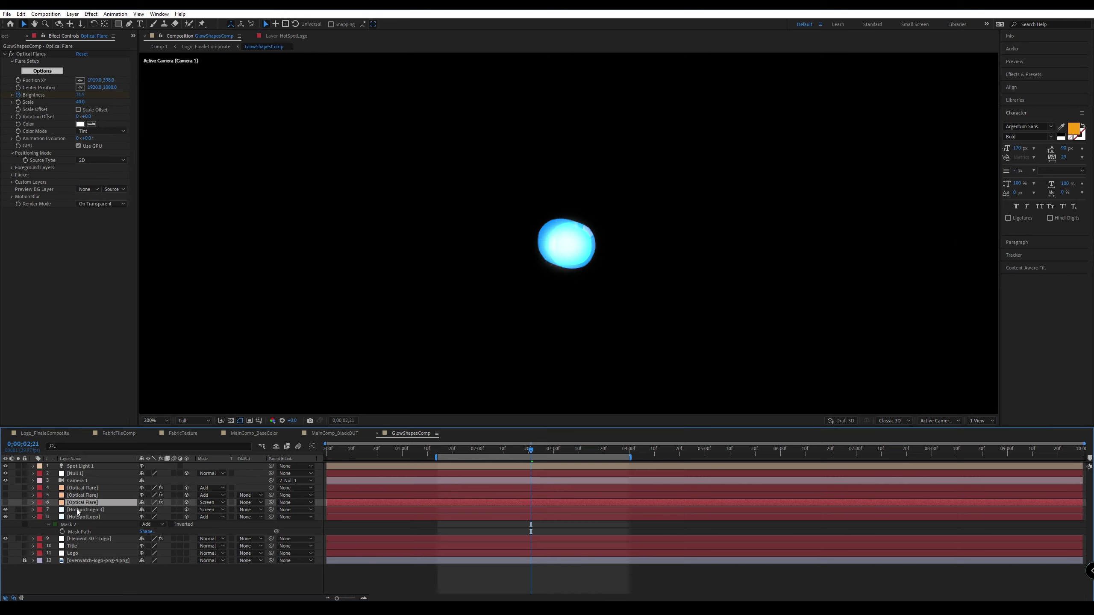
left_click(78, 510)
left_click(80, 517)
key("period")
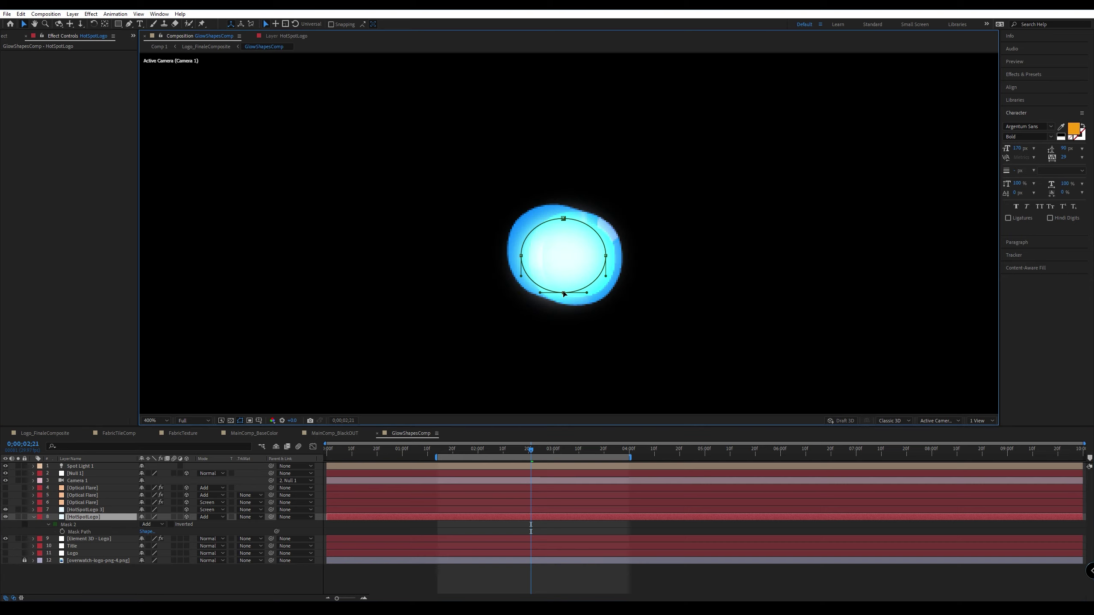
double_click(578, 275)
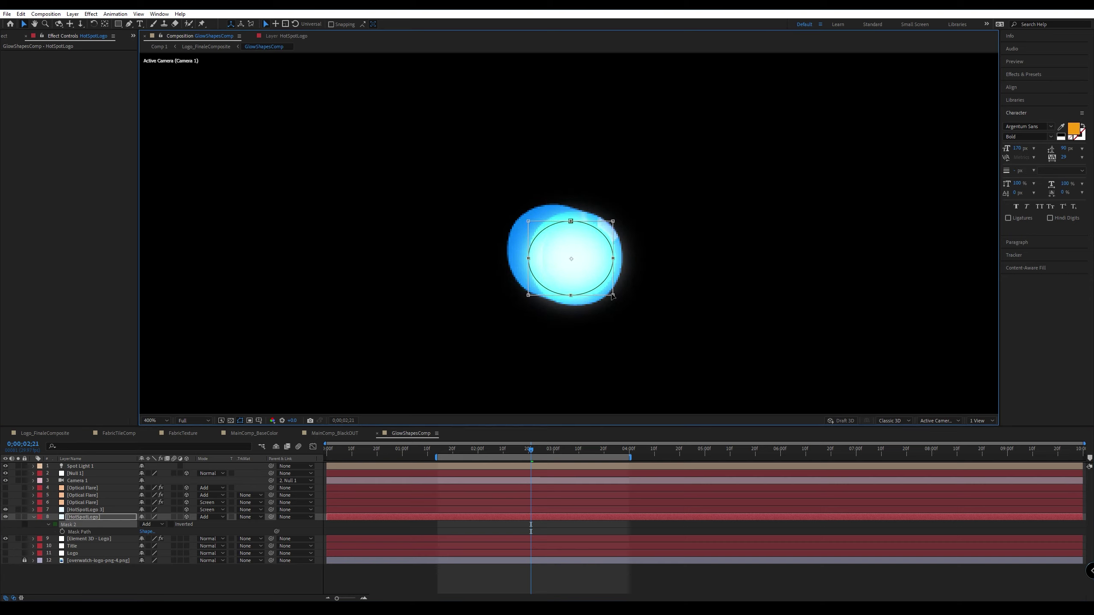
left_click_drag(615, 299, 583, 272)
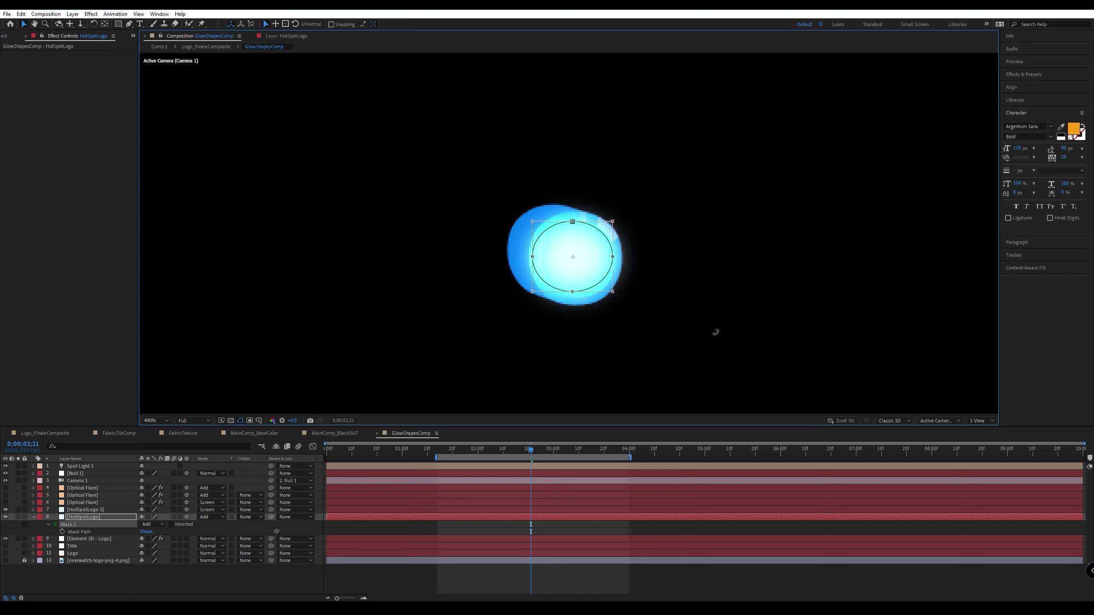
Examine the refitted dot highlight at several zoom levels and compare it with both brackets.
key("comma")
key("comma")
key("comma")
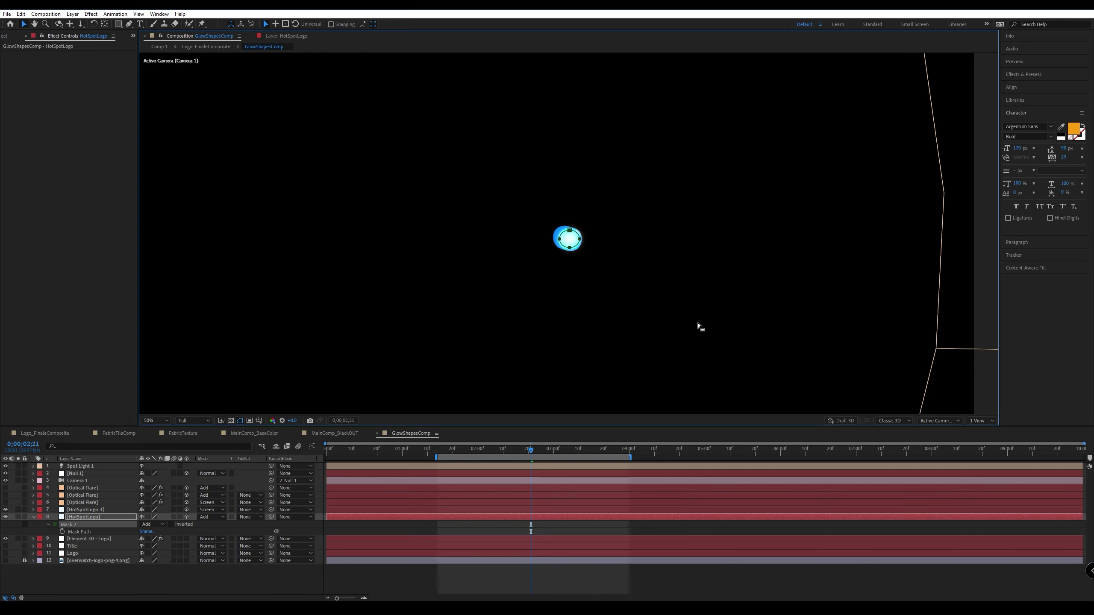
left_click(832, 356)
key("period")
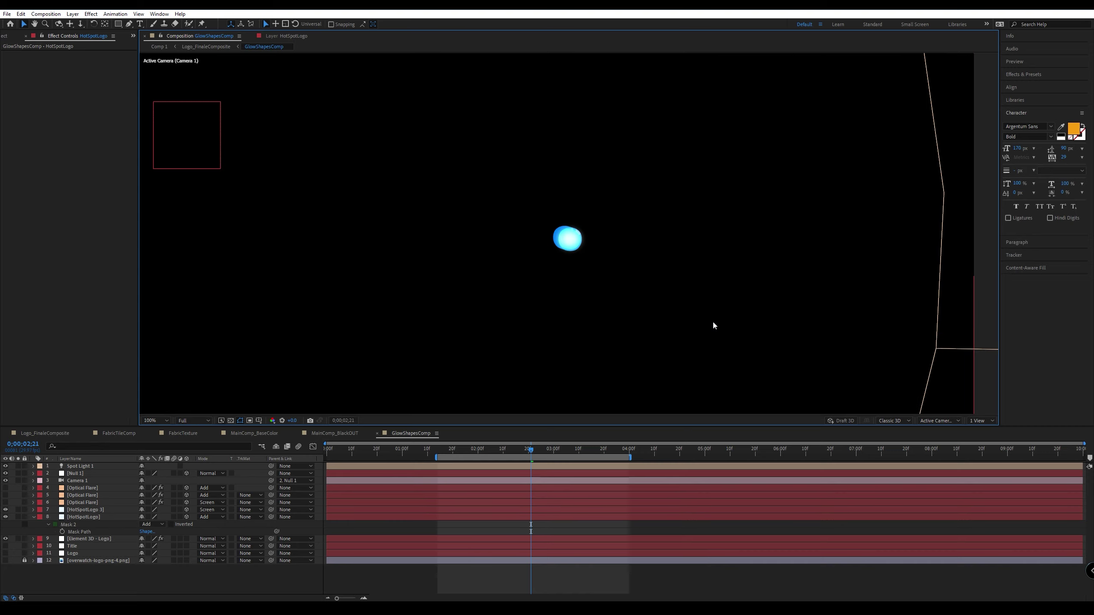
key("period")
key("comma")
key("comma")
left_click_drag(484, 267, 605, 356)
key("v")
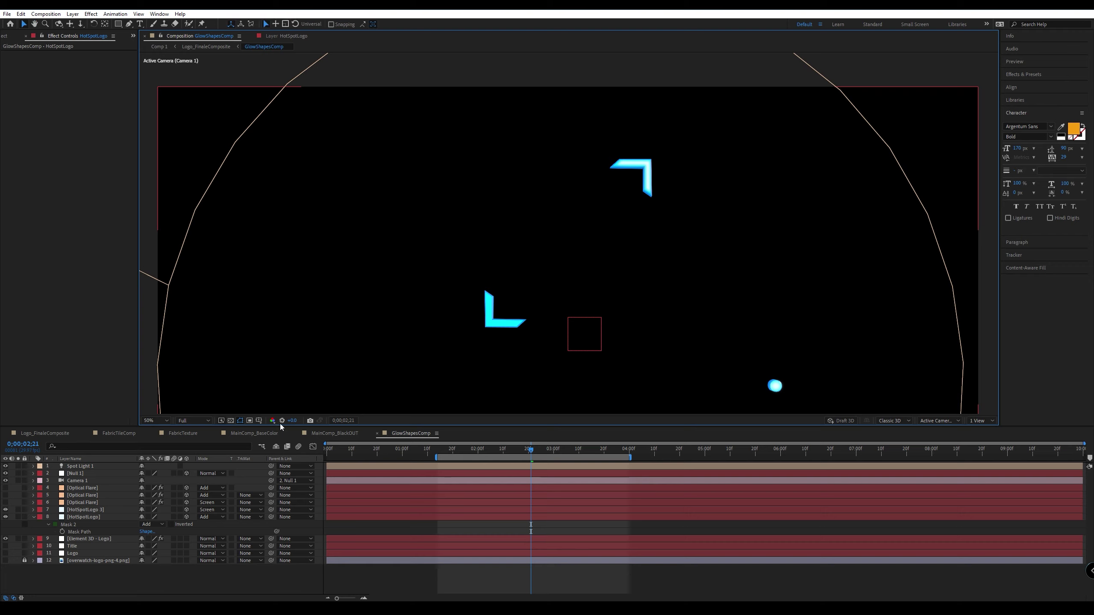
Reveal the mask of the HotSpotLogo 3 layer and duplicate it.
left_click(83, 510)
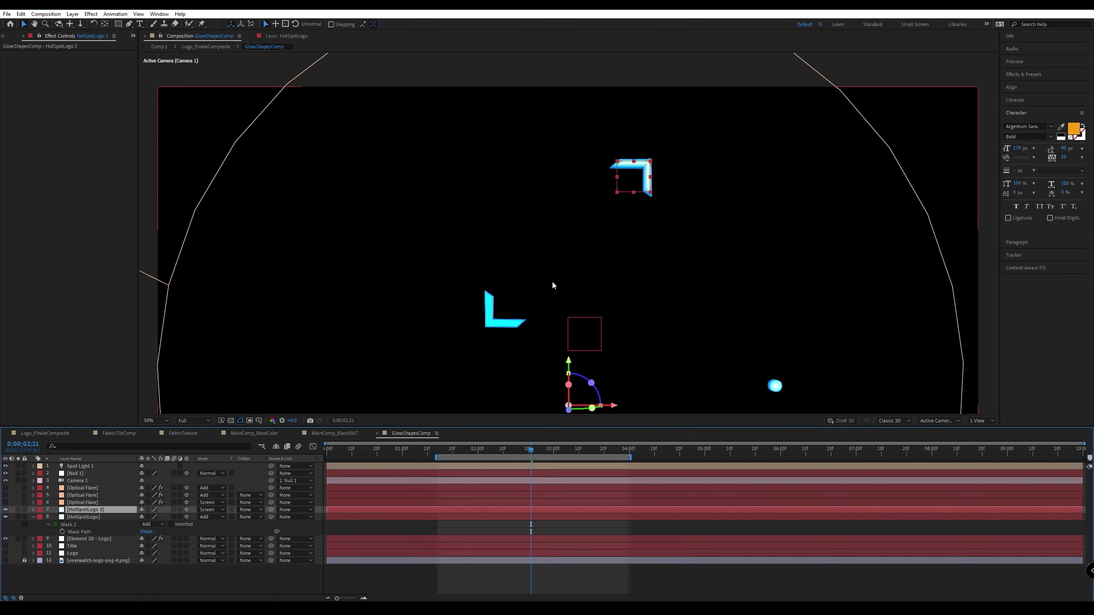
key("m")
left_click(75, 518)
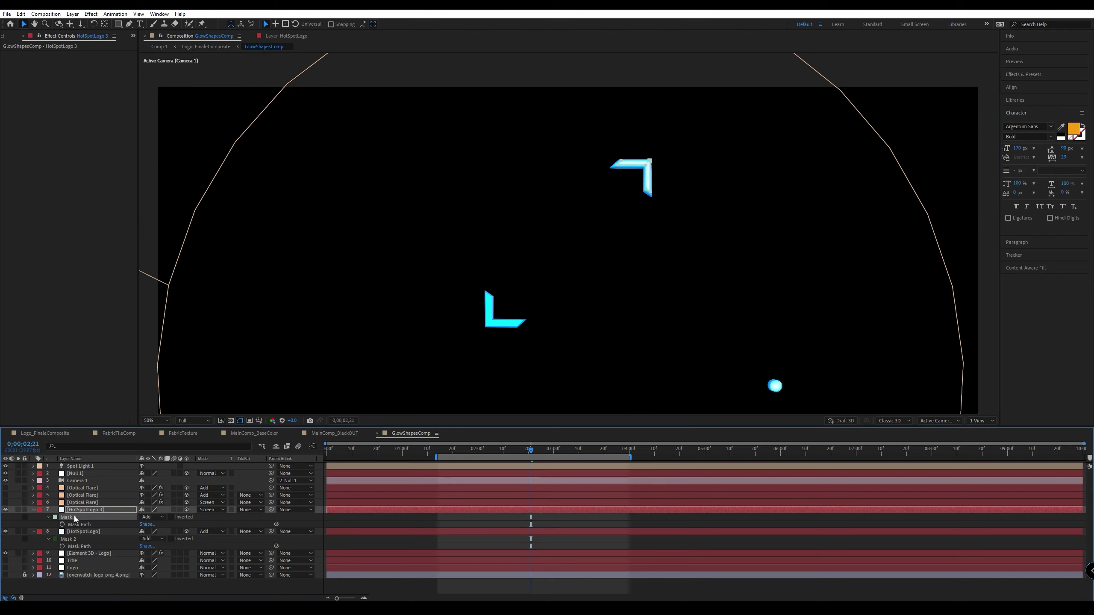
key("ctrl+d")
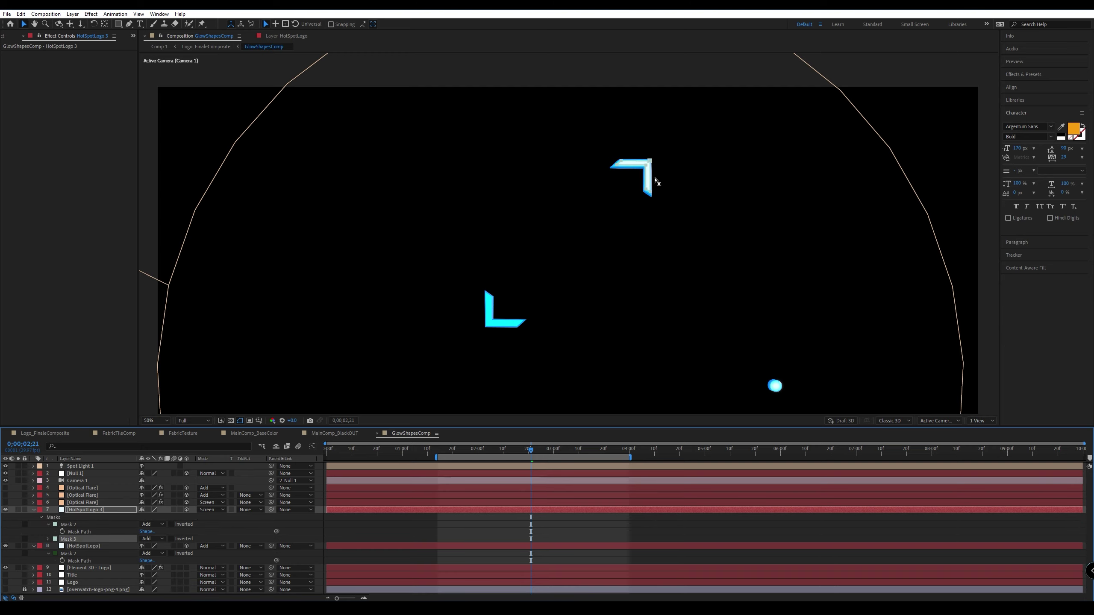
Rotate the duplicated HotSpotLogo 3 mask half a turn and align it over the lower blue bracket.
double_click(650, 192)
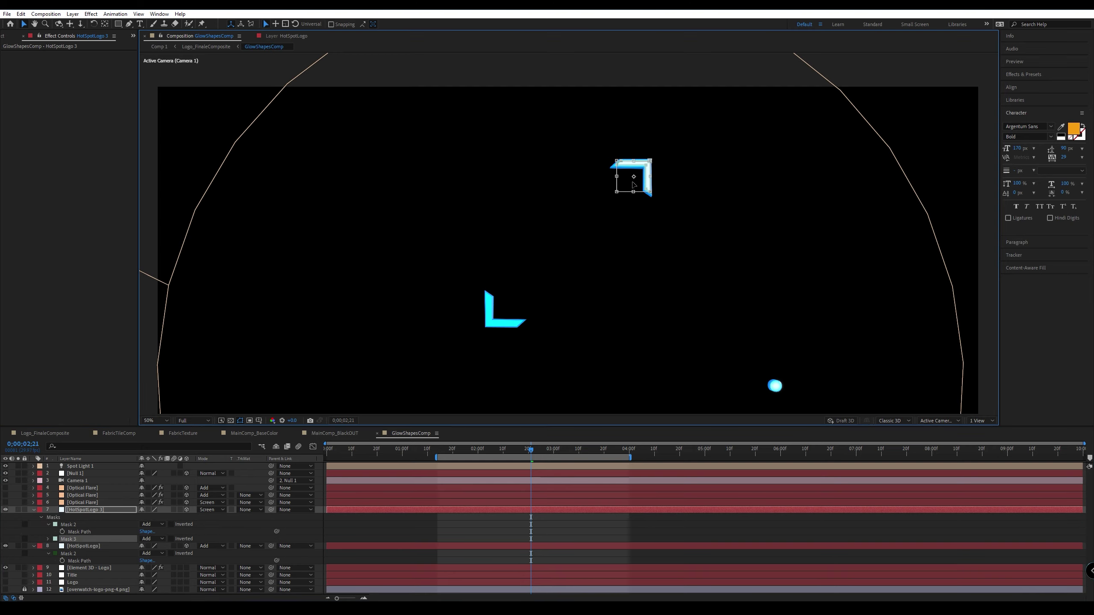
left_click_drag(636, 183, 495, 403)
scroll(431, 388, "down", 2)
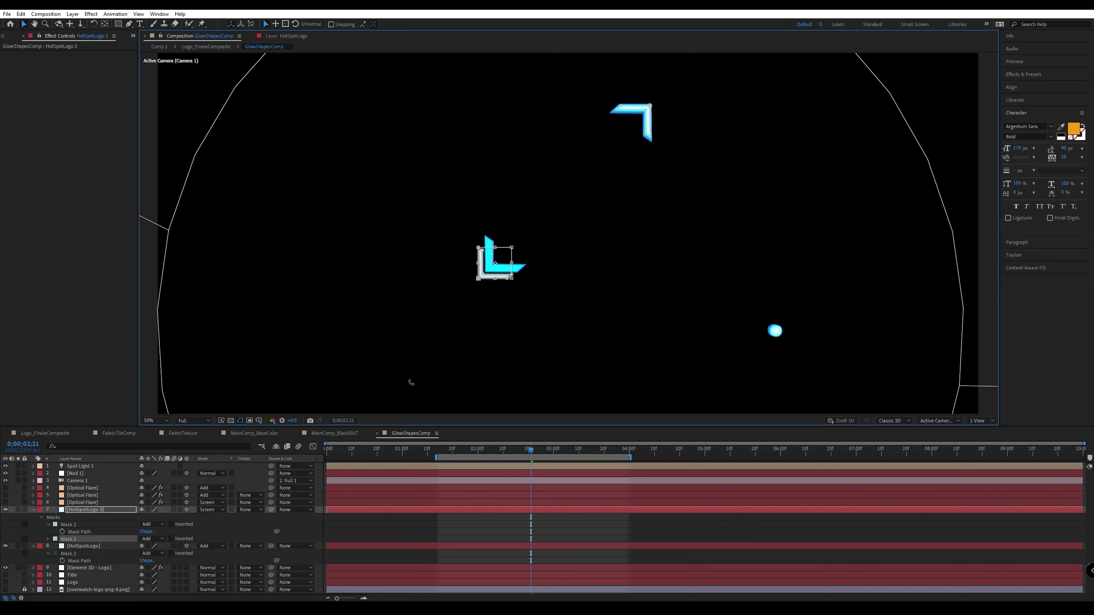
key("period")
key("period")
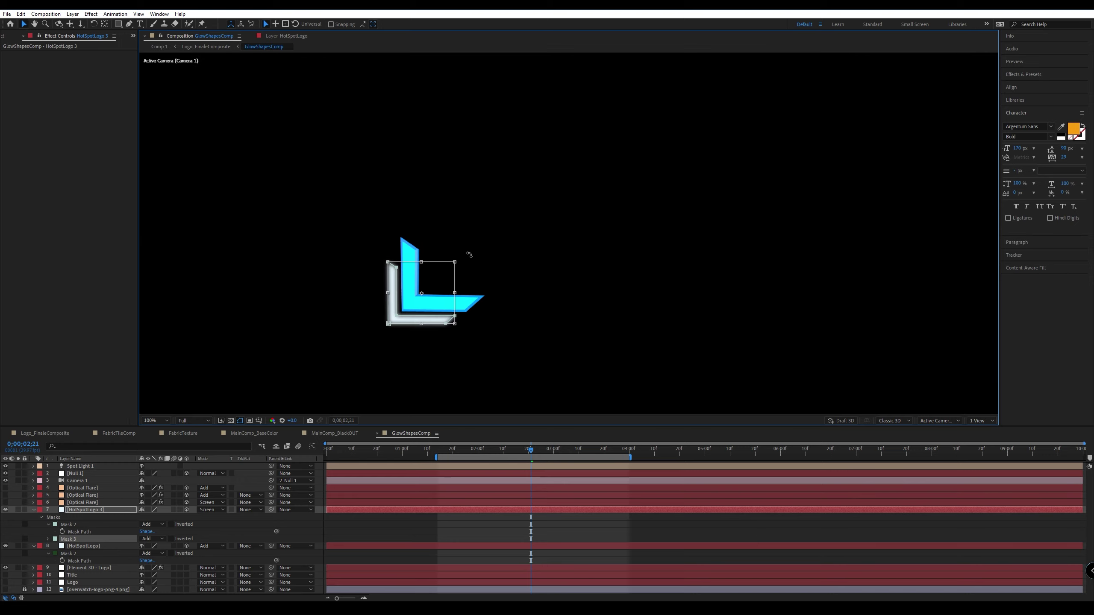
left_click_drag(438, 285, 451, 271)
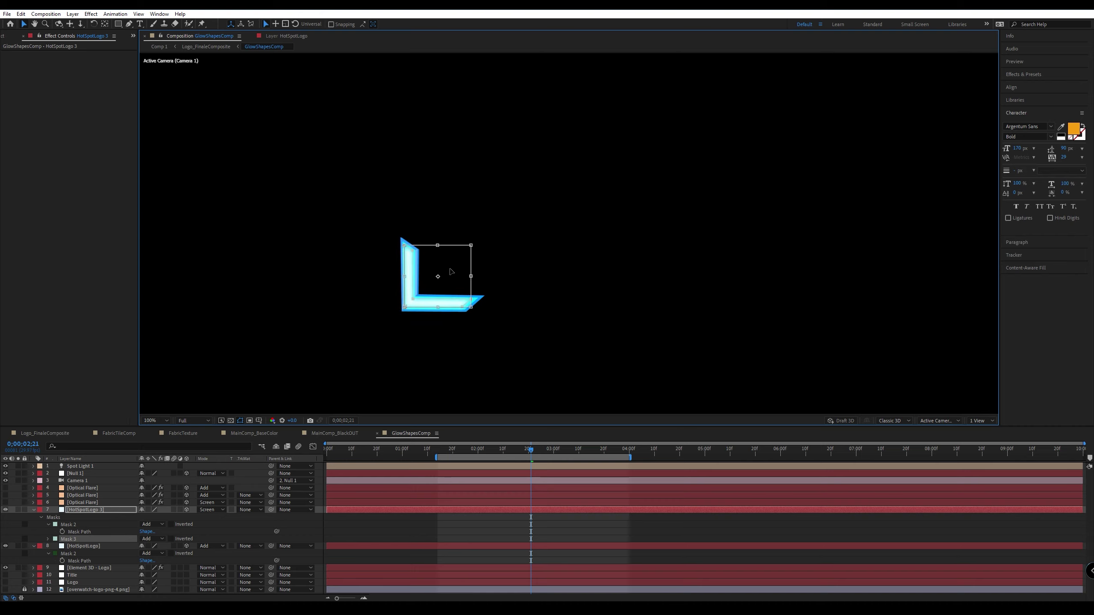
Nudge the duplicated HotSpotLogo 3 mask onto the lower bracket's front face, and collapse both HotSpotLogo layers.
scroll(383, 280, "up", 1)
middle_click_drag(327, 300, 422, 257)
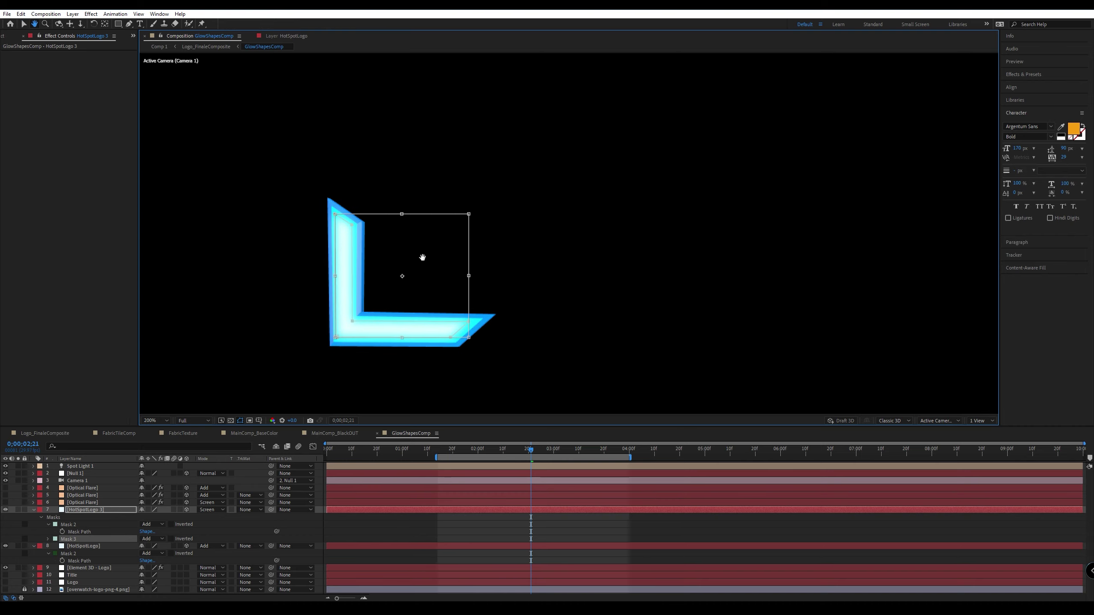
left_click_drag(430, 289, 432, 292)
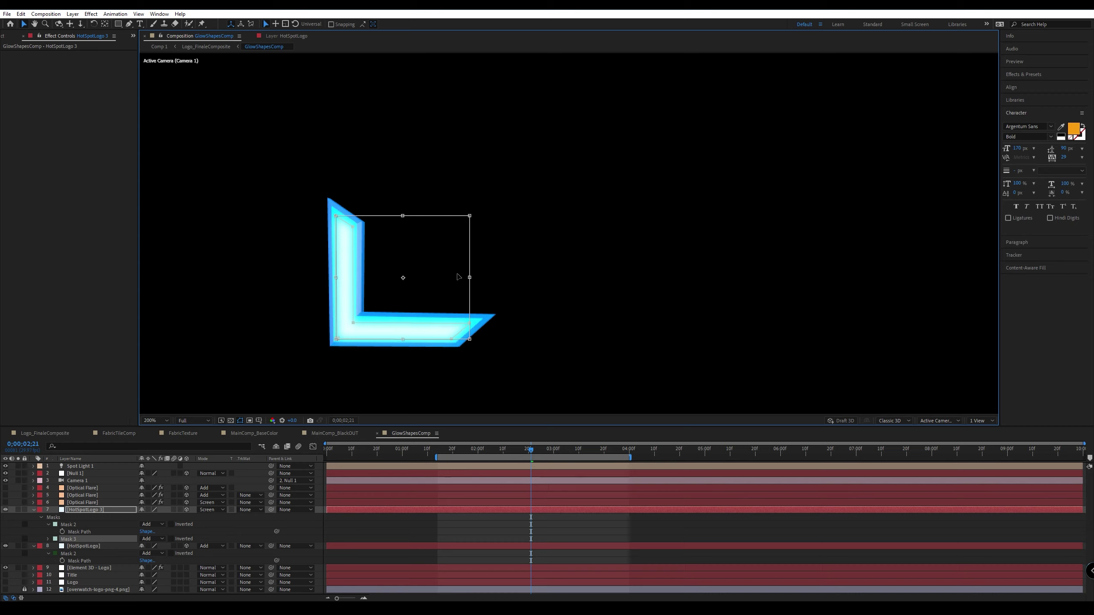
key("Return")
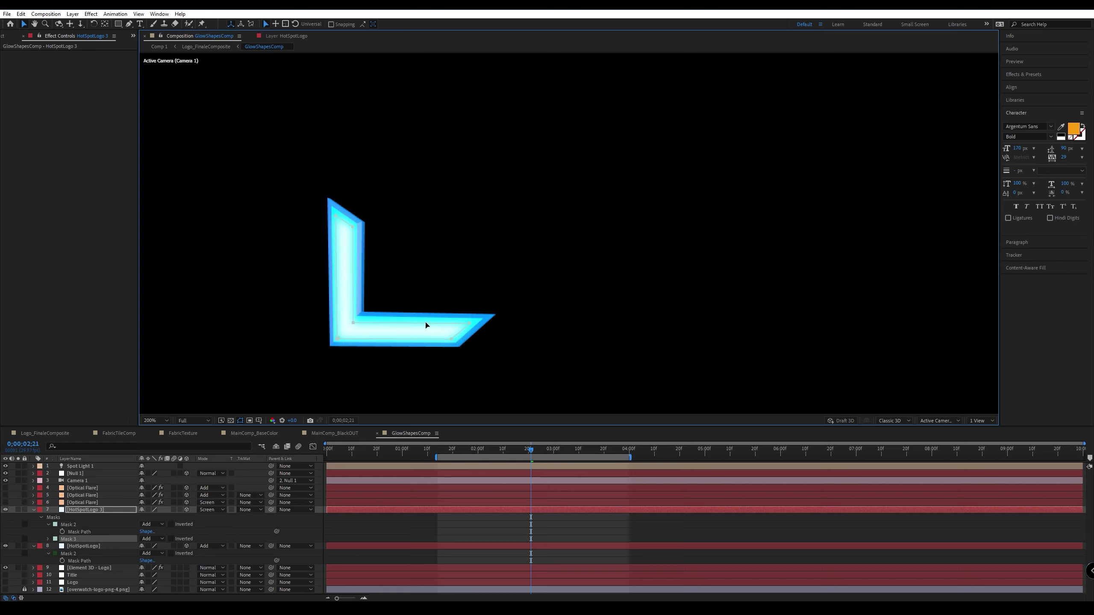
left_click(34, 510)
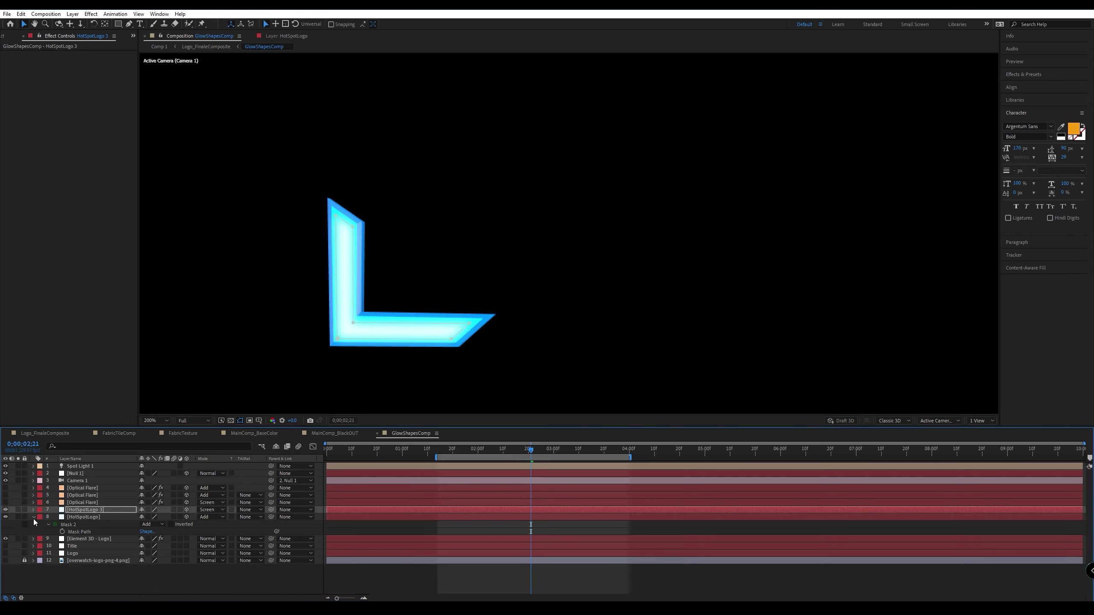
left_click(34, 517)
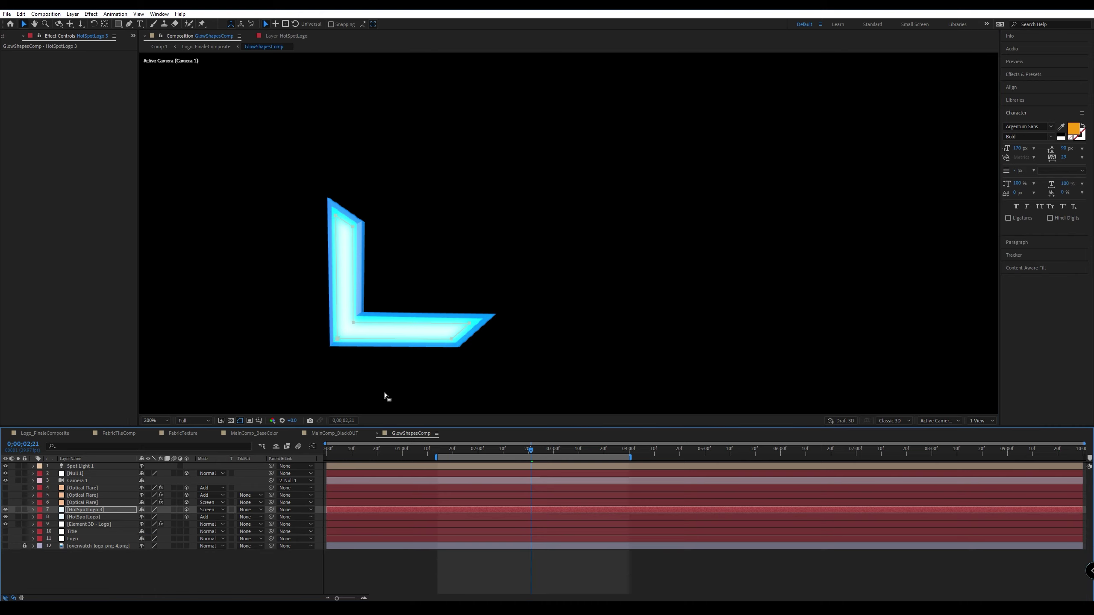
left_click(288, 561)
Add a second Two-Node Camera with its default settings to GlowShapesComp.
right_click(131, 581)
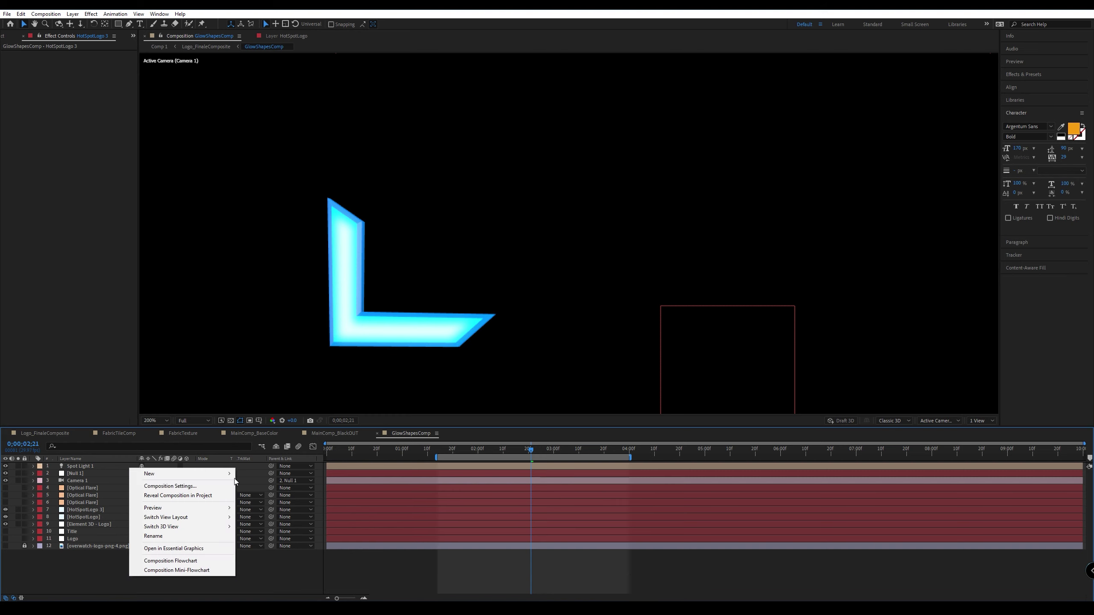
mouse_move(189, 473)
left_click(271, 516)
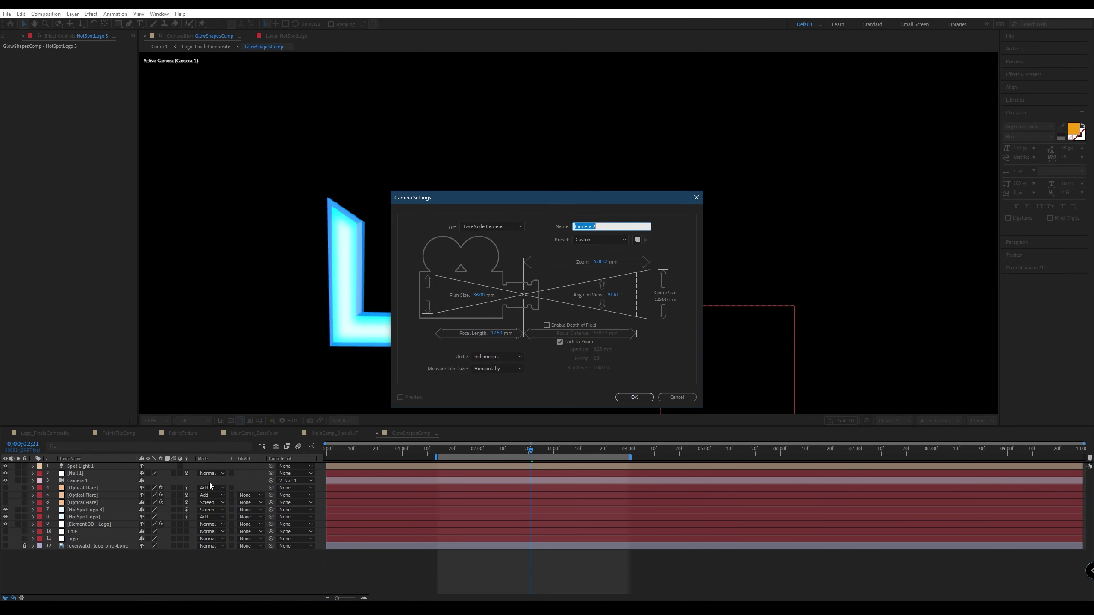
left_click(648, 398)
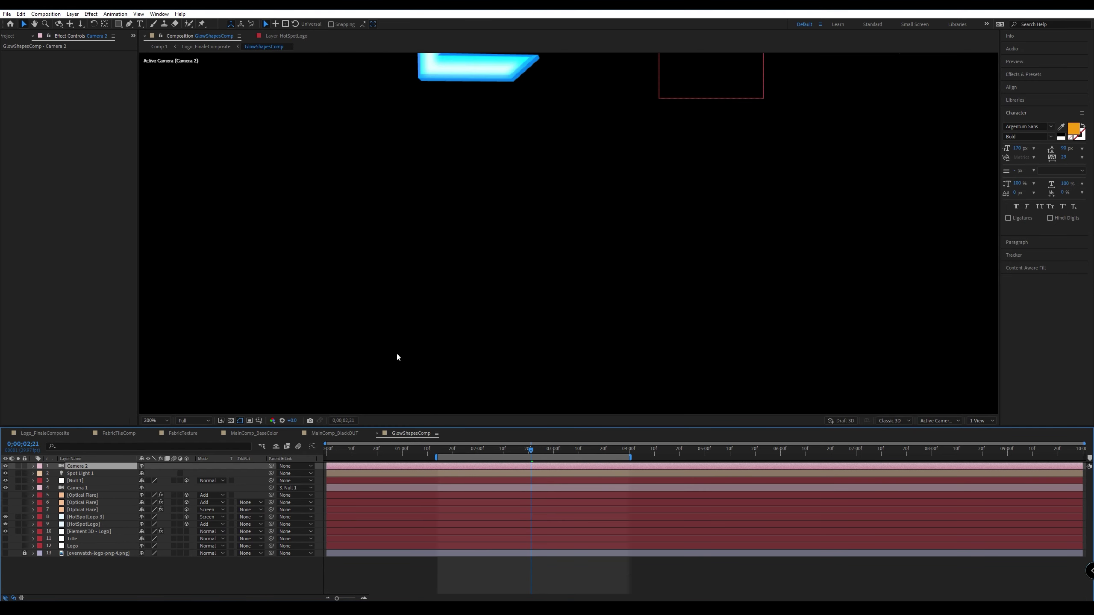
key("slash")
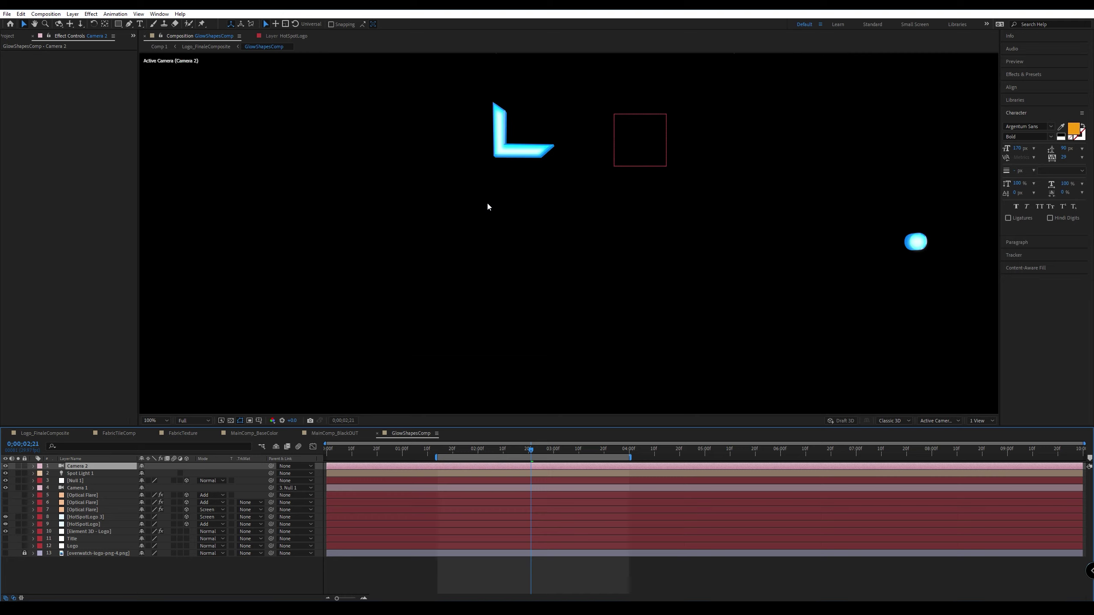
key("h")
left_click_drag(532, 191, 503, 353)
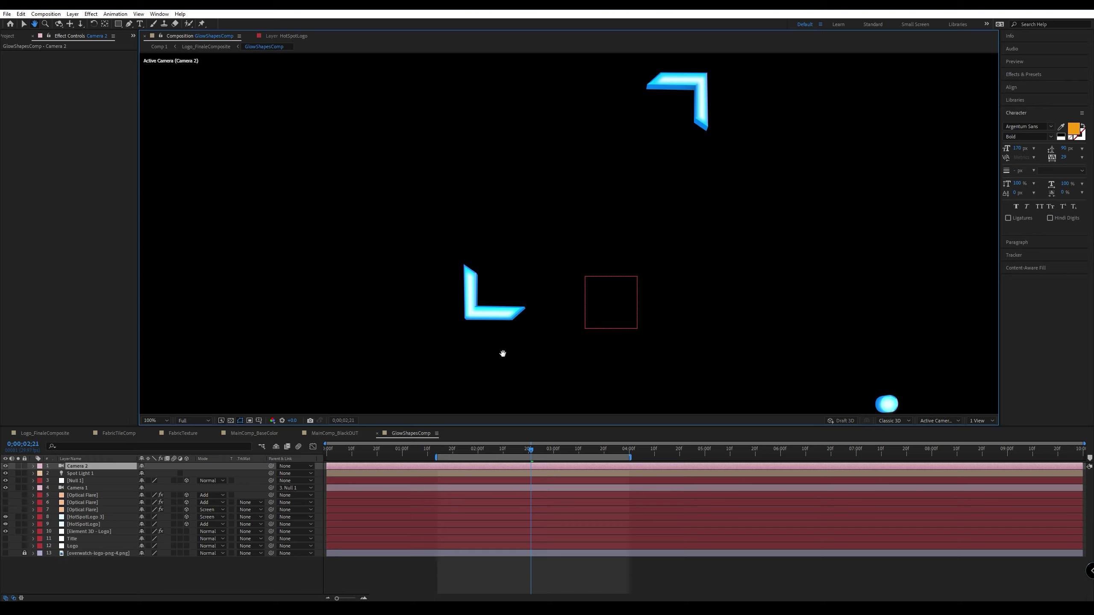
key("v")
Orbit Camera 2 around the brackets to examine the highlight alignment from the side, and delete that camera.
left_click_drag(473, 264, 517, 269, "alt")
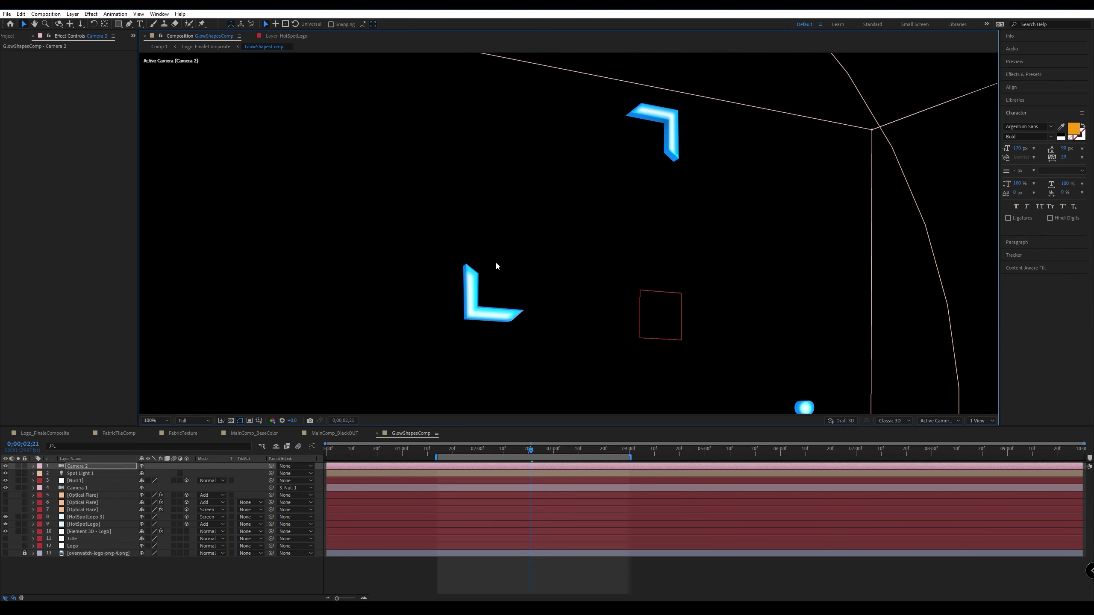
left_click_drag(496, 263, 532, 255, "alt")
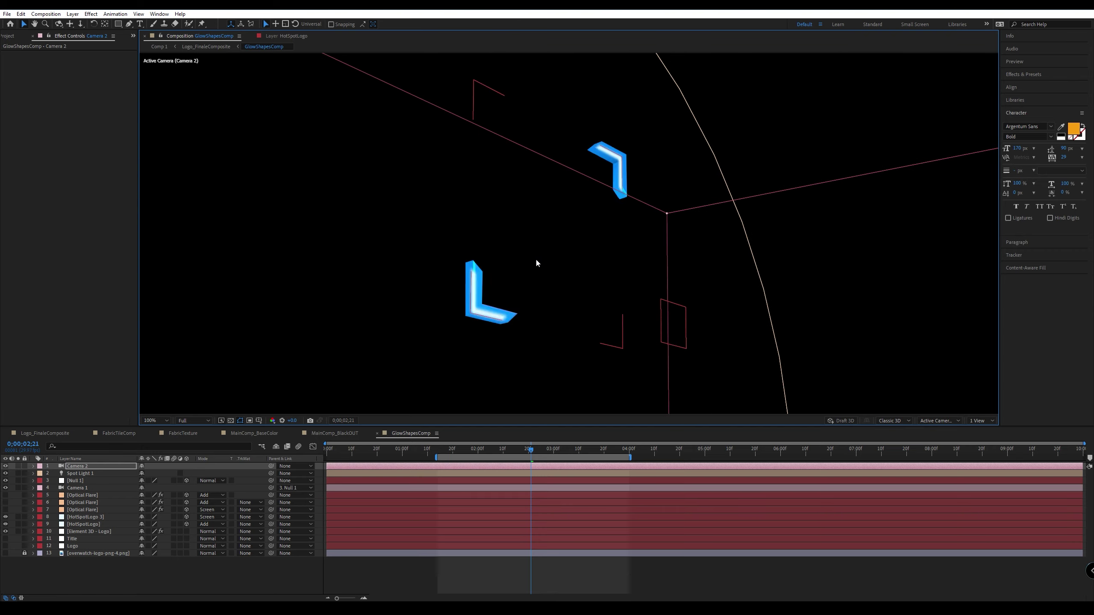
key("period")
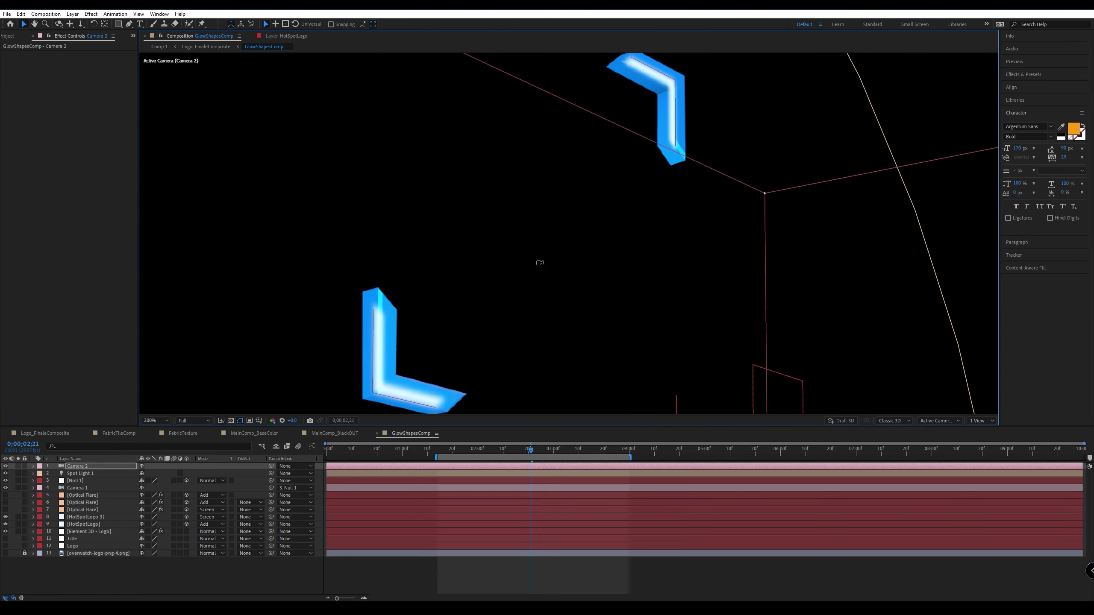
left_click_drag(530, 271, 452, 304, "alt")
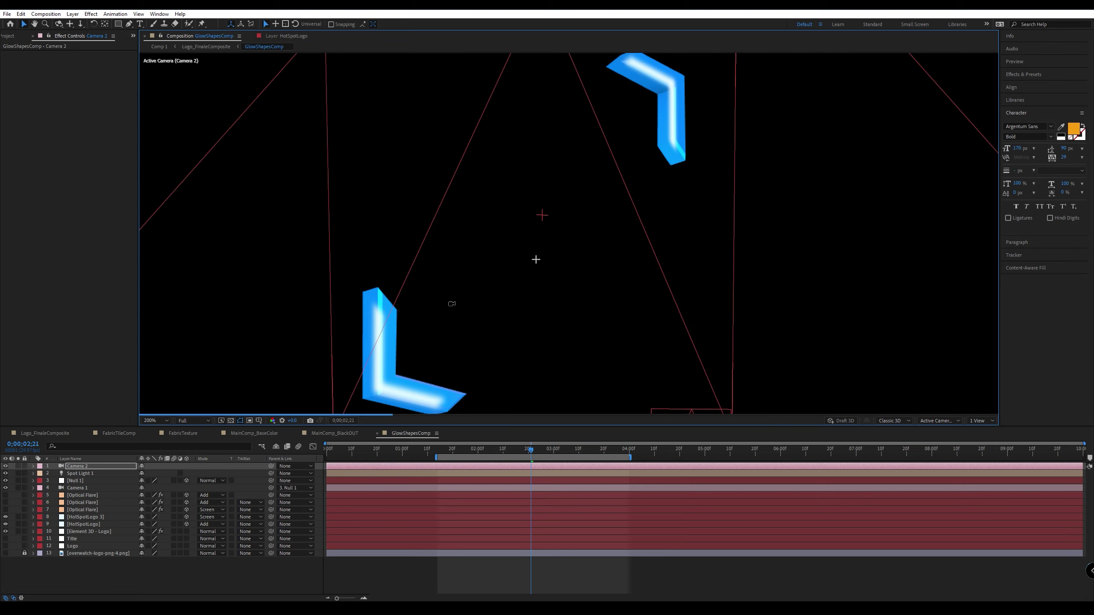
key("comma")
key("comma")
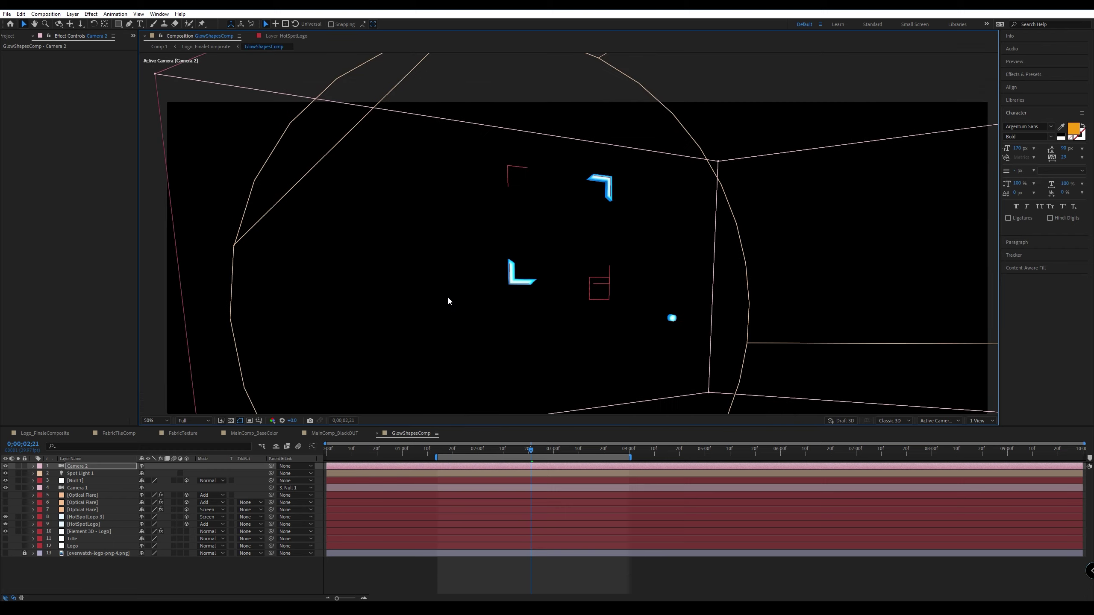
left_click_drag(449, 299, 577, 332, "alt")
left_click(97, 466)
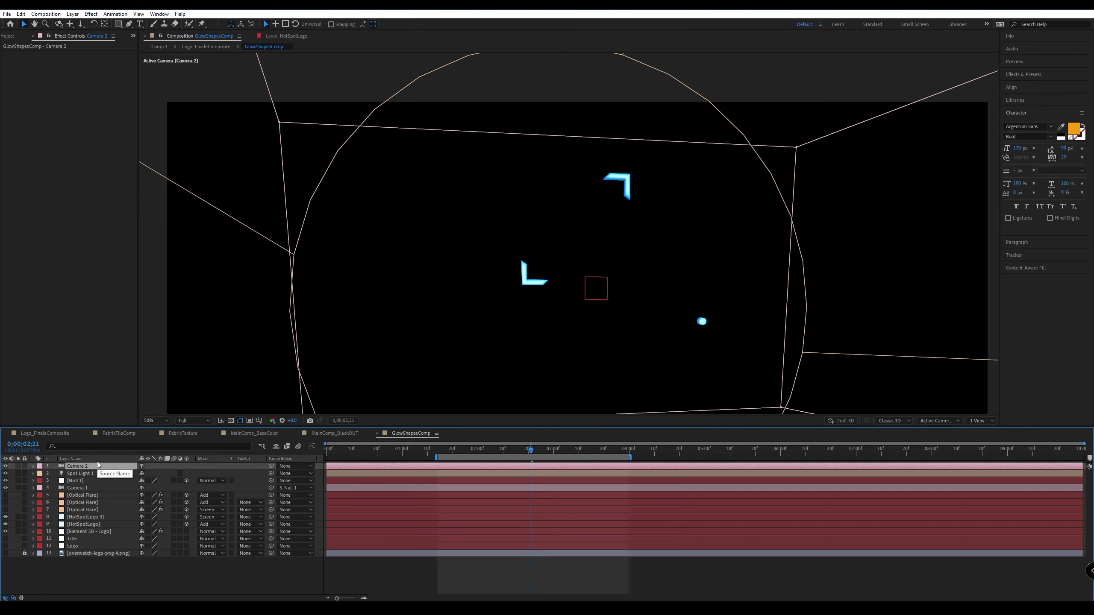
key("Delete")
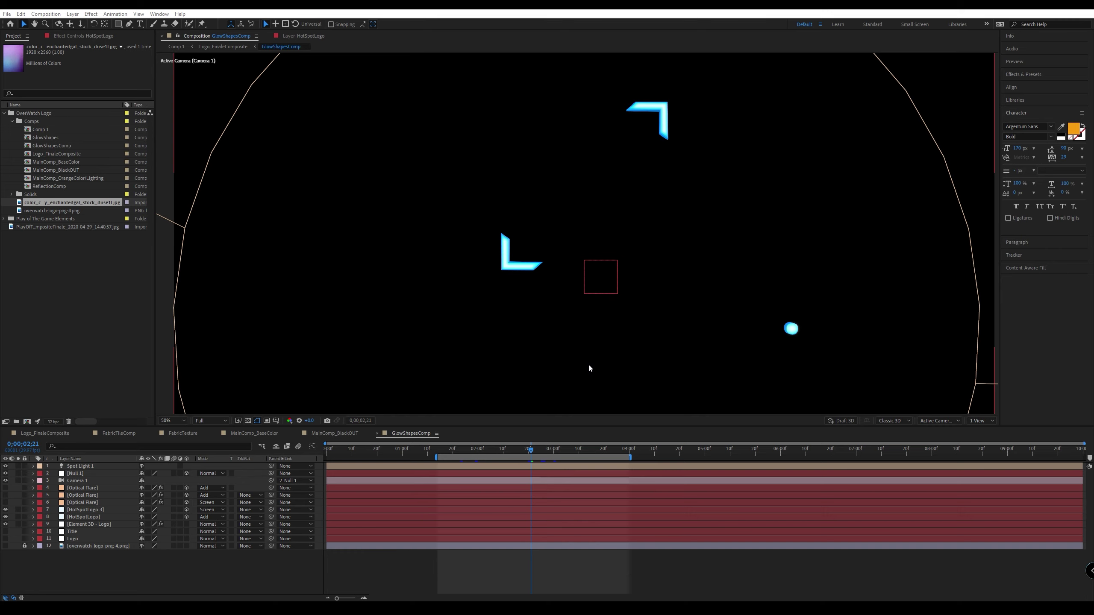
Set the GlowShapesComp preview resolution to Quarter with the current time at 0;00;02;07.
left_click_drag(530, 451, 496, 451)
left_click(213, 420)
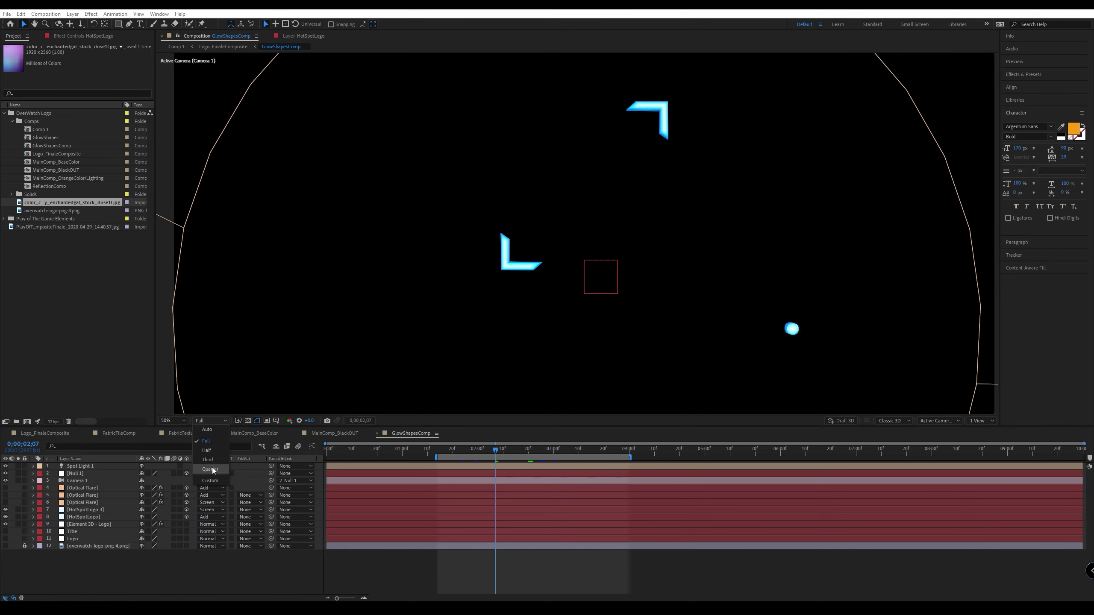
left_click(211, 469)
key("period")
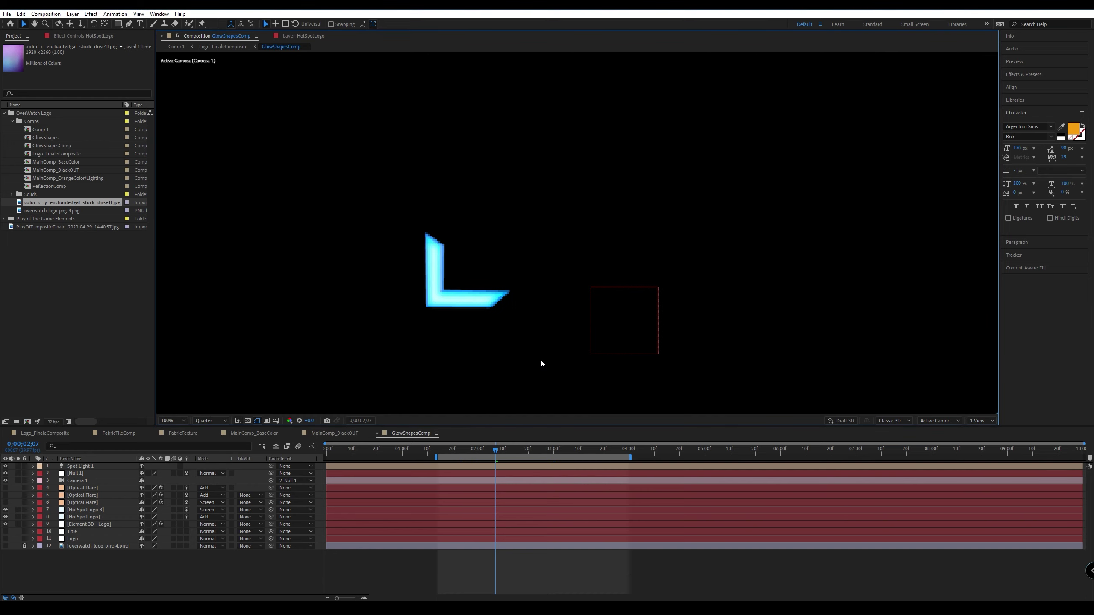
key("comma")
Check the lower bracket's fade-in around 0;00;01;24 with HotSpotLogo 3 hidden, and show the layer again at 0;00;01;21.
left_click_drag(495, 450, 463, 453)
key("period")
key("period")
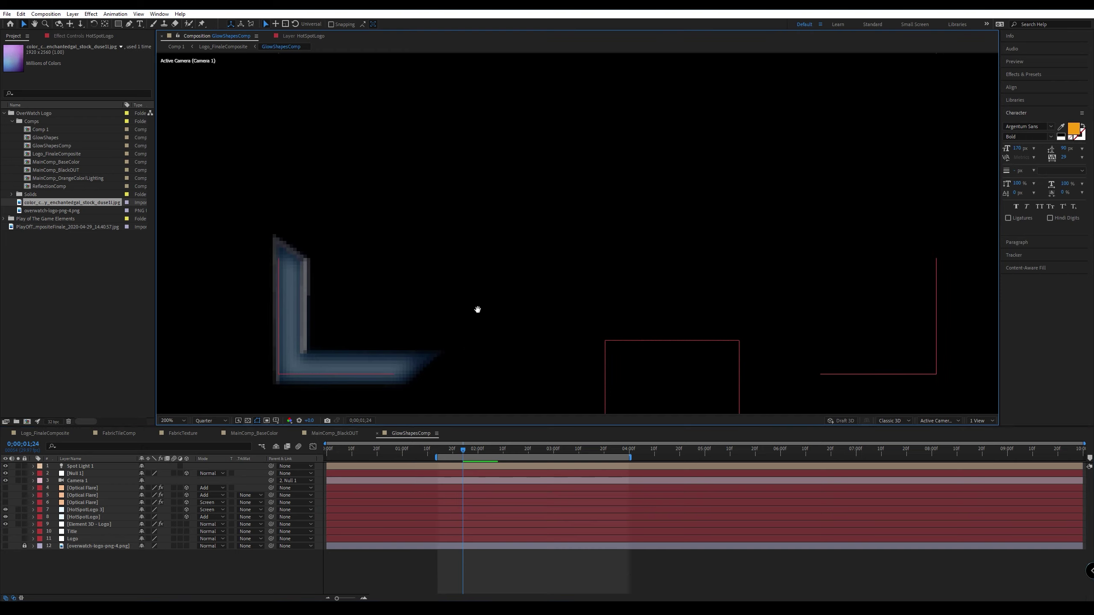
left_click_drag(478, 309, 669, 214)
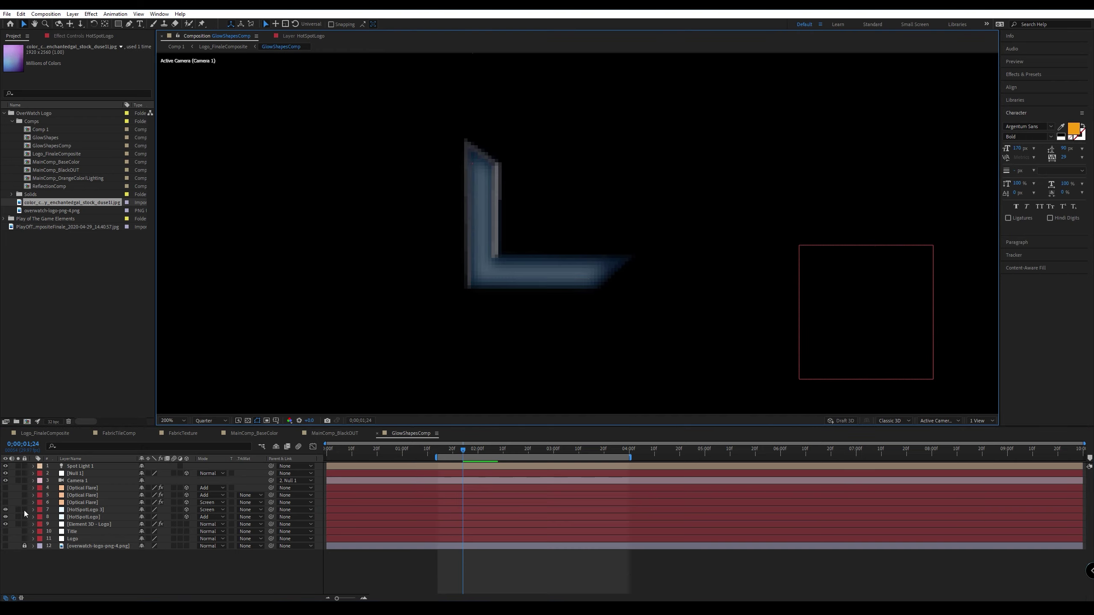
left_click(6, 510)
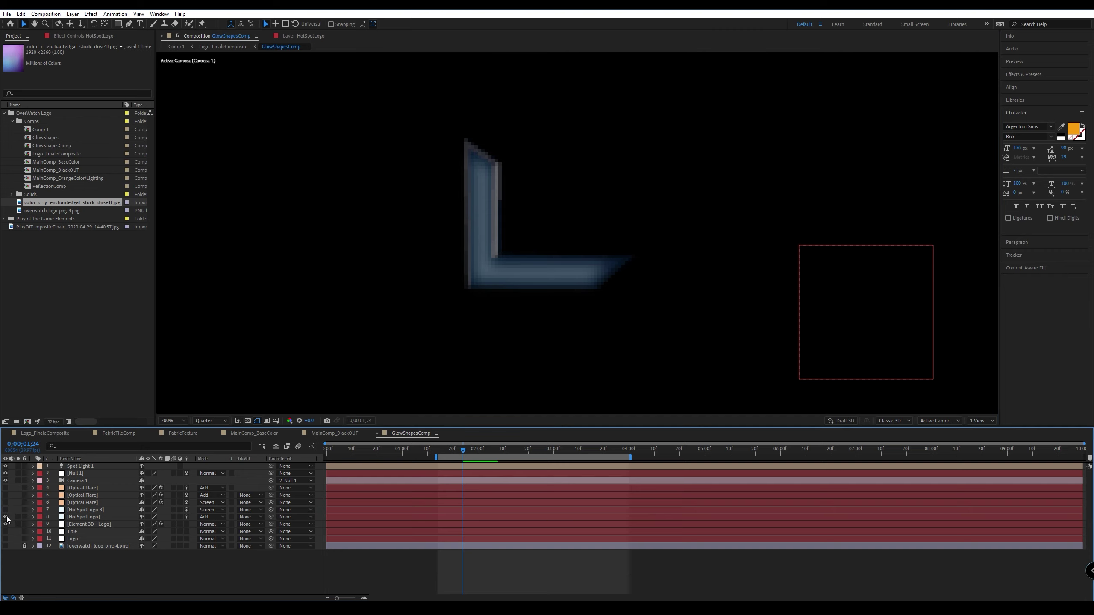
left_click(5, 517)
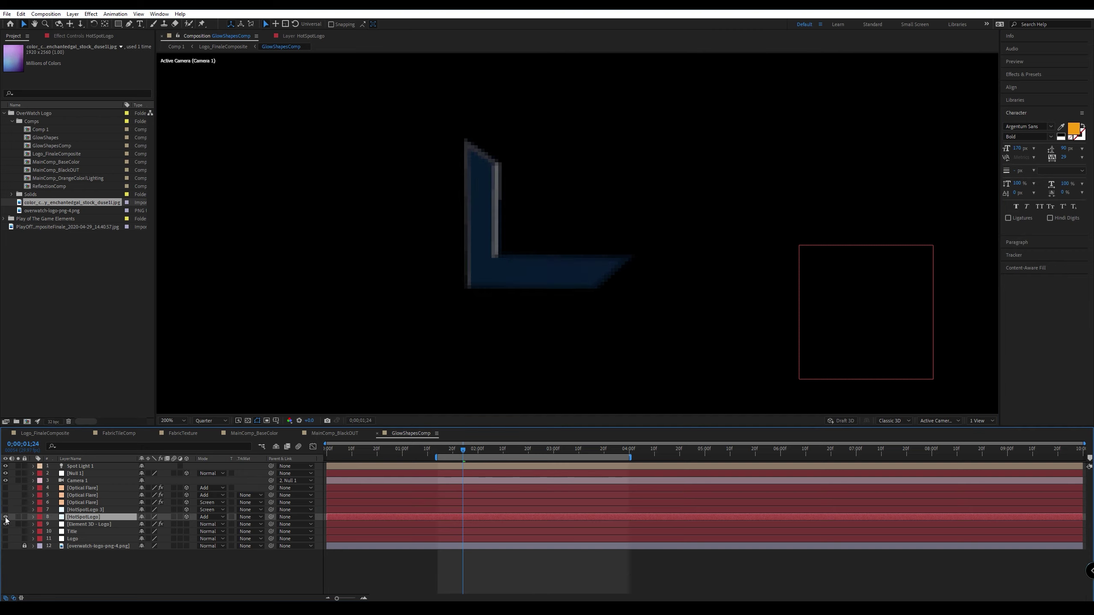
left_click(5, 524)
key("comma")
key("comma")
key("period")
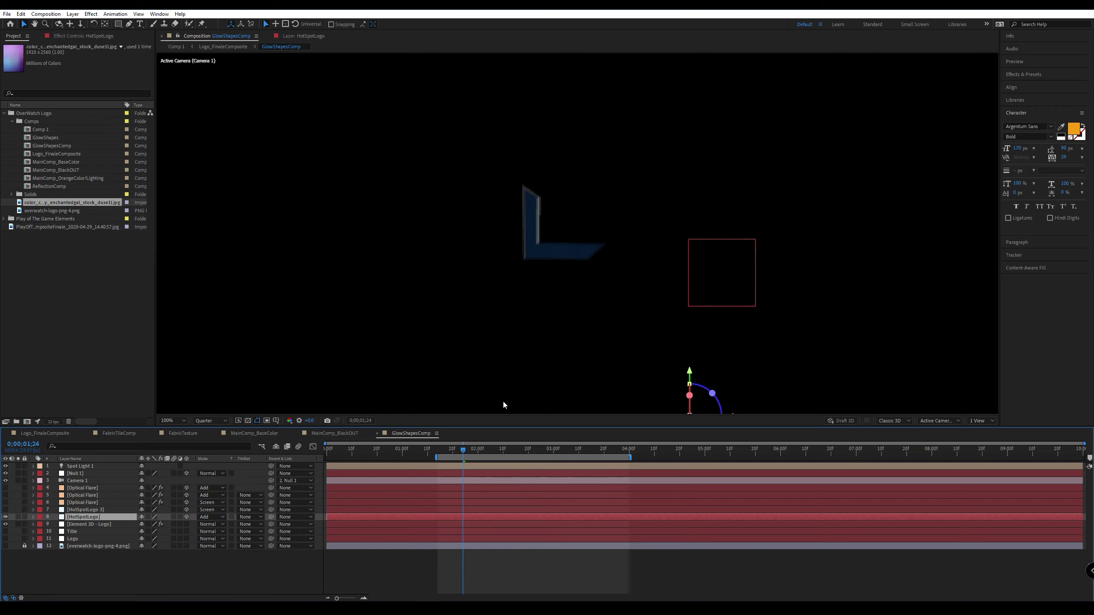
mouse_move(463, 452)
left_mouse_down()
mouse_move(533, 453)
mouse_move(457, 441)
left_mouse_up()
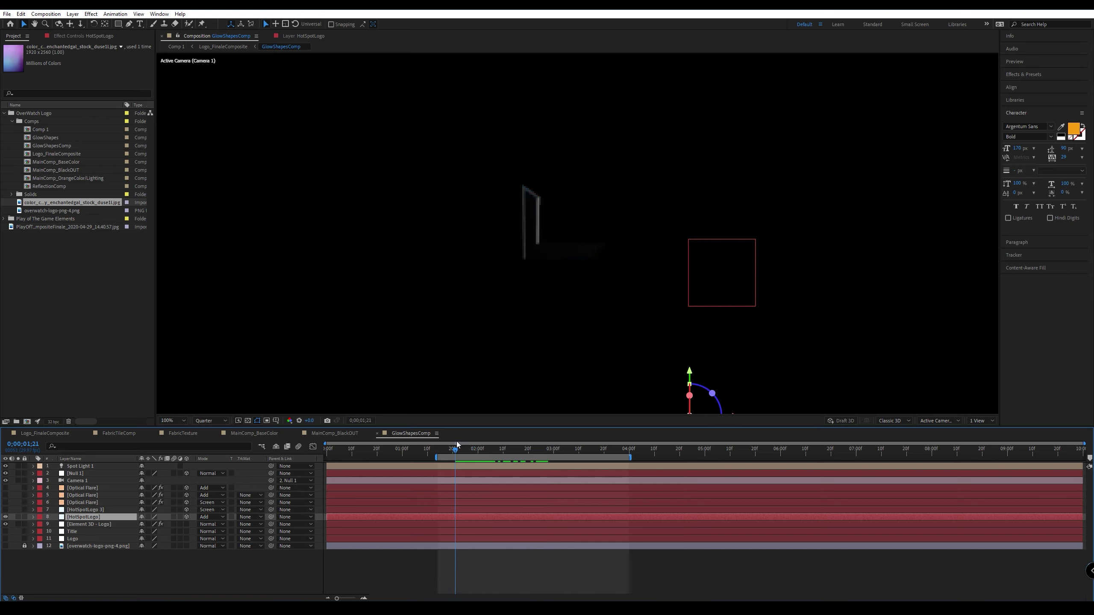
left_click_drag(3, 512, 4, 518)
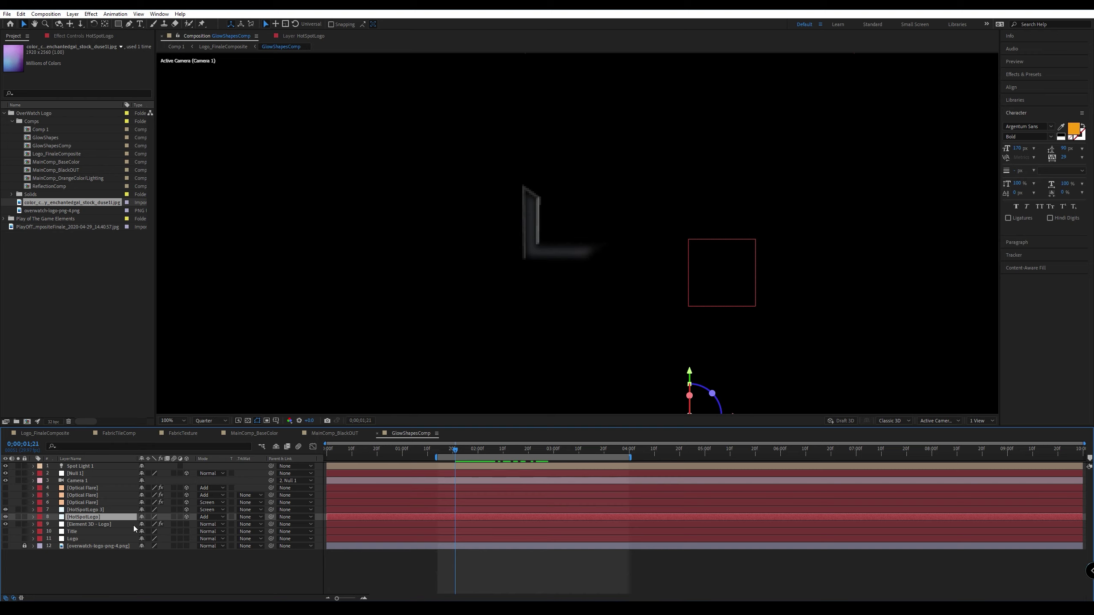
Preview the brackets and dot lighting up from 0;00;01;24 and examine their highlights at 0;00;04;10.
left_click_drag(454, 452, 464, 454)
scroll(613, 322, "down", 3)
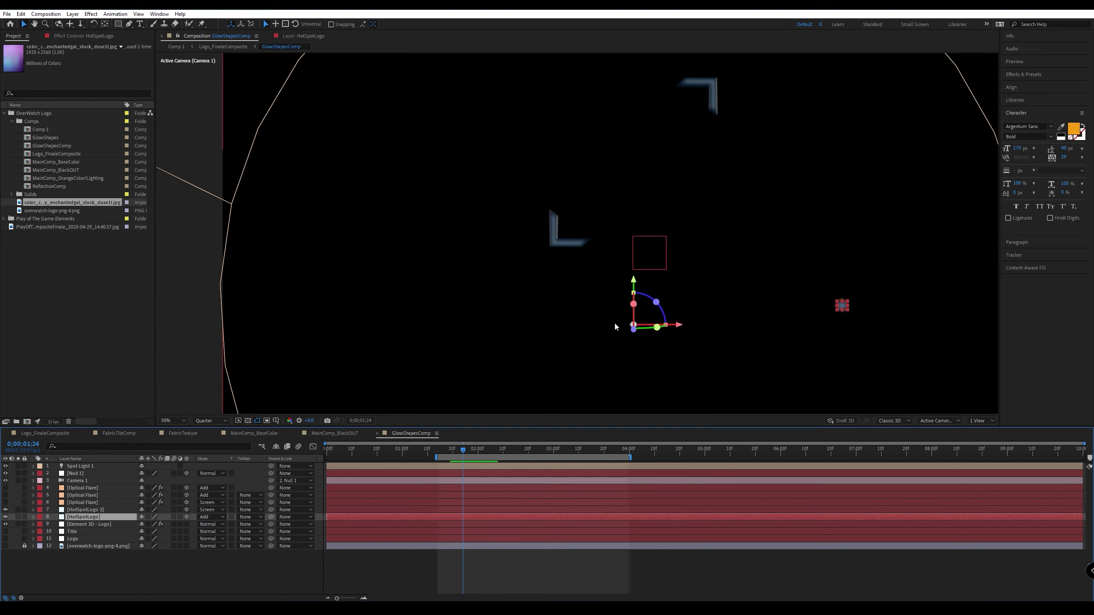
scroll(614, 321, "up", 1)
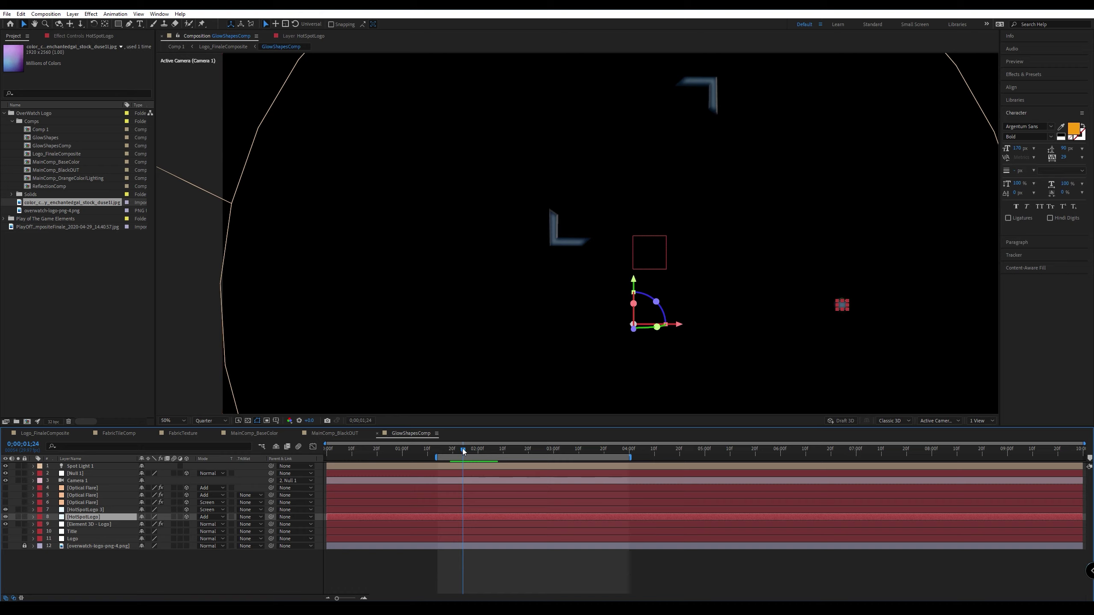
key("space")
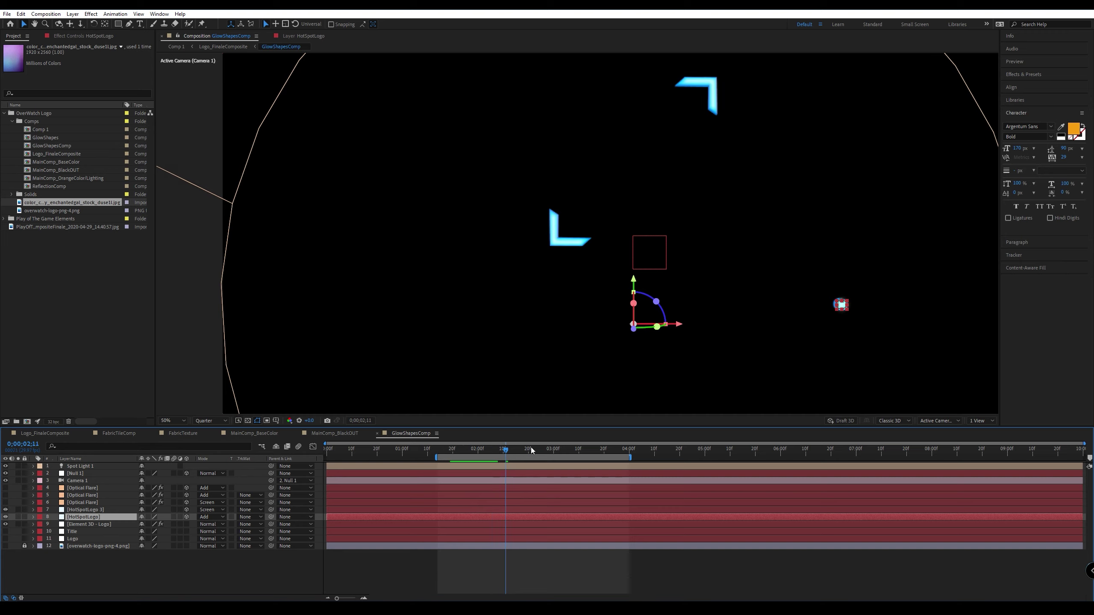
left_click_drag(532, 450, 654, 450)
key("comma")
left_click(900, 380)
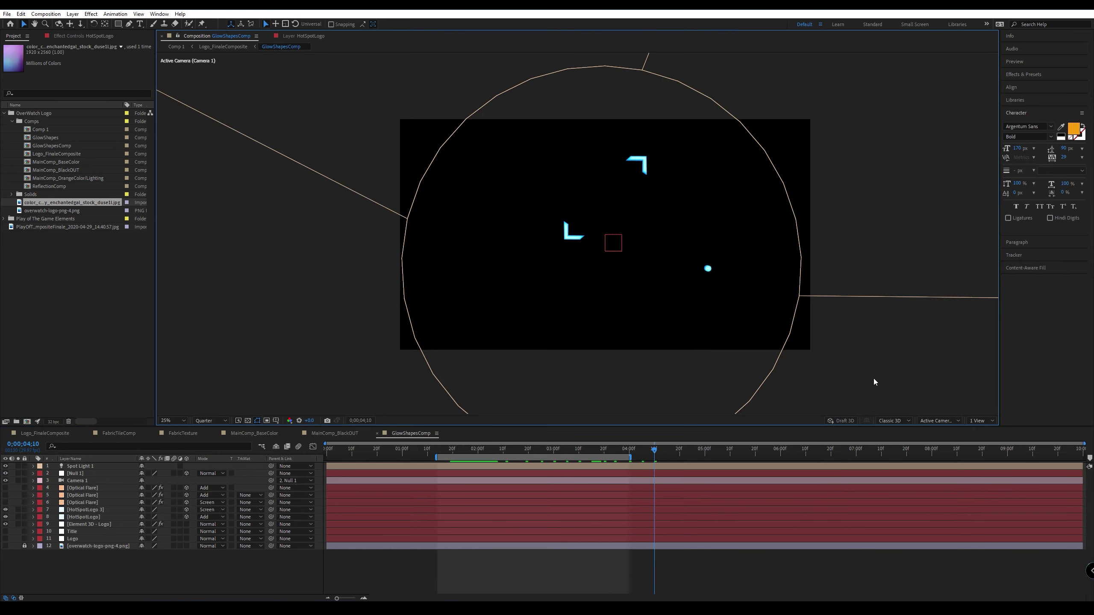
key("period")
key("h")
left_click_drag(818, 356, 658, 357)
key("v")
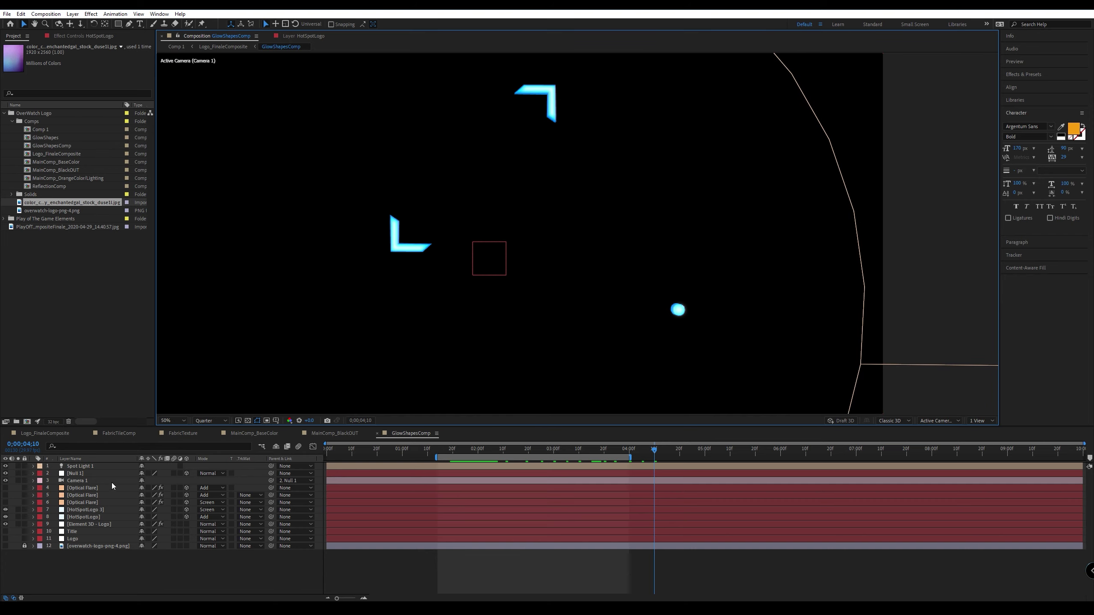
Open Logo_FinaleComposite and hide the ReflectionComp and orange color/lighting layers that still show the Overwatch logo.
left_click(43, 433)
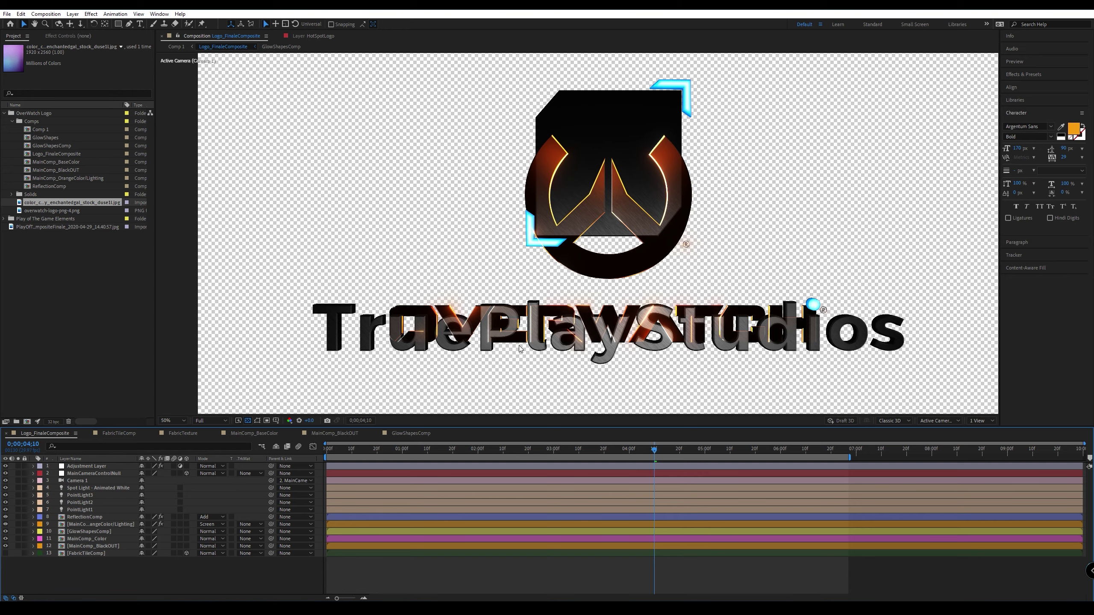
key("slash")
key("comma")
left_click(6, 517)
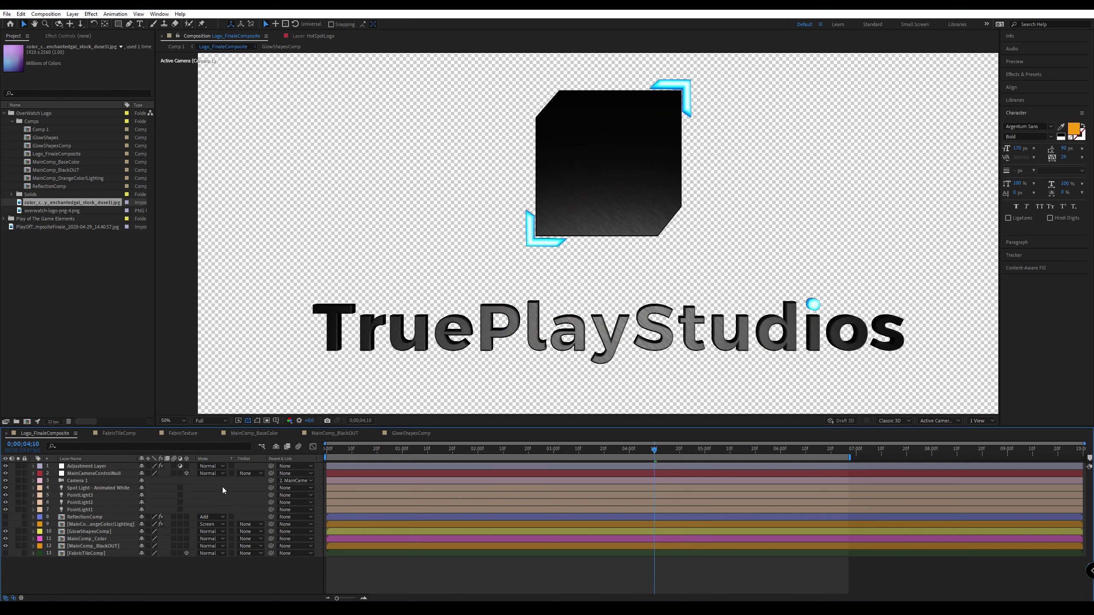
Set the Logo_FinaleComposite preview resolution to Quarter and move the current time to 0;00;04;19.
left_click(211, 421)
left_click(217, 459)
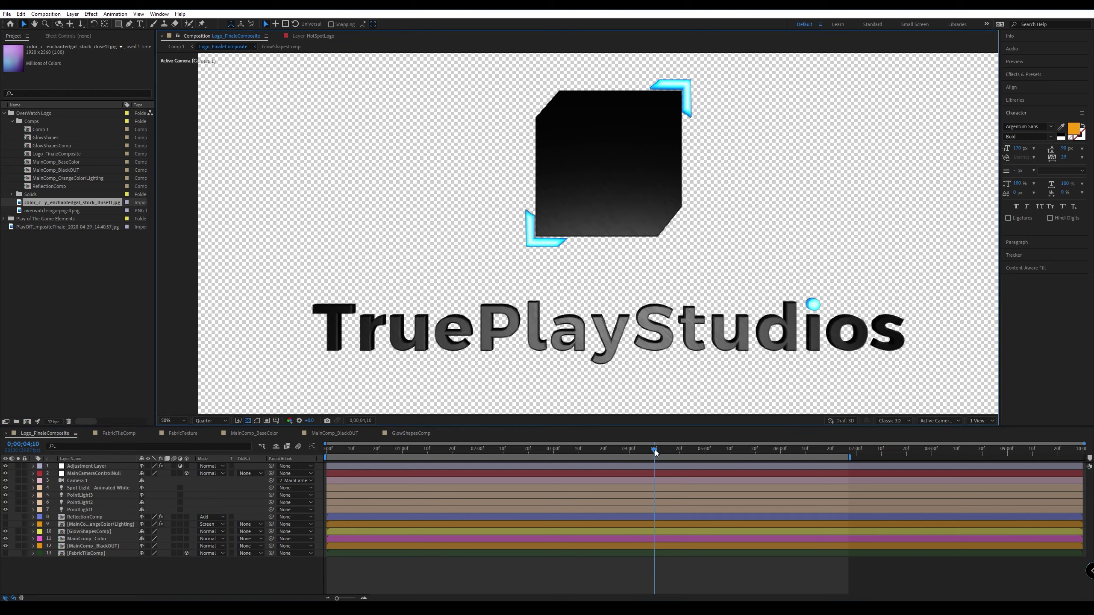
left_click_drag(655, 452, 680, 449)
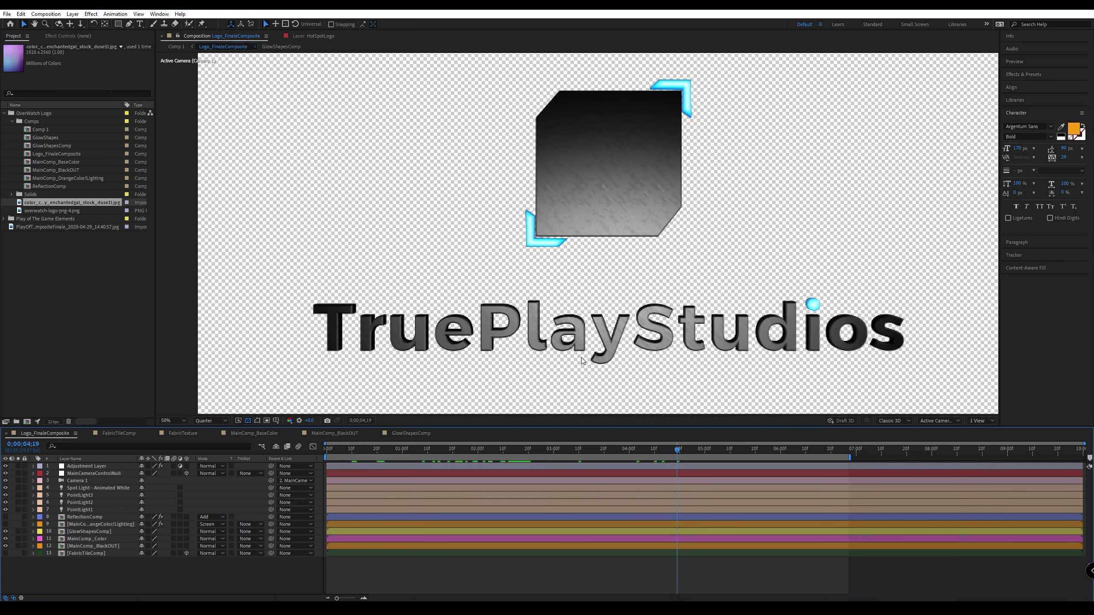
Select the MainComp_Color layer and examine its mask outline around the logo at 0;00;04;19.
left_click(97, 539)
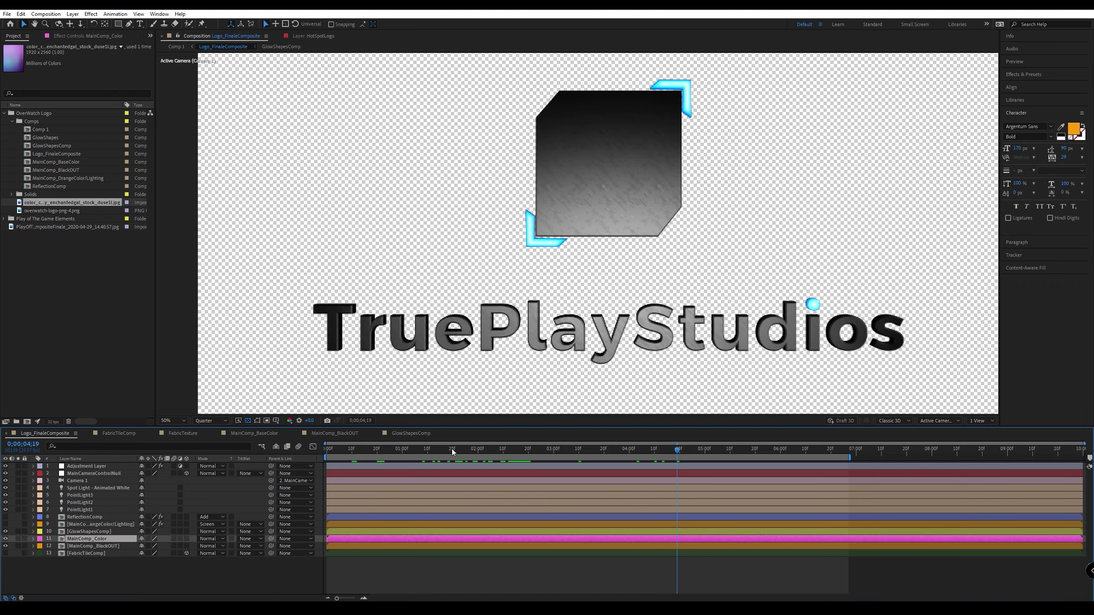
left_click(258, 421)
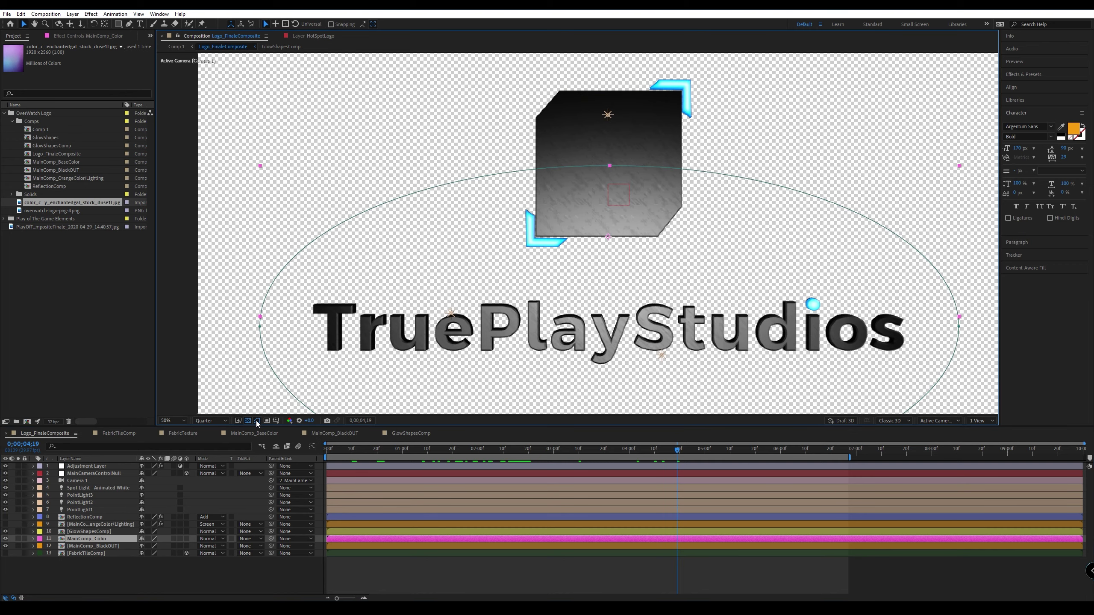
key("comma")
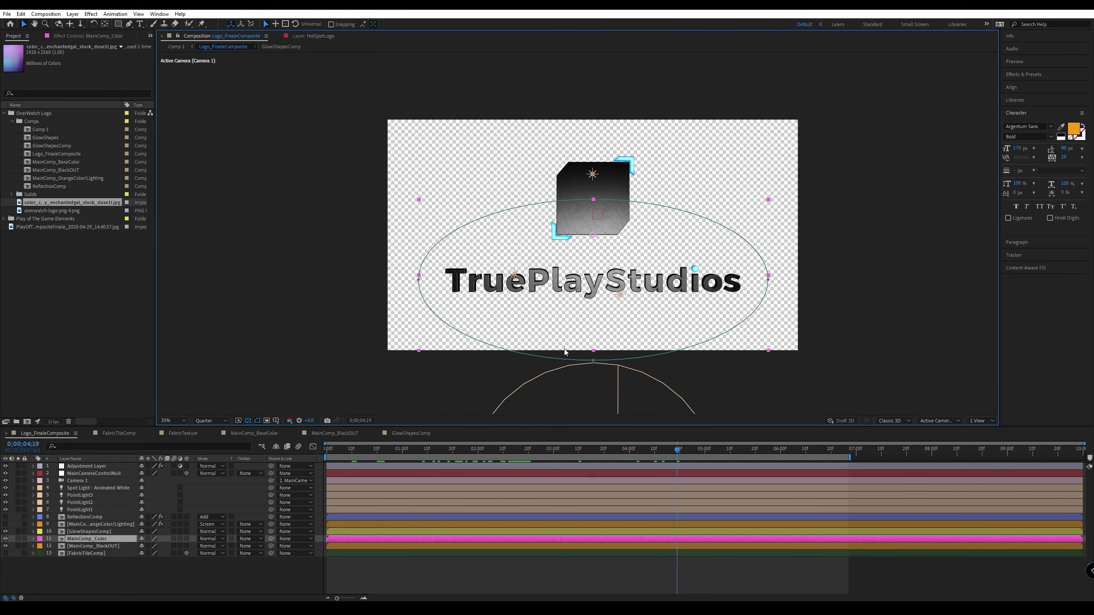
left_click(258, 421)
key("period")
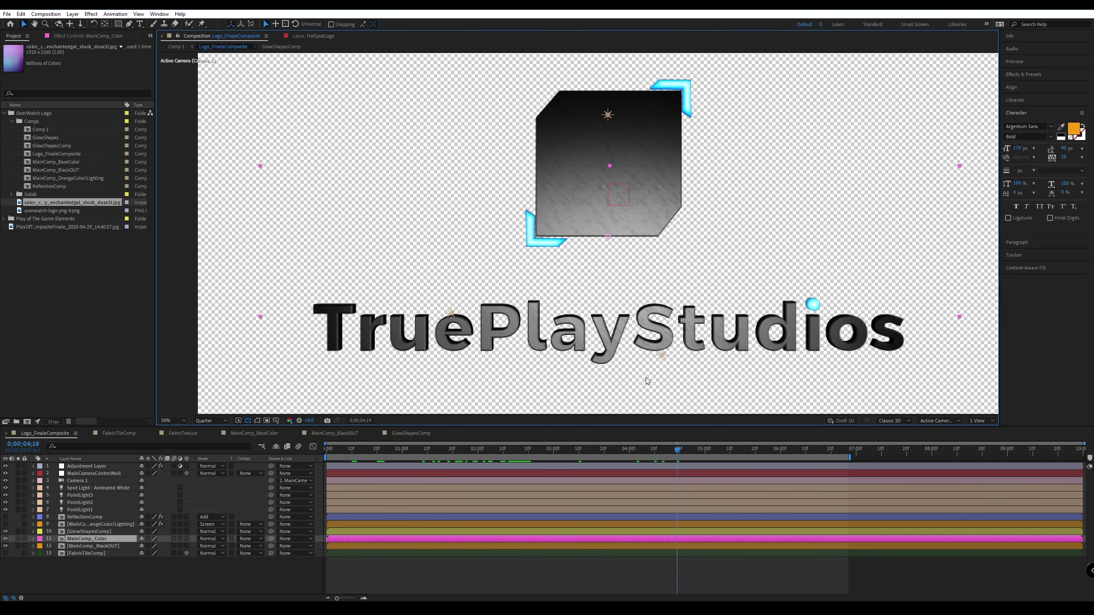
Check the TruePlayStudios text at 0;00;06;23 and 0;00;09;07 against a black background with MainComp_Color's mask outline shown.
left_click_drag(678, 450, 839, 453)
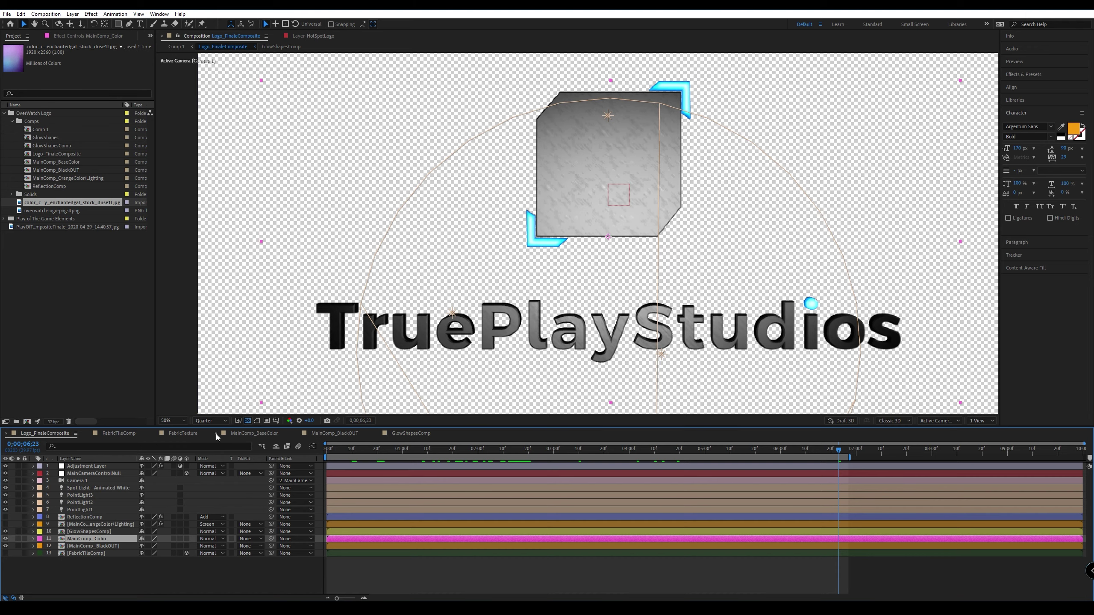
left_click(248, 421)
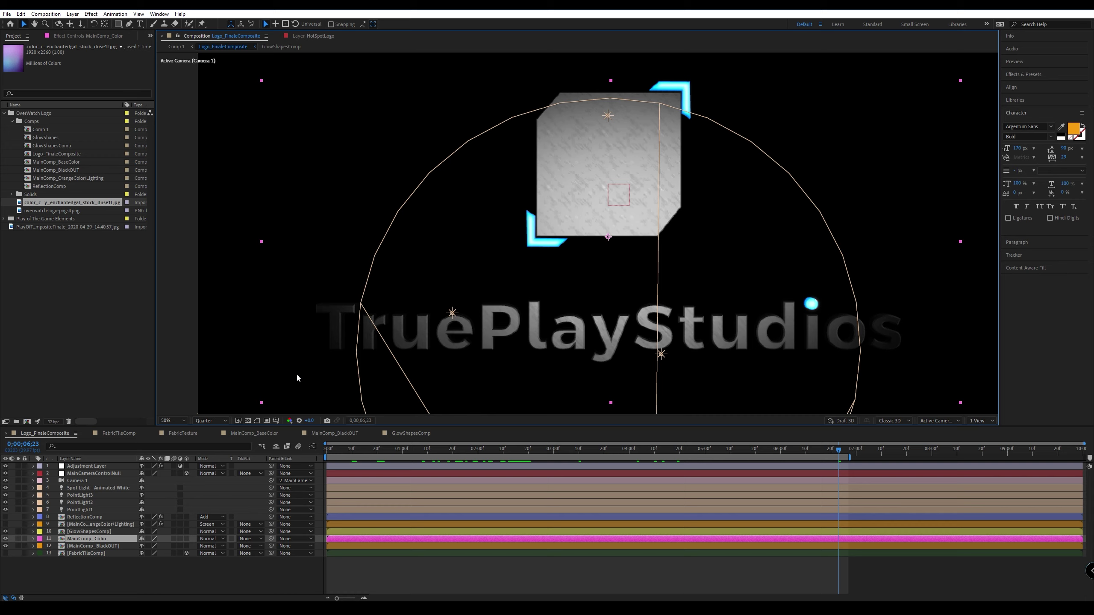
left_click_drag(877, 458, 1025, 455)
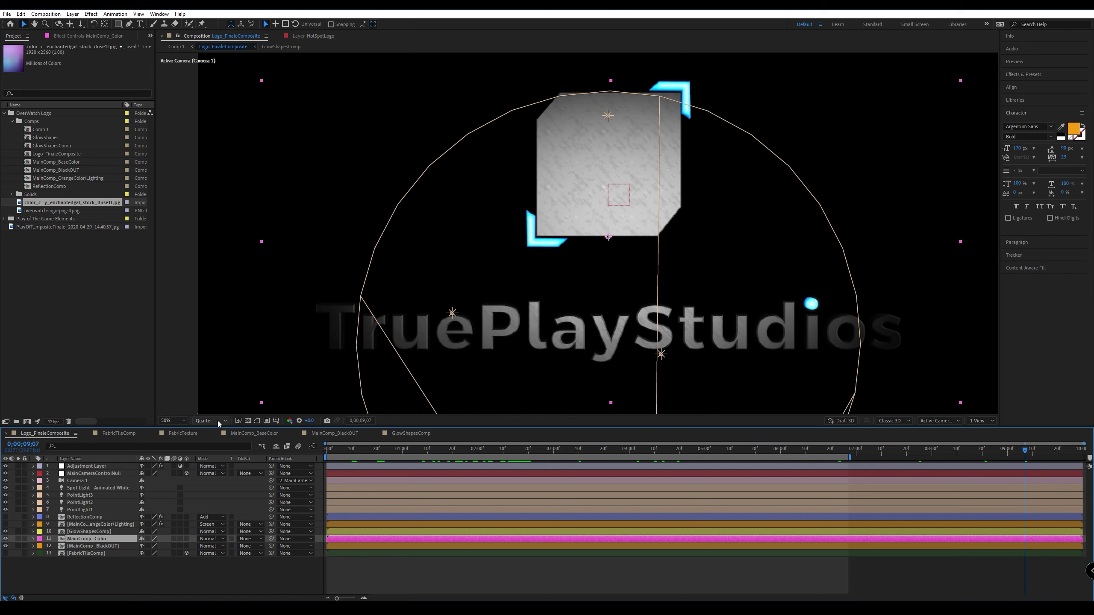
left_click(257, 421)
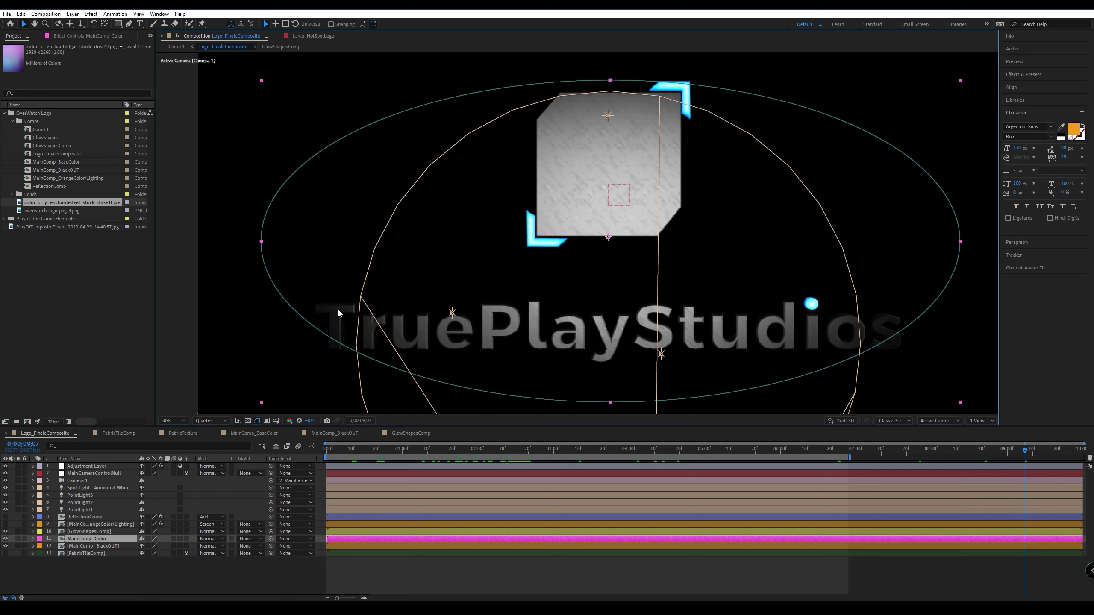
left_click(103, 541)
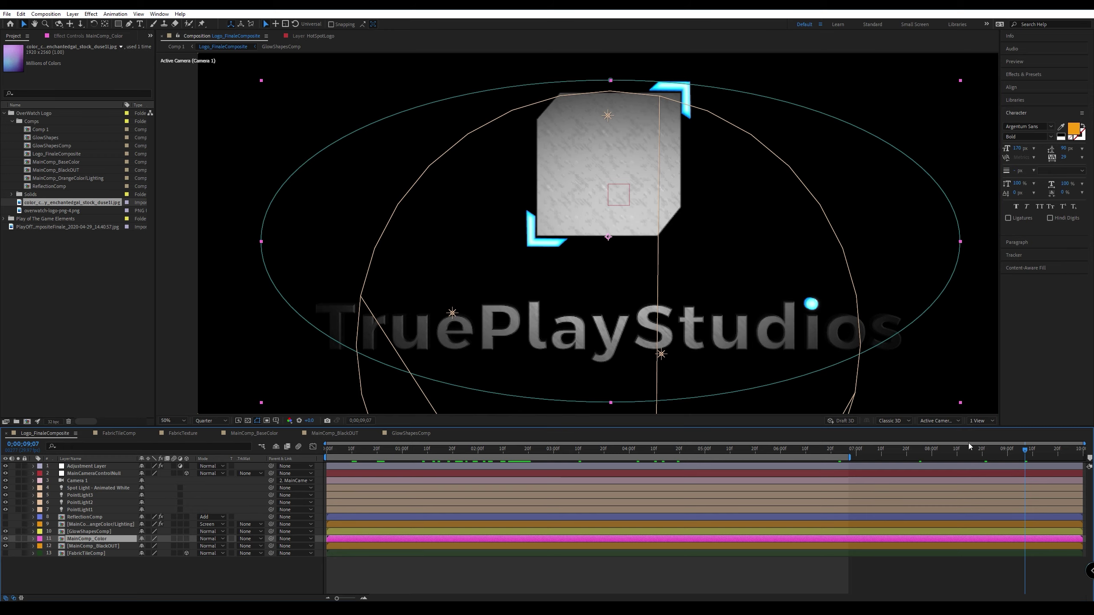
Solo the MainComp_Color layer and move the current time to its mask keyframes at 0;00;04;27.
left_click(18, 540)
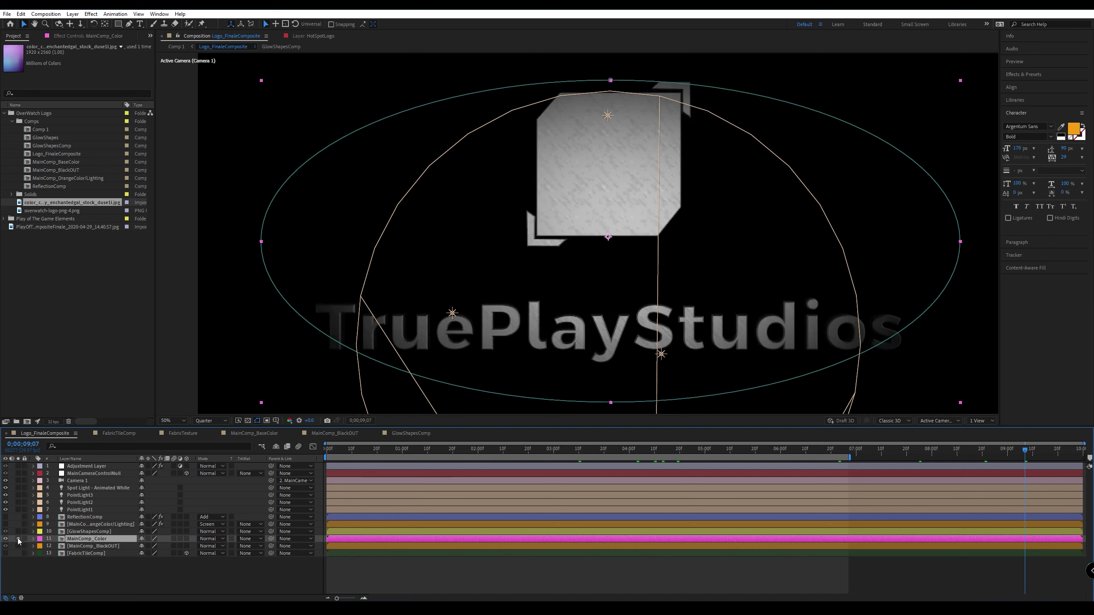
left_click_drag(1026, 456, 713, 450)
left_click(248, 421)
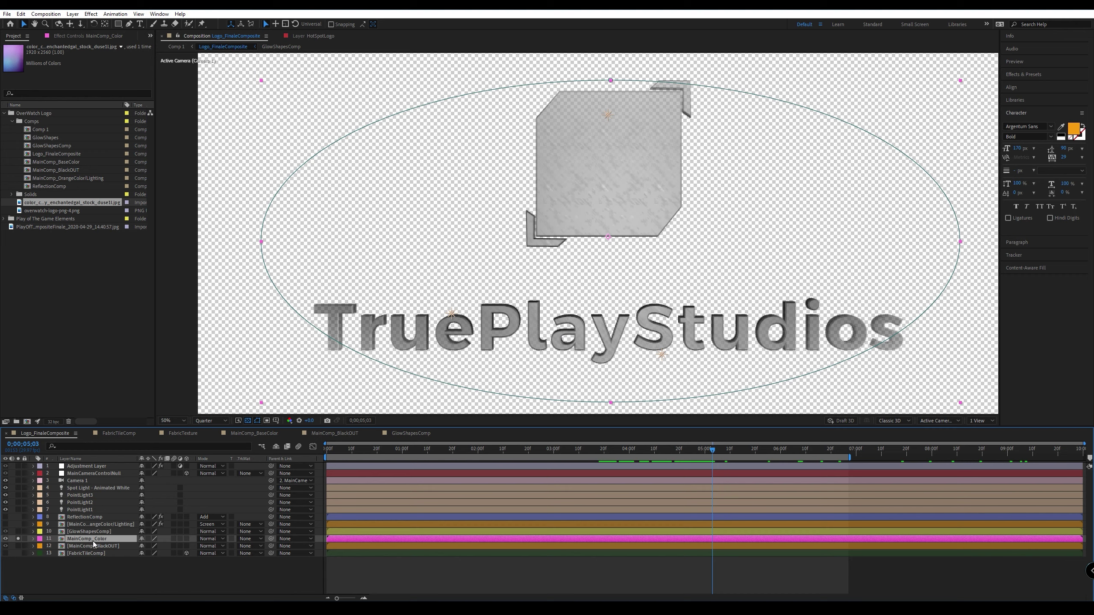
key("u")
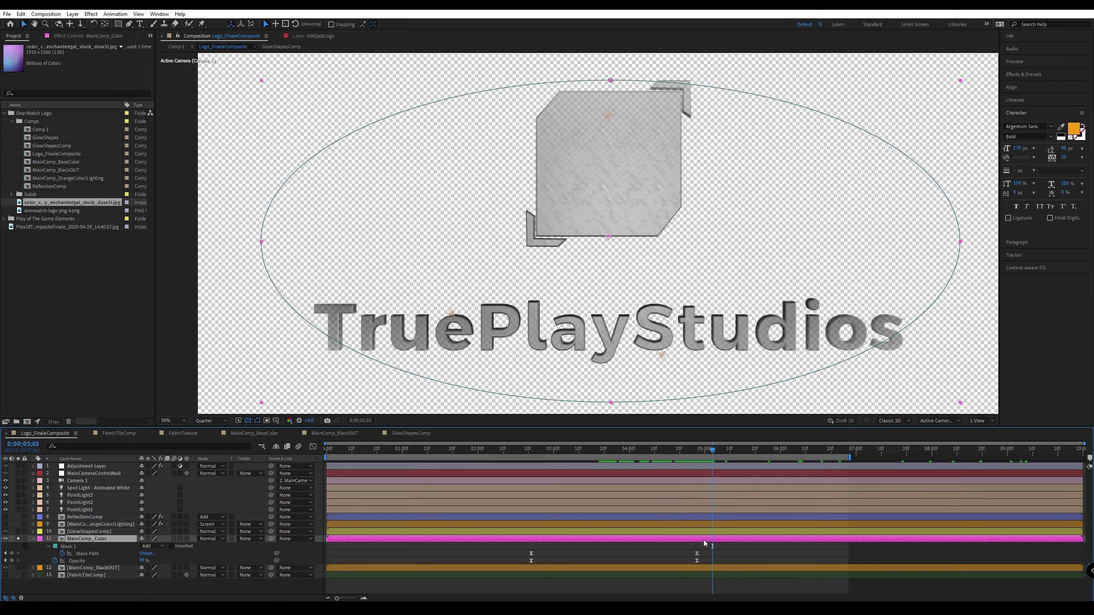
scroll(703, 541, "up", 5, "alt")
left_click(657, 456)
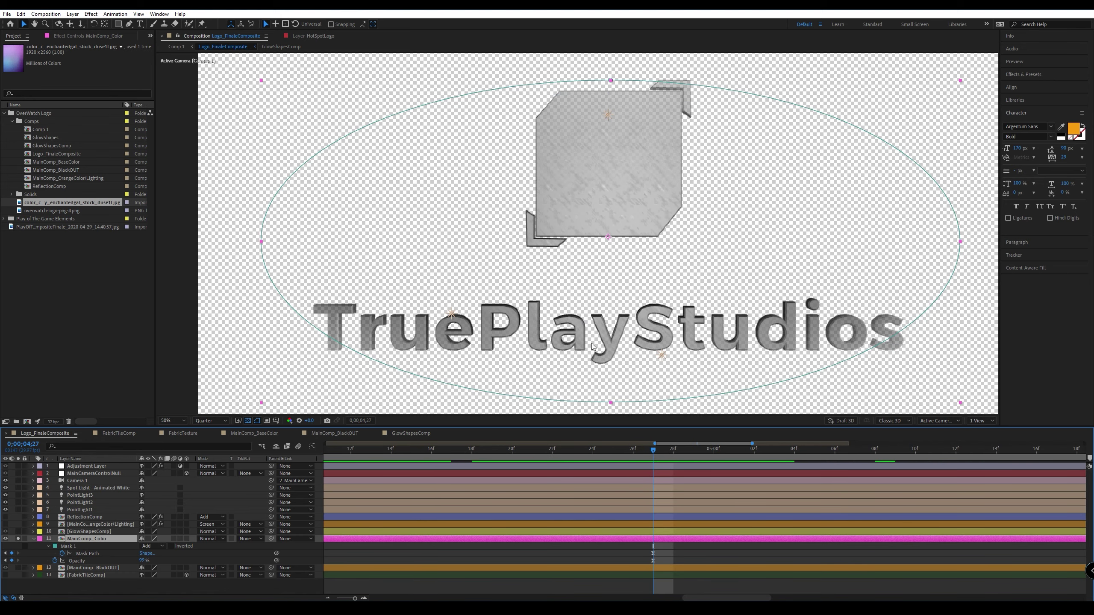
Try stretching the bottom of MainComp_Color's mask downward at 0;00;04;28, and undo the change.
scroll(570, 299, "down", 2)
scroll(571, 303, "up", 2)
scroll(597, 322, "down", 2)
scroll(597, 323, "up", 2)
left_click_drag(654, 454, 686, 507)
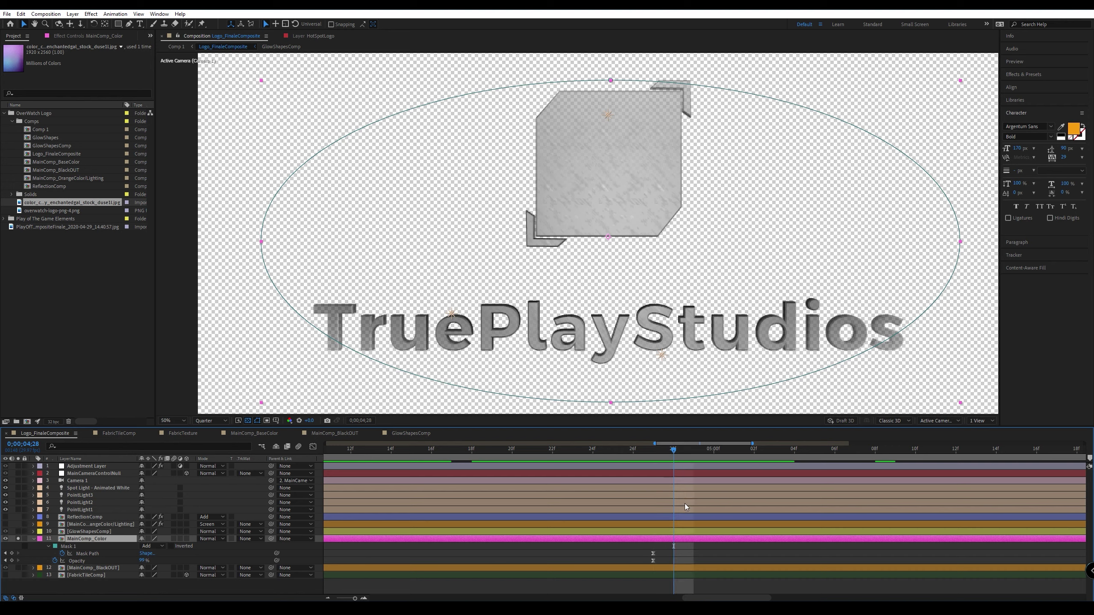
double_click(612, 403)
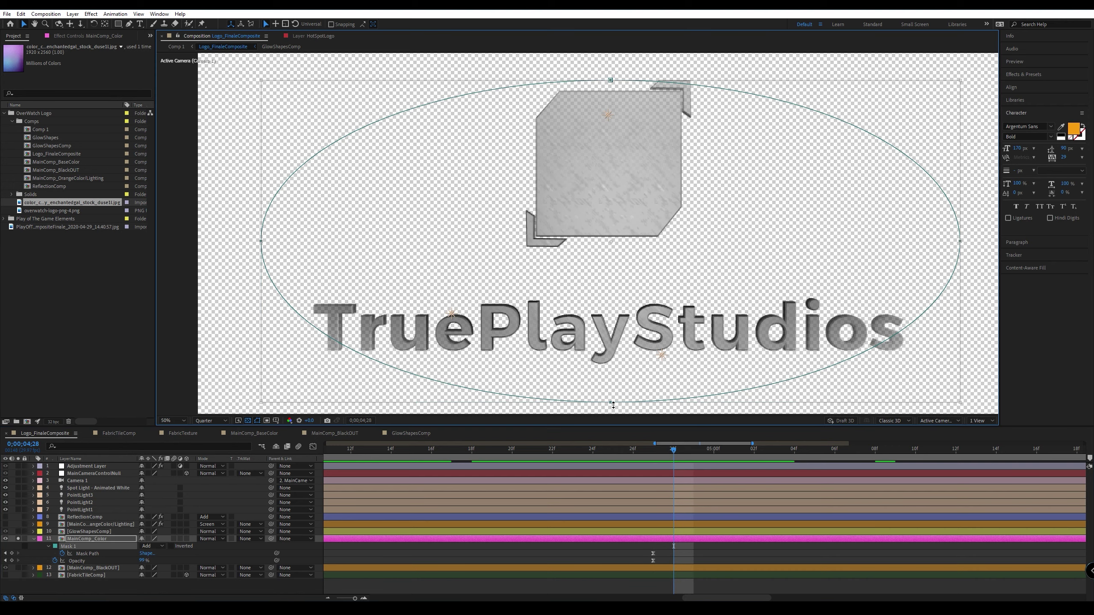
left_click_drag(614, 406, 614, 416)
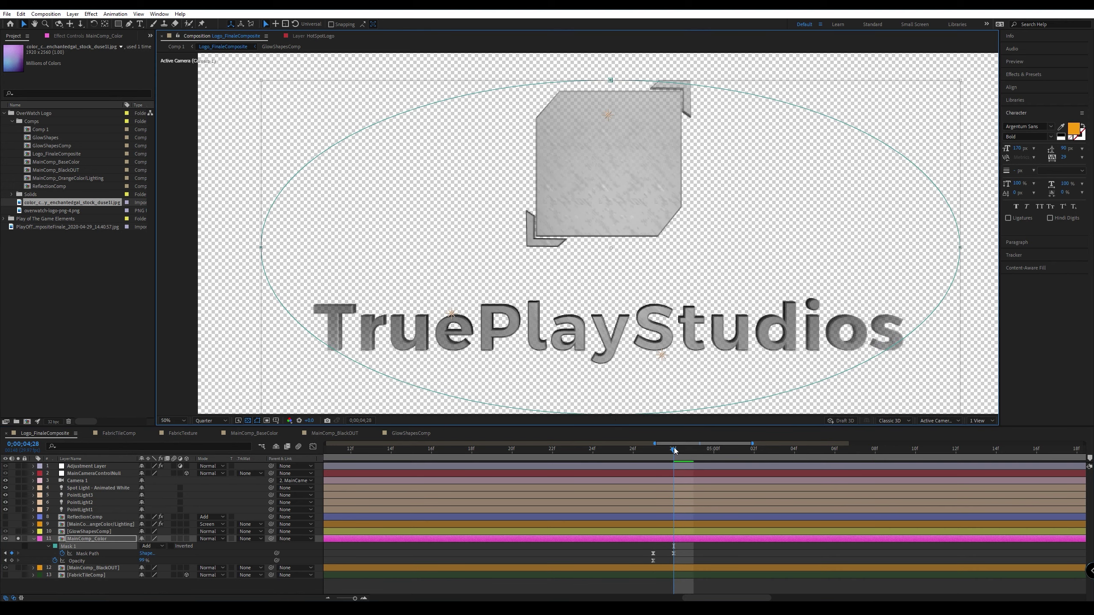
left_click_drag(674, 451, 563, 457)
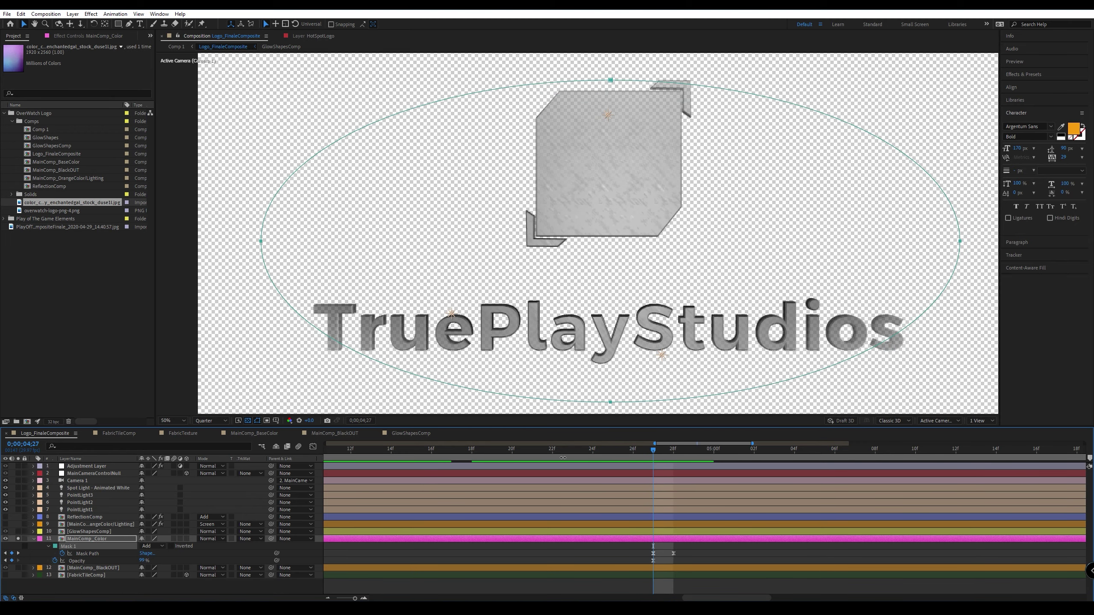
left_click(248, 421)
mouse_move(652, 456)
left_mouse_down()
mouse_move(676, 455)
mouse_move(570, 458)
mouse_move(701, 457)
mouse_move(575, 468)
mouse_move(687, 473)
mouse_move(654, 472)
mouse_move(653, 454)
left_mouse_up()
key("ctrl+z")
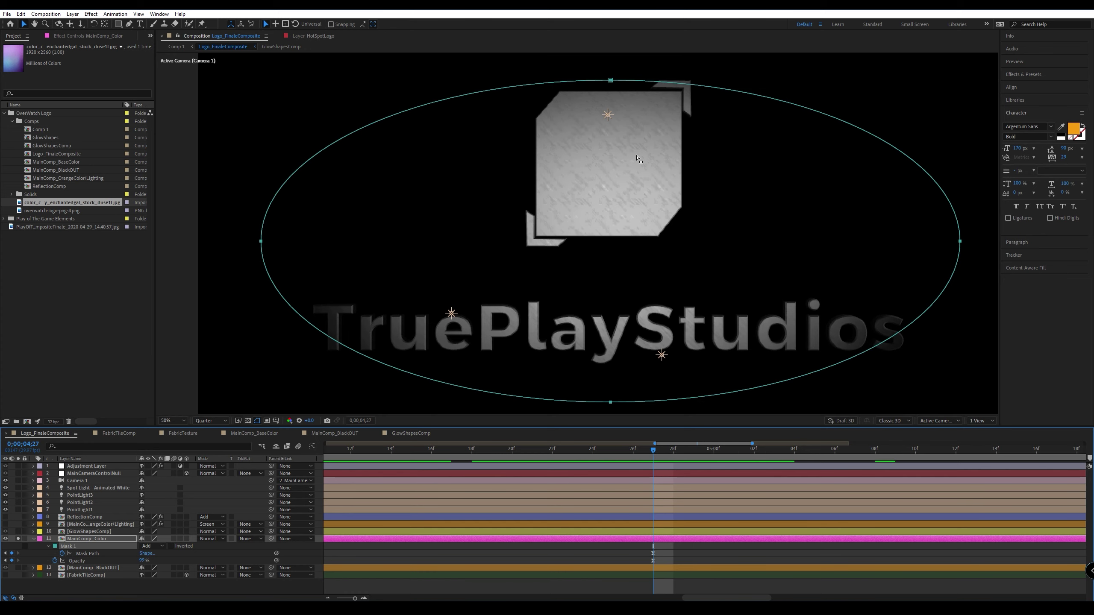
Enlarge MainComp_Color's elliptical mask on all four sides at 0;00;04;27, extending it below the bottom edge of the frame.
key("comma")
key("comma")
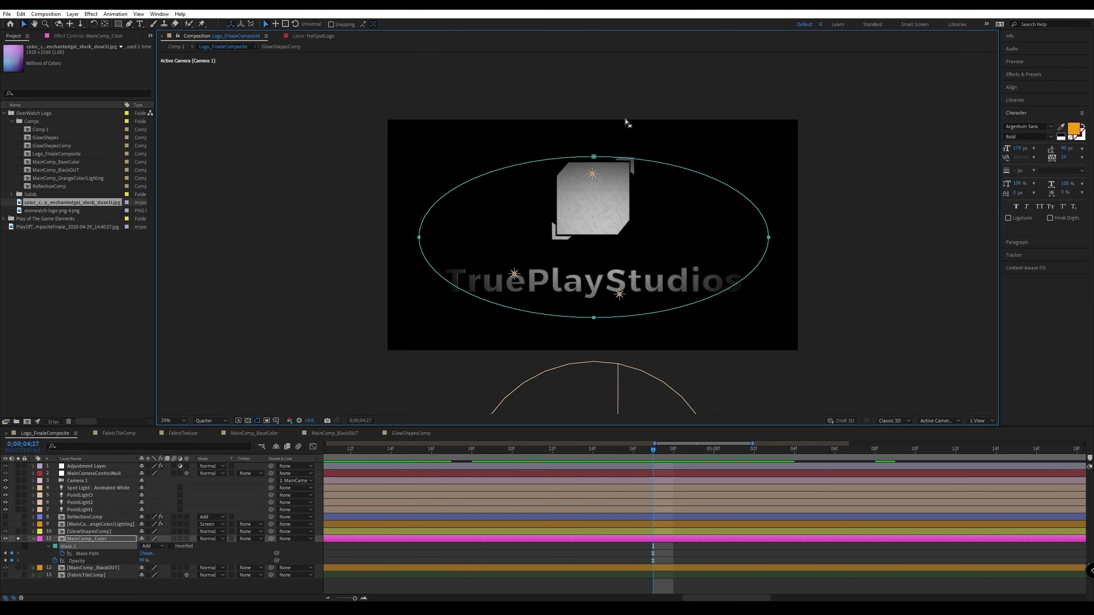
double_click(595, 158)
left_click_drag(595, 158, 600, 134)
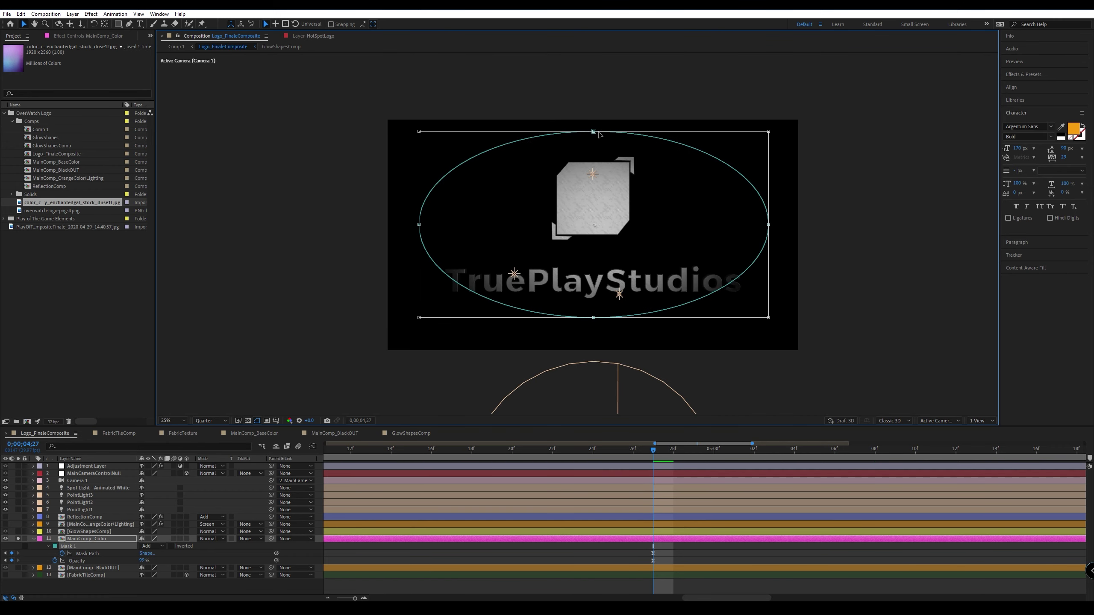
left_click_drag(769, 224, 790, 232)
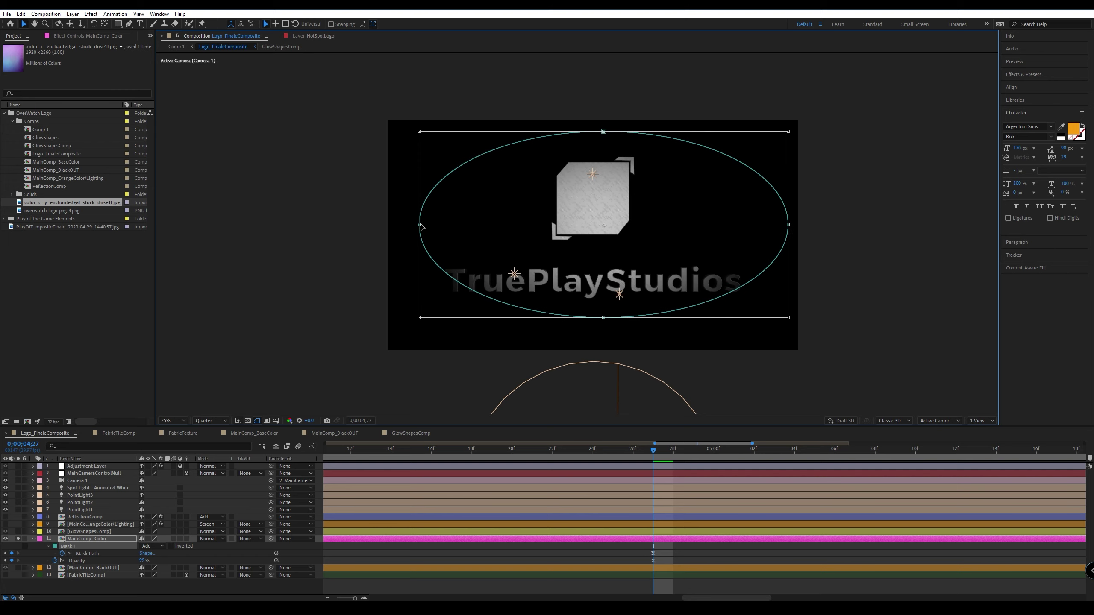
left_click_drag(420, 225, 390, 225)
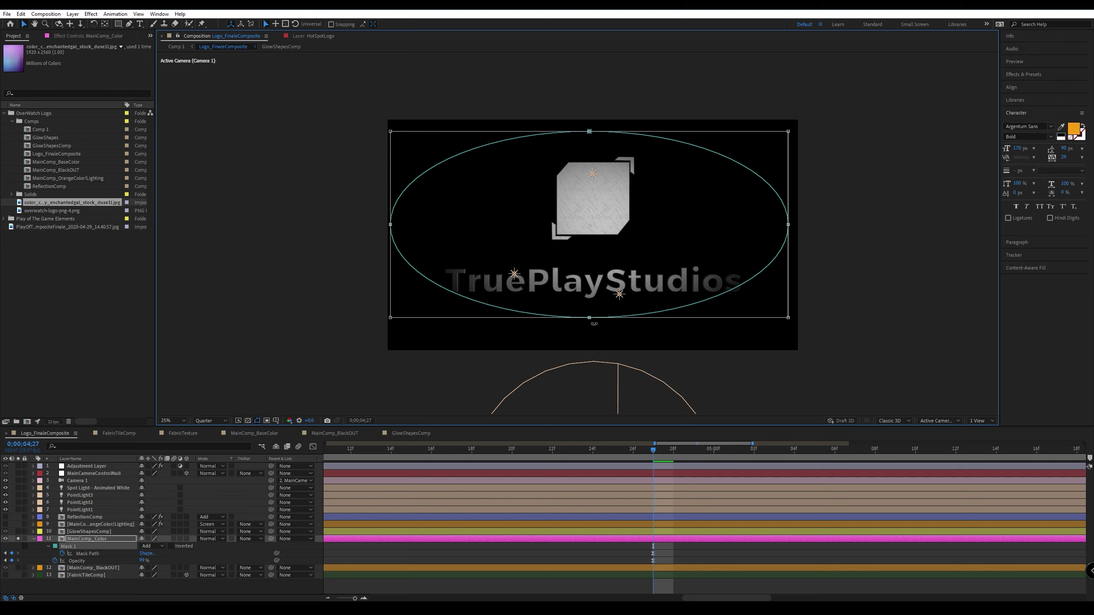
left_click_drag(592, 321, 596, 363)
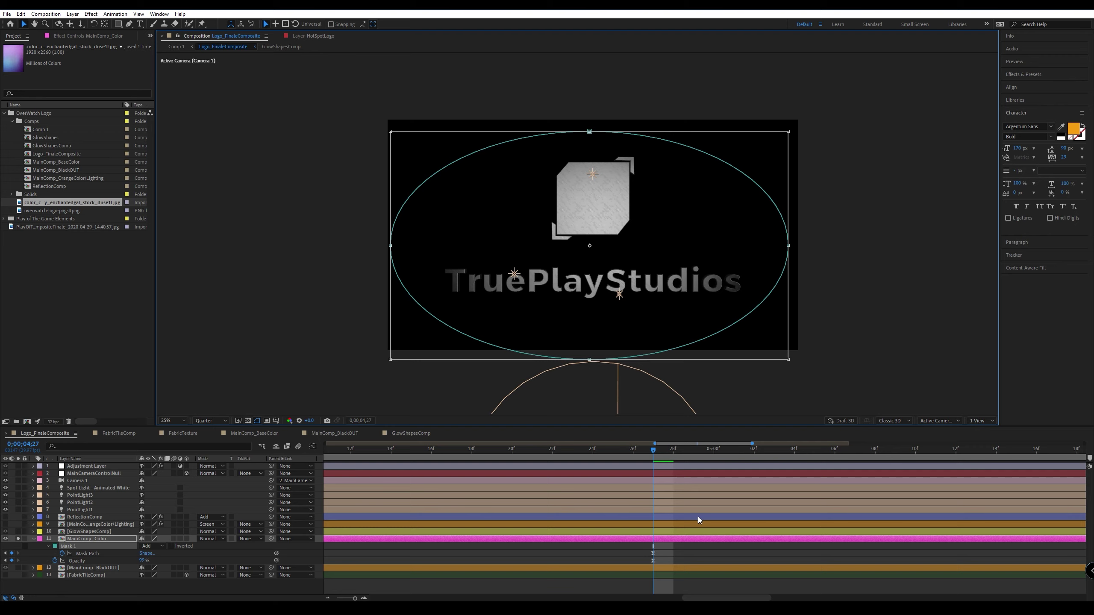
key("Return")
Check the mask's reveal animation from around 0;00;03;14 to the keyframe at 0;00;04;27.
left_click_drag(652, 452, 510, 477)
scroll(674, 489, "down", 4, "alt")
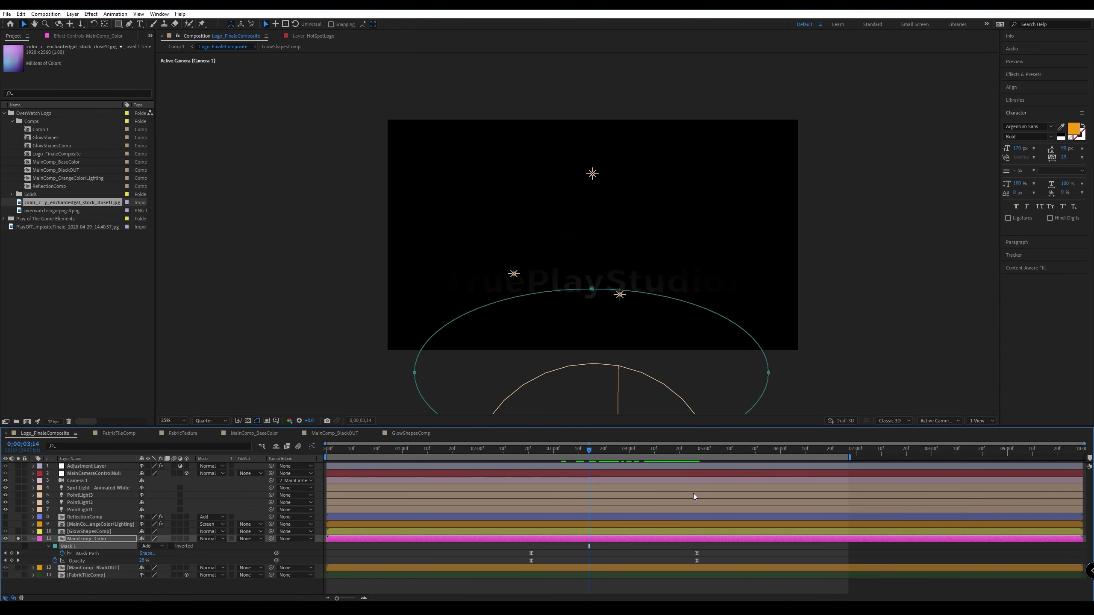
left_click_drag(648, 457, 681, 455)
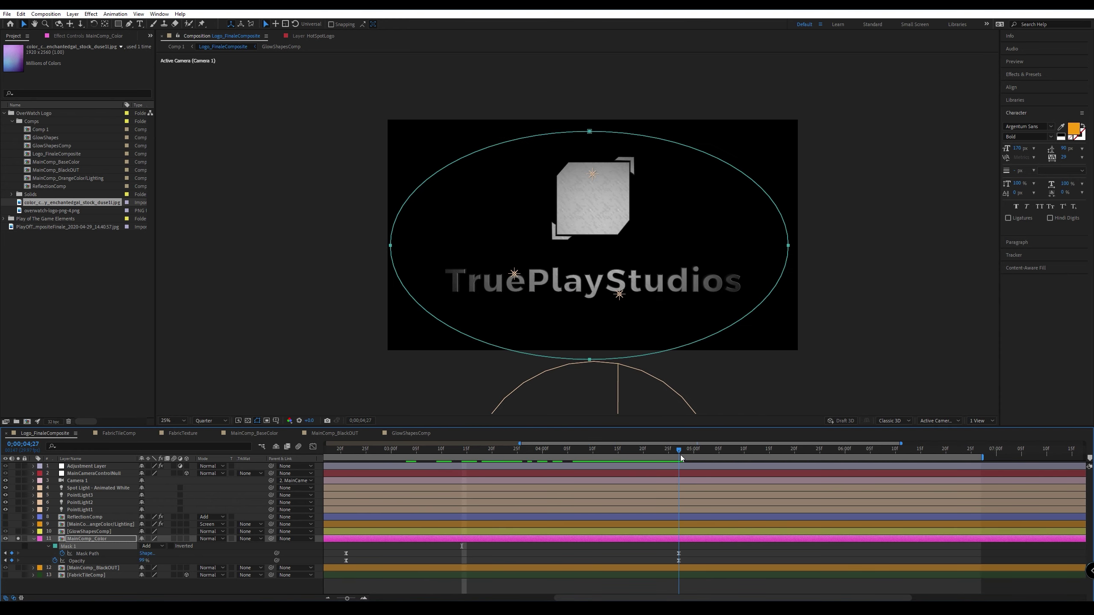
Try lower Mask Feather values on MainComp_Color's mask, and undo the changes.
key("f")
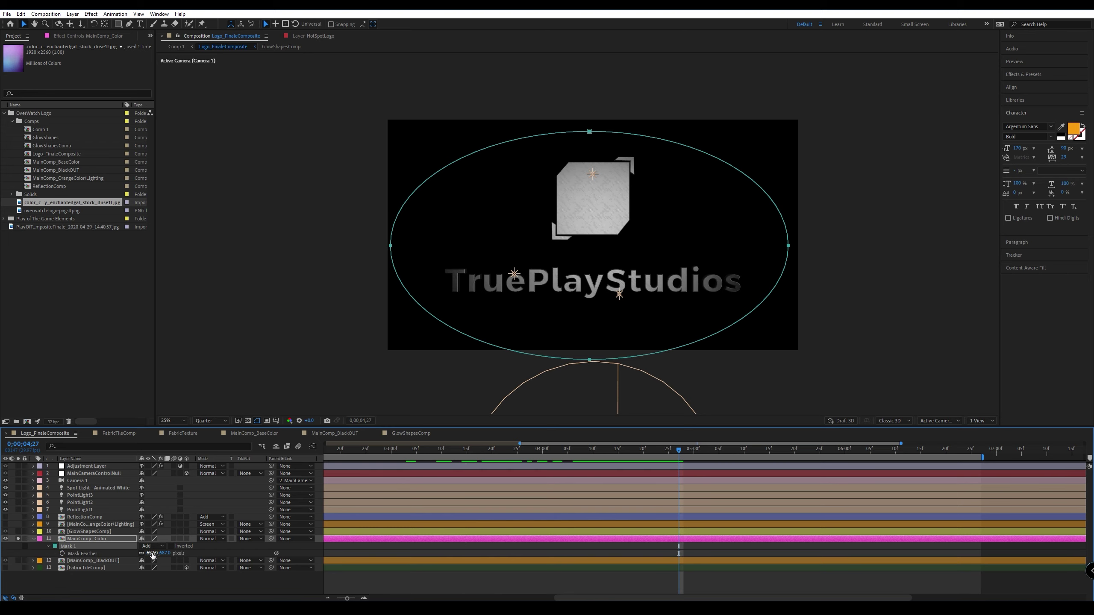
left_click(127, 554)
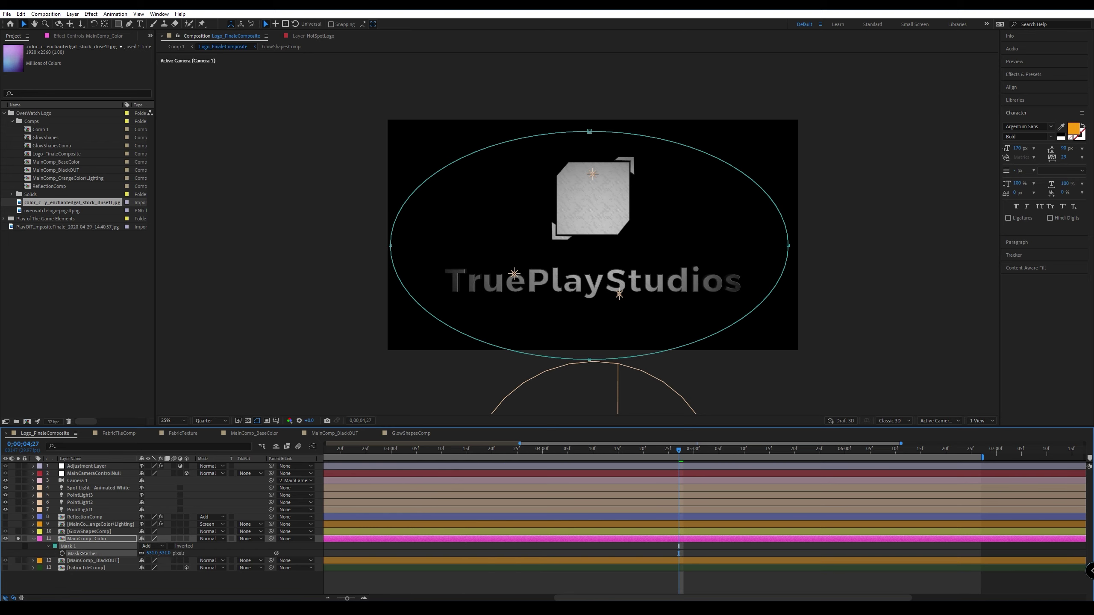
left_click_drag(83, 554, 0, 554)
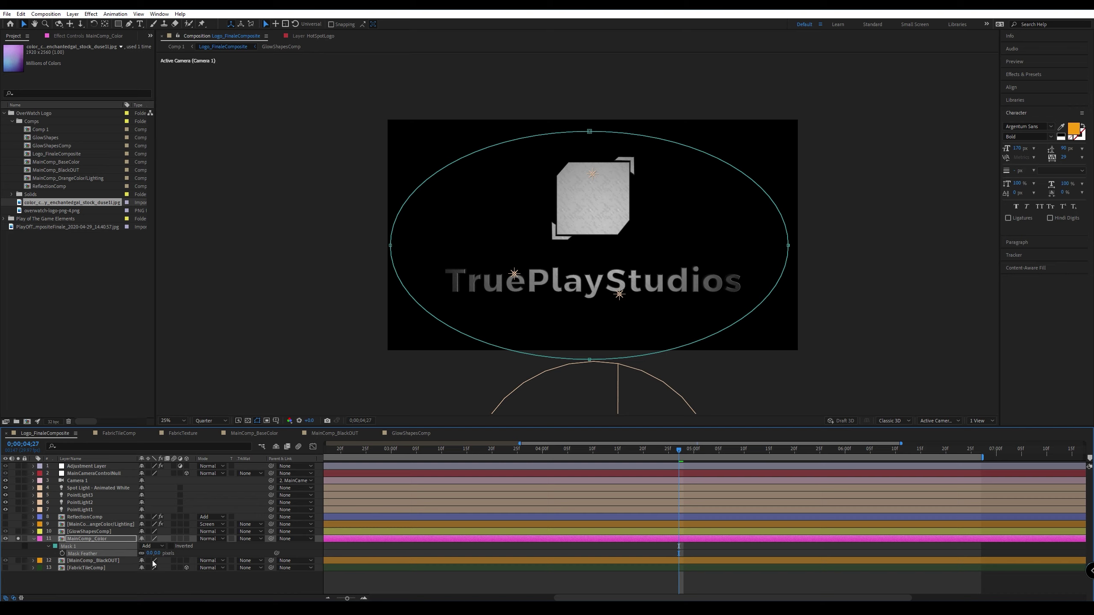
key("ctrl+z")
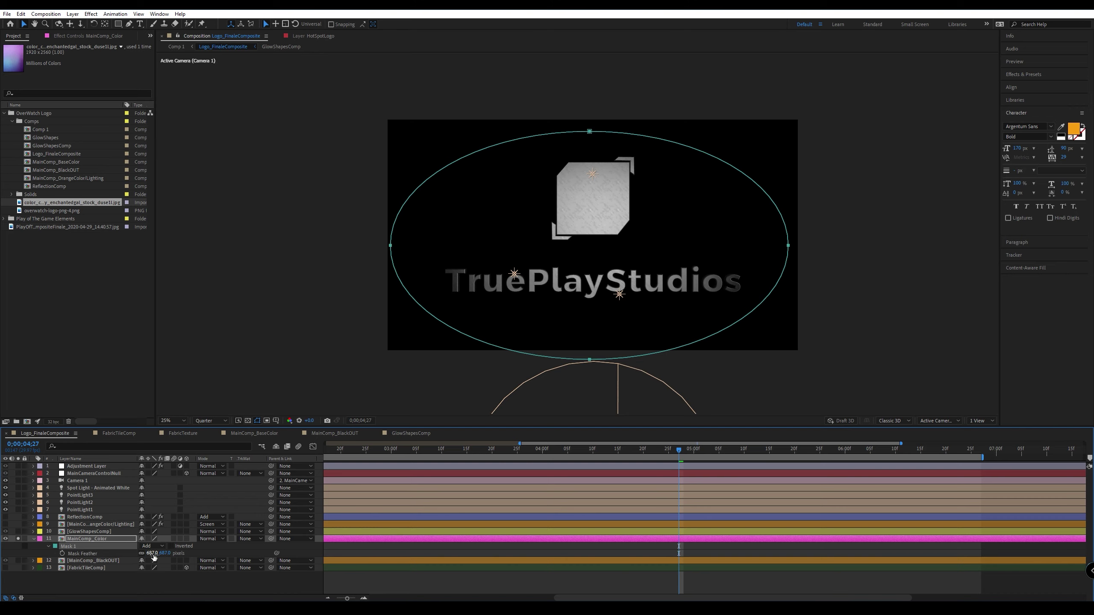
left_click_drag(154, 555, 112, 555)
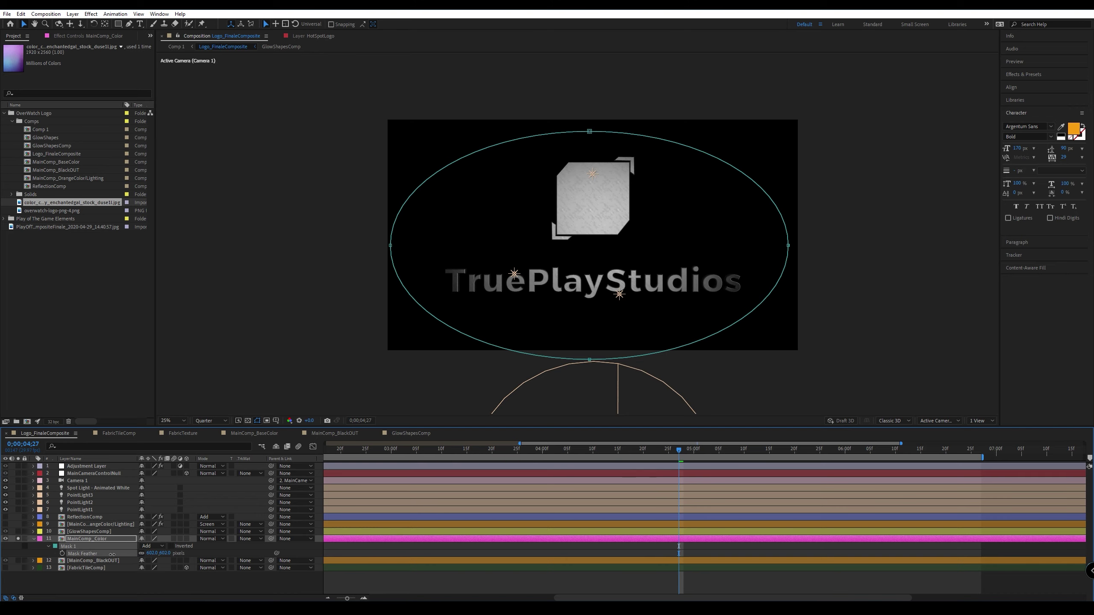
key("period")
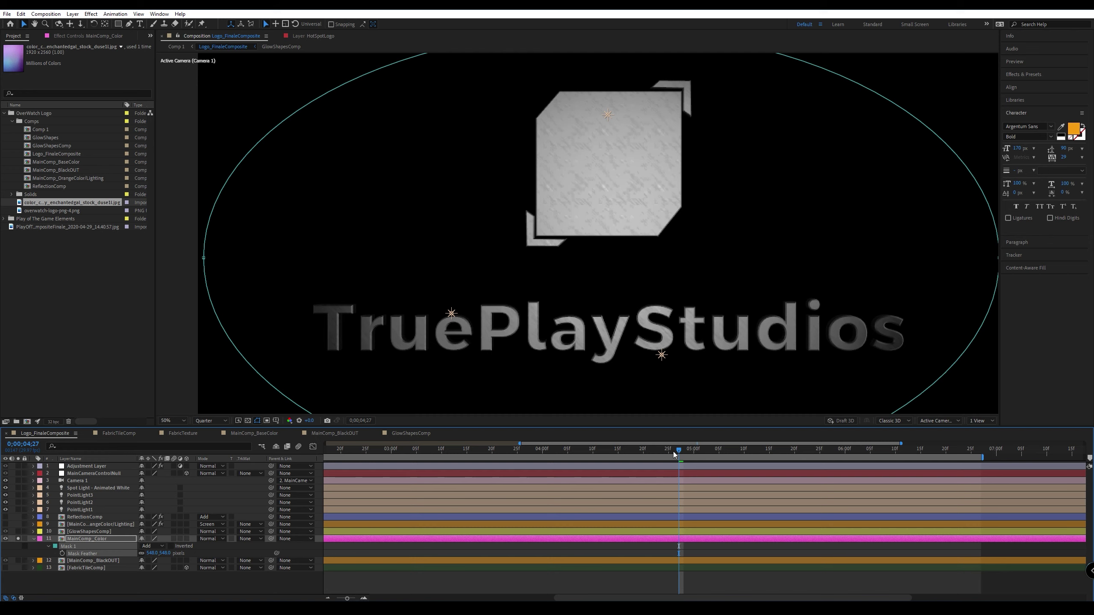
left_click_drag(682, 452, 794, 469)
key("ctrl+z")
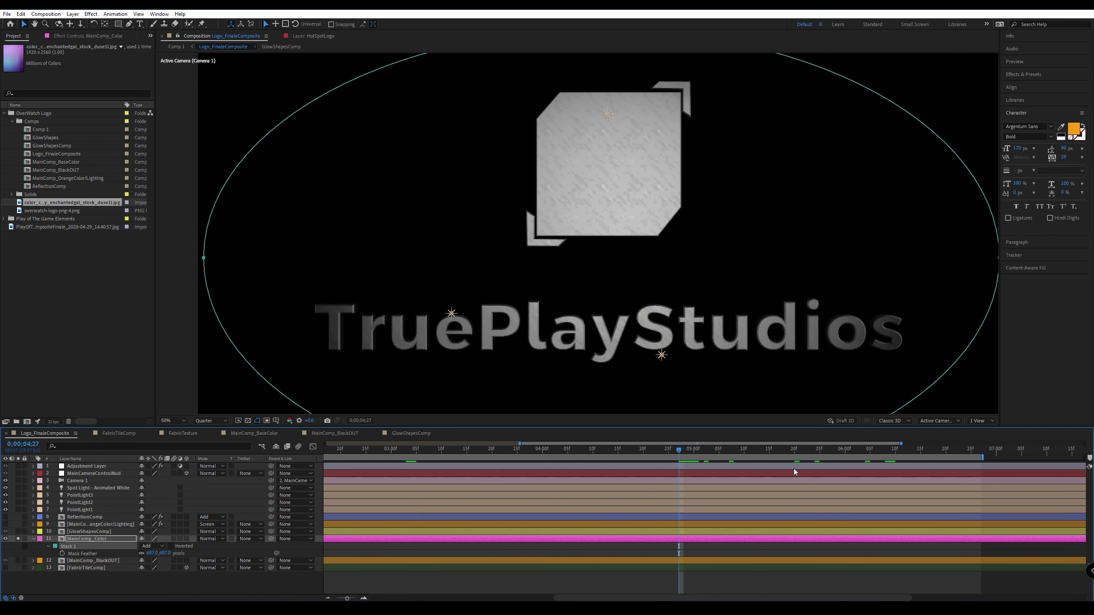
Open the MainComp_BaseColor comp and expand the light options of Spot Light 1.
left_click(34, 539)
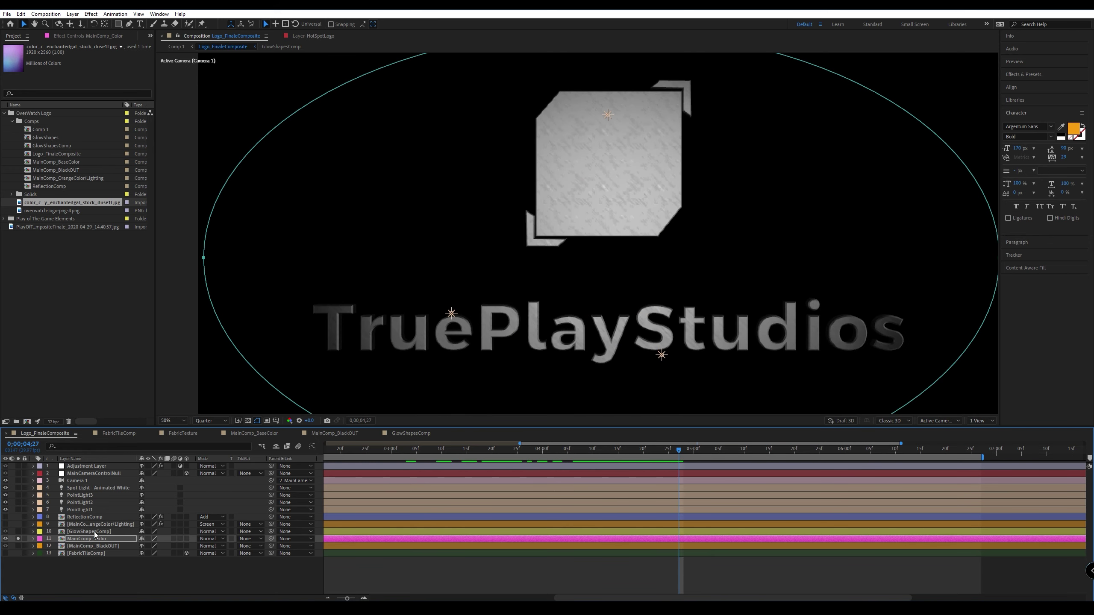
left_click(79, 489)
left_click(80, 495)
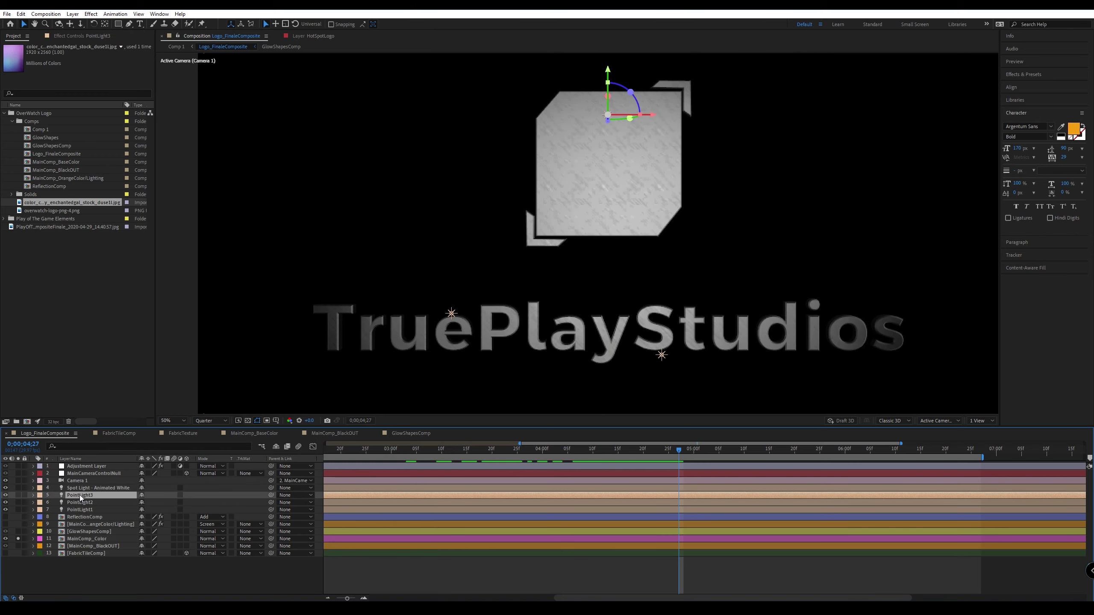
left_click(80, 503)
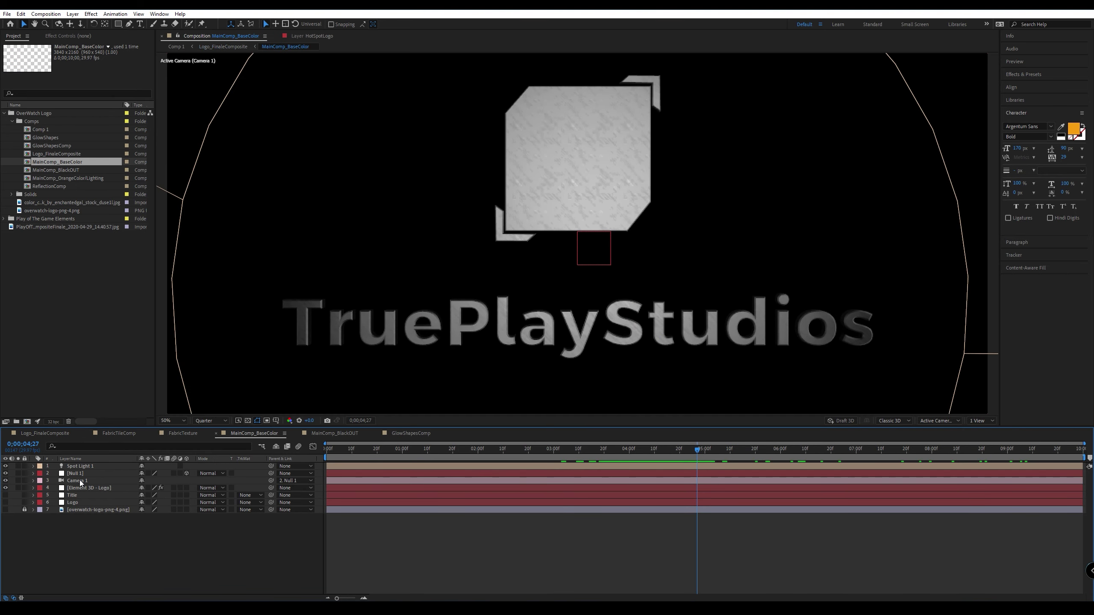
left_click(80, 466)
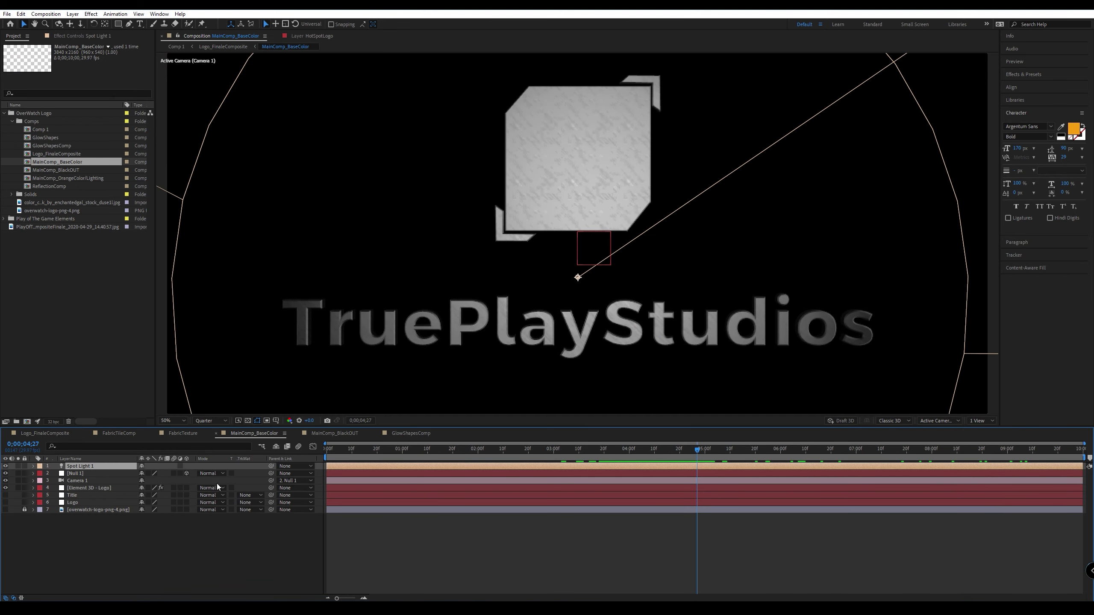
key("a")
key("a")
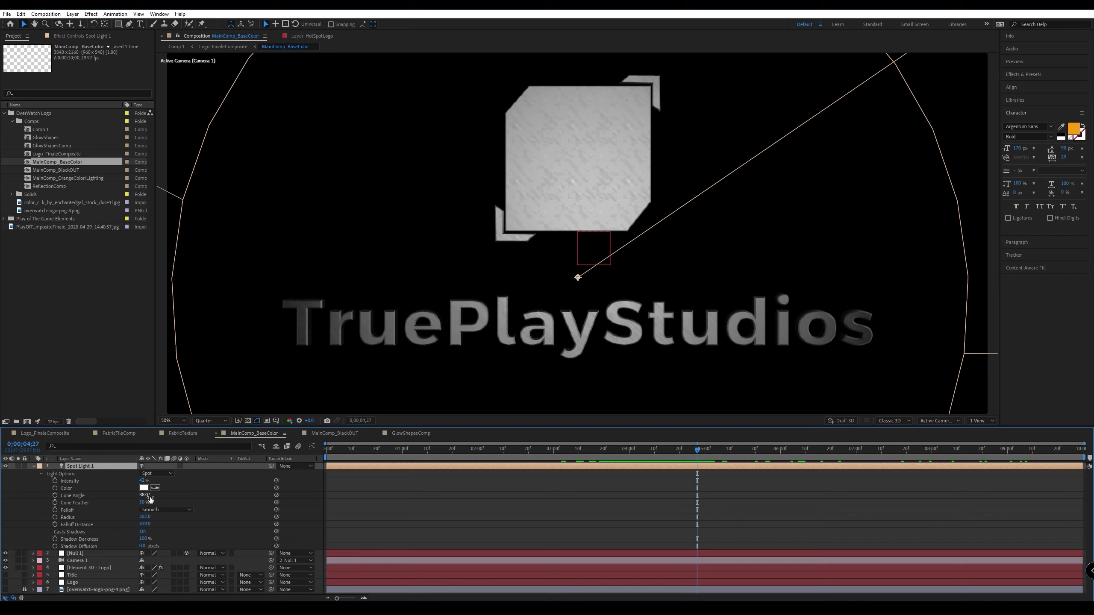
Widen Spot Light 1's cone angle in MainComp_BaseColor, and turn off solo for MainComp_Color in Logo_FinaleComposite.
left_click_drag(151, 499, 145, 497)
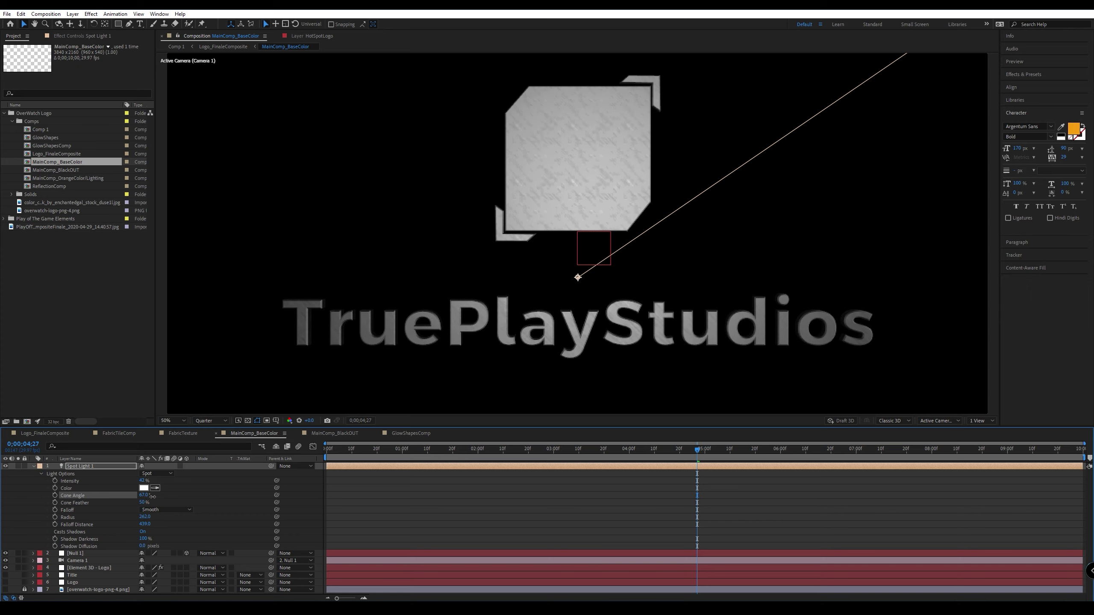
left_click(45, 434)
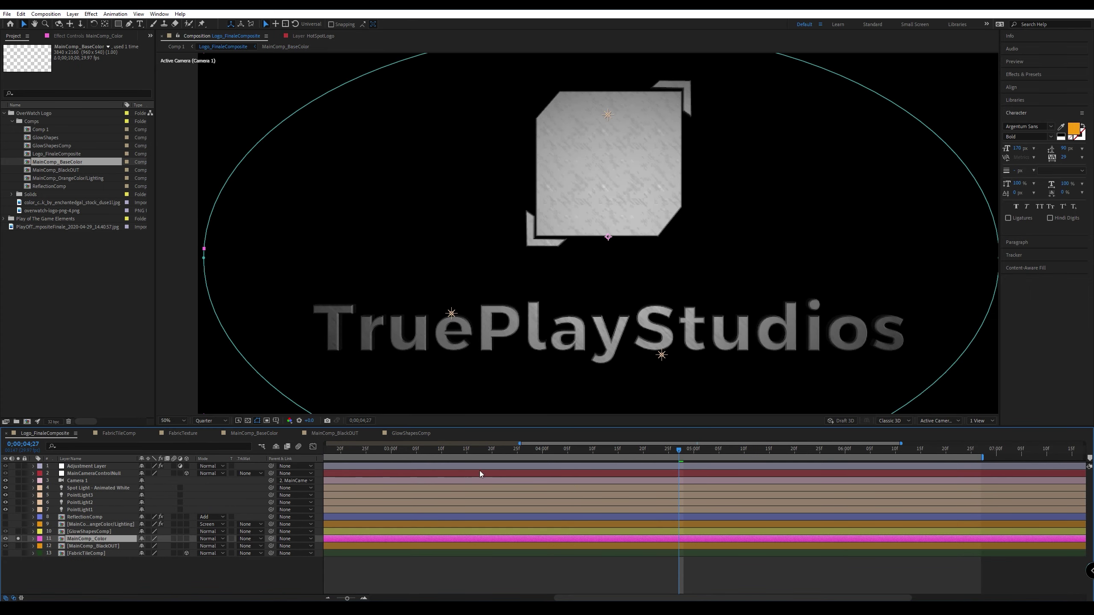
left_click(17, 539)
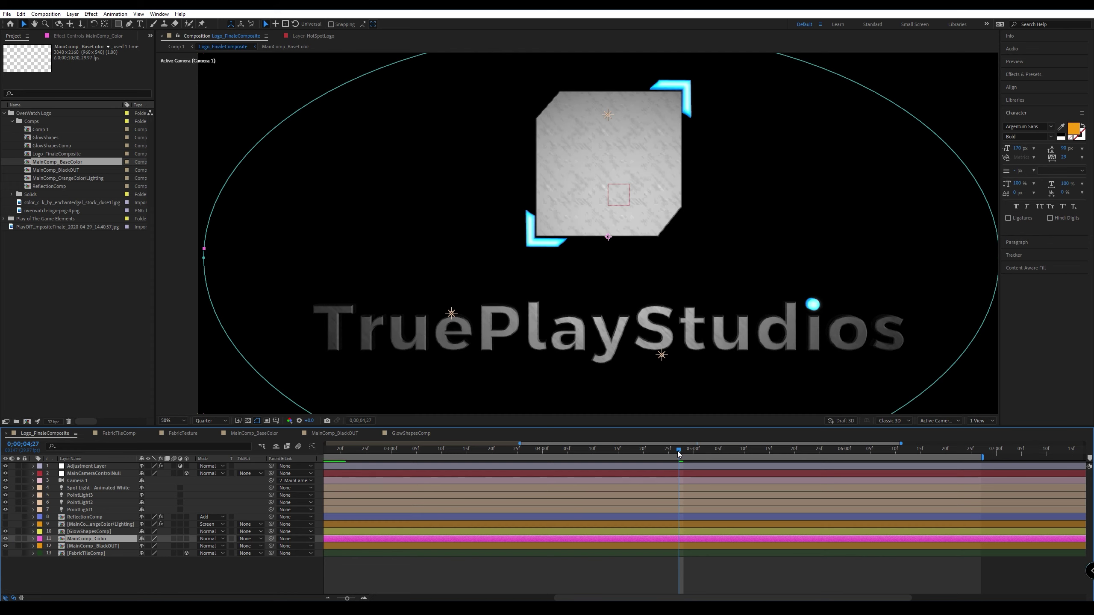
At 0;00;06;06, show the MainComp_OrangeColor/Lighting layer in Logo_FinaleComposite and open its composition.
left_click_drag(678, 451, 874, 475)
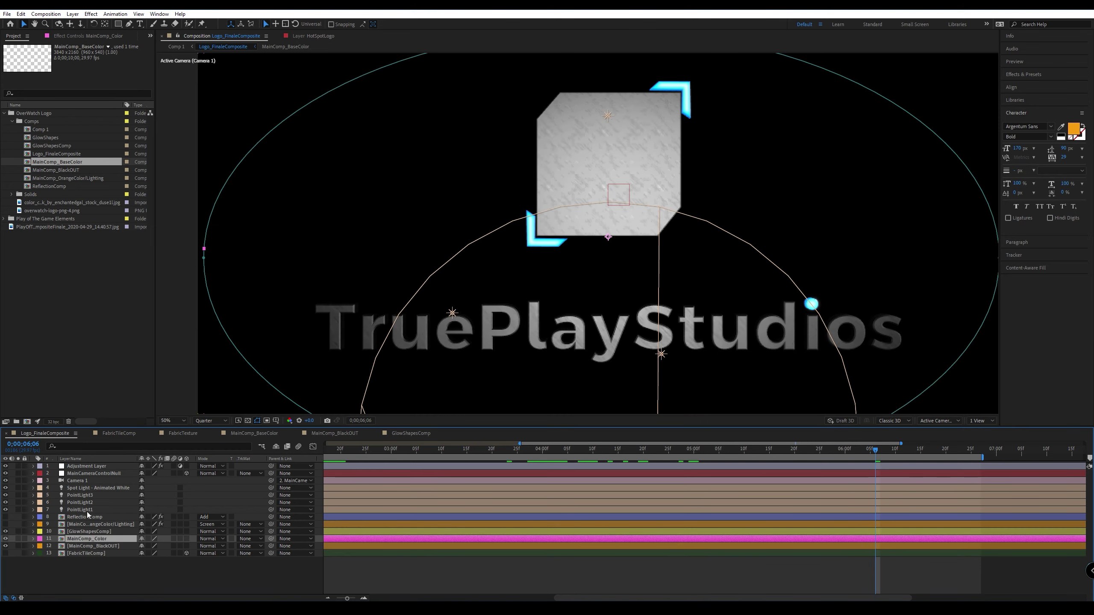
left_click(5, 525)
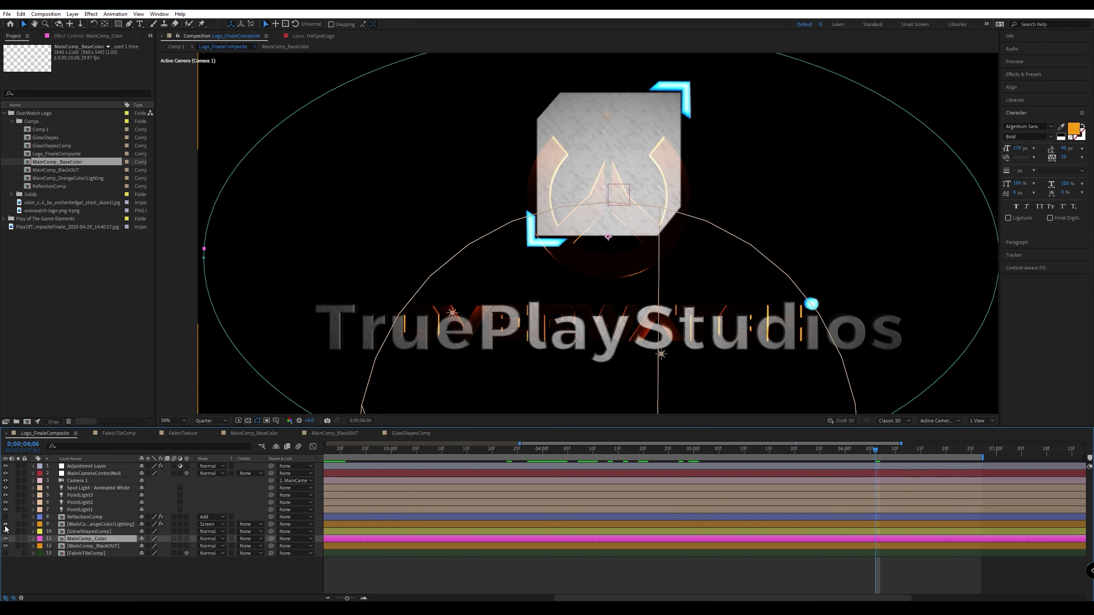
left_click(75, 524)
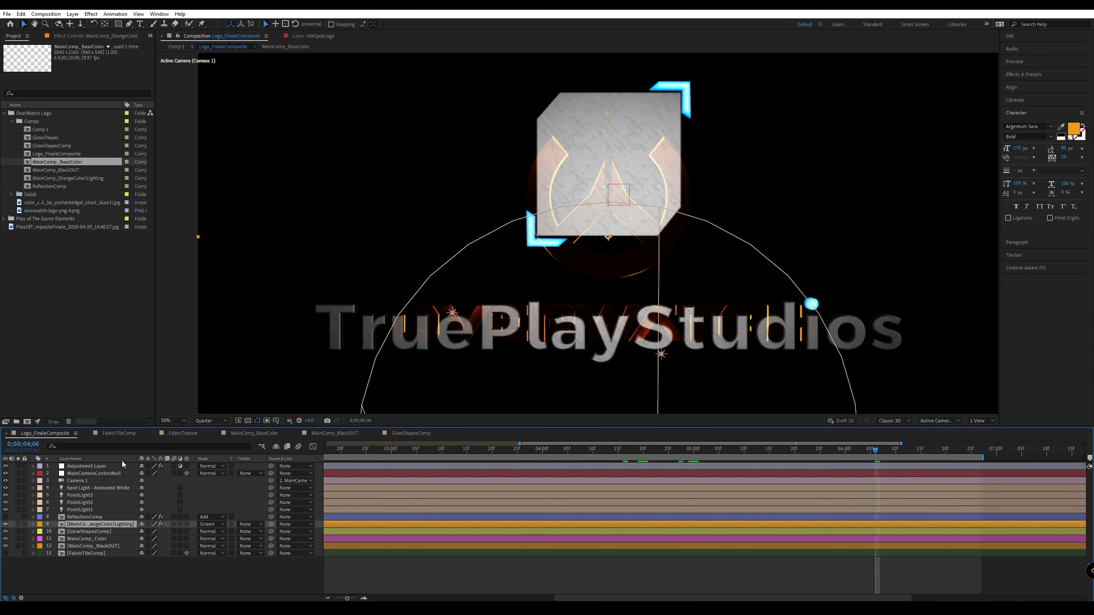
left_click_drag(138, 459, 169, 460)
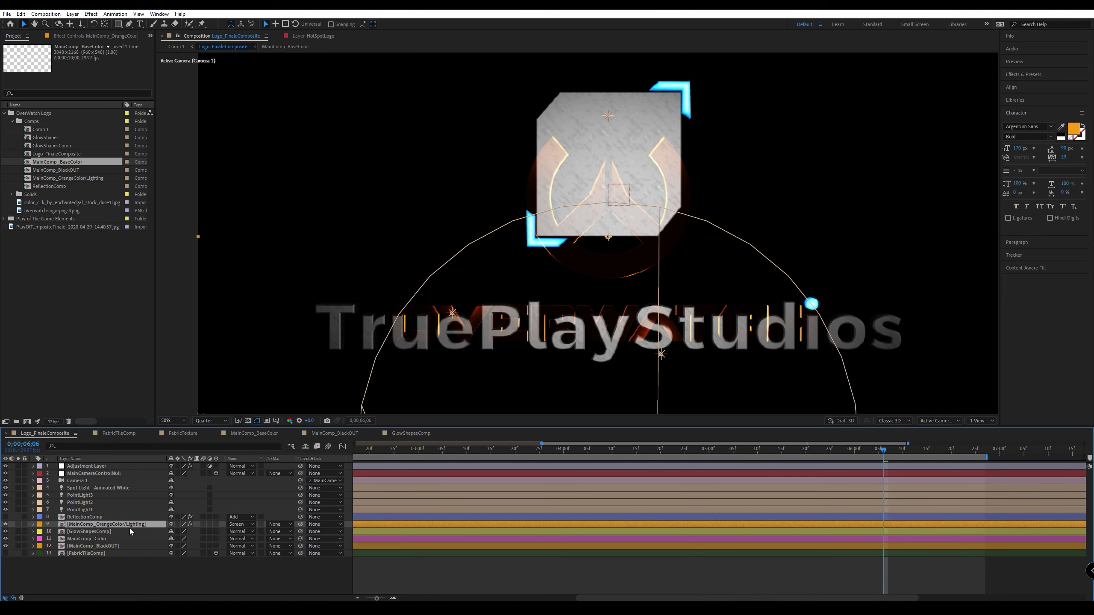
double_click(114, 525)
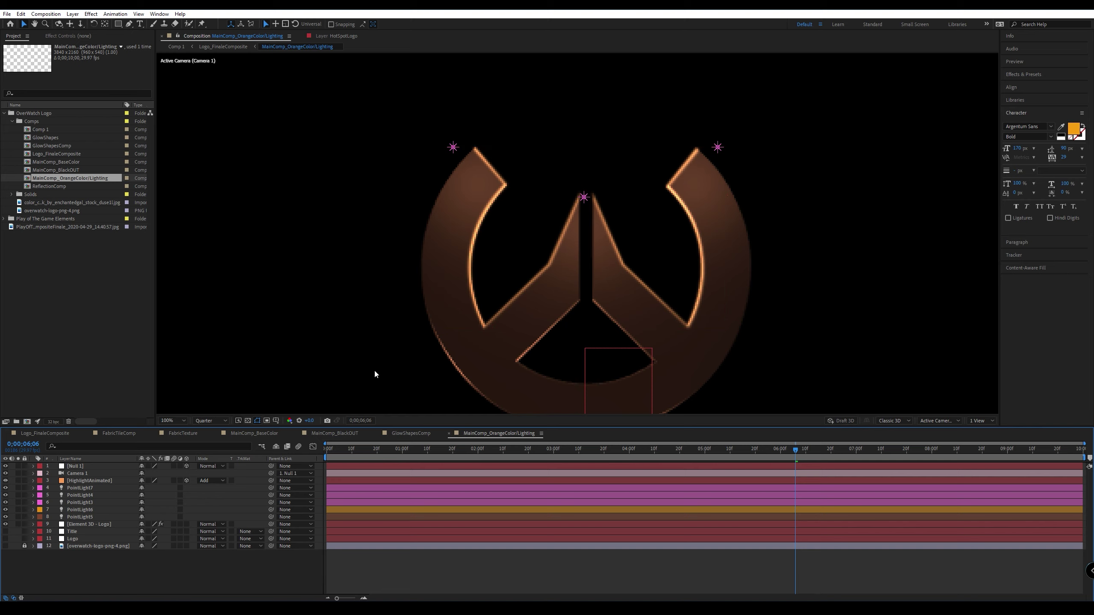
Compare the logo with and without the HighlightAnimated layer, and leave that layer hidden.
left_click(80, 482)
left_click(5, 481)
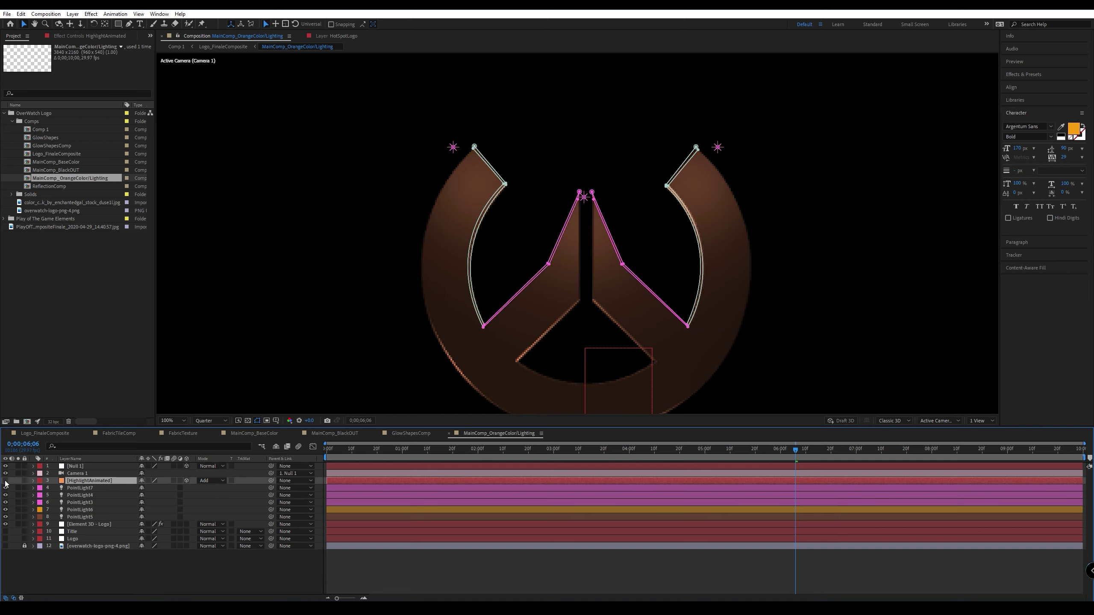
left_click(5, 481)
left_click(5, 481)
left_click(5, 480)
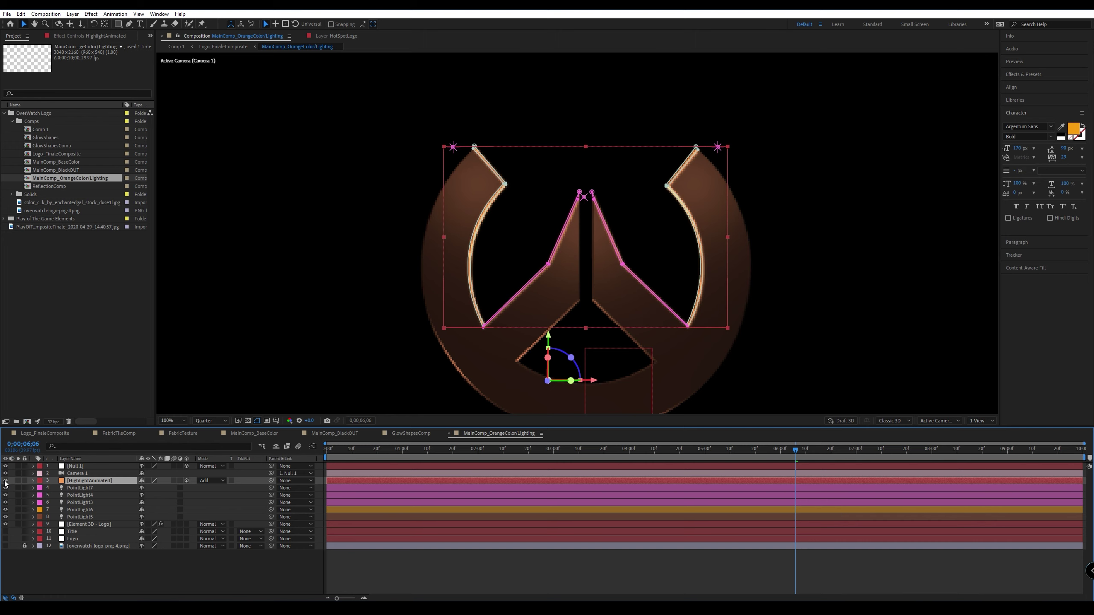
left_click(304, 344)
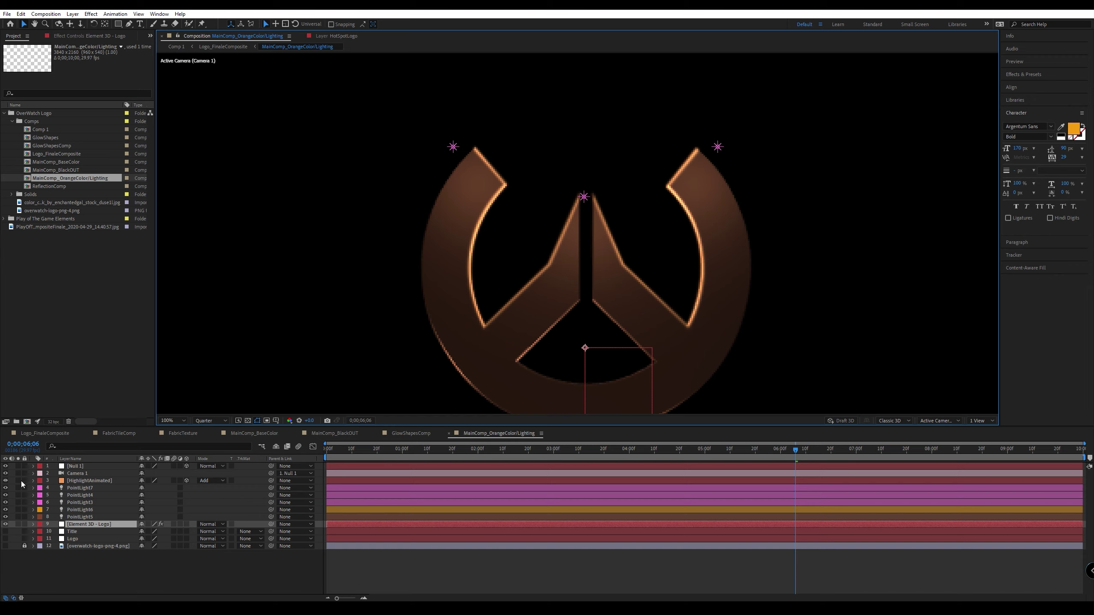
left_click(5, 481)
left_click(5, 481)
left_click(6, 480)
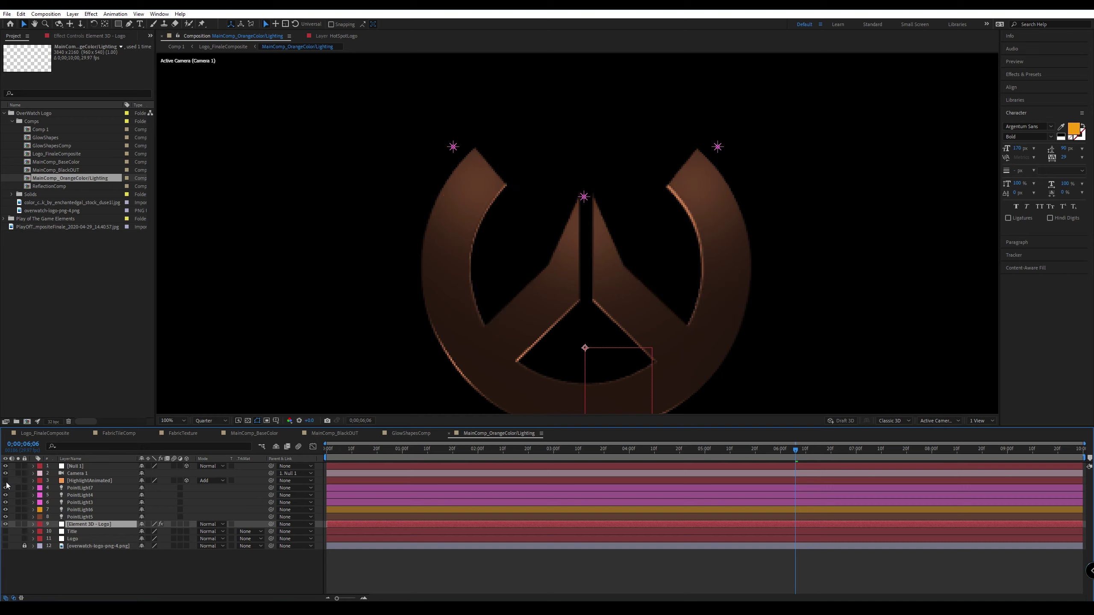
left_click(6, 481)
left_click(5, 481)
left_click(6, 481)
left_click(5, 481)
left_click(5, 481)
left_click(5, 482)
Select all five point lights, from PointLight7 to PointLight5, and change their shared light color from orange to blue.
scroll(338, 404, "down", 2)
left_click(79, 488)
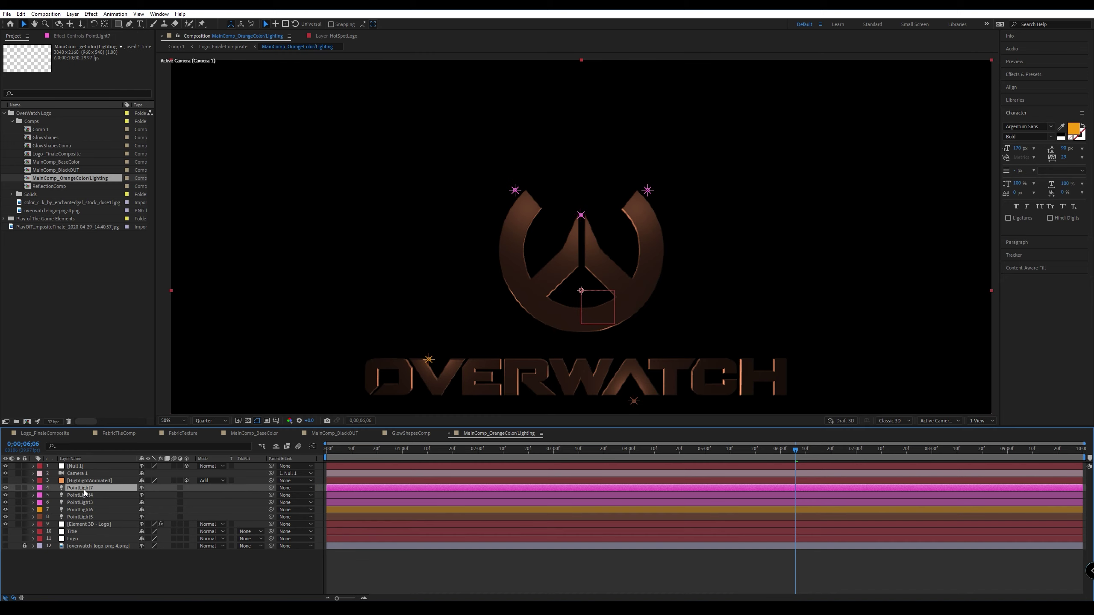
left_click(88, 517, "shift")
key("a")
key("a")
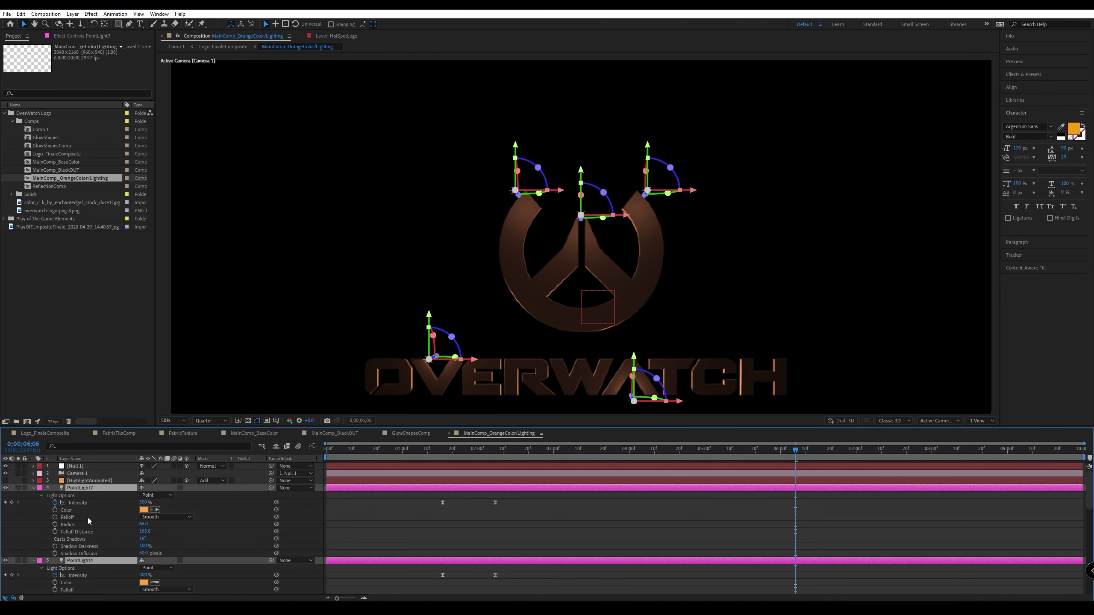
left_click(143, 509)
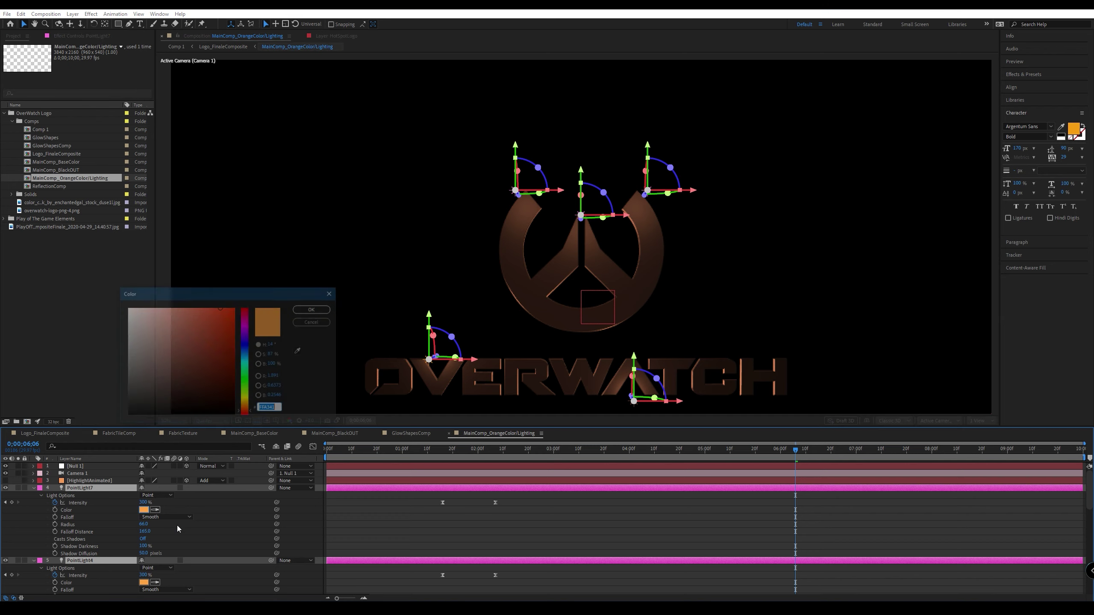
left_click(245, 355)
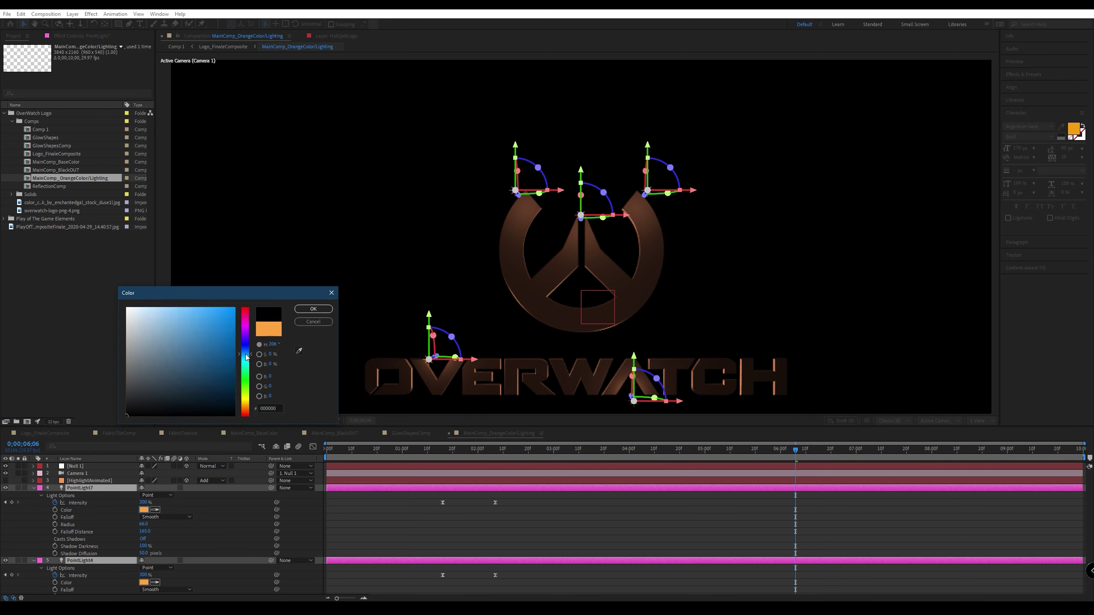
left_click_drag(191, 319, 213, 308)
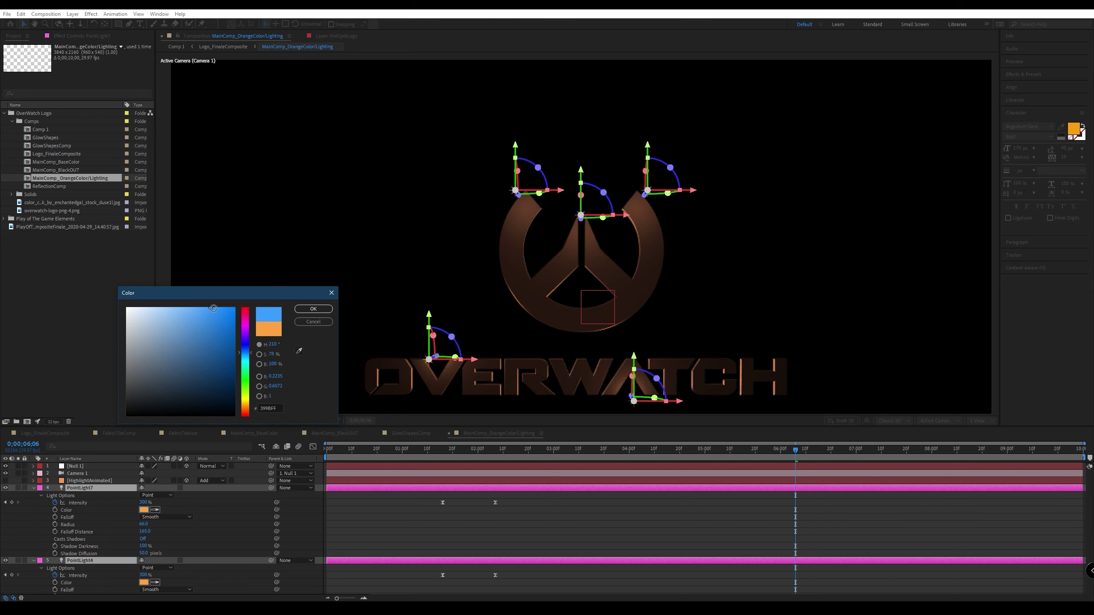
left_click(313, 308)
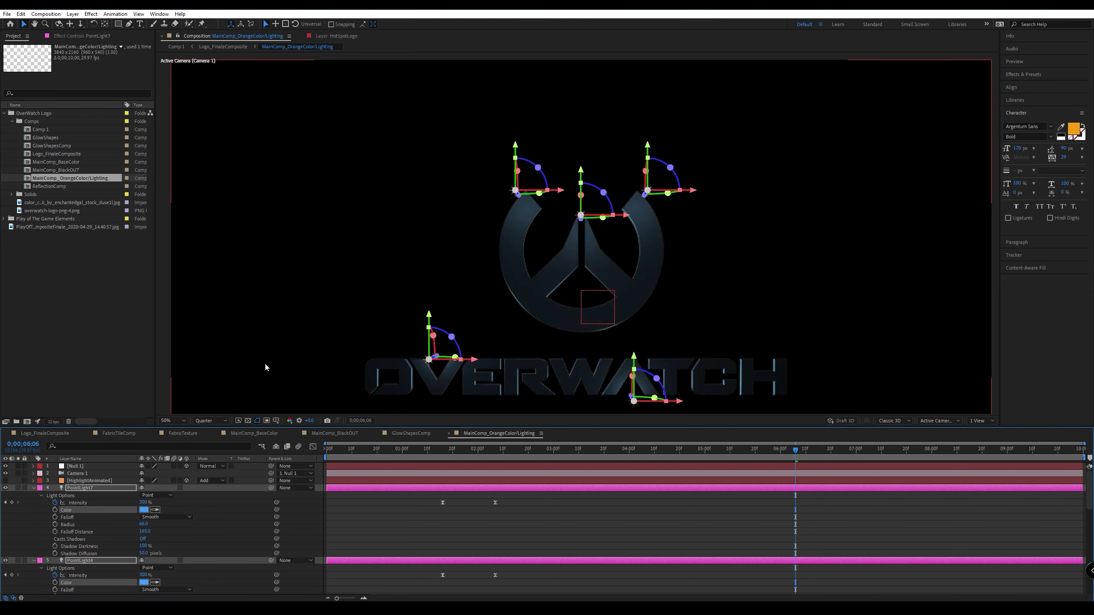
Readjust the color of all selected point lights to the light blue 7BBCFF.
left_click(144, 510)
left_click(313, 308)
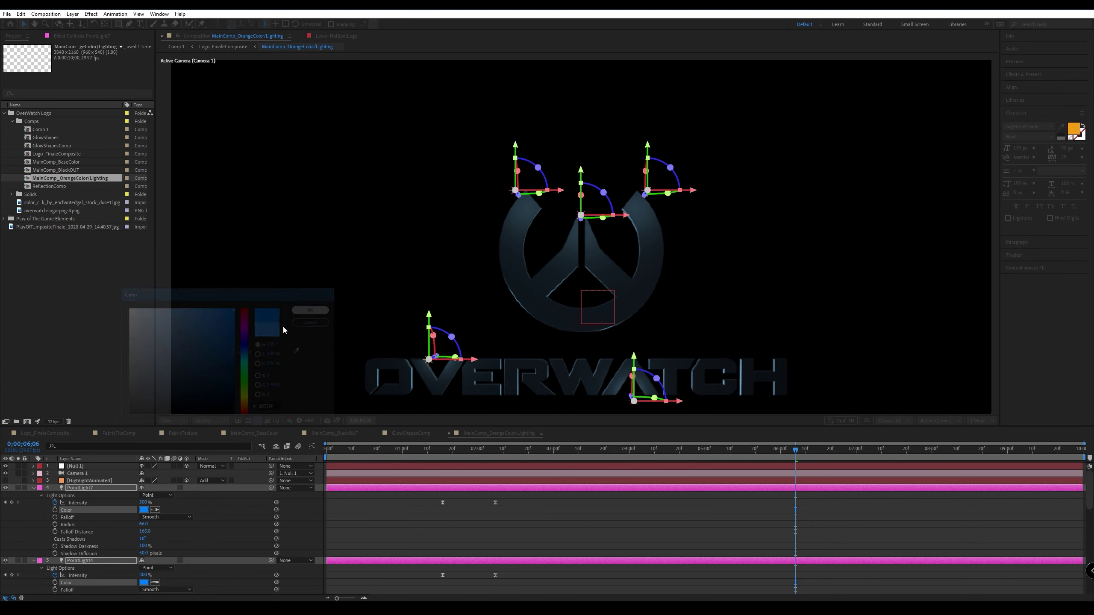
left_click(145, 511)
left_click_drag(209, 318, 184, 309)
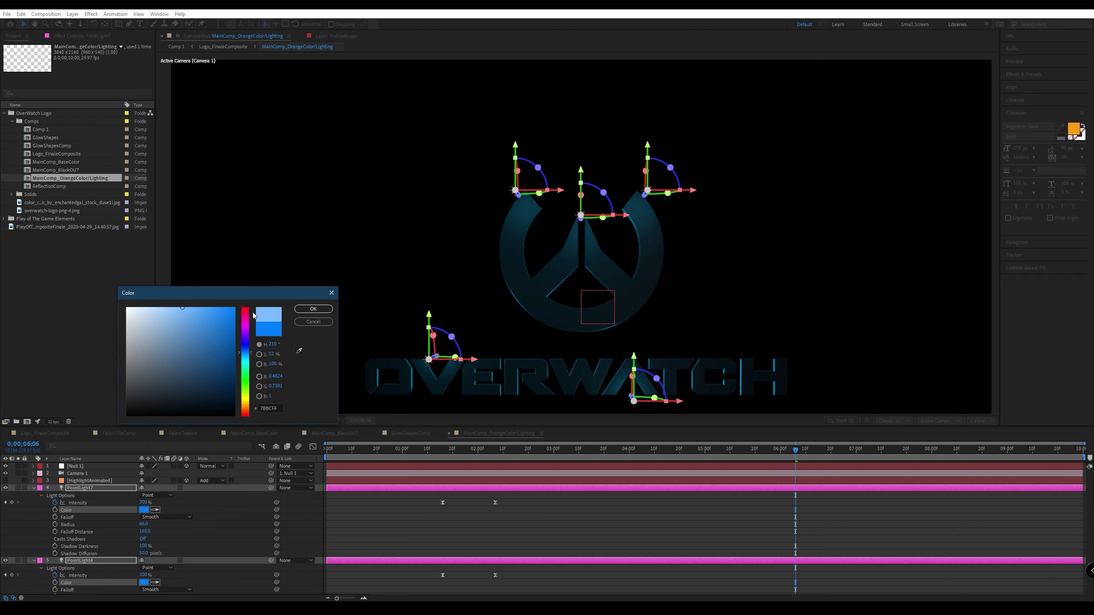
left_click(307, 311)
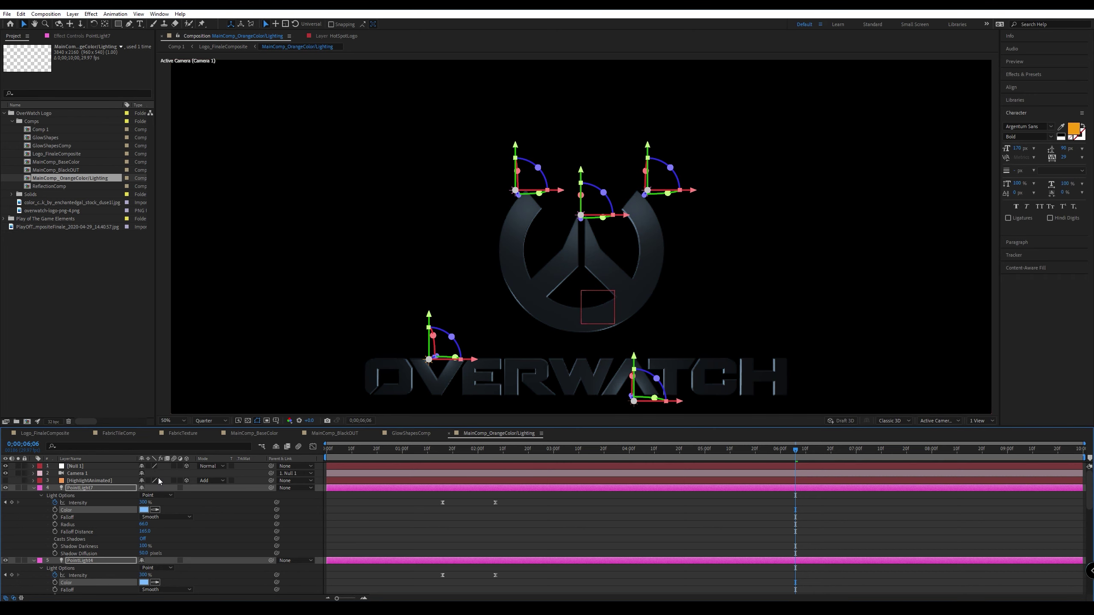
Give PointLight7 alone a more saturated blue color, and collapse the properties of all five point light layers.
left_click(144, 510)
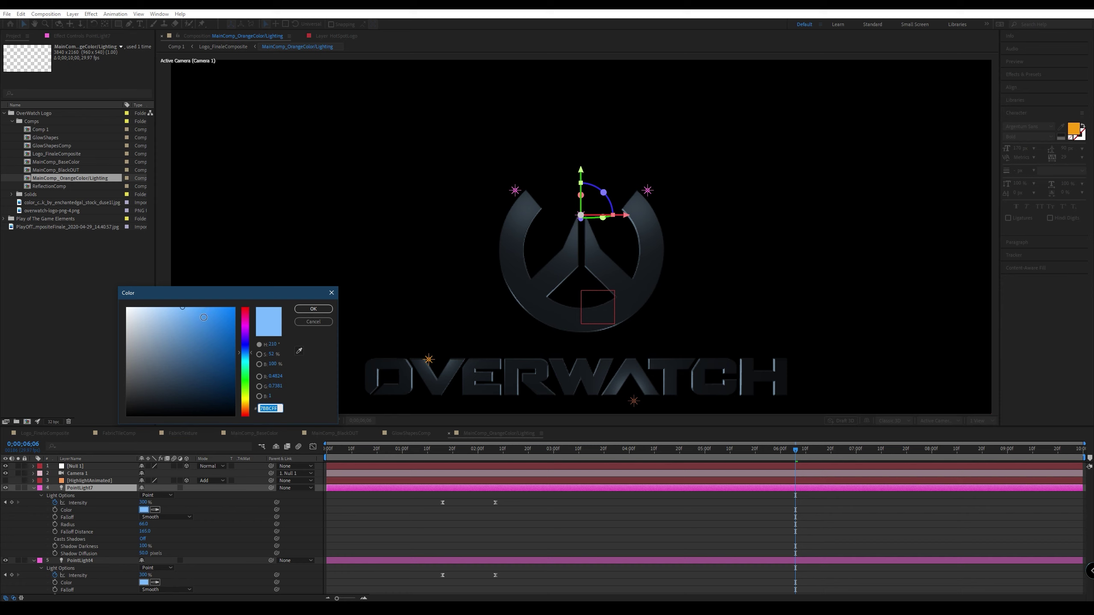
left_click(209, 311)
left_click(313, 309)
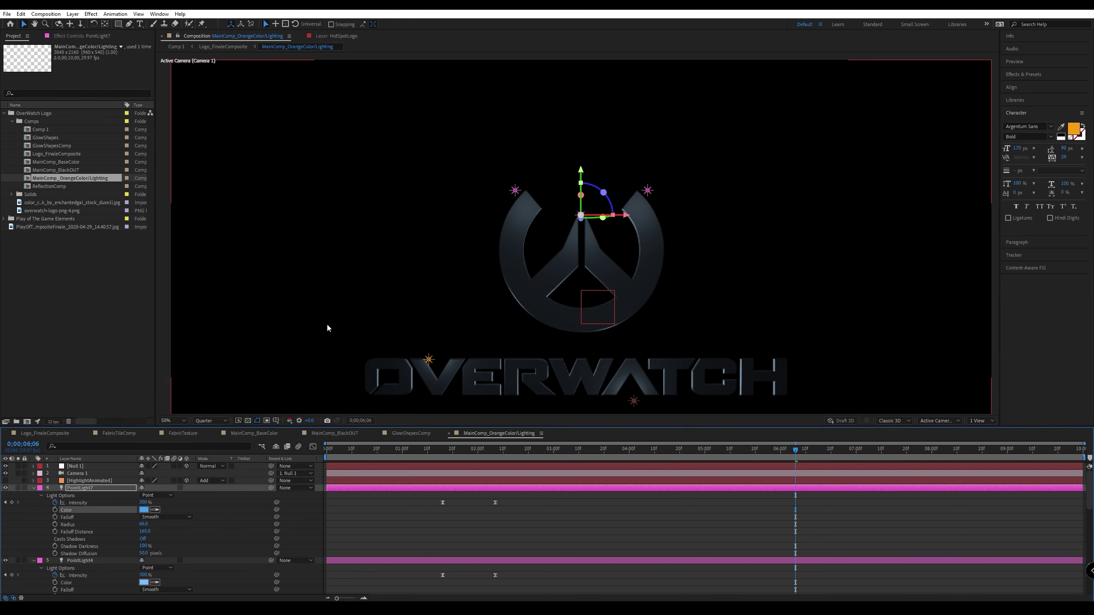
left_click(35, 489)
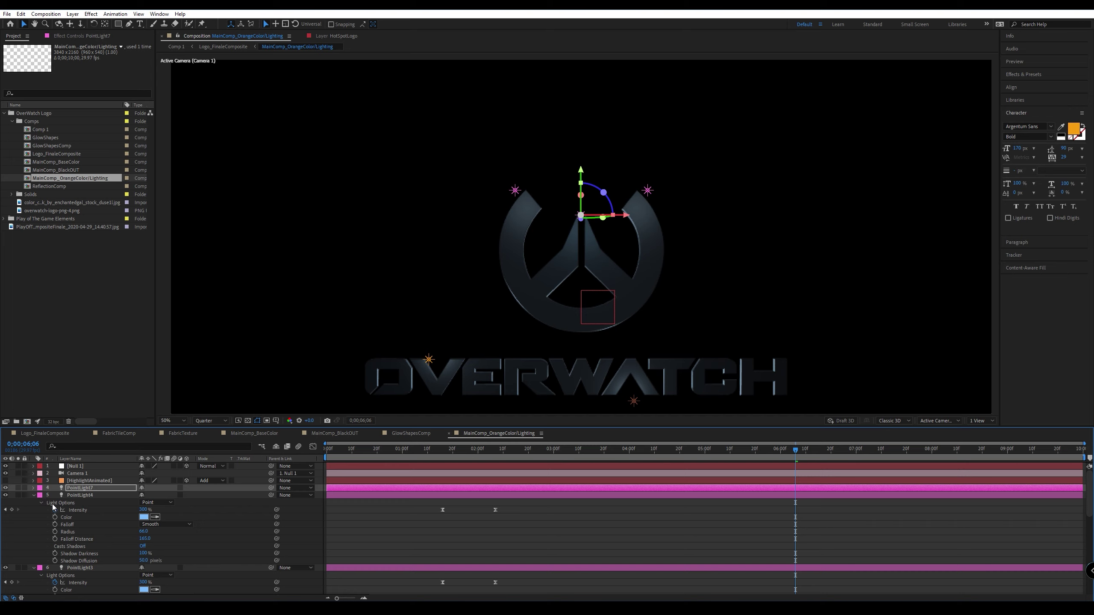
left_click(34, 495)
left_click(35, 503)
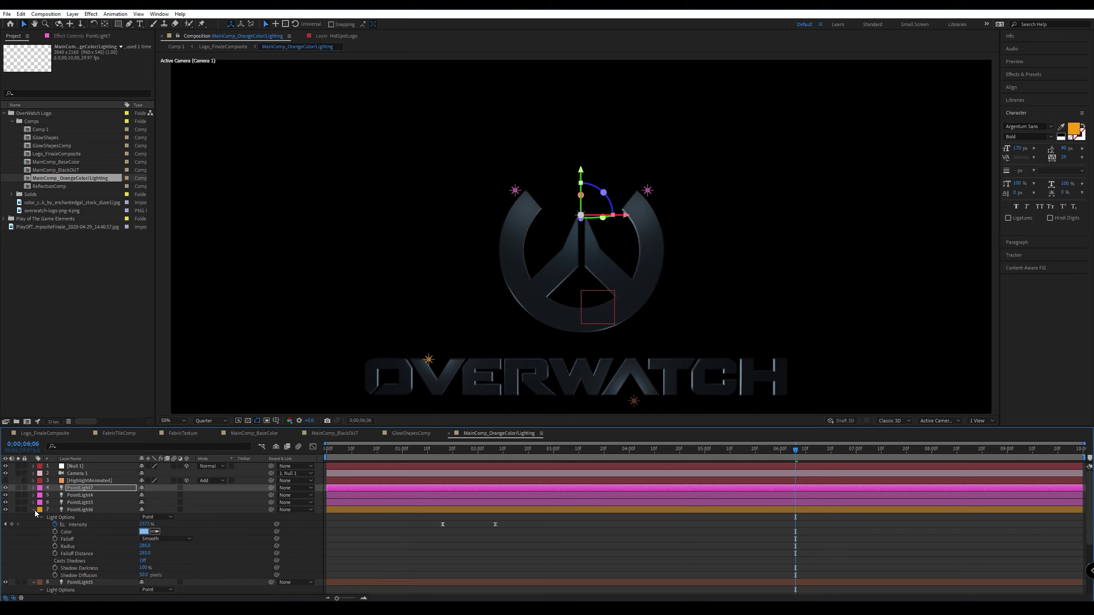
left_click(35, 510)
left_click(34, 517)
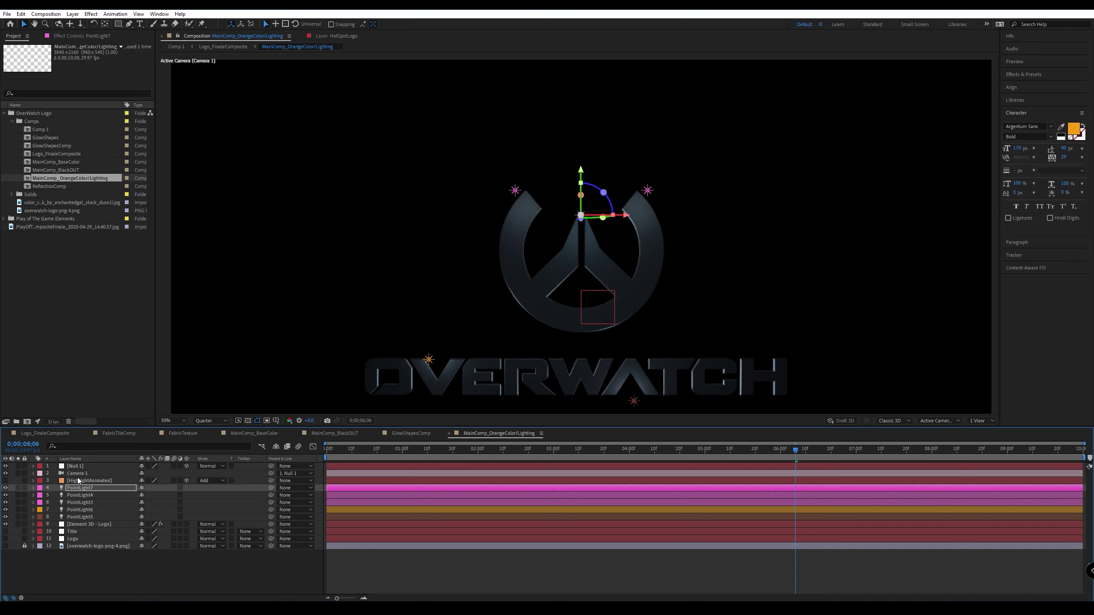
Open the Element 3D scene setup of the Element 3D - Logo layer and collapse its Logo and Title groups.
left_click(89, 524)
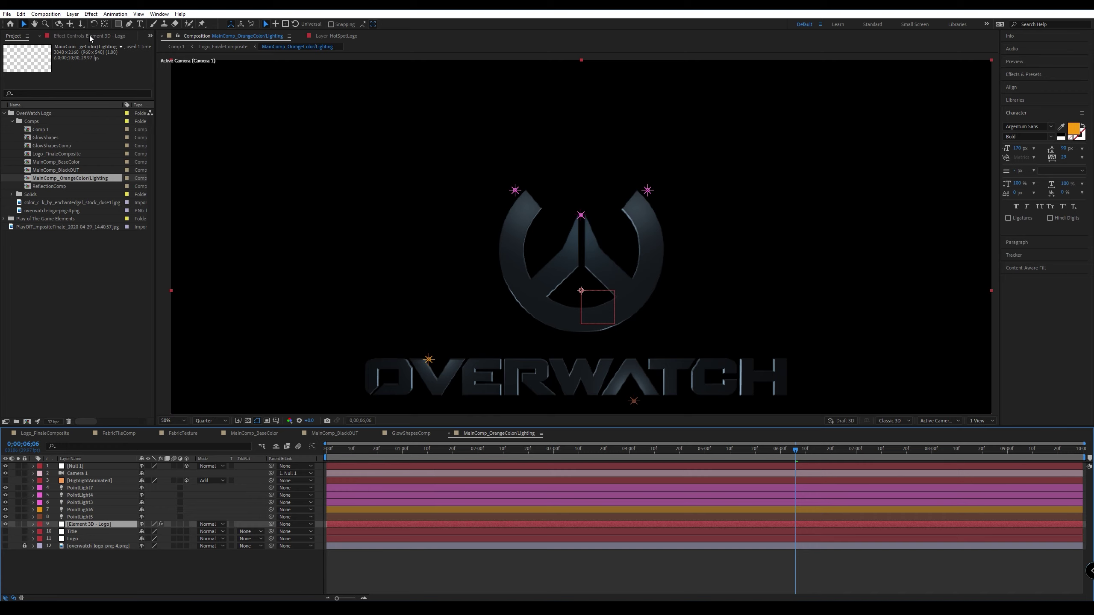
key("F3")
left_click(55, 73)
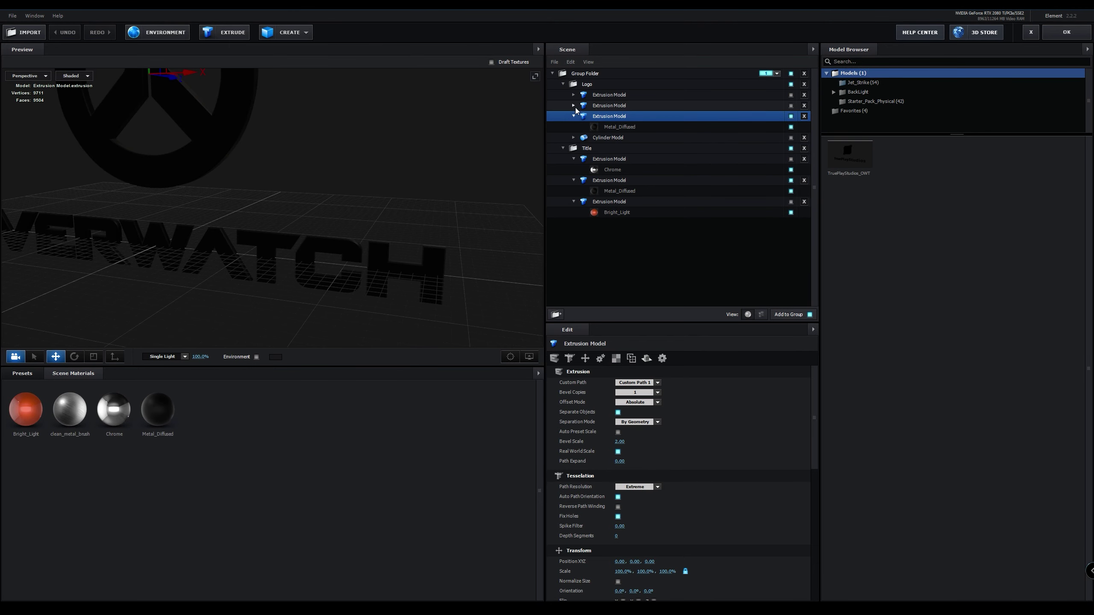
left_click(562, 84)
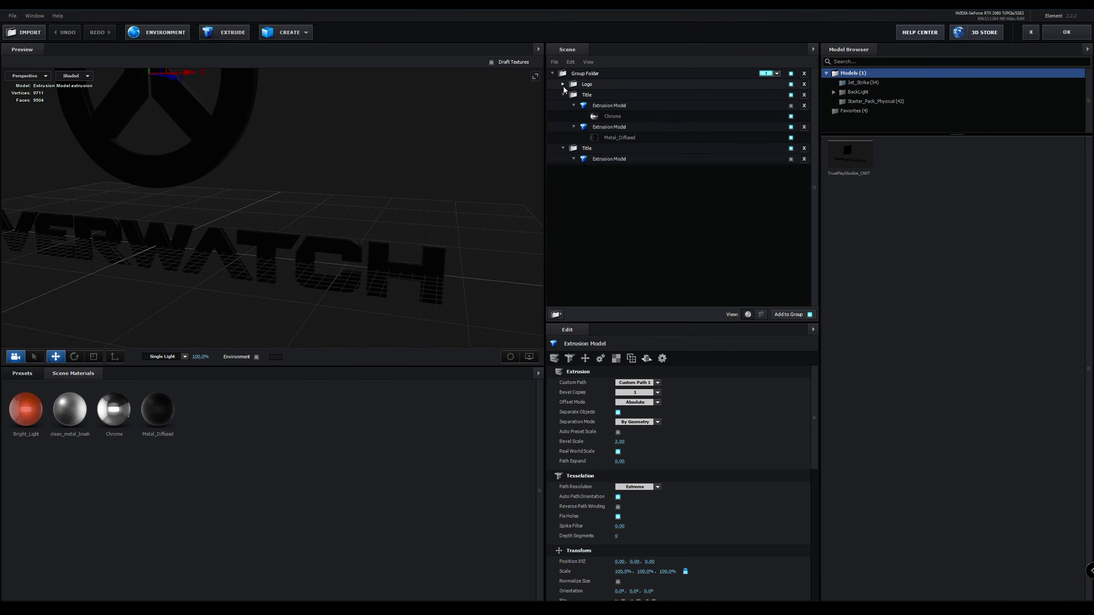
left_click(563, 94)
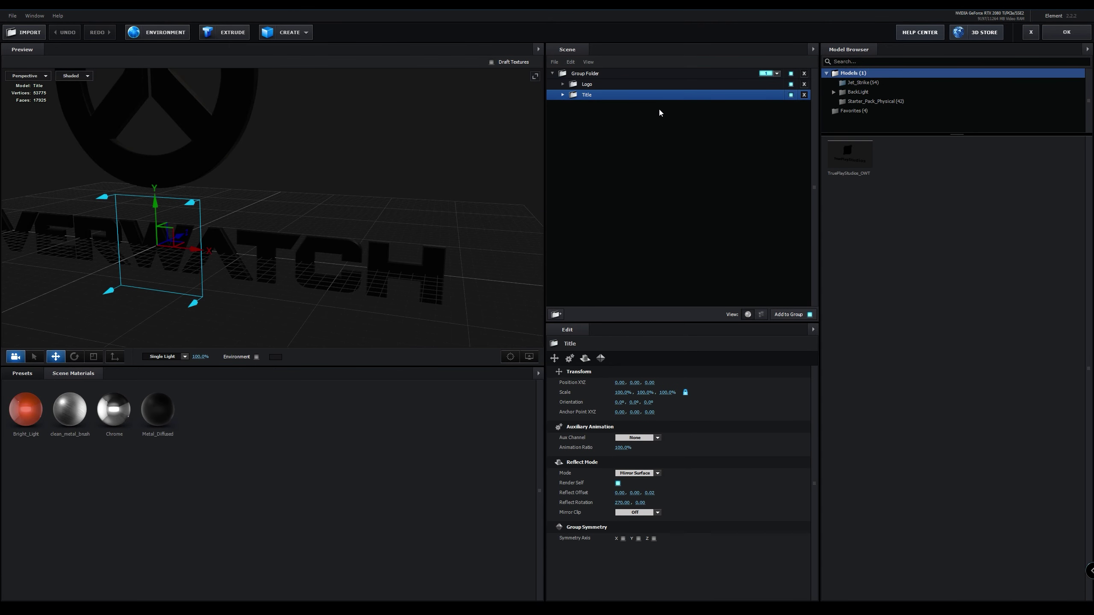
Import the 3D object TPS_3DLogo.obj into the scene with the default import preferences.
left_click(24, 34)
left_click(376, 183)
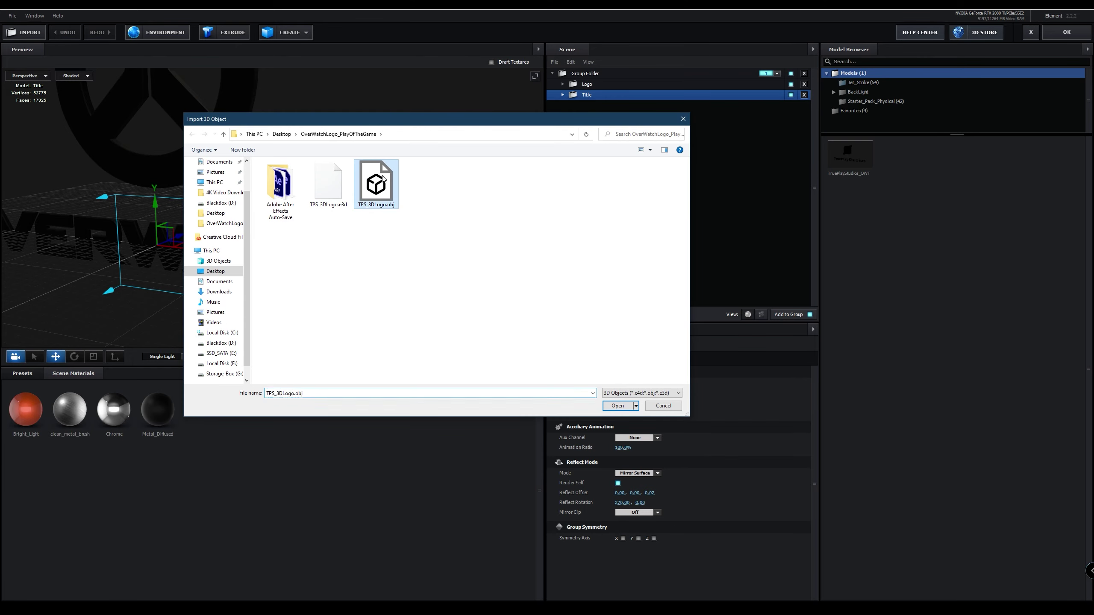
double_click(376, 183)
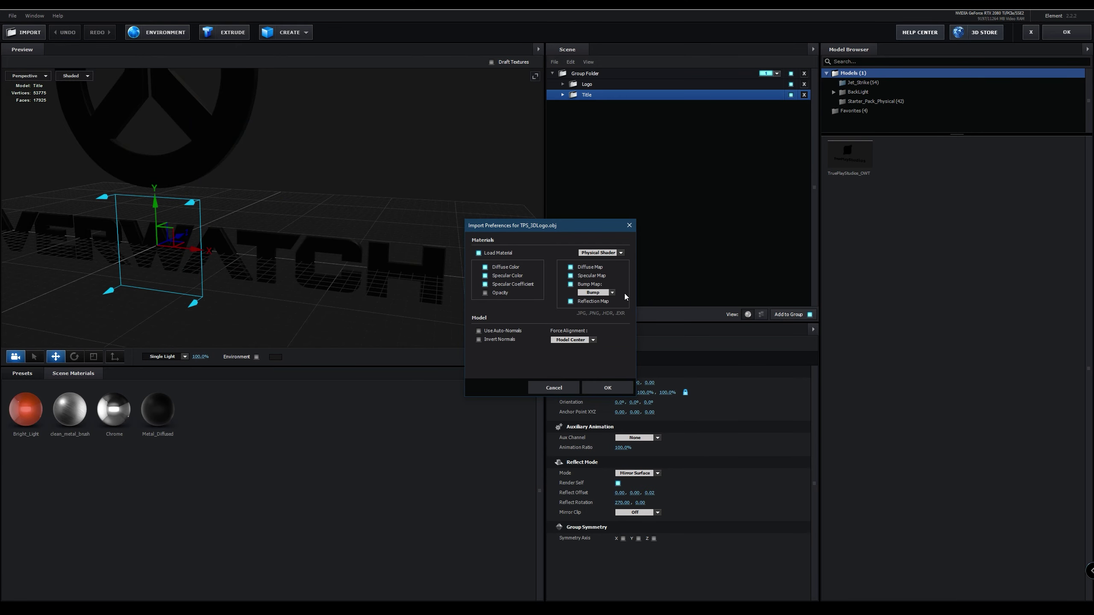
left_click(596, 387)
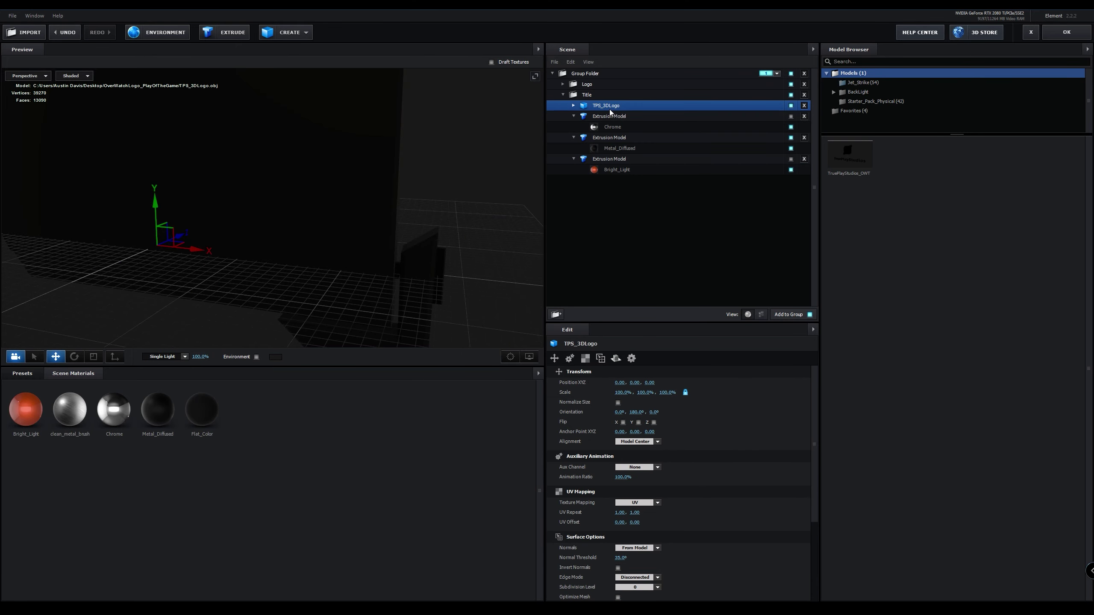
Move TPS_3DLogo above the Logo group inside the Group Folder, hide the Logo and Title groups, and collapse Title.
left_click_drag(609, 109, 603, 77)
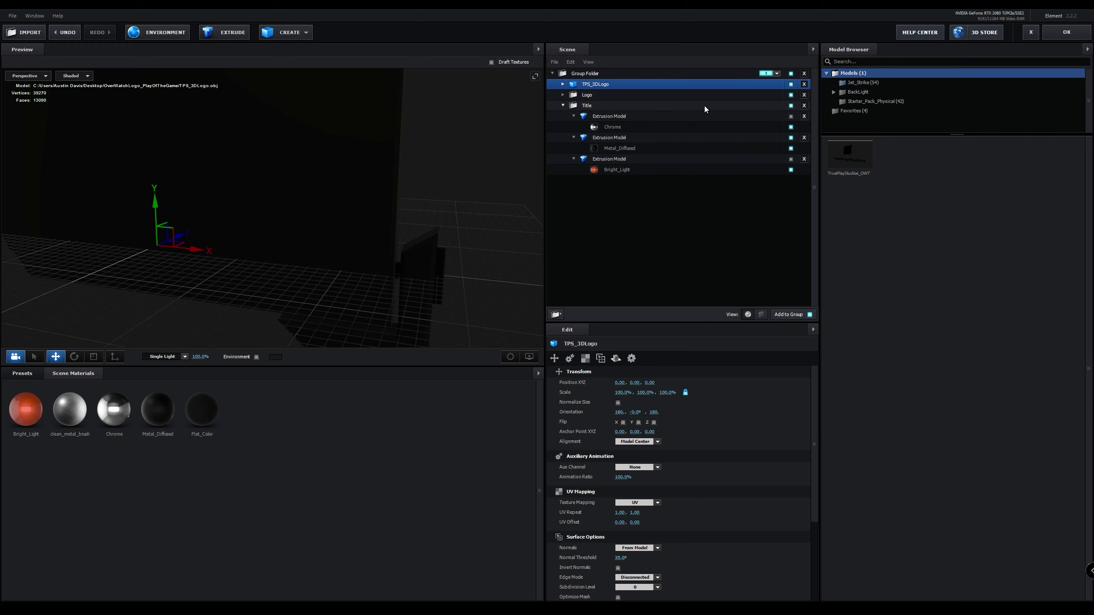
left_click(790, 95)
left_click(792, 107)
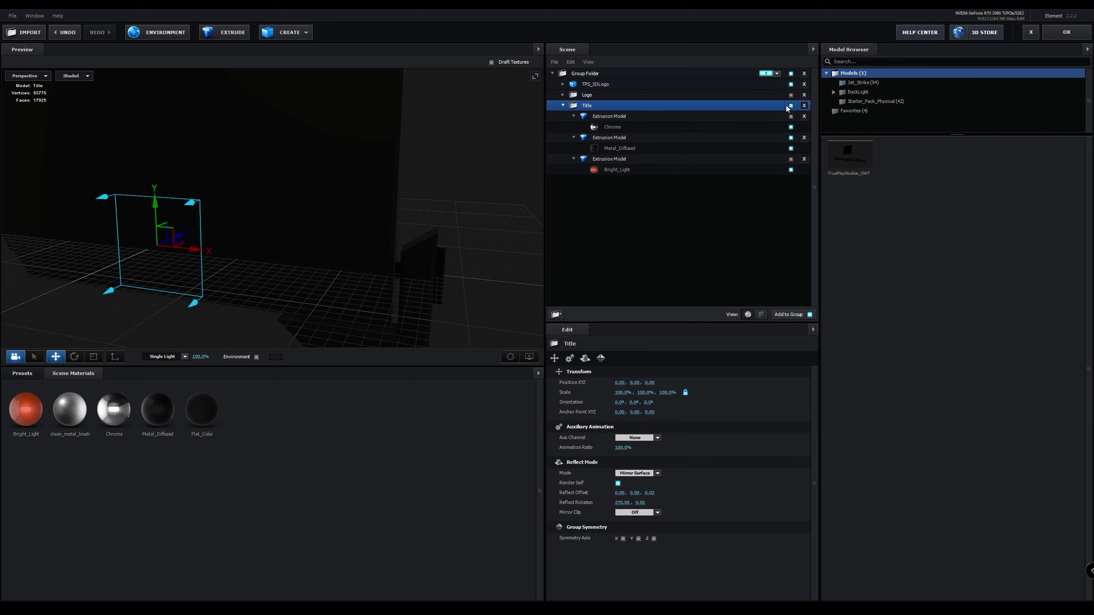
left_click(791, 105)
left_click(563, 105)
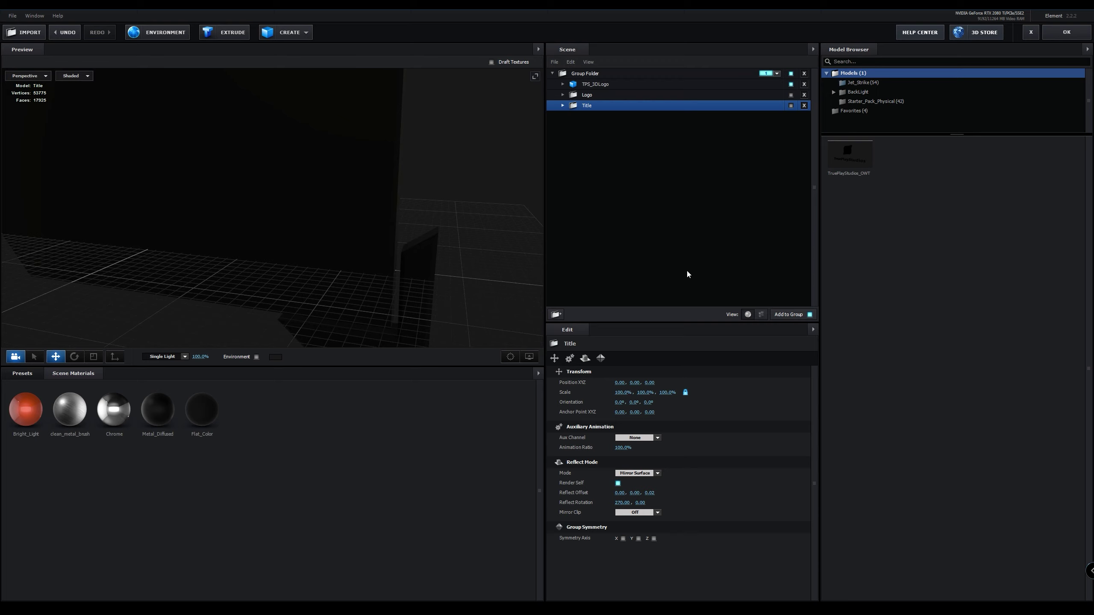
left_click(638, 384)
type("1.4")
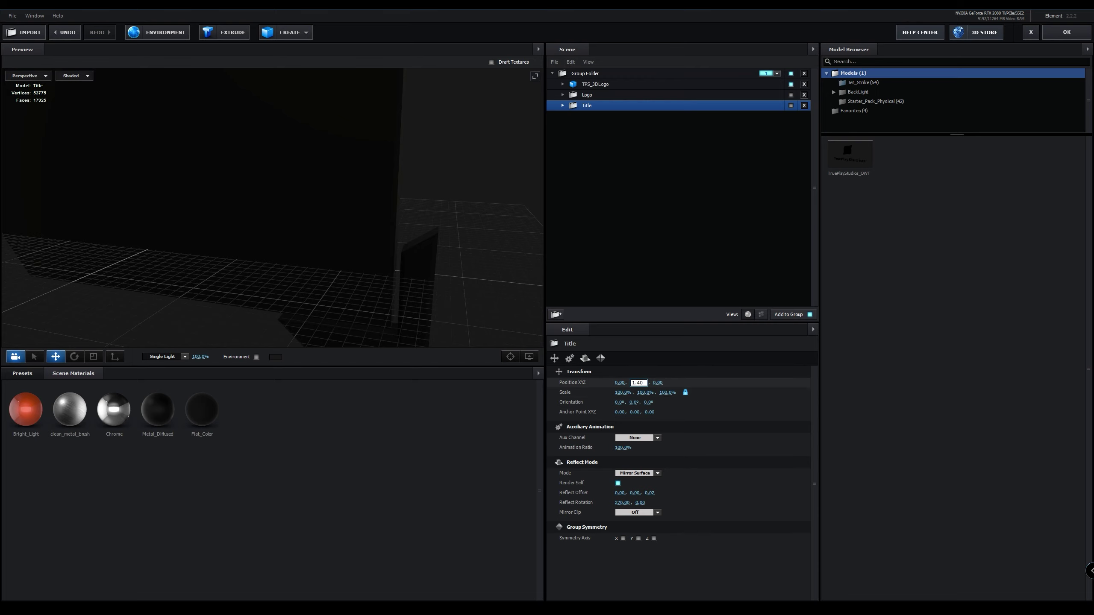
key("Return")
left_click(645, 393)
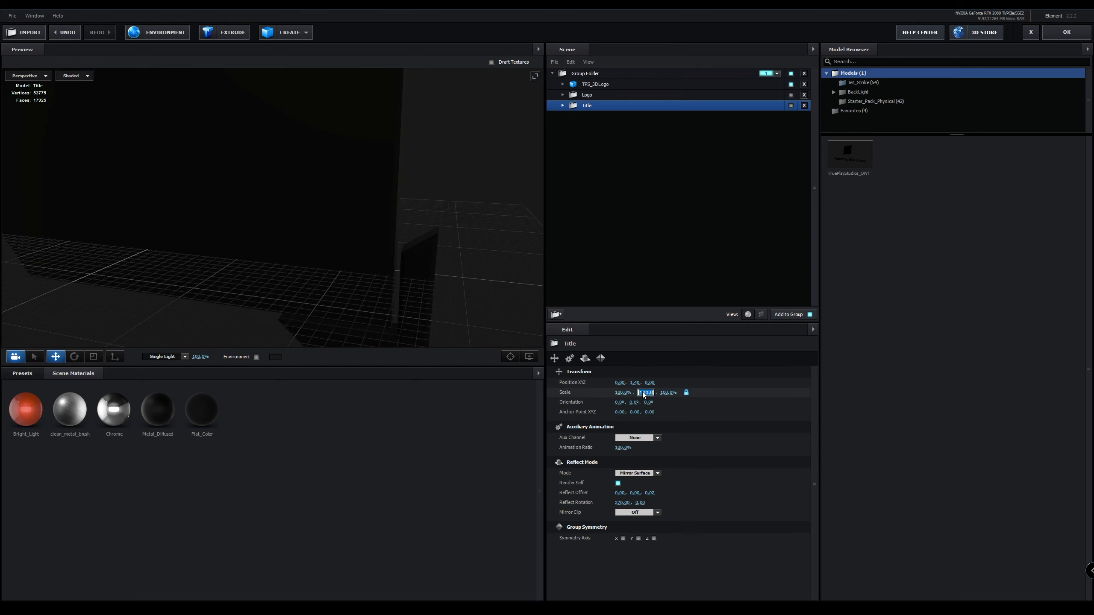
type("80.4")
key("Return")
scroll(319, 244, "down", 6)
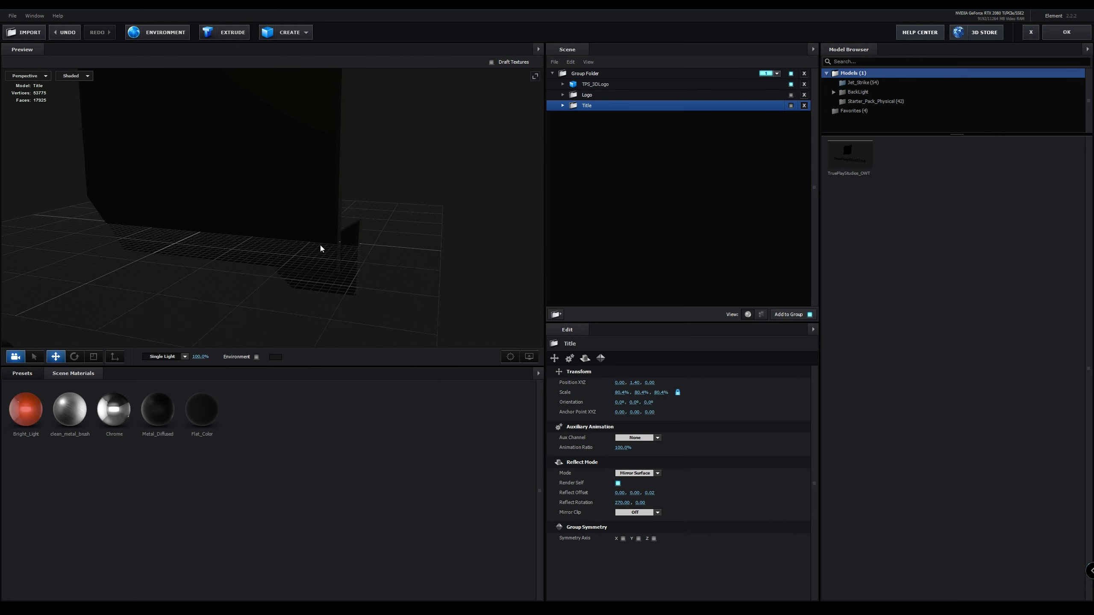
key("ctrl+z")
key("ctrl+z")
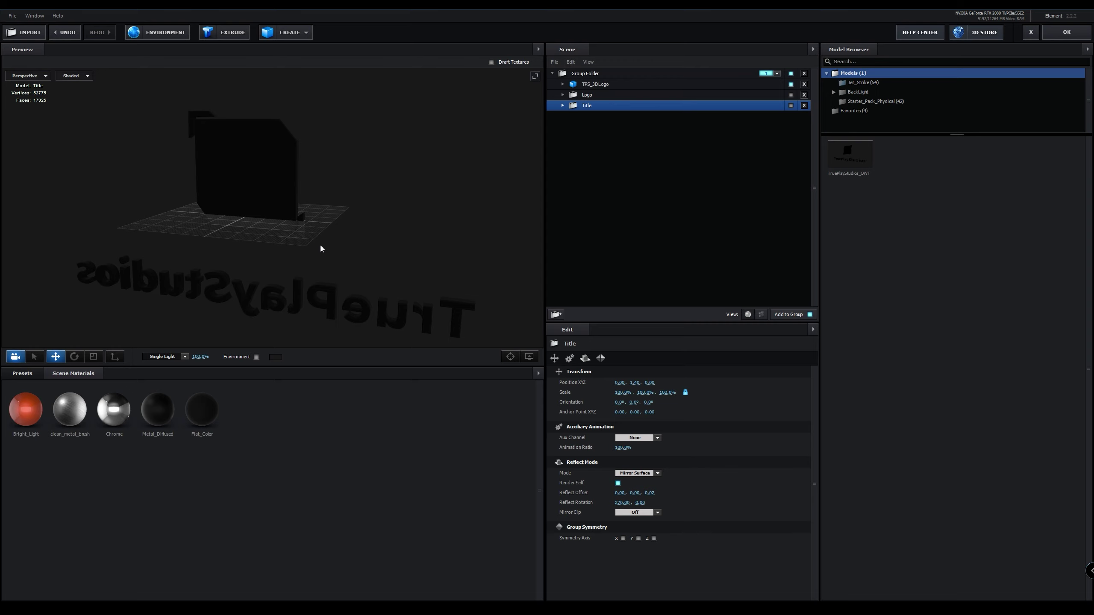
Set the TPS_3DLogo model's Y position to 1.4 and its uniform scale to 80.4%.
left_click(604, 86)
left_click(644, 383)
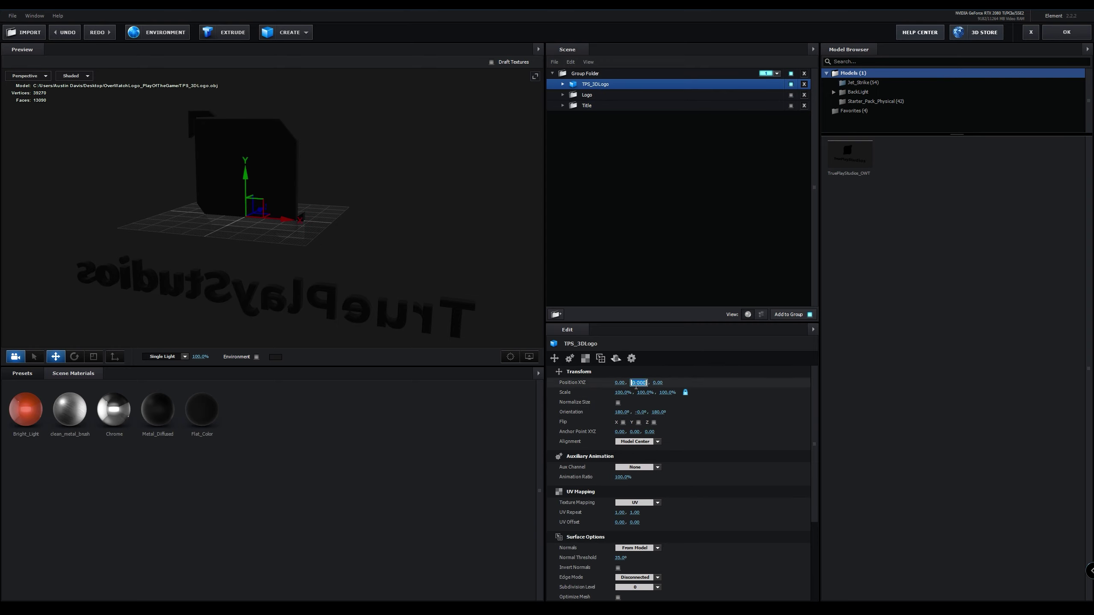
type("1.4")
key("Return")
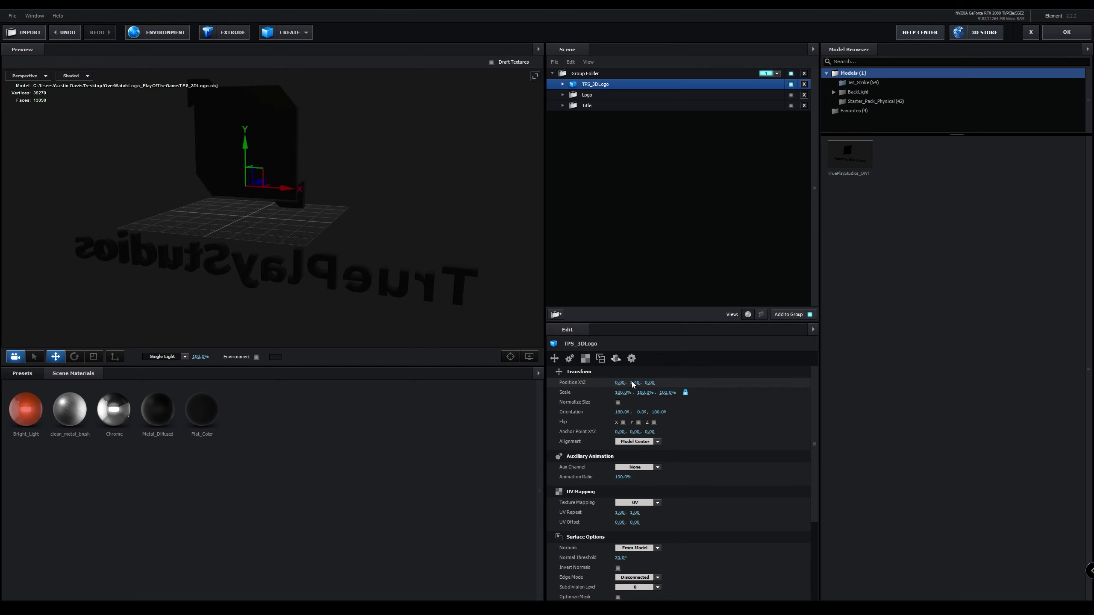
left_click(637, 393)
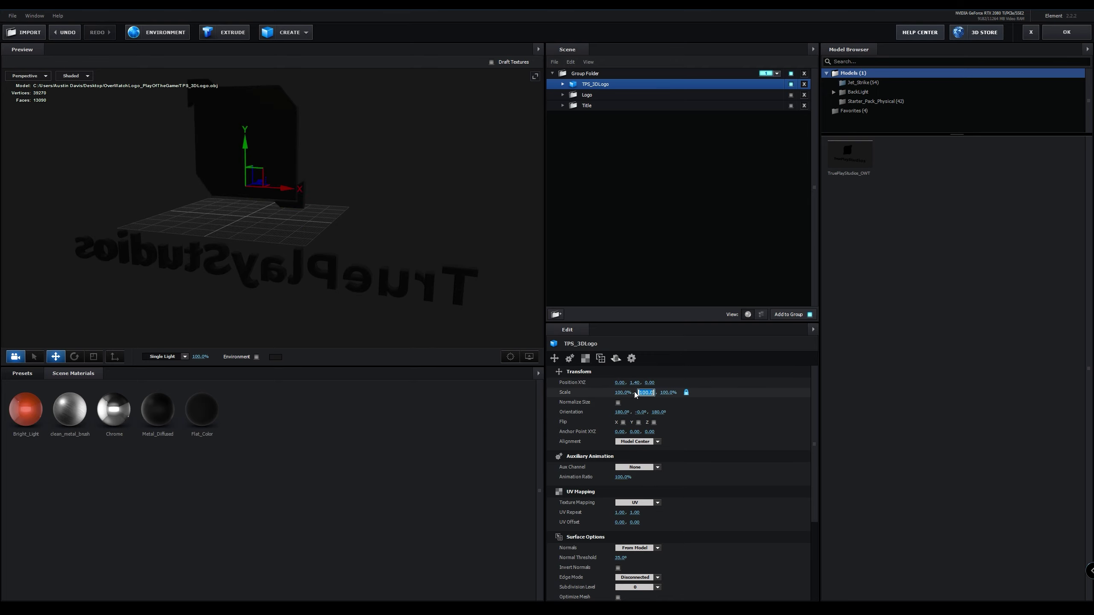
type("80.4")
key("Return")
Rotate the TPS_3DLogo model so the TruePlayStudios text reads correctly from the front, and apply the scene to the composition.
key("e")
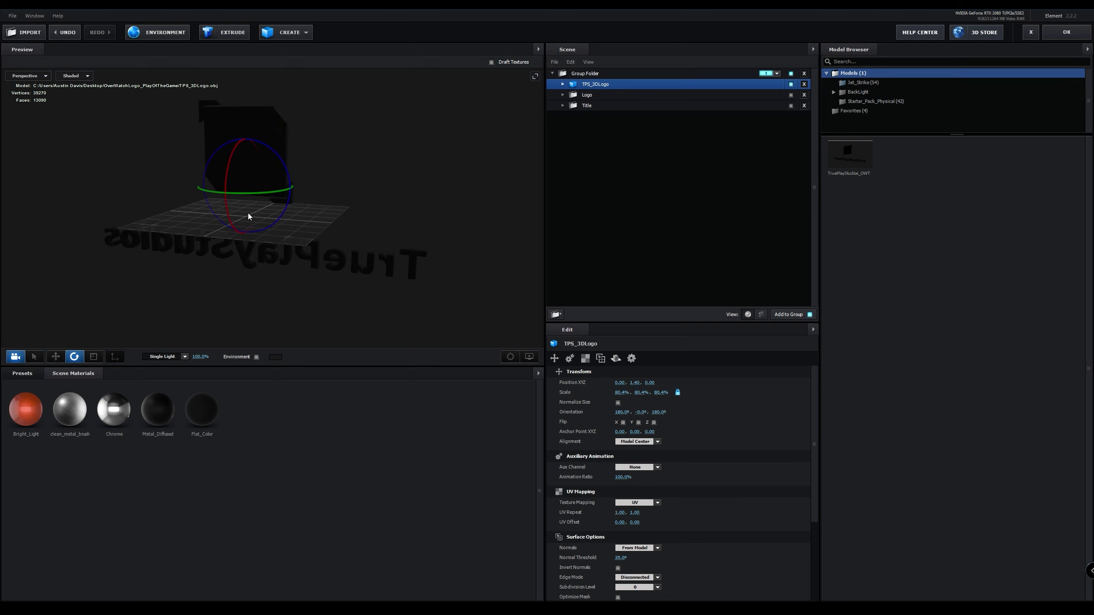
left_click_drag(244, 197, 453, 223)
mouse_move(283, 304)
left_mouse_down()
mouse_move(305, 291)
mouse_move(283, 295)
left_mouse_up()
left_click(1072, 32)
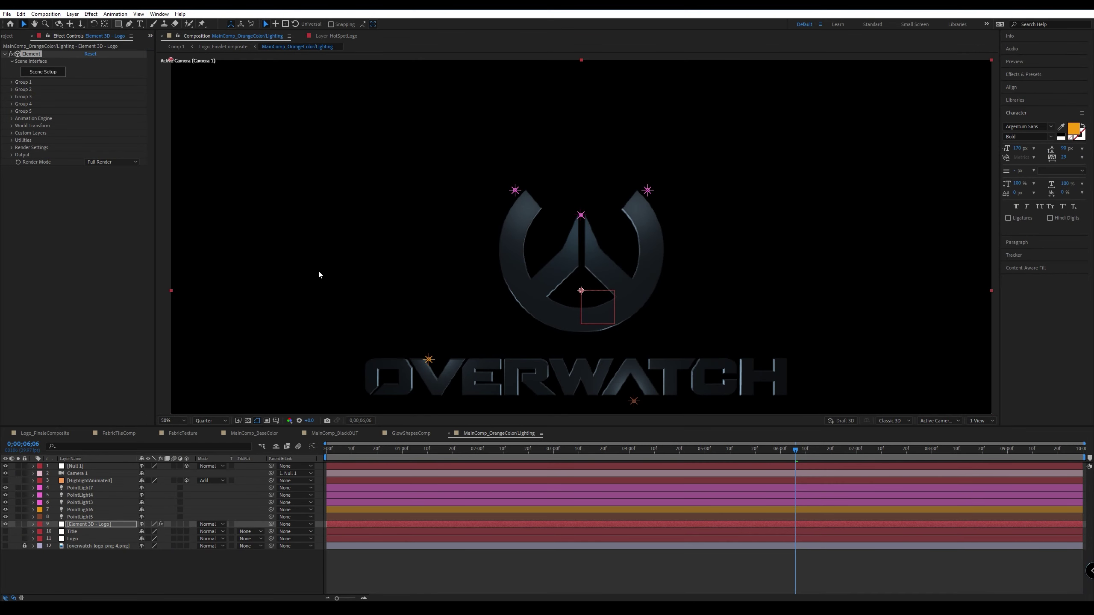
scroll(454, 315, "down", 2)
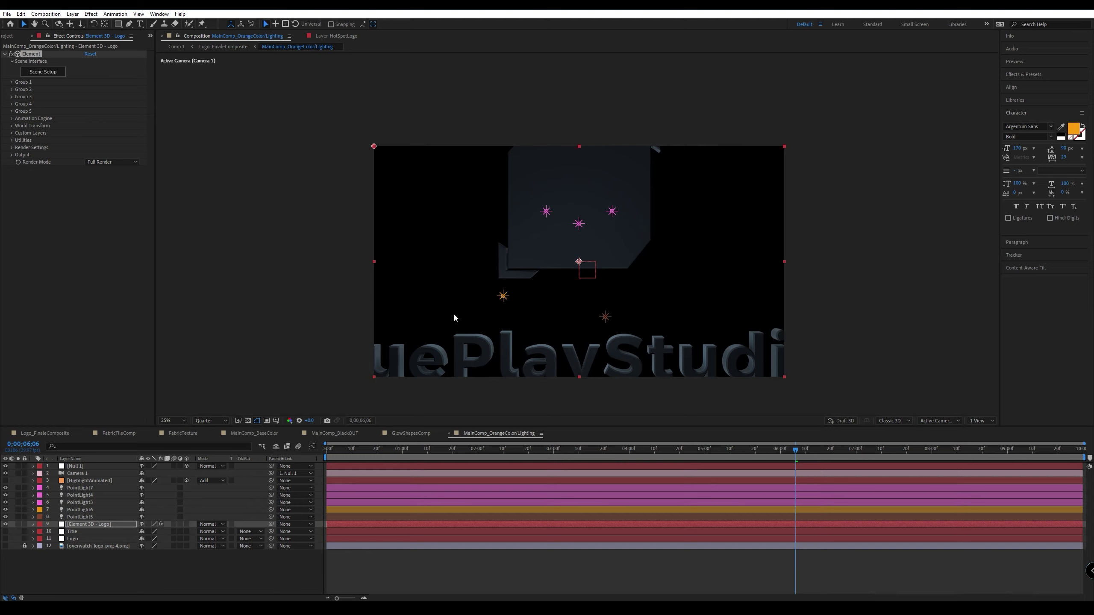
Reopen the Element 3D scene setup, move TPS_3DLogo out of the Group Folder, and re-enter 1.4 as its Y position.
left_click(57, 73)
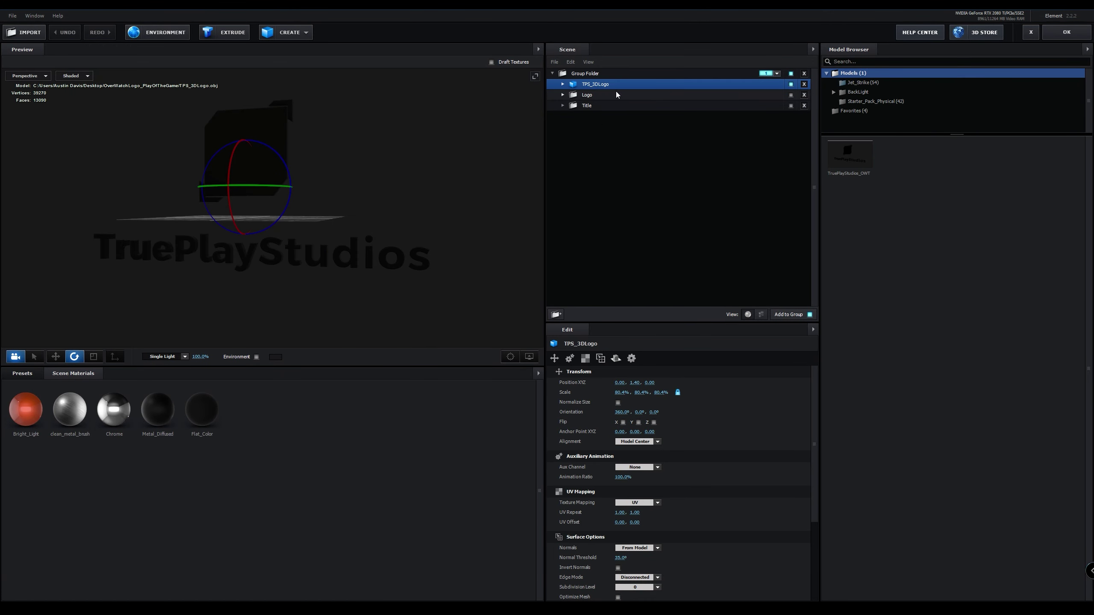
left_click_drag(596, 82, 593, 64)
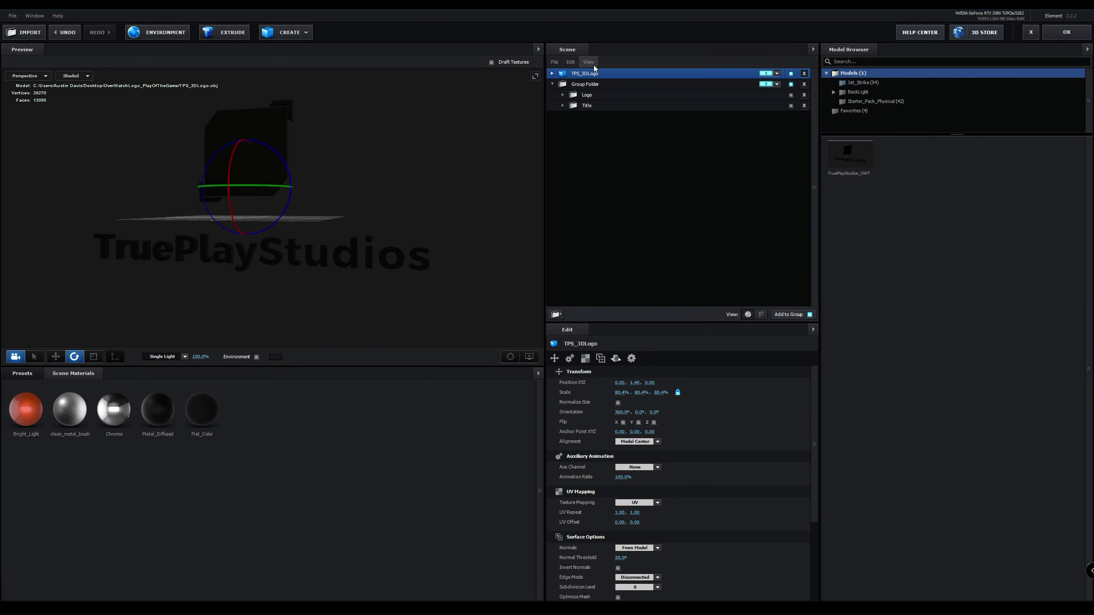
left_click(638, 386)
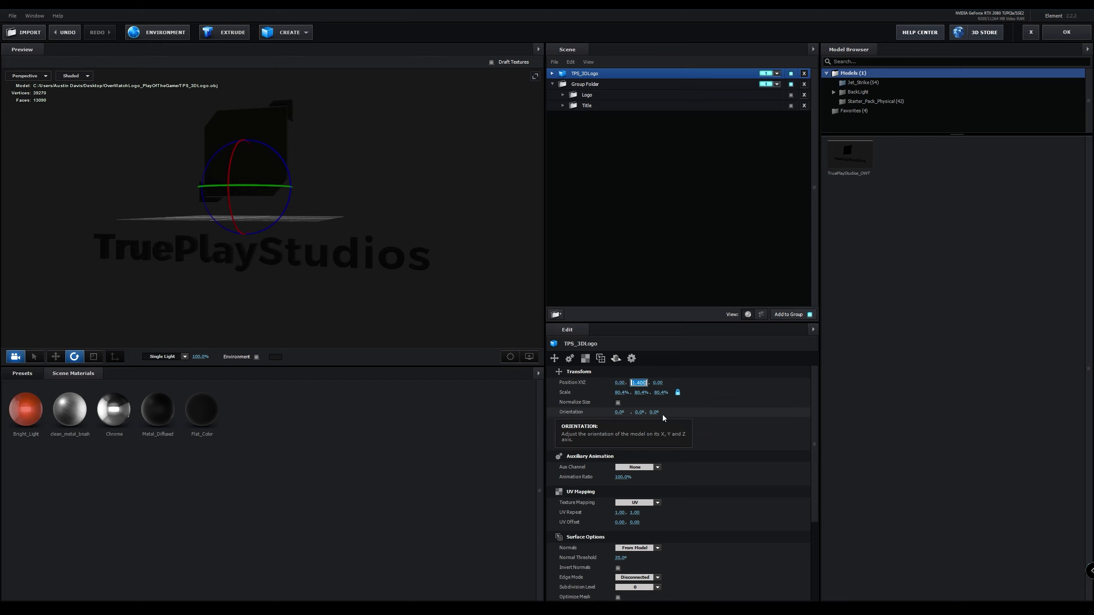
type("1")
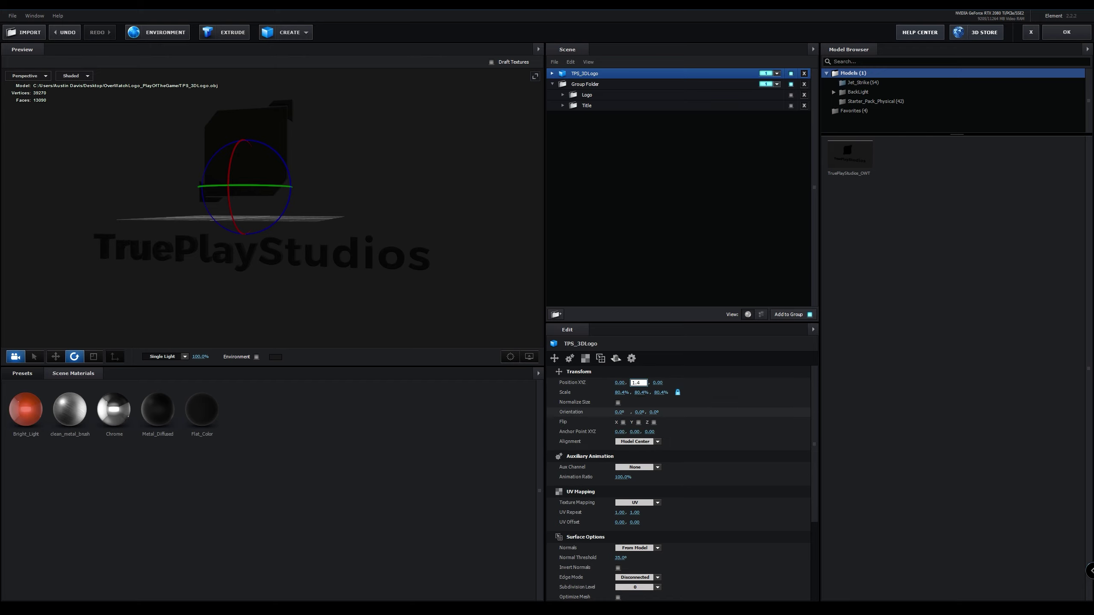
key("Return")
Try a uniform scale of 100% on TPS_3DLogo, and set it back to 80.4%.
left_click(641, 393)
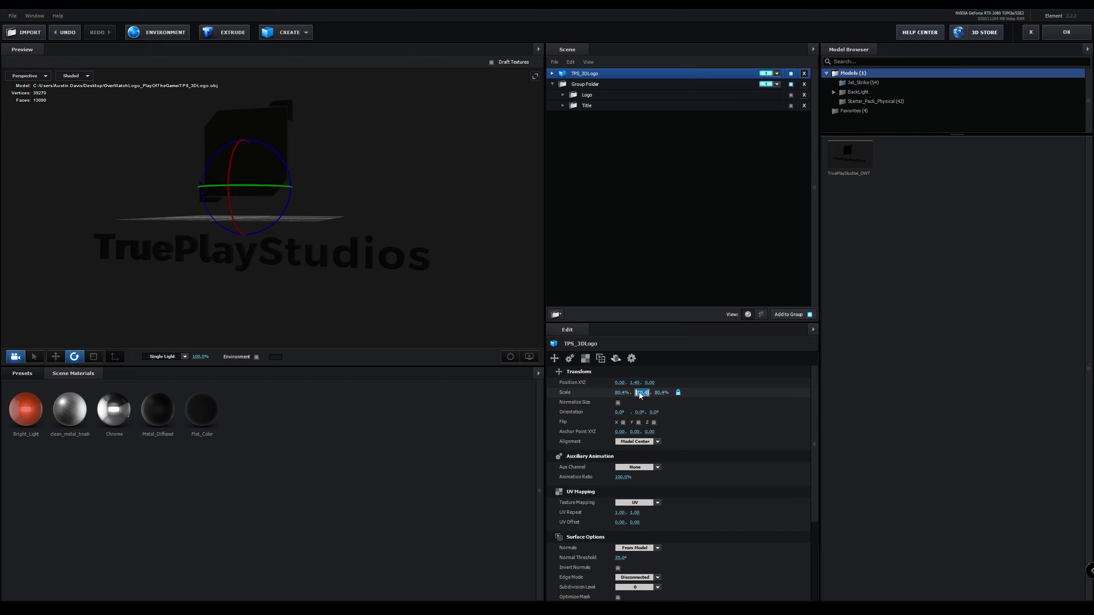
type("100")
key("Return")
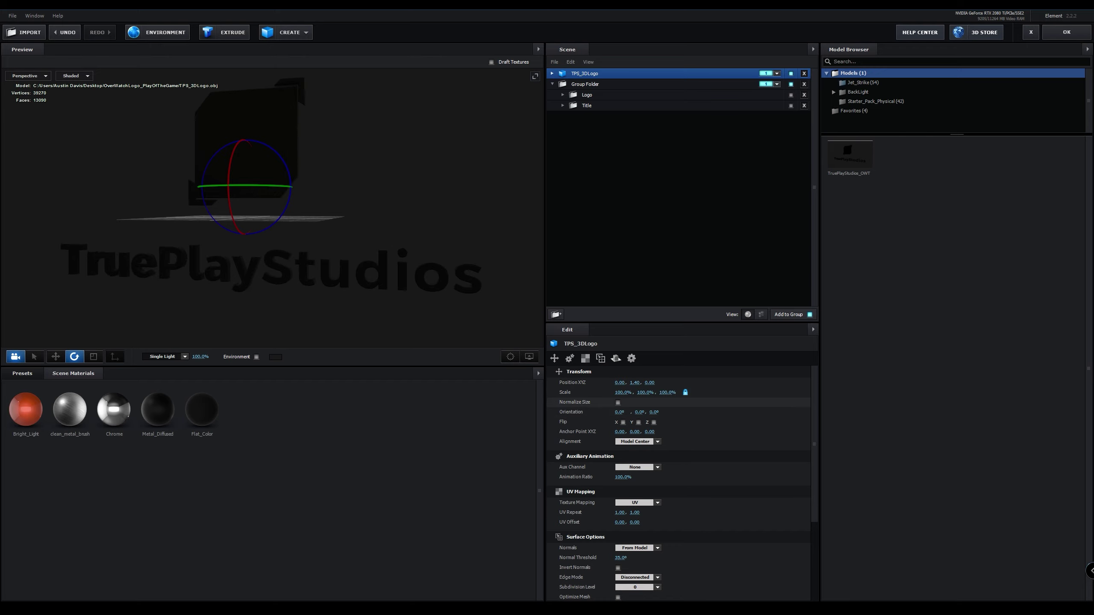
left_click(644, 392)
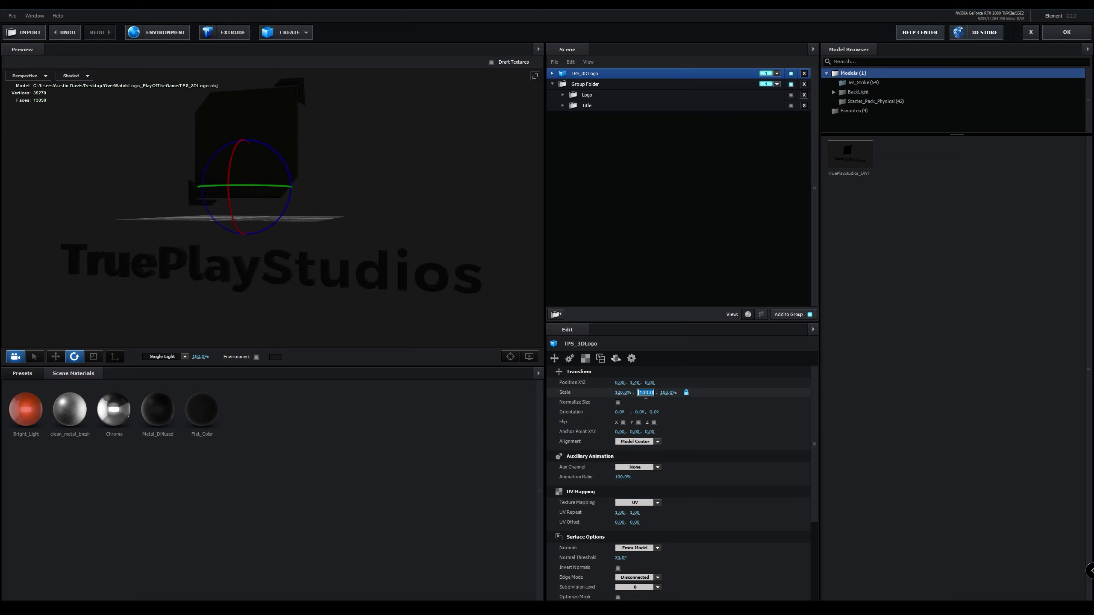
type("80.4")
key("Return")
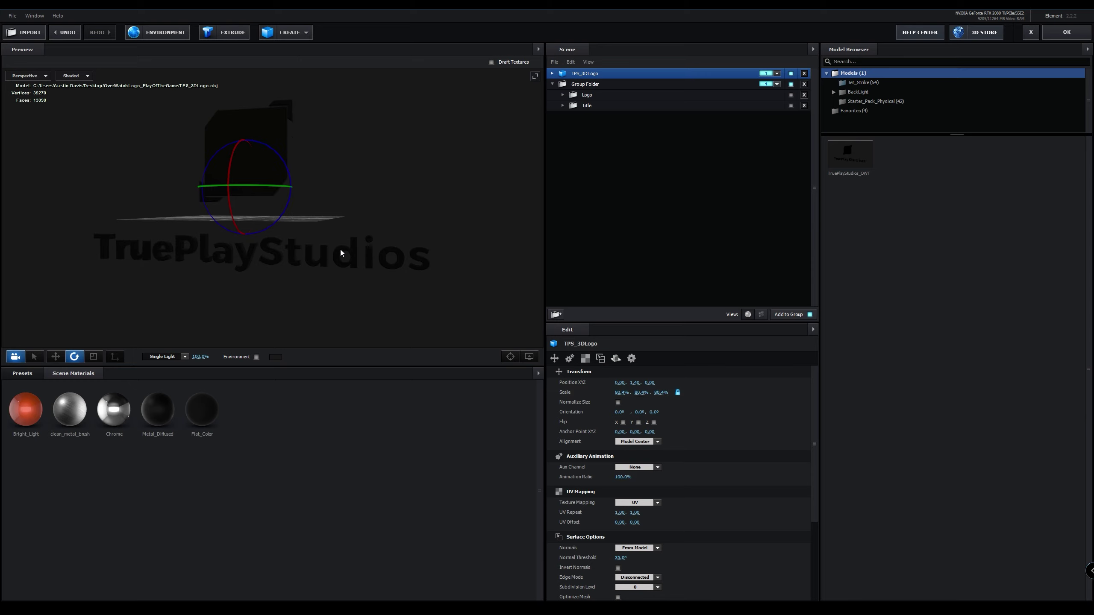
Set the uniform scale of TPS_3DLogo to 40.8% and apply the scene to the composition.
left_click(642, 392)
type("40")
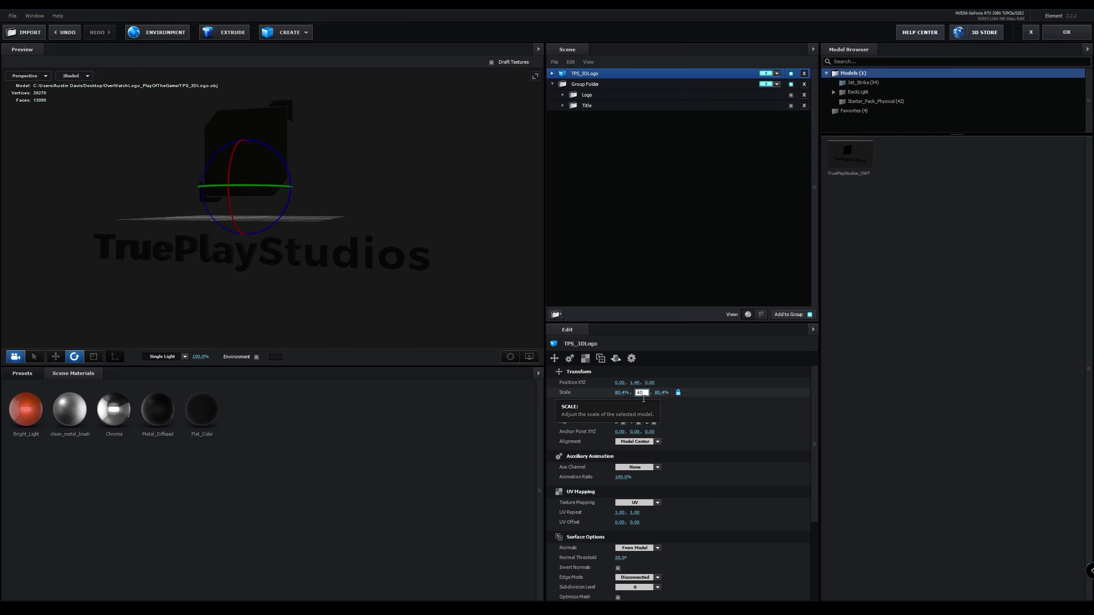
type(".87")
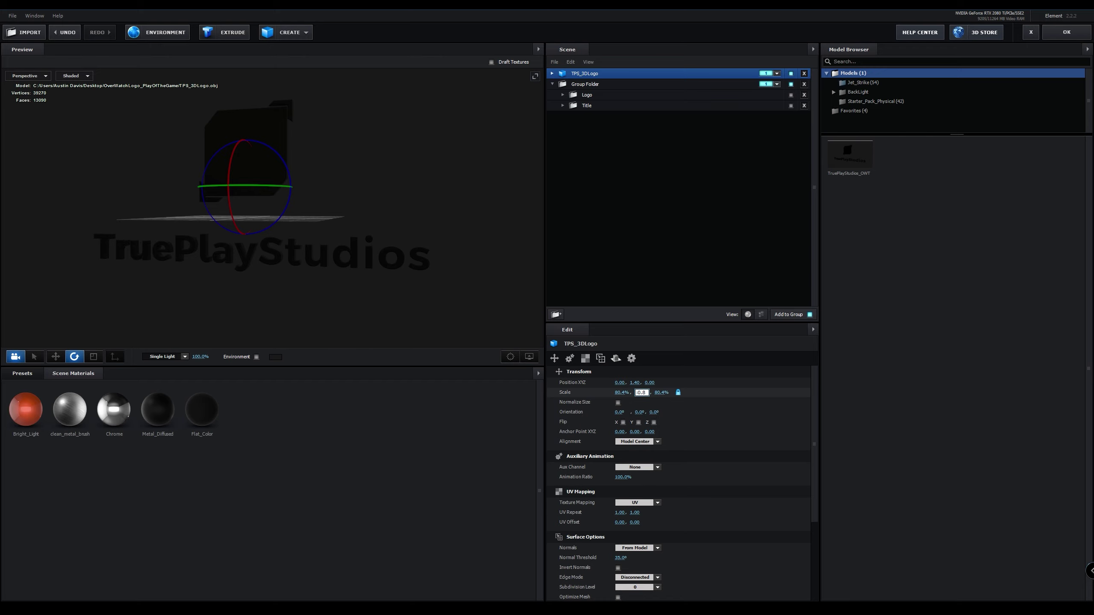
key("Return")
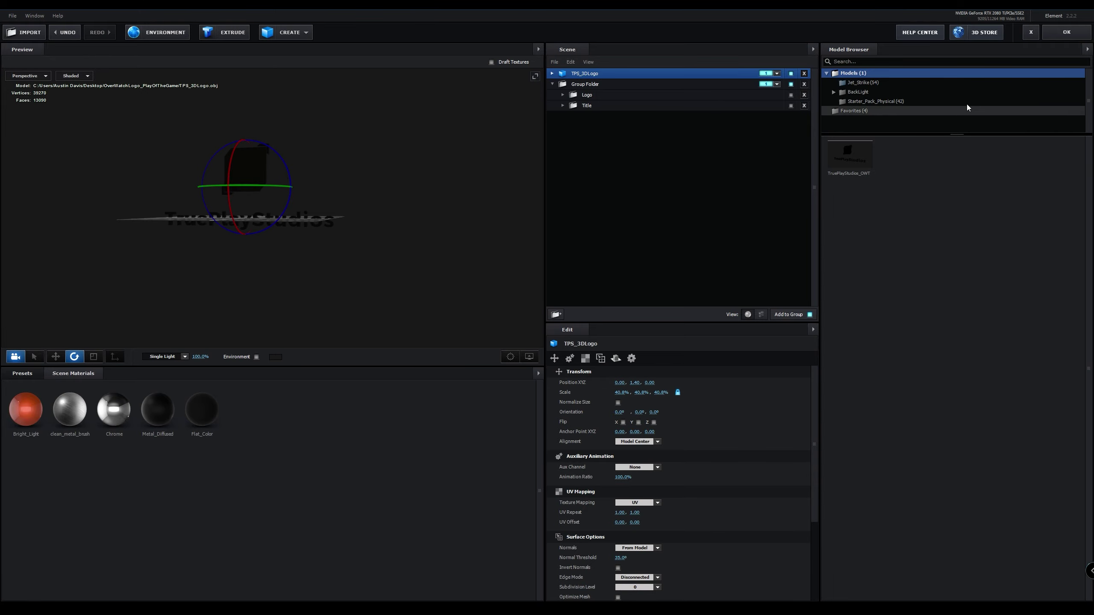
left_click(1066, 32)
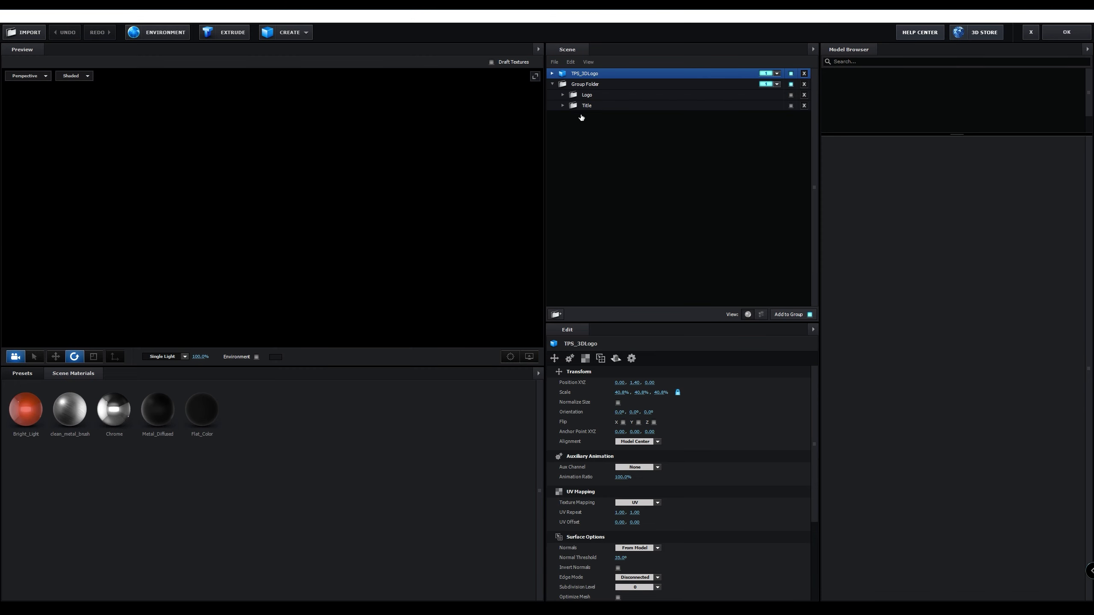
Move TPS_3DLogo back into the Group Folder in the Element 3D scene setup and apply the scene.
left_click_drag(588, 77, 591, 85)
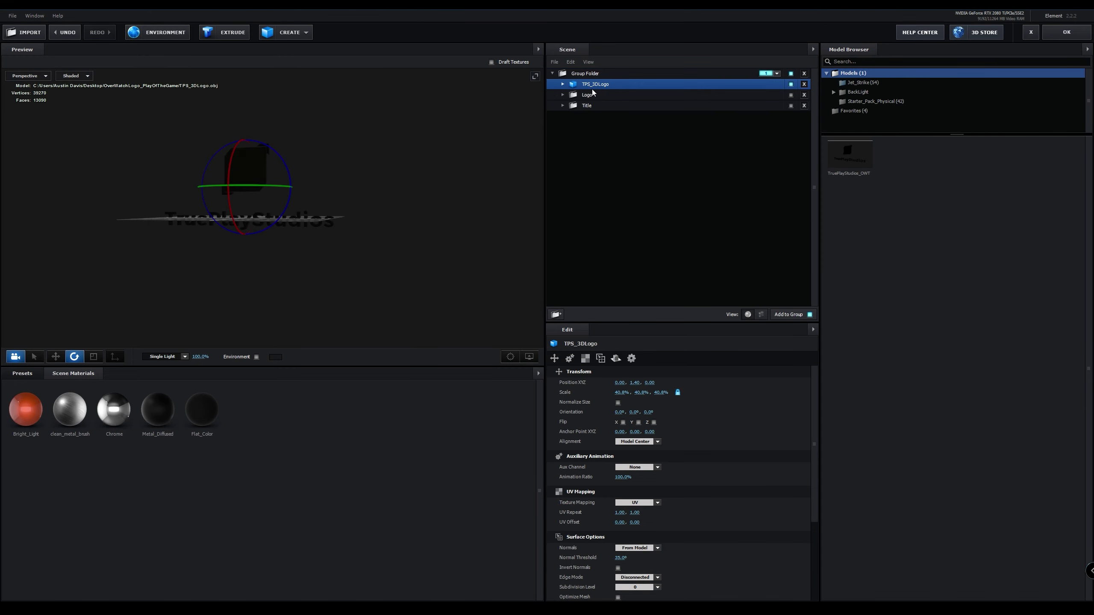
left_click(1058, 33)
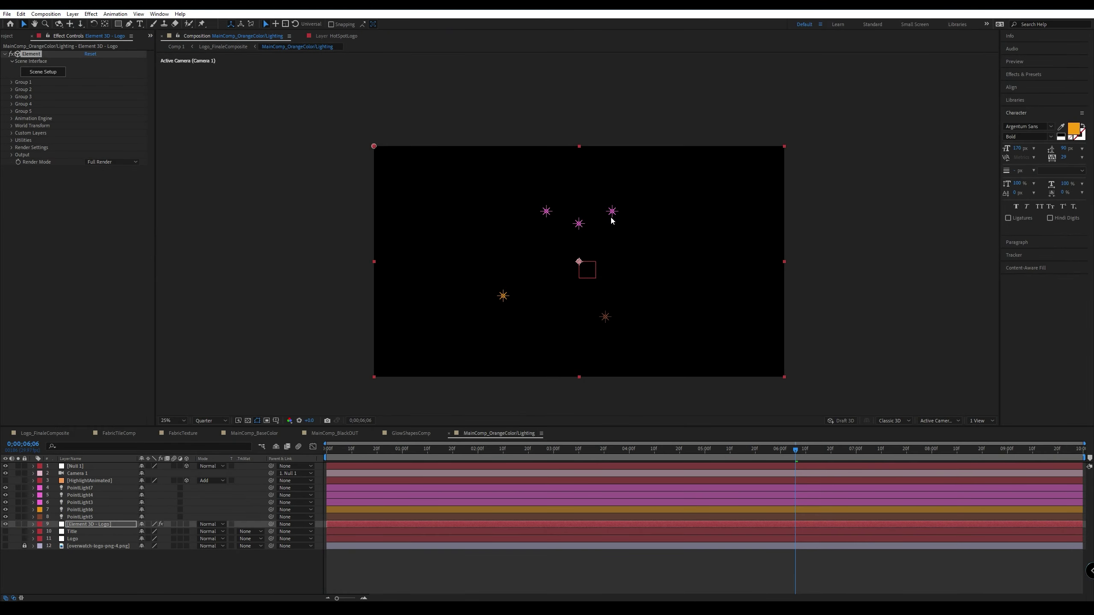
scroll(578, 224, "up", 2)
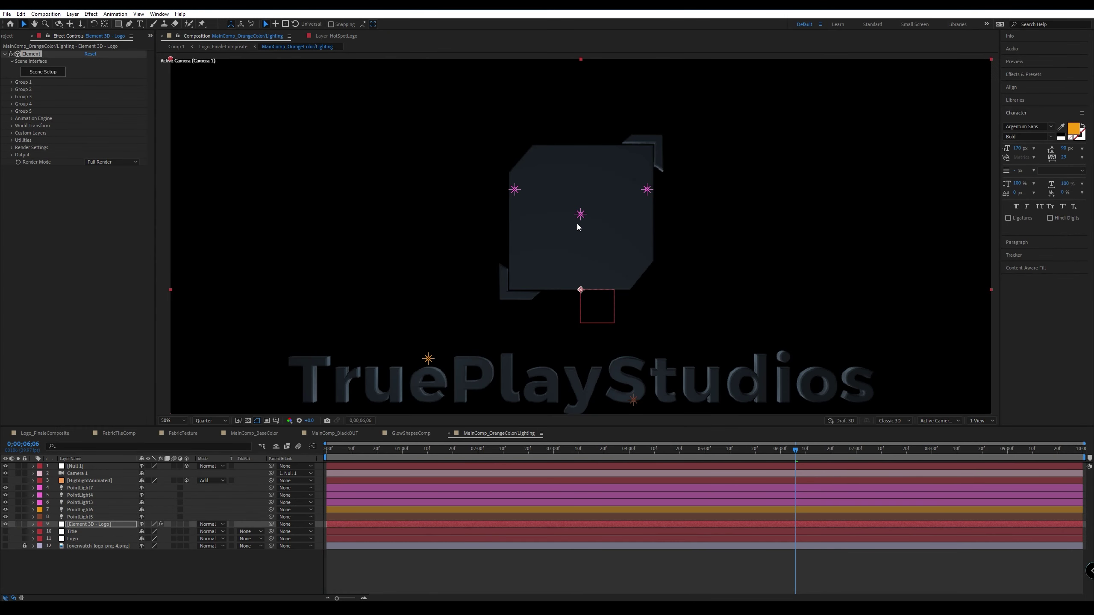
Move PointLight4 straight down to the lower-left corner of the TruePlayStudios logo.
scroll(577, 224, "down", 2)
scroll(577, 224, "up", 2)
key("h")
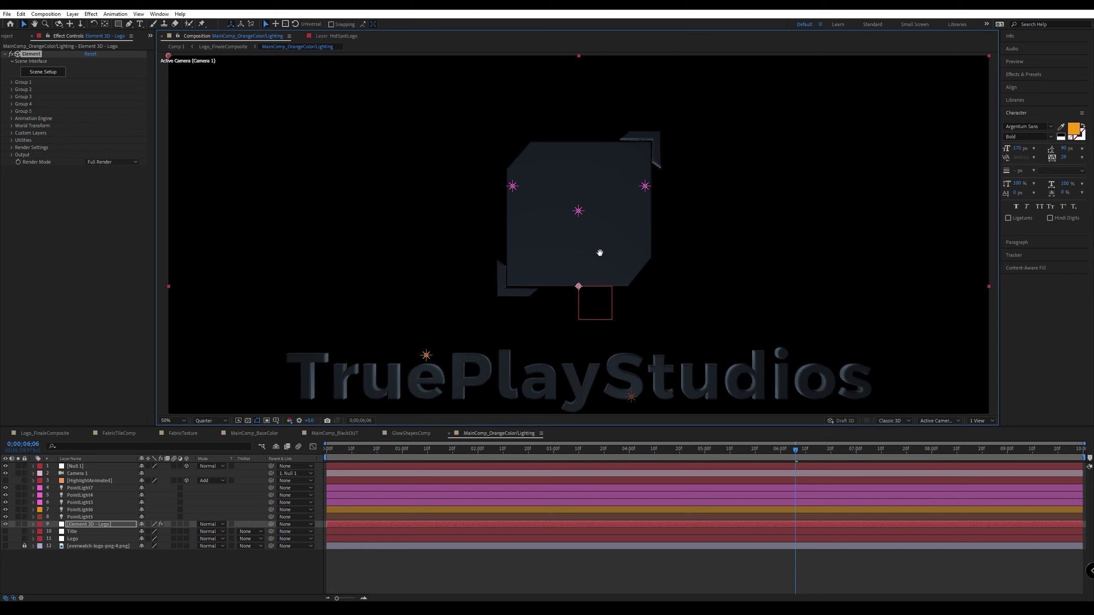
left_click_drag(598, 252, 586, 227)
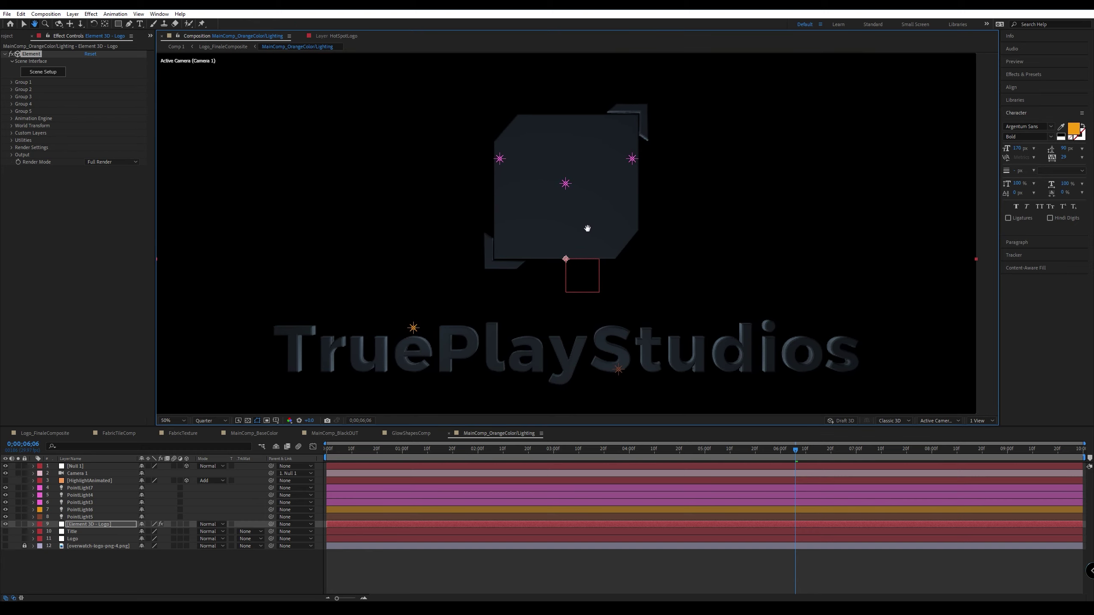
key("v")
left_click(500, 160)
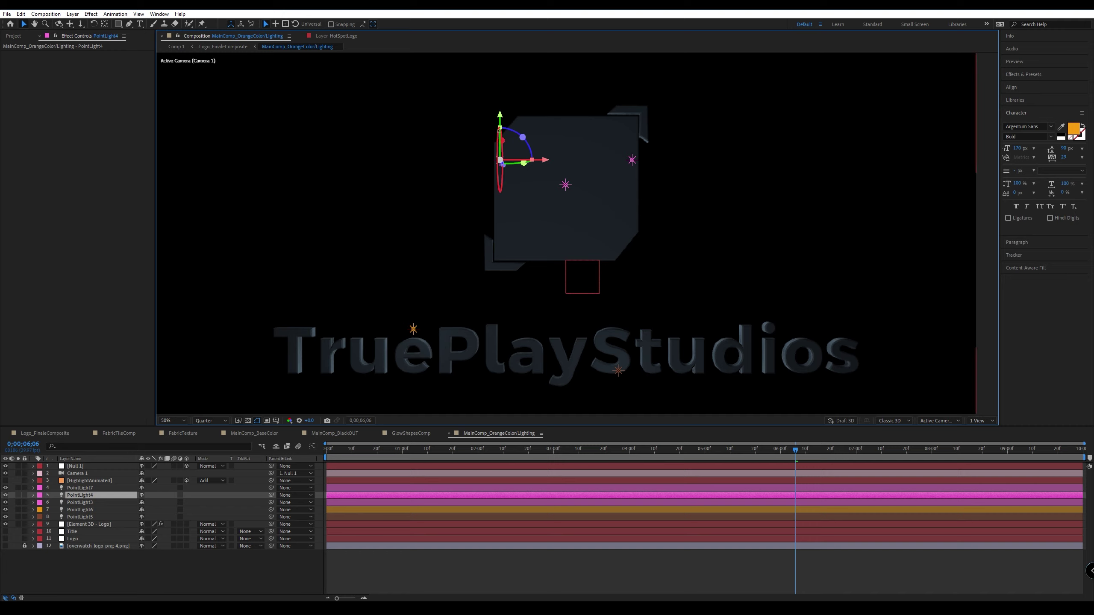
left_click_drag(500, 130, 498, 189)
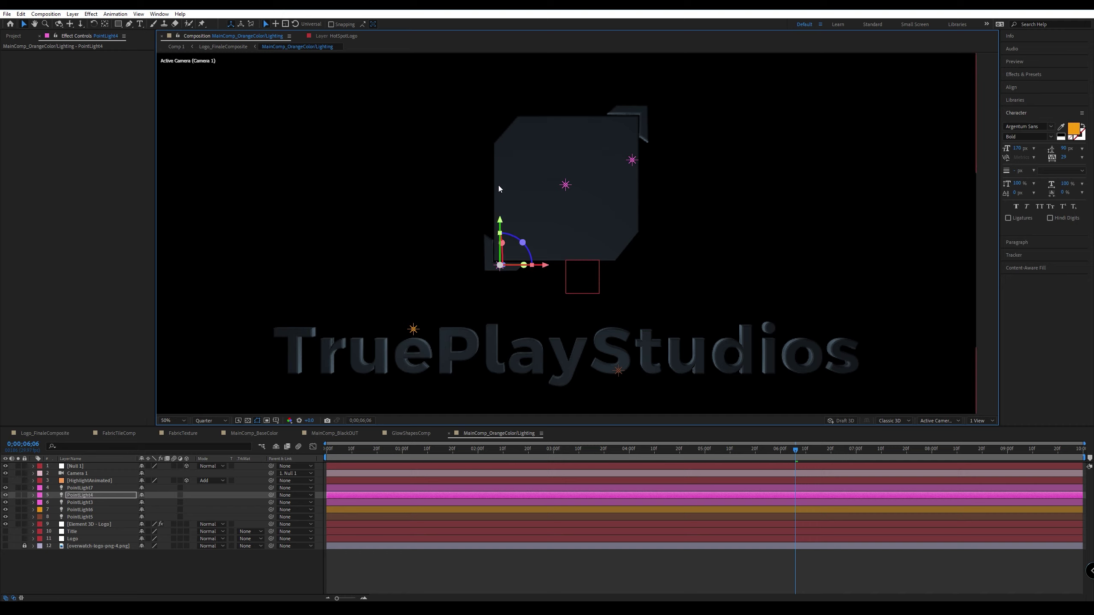
Try to move PointLight4, PointLight7 and PointLight3 together up and to the right of the logo.
left_click(565, 186, "shift")
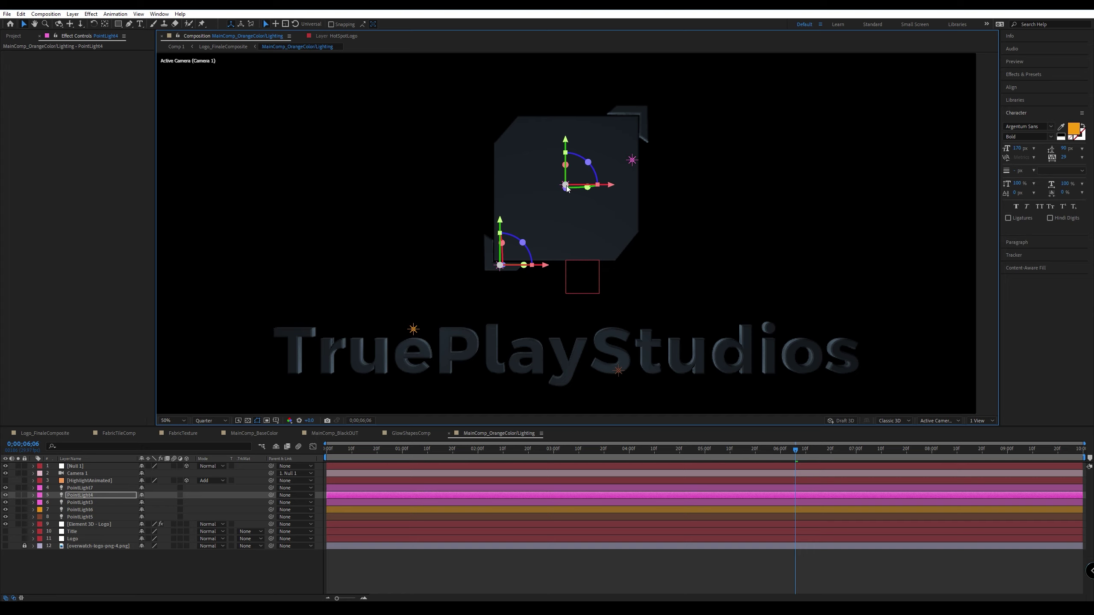
left_click(632, 160, "shift")
left_click_drag(629, 169, 841, 69)
left_click(634, 196)
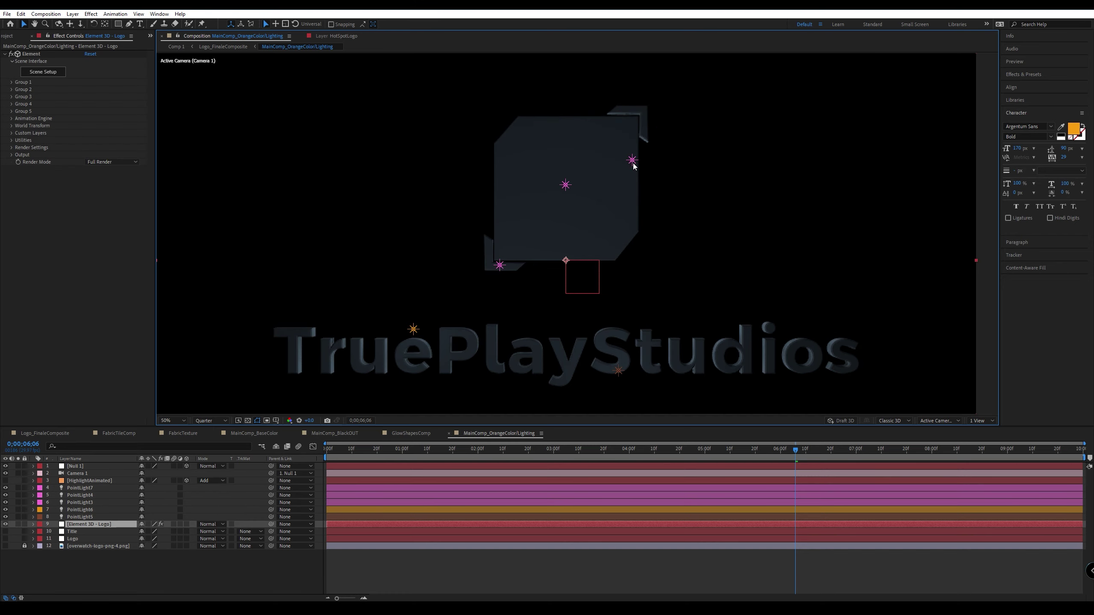
Switch to Custom View 1, try shifting PointLight3 in depth relative to the logo, undo it and return to the Active Camera view.
left_click(632, 161)
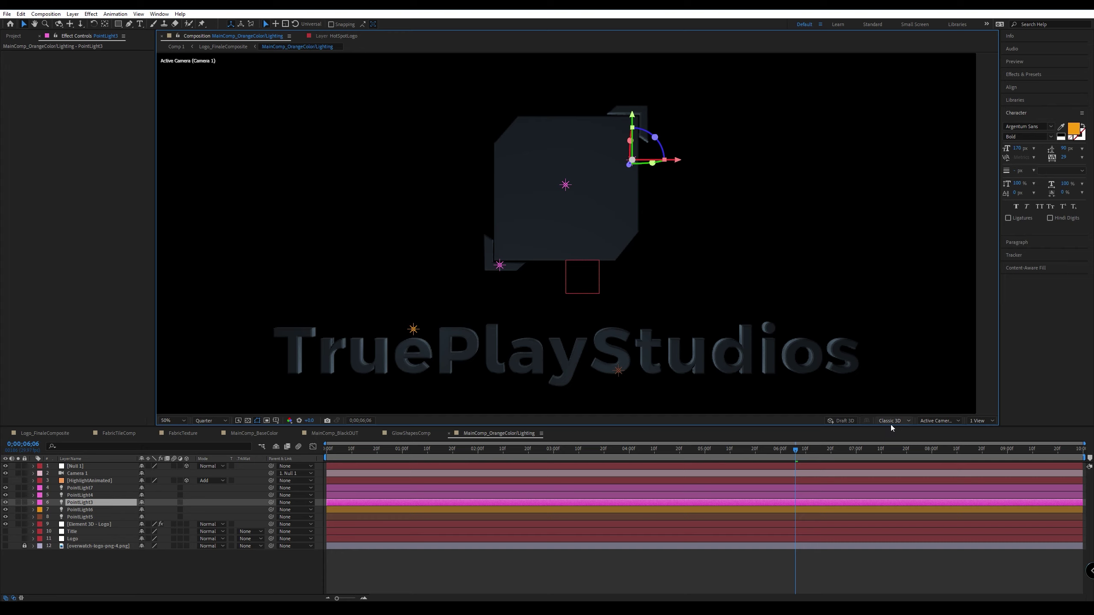
left_click(939, 420)
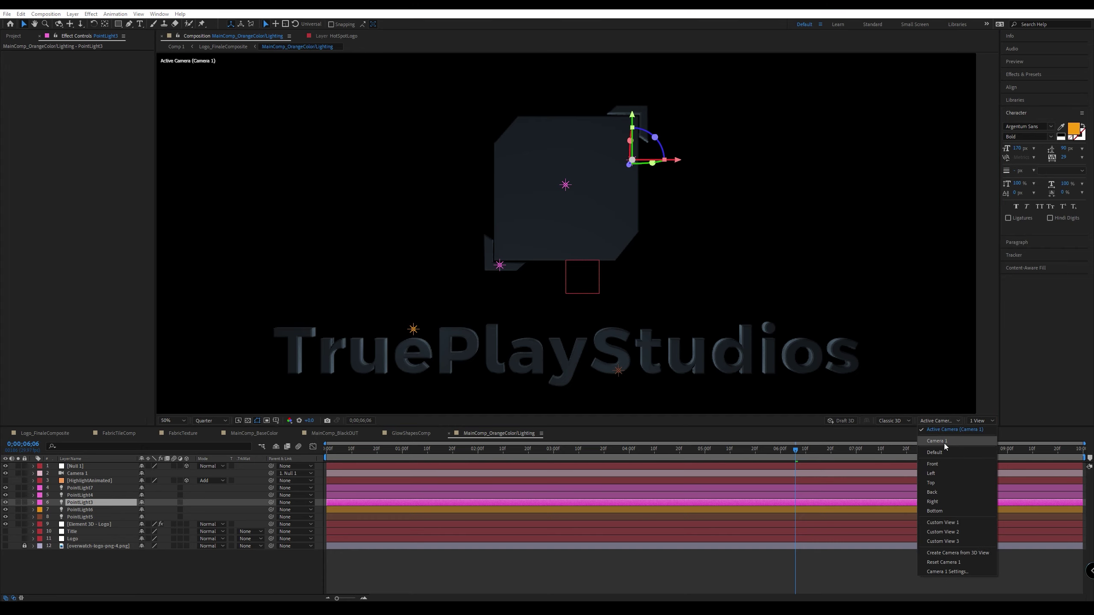
left_click(960, 524)
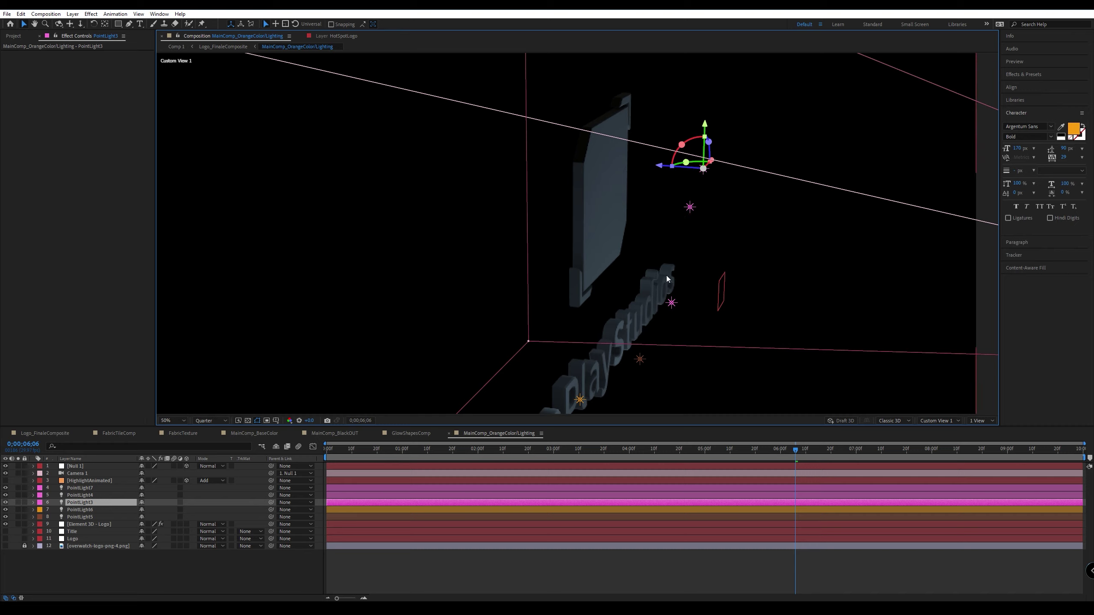
left_click_drag(663, 166, 980, 247)
key("ctrl+z")
left_click(945, 421)
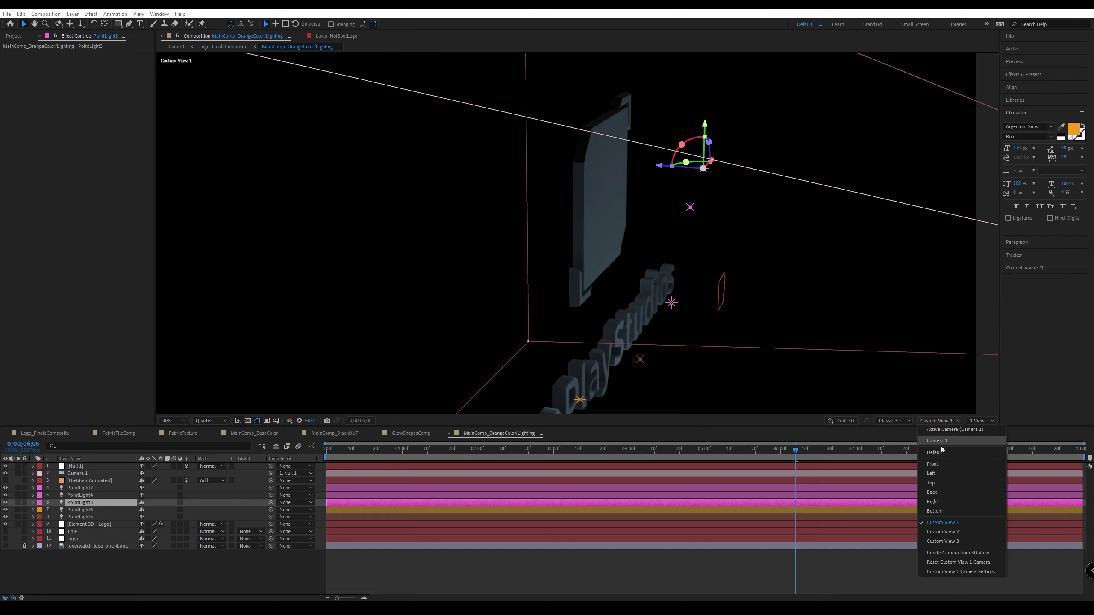
left_click(956, 430)
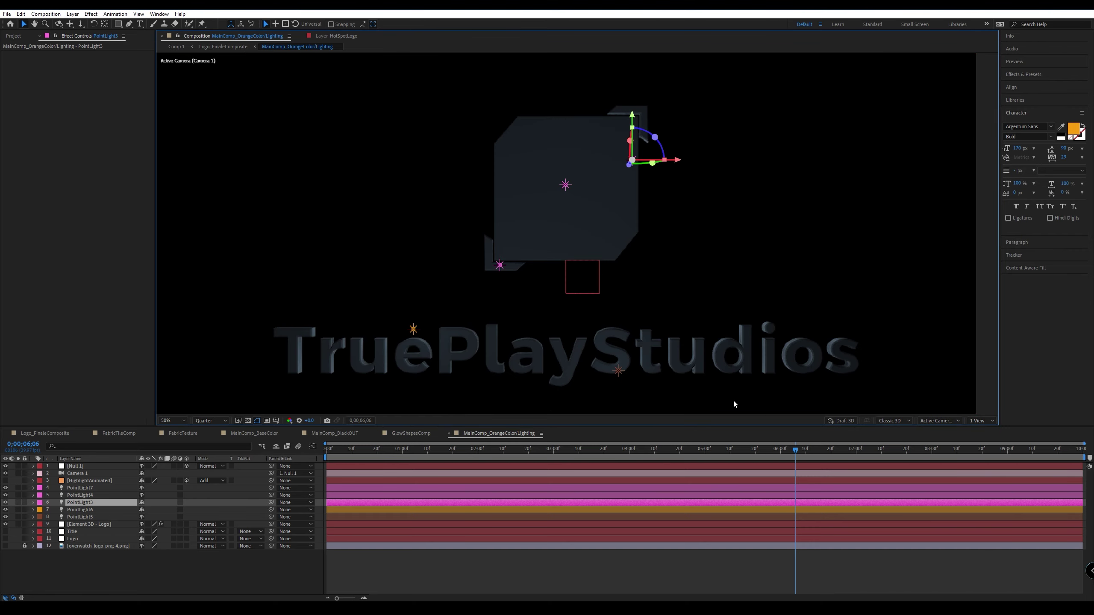
Expand the light options of all five point lights and move the current time to 0;00;02;06.
left_click(90, 489)
left_click(87, 517, "shift")
key("a")
key("a")
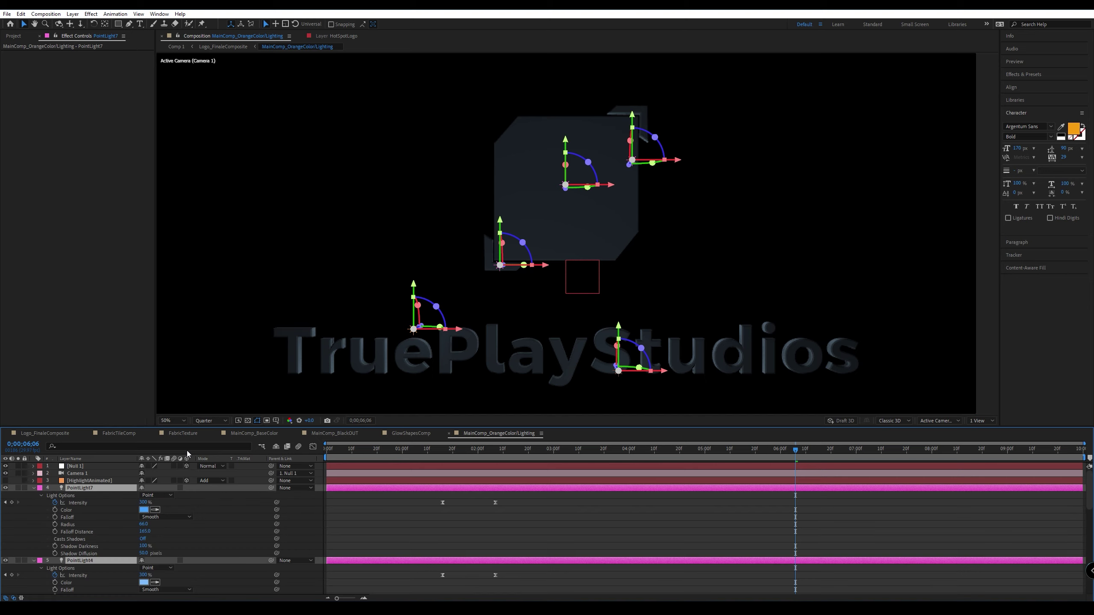
left_click_drag(503, 450, 492, 450)
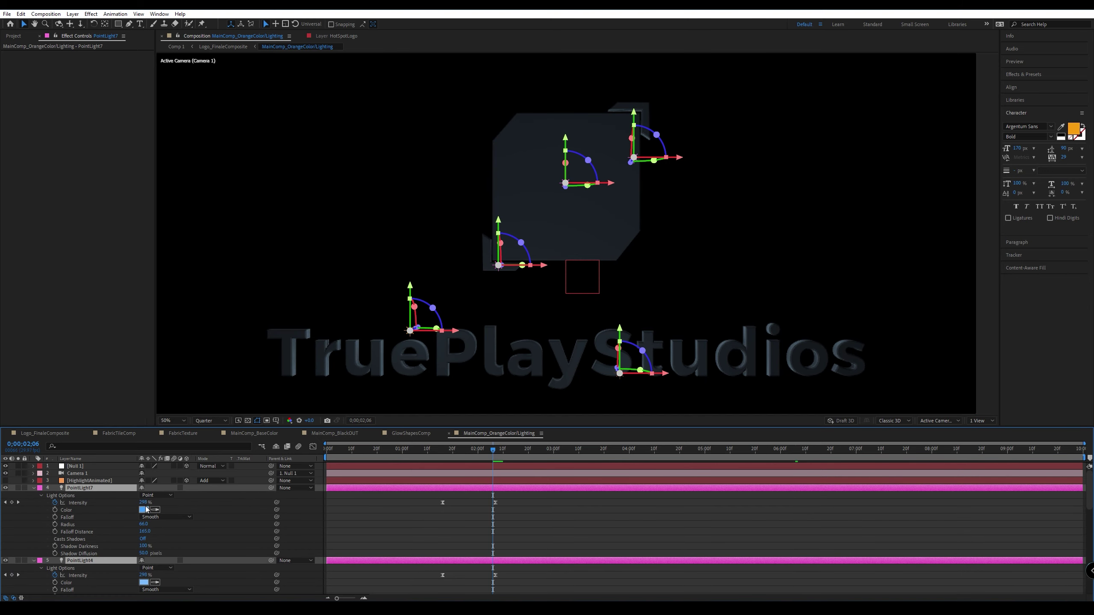
Try raising the intensity of all five point lights to above 1000%, and undo the change.
left_click_drag(143, 503, 208, 500)
left_click_drag(556, 477, 820, 457)
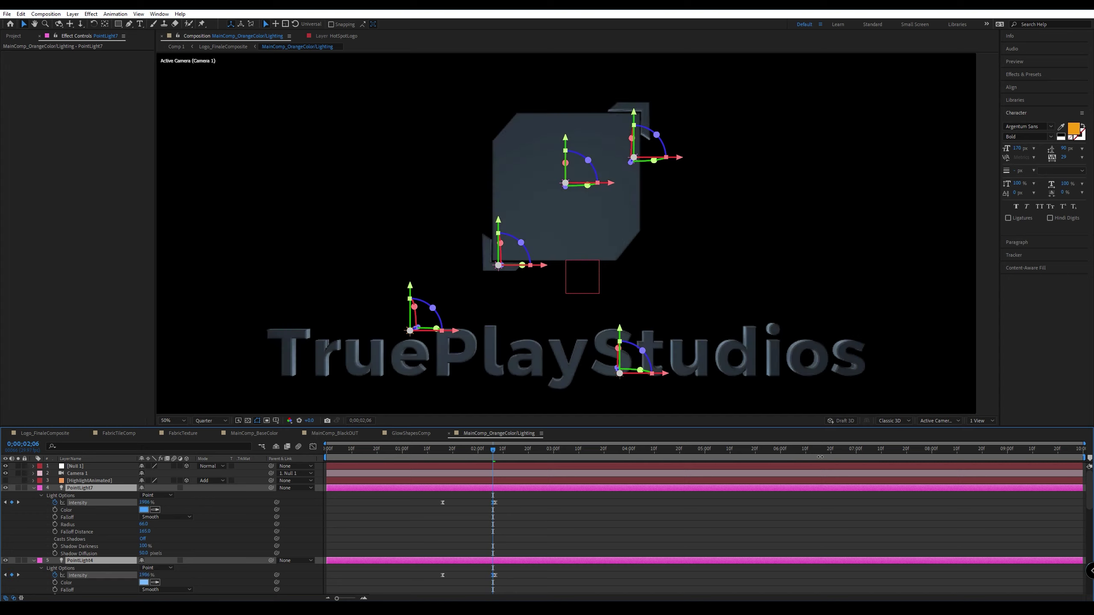
left_click_drag(557, 480, 554, 478)
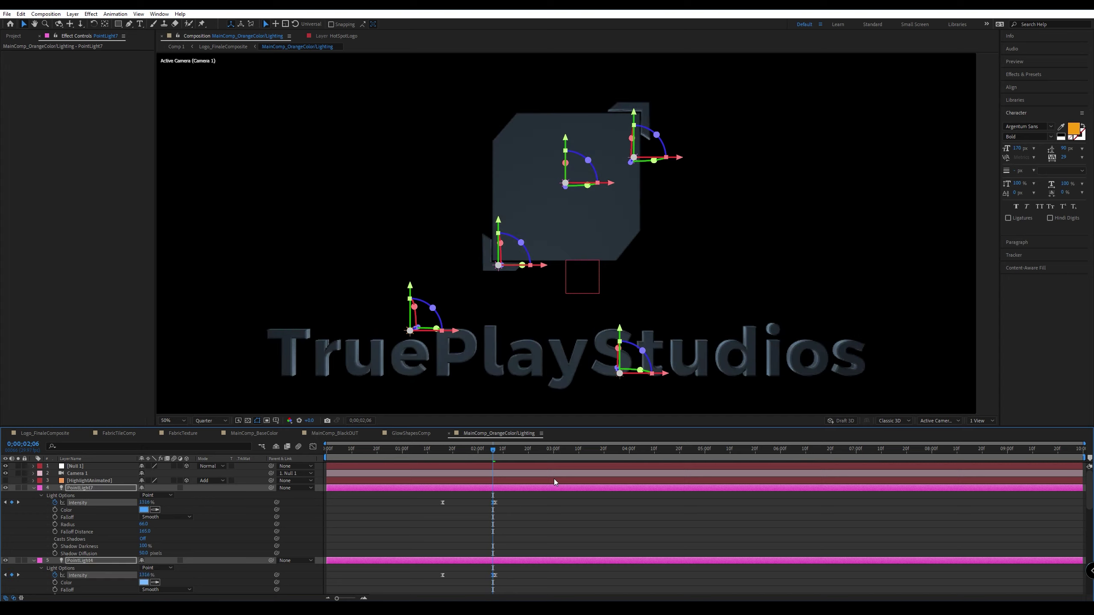
key("ctrl+z")
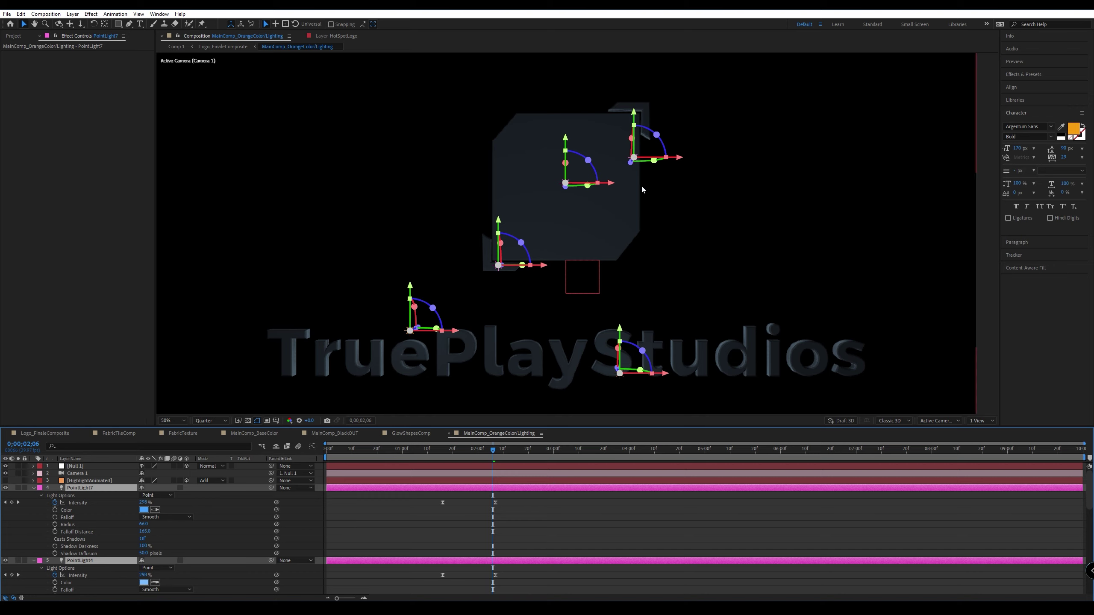
Try moving only PointLight3 up and to the right, well away from the logo's upper-right corner.
left_click(635, 160)
left_click(715, 219)
left_click(635, 157)
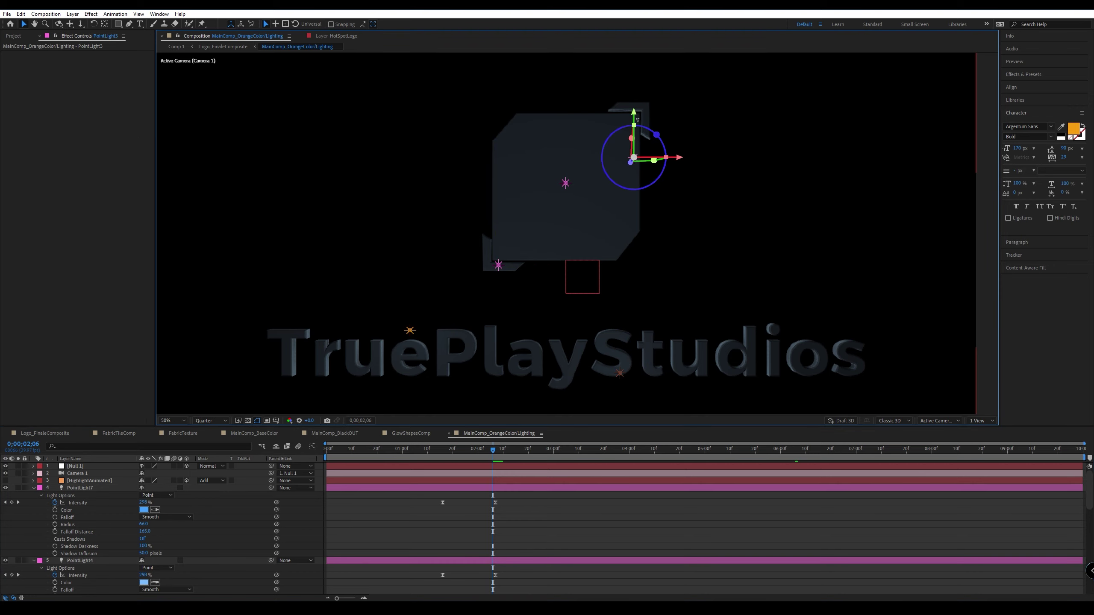
left_click_drag(634, 123, 739, 112)
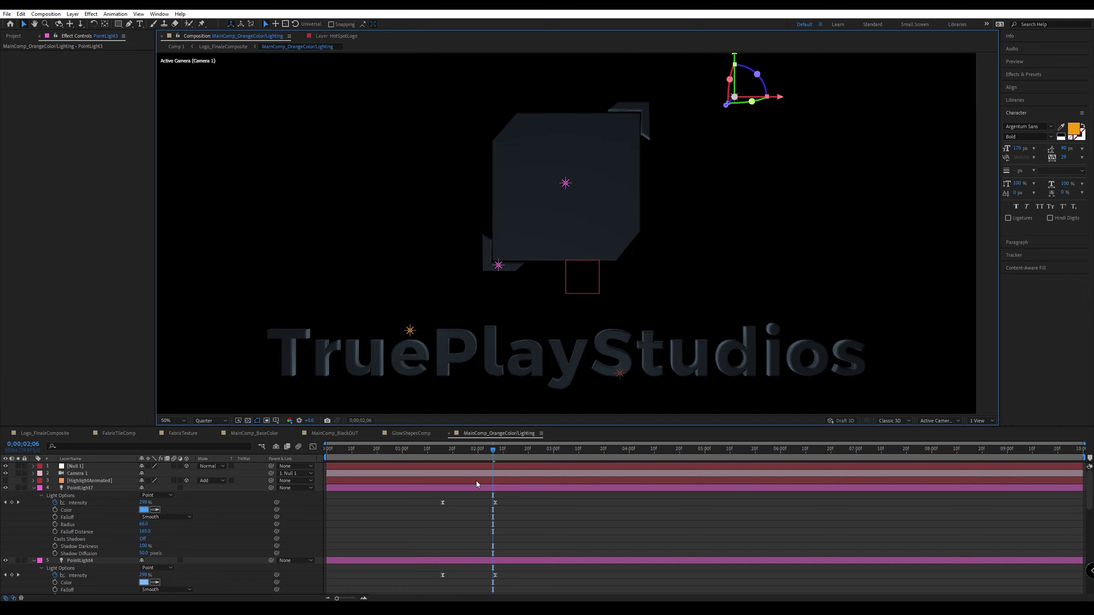
Try raising the intensity of PointLight7 to 2477% at 0;00;02;07.
left_click_drag(492, 450, 496, 451)
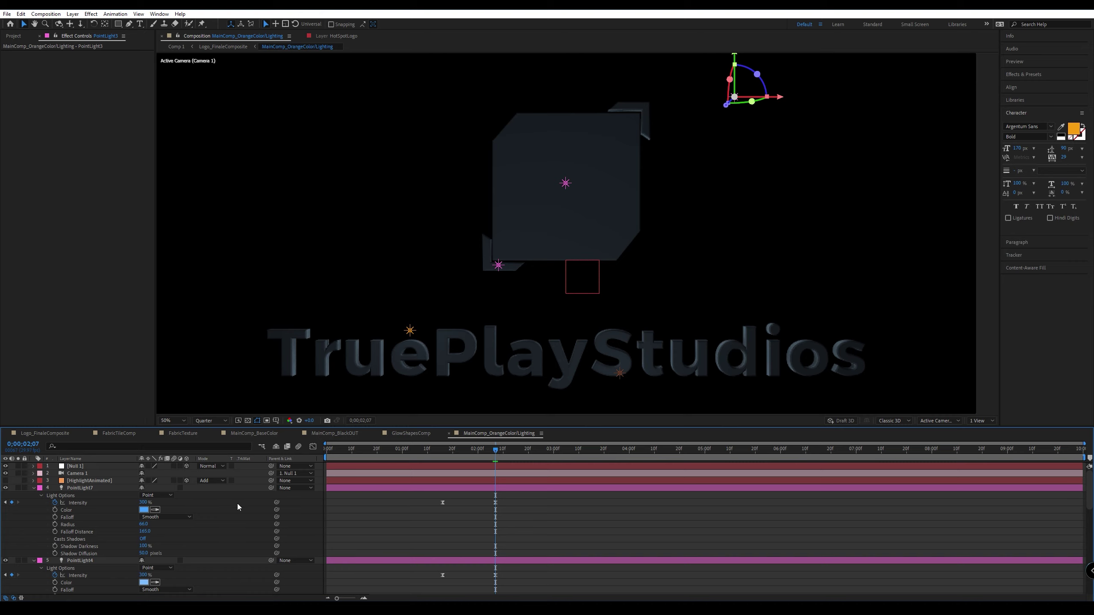
left_click_drag(147, 503, 1052, 480)
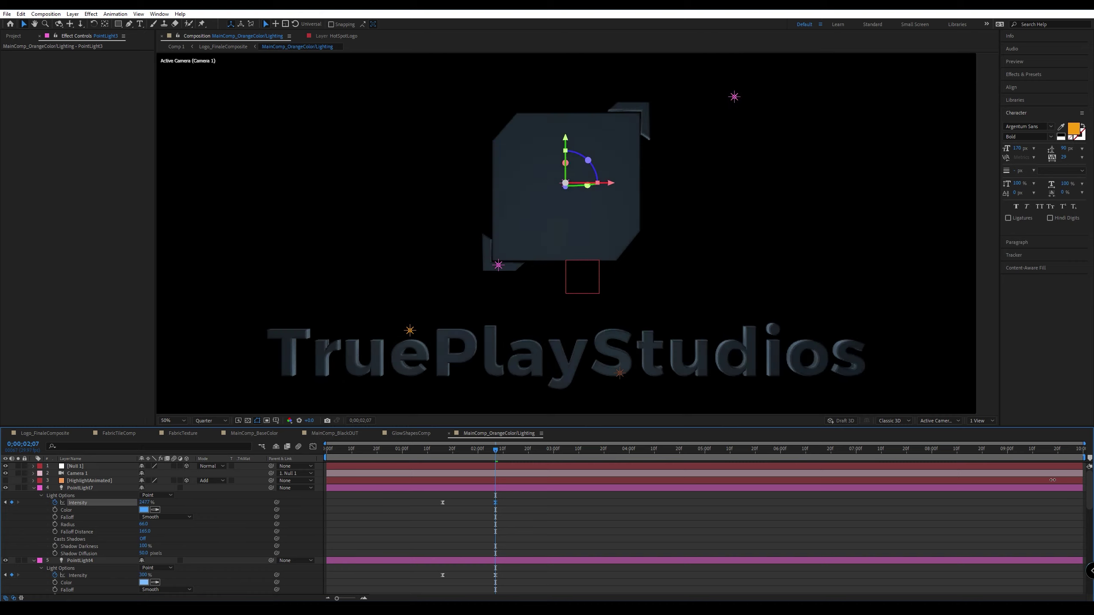
Try moving PointLight3 back toward the logo, and undo the recent light position and intensity changes.
left_click(735, 97)
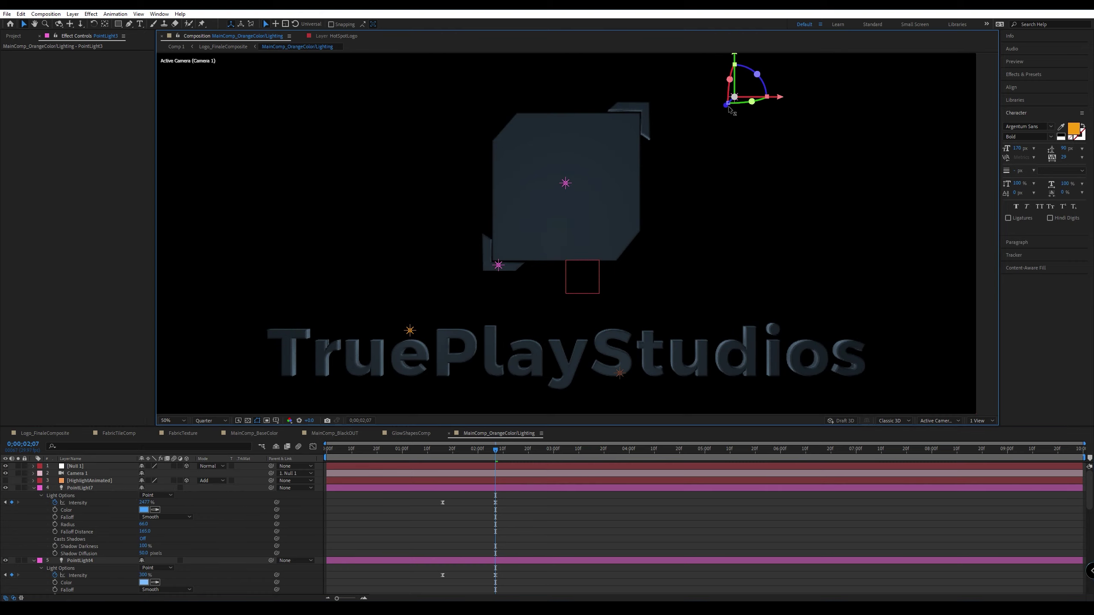
left_click_drag(720, 119, 661, 169)
key("Page_Up")
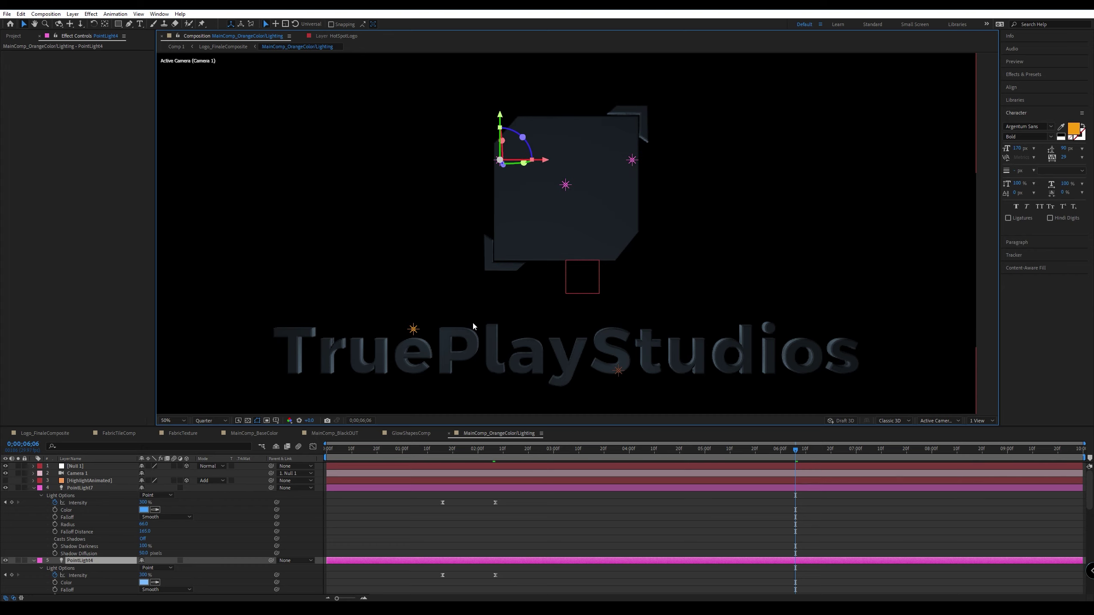
Set the uniform scale of TPS_3DLogo to 40.8% in the Element 3D scene setup and apply the scene.
left_click(473, 326)
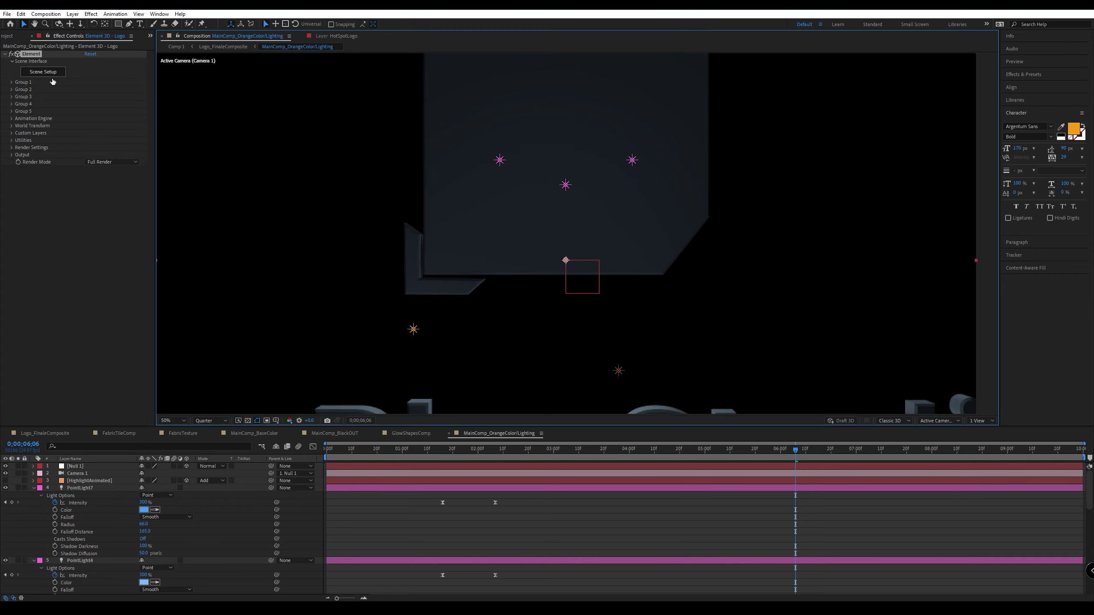
left_click(47, 75)
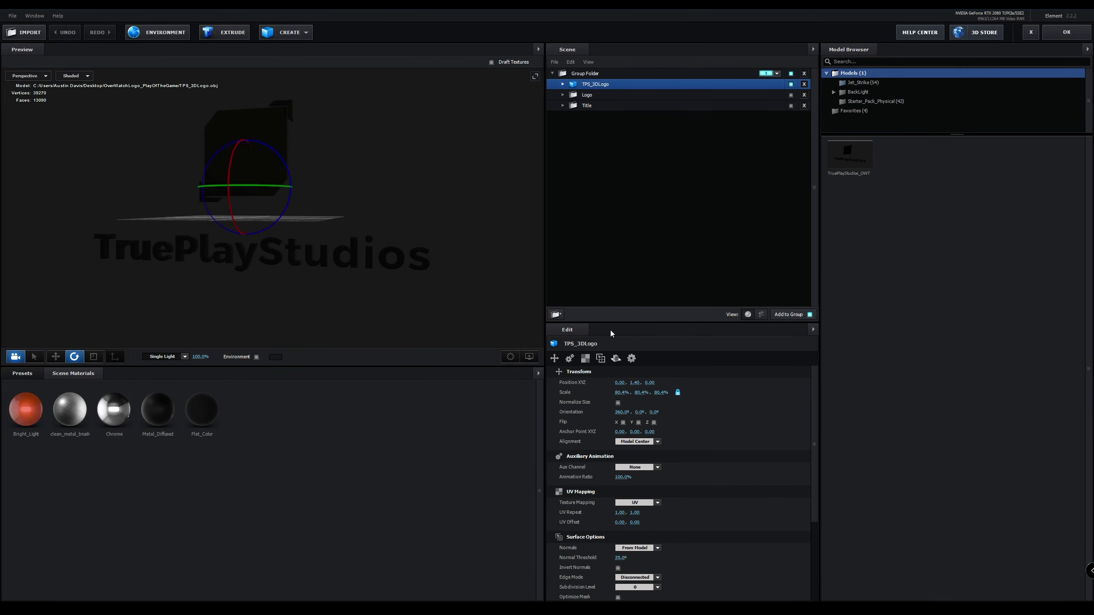
left_click_drag(642, 393, 644, 393)
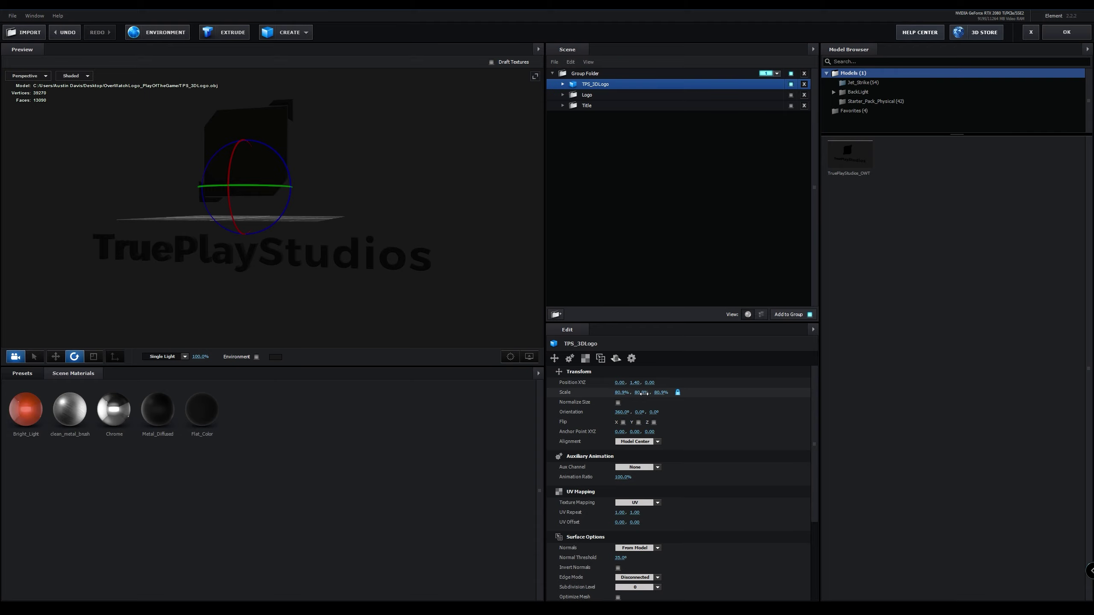
left_click(643, 393)
type("40.8")
key("Return")
left_click(1066, 32)
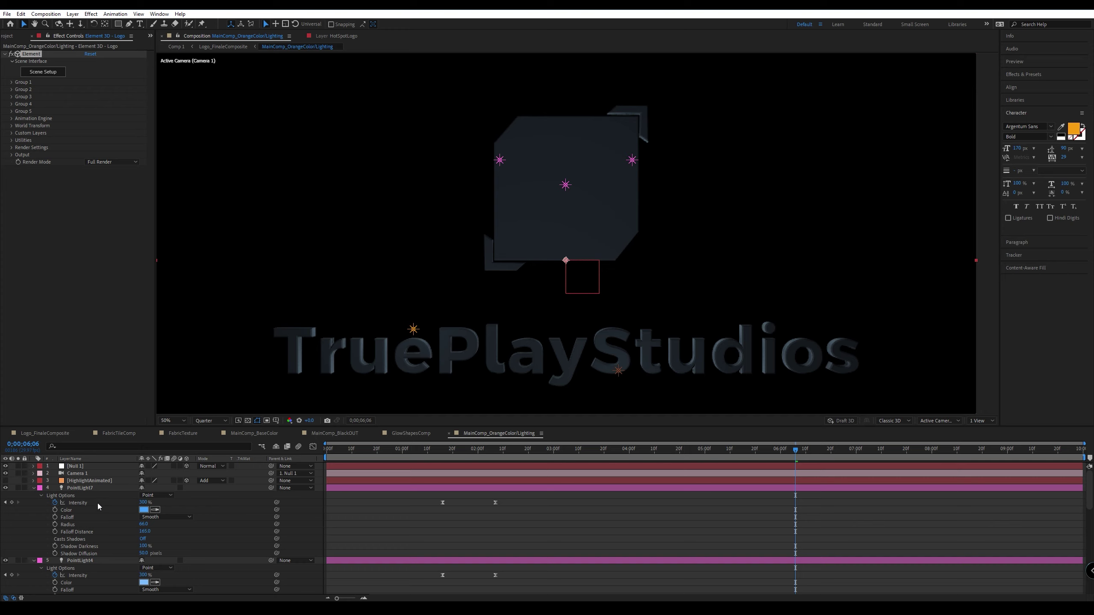
Look through the light options of the five point lights and collapse them in the timeline.
left_click(96, 489)
scroll(114, 513, "down", 8)
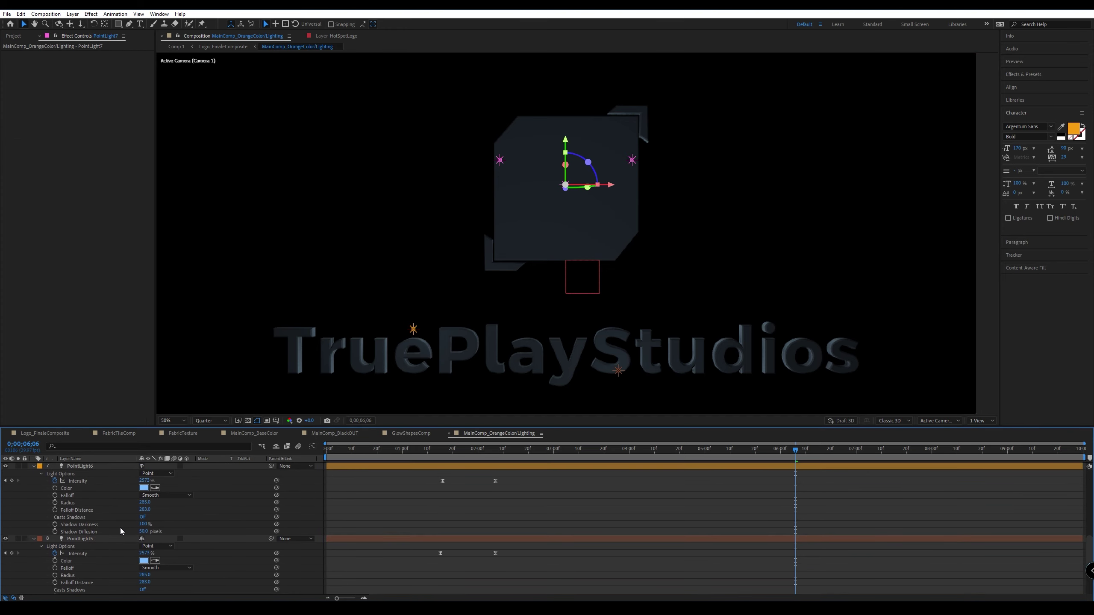
scroll(120, 528, "up", 6)
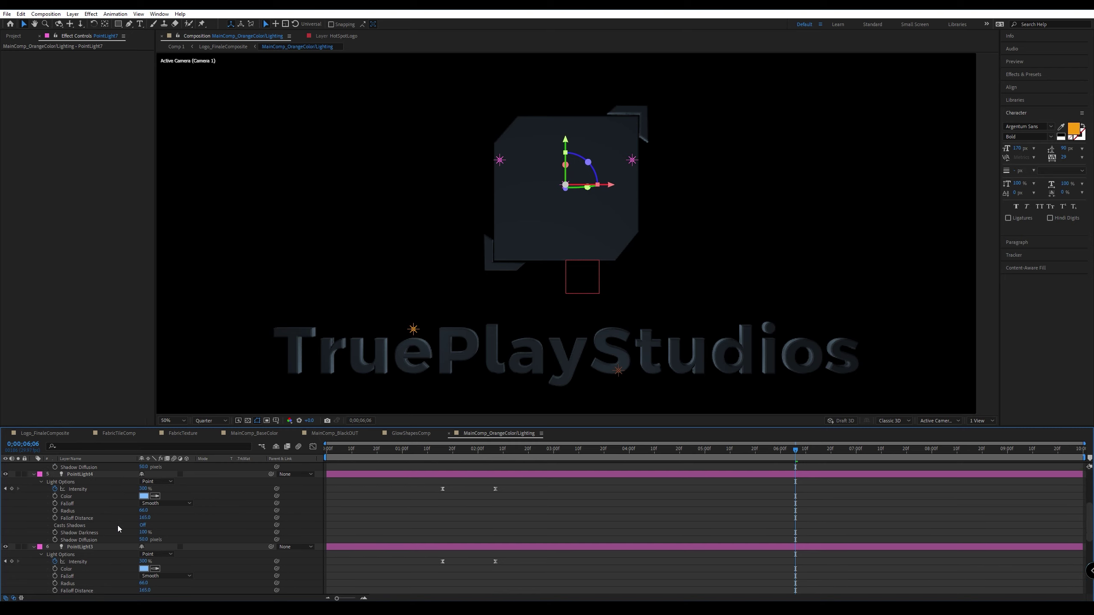
scroll(118, 525, "up", 4)
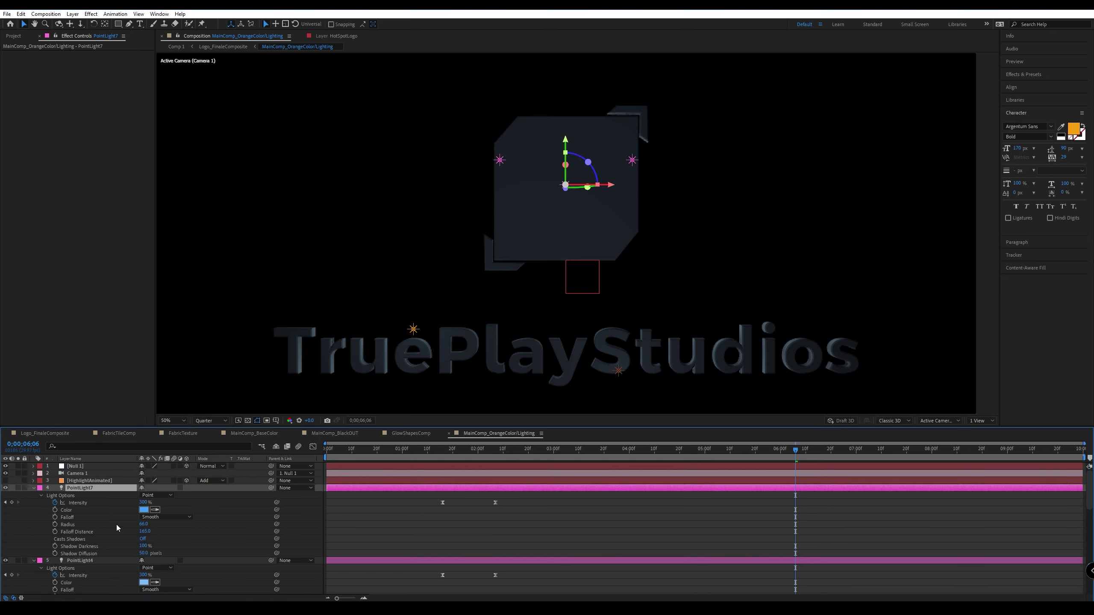
left_click(41, 496)
left_click(33, 503)
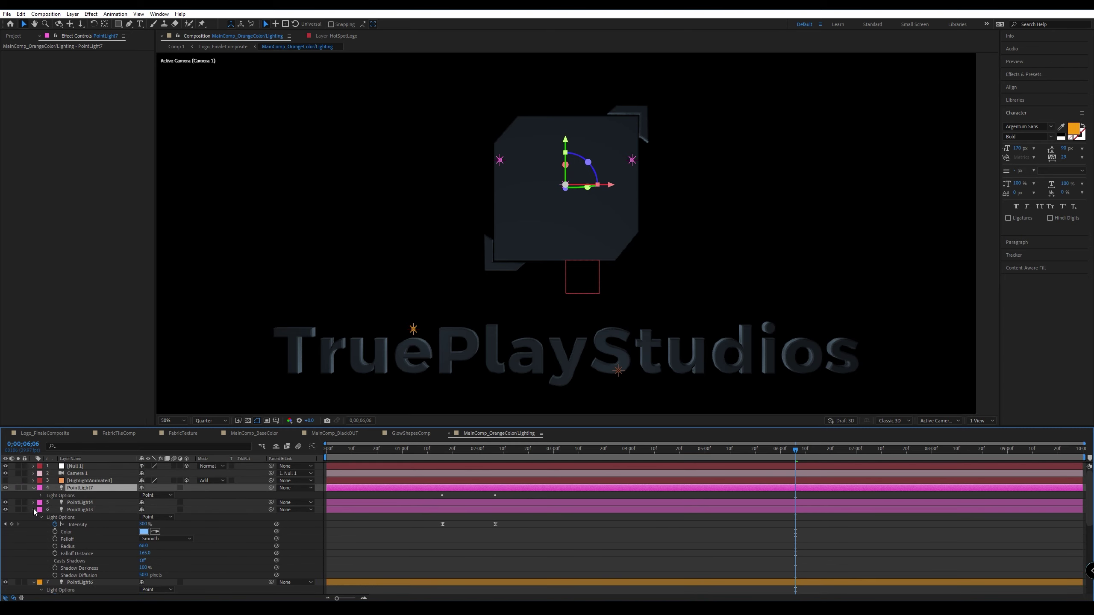
left_click(33, 510)
left_click(34, 517)
left_click(34, 525)
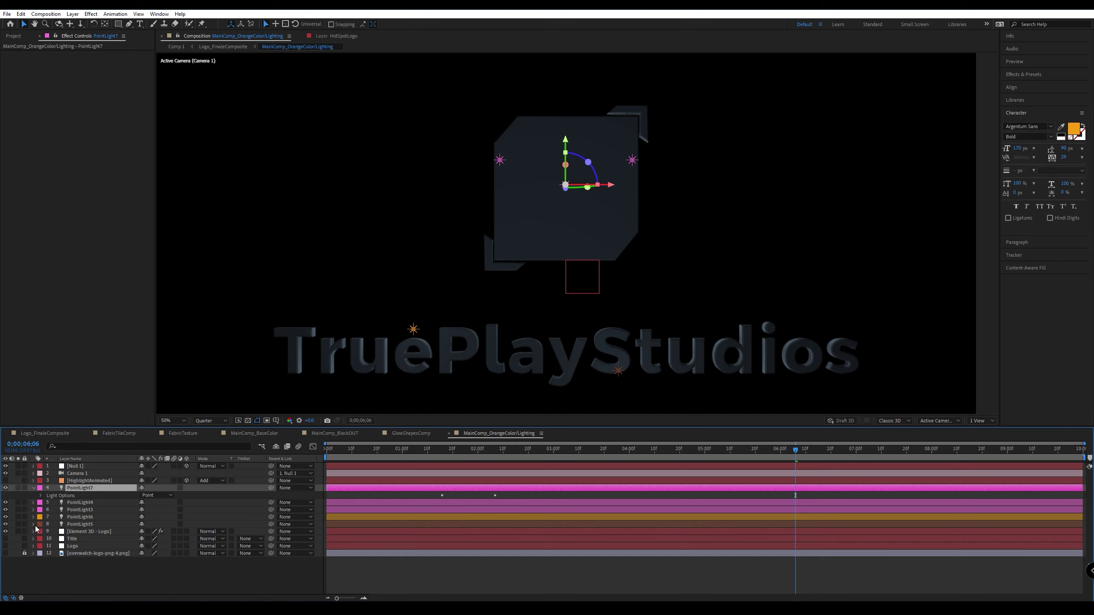
Expand the light options of all five point lights and recolor the lights pale blue, CBE4FE.
left_click(91, 525, "shift")
key("ctrl+grave")
left_click(144, 510)
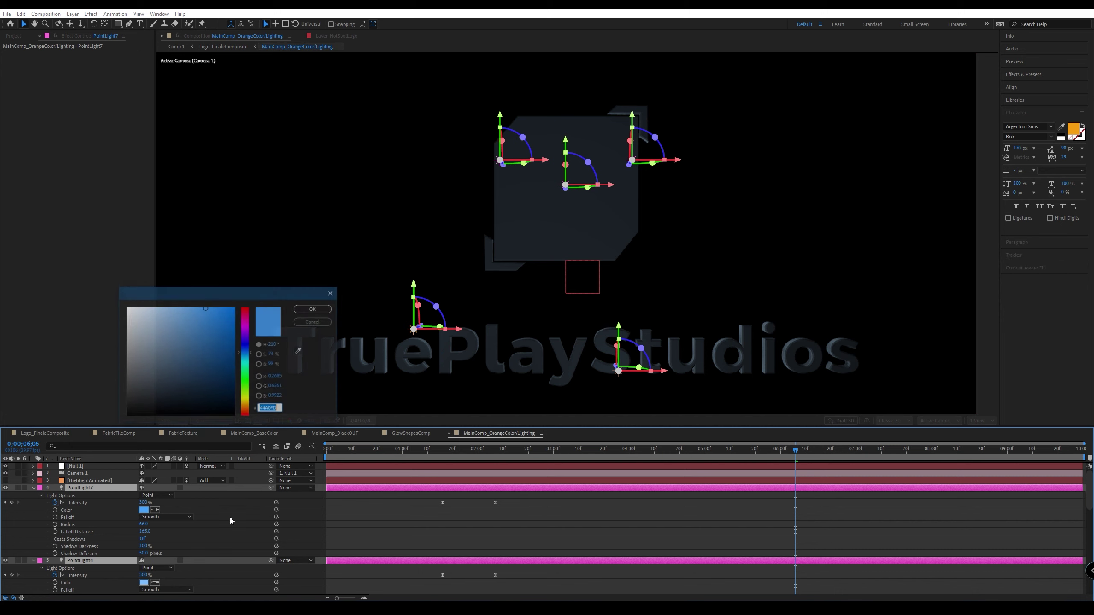
left_click(150, 311)
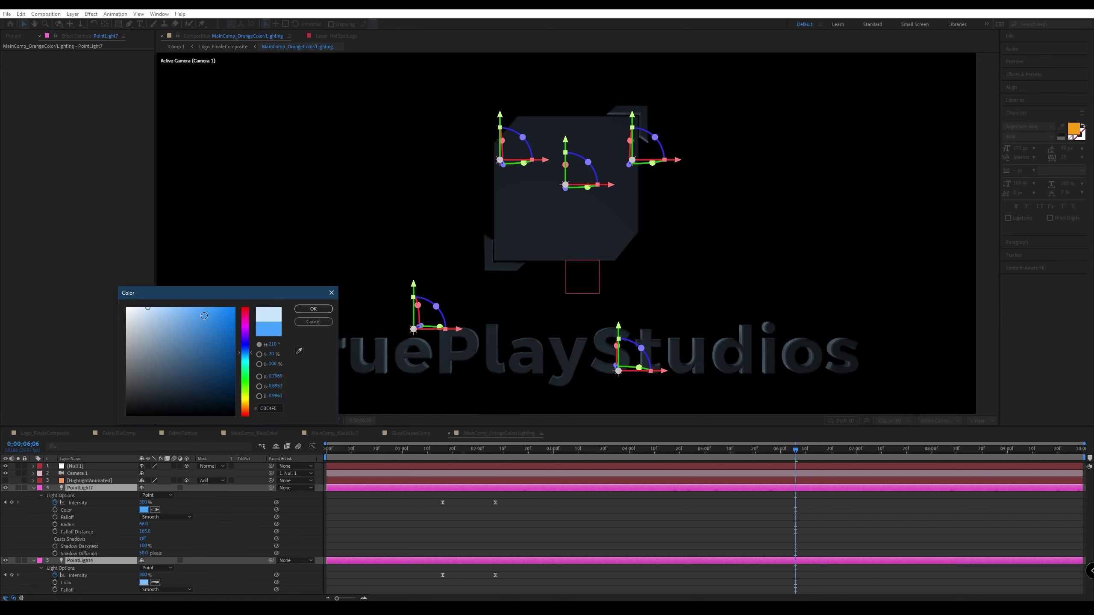
left_click(308, 308)
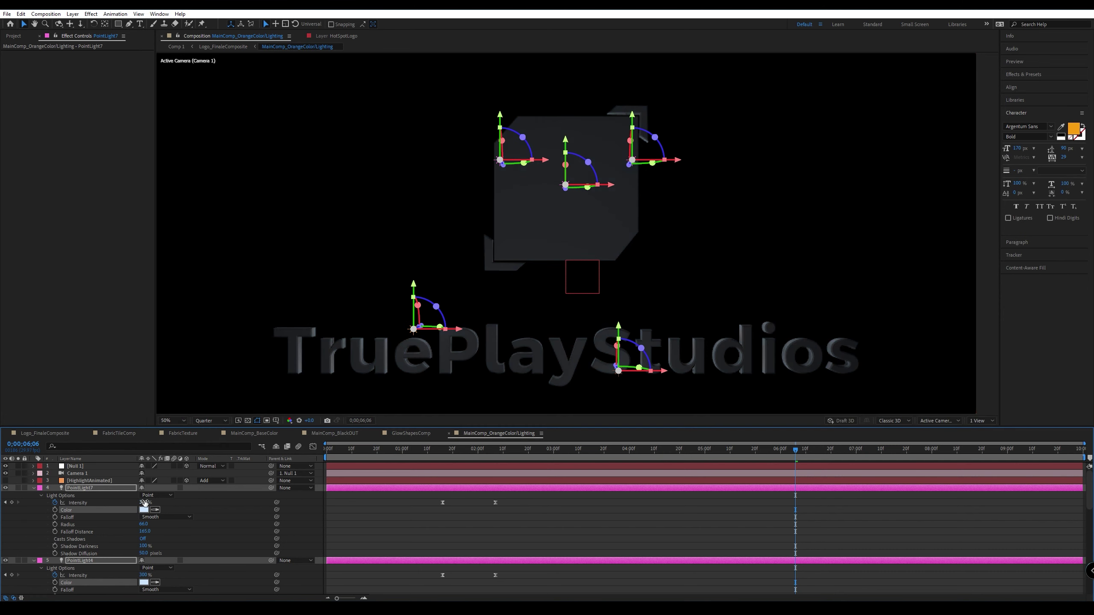
Recolor all five point lights a bright, saturated blue.
left_click(144, 512)
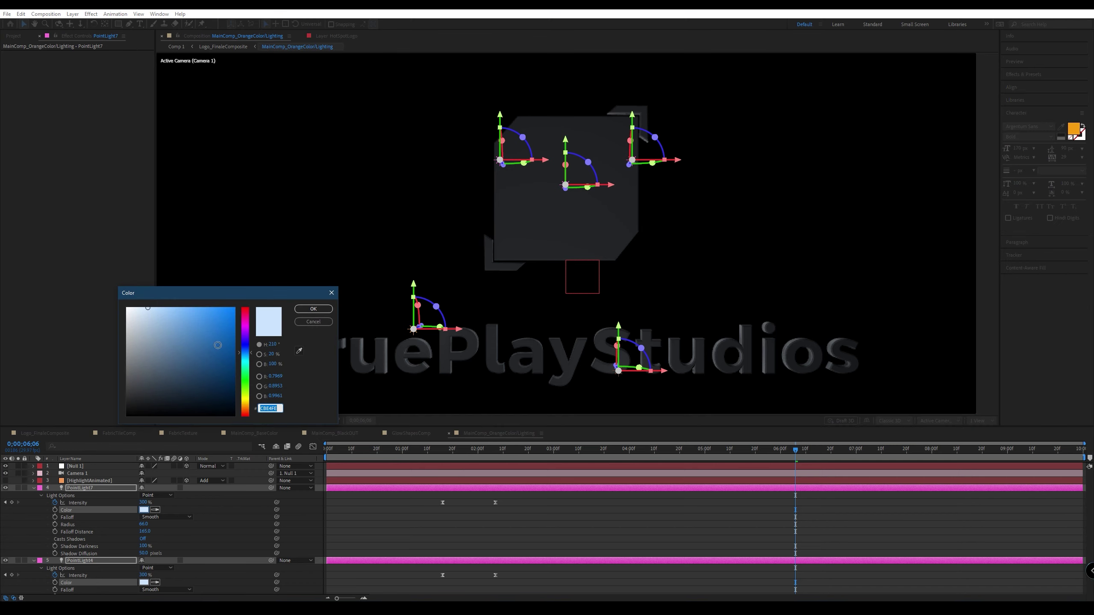
left_click_drag(218, 346, 224, 290)
left_click(315, 308)
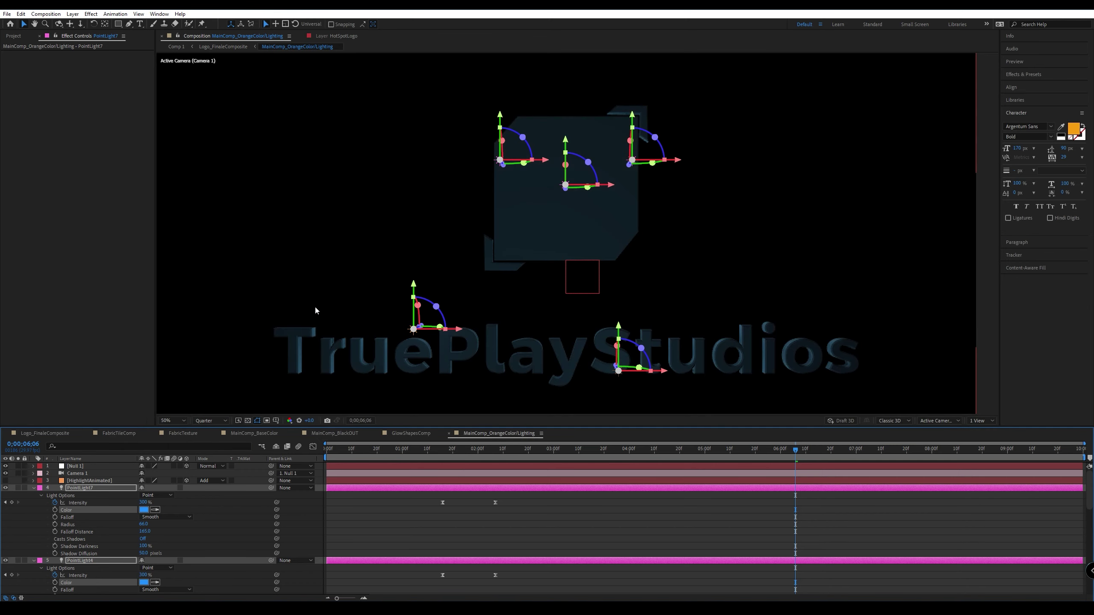
Change the hue of all five point lights to a bright, saturated orange.
left_click(144, 509)
left_click(232, 370)
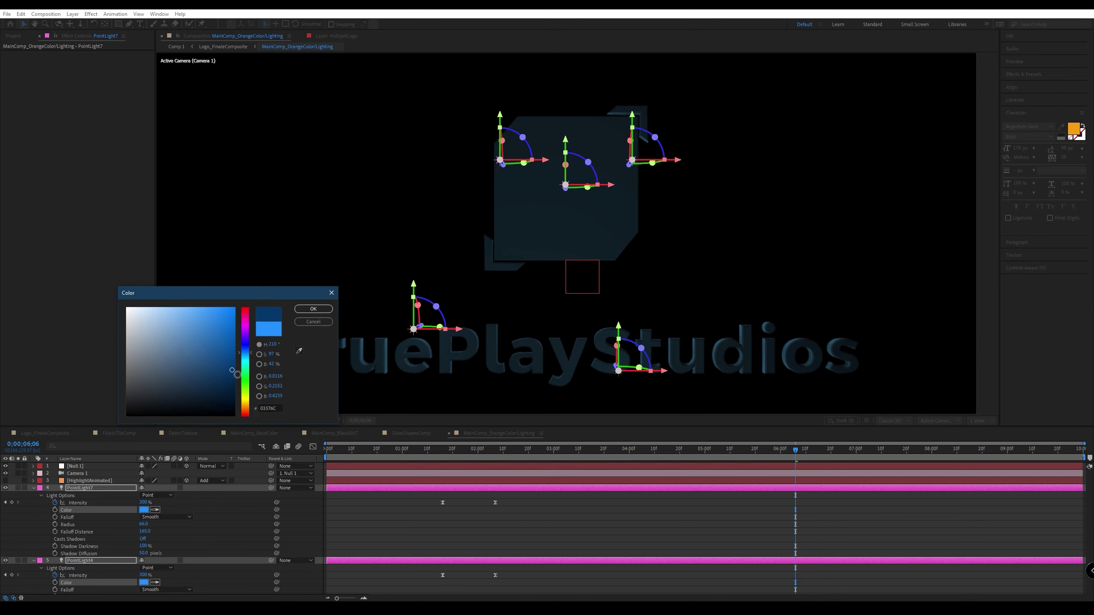
left_click(247, 408)
left_click(235, 321)
left_click(314, 309)
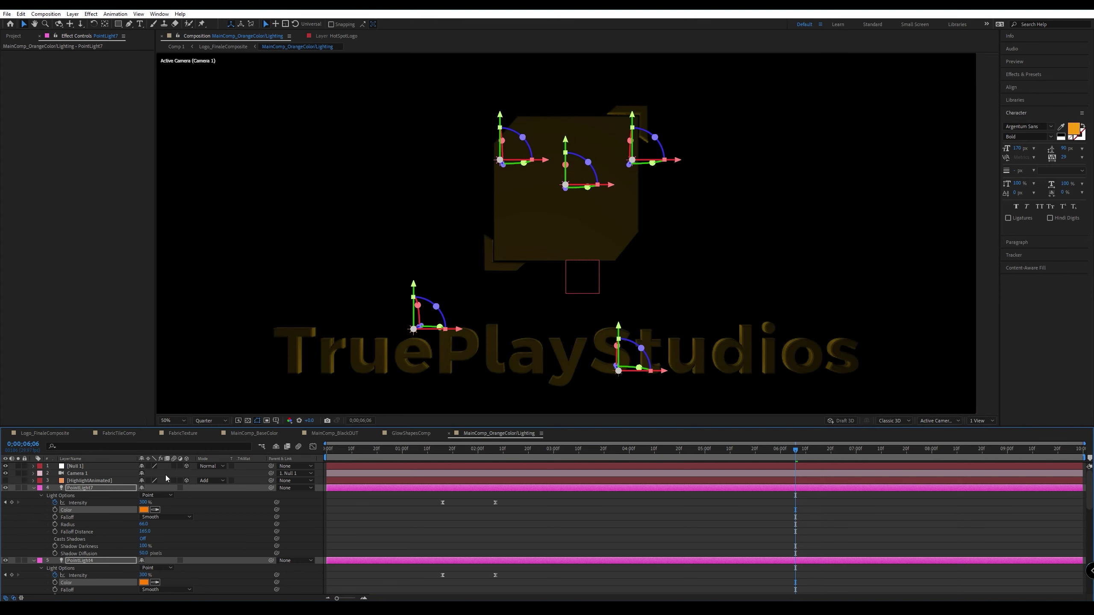
Recolor all five point lights from orange to a fully saturated blue, 0060FF.
left_click(144, 511)
left_click(209, 305)
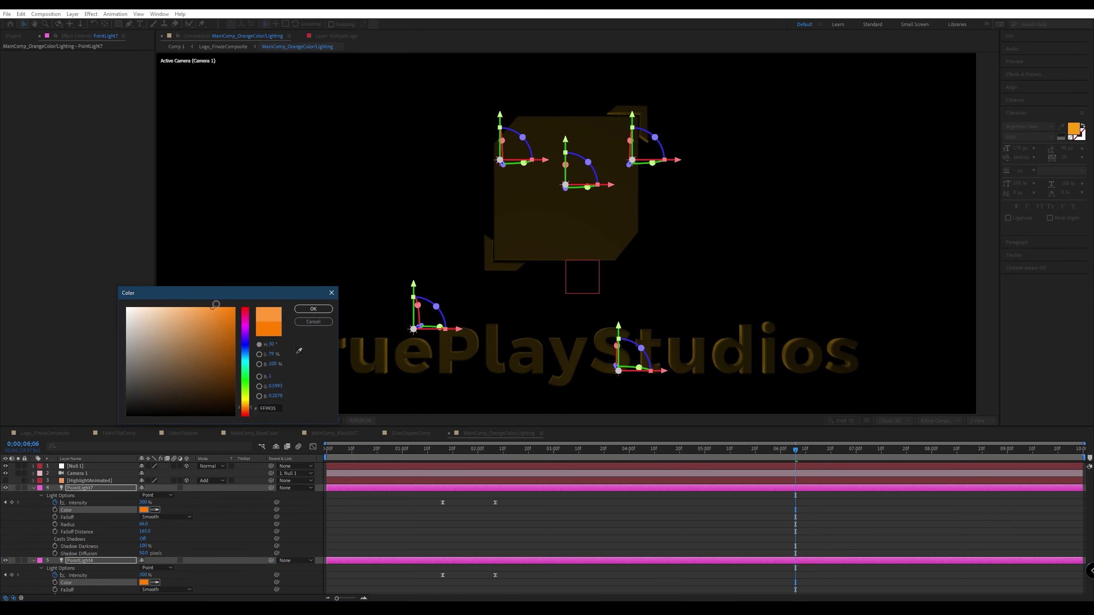
left_click_drag(245, 357, 251, 352)
left_click(312, 310)
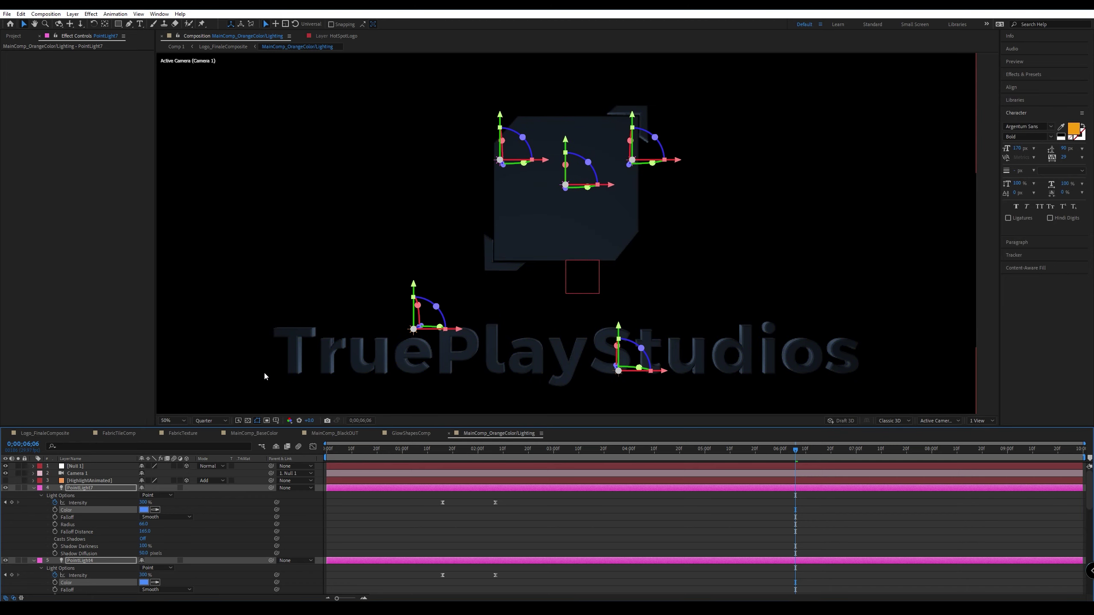
left_click(144, 510)
left_click(234, 308)
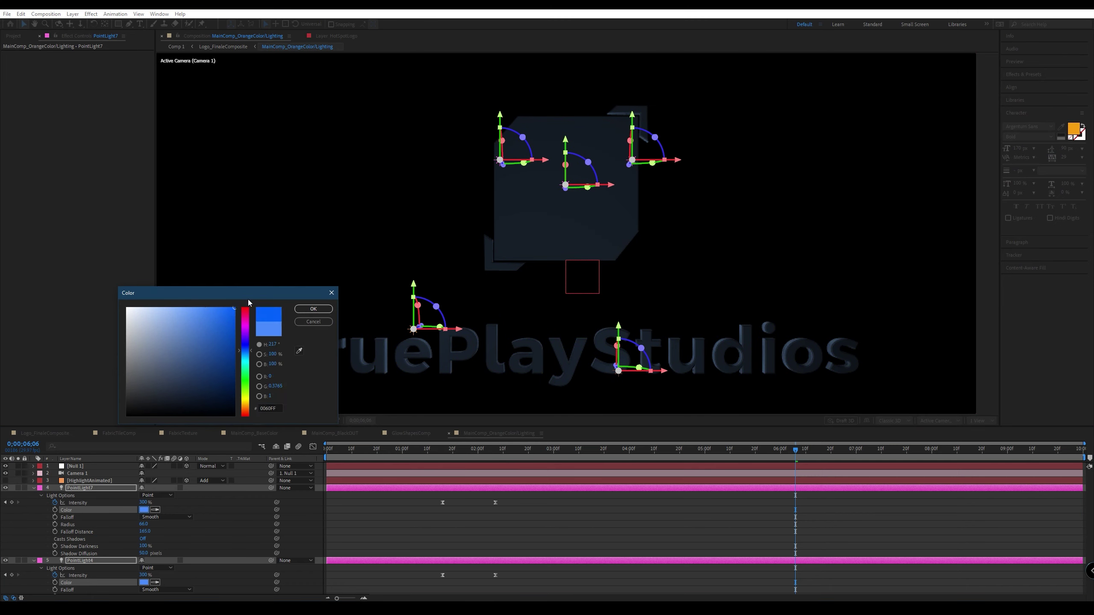
left_click(313, 309)
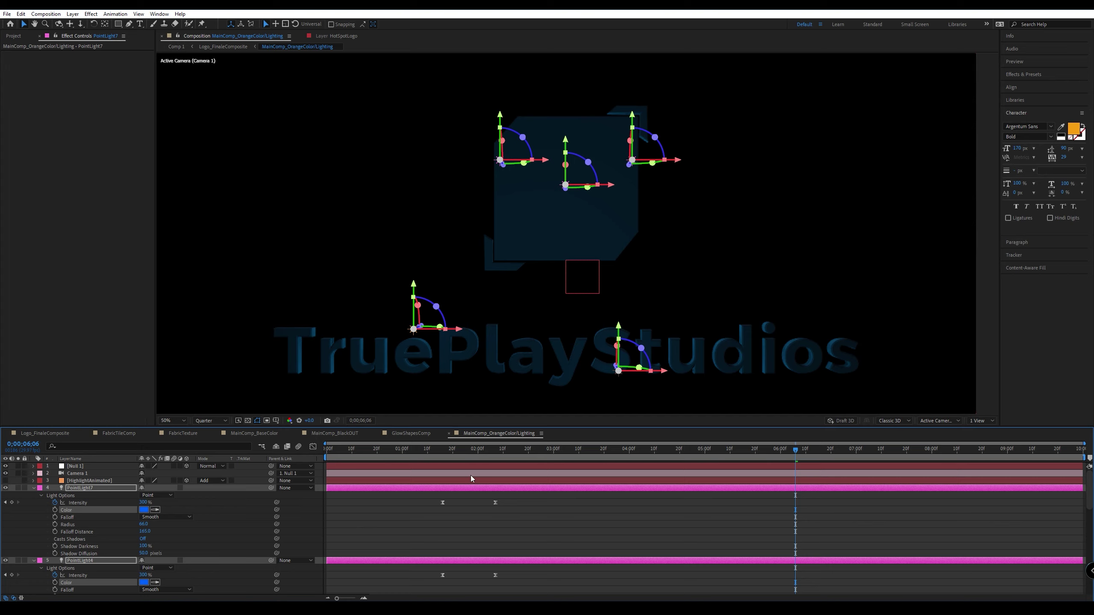
Raise the intensity of all five point lights to about 1200% on the second intensity keyframe at 0;00;02;07.
left_click_drag(506, 450, 496, 455)
left_click_drag(145, 502, 1029, 455)
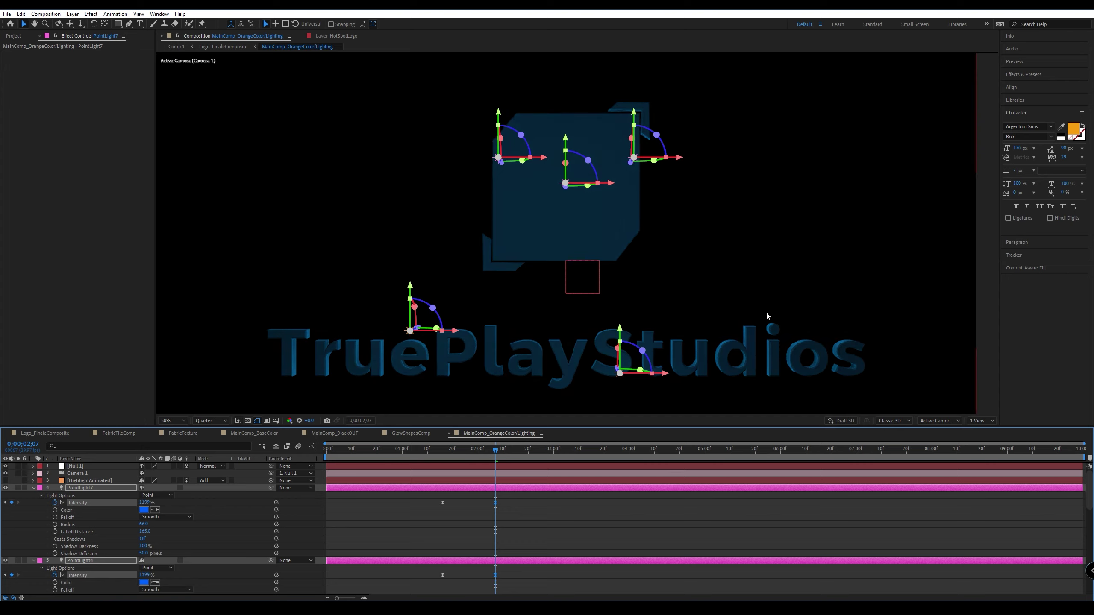
Move PointLight5 to the upper edge of the lettering near the "i" of Studios, and delete PointLight6.
left_click(621, 393)
left_click(619, 373)
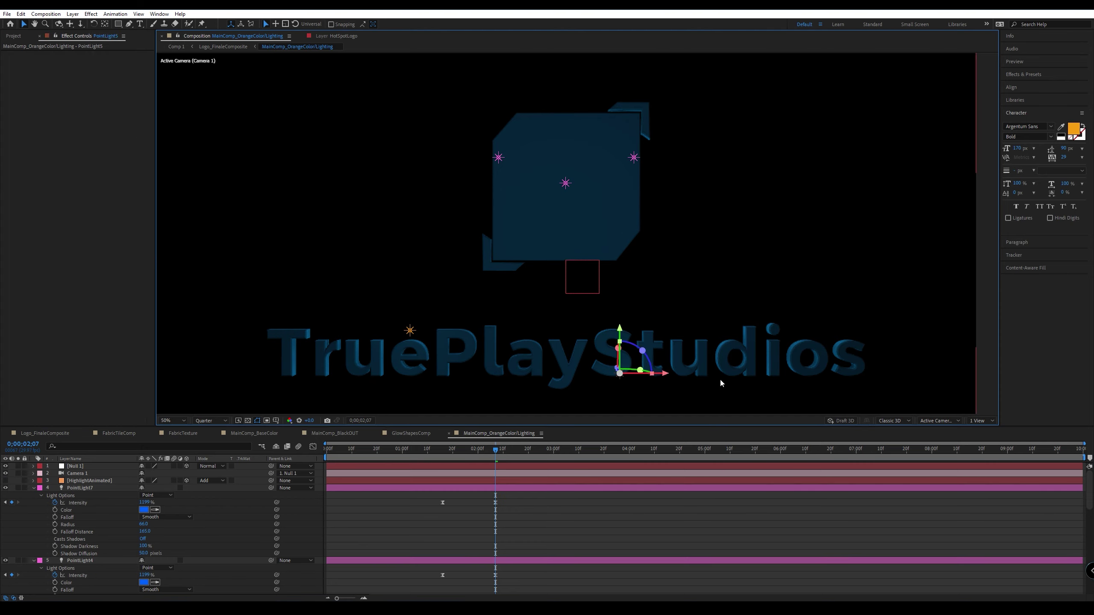
left_click_drag(663, 376, 766, 332)
left_click(411, 331)
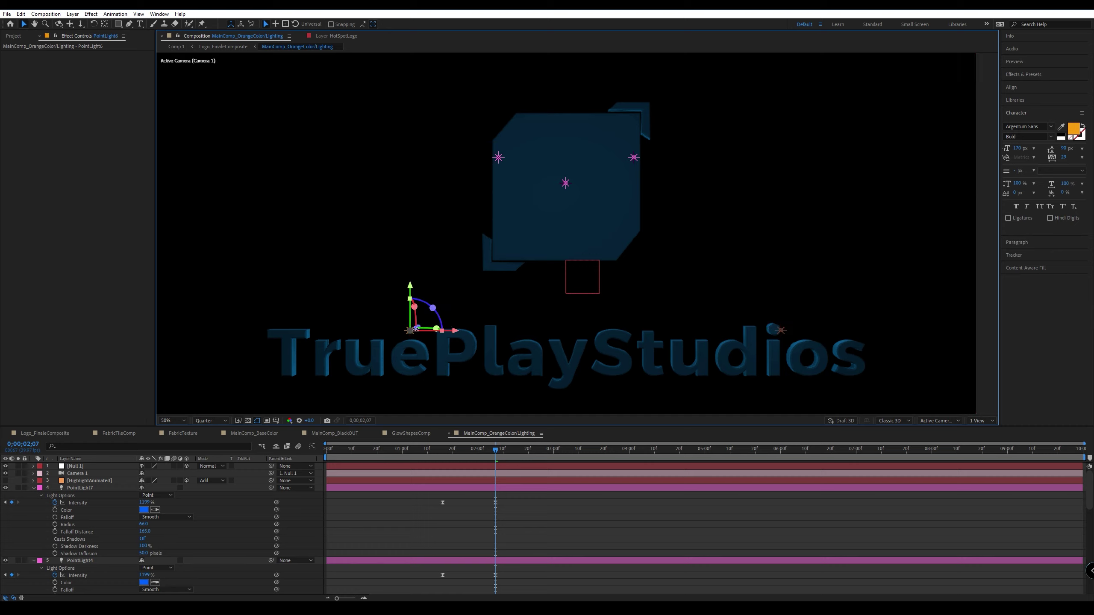
left_click(412, 327)
Move PointLight4 just outside the logo's lower-left corner and PointLight3 above its upper-right corner.
left_click(566, 183)
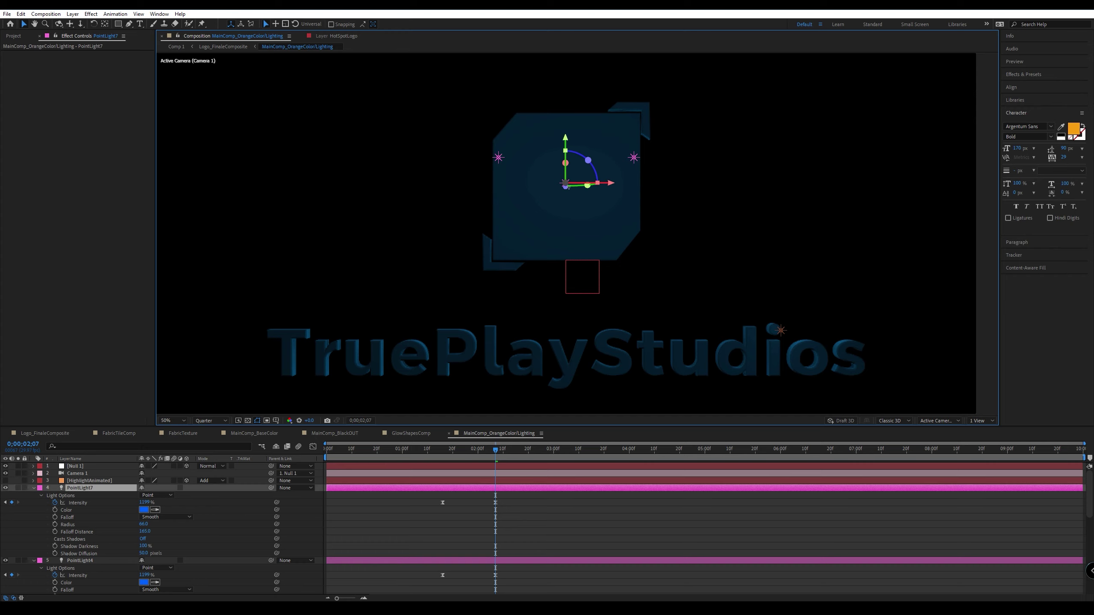
left_click(498, 157)
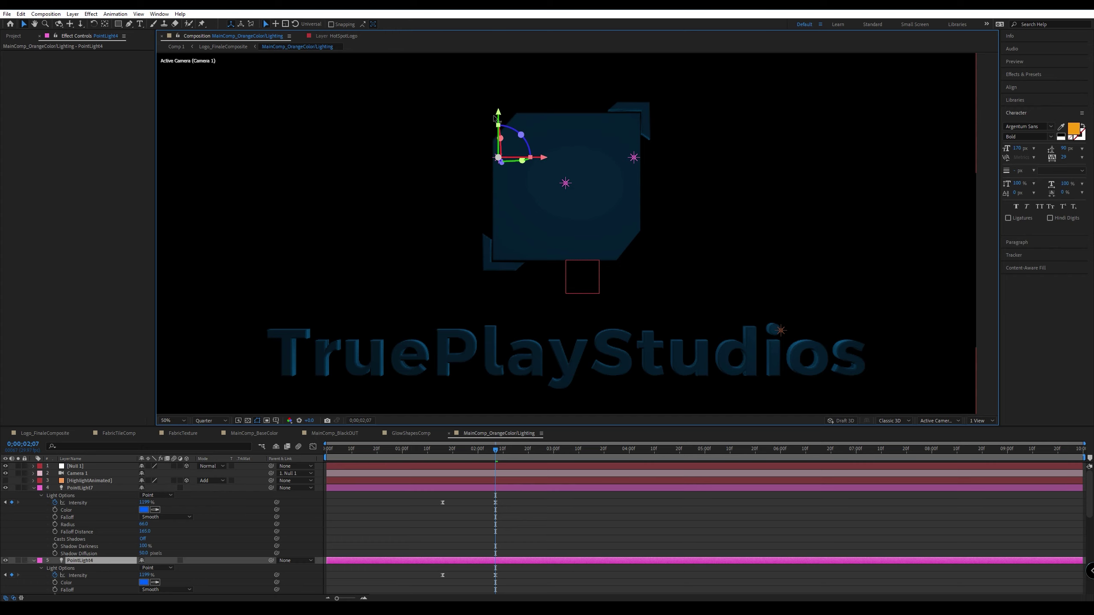
left_click_drag(506, 151, 508, 195)
left_click_drag(542, 281, 514, 285)
left_click(634, 155)
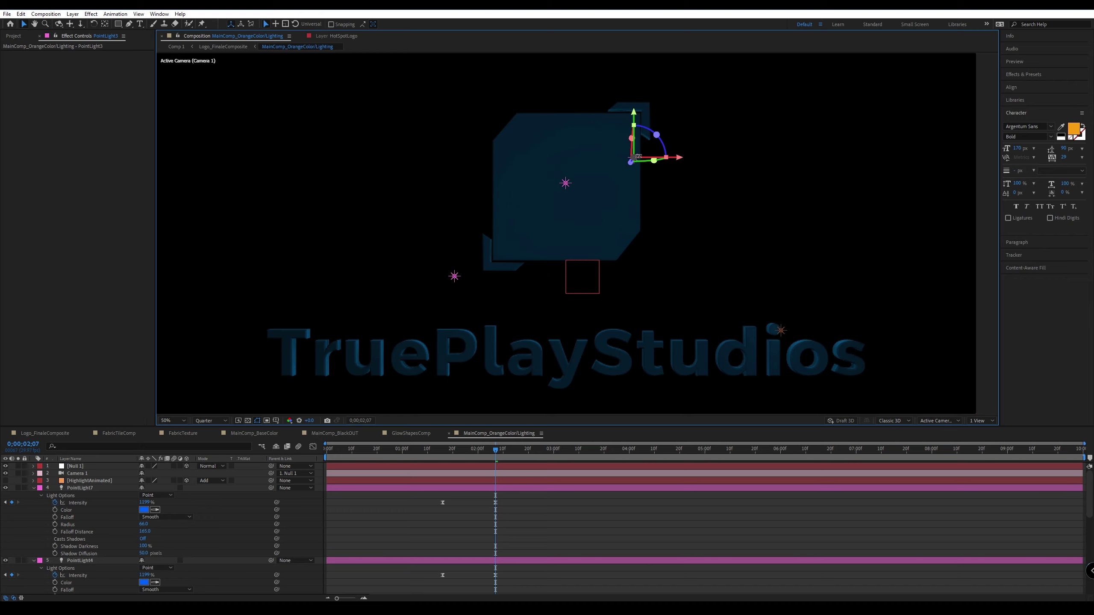
mouse_move(634, 139)
left_mouse_down()
mouse_move(634, 64)
mouse_move(698, 91)
mouse_move(653, 142)
left_mouse_up()
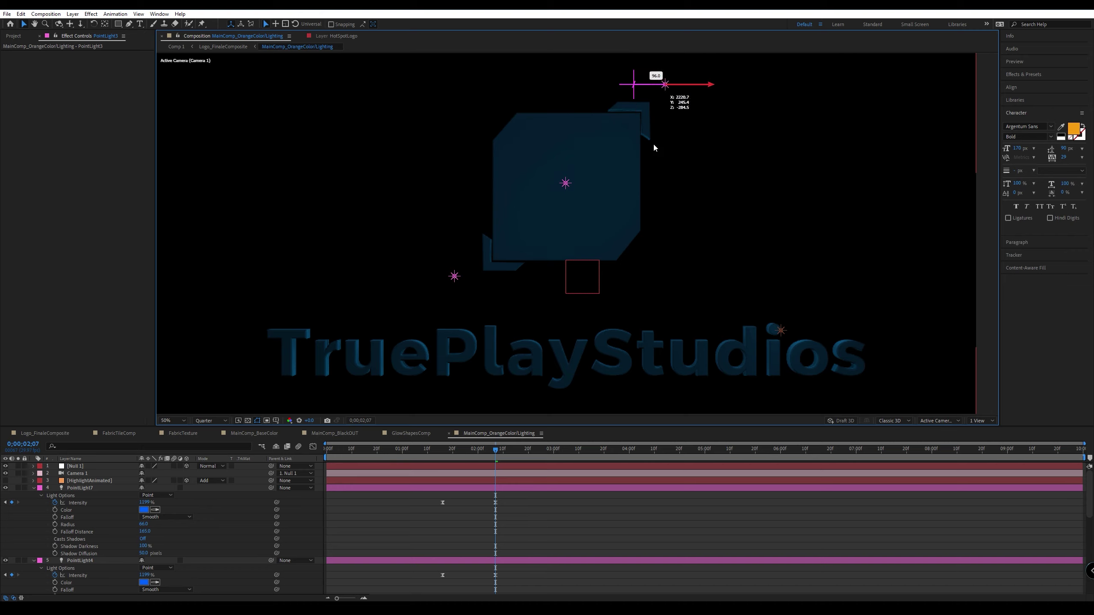
Test PointLight7 at different positions and depths in front of the logo block, and delete it.
left_click(565, 184)
left_click_drag(604, 185, 596, 311)
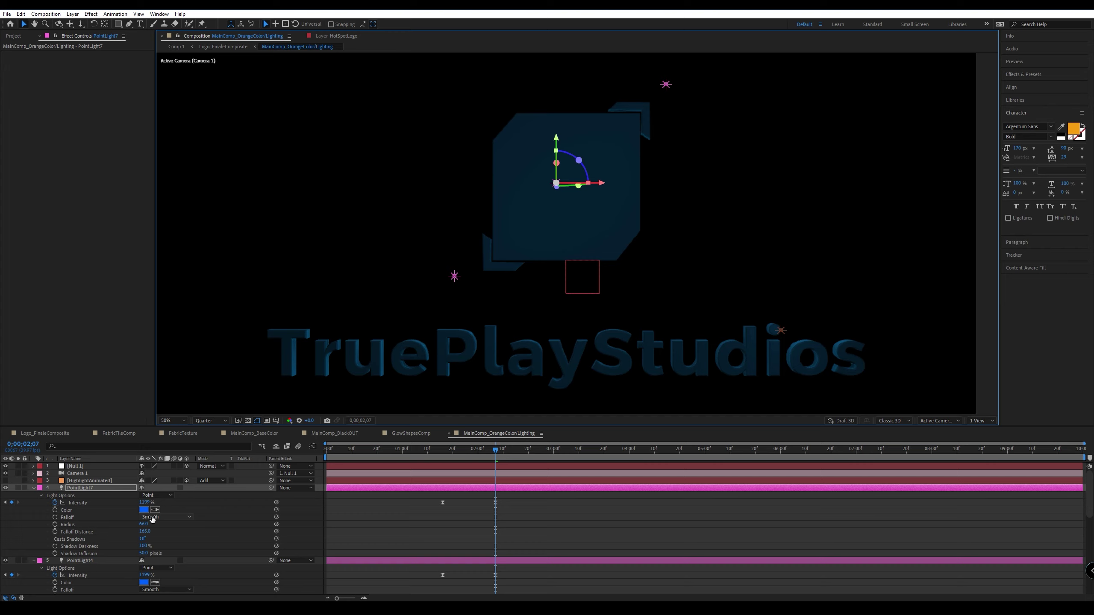
mouse_move(495, 452)
left_mouse_down()
mouse_move(428, 459)
mouse_move(511, 457)
mouse_move(493, 462)
left_mouse_up()
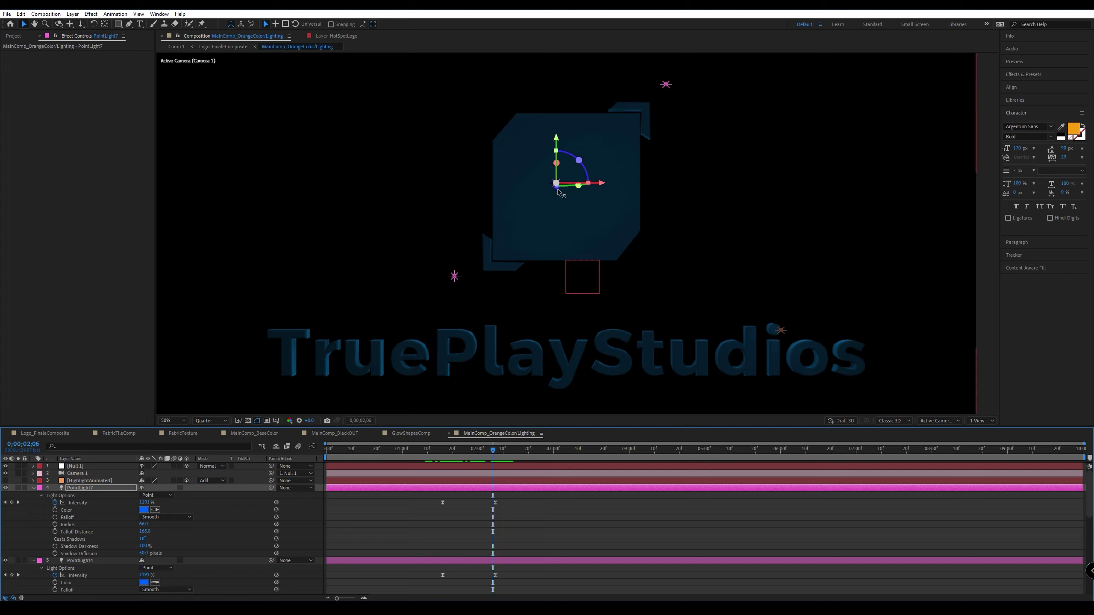
left_click_drag(557, 191, 201, 5)
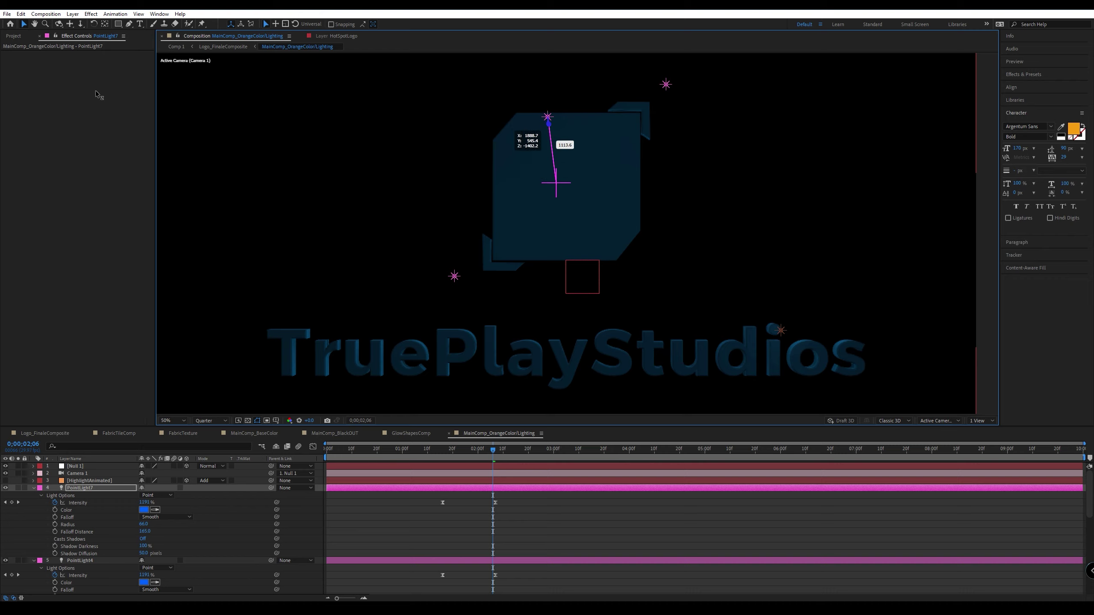
left_click_drag(99, 95, 468, 513)
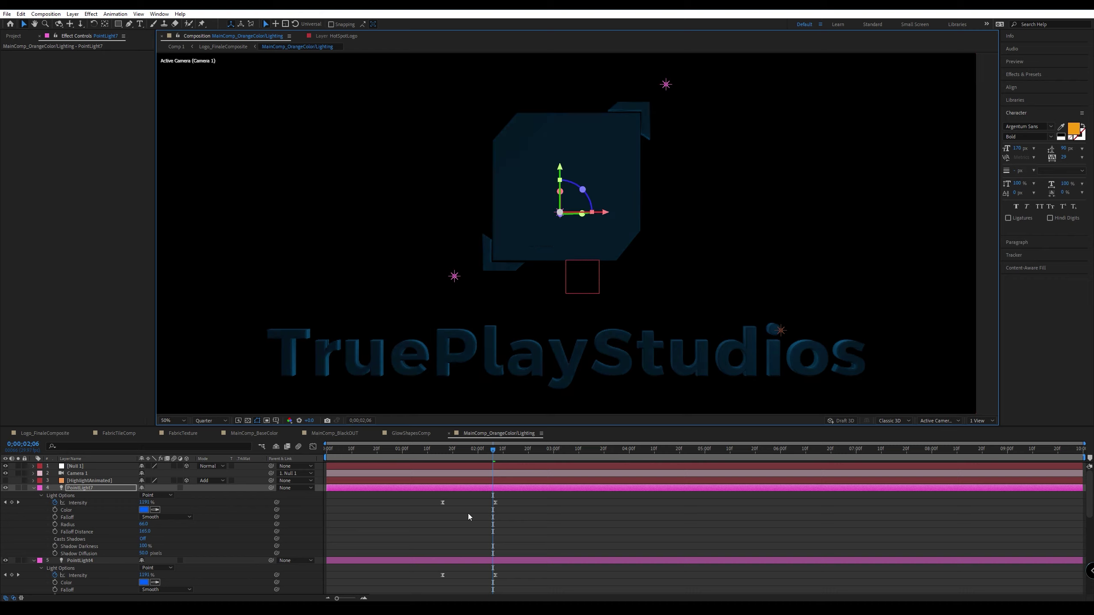
left_click(462, 505)
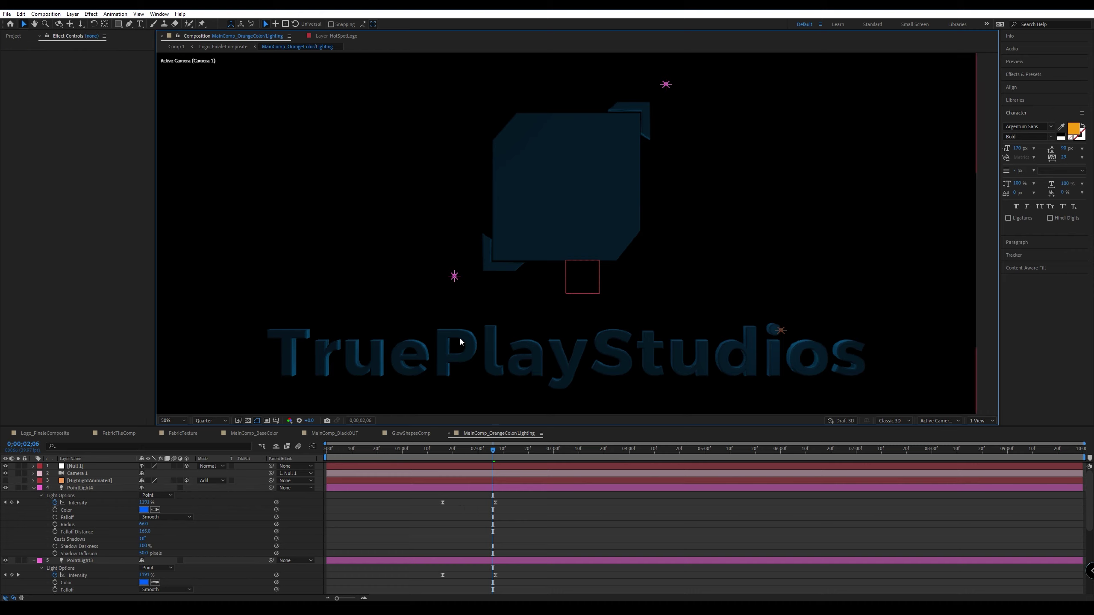
Move PointLight4 horizontally closer to the logo's lower-left corner piece.
left_click(453, 276)
left_click_drag(500, 280, 523, 280)
Try a larger radius, a larger falloff distance and falloff None on PointLight4, restoring the original setting each time.
left_click_drag(144, 524, 86, 532)
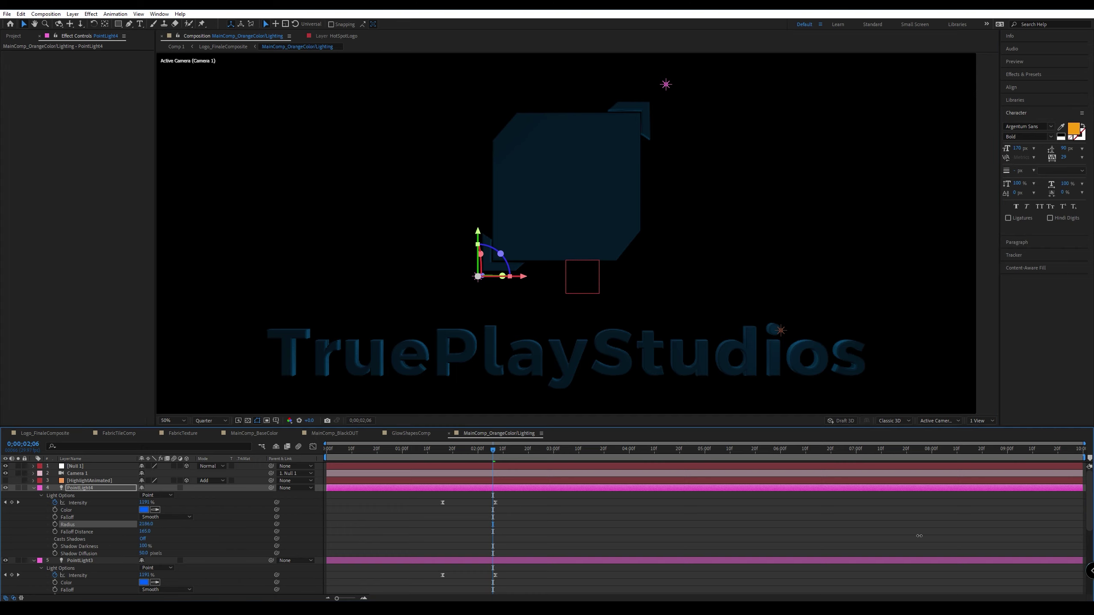
key("ctrl+z")
left_click_drag(145, 532, 129, 536)
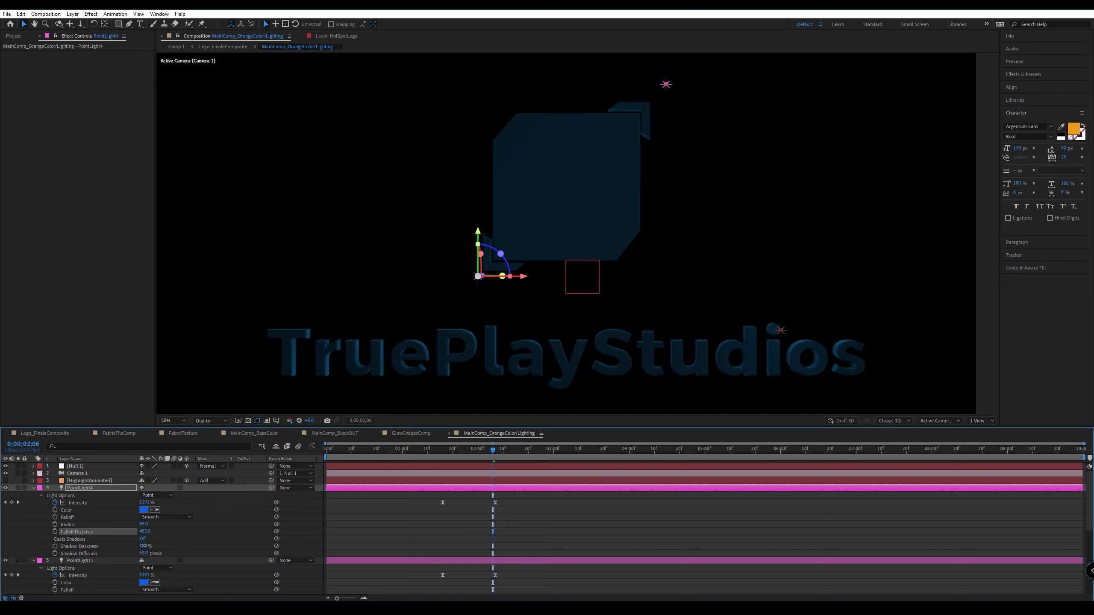
key("ctrl+z")
left_click(179, 517)
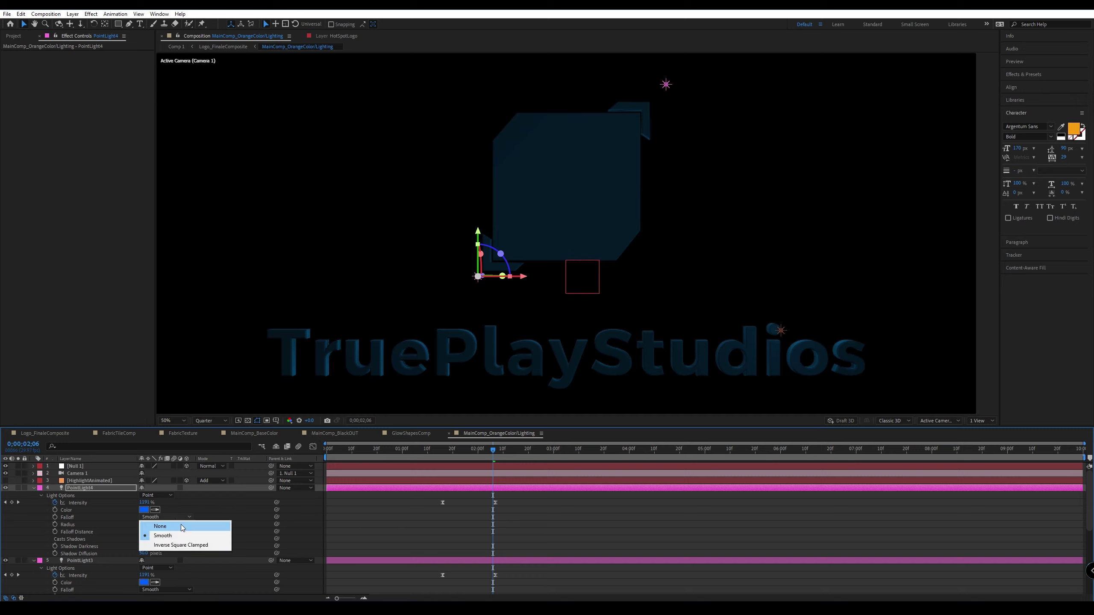
left_click(163, 528)
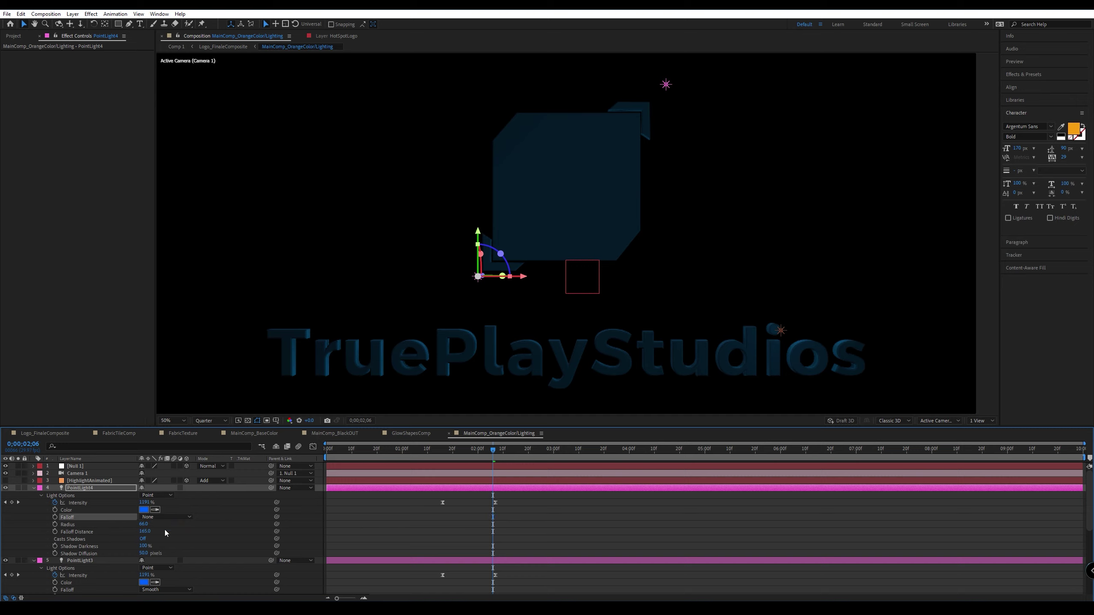
left_click(161, 518)
left_click(170, 535)
Shift PointLight3 about 105 px in depth toward the logo and adjust the depth of PointLight5 beside the lettering.
left_click(668, 85)
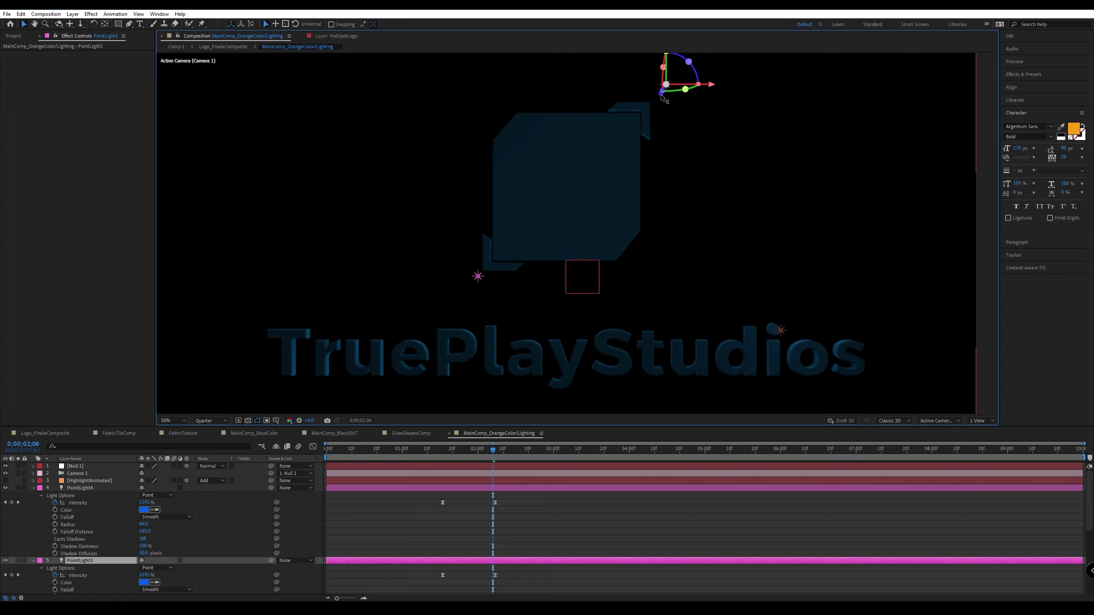
left_click_drag(661, 93, 729, 163)
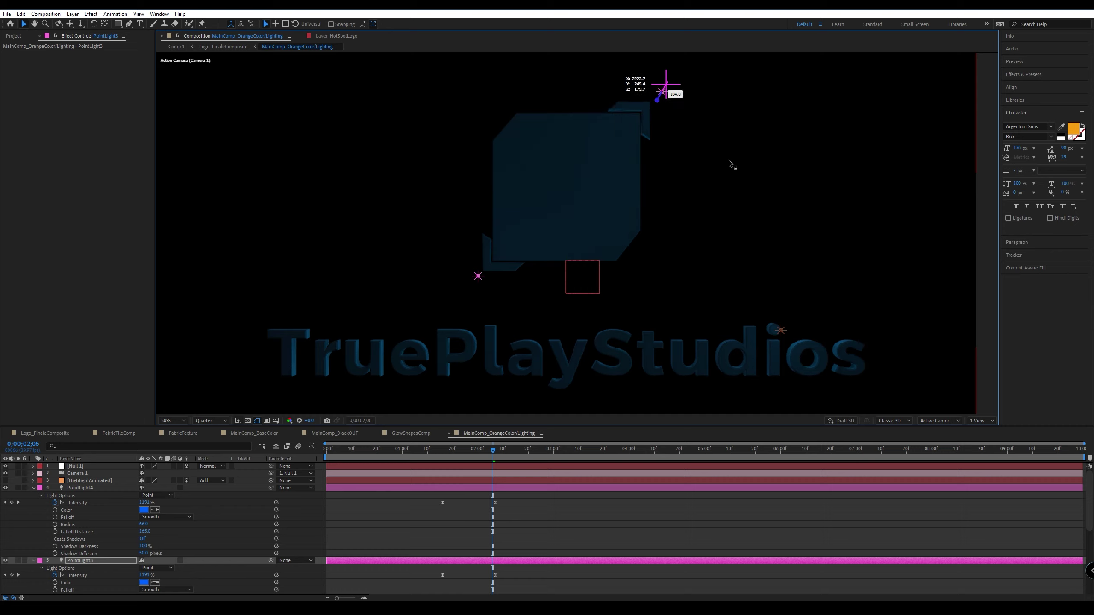
left_click_drag(728, 164, 728, 165)
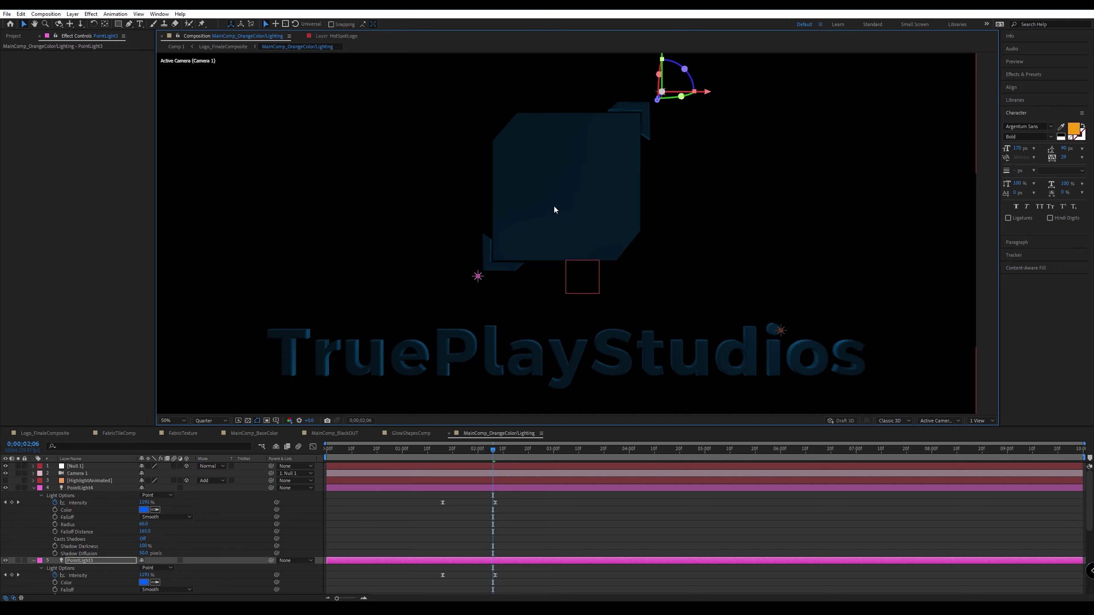
left_click(775, 331)
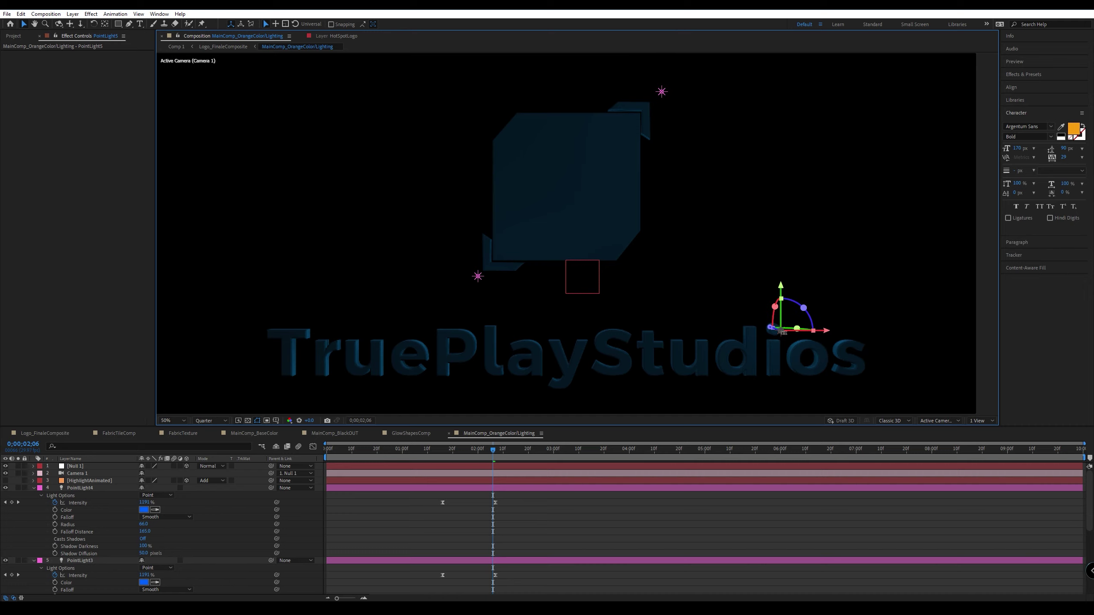
left_click_drag(639, 322, 740, 392)
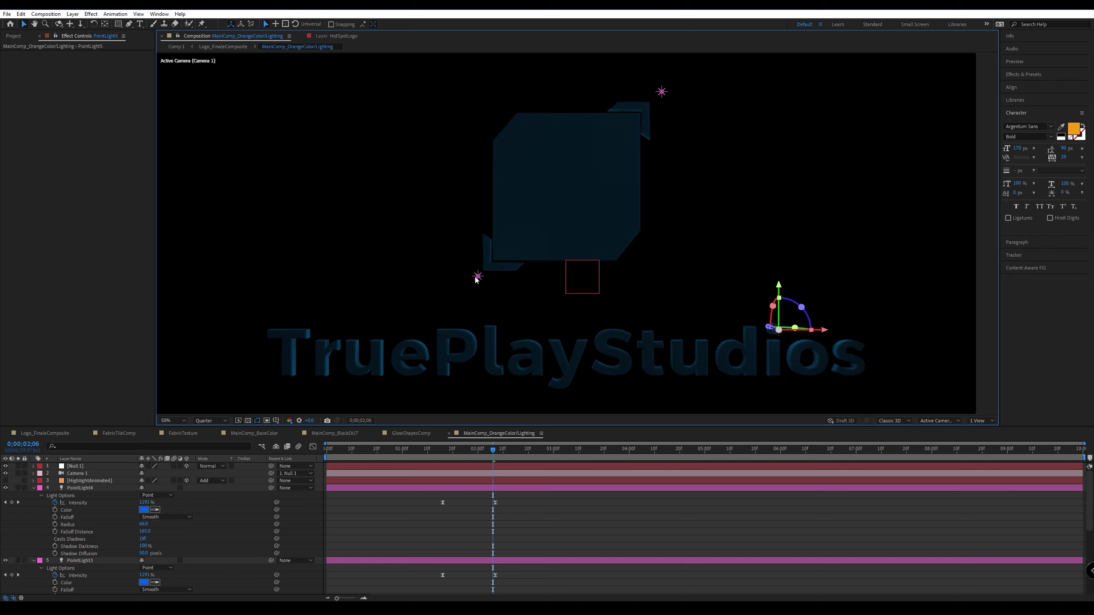
Shift PointLight4 and PointLight3 together in depth toward the logo, and fine-tune the depth of PointLight5.
left_click(477, 277)
left_click(661, 92, "shift")
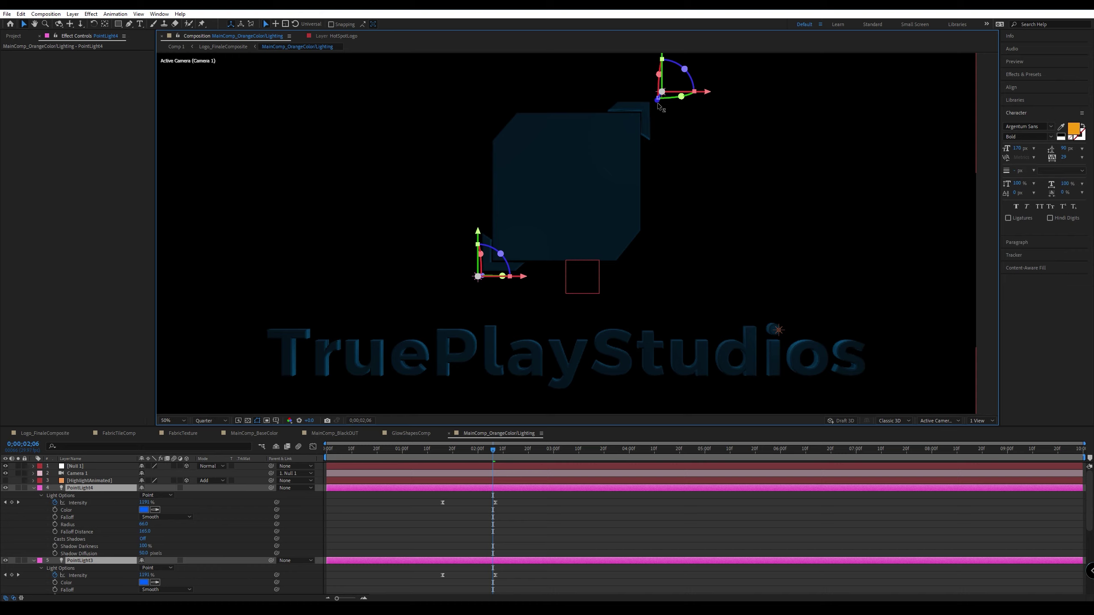
left_click_drag(658, 104, 651, 126)
left_click(777, 330)
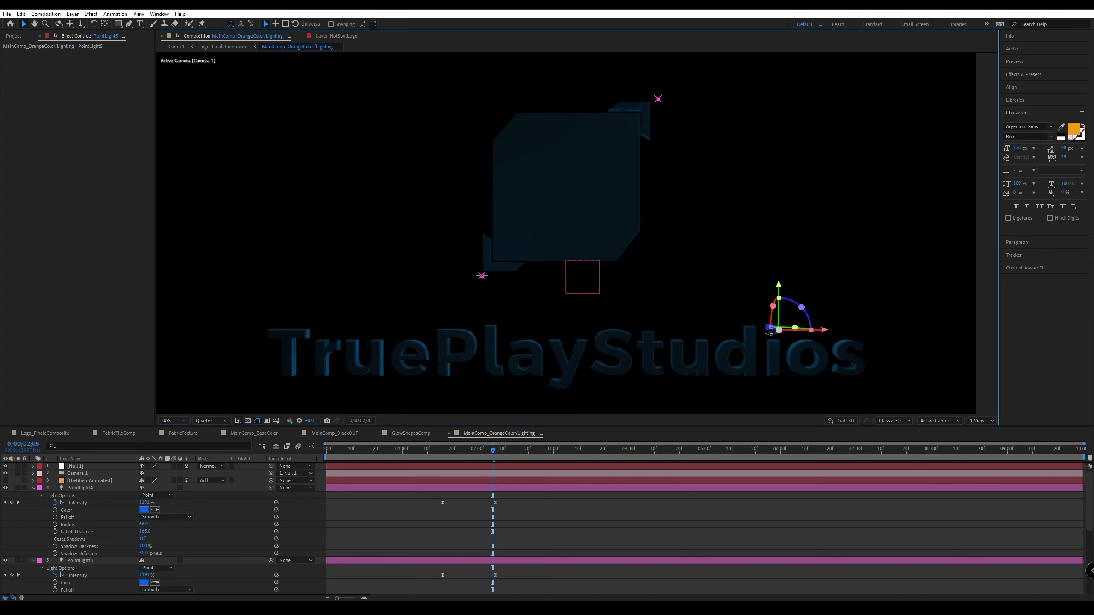
left_click_drag(767, 329, 768, 330)
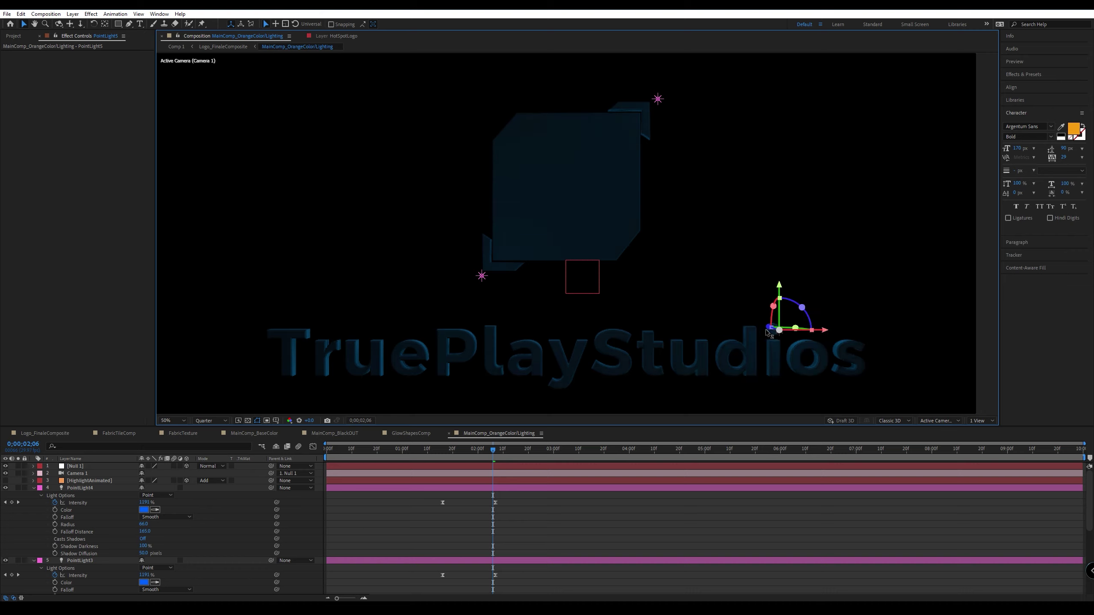
Nudge PointLight4 slightly left beside the logo's lower-left corner piece and deselect it.
left_click(483, 276)
left_click_drag(529, 279, 524, 301)
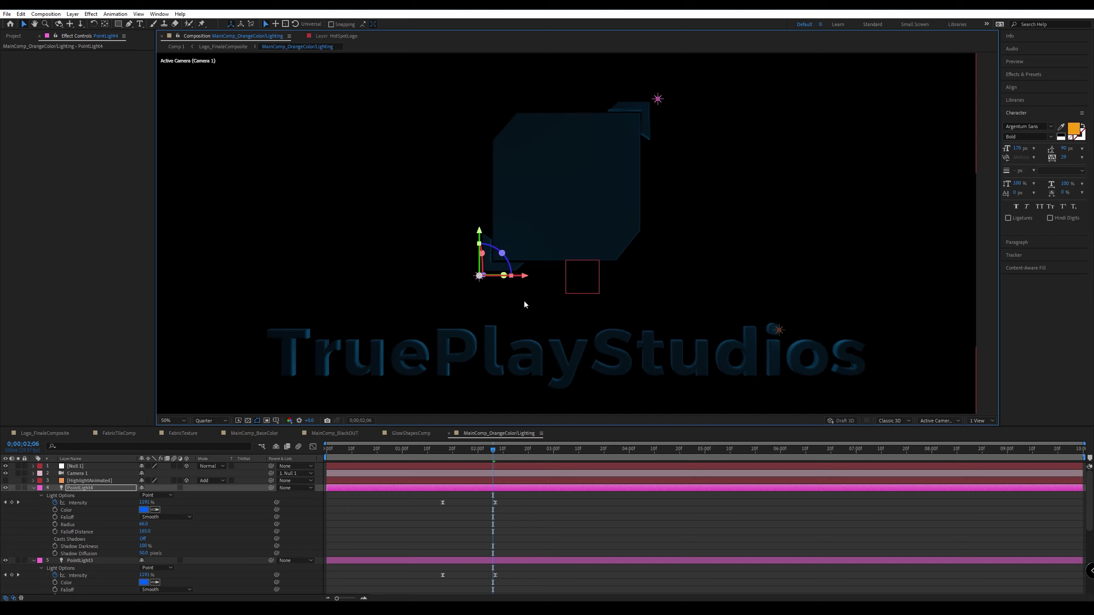
left_click(696, 288)
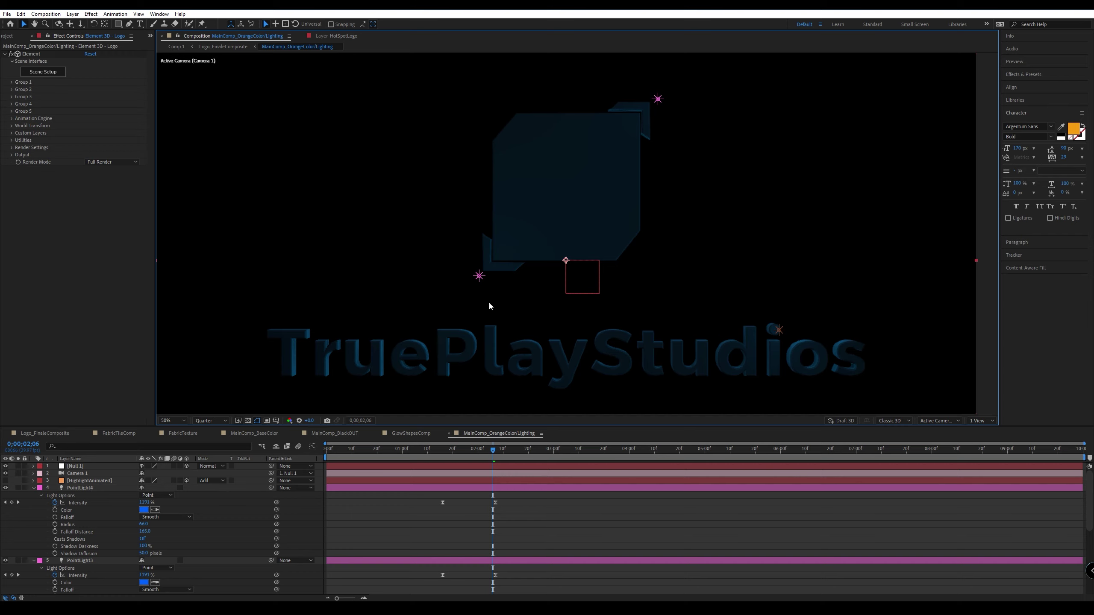
Set the composition preview to Full resolution and inspect the lighting on the logo's edges up close.
left_click(210, 420)
left_click(207, 441)
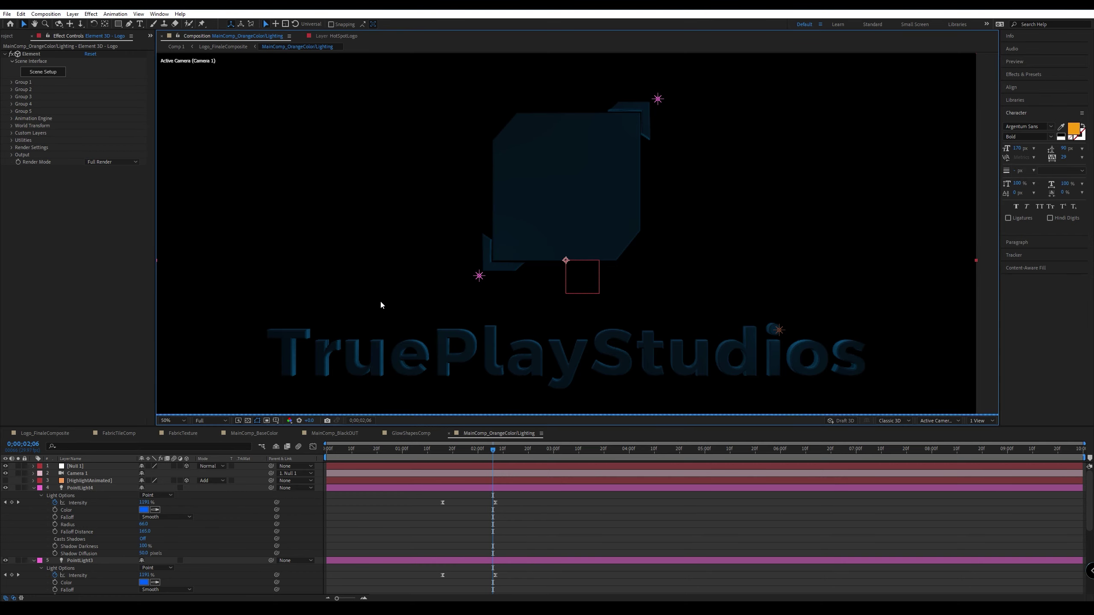
scroll(495, 271, "up", 2)
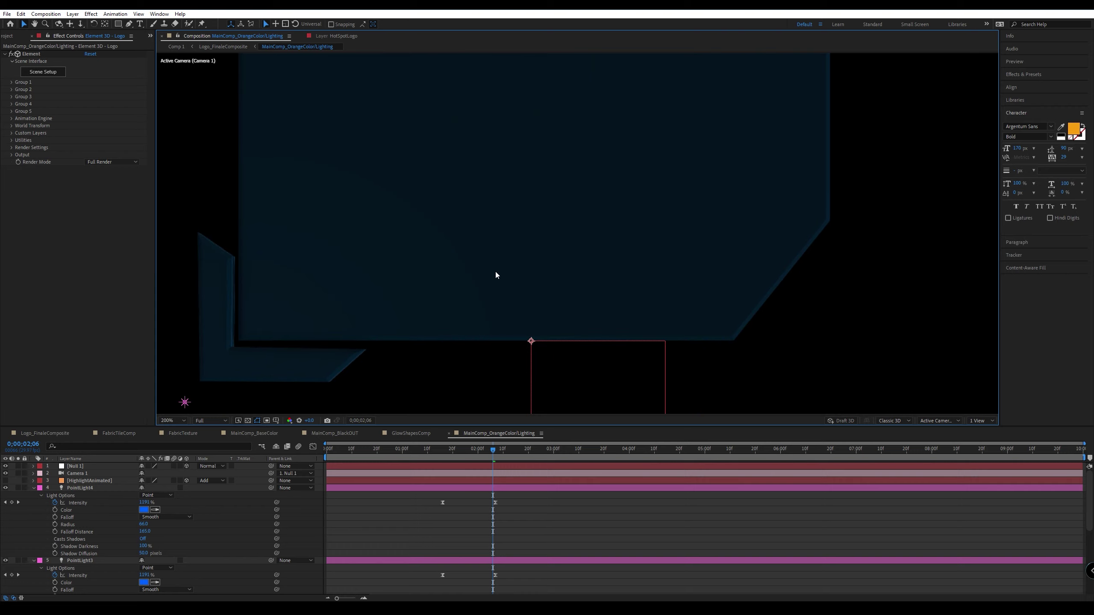
middle_click_drag(649, 175, 604, 407)
scroll(557, 250, "down", 4)
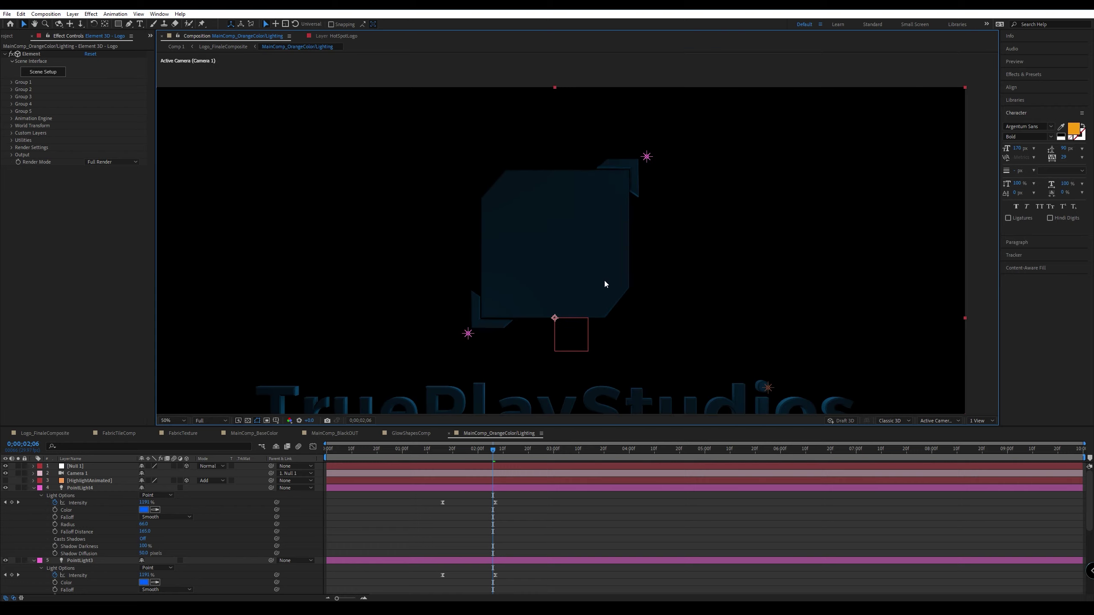
Move PointLight3 farther up and to the right of the logo's upper-right corner piece.
left_click(646, 157)
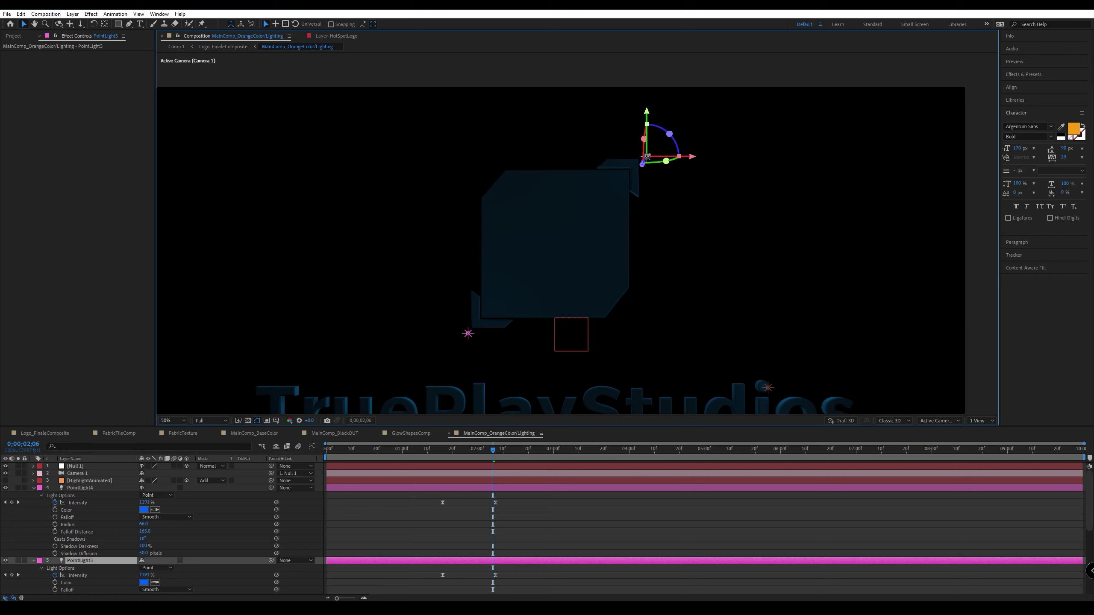
left_click_drag(665, 163, 741, 110)
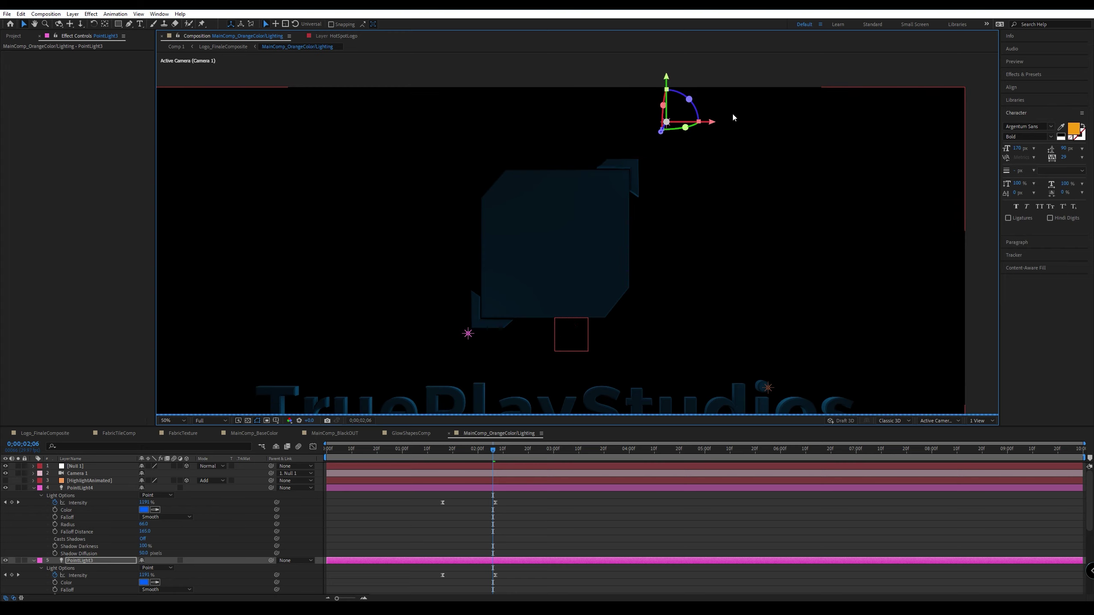
Undo the last move of PointLight3 and try a higher intensity on PointLight4.
key("ctrl+z")
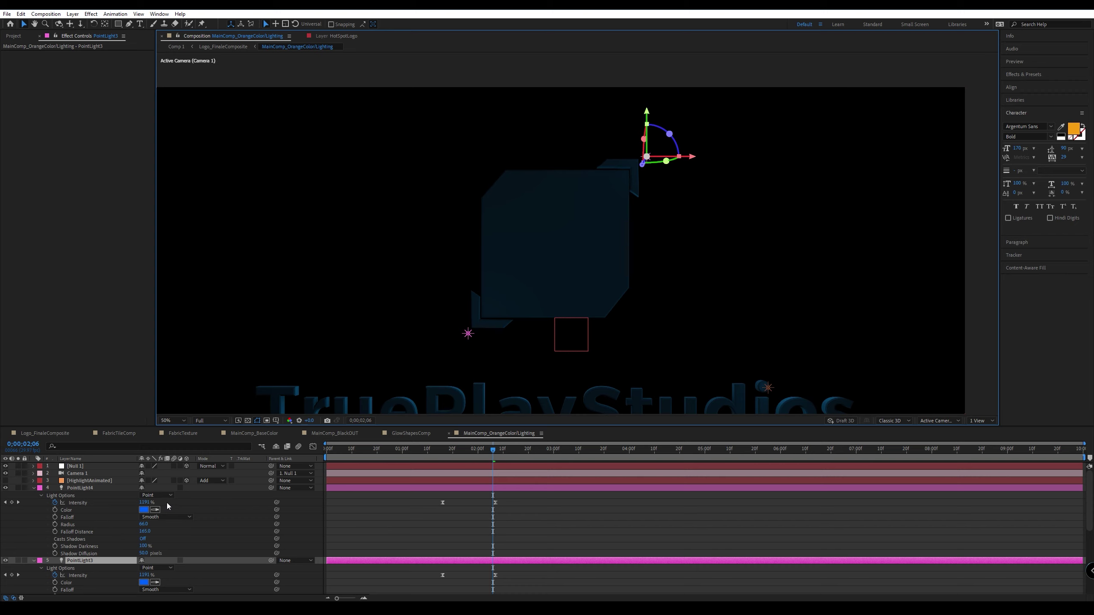
left_click_drag(145, 503, 300, 502, "shift")
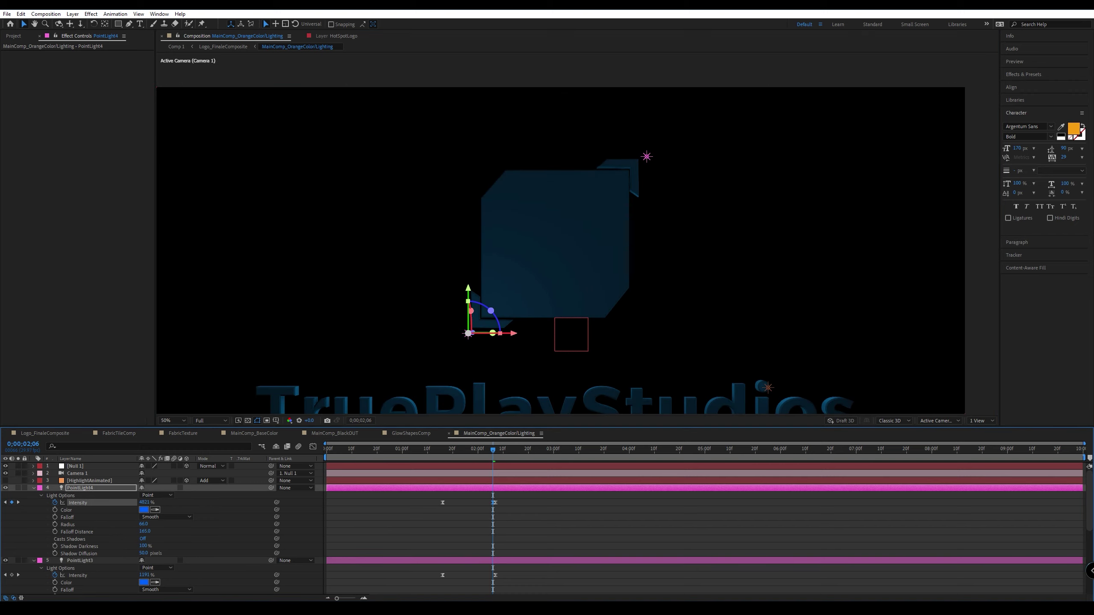
key("ctrl+z")
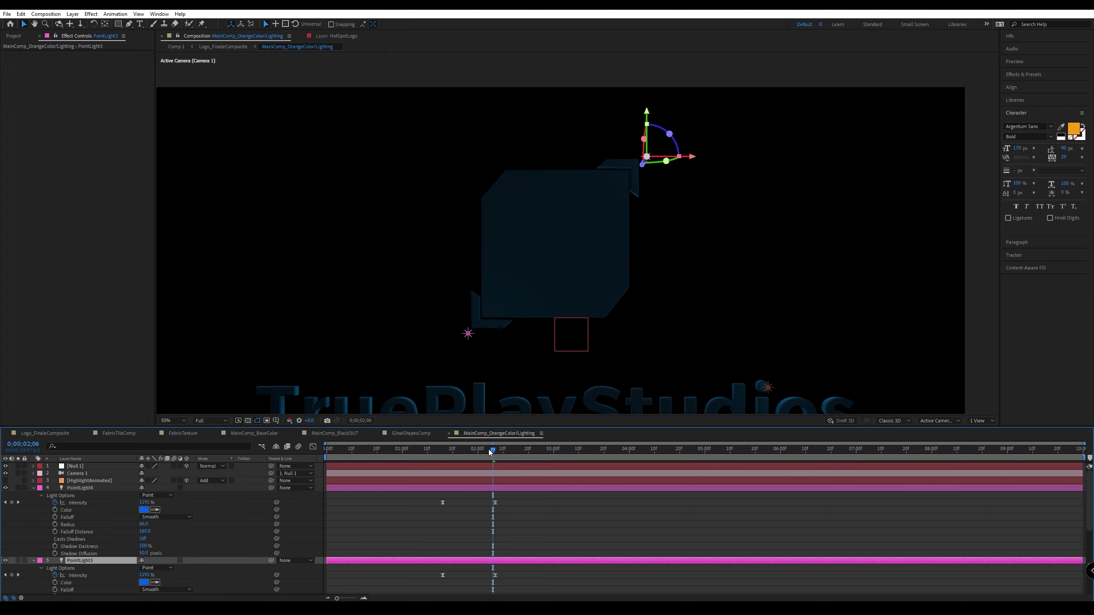
Go to the intensity keyframe at 0;00;02;07 and raise PointLight4's intensity there to 3110%.
left_click_drag(494, 452, 496, 452)
left_click_drag(147, 503, 910, 450)
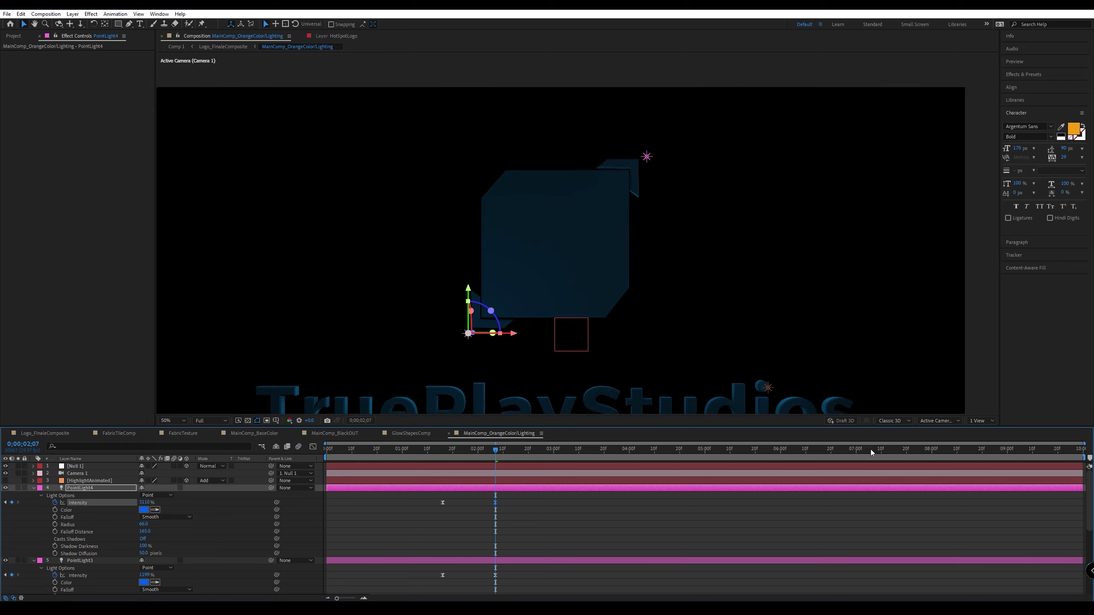
left_click(646, 156)
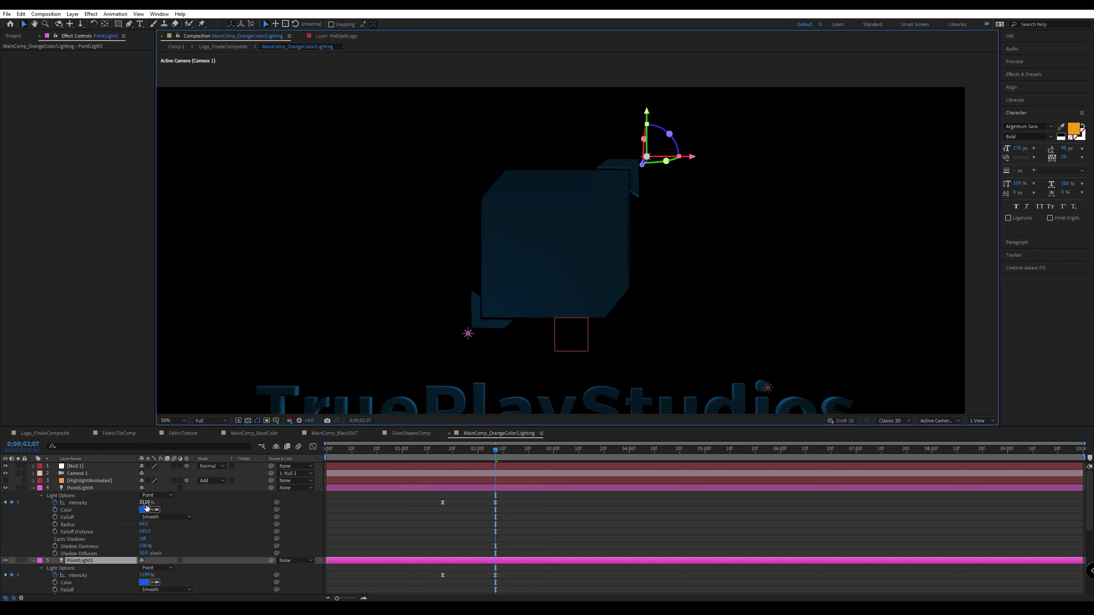
left_click_drag(146, 503, 851, 481)
key("ctrl+z")
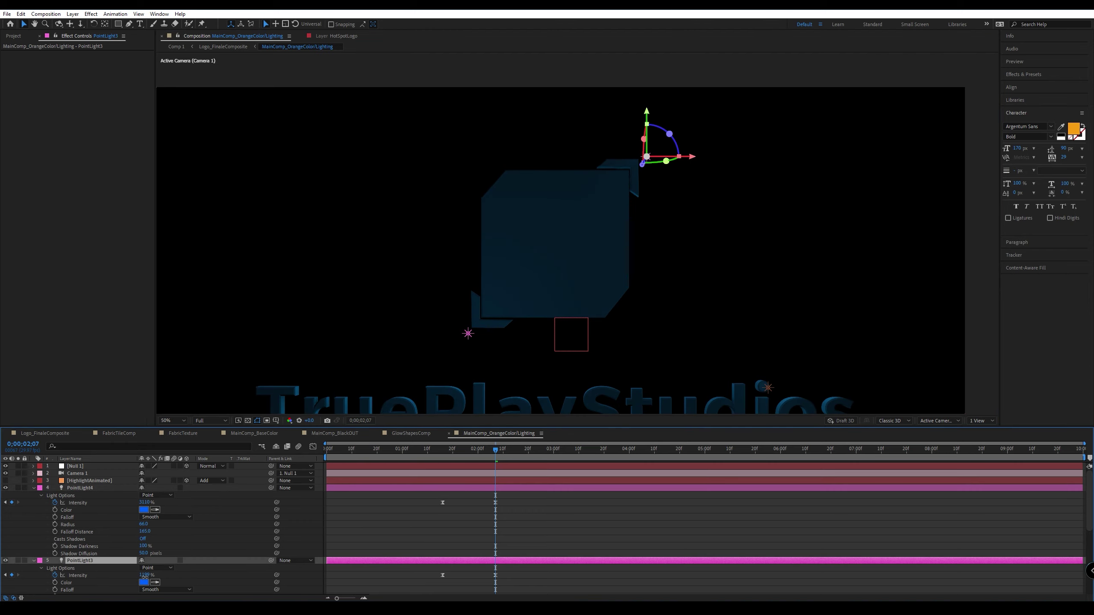
Set PointLight3's intensity at the same keyframe to 3110% to match PointLight4.
left_click_drag(145, 577, 1093, 572)
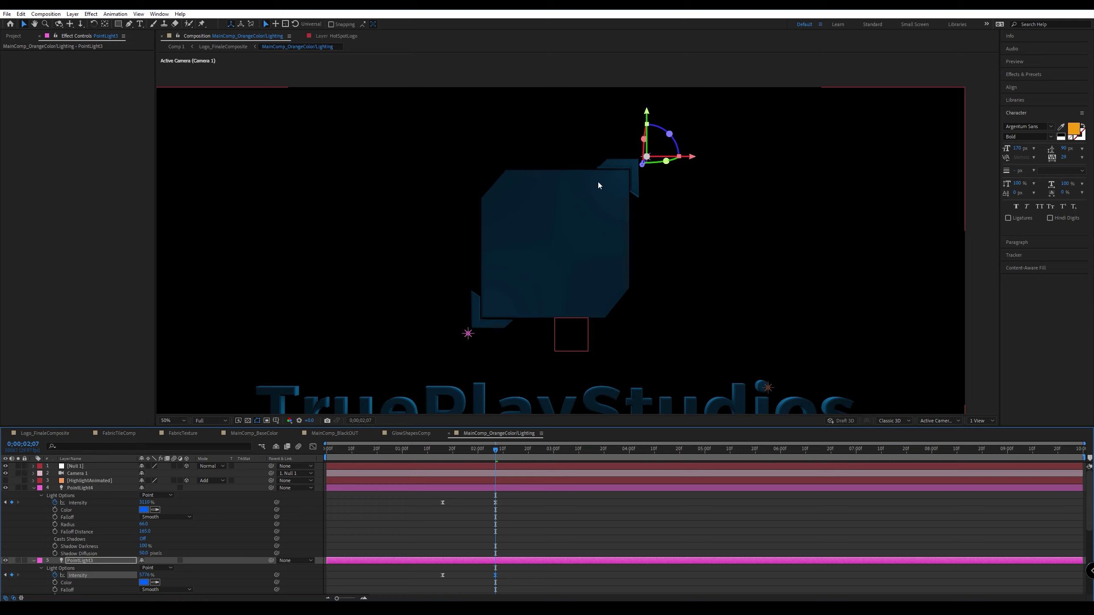
key("ctrl+z")
left_click(146, 576)
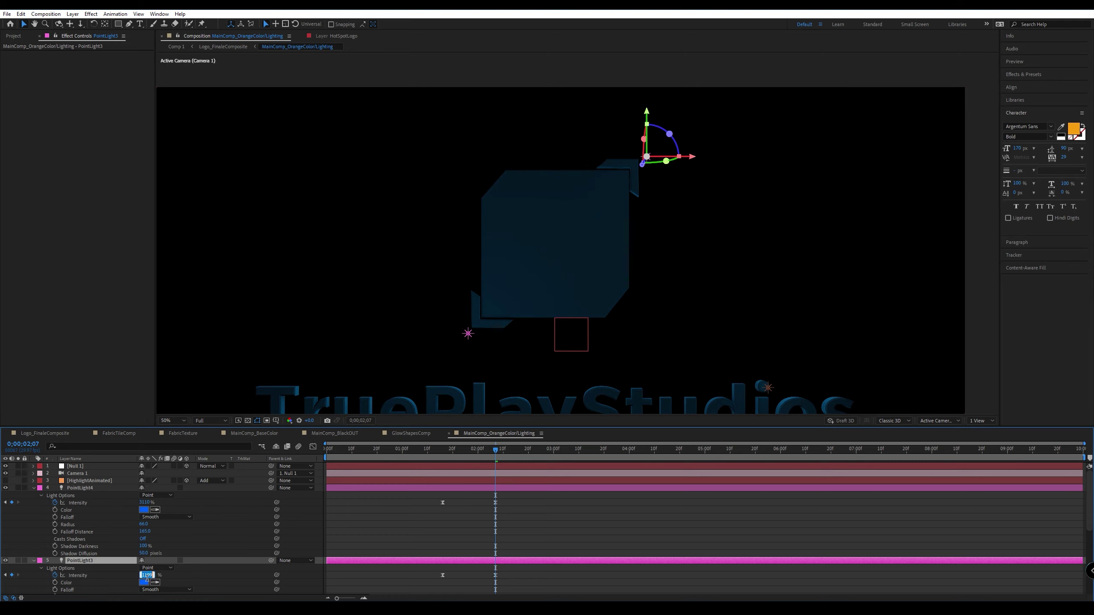
type("3110")
key("Return")
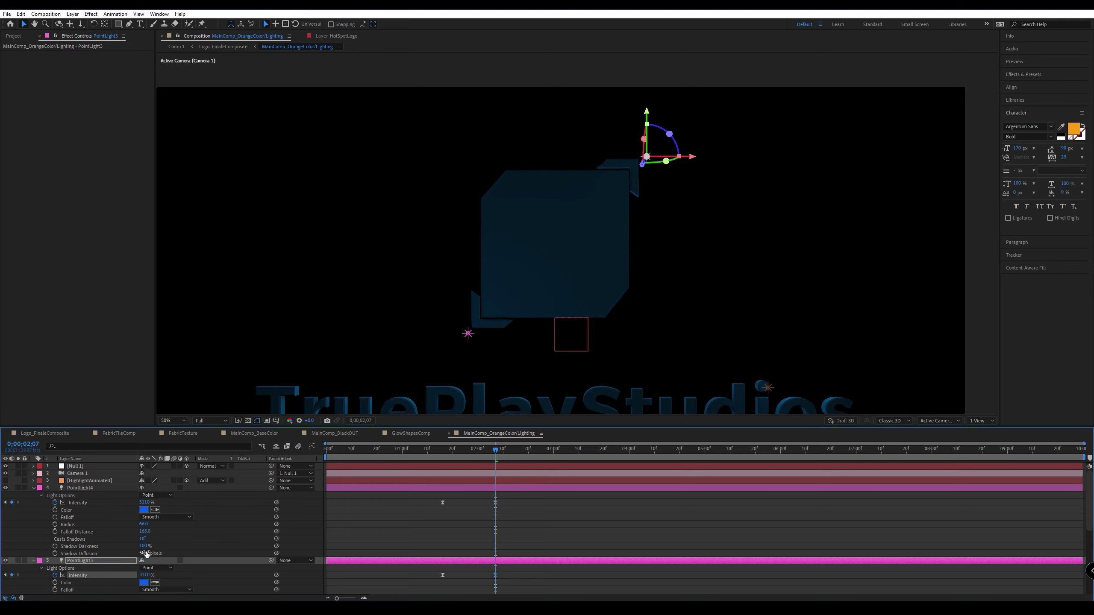
Shift PointLight3 slightly toward the camera, and move it down and left onto the logo's upper-right corner.
left_click_drag(642, 171, 737, 211)
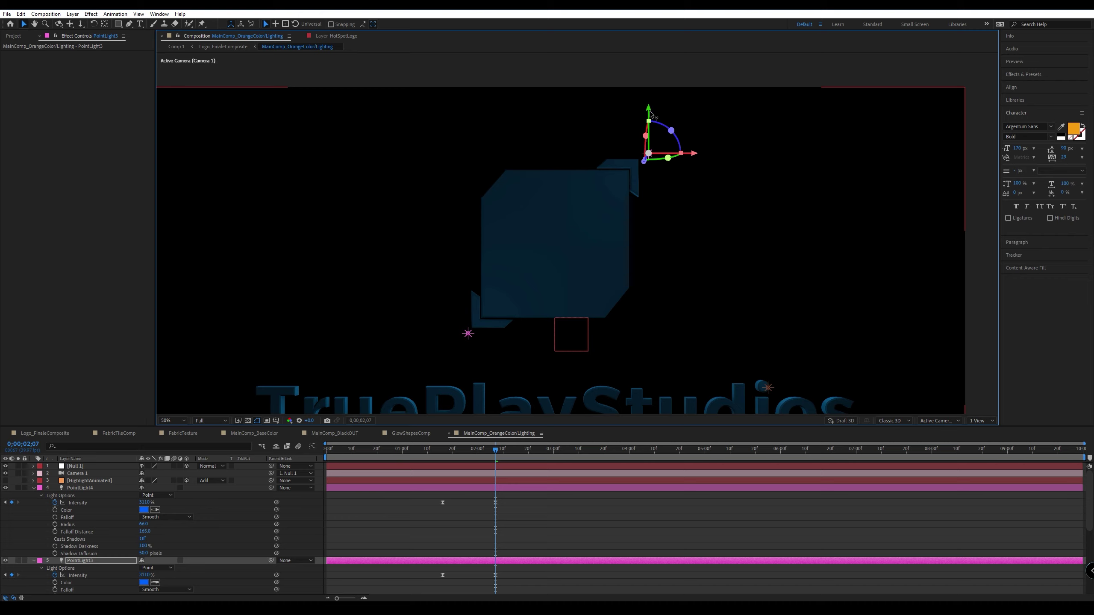
left_click_drag(650, 113, 650, 145)
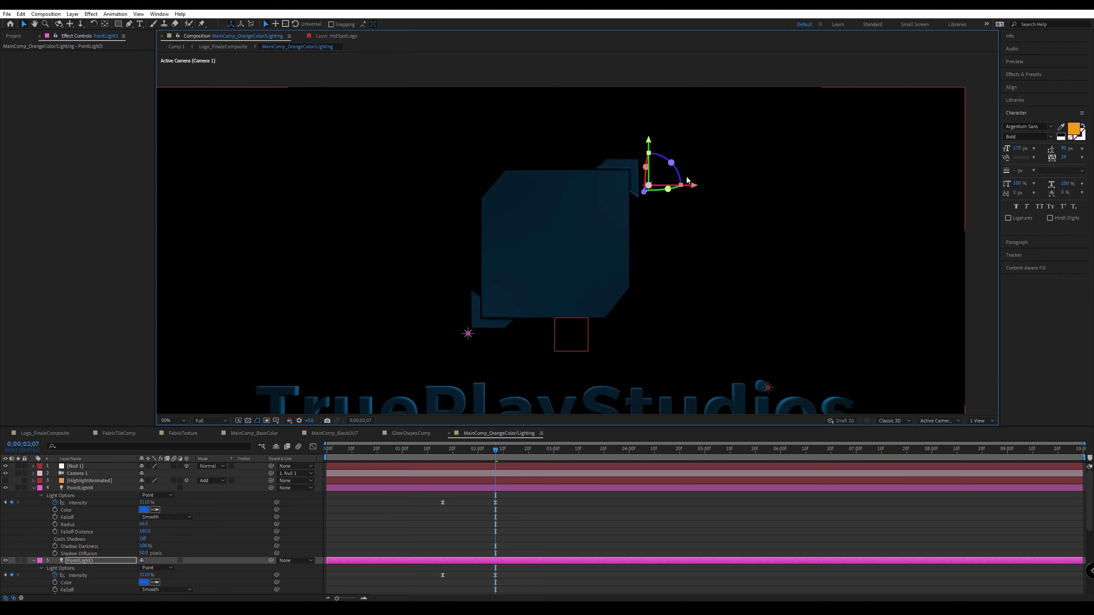
mouse_move(691, 185)
left_mouse_down()
mouse_move(572, 199)
mouse_move(716, 206)
mouse_move(681, 200)
left_mouse_up()
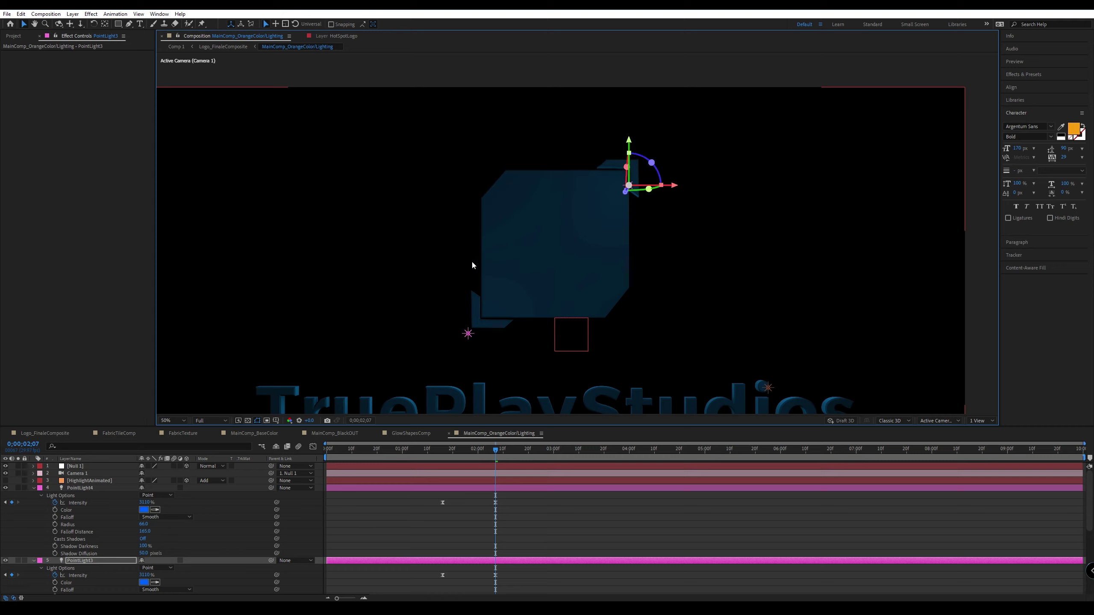
Open the Element scene setup of the Element 3D - Logo layer and view the model at an angle.
left_click(13, 36)
left_click(60, 36)
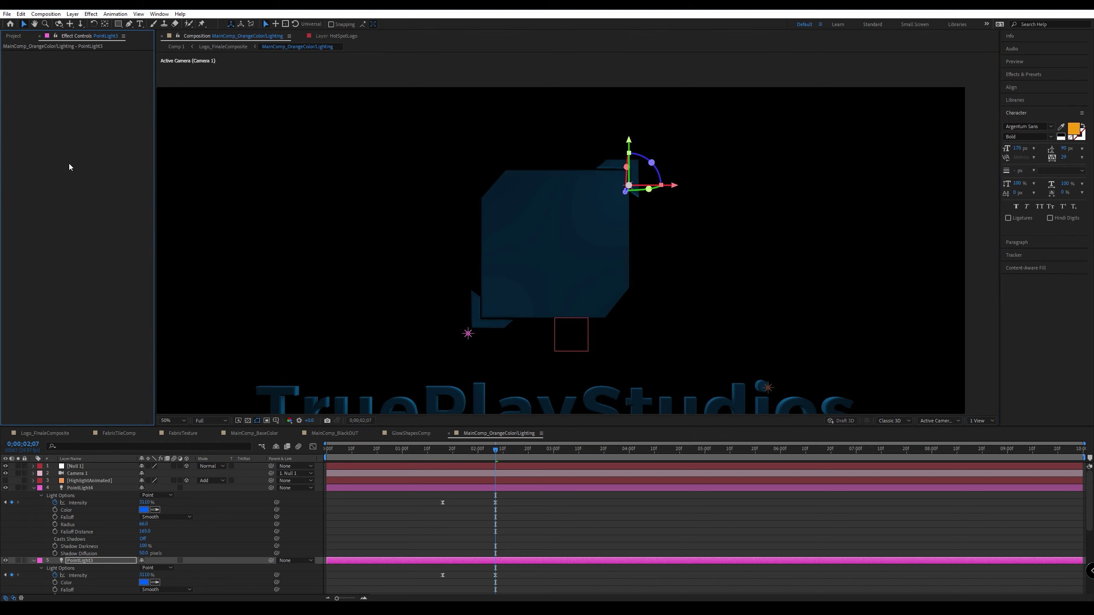
scroll(109, 502, "down", 5)
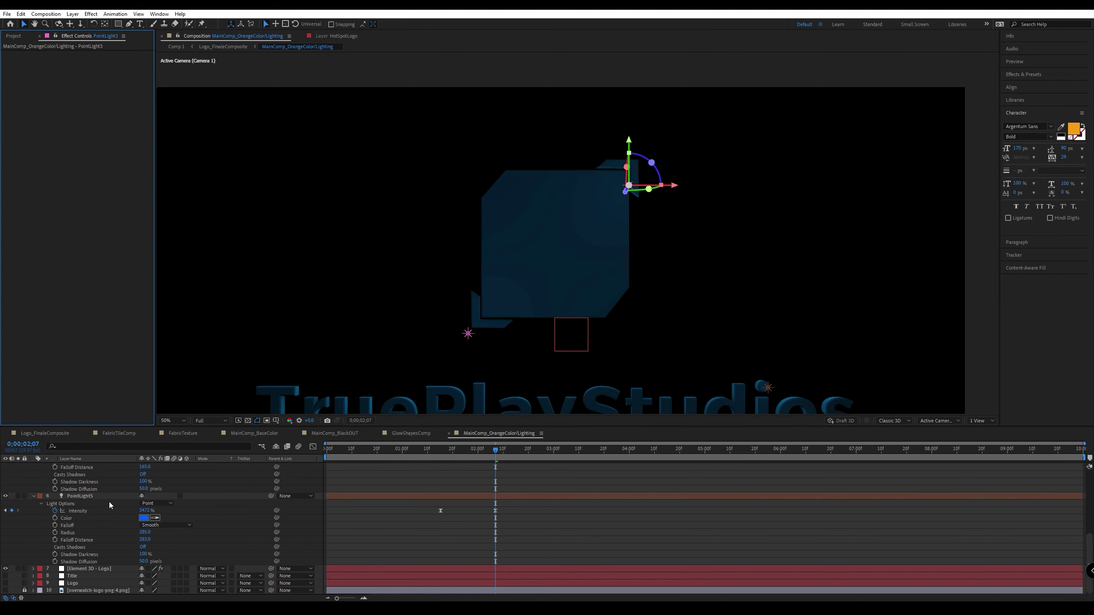
left_click(96, 570)
left_click(98, 212)
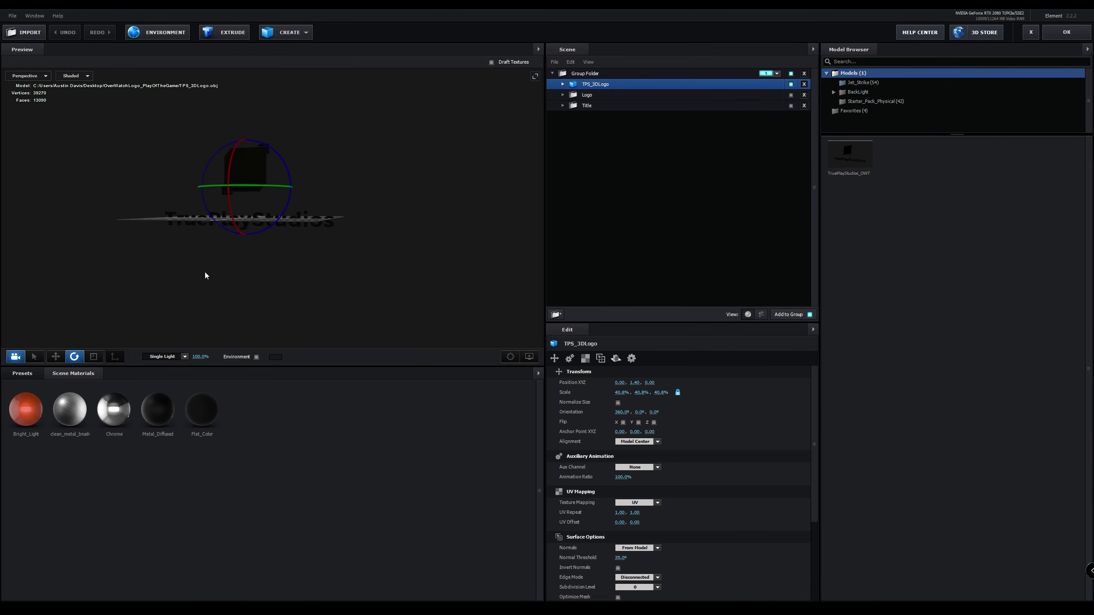
left_click_drag(269, 257, 314, 228)
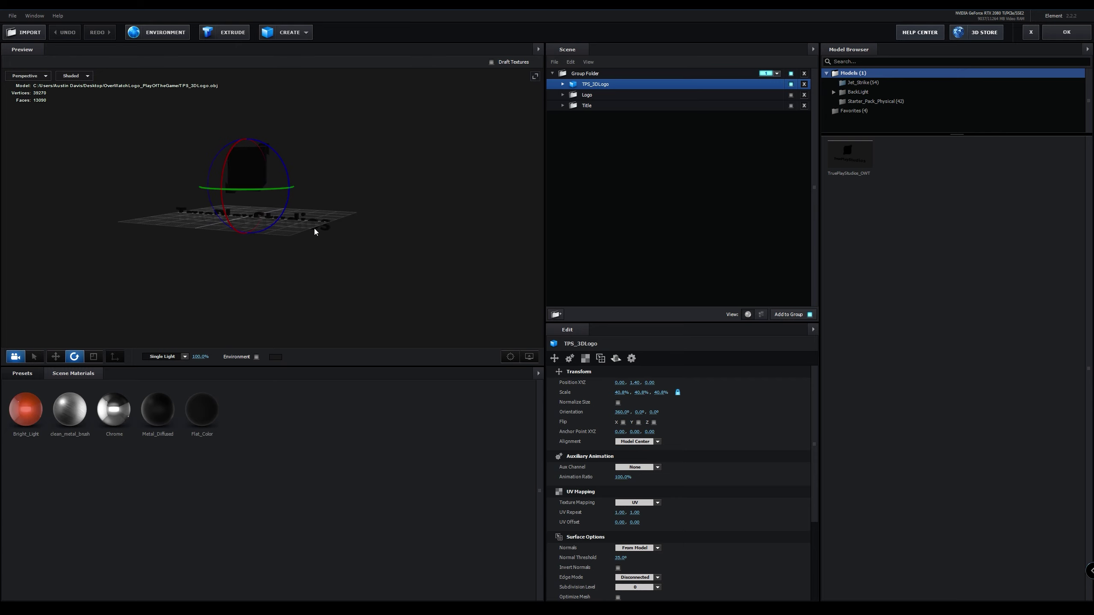
Examine the original Logo folder's extrusion models and their materials, toggling their visibility in the scene.
left_click(563, 95)
left_click(574, 105)
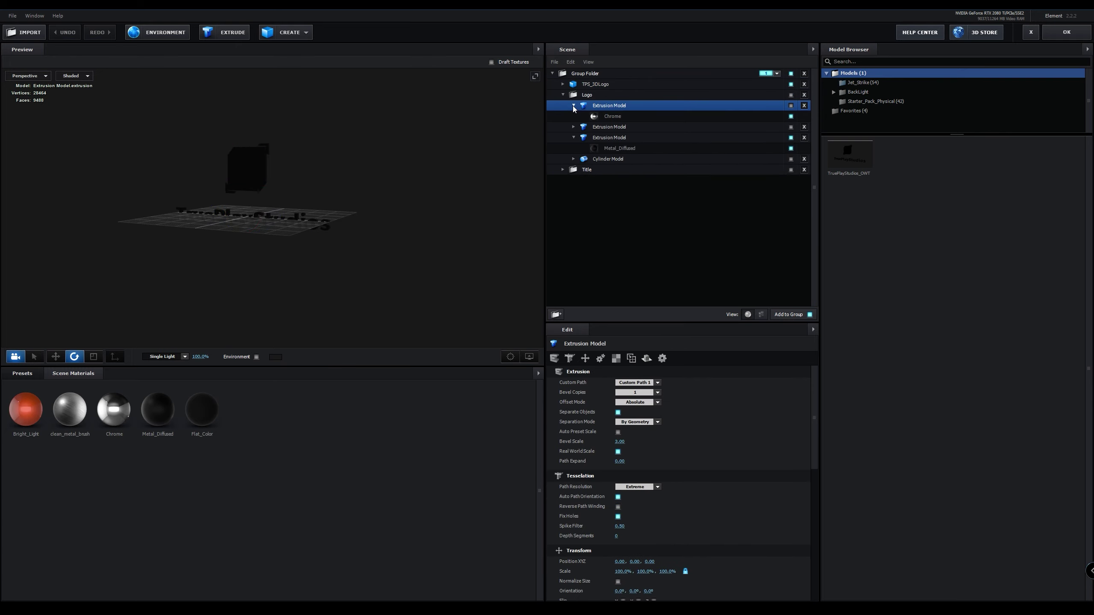
left_click(573, 105)
left_click(572, 116)
left_click(573, 116)
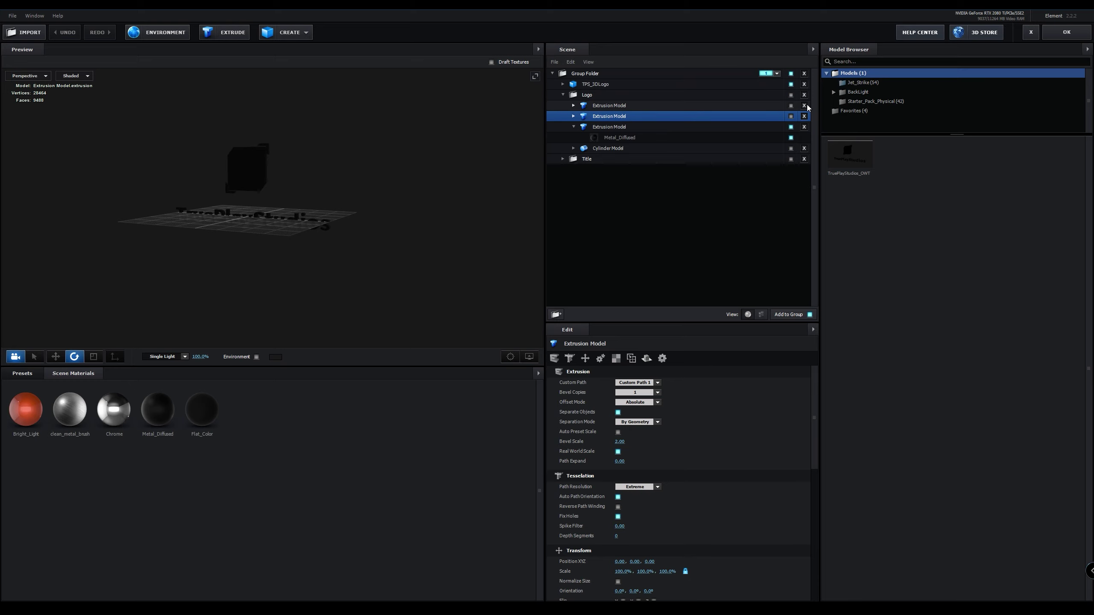
left_click(791, 106)
left_click(791, 95)
scroll(303, 164, "up", 5)
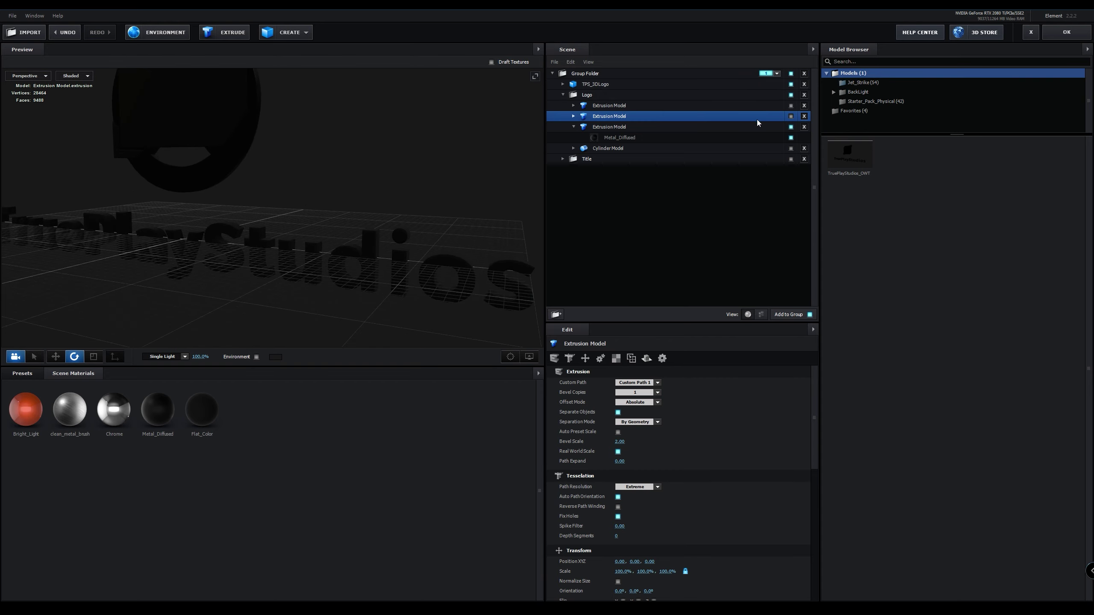
left_click(789, 129)
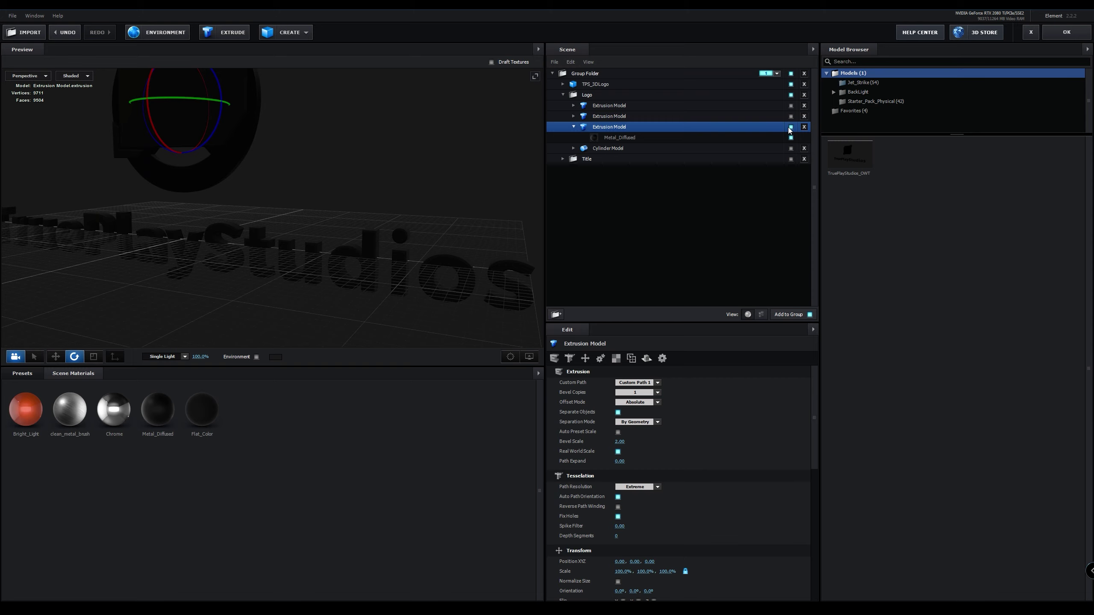
left_click(790, 128)
left_click(791, 127)
Apply the Metal_Diffused material to the TPS_3DLogo model, collapse the Logo folder and return to the composition.
left_click_drag(159, 406, 605, 83)
left_click(563, 95)
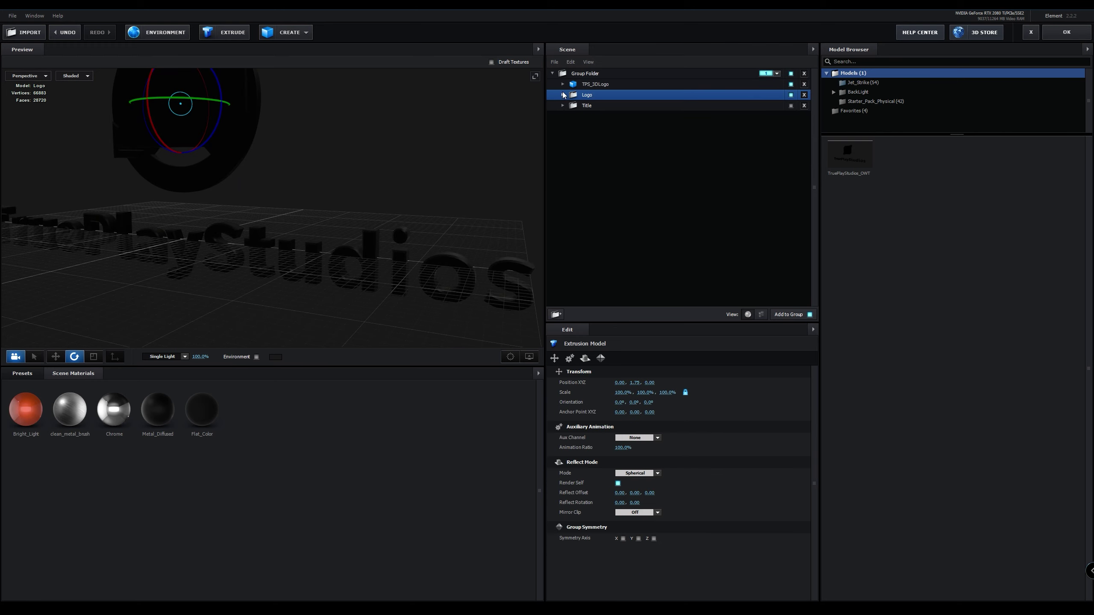
left_click(728, 85)
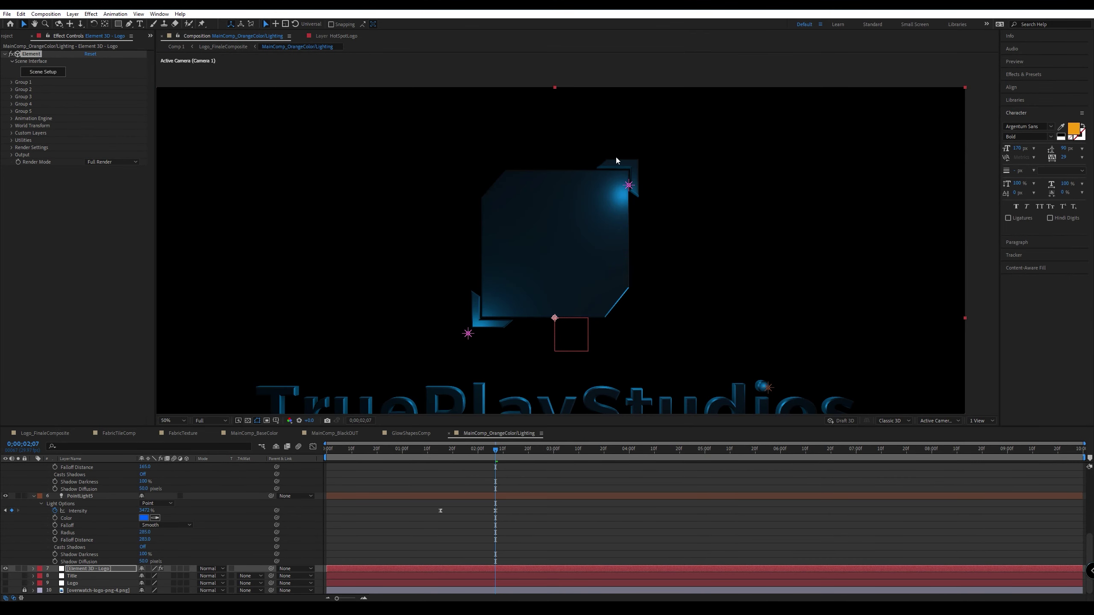
Select PointLight4, PointLight3 and PointLight5 together and set their intensity to 300%.
scroll(75, 550, "up", 1)
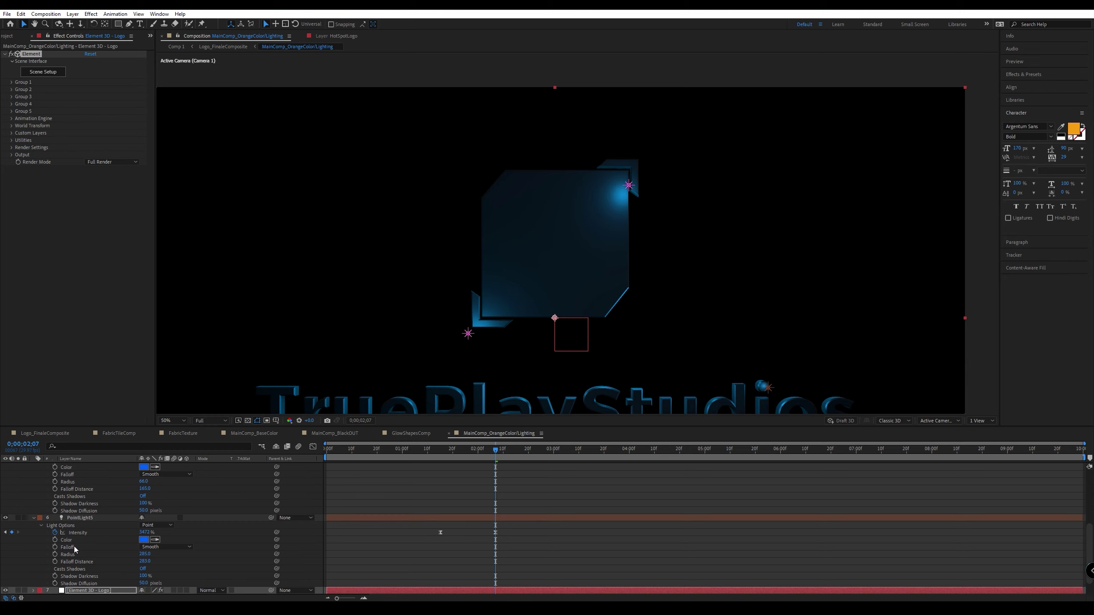
scroll(74, 547, "up", 2)
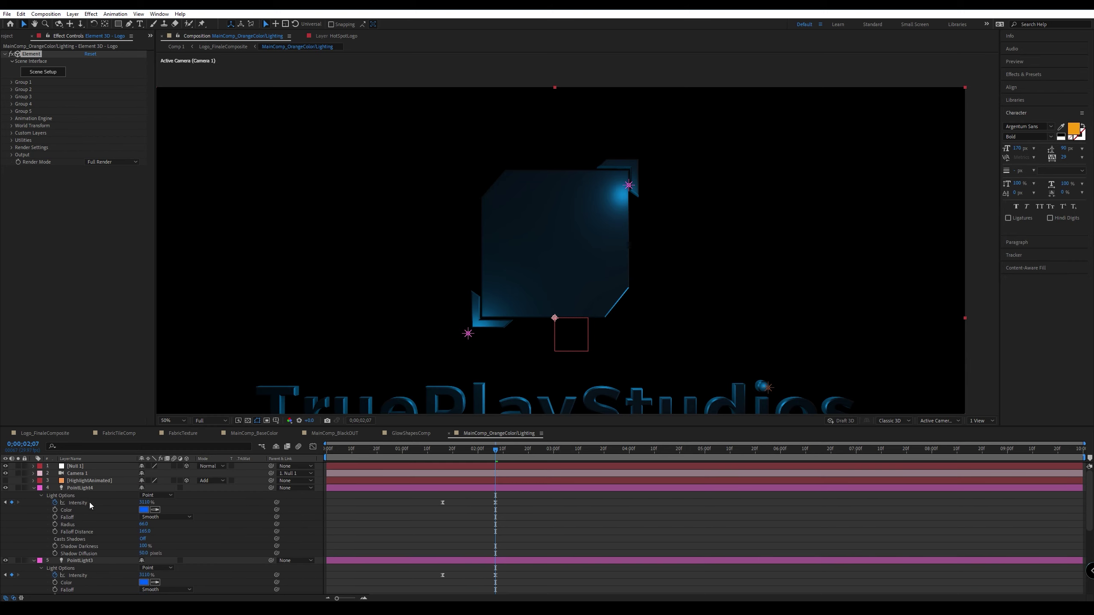
left_click(98, 508)
scroll(105, 523, "down", 6)
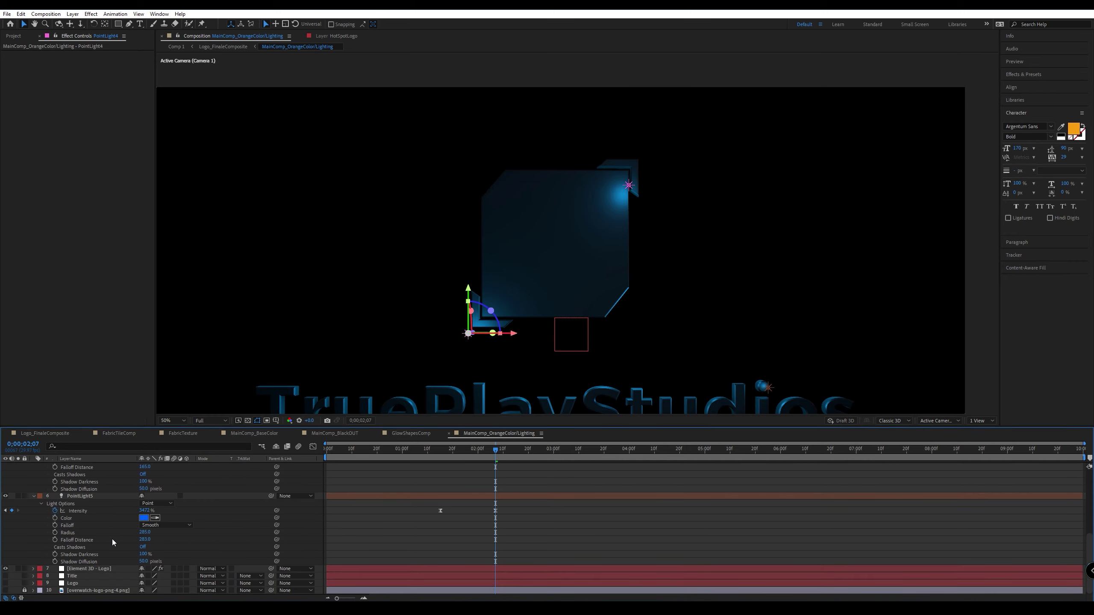
left_click(71, 496, "shift")
scroll(189, 533, "up", 3)
scroll(147, 530, "up", 3)
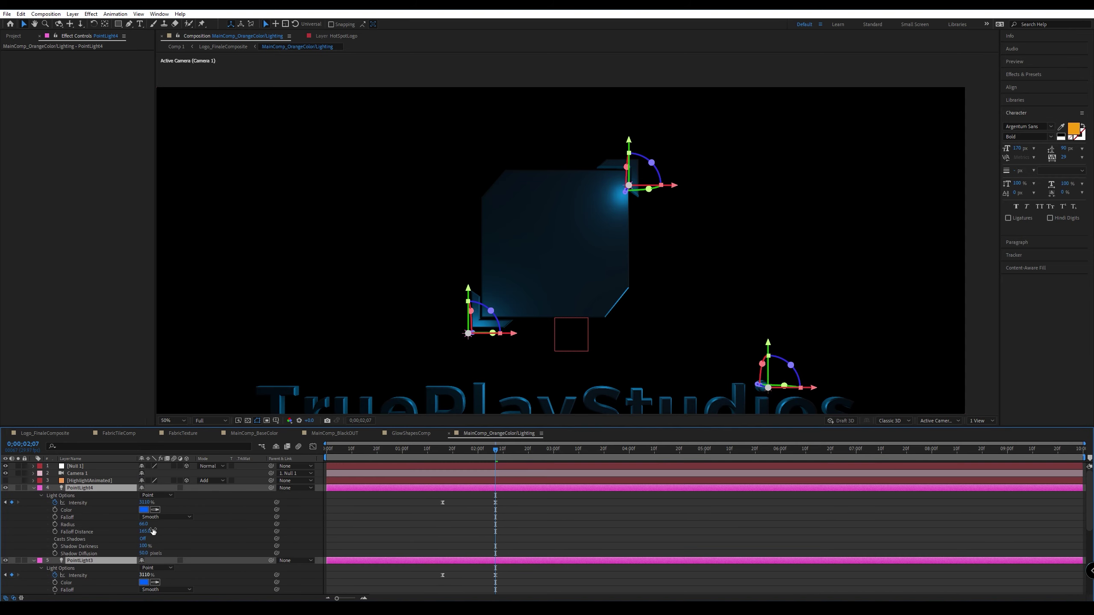
left_click(146, 503)
type("3")
key("Return")
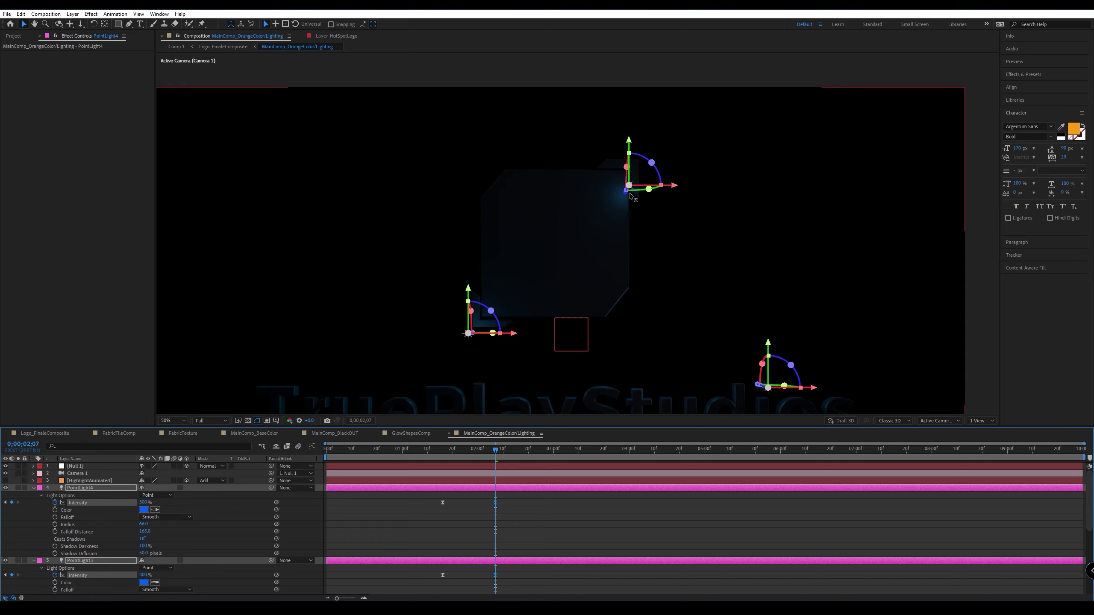
Shift the three selected point lights together in depth toward the camera and deselect them.
left_click_drag(624, 193, 822, 150)
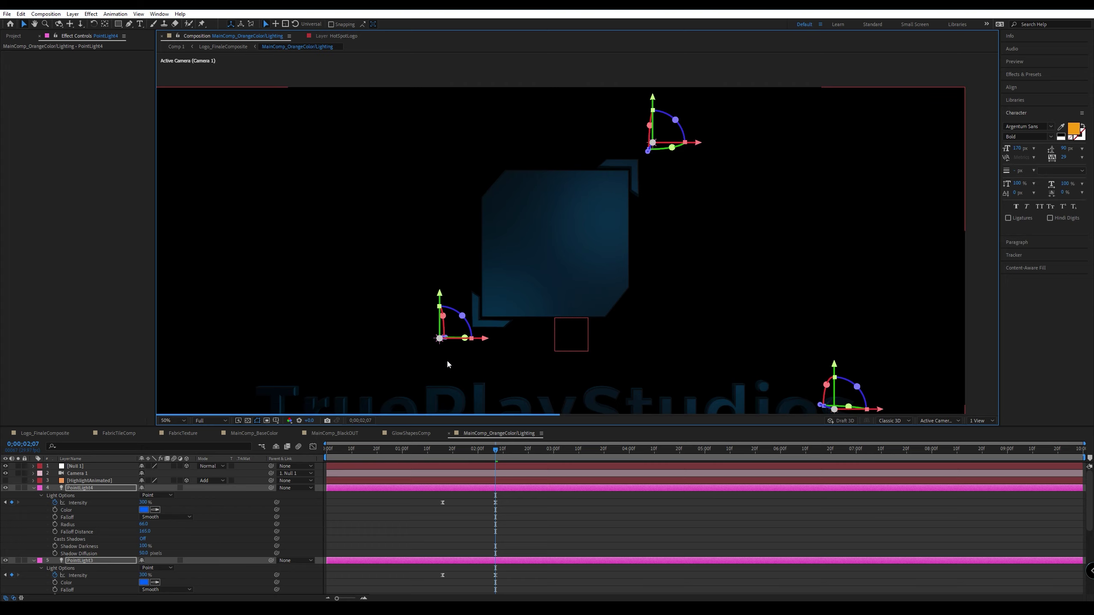
left_click(488, 358)
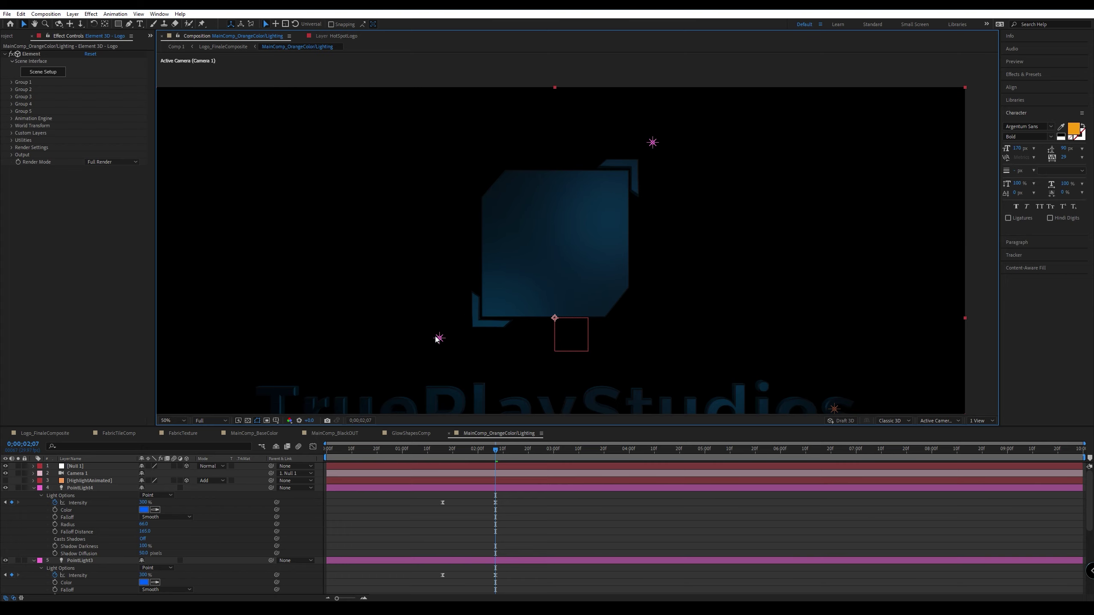
Nudge PointLight4 slightly right and move PointLight3 farther up and right of the logo's upper-right corner piece.
left_click(446, 338)
mouse_move(446, 337)
left_mouse_down()
mouse_move(472, 331)
mouse_move(462, 336)
left_mouse_up()
left_click(653, 142)
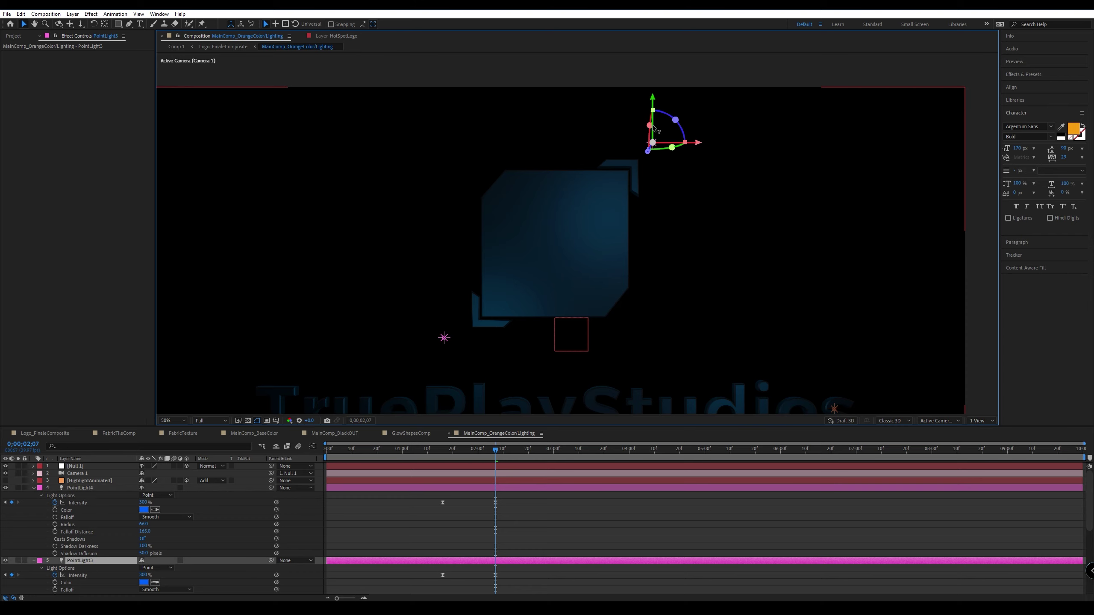
left_click_drag(654, 129, 678, 105)
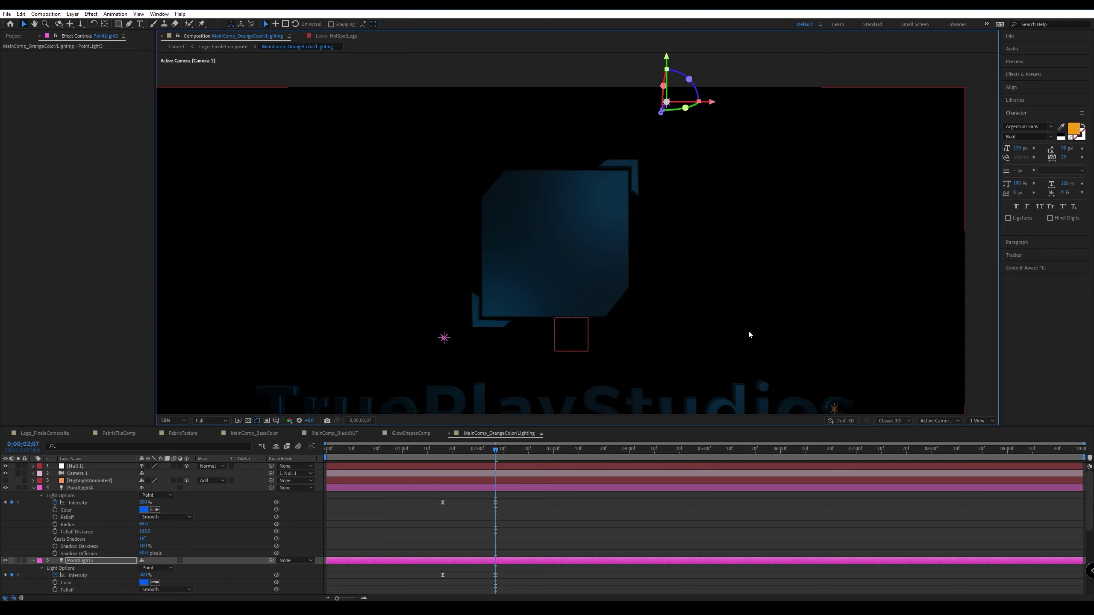
Move PointLight5 to the right and shift it deeper in the scene, beside the end of the TruePlayStudios text.
left_click(834, 409)
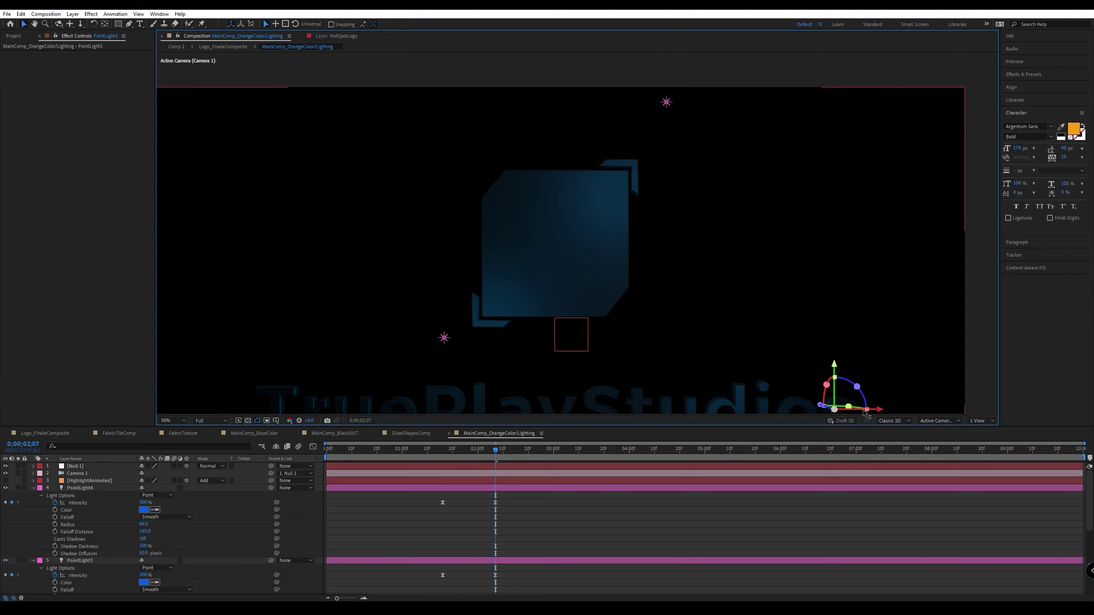
mouse_move(885, 405)
left_mouse_down()
mouse_move(905, 407)
mouse_move(887, 408)
left_mouse_up()
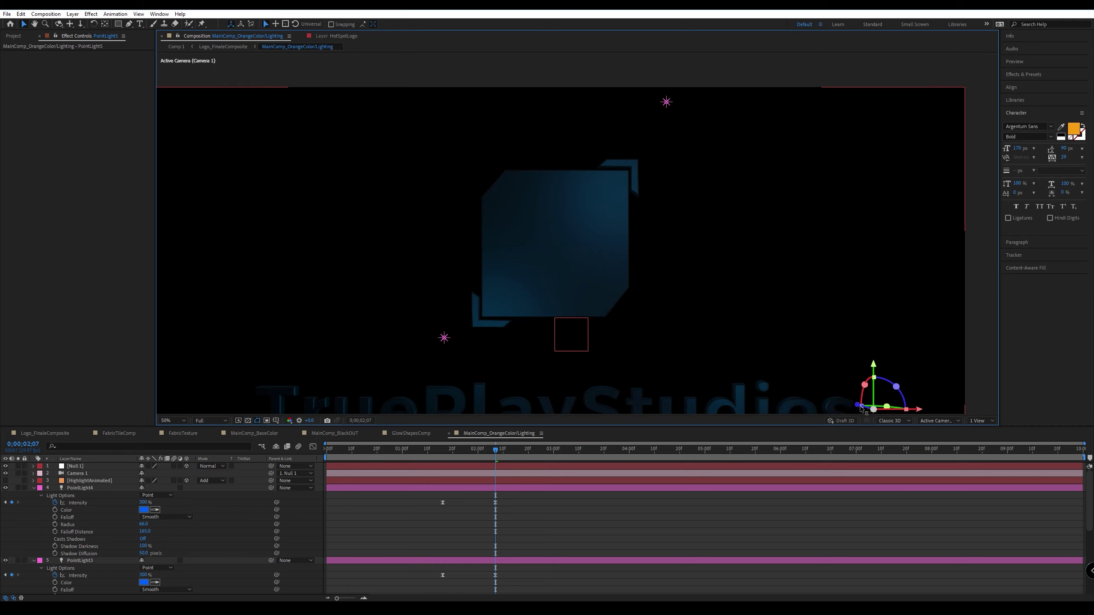
left_click_drag(859, 406, 843, 400)
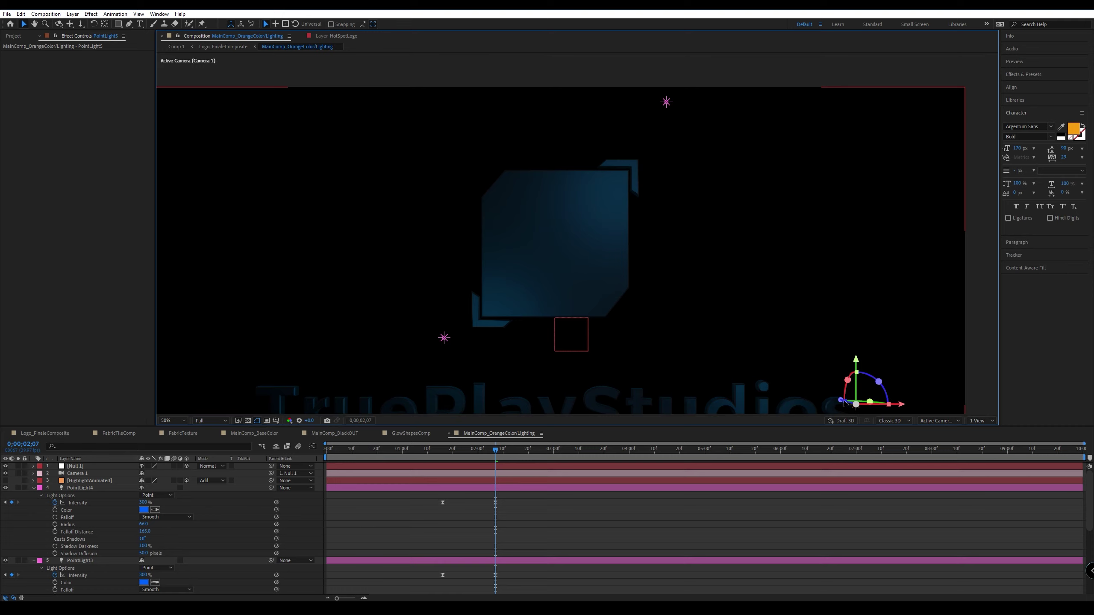
left_click_drag(844, 403, 839, 408)
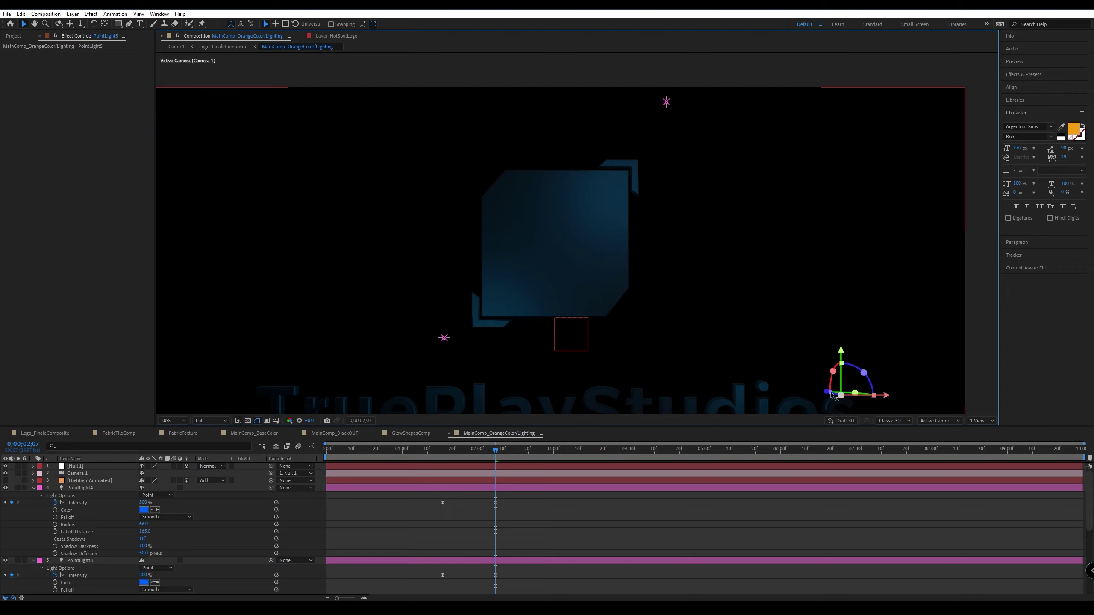
Nudge PointLight5 slightly right and down beside the end of the TruePlayStudios text.
left_click_drag(830, 393, 835, 395)
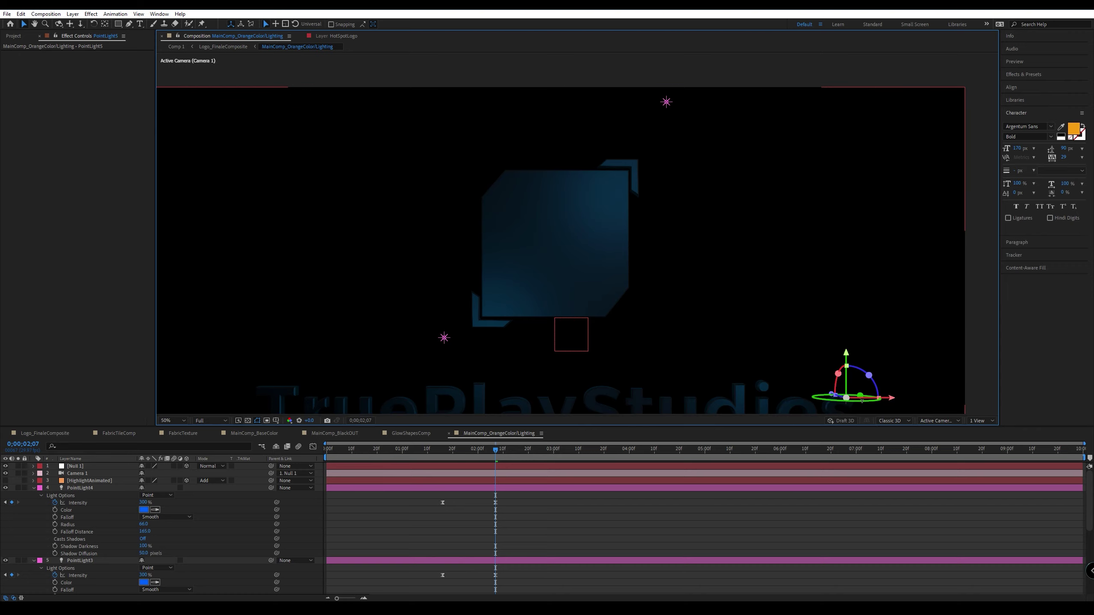
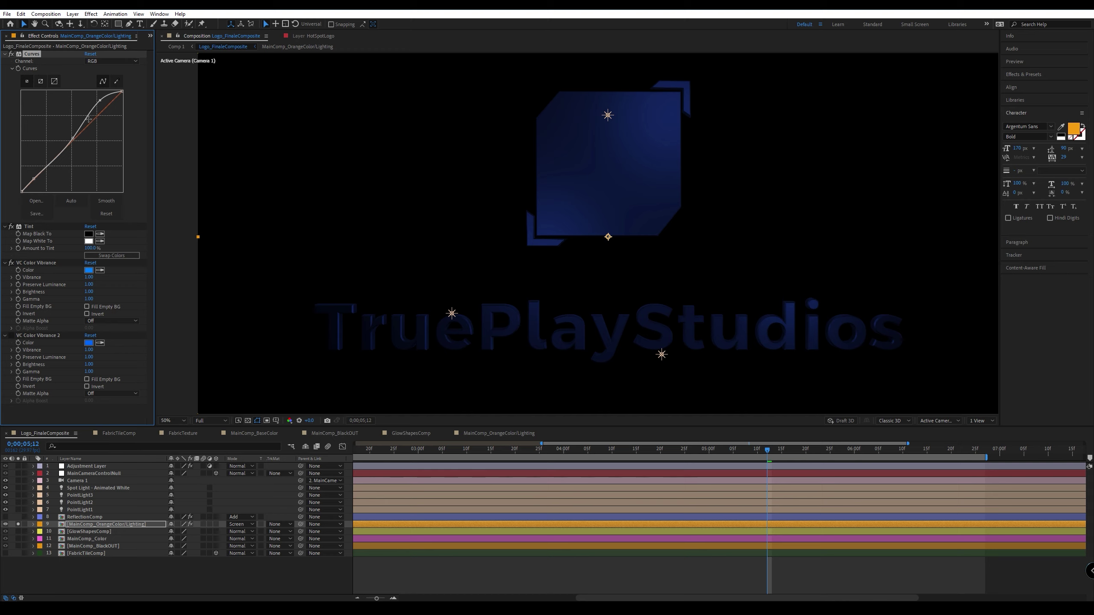
Try different hues for the first VC Color Vibrance effect and set its color to blue 0090FF.
left_click(89, 270)
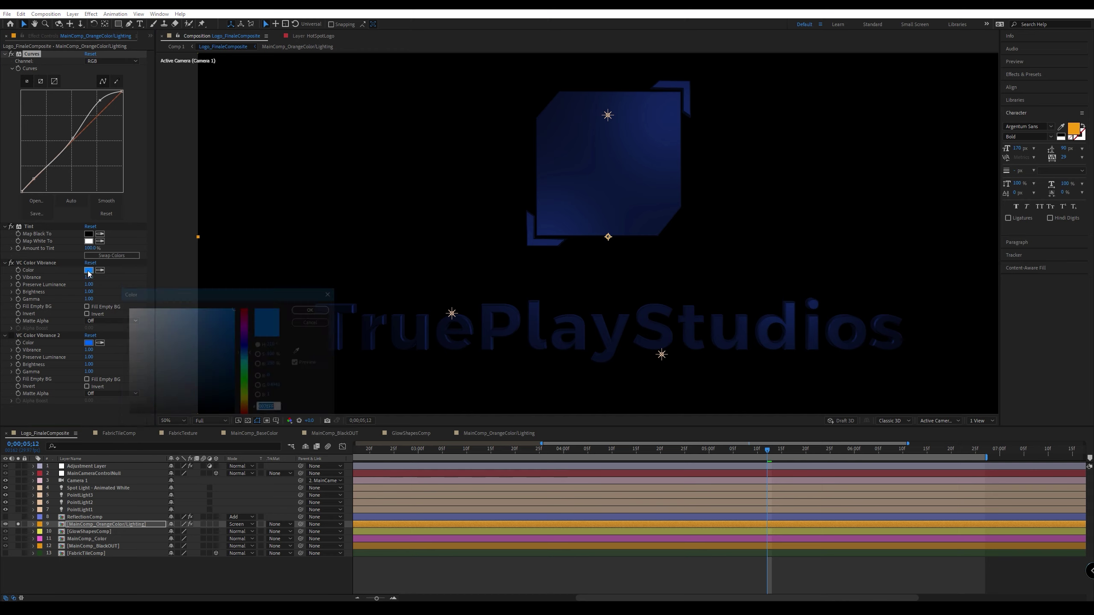
left_click(186, 318)
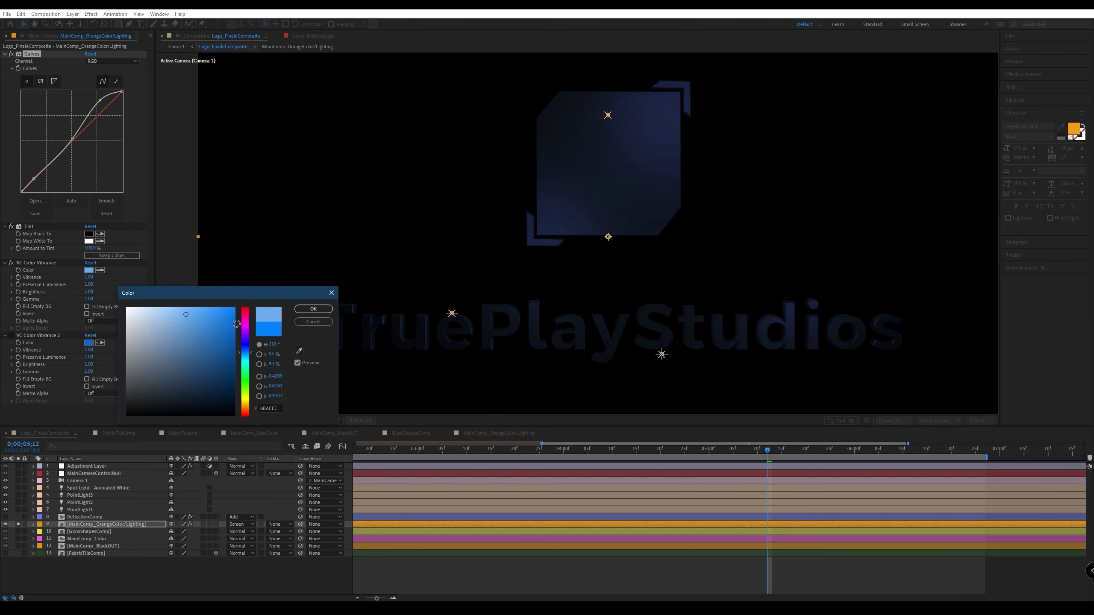
left_click_drag(237, 323, 234, 308)
left_click_drag(246, 343, 248, 356)
left_click(249, 376)
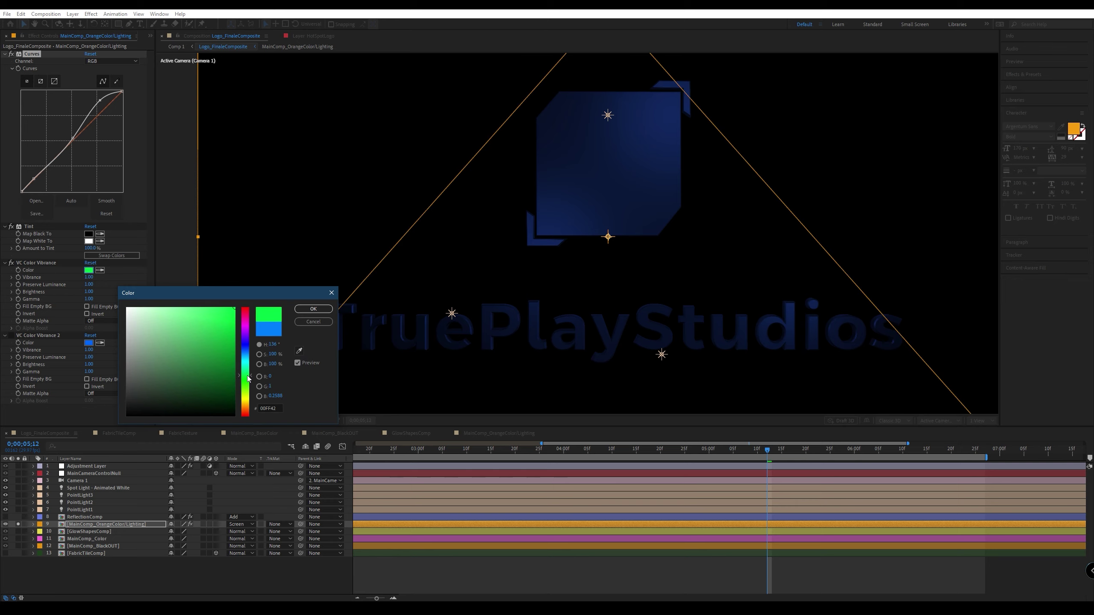
left_click(248, 360)
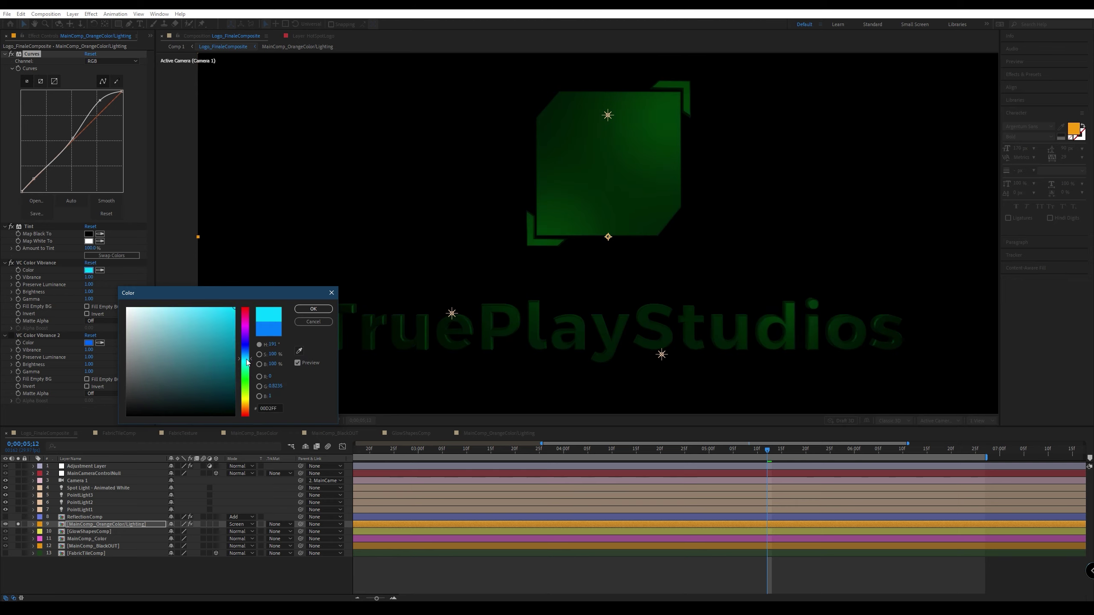
left_click_drag(244, 357, 247, 354)
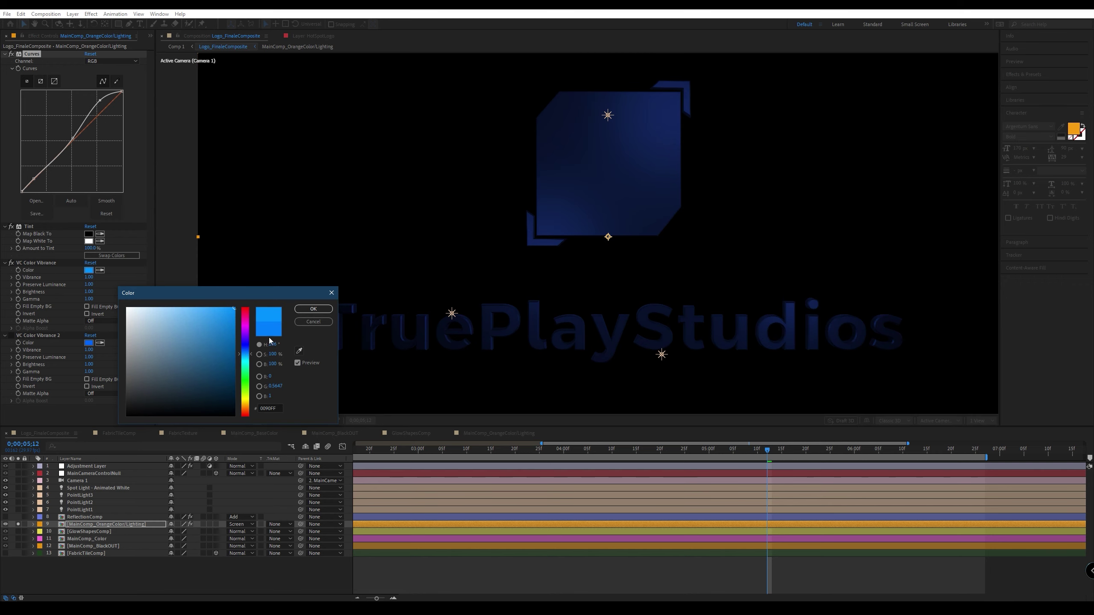
left_click(312, 308)
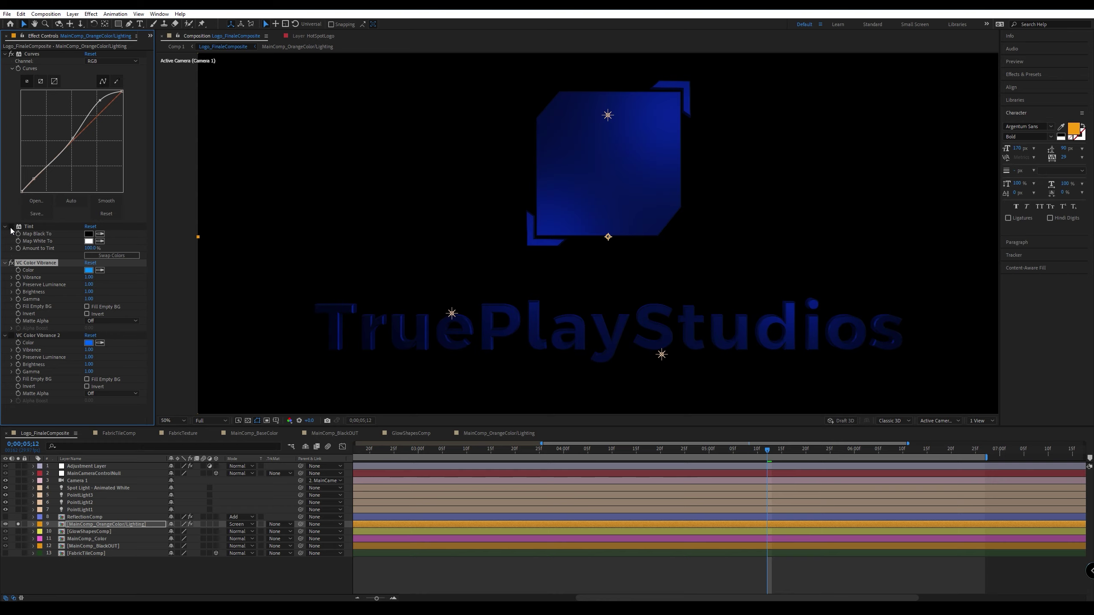
Reshape the lighting layer's RGB curve into a gentle S, with the shadow point slightly lower and the midpoint slightly above the diagonal.
left_click(34, 179)
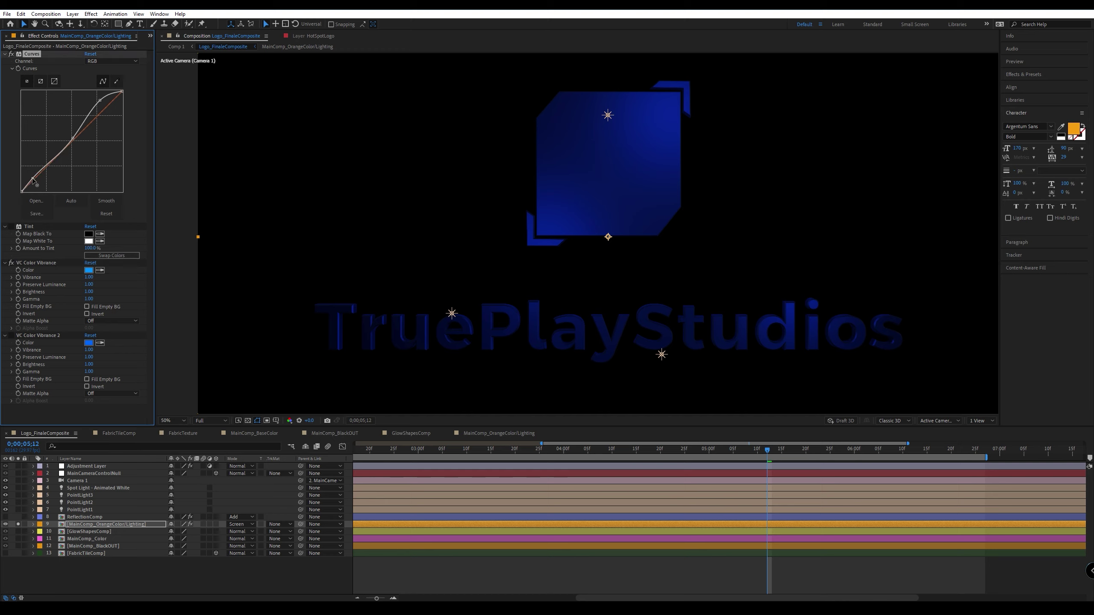
left_click_drag(32, 178, 31, 176)
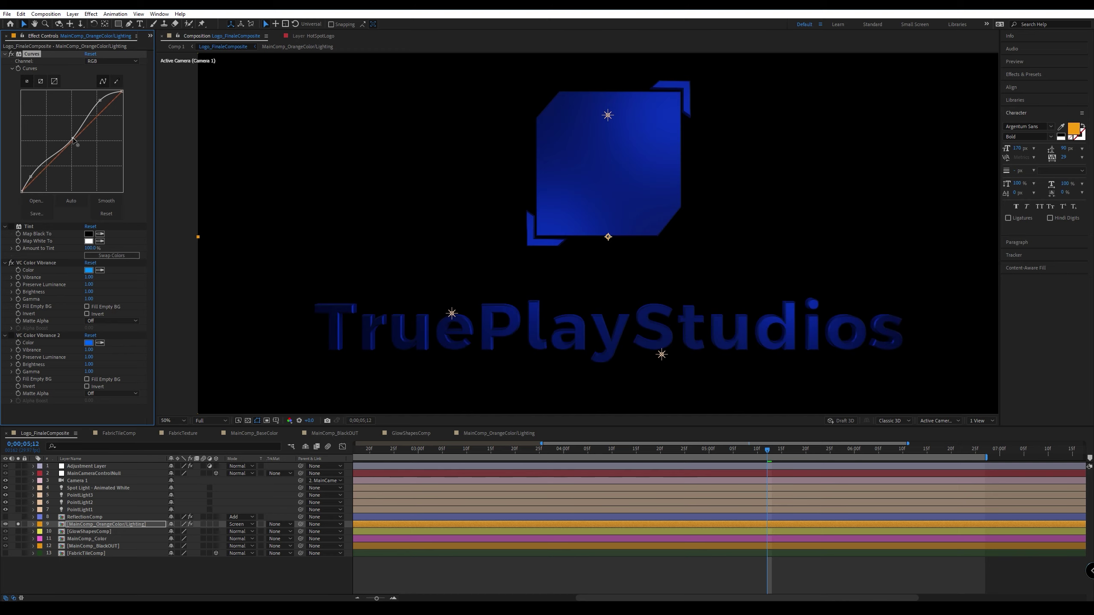
left_click_drag(73, 139, 62, 134)
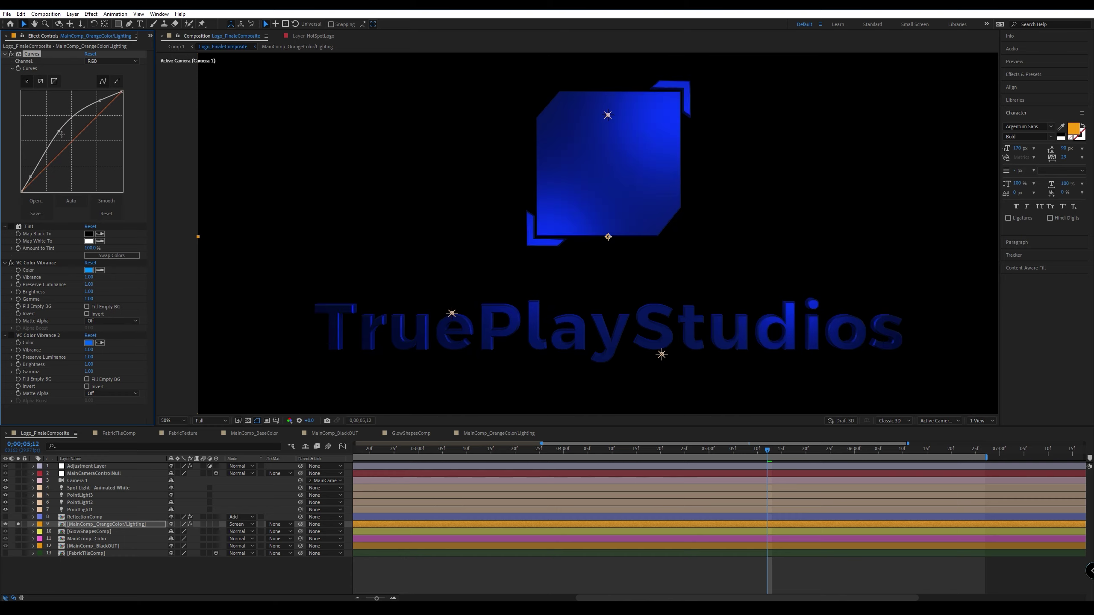
left_click_drag(30, 177, 38, 184)
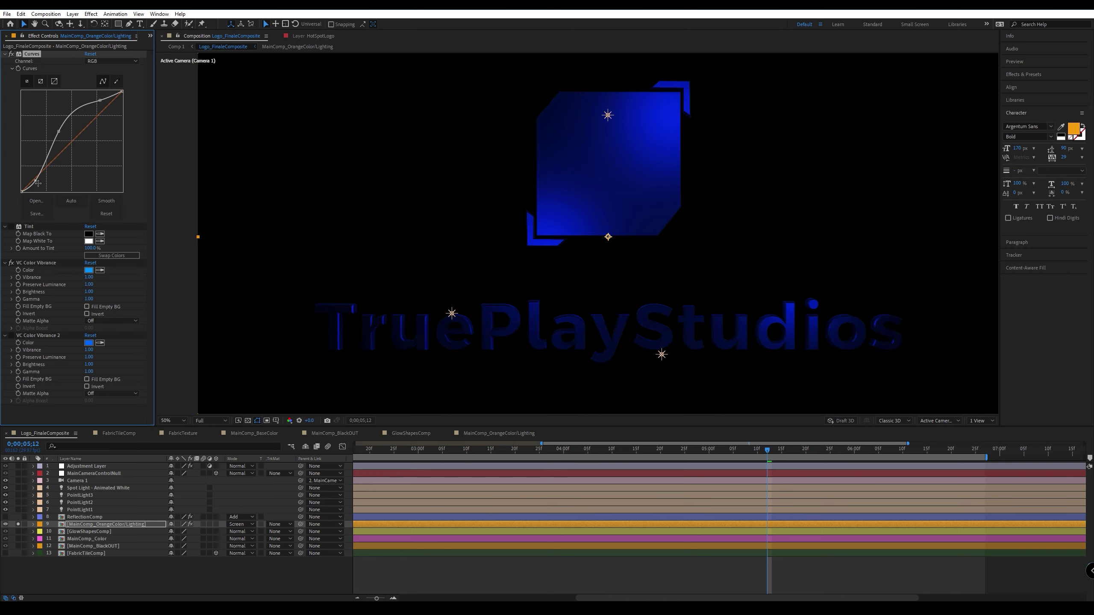
left_click_drag(59, 132, 70, 138)
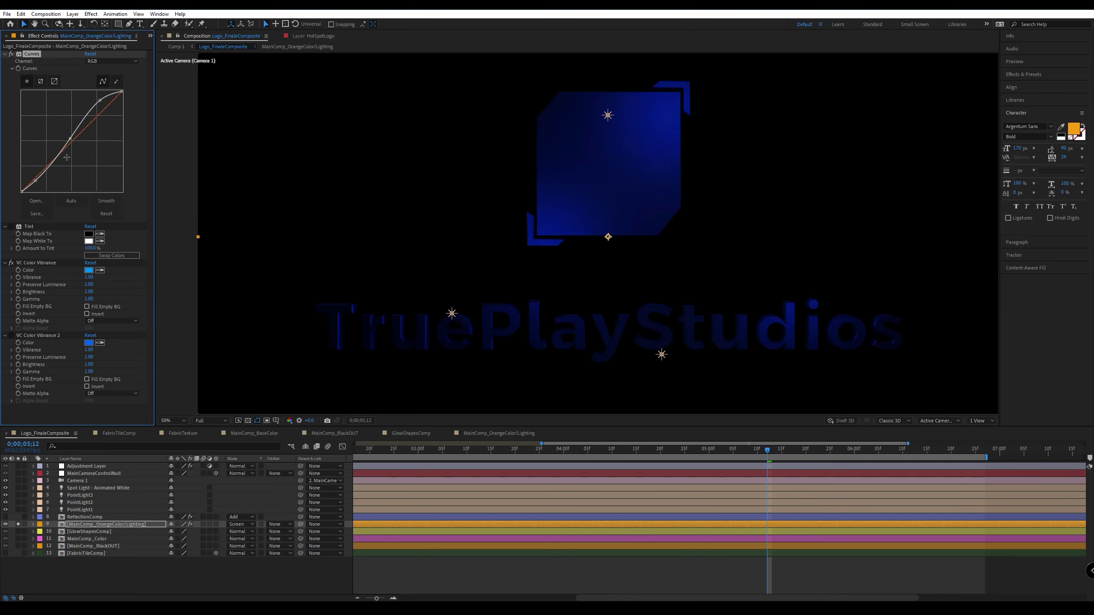
left_click_drag(36, 181, 38, 182)
Enable the Tint effect on the lighting layer and set its Amount to Tint to 50%.
left_click(11, 227)
left_click(91, 249)
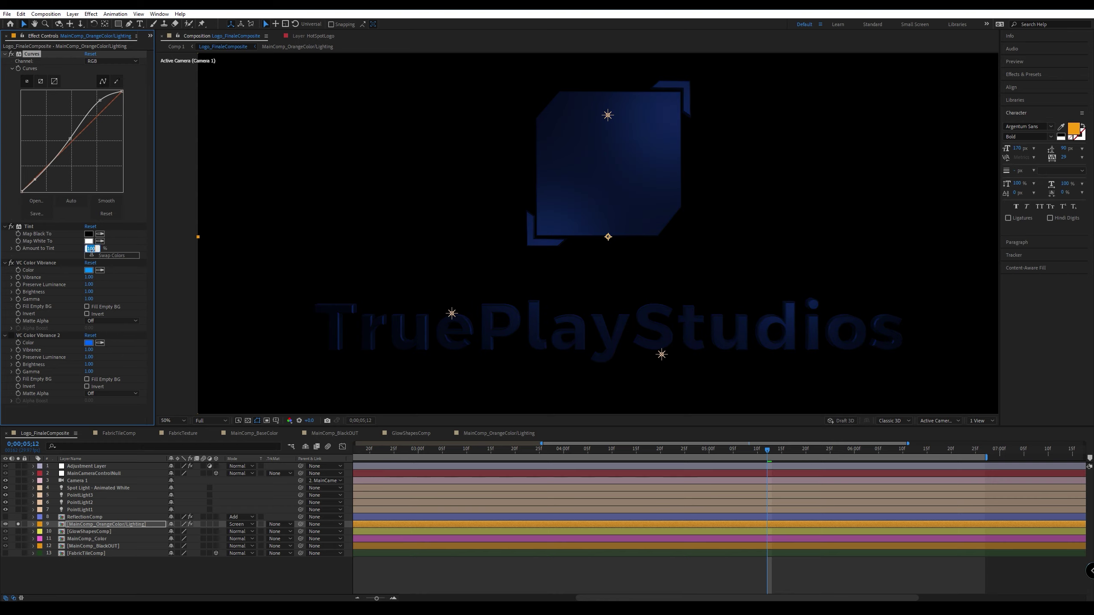
type("50")
key("Return")
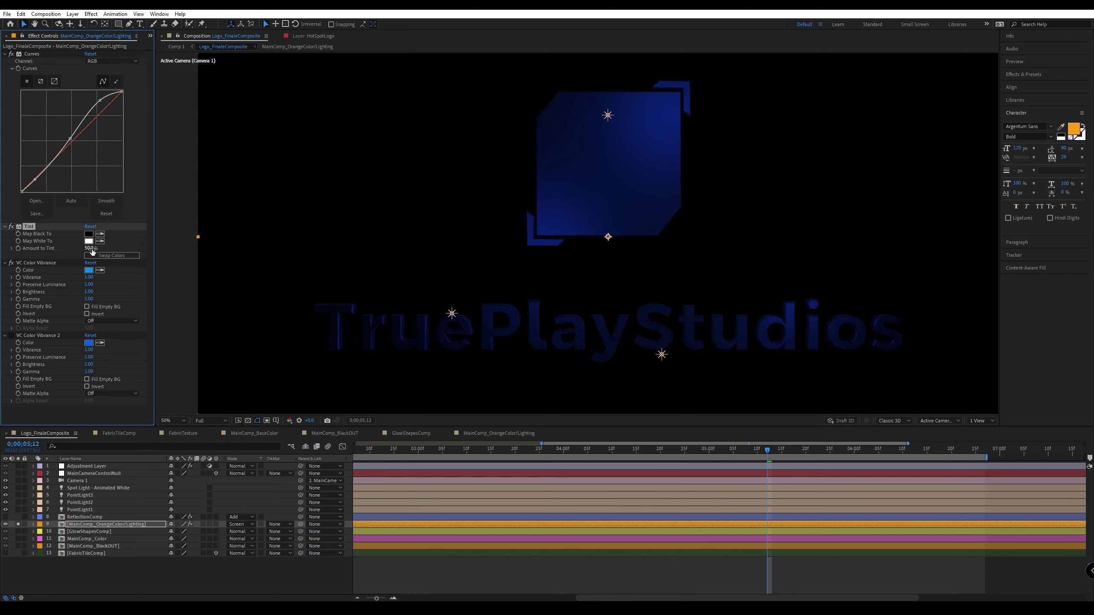
Change the first VC Color Vibrance effect's color to the lighter cyan-blue 00BAFF.
left_click(89, 270)
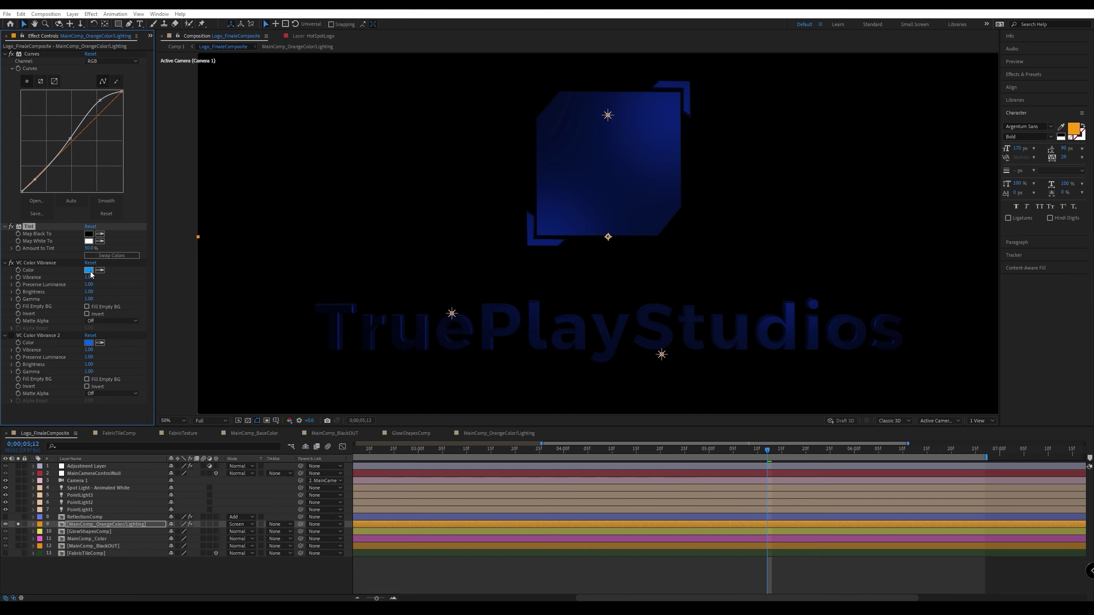
left_click(247, 357)
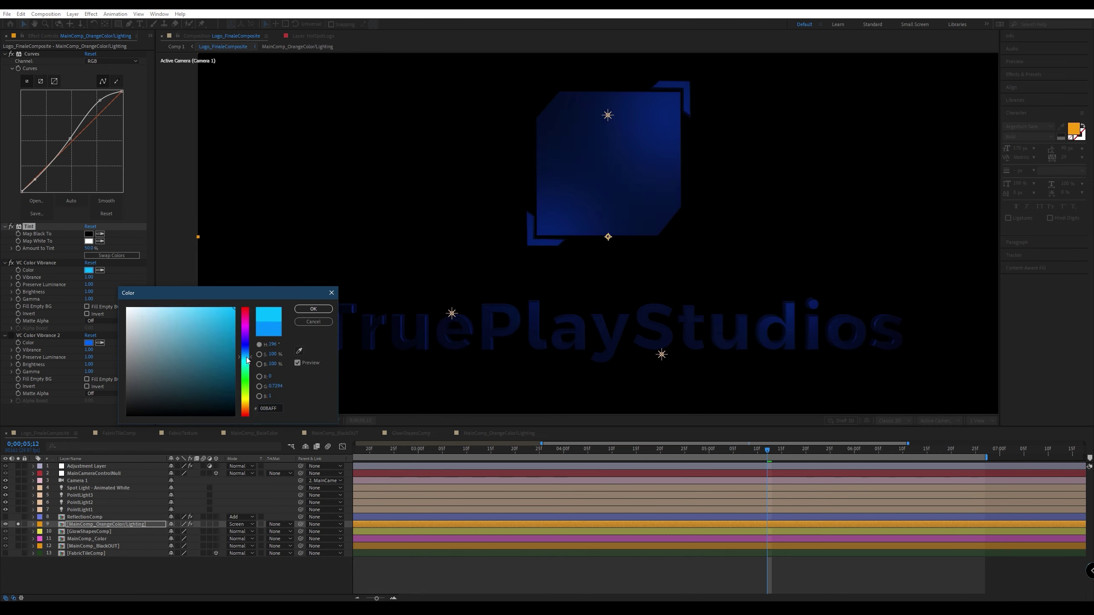
left_click(316, 308)
scroll(653, 281, "down", 2)
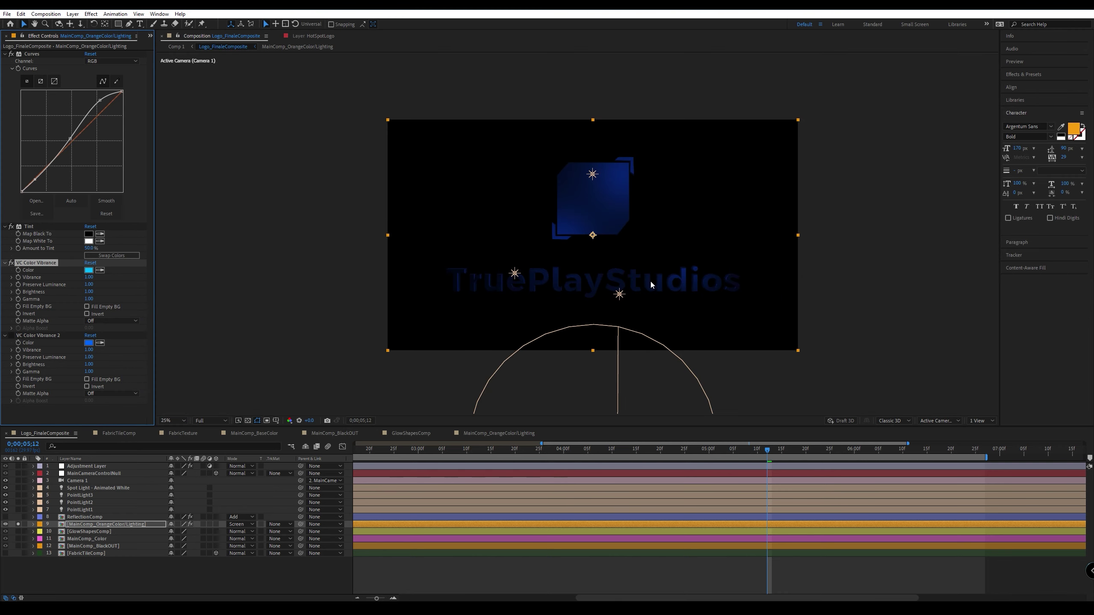
scroll(651, 284, "up", 2)
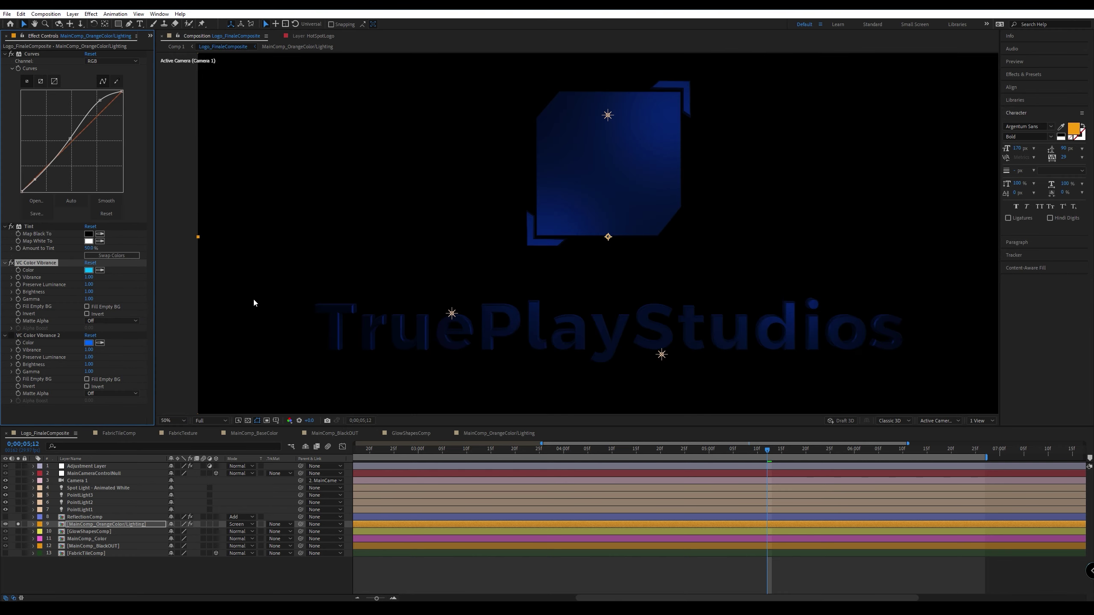
Disable VC Color Vibrance 2, leave the first VC Color Vibrance enabled, and unsolo the MainComp_OrangeColor/Lighting layer.
left_click(11, 336)
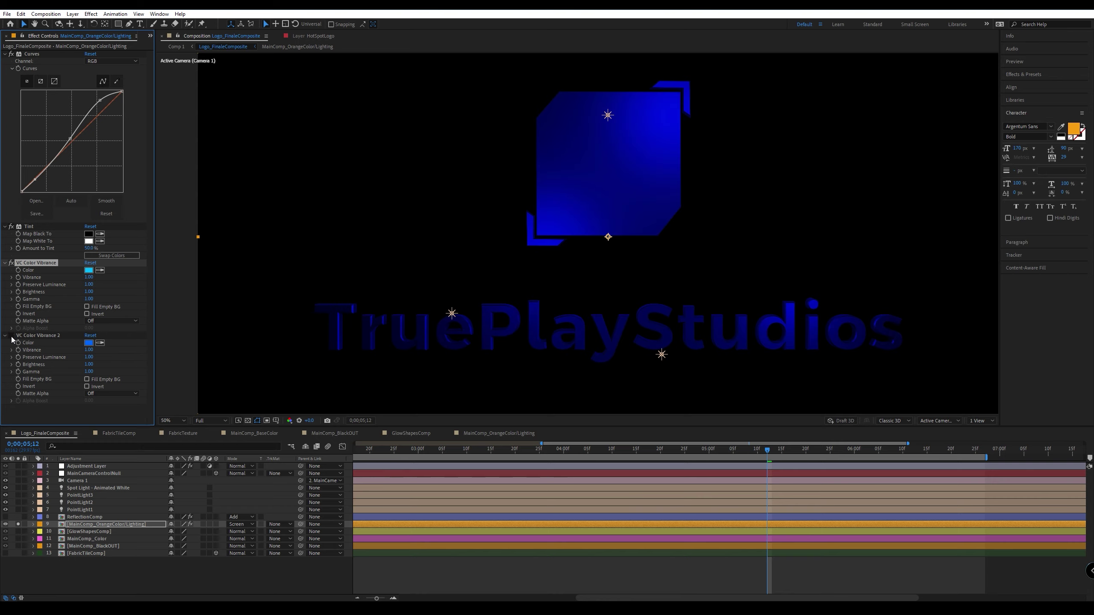
left_click(12, 262)
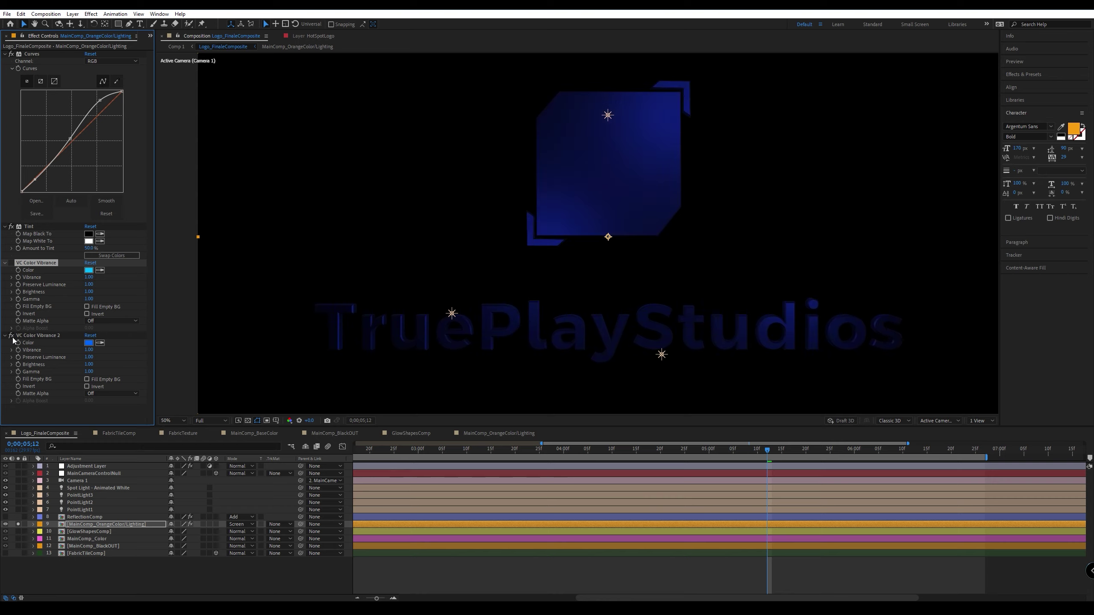
left_click(11, 263)
left_click(18, 524)
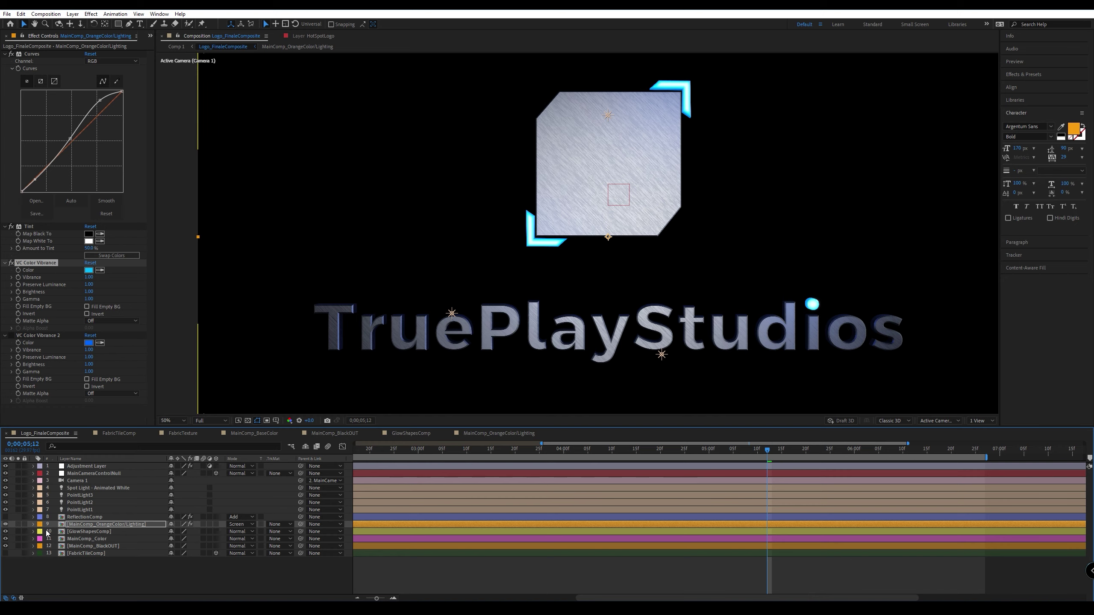
Examine the logo and its corner pieces up close, comparing them with the MainComp_OrangeColor/Lighting layer hidden and shown.
scroll(583, 229, "up", 4)
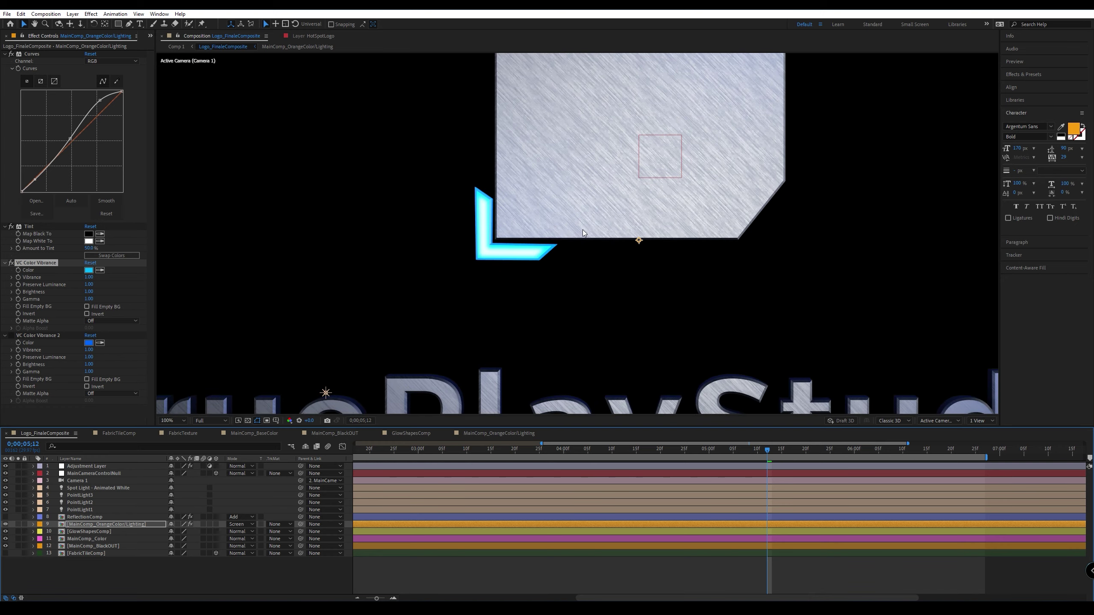
left_click_drag(632, 171, 520, 321)
scroll(505, 287, "down", 4)
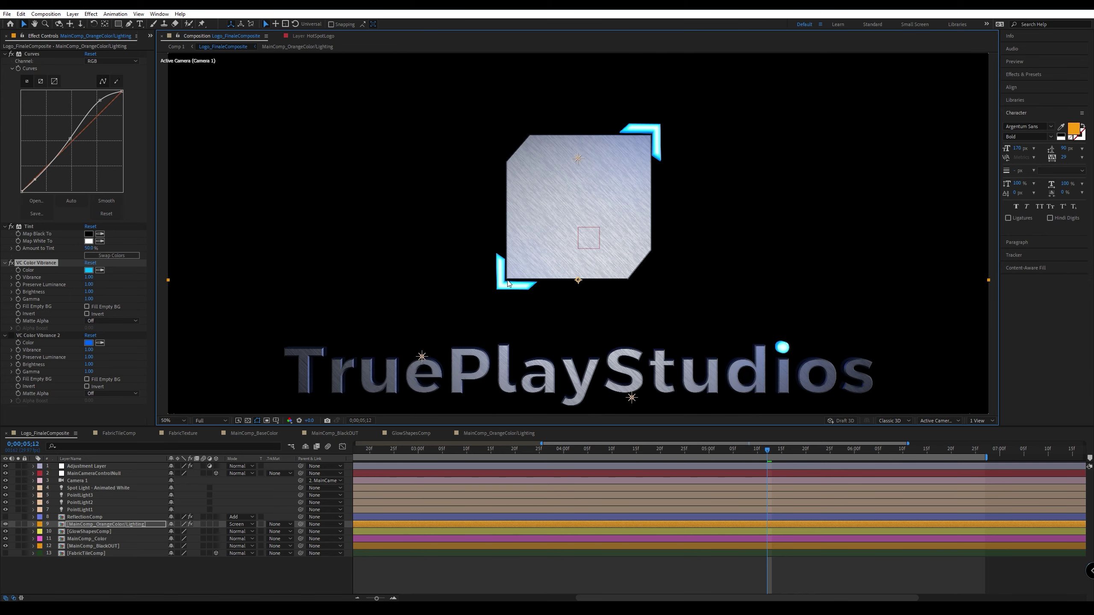
scroll(627, 174, "up", 4)
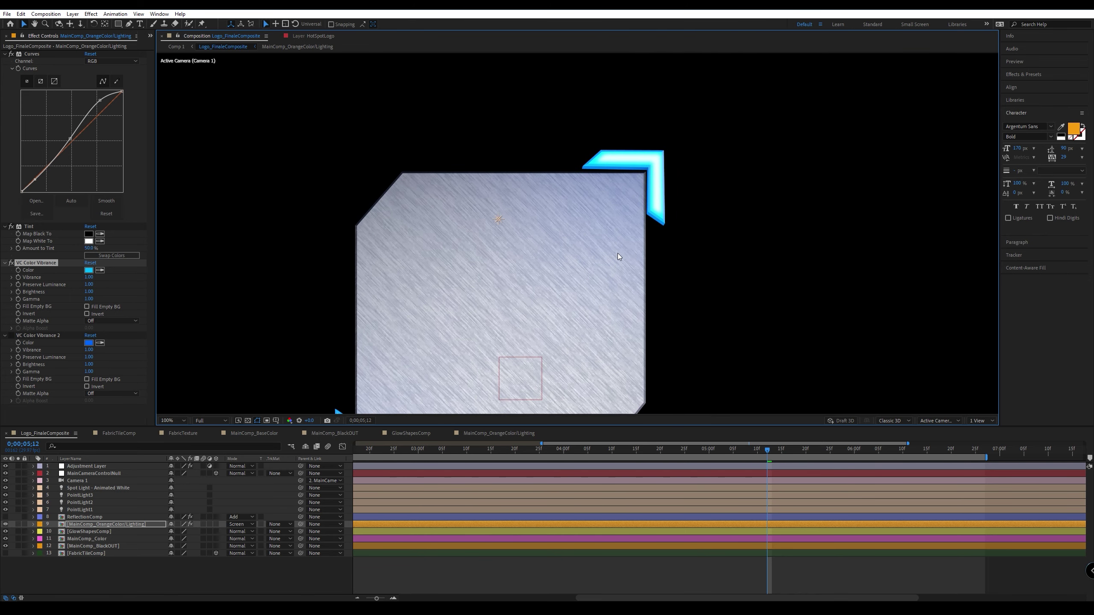
left_click(5, 525)
left_click(5, 524)
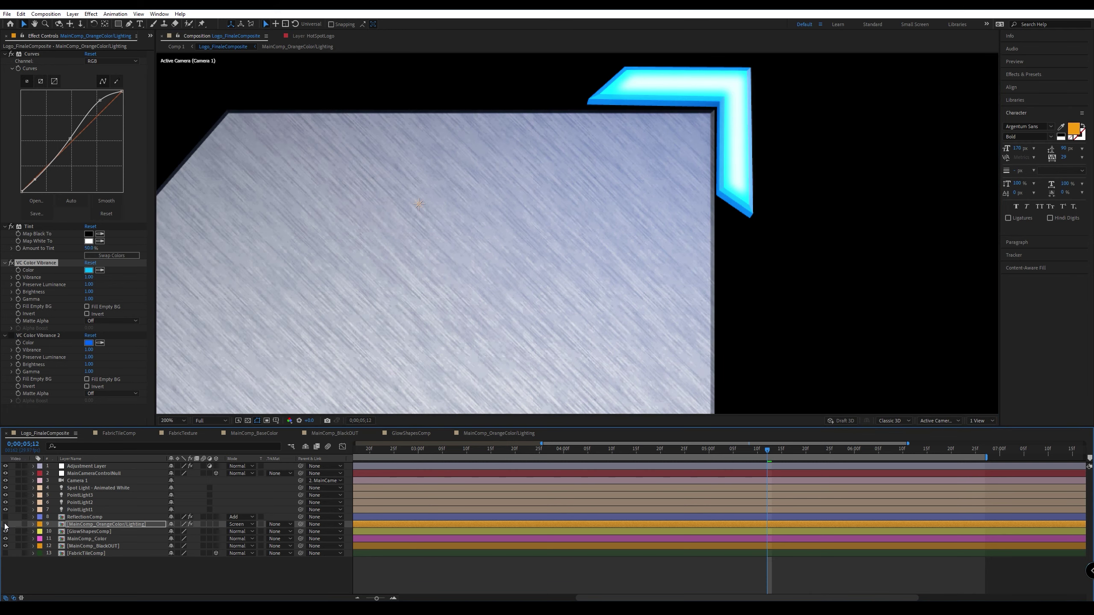
left_click(5, 524)
left_click(6, 524)
left_click(6, 524)
left_click(5, 524)
scroll(642, 280, "down", 4)
scroll(594, 341, "up", 2)
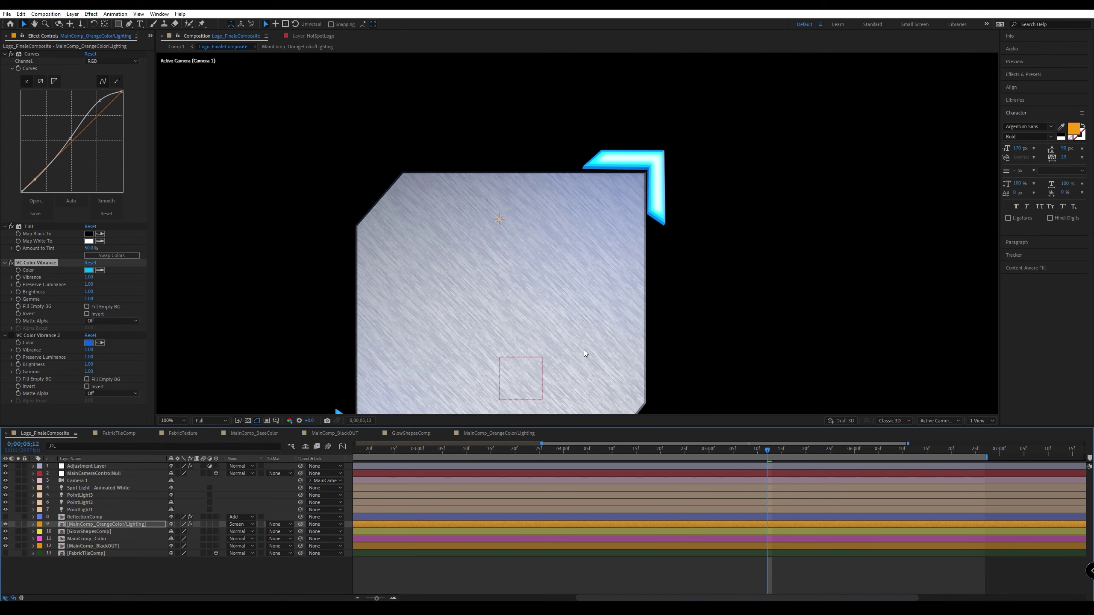
scroll(585, 352, "down", 2)
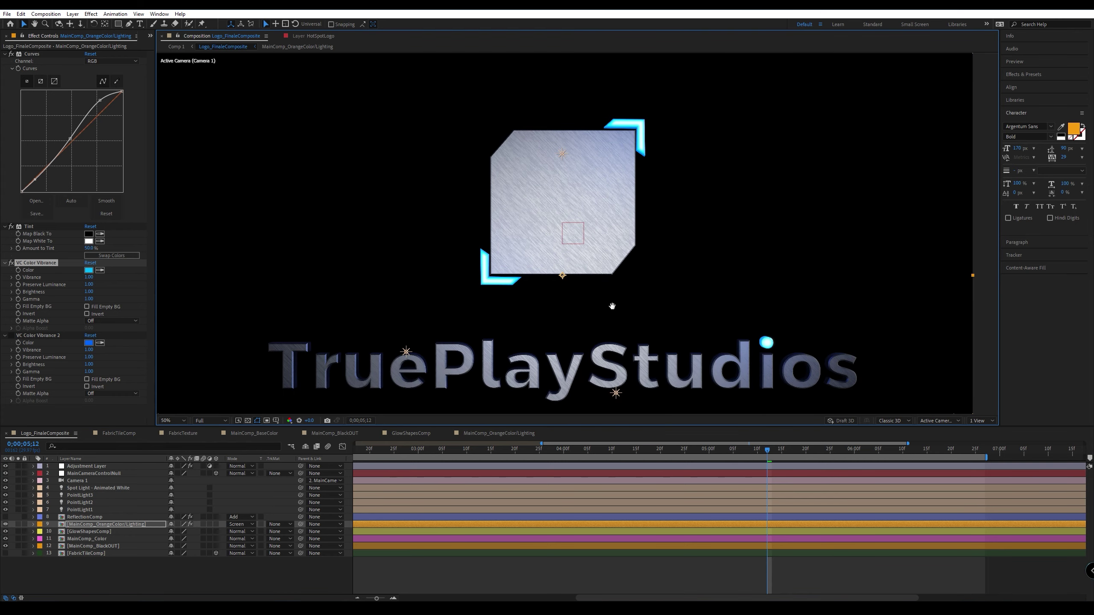
left_click_drag(612, 306, 544, 286)
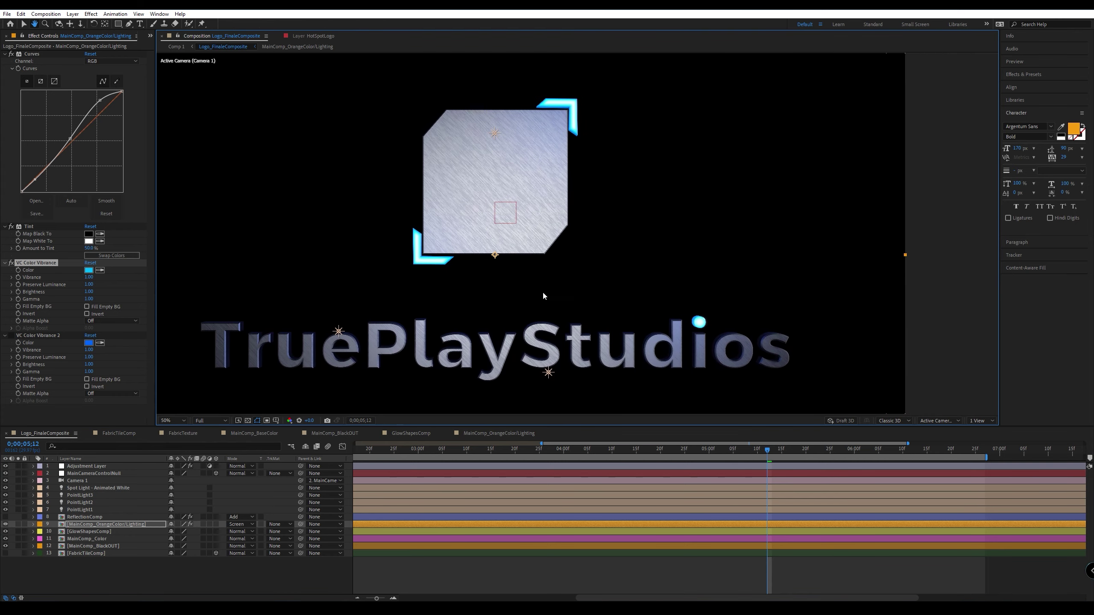
Make the ReflectionComp layer visible and open its composition.
left_click(77, 518)
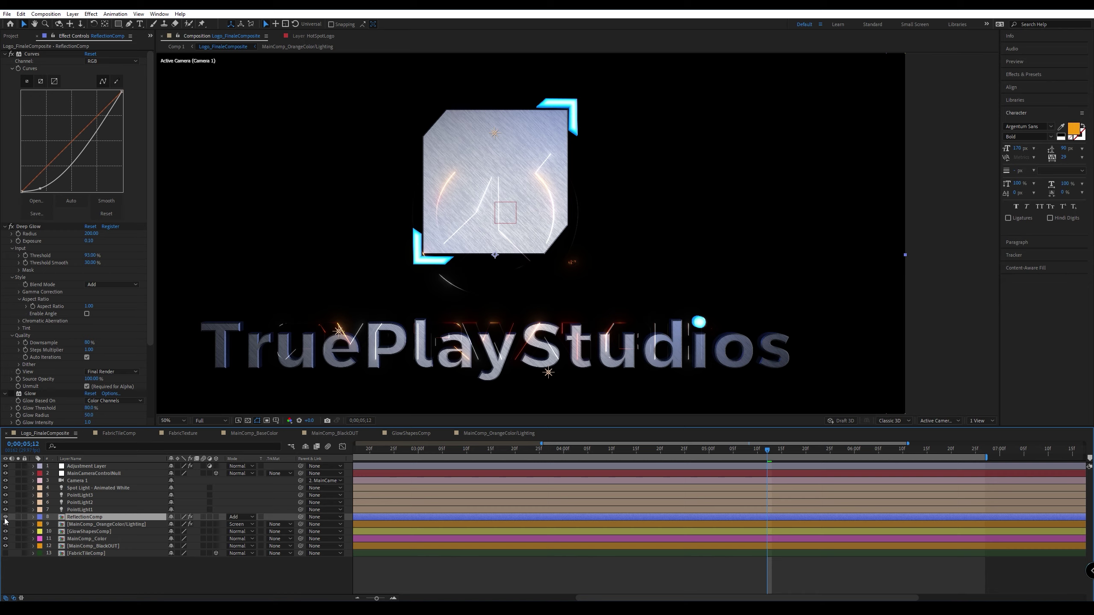
double_click(80, 517)
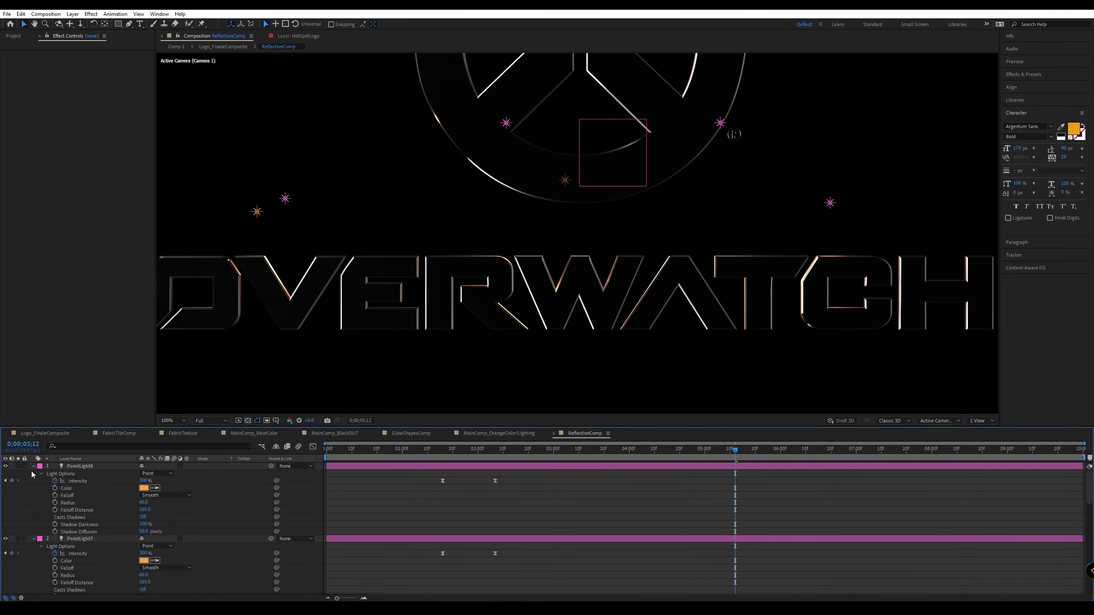
Import TPS_3DLogo.obj into the Element 3D scene of ReflectionComp's Logo layer, accepting the import preferences as they are.
scroll(106, 533, "down", 15)
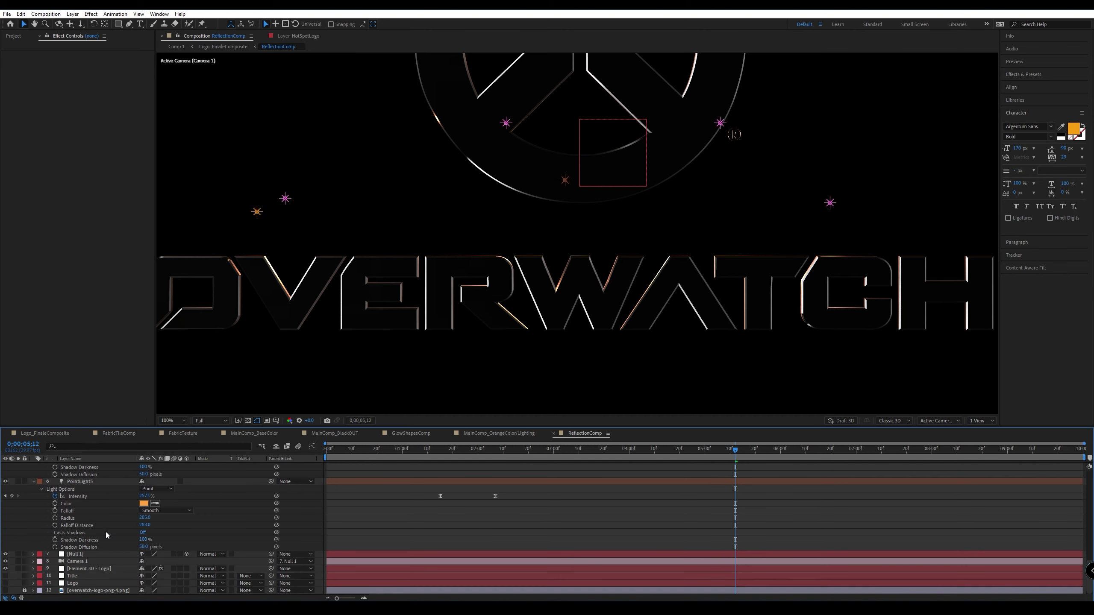
left_click(92, 569)
left_click(57, 71)
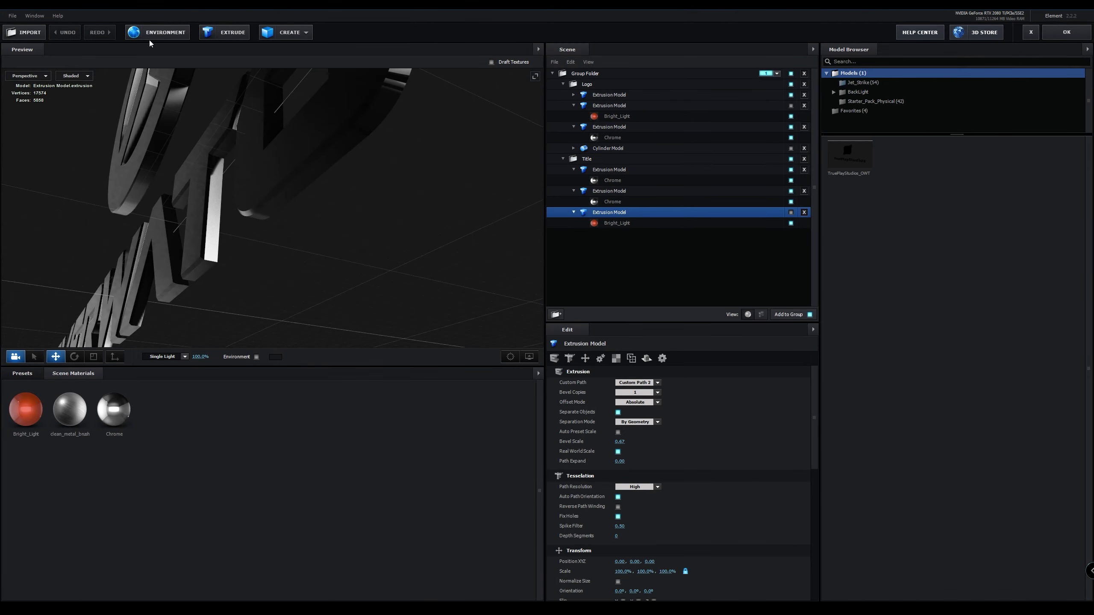
left_click(26, 35)
left_click(376, 183)
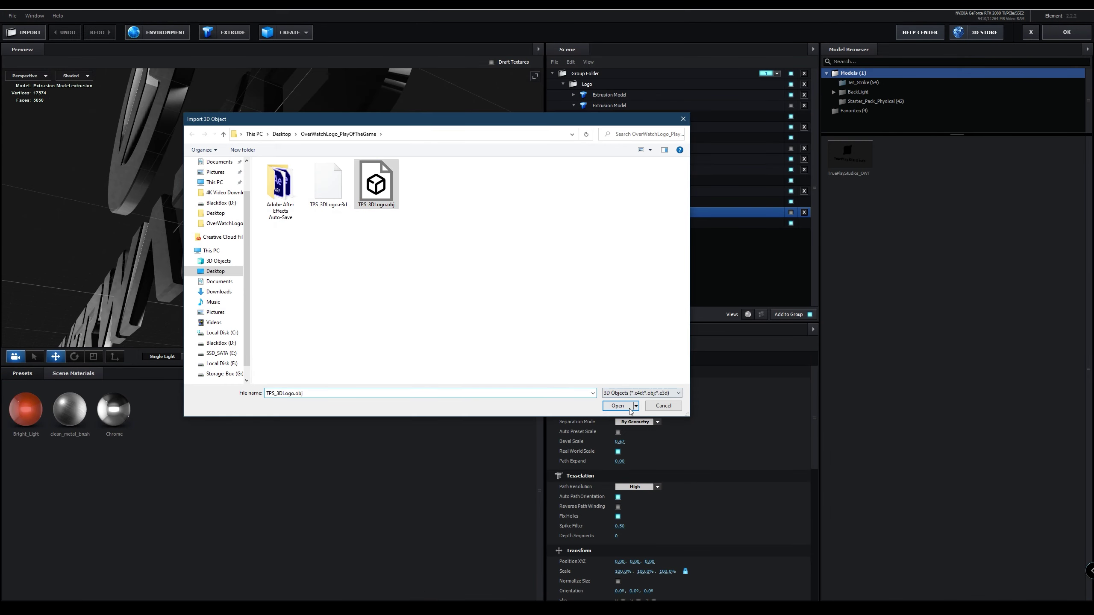
left_click(617, 405)
left_click(607, 389)
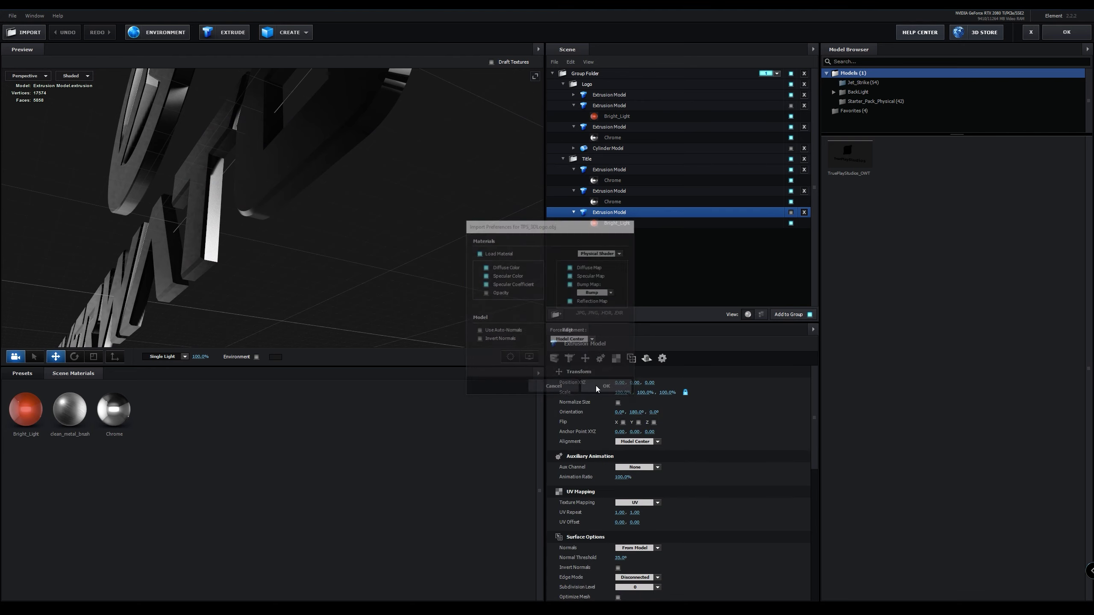
Move TPS_3DLogo to the top level of Group Folder, and collapse and hide the Logo and Title groups.
left_click_drag(607, 173, 602, 85)
left_click(563, 95)
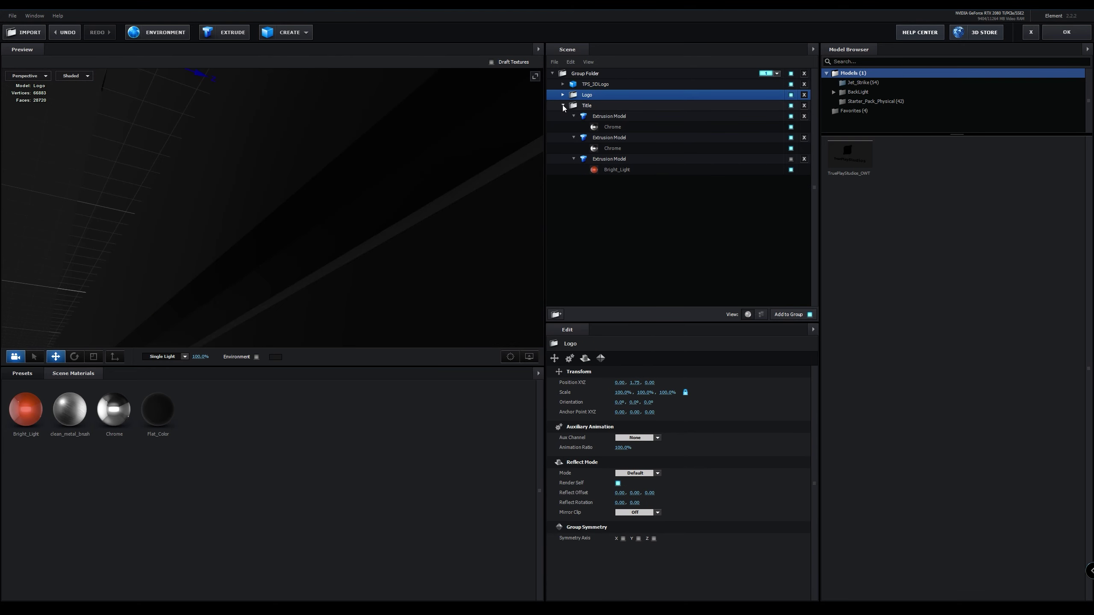
left_click(563, 106)
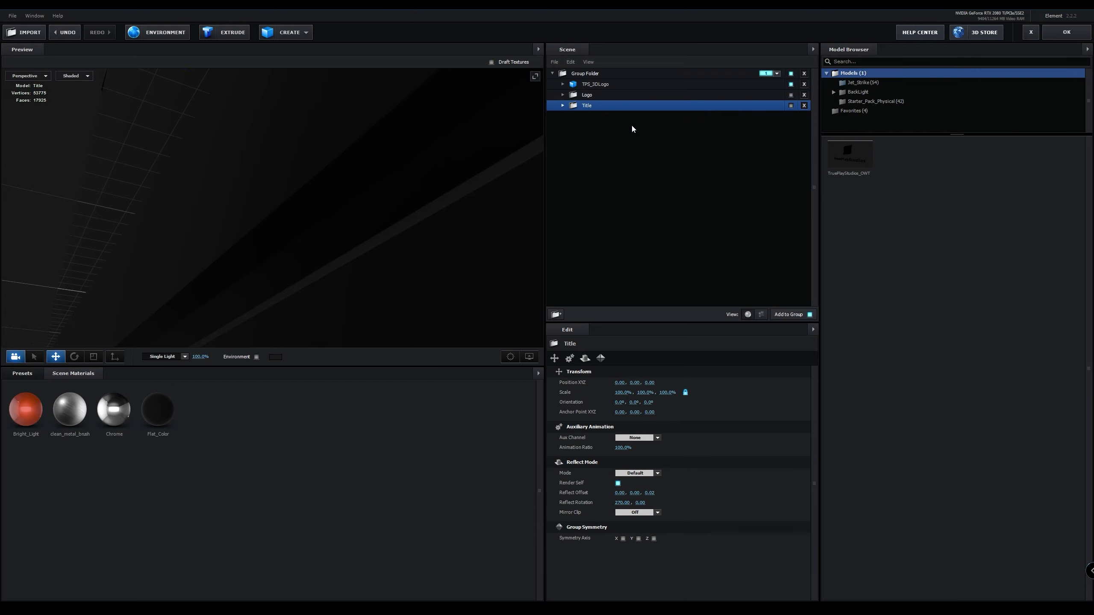
Set the TPS_3DLogo model's Y position to 1.4 and its uniform scale to 40.8%.
left_click(610, 83)
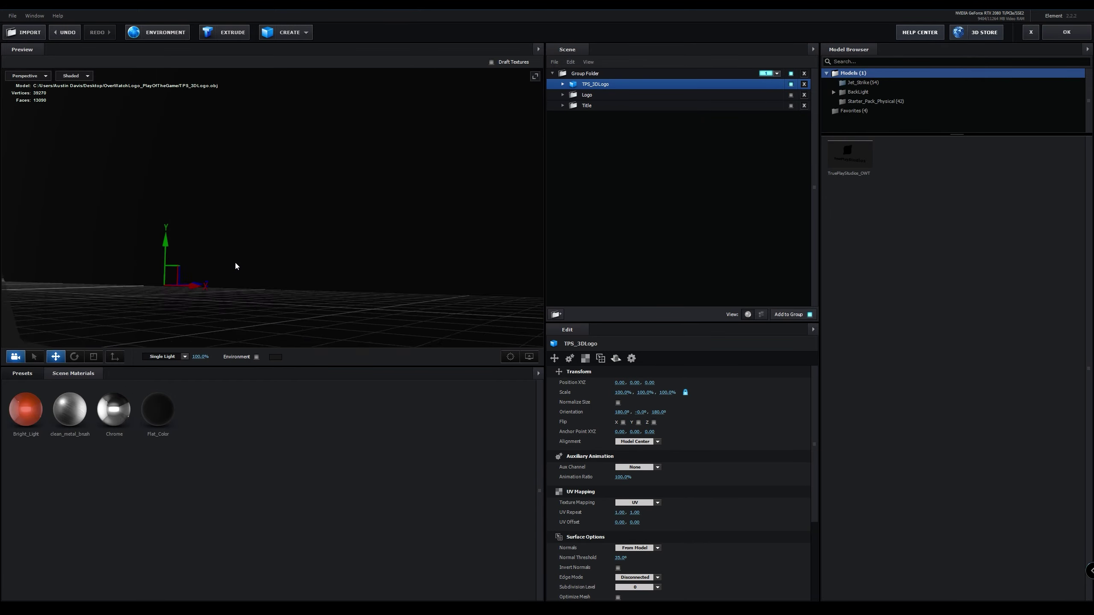
left_click(639, 382)
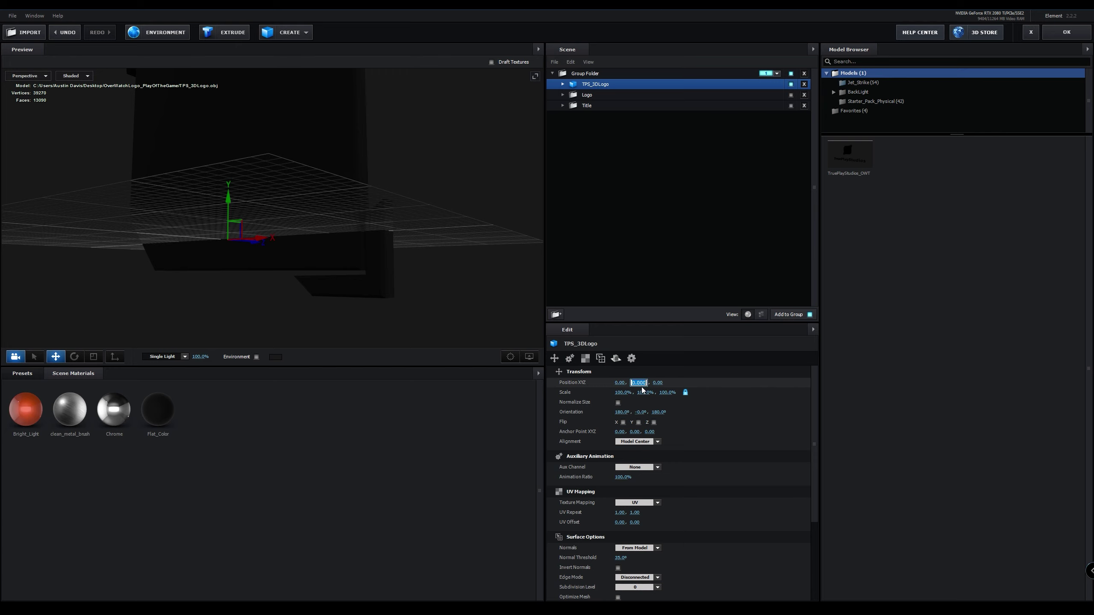
type("1.4")
key("Return")
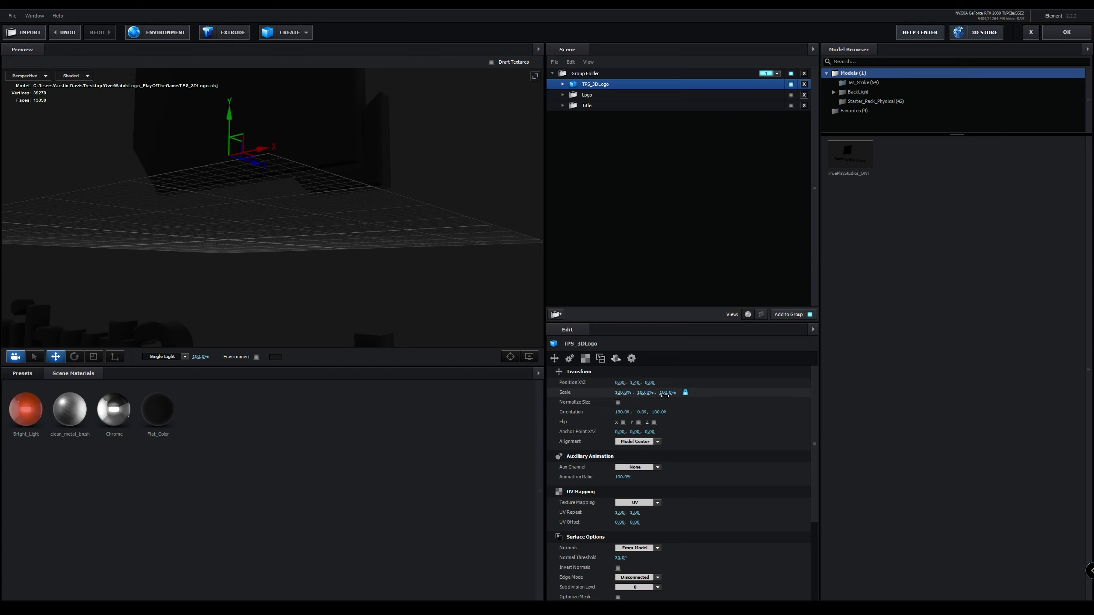
left_click(647, 393)
type("40.8")
key("Return")
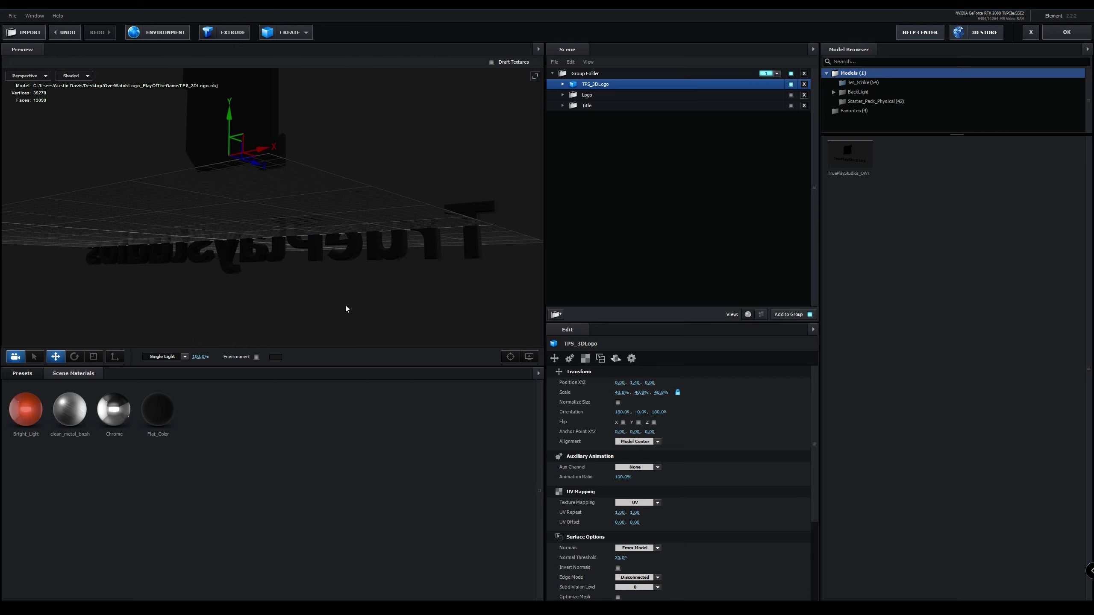
Rotate TPS_3DLogo about its vertical axis until the lettering reads correctly from the front, and save the Element 3D scene.
key("e")
left_click_drag(242, 150, 44, 196)
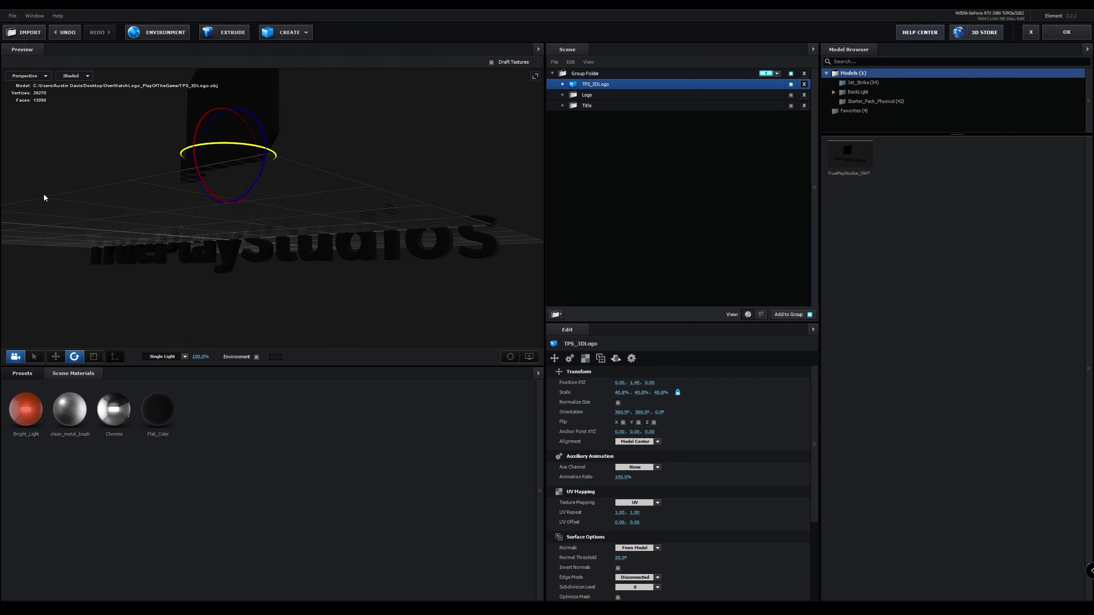
left_click(1059, 35)
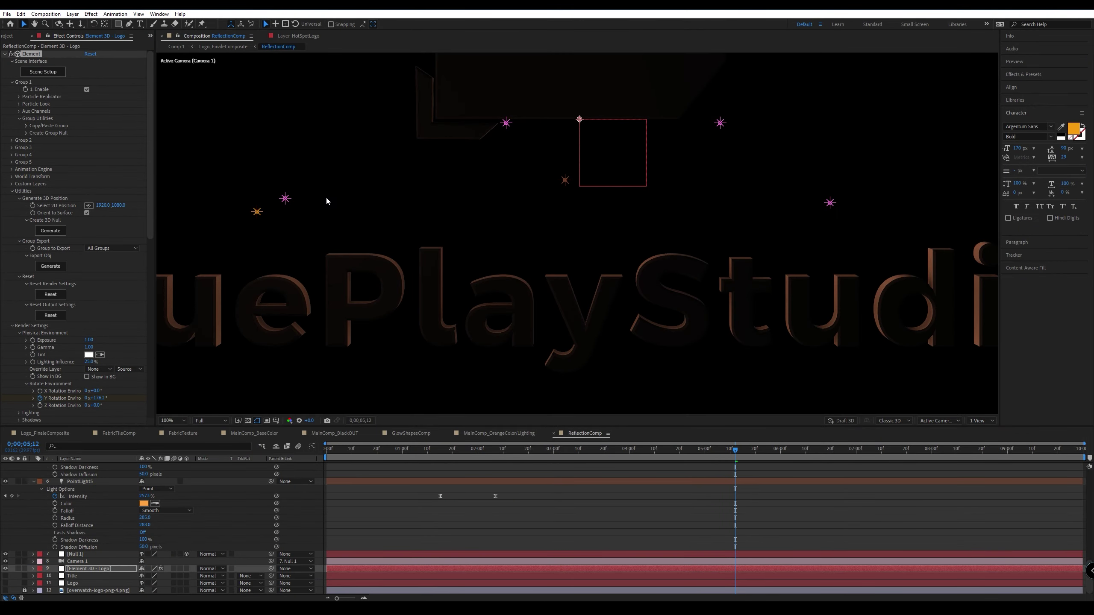
Reopen the Element 3D scene and apply the Chrome material to the TruePlayStudios lettering and logo, keeping the change.
scroll(185, 137, "down", 2)
left_click(49, 72)
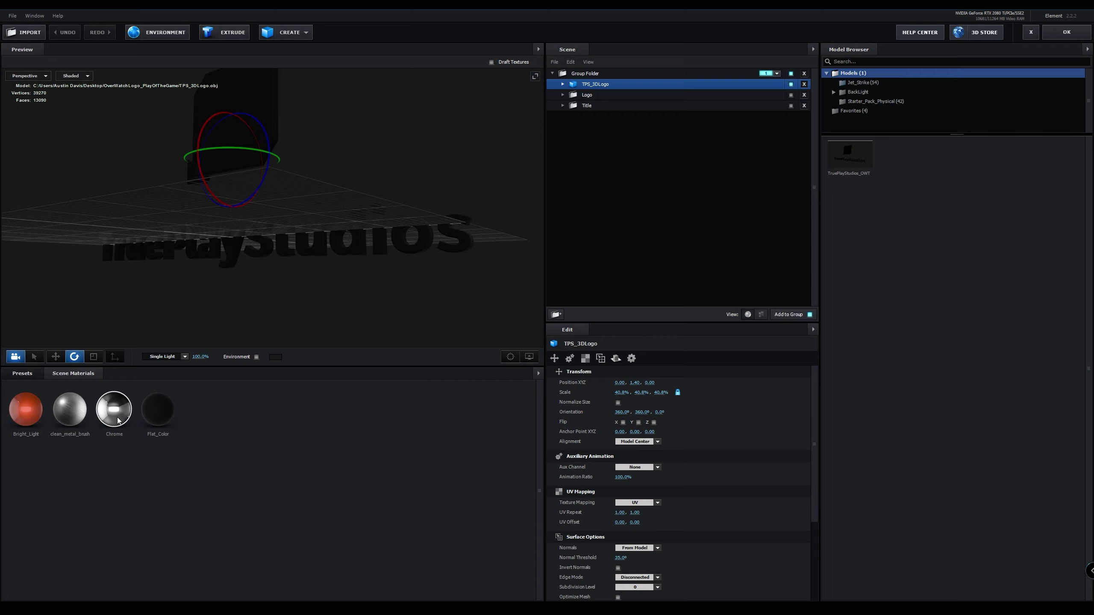
left_click_drag(118, 417, 219, 247)
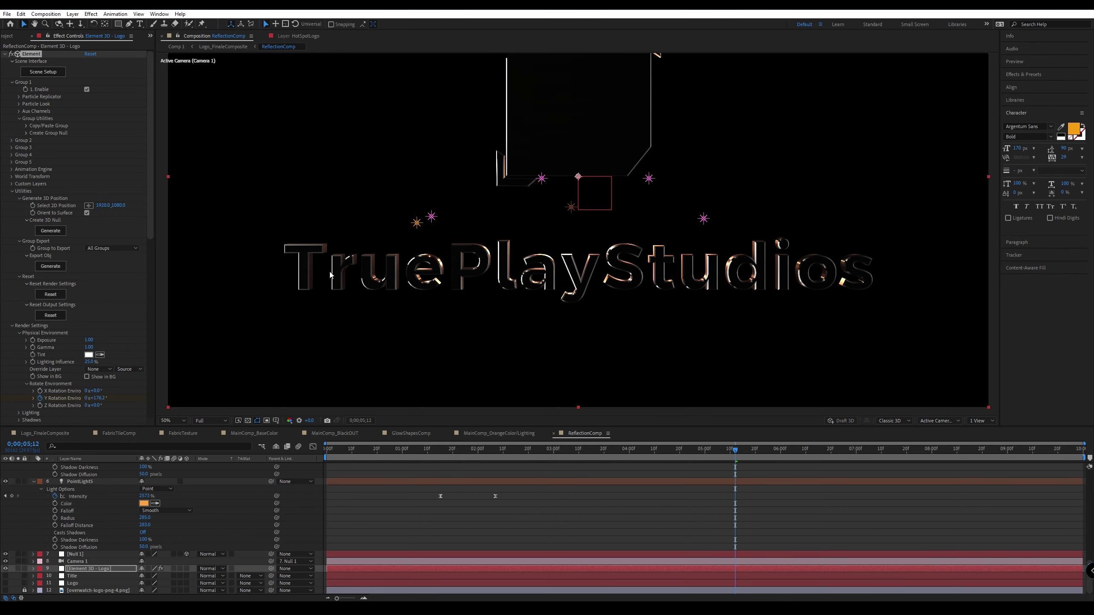
Change the light color of all the point lights from PointLight5 up to PointLight8 to blue.
left_click(83, 485)
scroll(104, 486, "up", 5)
scroll(105, 486, "up", 3)
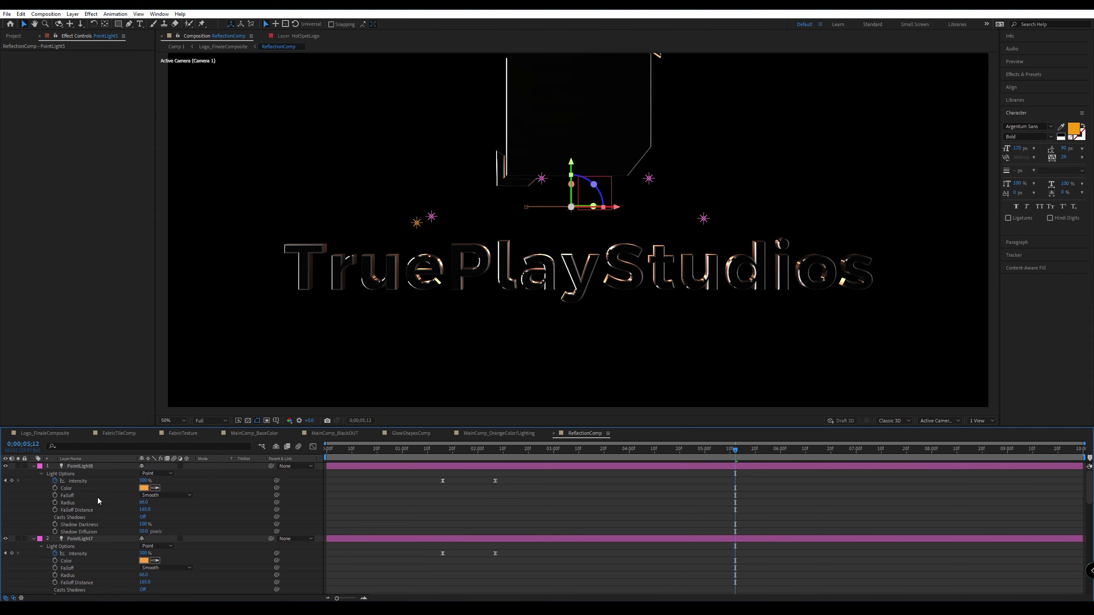
left_click(79, 466, "shift")
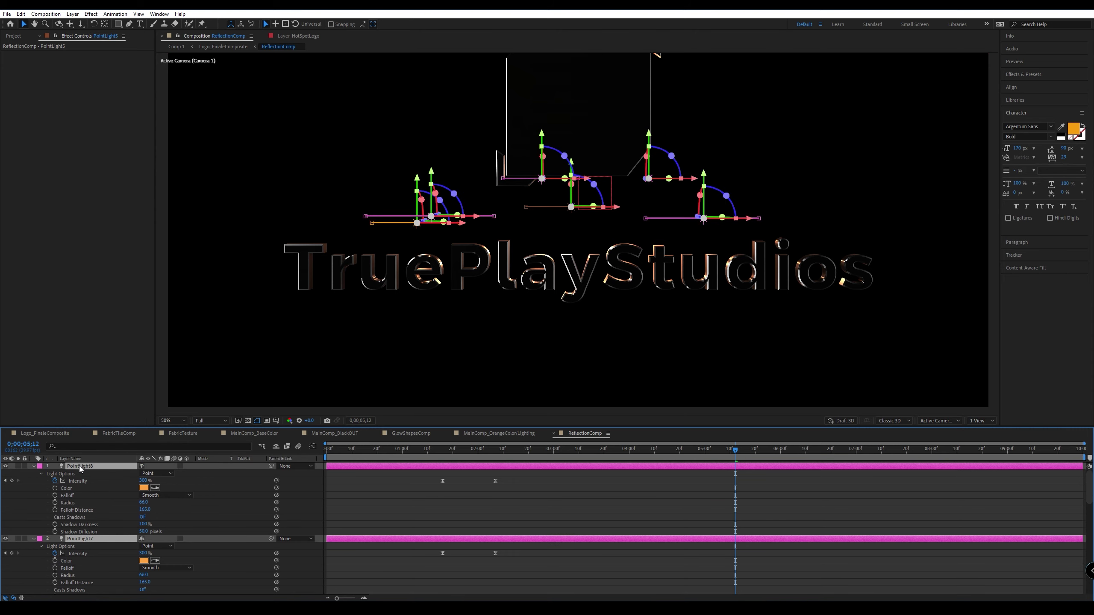
left_click(144, 488)
left_click(248, 355)
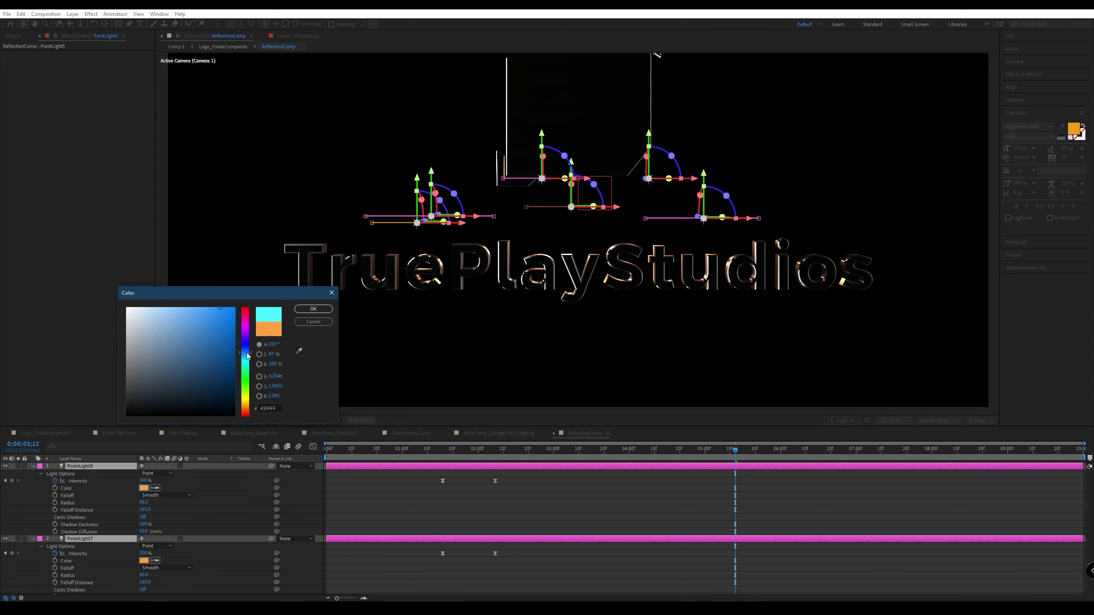
left_click_drag(247, 354, 247, 349)
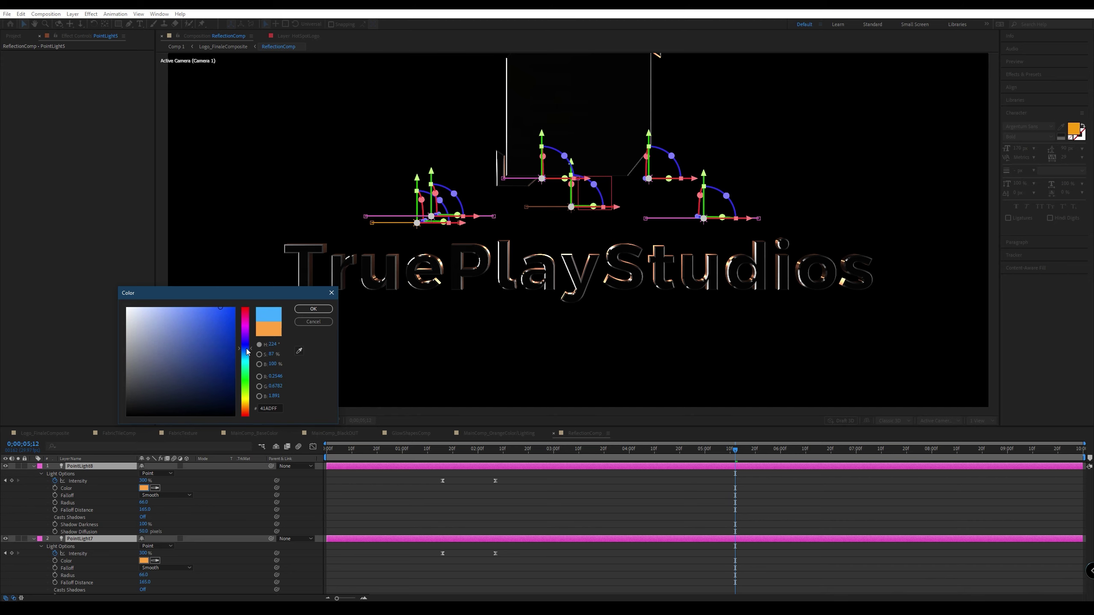
left_click(314, 309)
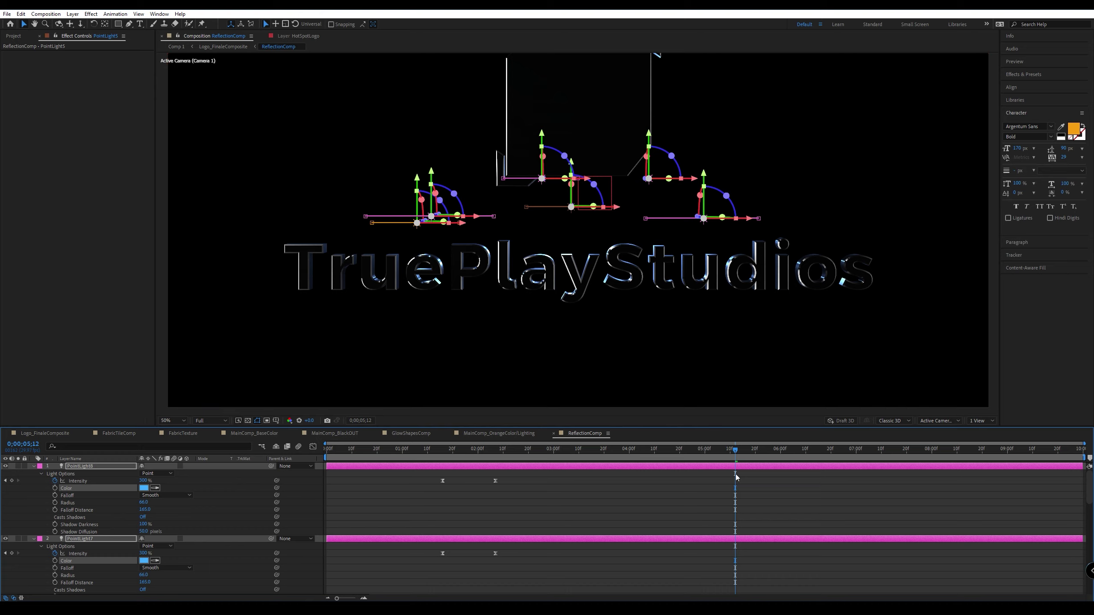
Check the blue reflections at earlier times, stopping at 0;00;01;22, and collapse the properties of all the point light layers.
left_click_drag(717, 450, 534, 455)
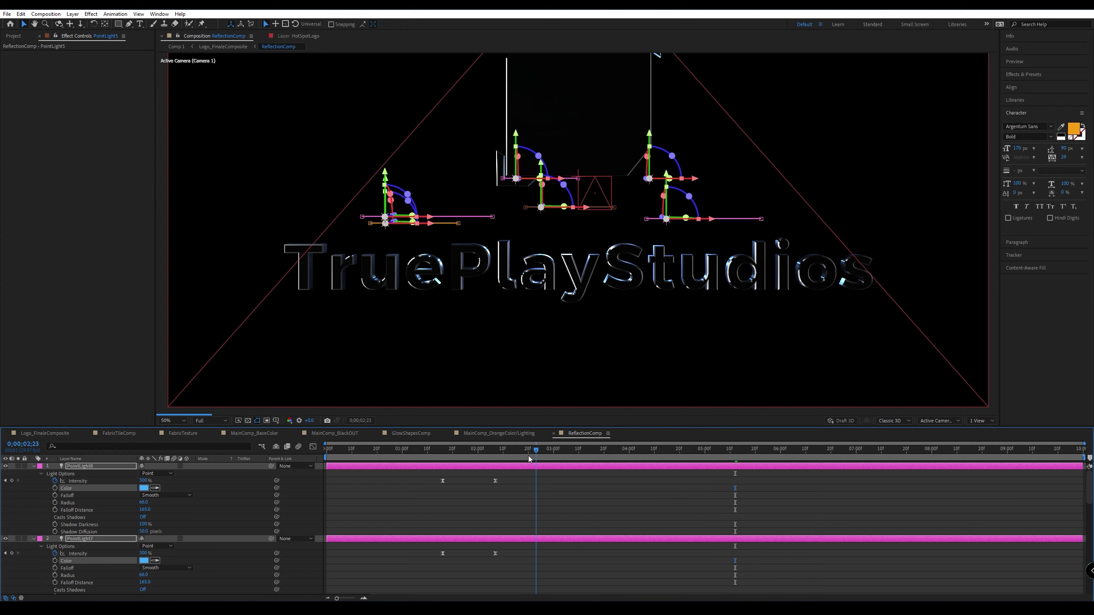
left_click(528, 456)
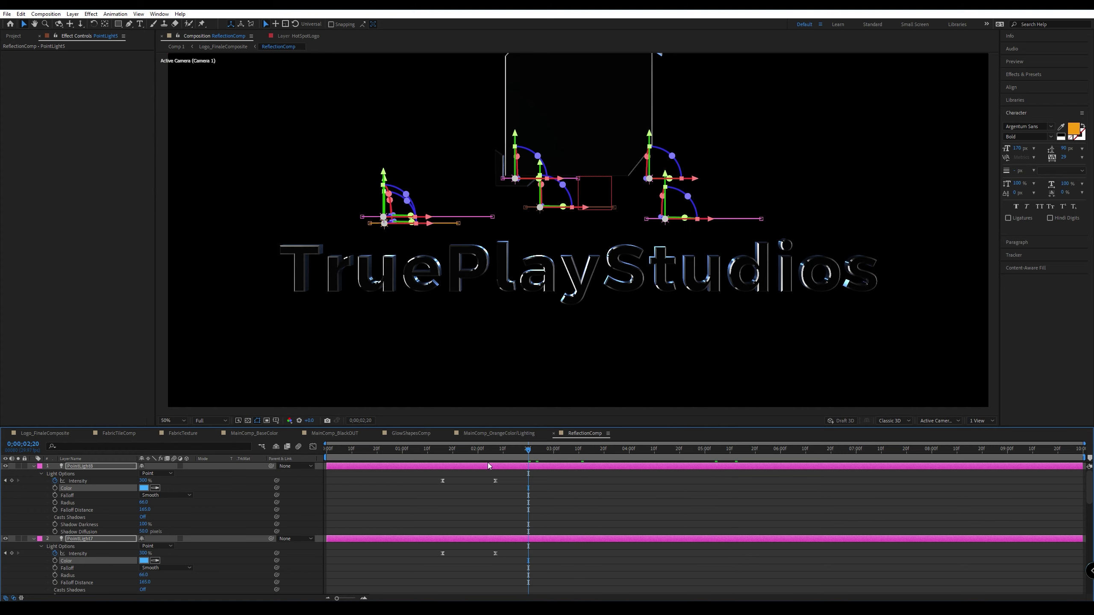
left_click_drag(497, 453, 472, 455)
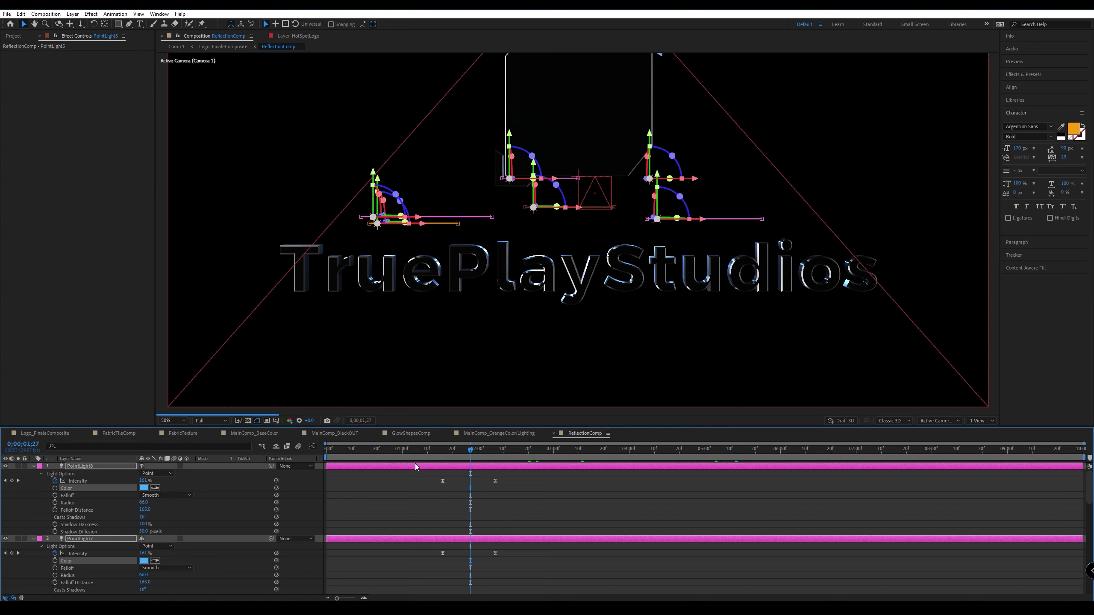
left_click(457, 453)
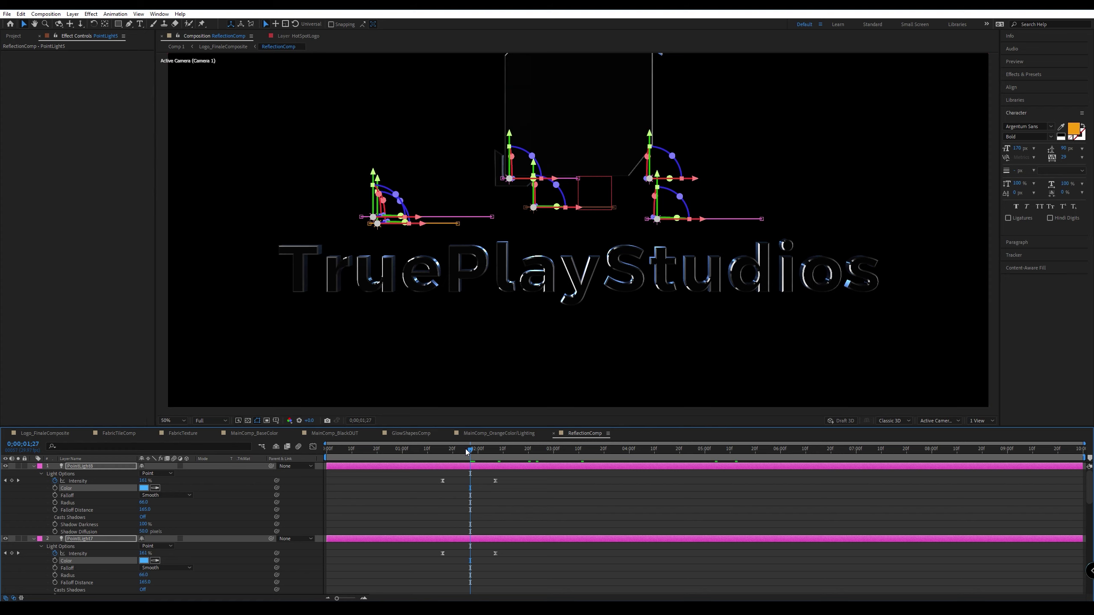
left_click(457, 453)
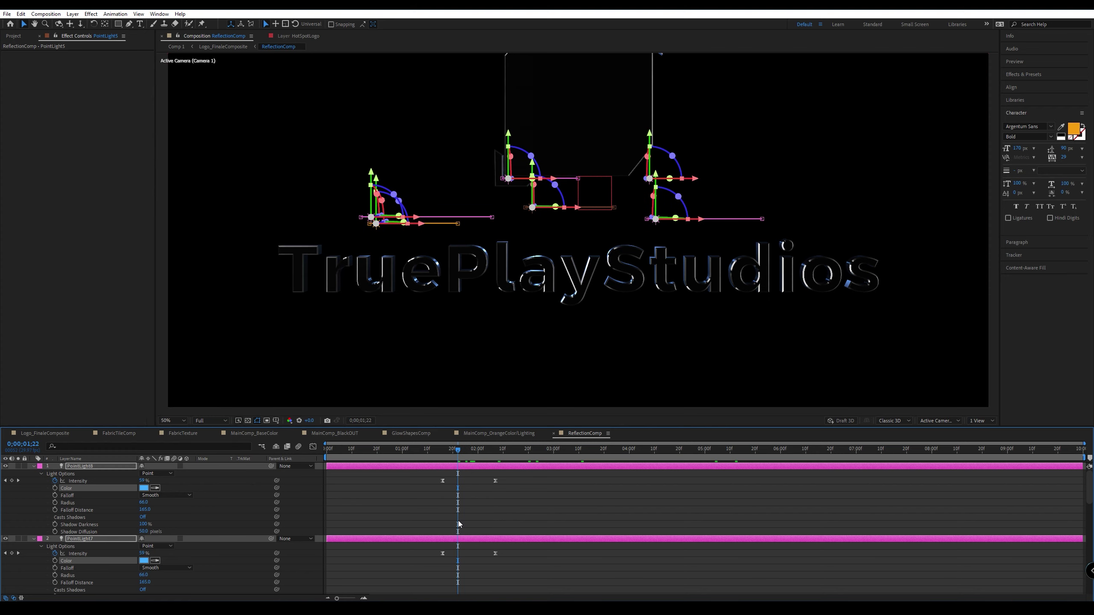
left_click(35, 471)
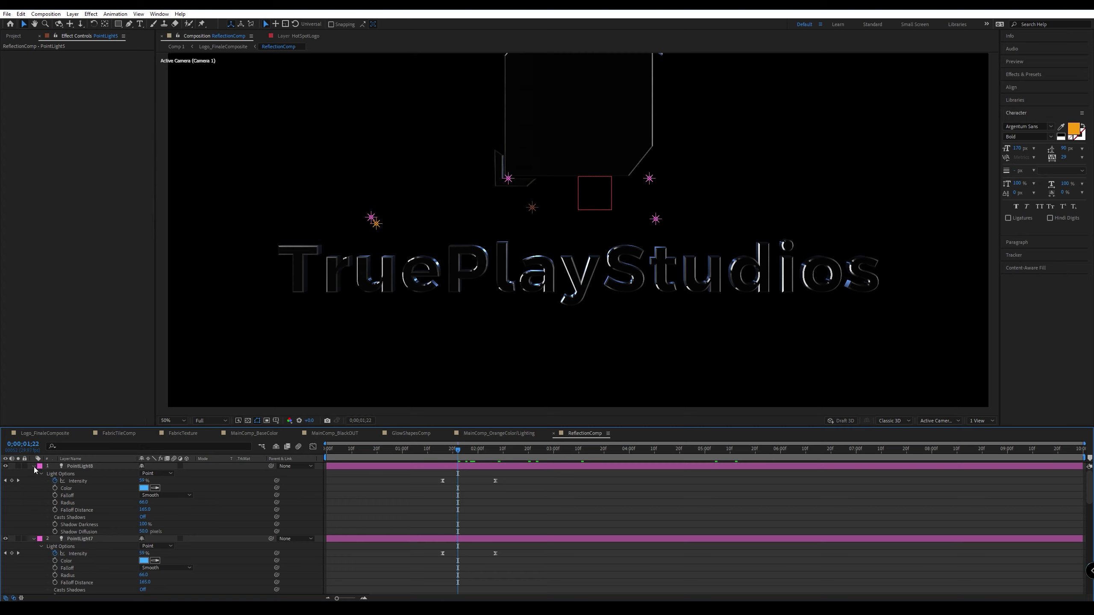
left_click(93, 468)
scroll(134, 535, "down", 16)
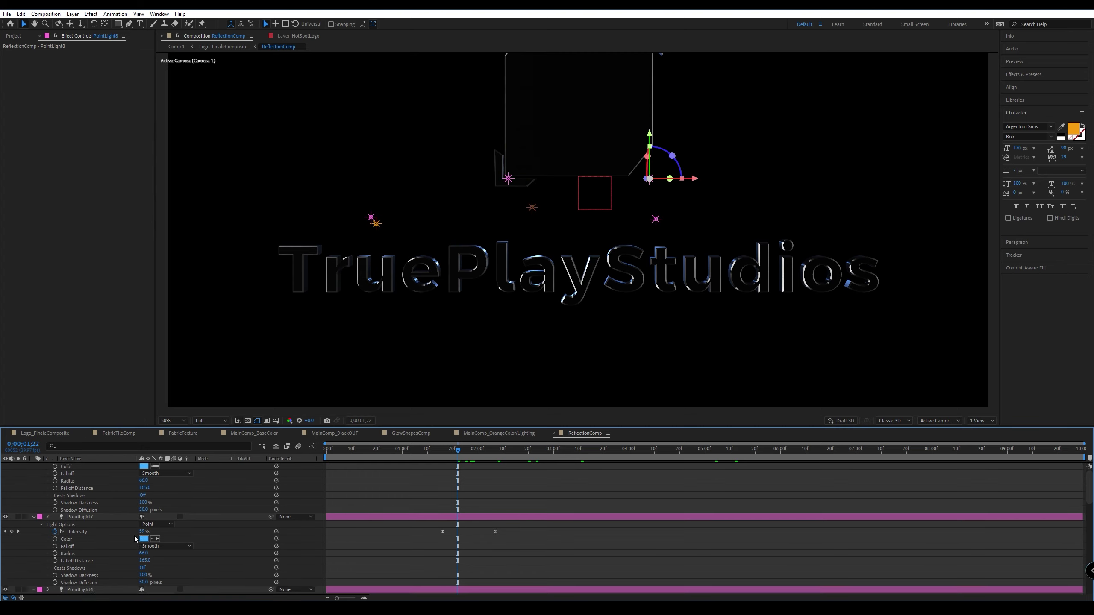
left_click(78, 481, "shift")
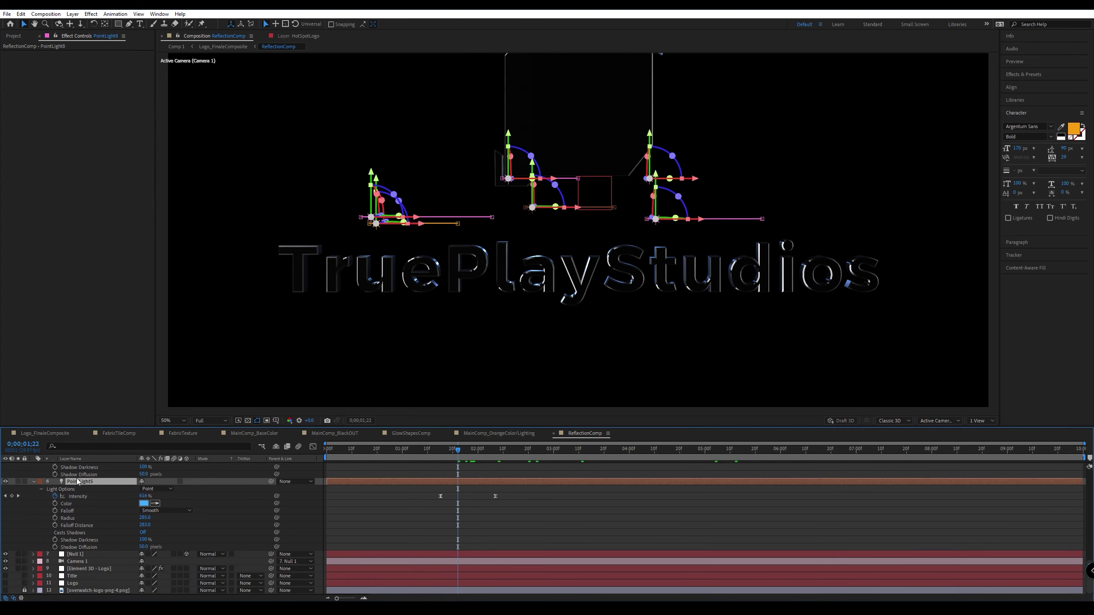
left_click(34, 481)
left_click(97, 560)
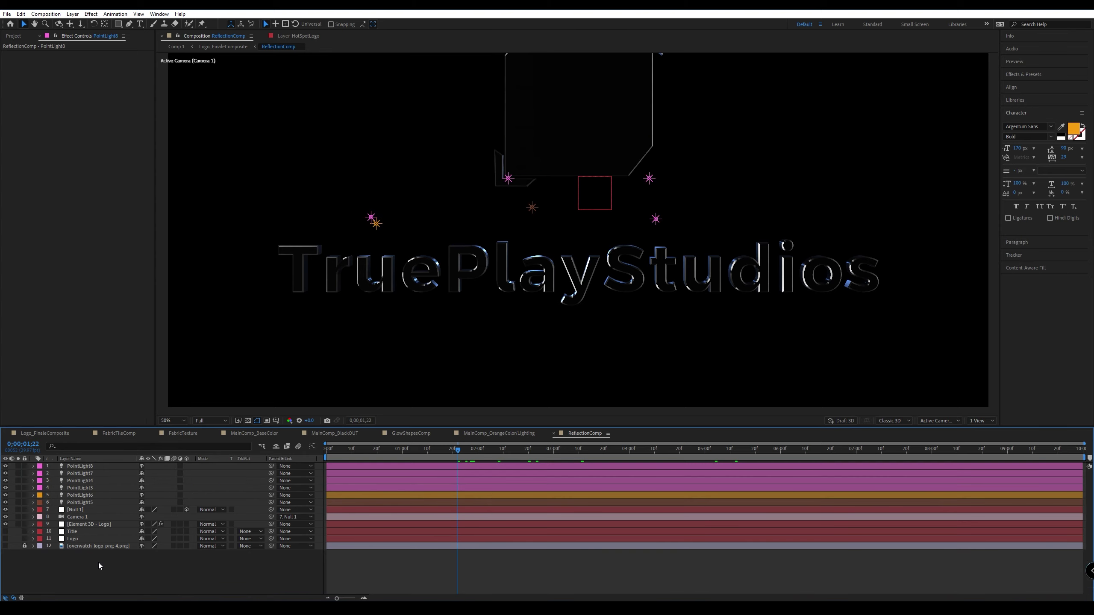
Duplicate PointLight8 and PointLight7, set the time to 0;00;01;15, and place both copies at the top of the layer stack.
middle_click_drag(434, 197, 418, 328)
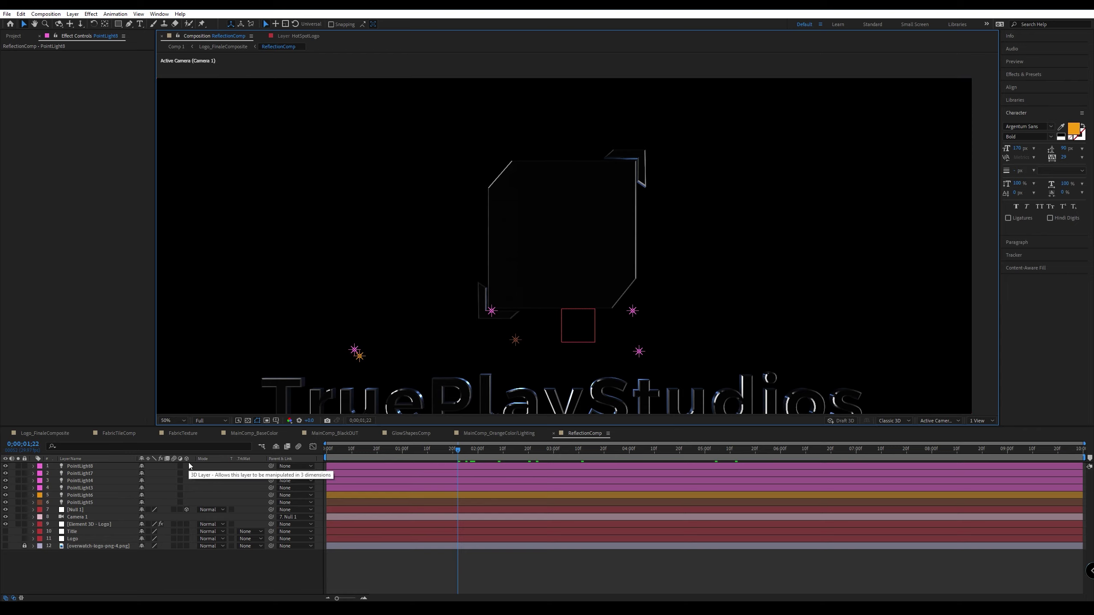
left_click(81, 467)
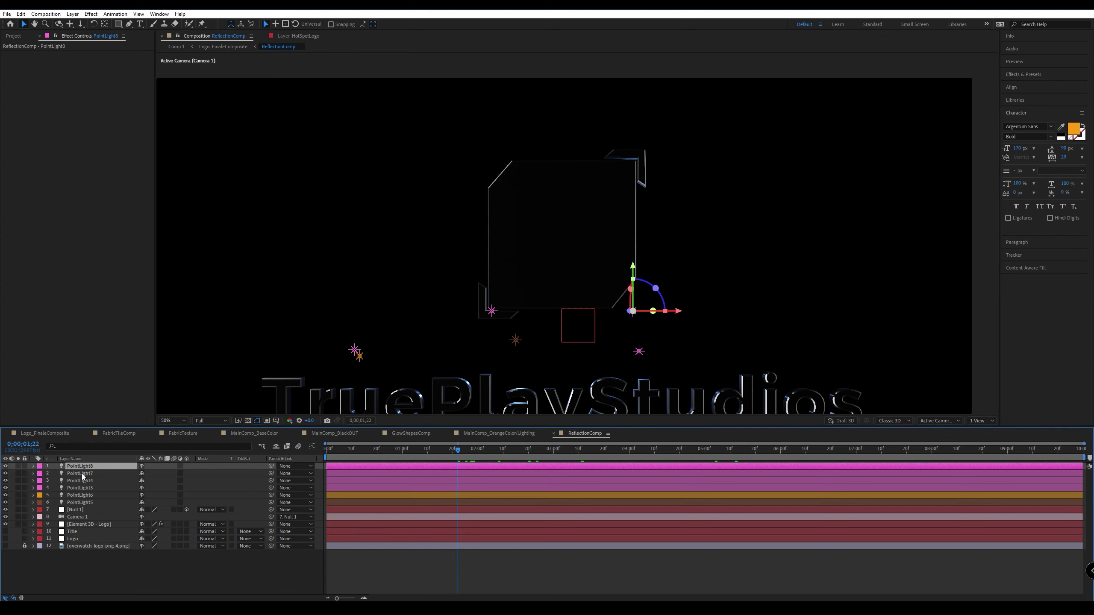
left_click(83, 474, "shift")
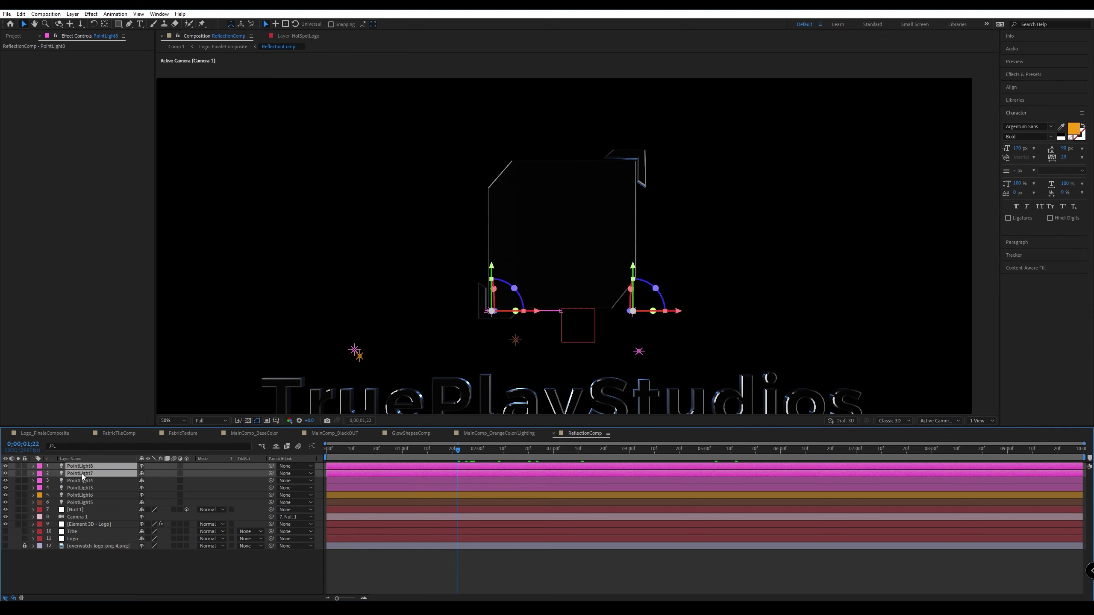
key("ctrl+d")
key("u")
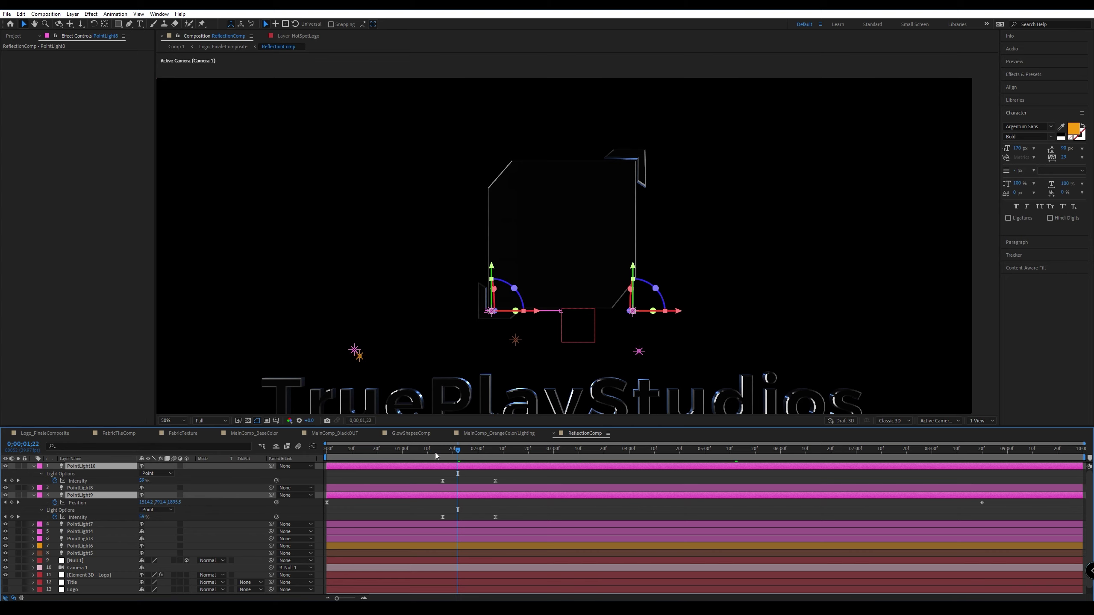
left_click_drag(438, 451, 441, 492)
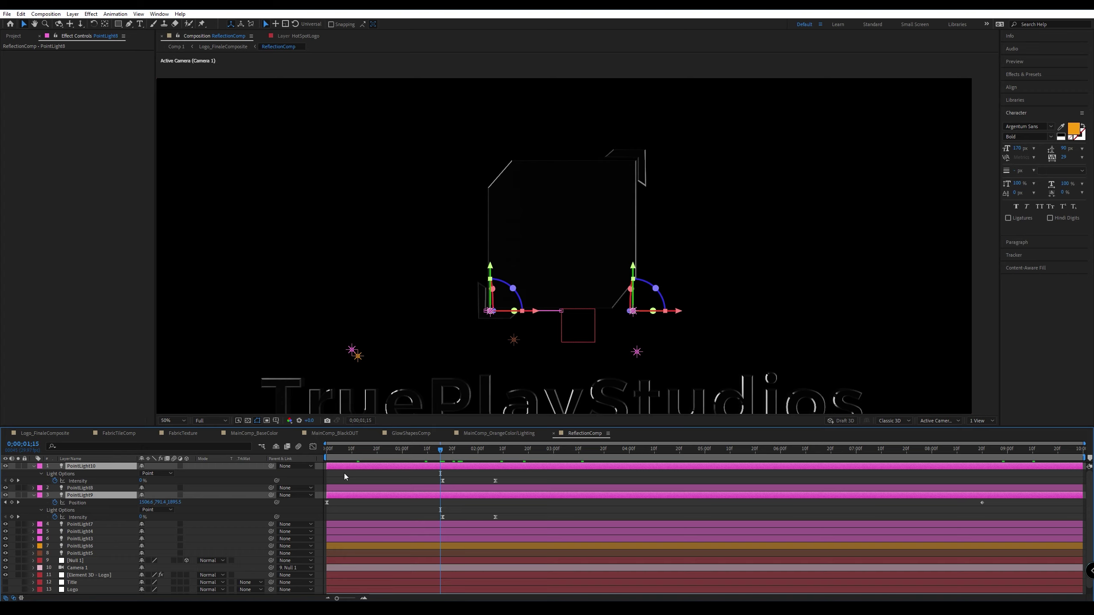
key("u")
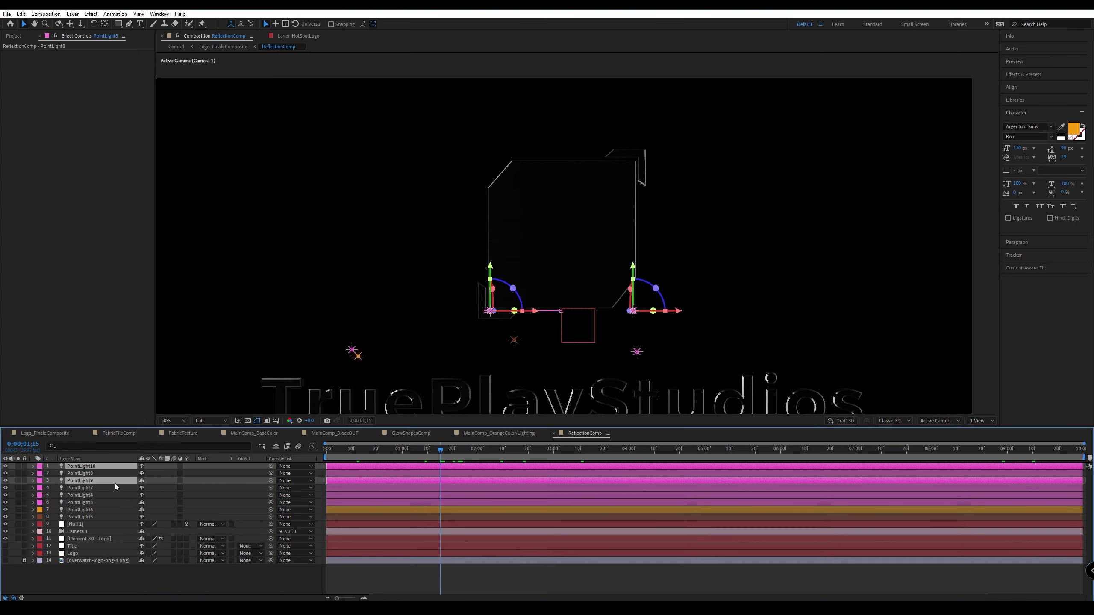
left_click_drag(97, 480, 91, 473)
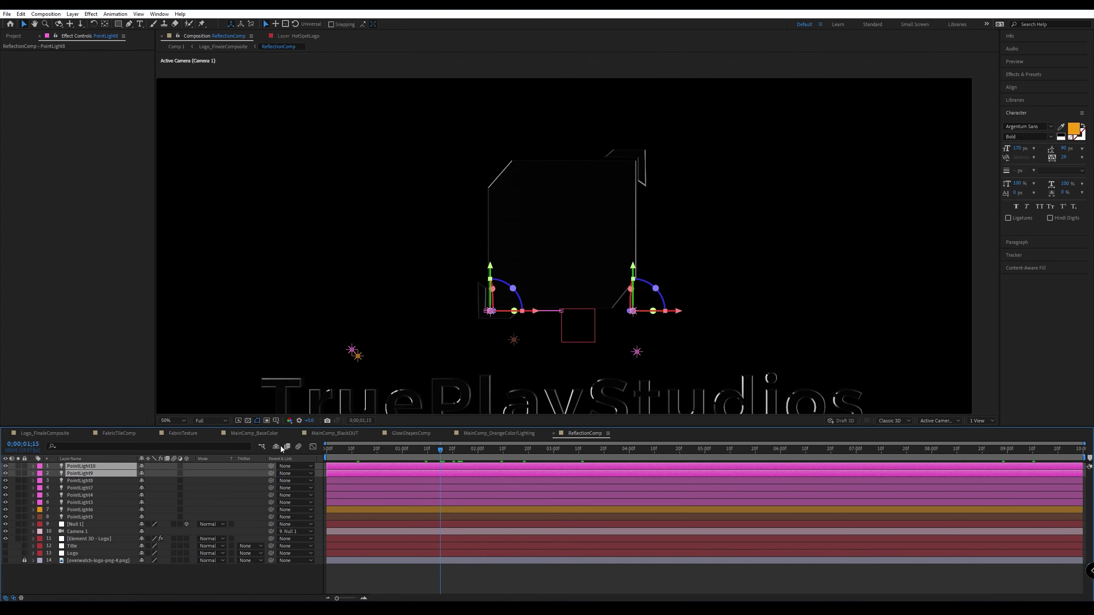
left_click_drag(490, 267, 490, 60)
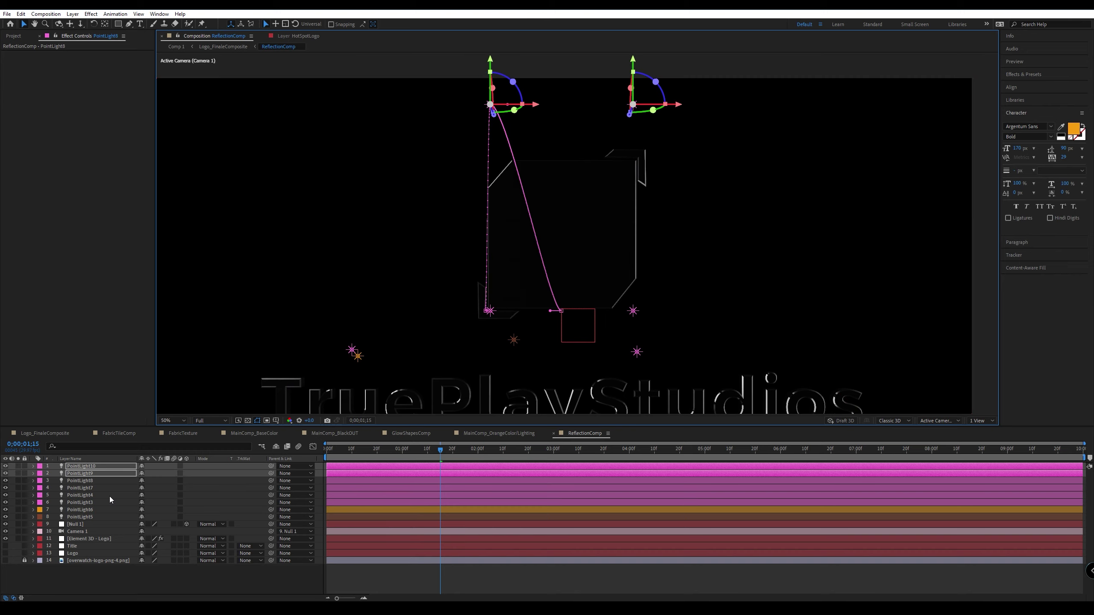
key("u")
key("u")
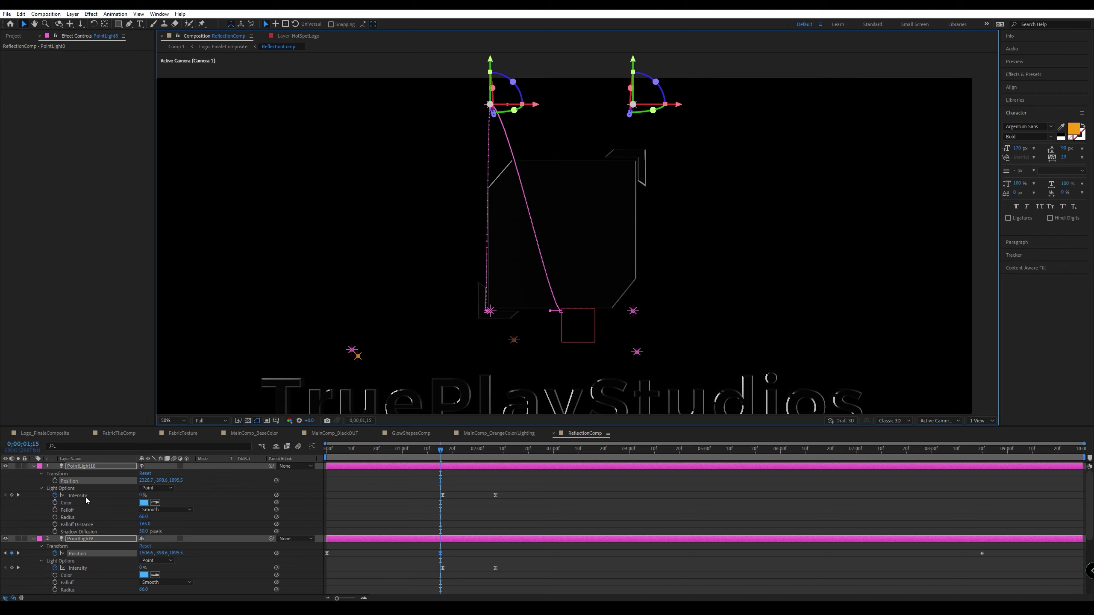
left_click(328, 455)
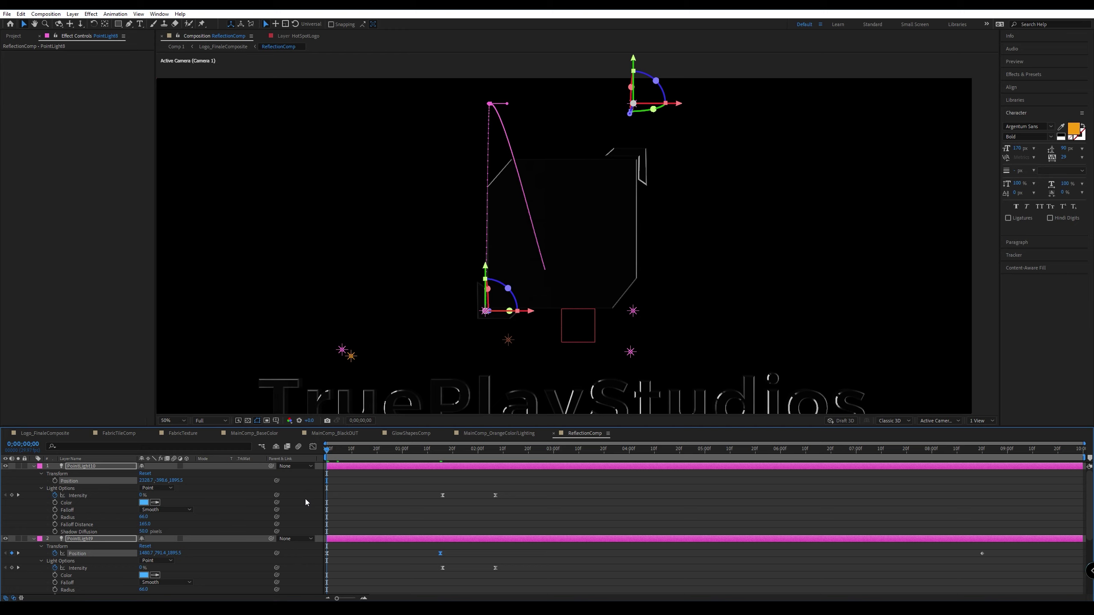
key("p")
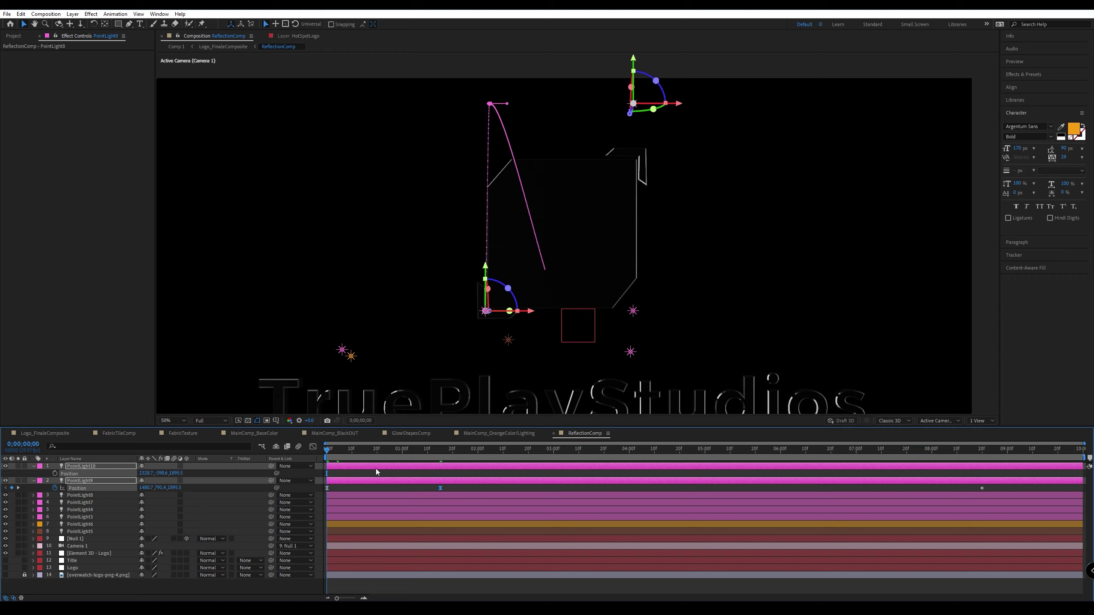
key("ctrl+z")
key("ctrl+z")
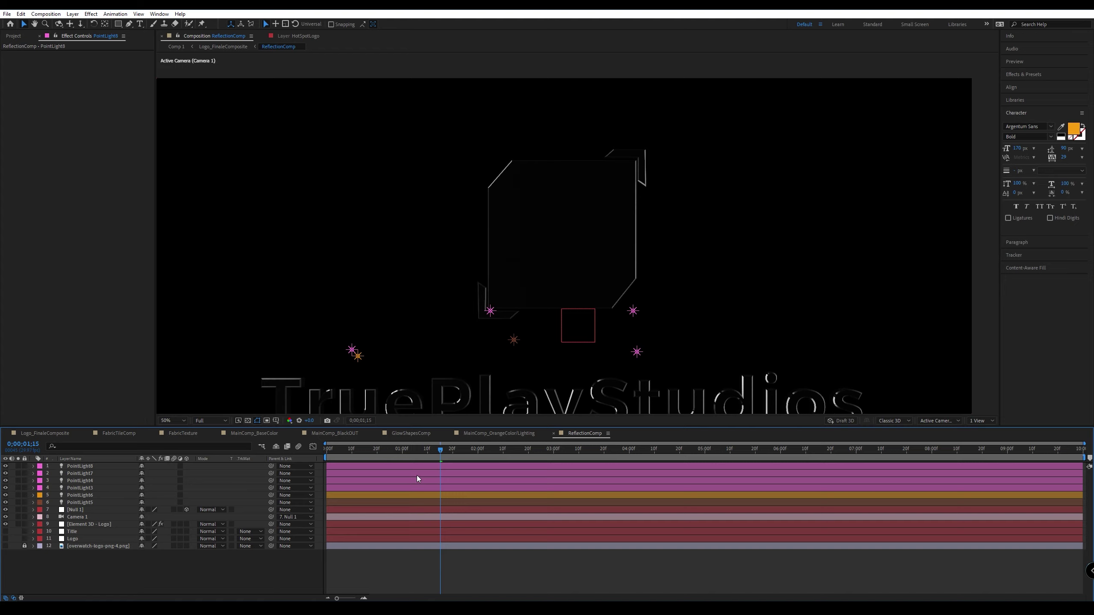
Show the keyframed properties of the layers and return to the start of the timeline with PointLight8 and PointLight7 selected.
key("u")
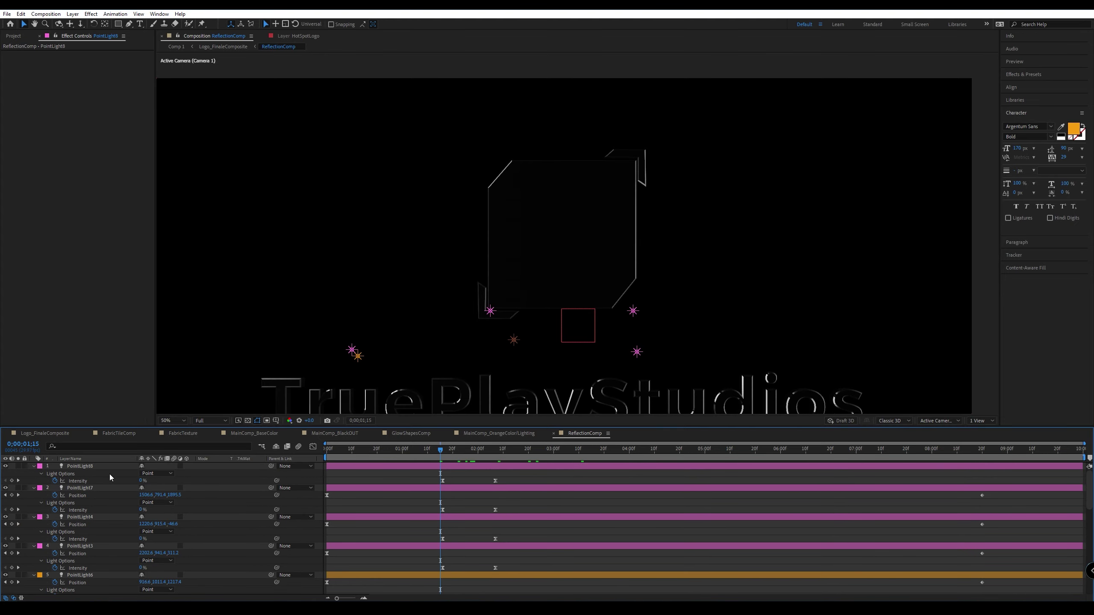
left_click(91, 466)
left_click(98, 488, "ctrl")
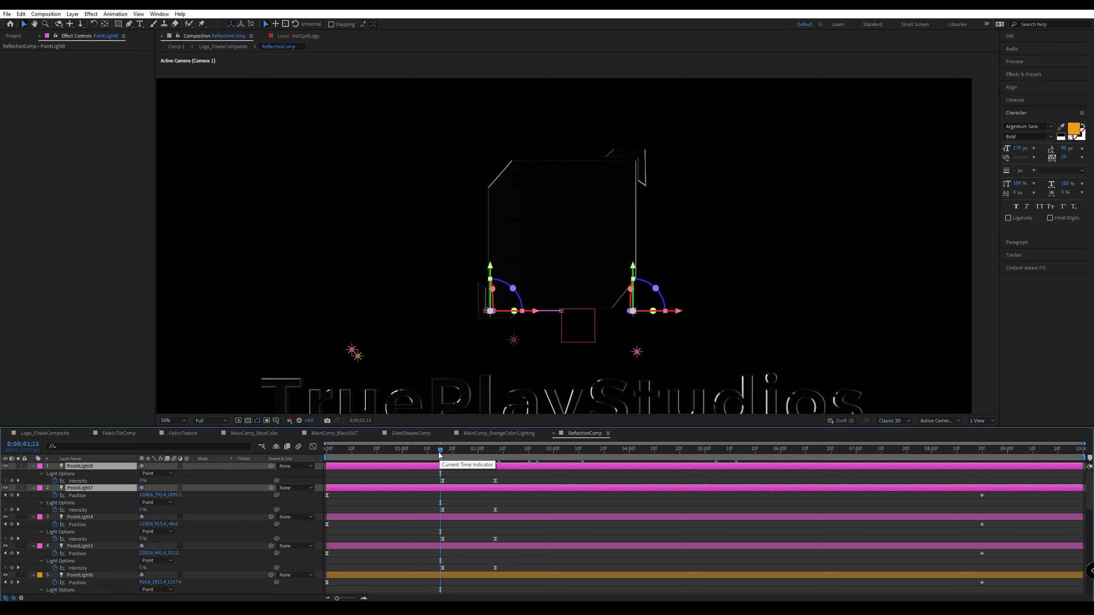
left_click_drag(440, 453, 317, 457)
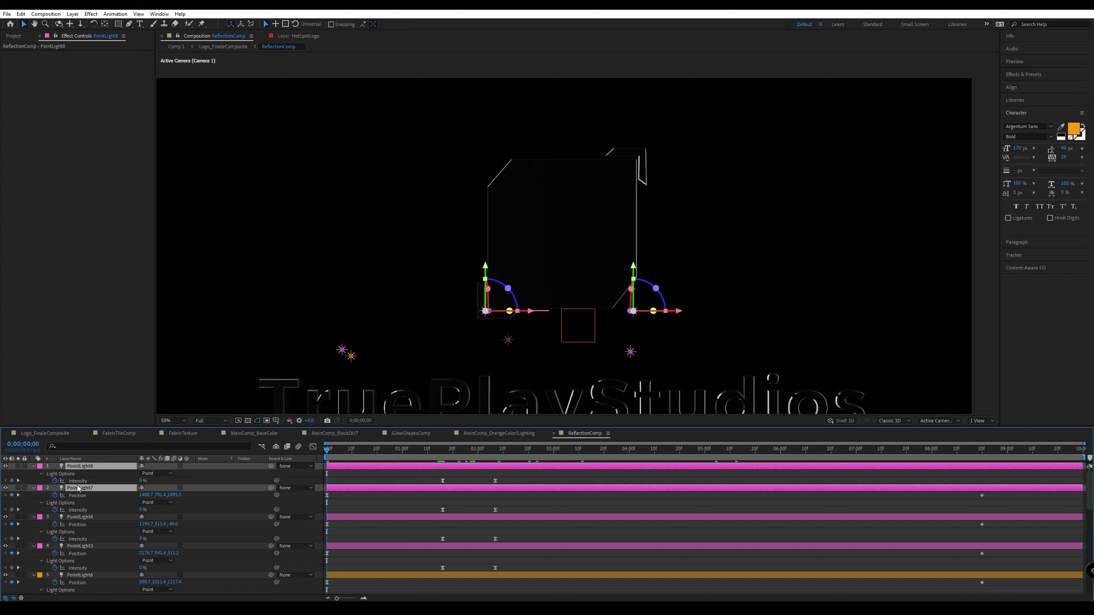
left_click_drag(5, 488, 5, 468)
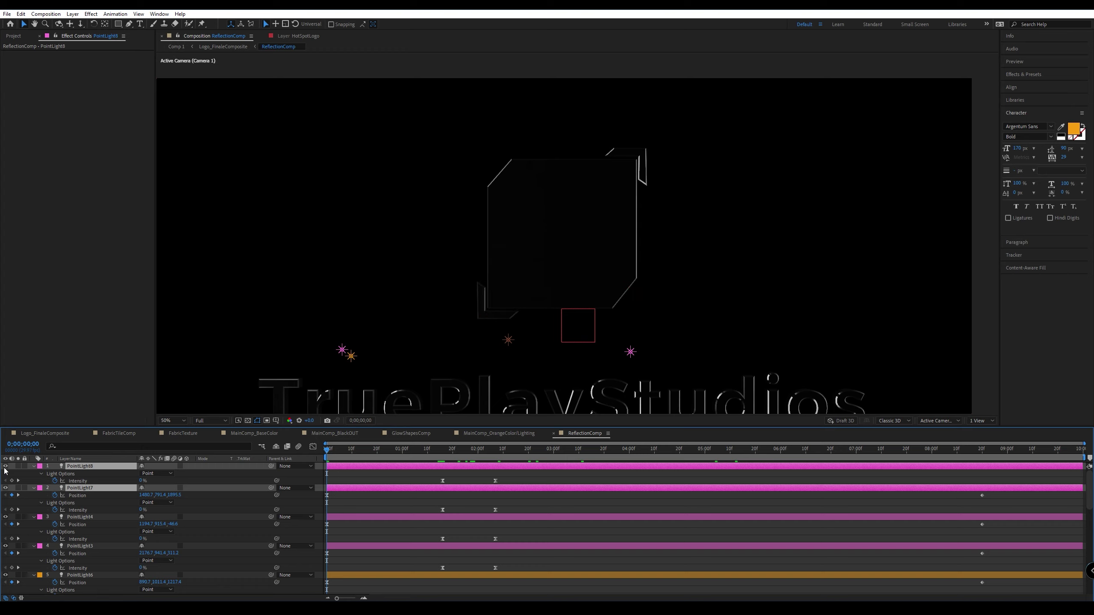
key("ctrl+y")
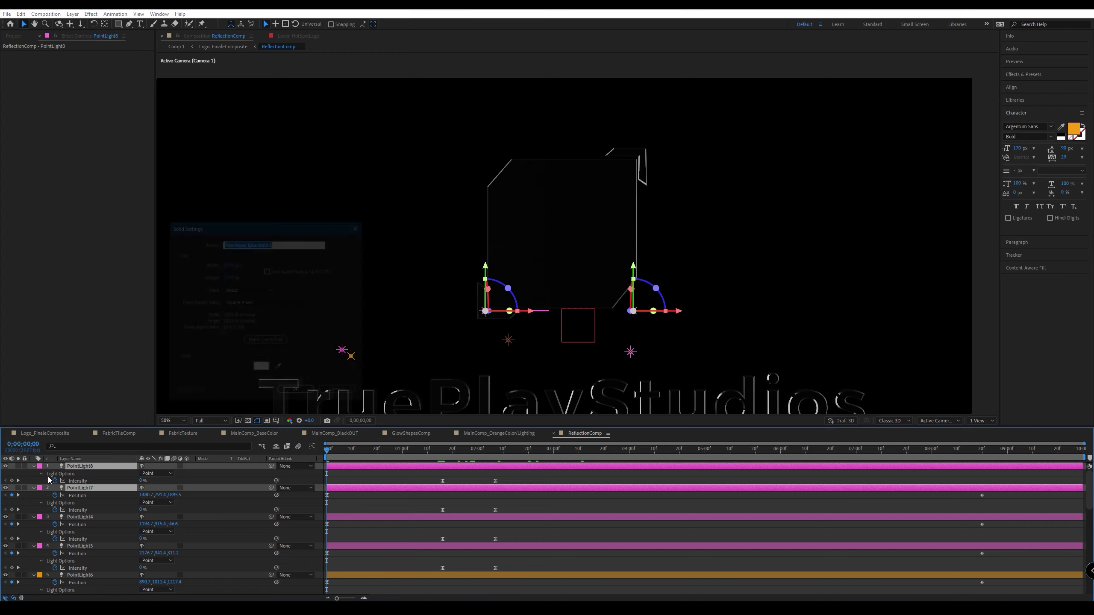
left_click(340, 393)
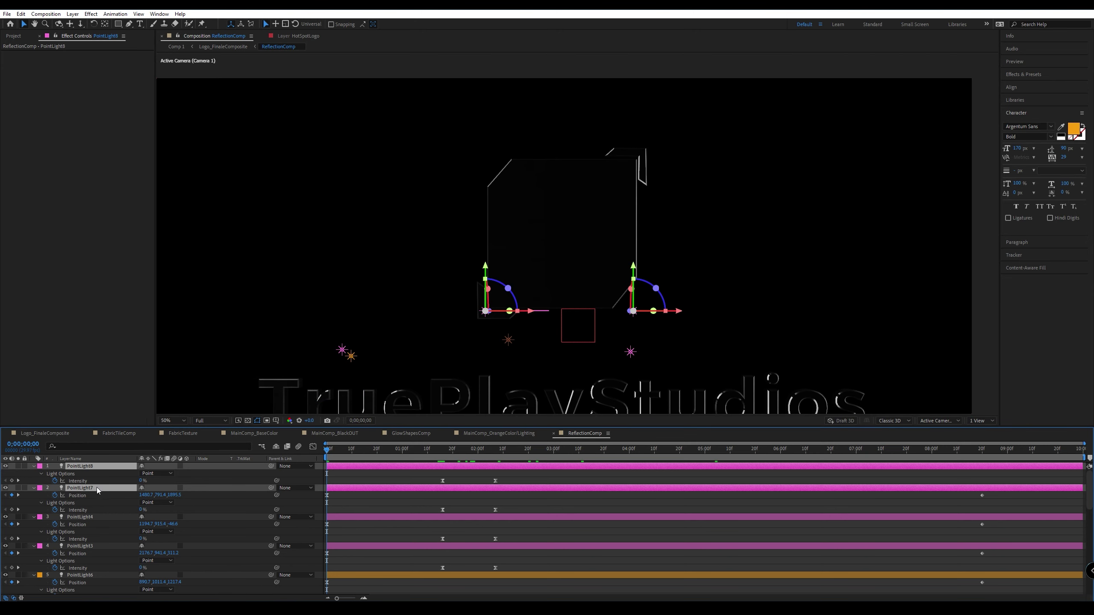
Duplicate PointLight7 and PointLight8 together and collapse the properties of the two originals.
left_click(79, 522)
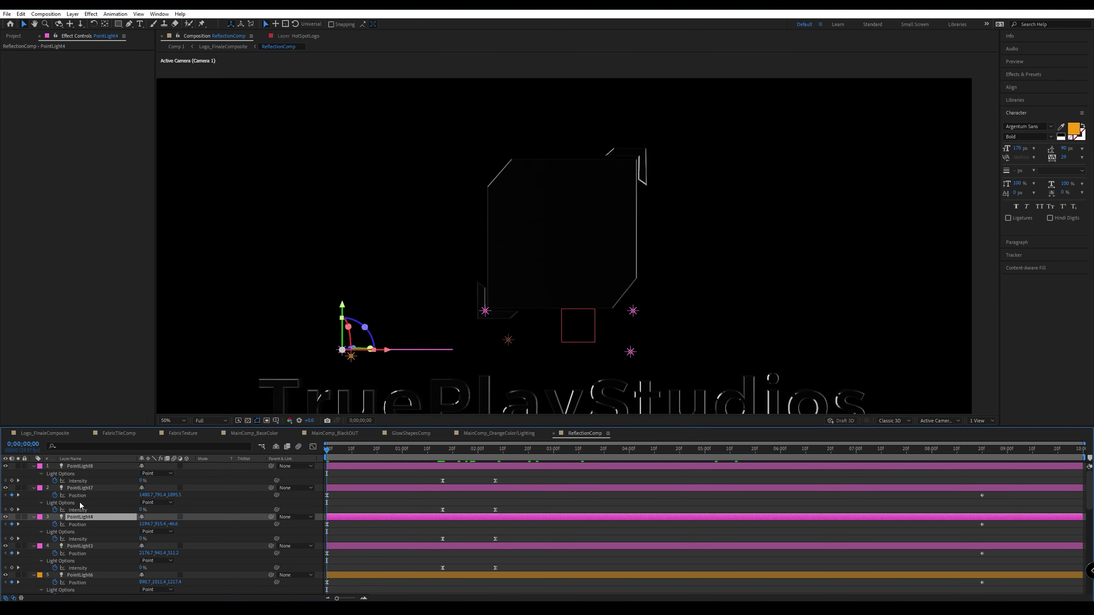
left_click(81, 489)
left_click(84, 468, "ctrl")
key("ctrl+d")
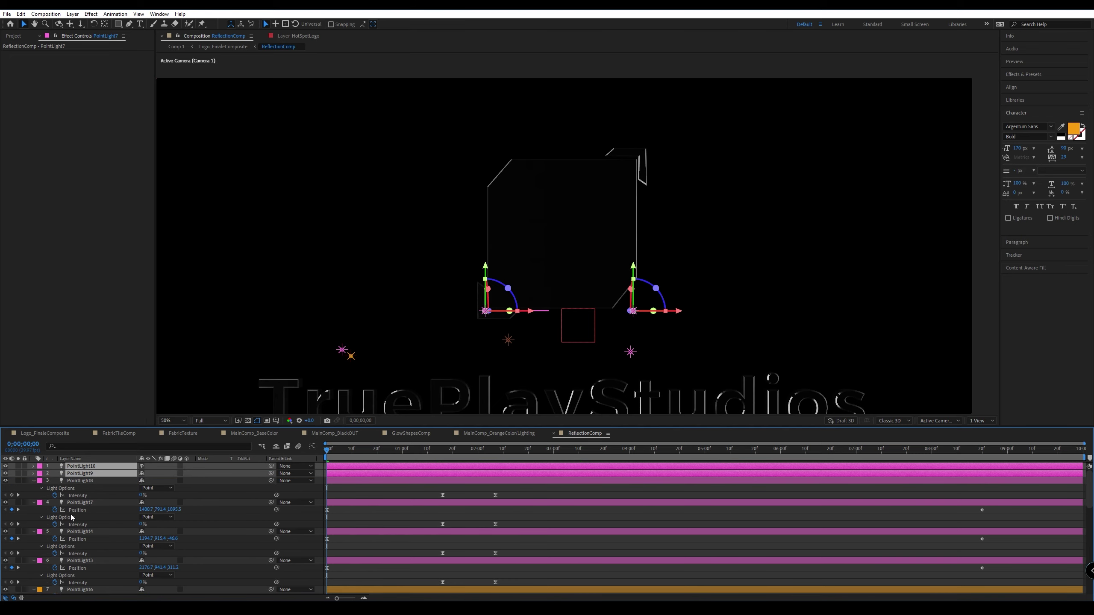
left_click(34, 480)
left_click(34, 488)
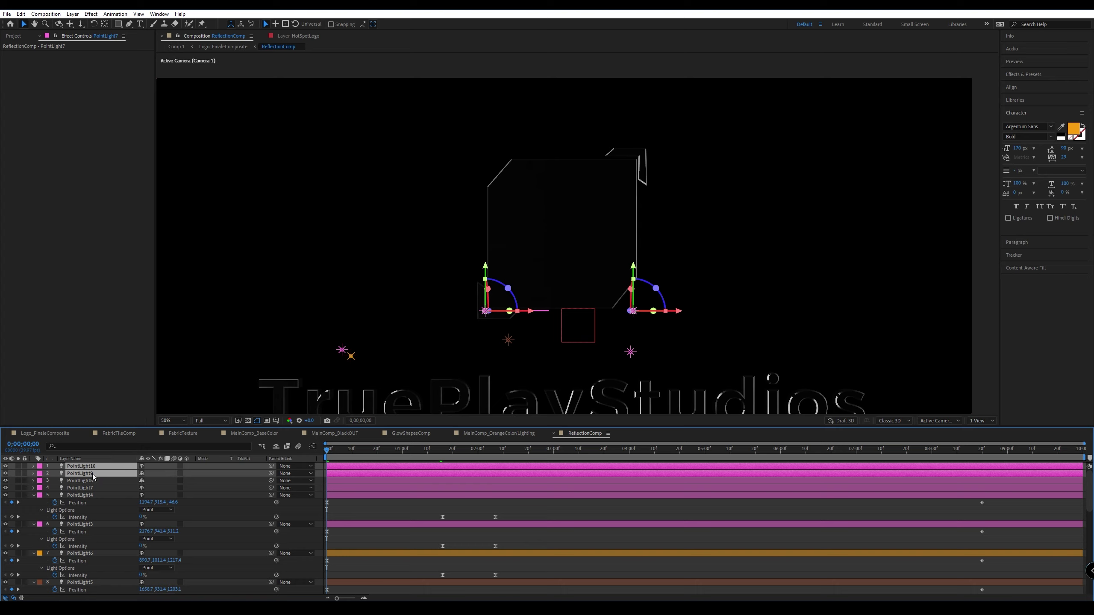
Go to the last frame and remove the position animation from PointLight9, with the positions of both new lights shown.
key("End")
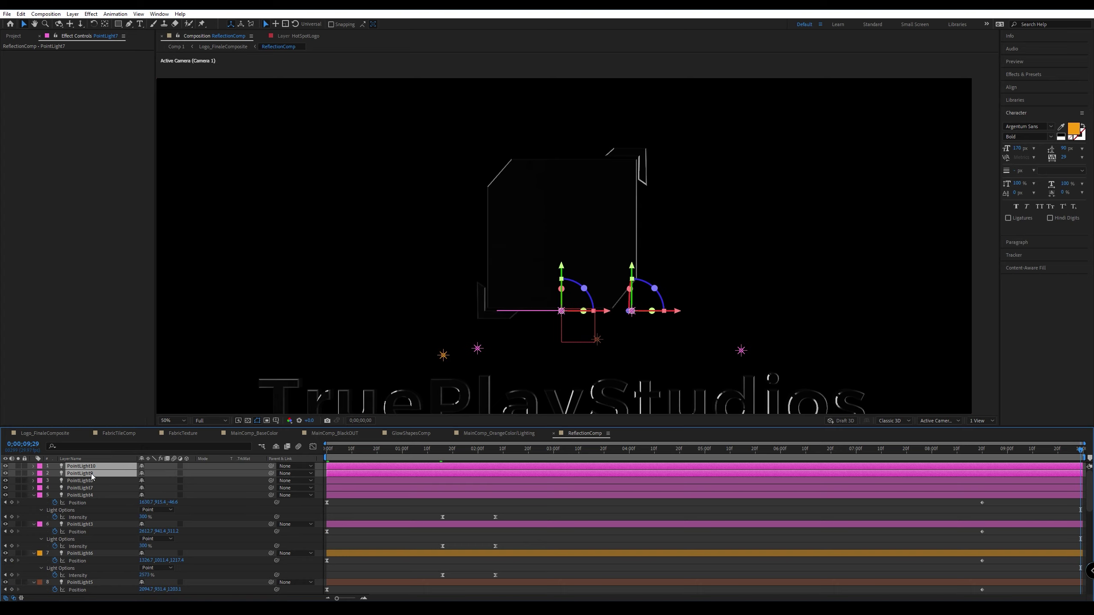
left_click(86, 474)
left_click(85, 466, "ctrl")
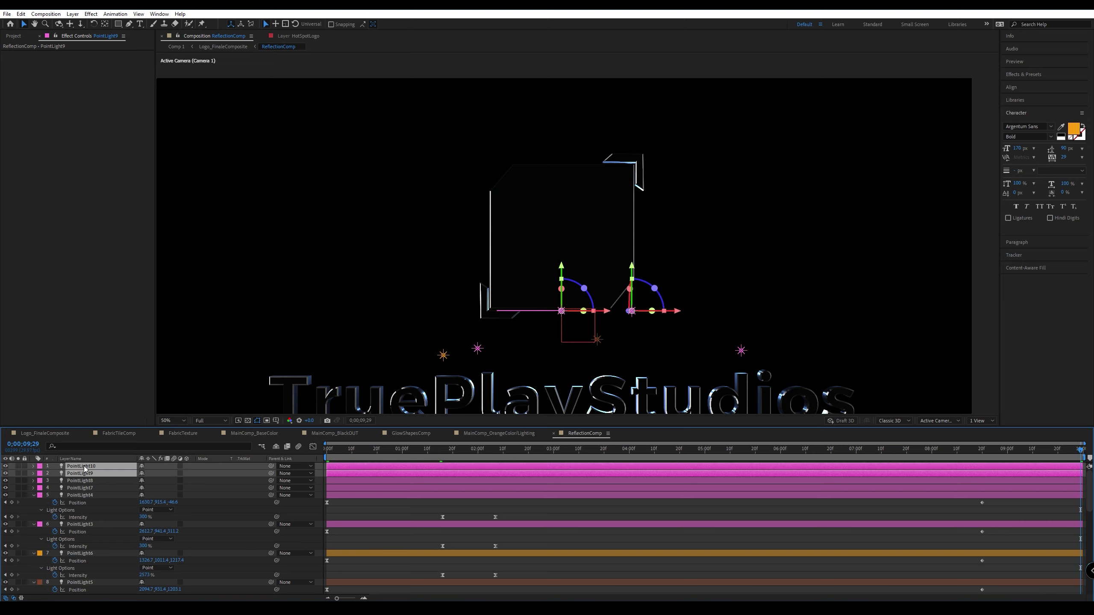
key("p")
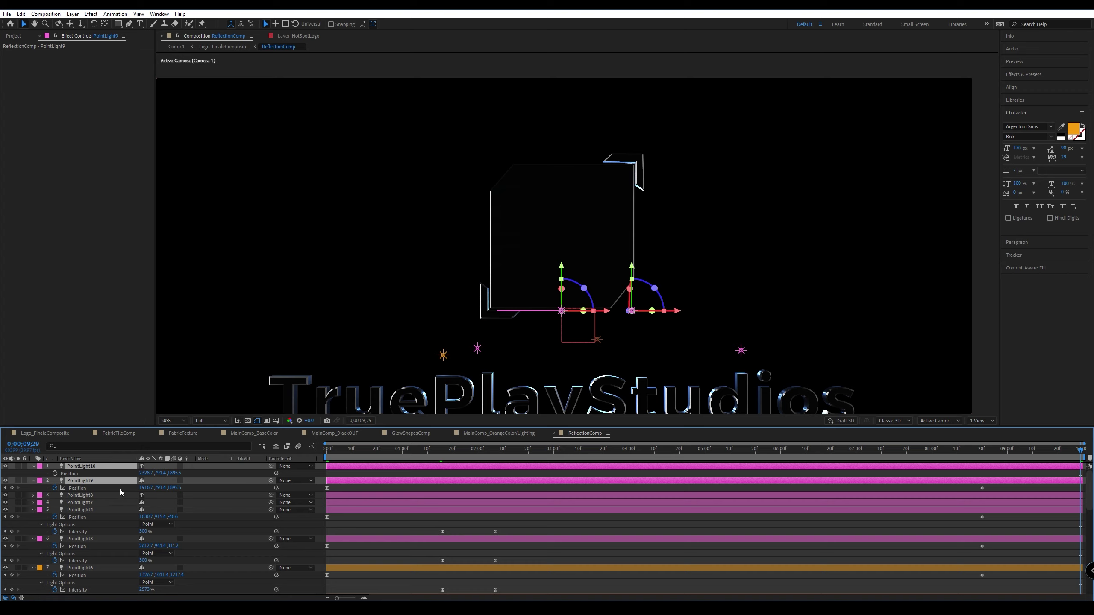
left_click(54, 488)
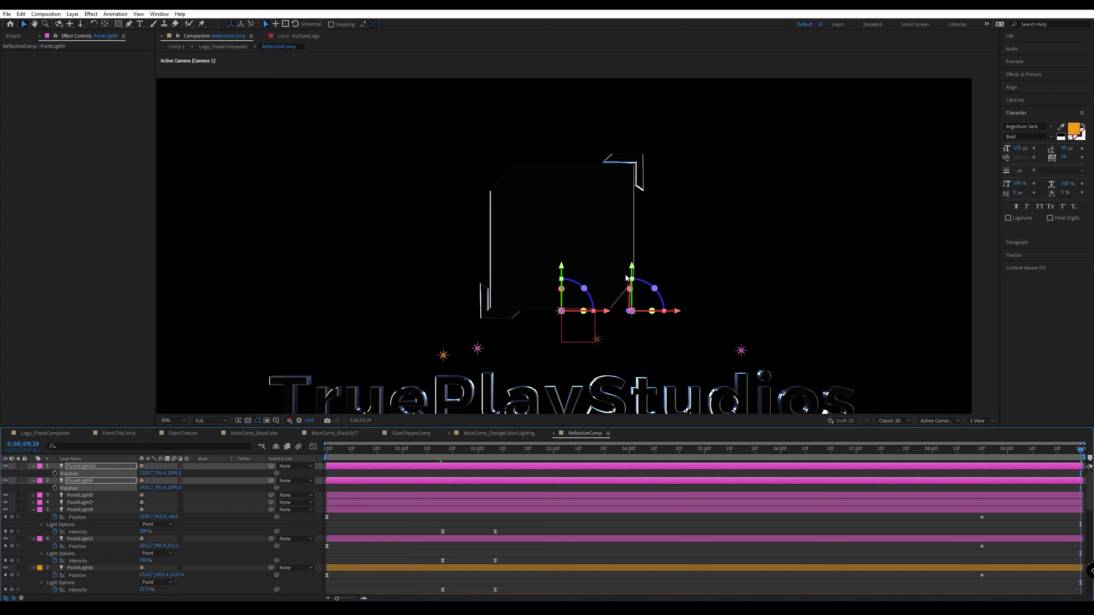
Move PointLight9 and PointLight10 together above the logo to about Y -403, shifting them sideways and in depth.
left_click_drag(562, 271, 530, 29)
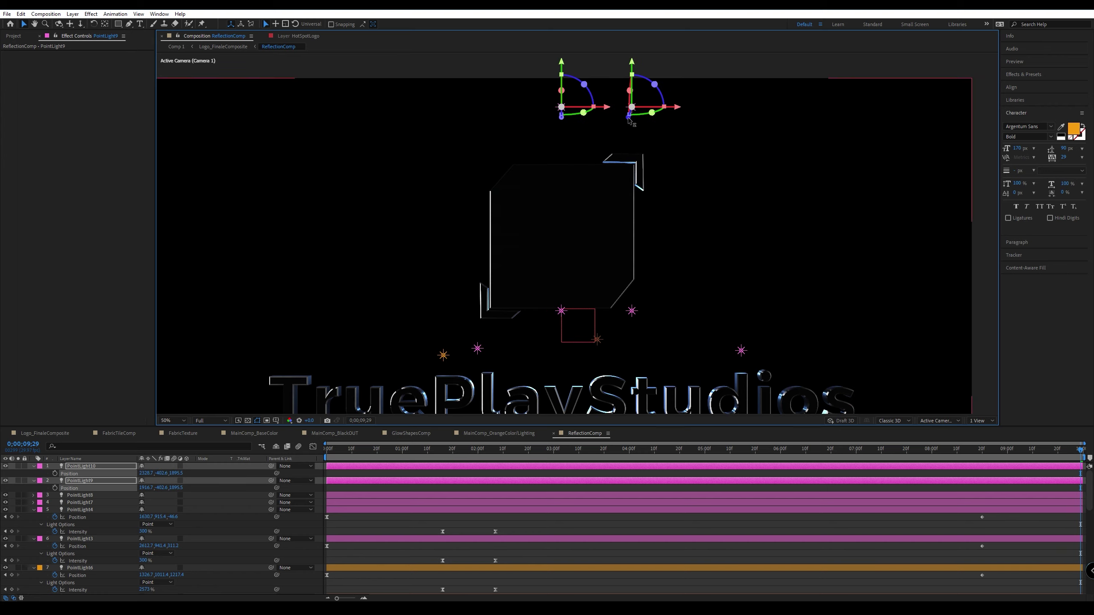
left_click_drag(629, 120, 550, 174)
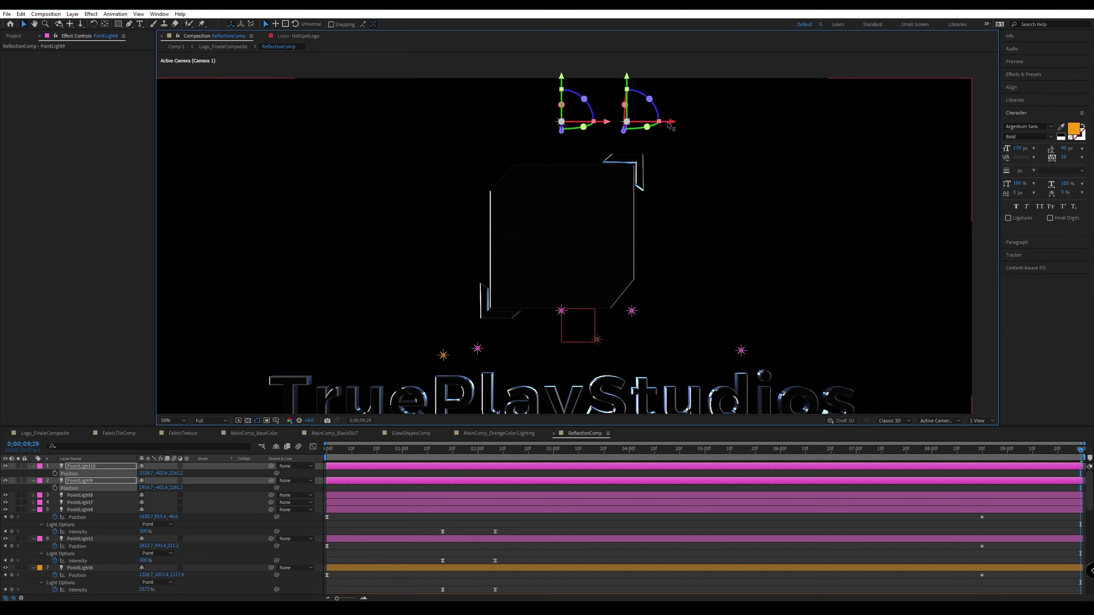
left_click_drag(669, 125, 776, 134)
left_click_drag(637, 131, 987, 94)
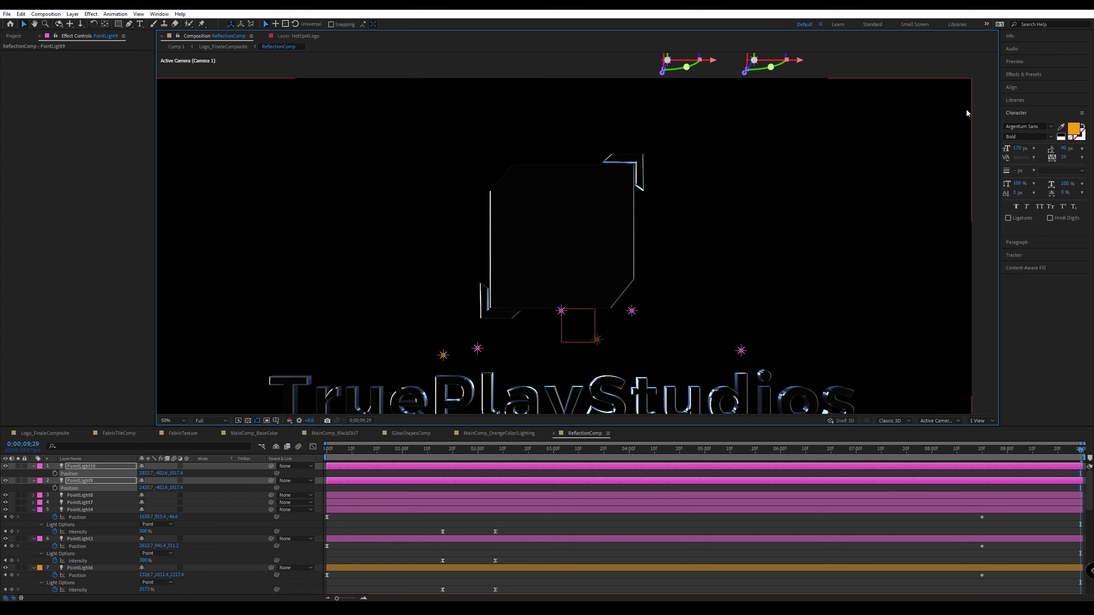
left_click_drag(662, 71, 62, 516)
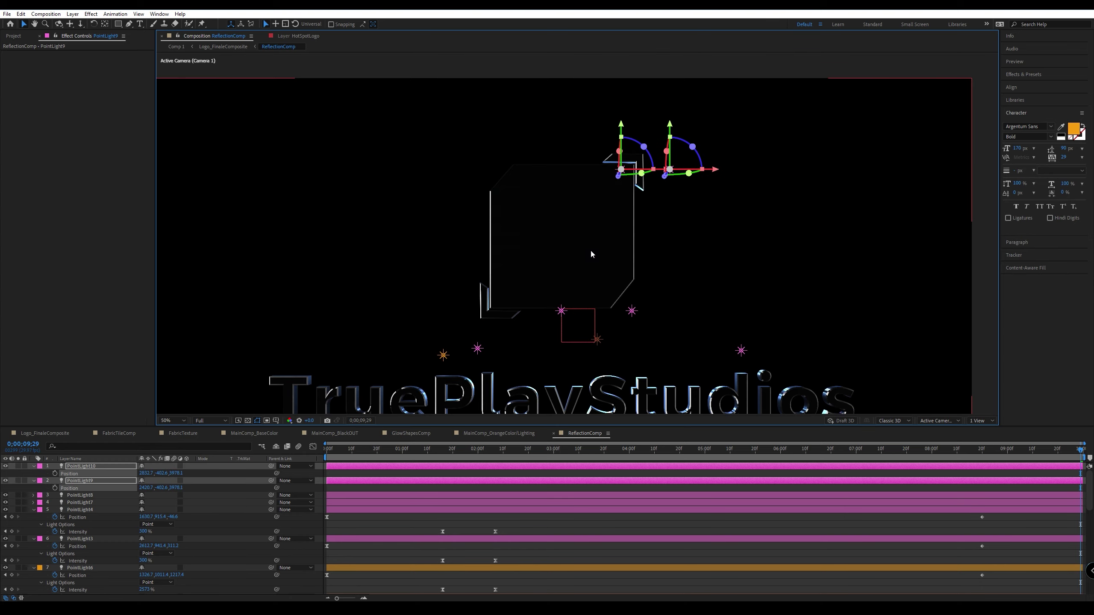
left_click_drag(620, 176, 810, 118)
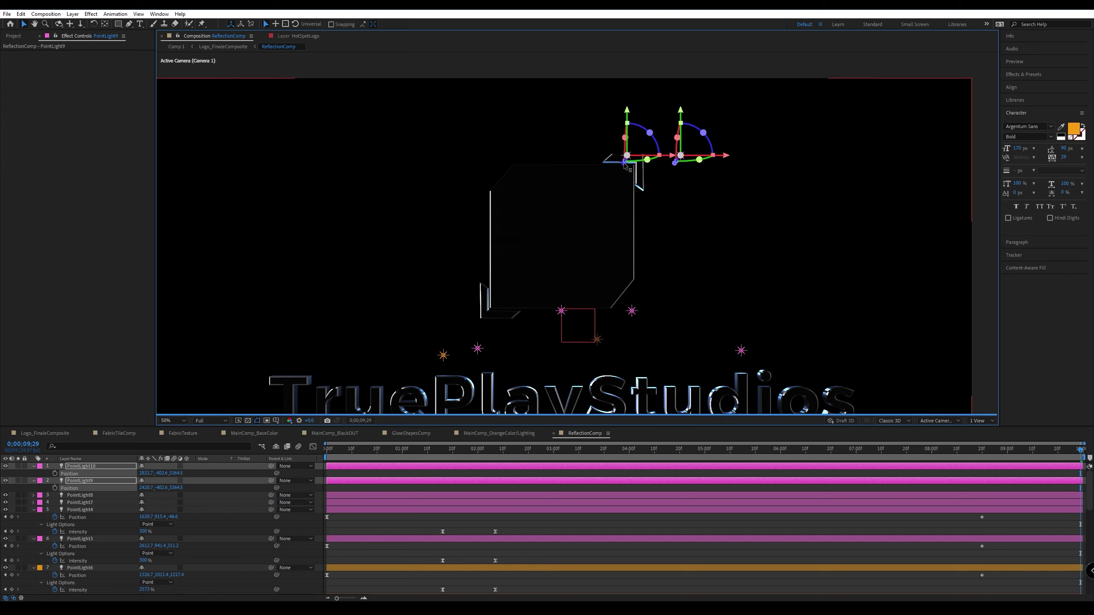
In Custom View 1, move PointLight9 and PointLight10 in front of the logo and lower them to about Y 412, Z -360.
left_click(939, 421)
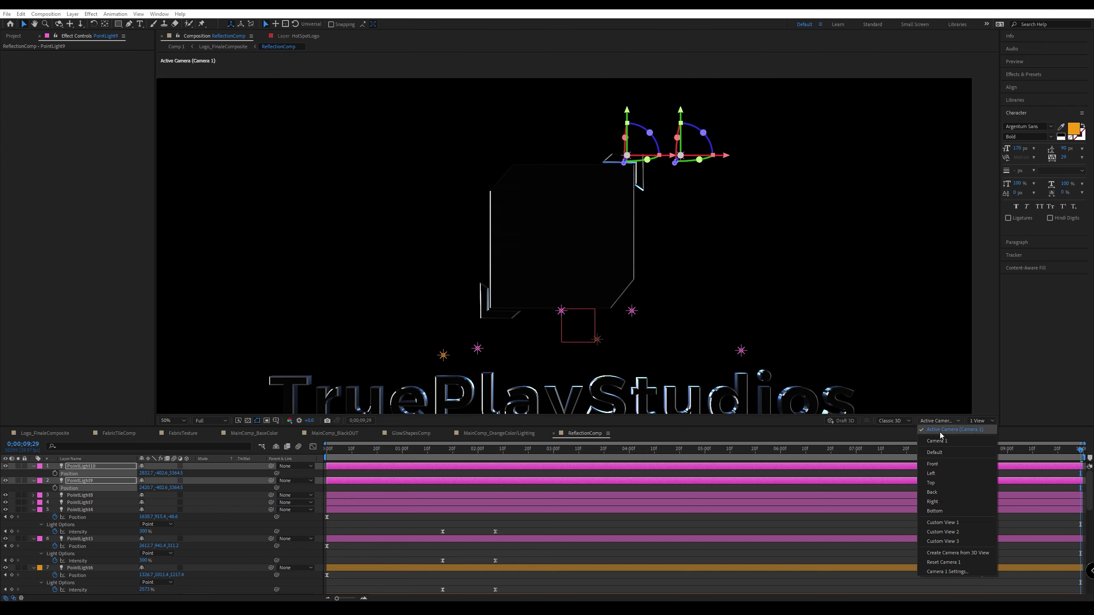
left_click(945, 522)
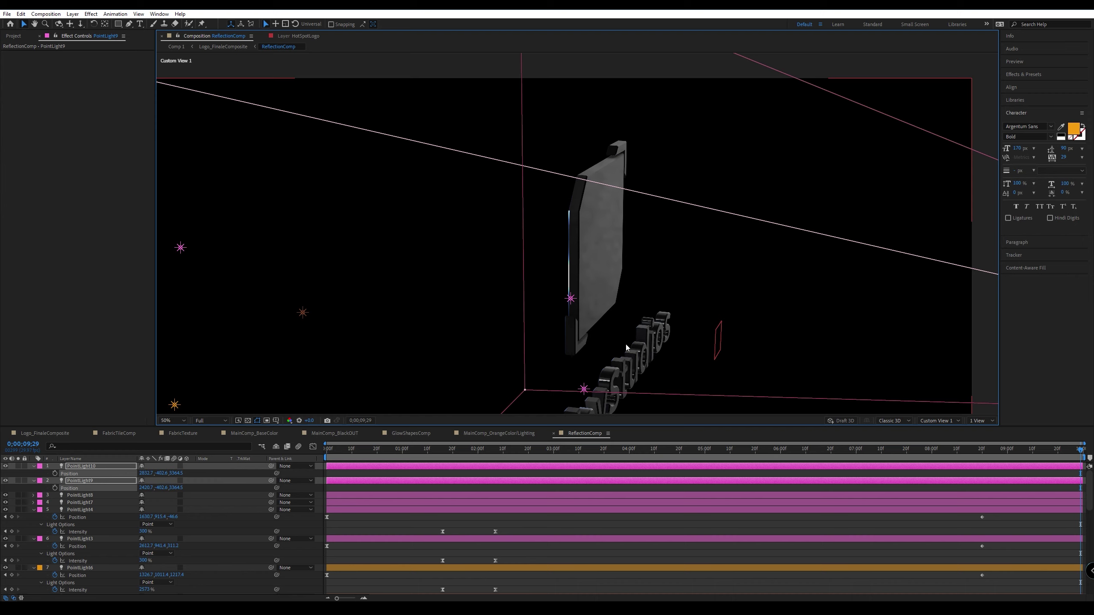
scroll(561, 326, "down", 2)
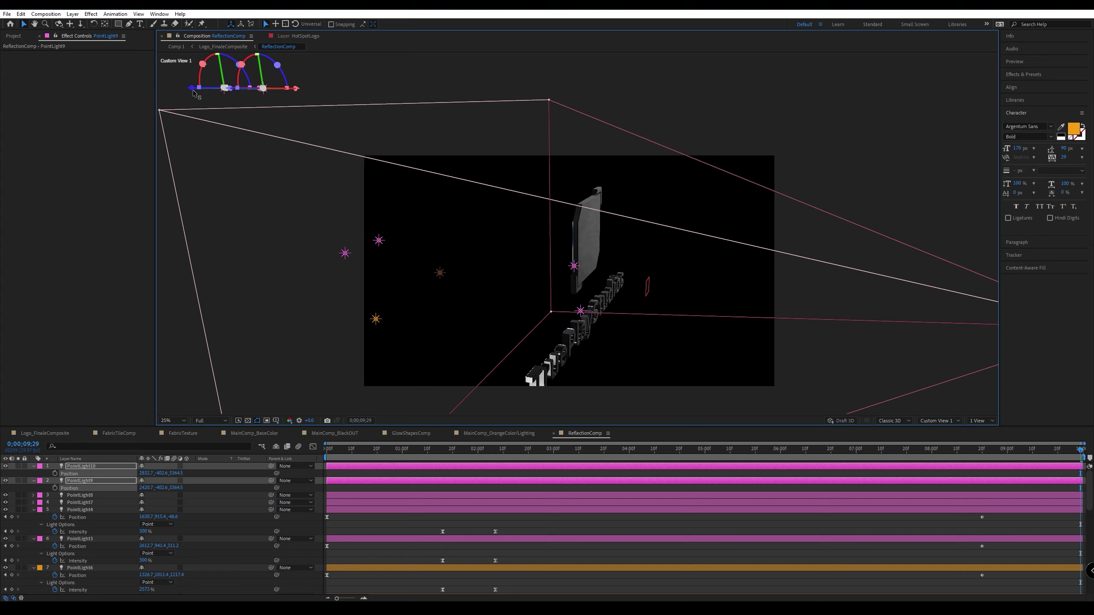
left_click_drag(193, 89, 607, 156)
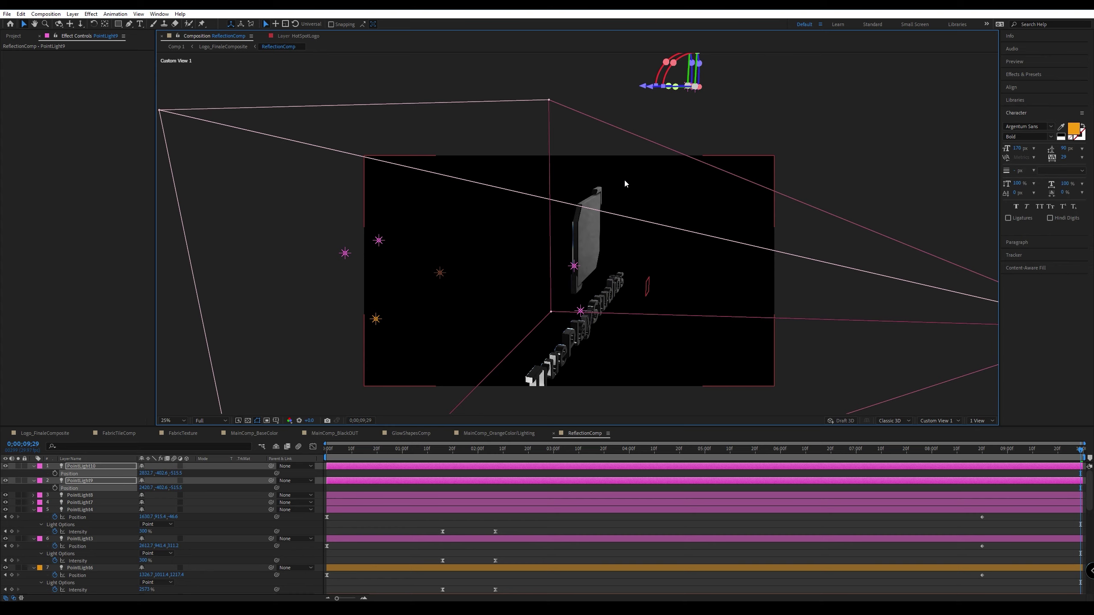
scroll(625, 178, "up", 2)
scroll(625, 181, "down", 2)
left_click_drag(644, 93, 632, 157)
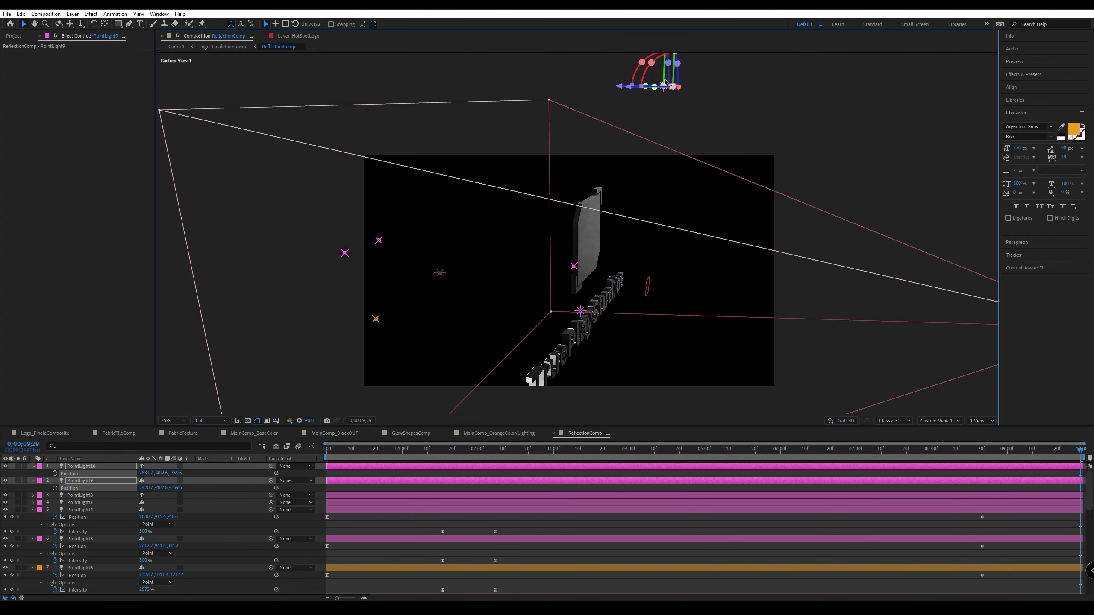
key("comma")
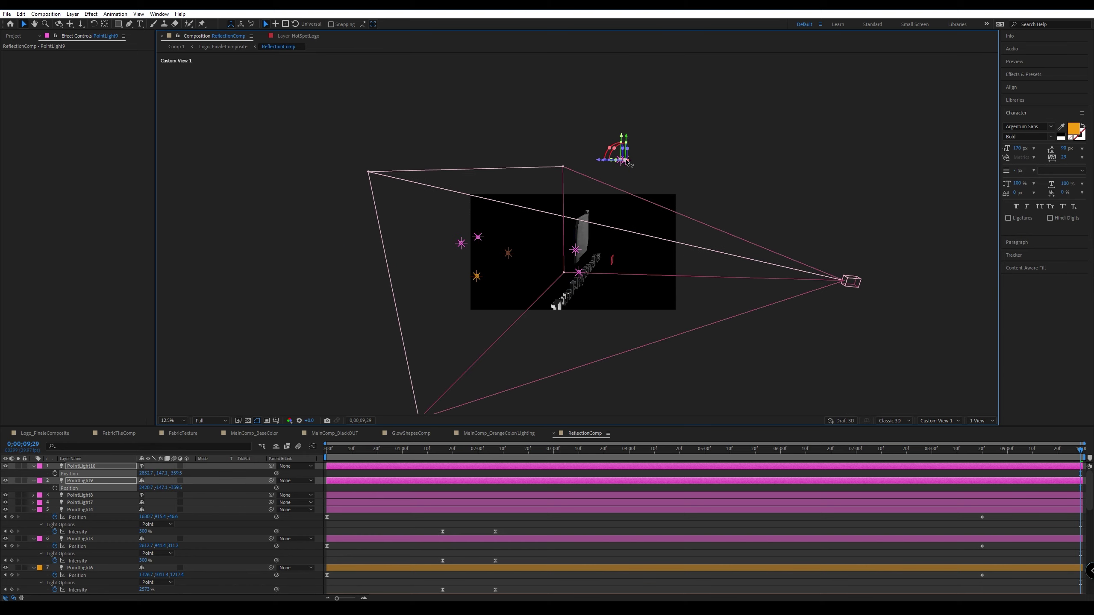
left_click_drag(627, 164, 627, 217)
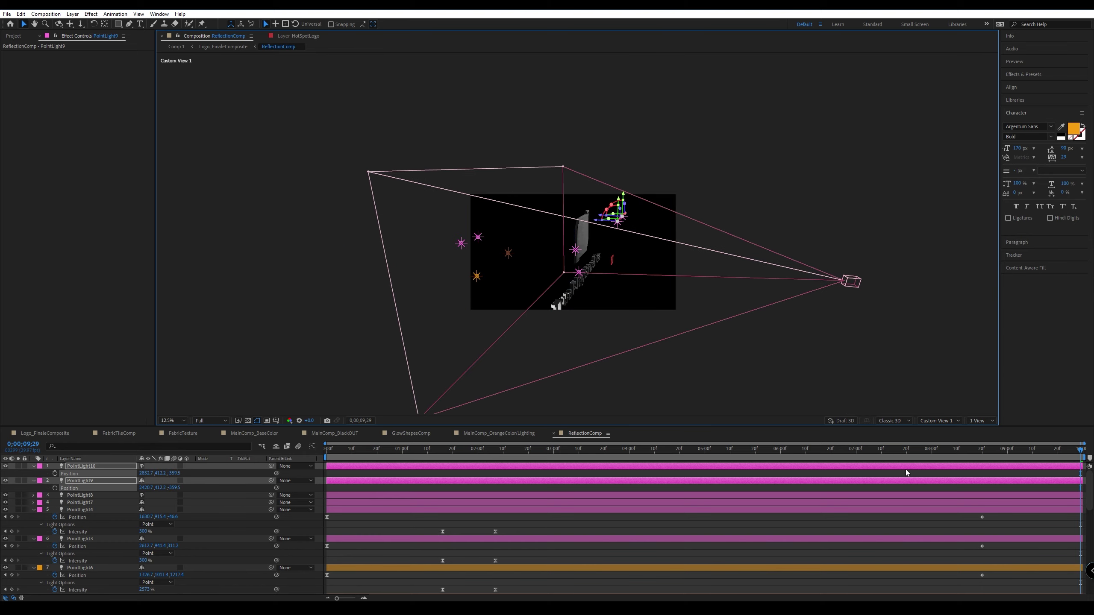
Return to the camera view and shift both new lights sideways across the logo, ending right of it at about Z 205.
left_click(941, 421)
left_click(933, 442)
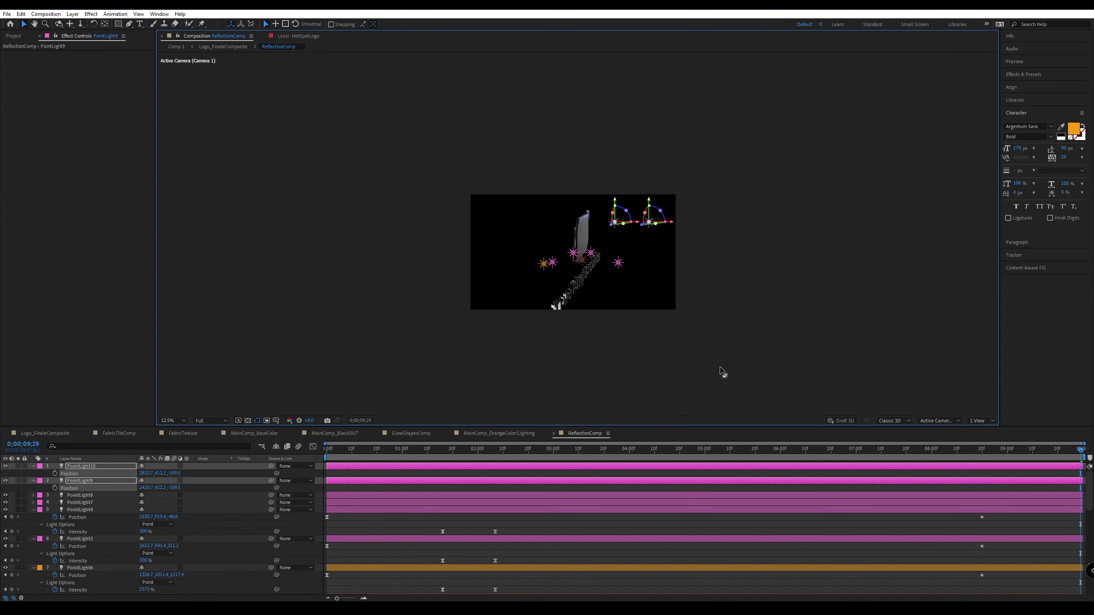
scroll(598, 228, "up", 4)
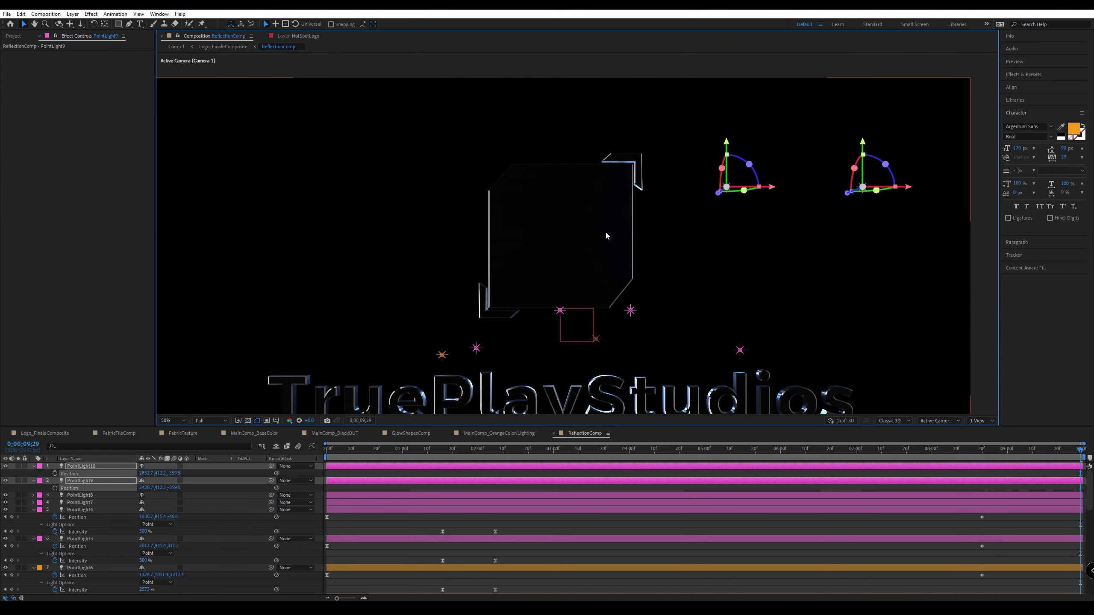
left_click_drag(907, 189, 478, 221)
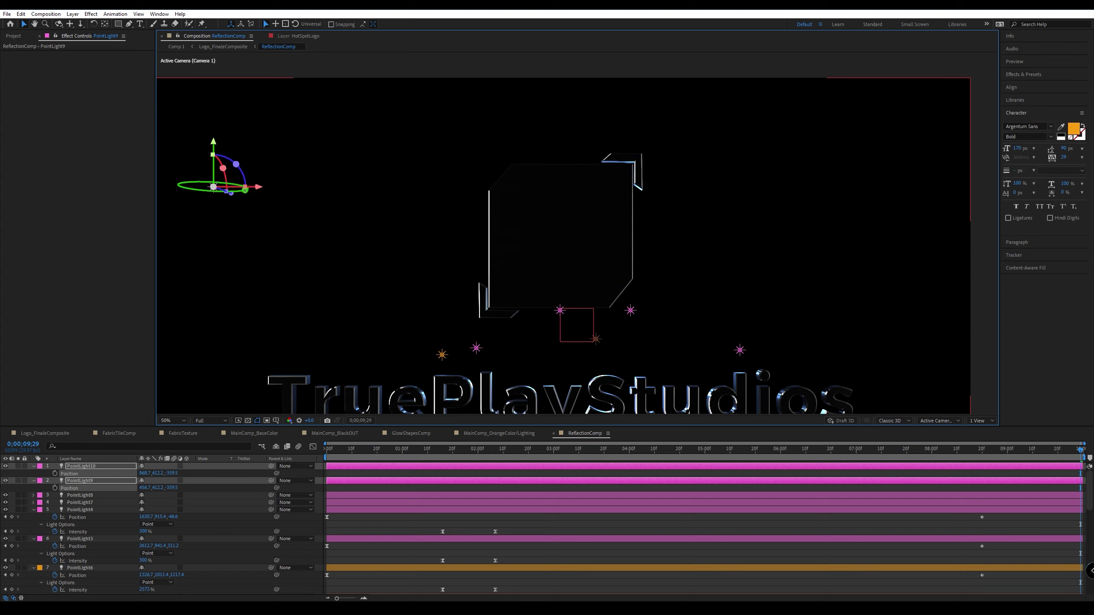
left_click_drag(254, 191, 715, 189)
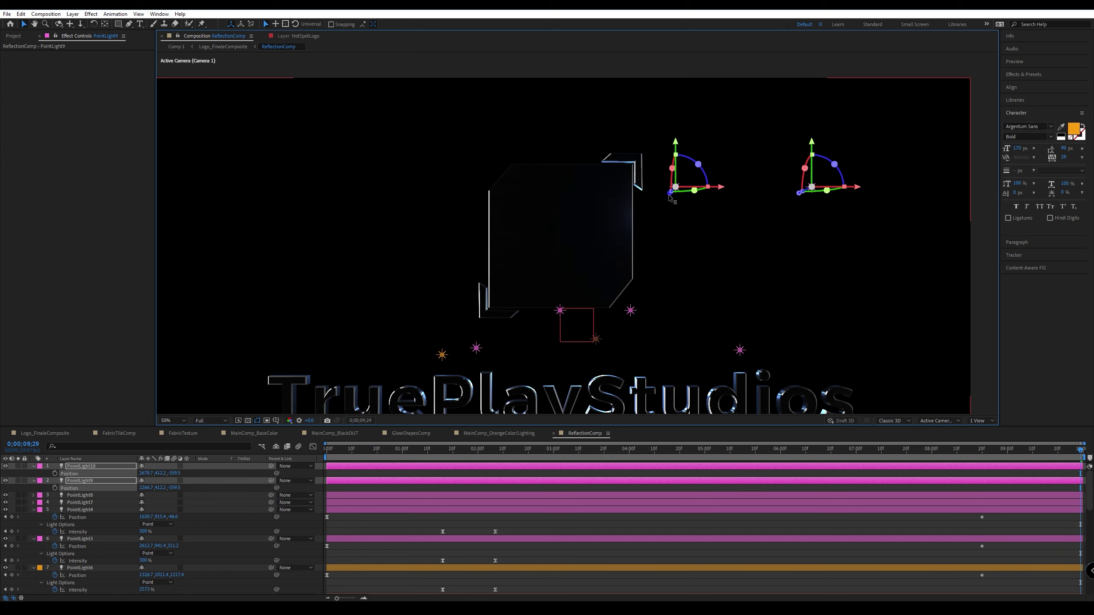
left_click_drag(670, 193, 634, 276)
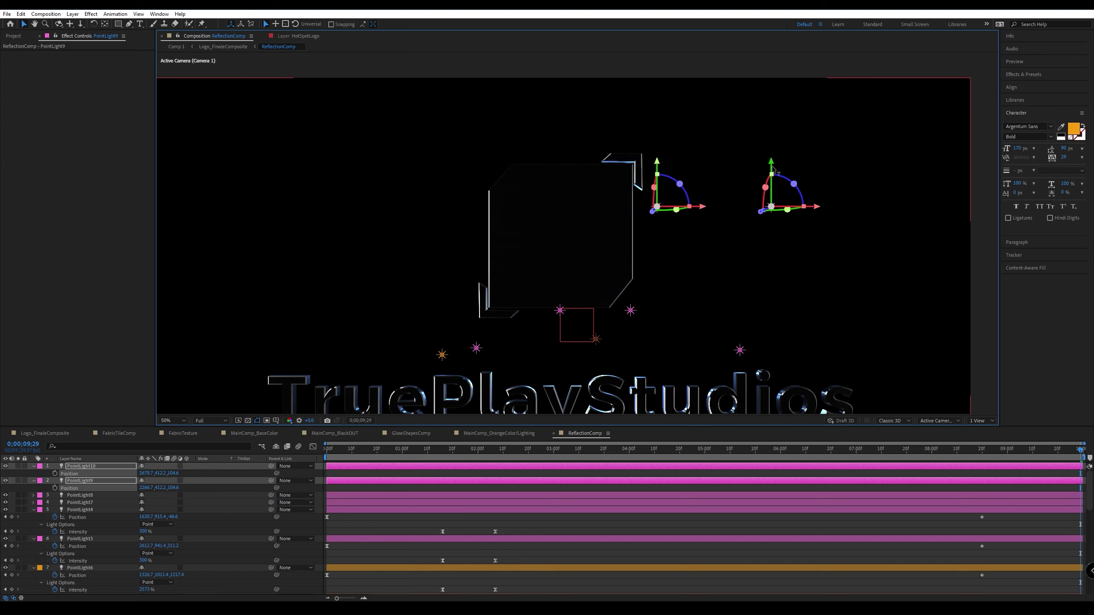
Try PointLight9 and PointLight10 above the logo at about Y 113, and delete both lights.
left_click_drag(774, 172, 745, 147)
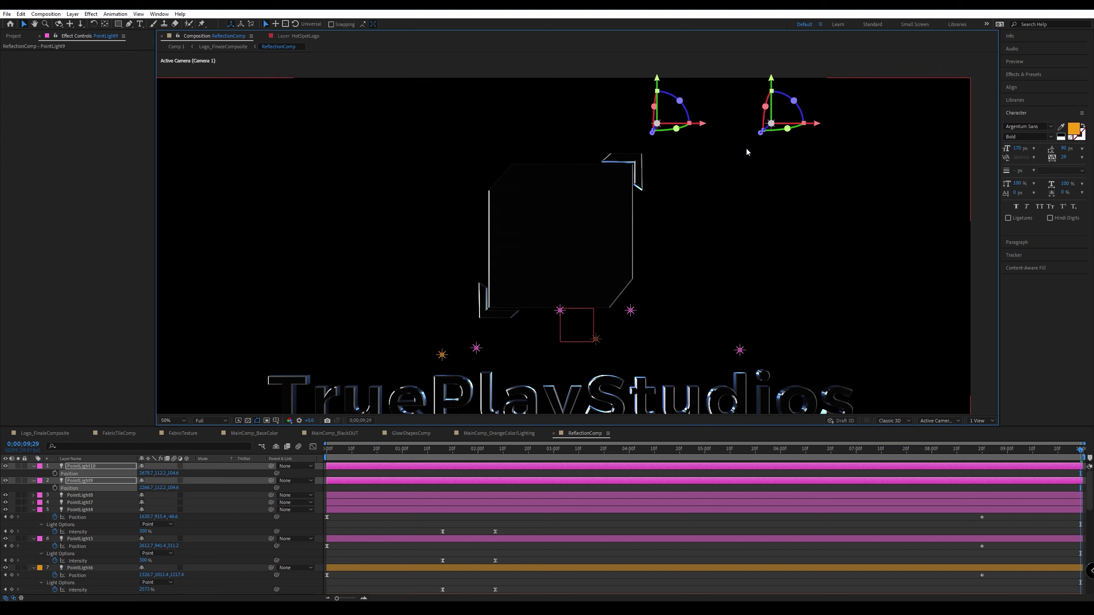
left_click_drag(809, 129, 662, 126)
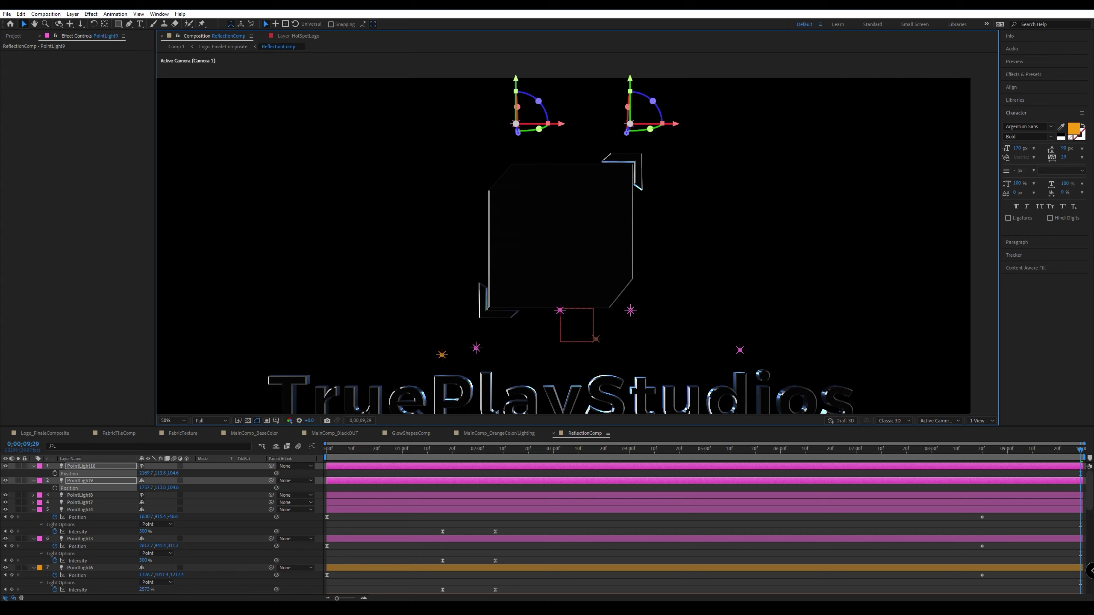
left_click(82, 470)
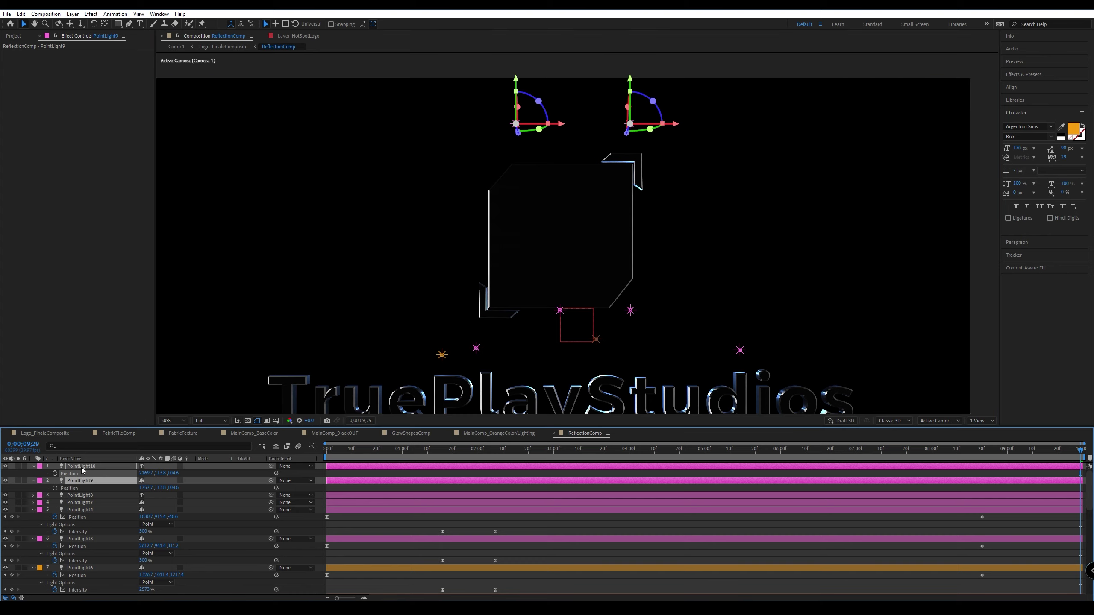
key("Delete")
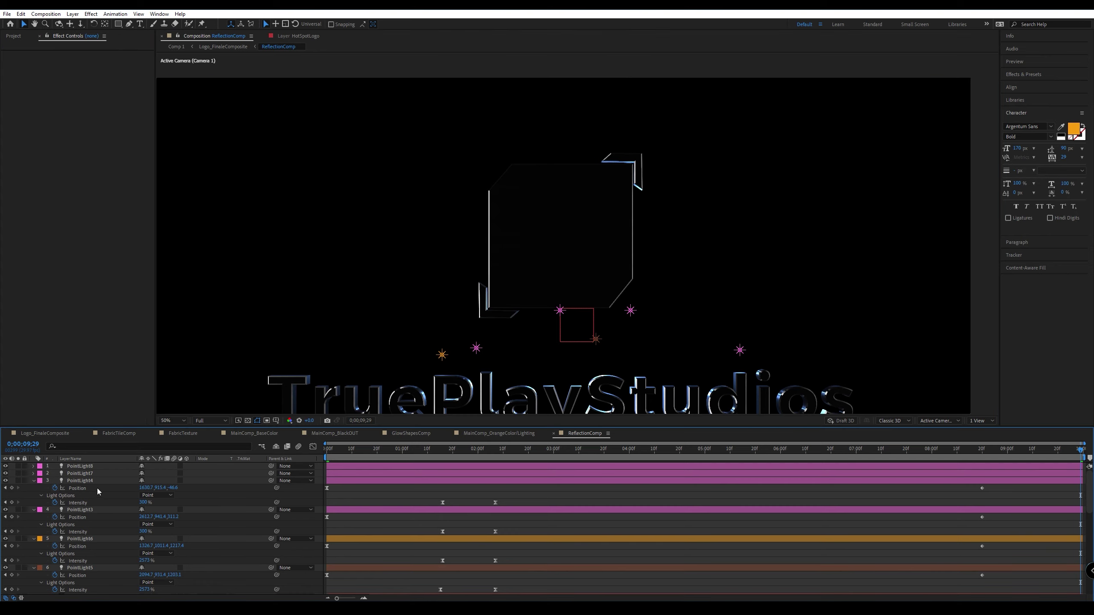
Select the Element 3D - Logo layer, bring its Rotate Environment settings into reach and go to the first frame.
scroll(109, 505, "down", 3)
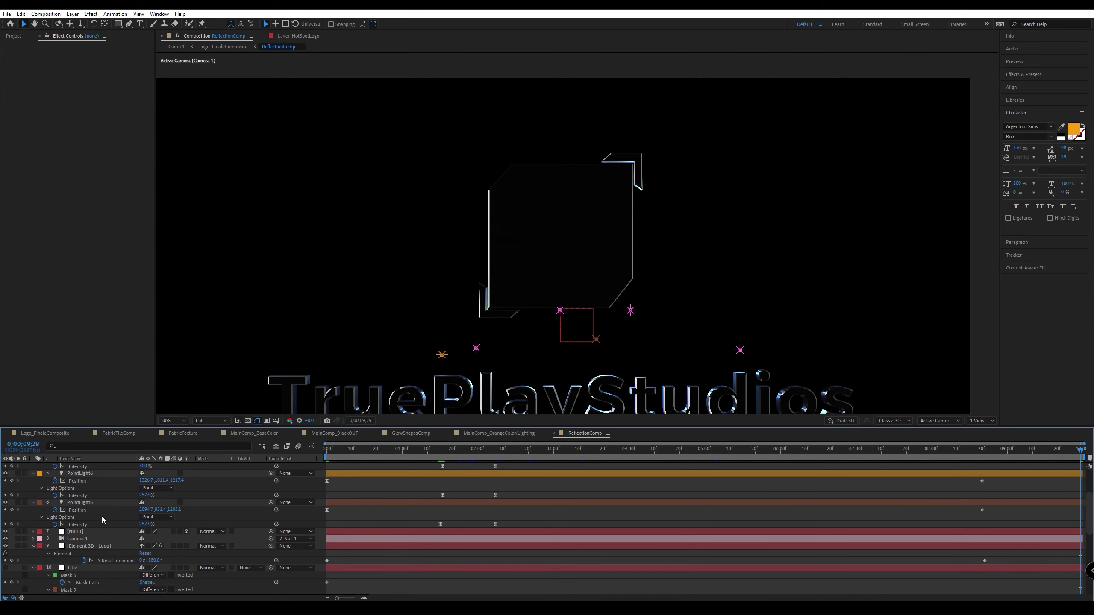
left_click(84, 546)
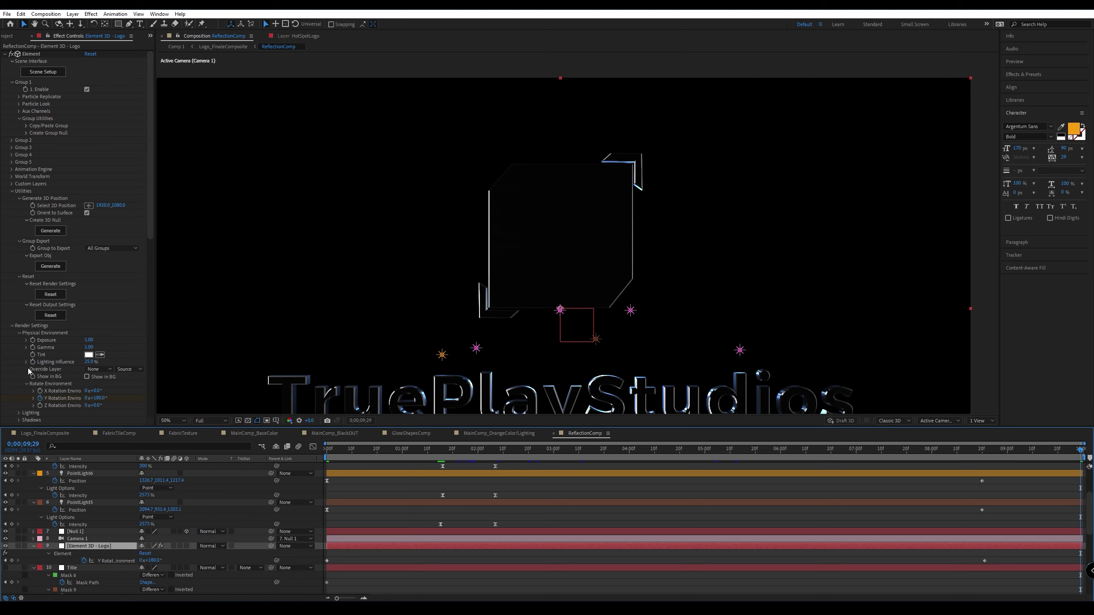
scroll(29, 371, "down", 3)
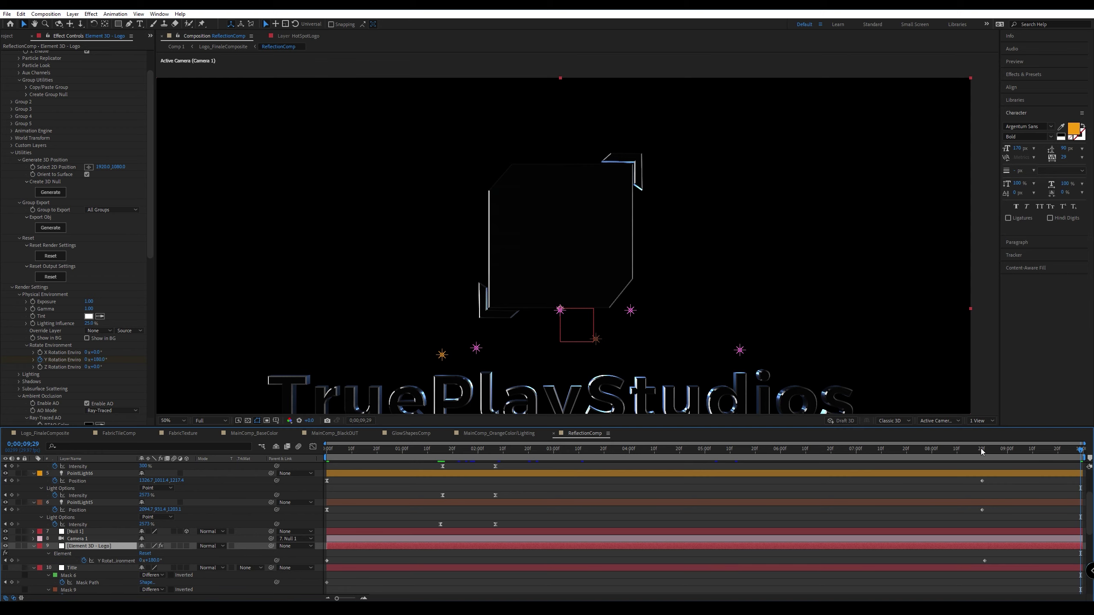
left_click_drag(981, 451, 288, 476)
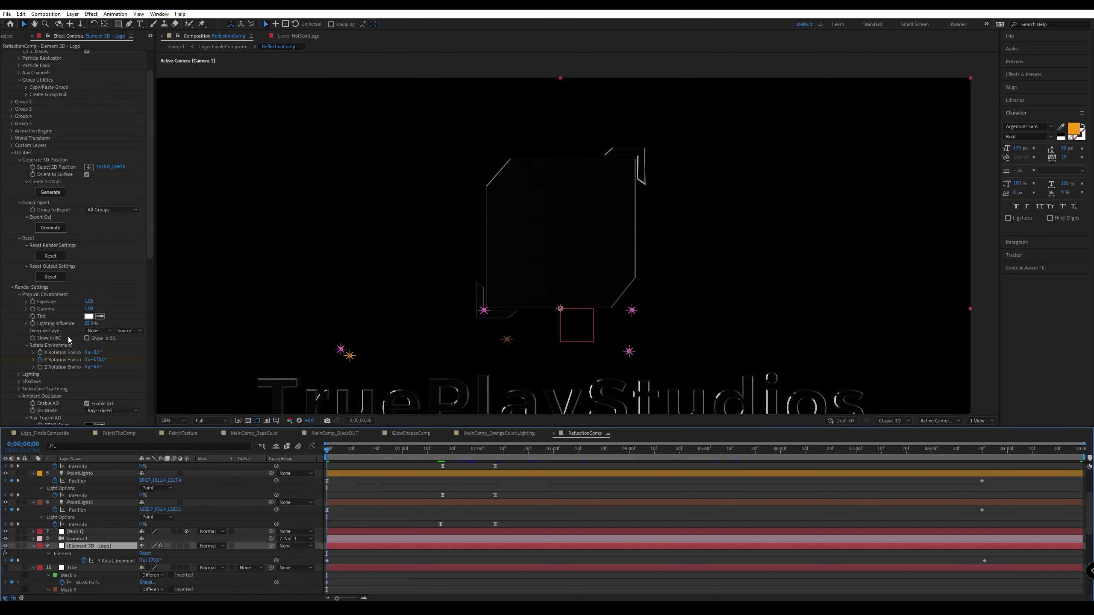
Try different environment Y rotations on the logo at the first frame, between about 129° and 194°.
left_click_drag(100, 360, 107, 360)
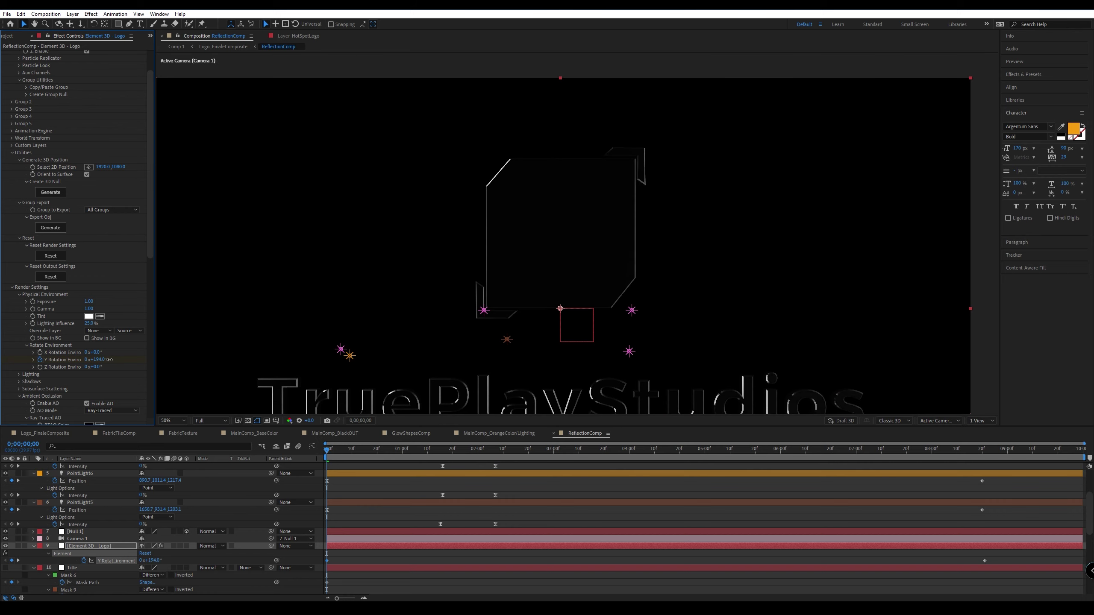
left_click_drag(108, 360, 79, 358)
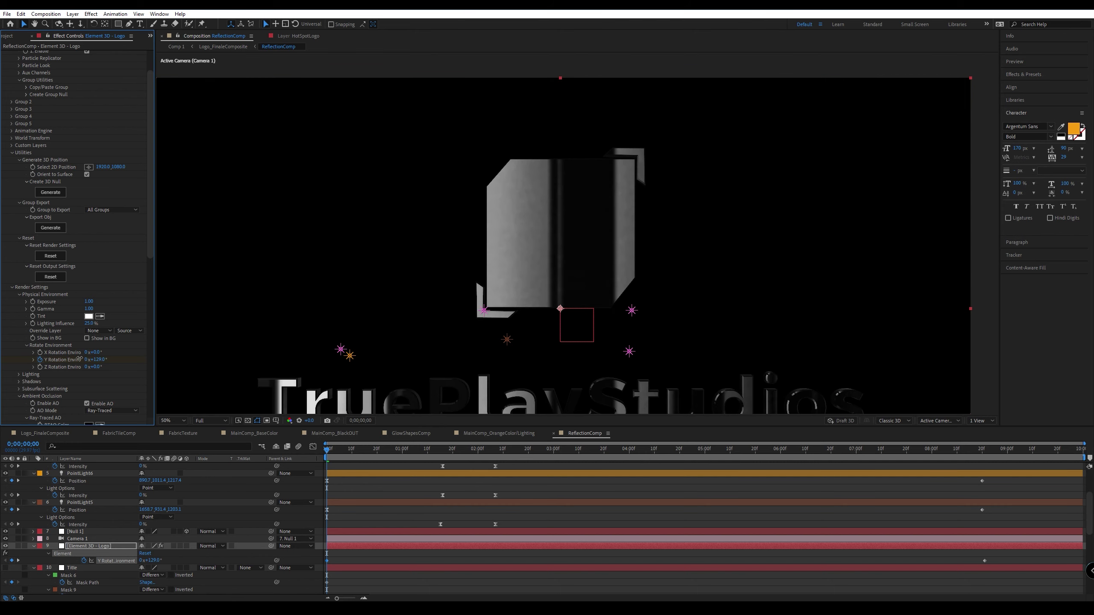
left_click_drag(80, 359, 103, 359)
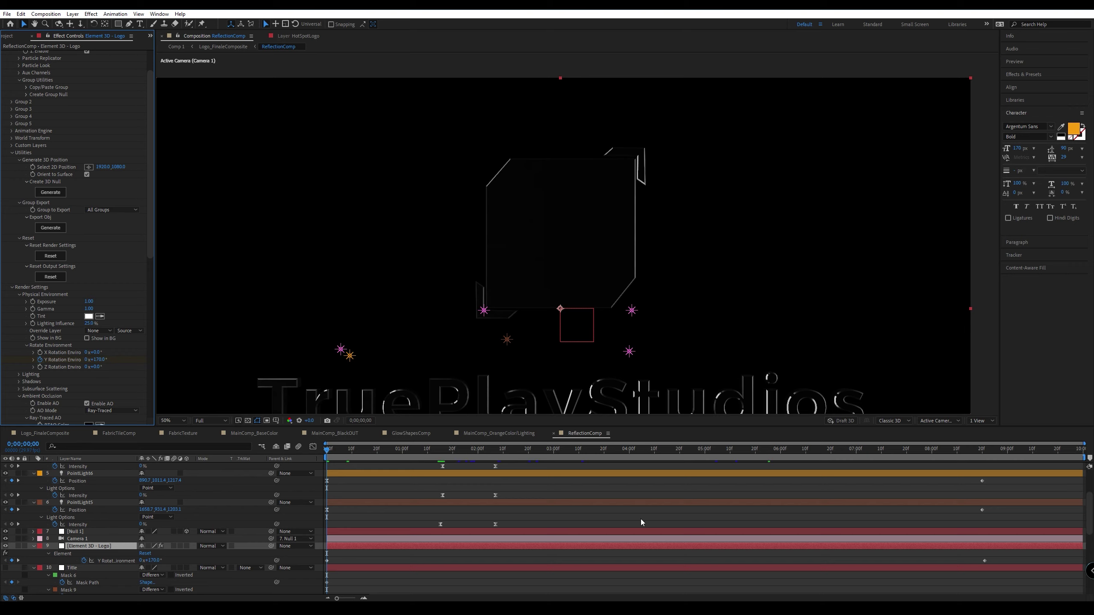
Delete the second environment Y rotation keyframe, near the end of the Element 3D - Logo layer.
left_click(985, 561)
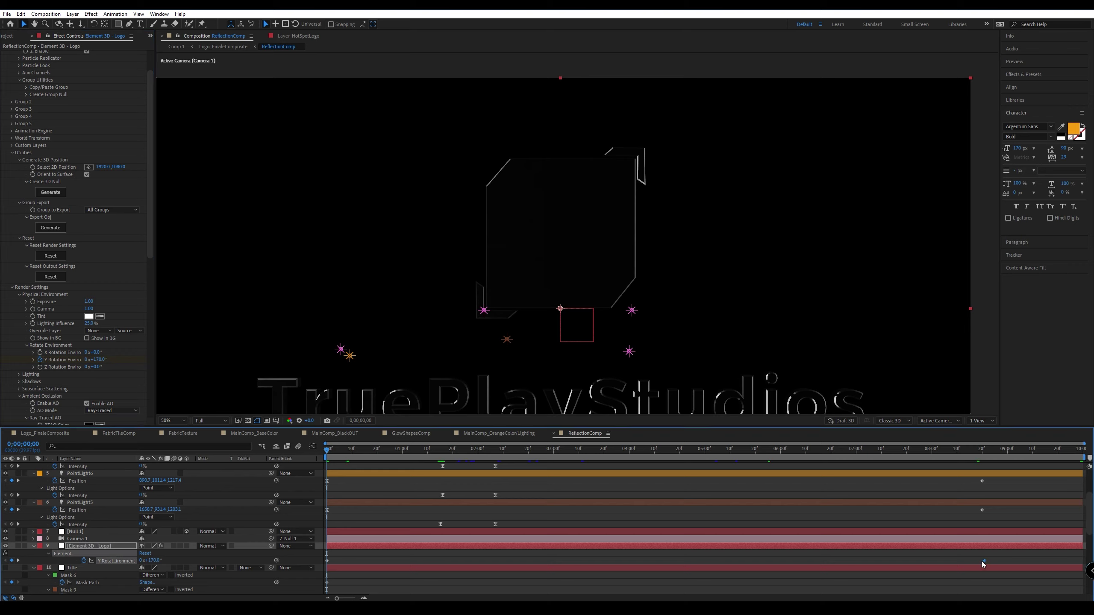
key("Delete")
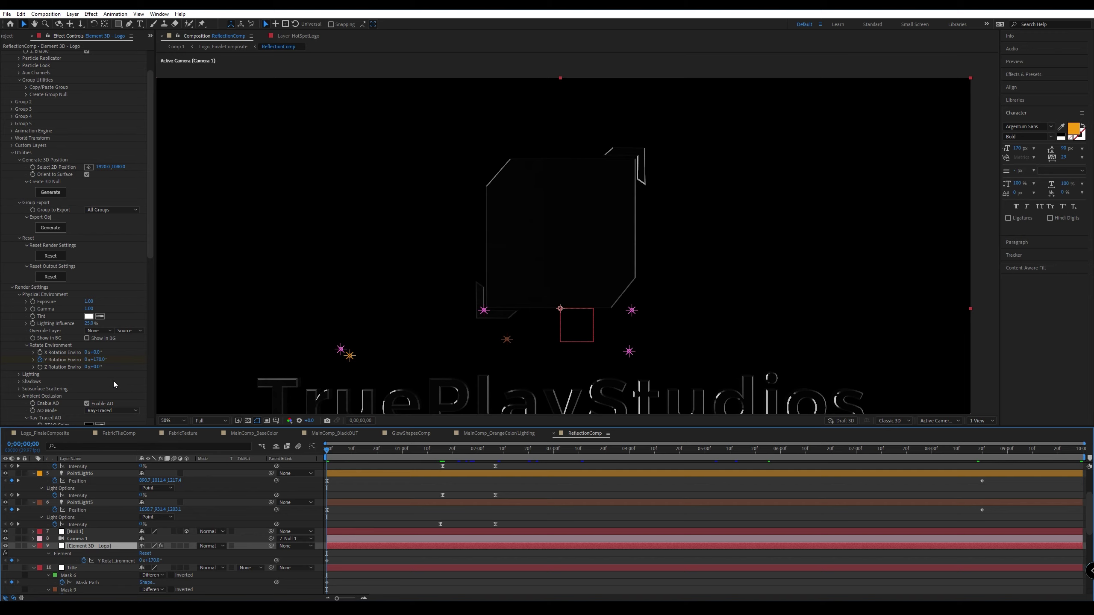
Try another environment X rotation and a higher Y rotation on the logo, undoing each change.
mouse_move(100, 353)
left_mouse_down()
mouse_move(125, 352)
mouse_move(105, 354)
left_mouse_up()
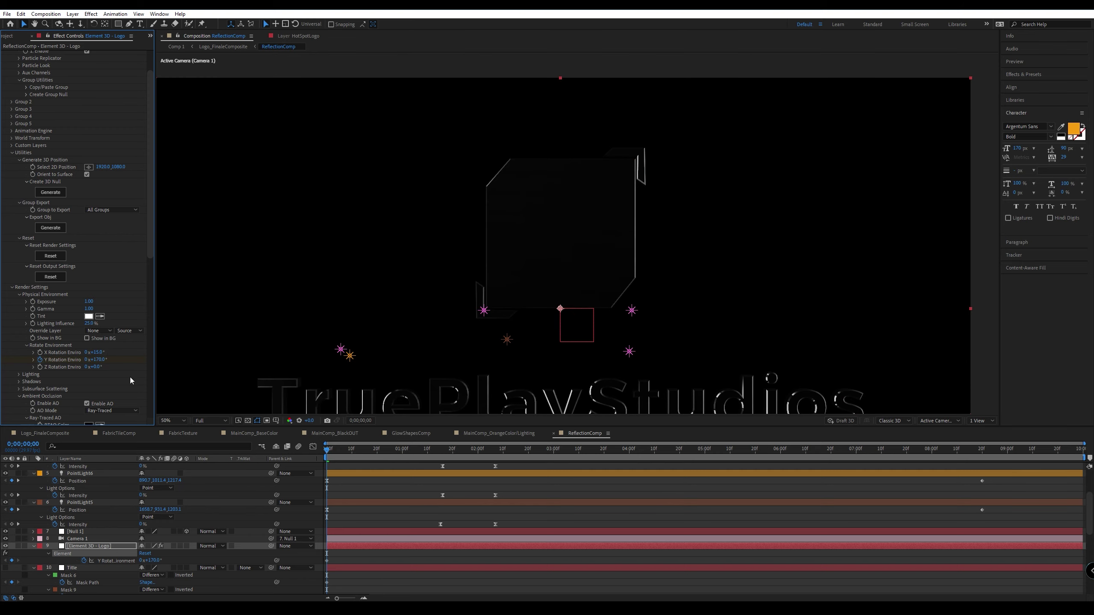
key("ctrl+z")
left_click_drag(100, 361, 125, 361)
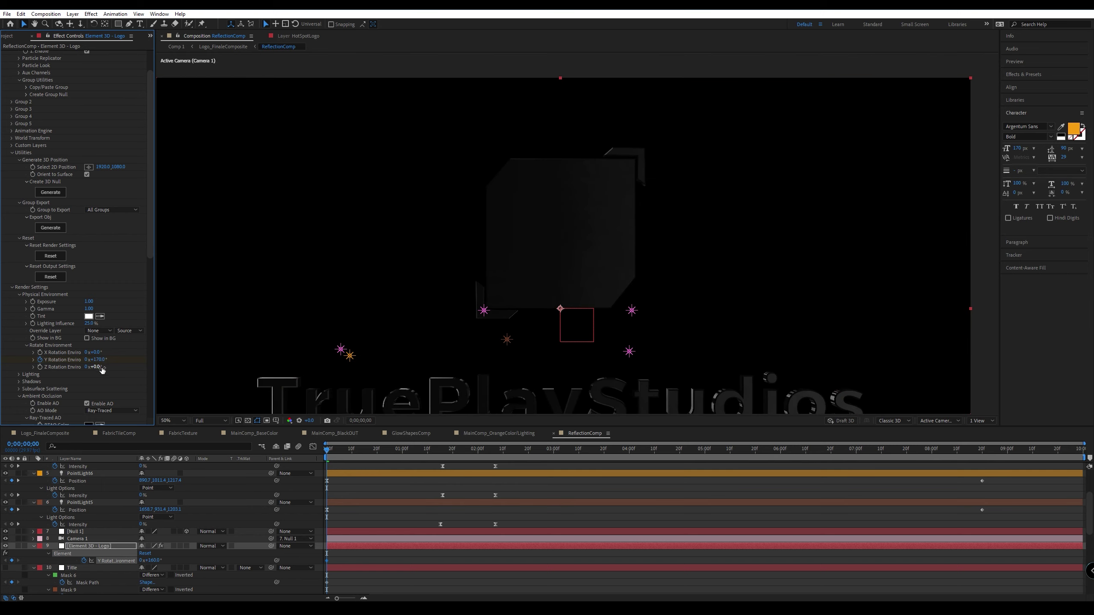
key("ctrl+z")
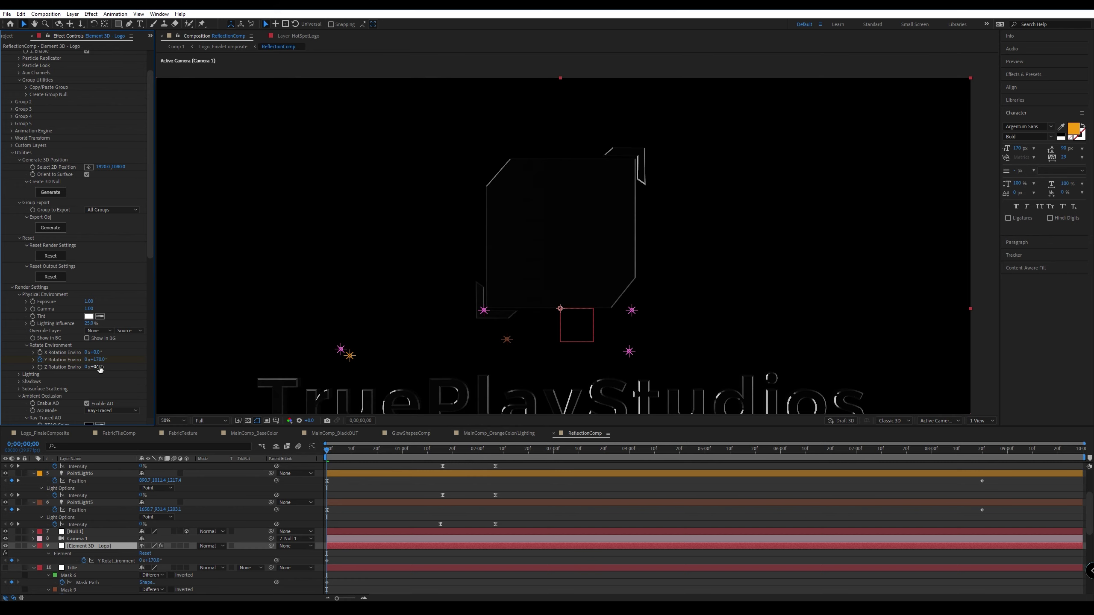
Set the logo's environment Z rotation to about -36°, comparing the reflections on its edges and lettering.
mouse_move(100, 369)
left_mouse_down()
mouse_move(109, 370)
mouse_move(80, 368)
left_mouse_up()
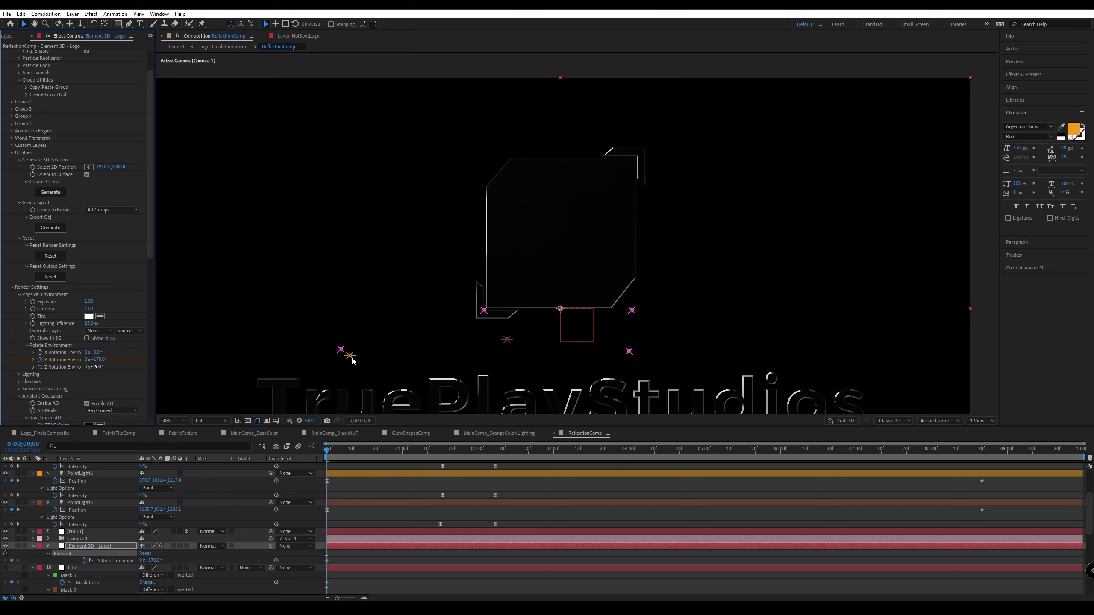
key("h")
left_click_drag(430, 338, 384, 312)
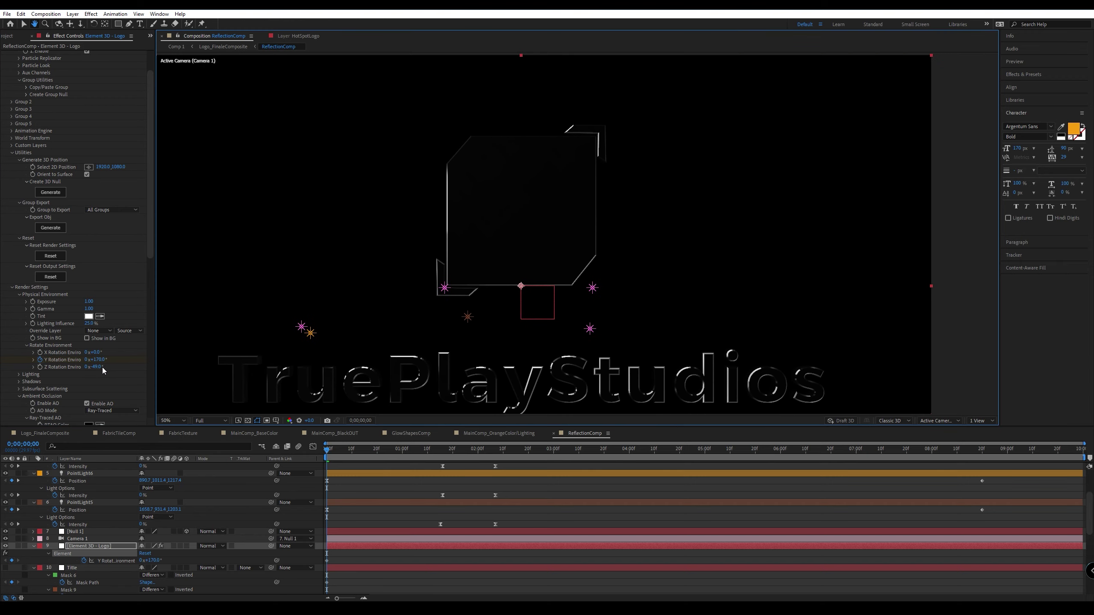
key("v")
left_click_drag(103, 368, 109, 367)
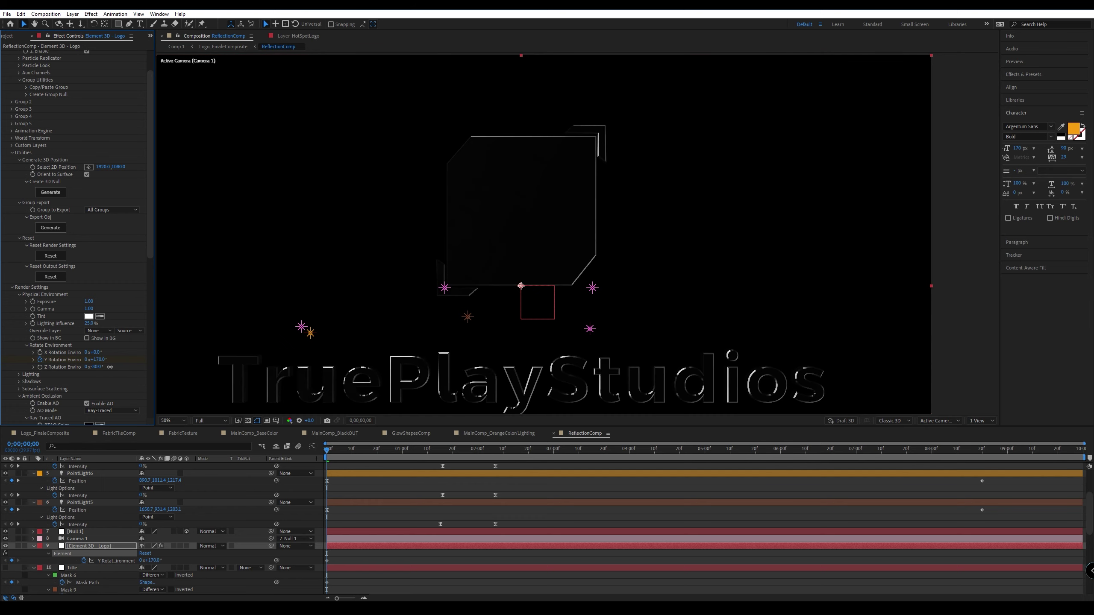
left_click_drag(107, 367, 105, 366)
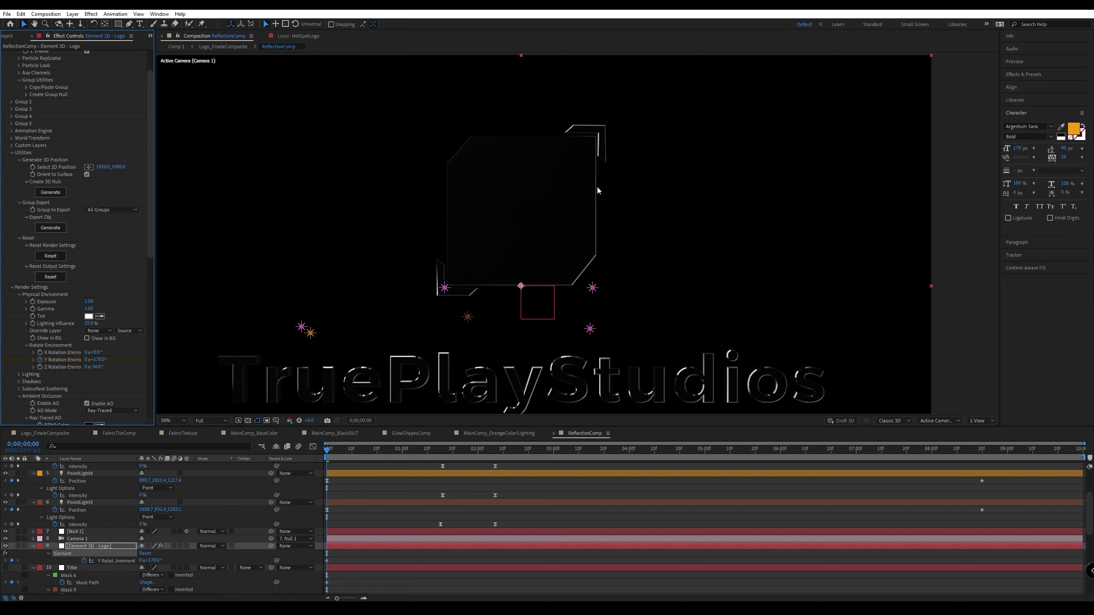
Inspect the logo's corner reflections up close and set the environment Y rotation at the first frame to about 165°.
scroll(586, 141, "up", 4)
left_click_drag(583, 149, 603, 320)
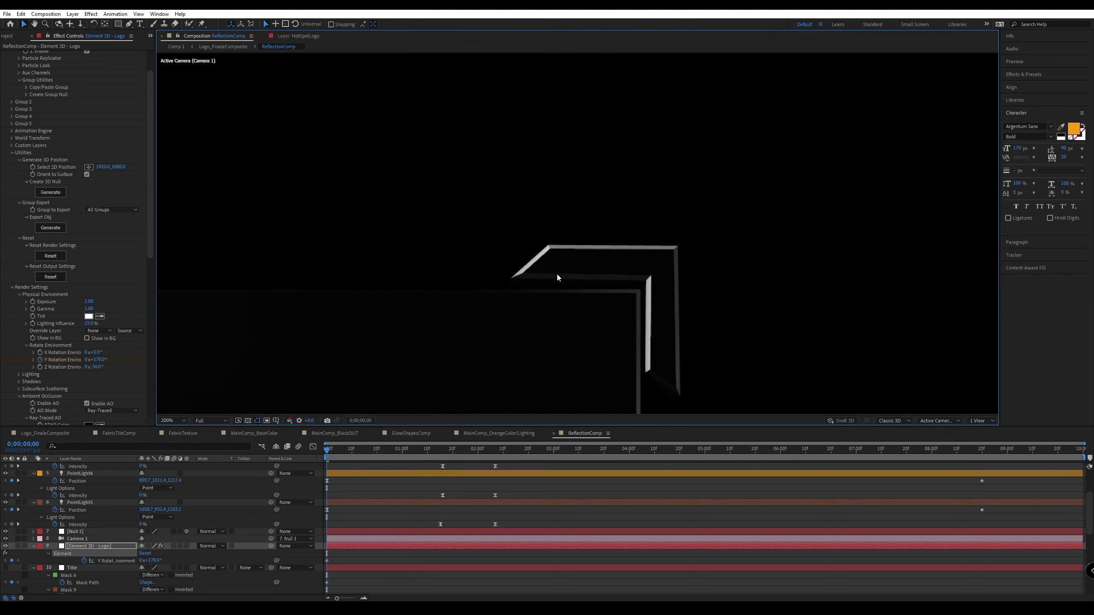
left_click_drag(390, 359, 534, 220)
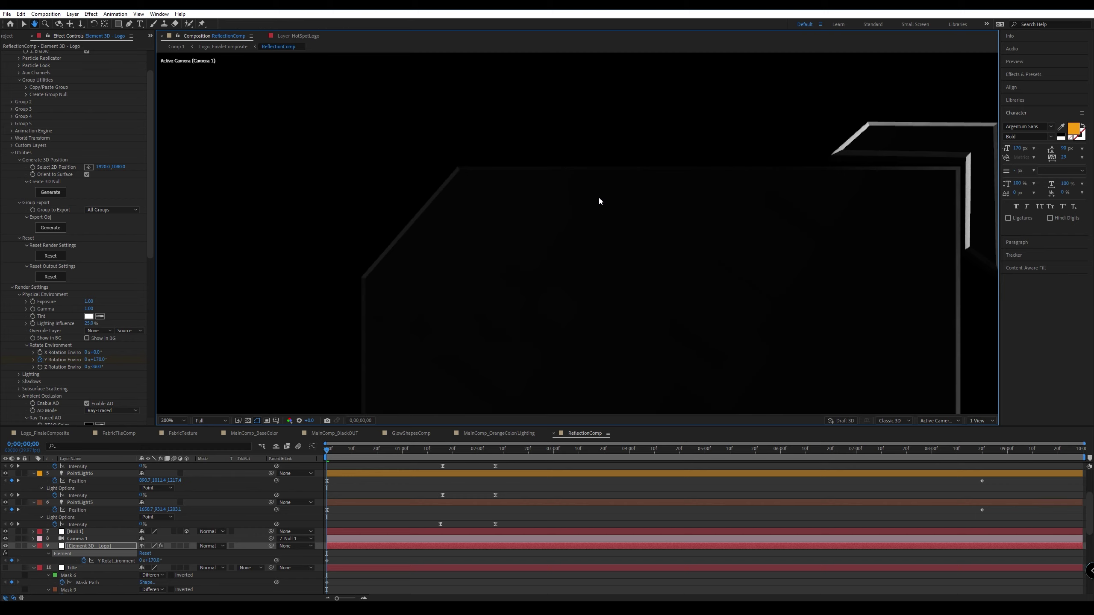
left_click_drag(600, 201, 508, 266)
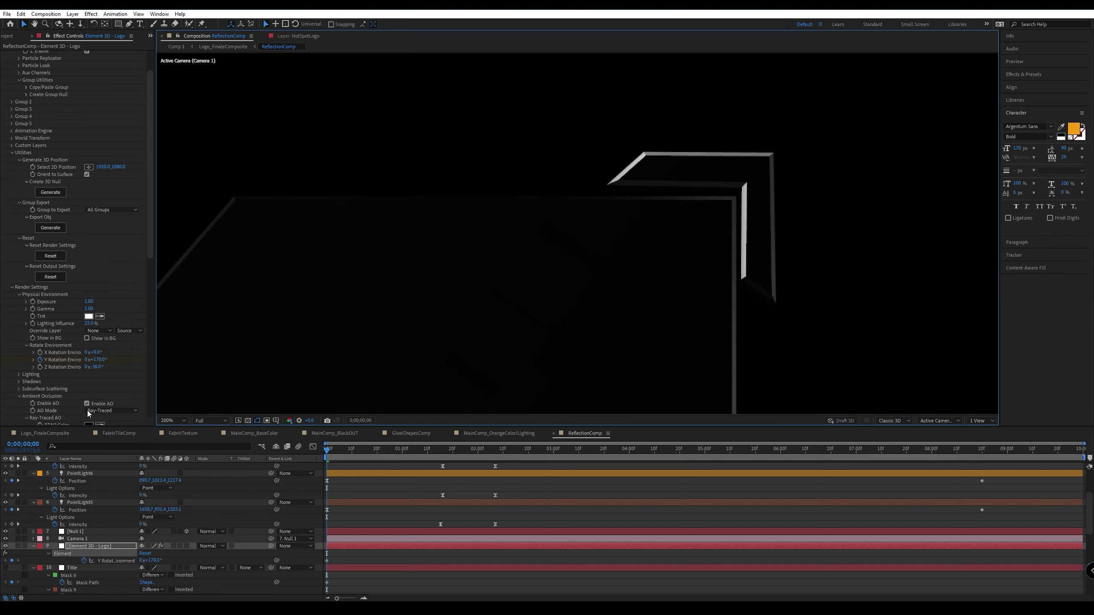
left_click_drag(100, 359, 97, 368)
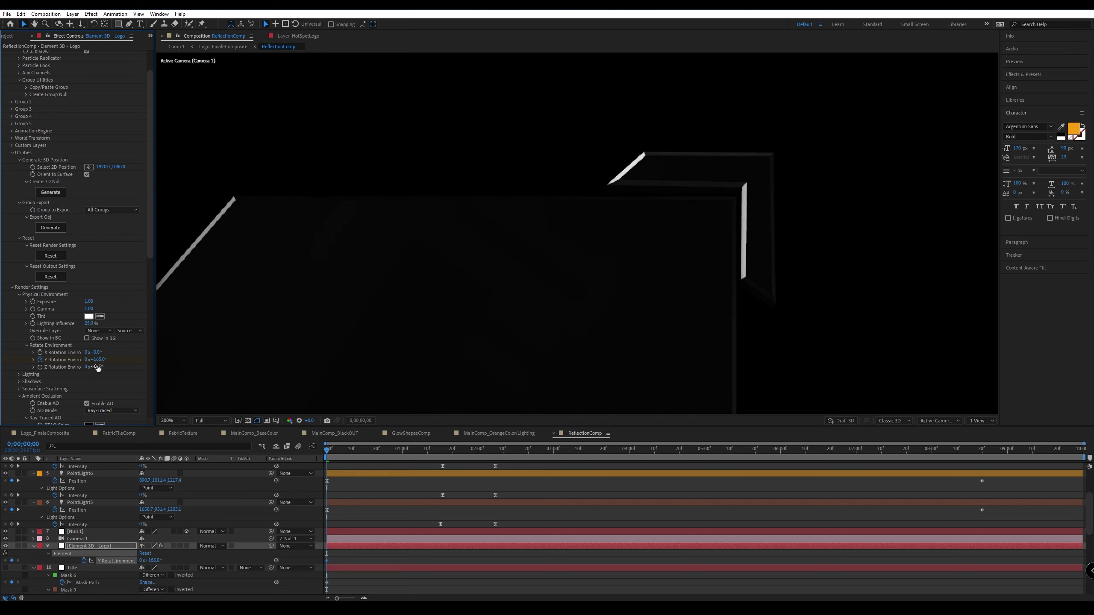
scroll(425, 357, "down", 4)
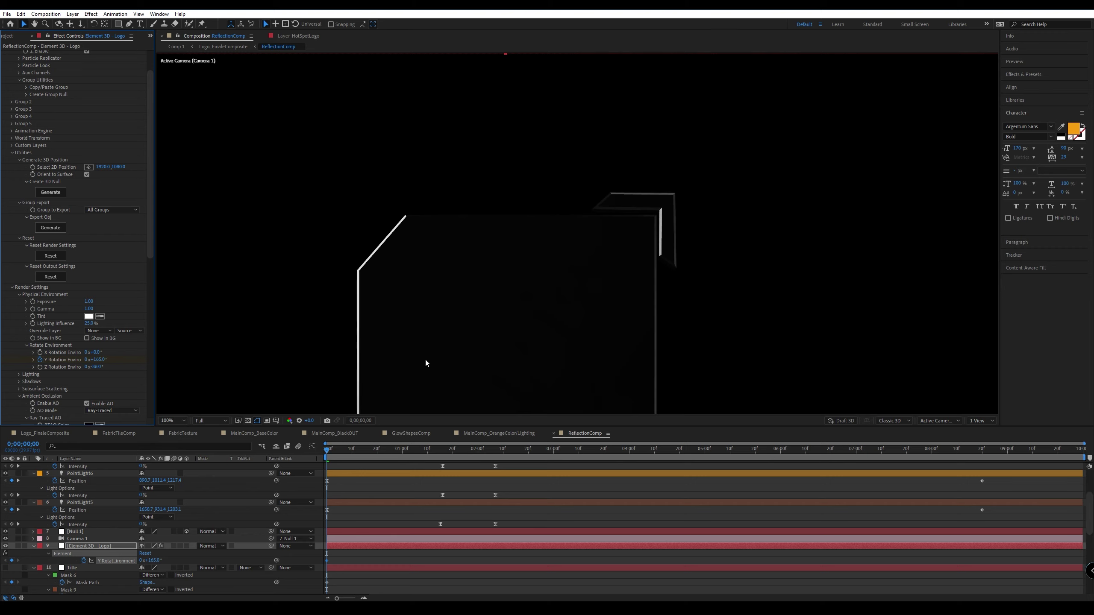
middle_click_drag(532, 347, 544, 227)
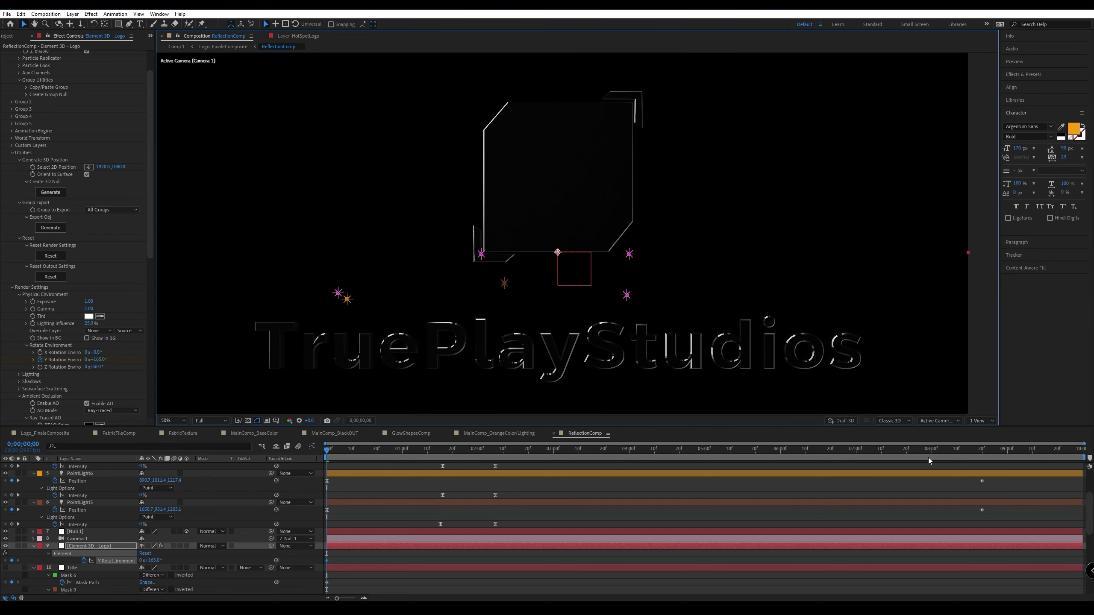
Keyframe the environment Y rotation at about 234° on the last frame and check the reflections around 0;00;04;23.
left_click(983, 456)
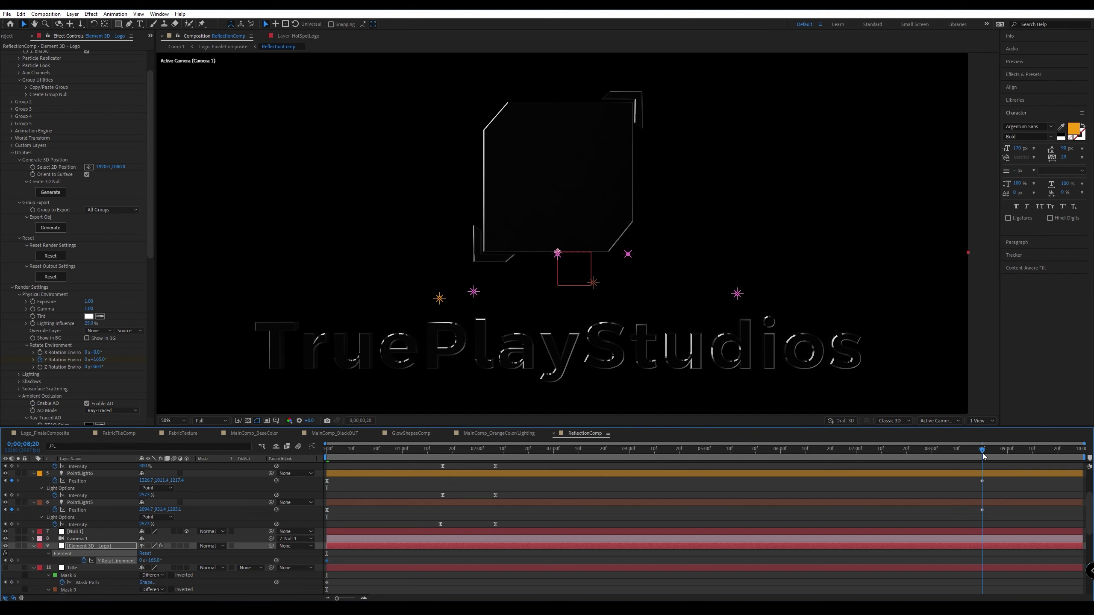
key("End")
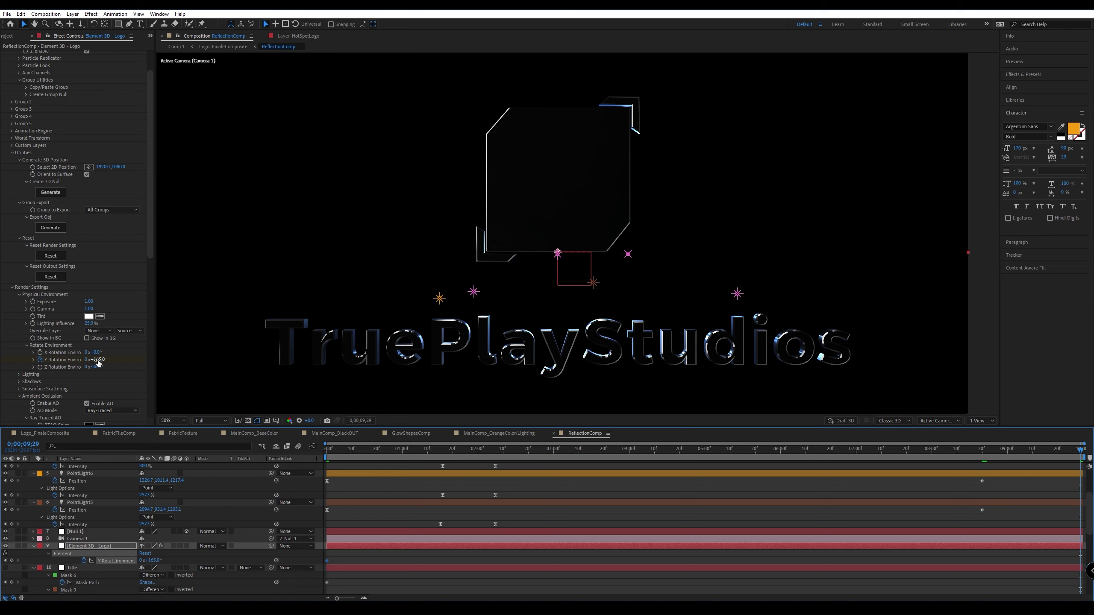
left_click_drag(102, 361, 126, 365)
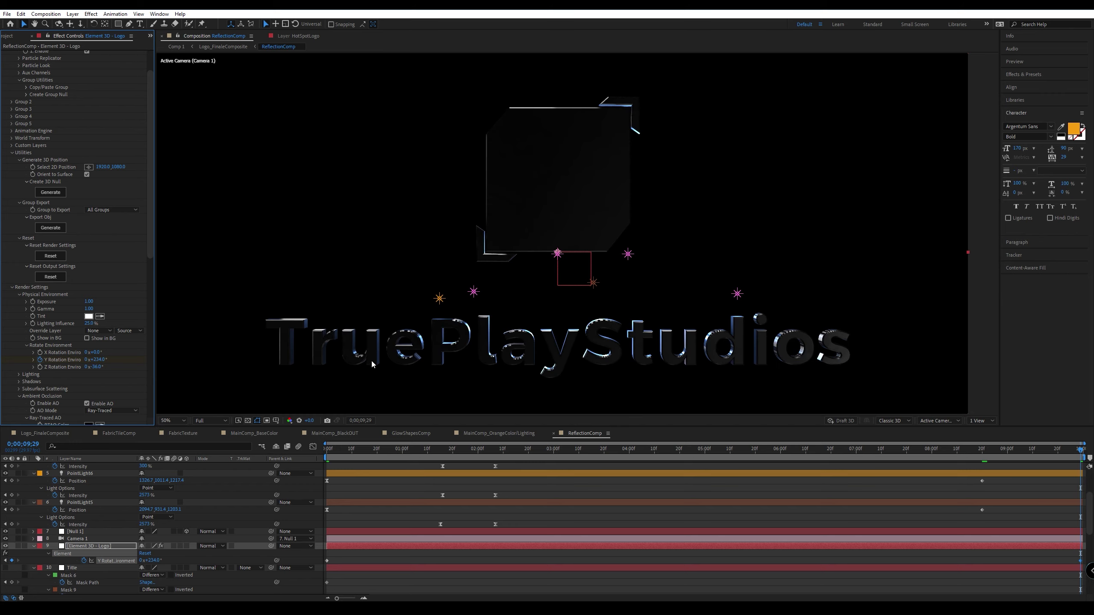
scroll(587, 251, "up", 1)
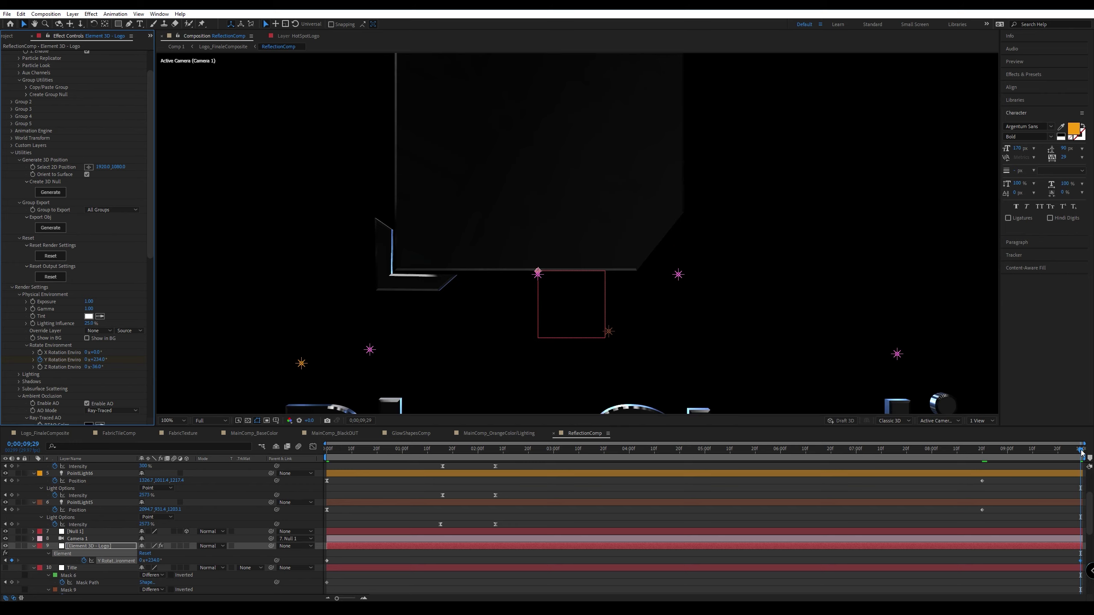
left_click_drag(1082, 453, 688, 451)
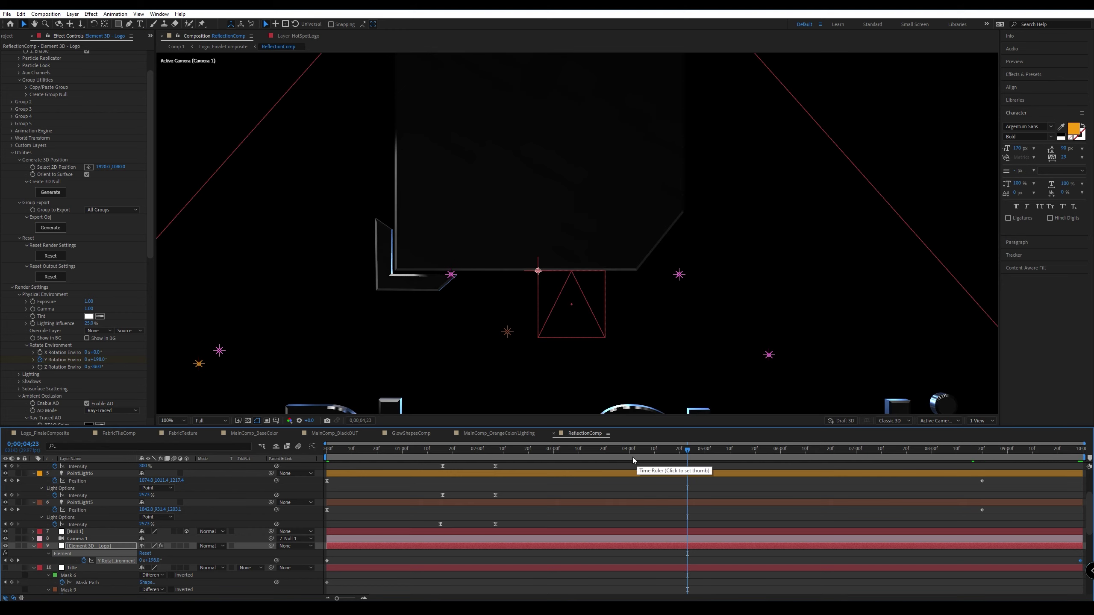
key("comma")
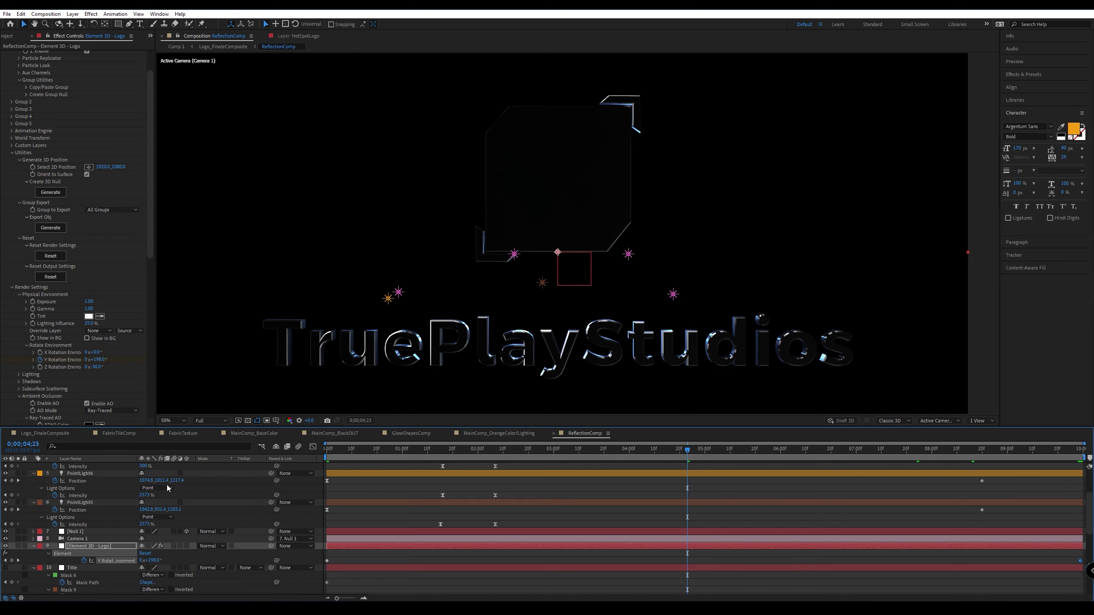
Collapse the properties of PointLight4, PointLight3, PointLight6 and PointLight5 in the timeline, and select PointLight5.
scroll(43, 515, "up", 3)
left_click(33, 481)
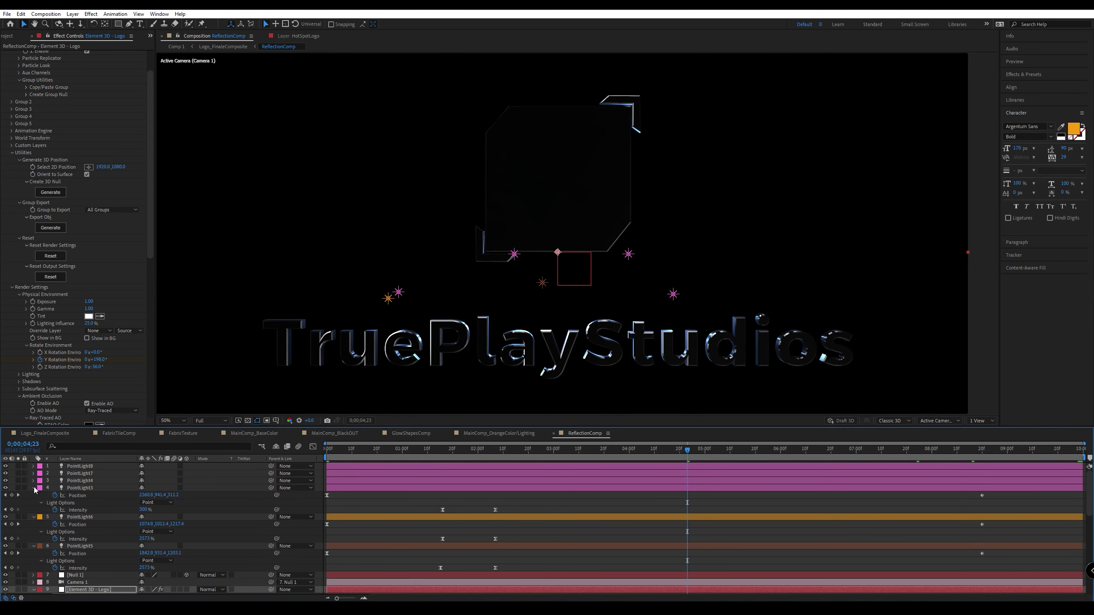
left_click(33, 488)
left_click(34, 495)
left_click(34, 503)
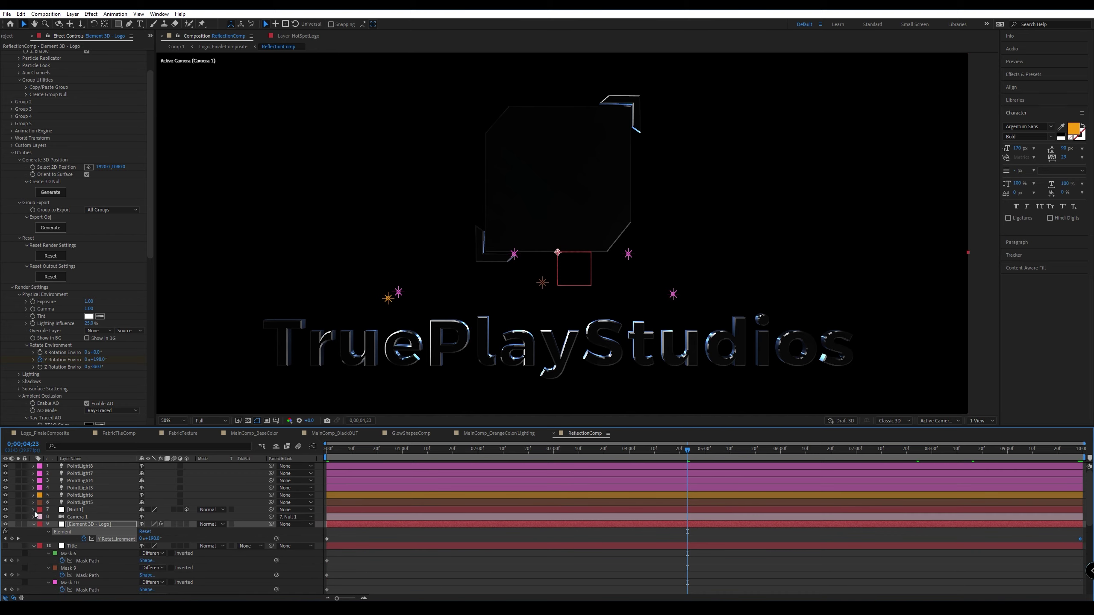
left_click(91, 502)
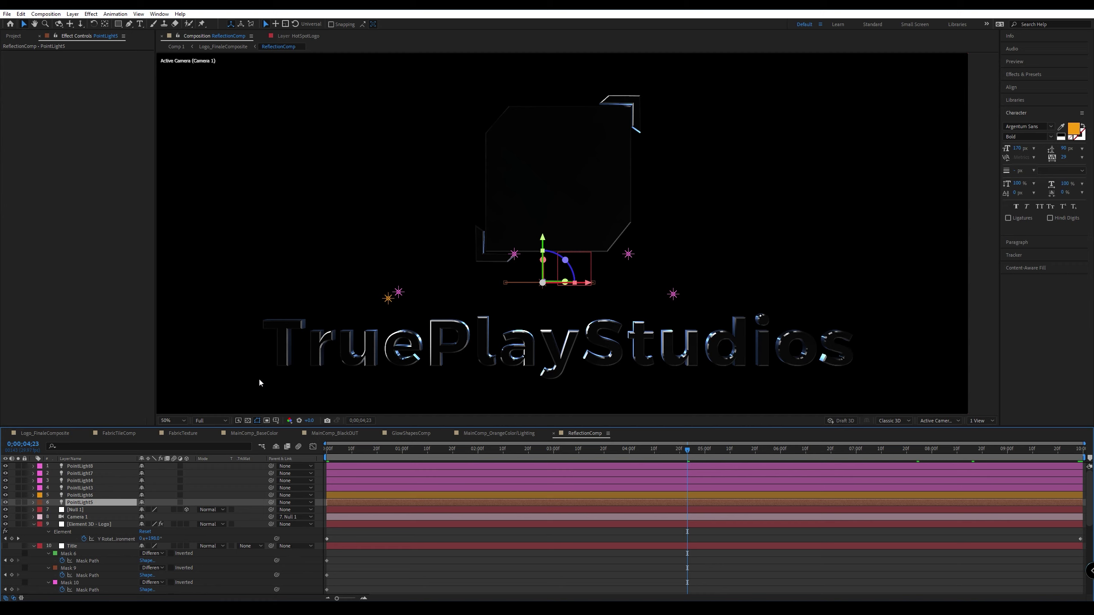
Add a new null object to ReflectionComp and make it a 3D layer.
right_click(312, 294)
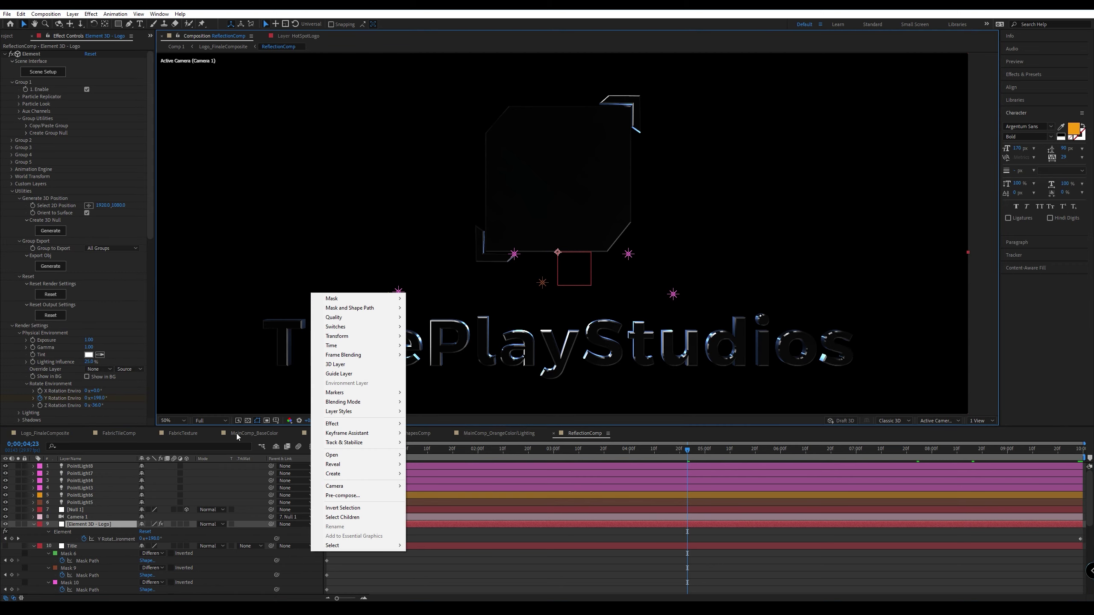
left_click(95, 497)
right_click(80, 466)
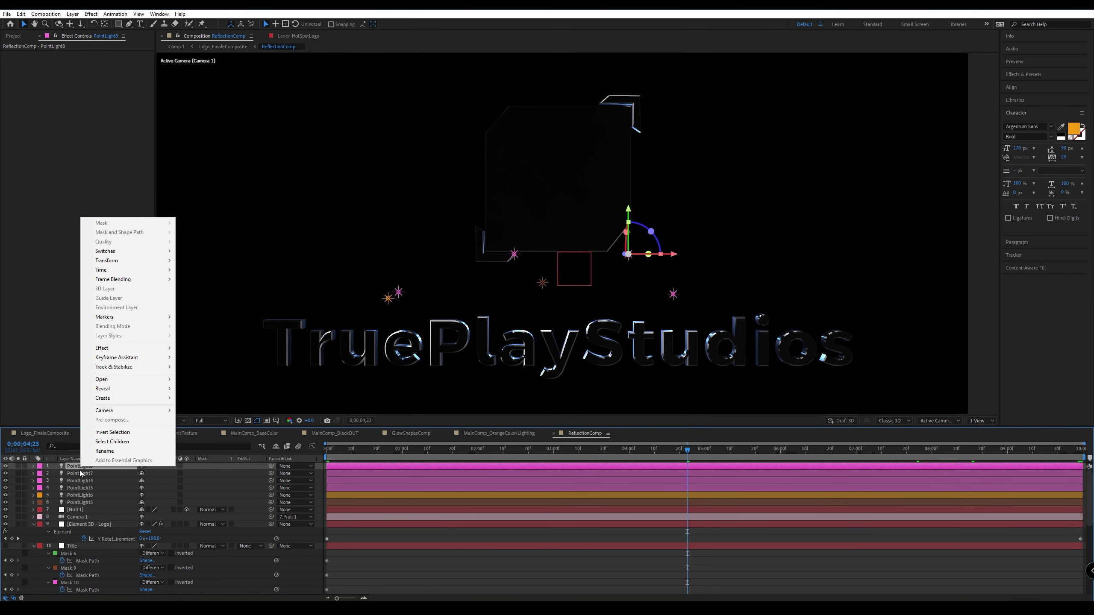
right_click(242, 579)
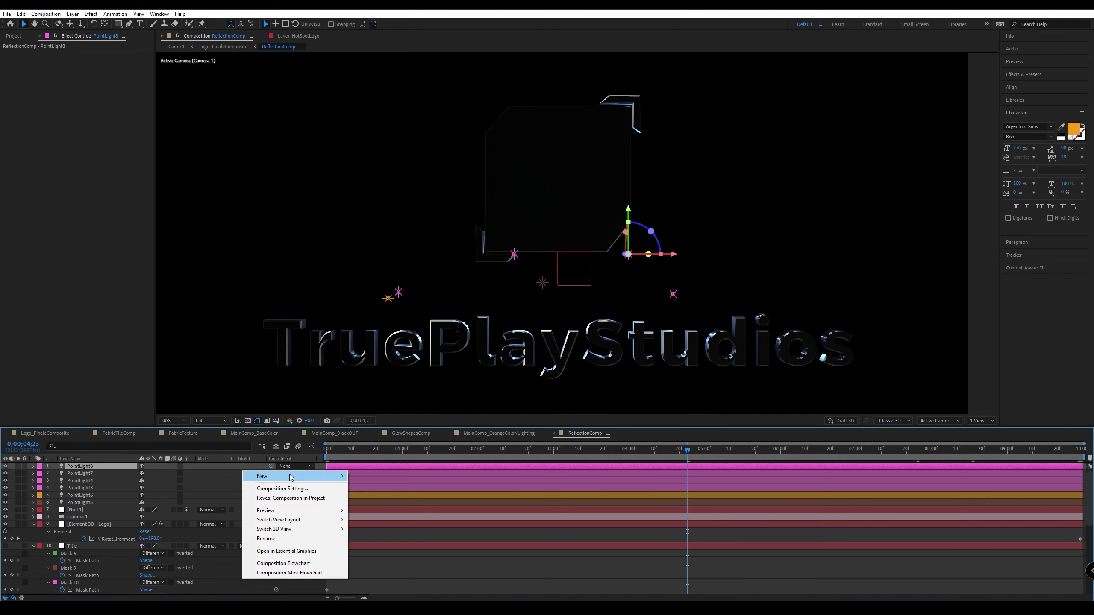
mouse_move(292, 477)
left_click(385, 526)
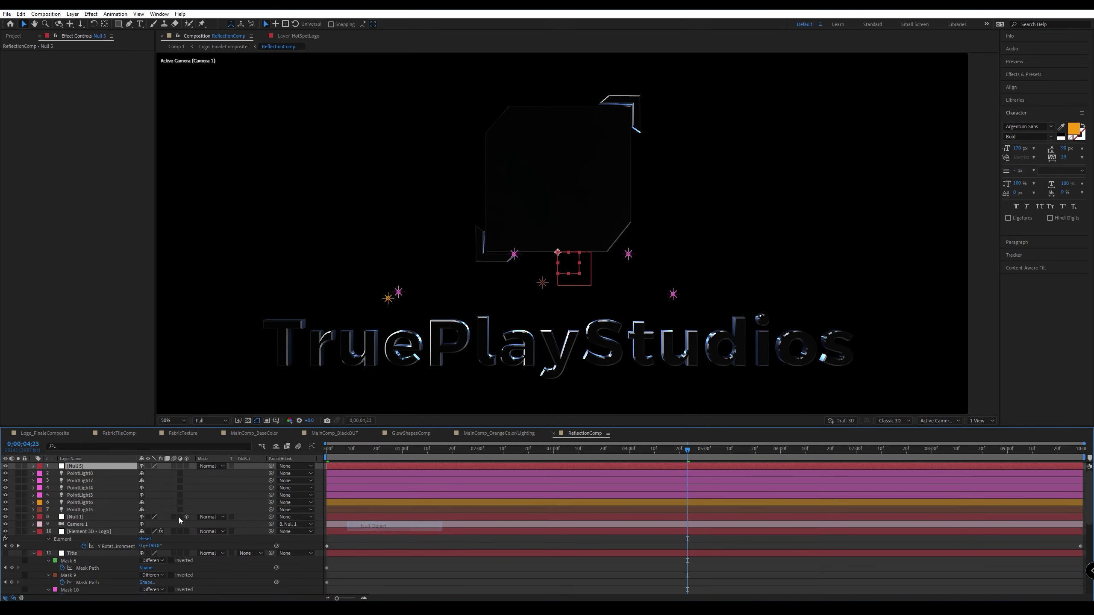
left_click(186, 466)
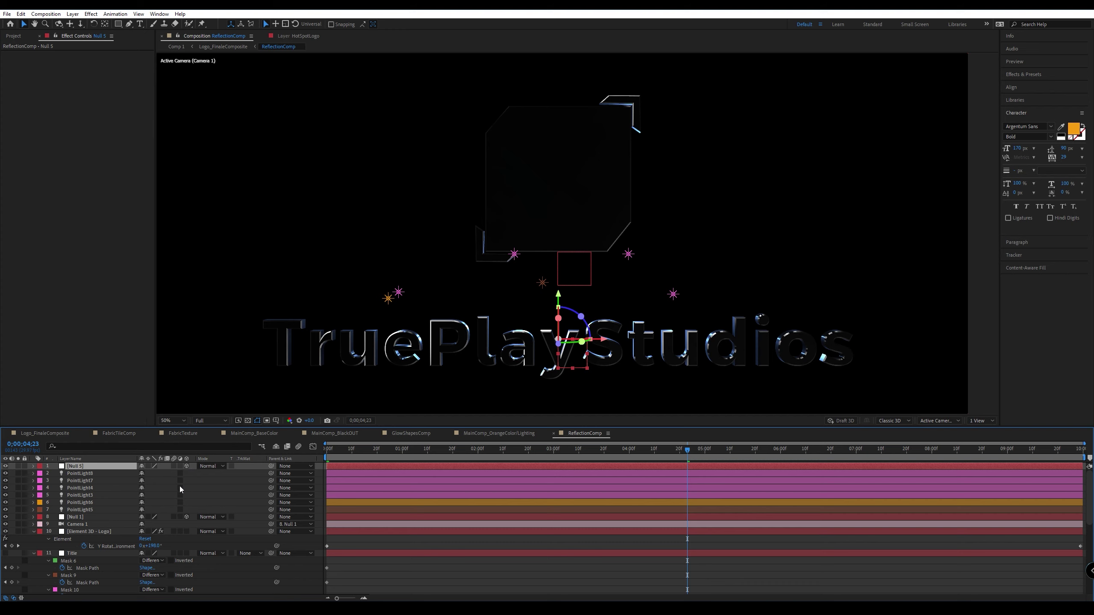
Parent all six point lights in ReflectionComp to Null 5.
left_click(78, 473)
left_click(80, 509, "shift")
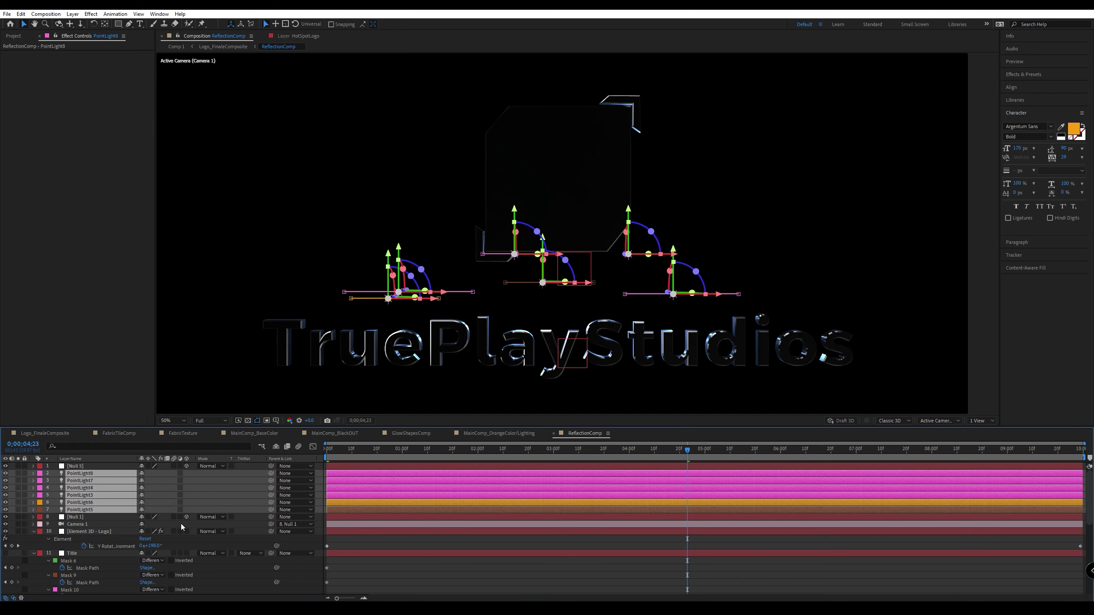
left_click_drag(271, 502, 95, 468)
Raise Null 5 with its lights to above the emblem, and undo a trial rotation about its X axis.
left_click(96, 468)
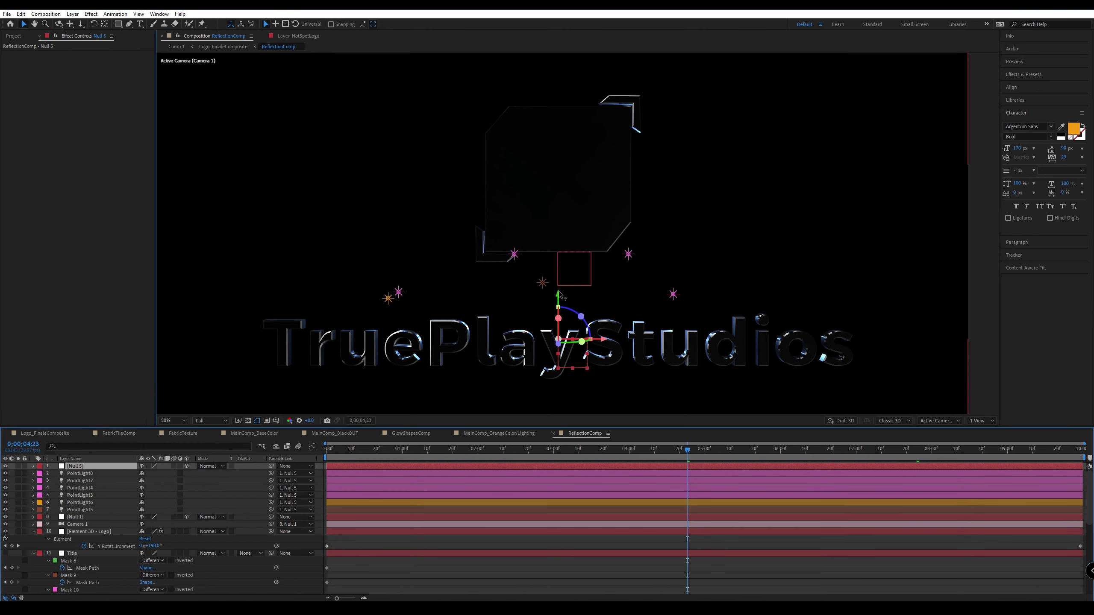
left_click_drag(560, 299, 582, 66)
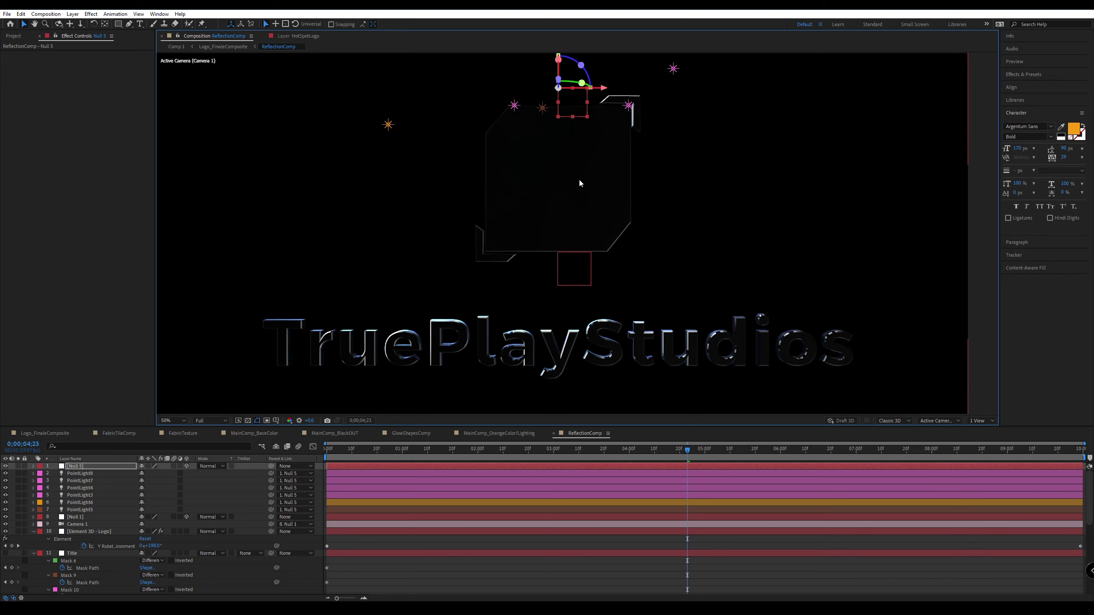
left_click_drag(560, 65, 578, 156)
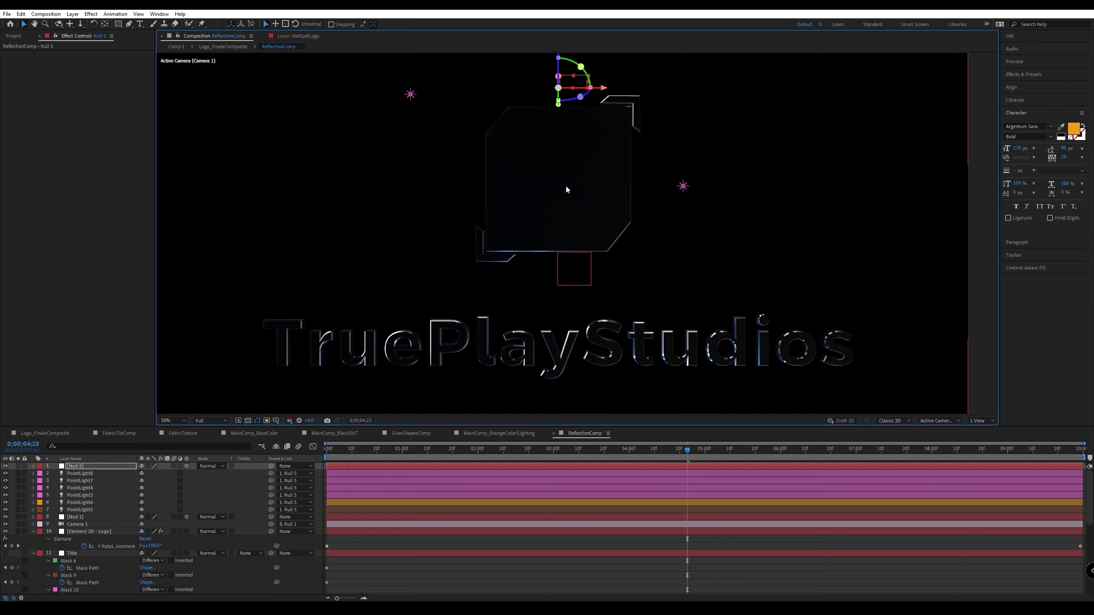
key("ctrl+z")
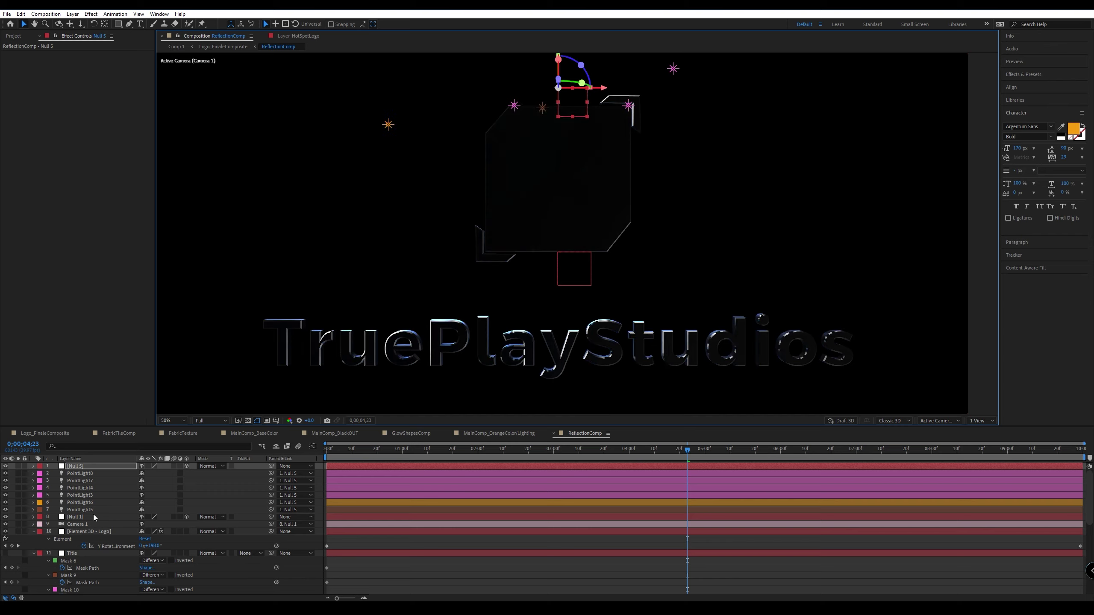
Shift Null 5 to the right of the emblem and test its height, moving the lights up toward the frame's upper edge.
left_click(77, 467)
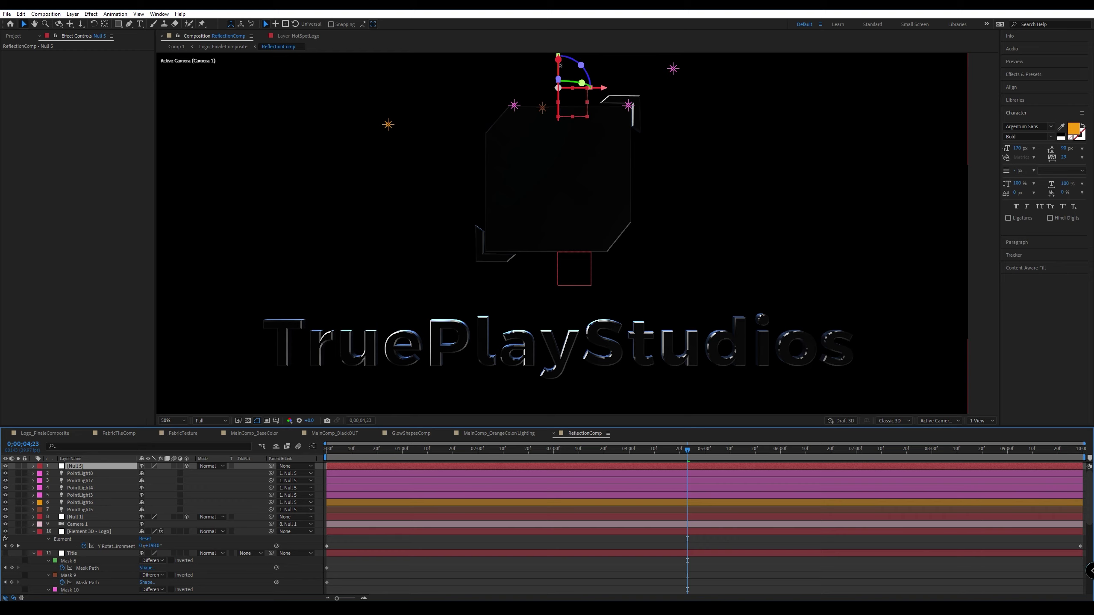
key("comma")
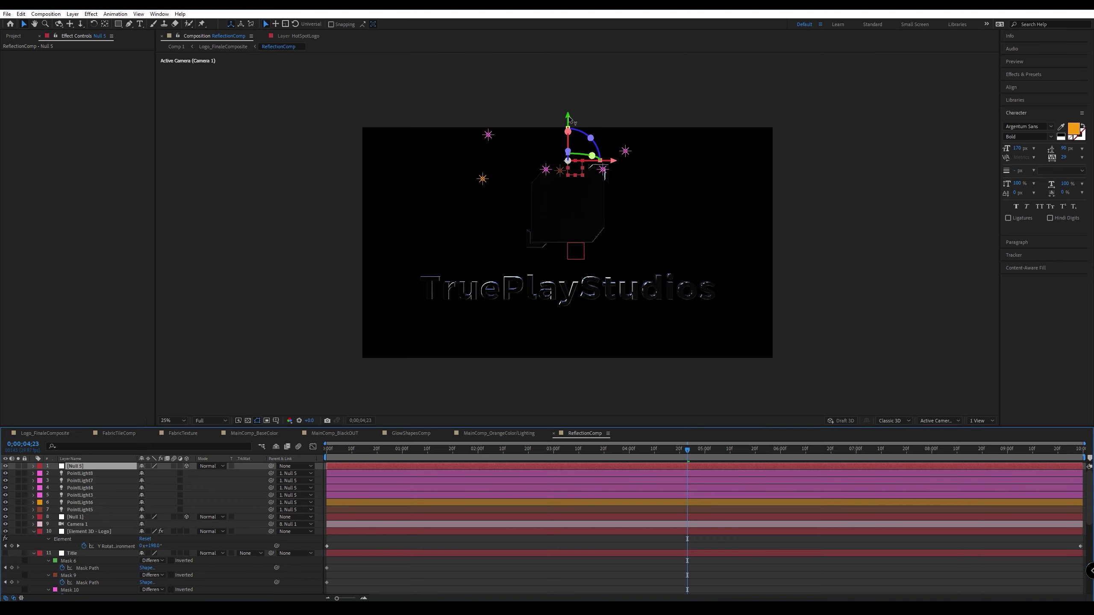
left_click(569, 121)
left_click_drag(571, 121, 573, 129)
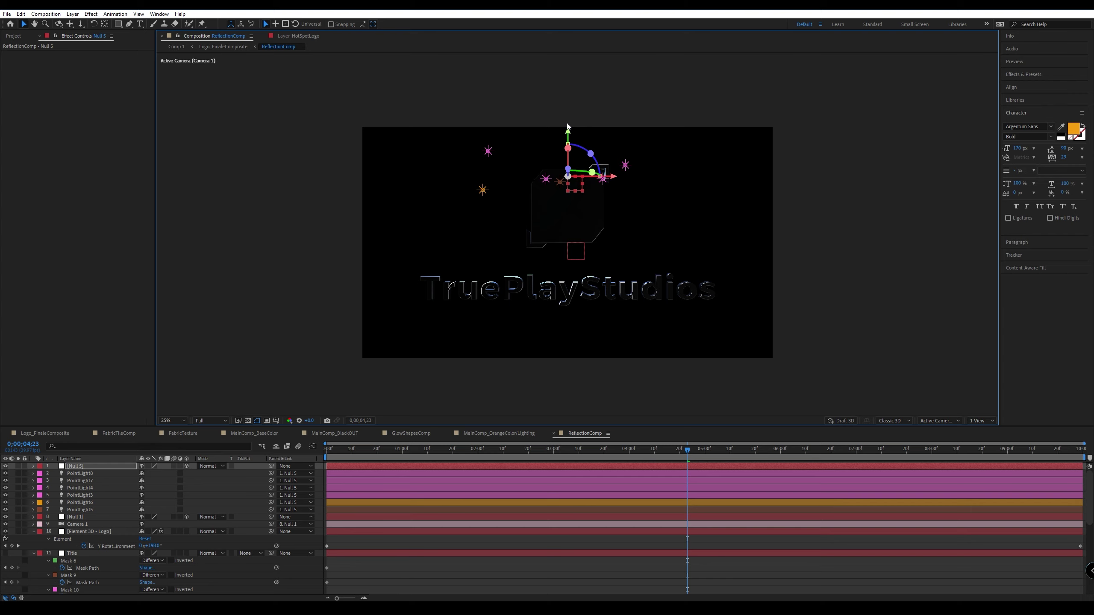
key("period")
left_click_drag(604, 122, 699, 123)
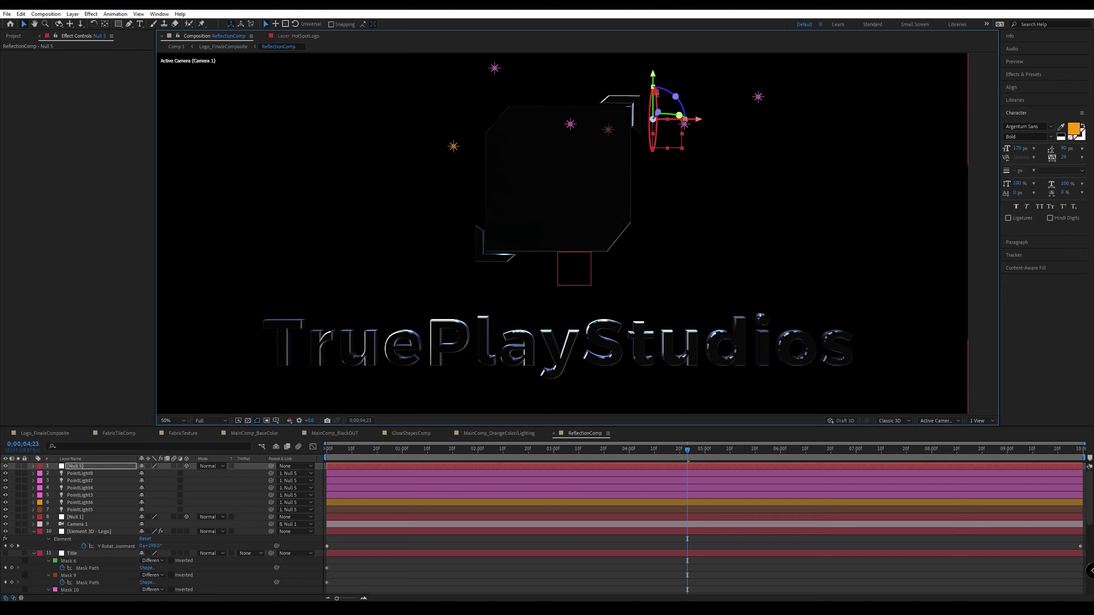
mouse_move(656, 91)
left_mouse_down()
mouse_move(663, 67)
mouse_move(665, 91)
left_mouse_up()
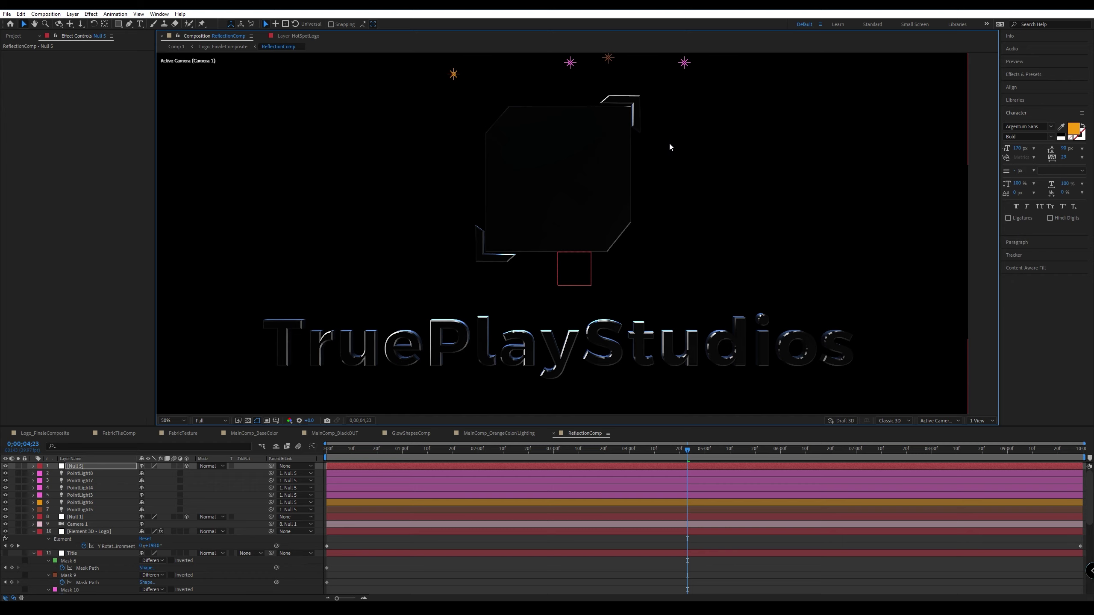
Lower Null 5 with its lights to the height of the lettering and nudge it slightly back up.
scroll(669, 144, "down", 2)
left_click_drag(618, 86, 627, 206)
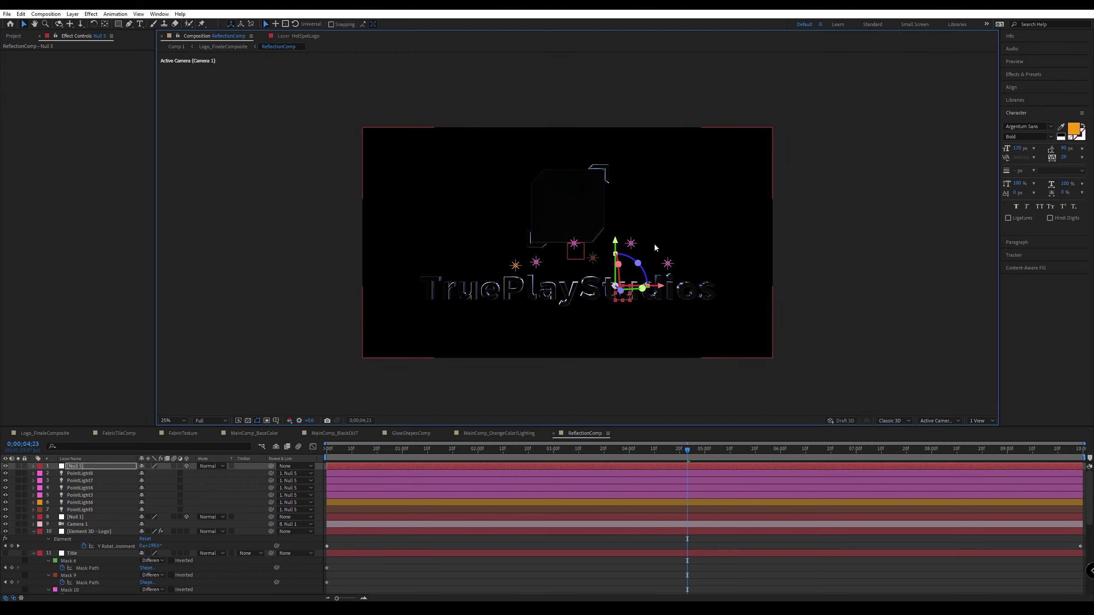
scroll(645, 233, "up", 2)
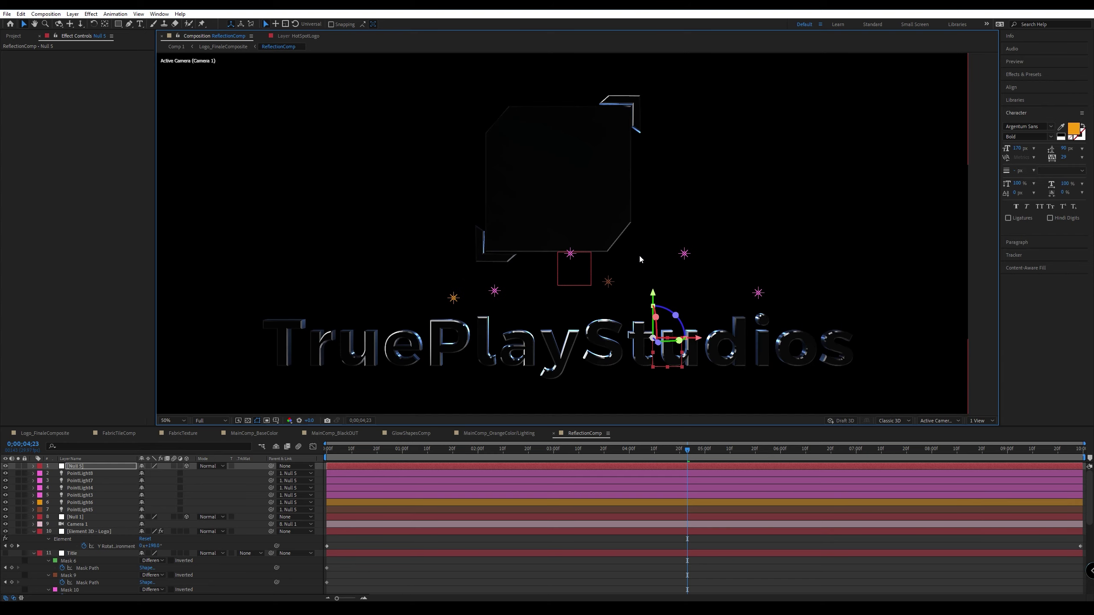
left_click_drag(654, 298, 652, 286)
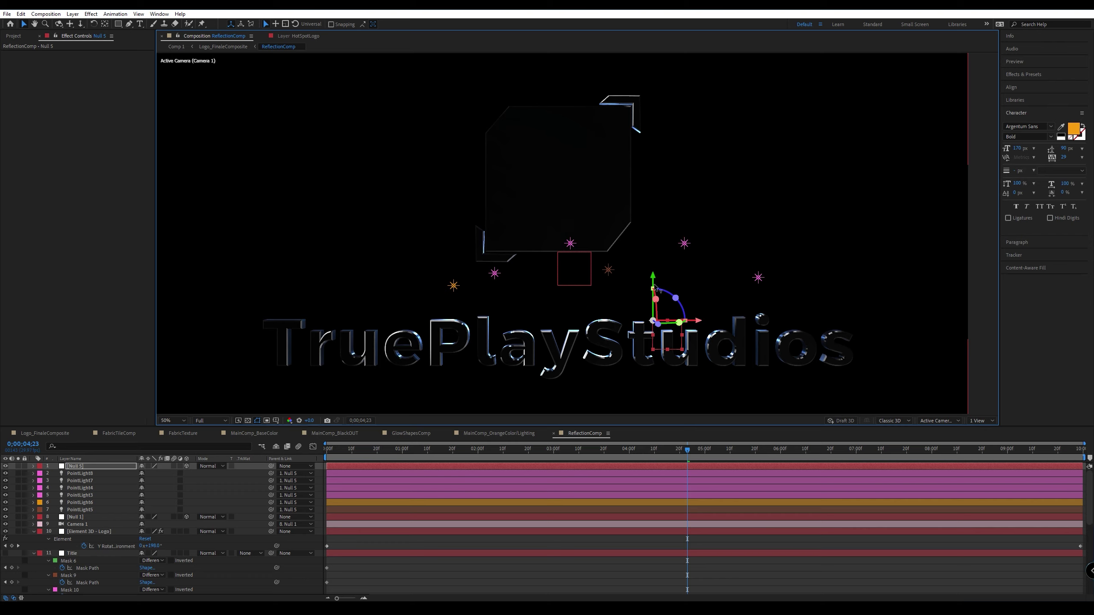
Try Null 5 at emblem height, push it back about 505 px in depth, and lower it to just above the lettering.
left_click_drag(653, 285, 658, 229)
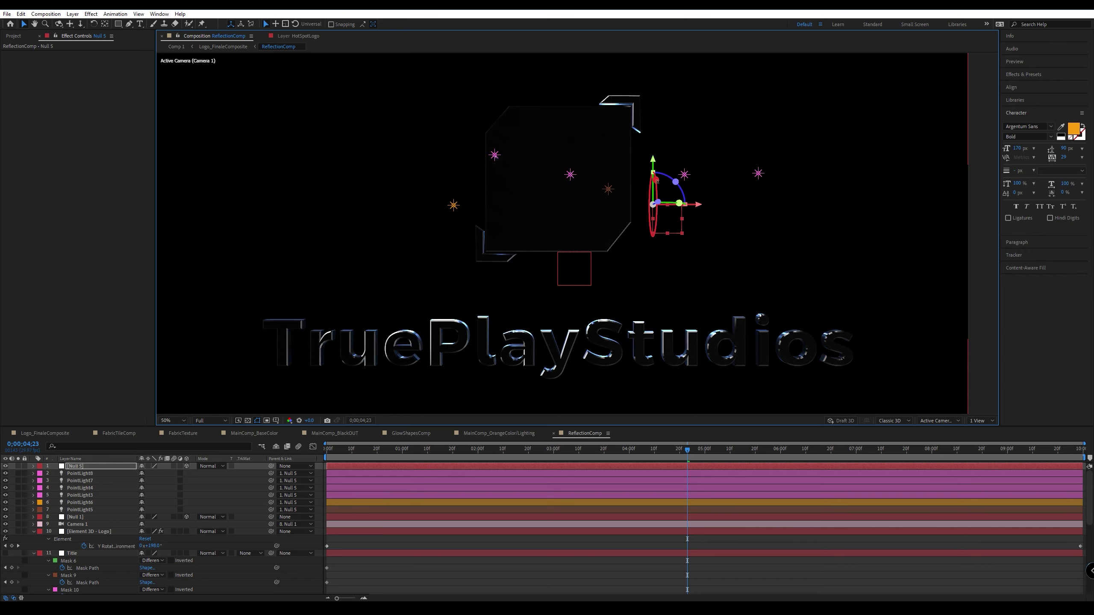
left_click_drag(654, 161, 654, 204)
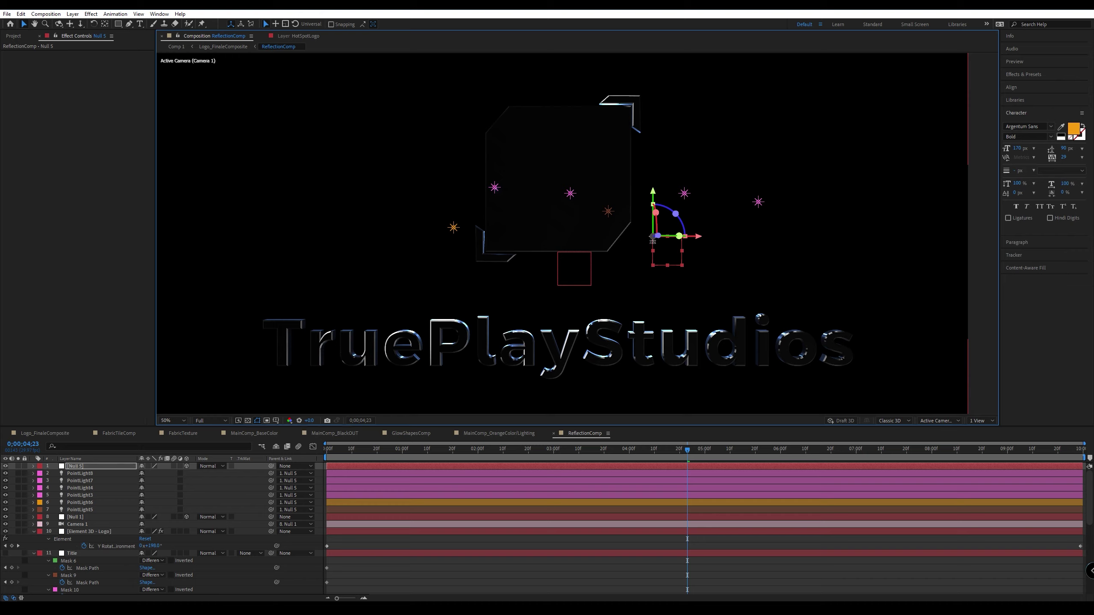
left_click_drag(656, 238, 578, 385)
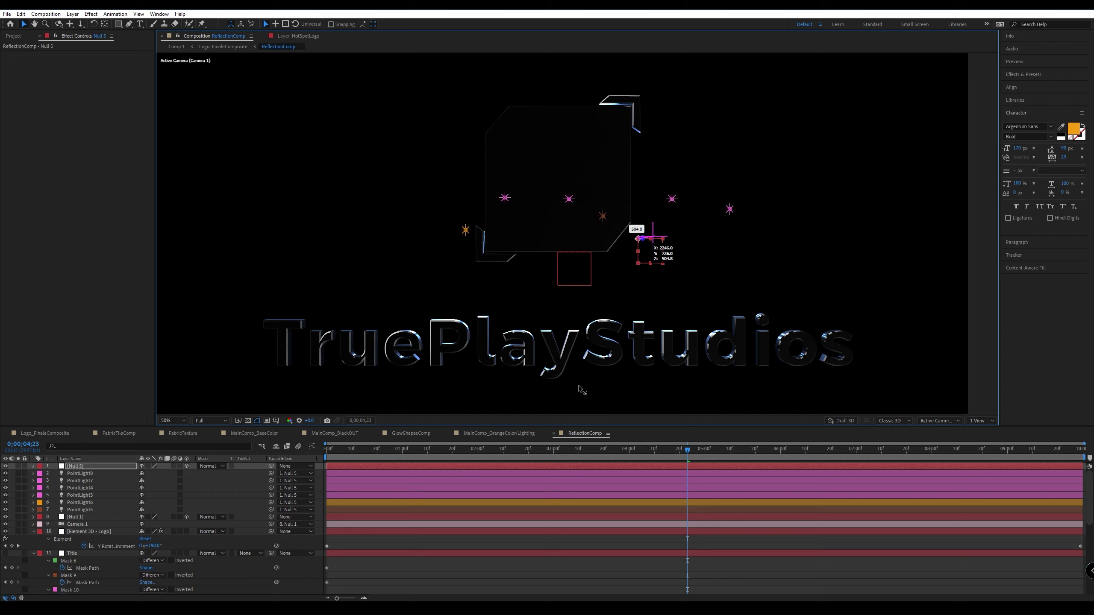
left_click_drag(634, 201, 642, 259)
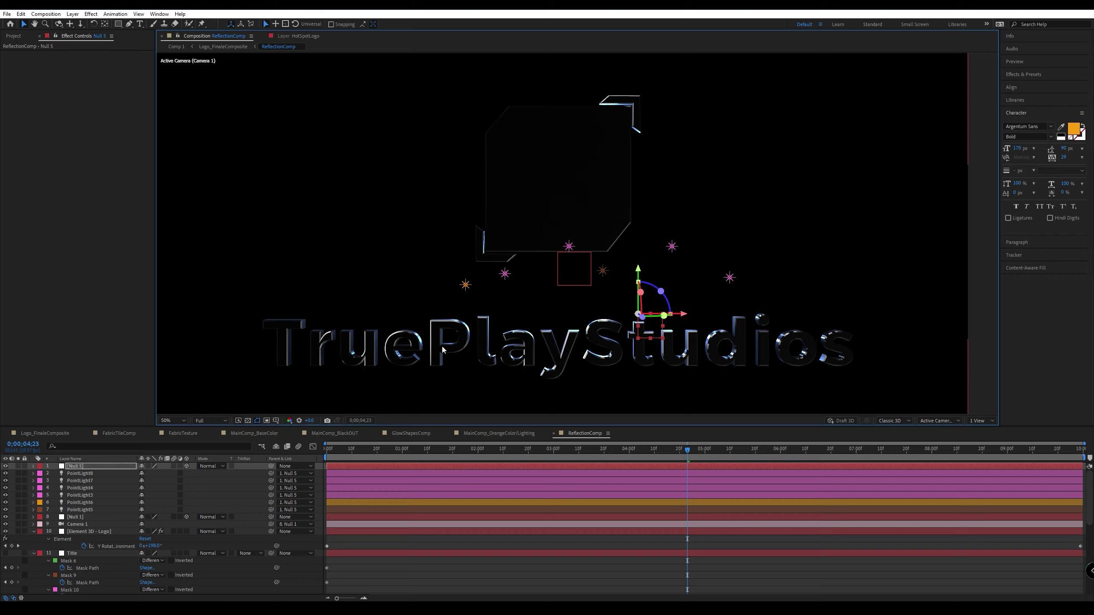
Slide Null 5 left along its X axis to compare the reflections, and bring it back right to above the "t" in "Studios".
left_click_drag(683, 314, 544, 324)
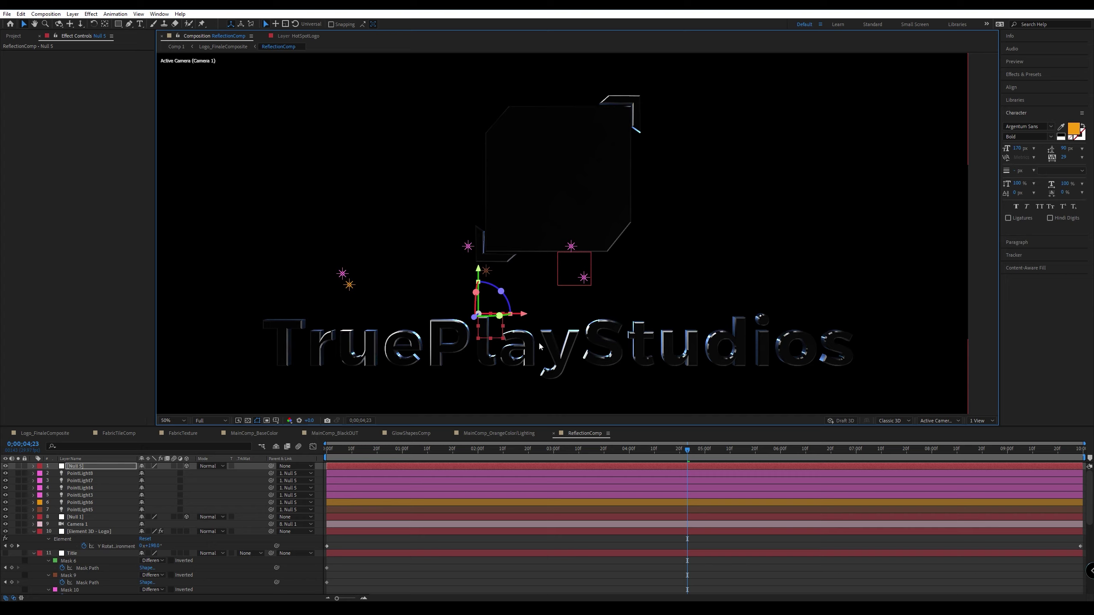
left_click_drag(522, 315, 551, 317)
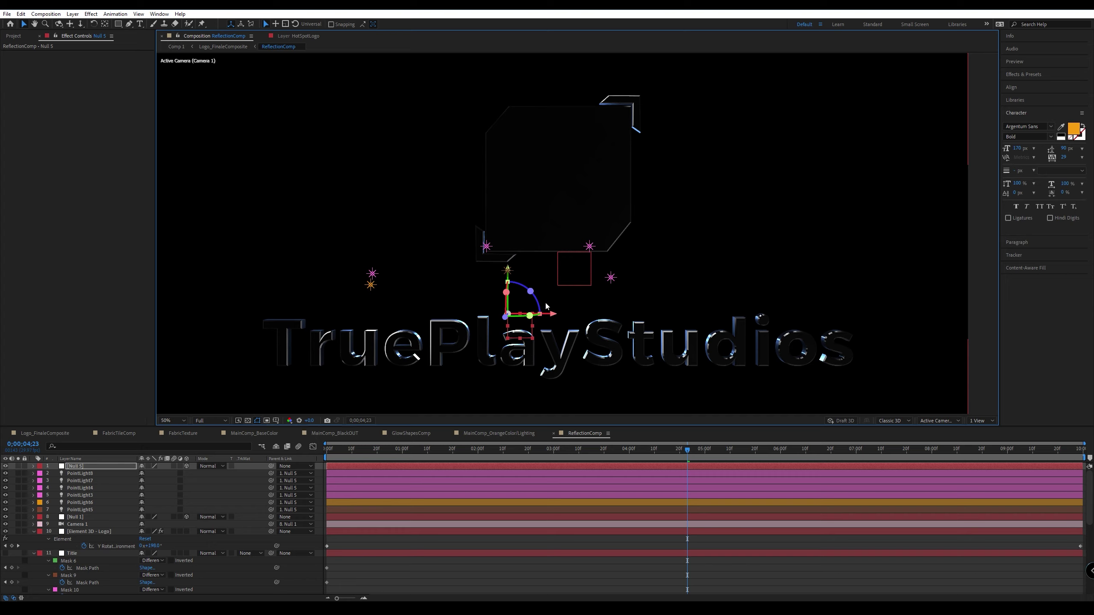
left_click_drag(553, 317, 649, 320)
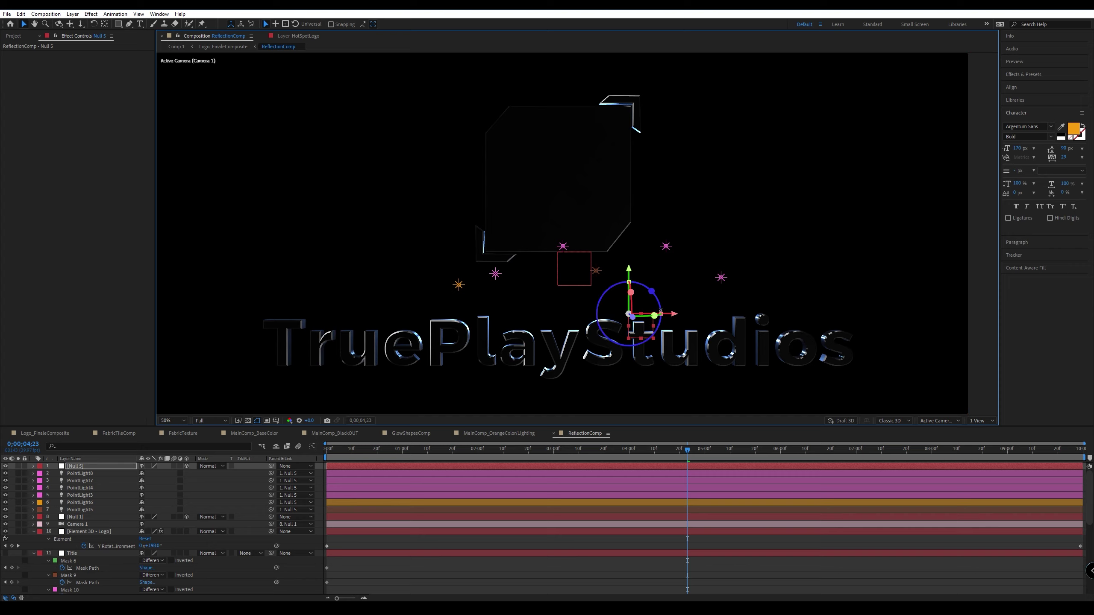
Remove PointLight6's Position animation and move the light left to above the first "T" of the lettering.
left_click(87, 504)
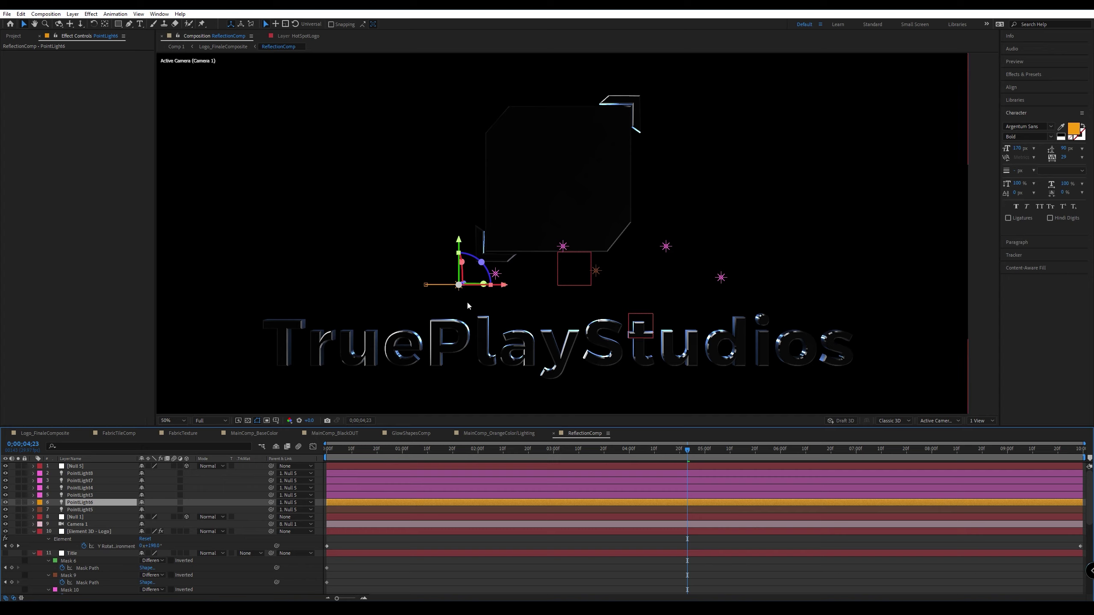
key("u")
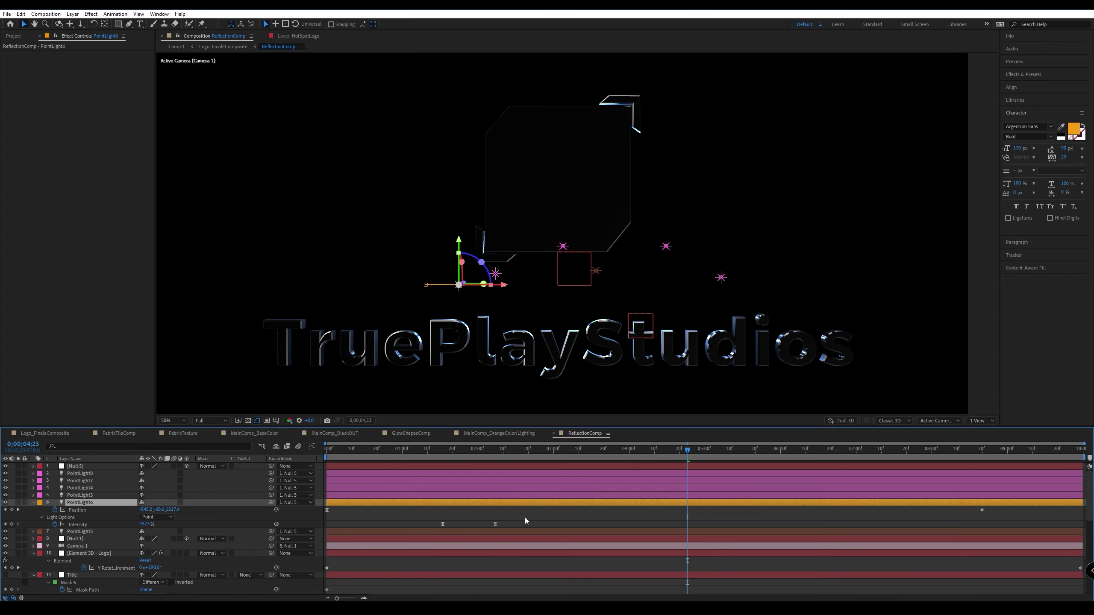
key("u")
key("p")
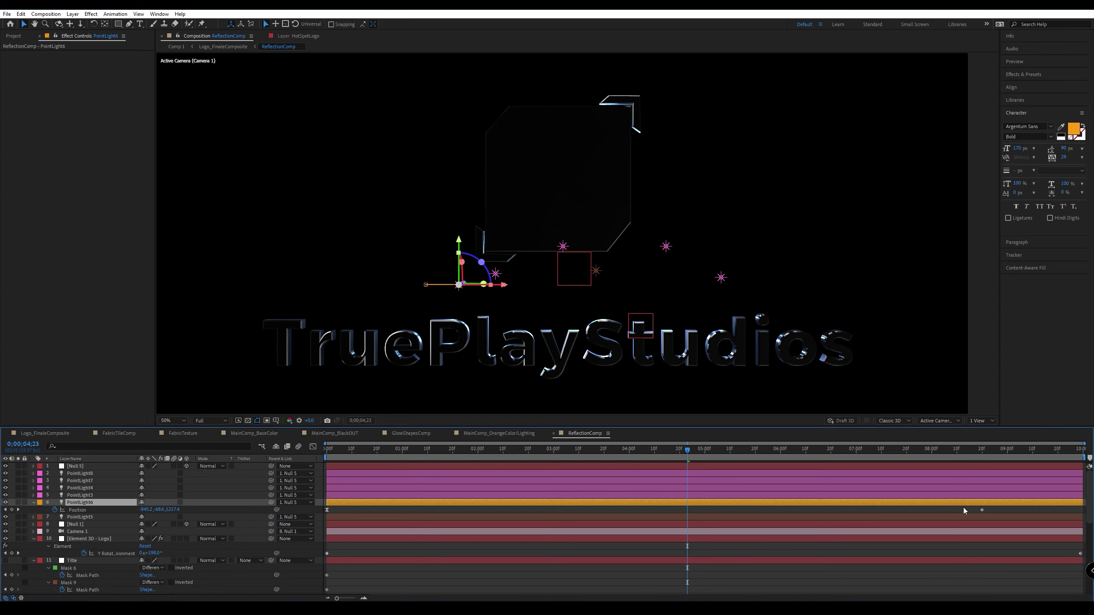
left_click(982, 510)
key("Delete")
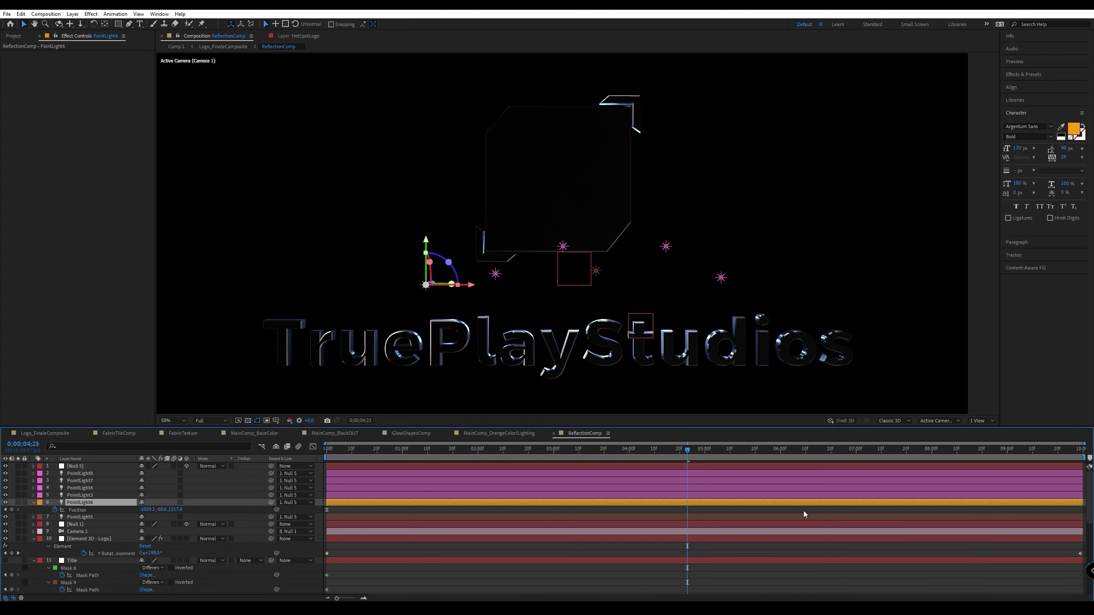
left_click(55, 510)
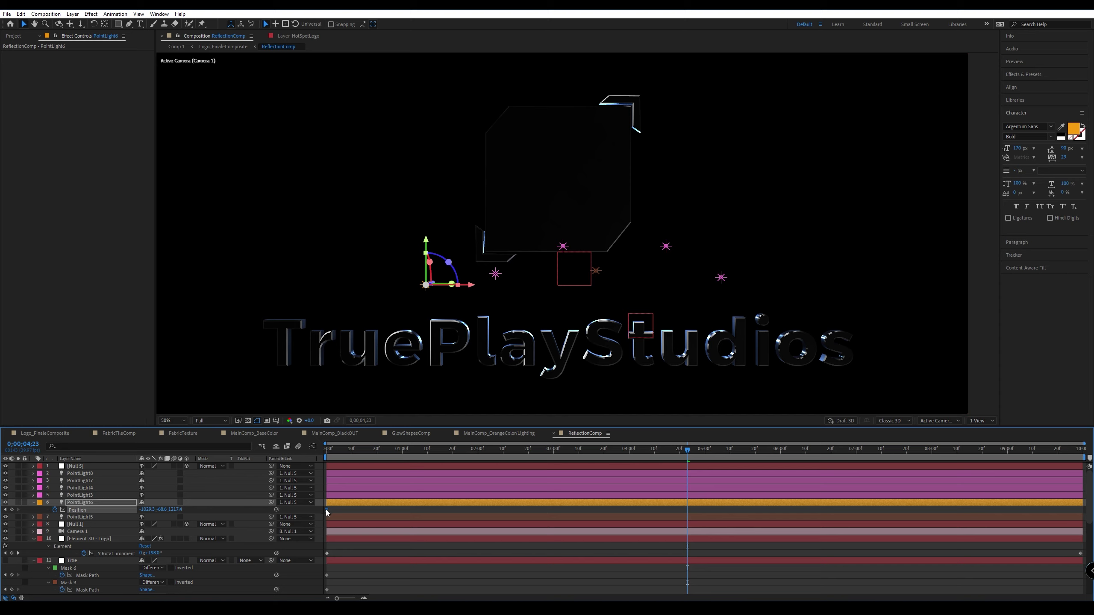
left_click_drag(439, 285, 269, 323)
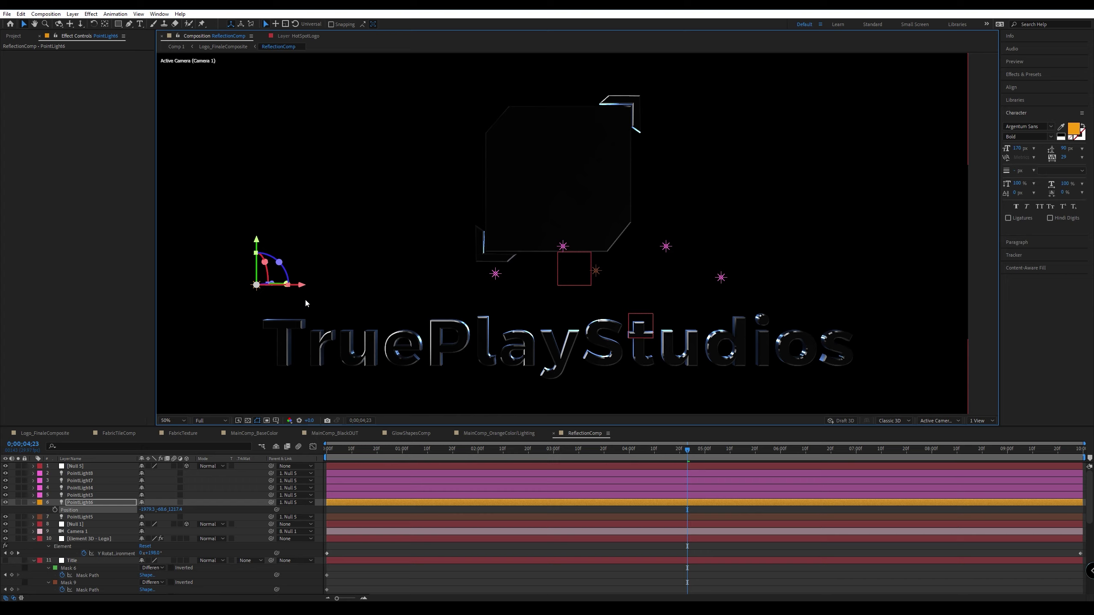
Place PointLight6 directly below Null 5 in the layer order and add two copies, one about 572 px to its right and one above the last letters.
left_click_drag(90, 504, 82, 482)
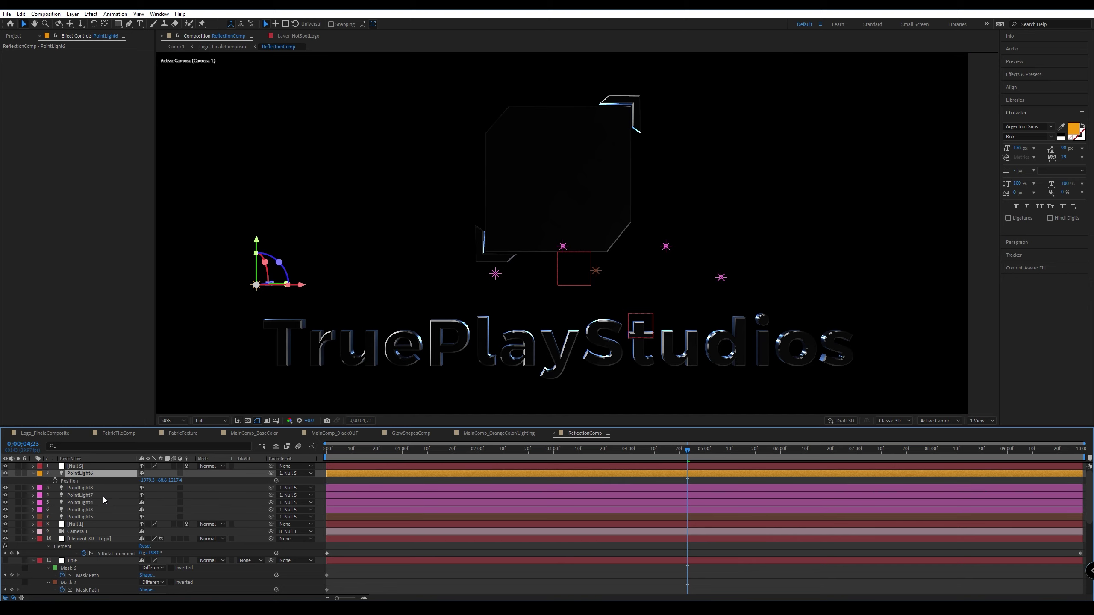
key("ctrl+d")
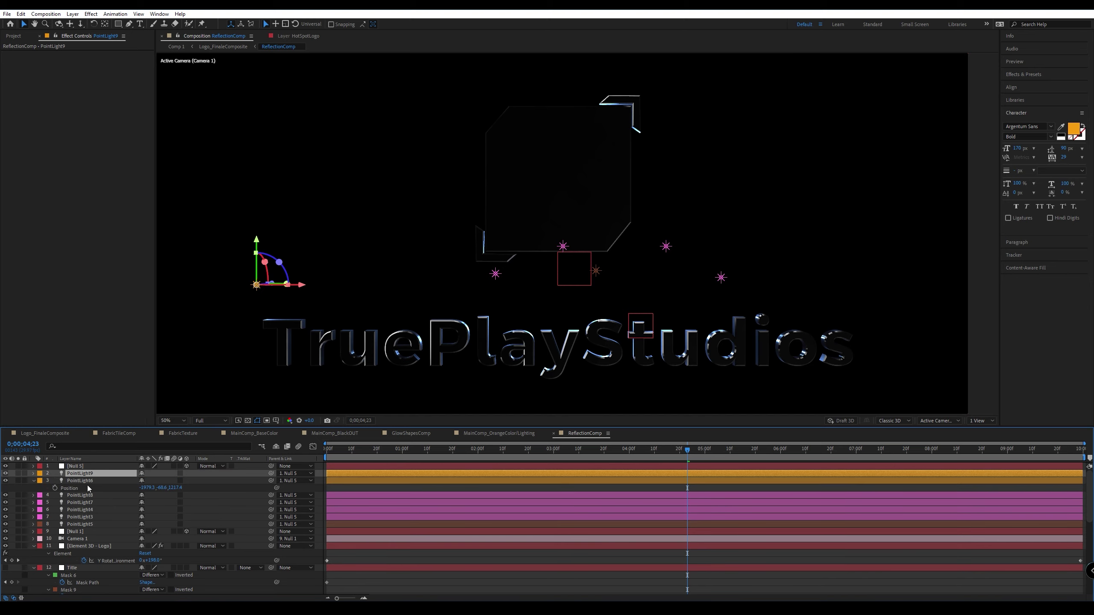
left_click_drag(301, 284, 426, 294)
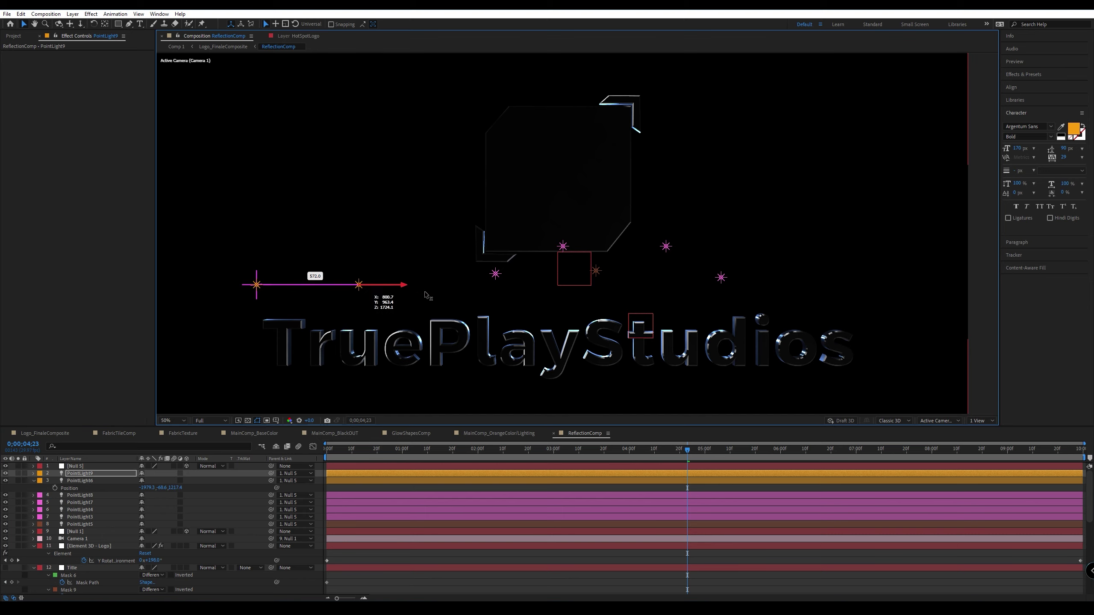
key("ctrl+d")
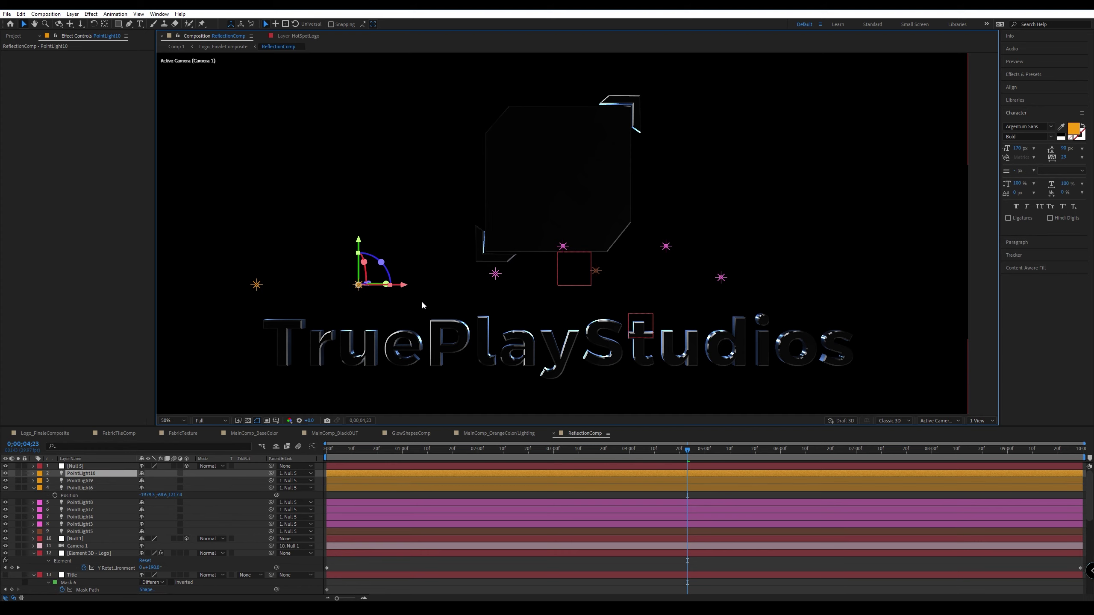
left_click_drag(406, 288, 935, 298)
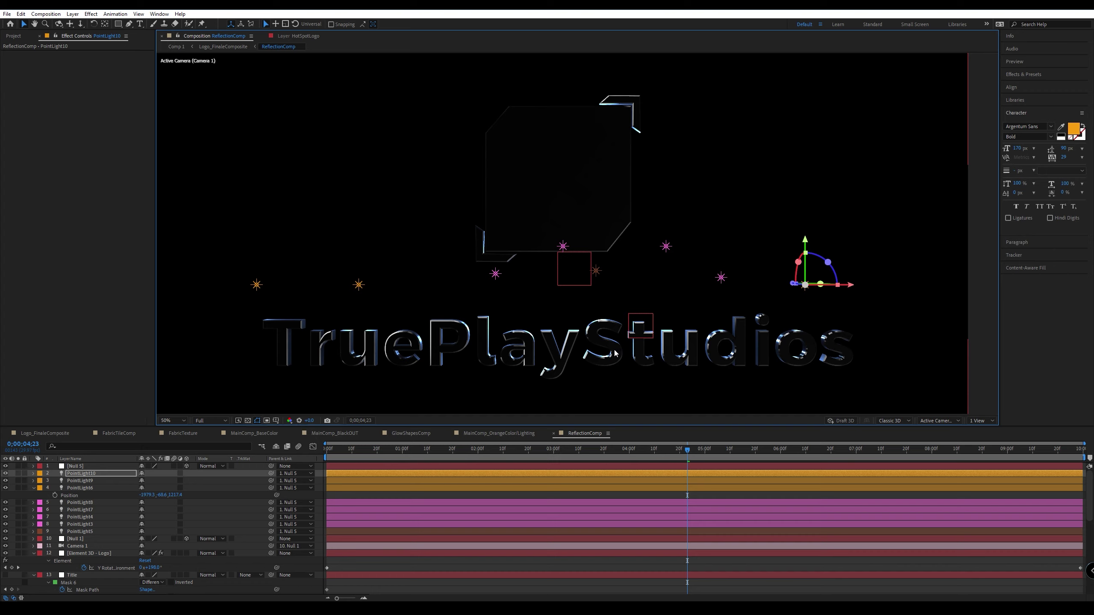
Duplicate the light above the last letters and place the copy beside the emblem's upper-right corner.
key("ctrl+d")
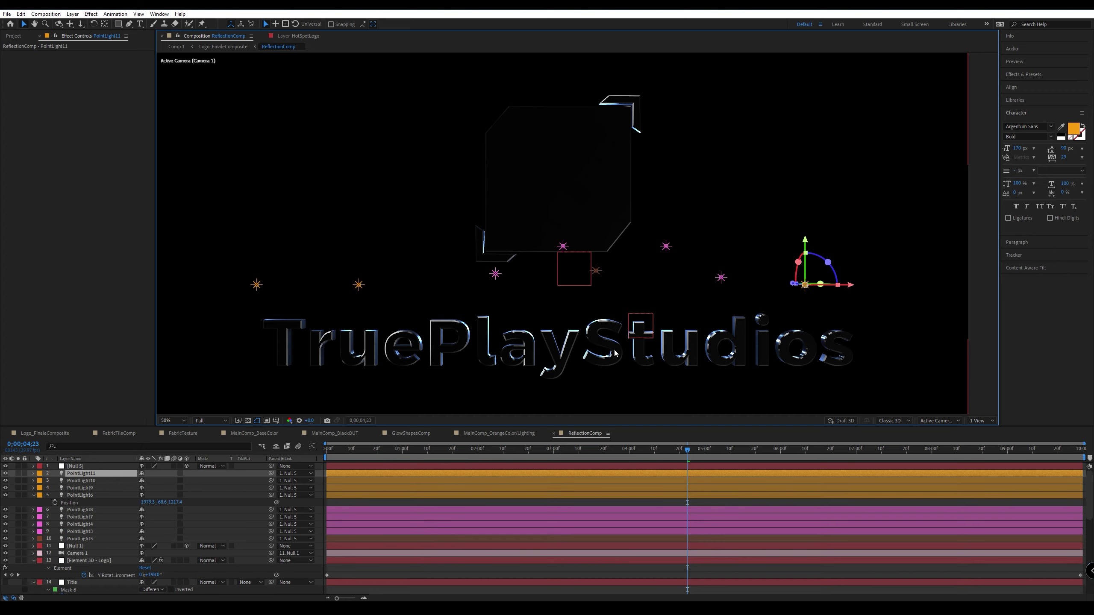
left_click_drag(805, 242, 611, 174)
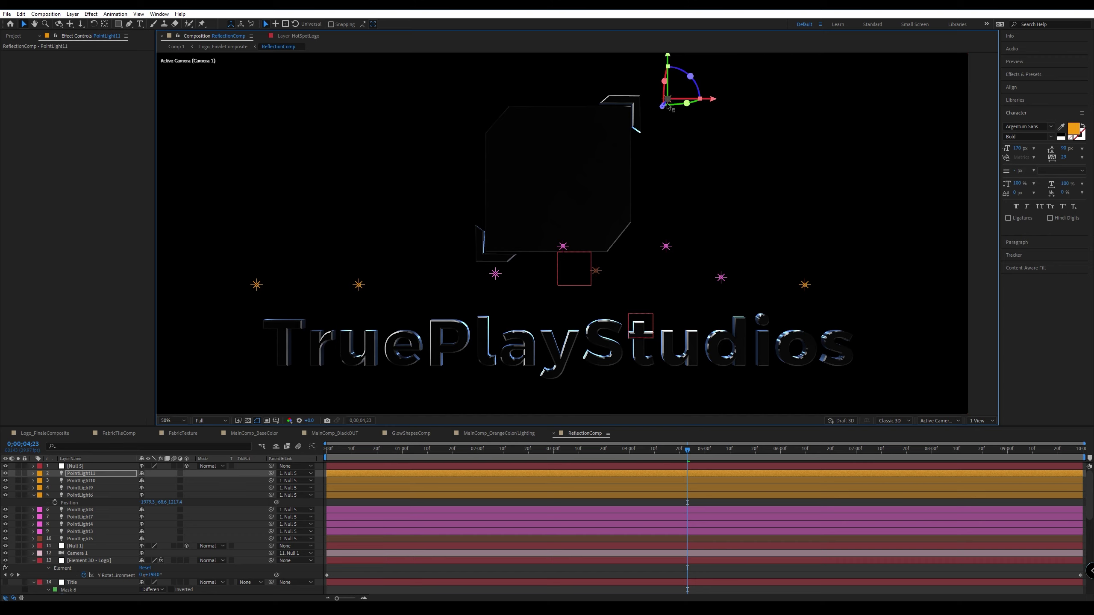
left_click_drag(668, 107, 603, 211)
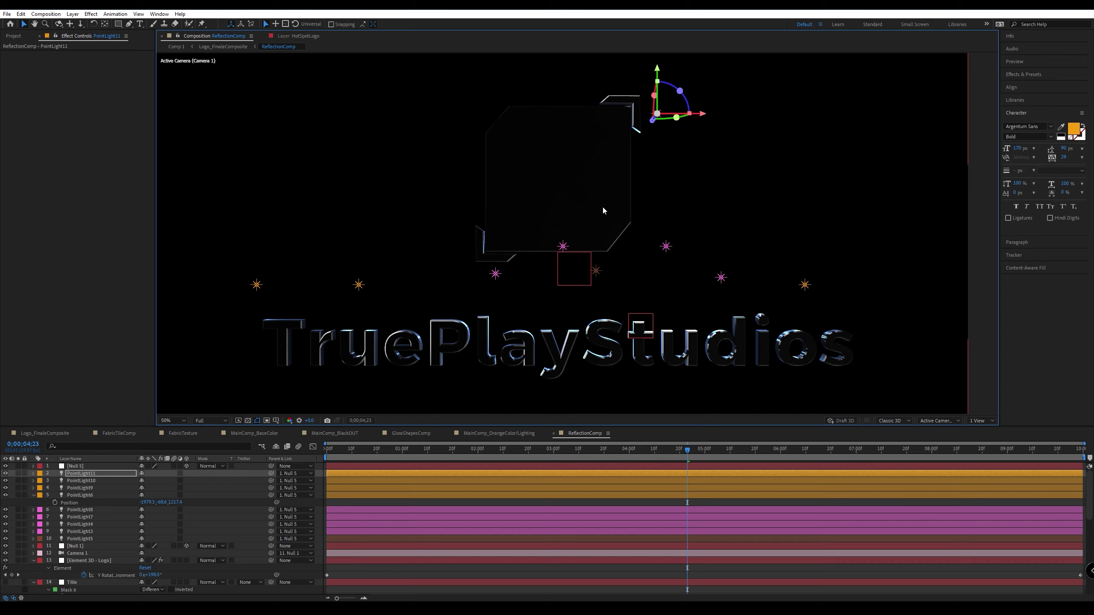
left_click_drag(702, 114, 771, 116)
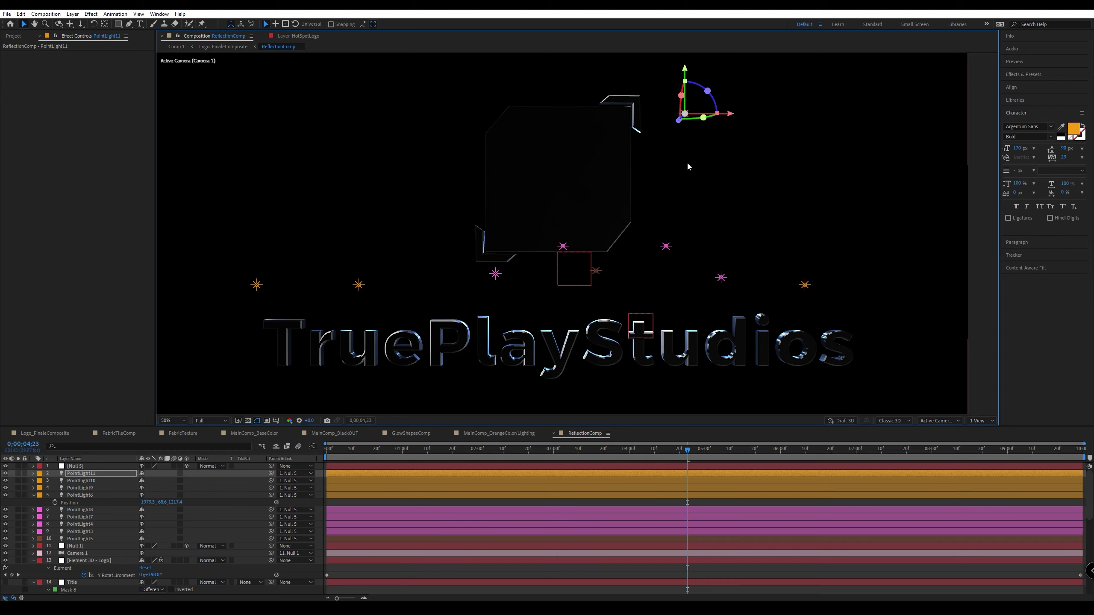
Reposition PointLight11 across the scene so it sits just above the upper-left corner of the logo panel.
key("comma")
mouse_move(635, 137)
left_mouse_down()
mouse_move(635, 65)
mouse_move(643, 139)
left_mouse_up()
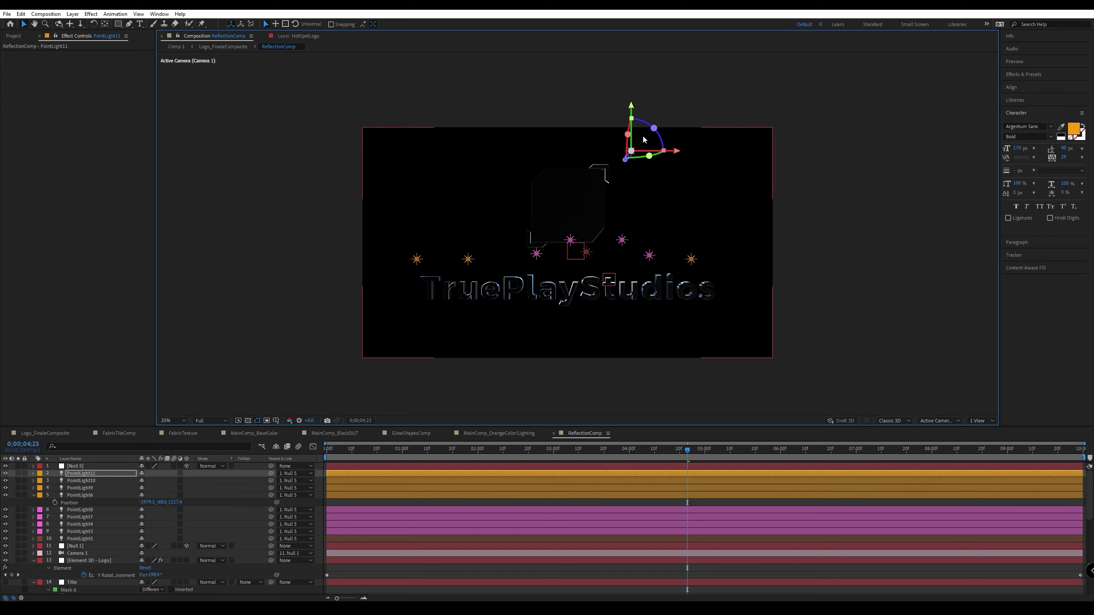
key("period")
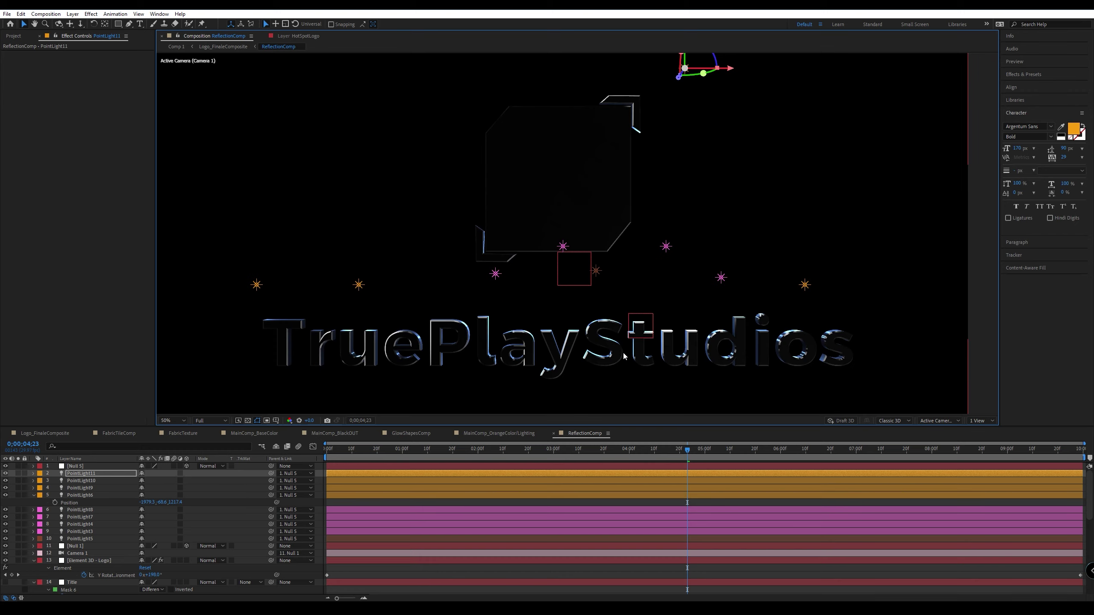
left_click_drag(679, 76, 672, 86)
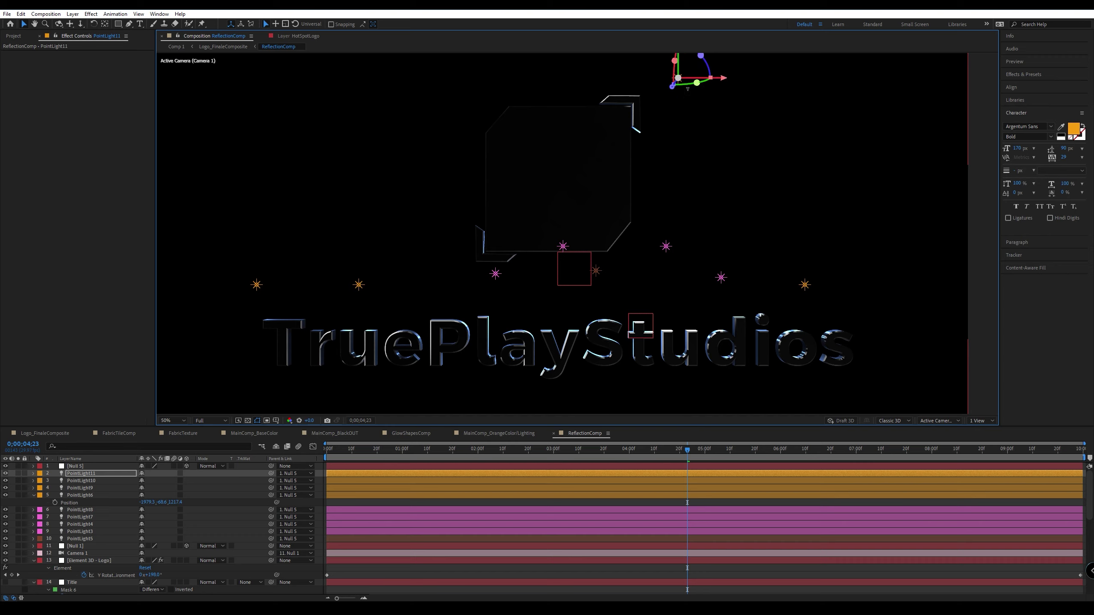
left_click_drag(562, 113, 146, 201)
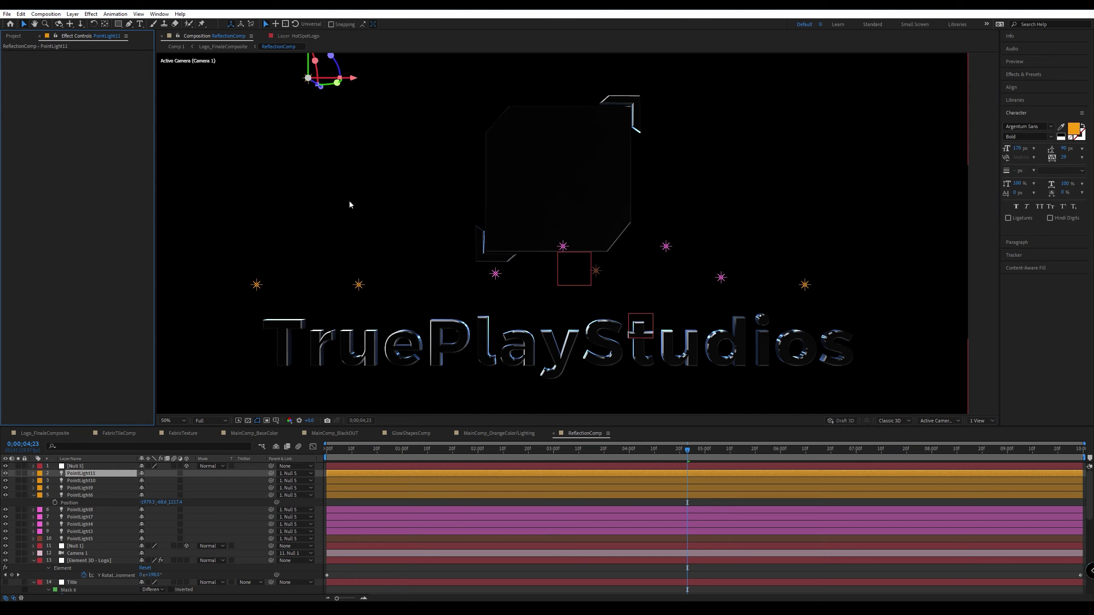
left_click_drag(354, 79, 476, 104)
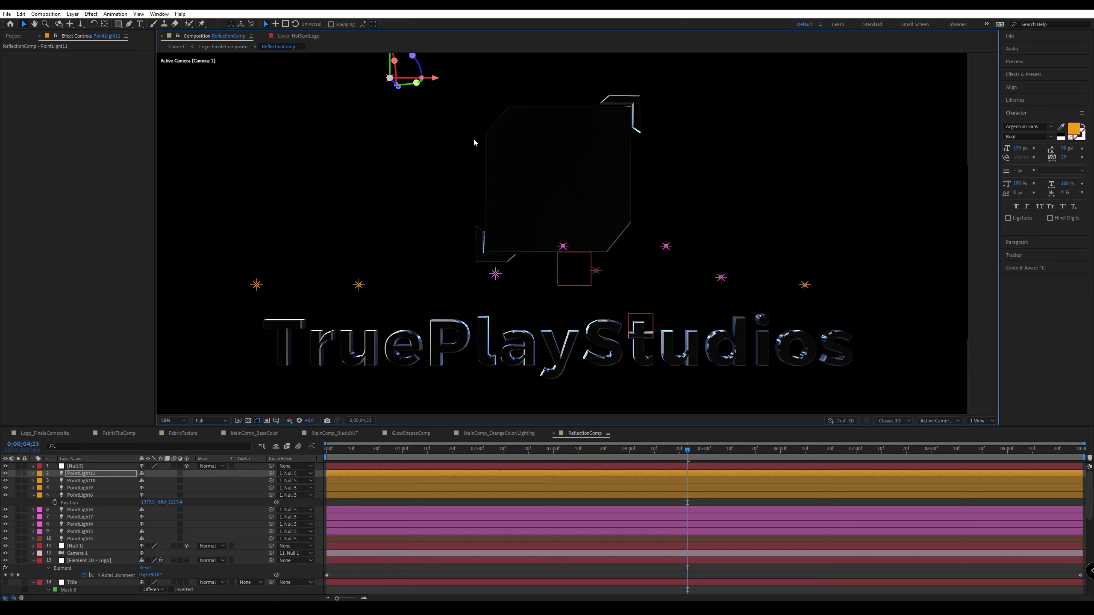
left_click_drag(389, 65, 319, 101)
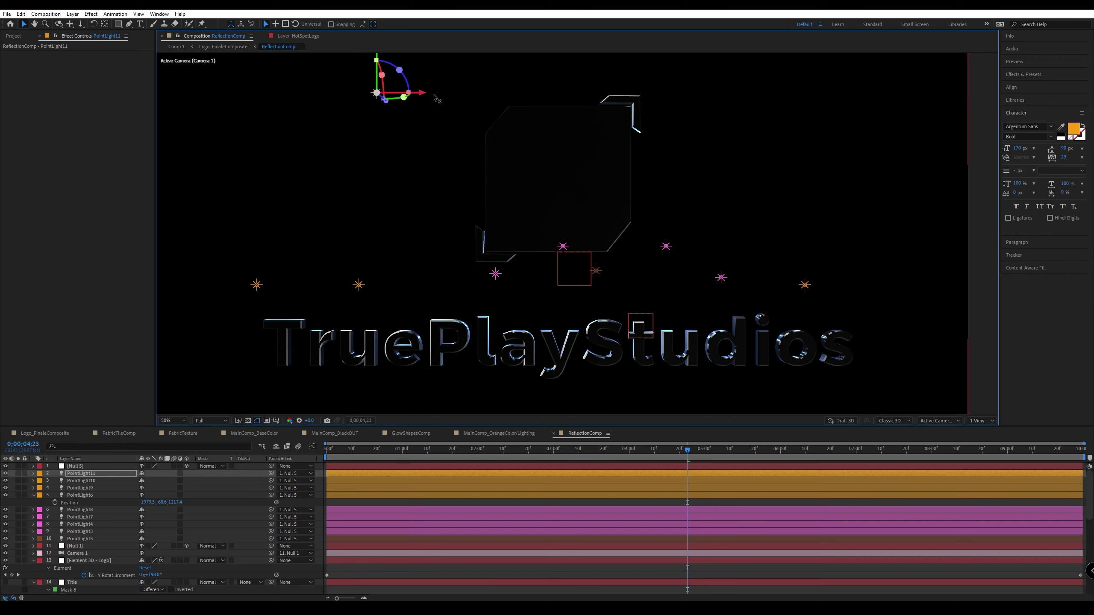
left_click_drag(420, 93, 509, 93)
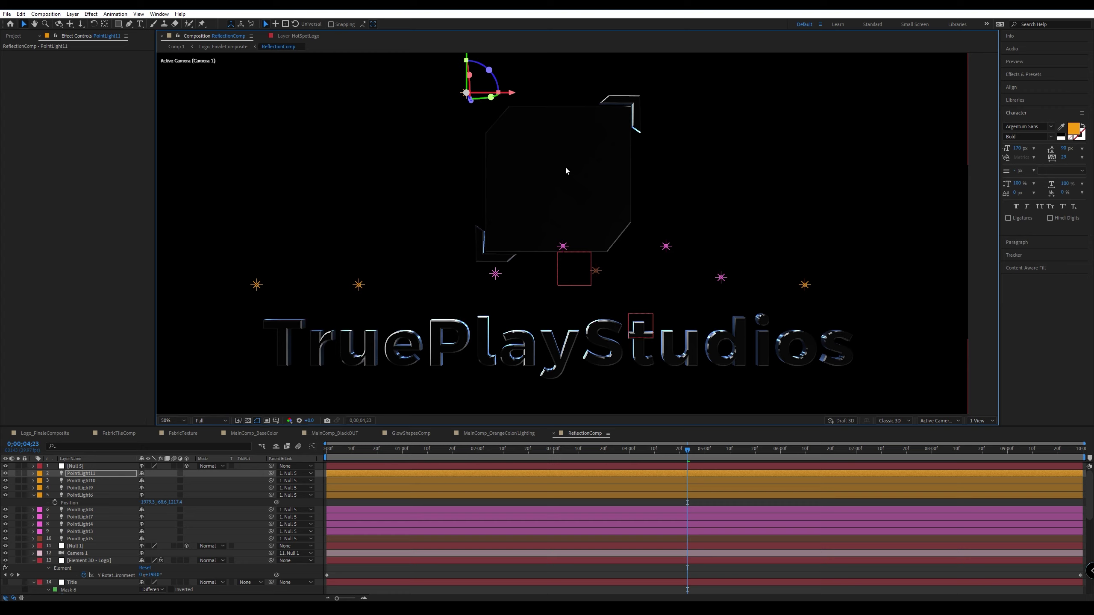
Open the Element scene setup of the Element 3D - Logo layer and inspect the logo model up close from several angles.
key("period")
key("period")
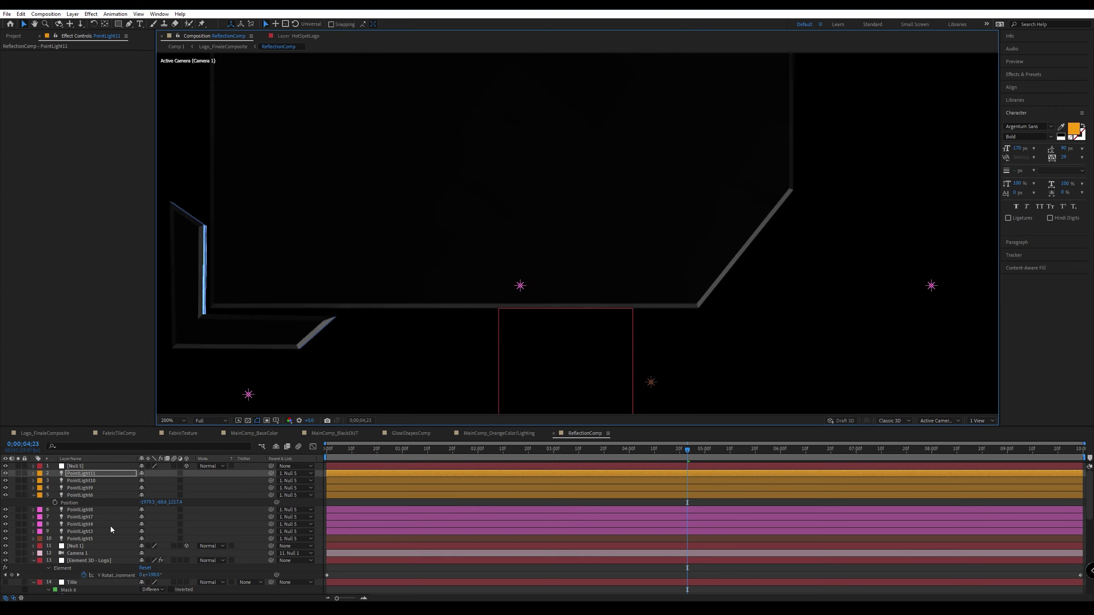
scroll(110, 527, "down", 5)
left_click(81, 474)
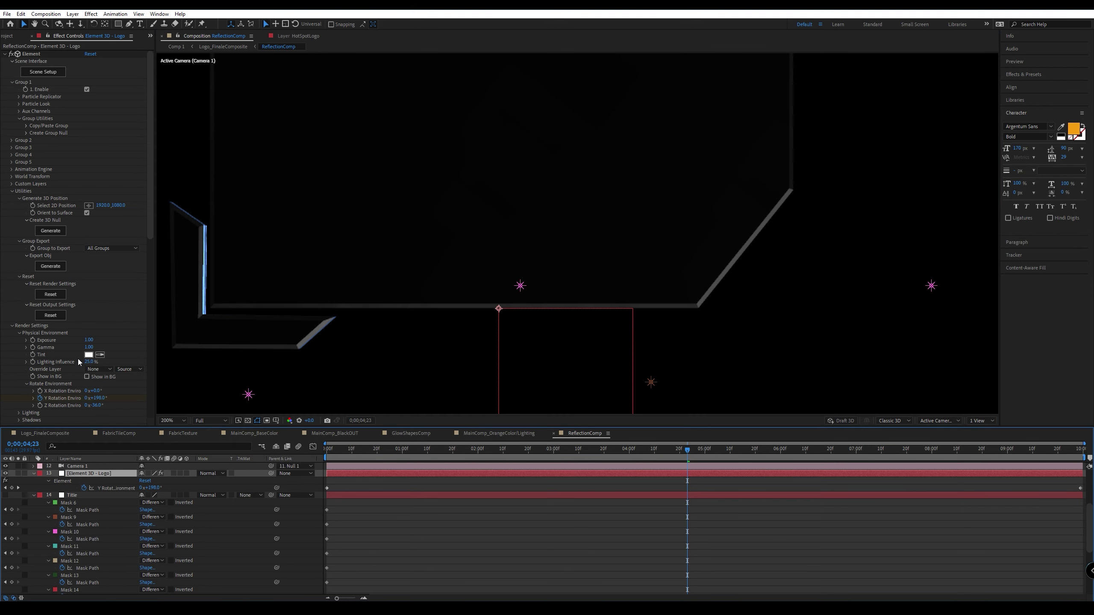
left_click(66, 82)
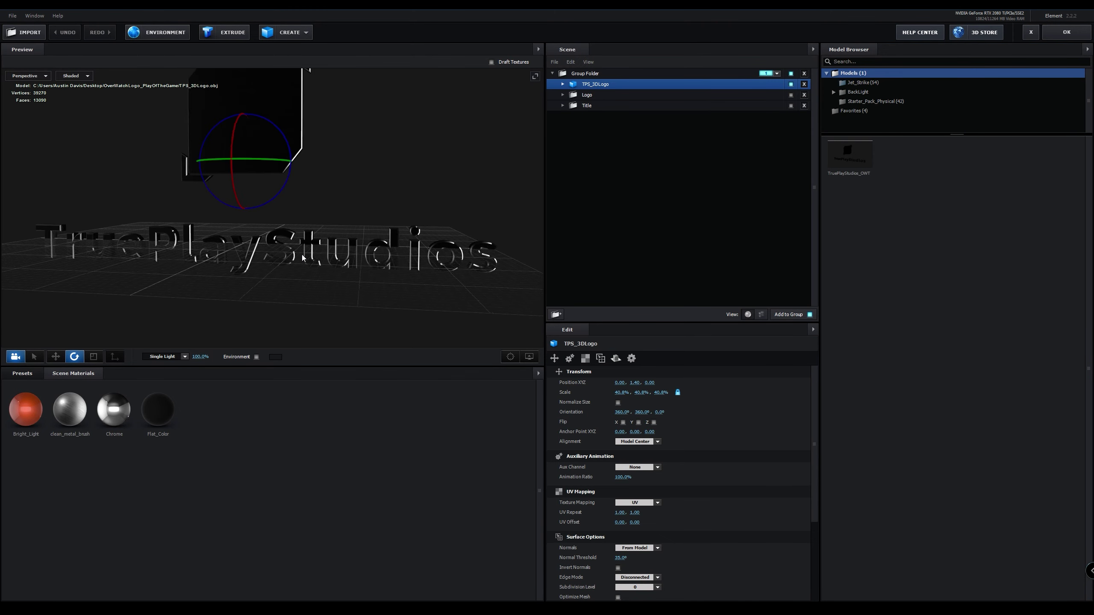
left_click_drag(301, 255, 312, 233)
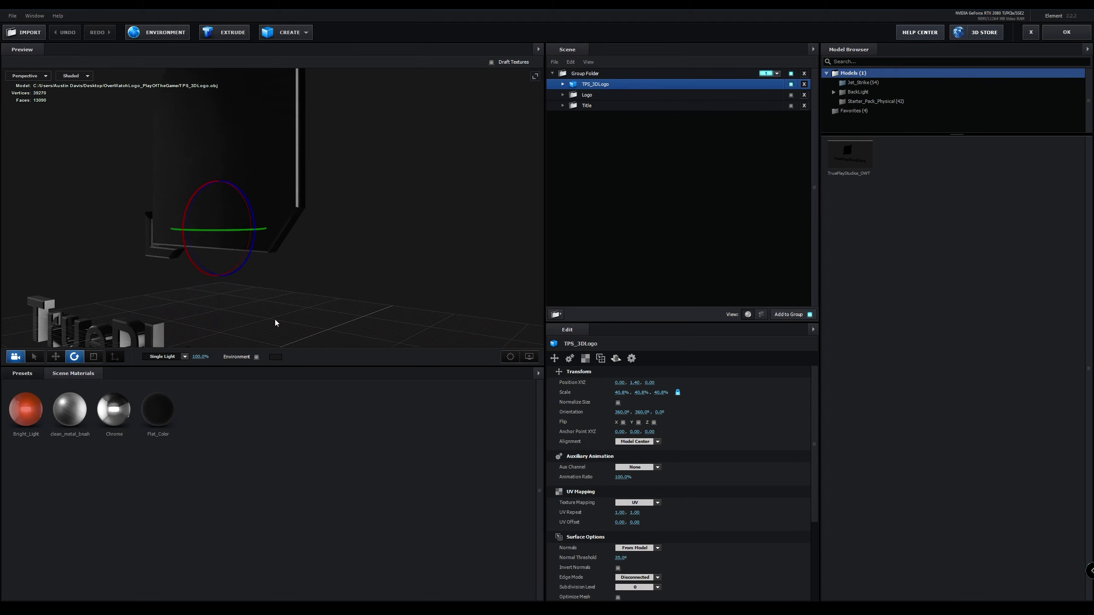
left_click_drag(255, 277, 268, 321)
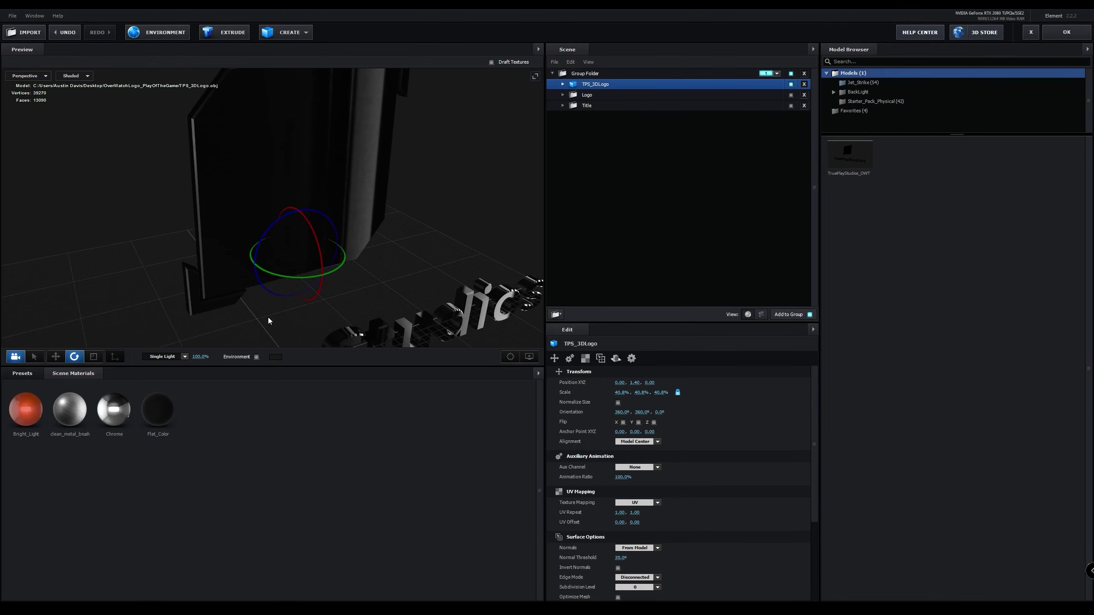
Try the BackLight_4K_15 environment preset on the logo and title models, and accept the scene setup.
left_click(28, 374)
left_click(30, 395)
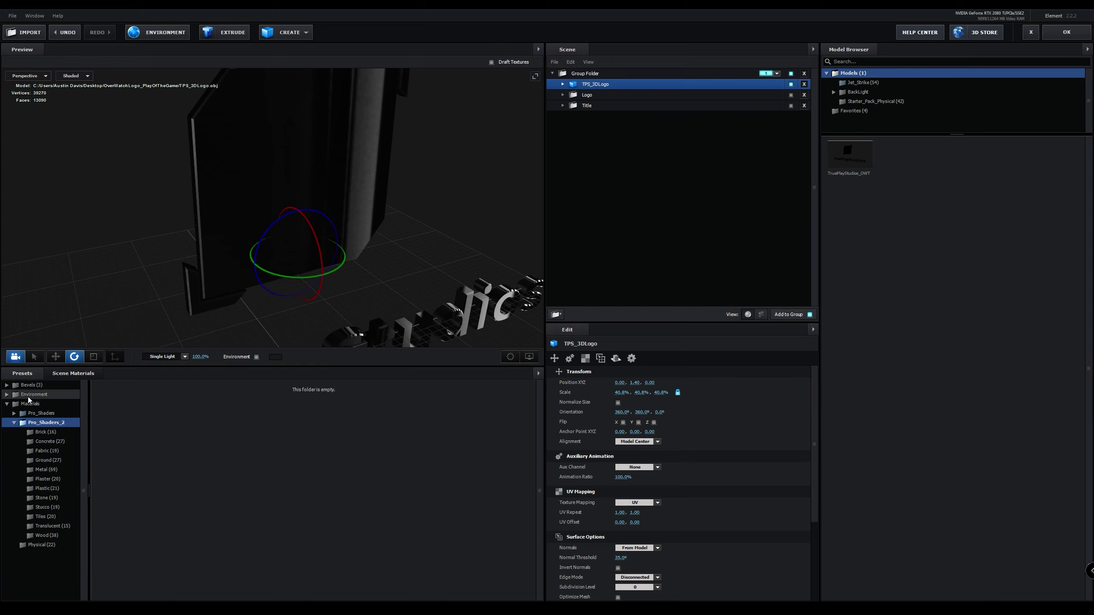
double_click(41, 412)
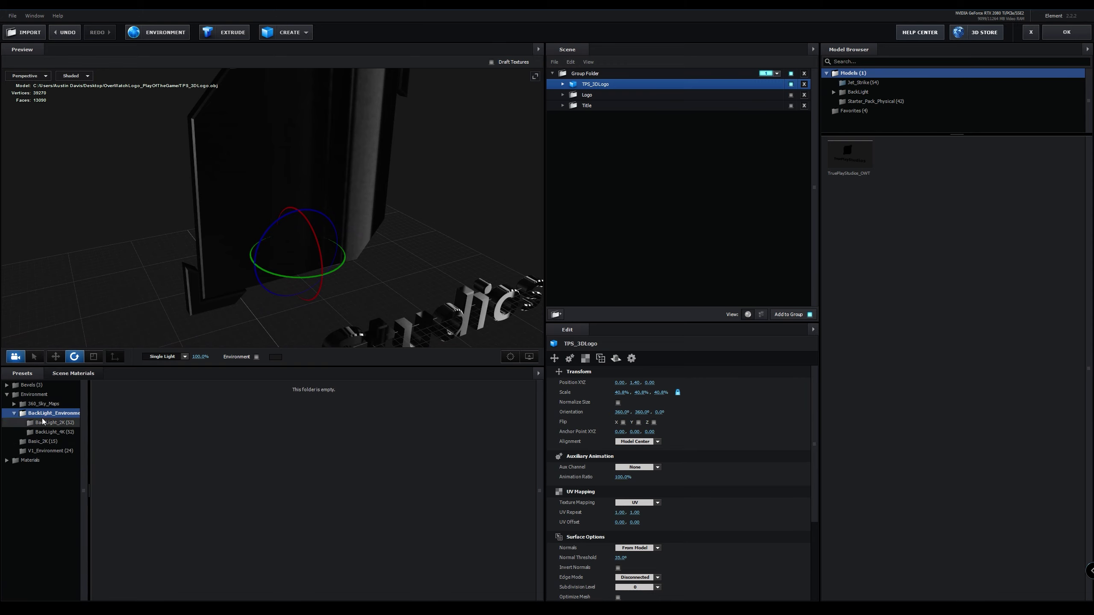
left_click(43, 432)
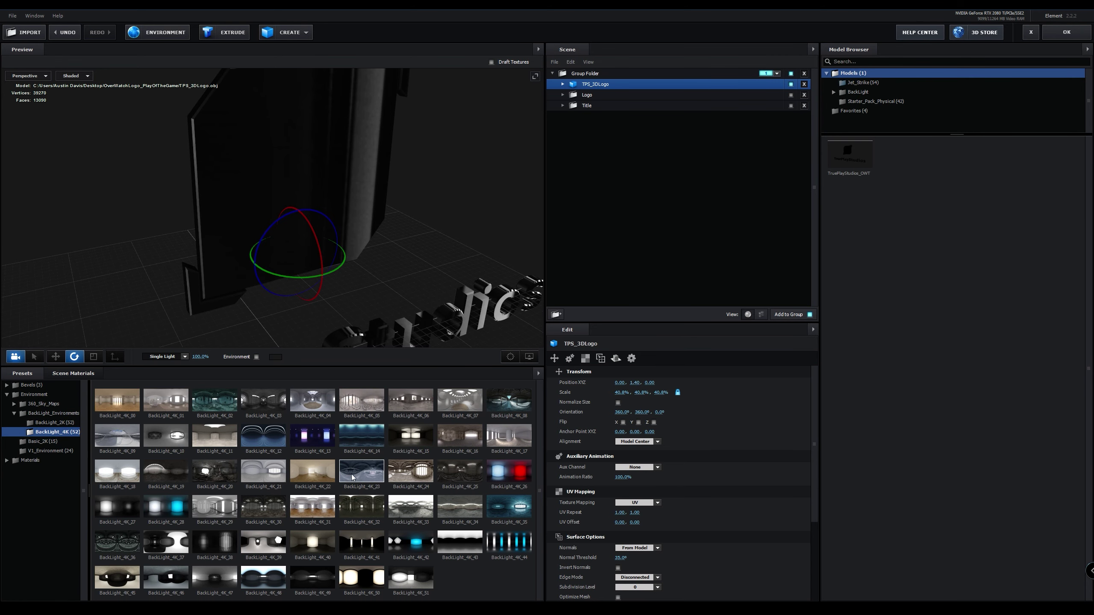
left_click(409, 439)
scroll(413, 316, "down", 5)
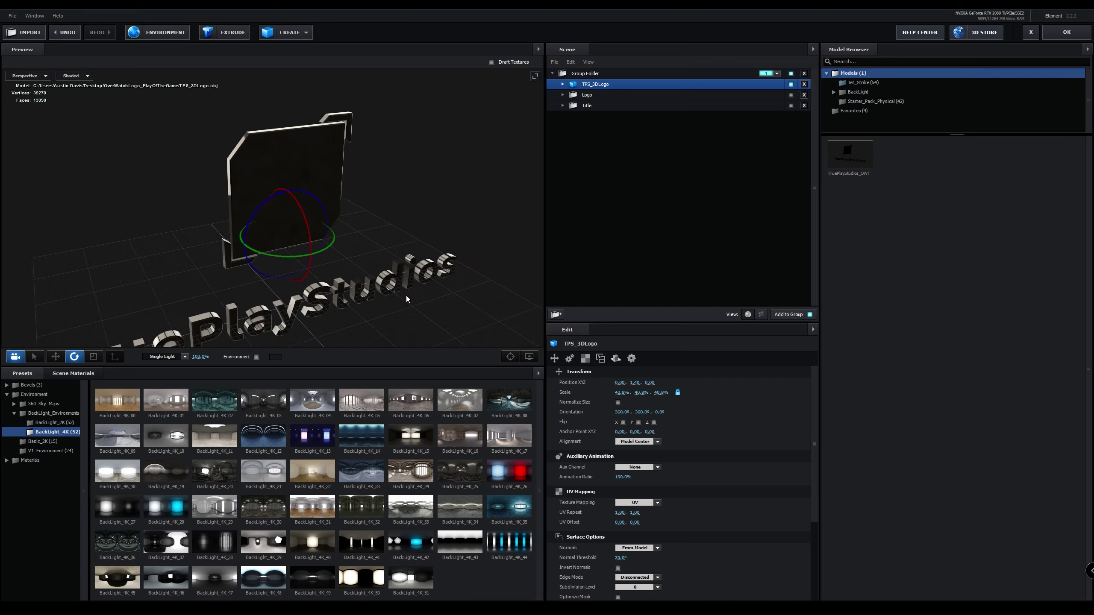
left_click_drag(412, 316, 383, 306)
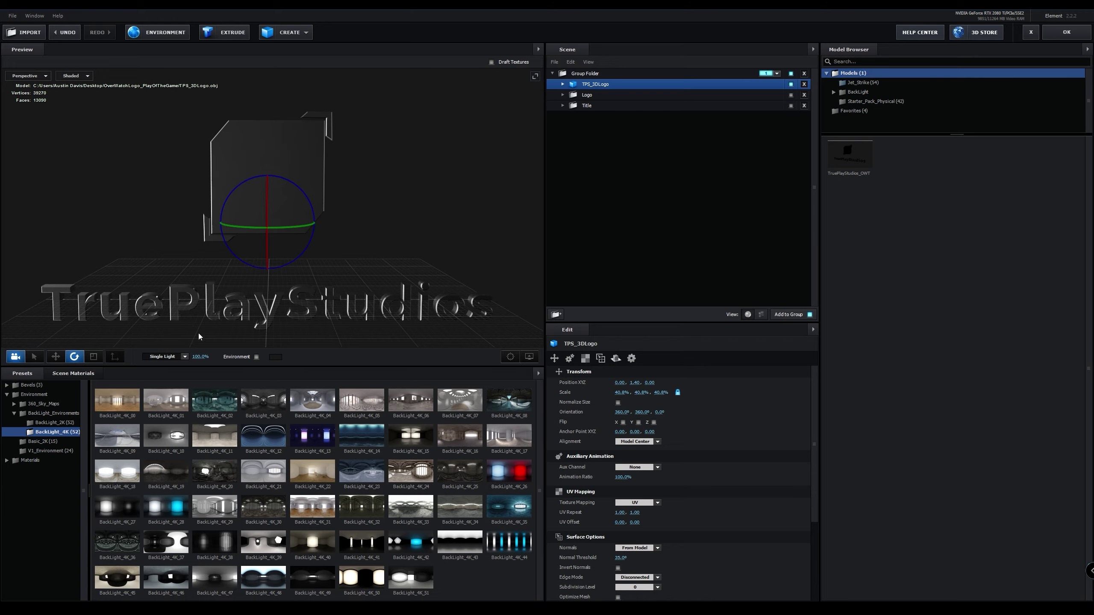
mouse_move(152, 298)
left_mouse_down()
mouse_move(191, 299)
mouse_move(165, 307)
mouse_move(122, 296)
mouse_move(166, 309)
left_mouse_up()
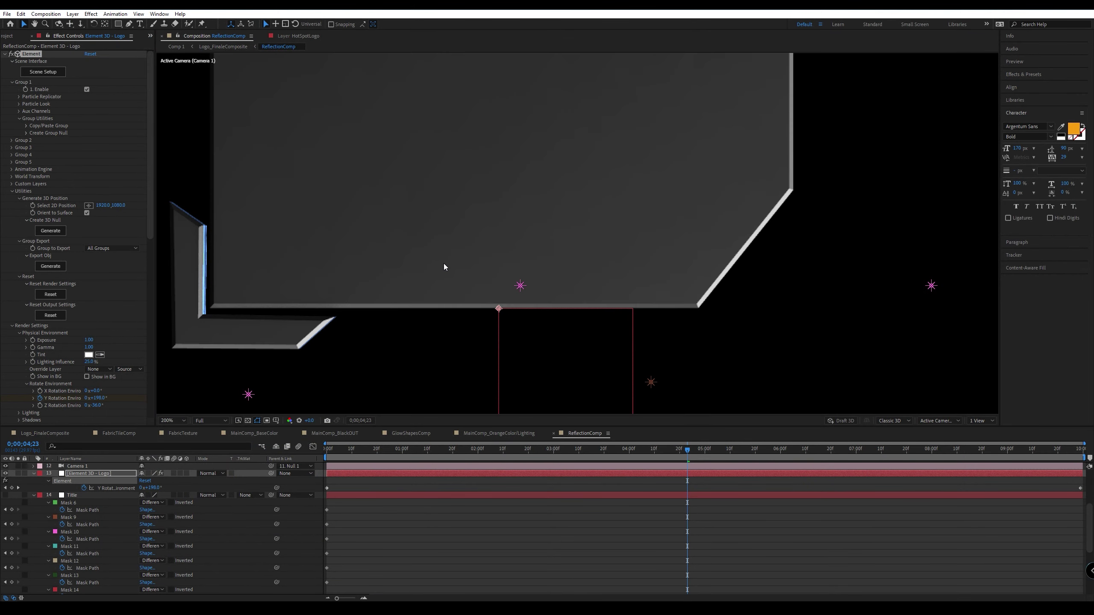
Try moving PointLight11 sideways along its X axis above the logo panel, and undo the move.
scroll(443, 263, "down", 6)
scroll(441, 256, "up", 2)
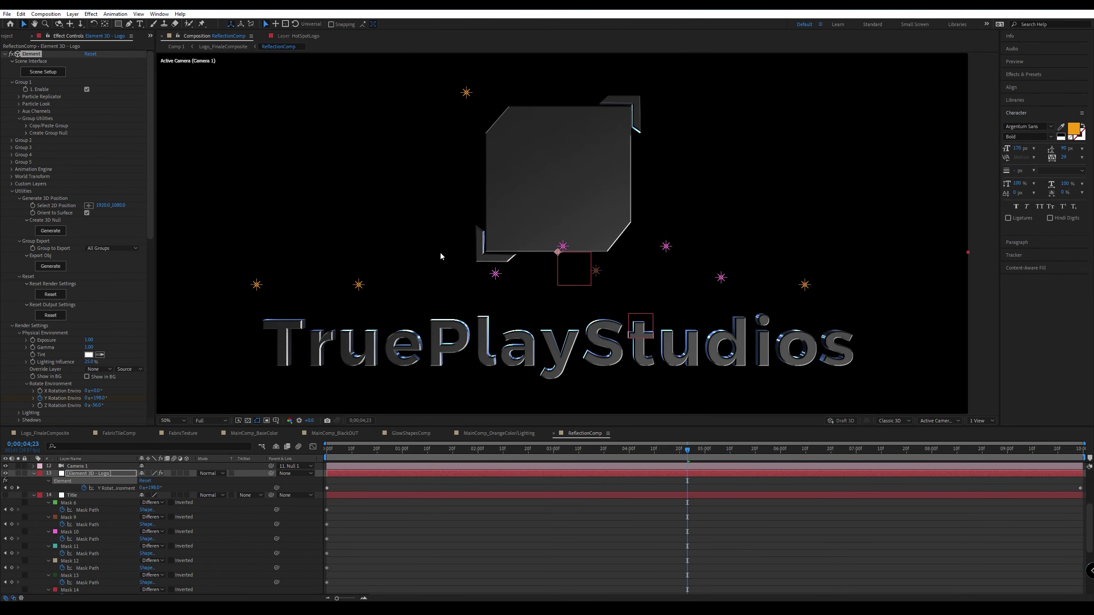
left_click(463, 92)
left_click_drag(495, 95, 562, 95)
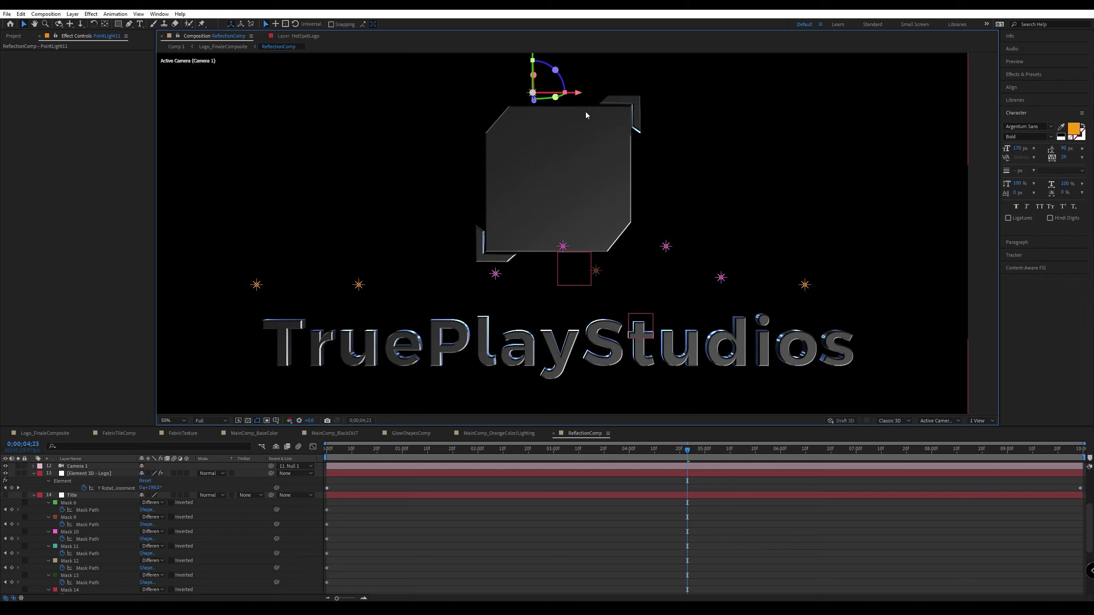
key("ctrl+z")
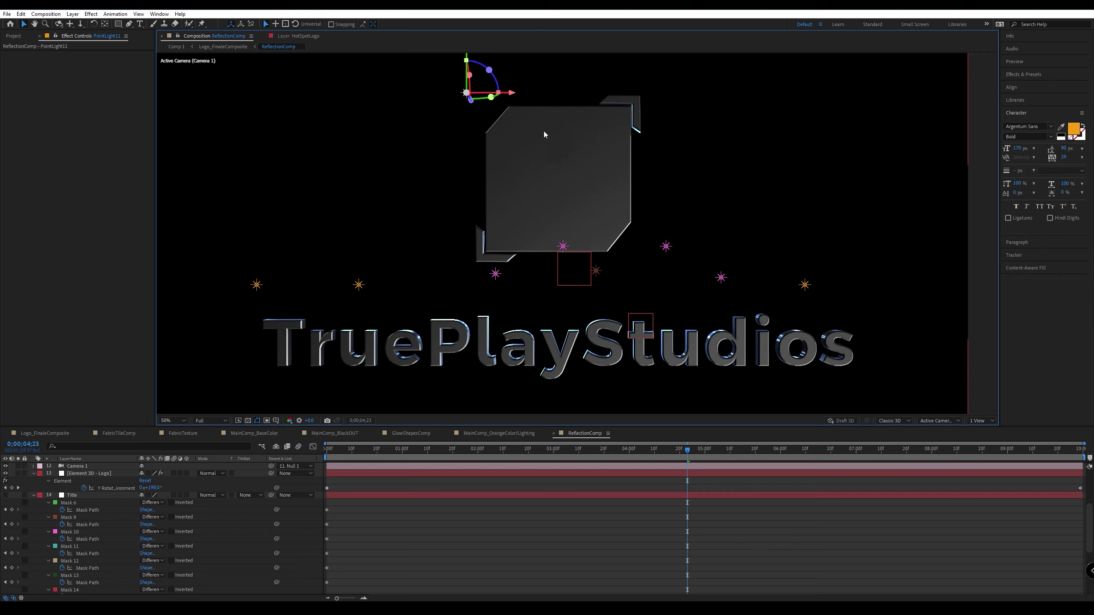
Undo the environment change made to the Element 3D - Logo layer.
left_click(13, 36)
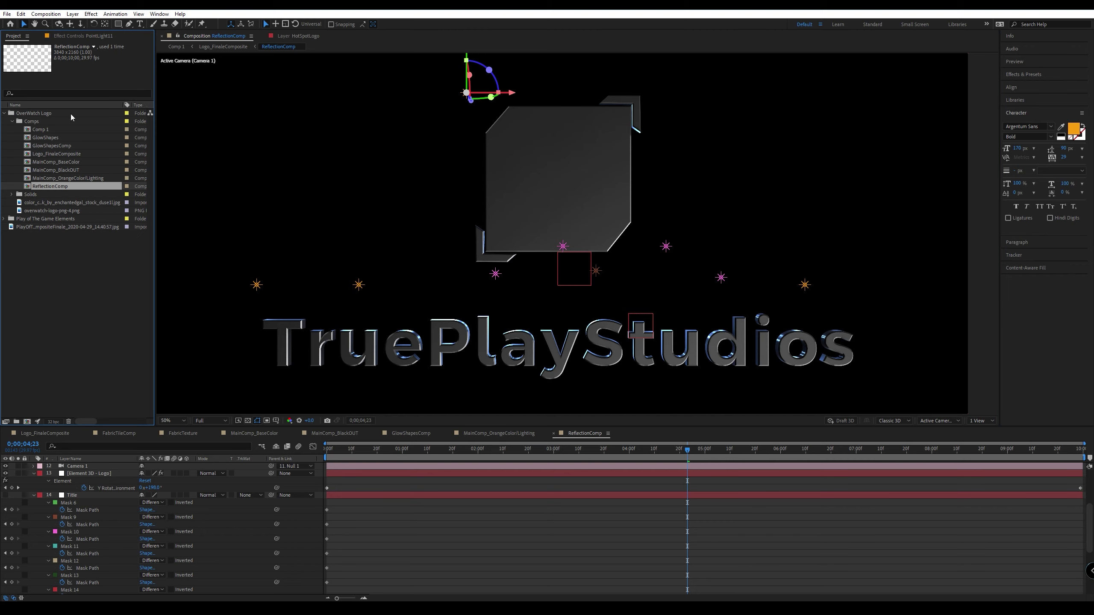
left_click(76, 36)
key("ctrl+z")
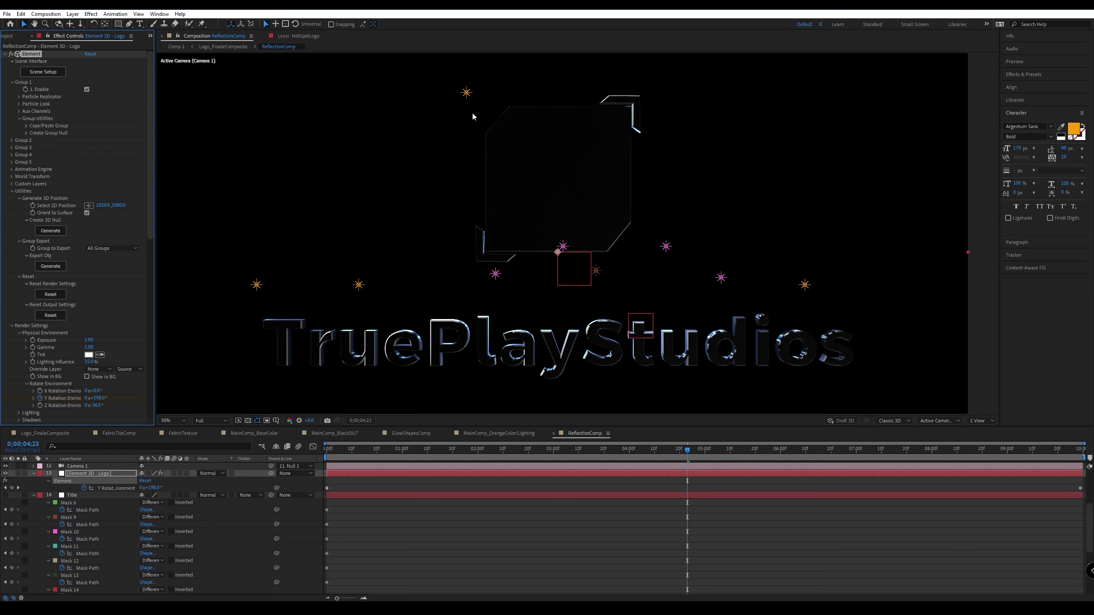
Collapse the Element 3D - Logo and Title layers, and add Position keyframes for the four orange point lights at the composition start.
left_click(34, 473)
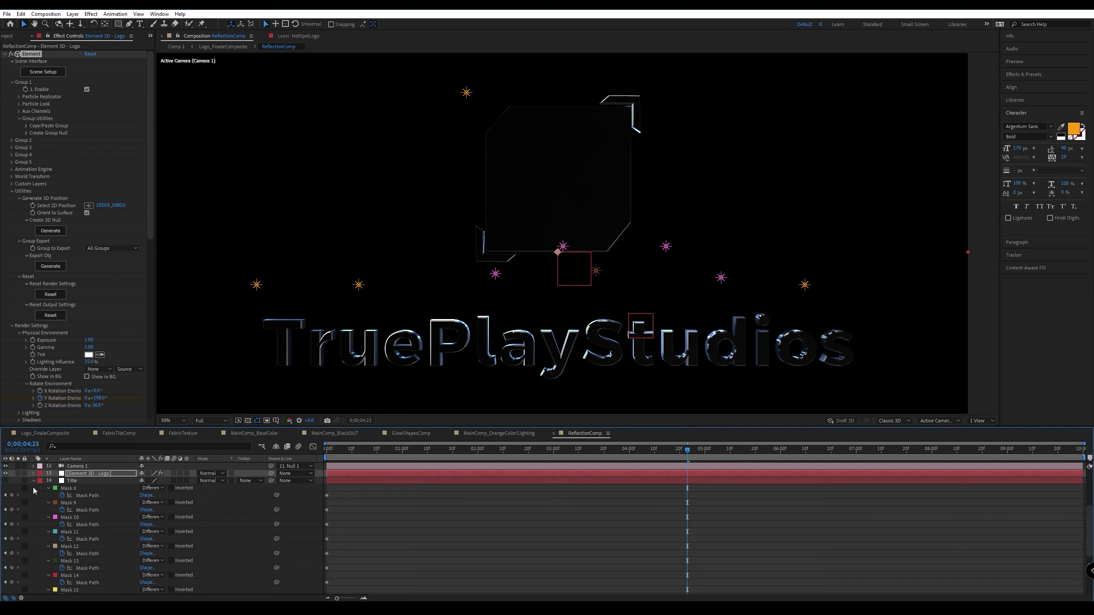
left_click(34, 480)
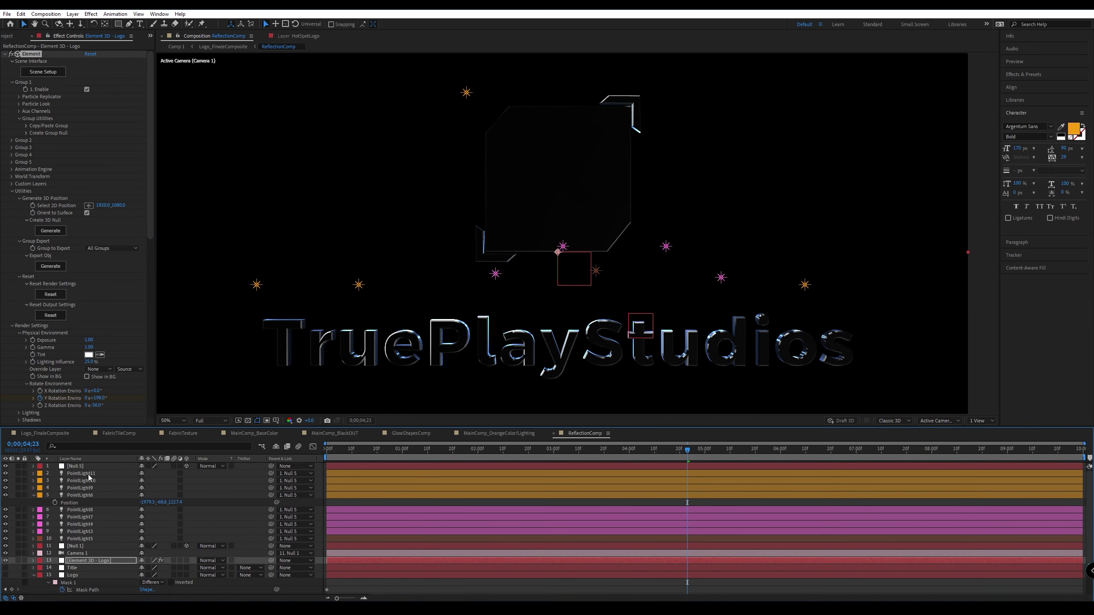
left_click(89, 475)
left_click(93, 489, "shift")
left_click(91, 495, "shift")
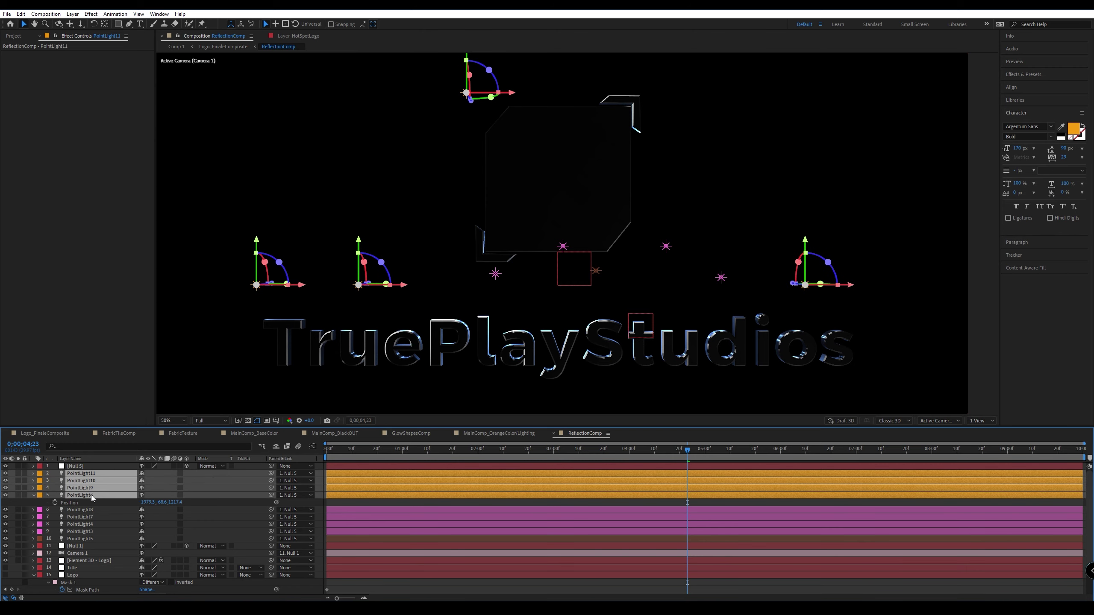
key("p")
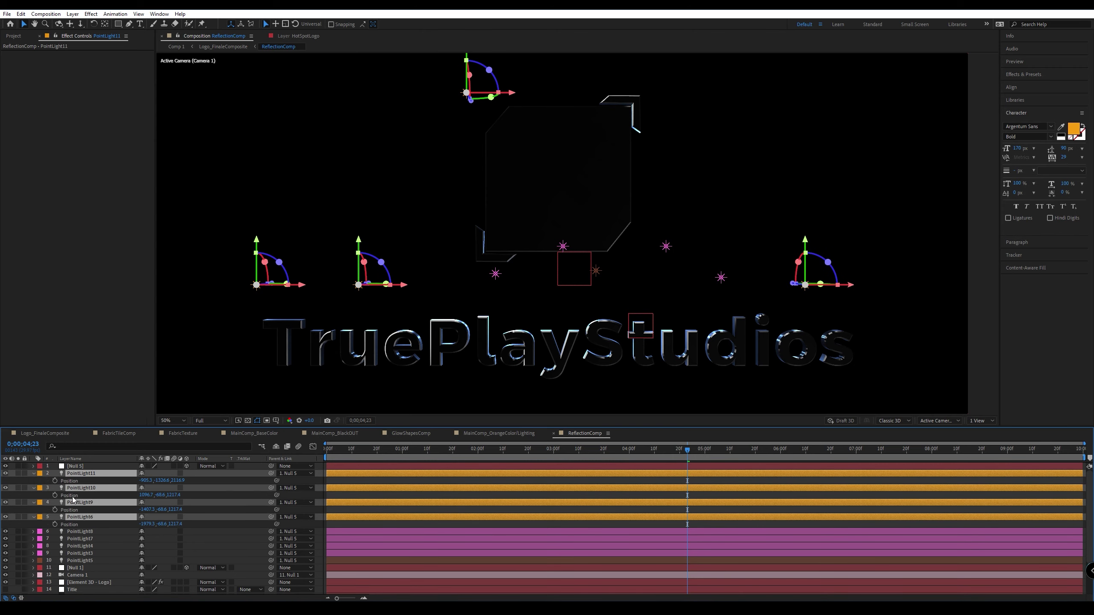
left_click(55, 511)
left_click_drag(688, 484, 328, 496)
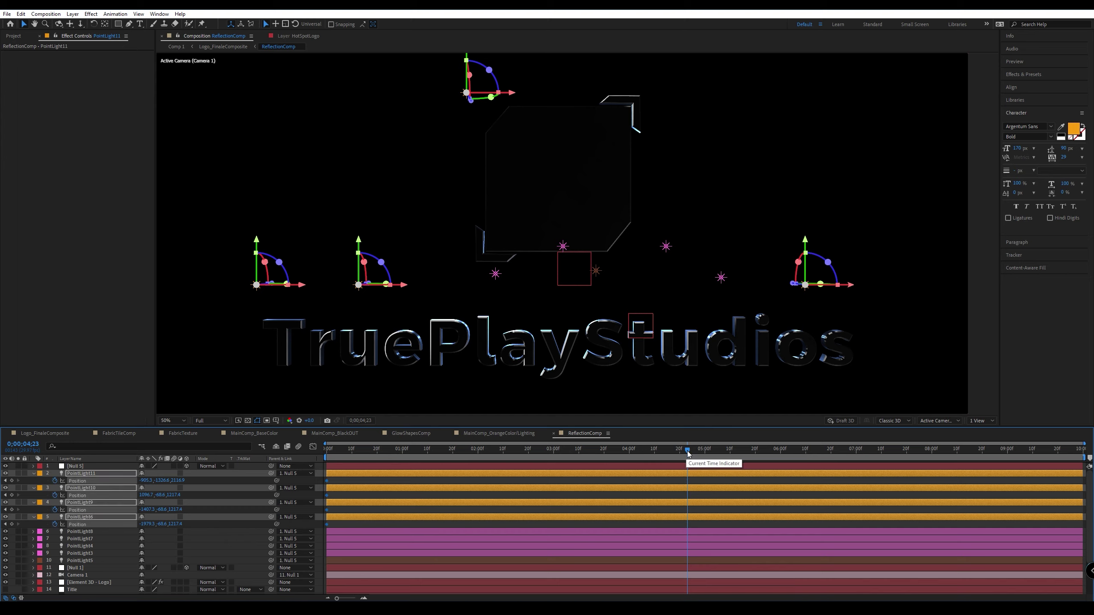
At 0;00;09;03, shift the four orange point lights to the right along X to keyframe the move, and check intermediate frames.
key("space")
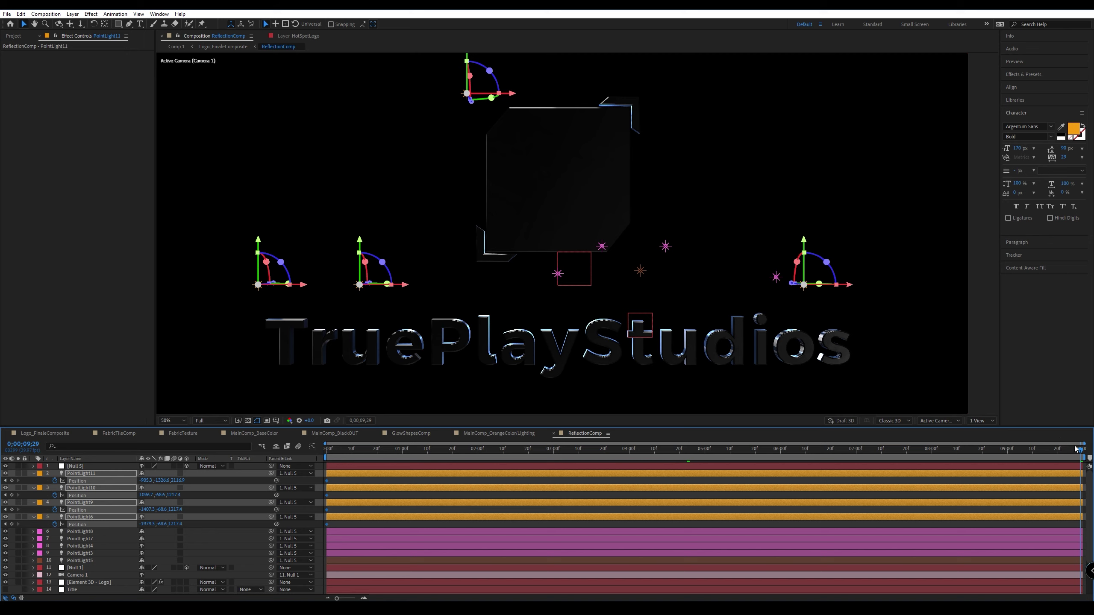
left_click(1005, 460)
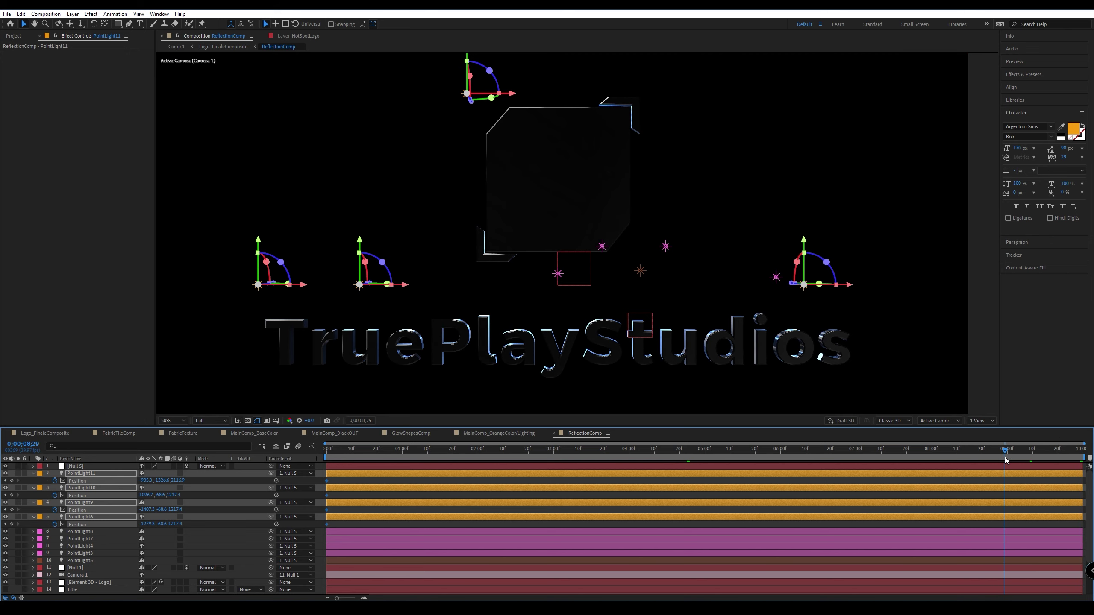
left_click(902, 457)
key("space")
left_click_drag(304, 286, 349, 328)
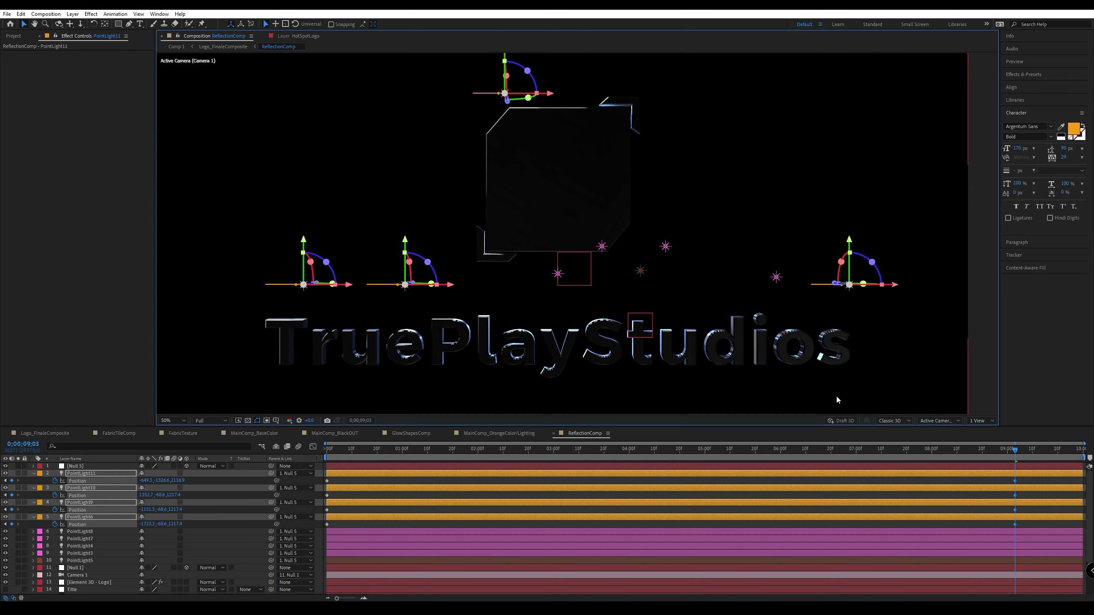
left_click(841, 451)
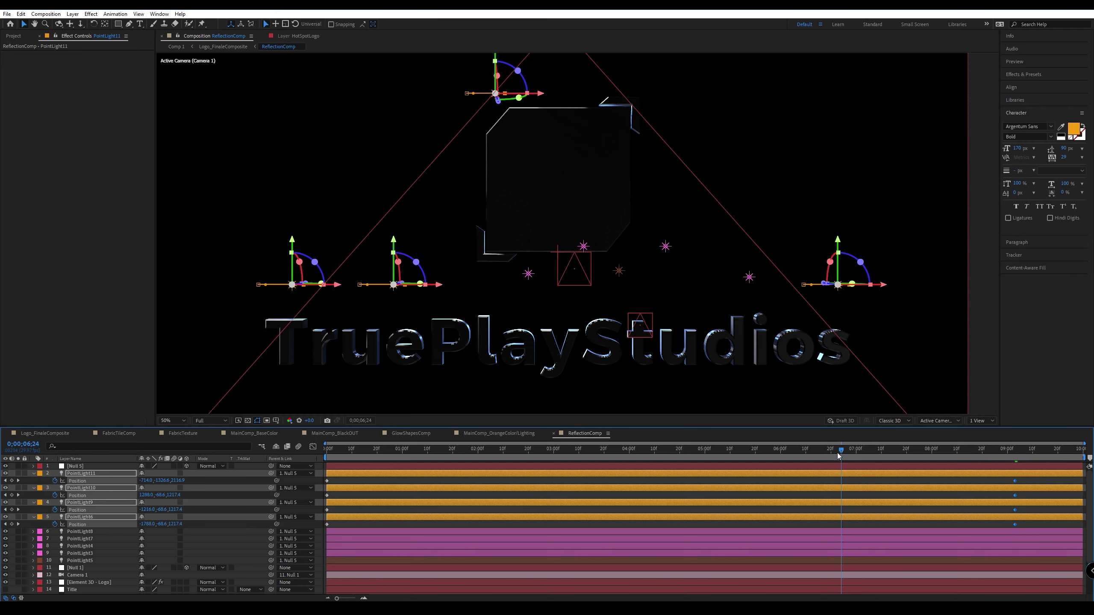
left_click(691, 456)
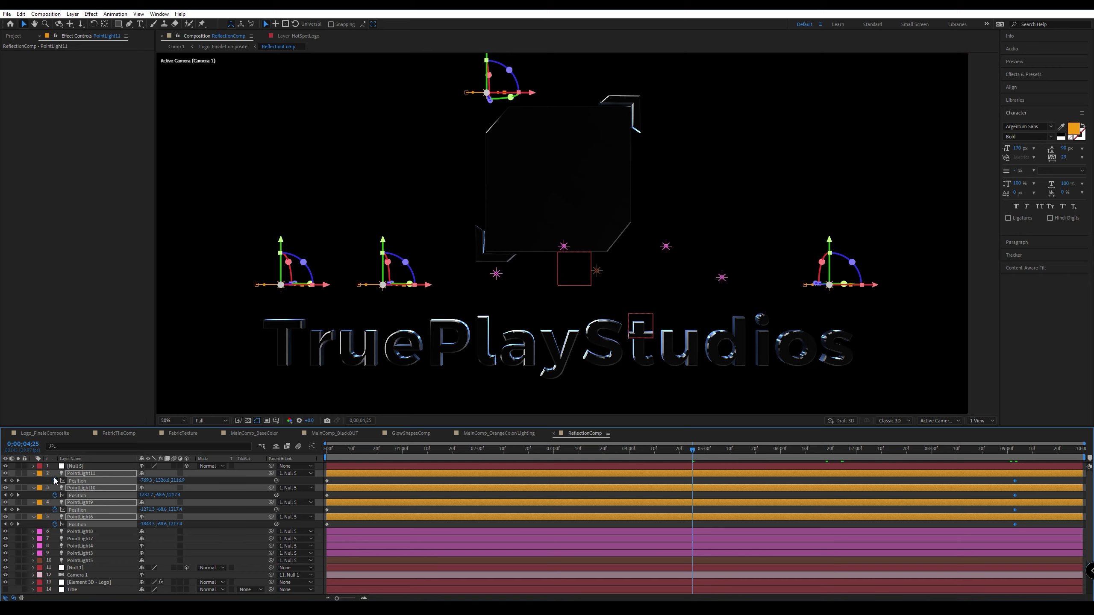
Switch to the Logo_FinaleComposite composition and hide its ReflectionComp layer.
left_click(45, 433)
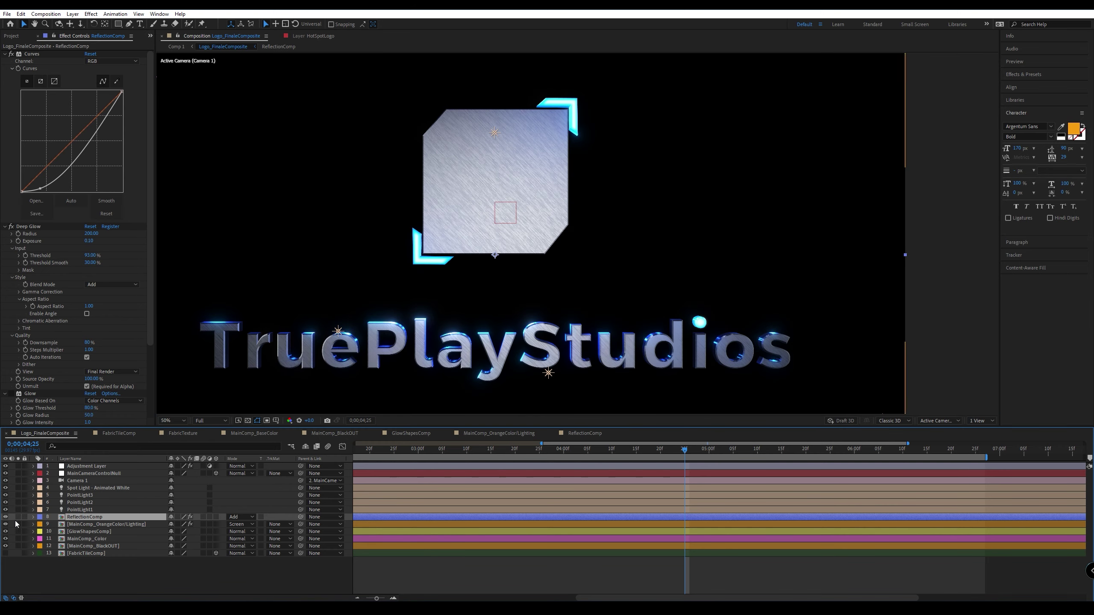
left_click(6, 517)
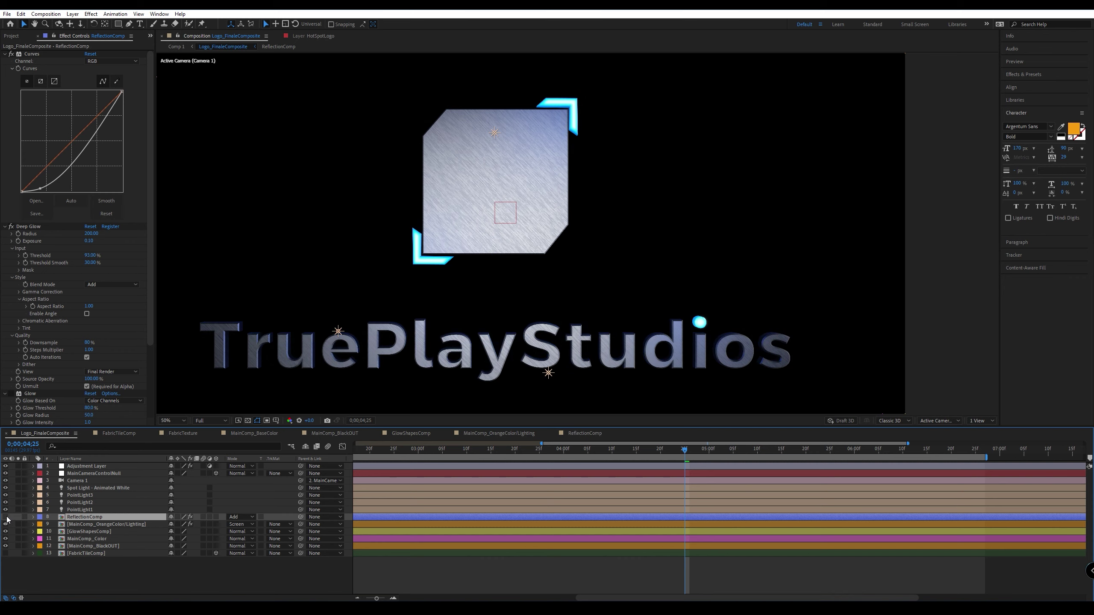
Toggle the ReflectionComp layer's visibility to compare the result, leaving the layer shown.
left_click(6, 516)
left_click(5, 516)
left_click(5, 517)
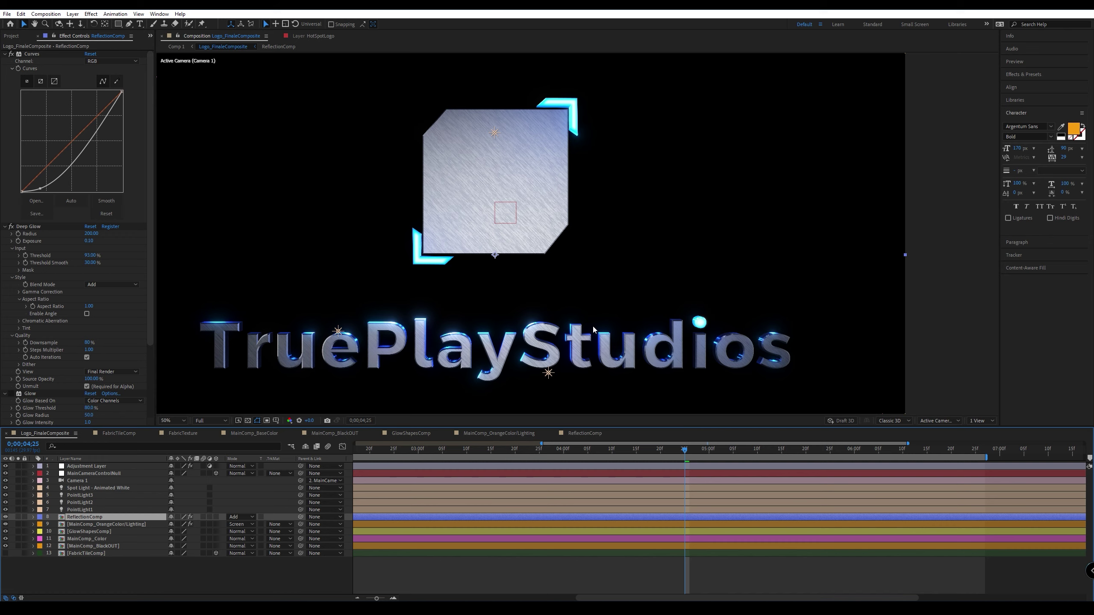
Go to 0;00;03;18 and show the FabricTileComp background layer.
key("h")
left_click_drag(569, 259, 639, 257)
key("v")
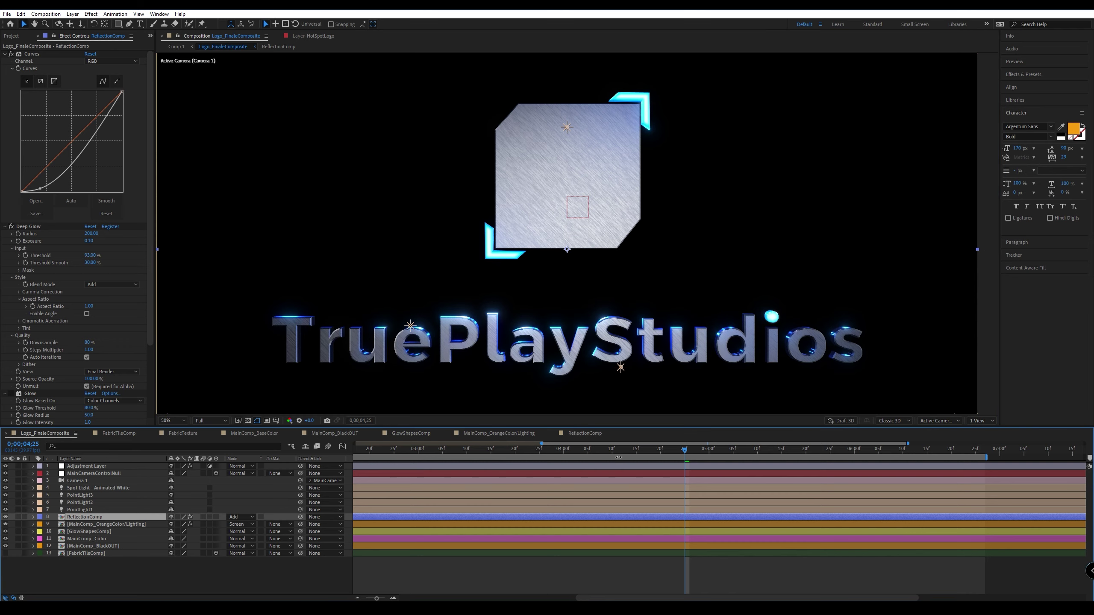
left_click_drag(577, 456, 505, 453)
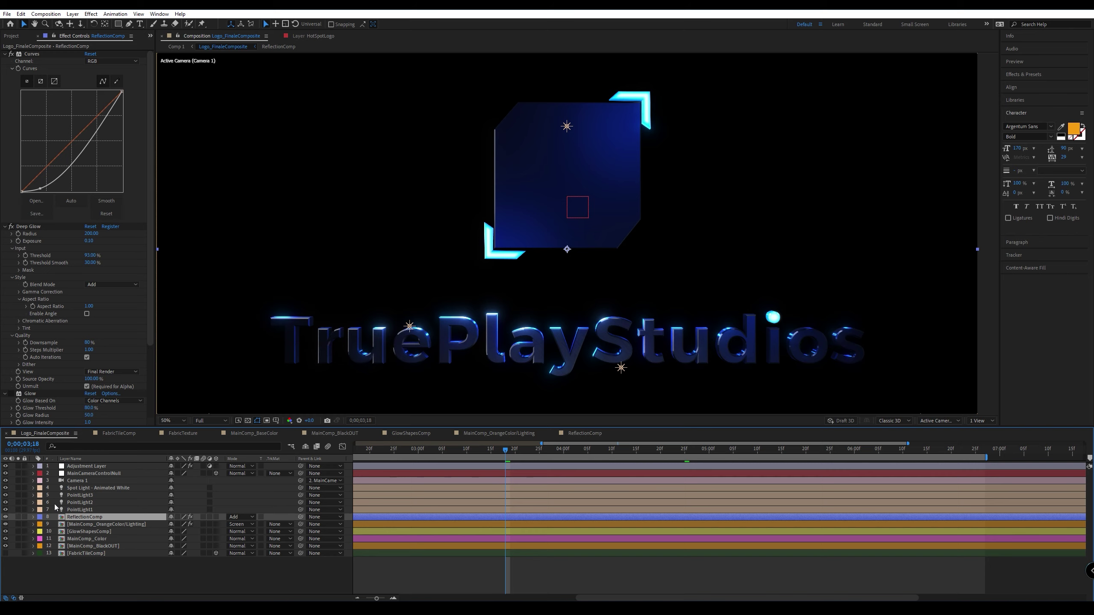
left_click(6, 554)
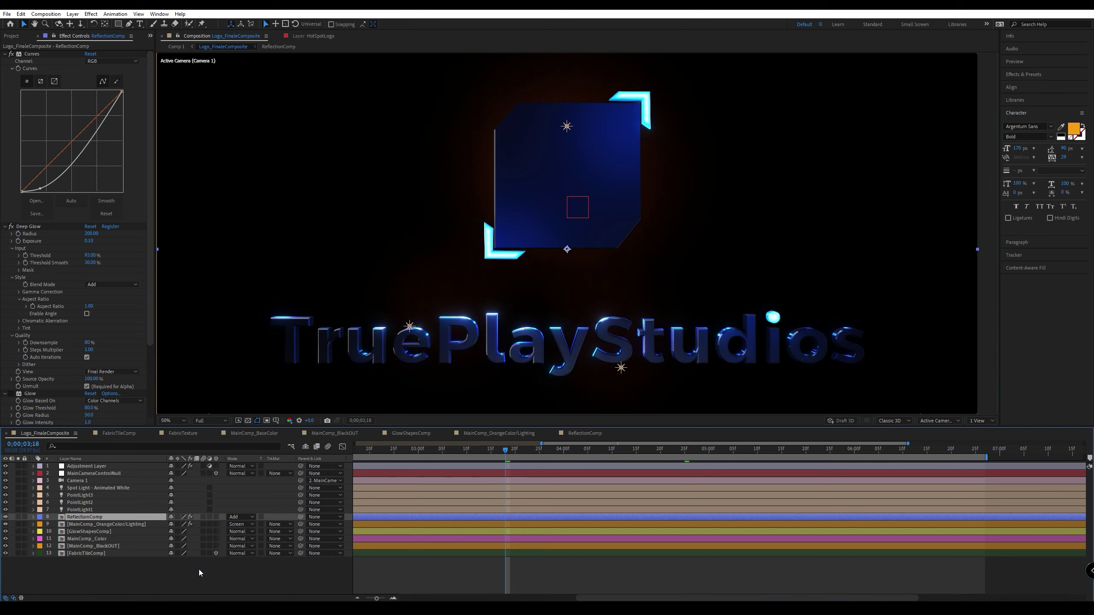
Move PointLight1 up beside the logo's lower-left bracket and PointLight3 just above its upper-right bracket.
left_click(92, 496)
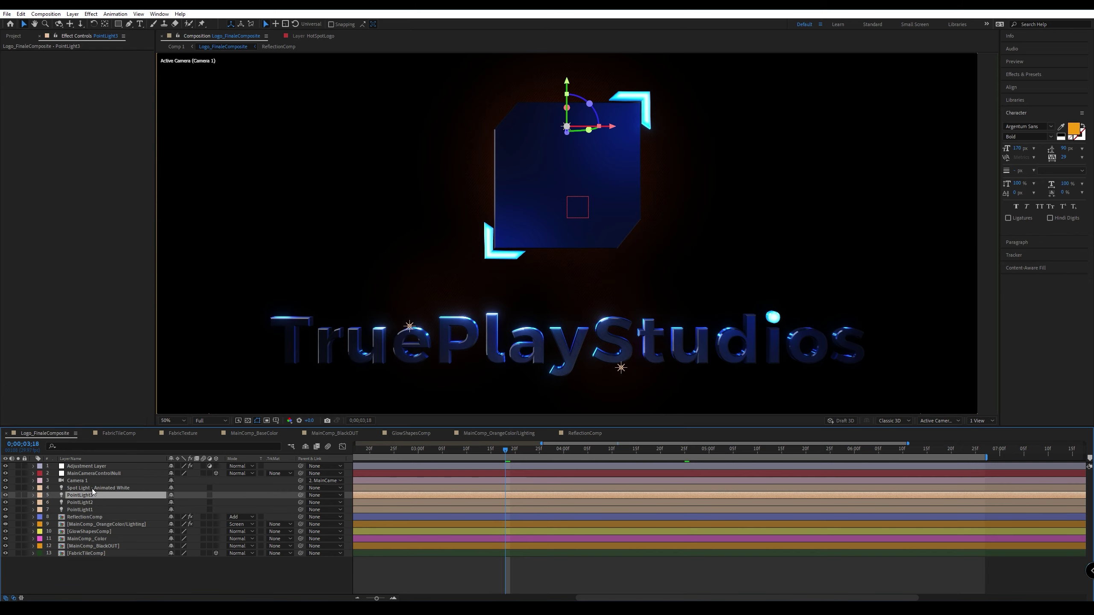
left_click(89, 510)
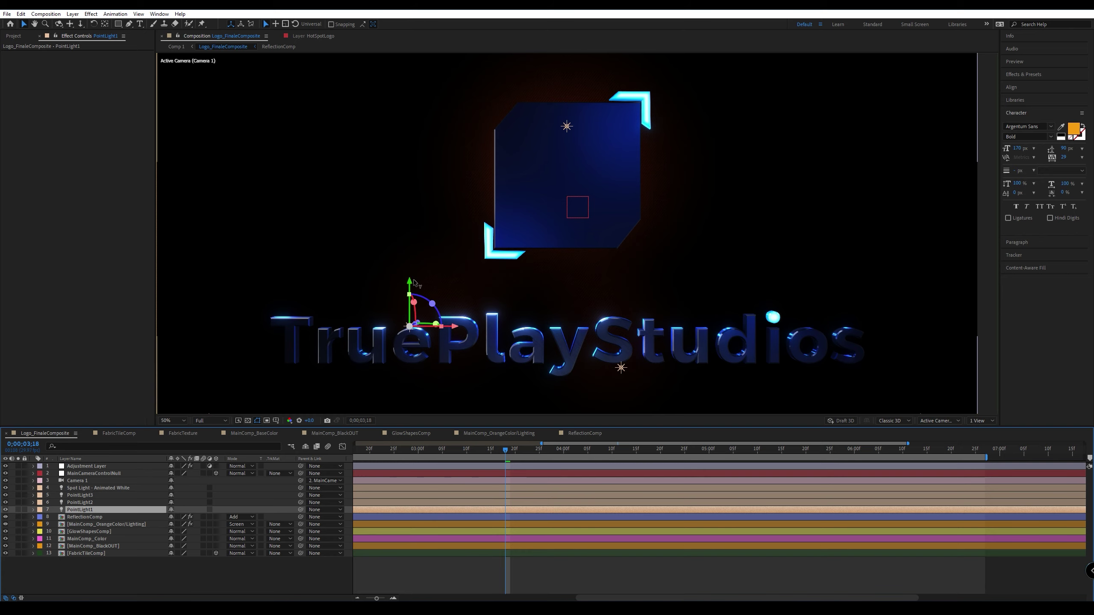
left_click_drag(409, 285, 409, 224)
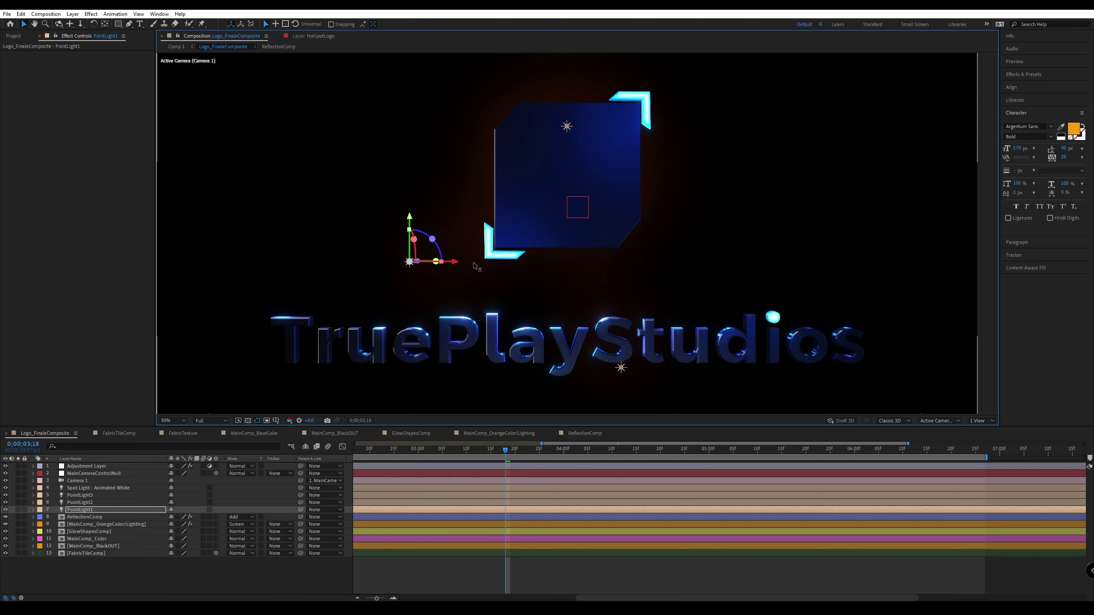
left_click_drag(471, 262, 506, 263)
left_click(567, 125)
left_click_drag(605, 129, 640, 64)
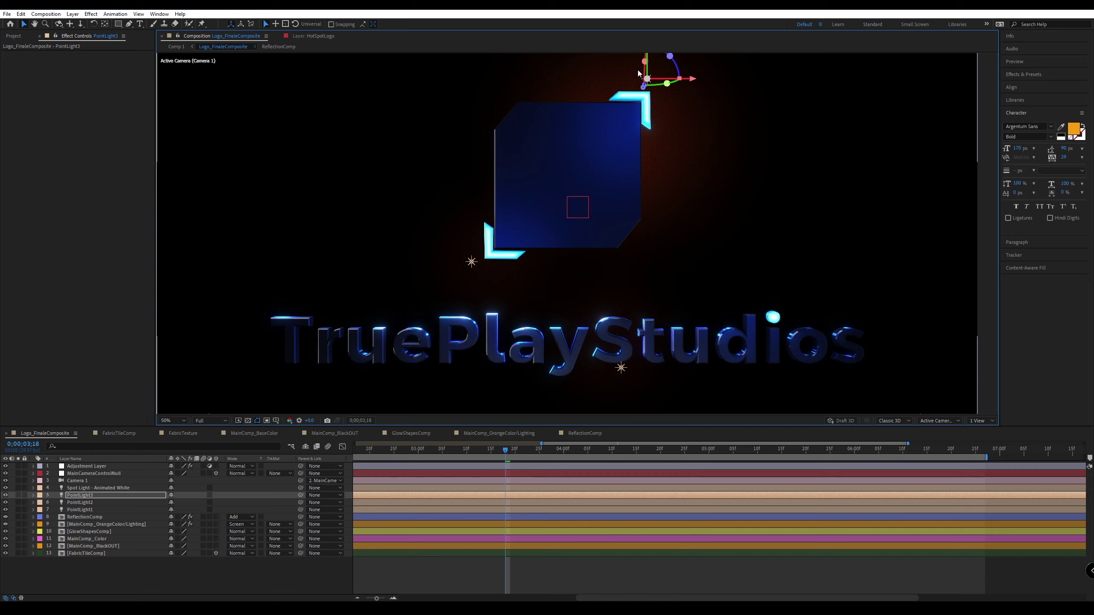
Move PointLight2 right and slightly up along its axes, placing it over the "o" near the title's end.
left_click(620, 368)
left_click_drag(666, 367, 834, 369)
left_click_drag(790, 330, 791, 301)
left_click_drag(814, 337, 822, 338)
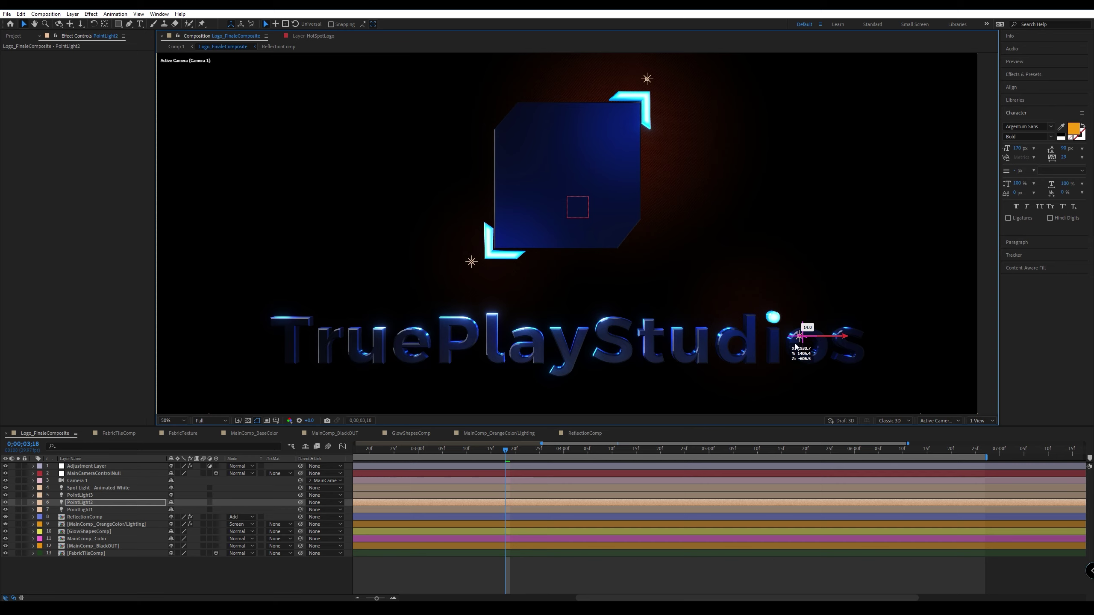
Reveal the light options of PointLight3 and PointLight1, and set PointLight1's intensity to 2500% at 0;00;03;18.
left_click(647, 78)
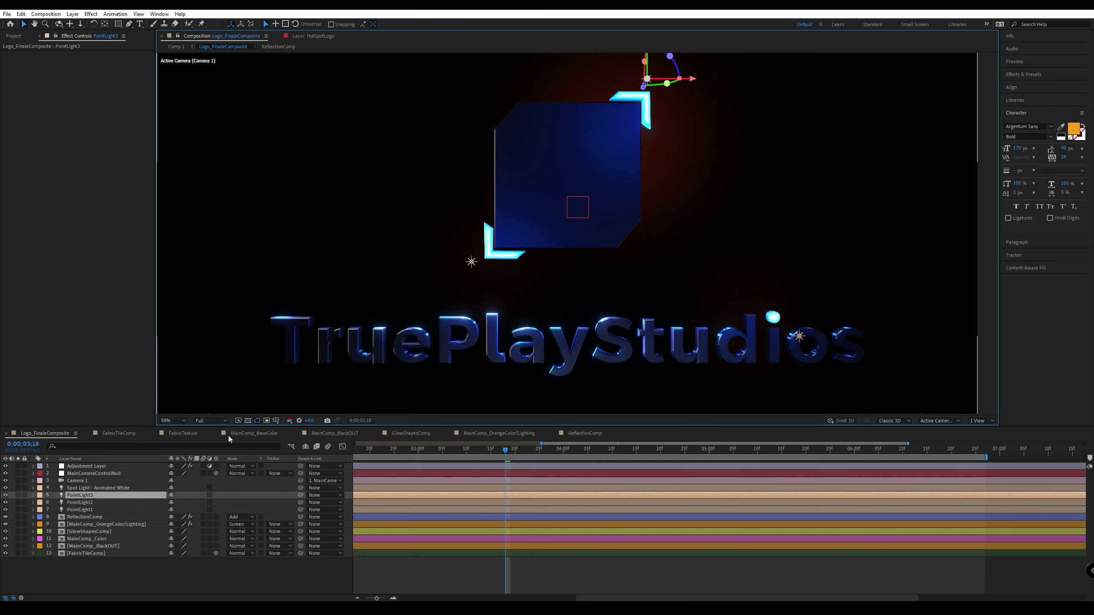
key("a")
key("a")
left_click(78, 568)
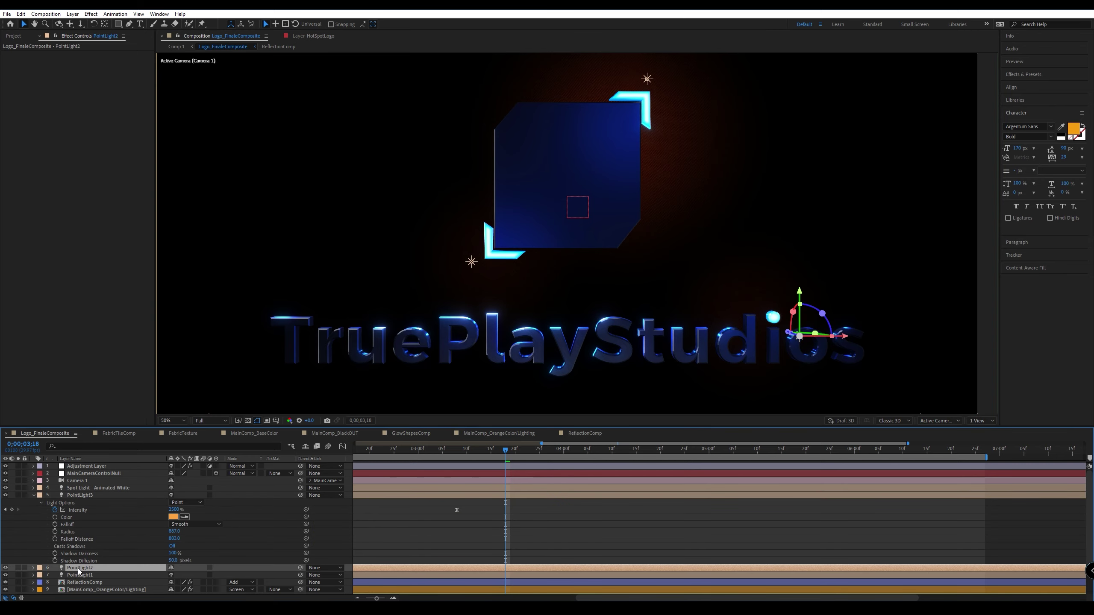
left_click(75, 577)
key("a")
key("a")
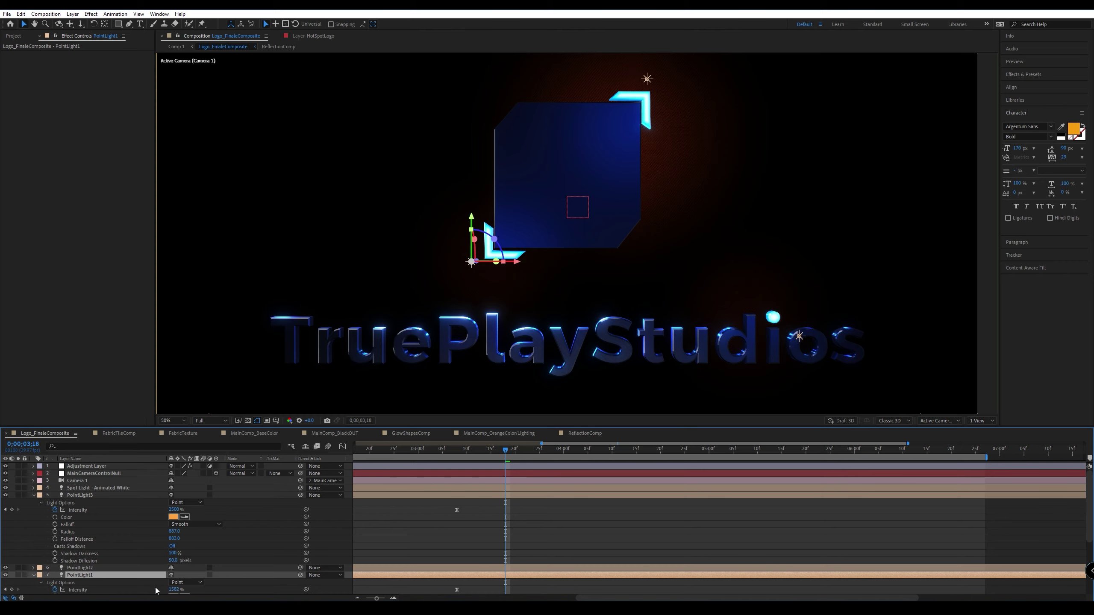
left_click(177, 589)
type("2500")
key("Return")
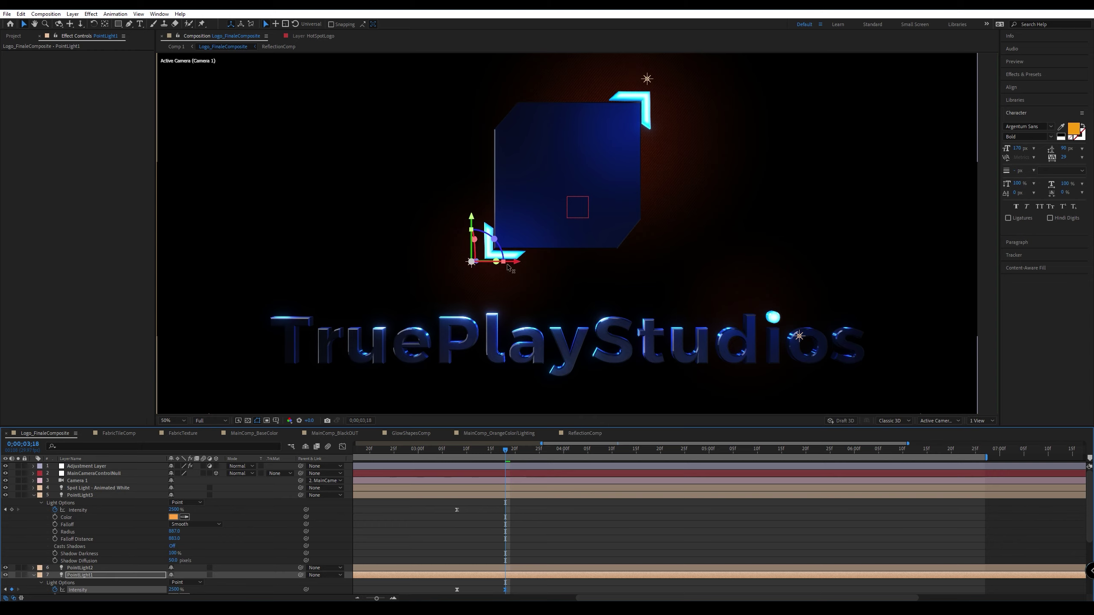
Fine-tune the light positions, placing PointLight1 on the lower-left bracket and nudging PointLight3 slightly left and PointLight2 in depth.
left_click_drag(507, 264, 523, 263)
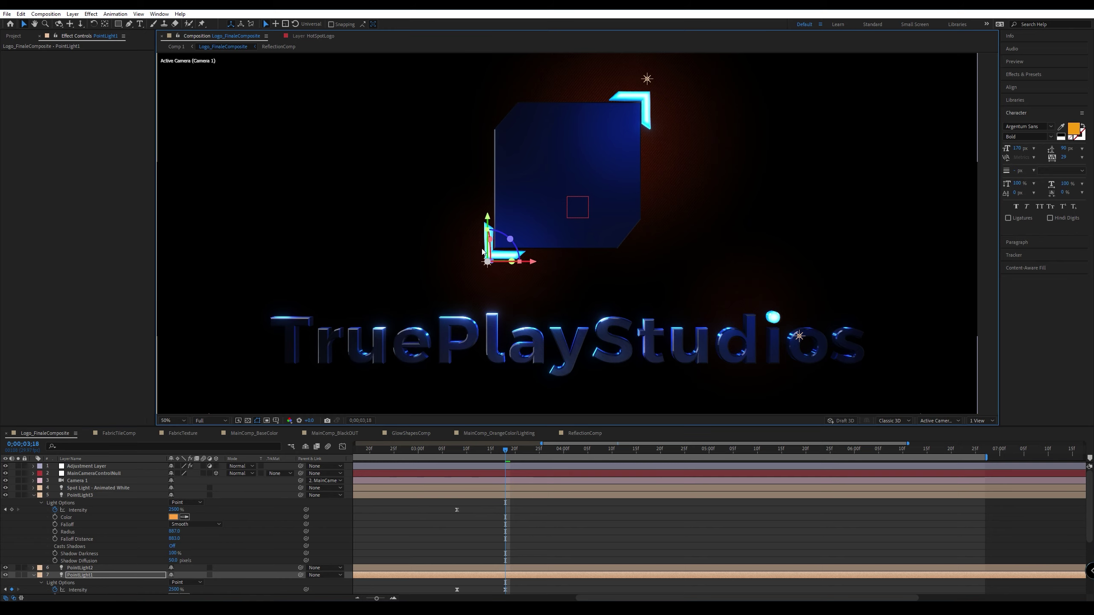
left_click_drag(490, 216, 487, 207)
left_click(647, 79)
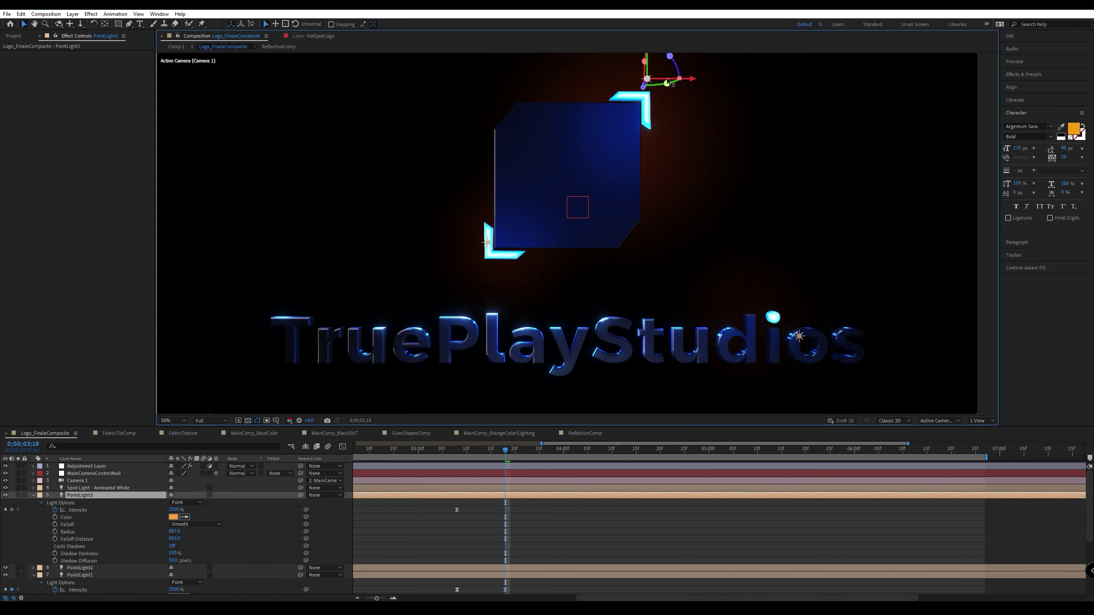
left_click_drag(668, 81, 663, 85)
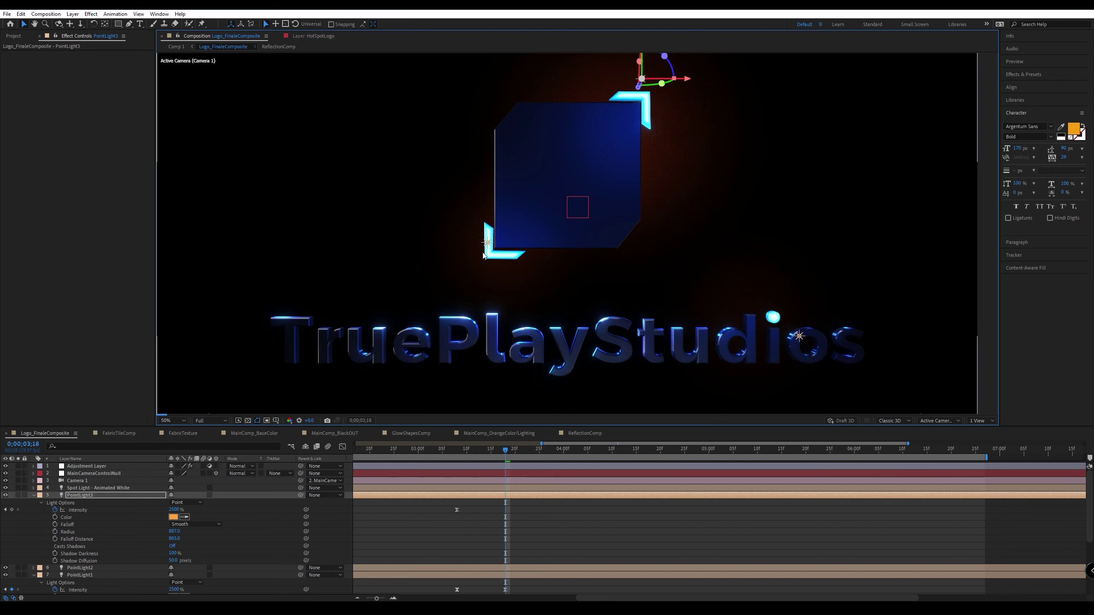
left_click(487, 243)
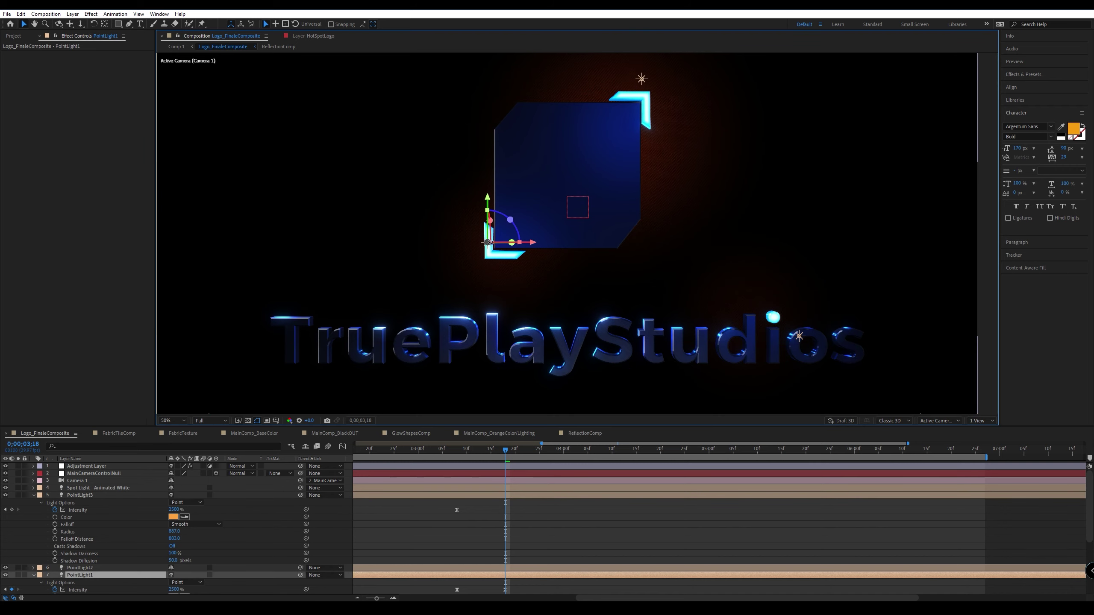
mouse_move(493, 247)
left_mouse_down()
mouse_move(469, 248)
mouse_move(499, 256)
left_mouse_up()
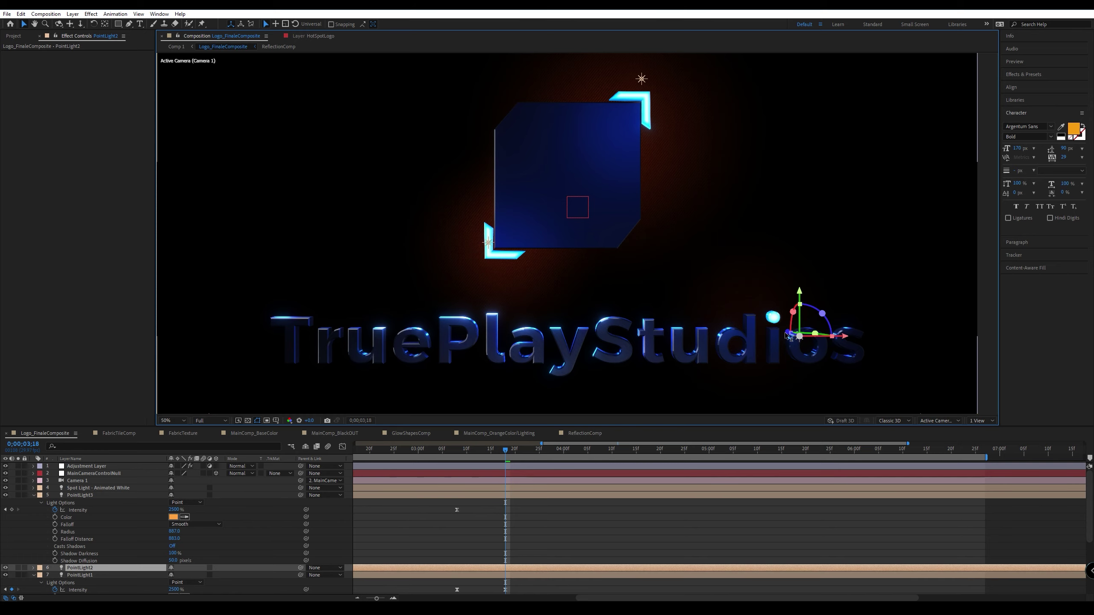
left_click_drag(783, 333, 788, 332)
Change the light color of PointLight1, PointLight2 and PointLight3 together from orange to cyan blue.
left_click(32, 495)
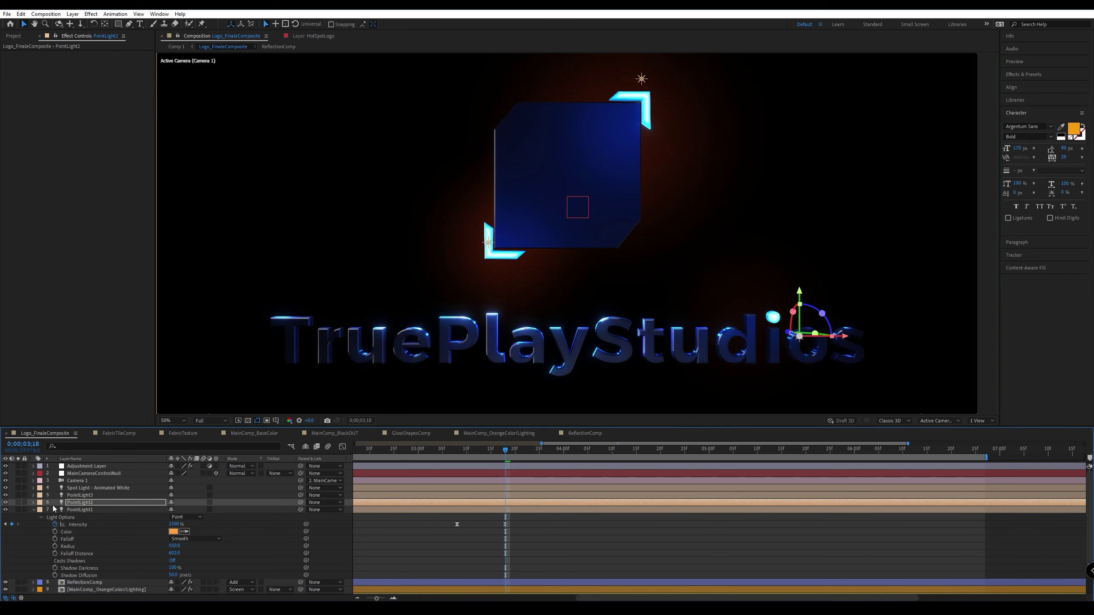
left_click(80, 495)
left_click(81, 509, "shift")
key("a")
key("a")
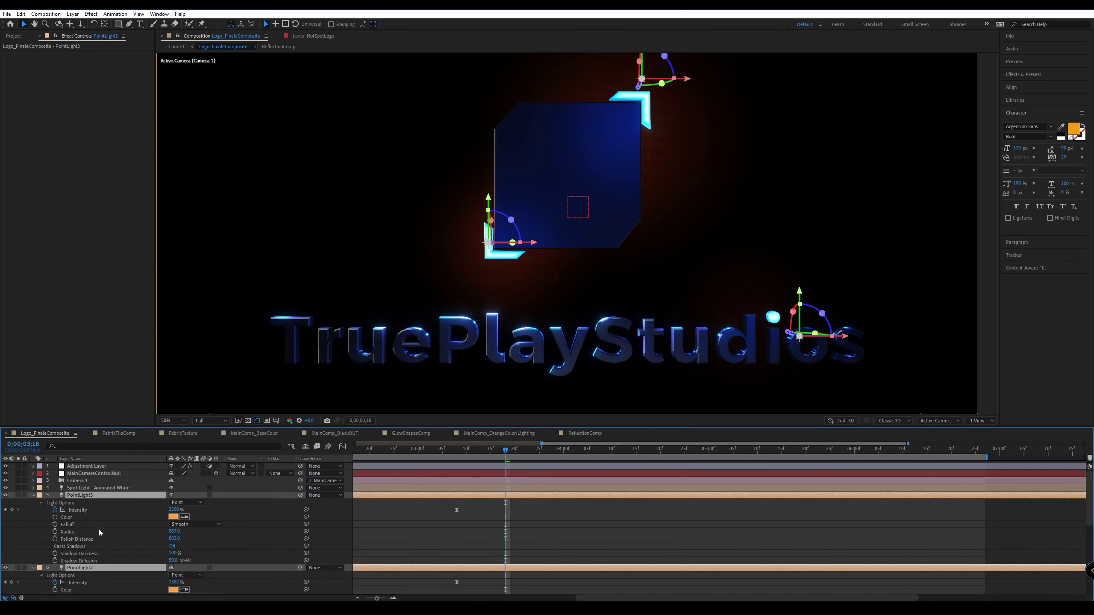
left_click(174, 518)
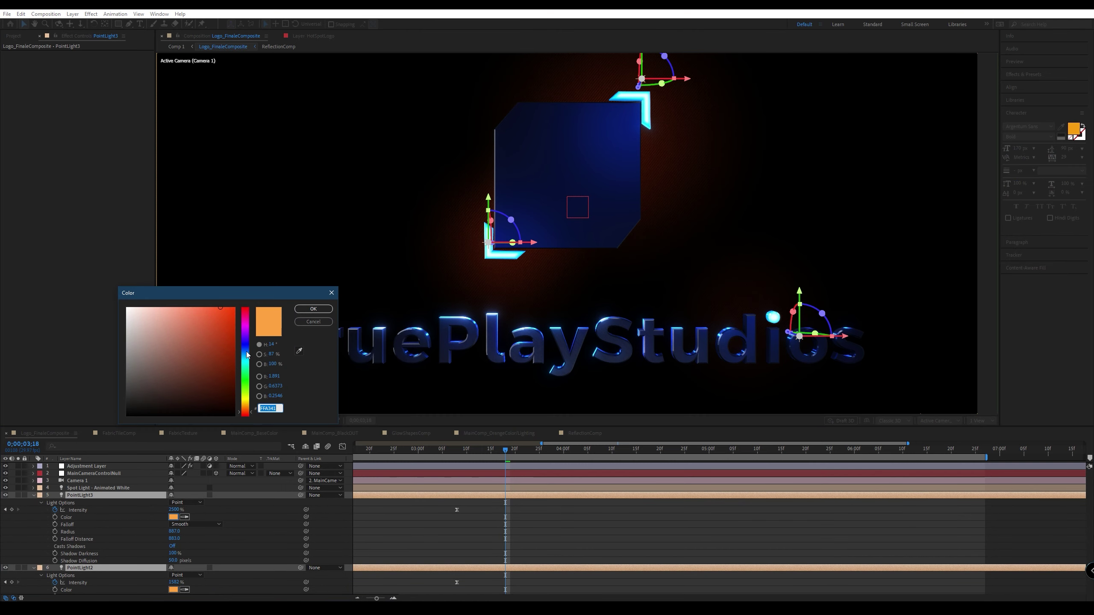
left_click(247, 351)
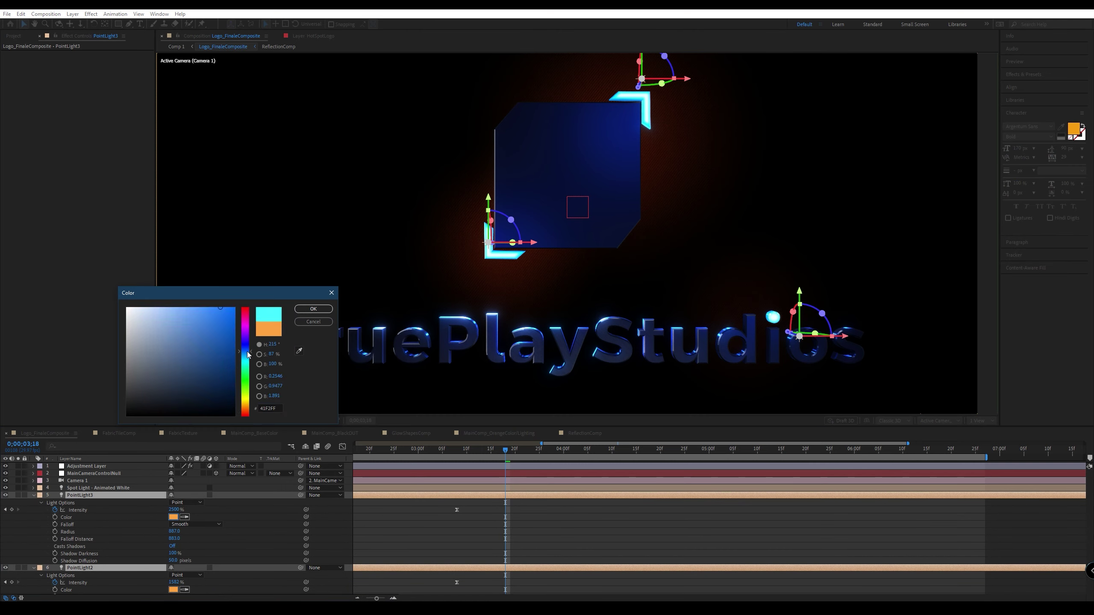
left_click(302, 308)
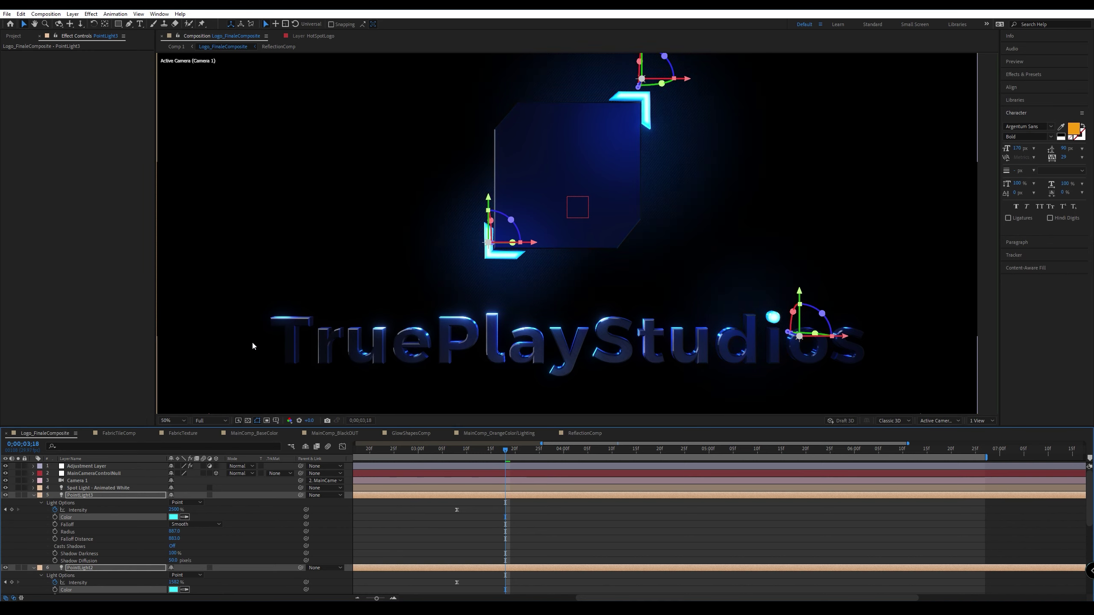
Save the project and inspect the composition with the recolored point lights.
left_click(7, 14)
left_click(25, 92)
key("comma")
key("period")
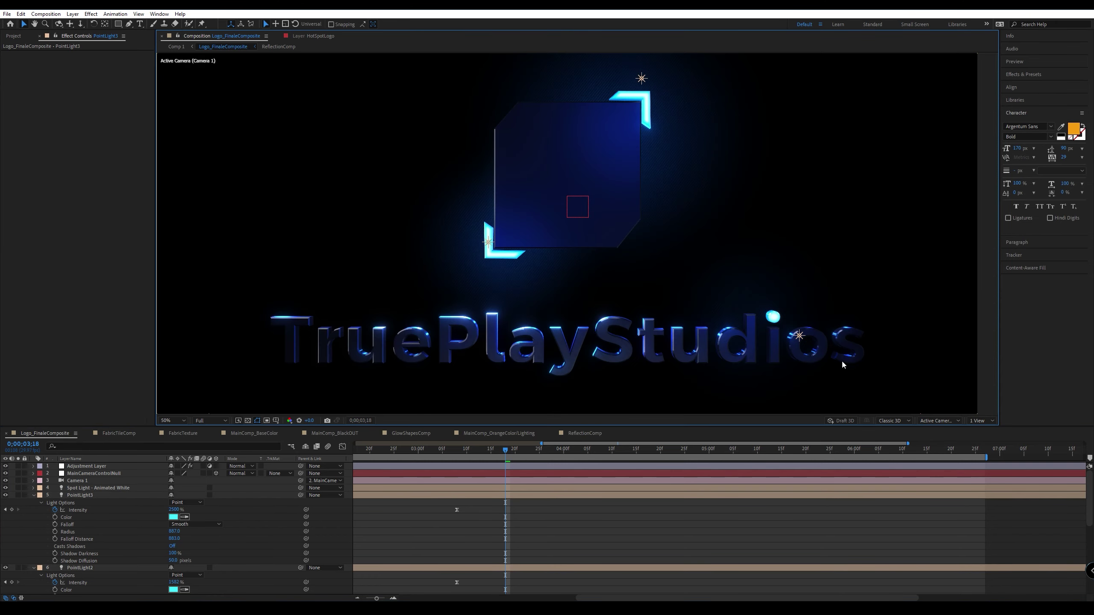
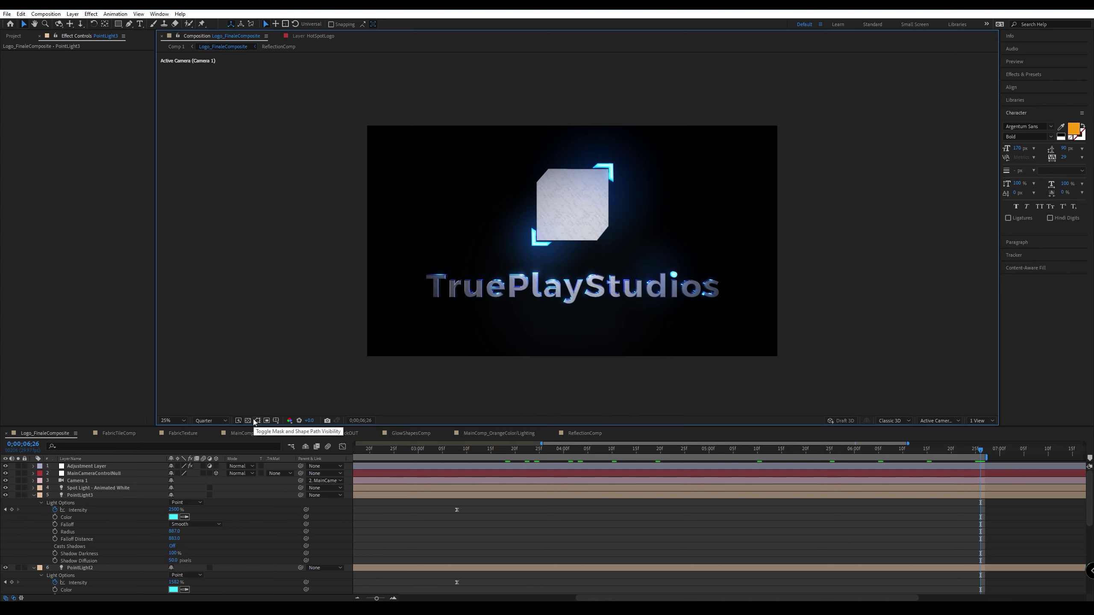
Set the composition preview resolution to Full and check the logo and title up close.
key("period")
left_click(212, 421)
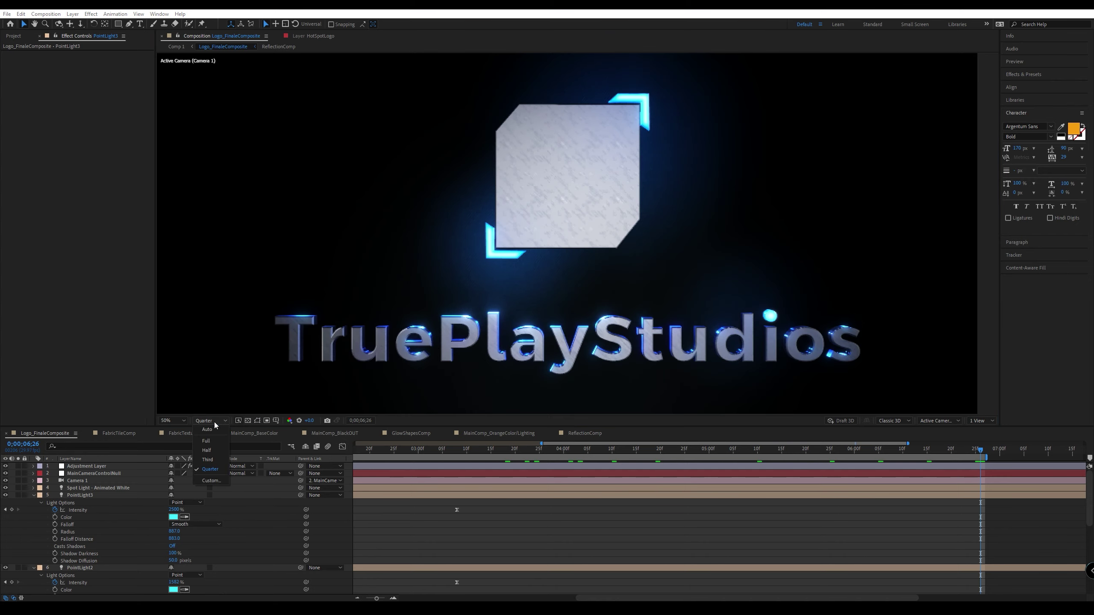
left_click(214, 439)
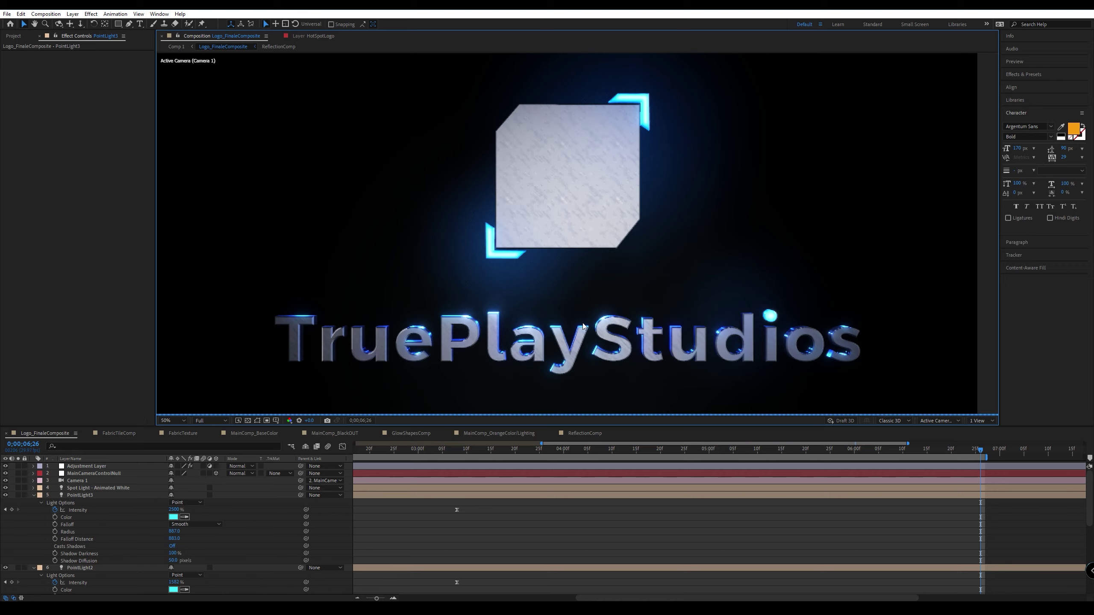
key("comma")
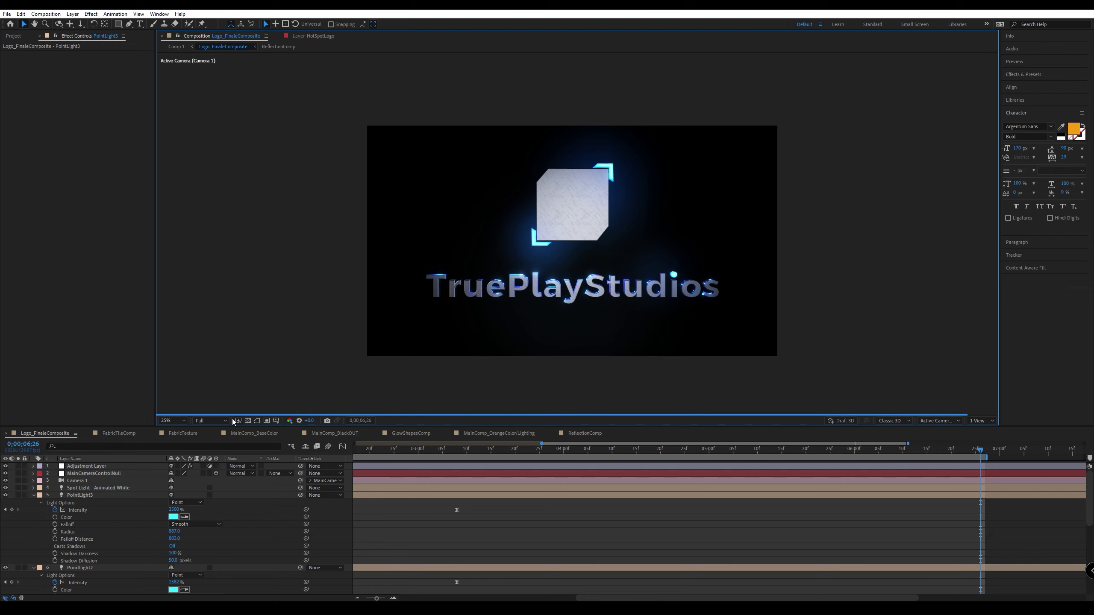
Solo the Spot Light - Animated White layer briefly to check its effect, unsolo it, and go to 0;00;05;17.
left_click(99, 488)
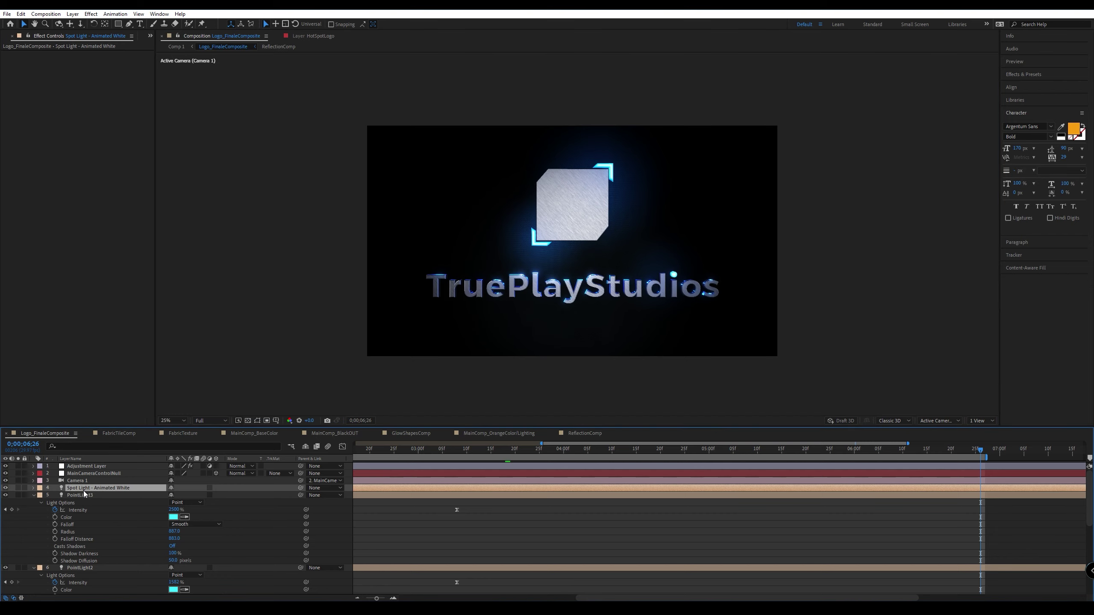
left_click(18, 488)
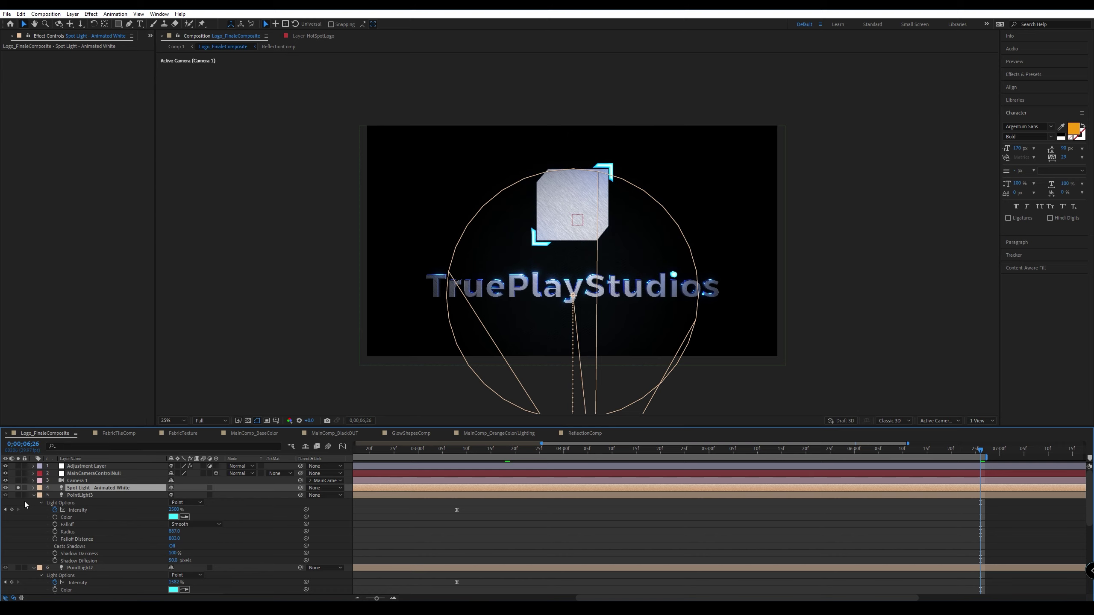
left_click(18, 488)
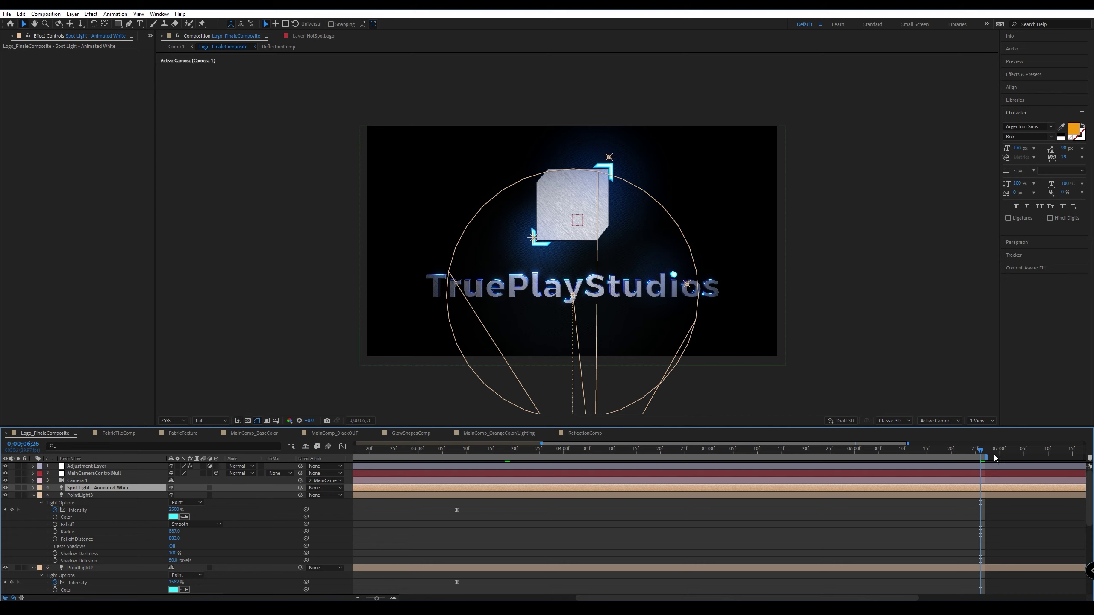
left_click_drag(978, 452, 793, 463)
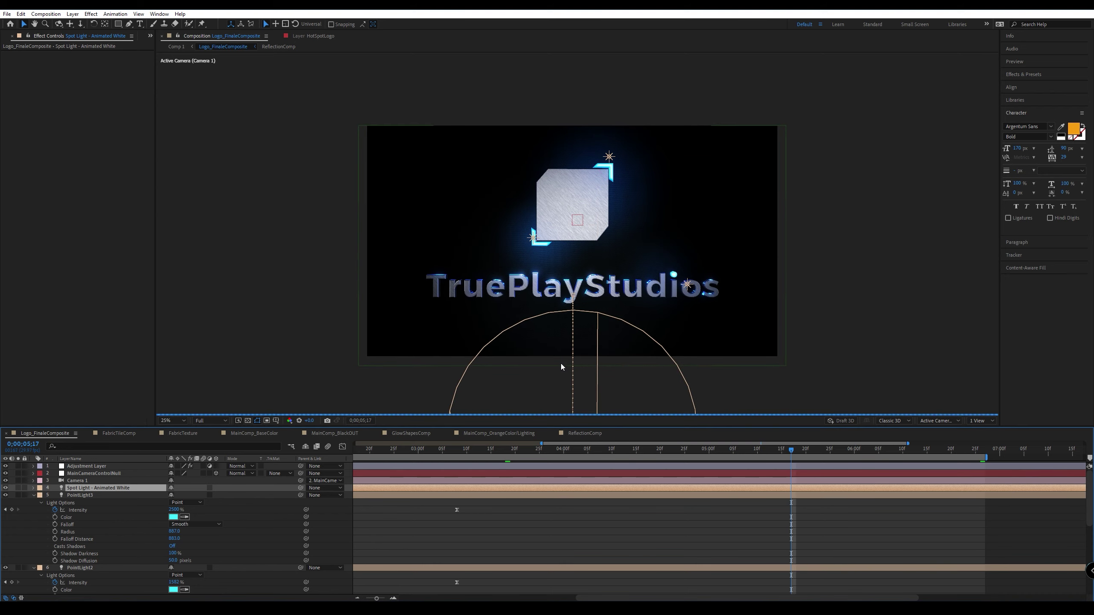
Set the composition preview resolution to Quarter and inspect the title's reflections up close.
left_click(212, 420)
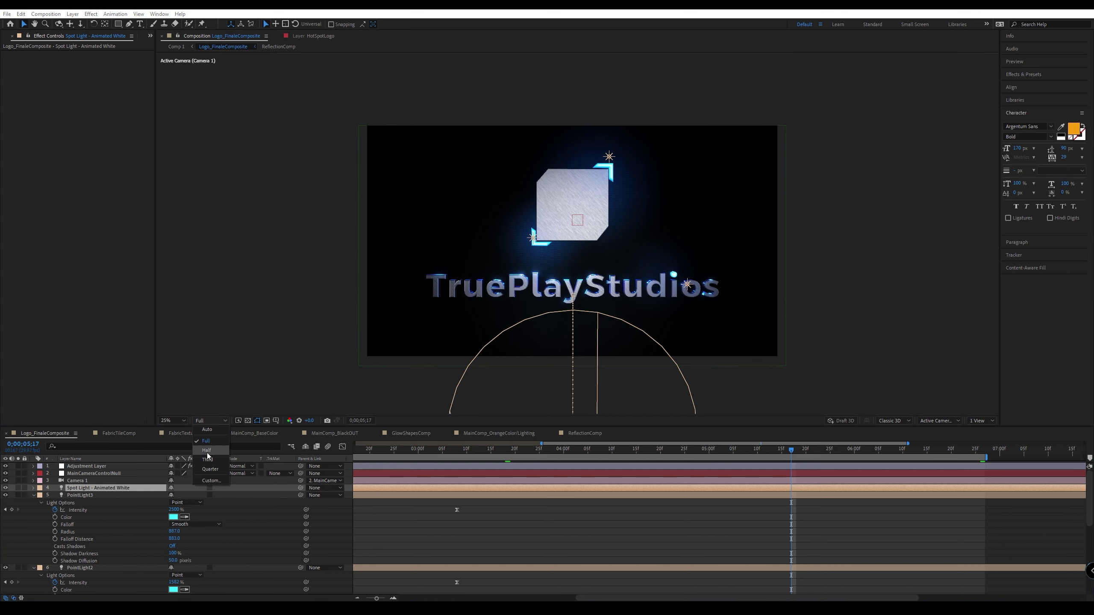
left_click(207, 474)
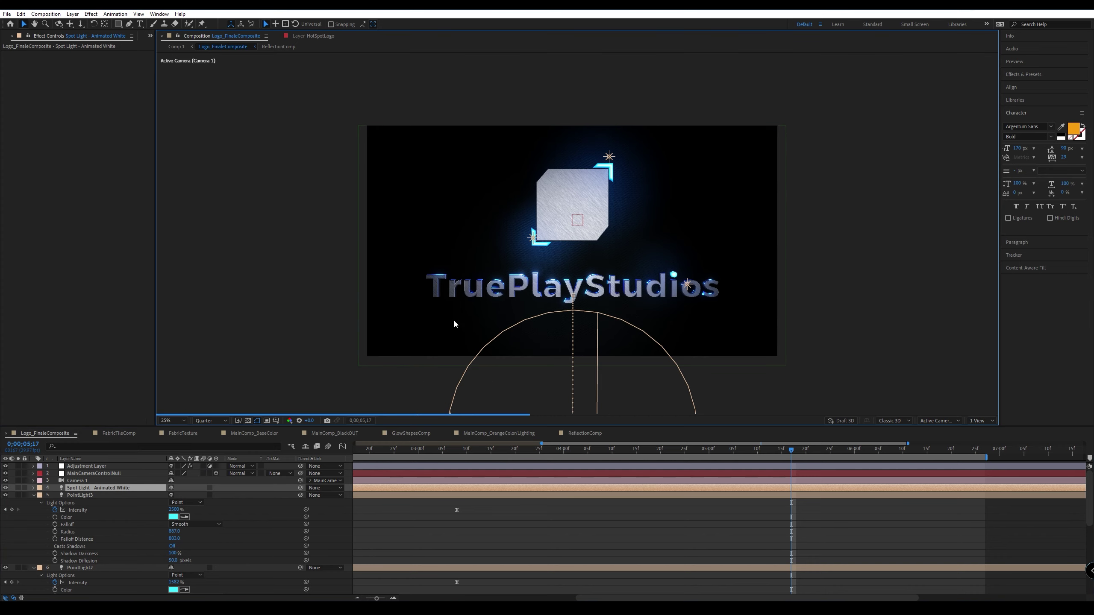
scroll(453, 319, "up", 4)
left_click_drag(576, 335, 602, 131)
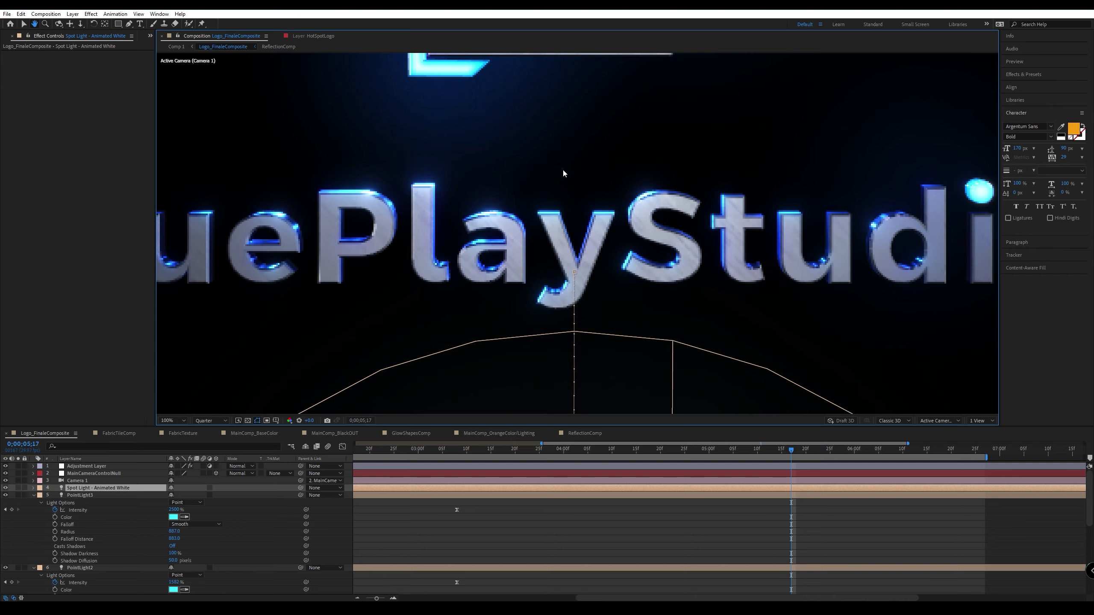
Go to 0;00;06;07 and examine the title's reflections and the spot light's reach up close and across the full frame.
key("comma")
left_click_drag(789, 452, 887, 455)
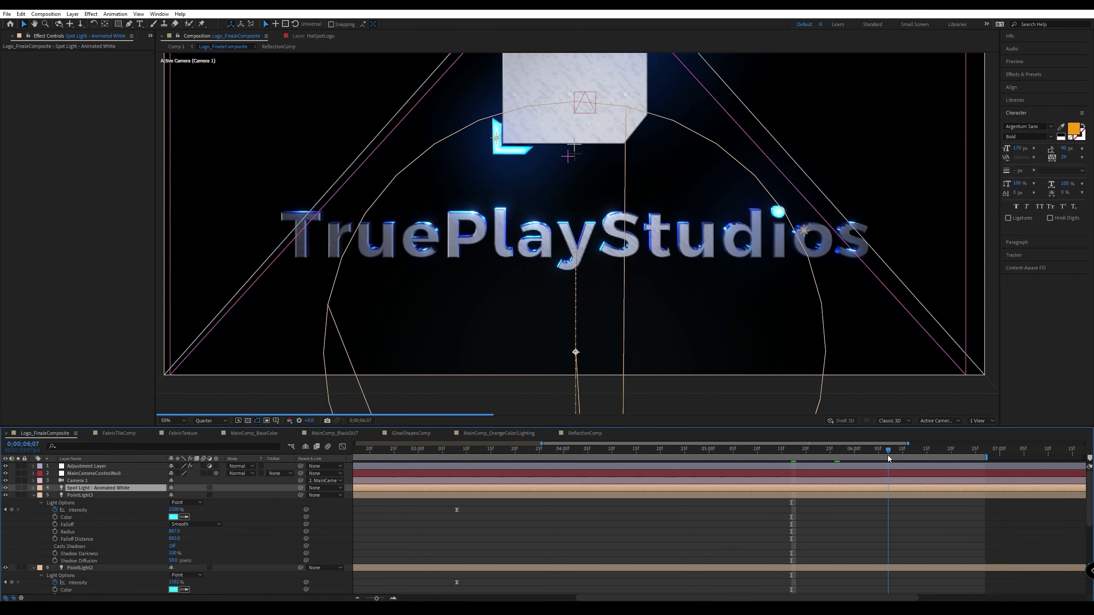
scroll(541, 337, "up", 2)
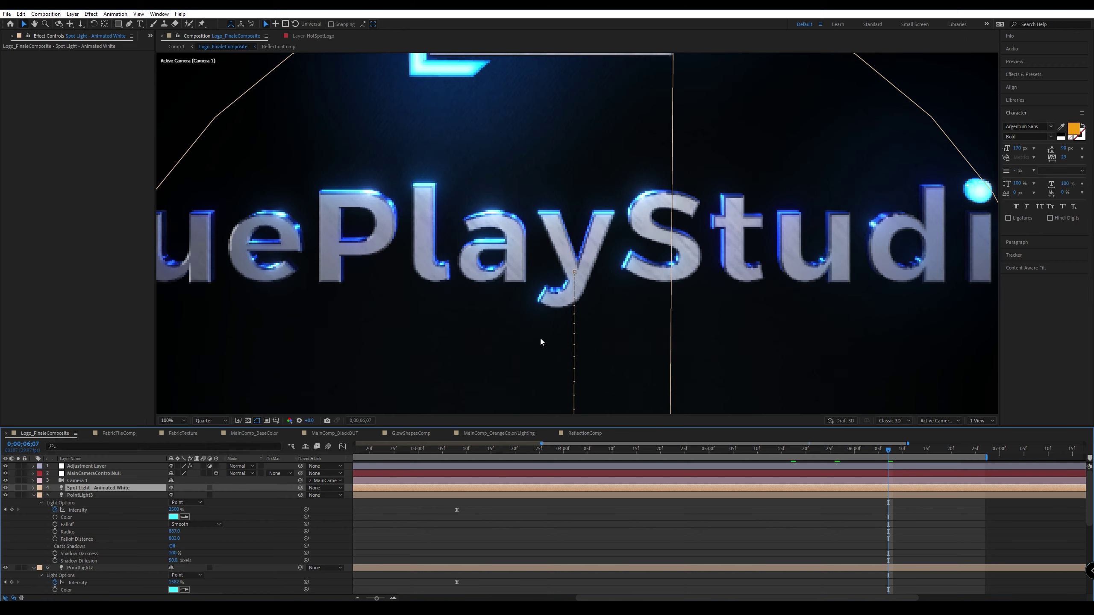
left_click_drag(489, 353, 497, 241)
scroll(440, 310, "up", 2)
left_click_drag(441, 315, 729, 257)
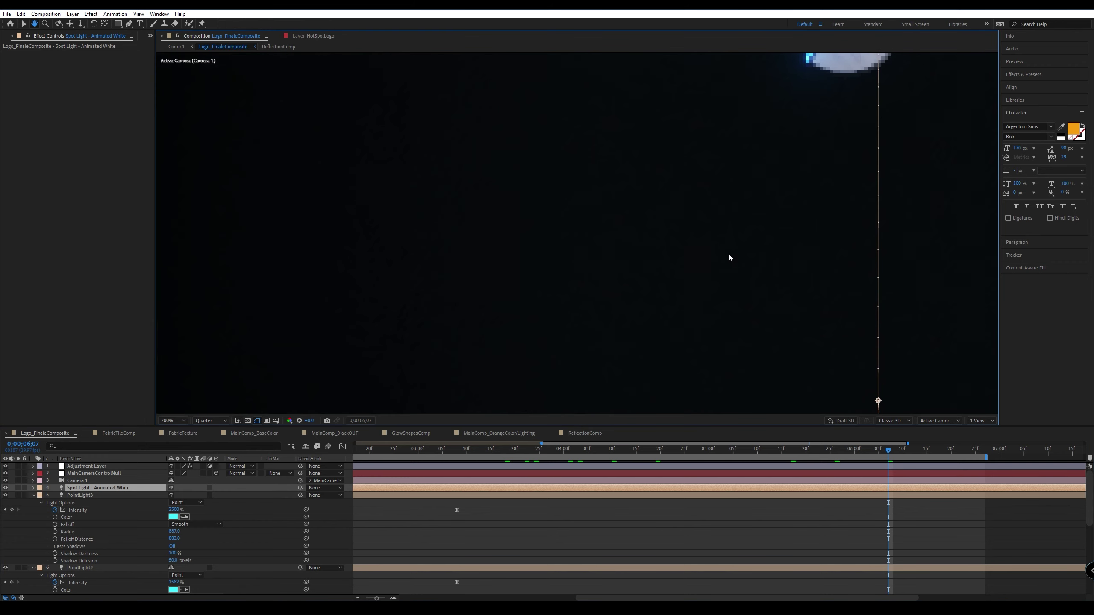
scroll(671, 299, "down", 6)
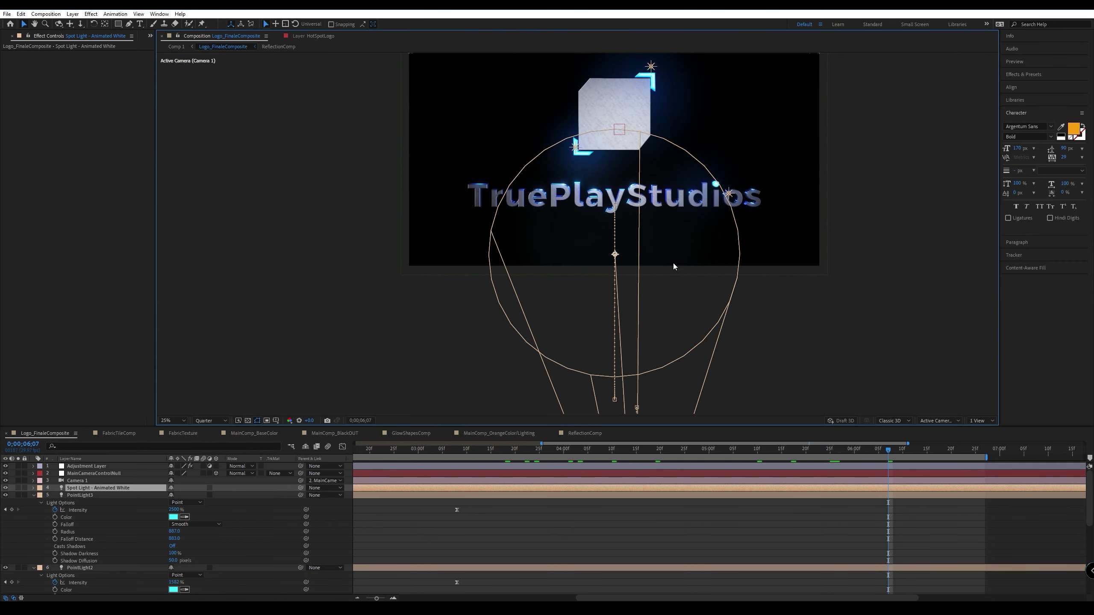
scroll(674, 267, "up", 2)
left_click_drag(691, 225, 646, 346)
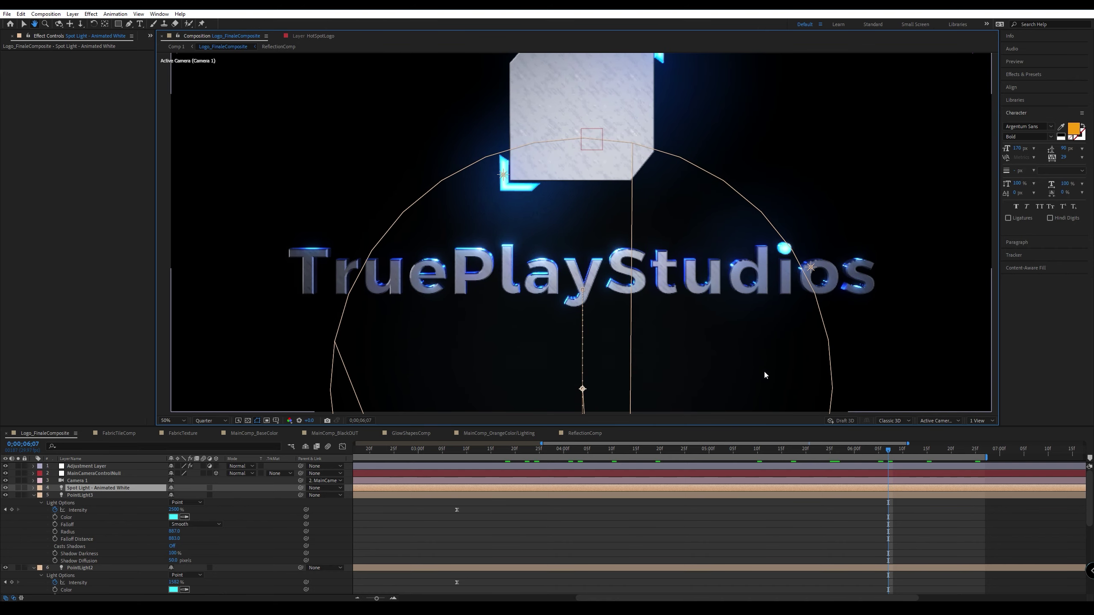
Go to 0;00;06;18, set the composition preview resolution to Full and inspect the finished logo and title.
left_click(941, 448)
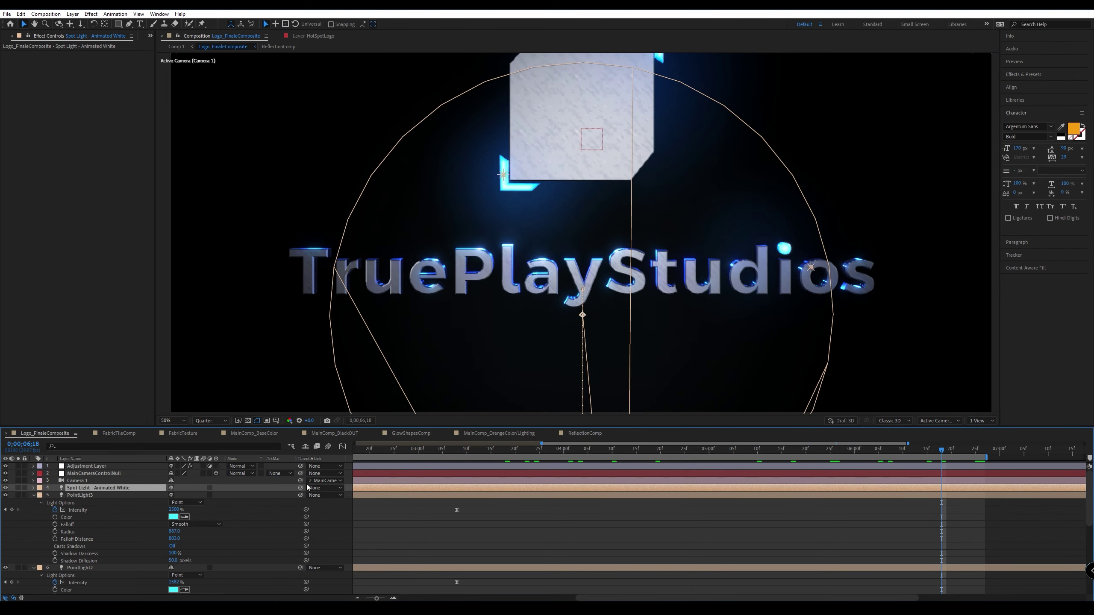
left_click(209, 420)
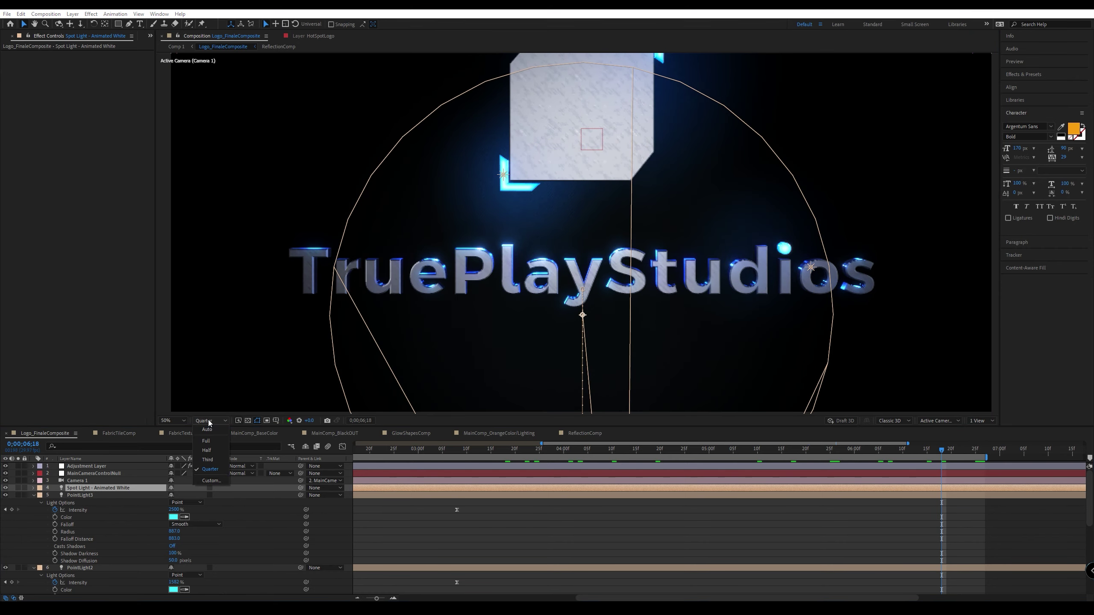
left_click(212, 441)
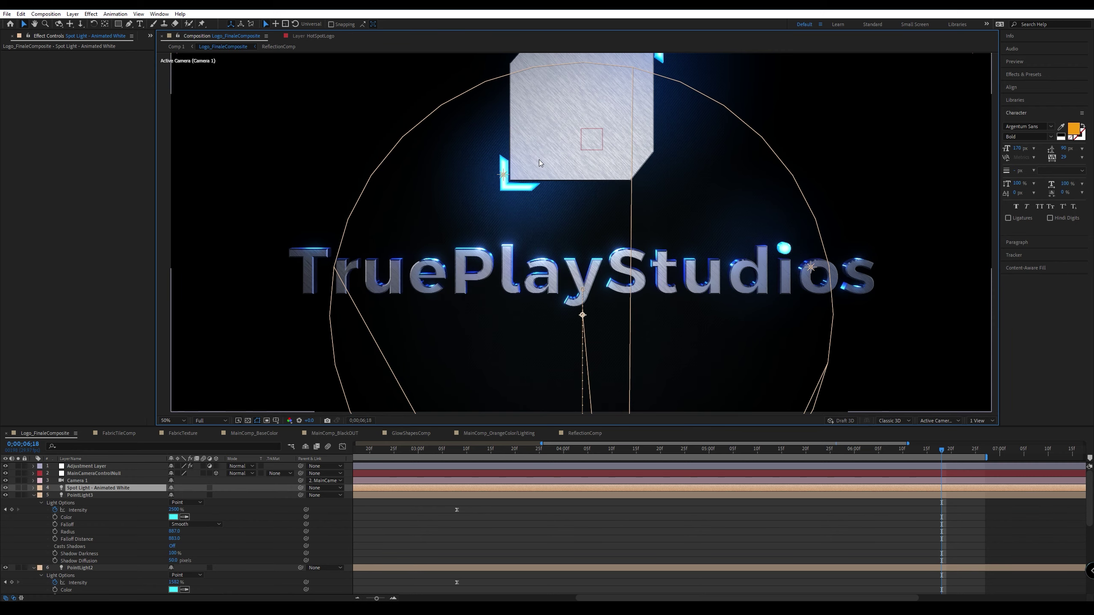
left_click_drag(611, 185, 610, 267)
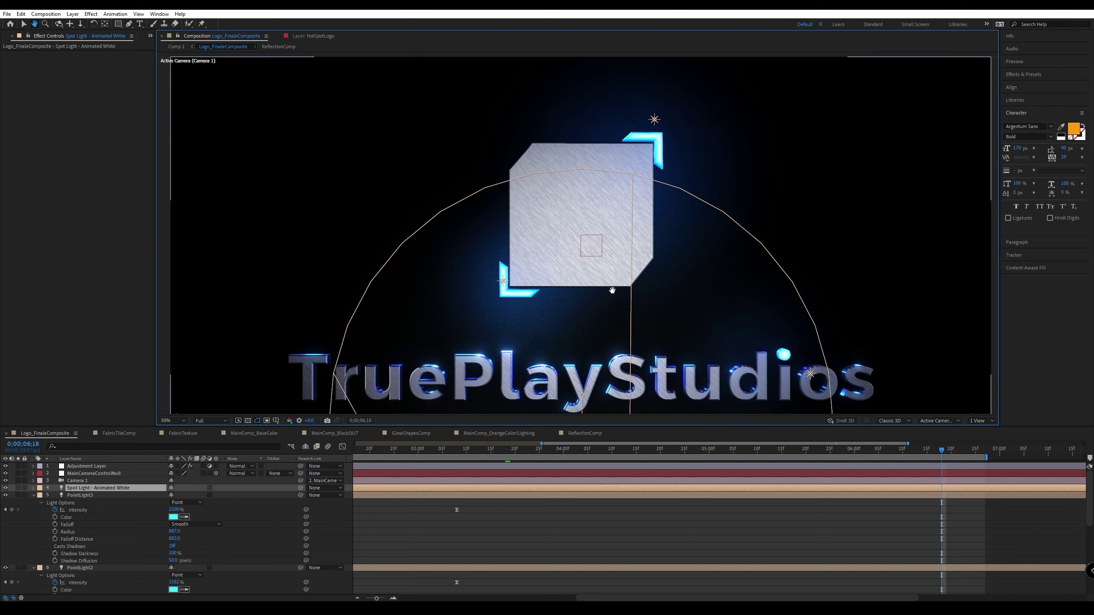
key("comma")
key("comma")
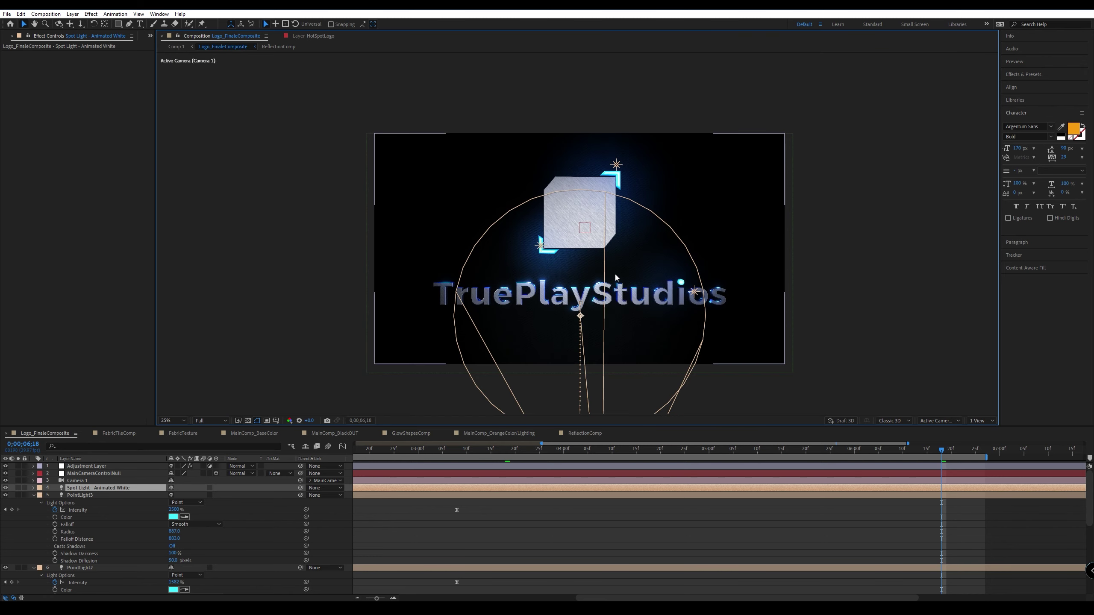
key("period")
key("period")
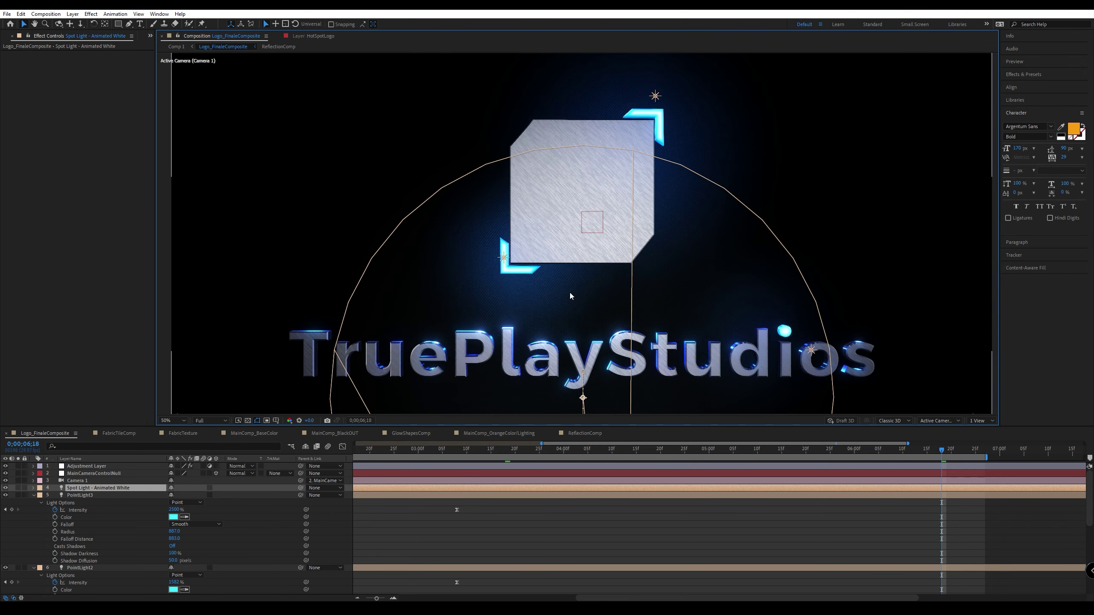
left_click_drag(564, 290, 547, 268)
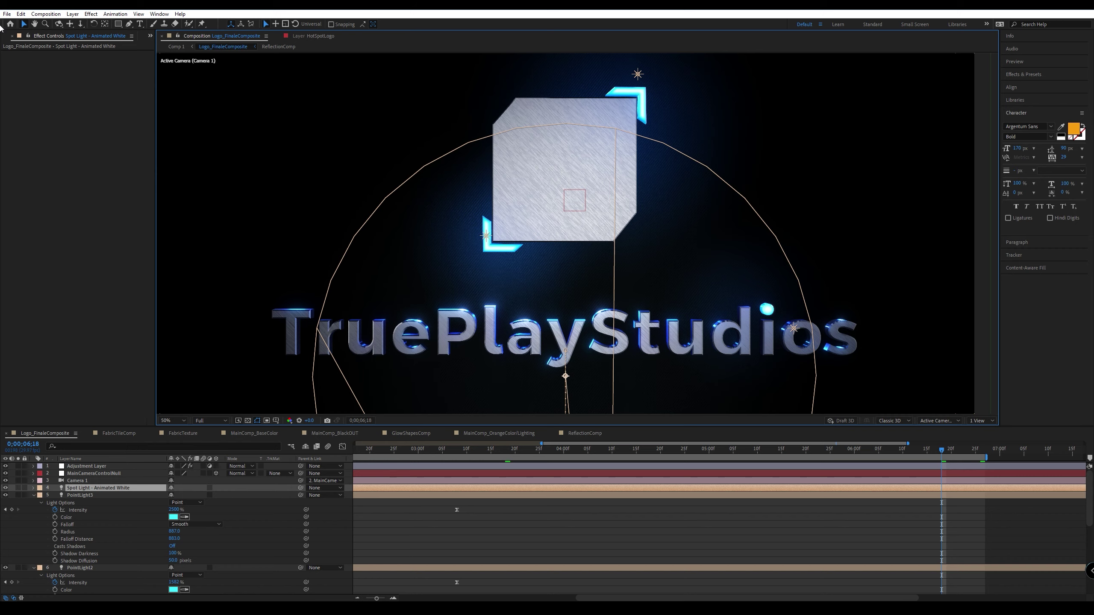
Close all open compositions in the timeline except Logo_FinaleComposite.
left_click(6, 13)
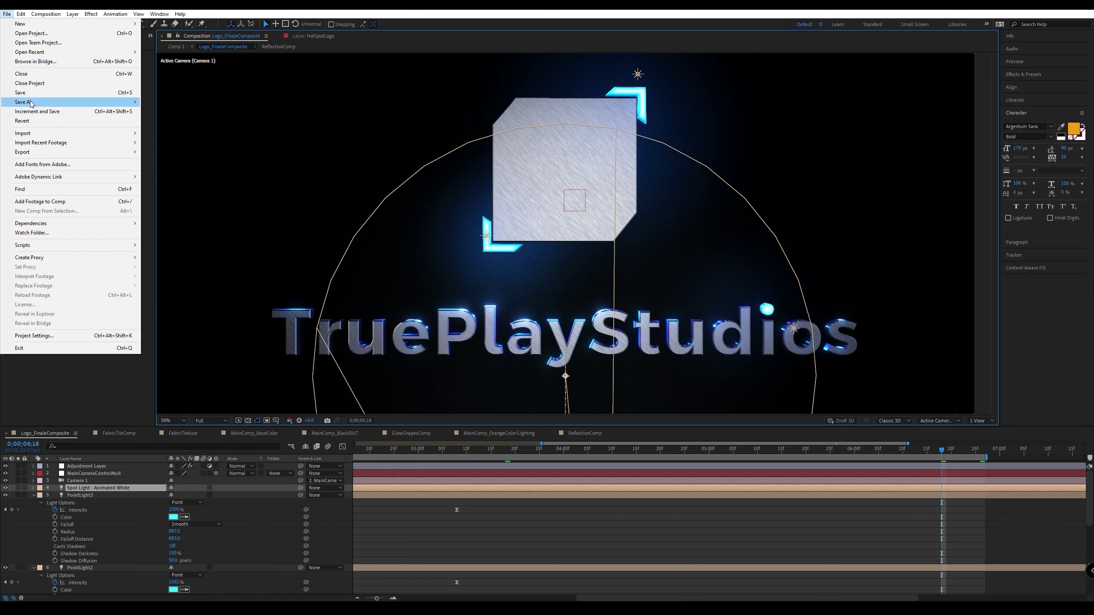
key("Escape")
left_click(119, 433)
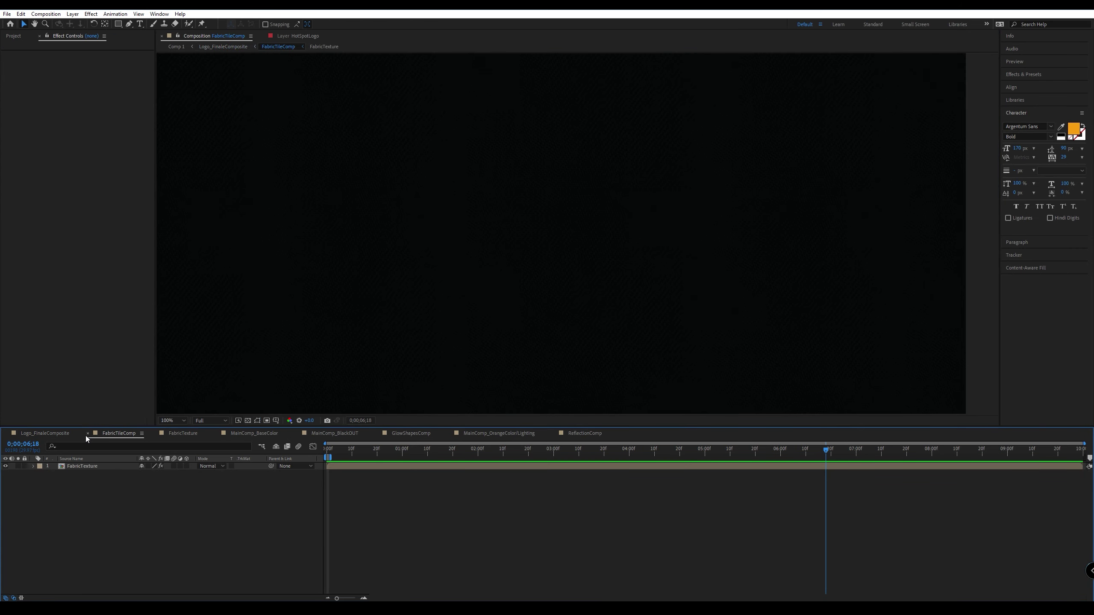
left_click(88, 433)
left_click(88, 433)
left_click(88, 433)
left_click(88, 432)
left_click(88, 432)
left_click(88, 433)
left_click(88, 433)
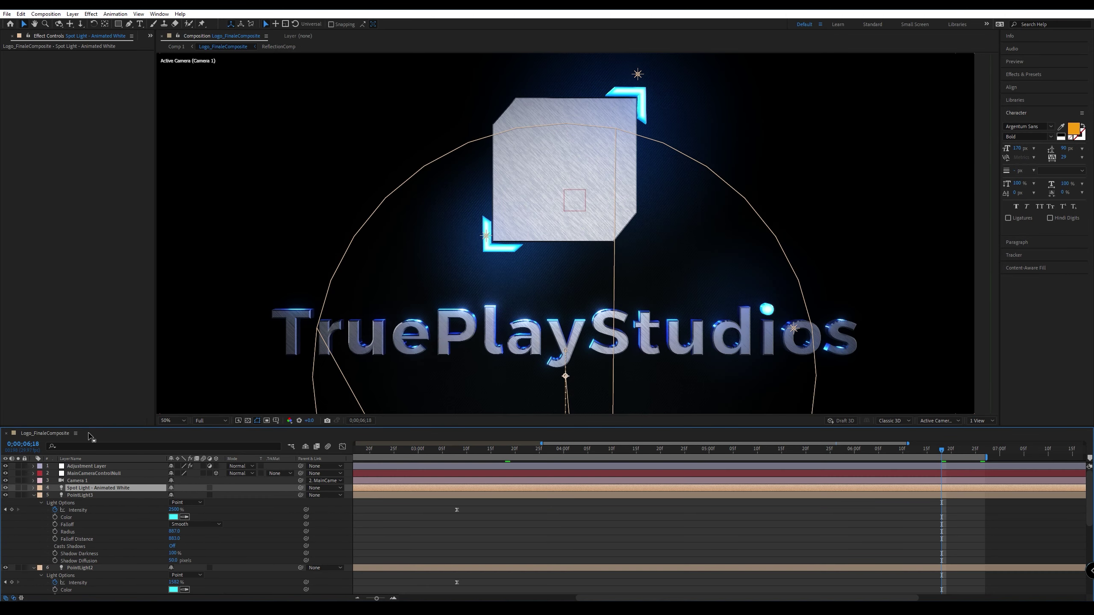
Show the project's items and collapse the OverWatch Logo folder.
left_click(16, 38)
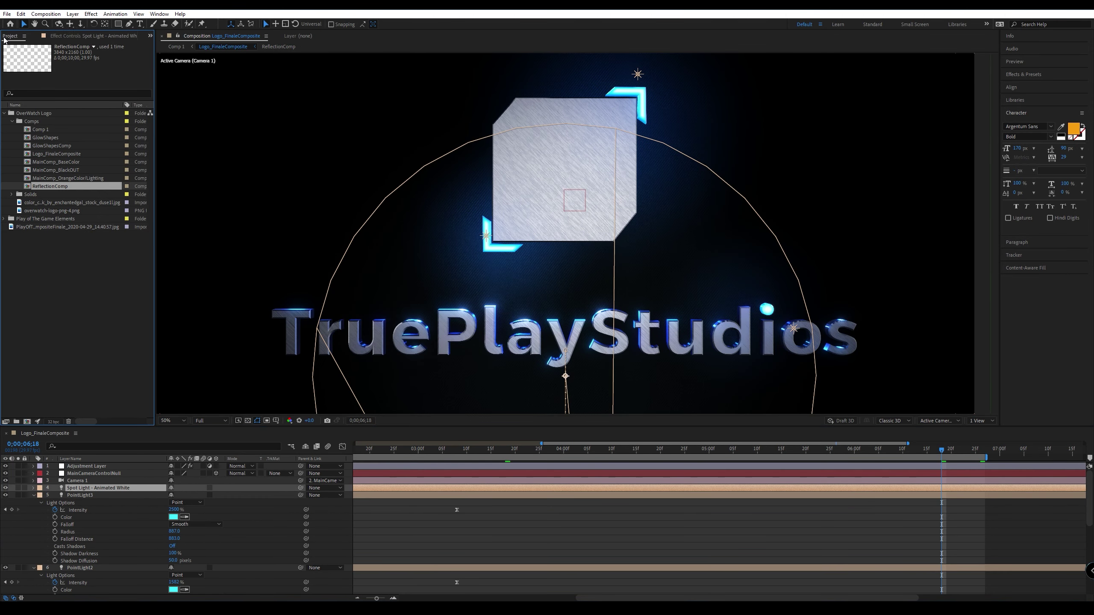
left_click(5, 114)
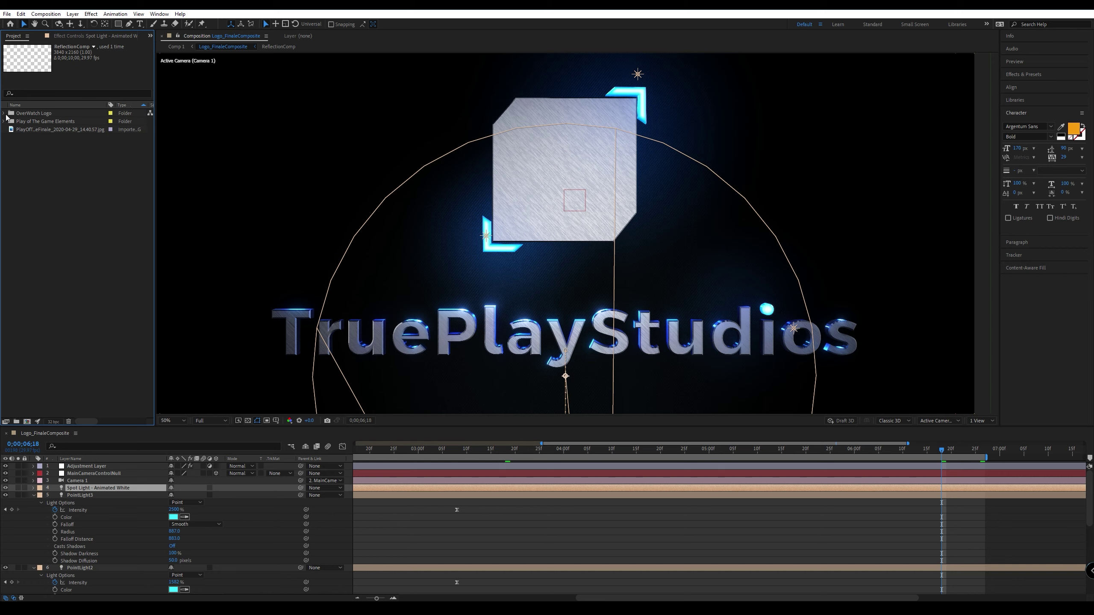
left_click(28, 114)
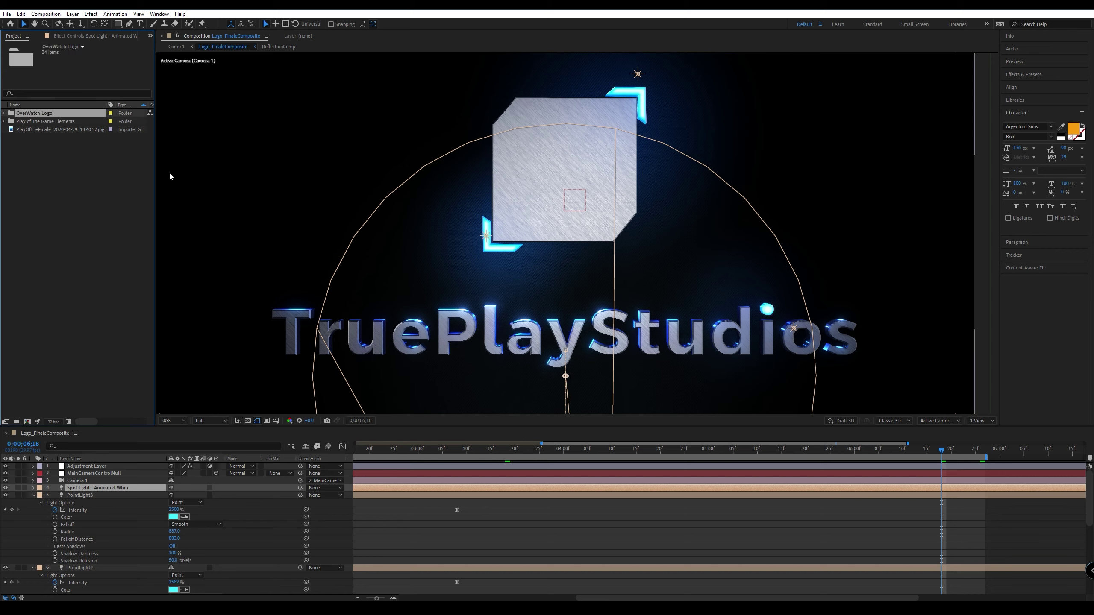
Open the Play of the Game _ Video 1 composition from the Play of The Game Elements comps and go to 0;00;00;29.
left_click(38, 122)
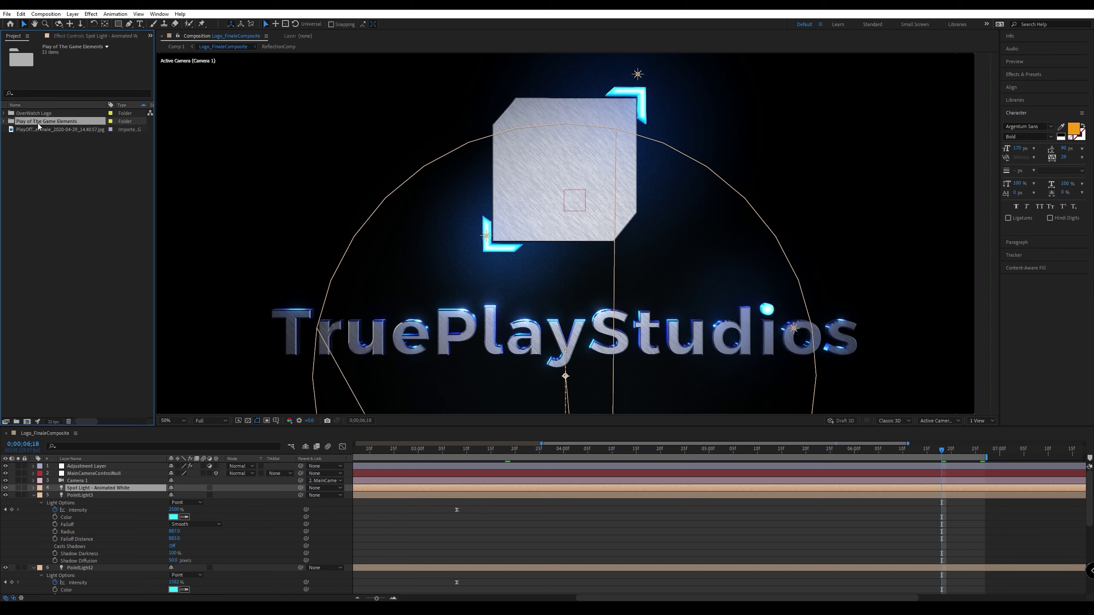
left_click(5, 121)
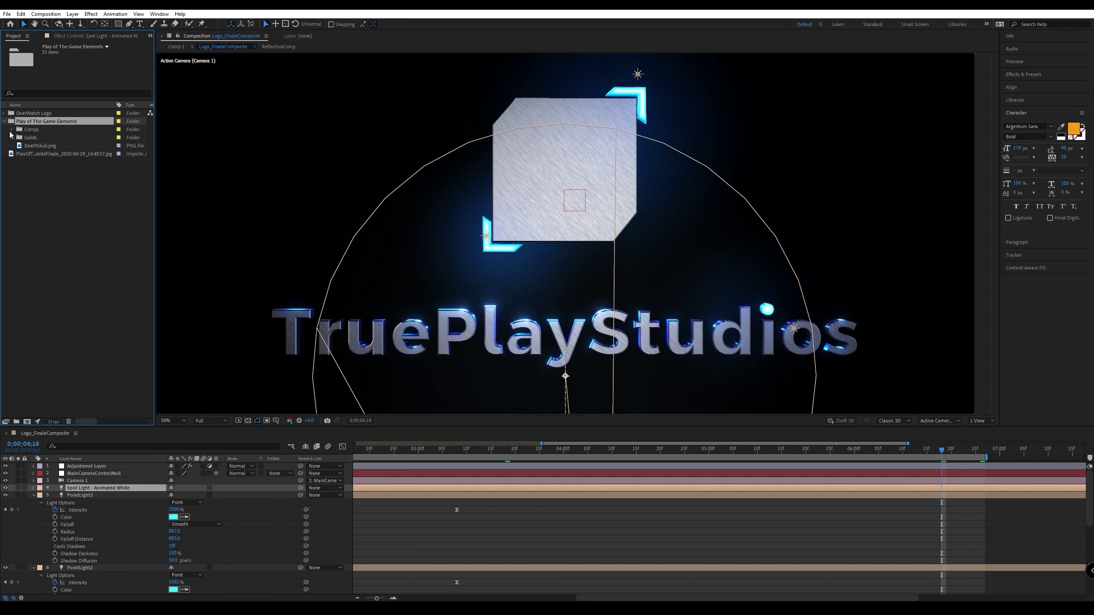
left_click(12, 129)
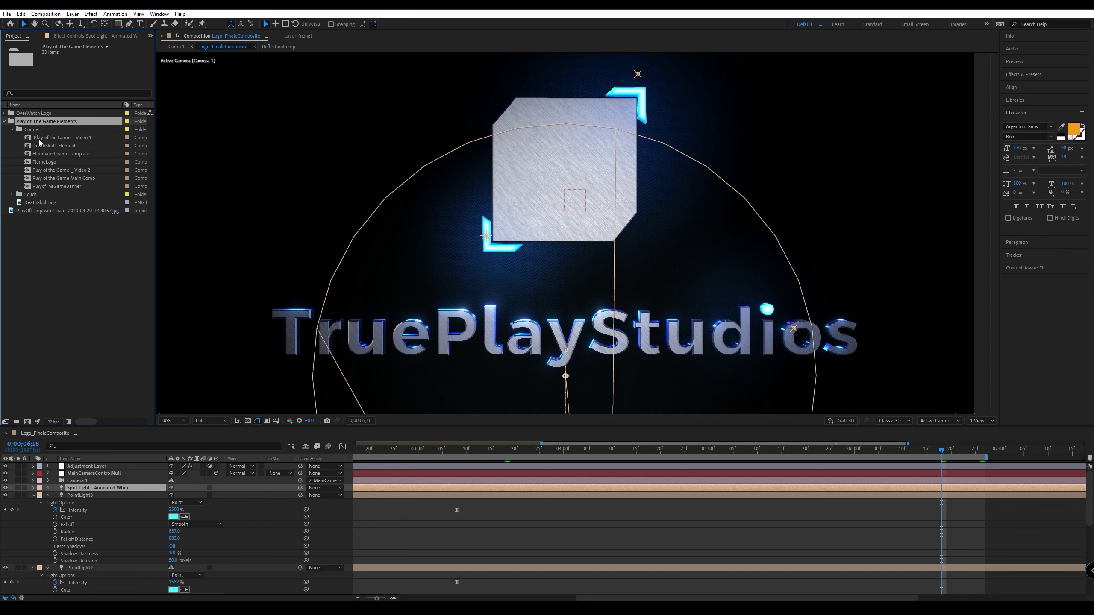
double_click(37, 138)
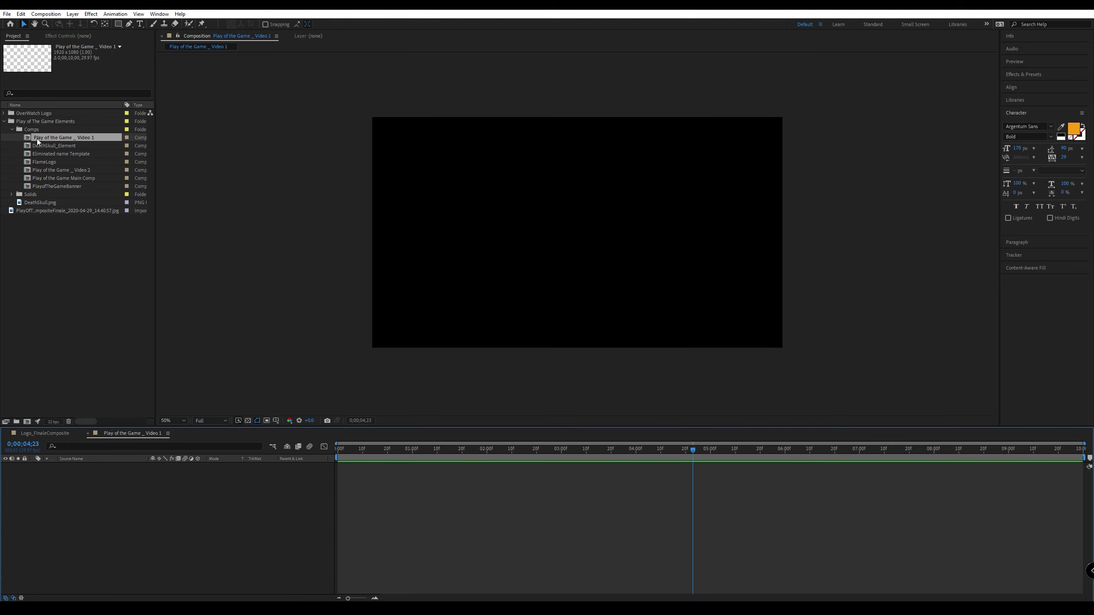
left_click_drag(524, 454, 410, 462)
Open the Eliminated name Template composition, view it at 100% and go to 0;00;06;15.
left_click(35, 146)
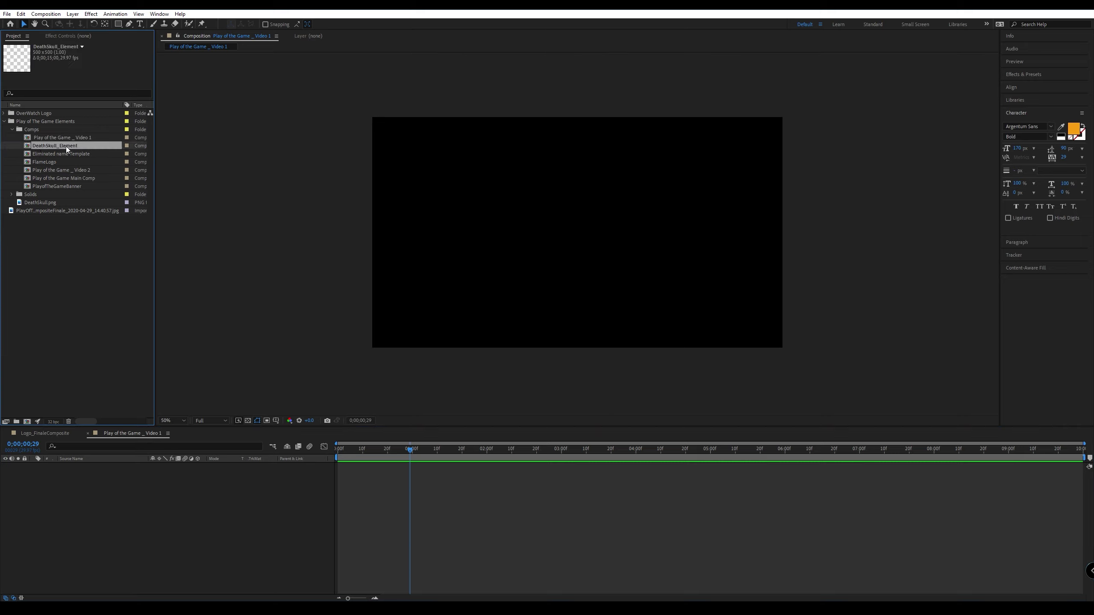
left_click(52, 155)
left_click(51, 162)
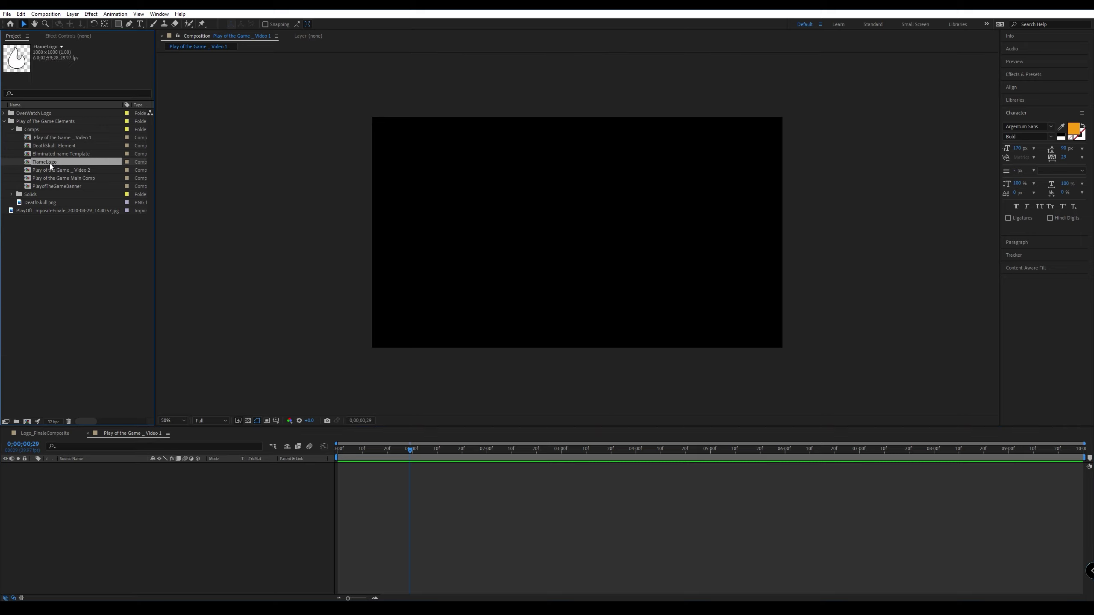
key("Up")
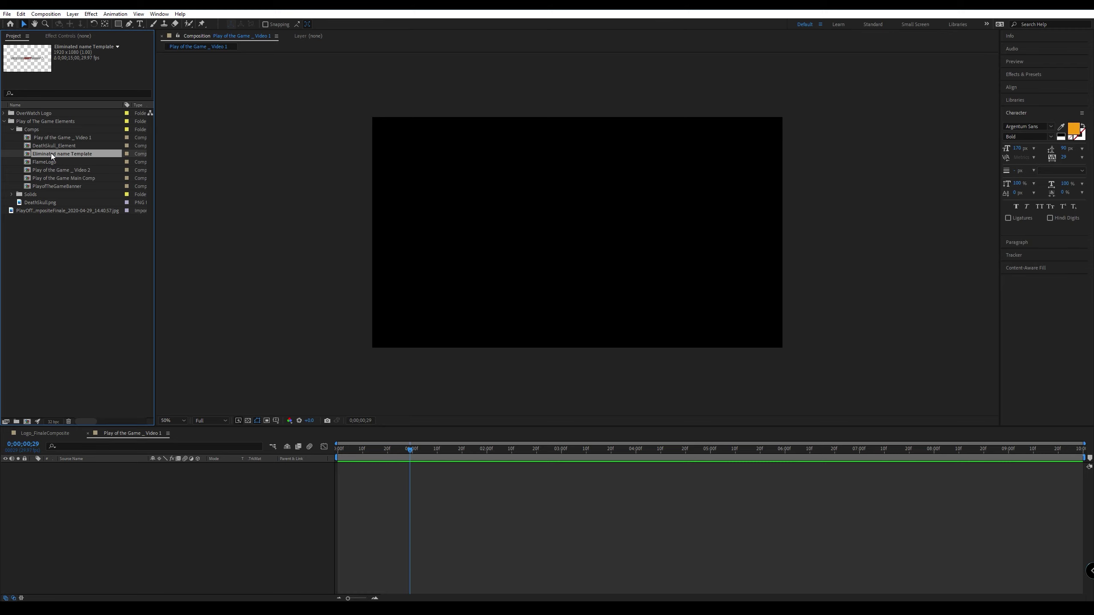
double_click(51, 153)
key("slash")
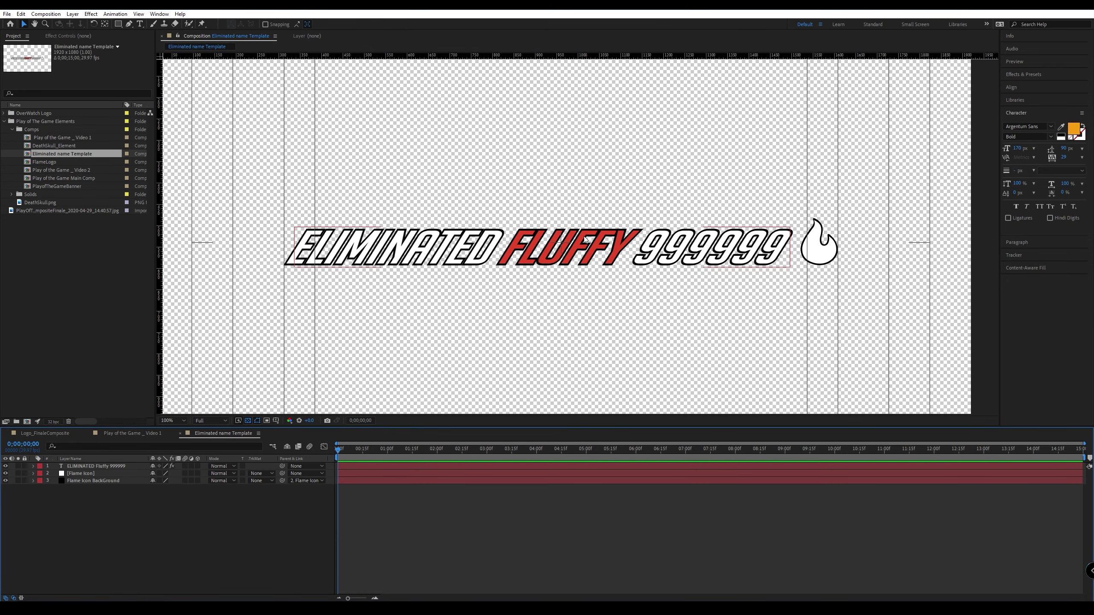
left_click_drag(343, 451, 660, 452)
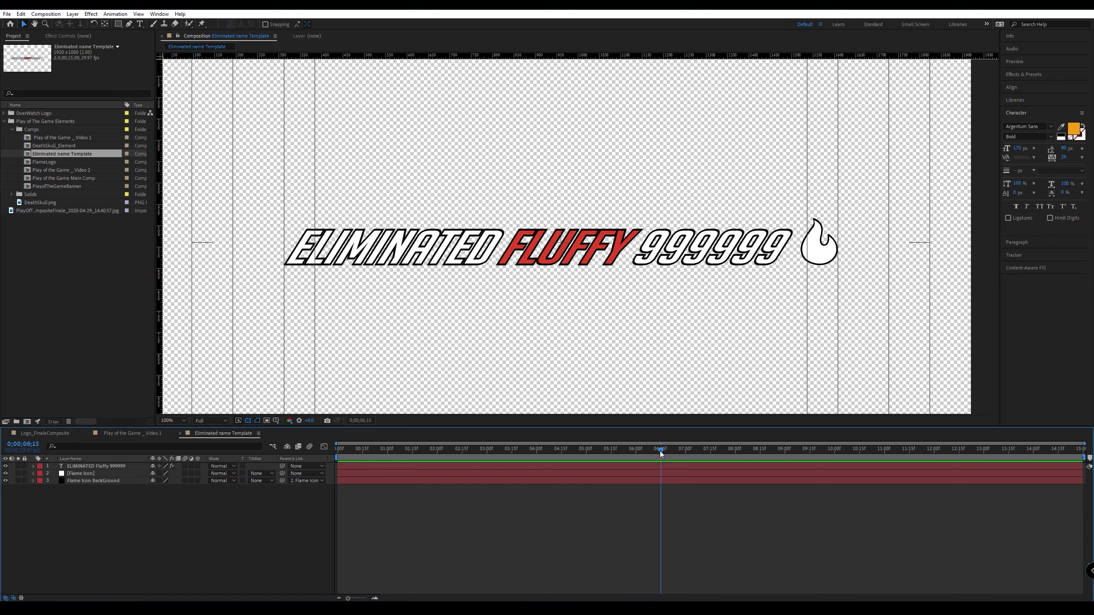
Replace the red name in the ELIMINATED text layer with "TruePlay".
left_click(63, 467)
double_click(62, 467)
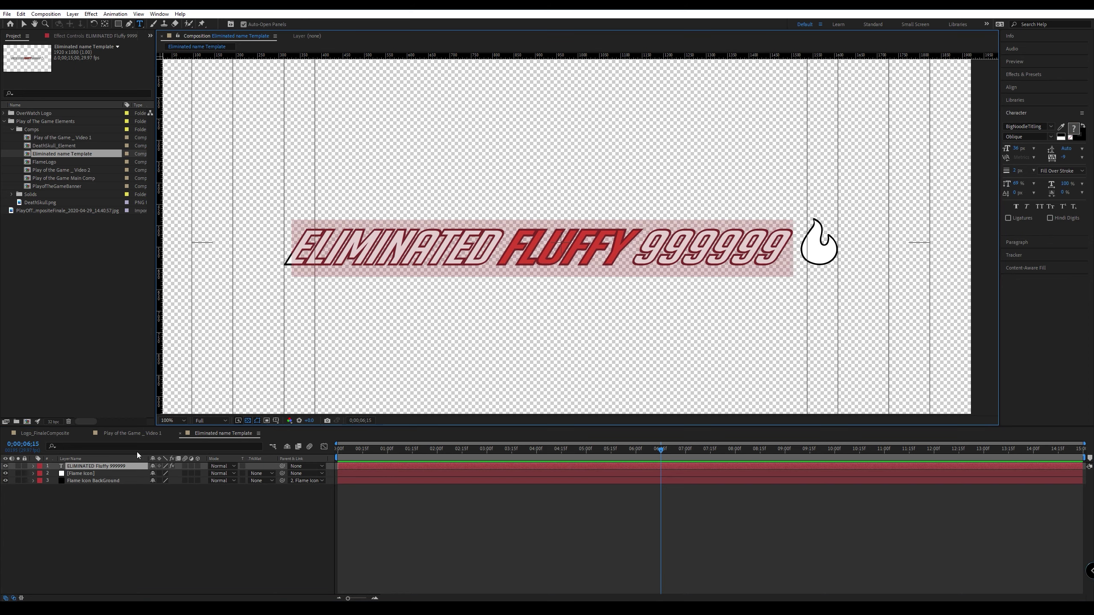
left_click(618, 249)
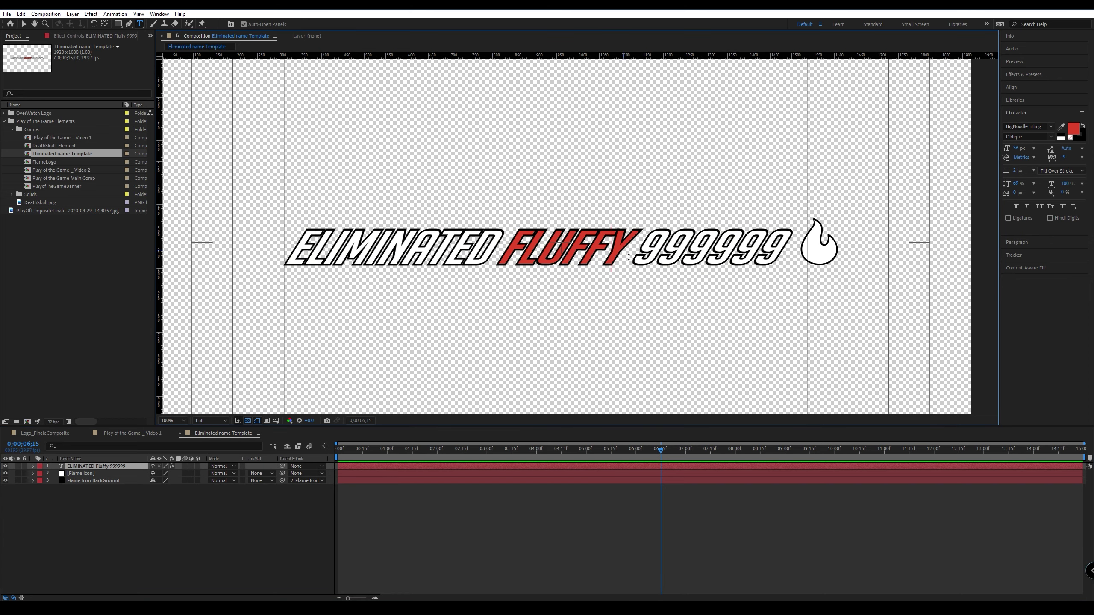
key("BackSpace")
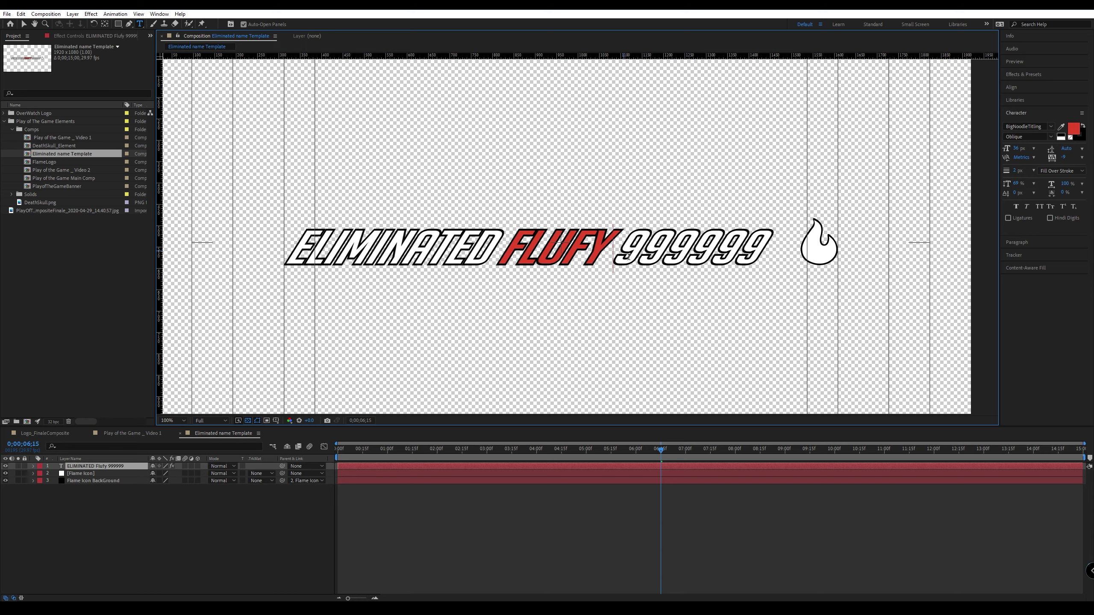
key("BackSpace")
key("BackSpace")
key("BackSpace")
key("BackSpace")
key("BackSpace")
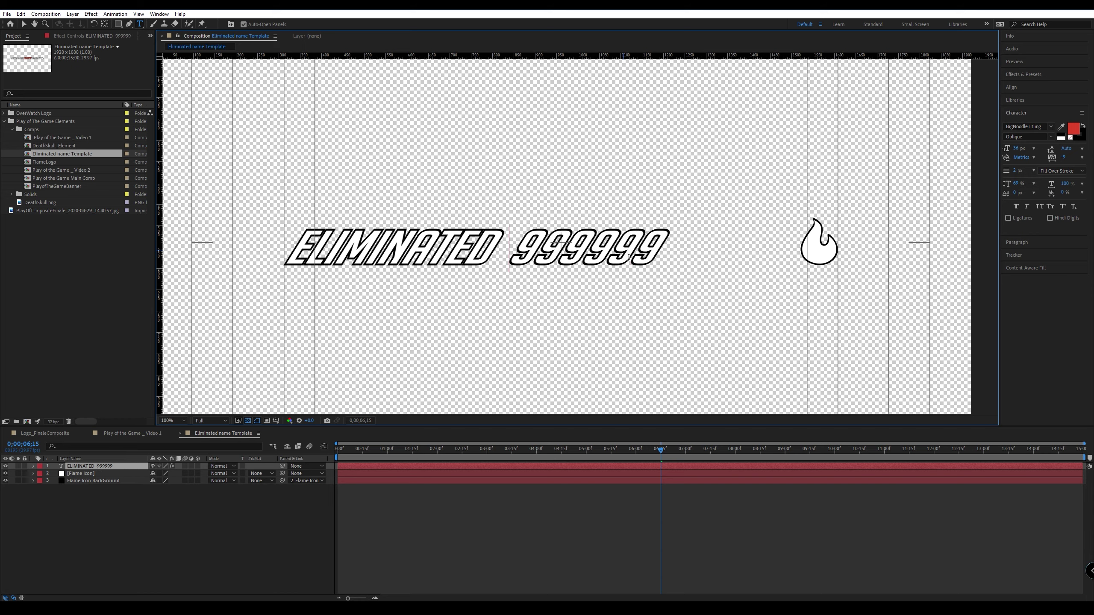
type("TruePlay")
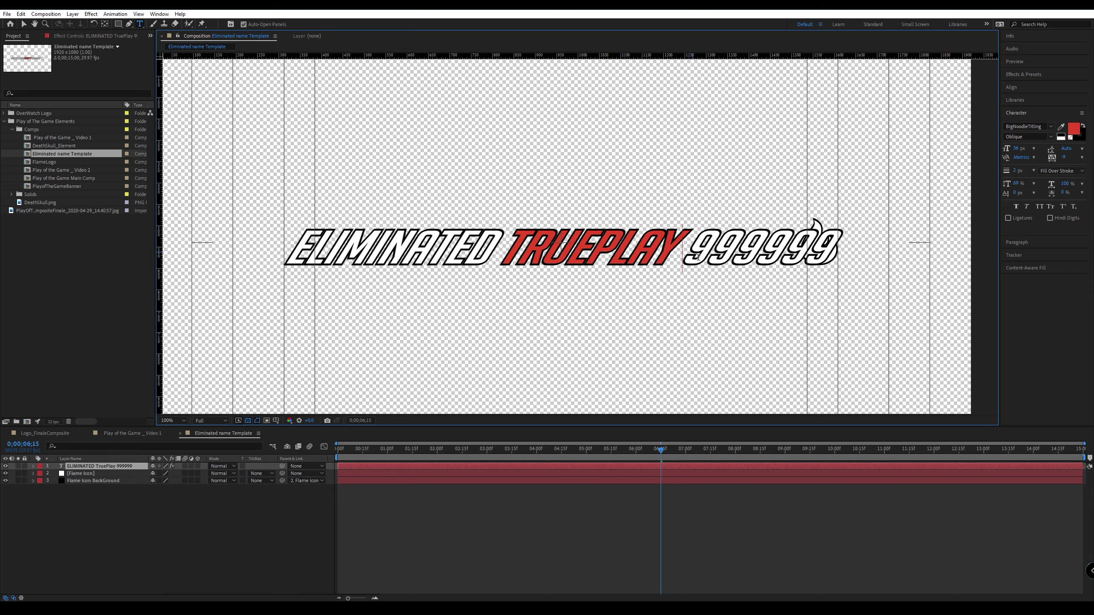
Shorten the number at the end of the ELIMINATED TruePlay text to 99 and deselect the layer.
left_click(837, 257)
key("BackSpace")
key("BackSpace")
key("BackSpace")
key("BackSpace")
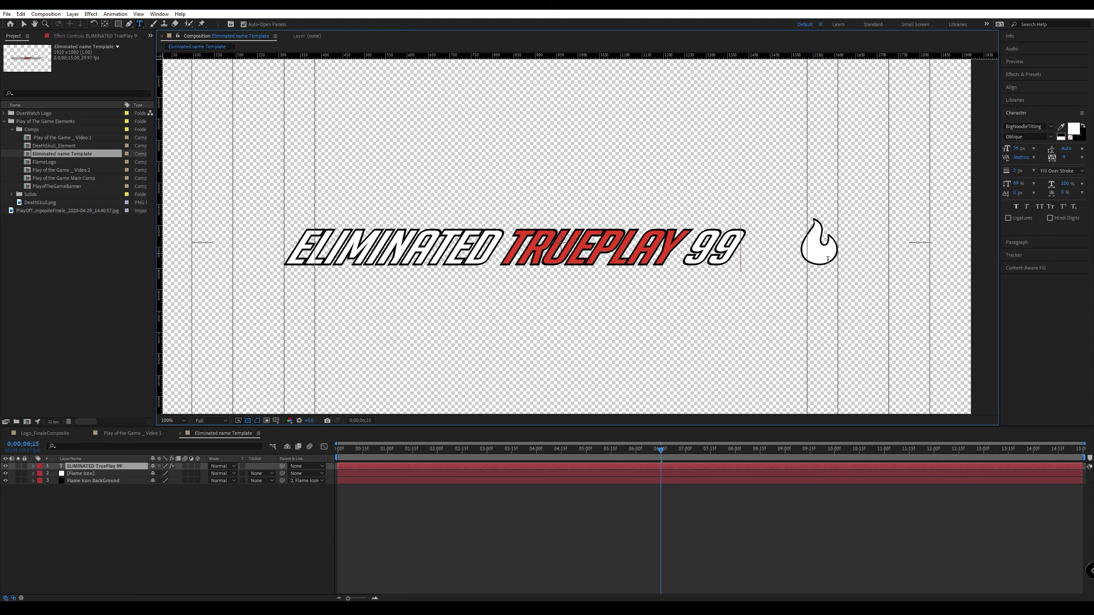
left_click(53, 494)
Move the Flame Icon and Flame Icon BackGround layers together so the flame sits just after the 99.
left_click(77, 473)
left_click(81, 480, "shift")
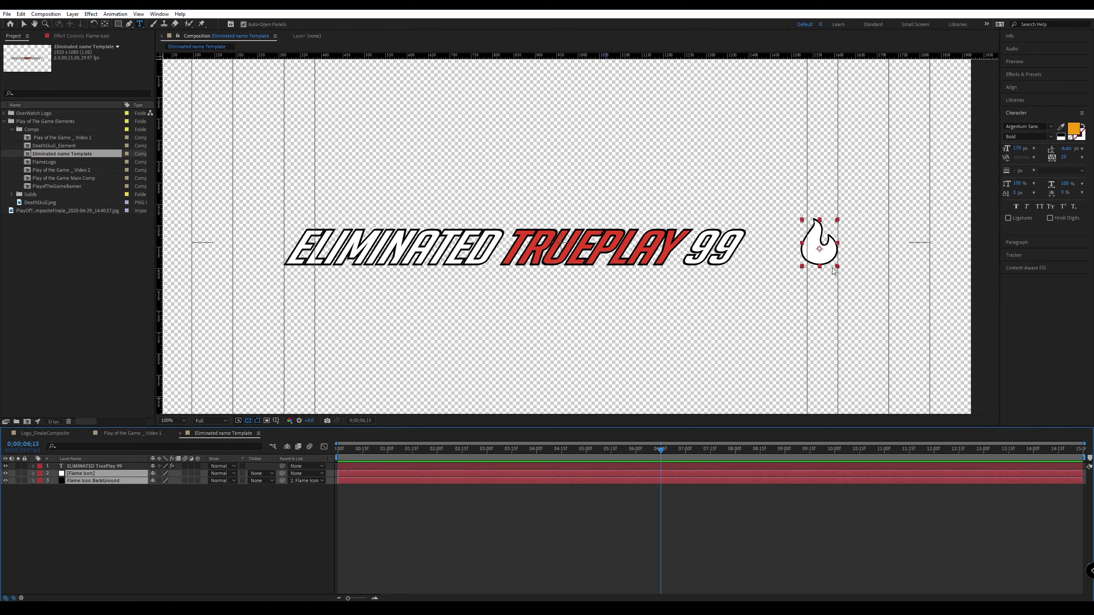
key("v")
left_click_drag(828, 256, 780, 255)
Move the ELIMINATED text and both flame layers together so the whole title sits horizontally centred in the frame, and deselect them.
left_click(111, 466, "shift")
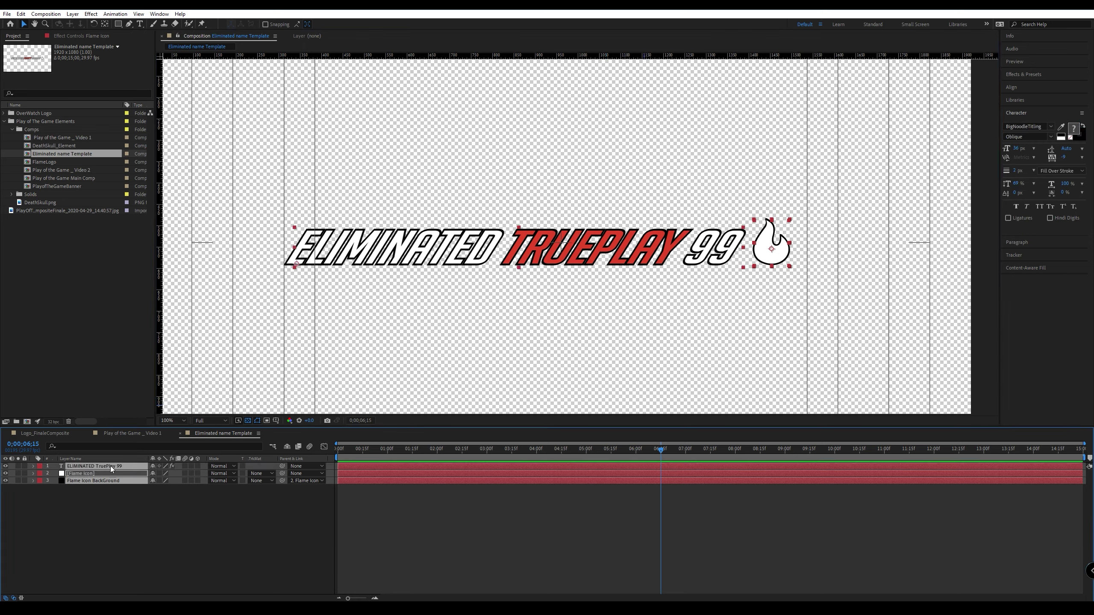
left_click_drag(529, 252, 551, 253)
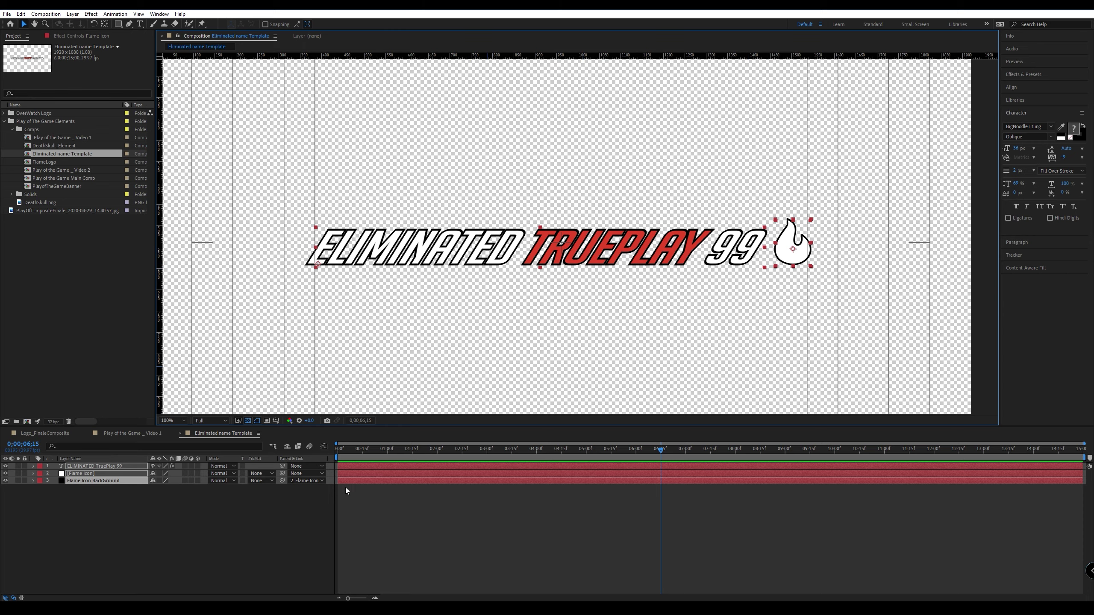
key("comma")
key("period")
left_click(141, 532)
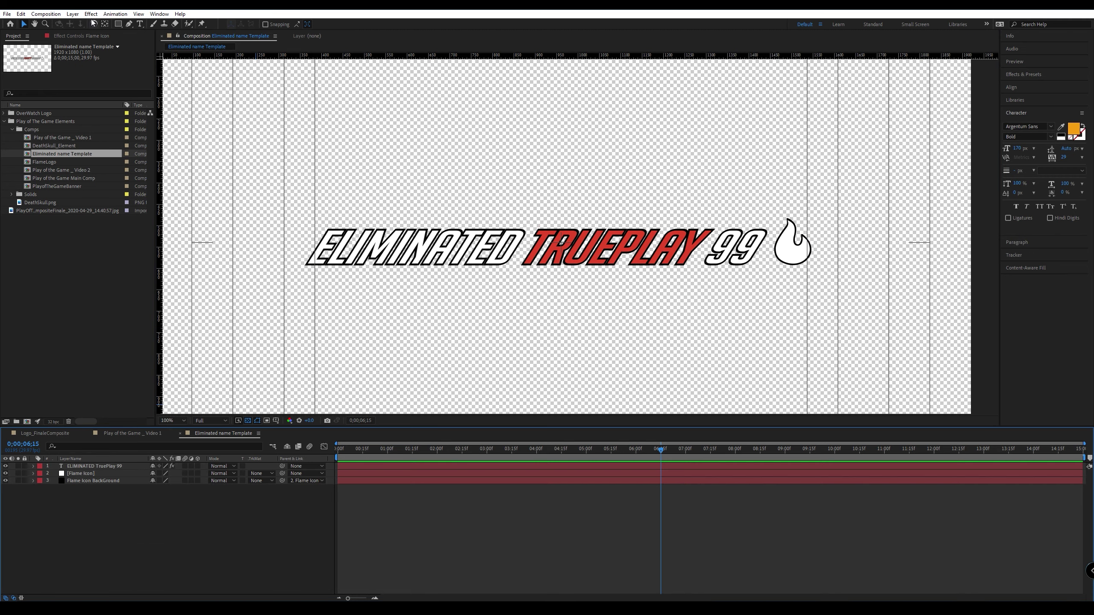
Queue the current frame of the Eliminated name Template for rendering as a still image file.
left_click(45, 14)
mouse_move(92, 116)
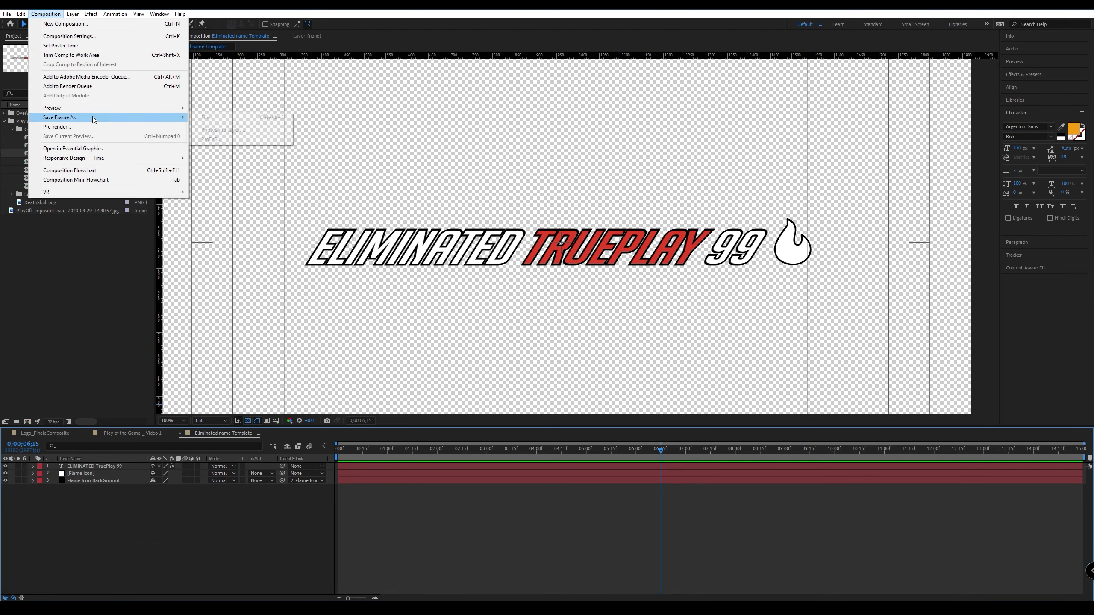
left_click(238, 116)
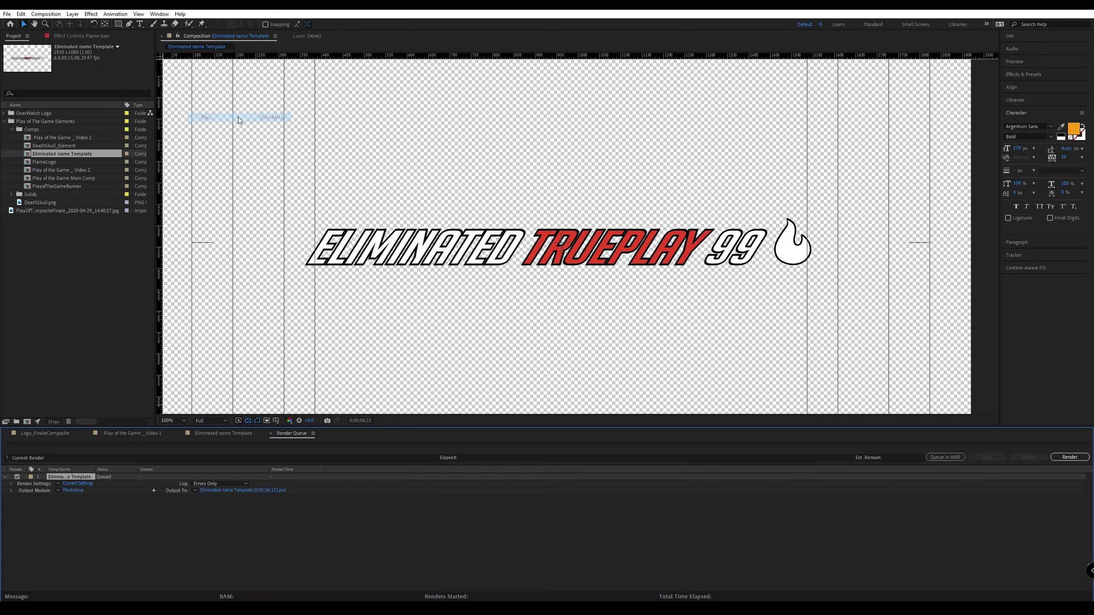
left_click(74, 490)
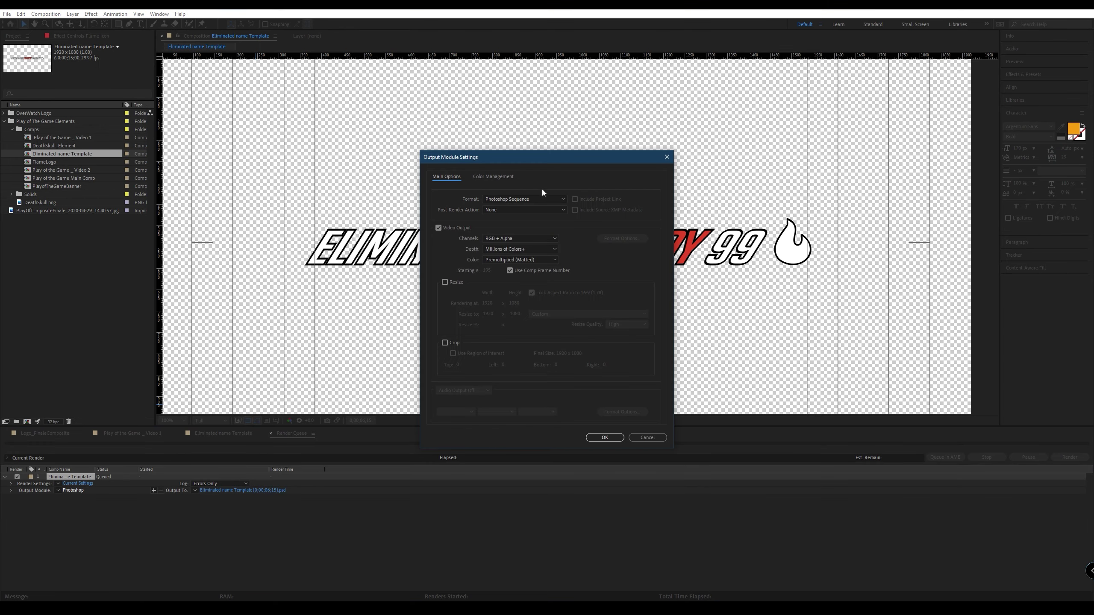
left_click(518, 198)
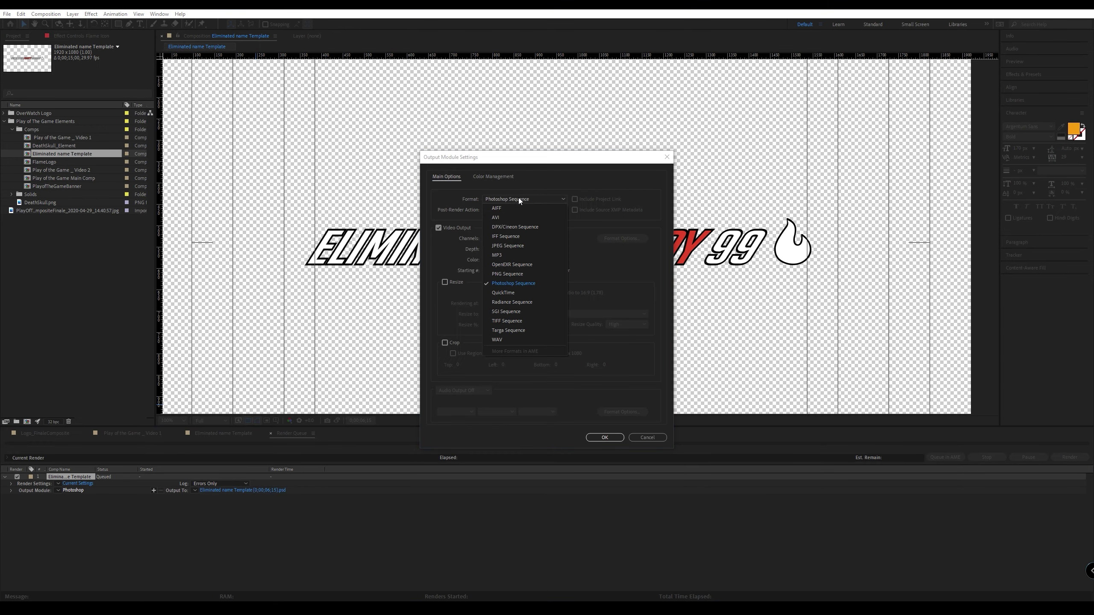
left_click(510, 275)
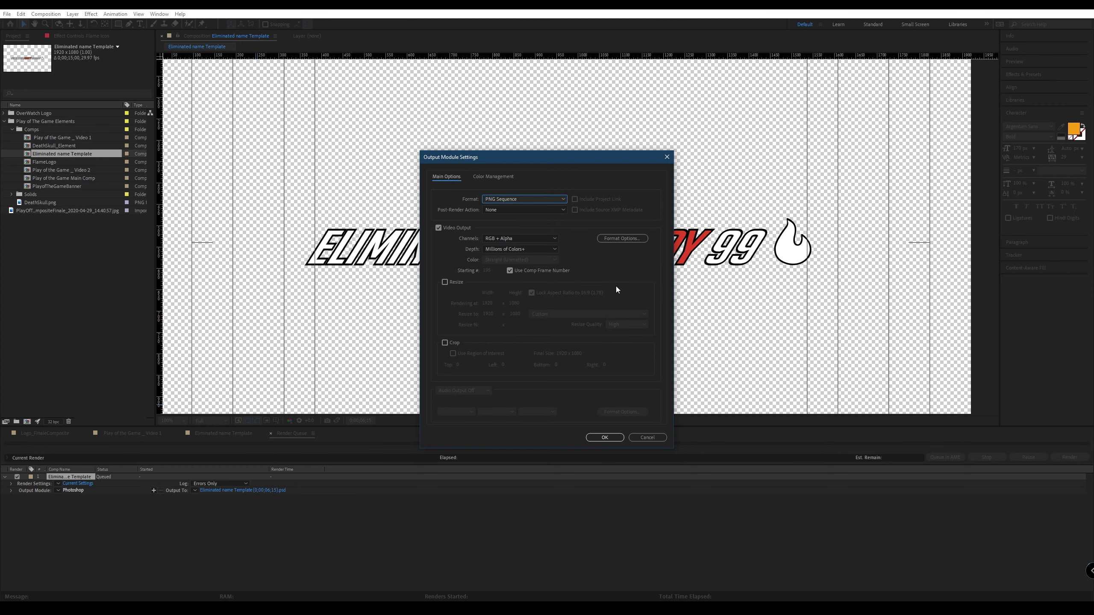
left_click(668, 158)
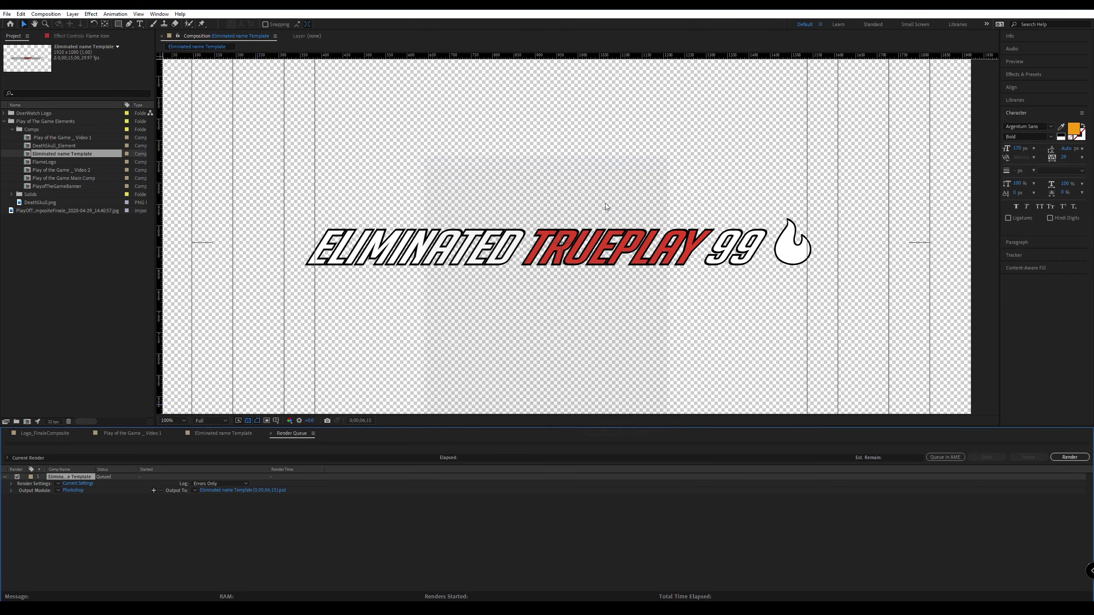
Open the DeathSkull_Element composition and play back its skull animation from the start.
double_click(28, 147)
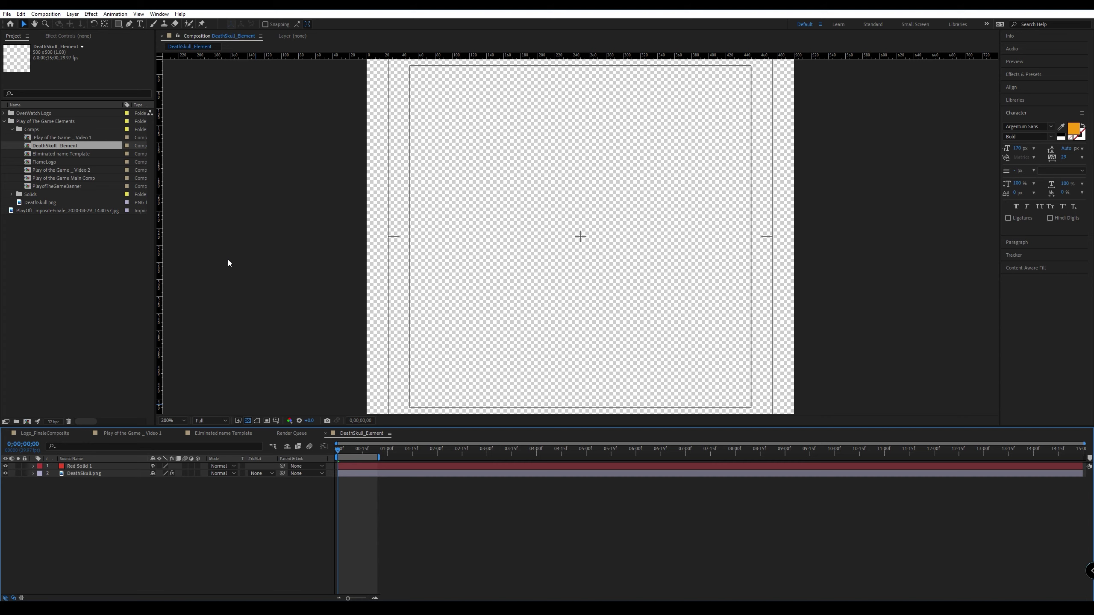
mouse_move(341, 450)
left_mouse_down()
mouse_move(359, 452)
mouse_move(330, 452)
left_mouse_up()
key("space")
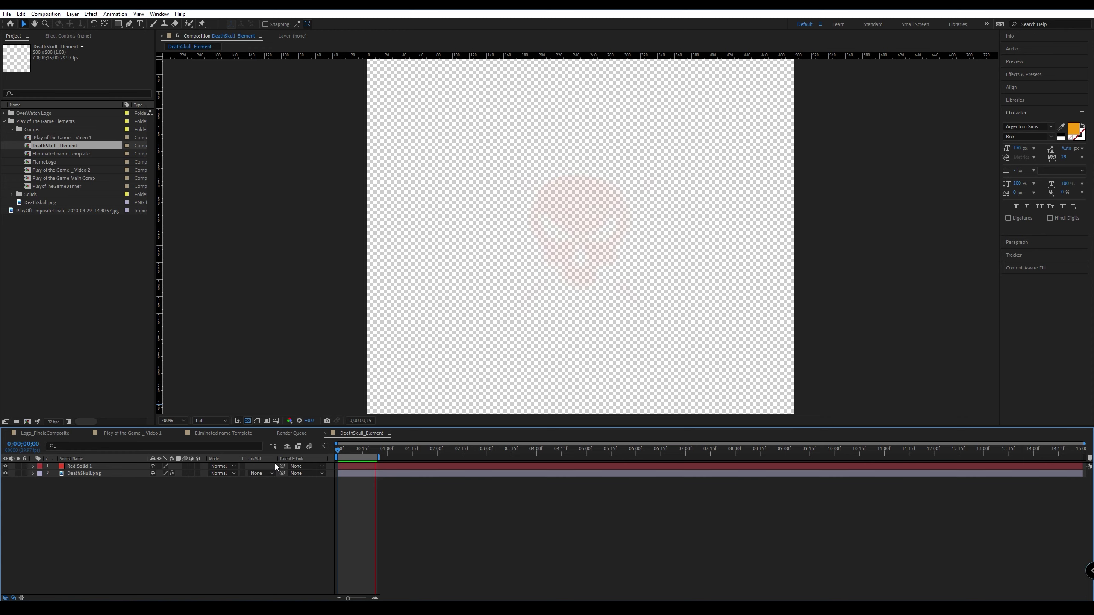
key("space")
mouse_move(337, 452)
left_mouse_down()
mouse_move(370, 459)
mouse_move(337, 462)
left_mouse_up()
key("space")
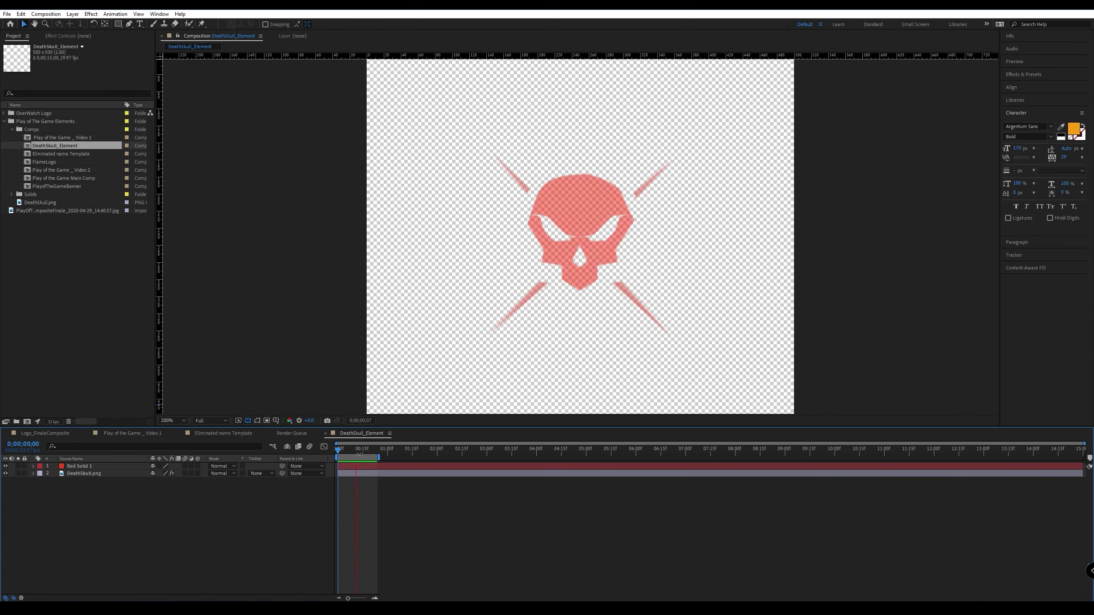
key("space")
mouse_move(338, 453)
left_mouse_down()
mouse_move(374, 453)
mouse_move(337, 461)
left_mouse_up()
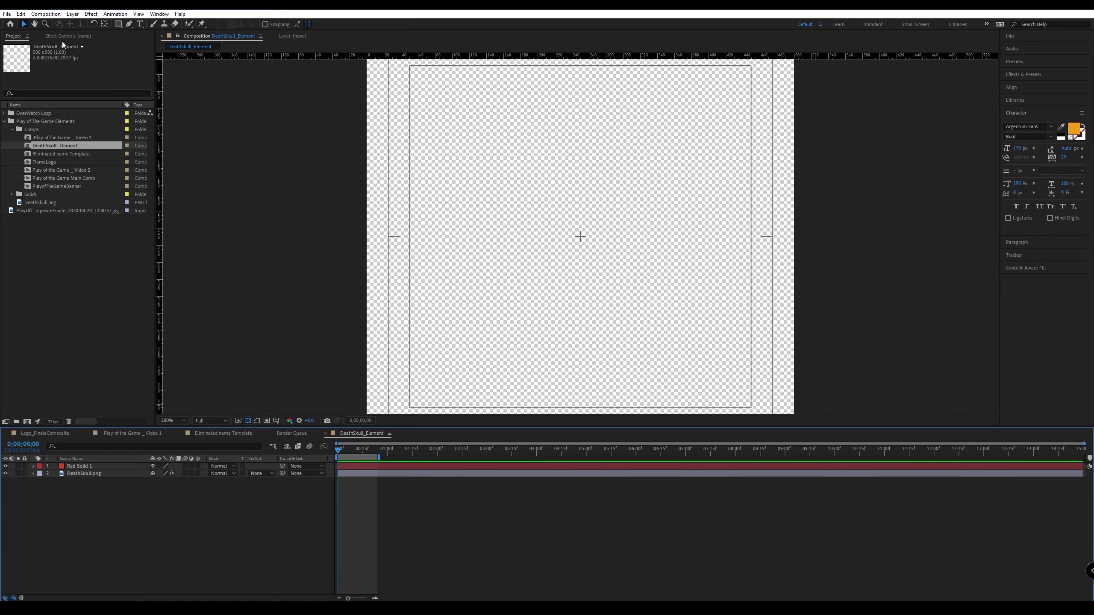
Queue DeathSkull_Element for rendering with the output format set to QuickTime and the channels to RGB + Alpha.
left_click(45, 14)
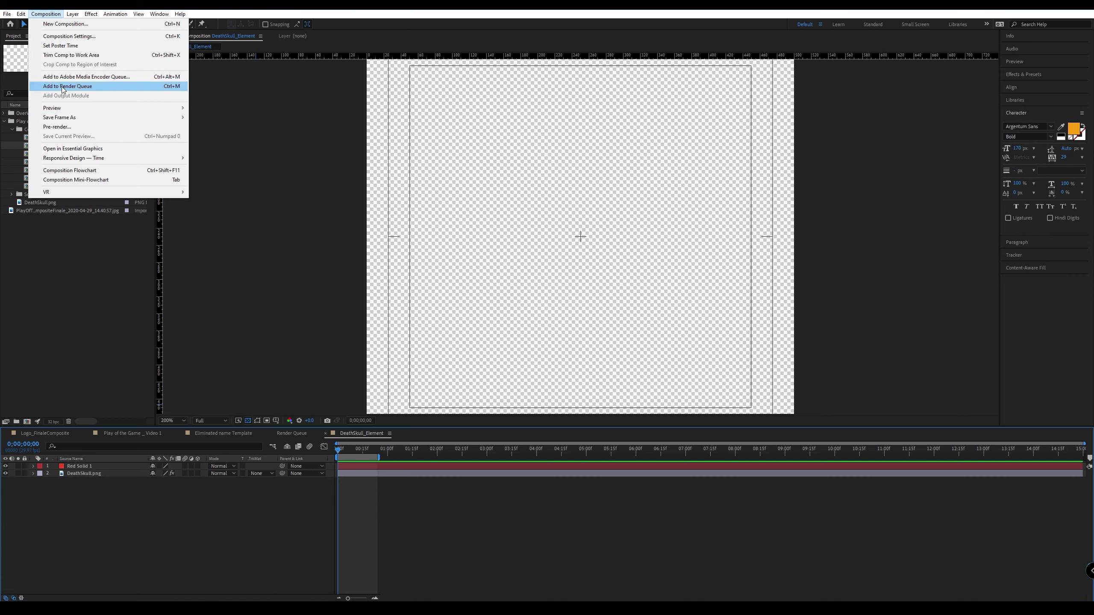
left_click(67, 87)
left_click(72, 511)
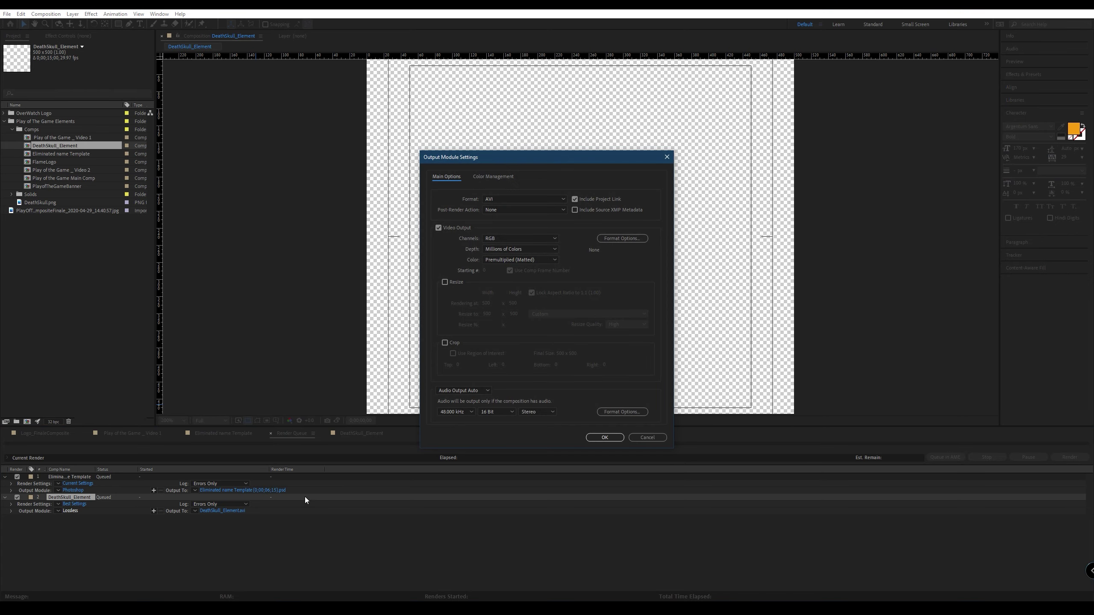
left_click(504, 199)
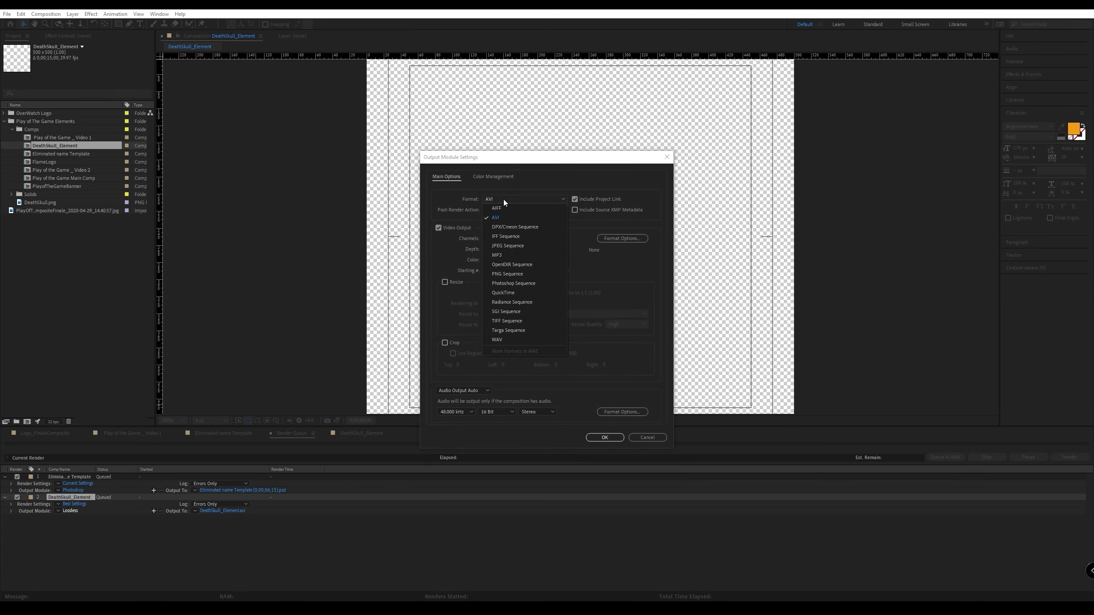
left_click(517, 292)
left_click(499, 239)
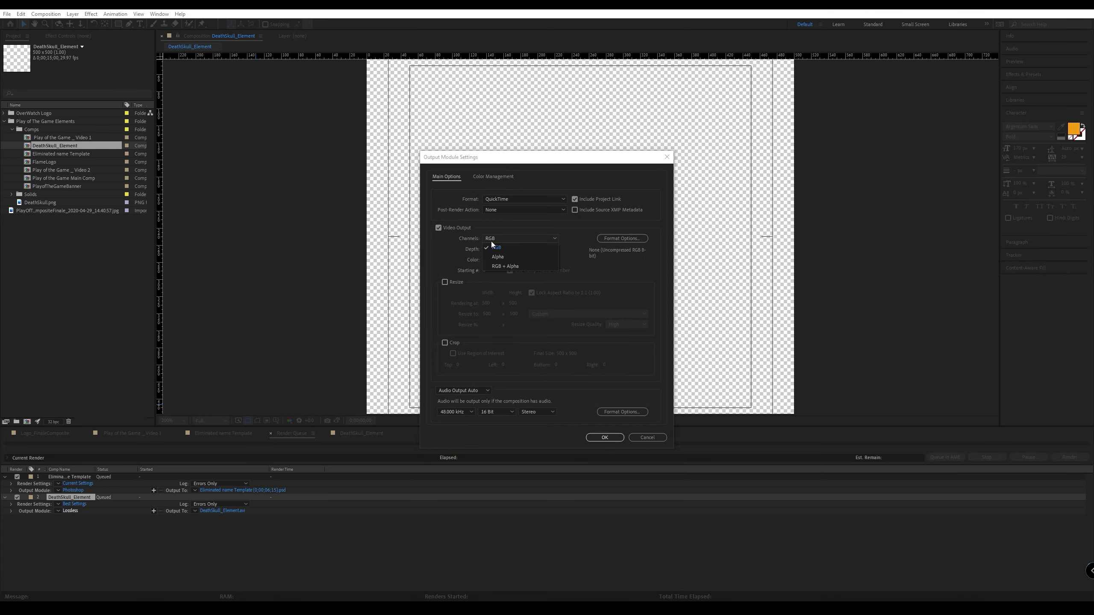
left_click(499, 267)
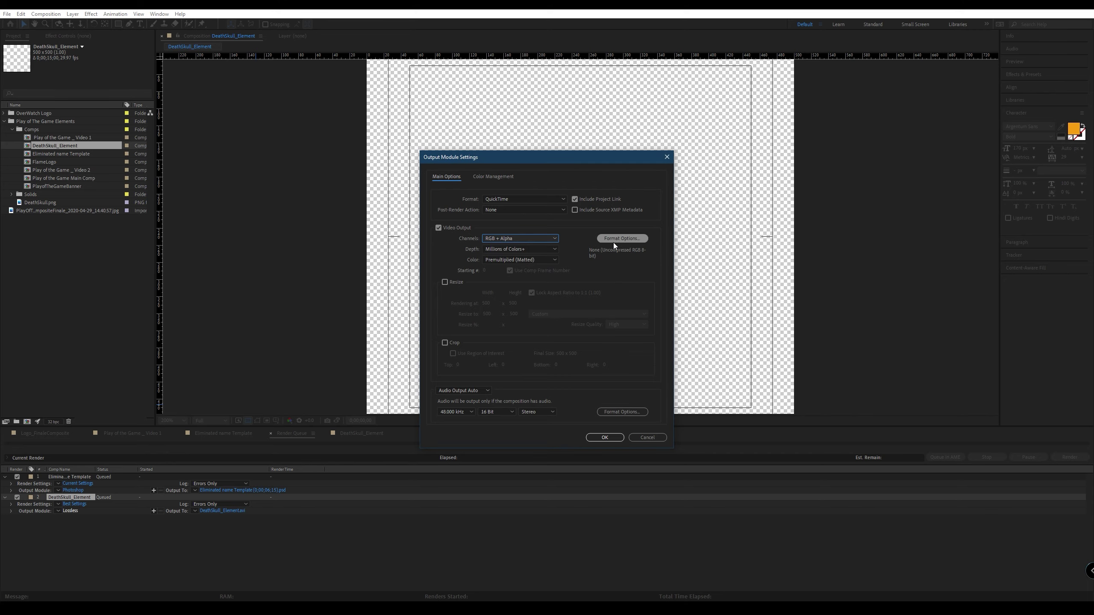
left_click(605, 438)
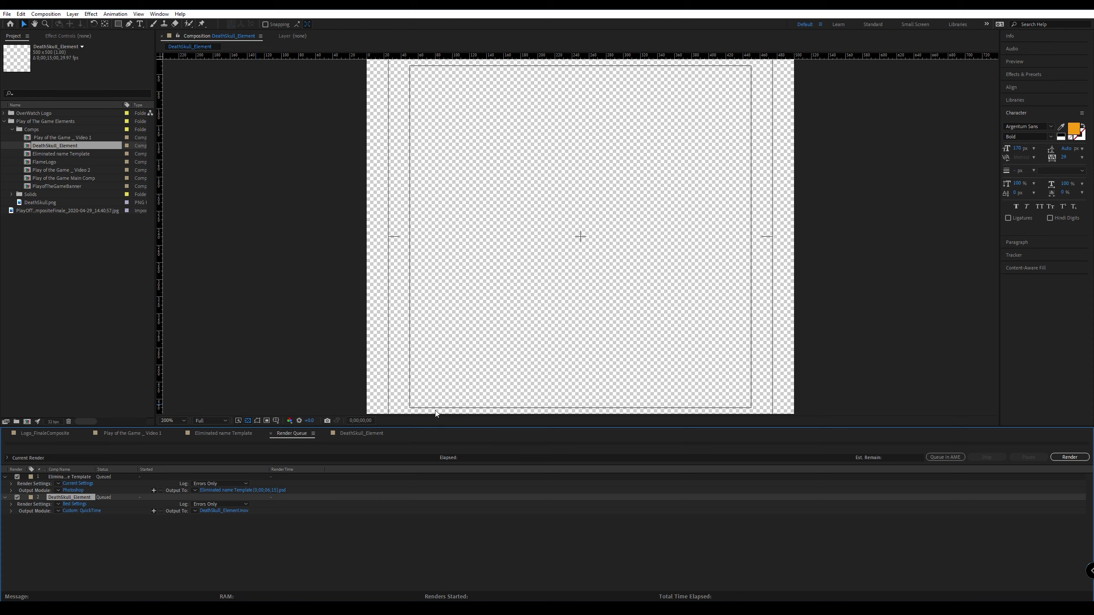
Open the Play of the Game Main Comp composition, fit the whole frame at 50% and scrub to 0;00;01;14.
left_click(40, 162)
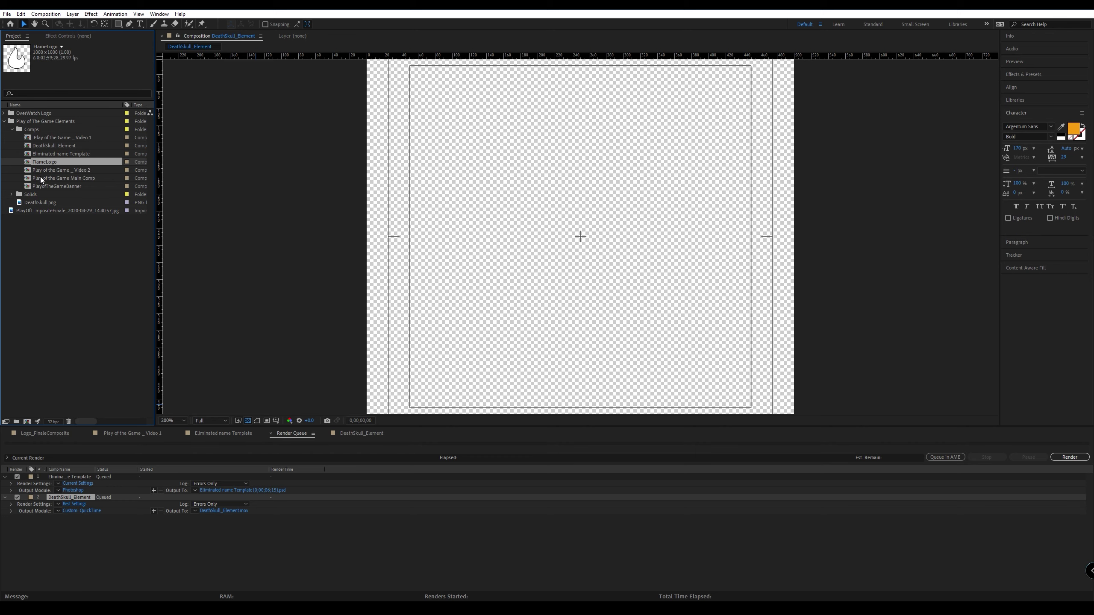
left_click(39, 169)
left_click(38, 176)
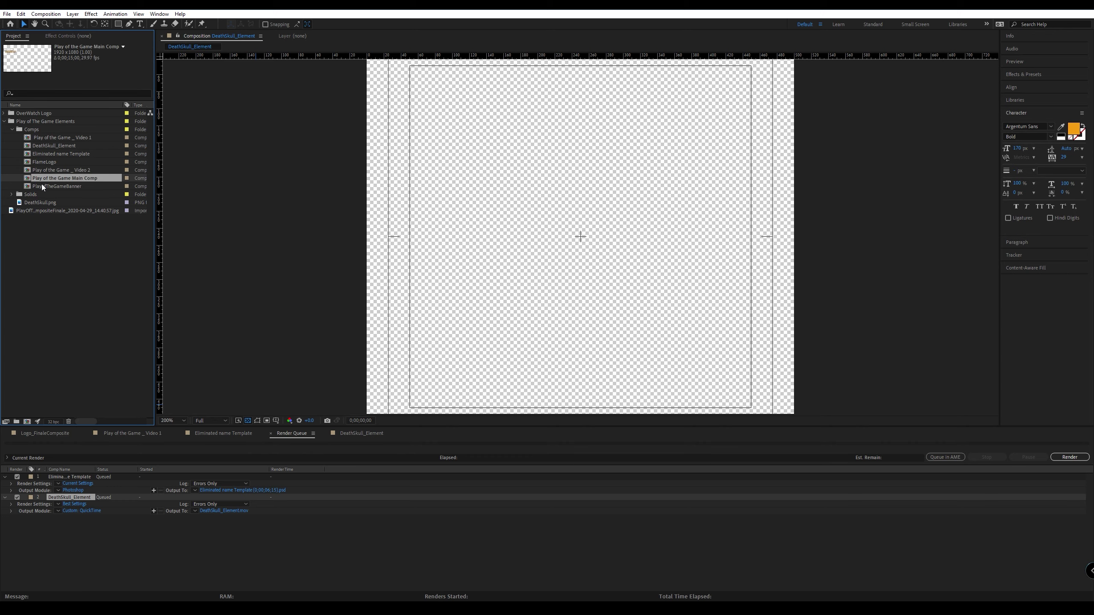
double_click(38, 178)
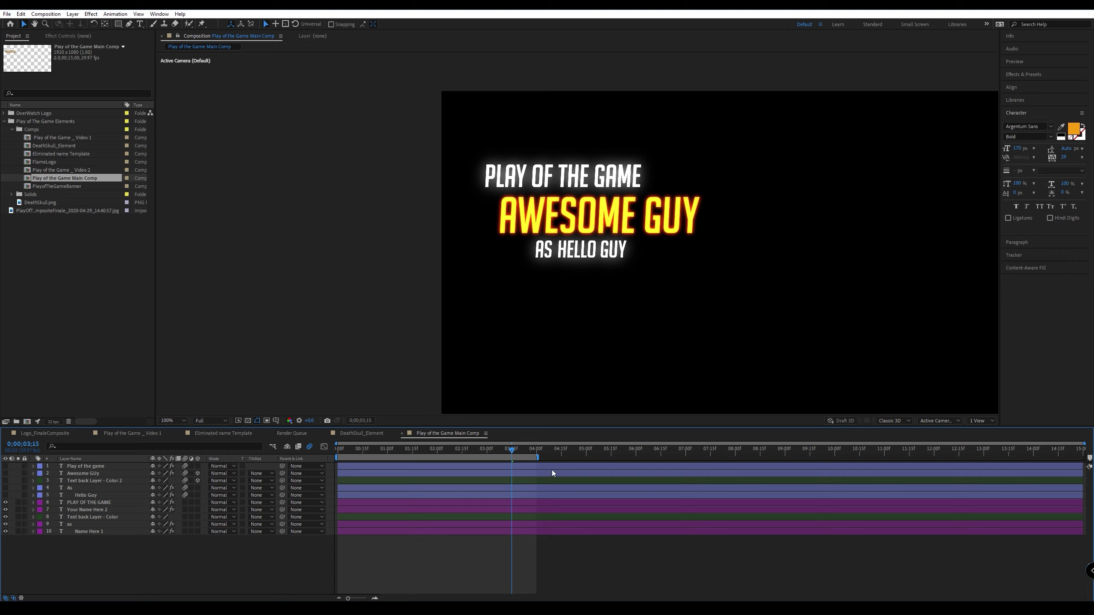
left_click_drag(350, 452, 477, 459)
left_click_drag(748, 334, 418, 294)
scroll(477, 314, "down", 1)
mouse_move(534, 329)
left_mouse_down()
mouse_move(556, 320)
mouse_move(547, 329)
left_mouse_up()
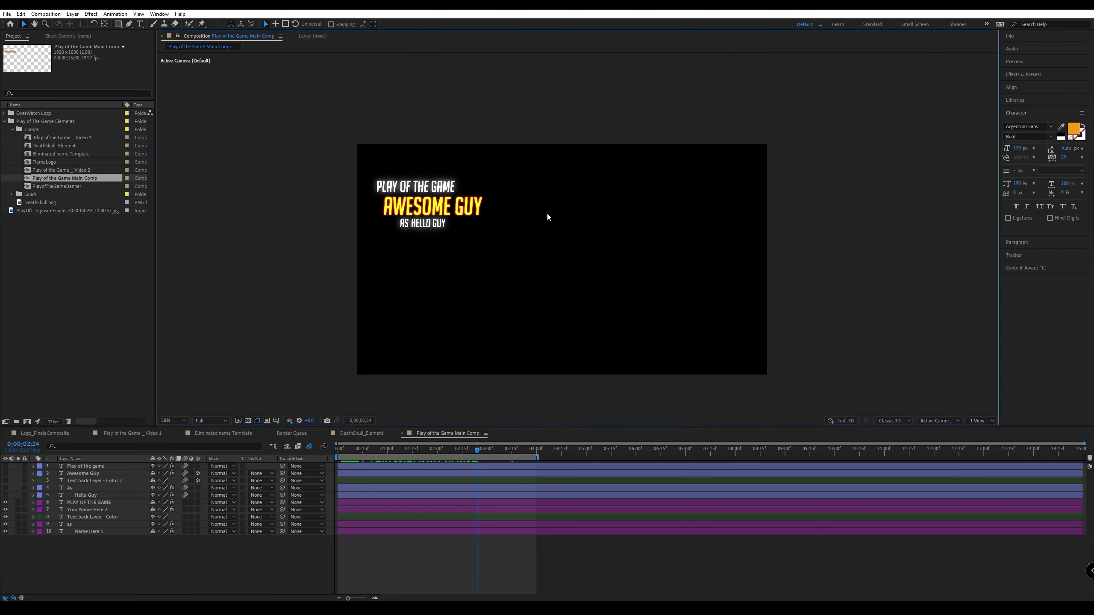
left_click_drag(478, 457, 409, 454)
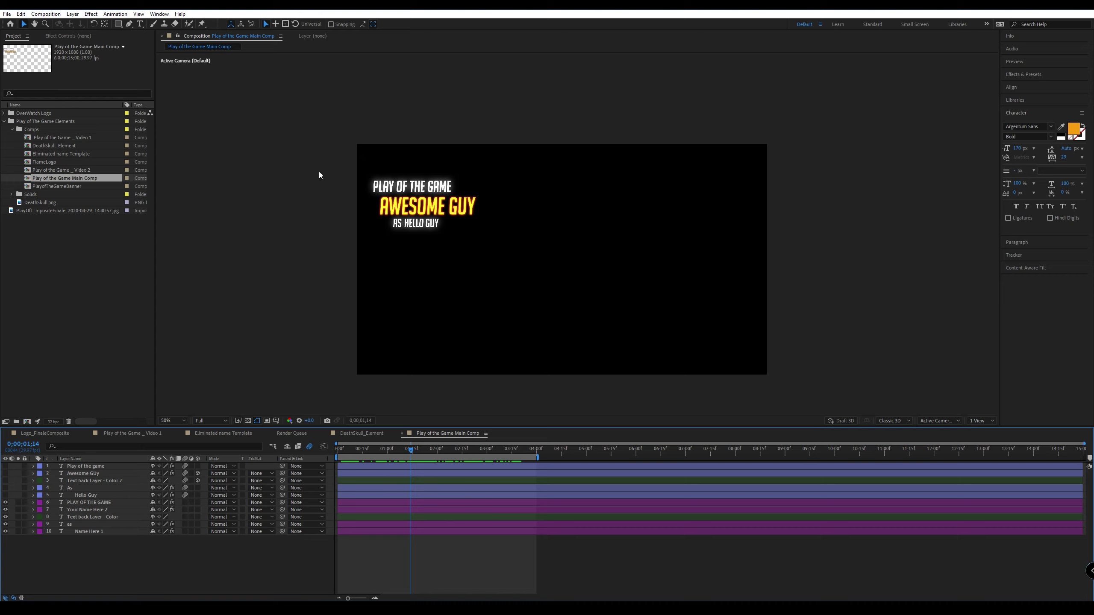
left_click(45, 14)
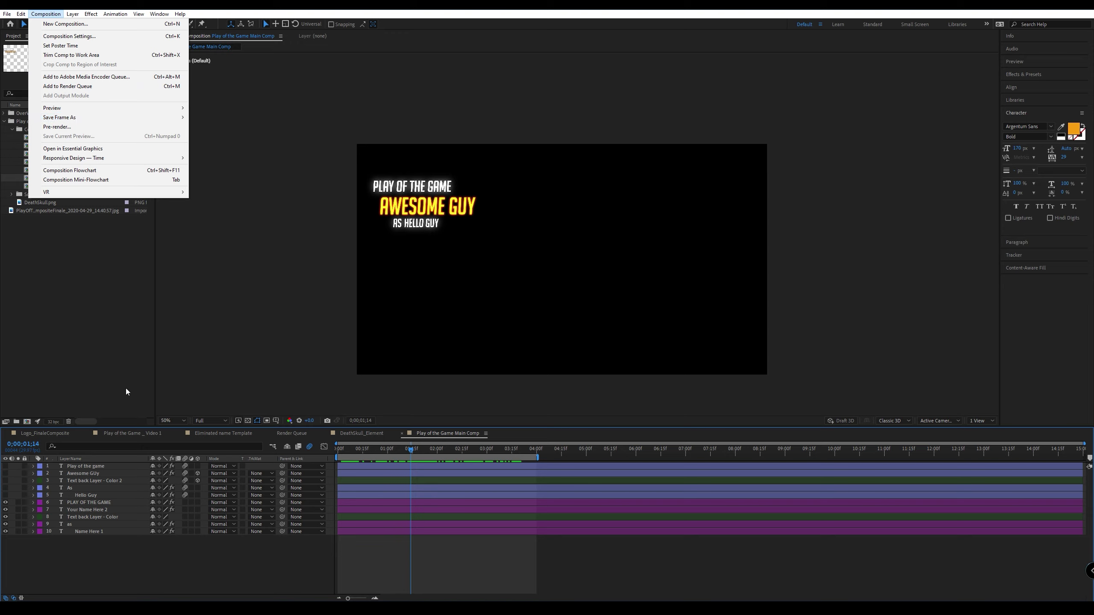
left_click(164, 551)
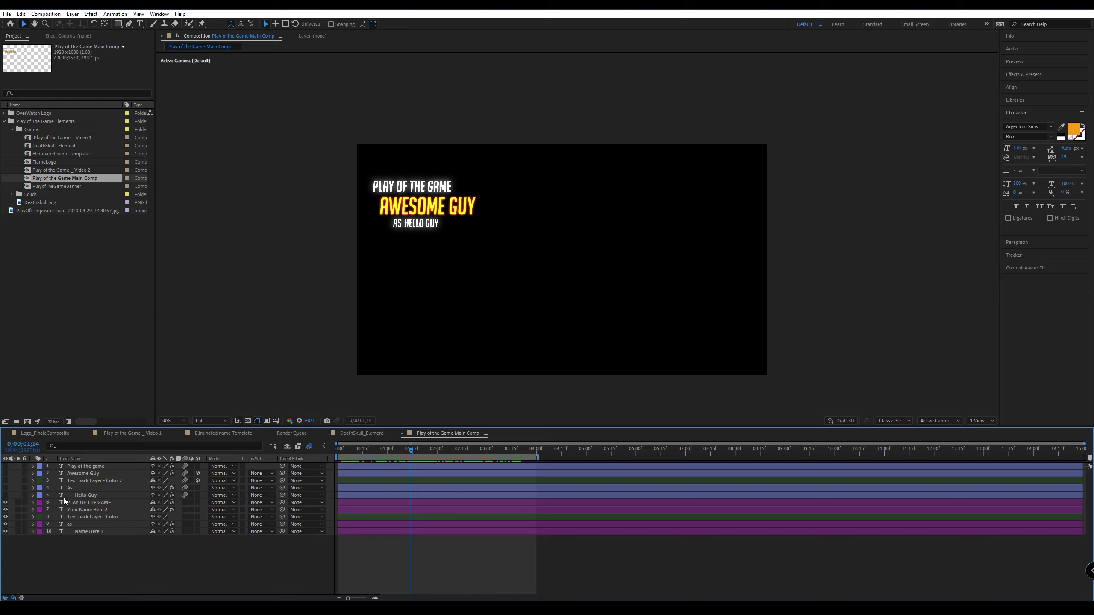
left_click(63, 466)
left_click(63, 473)
left_click(63, 479)
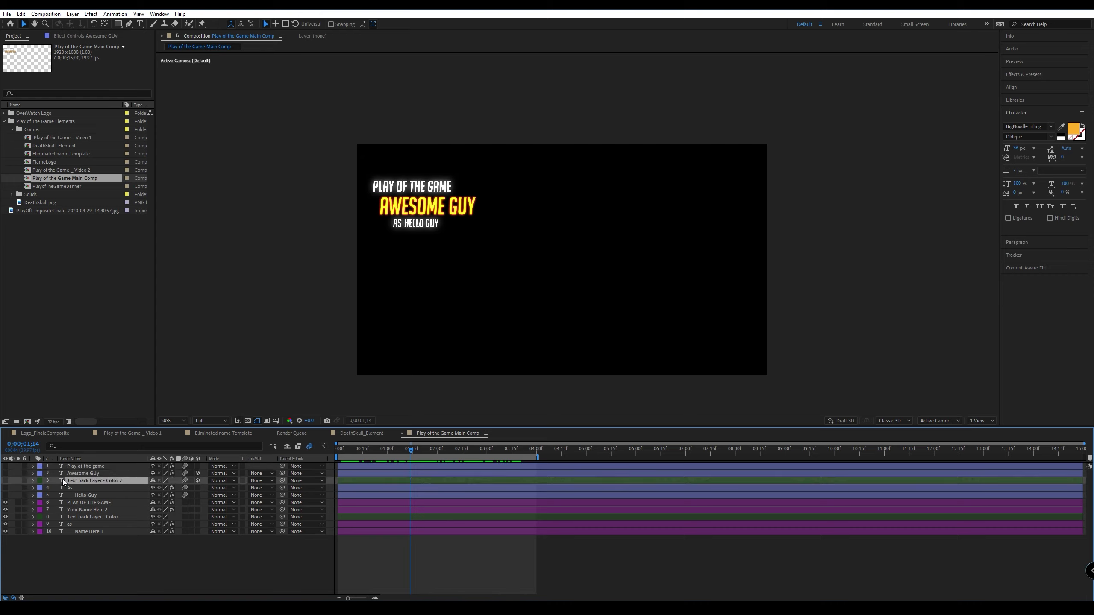
left_click(64, 494)
left_click(65, 488)
Hide text layers 6 to 10, show layers 1 to 5 and scrub the title animation to 0;00;03;24.
left_click_drag(5, 502, 6, 530)
left_click_drag(6, 466, 8, 495)
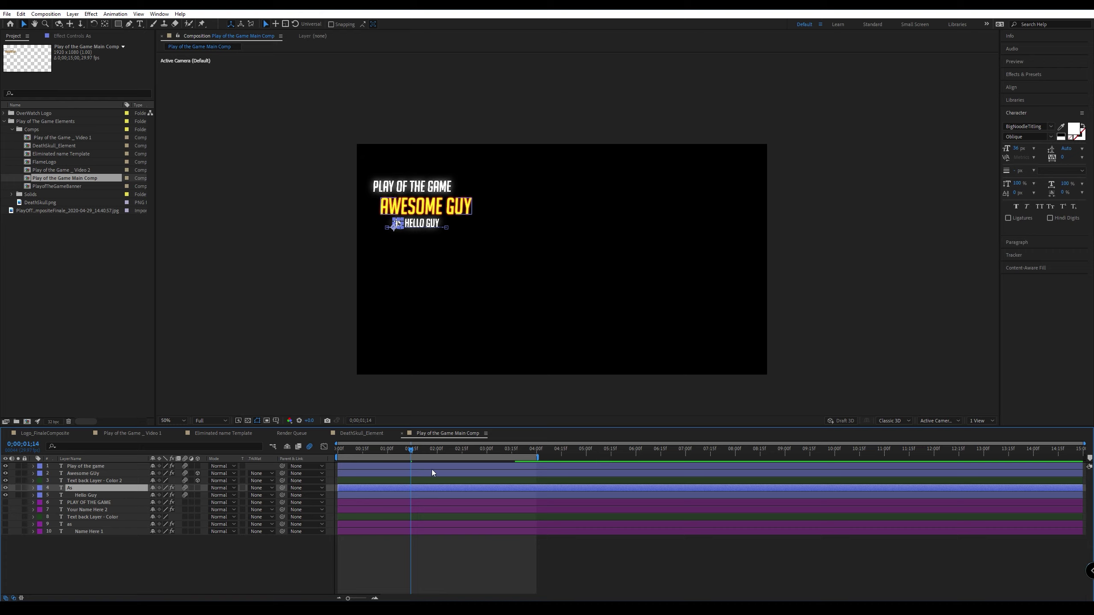
left_click_drag(393, 456, 526, 468)
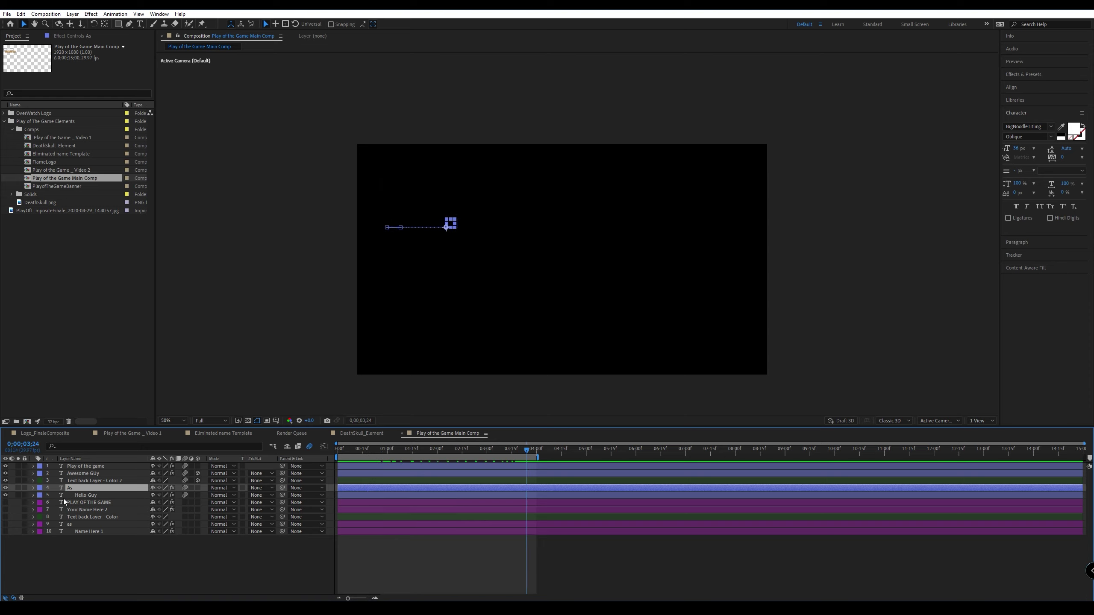
Hide text layers 1 to 5 and show layers 6 to 10 again.
left_click(6, 495, "alt")
left_click(6, 495)
left_click_drag(6, 503, 6, 534)
Play the title animation from 0;00;00;15, stop at 0;00;00;28 and deselect the layer.
left_click_drag(410, 453, 367, 453)
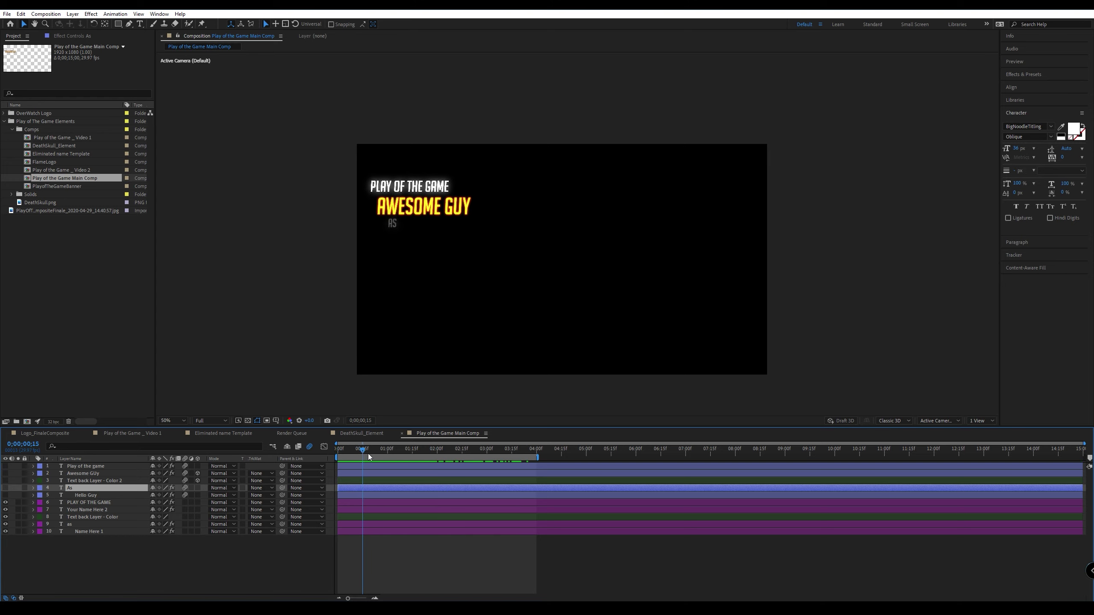
key("space")
left_click(114, 559)
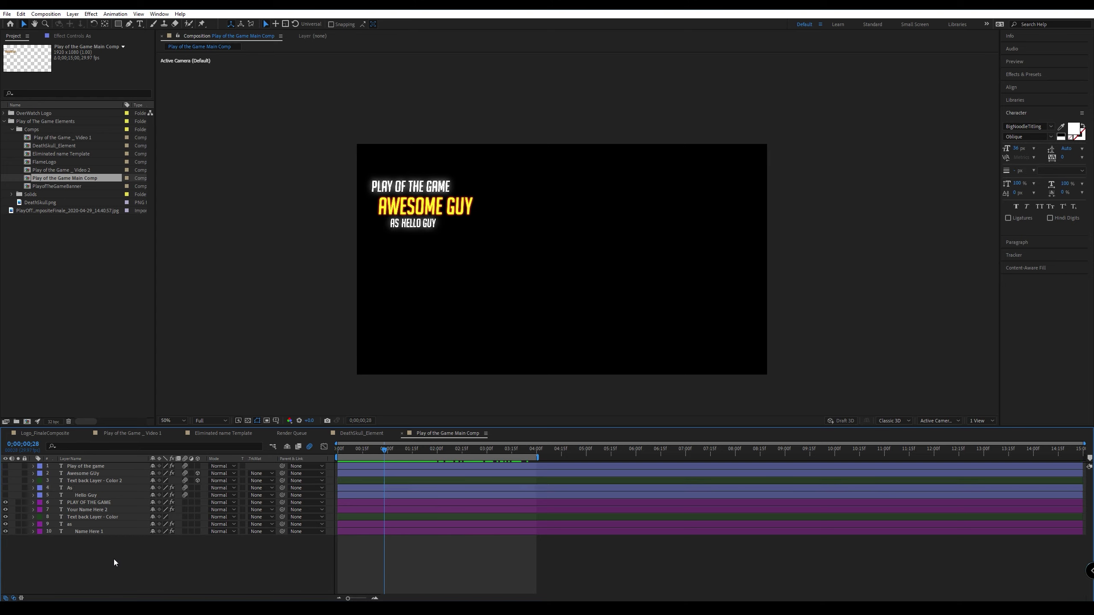
Replace the "Play of the game" title text with "hellow", and replace that with "This is aweosmeness".
double_click(61, 465)
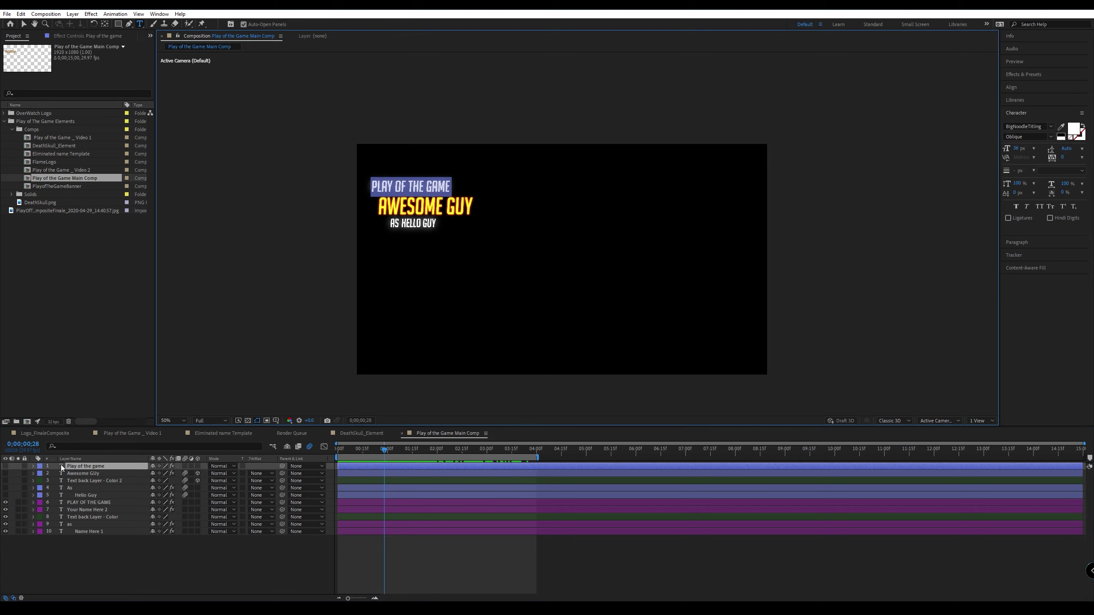
type("hellow")
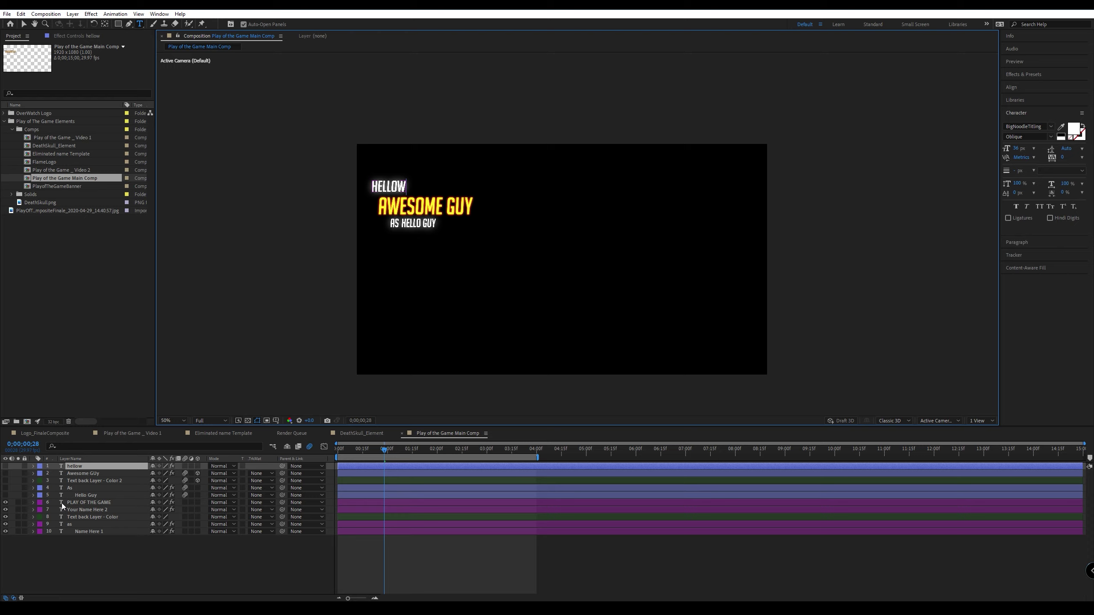
double_click(61, 465)
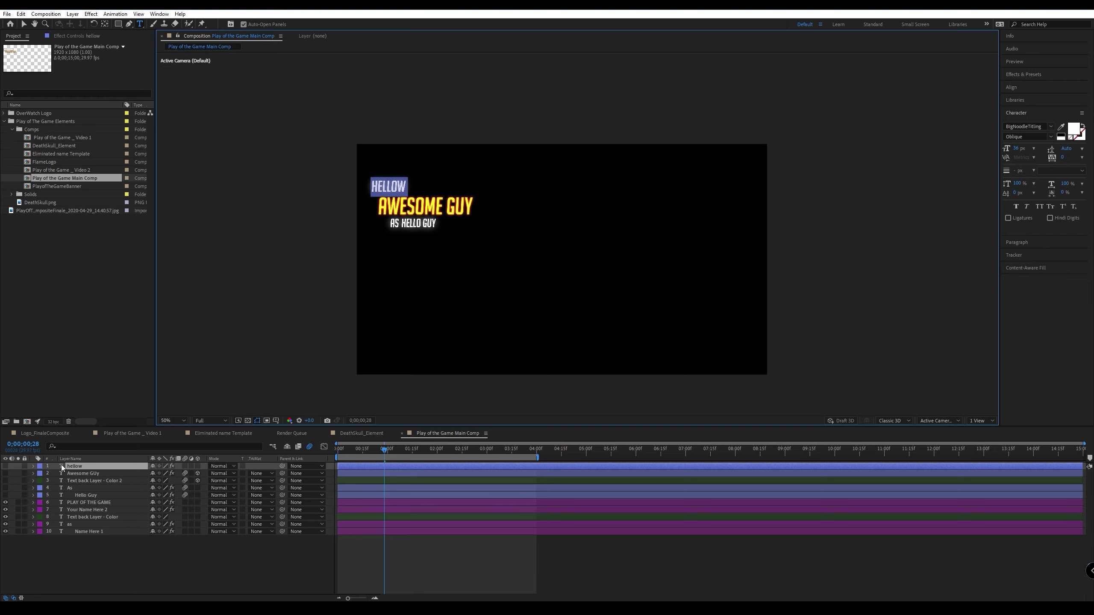
type("This i")
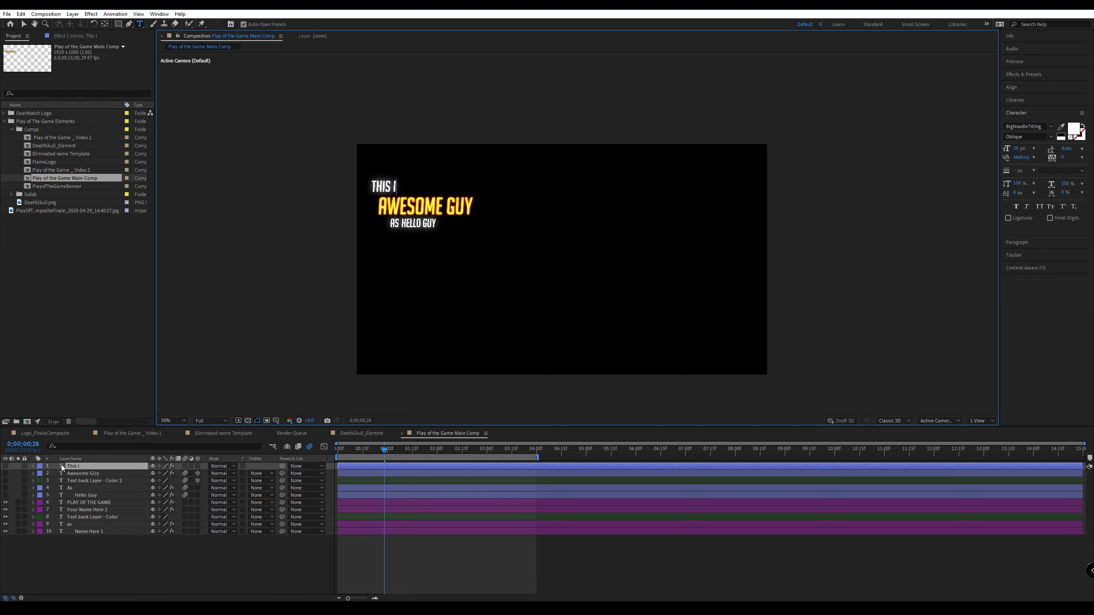
type("s aweosme")
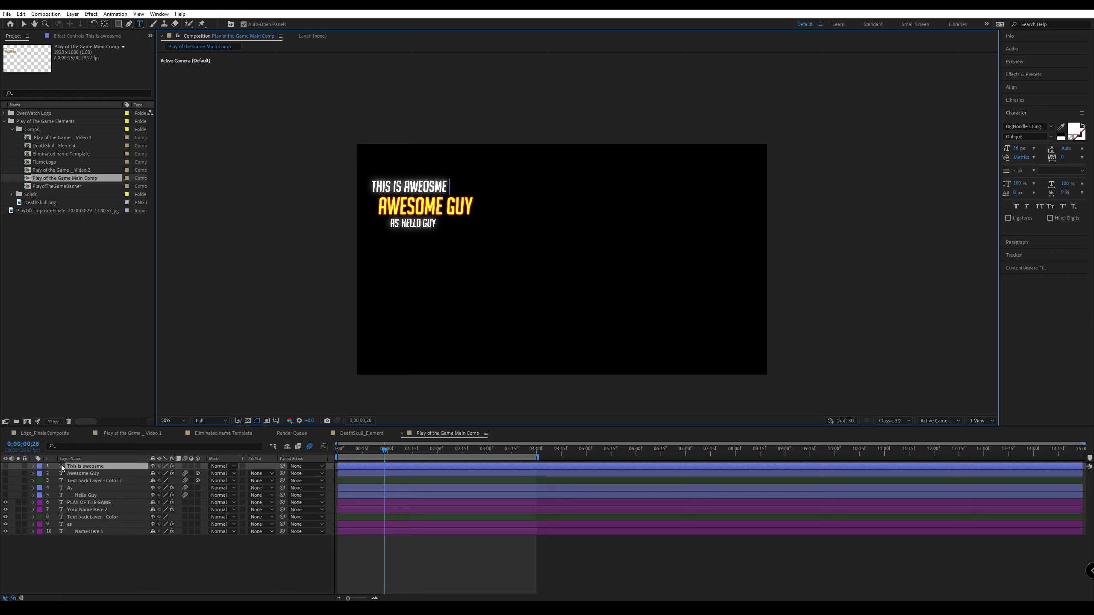
type("ness")
Show text layers 1 to 5, hide layers 6 to 10 and scrub through the edited title animation.
left_click_drag(7, 467, 6, 531)
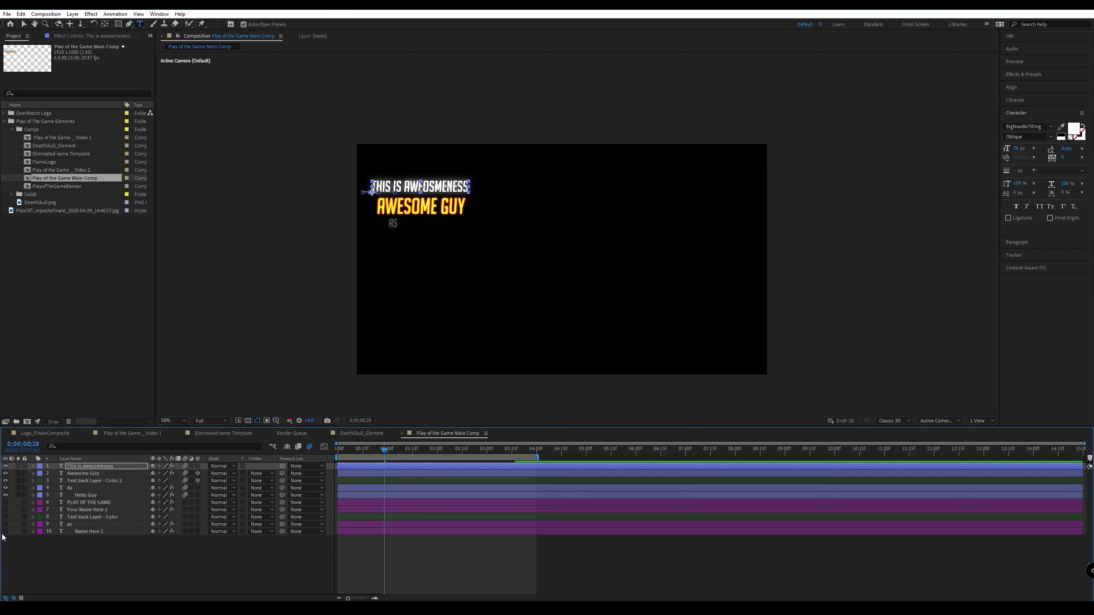
left_click_drag(6, 466, 6, 531)
left_click(6, 502)
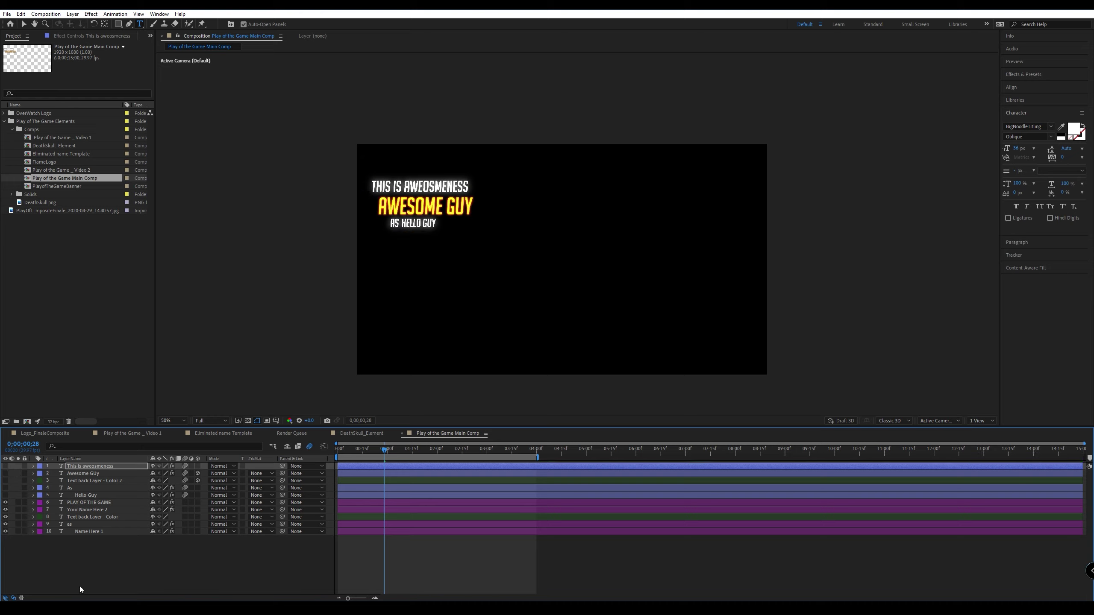
left_click(5, 503)
left_click_drag(6, 510, 6, 531)
left_click_drag(5, 467, 6, 496)
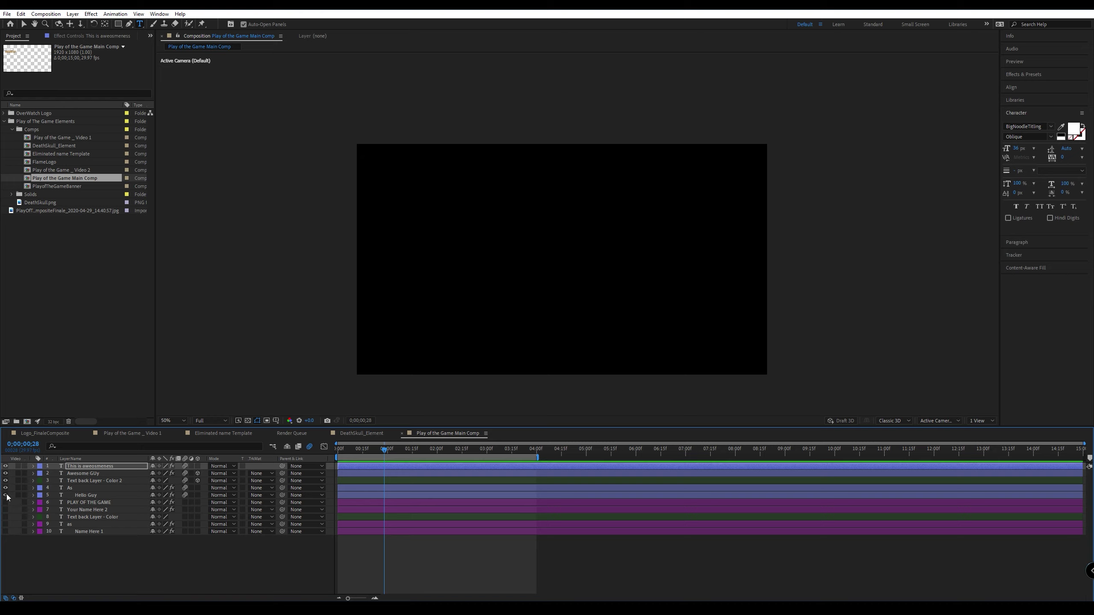
left_click_drag(385, 450, 489, 455)
Open the PlayofTheGameBanner composition at 25% zoom and check the Save Frame As export options.
double_click(44, 186)
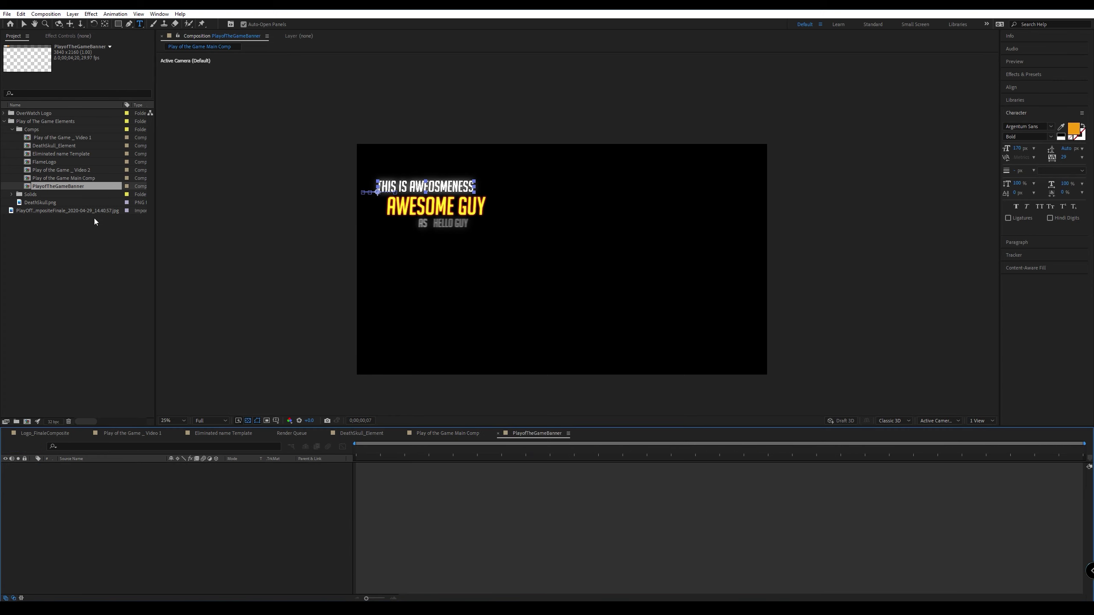
key("period")
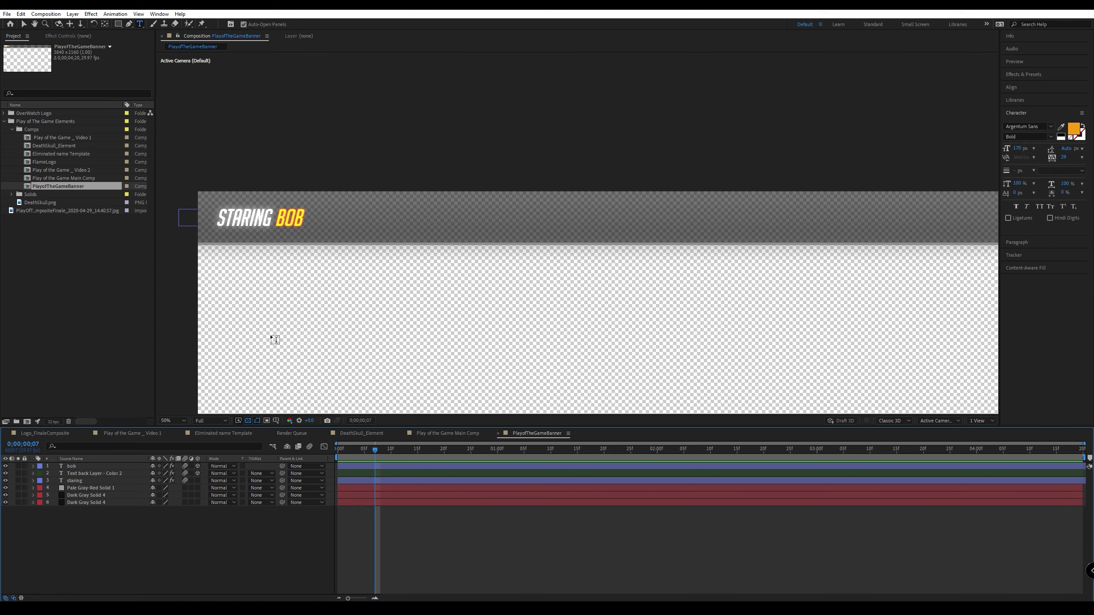
key("comma")
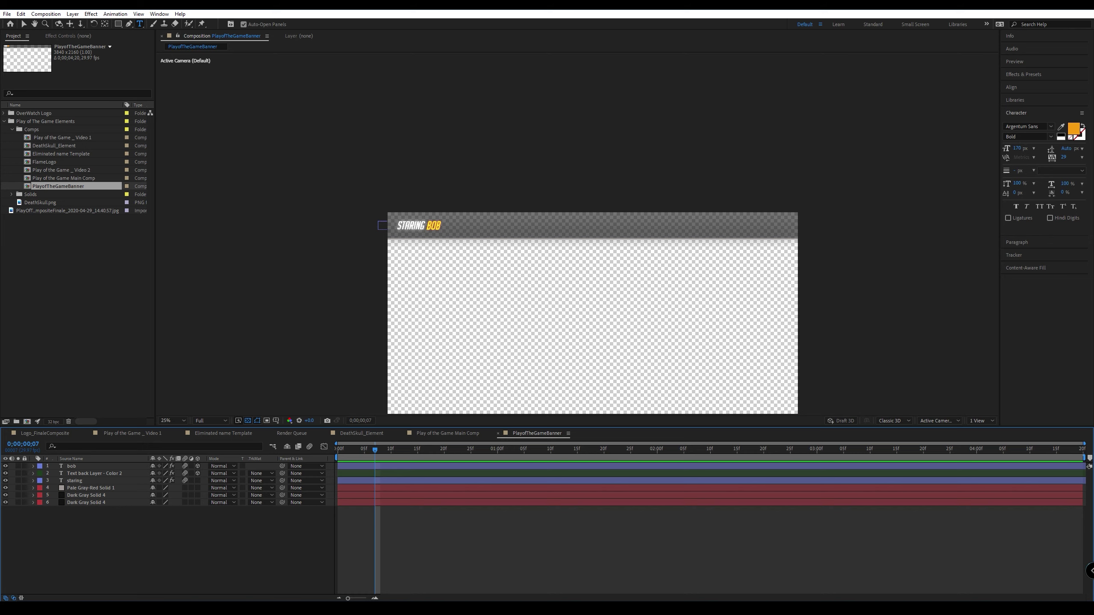
left_click(46, 14)
mouse_move(77, 118)
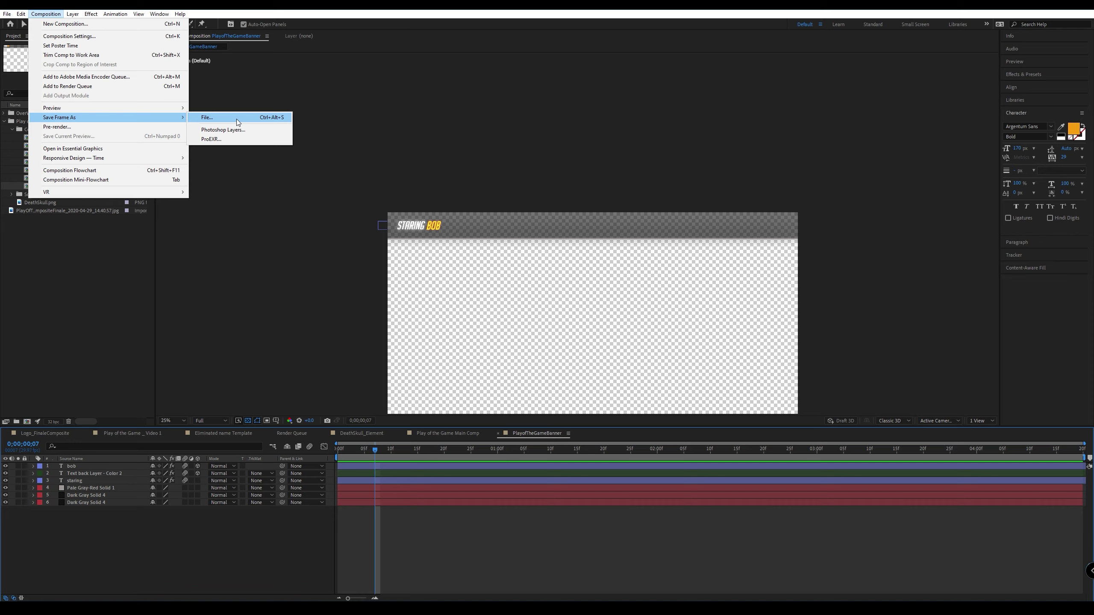
left_click(97, 303)
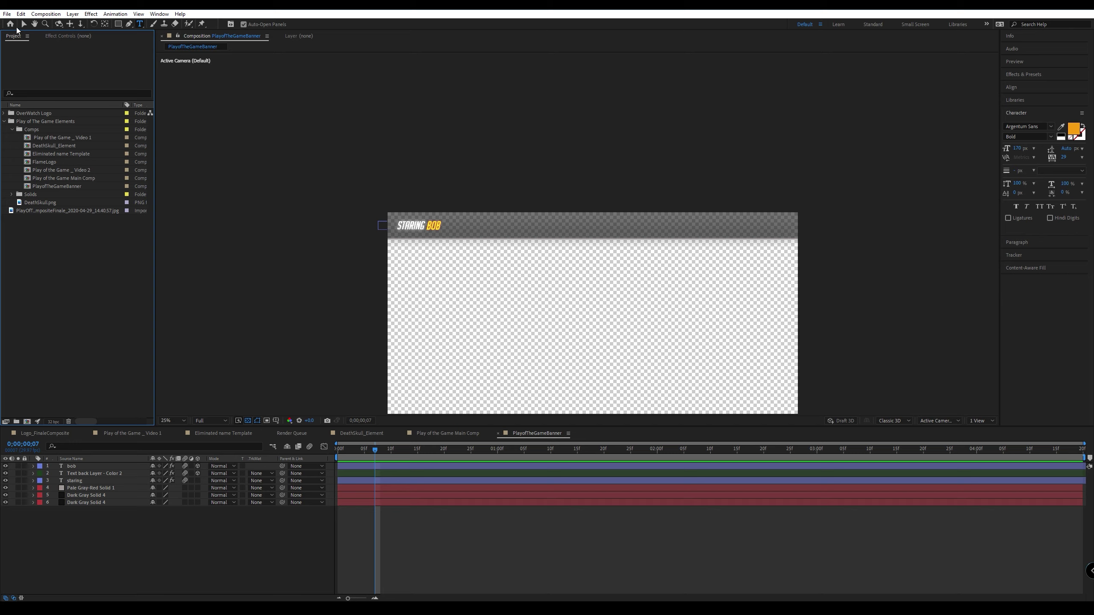
Collapse the Comps and Play of The Game Elements folders and switch to the Logo_FinaleComposite composition.
left_click(12, 130)
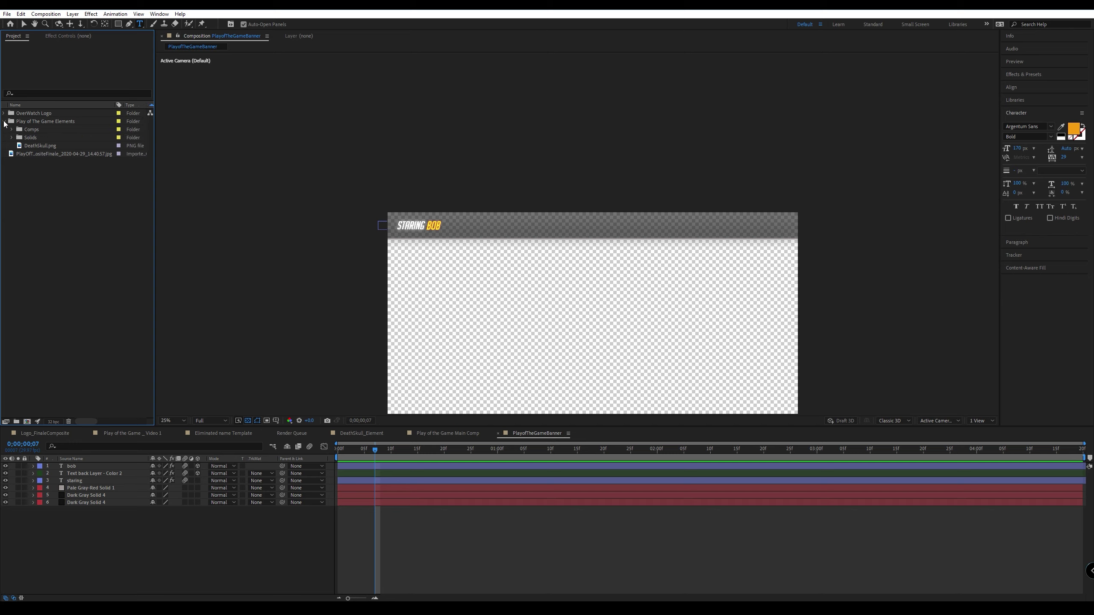
left_click(4, 121)
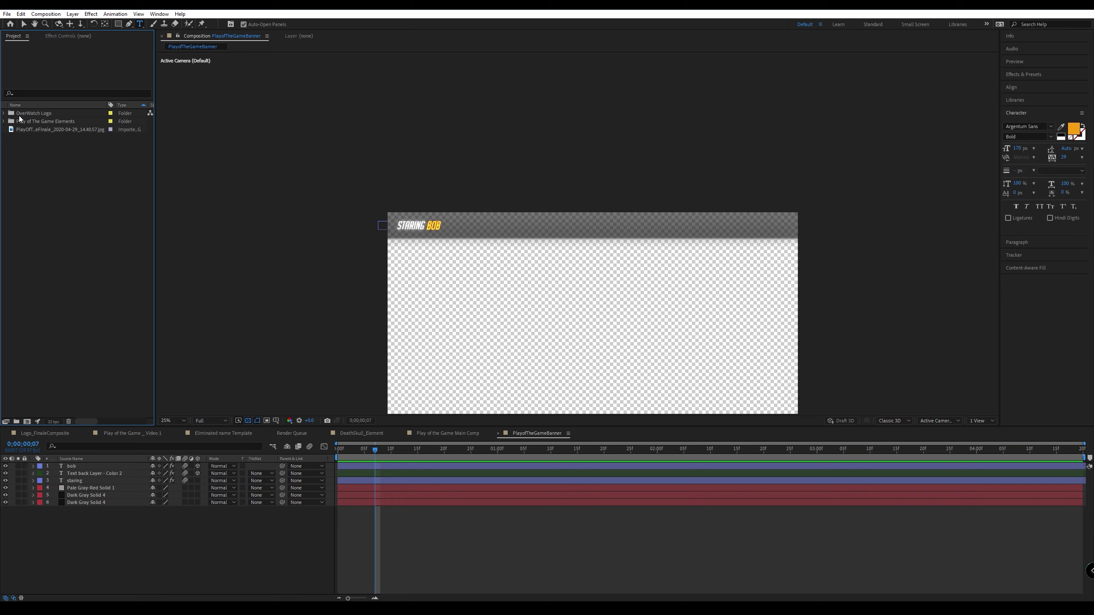
left_click(55, 432)
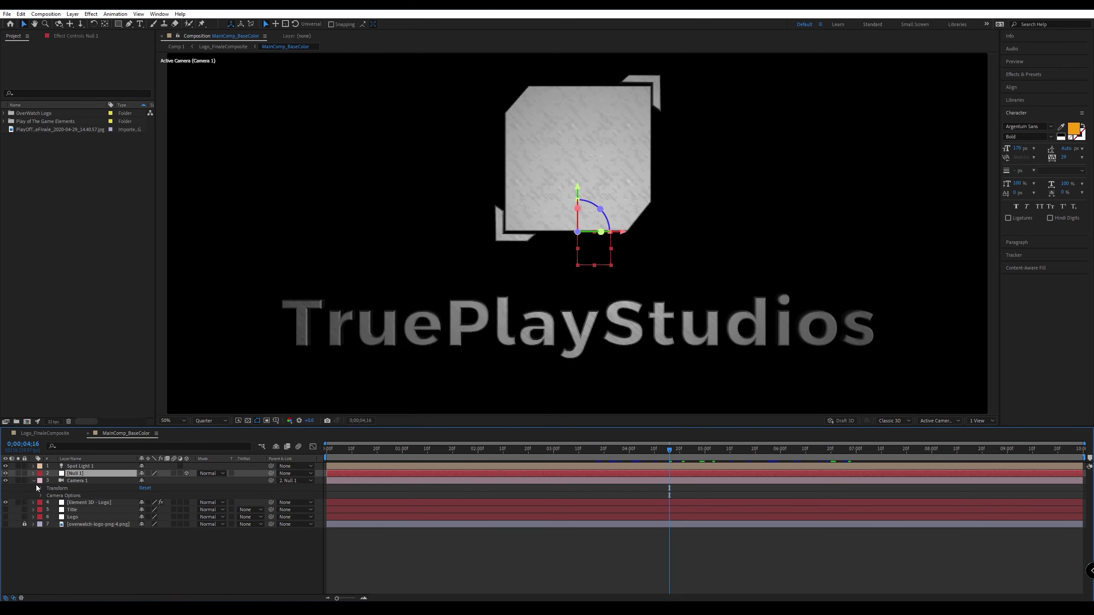
Collapse Camera 1's properties in MainComp_BaseColor and inspect the Camera 1 and Null 1 layers.
left_click(33, 481)
left_click(83, 480)
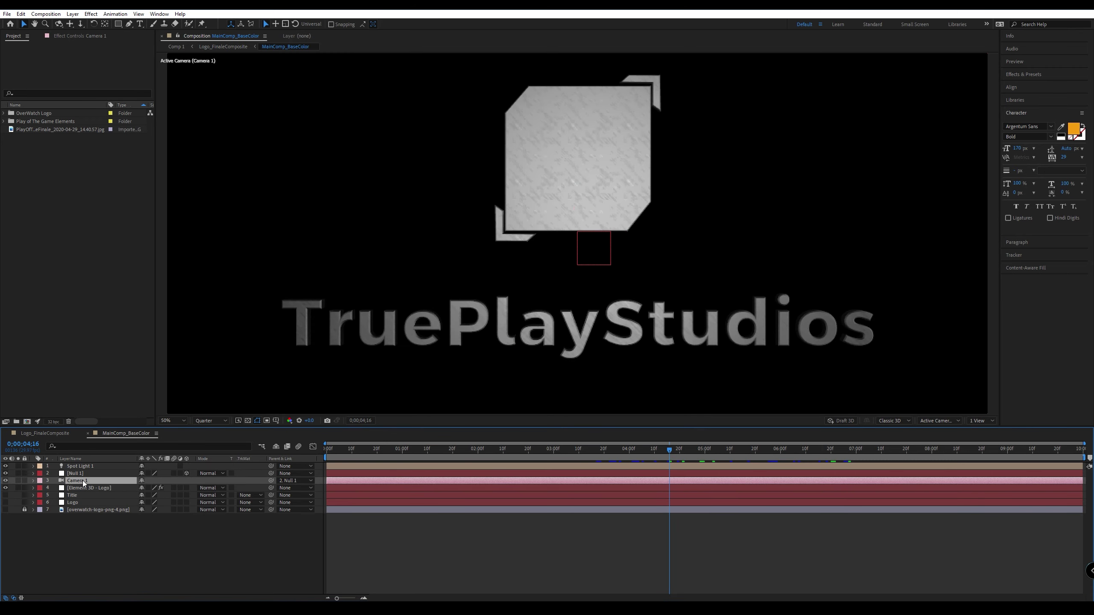
left_click(79, 475)
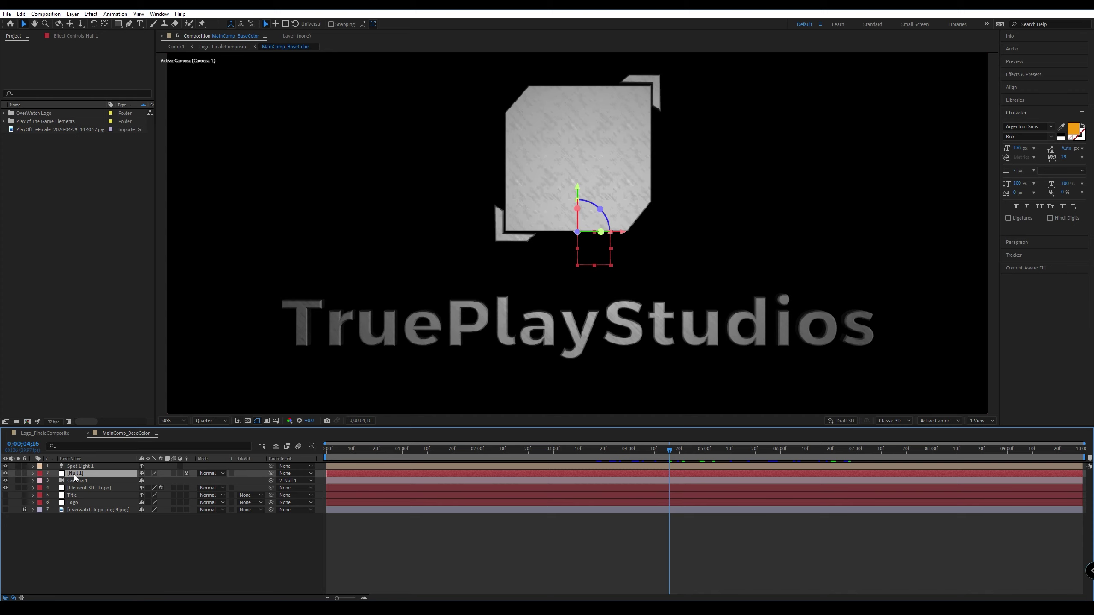
Move MainCameraControlNull vertically downward in Logo_FinaleComposite at 0;00;04;16.
left_click(47, 433)
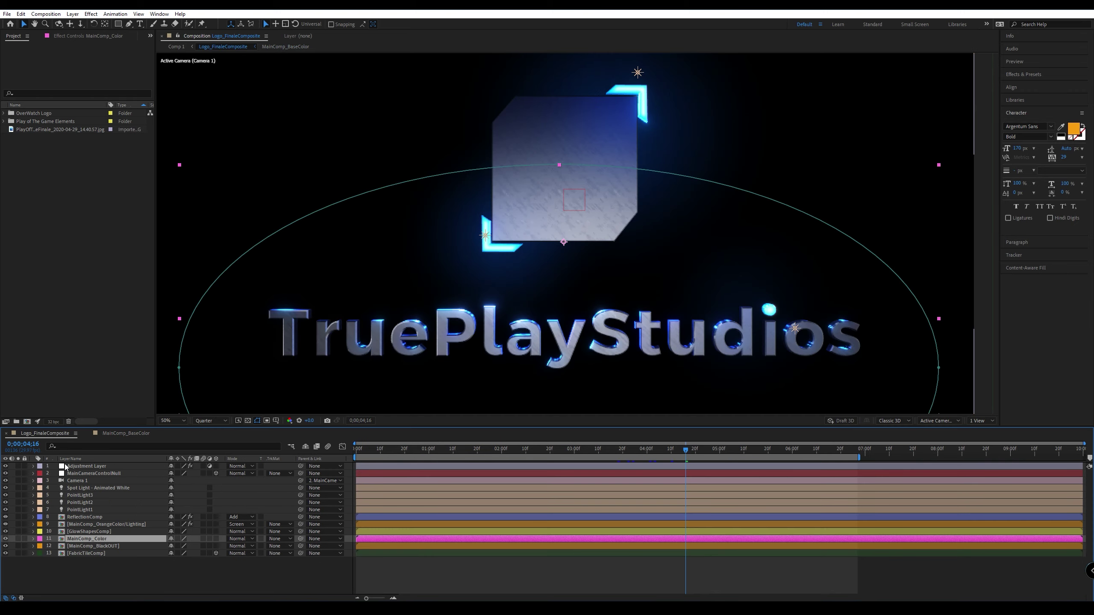
left_click(74, 474)
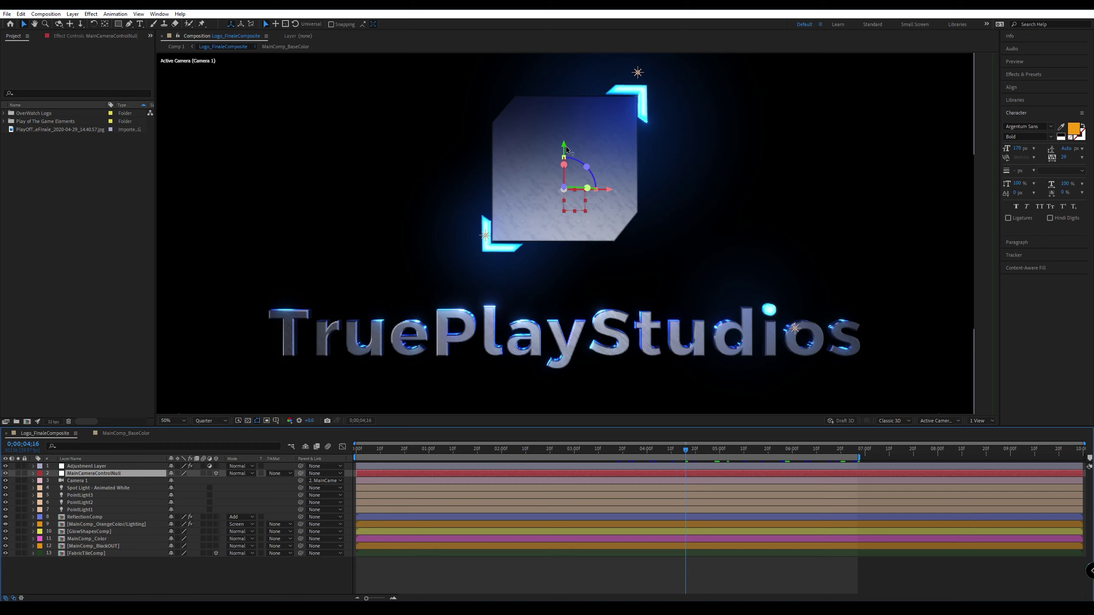
left_click_drag(565, 147, 576, 209)
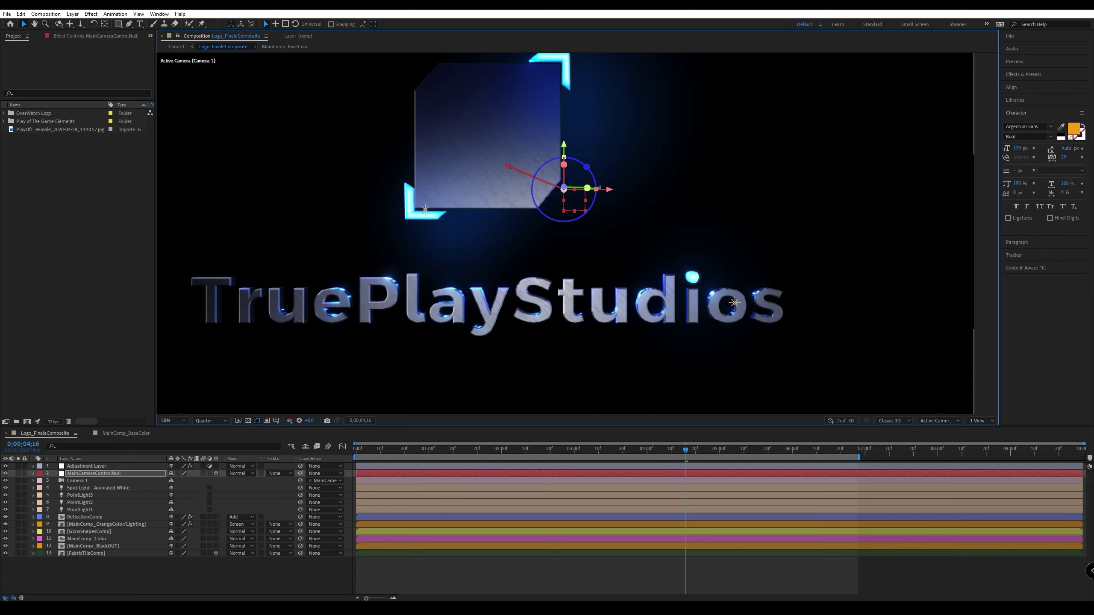
Try shifting MainCameraControlNull sideways in both directions and undo the sideways moves.
left_click_drag(601, 190, 522, 218)
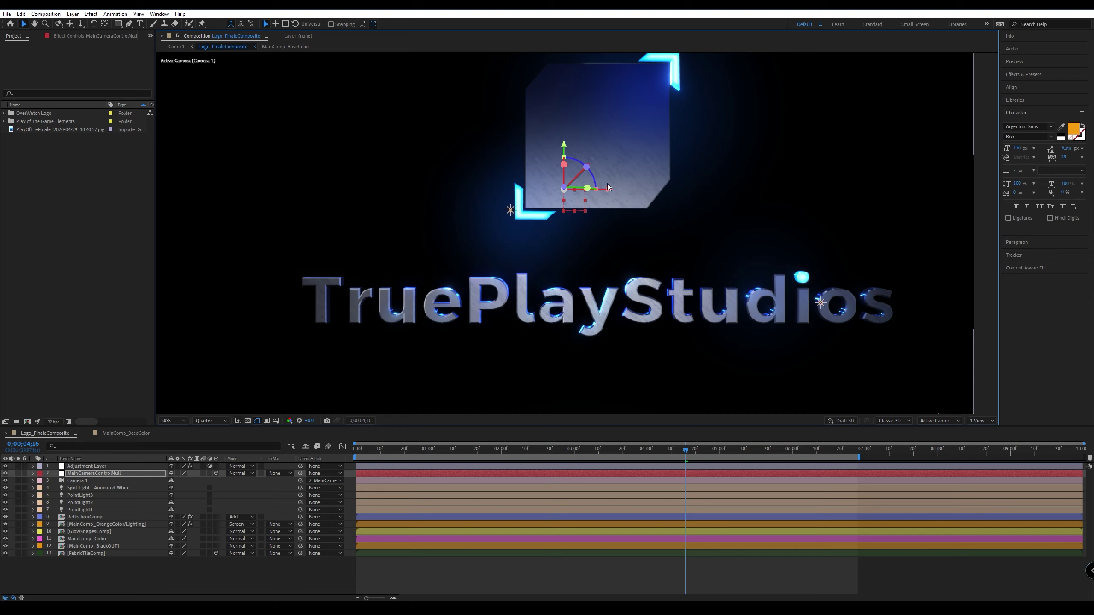
left_click_drag(608, 187, 681, 192)
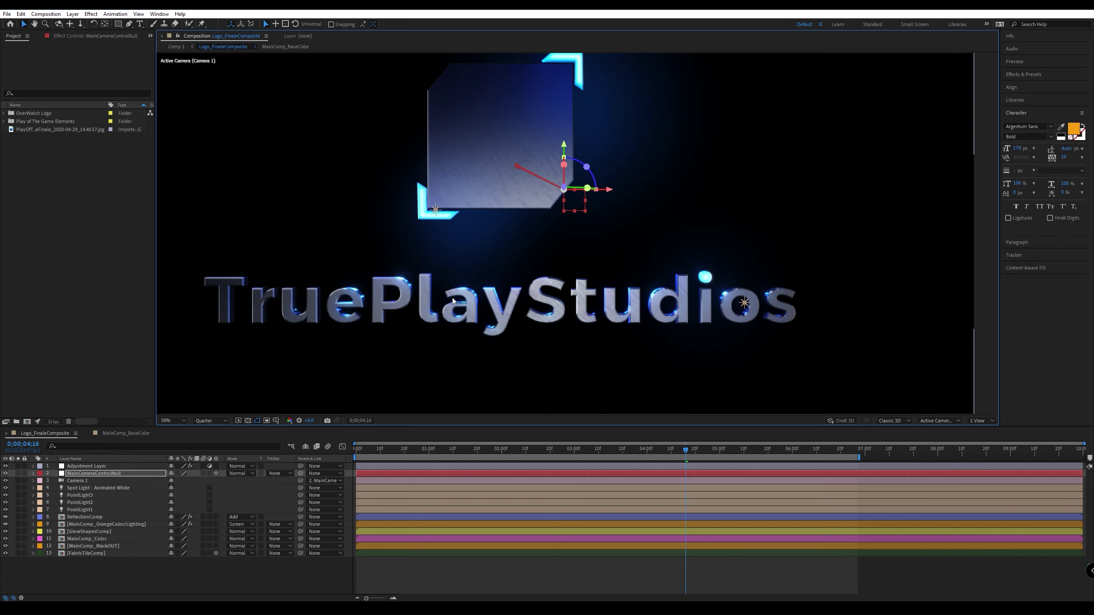
key("ctrl+z")
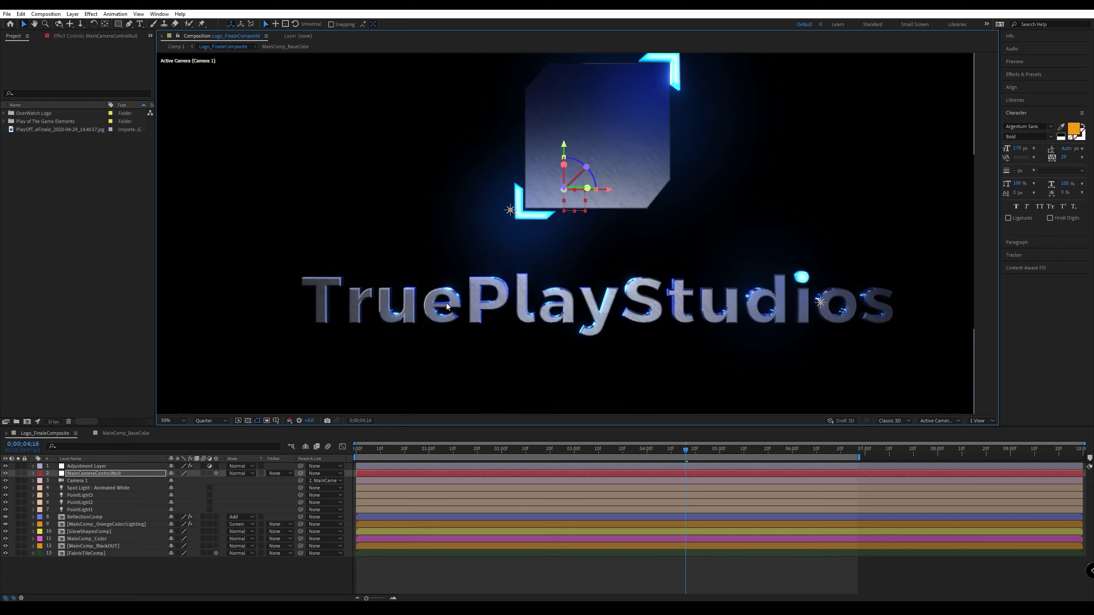
key("ctrl+shift+z")
key("ctrl+z")
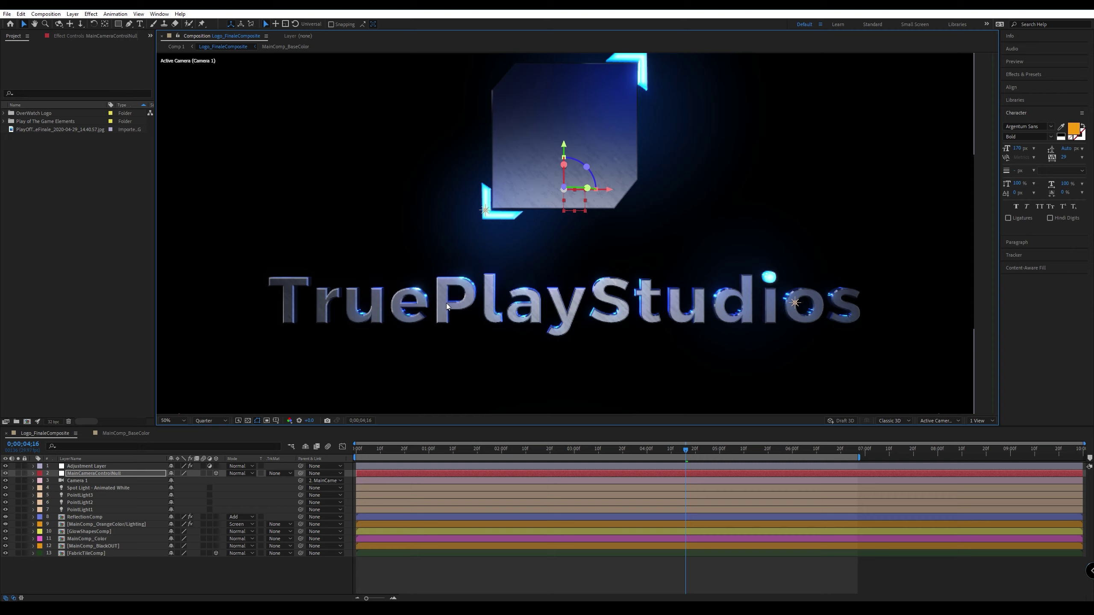
Reveal MainCameraControlNull's Position keyframes and add a Position keyframe at 0;00;06;17.
key("p")
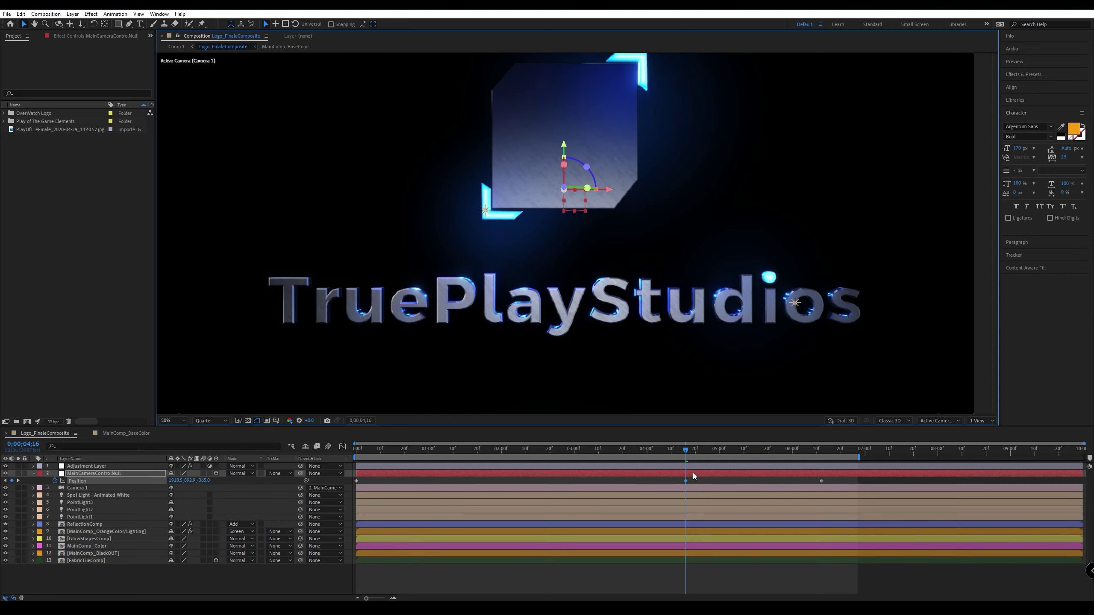
left_click_drag(445, 451, 1083, 458)
left_click(836, 453)
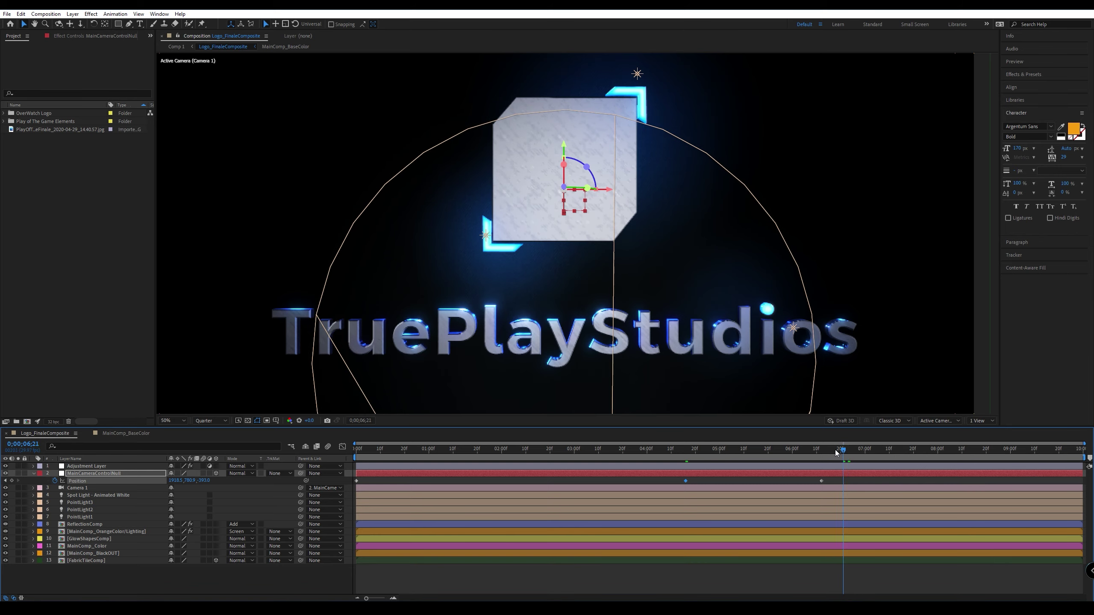
mouse_move(837, 454)
left_mouse_down()
mouse_move(822, 458)
mouse_move(860, 458)
mouse_move(834, 463)
left_mouse_up()
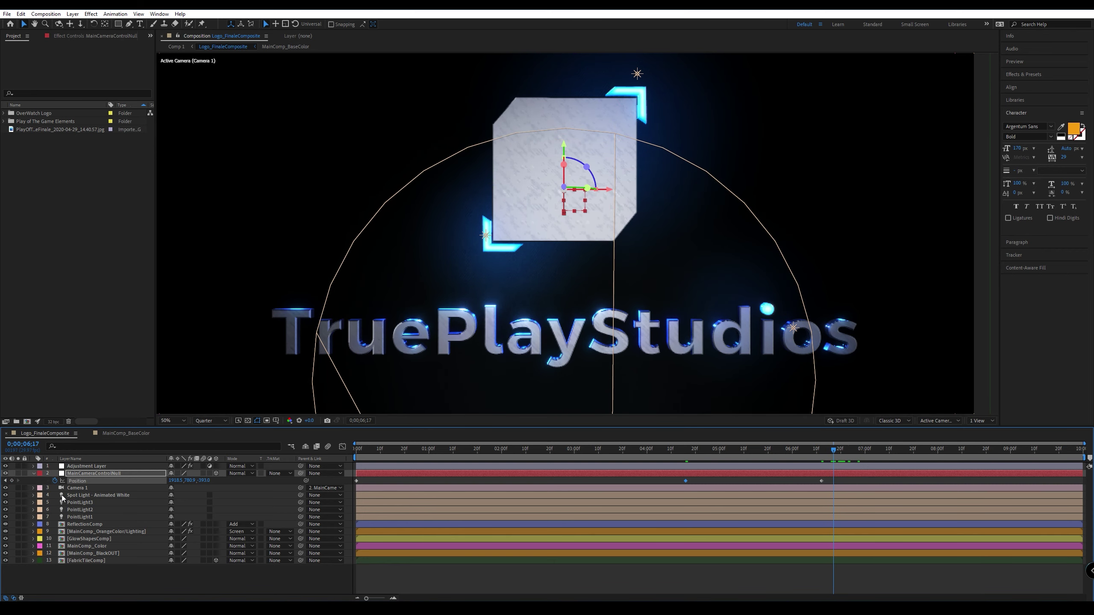
left_click(11, 481)
Lower MainCameraControlNull at 0;00;09;20 until the camera frames the area below the TruePlayStudios title.
left_click_drag(860, 458, 1058, 470)
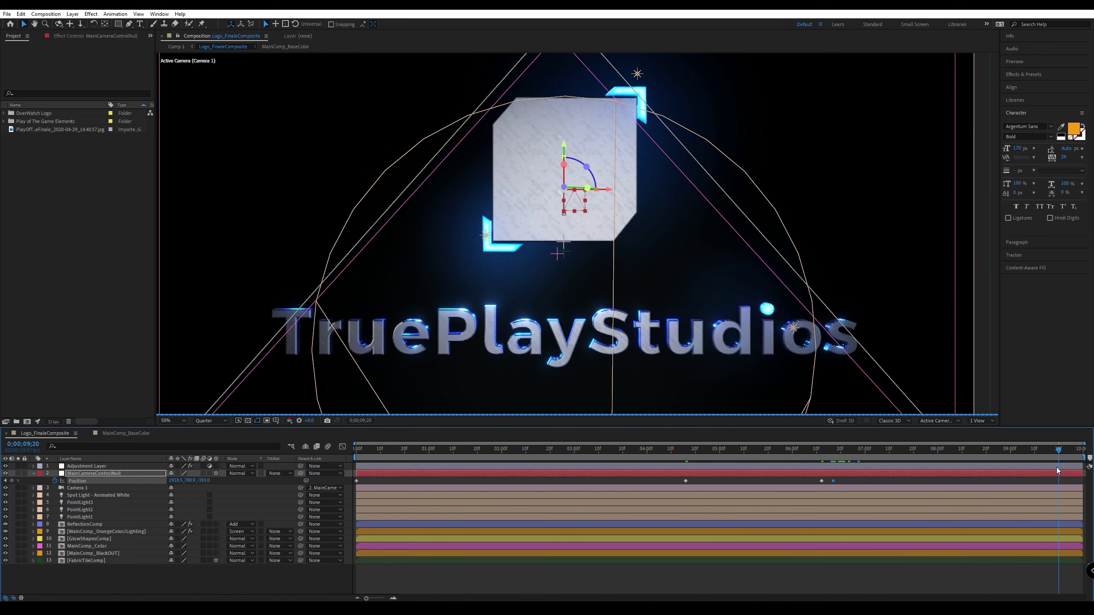
left_click_drag(564, 145, 565, 278)
left_click(567, 276)
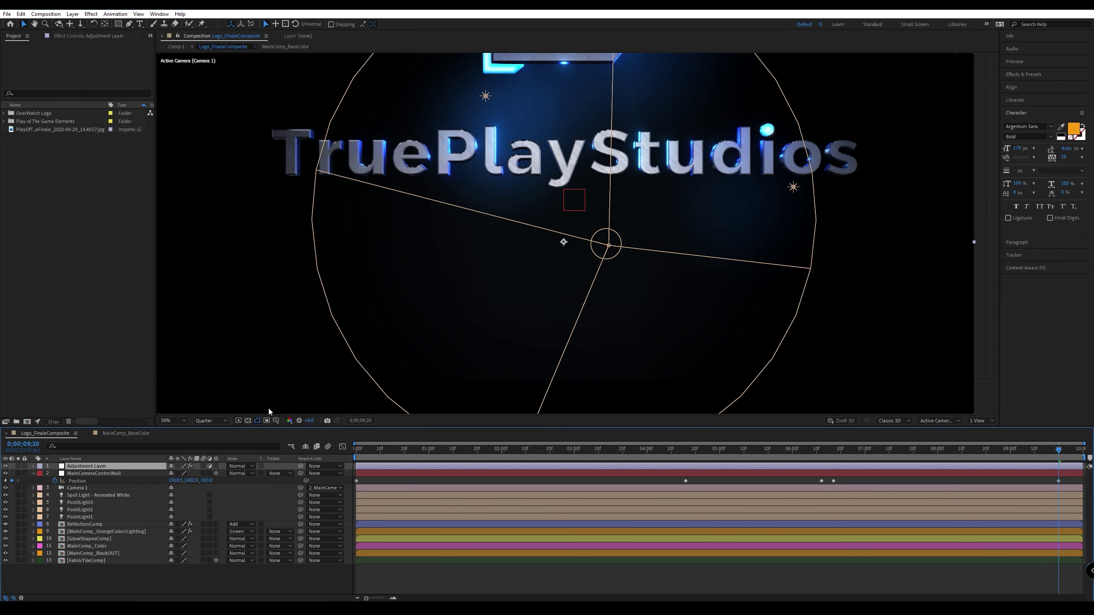
left_click(83, 473)
left_click_drag(568, 150, 567, 172)
right_click(567, 172)
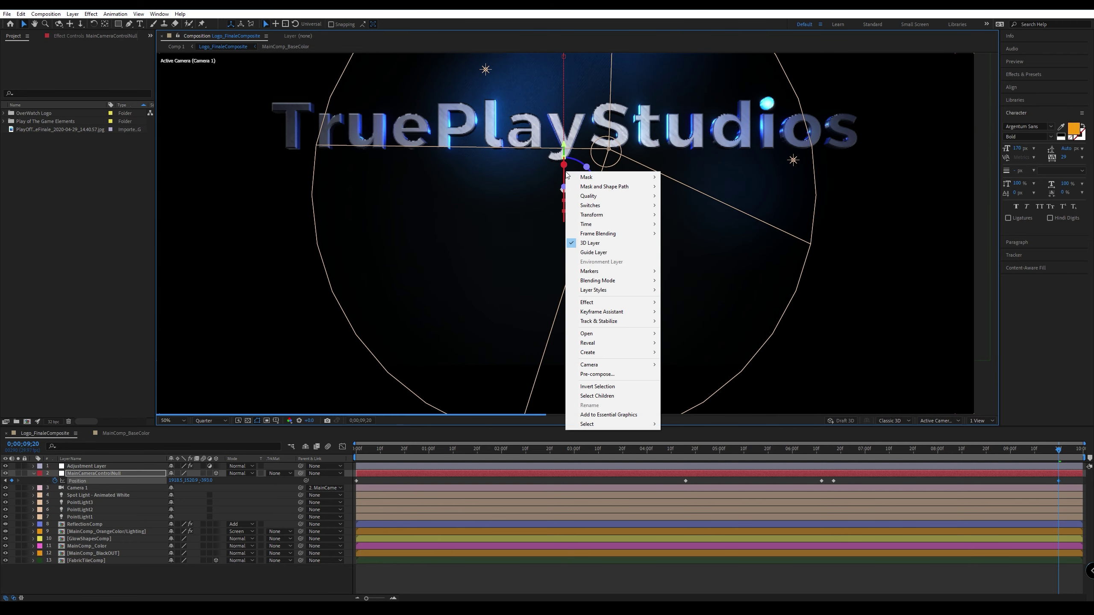
key("f")
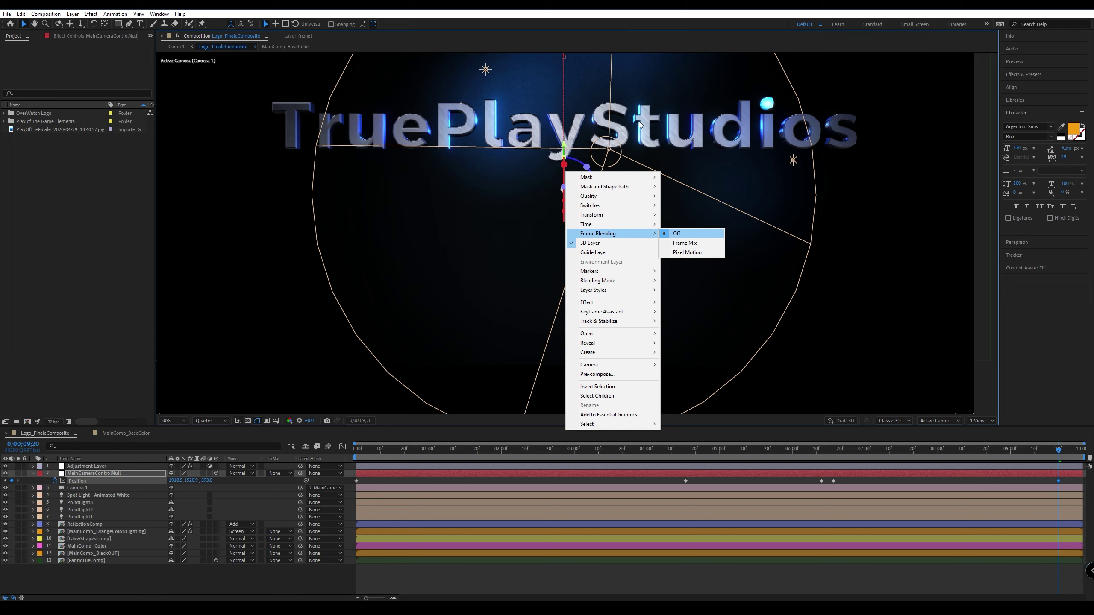
key("f")
key("f")
Lower MainCameraControlNull at 0;00;09;20, then raise it slightly so the TruePlayStudios title sits near the top edge of the frame.
scroll(640, 124, "down", 3)
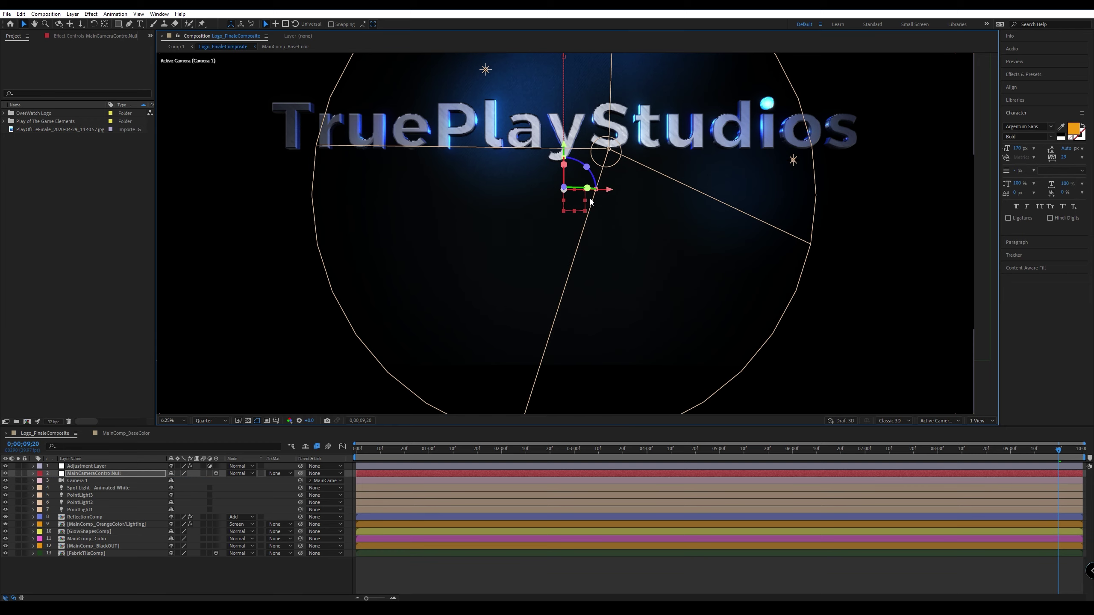
scroll(590, 198, "down", 2)
left_click(639, 257)
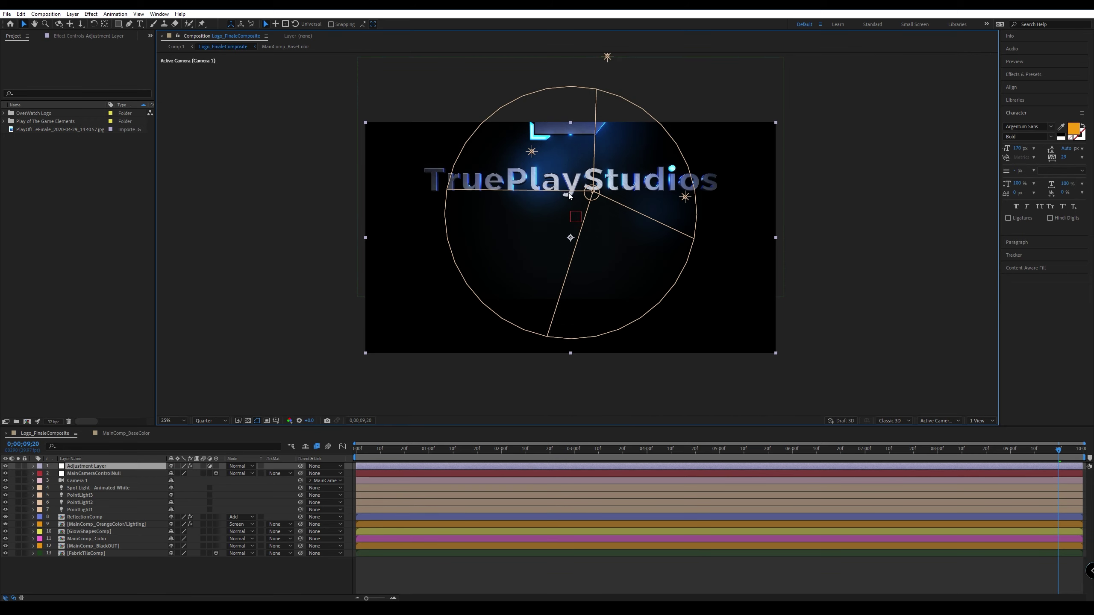
left_click(94, 473)
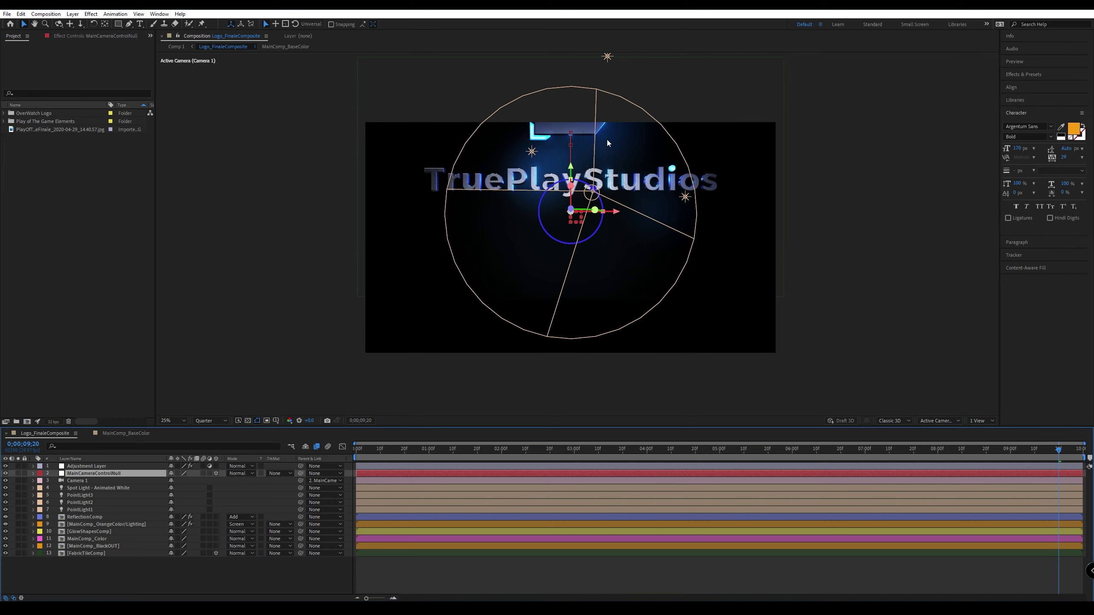
left_click_drag(569, 169, 569, 184)
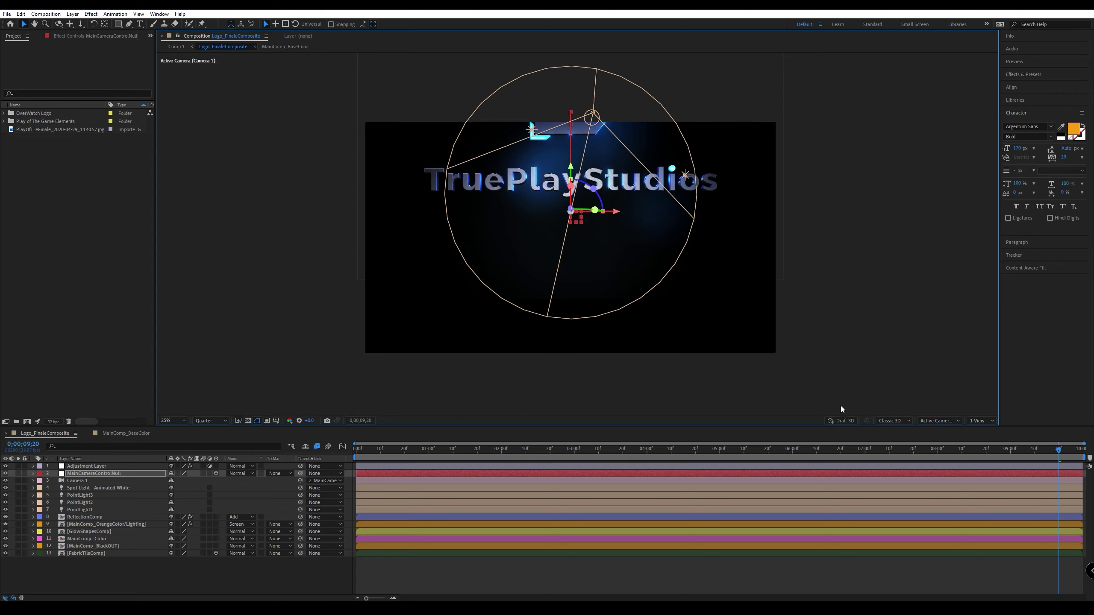
left_click(845, 421)
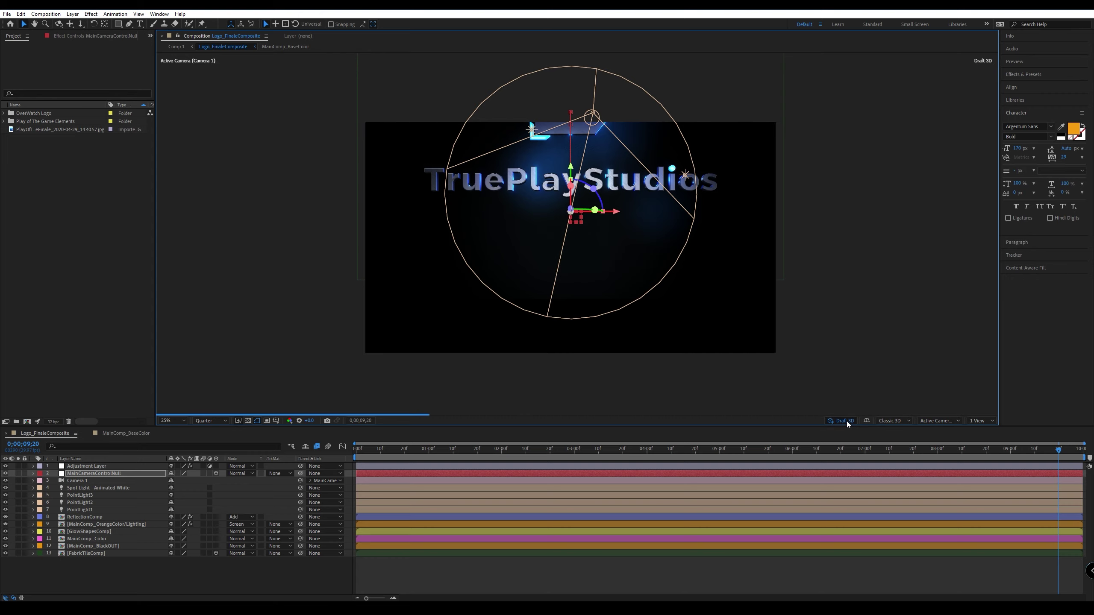
left_click(845, 421)
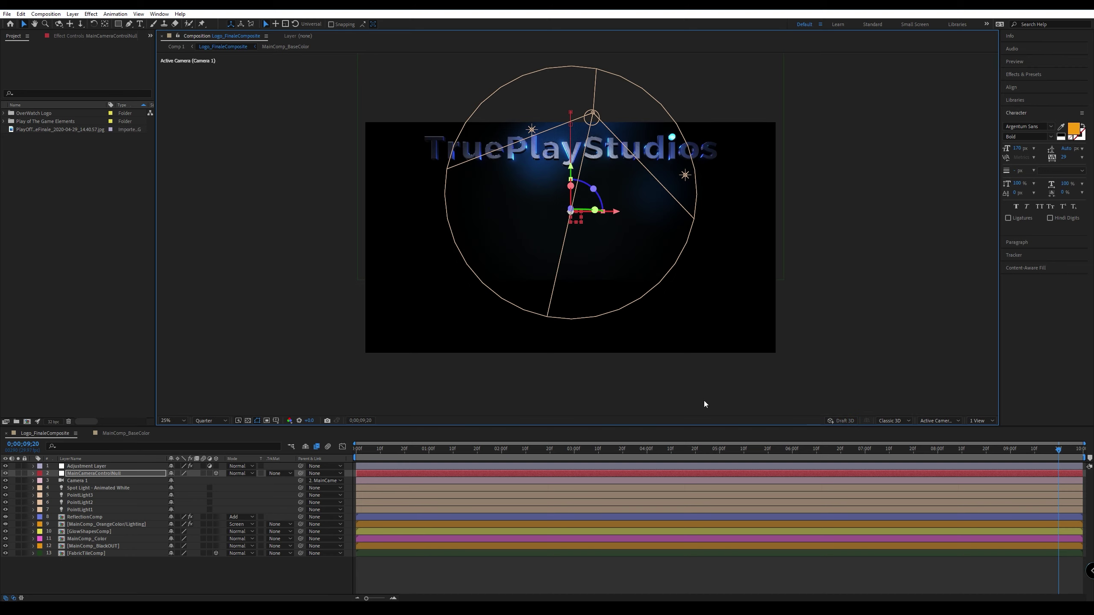
left_click_drag(571, 166, 568, 160)
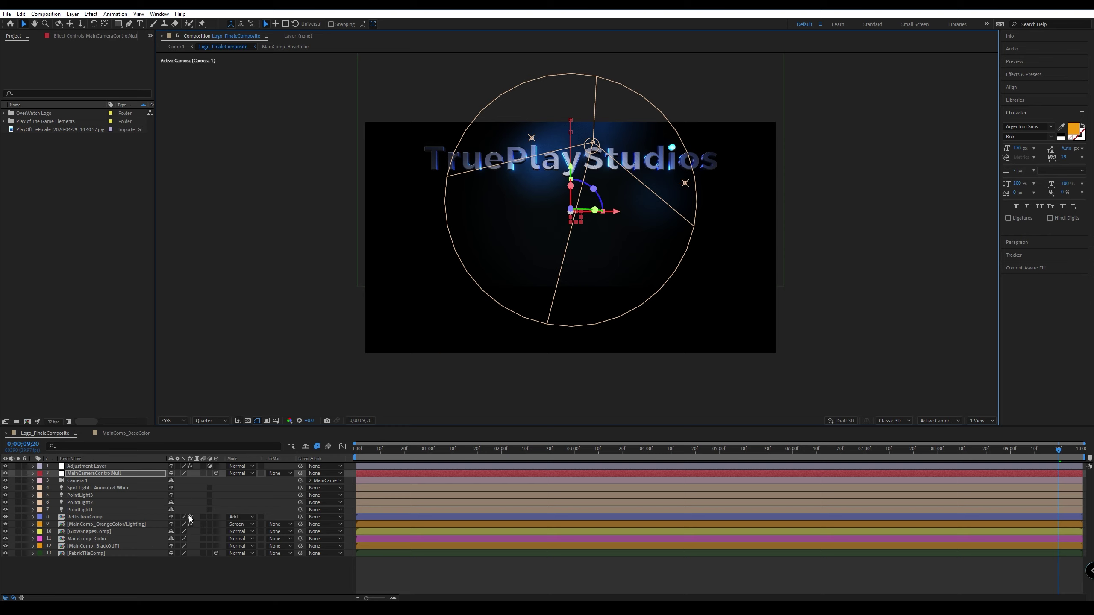
Add the Play of the Game _ Video 1 and Video 2 comps beneath all other layers in Logo_FinaleComposite.
left_click(89, 577)
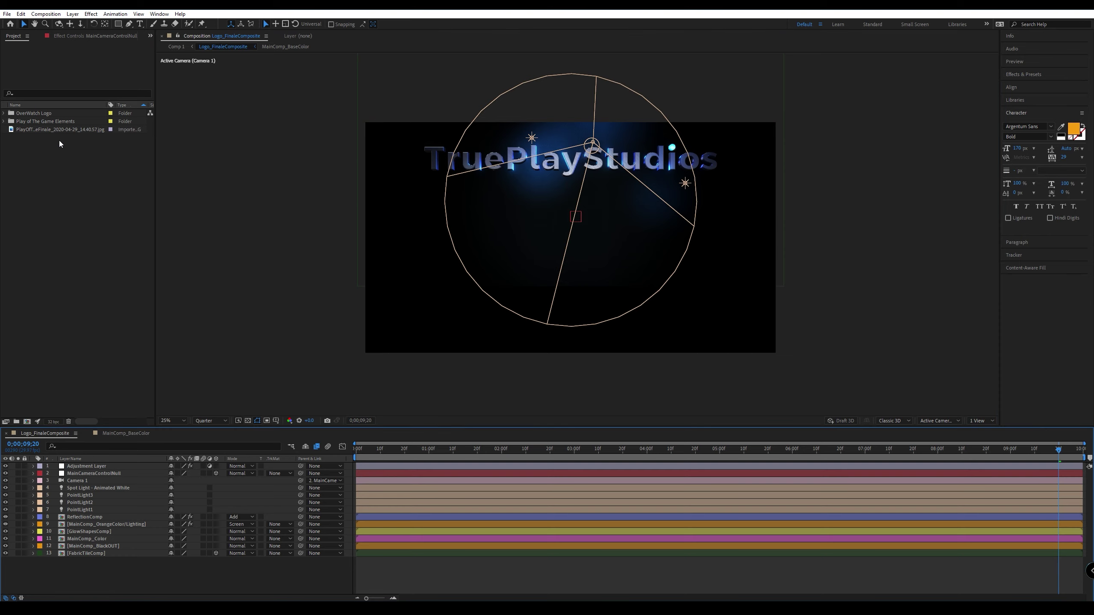
left_click(80, 38)
left_click(11, 39)
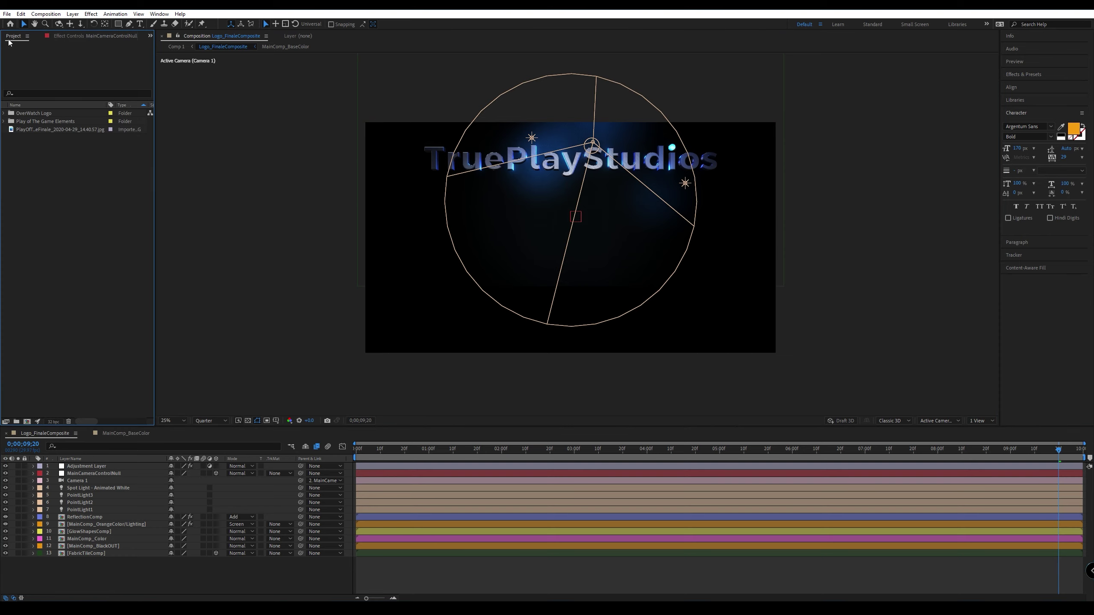
left_click(4, 121)
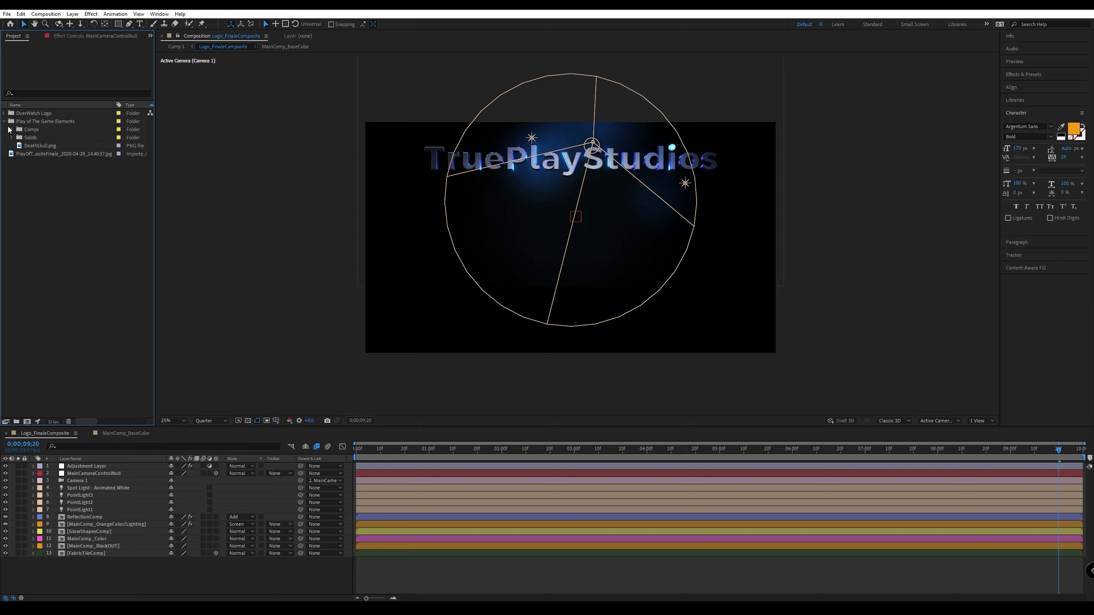
left_click(12, 130)
left_click(53, 138)
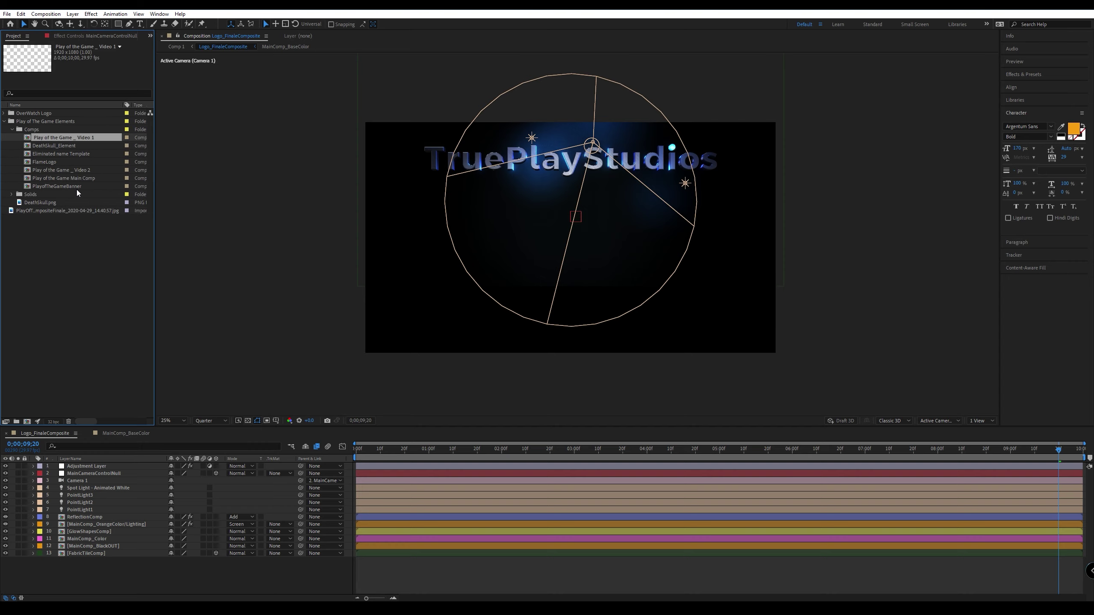
left_click(75, 171, "ctrl")
left_click_drag(58, 173, 110, 563)
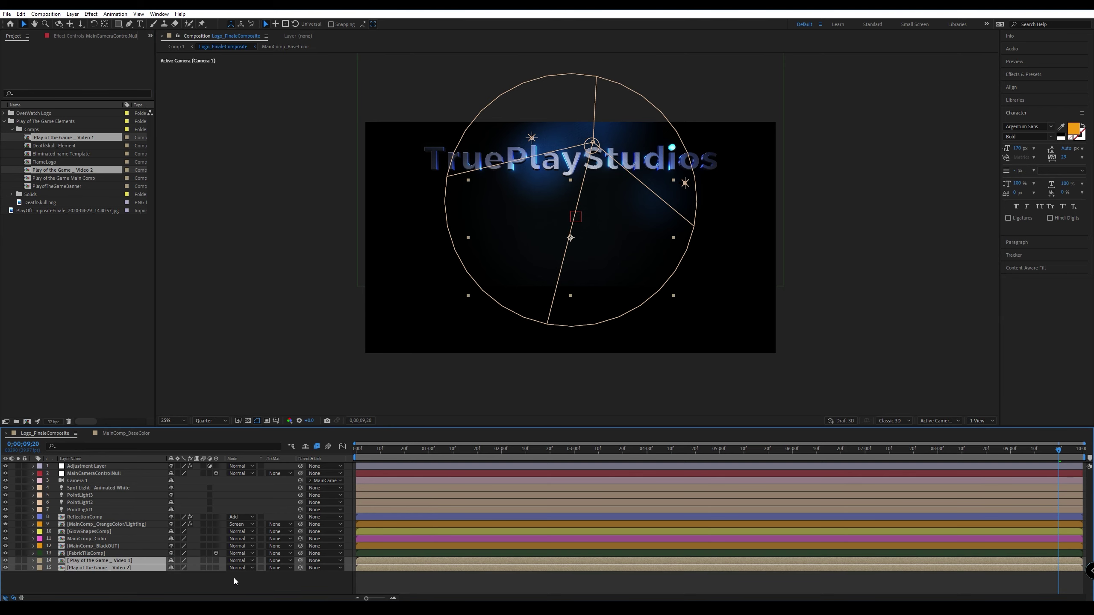
Make both Play of the Game video layers 3D and turn off Accepts Lights for them.
left_click(216, 560)
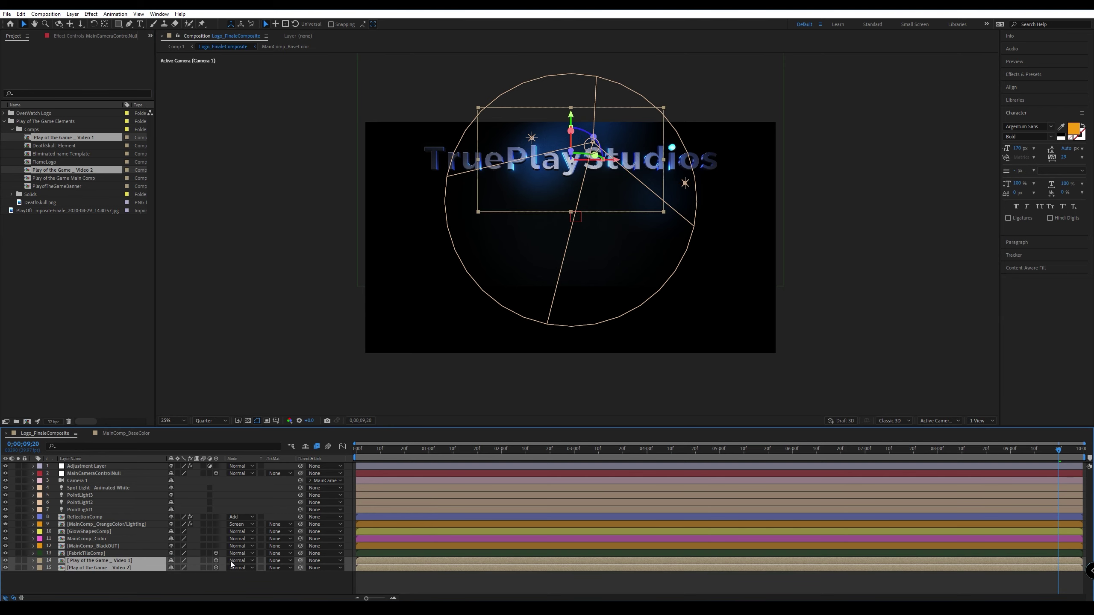
key("a")
key("a")
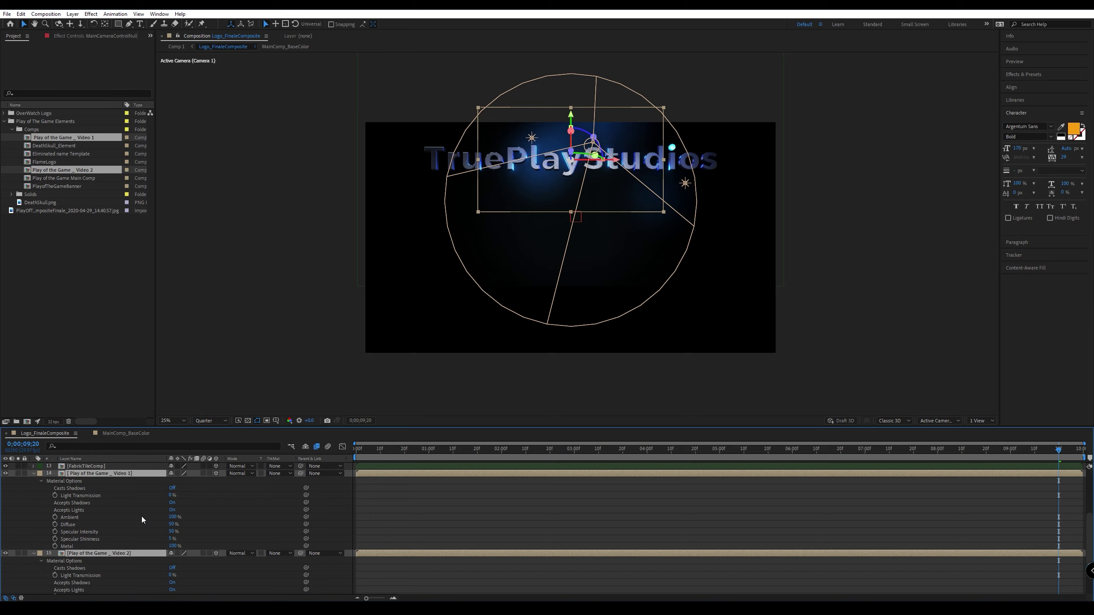
left_click(172, 510)
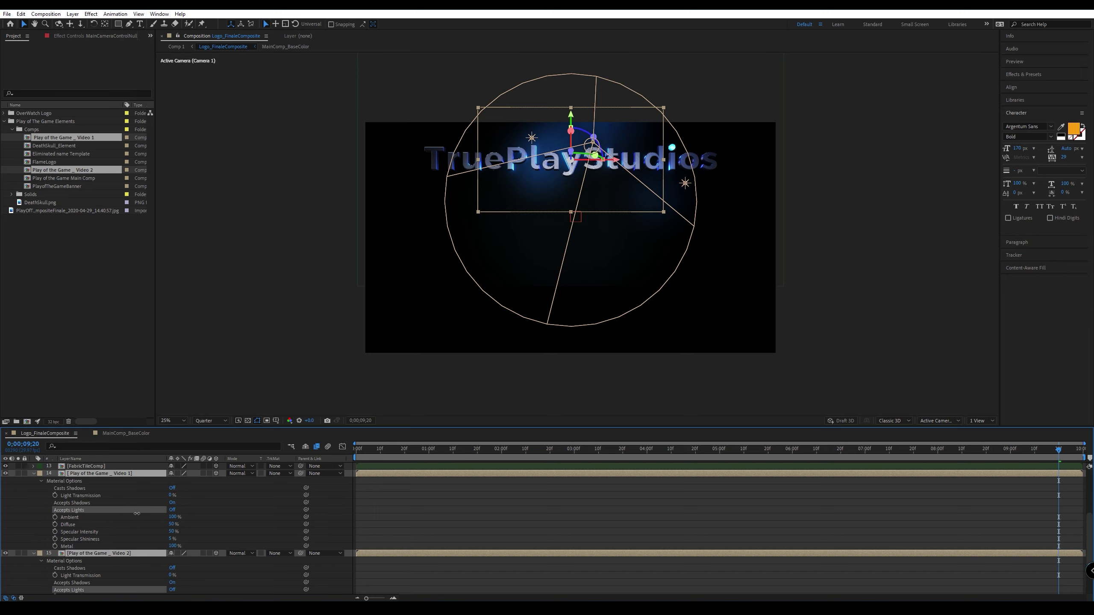
left_click(34, 473)
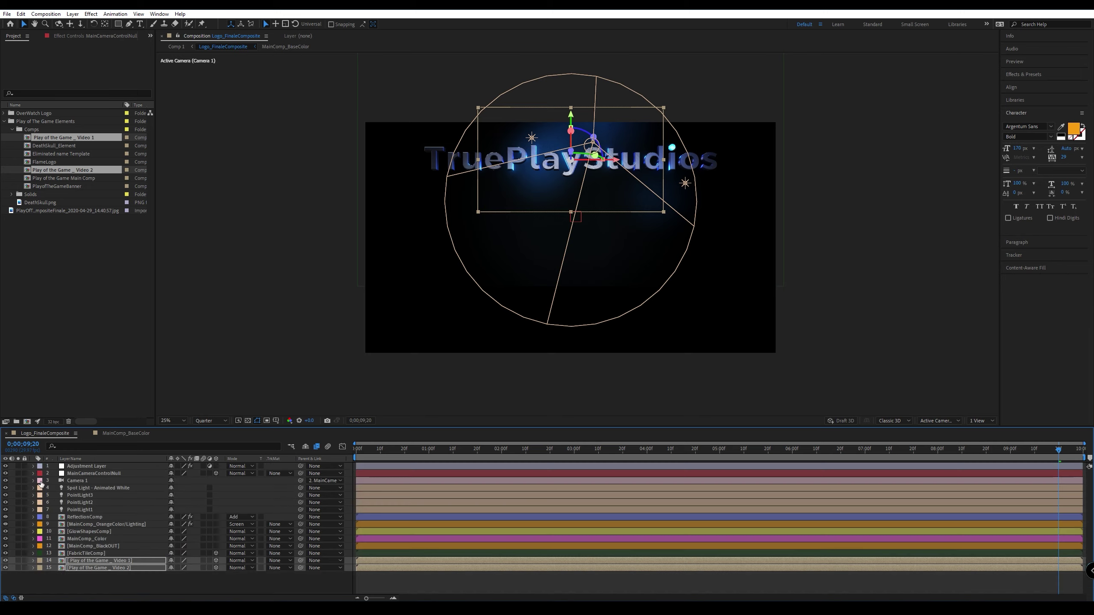
Move both video layers below the TruePlayStudios title to a Position of about 1920, 2000, -496.
left_click_drag(575, 155, 576, 244)
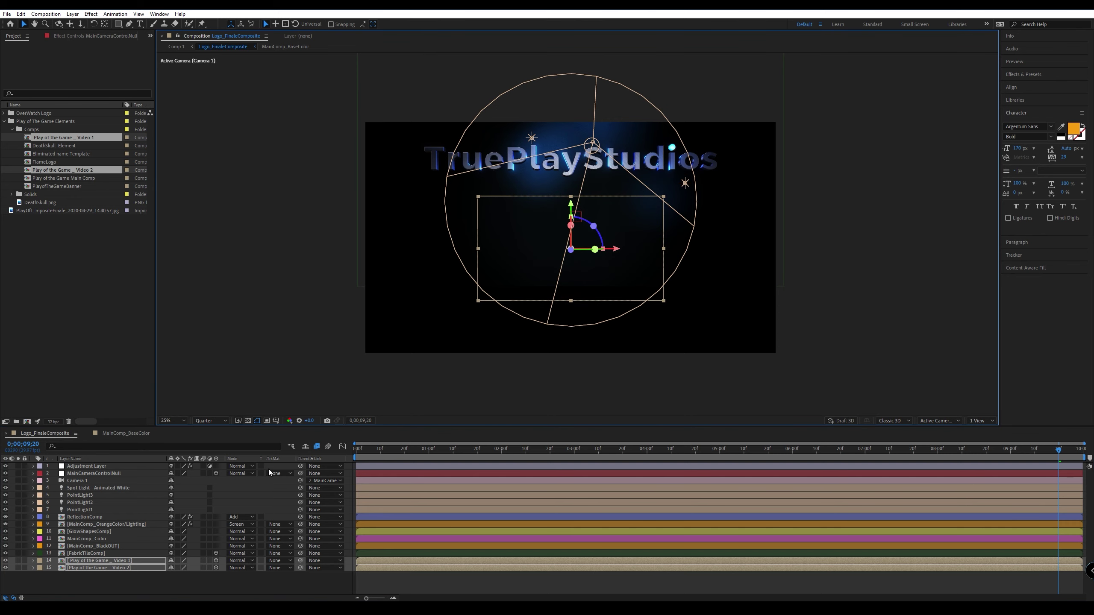
key("p")
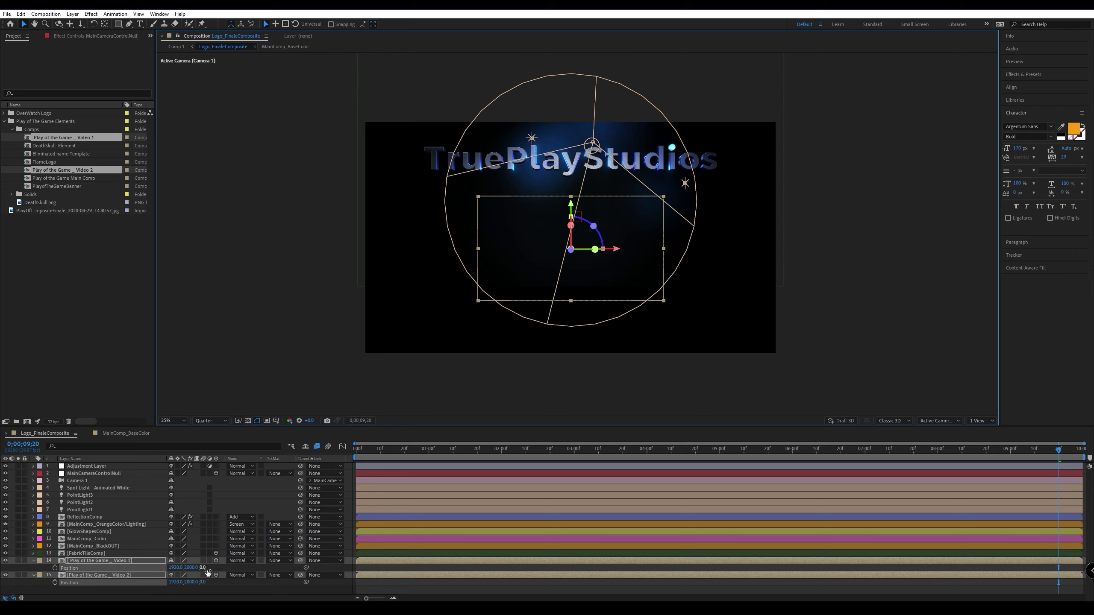
left_click_drag(203, 568, 0, 572)
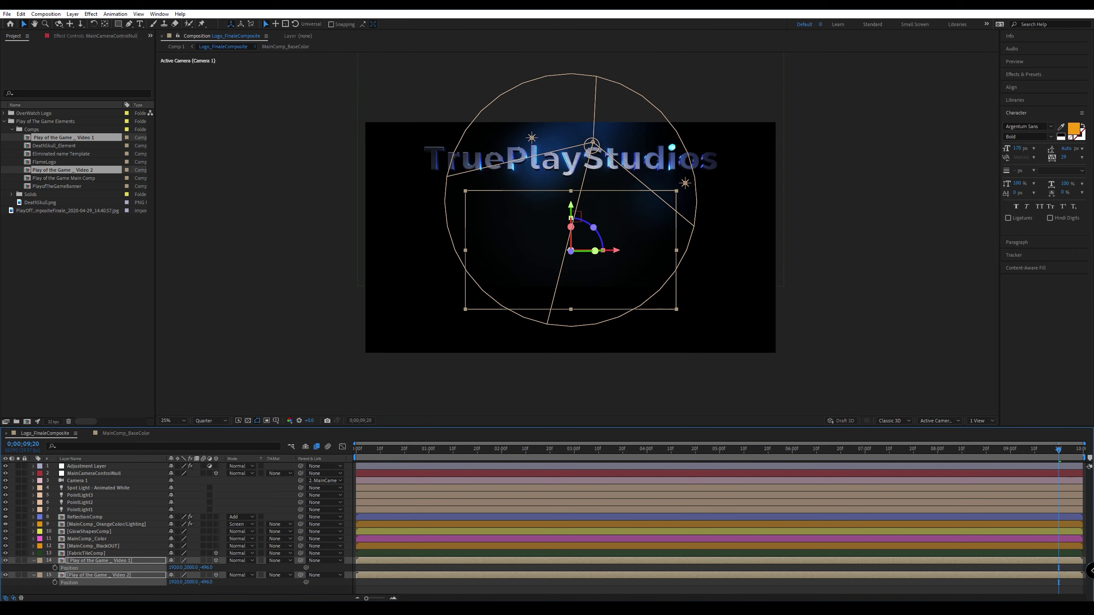
Examine the background around the two video layers and along their lower edge at several magnifications.
key("period")
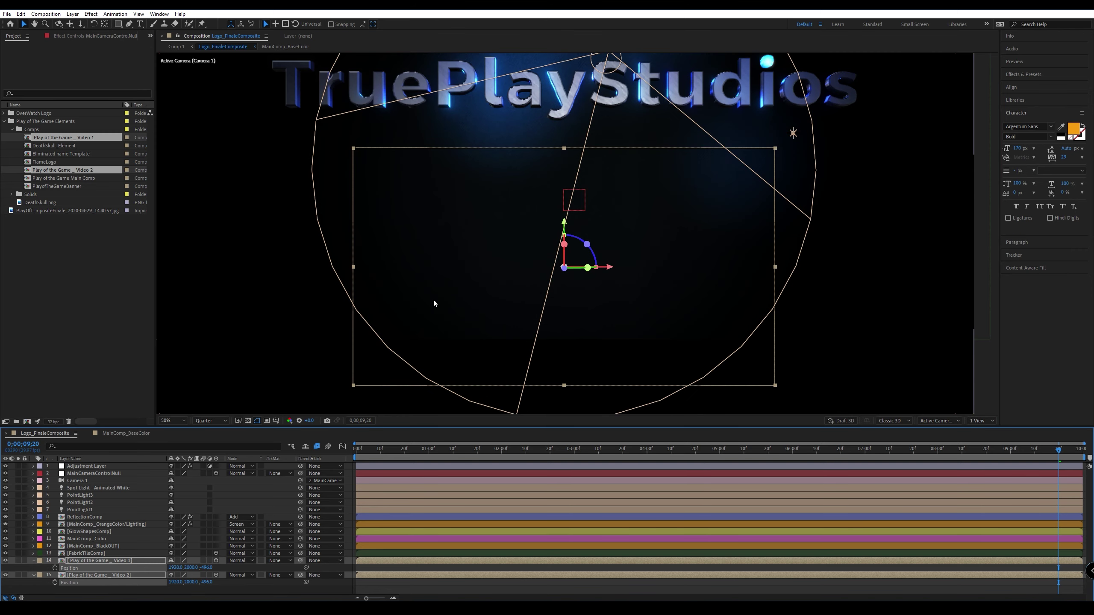
key("comma")
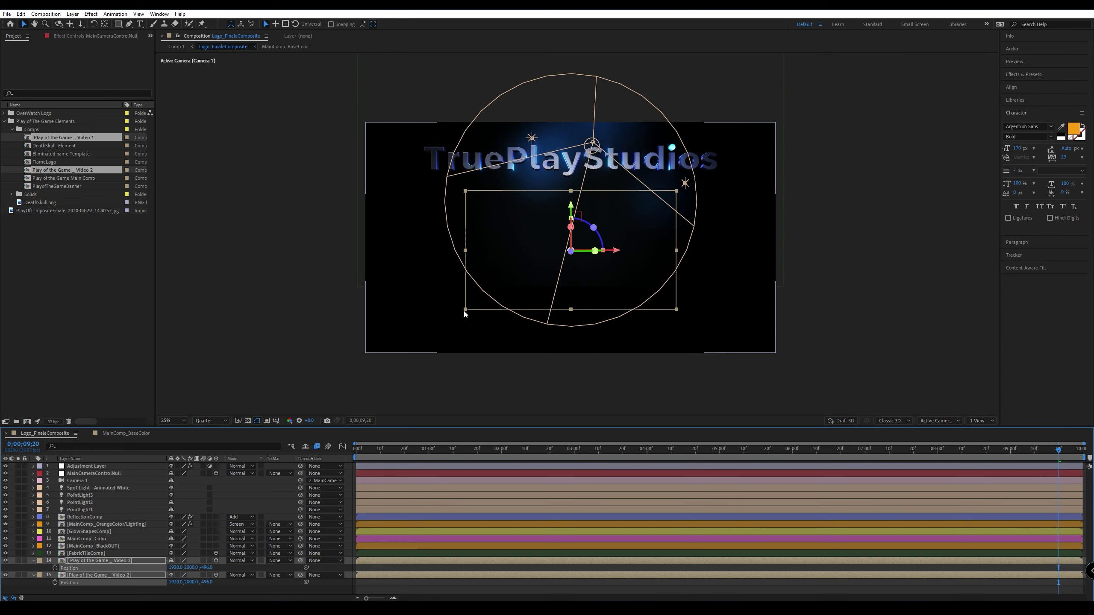
key("period")
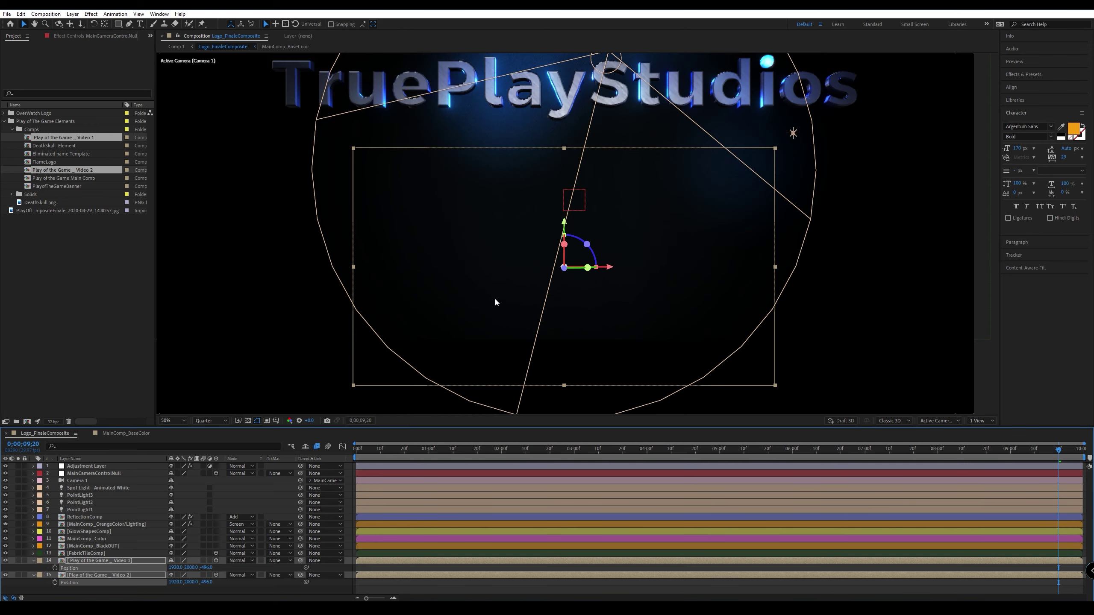
key("period")
left_click_drag(425, 332, 535, 152)
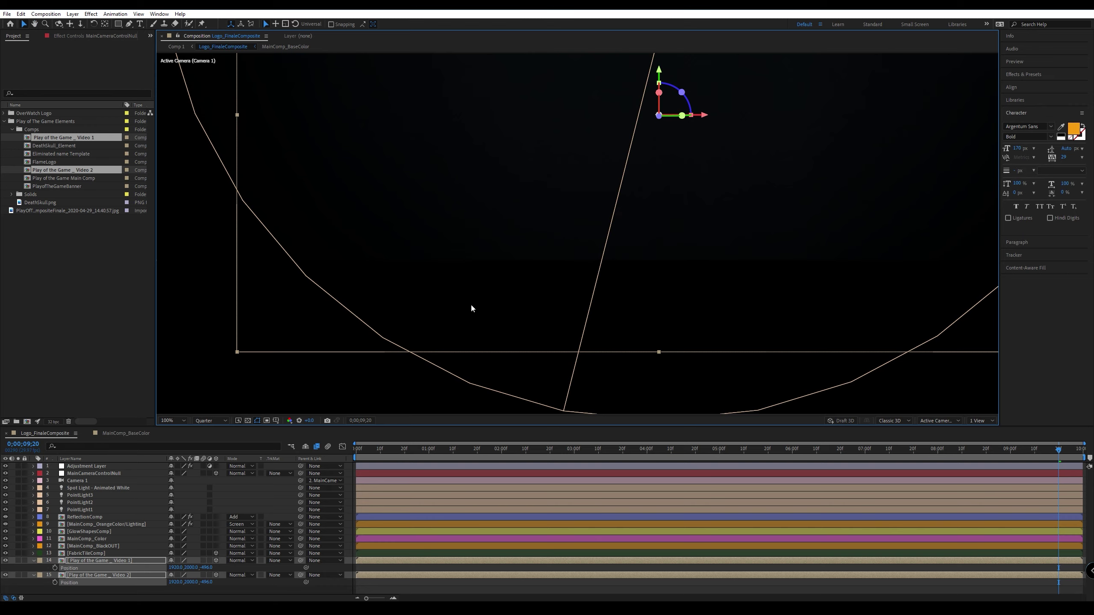
key("comma")
key("period")
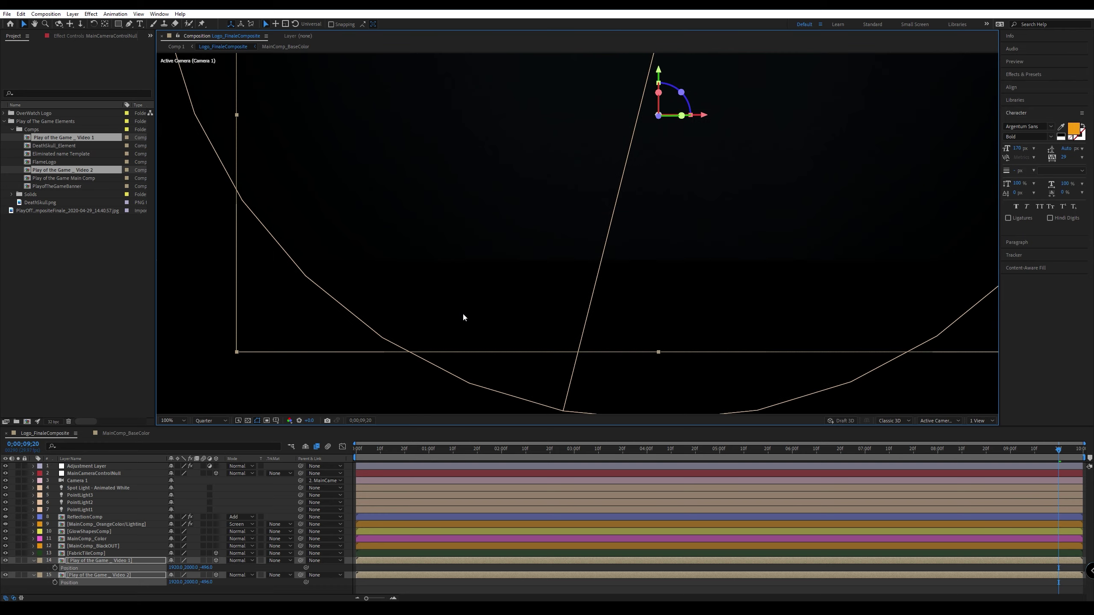
key("period")
key("comma")
key("comma")
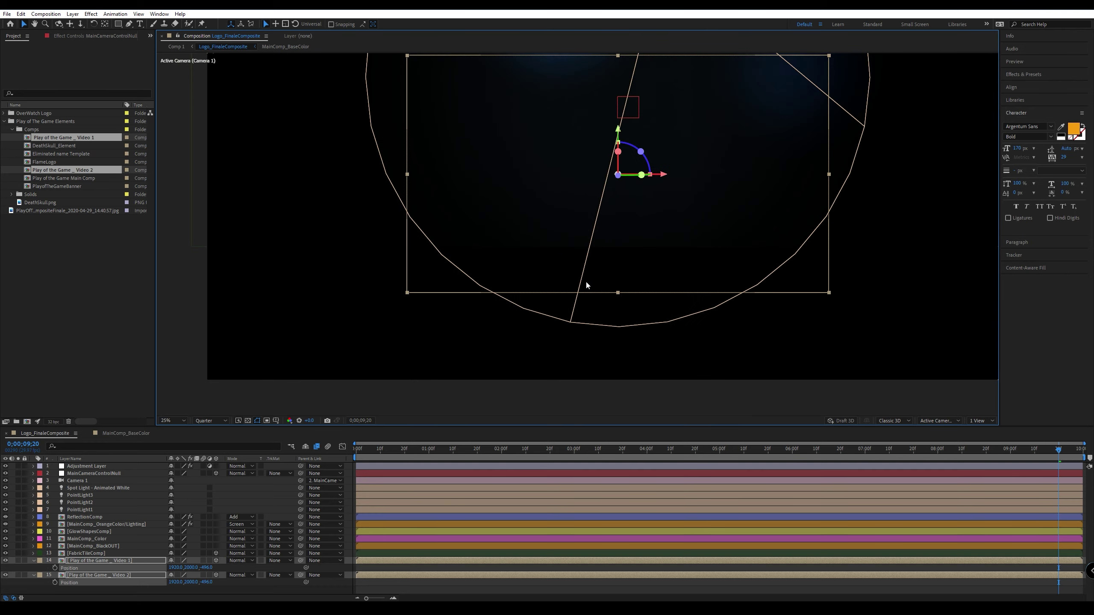
key("comma")
Set the FabricTileComp layer's Scale to 500%.
left_click(90, 554)
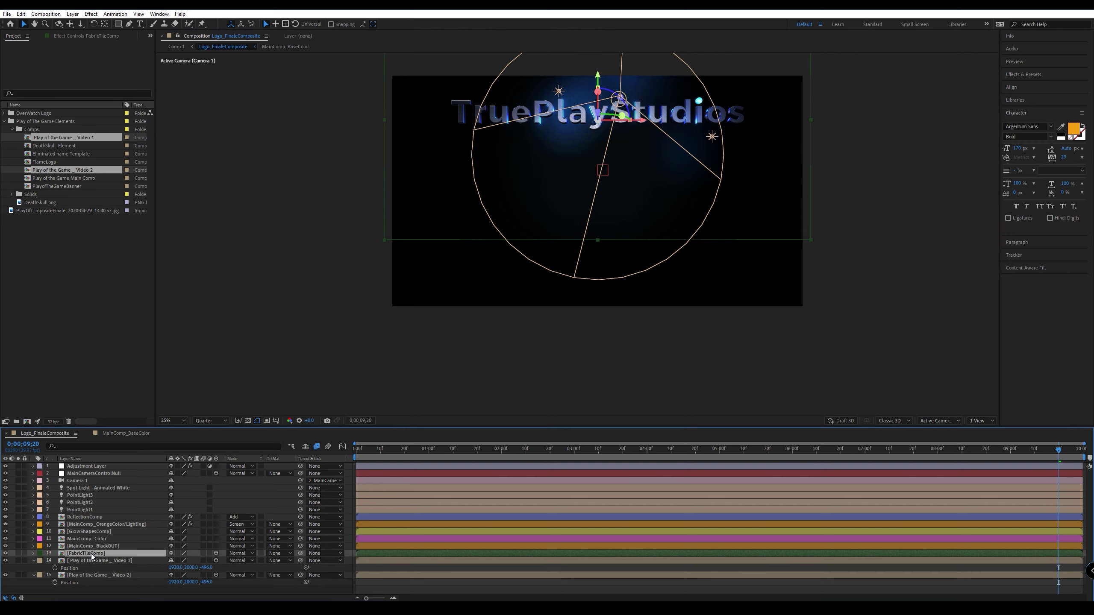
key("s")
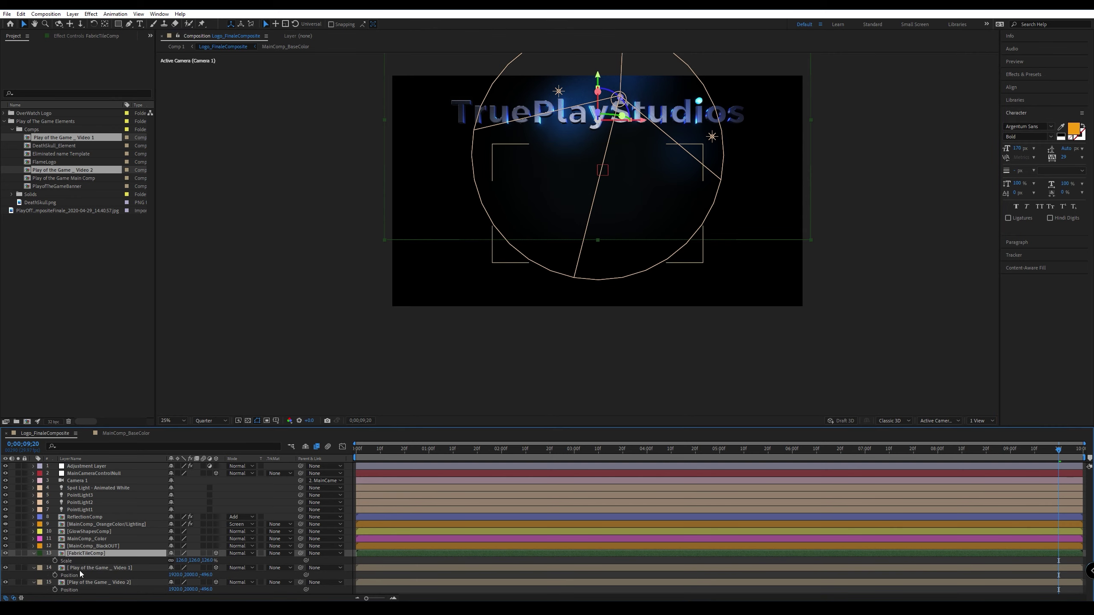
left_click(181, 560)
type("500")
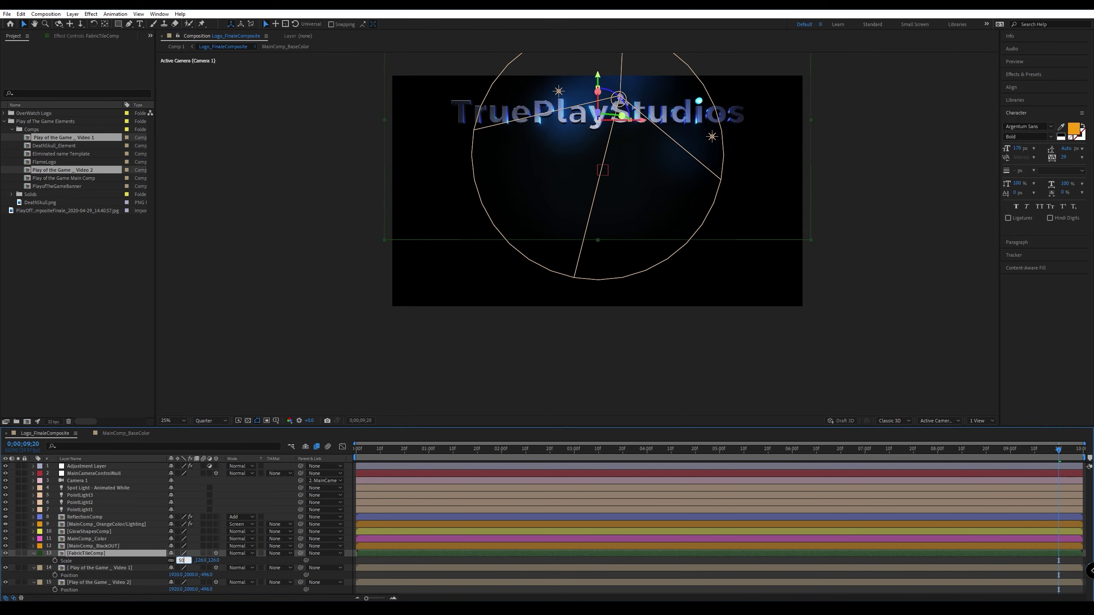
key("Return")
Set the composition preview resolution to Full and inspect the enlarged fabric texture behind the title.
scroll(627, 208, "up", 4)
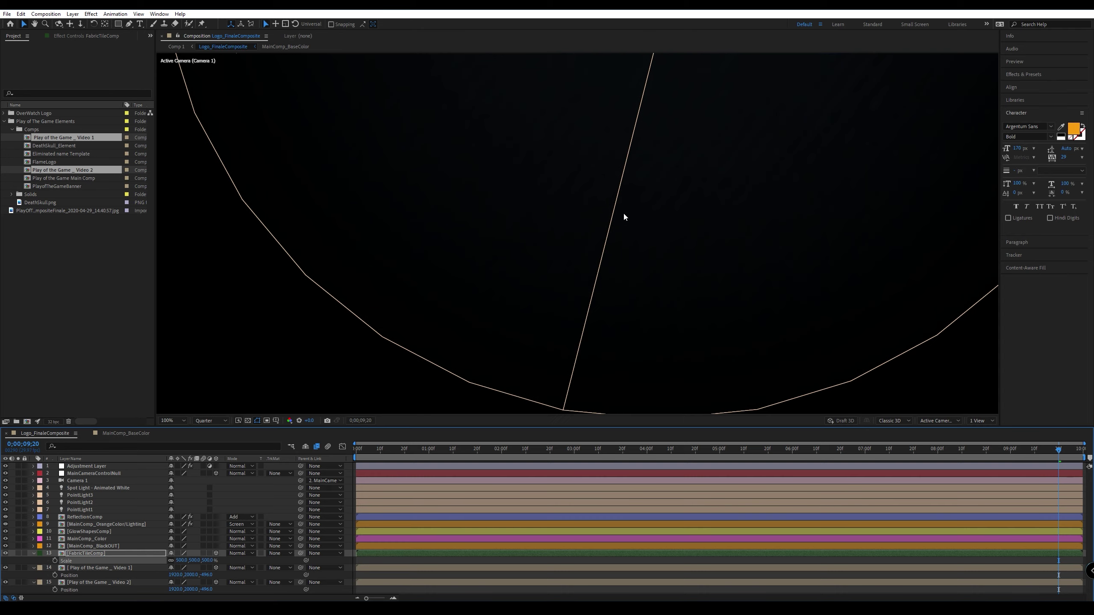
left_click_drag(687, 184, 518, 390)
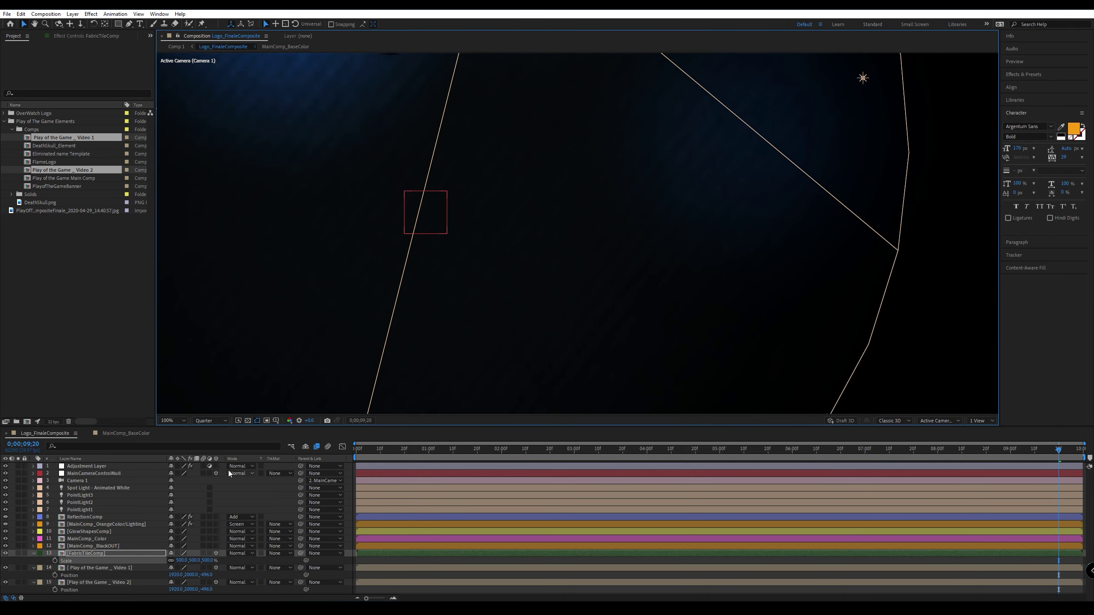
left_click(210, 421)
left_click(206, 441)
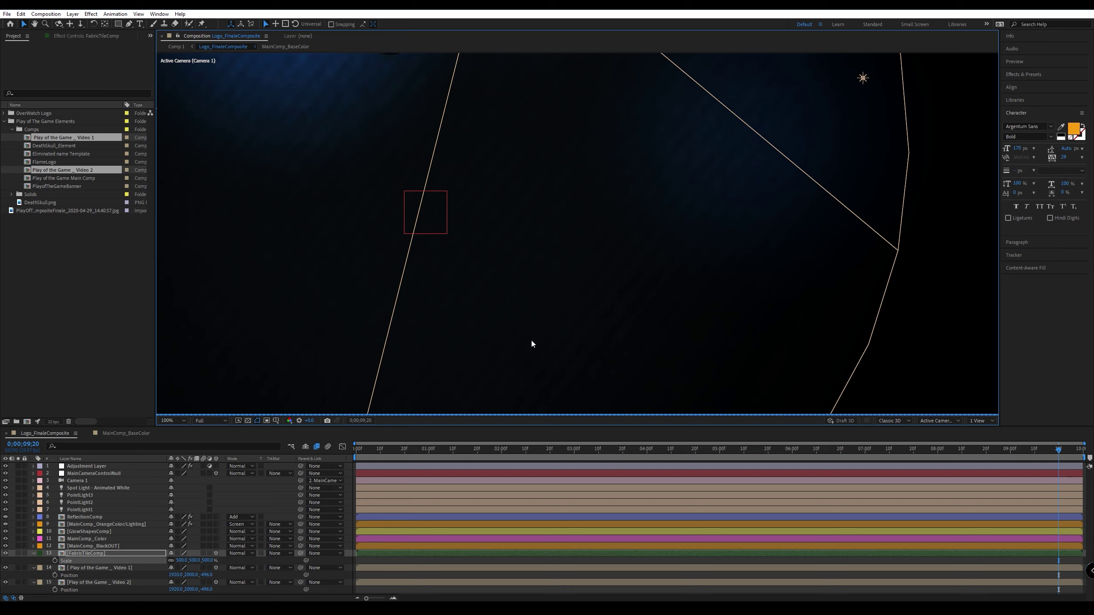
key("comma")
key("comma")
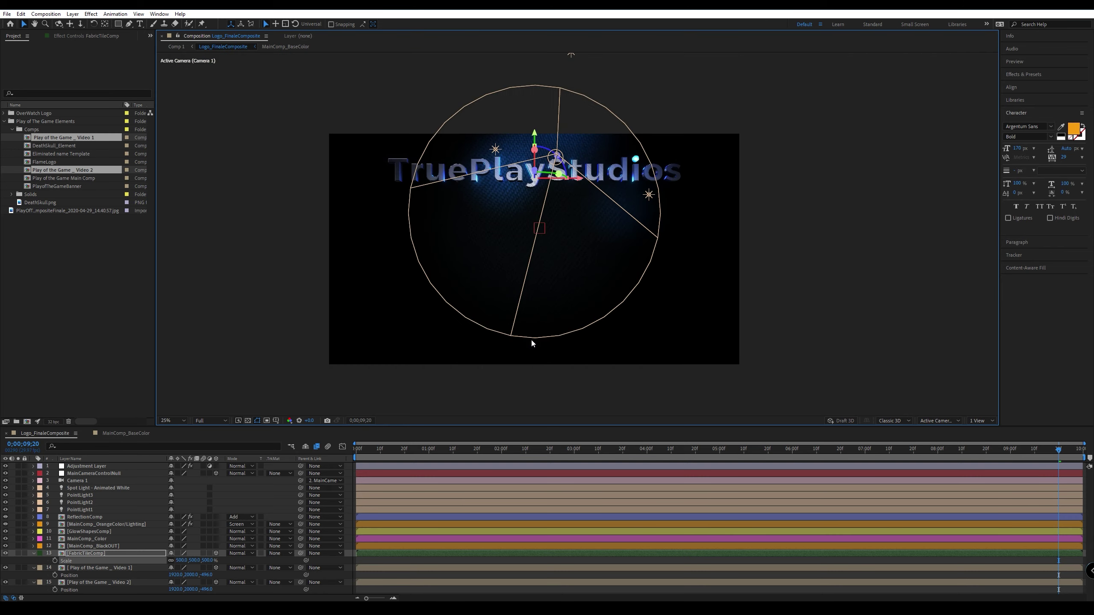
key("period")
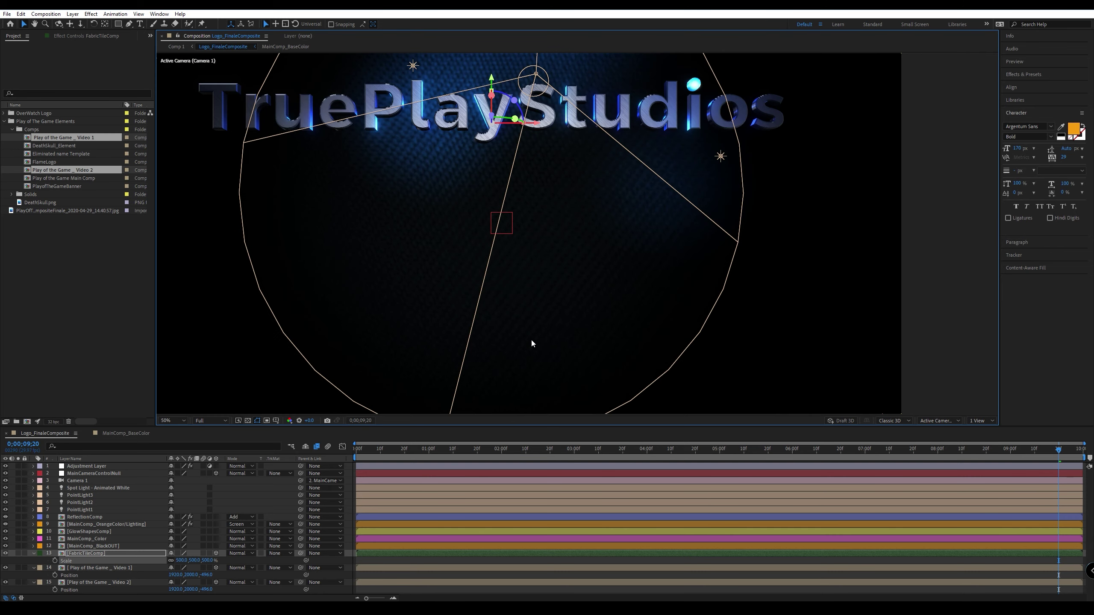
Set the FabricTileComp layer's Scale to 126%.
left_click(182, 560)
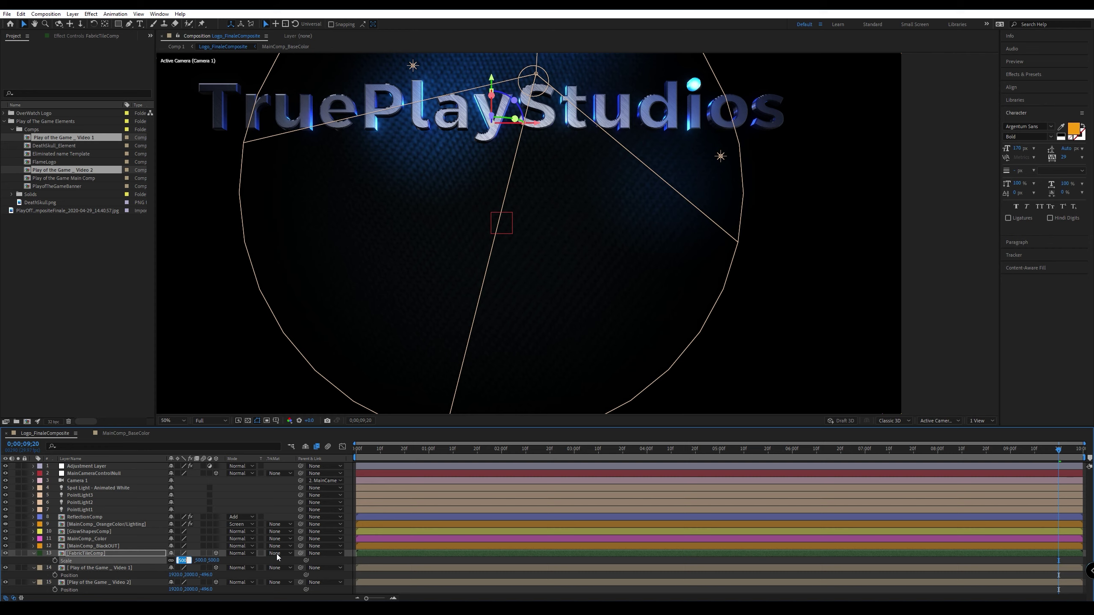
type("126")
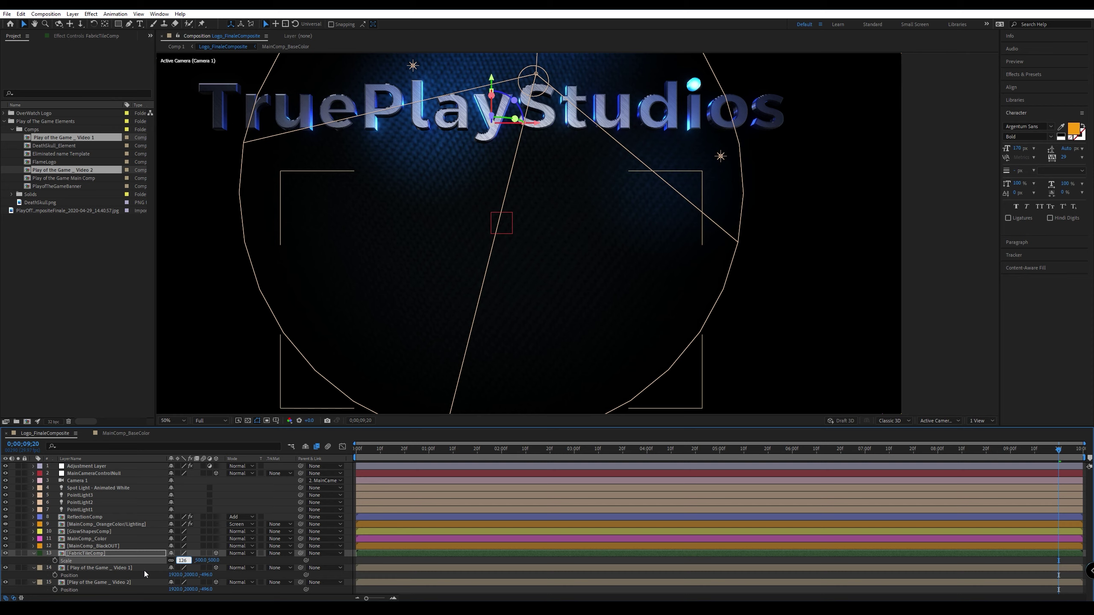
key("Return")
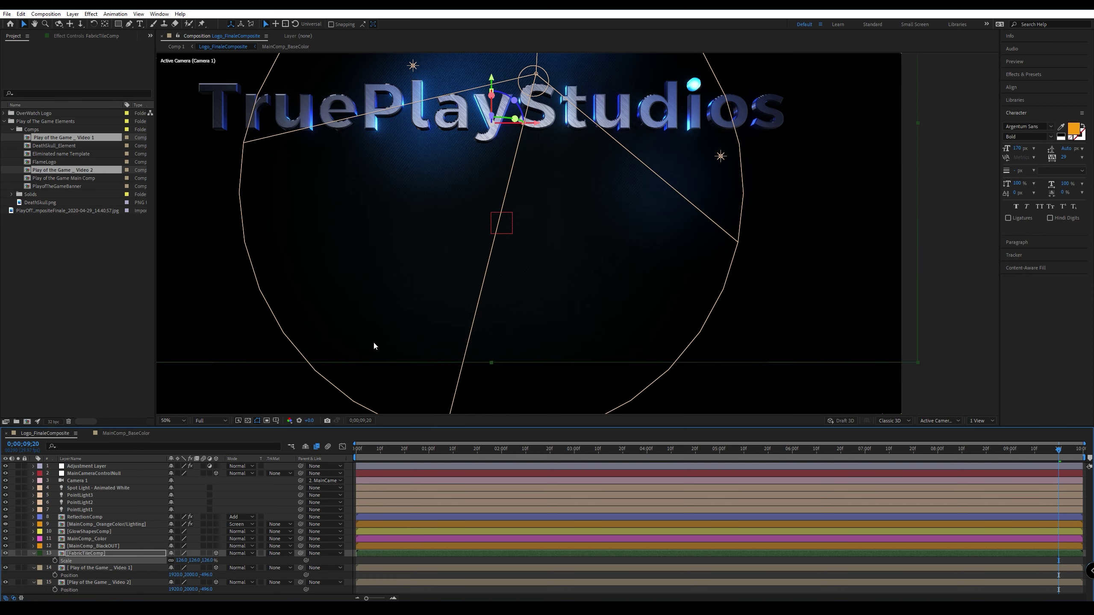
Duplicate the FabricTileComp layer and move the copy down to a Y Position of about 3705, extending the fabric below the original.
left_click(86, 553)
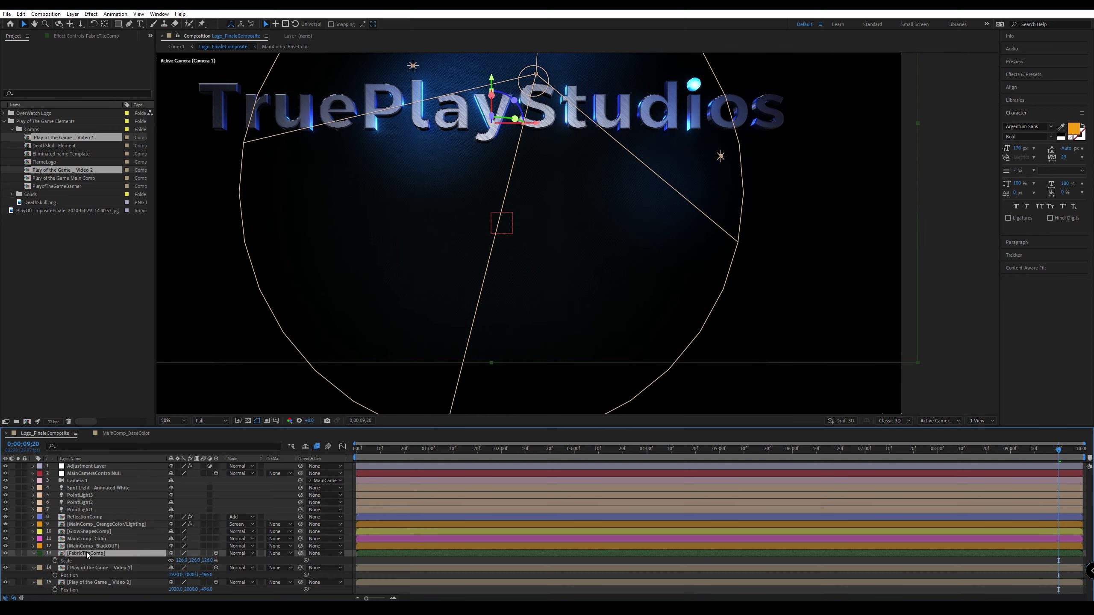
key("ctrl+d")
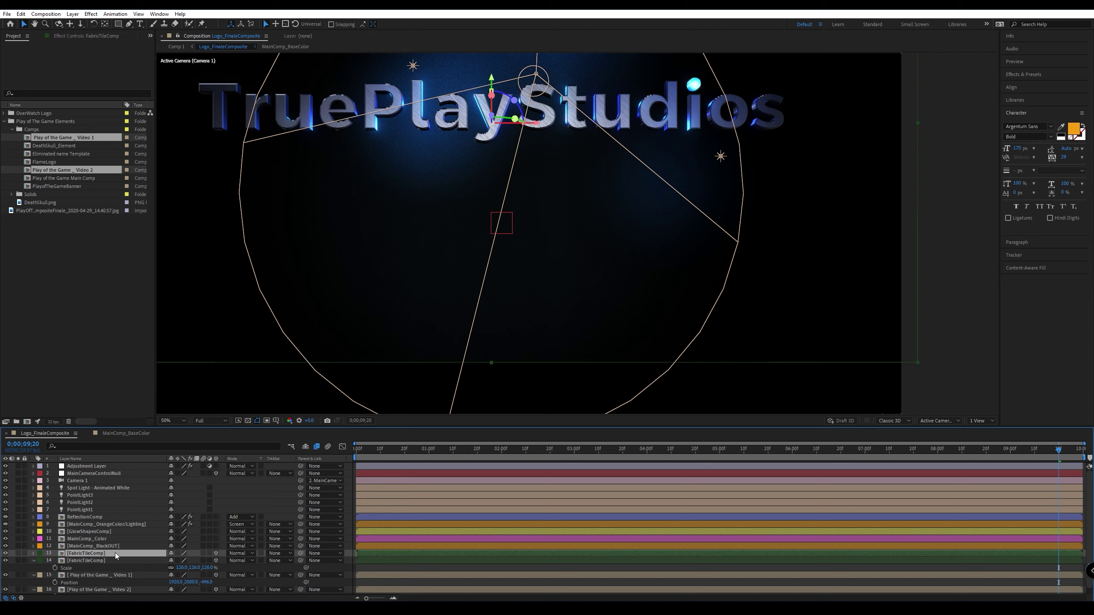
key("p")
left_click_drag(204, 561, 912, 574)
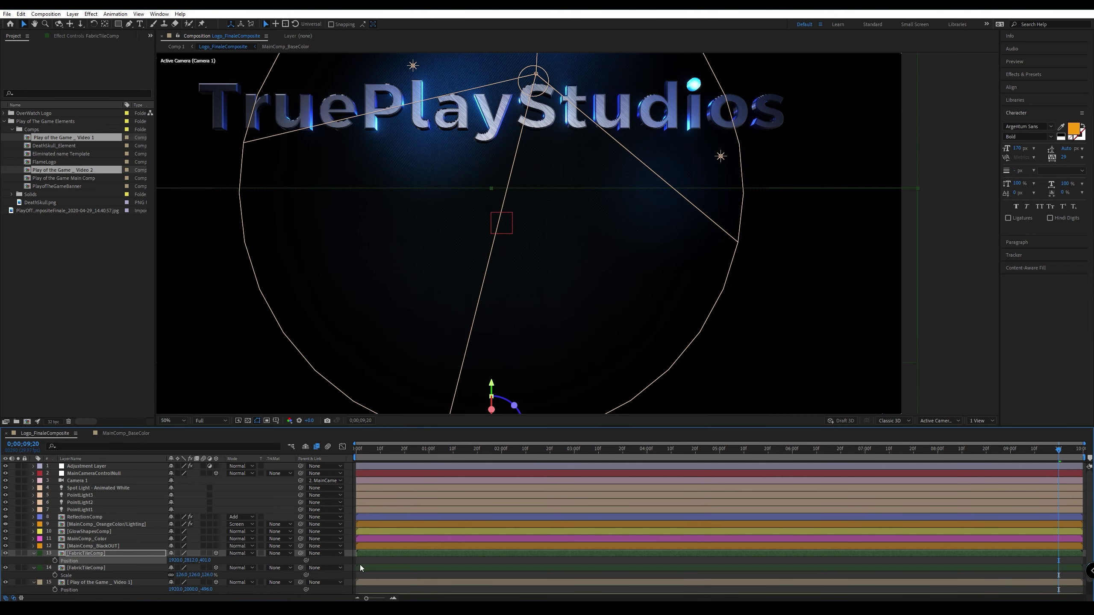
left_click_drag(198, 566, 575, 563)
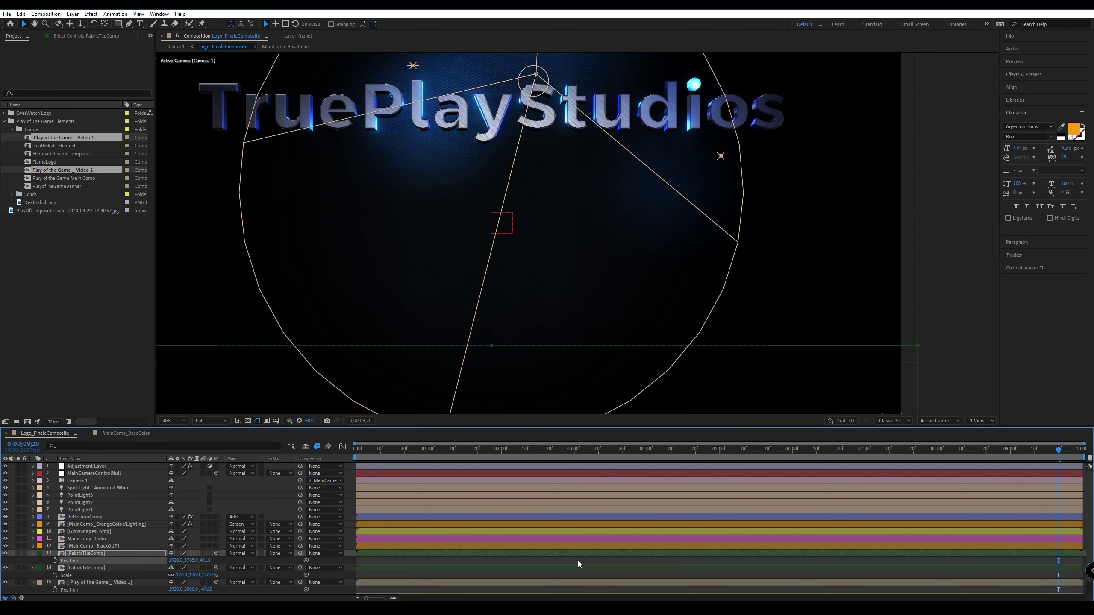
Fine-tune the duplicated FabricTileComp layer's Y Position so its upper edge lines up with the original fabric's lower edge.
left_click(950, 369)
key("period")
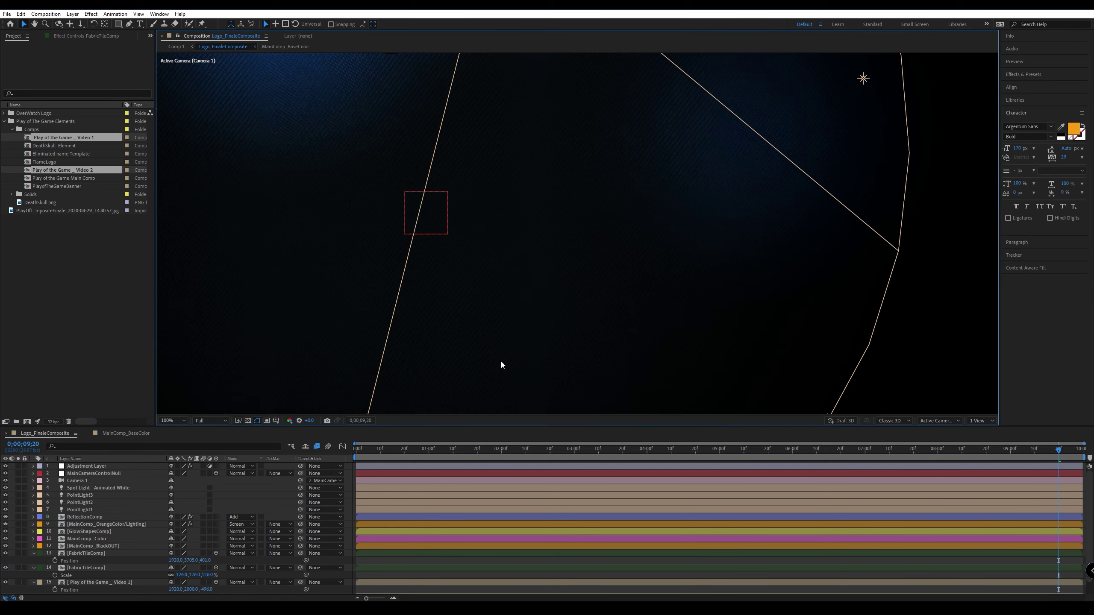
middle_click_drag(501, 362, 555, 190)
scroll(555, 242, "up", 1)
middle_click_drag(554, 242, 597, 130)
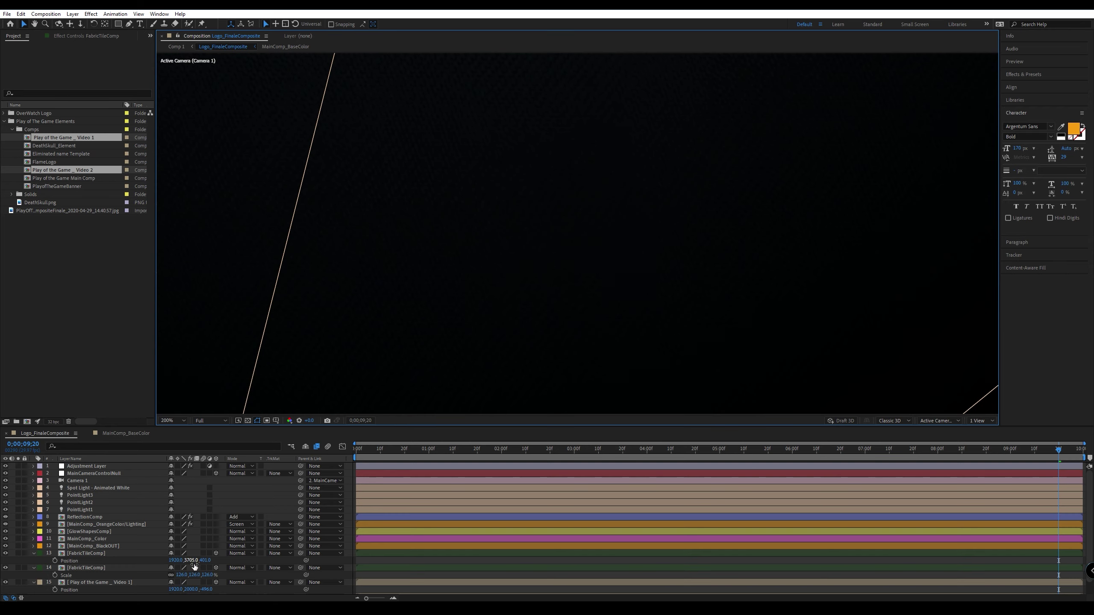
mouse_move(191, 561)
left_mouse_down()
mouse_move(235, 566)
mouse_move(186, 563)
left_mouse_up()
left_click_drag(184, 564, 163, 570)
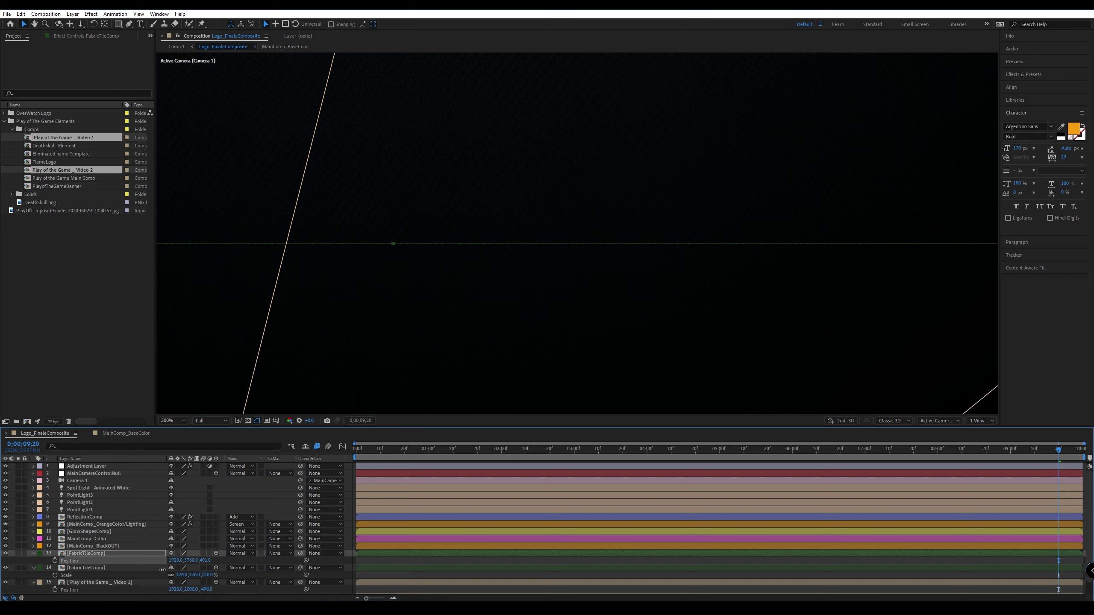
Examine the seam between the two fabric layers at several magnifications for gaps or visible edges.
key("period")
key("period")
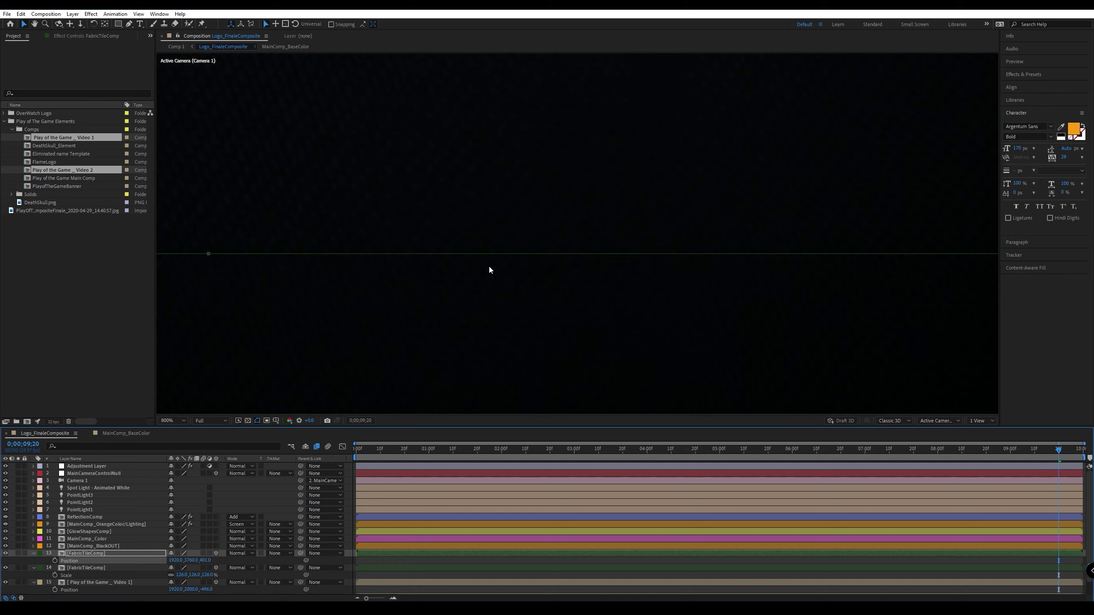
key("comma")
key("comma")
key("comma")
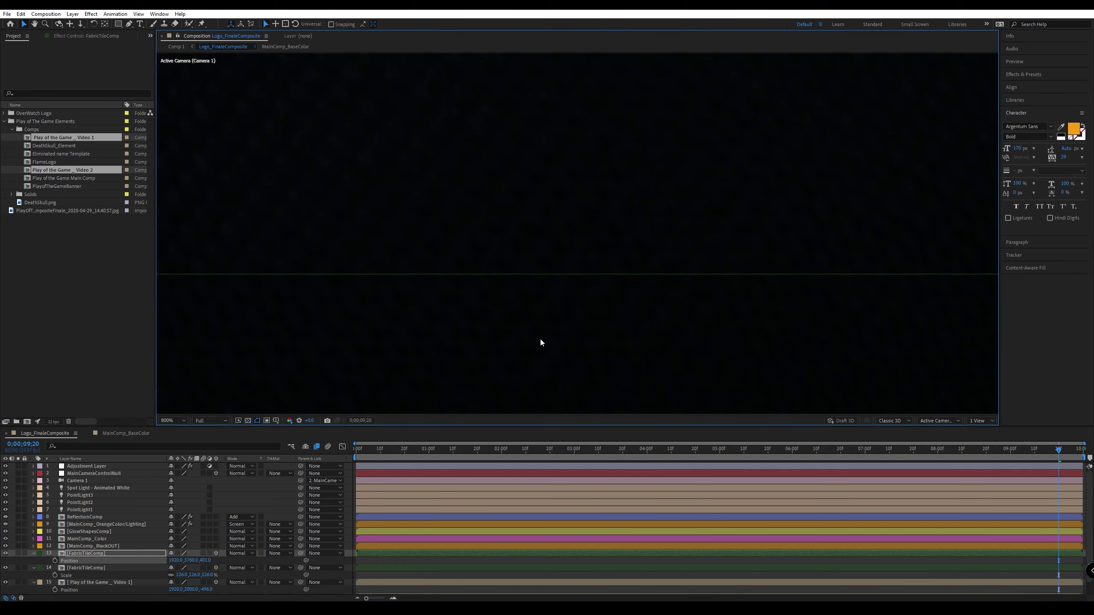
key("comma")
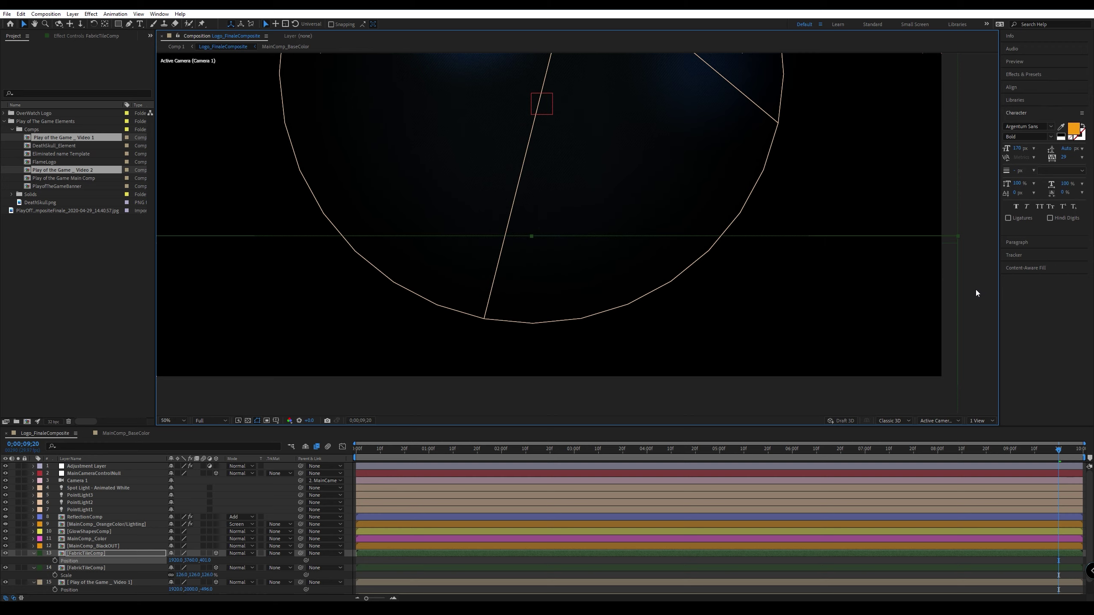
key("period")
key("period")
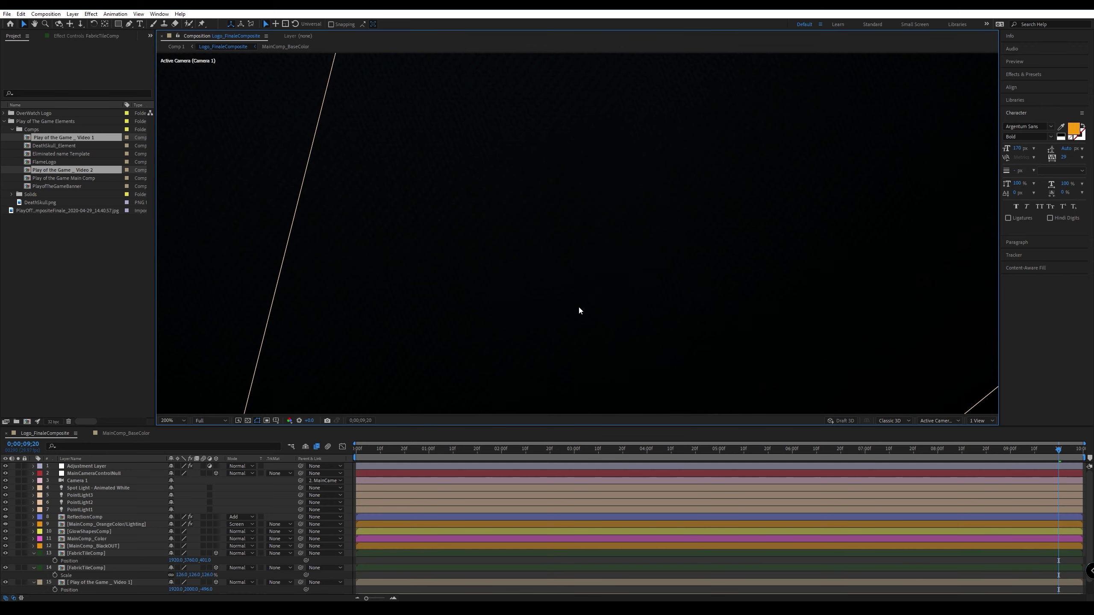
key("comma")
key("comma")
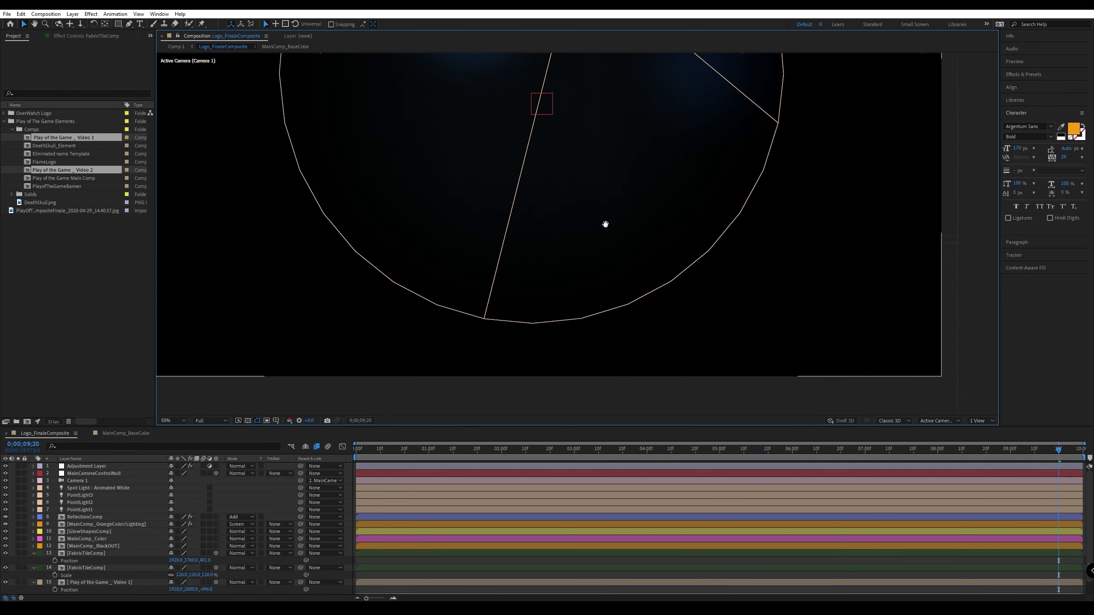
left_click_drag(605, 224, 598, 327)
Collapse the open layer properties and set the Scale of both Play of the Game video layers to 70%, trying 50% and 80% first.
left_click(33, 553)
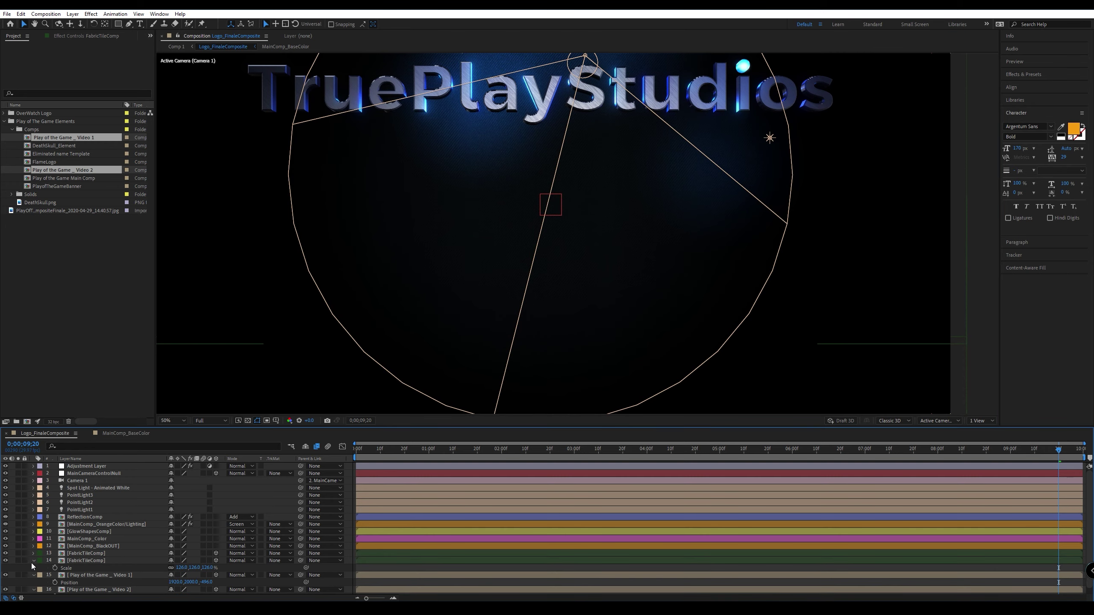
left_click(33, 560)
left_click(34, 568)
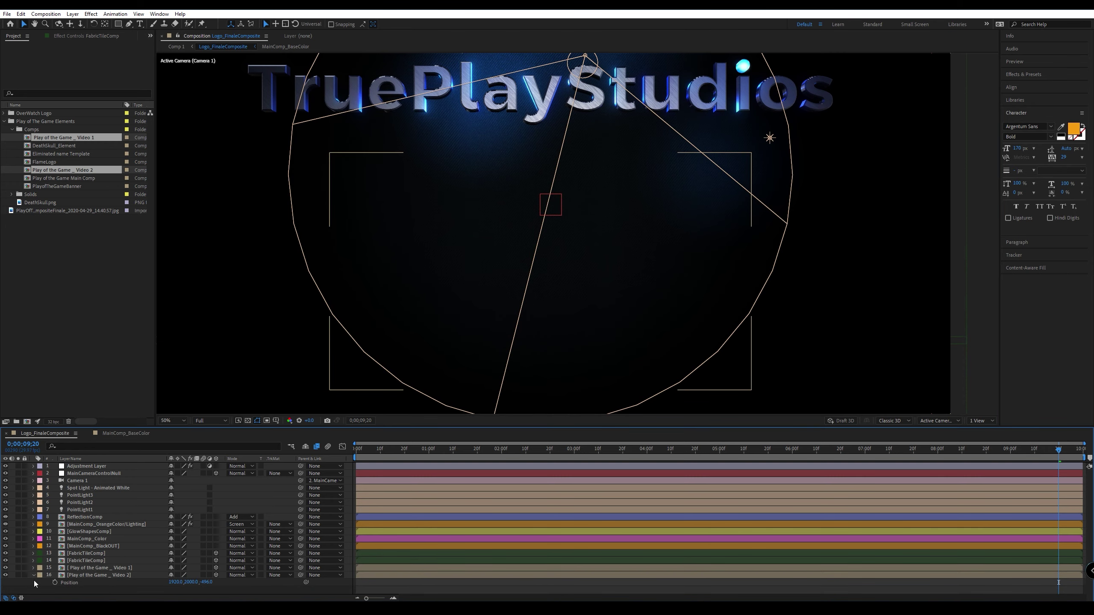
left_click(99, 568)
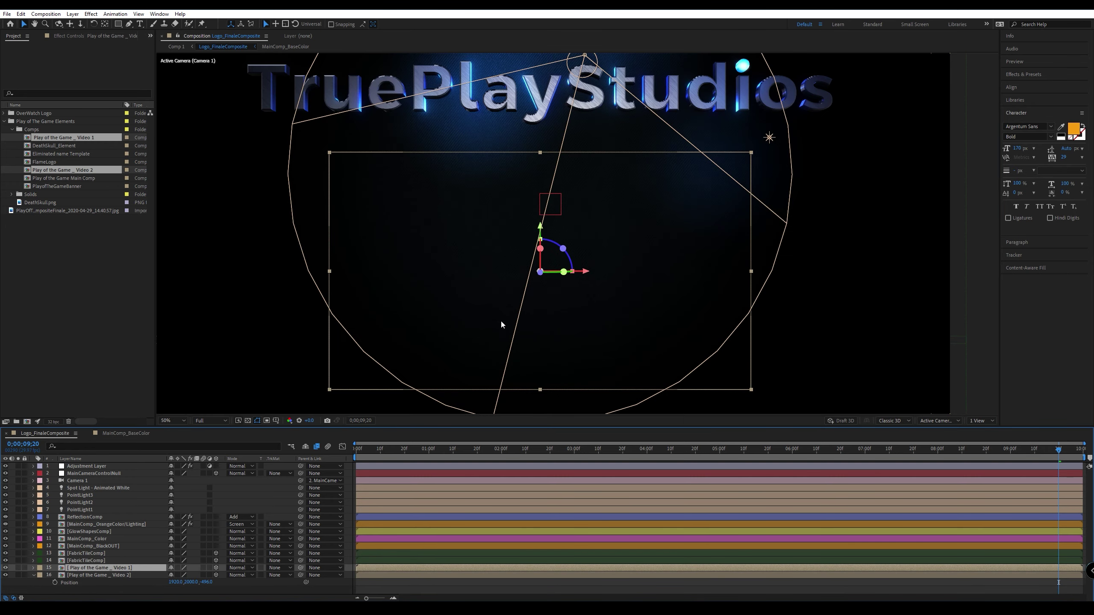
left_click(118, 575, "shift")
key("s")
left_click(181, 575)
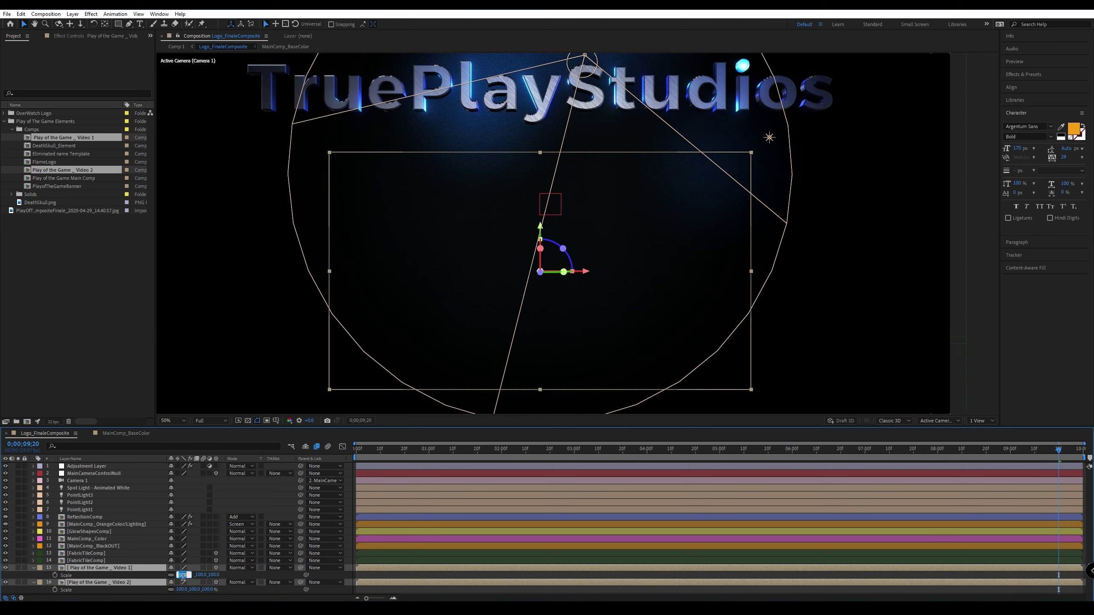
type("50")
key("Return")
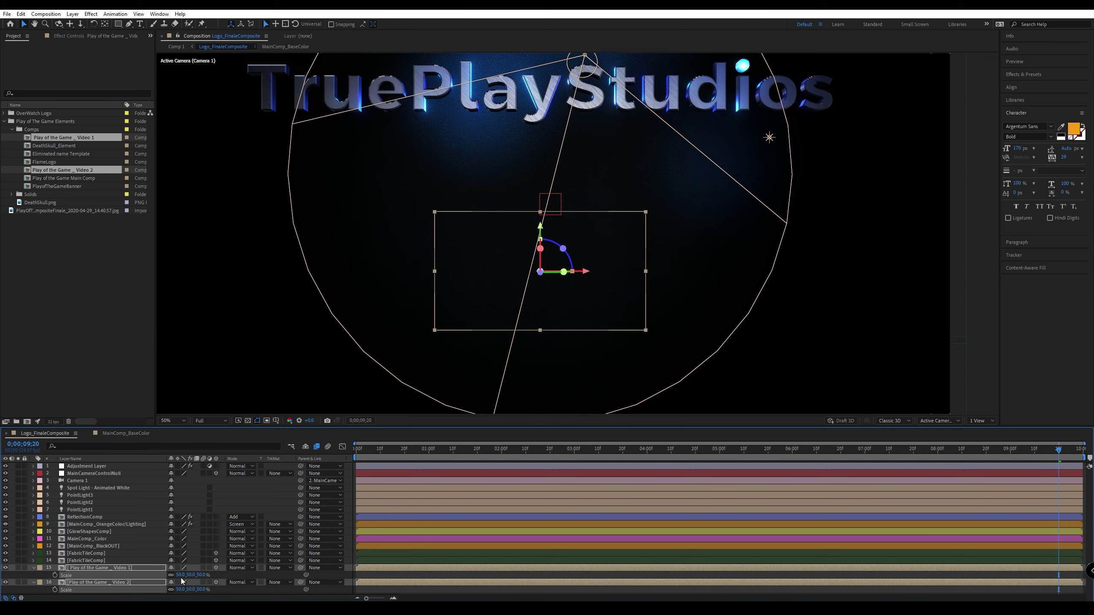
left_click(180, 574)
type("80")
key("Return")
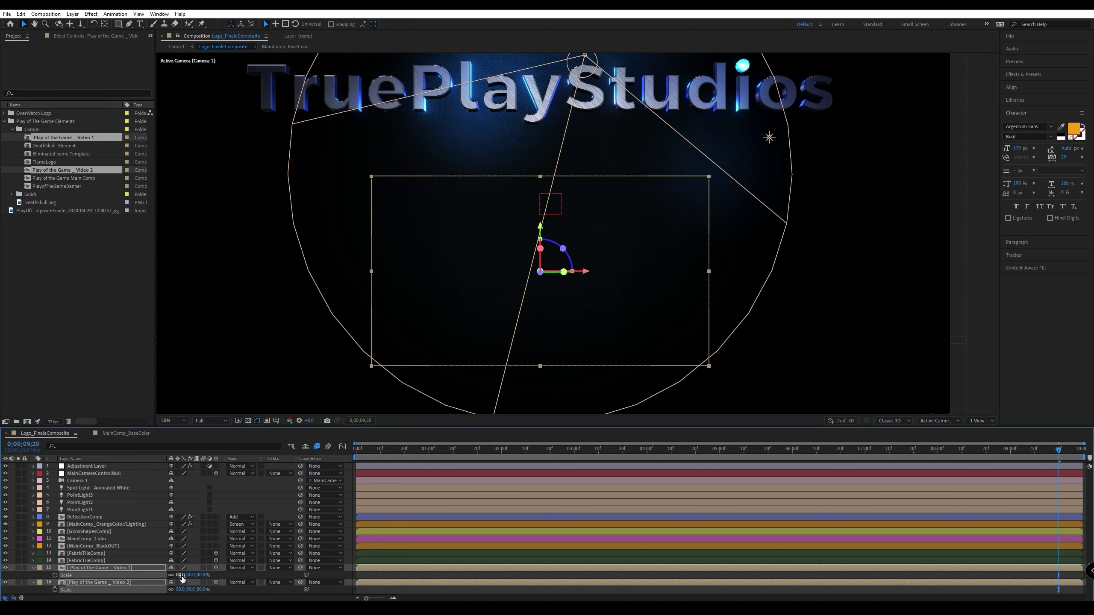
left_click(181, 575)
type("70")
key("Return")
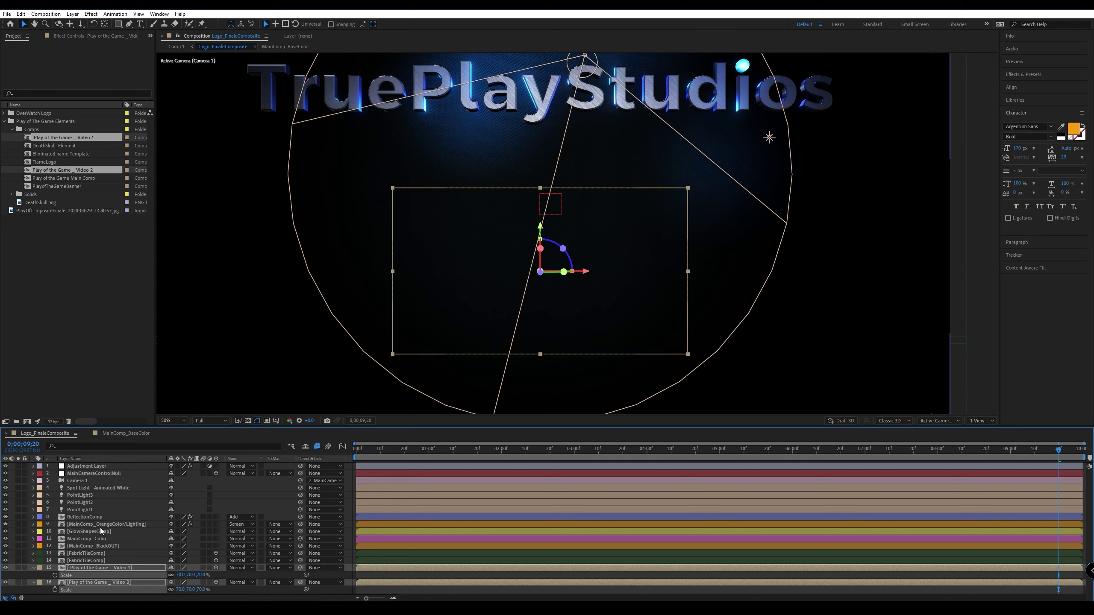
Place the Video 1 layer left of centre and the Video 2 layer right of centre below the title, and collapse their properties.
left_click(110, 568)
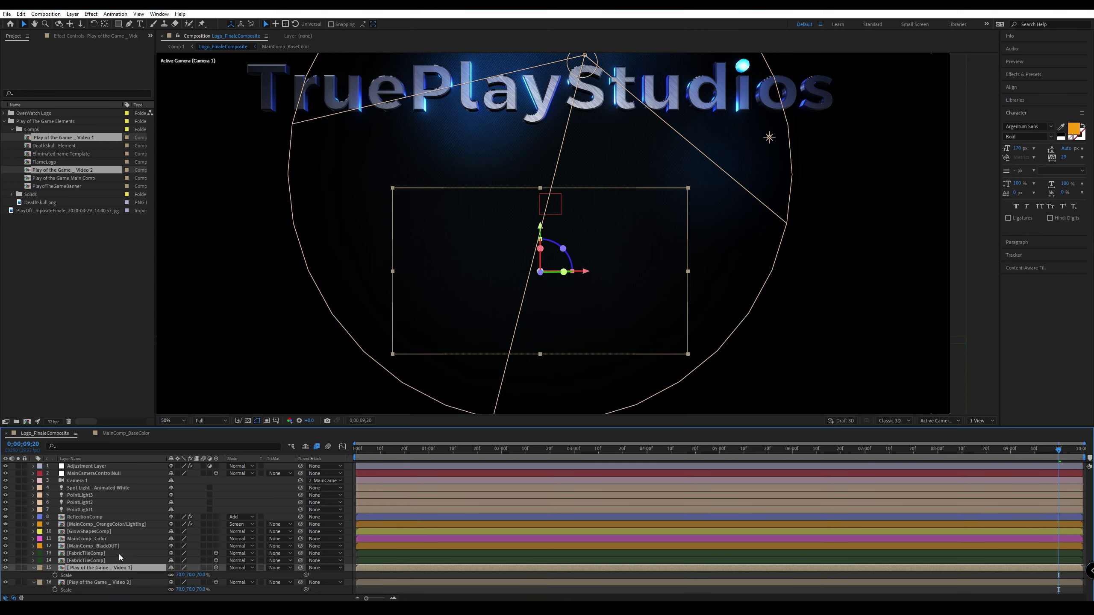
left_click_drag(584, 272, 382, 291)
left_click(108, 582)
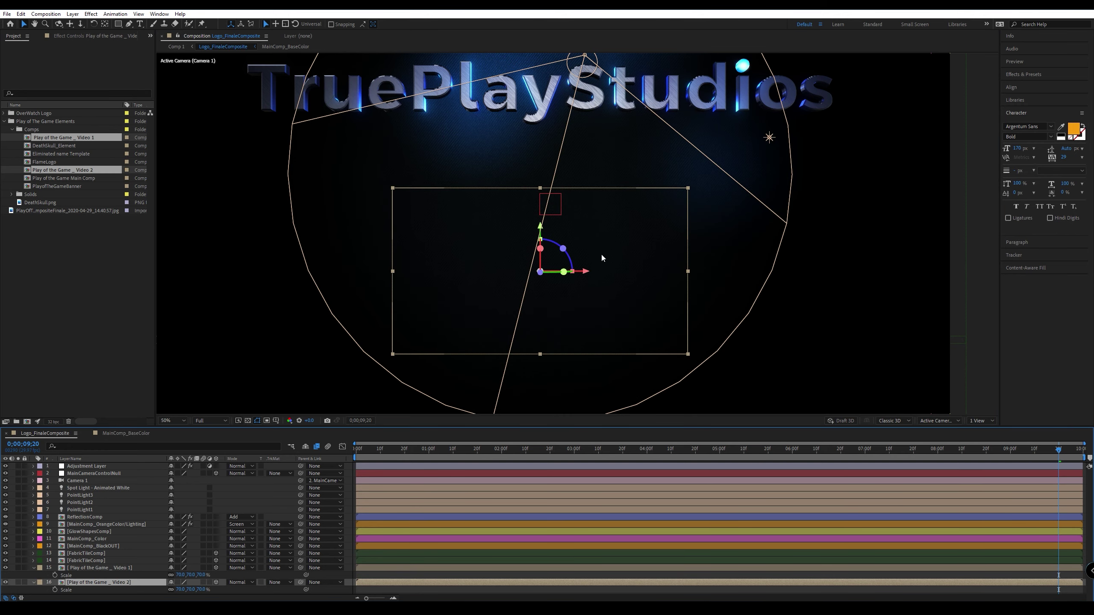
left_click_drag(587, 272, 797, 283)
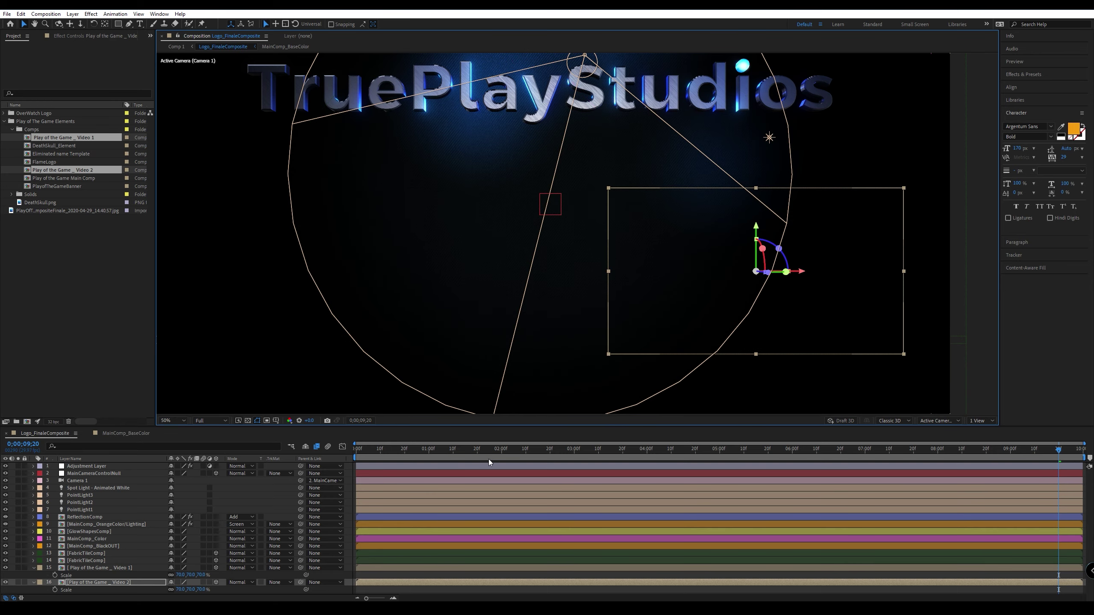
left_click(117, 569)
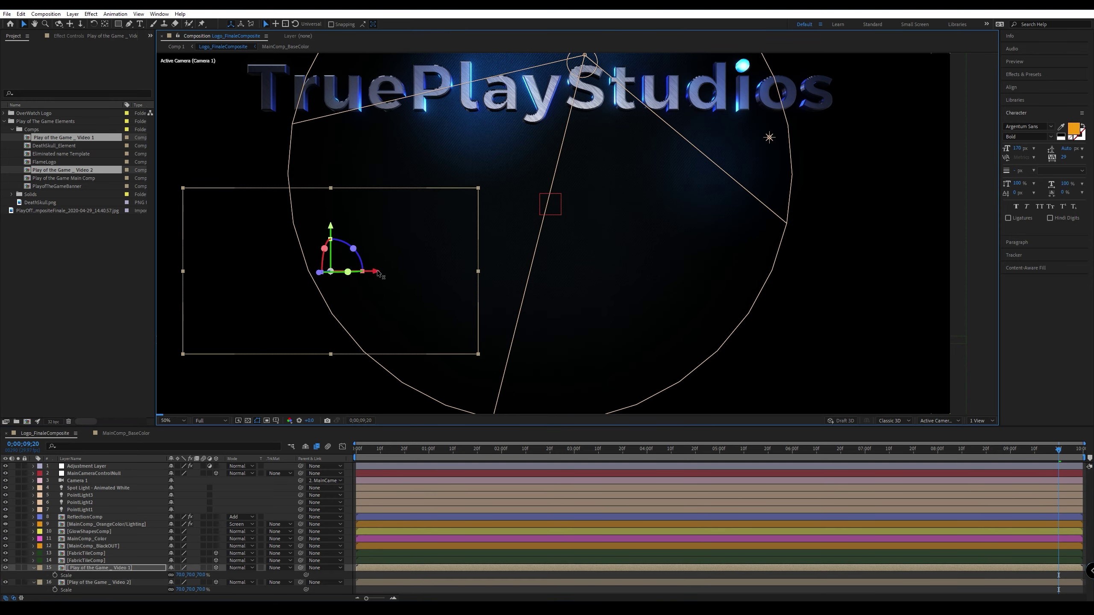
left_click_drag(379, 275, 383, 274)
key("period")
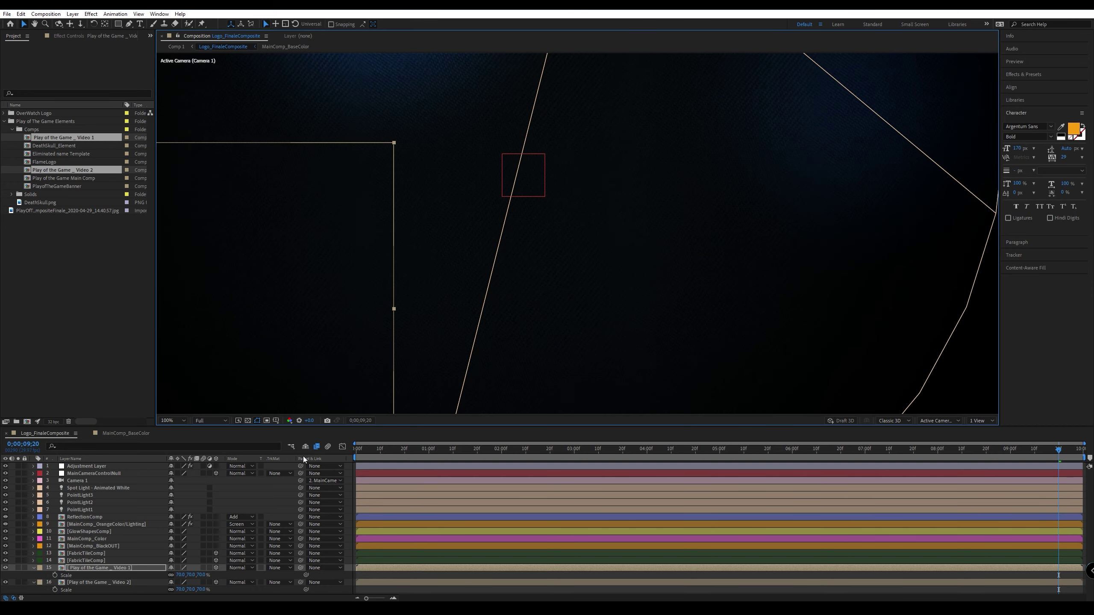
left_click_drag(451, 309, 784, 292)
key("v")
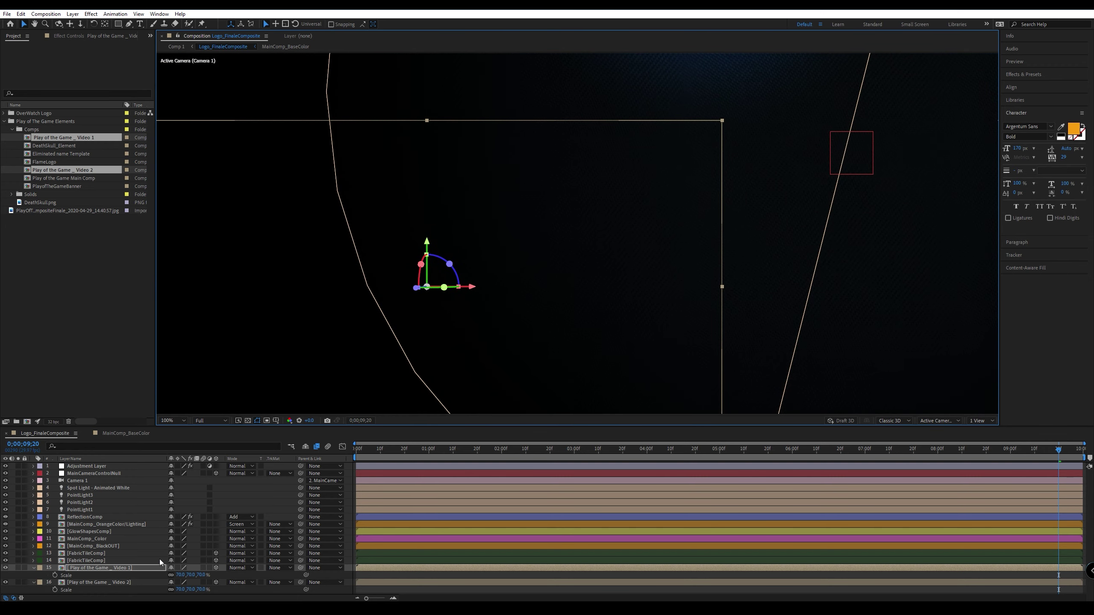
left_click(34, 568)
left_click(35, 575)
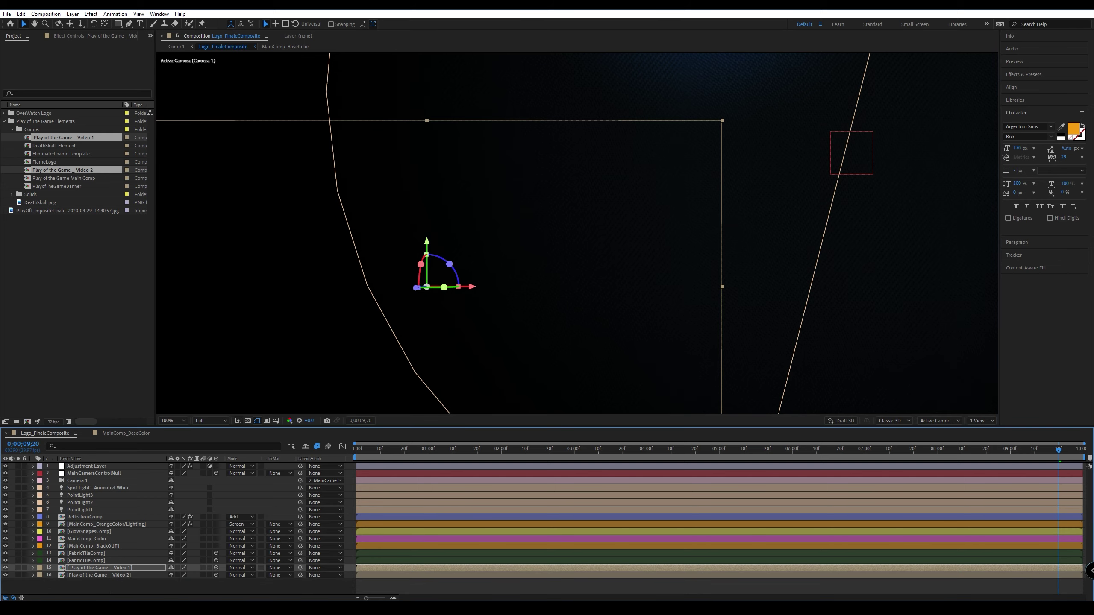
Import the Apex Legends 2020.11.10 - 17.43.12.01.mp4 clip from the file window into Logo_FinaleComposite and hide its layer.
key("alt+Tab")
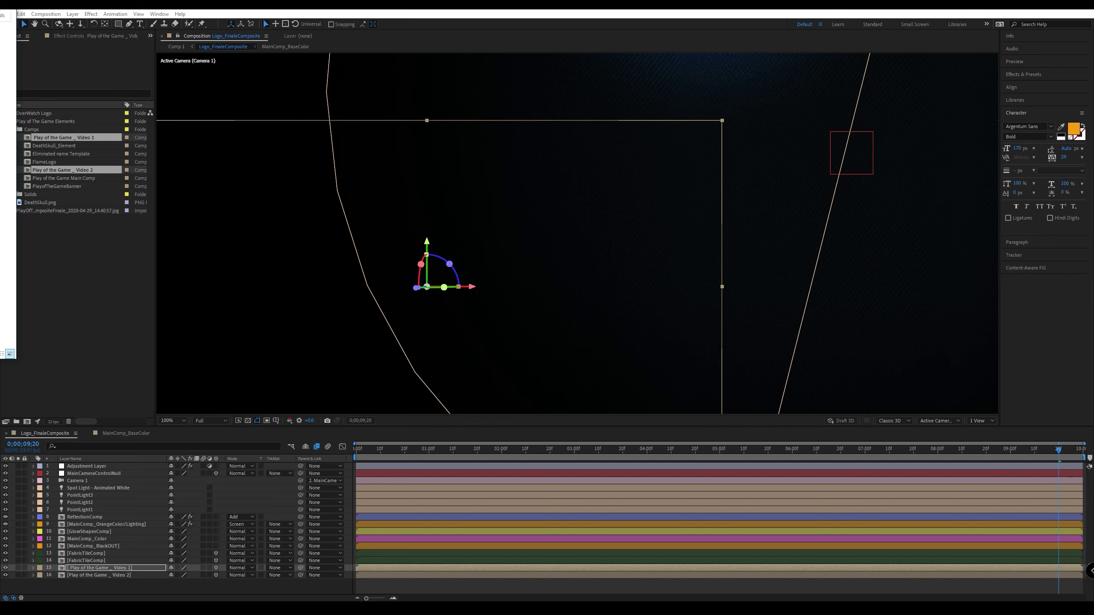
left_click_drag(64, 137, 168, 592)
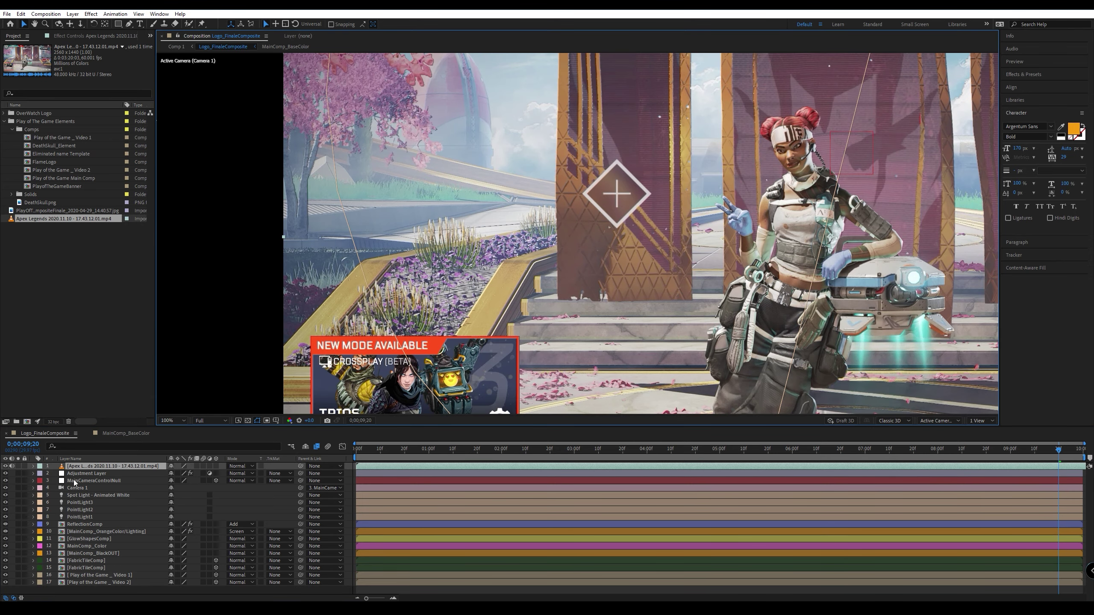
left_click(5, 466)
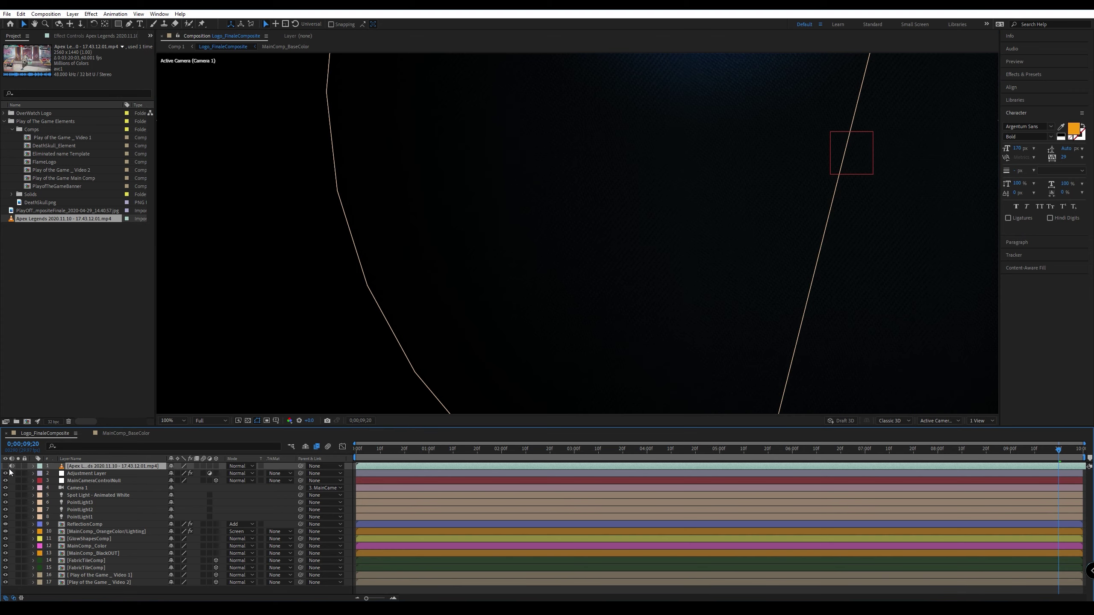
Move the Apex Legends clip layer out of Logo_FinaleComposite and into the Play of the Game _ Video 1 composition.
key("Delete")
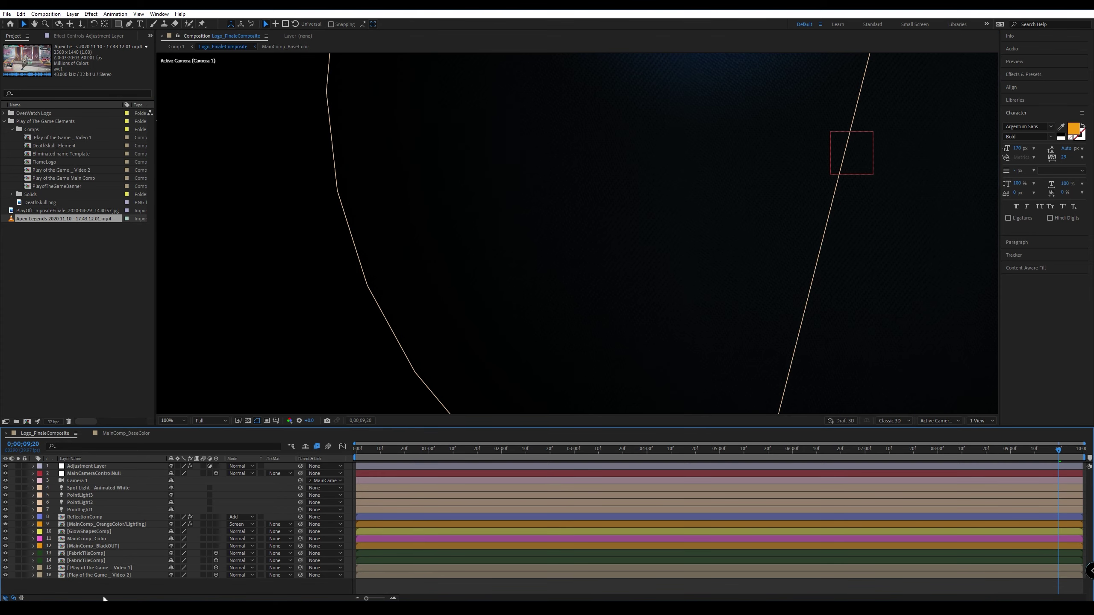
double_click(65, 569)
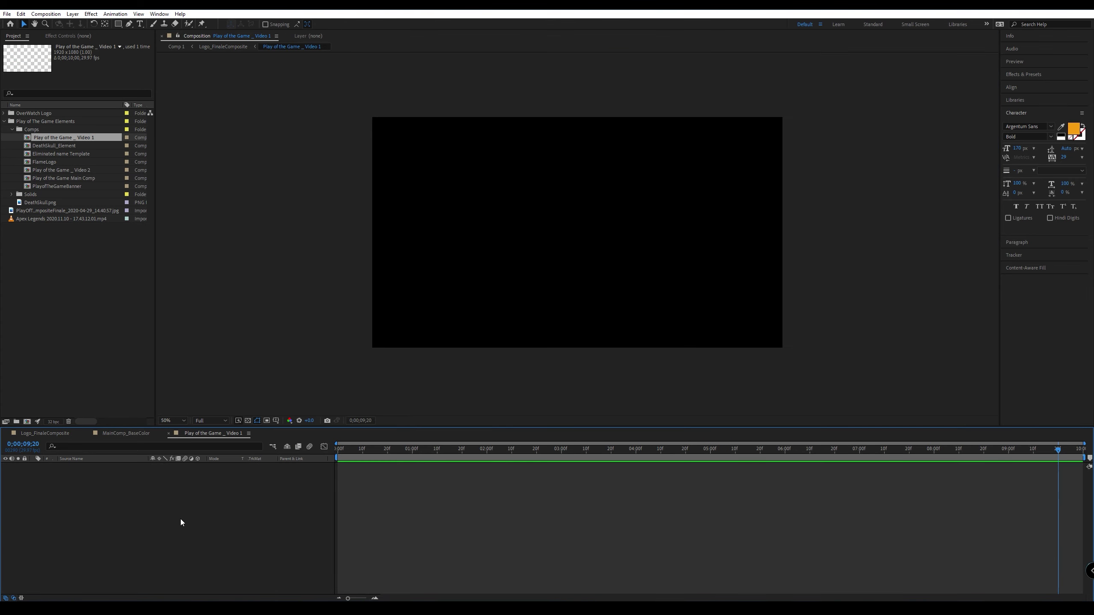
key("ctrl+v")
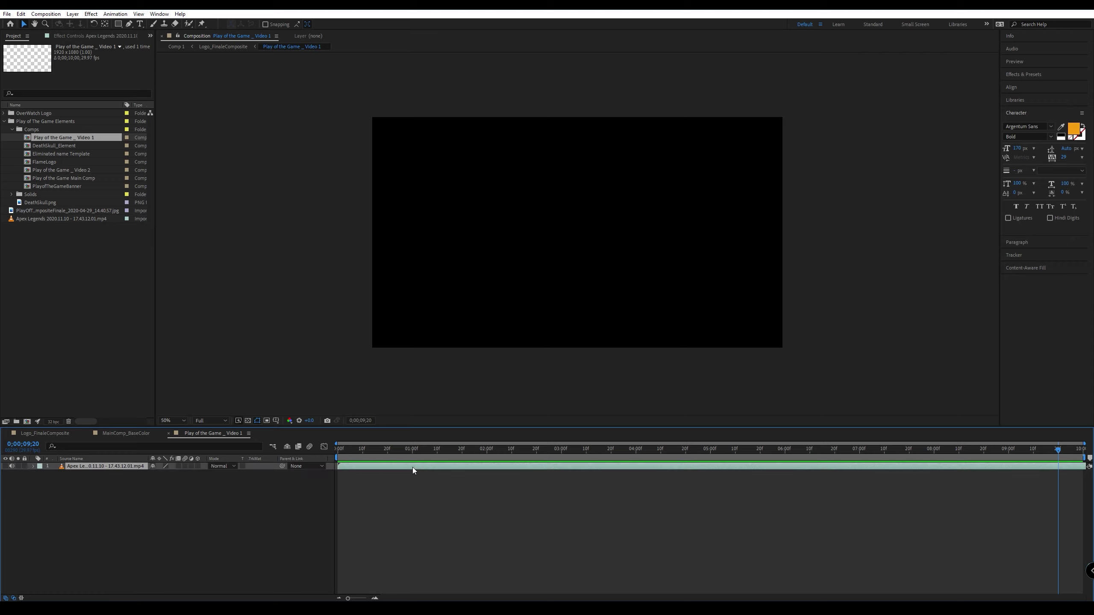
left_click_drag(413, 468, 155, 484)
left_click_drag(510, 467, 0, 474)
left_click_drag(381, 454, 375, 455)
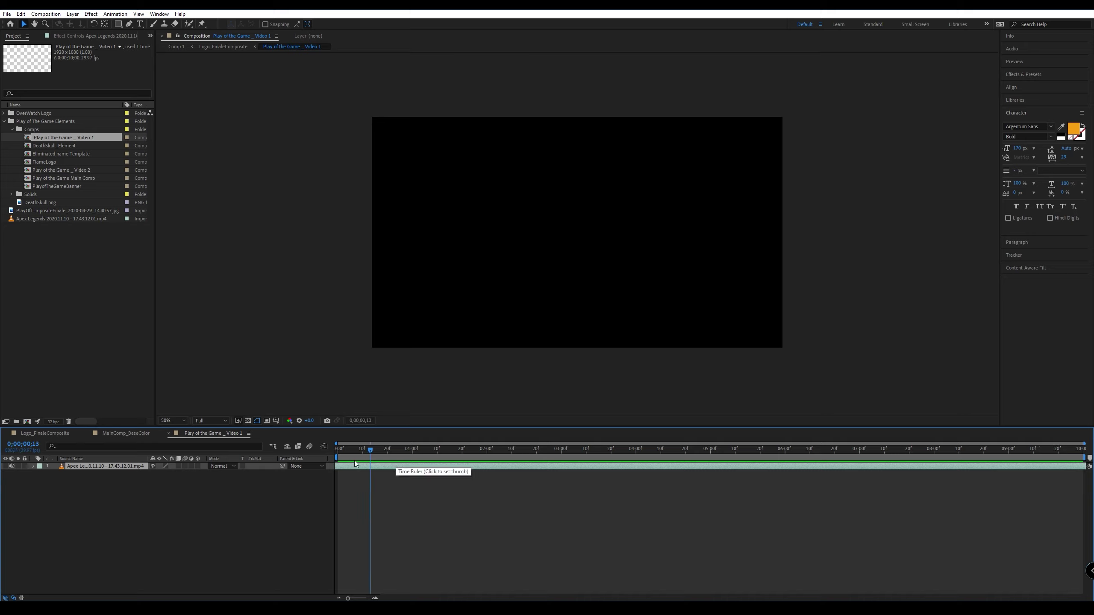
key("comma")
key("comma")
key("comma")
key("comma")
key("period")
key("period")
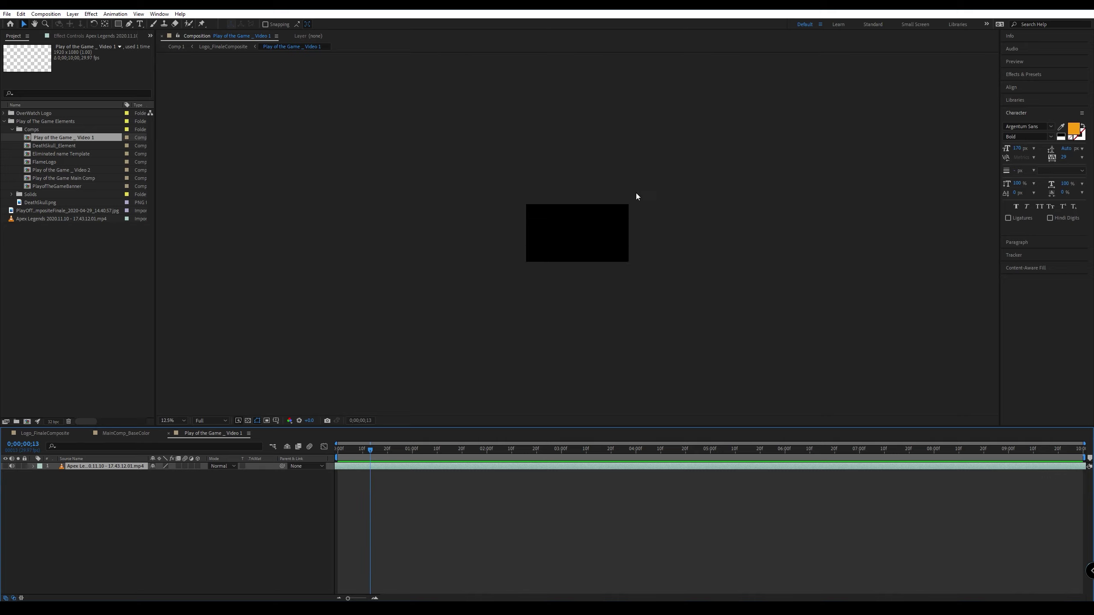
Replace the clip layer in Play of the Game _ Video 1 with a fresh copy of the Apex Legends clip and scale it down slightly.
key("Delete")
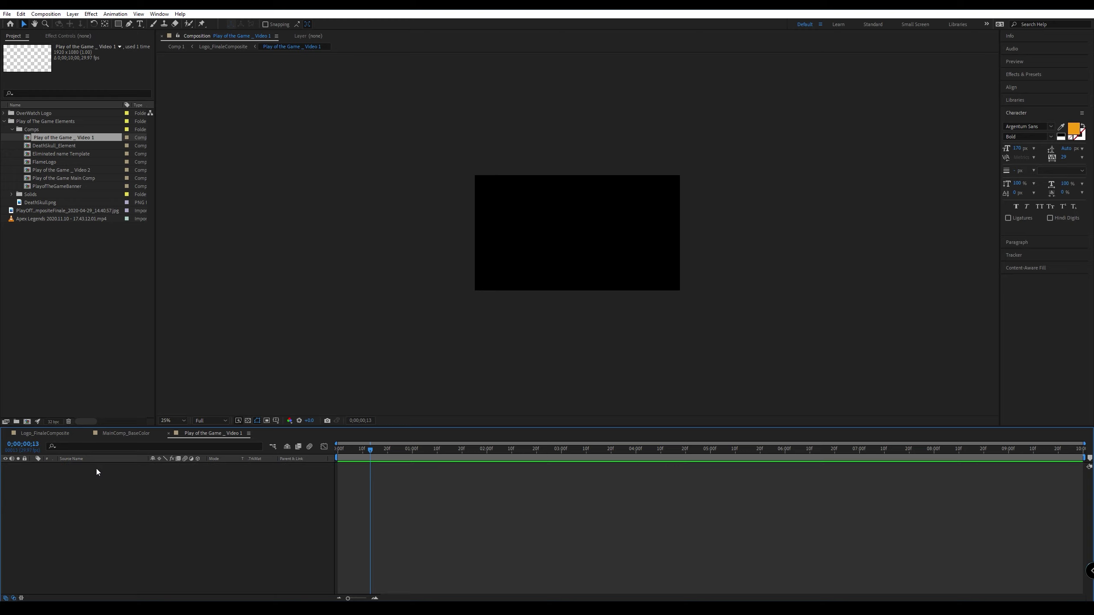
left_click_drag(47, 218, 111, 505)
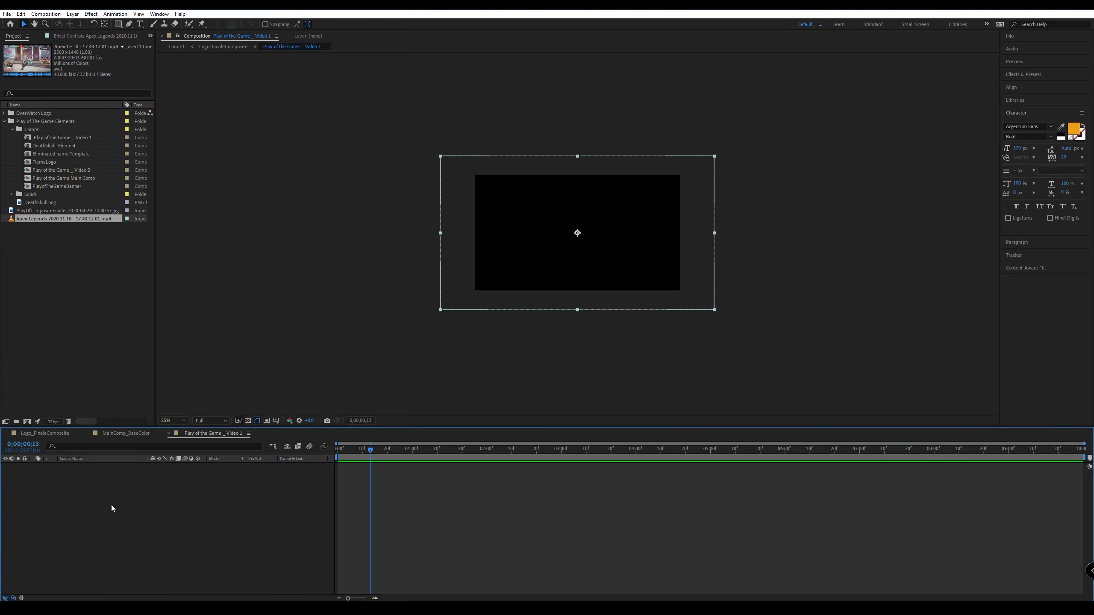
left_click_drag(714, 310, 704, 305)
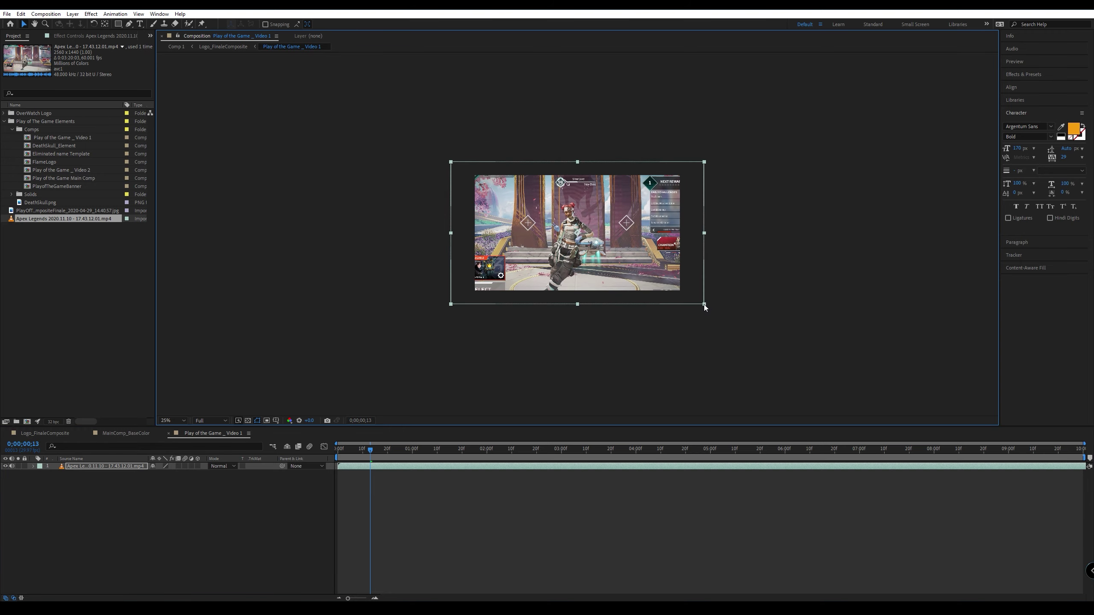
Shift the Apex Legends clip earlier in the Video 1 timeline so its animated cutscene plays from the composition's start.
key("period")
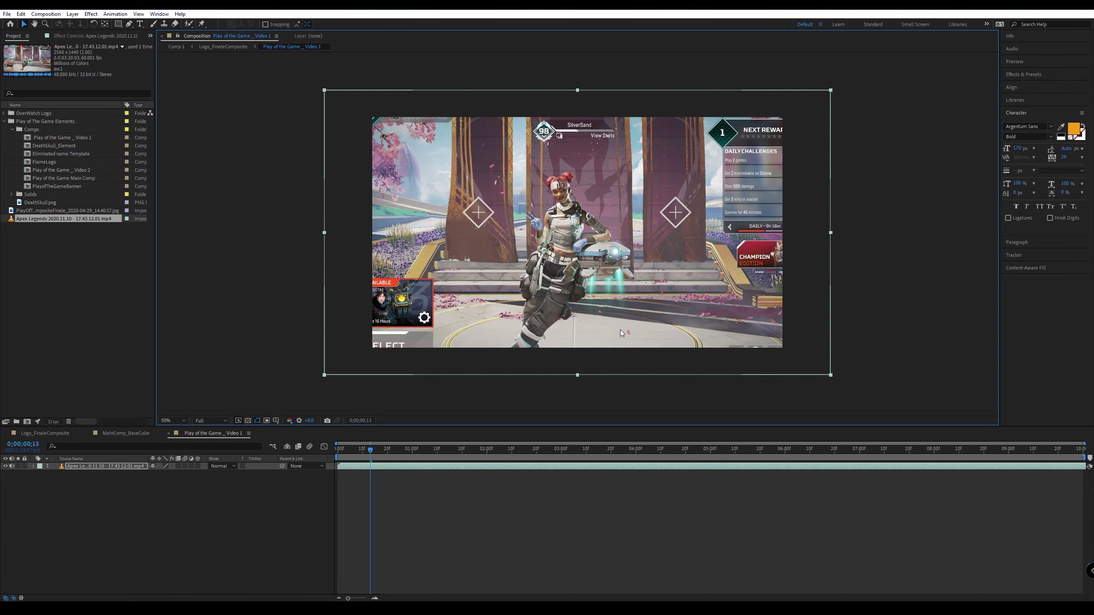
left_click_drag(529, 469, 524, 470)
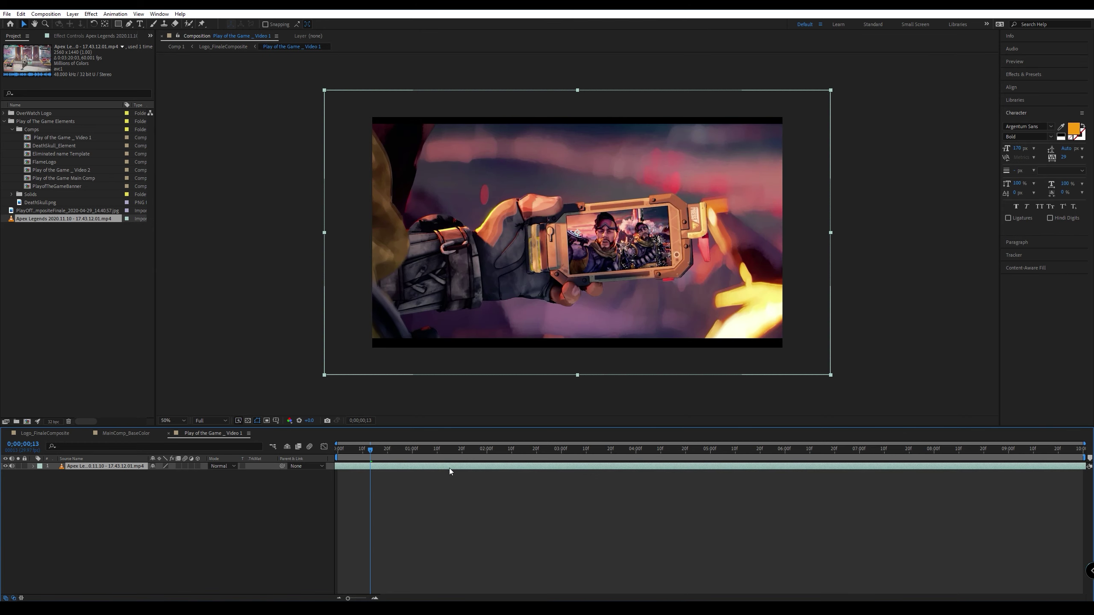
left_click_drag(450, 469, 371, 469)
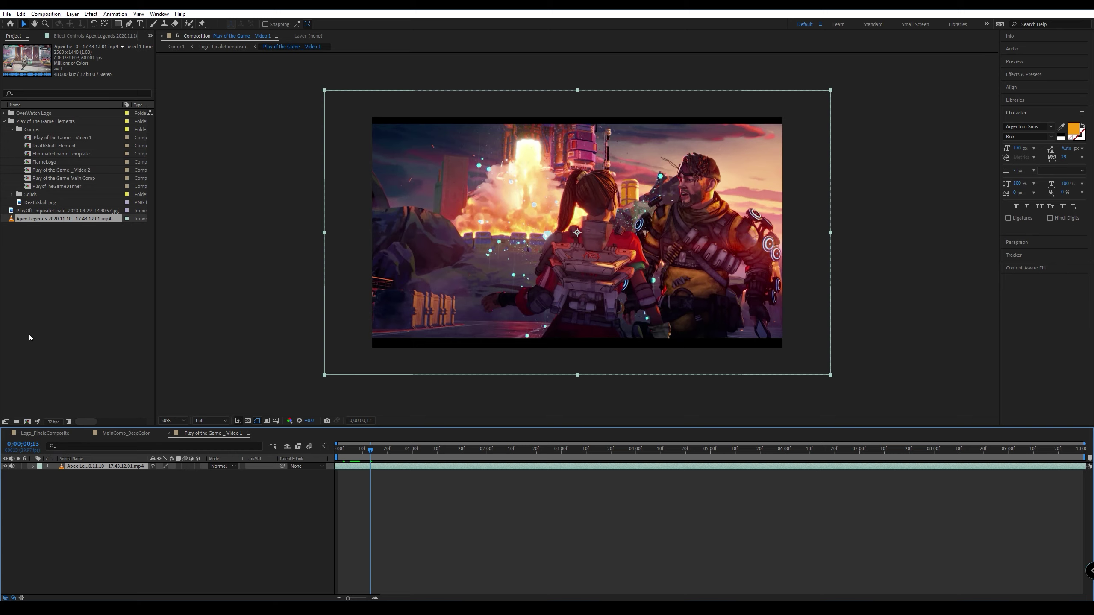
Add the Apex Legends clip to the Play of the Game _ Video 2 composition and shift it earlier so a cutscene plays.
double_click(49, 170)
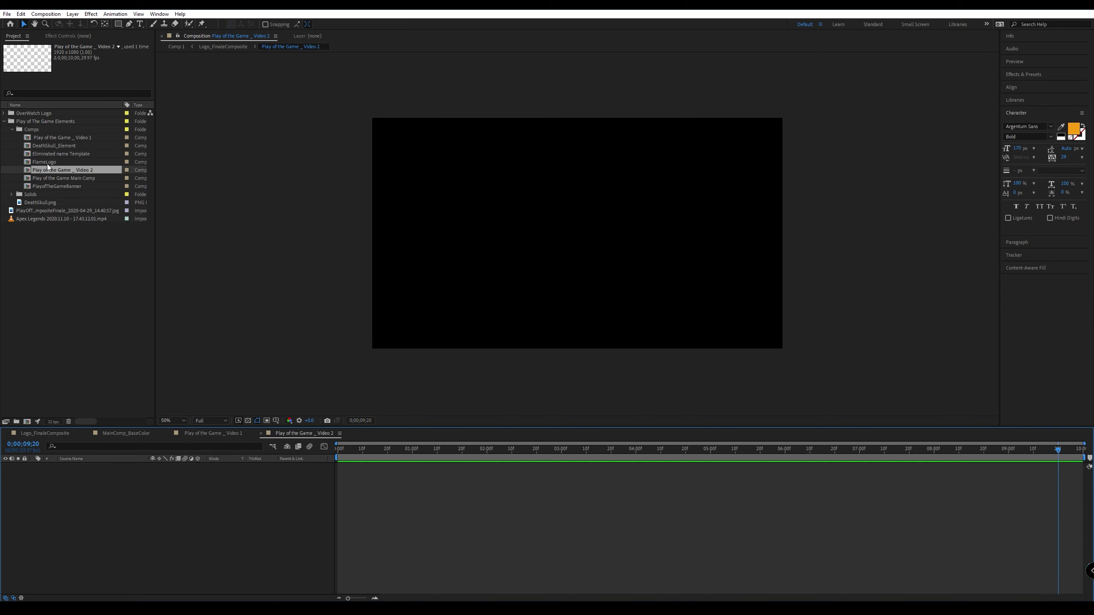
left_click_drag(17, 220, 519, 481)
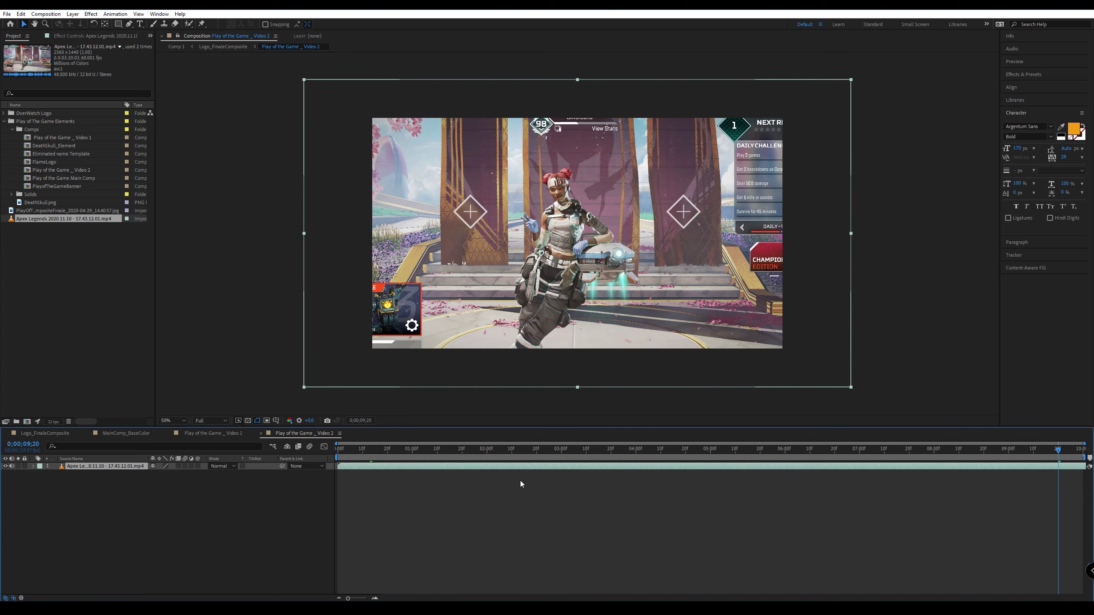
left_click_drag(659, 467, 561, 485)
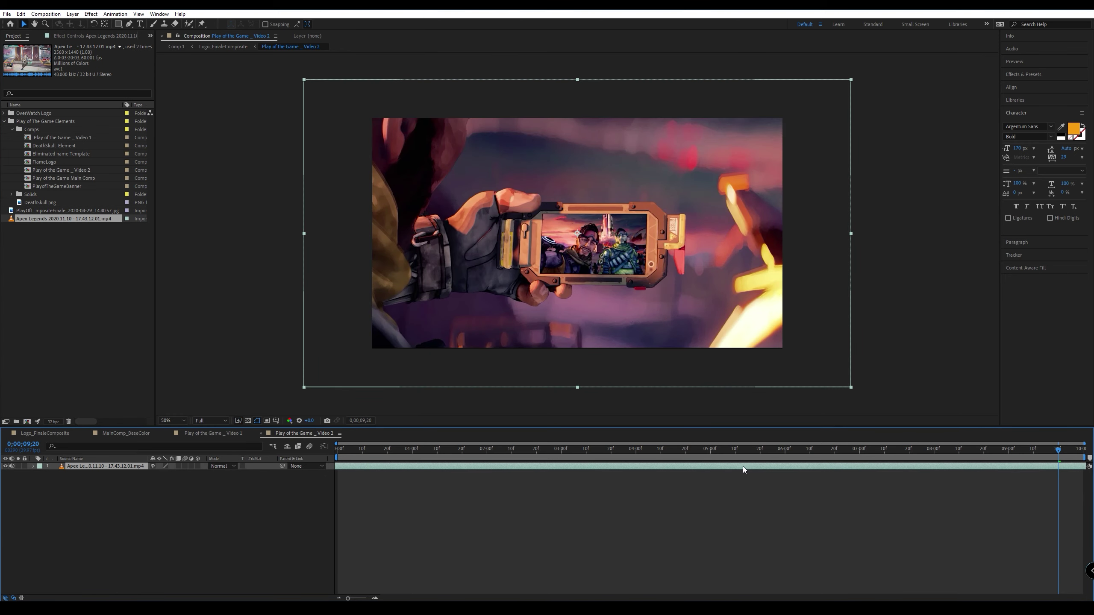
left_click_drag(743, 466, 340, 501)
left_click_drag(632, 470, 281, 494)
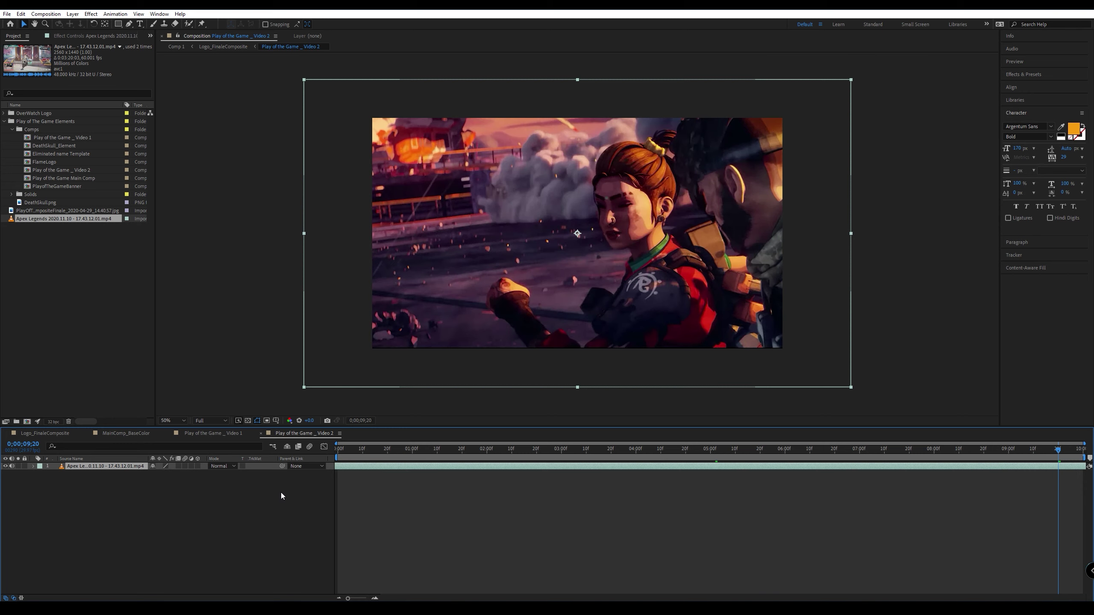
Return to Logo_FinaleComposite, check both videos below the title, and set the preview resolution to Quarter.
left_click(45, 433)
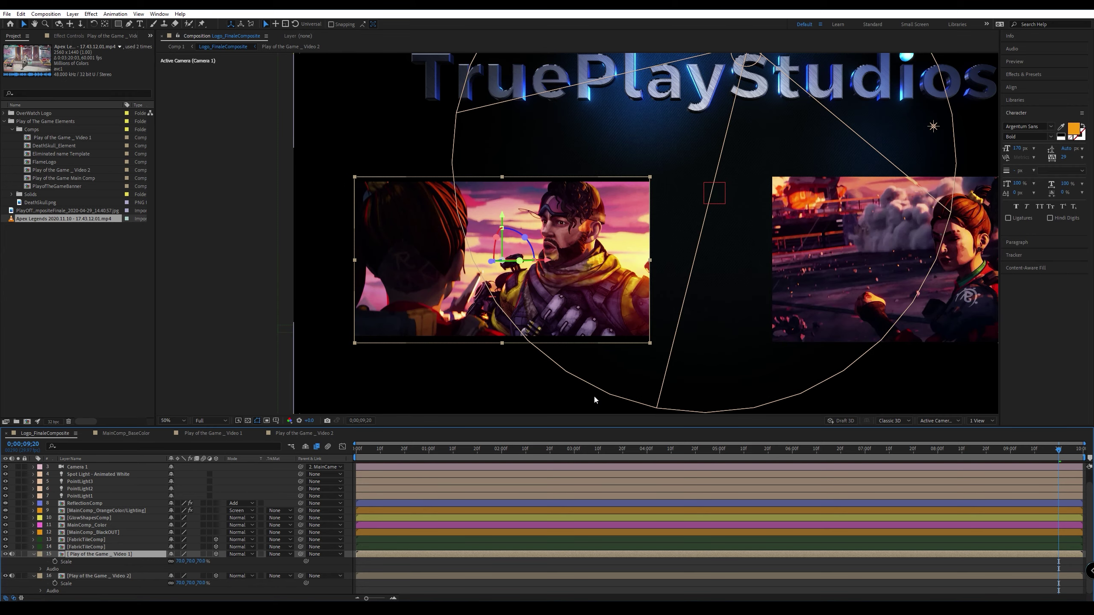
scroll(596, 402, "down", 2)
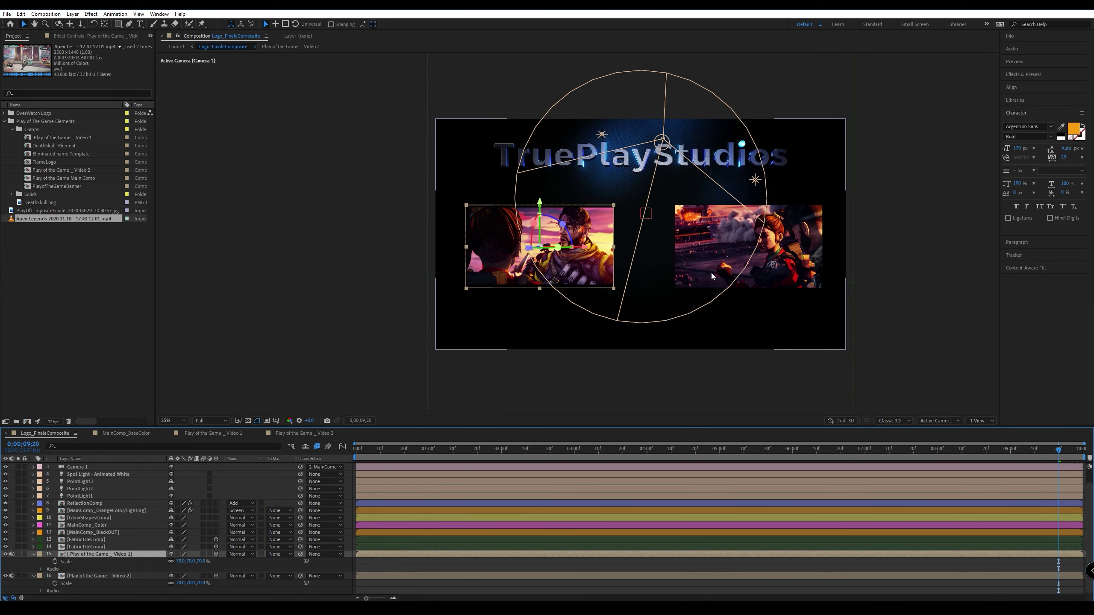
scroll(585, 325, "up", 2)
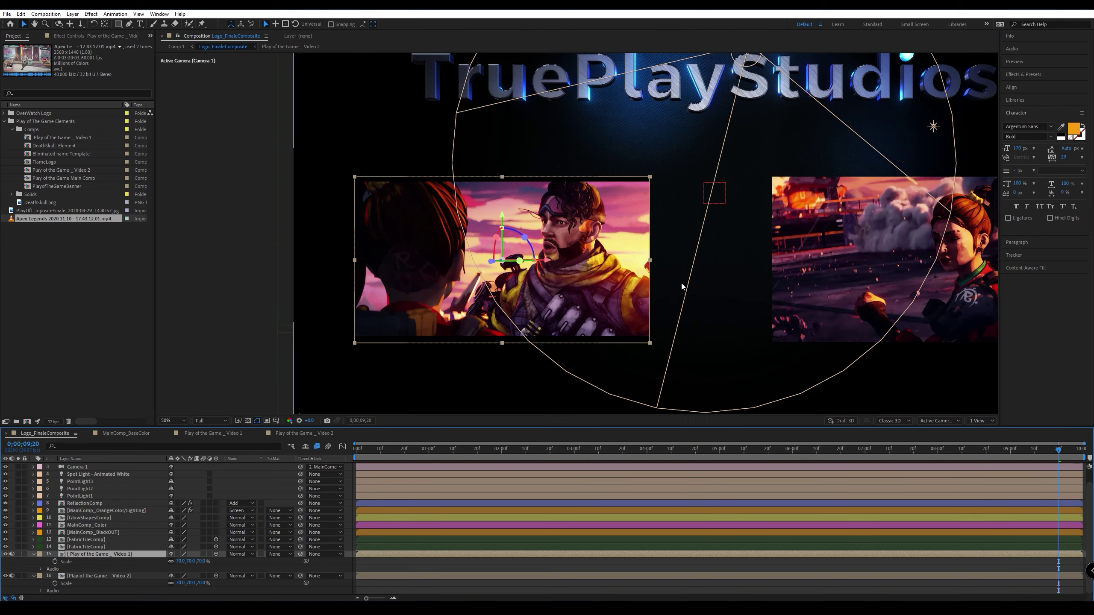
left_click_drag(681, 284, 530, 319)
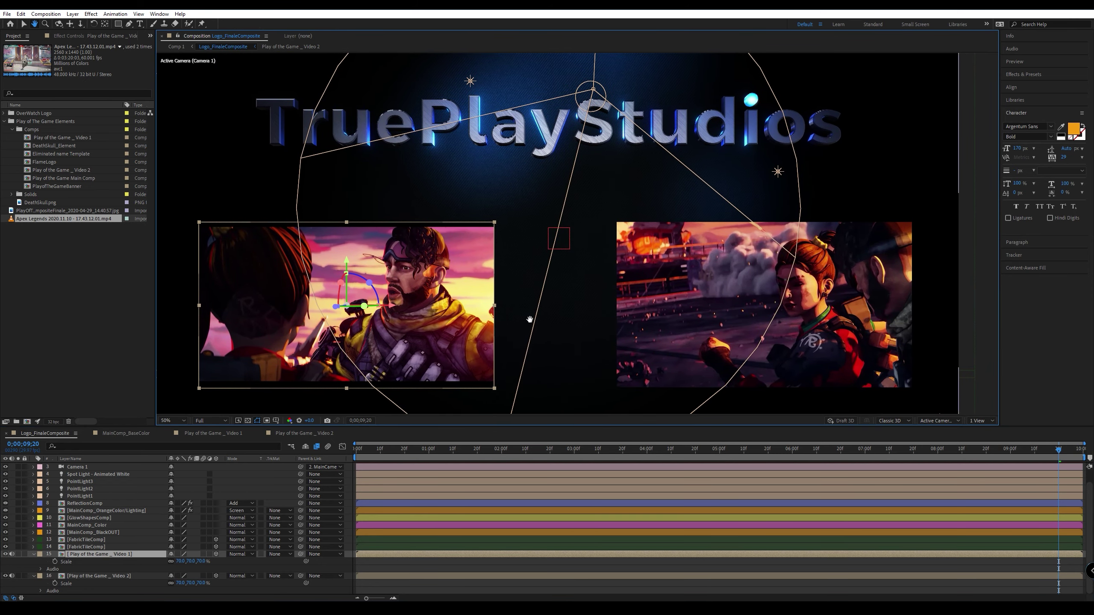
key("v")
scroll(558, 310, "down", 2)
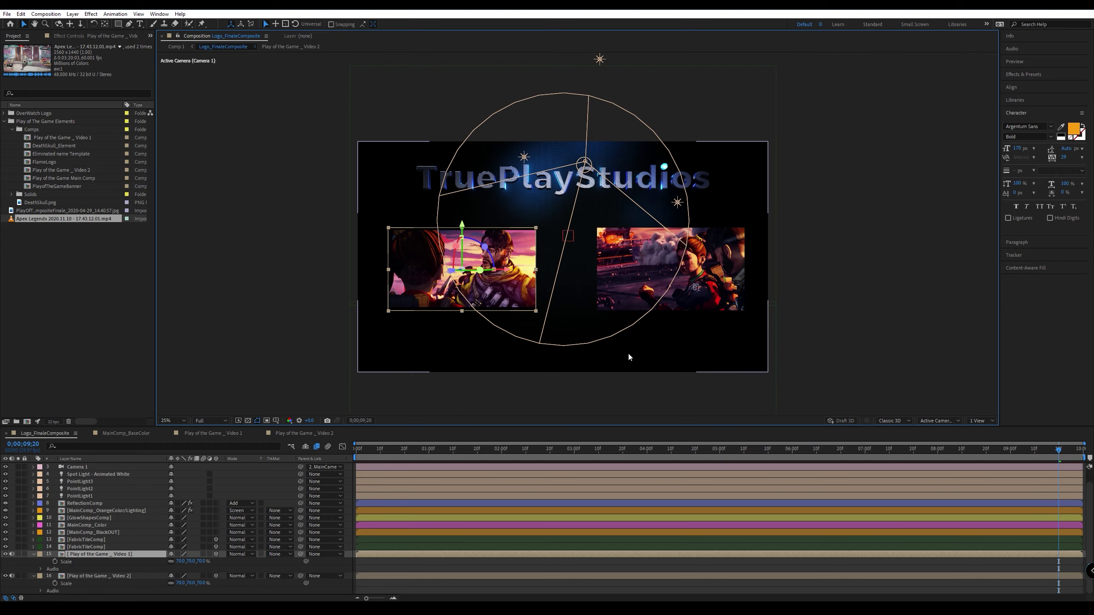
left_click_drag(834, 449, 768, 458)
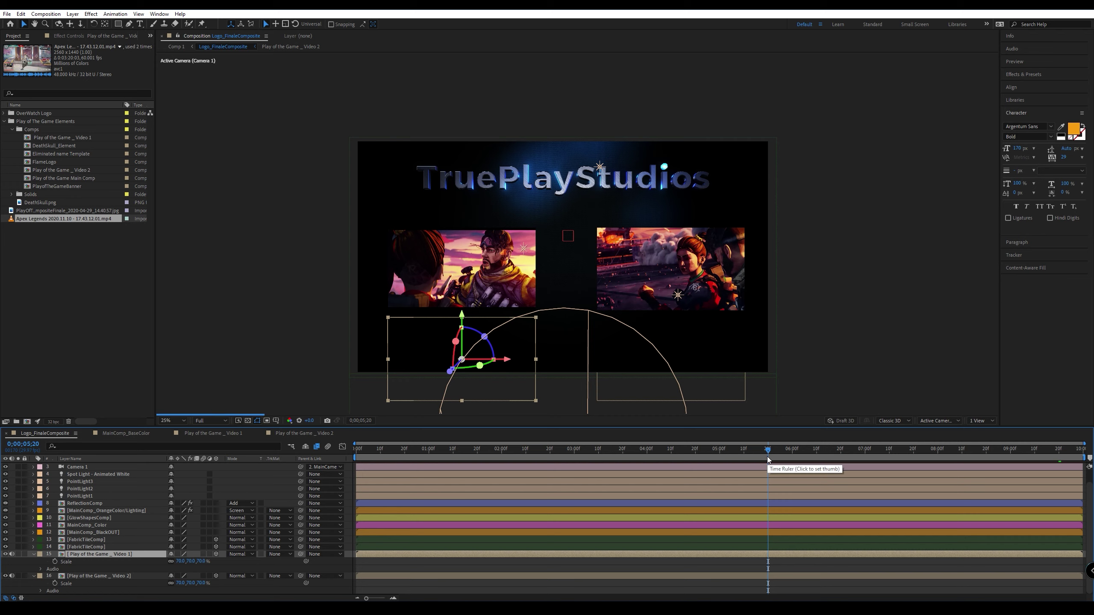
left_click(211, 420)
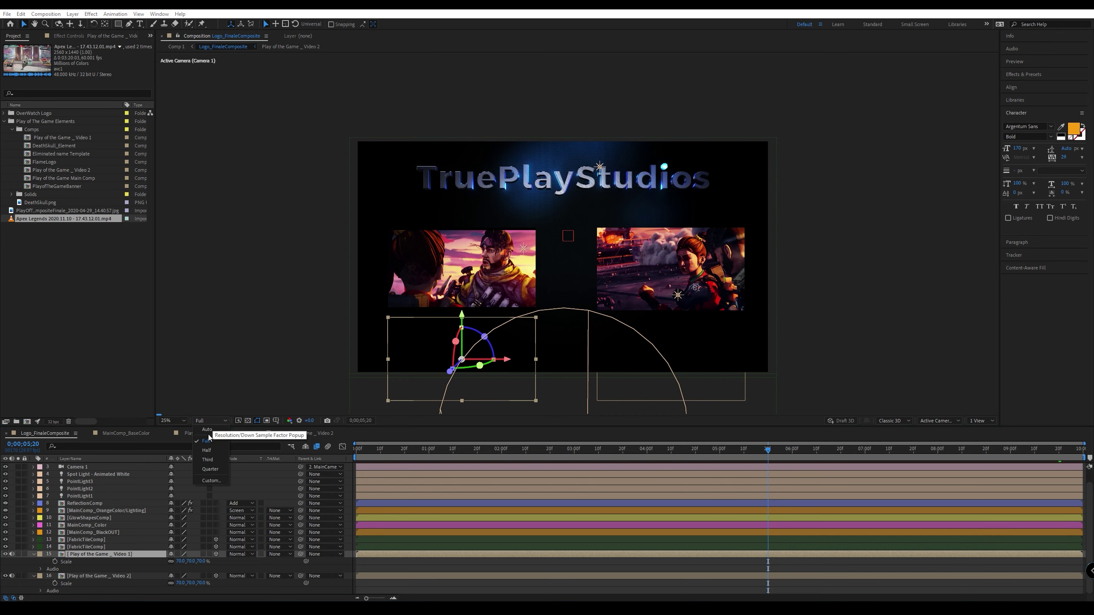
left_click(211, 479)
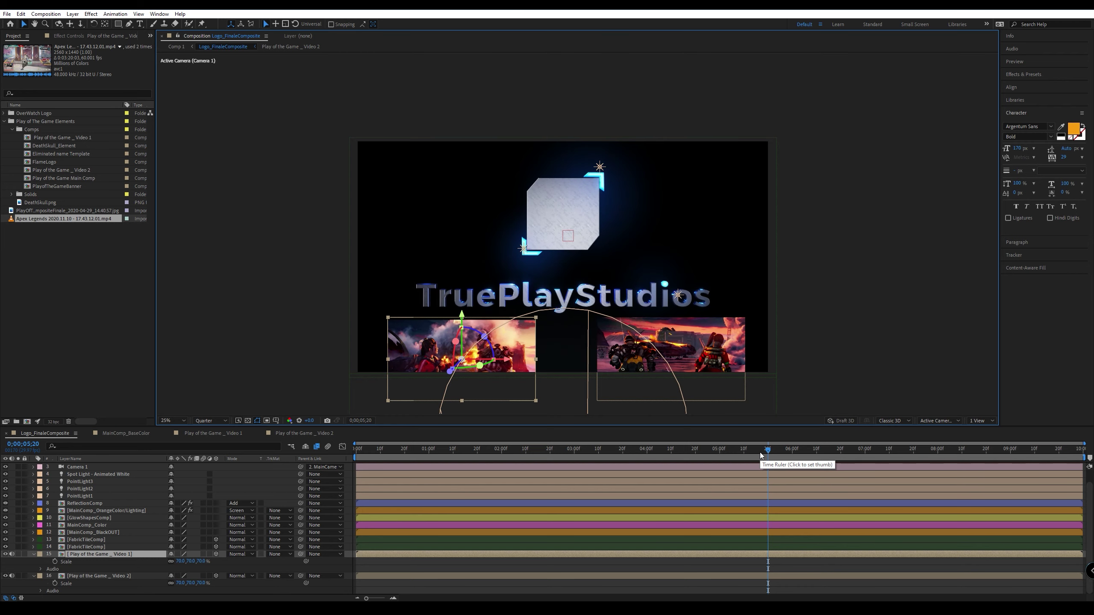
Show the Opacity of both Play of the Game video layers and set the current time to 0;00;06;13.
left_click(82, 576, "ctrl")
key("t")
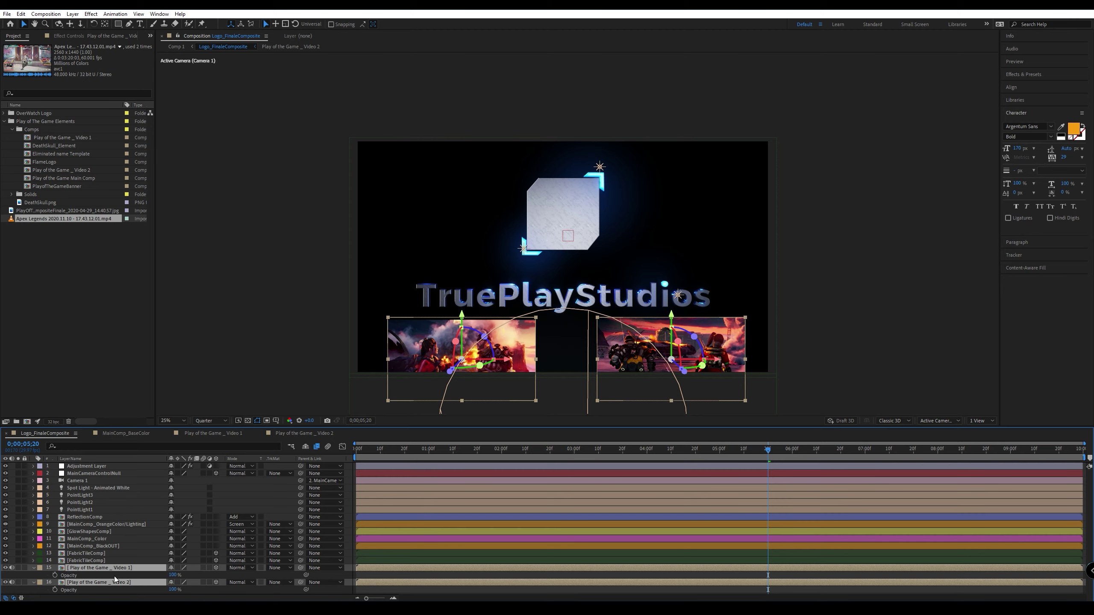
left_click(791, 452)
mouse_move(809, 454)
left_mouse_down()
mouse_move(864, 460)
mouse_move(793, 464)
mouse_move(841, 462)
mouse_move(824, 466)
left_mouse_up()
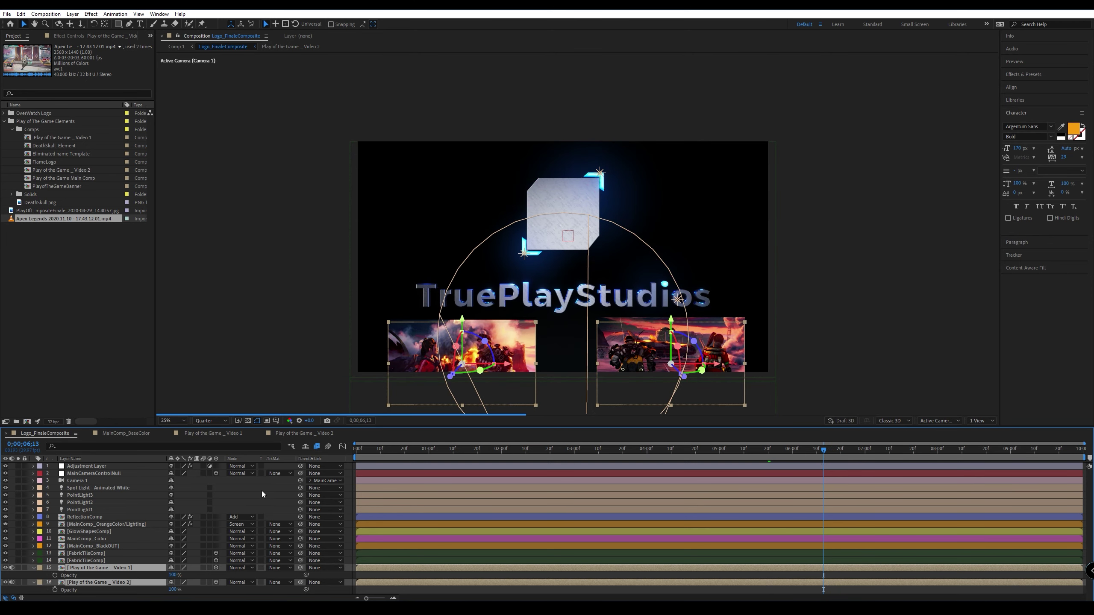
Apply Easy Ease to the last two Position keyframes of the MainCameraControlNull layer.
left_click(86, 472)
key("p")
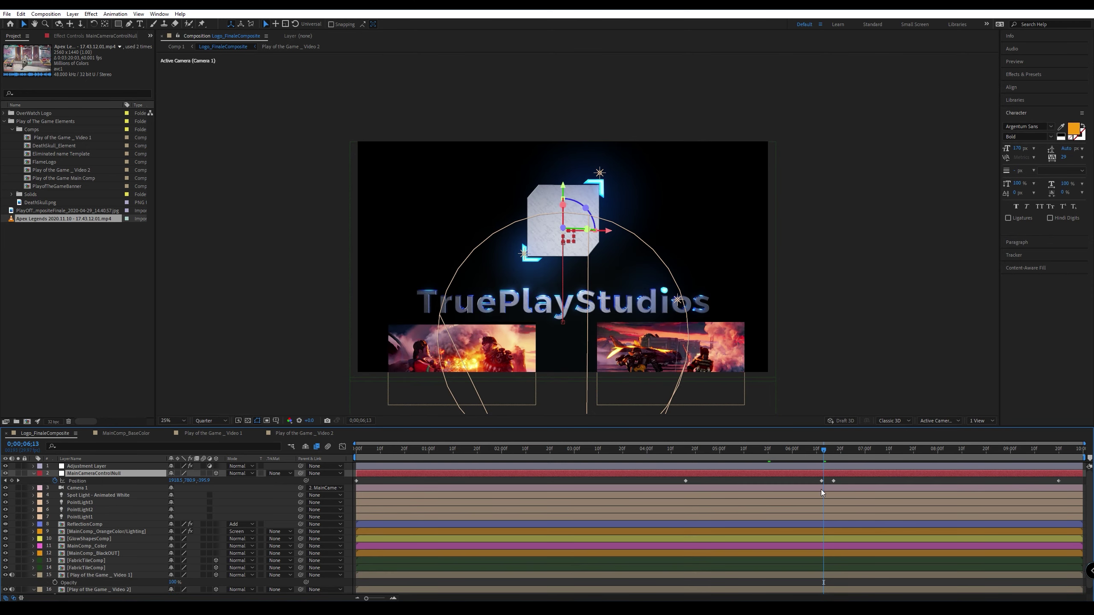
left_click(834, 481)
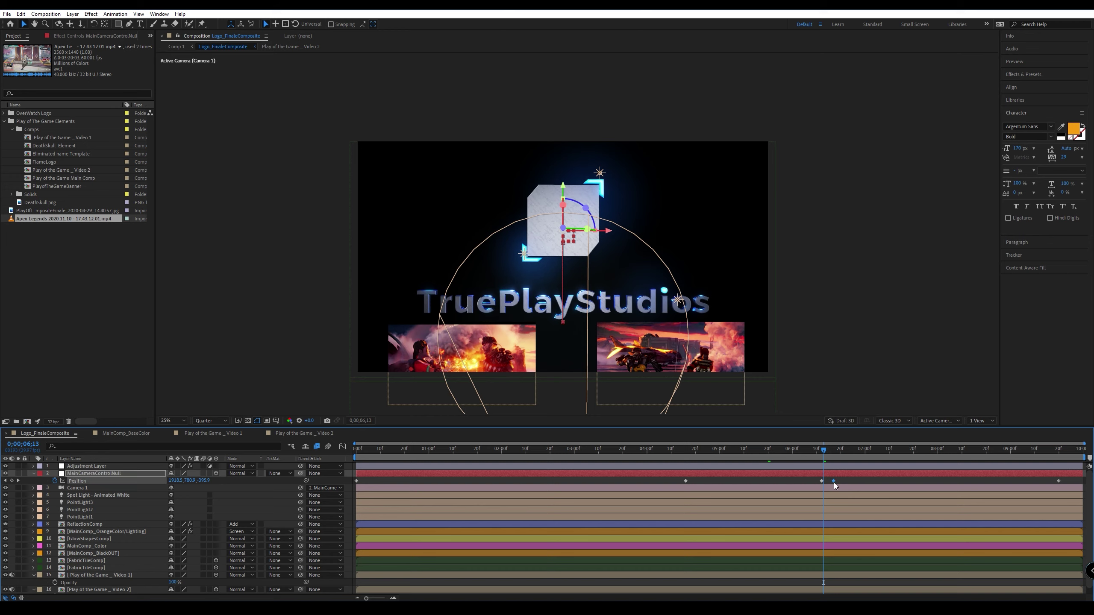
right_click(1059, 480)
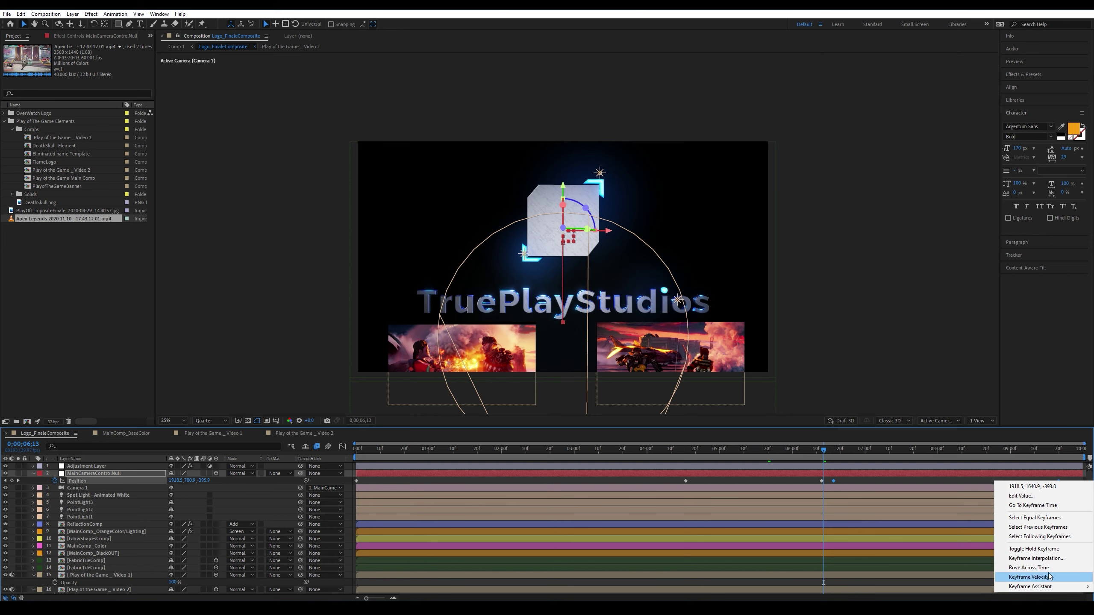
mouse_move(1040, 590)
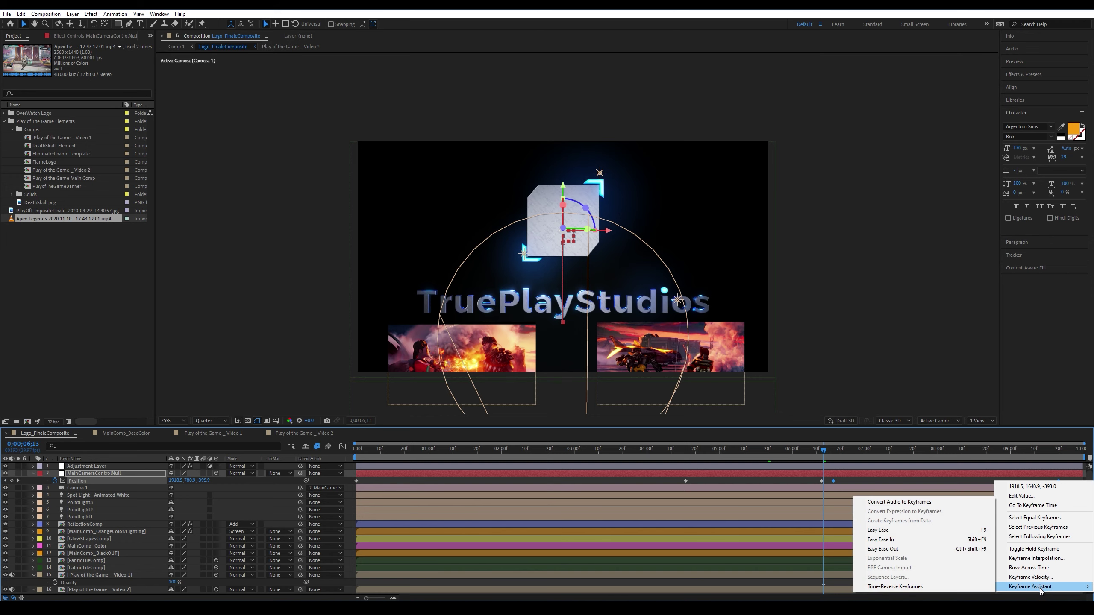
left_click(904, 531)
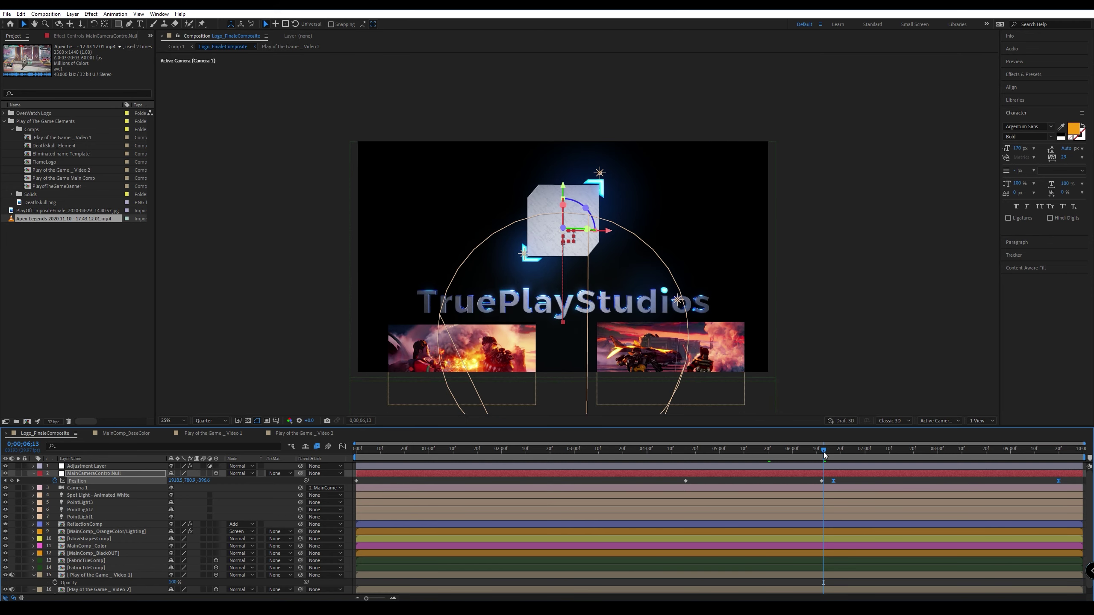
Shorten the camera's downward move by retiming the last two Position keyframes to run from 0;00;06;18 to just before seven seconds.
left_click_drag(824, 451, 890, 457)
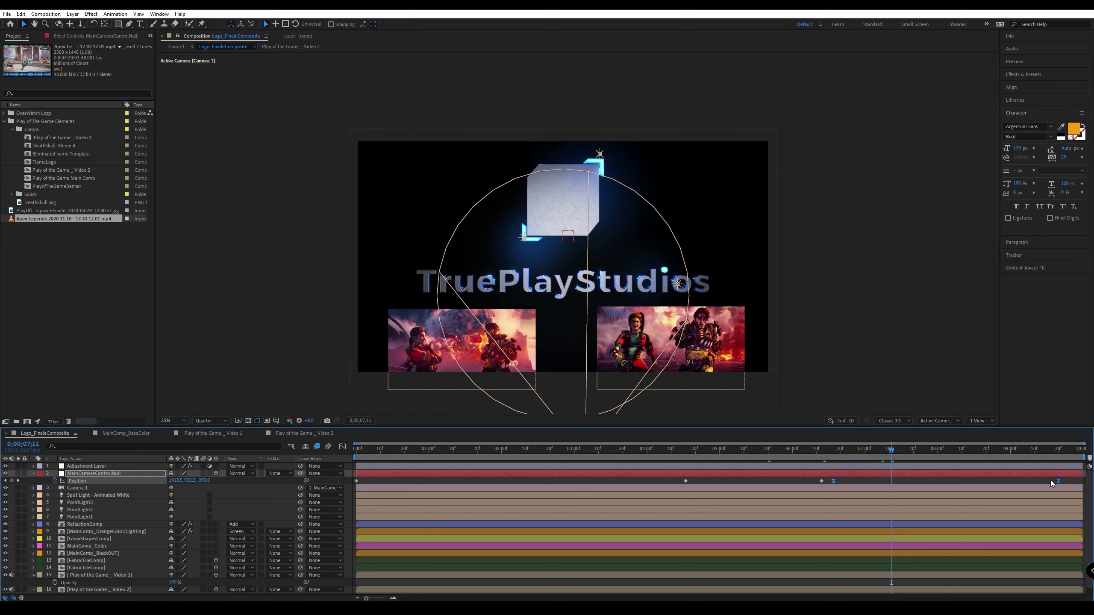
left_click_drag(1058, 481, 836, 460)
left_click(825, 451)
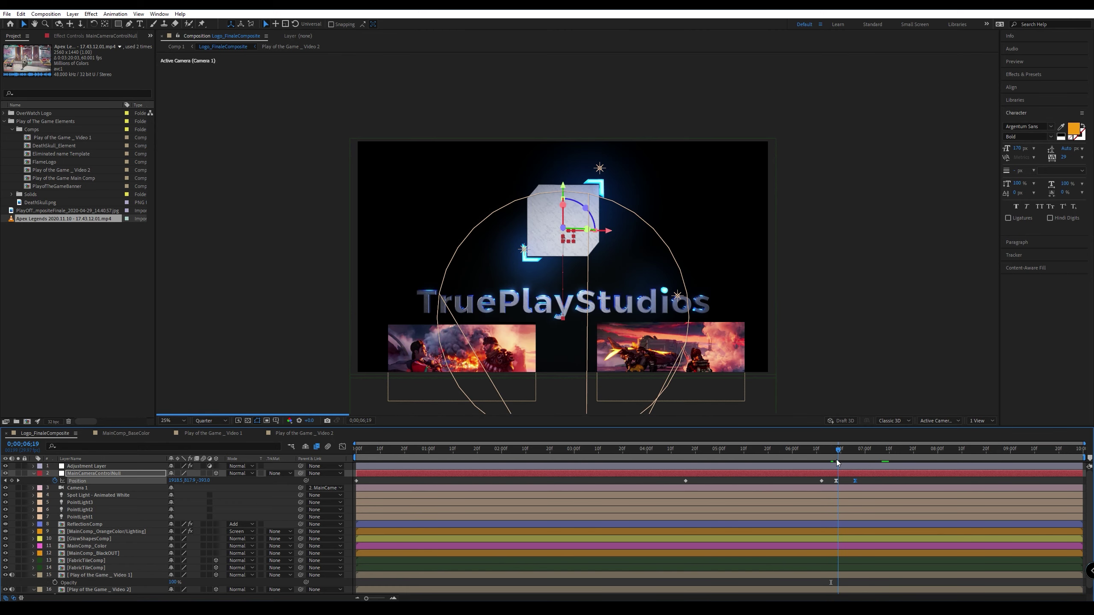
Keyframe the Opacity of both Play of the Game video layers from 0% at 0;00;06;18 to 100% near the camera move's end.
left_click(86, 575)
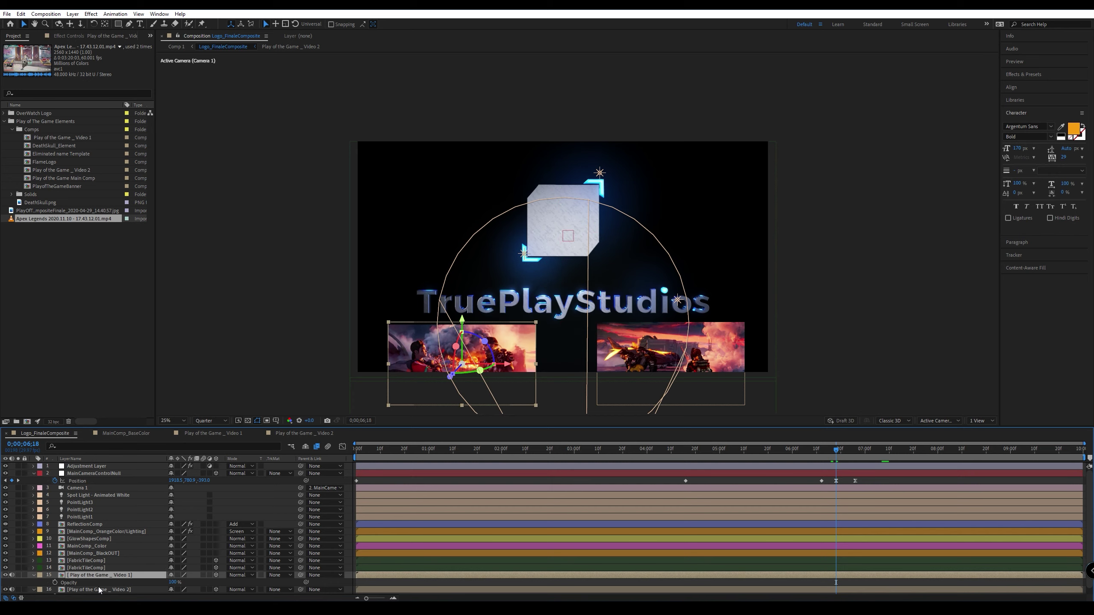
left_click(81, 589, "ctrl")
scroll(79, 595, "down", 1)
left_click(55, 576)
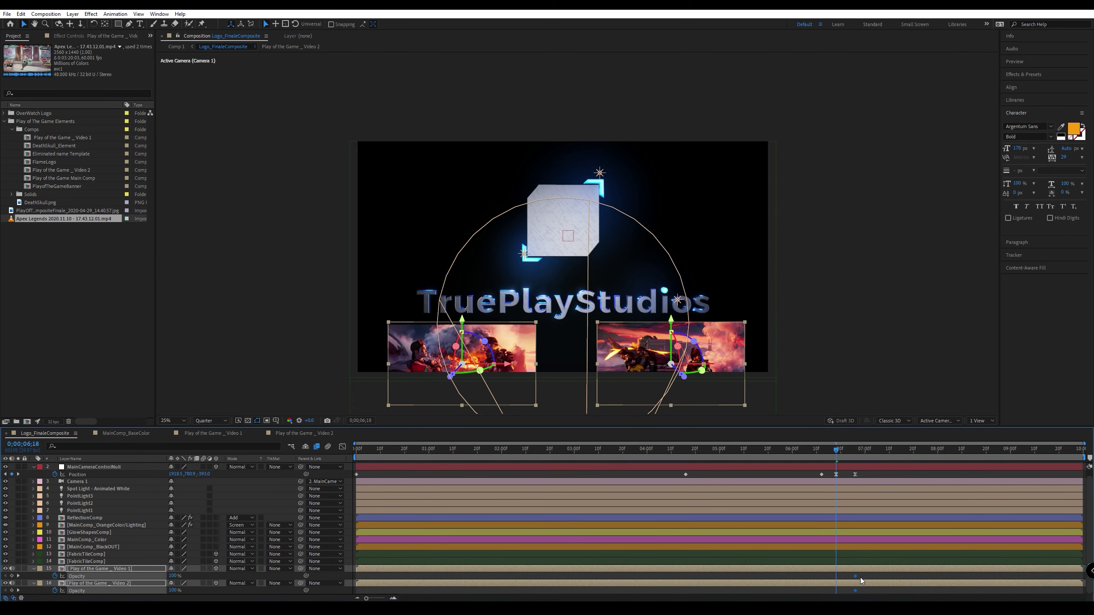
left_click_drag(860, 578, 862, 578)
key("Return")
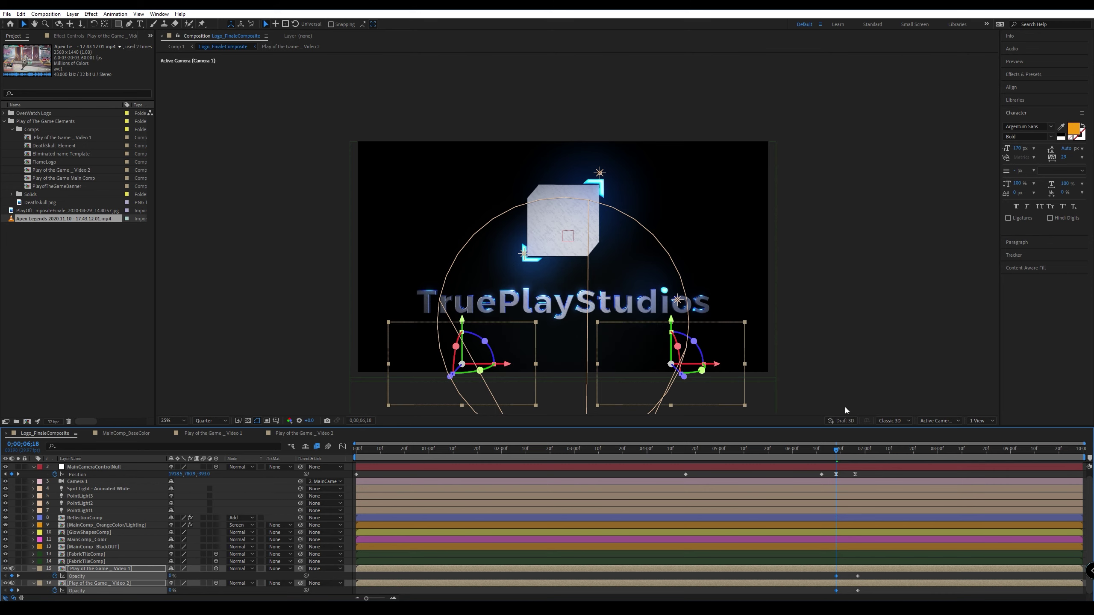
mouse_move(839, 451)
left_mouse_down()
mouse_move(883, 453)
mouse_move(837, 455)
left_mouse_up()
Enlarge both Play of the Game video layers below the title and spread them farther apart.
key("period")
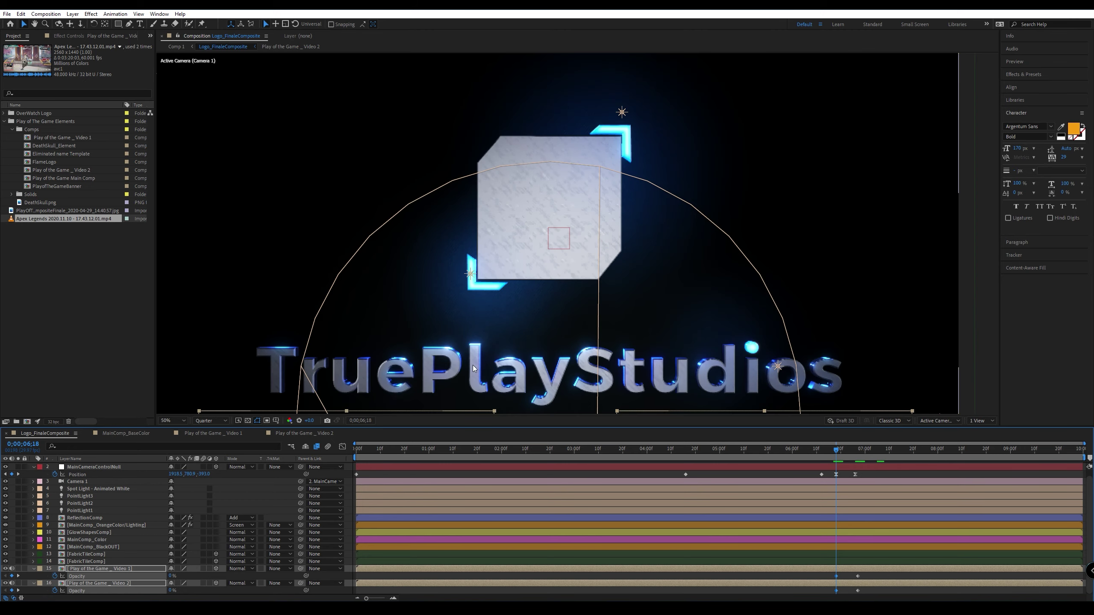
scroll(479, 349, "down", 6)
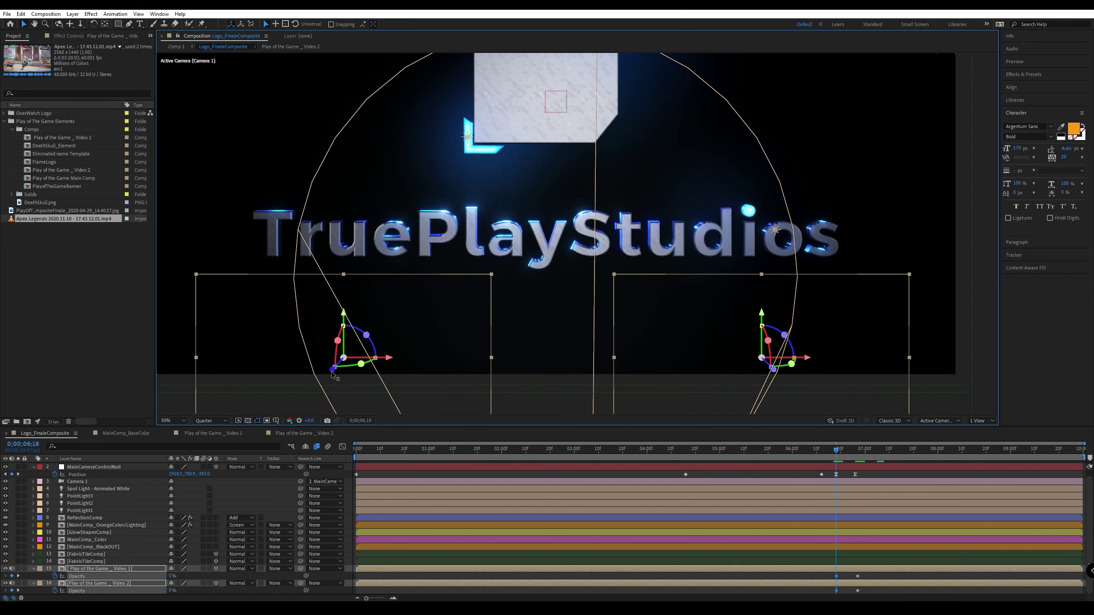
left_click_drag(332, 373, 250, 402)
key("comma")
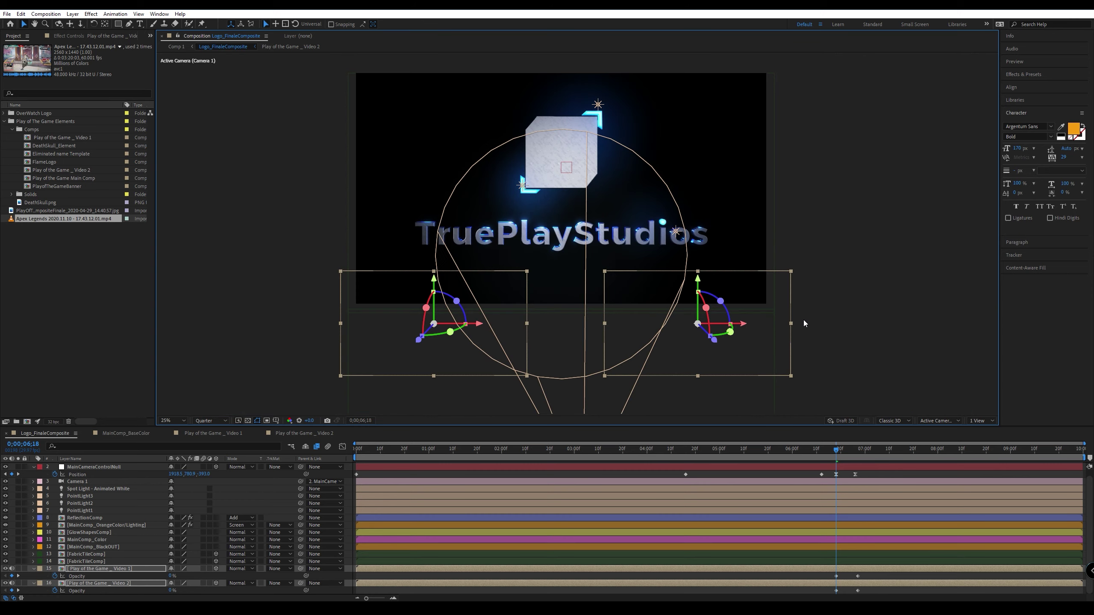
Set the Scale of both Play of the Game video layers to 50%.
mouse_move(840, 452)
left_mouse_down()
mouse_move(853, 454)
mouse_move(828, 459)
mouse_move(857, 459)
left_mouse_up()
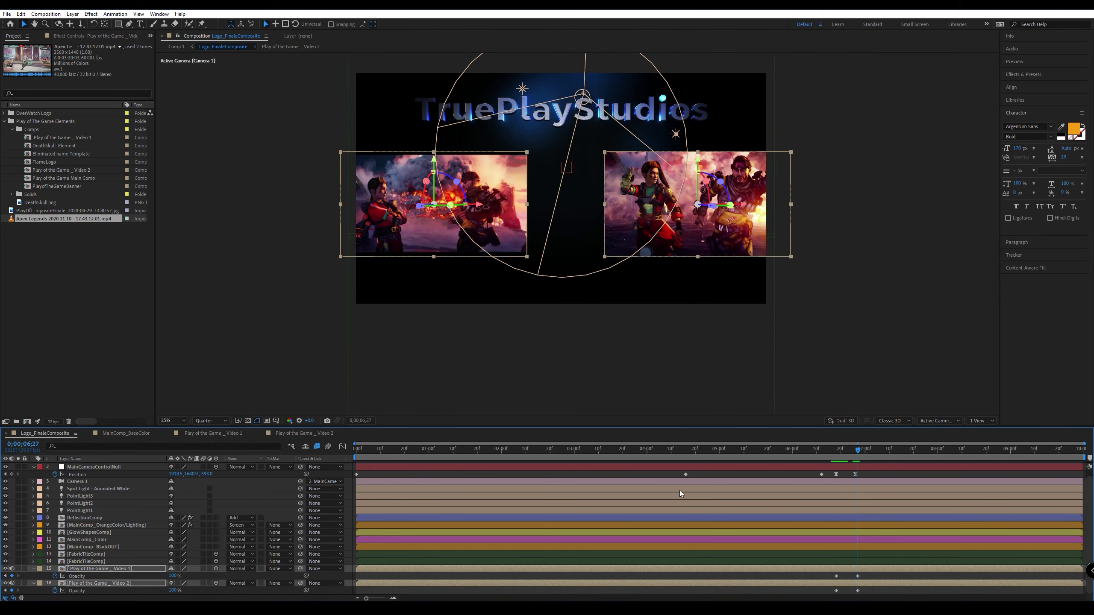
key("s")
type("50")
key("Return")
left_click(449, 256)
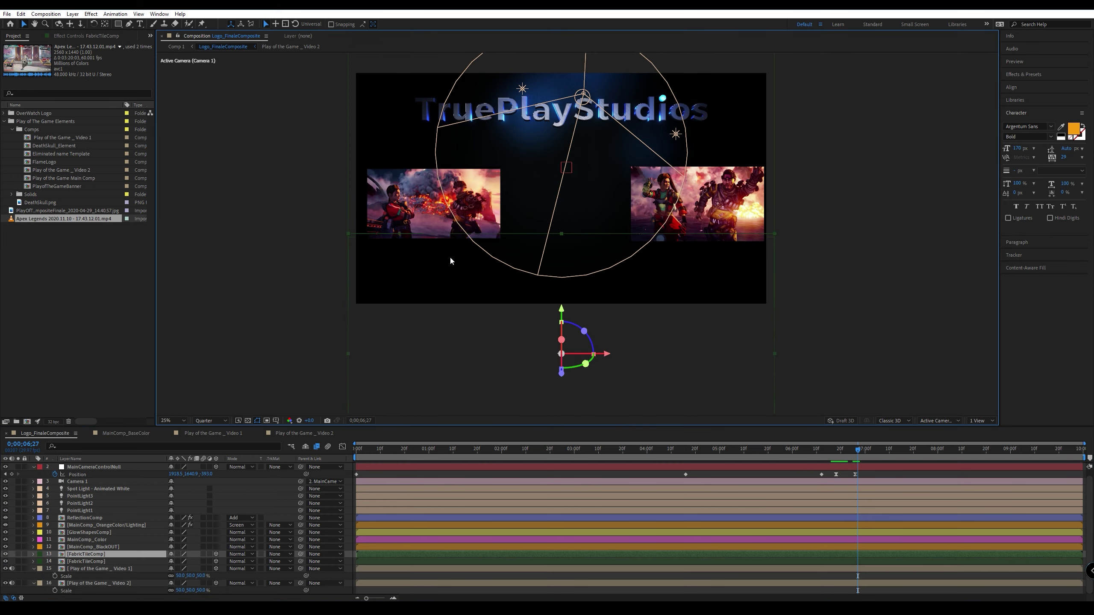
Move the two Play of the Game video layers horizontally inward so they sit closer together below the title.
left_click(437, 200)
left_click(98, 569)
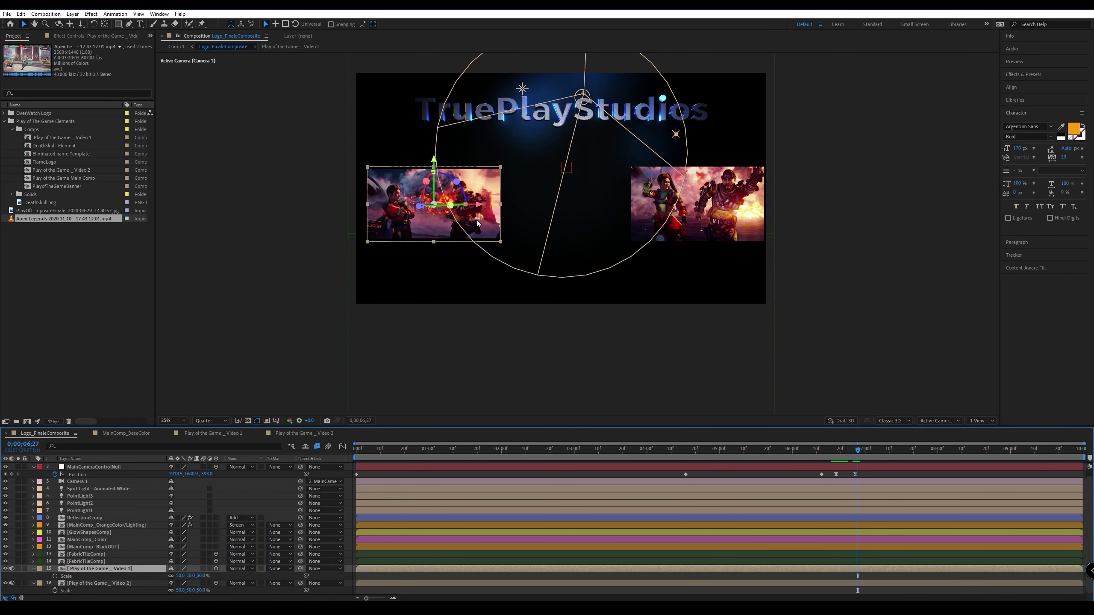
left_click_drag(478, 209, 505, 209)
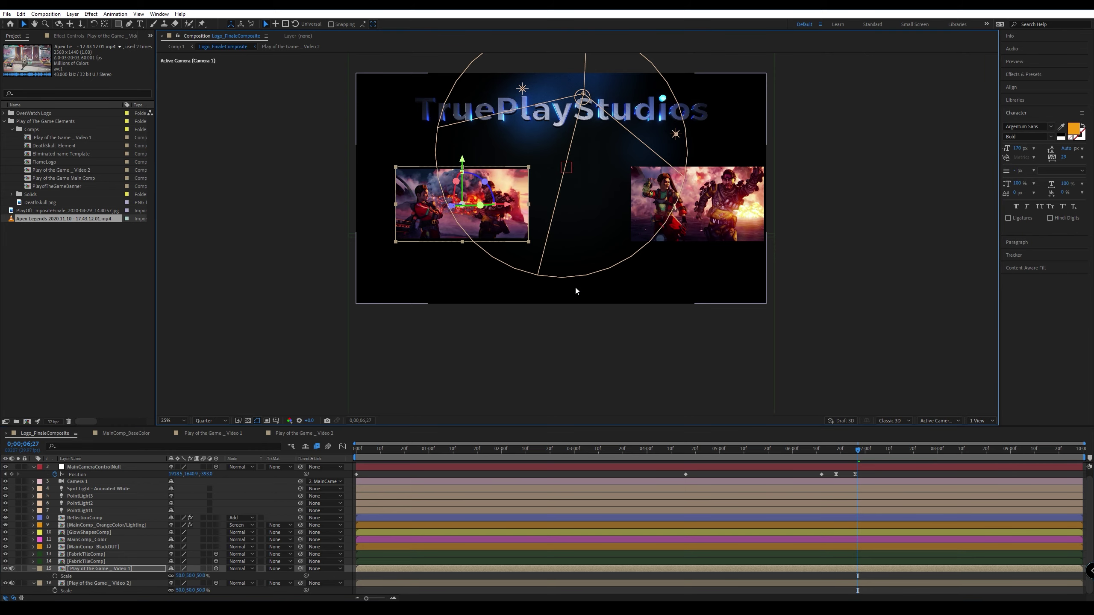
left_click(79, 584)
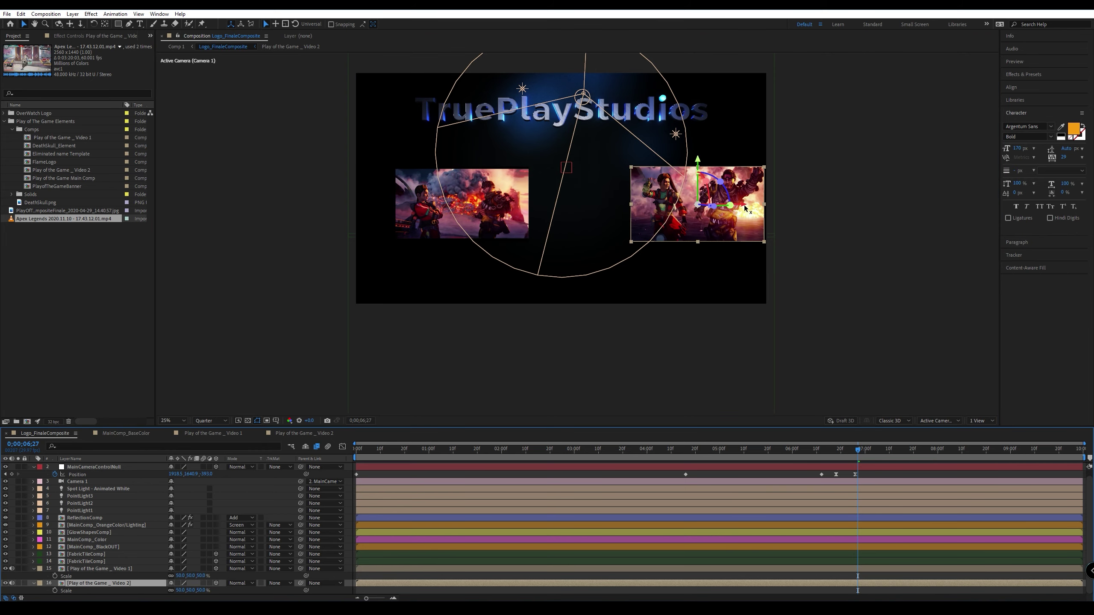
left_click_drag(745, 208, 719, 208)
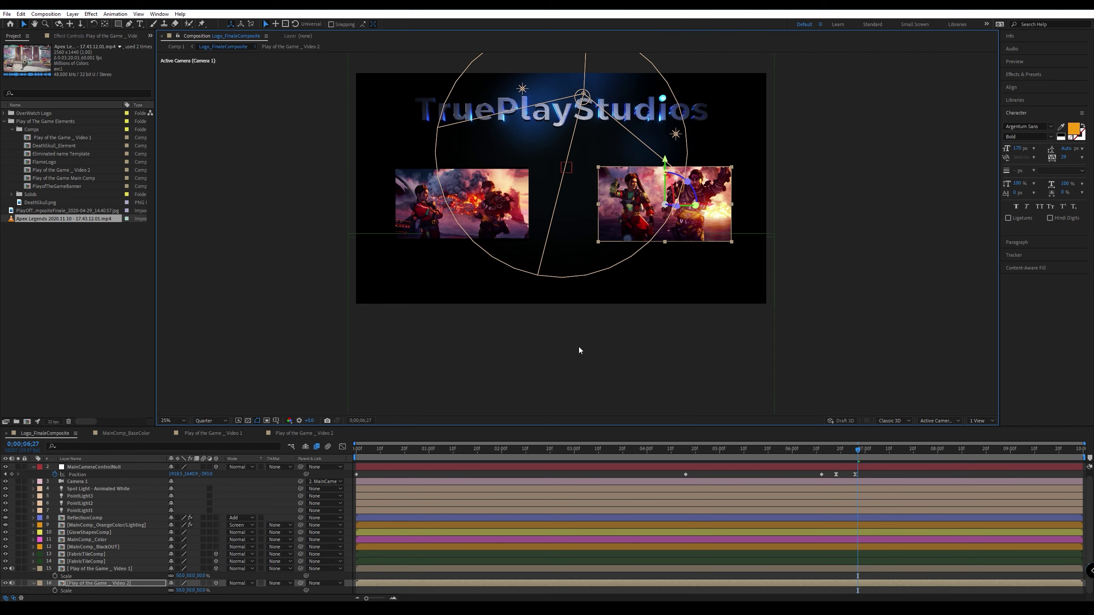
Display the last two Position keyframes of MainCameraControlNull as a value curve in the Graph Editor.
left_click_drag(859, 452, 836, 483)
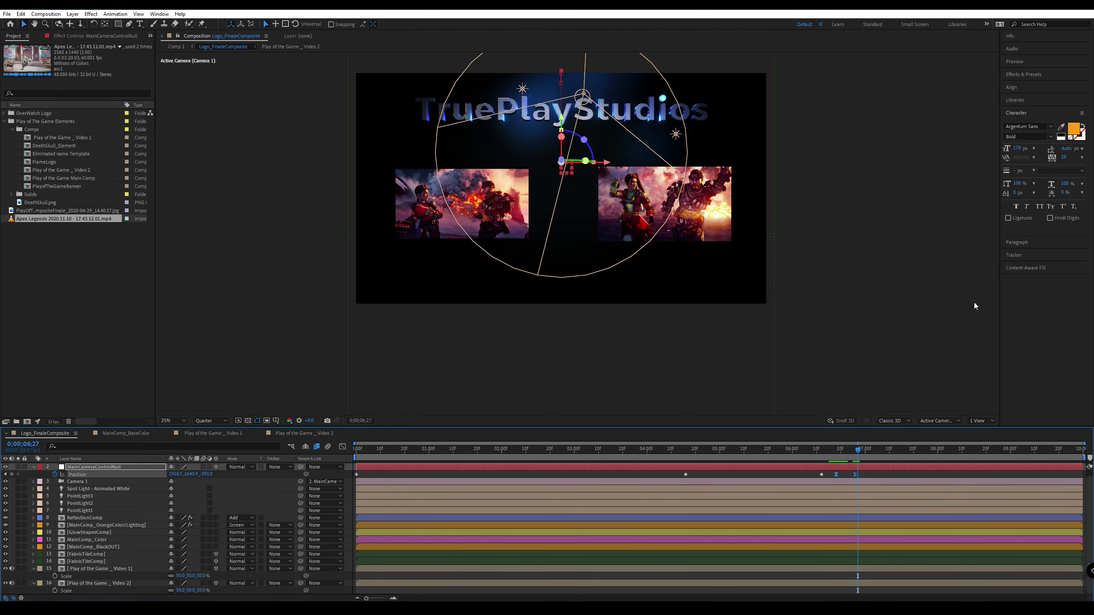
left_click(342, 447)
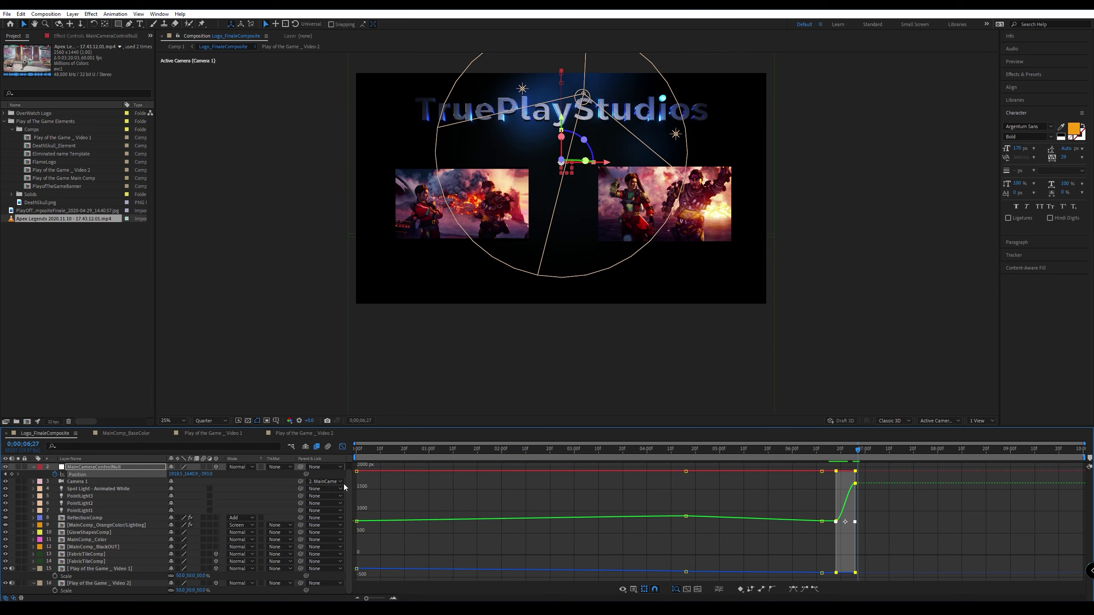
scroll(871, 510, "up", 5, "alt")
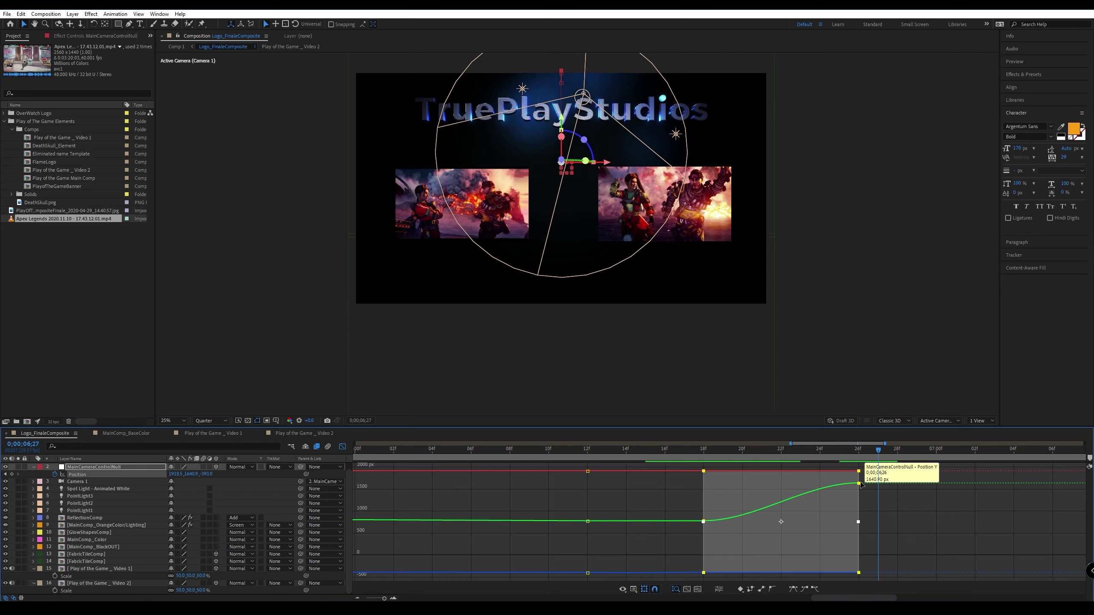
left_click(851, 503)
left_click(859, 484)
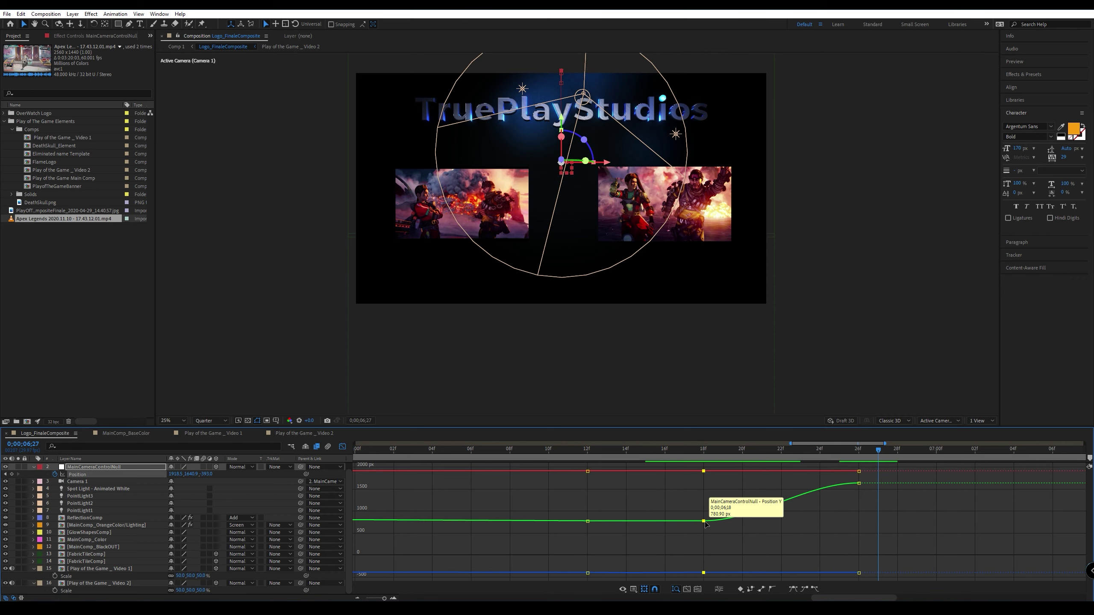
left_click(729, 540)
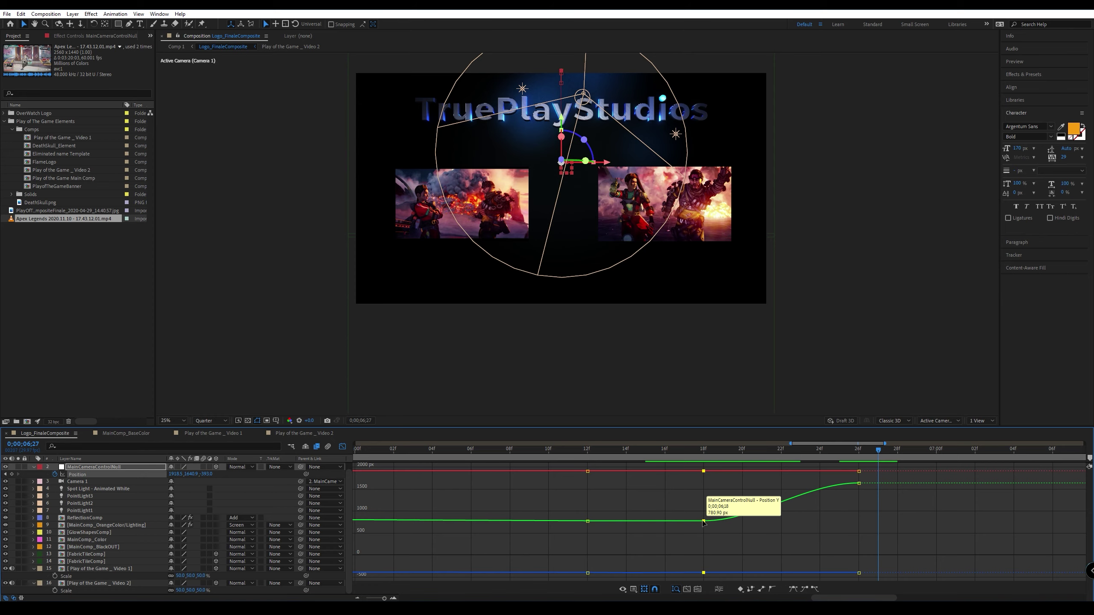
left_click(109, 468)
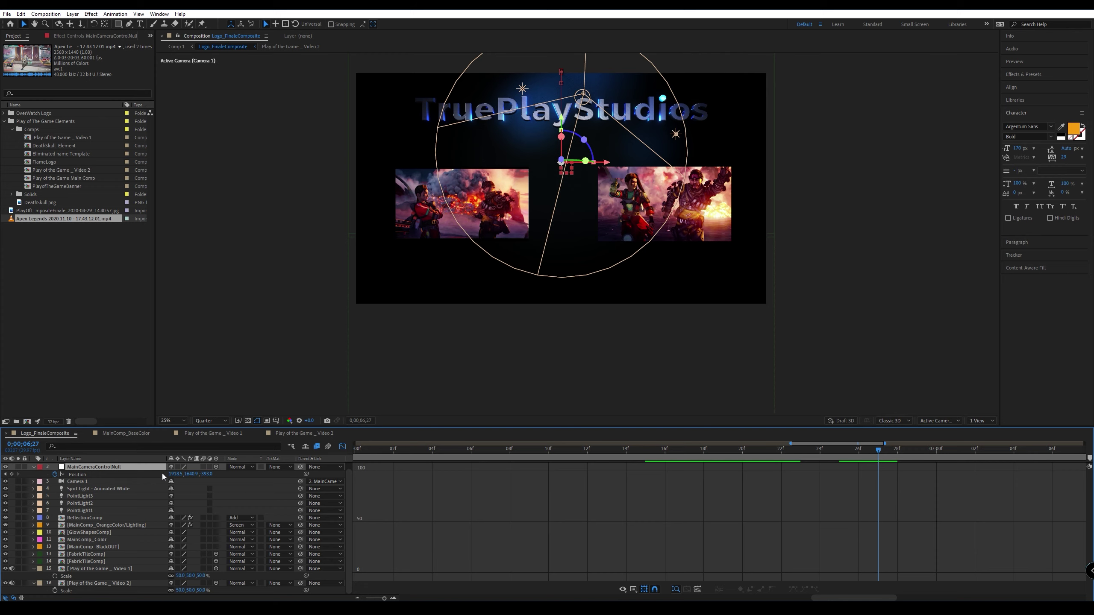
scroll(349, 493, "up", 1)
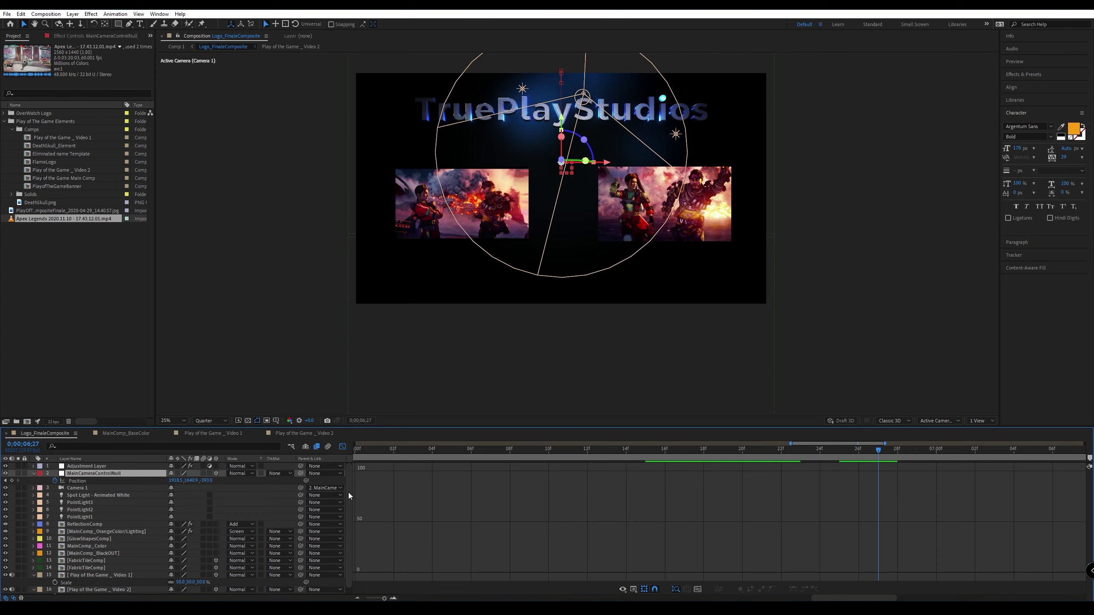
left_click(342, 447)
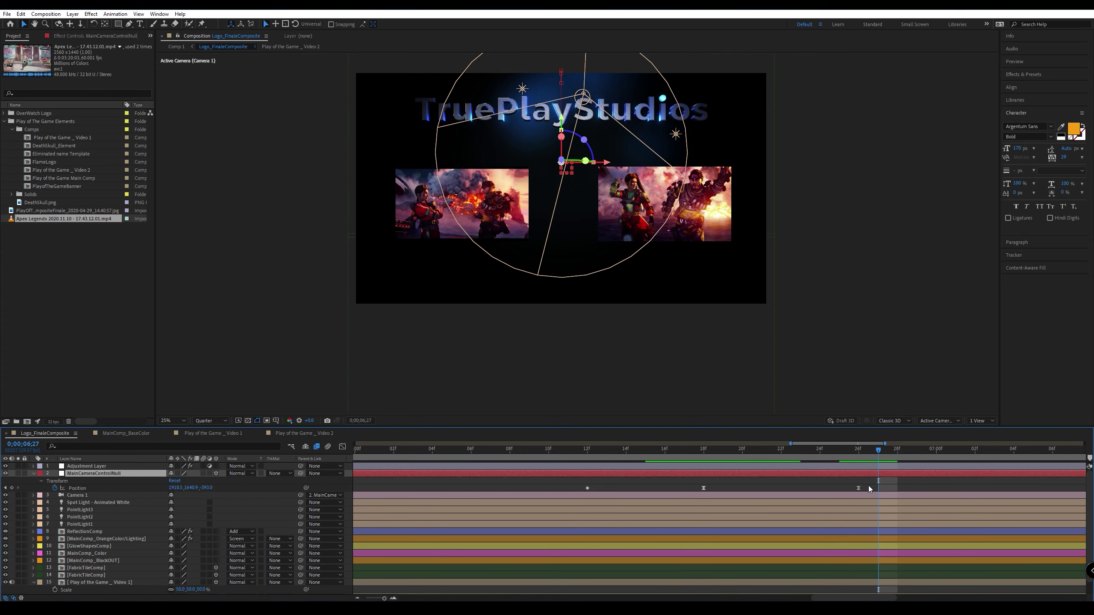
left_click(858, 489)
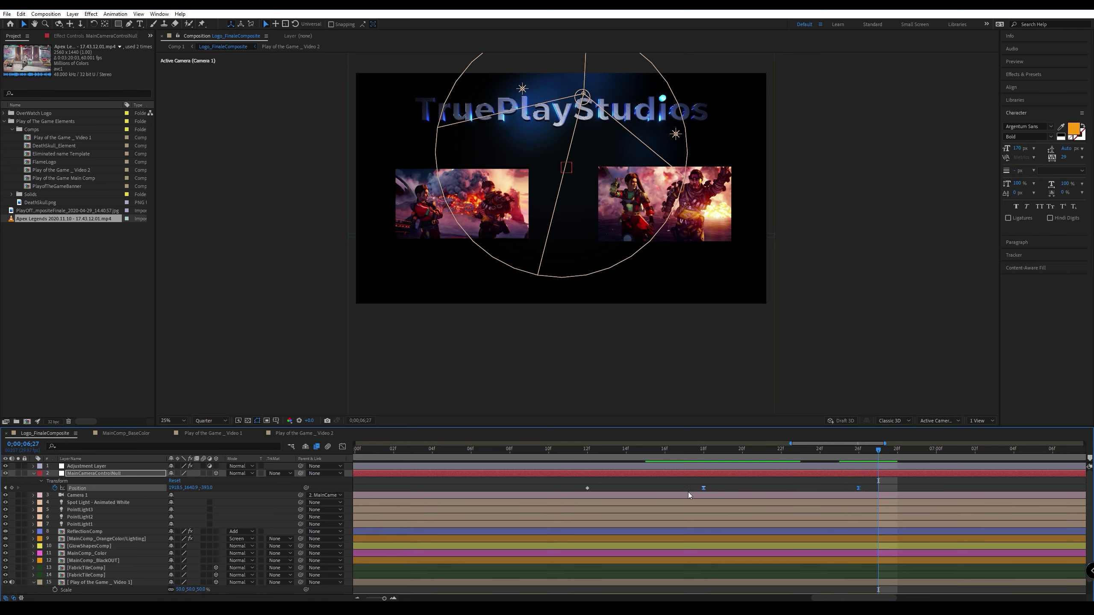
left_click(342, 447)
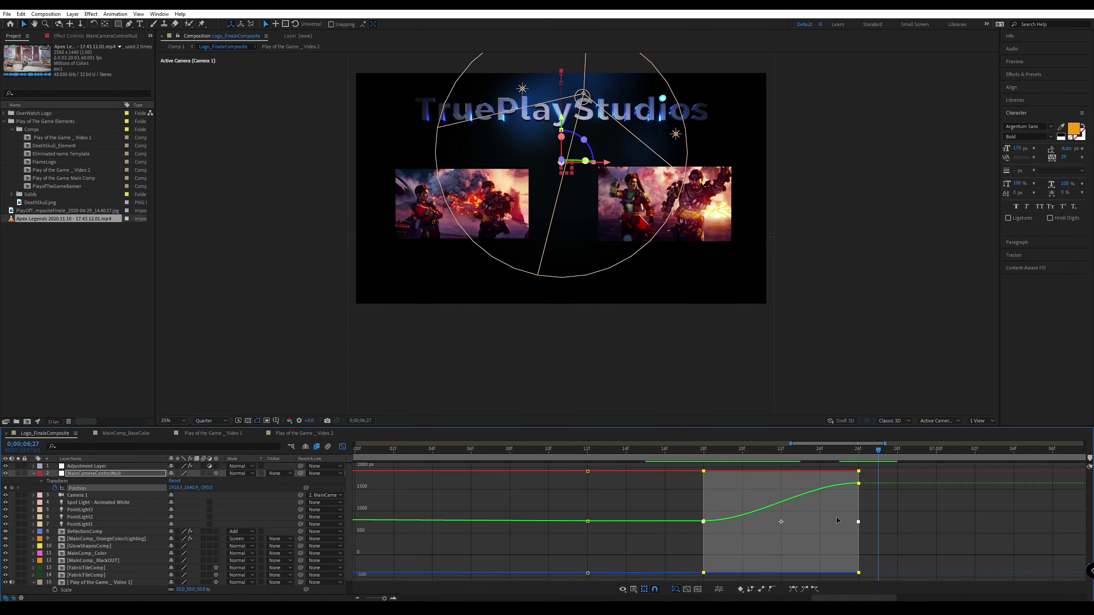
double_click(859, 483)
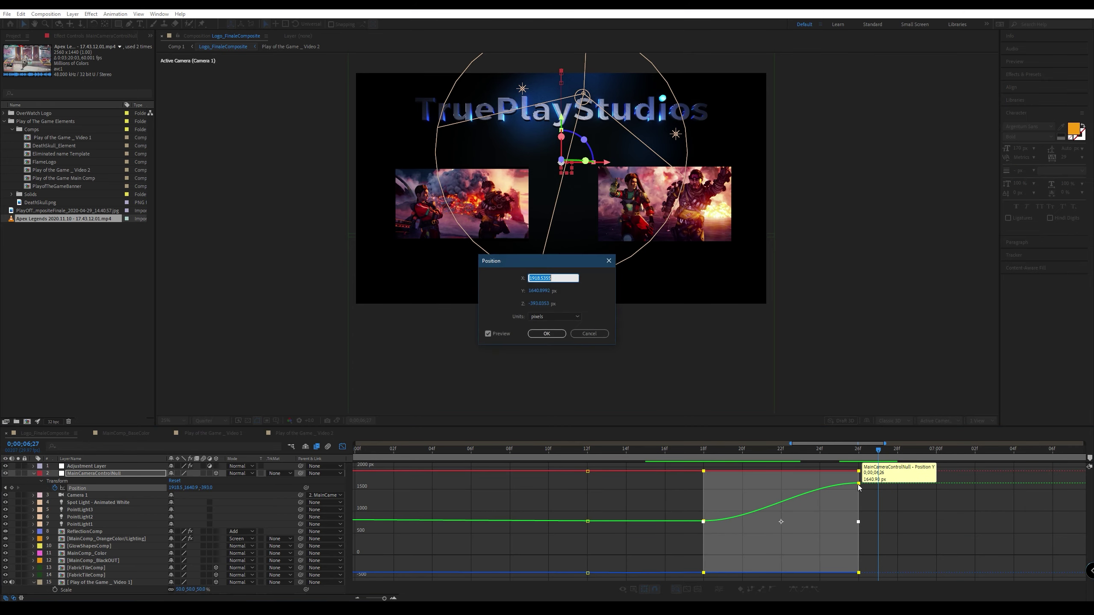
left_click(589, 334)
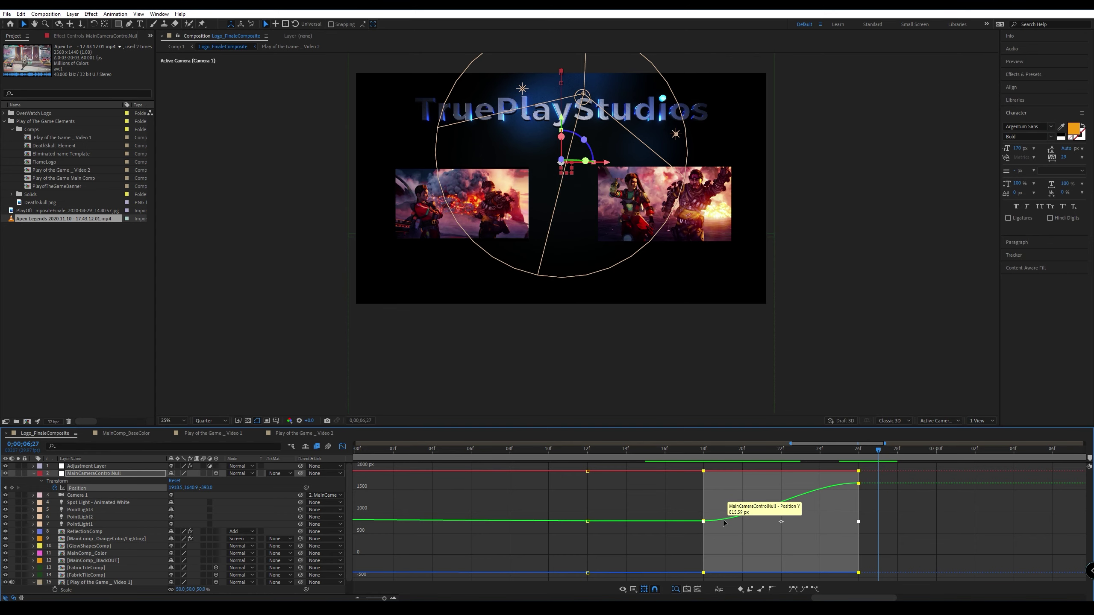
left_click(693, 546)
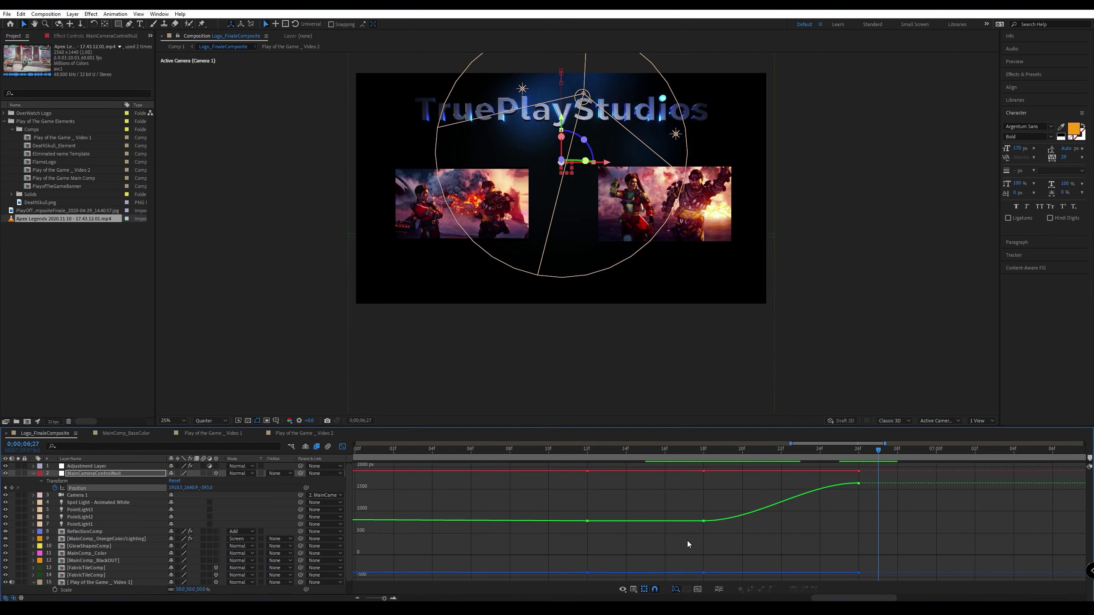
Try to reshape the MainCameraControlNull Position curve at the 0;00;06;18 keyframe.
left_click(703, 522)
mouse_move(859, 484)
right_click(789, 557)
left_click(791, 525)
left_click(797, 522)
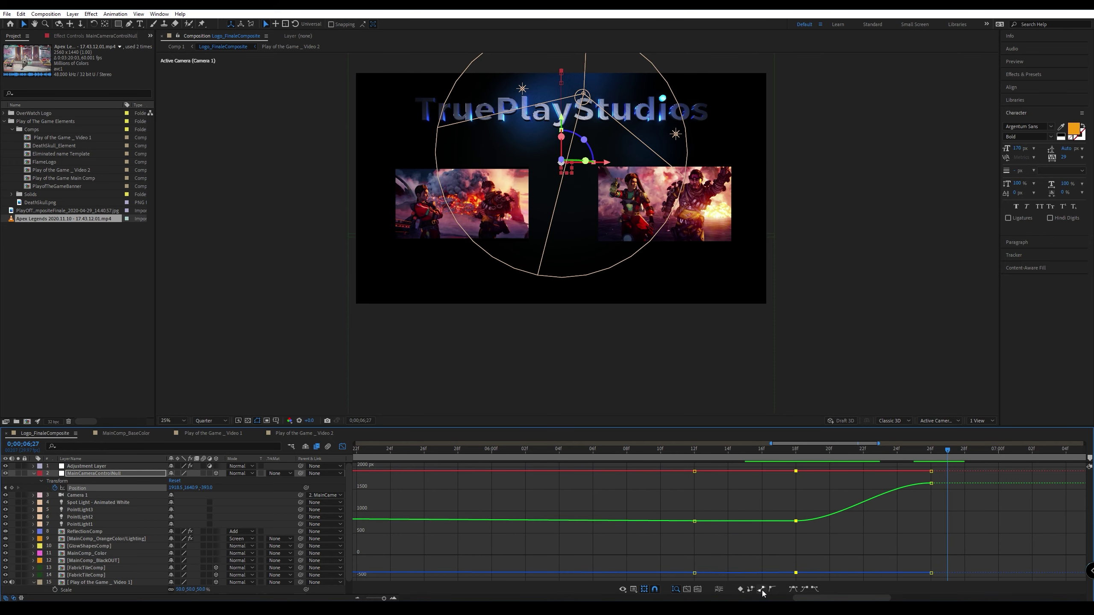
mouse_move(796, 523)
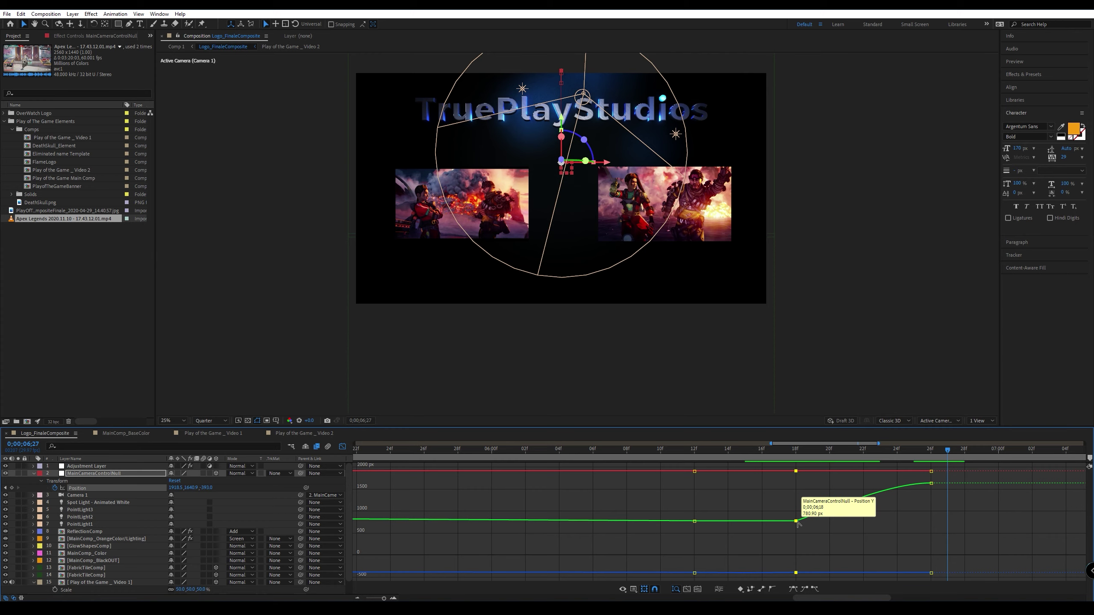
key("ctrl+a")
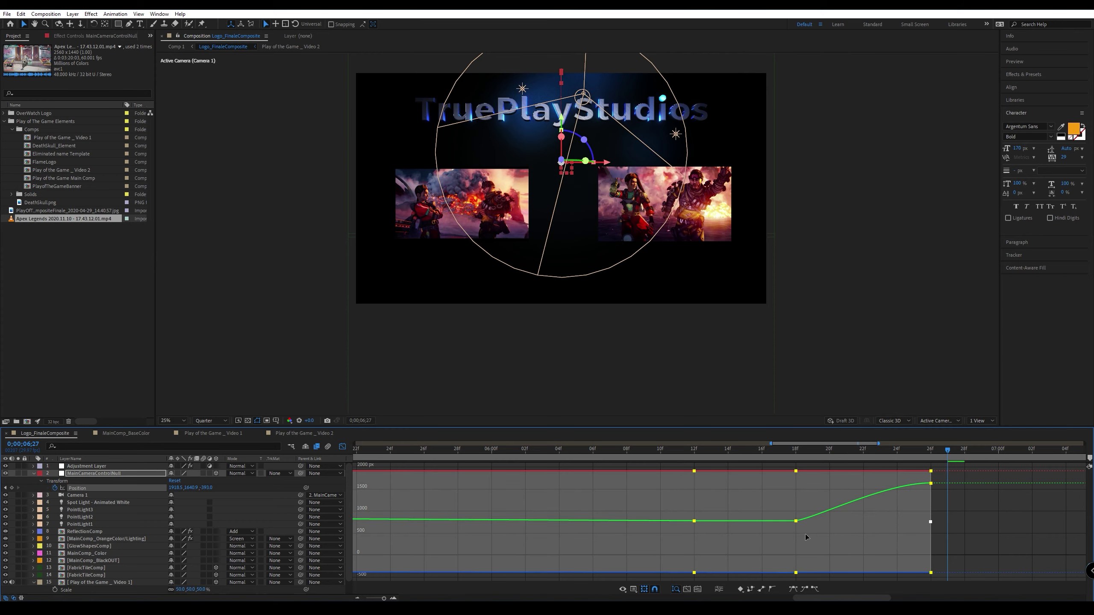
key("alt+a")
key("Escape")
left_click(850, 545)
scroll(758, 542, "up", 2, "alt")
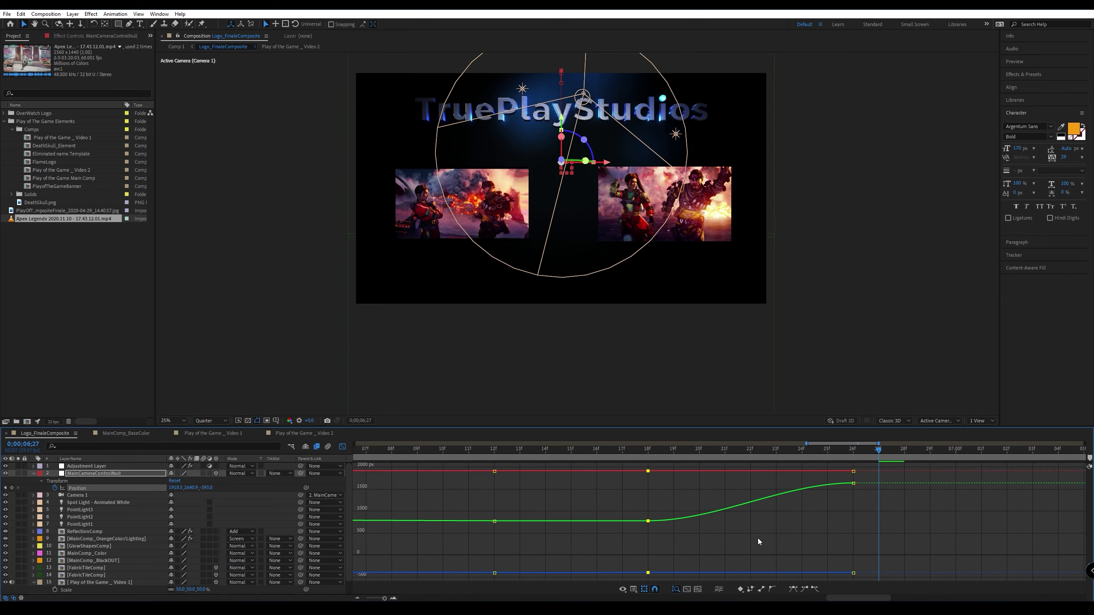
Toggle the interpolation of the 0;00;06;18 Position keyframe, restore its easing and preview the camera move.
left_click(648, 522, "ctrl")
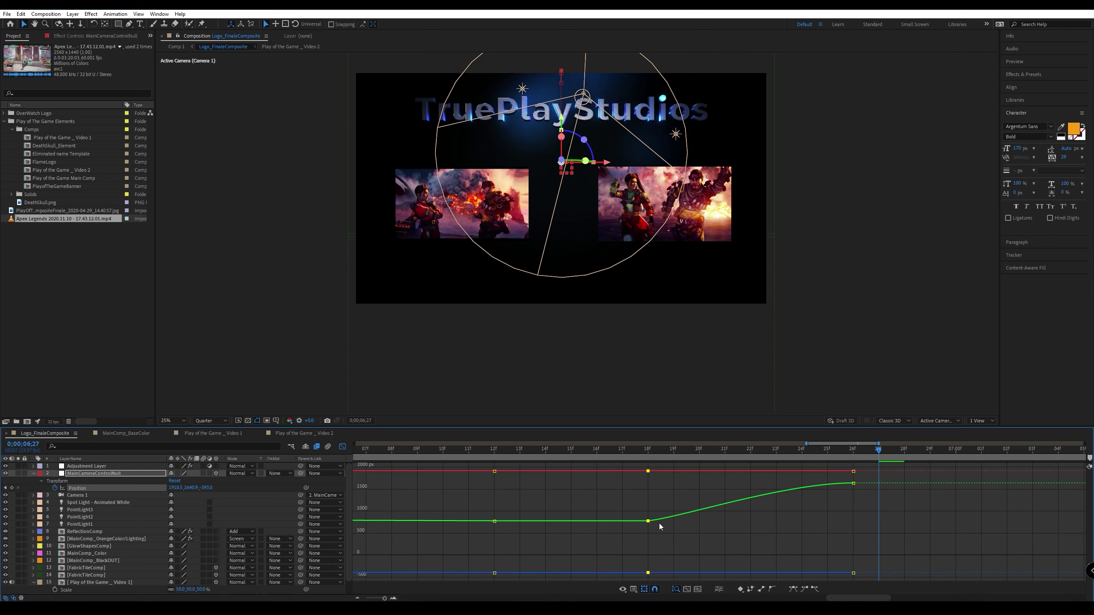
left_click(648, 522, "ctrl")
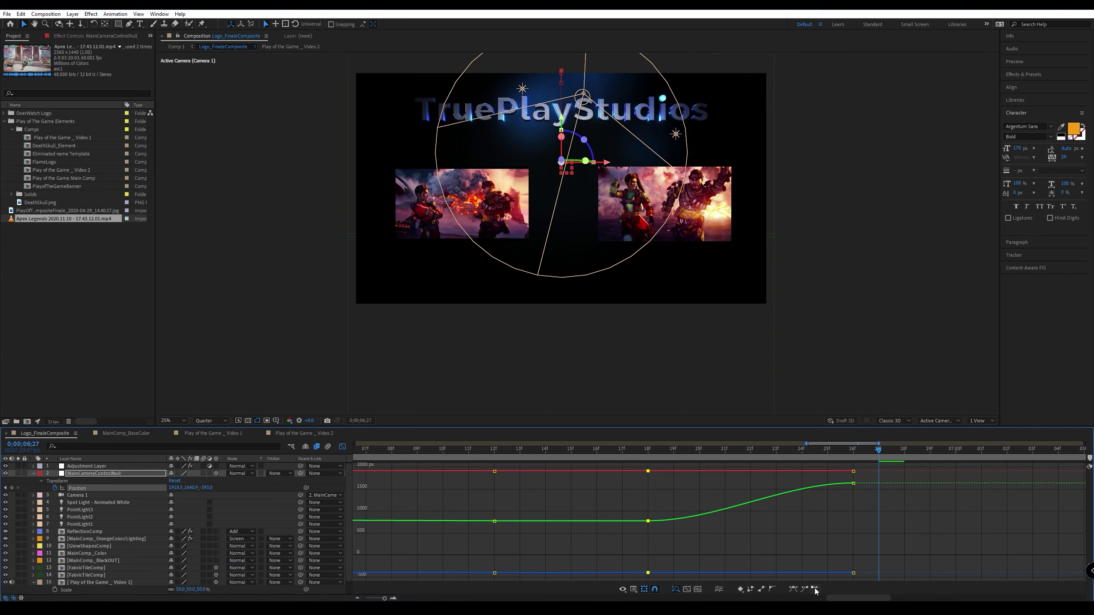
key("space")
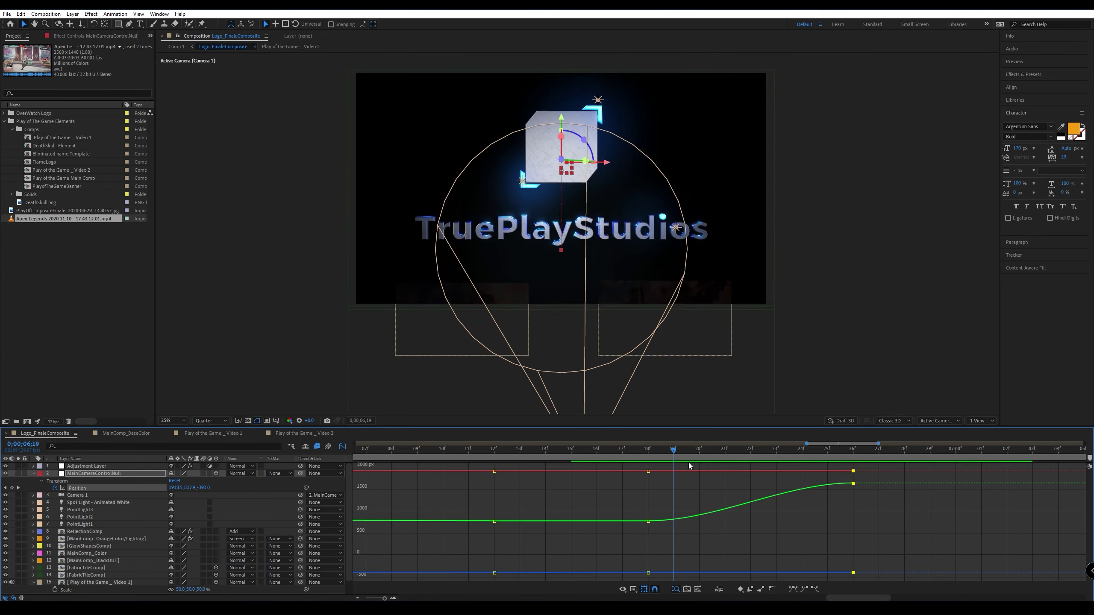
key("space")
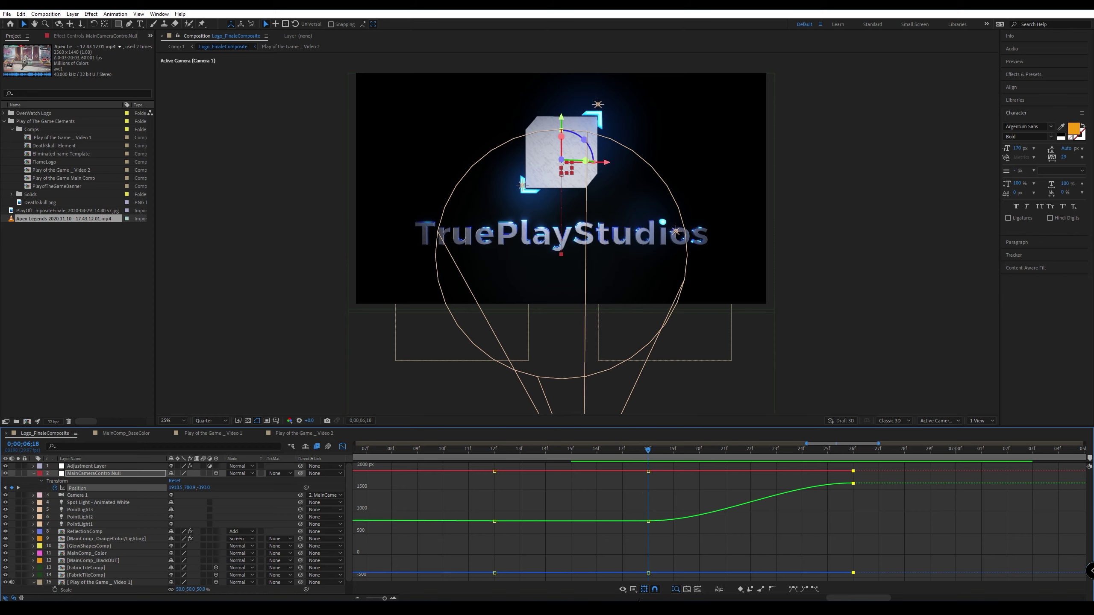
Select the Position keyframes at 0;00;06;18 and 0;00;06;26 and open the Flow extension.
left_click(648, 522)
left_click(854, 483, "shift")
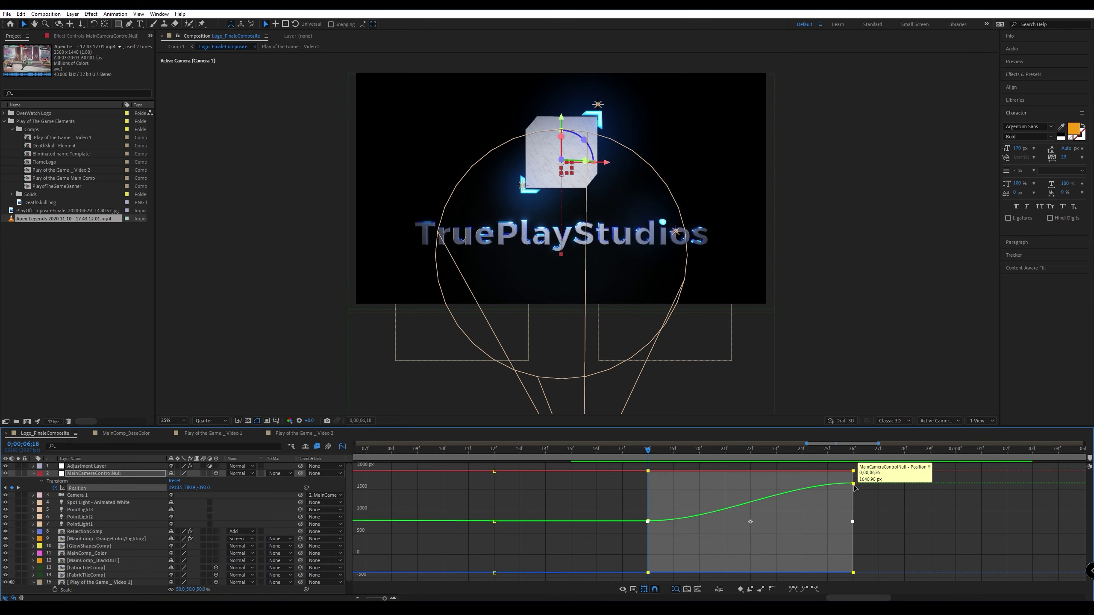
left_click(139, 14)
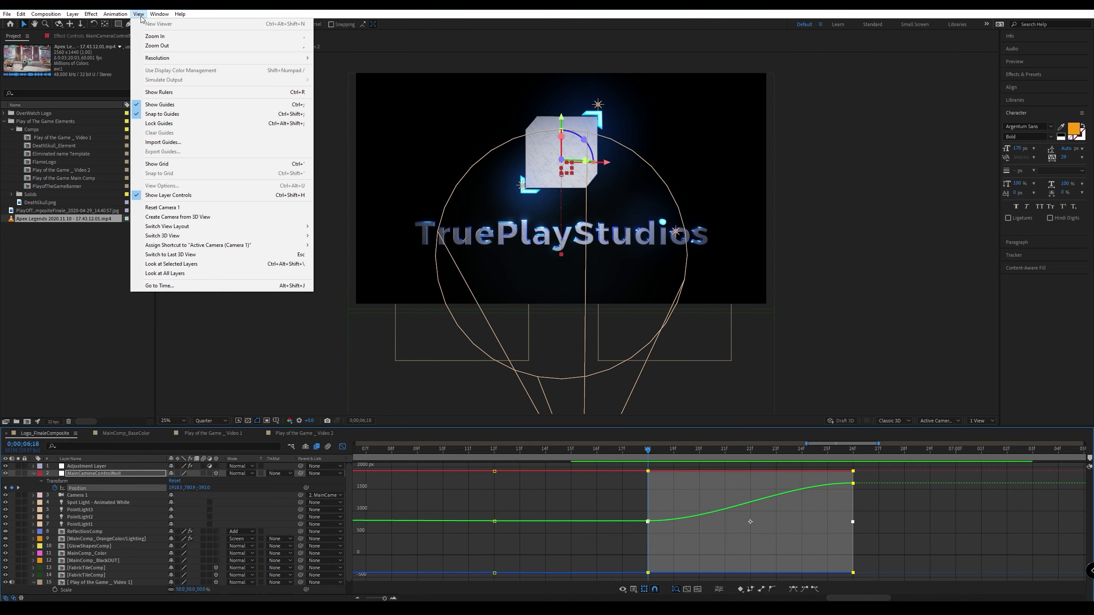
mouse_move(169, 58)
left_click(139, 14)
left_click(159, 14)
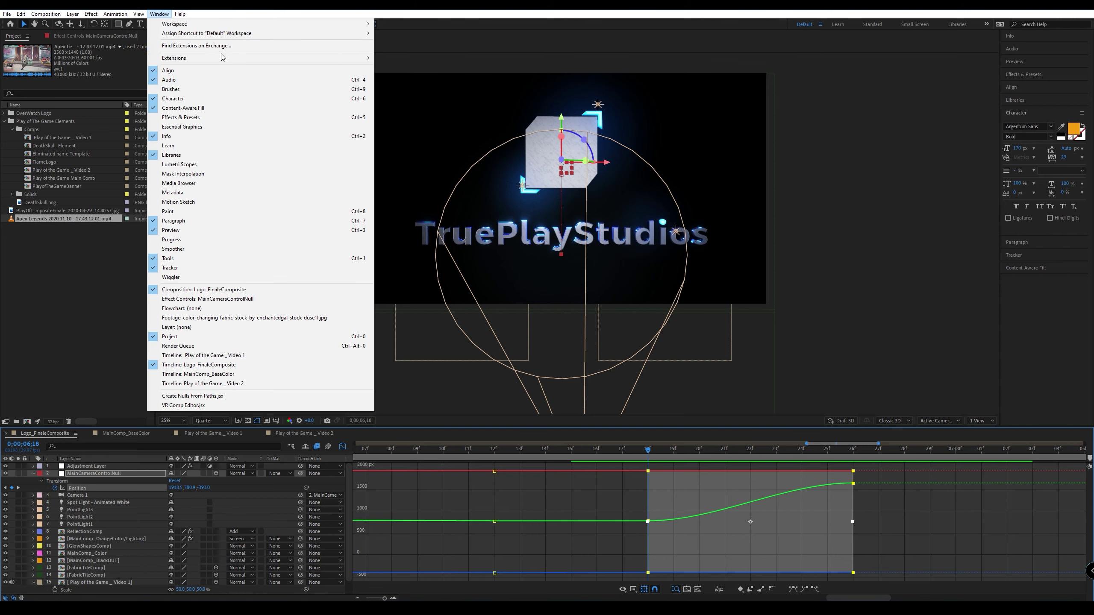
mouse_move(222, 58)
left_click(392, 67)
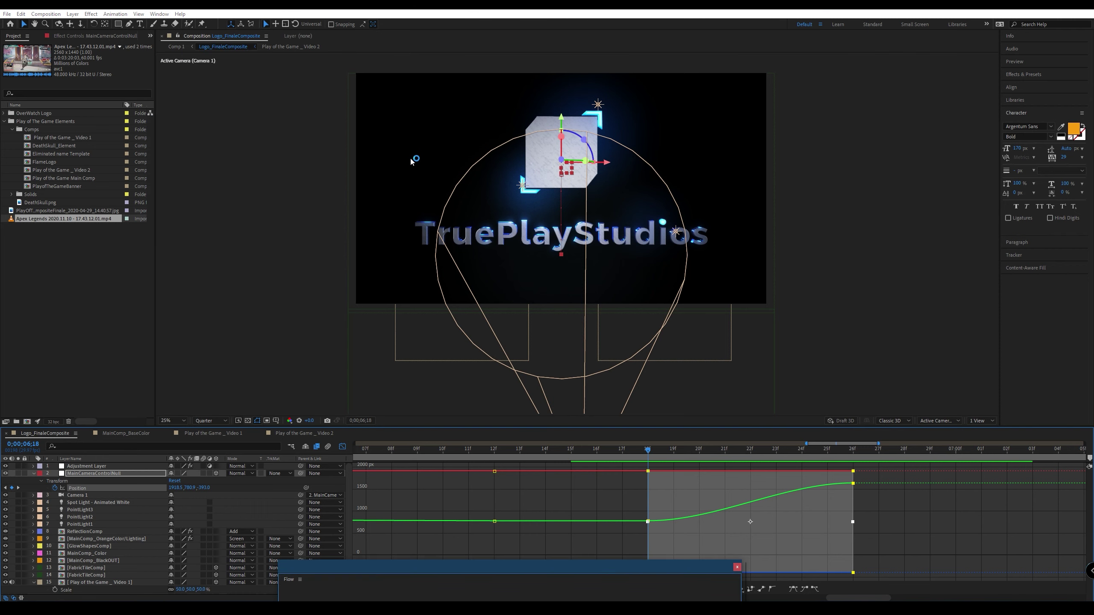
Place the Flow window over the project area and apply its cubic curve (0.66, 0.00, 0.34, 1.00) to the selected Position keyframes.
left_click_drag(431, 325, 338, 101)
left_click_drag(602, 342, 500, 409)
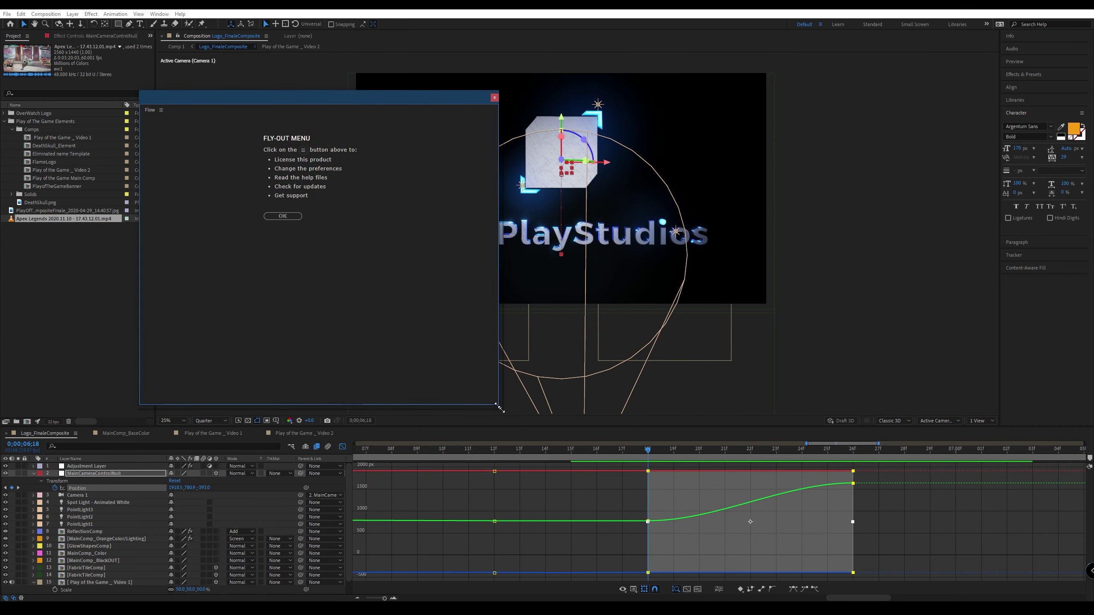
left_click(283, 216)
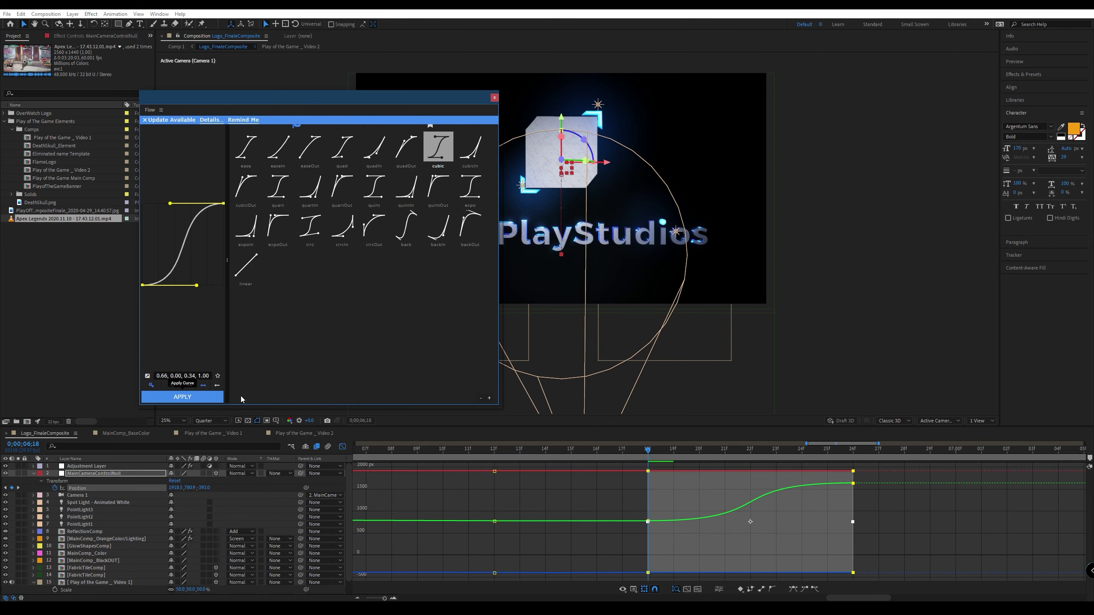
Reshape the Flow curve to 0.91, -0.02, 0.18, 0.99 and apply it to the selected Position keyframes without separating dimensions.
left_click_drag(201, 286, 206, 289)
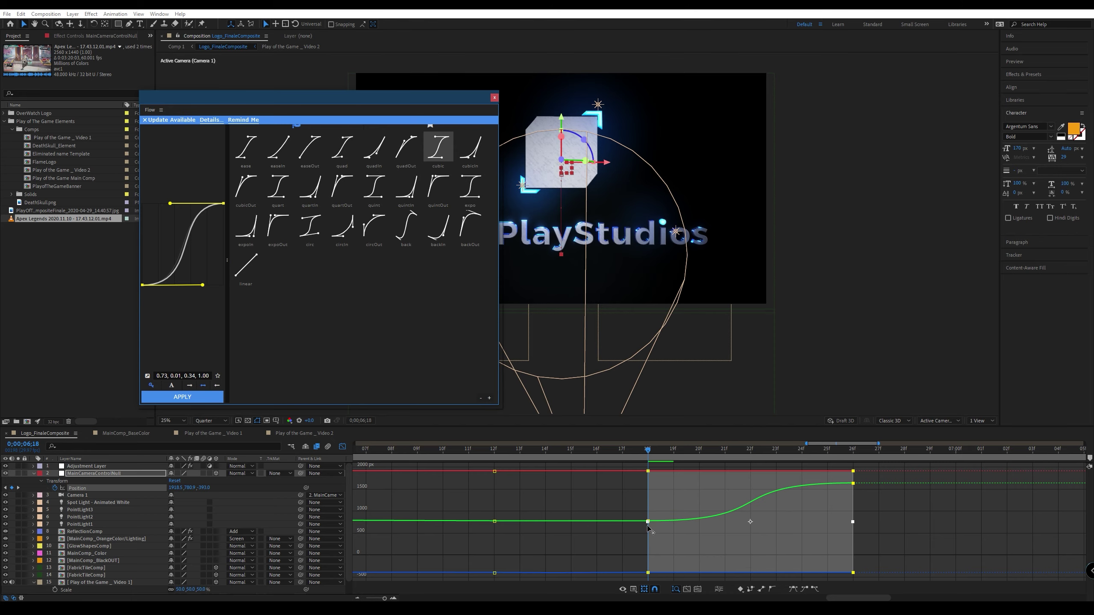
left_click_drag(203, 288, 220, 291)
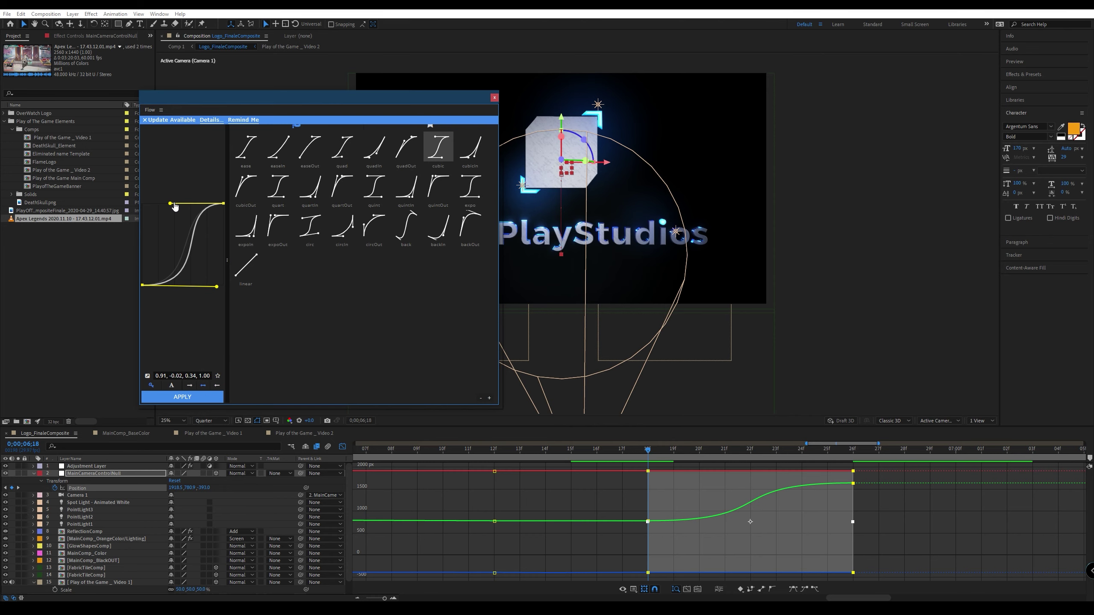
left_click_drag(175, 207, 159, 207)
left_click(185, 397)
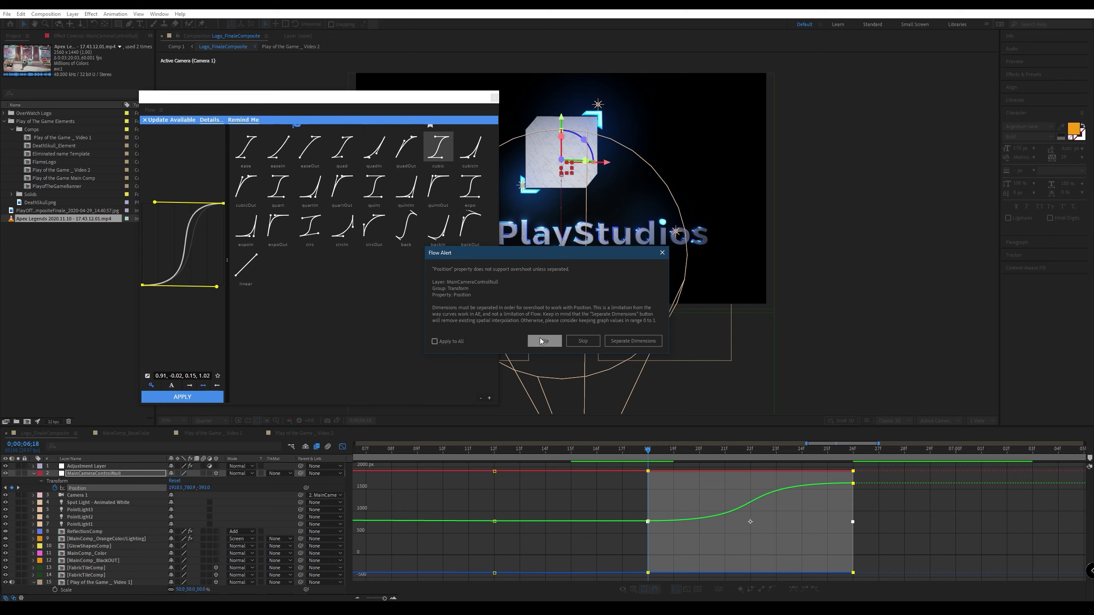
left_click(662, 253)
left_click_drag(157, 205, 163, 209)
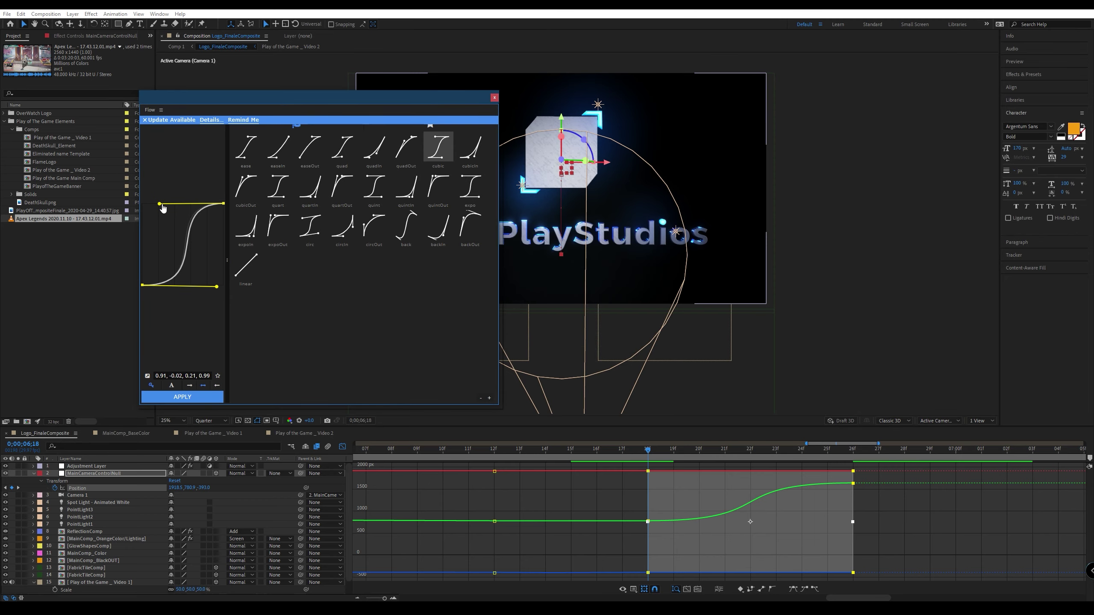
left_click(195, 397)
left_click(539, 344)
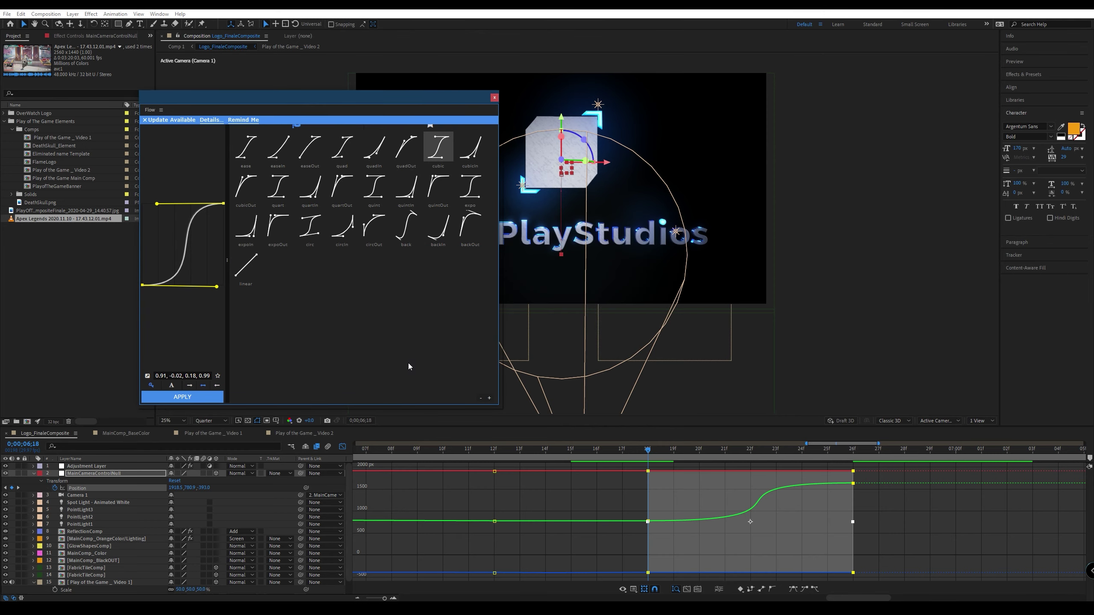
Move the Flow window off the composition view and preview the camera move from 0;00;06;18.
left_click_drag(662, 452, 633, 453)
left_click_drag(337, 113, 0, 214)
key("space")
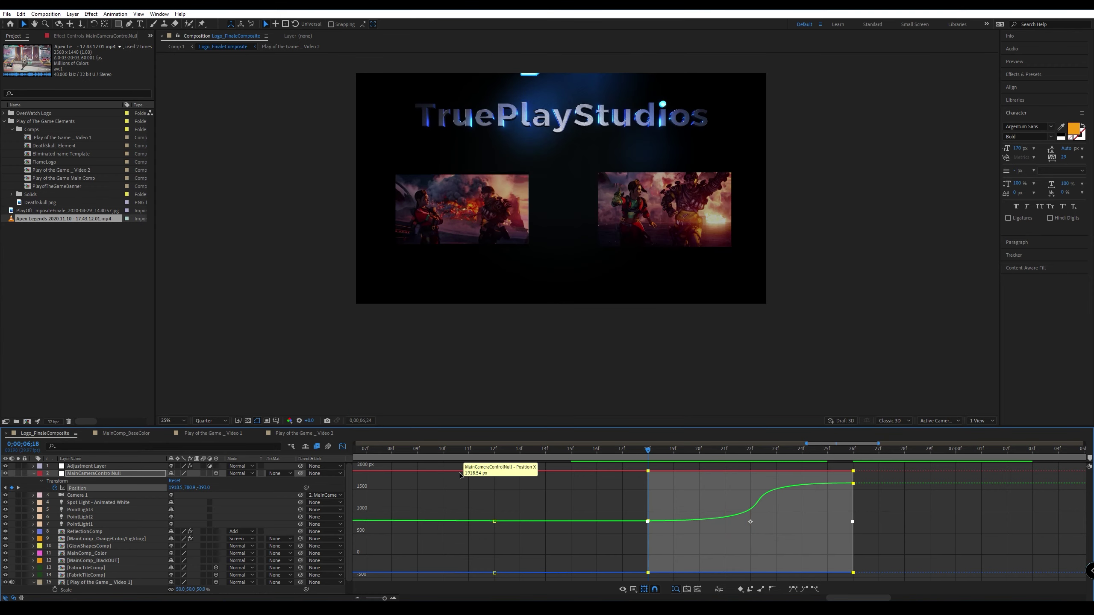
left_click_drag(683, 453, 650, 451)
left_click(650, 451)
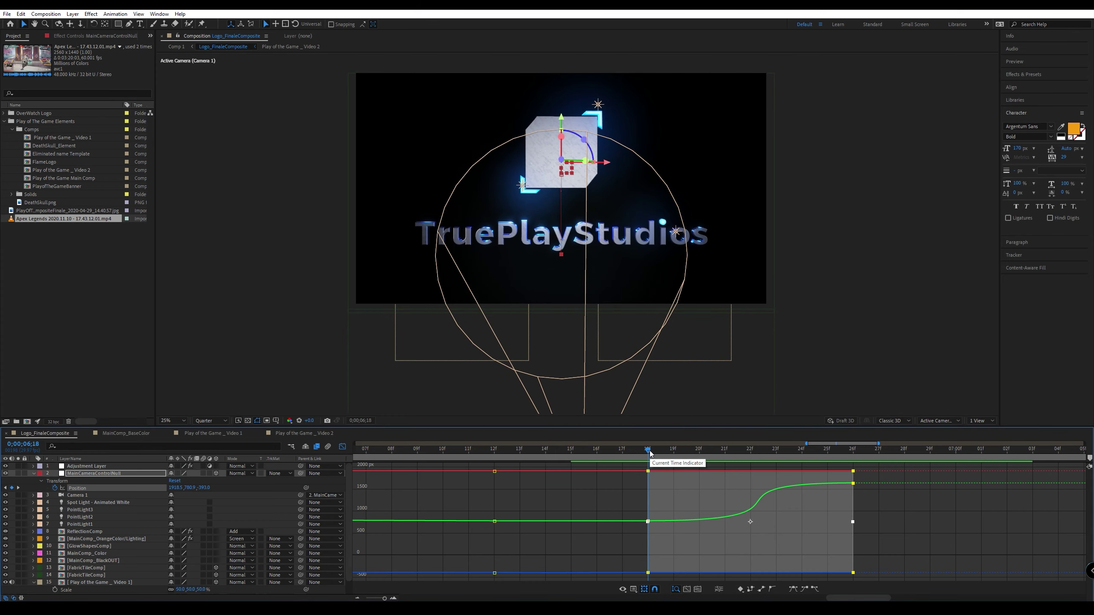
key("space")
key("space")
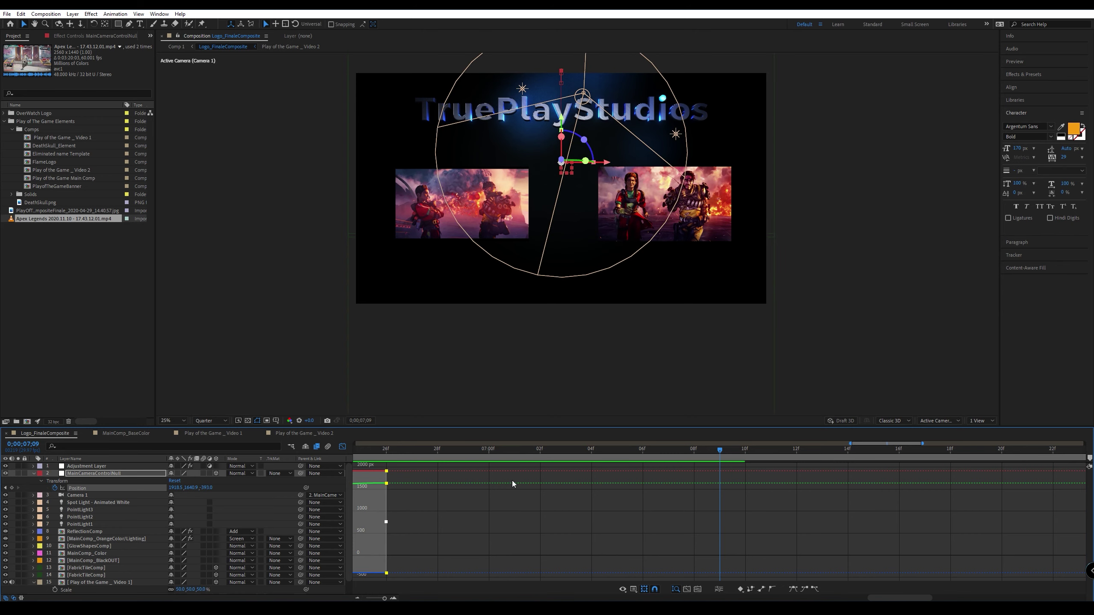
Return to the layer bars, move the last MainCameraControlNull Position keyframe to about 0;00;07;08 and preview the slower move.
left_click(342, 449)
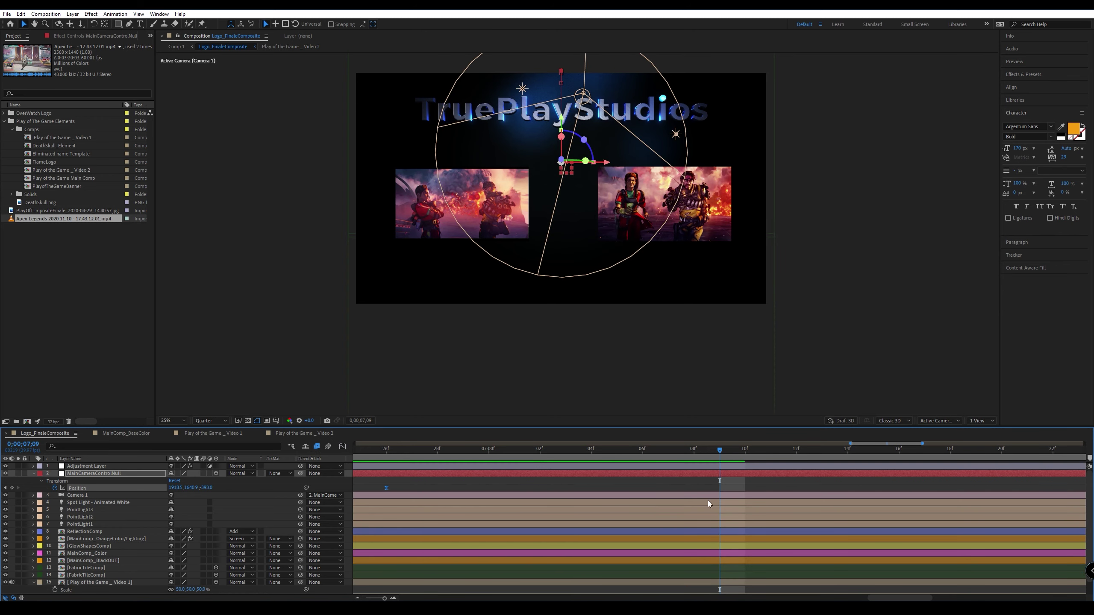
scroll(708, 491, "down", 3, "alt")
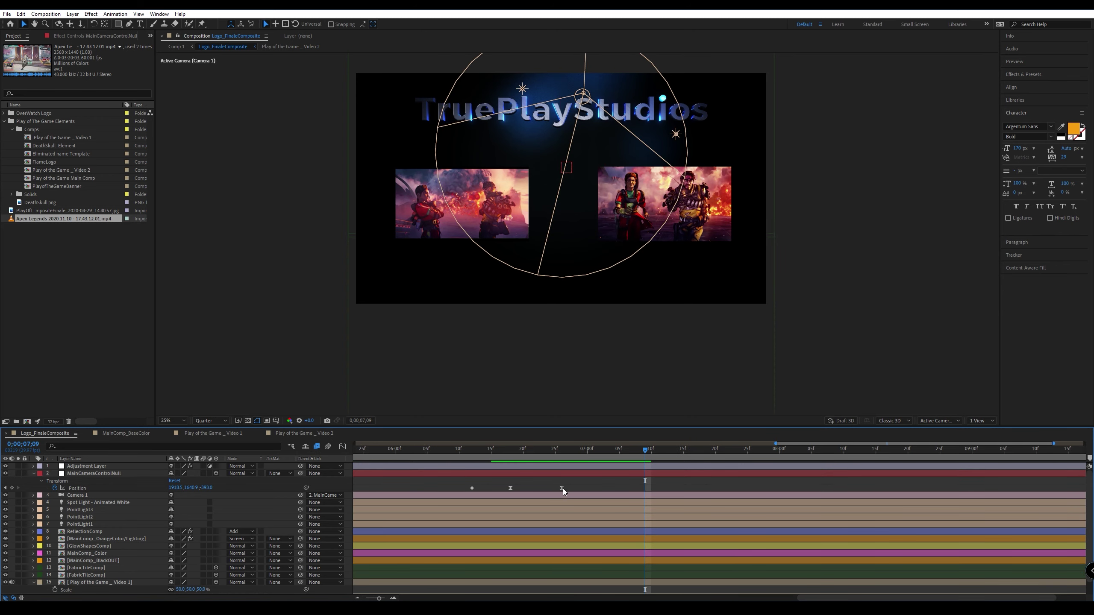
left_click_drag(562, 489, 642, 492)
left_click(502, 450)
key("space")
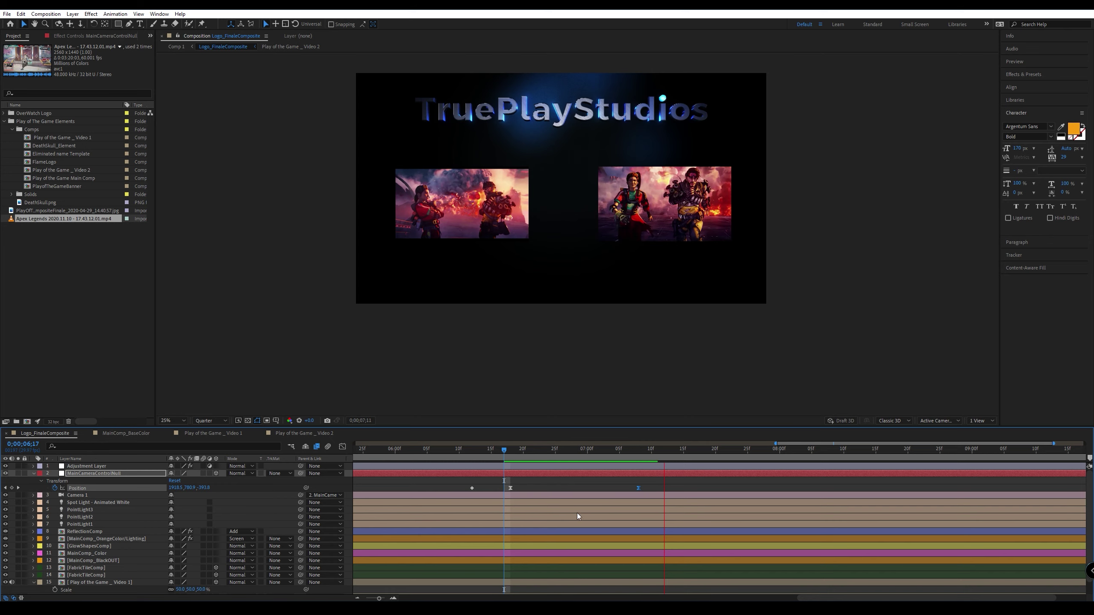
left_click_drag(631, 452, 510, 454)
key("space")
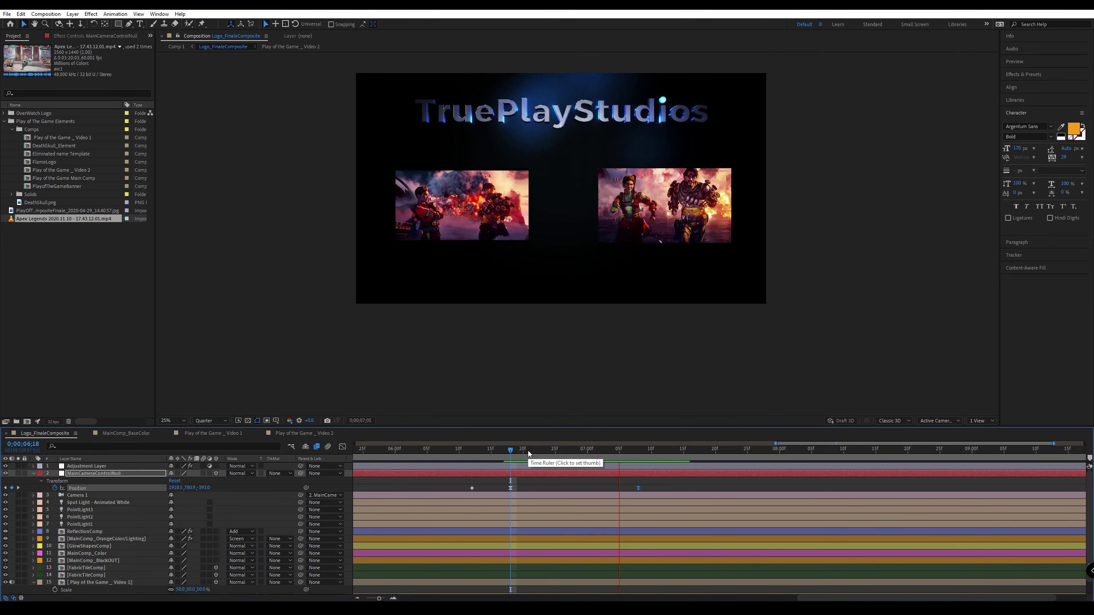
left_click(499, 451)
key("space")
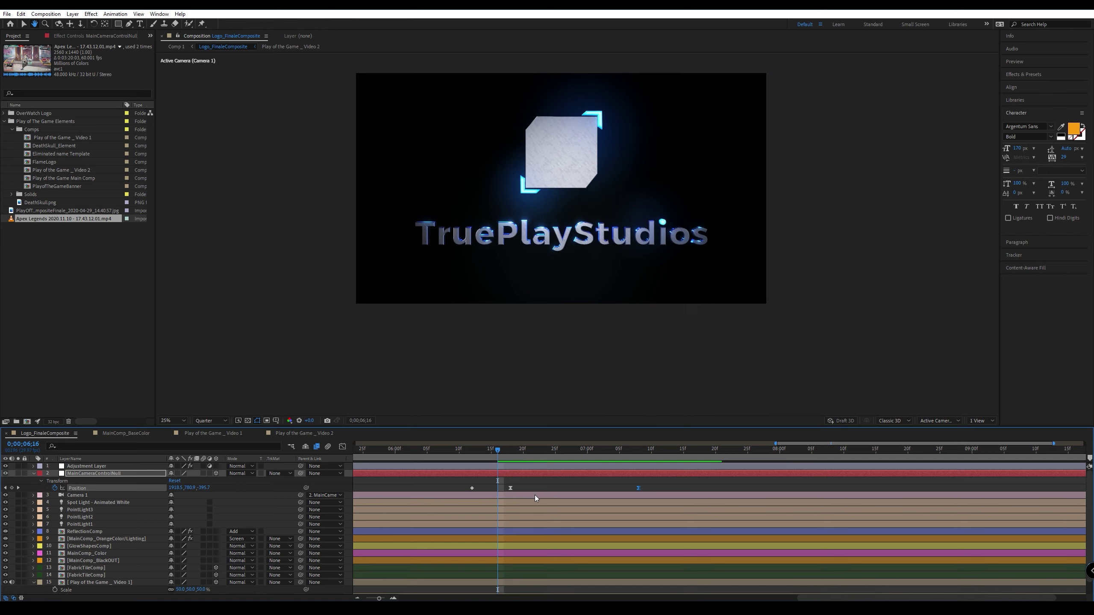
Move the last Position keyframe to about 0;00;07;16 and preview the camera move from 0;00;06;12.
left_click(512, 450)
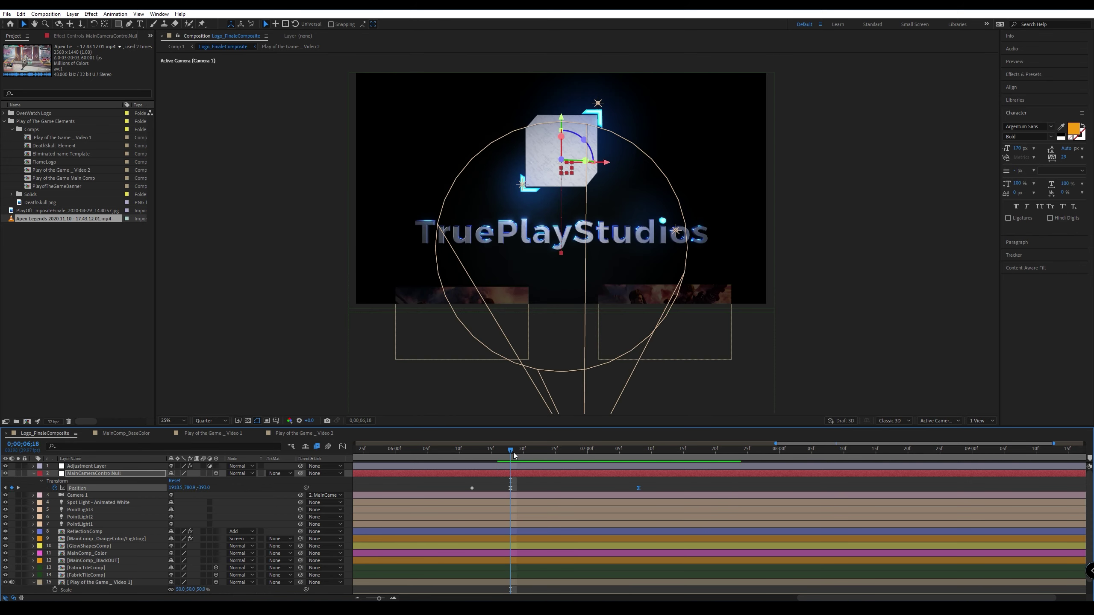
left_click_drag(638, 488, 690, 489)
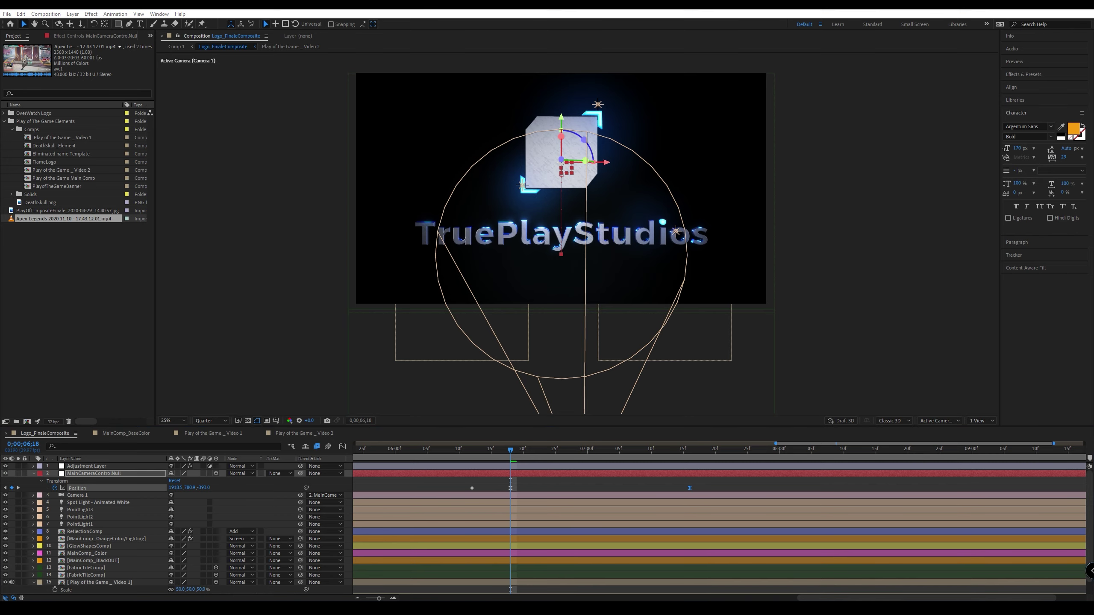
left_click(501, 451)
left_click(485, 451)
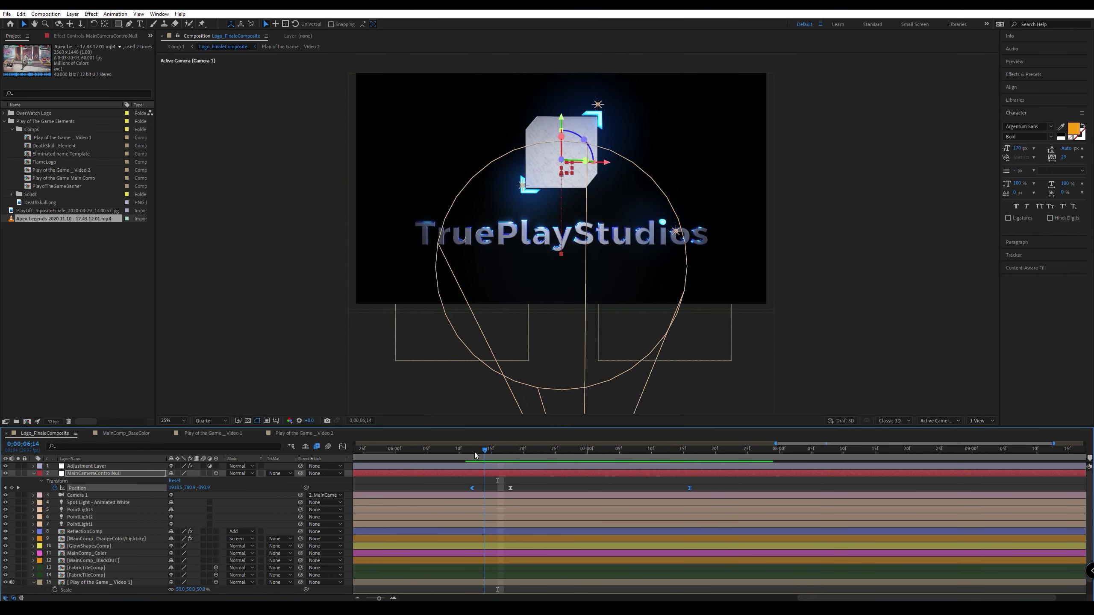
left_click(474, 452)
key("space")
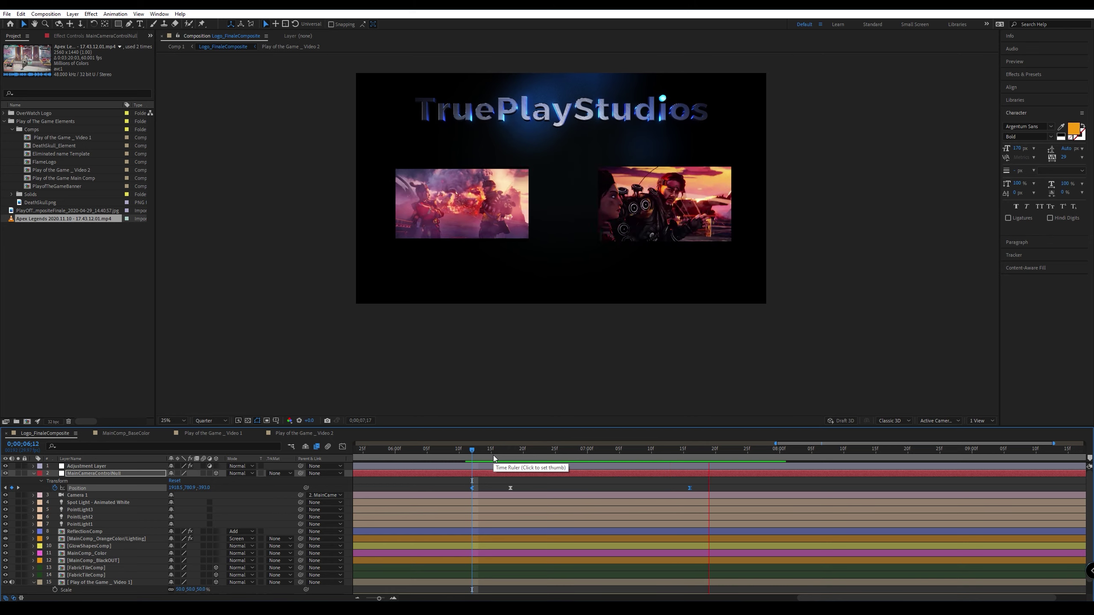
Apply the Flow curve 0.32, 0.02, 0.16, 0.99 to the Position keyframes at 0;00;06;18 and about 0;00;07;16 and preview it.
left_click(608, 451)
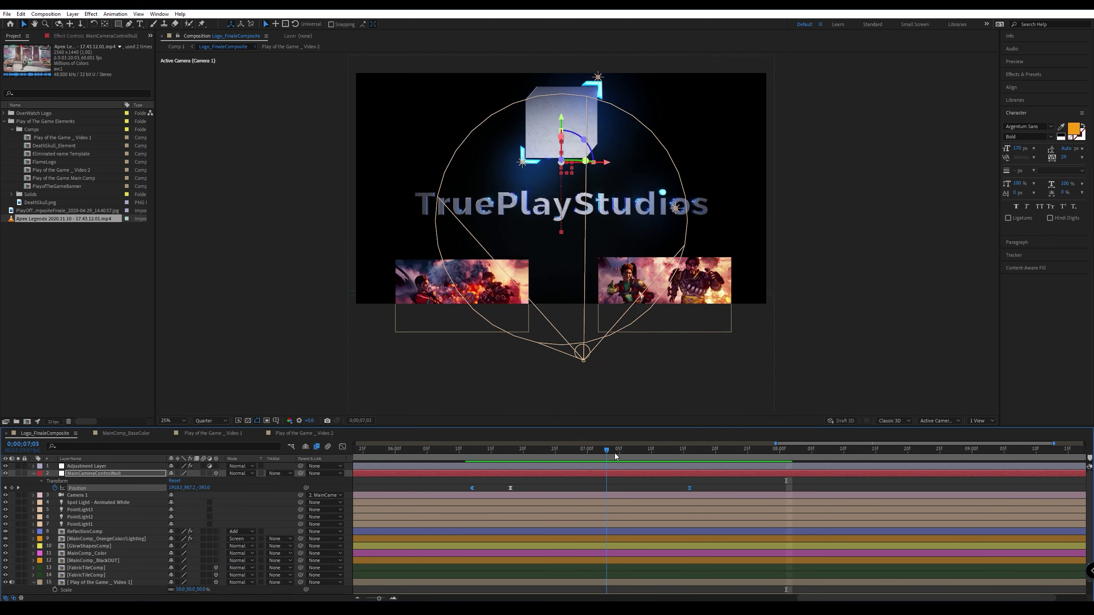
left_click_drag(614, 453, 473, 466)
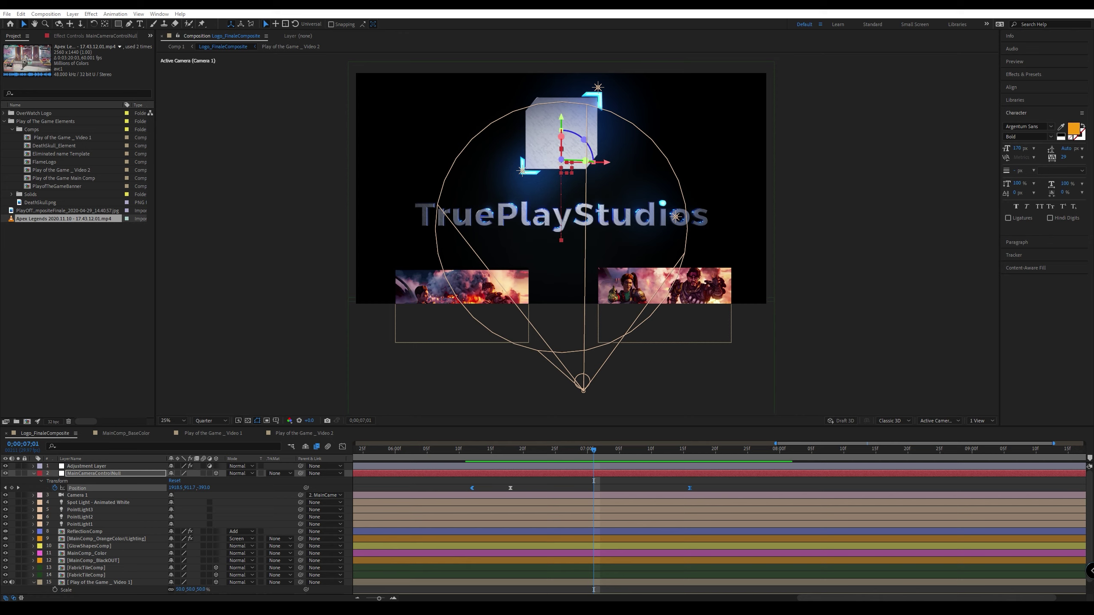
key("ctrl+z")
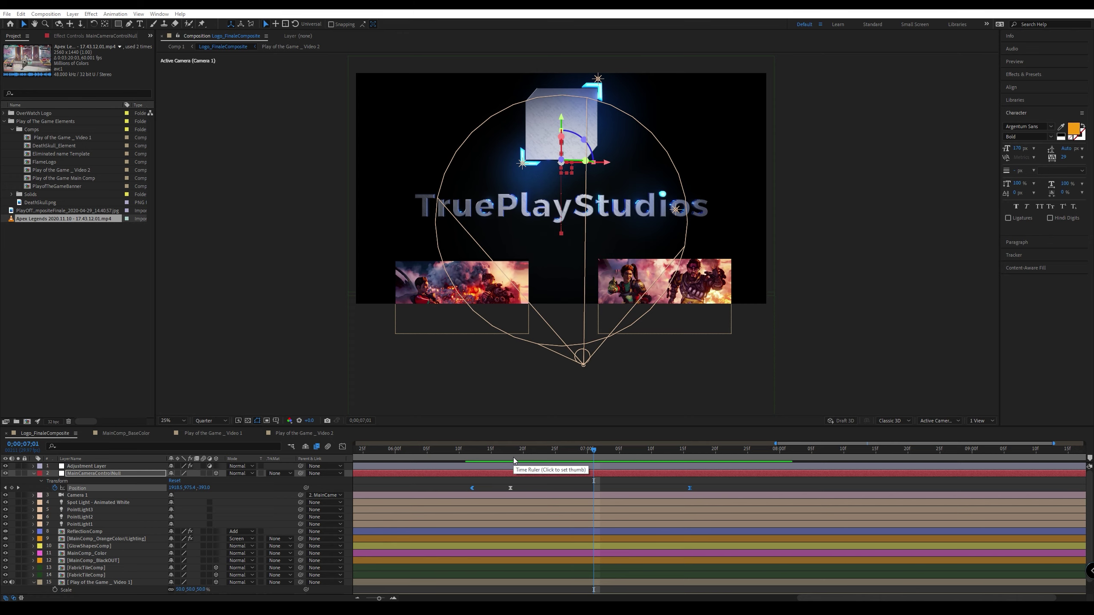
key("ctrl+shift+z")
left_click(510, 488)
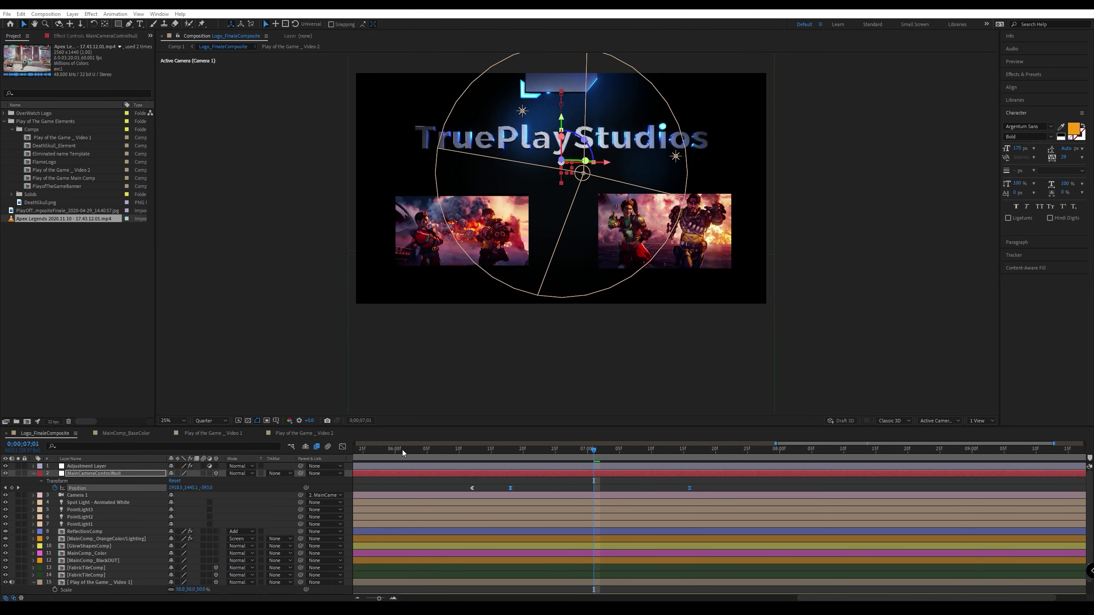
left_click(511, 453)
key("space")
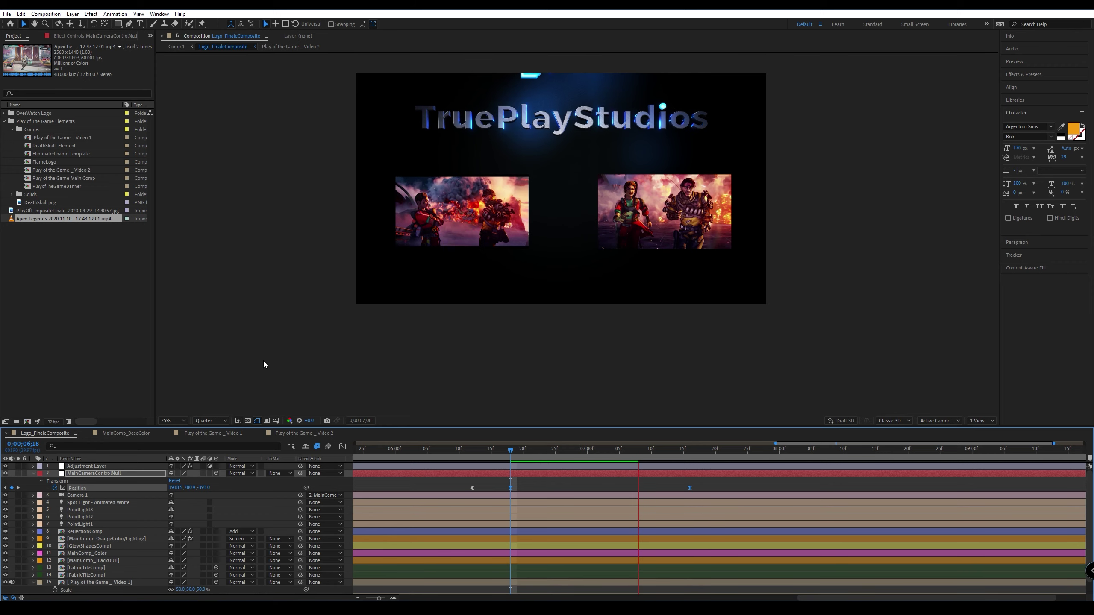
Bring the Flow window into view to check its curve, put it away and examine the Position curve in the graph editor.
left_click_drag(236, 217, 412, 209)
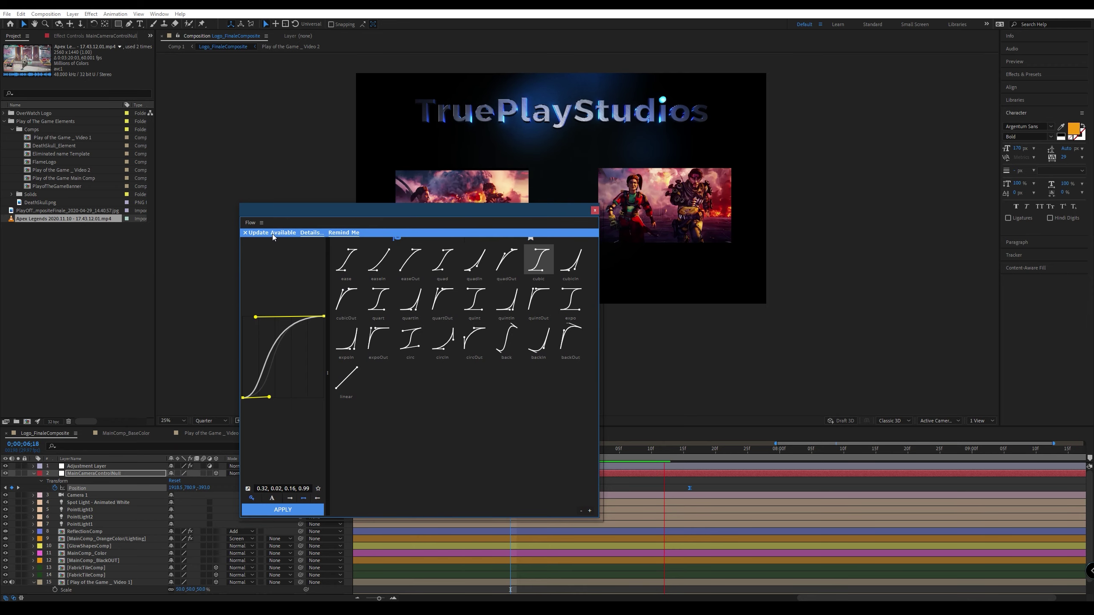
left_click_drag(278, 209, 372, 206)
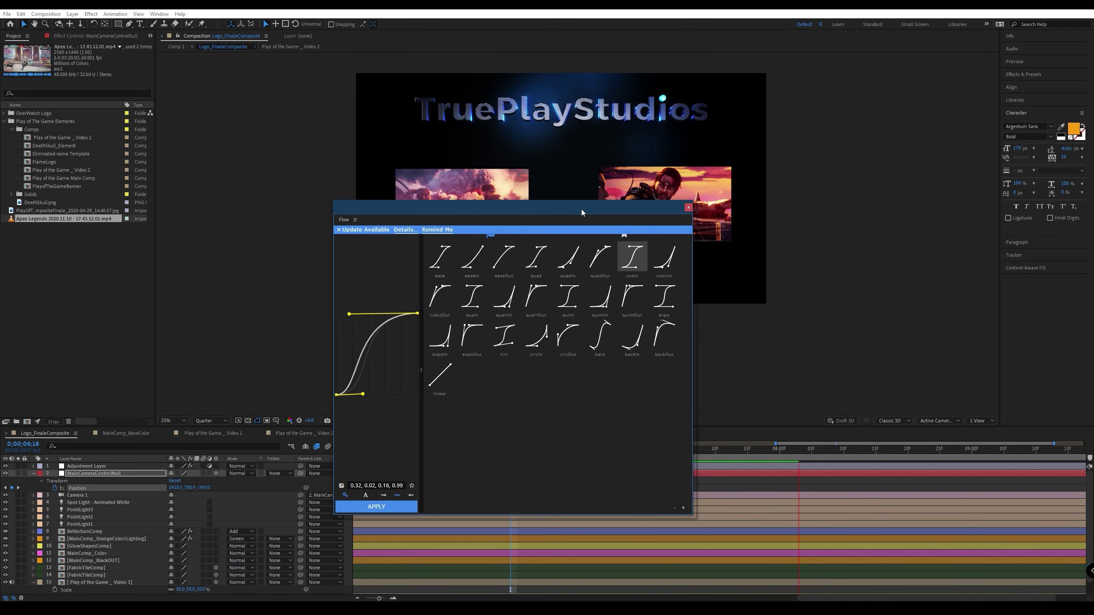
left_click_drag(581, 209, 537, 201)
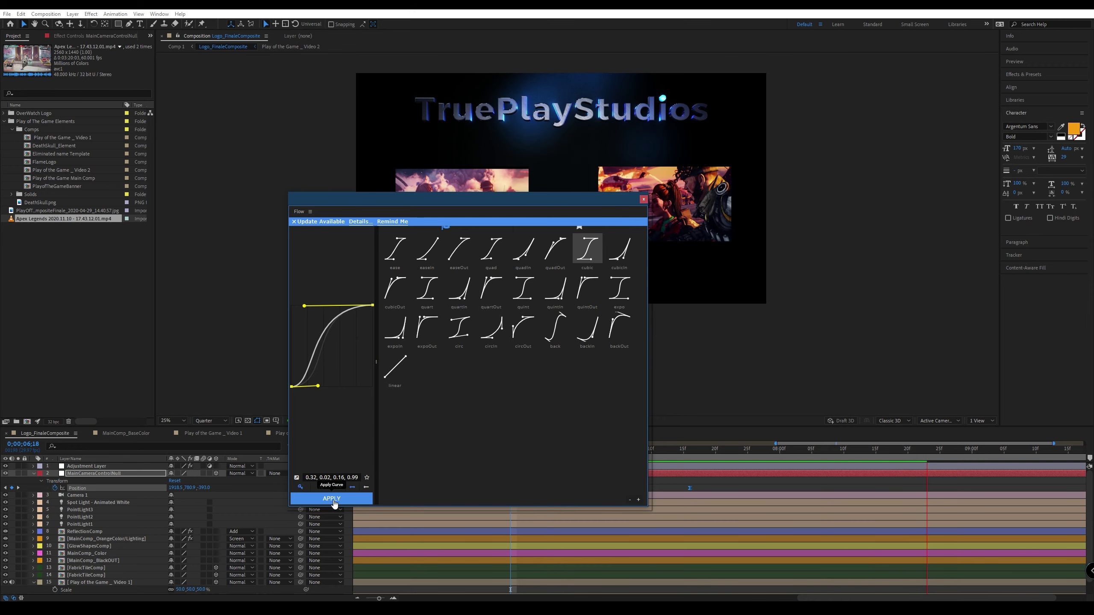
left_click_drag(592, 205, 0, 211)
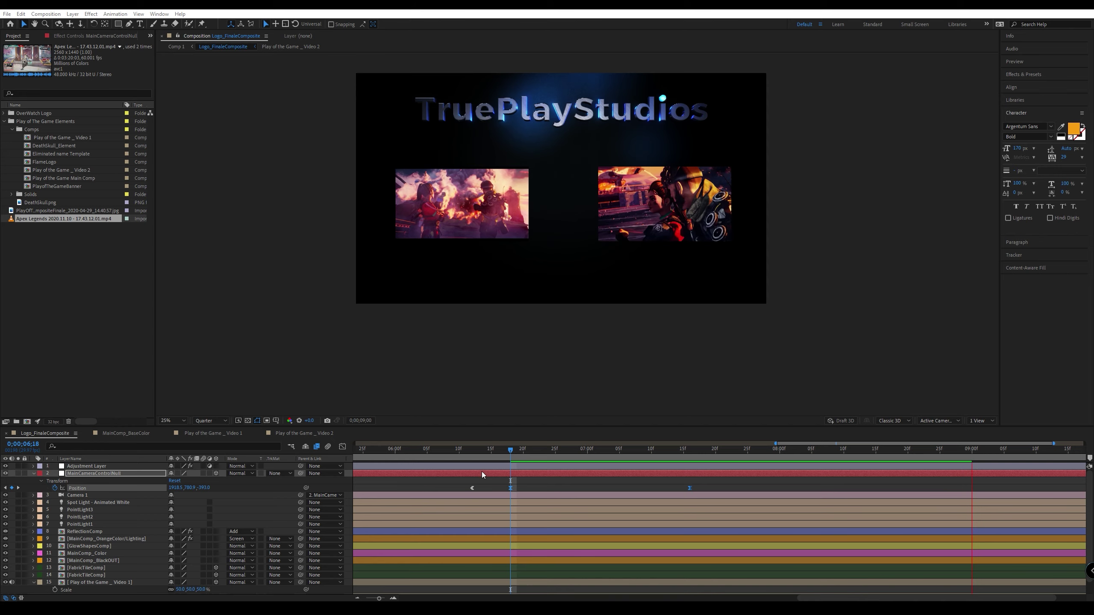
left_click(343, 447)
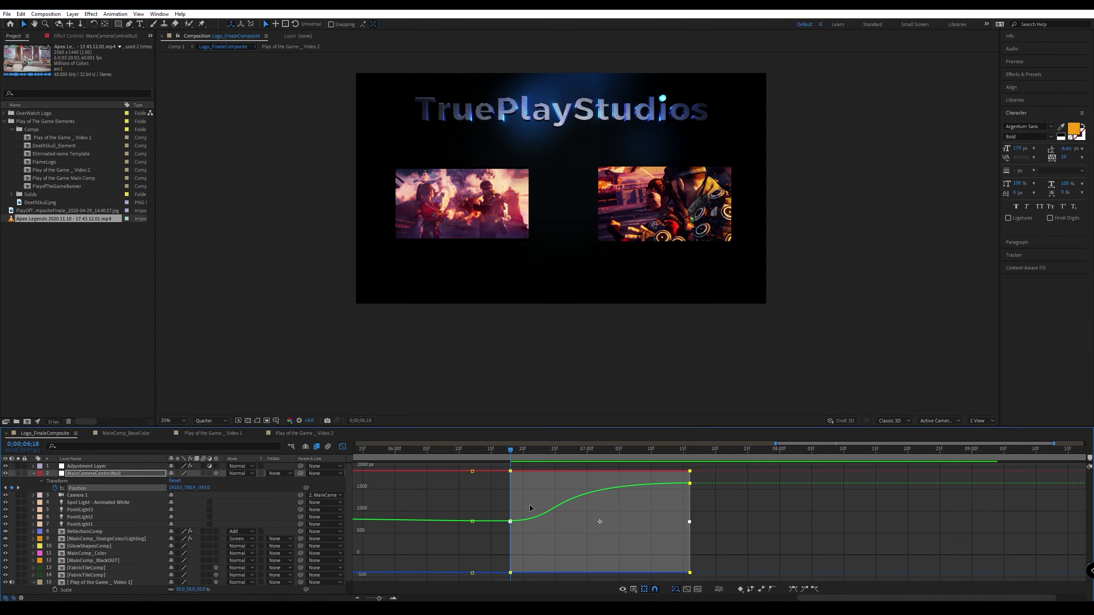
key("space")
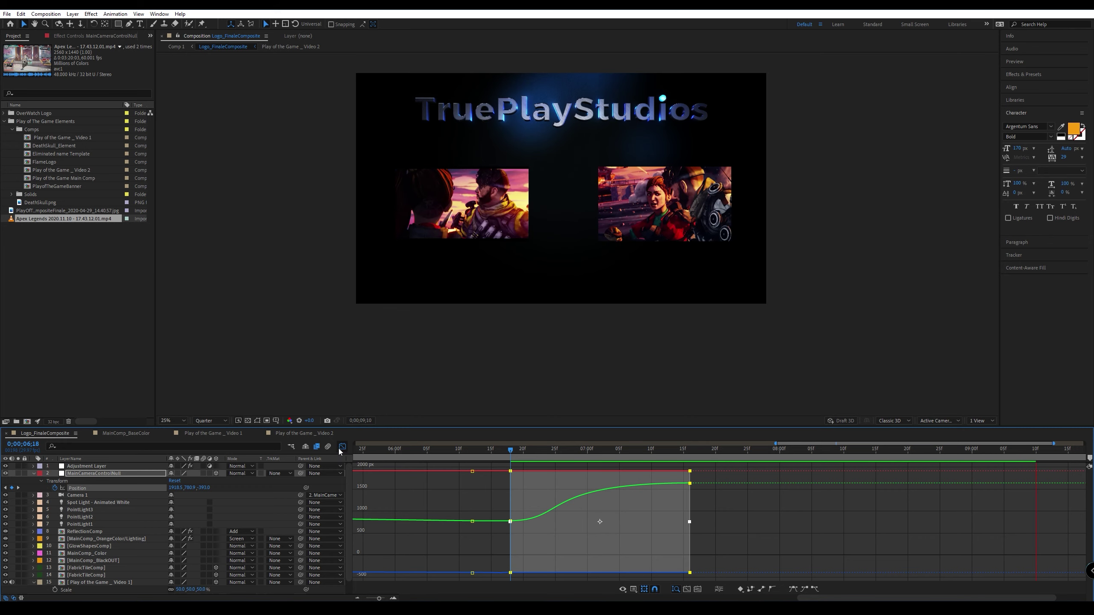
key("shift+F3")
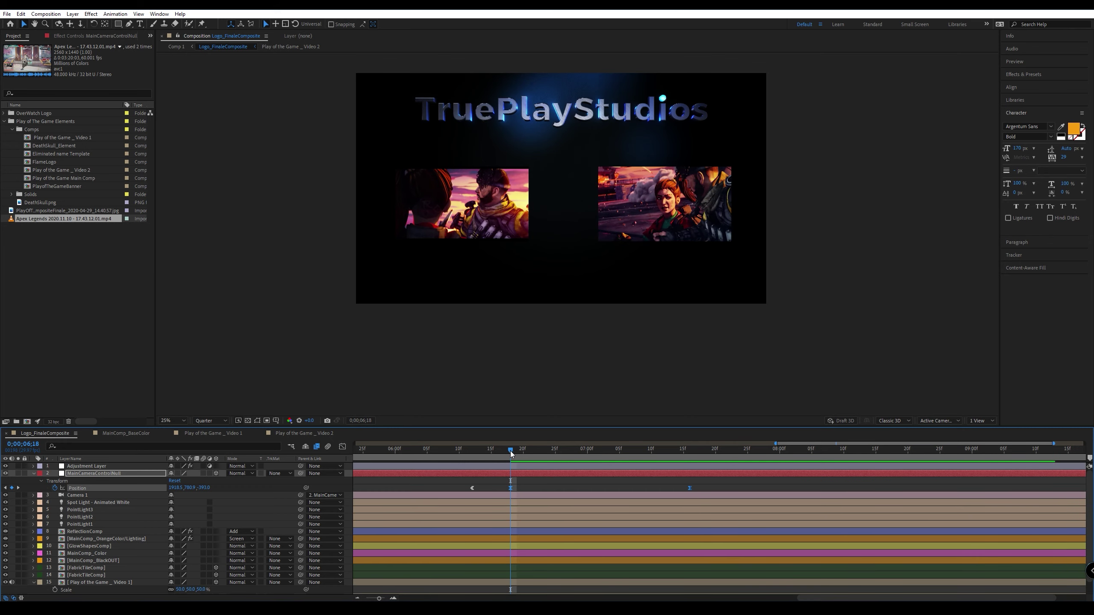
Preview the eased camera move repeatedly, starting around 0;00;06;16 to 0;00;06;18.
key("space")
key("space")
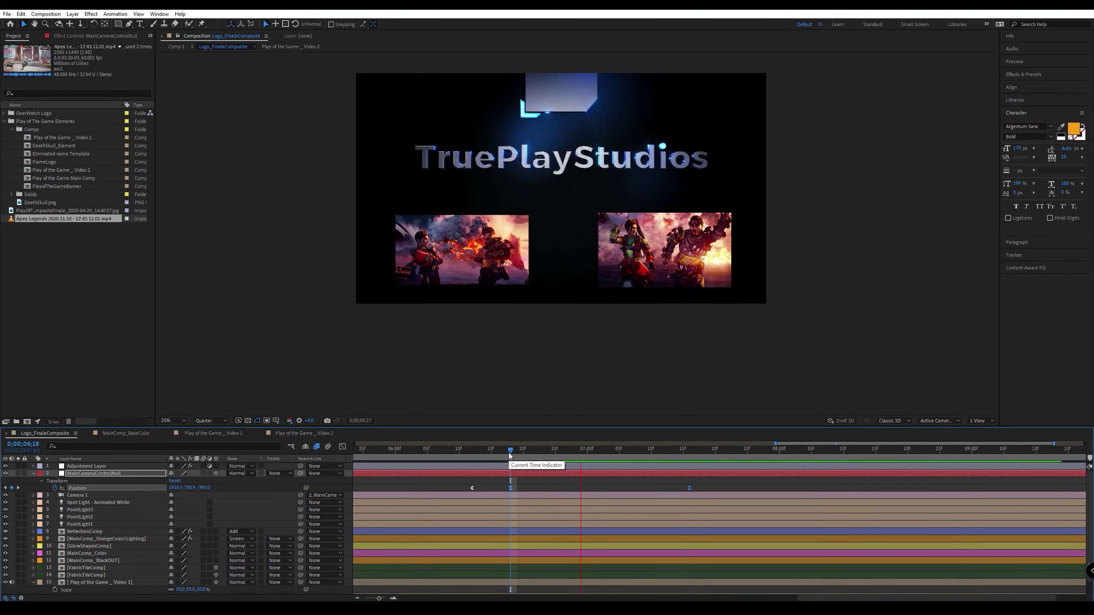
key("space")
left_click(506, 451)
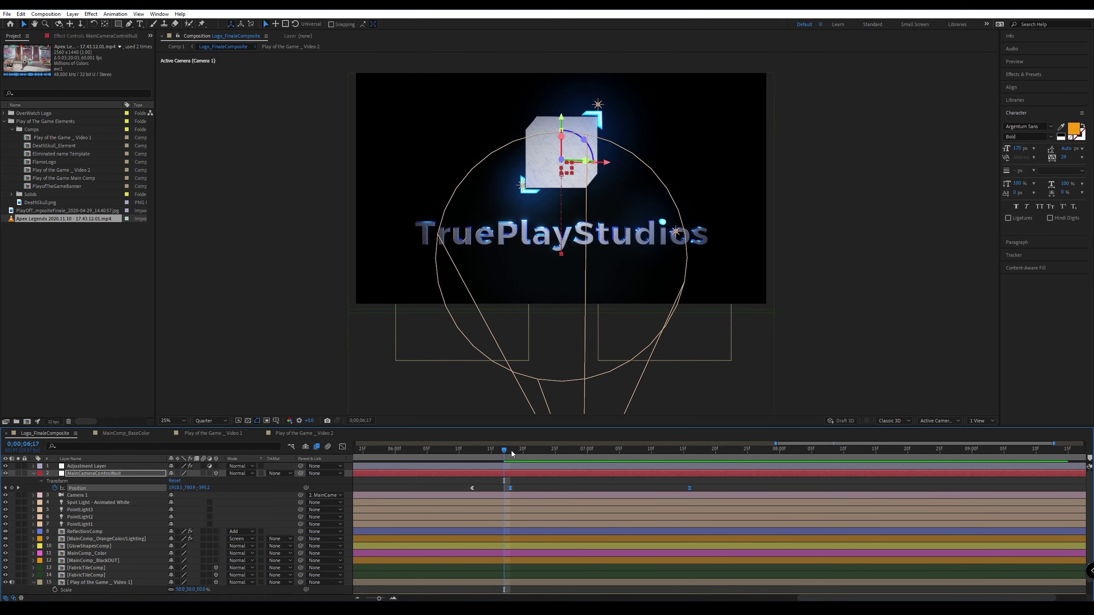
key("space")
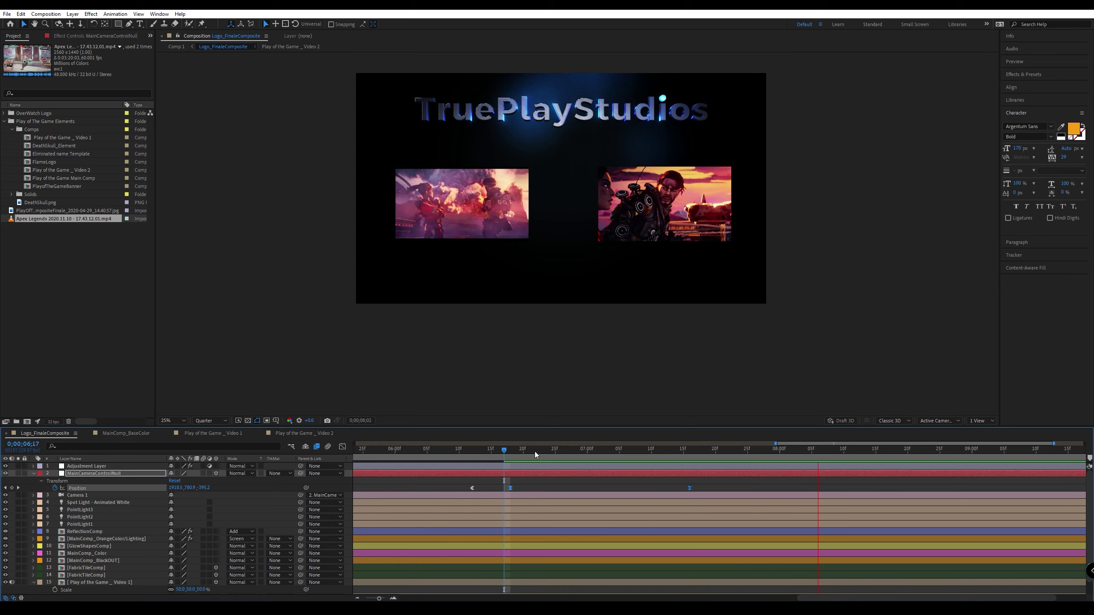
left_click(510, 451)
key("space")
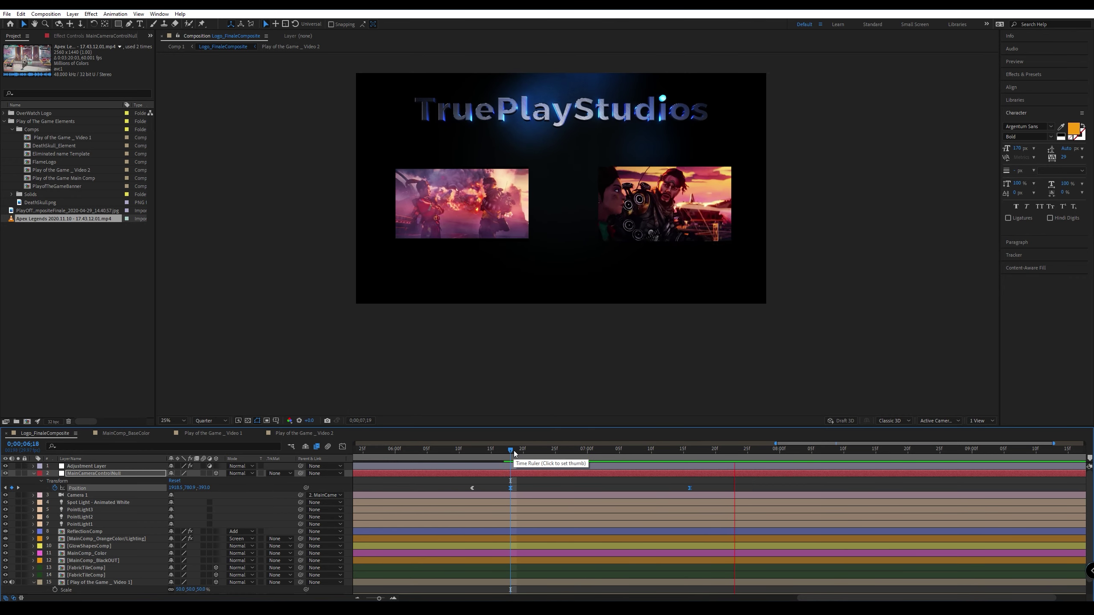
left_click(501, 450)
key("space")
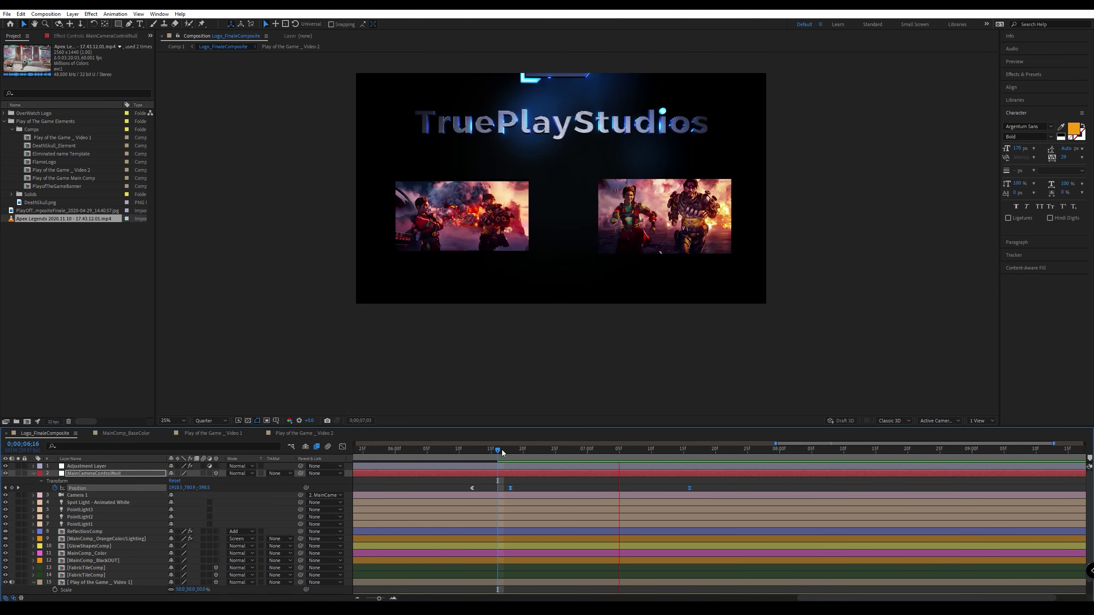
key("space")
left_click(502, 455)
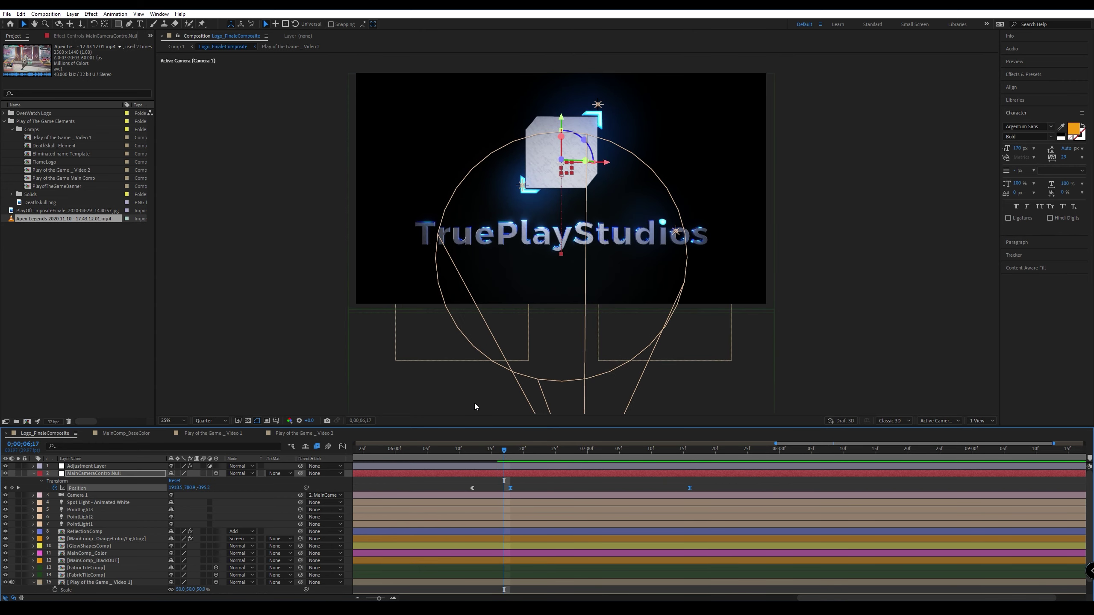
Review the camera move by playing it from 0;00;06;17, scrubbing between 0;00;06;13 and 0;00;07;18, and replaying it from 0;00;06;18.
key("space")
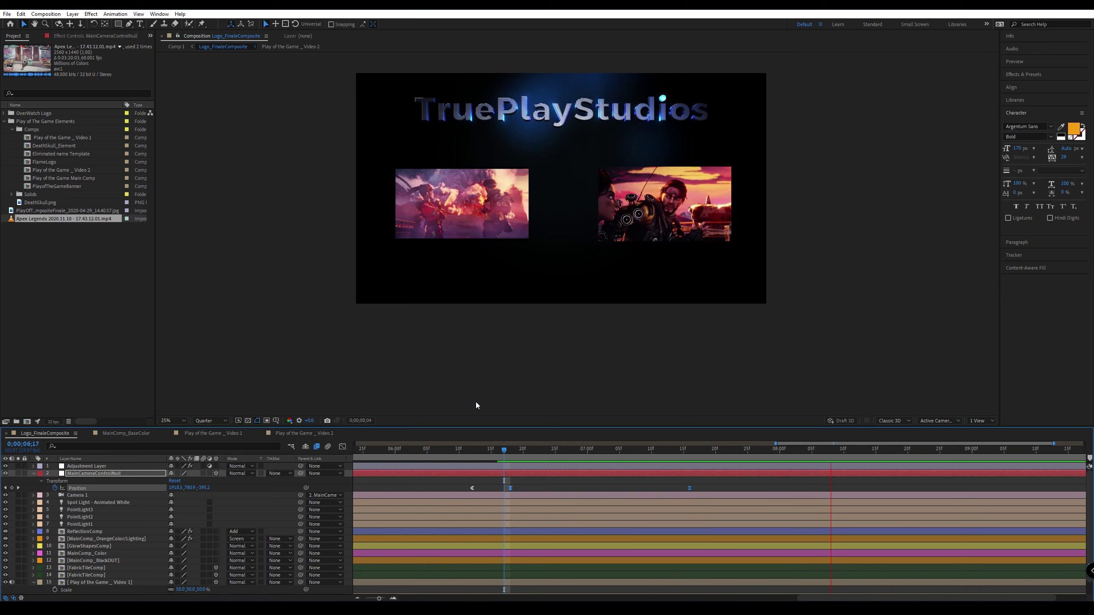
key("space")
left_click_drag(630, 452, 702, 420)
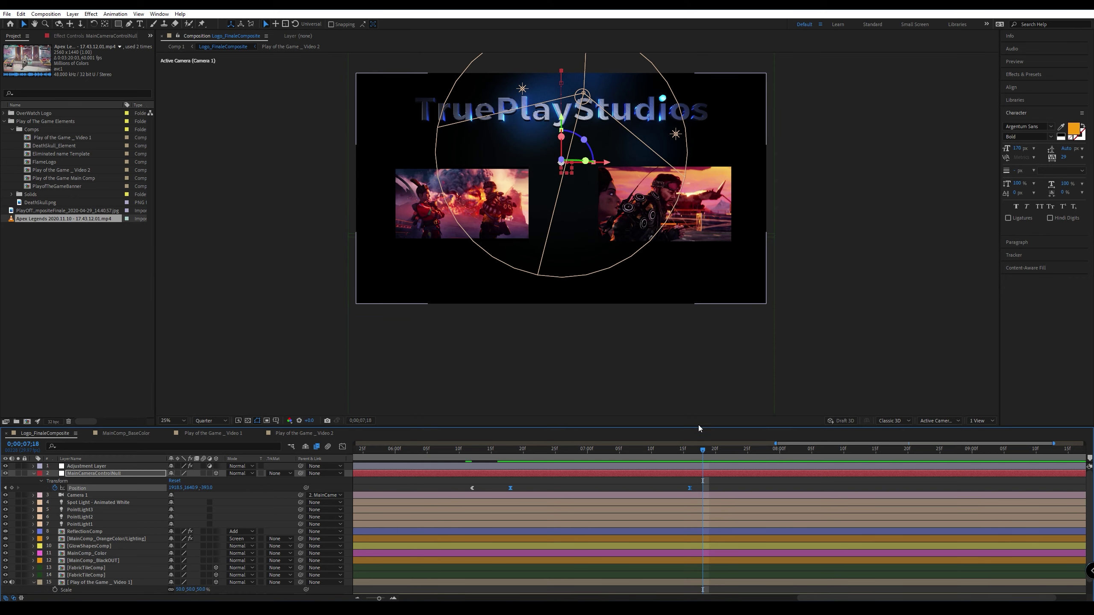
left_click_drag(699, 448, 478, 466)
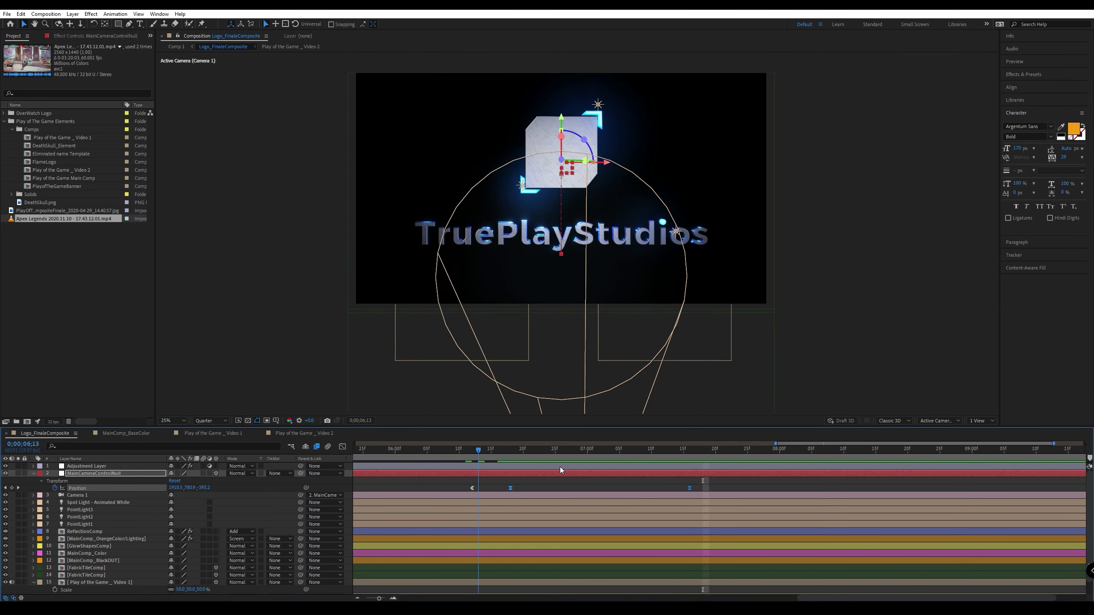
left_click_drag(559, 467, 637, 491)
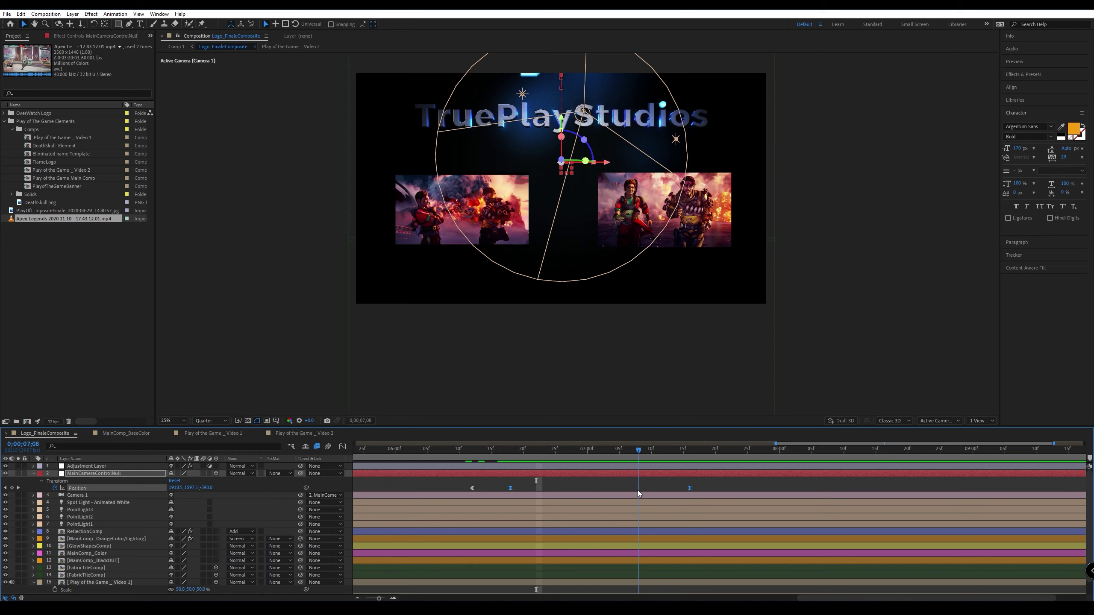
left_click_drag(638, 491, 512, 488)
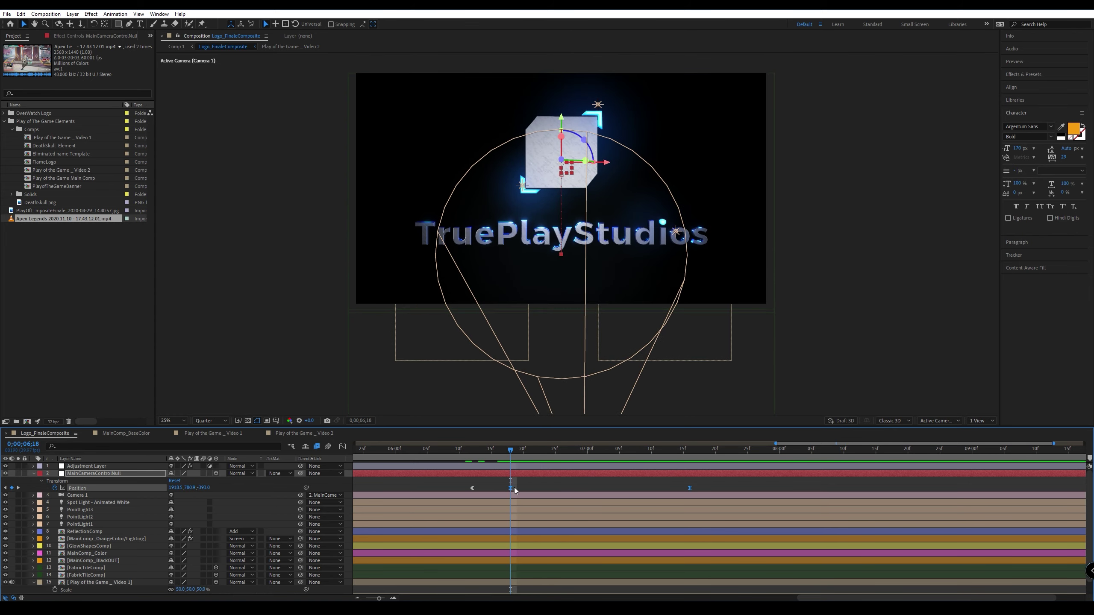
key("space")
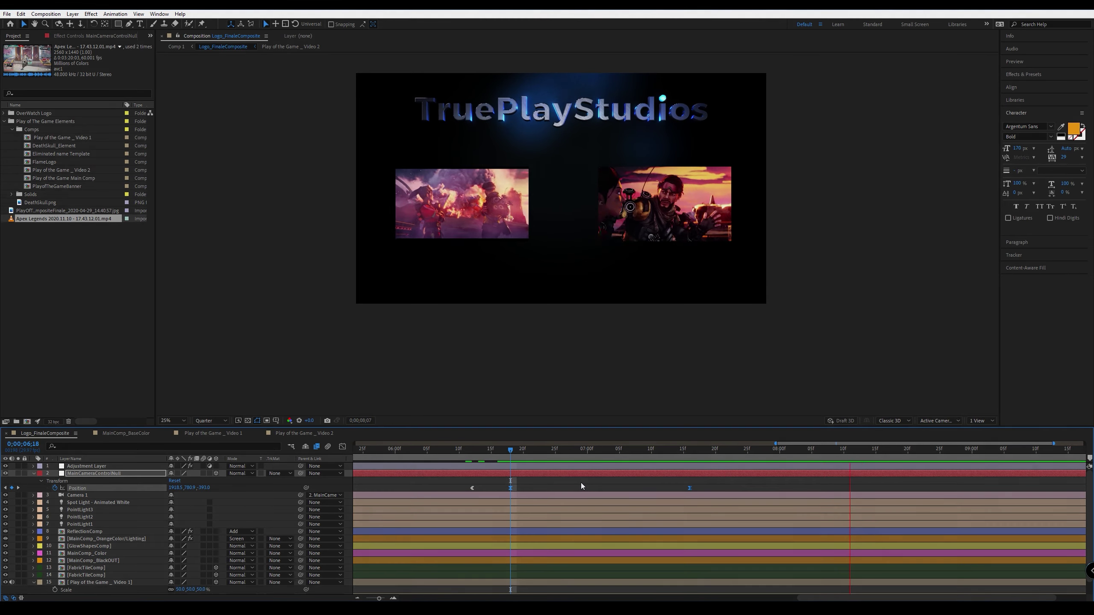